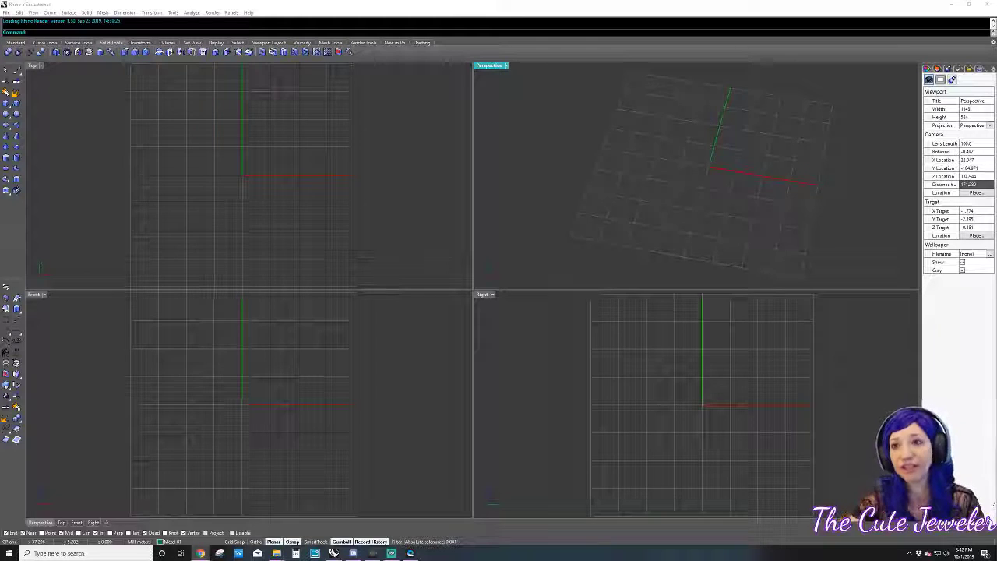
- Activate the Top viewport and show the Curve Tools toolbar
{"action": "left_click", "coordinate": [127, 155]}
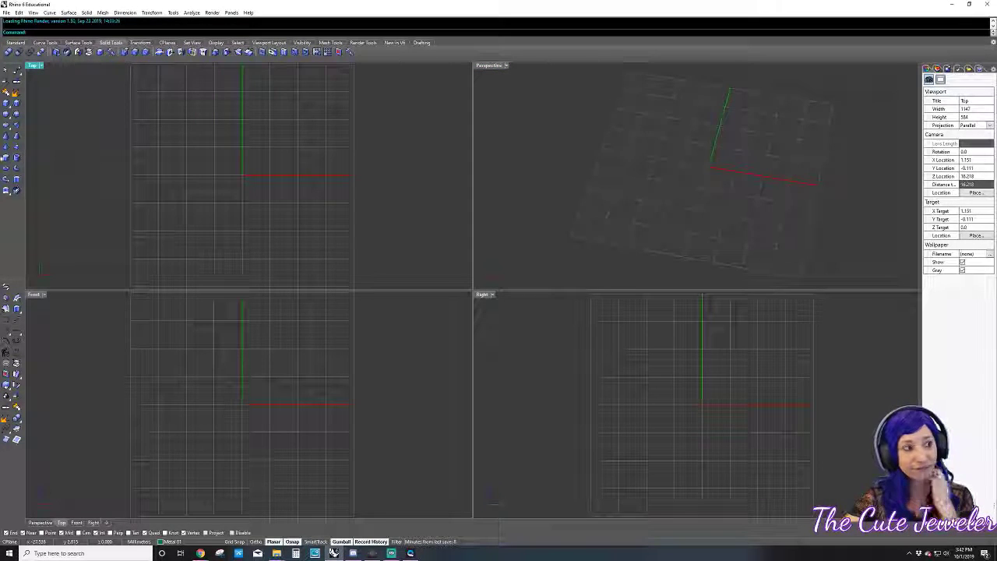
{"action": "left_click", "coordinate": [52, 43]}
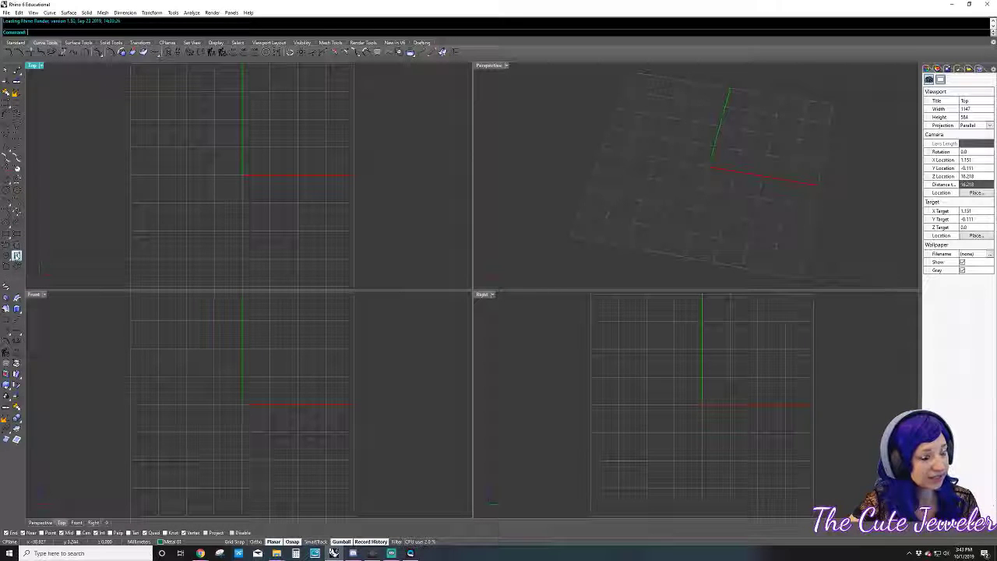
- Start the Polygon command and make Ref 1 the current layer
{"action": "left_click", "coordinate": [16, 257]}
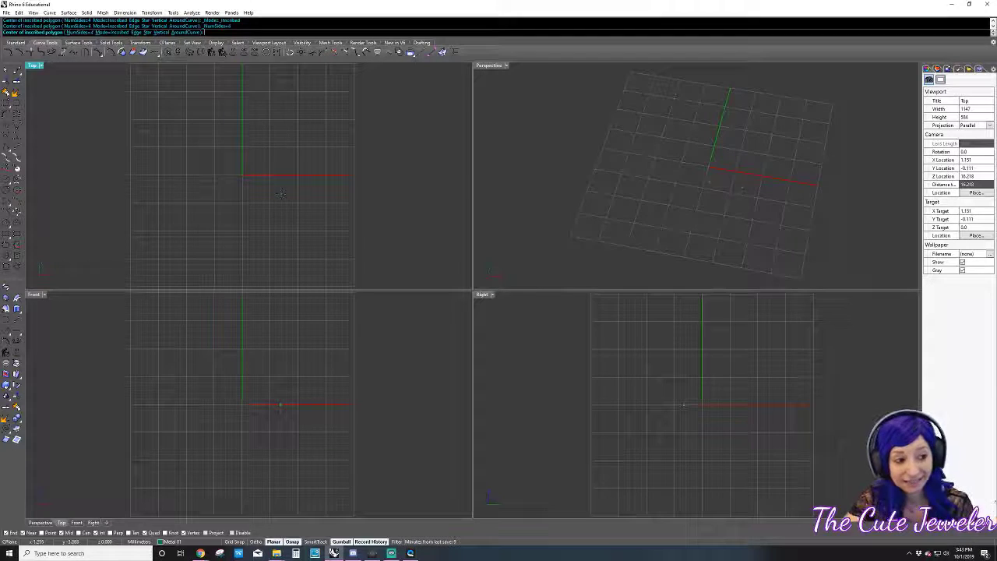
{"action": "left_click", "coordinate": [489, 65]}
{"action": "left_click", "coordinate": [937, 69]}
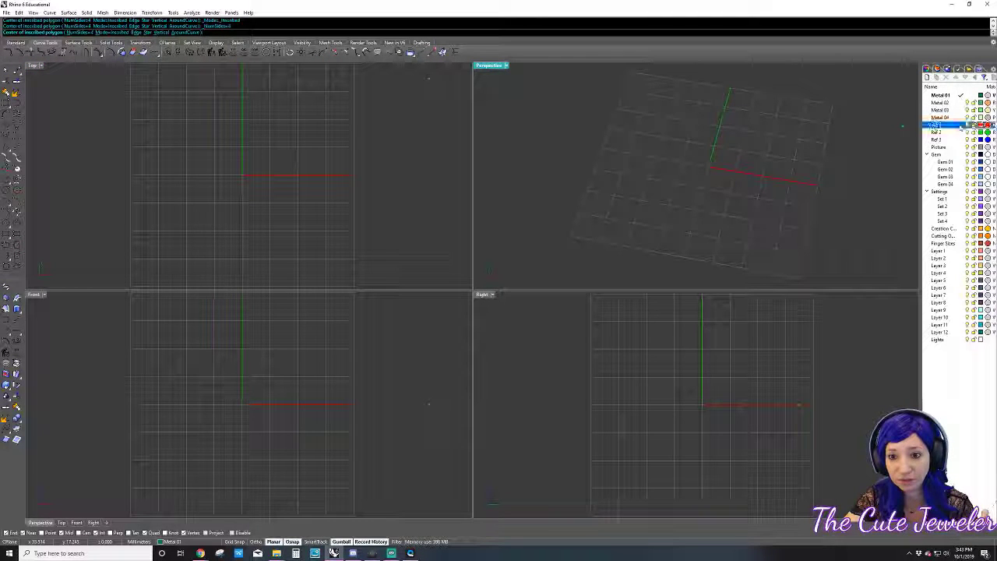
{"action": "double_click", "coordinate": [938, 125]}
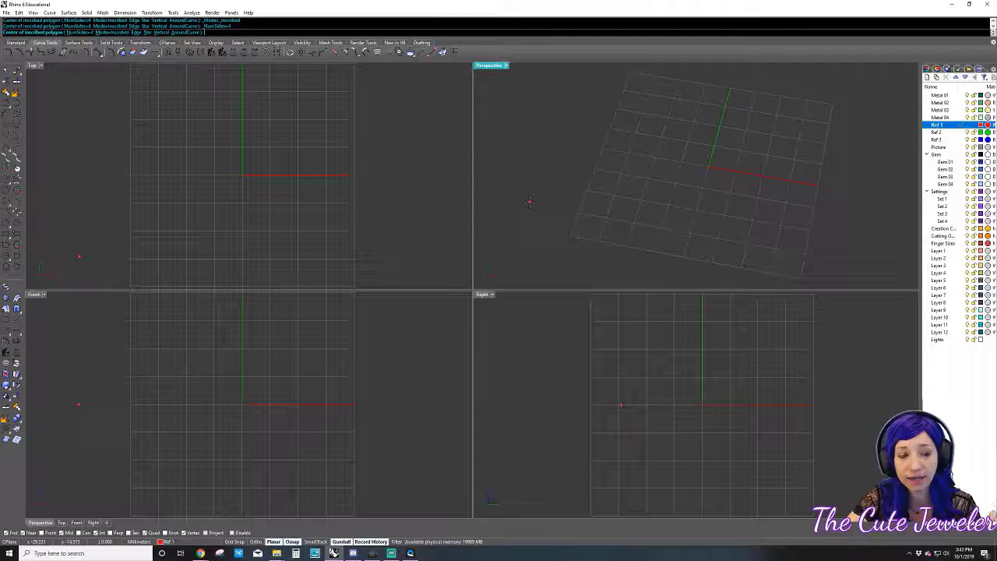
- Return to the active Top view after checking the browser, and pan it slightly left
{"action": "left_click", "coordinate": [389, 196]}
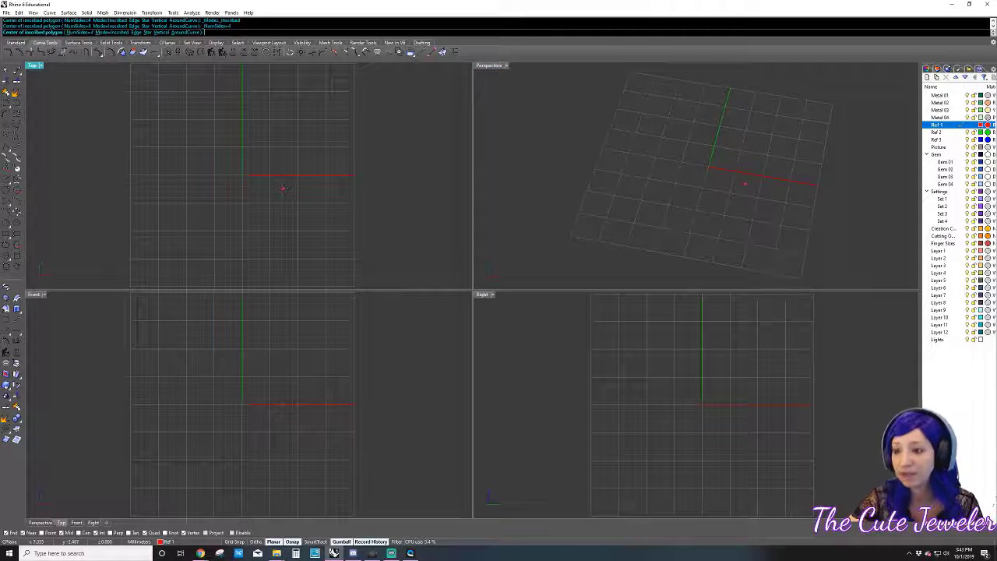
{"action": "left_click", "coordinate": [490, 221]}
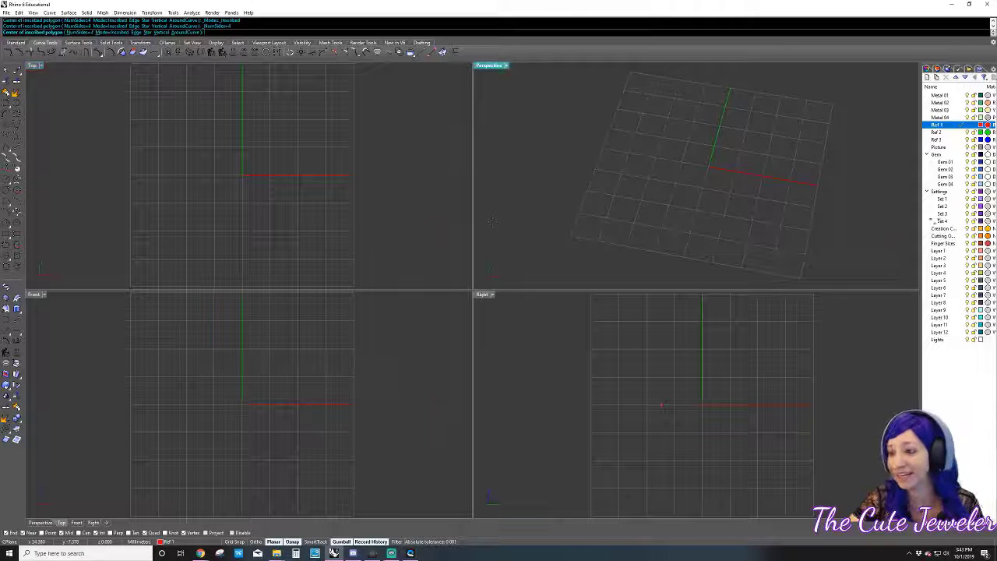
{"action": "left_click", "coordinate": [200, 552]}
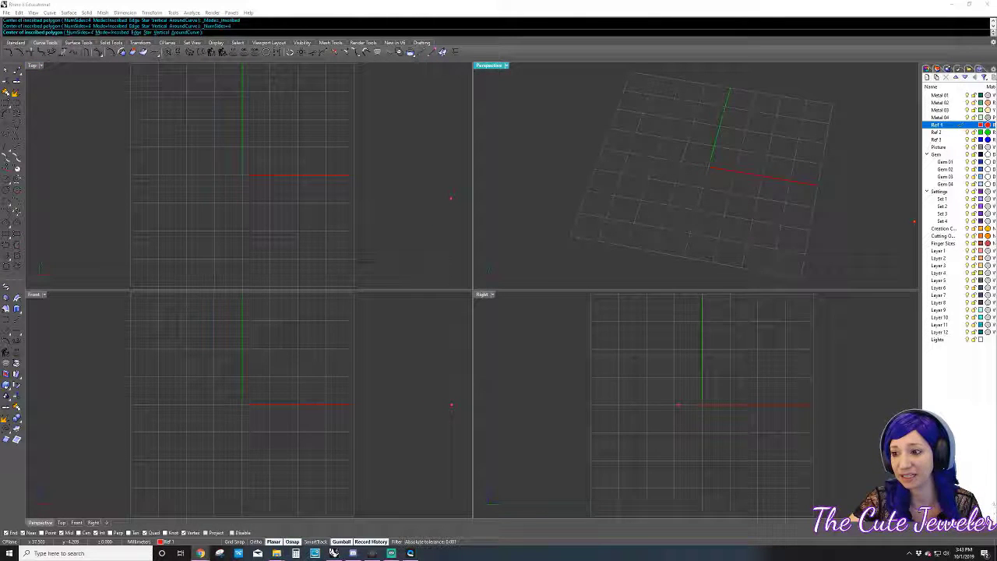
{"action": "left_click", "coordinate": [773, 282]}
{"action": "left_click", "coordinate": [278, 216]}
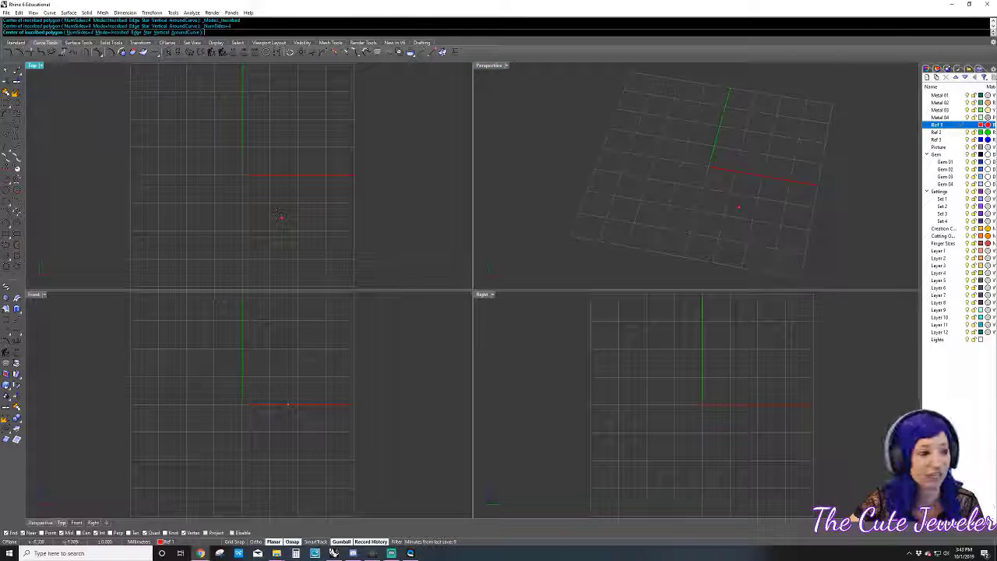
{"action": "right_click_drag", "start_coordinate": [264, 175], "coordinate": [252, 175]}
- Start the polygon at 0, then switch to Edge mode for a square with 17-unit sides
{"action": "type", "text": "0"}
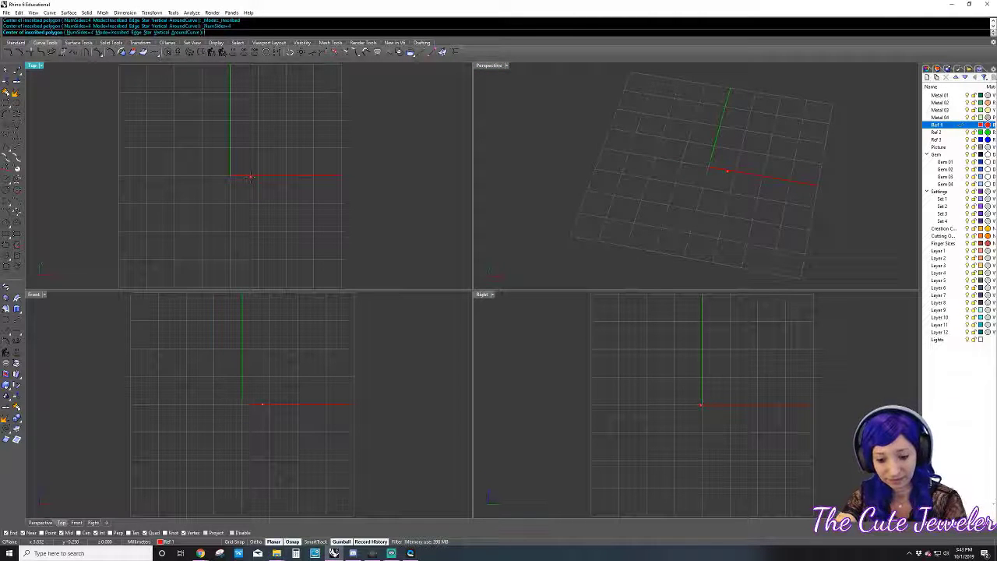
{"action": "key", "text": "Return"}
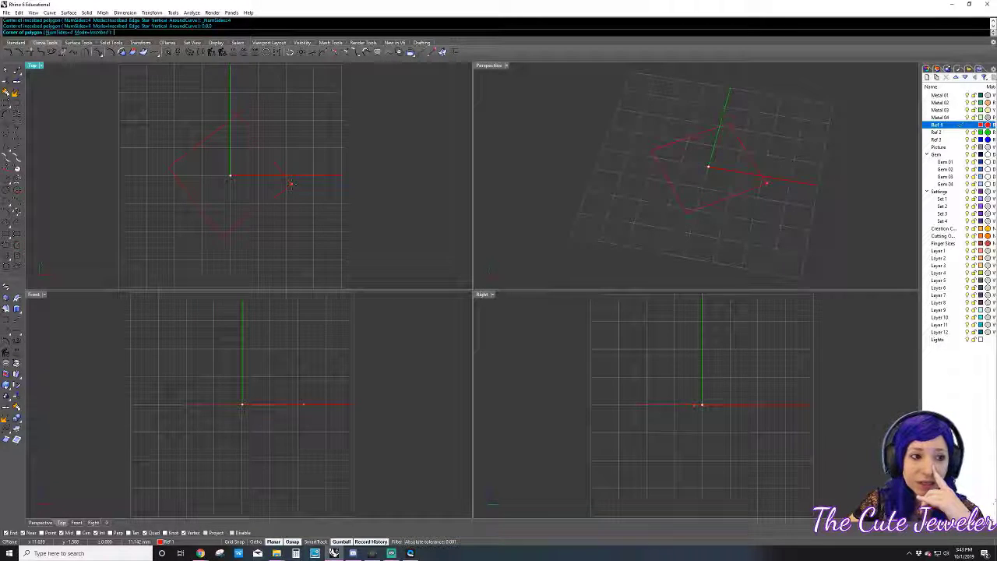
{"action": "left_click", "coordinate": [40, 65]}
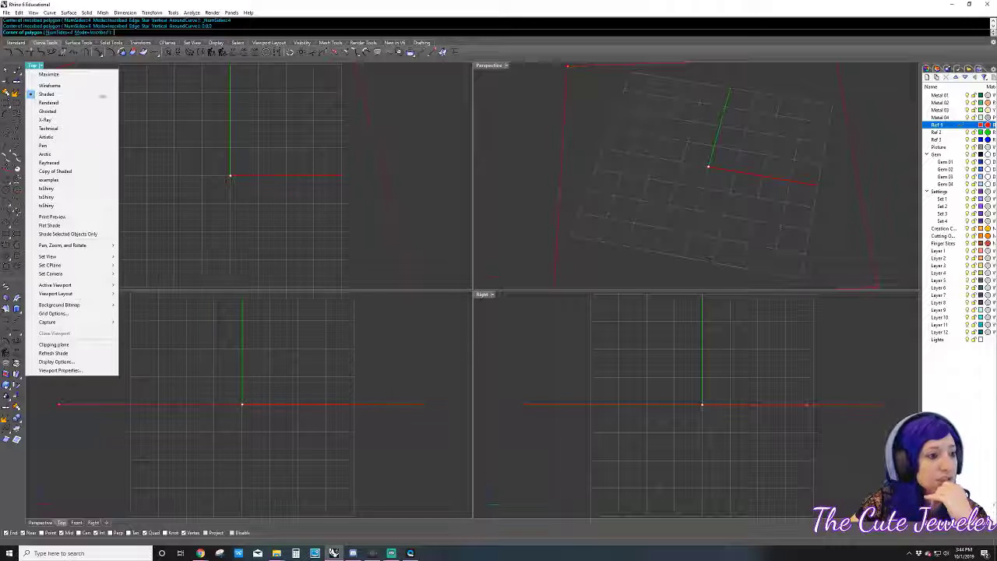
{"action": "left_click", "coordinate": [50, 85]}
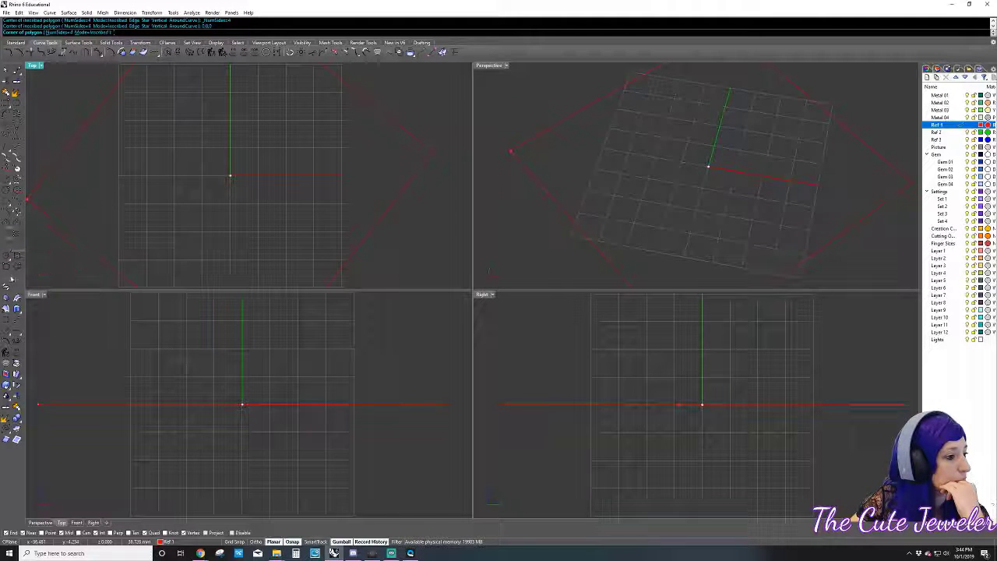
{"action": "left_click", "coordinate": [11, 268]}
{"action": "left_click", "coordinate": [191, 137]}
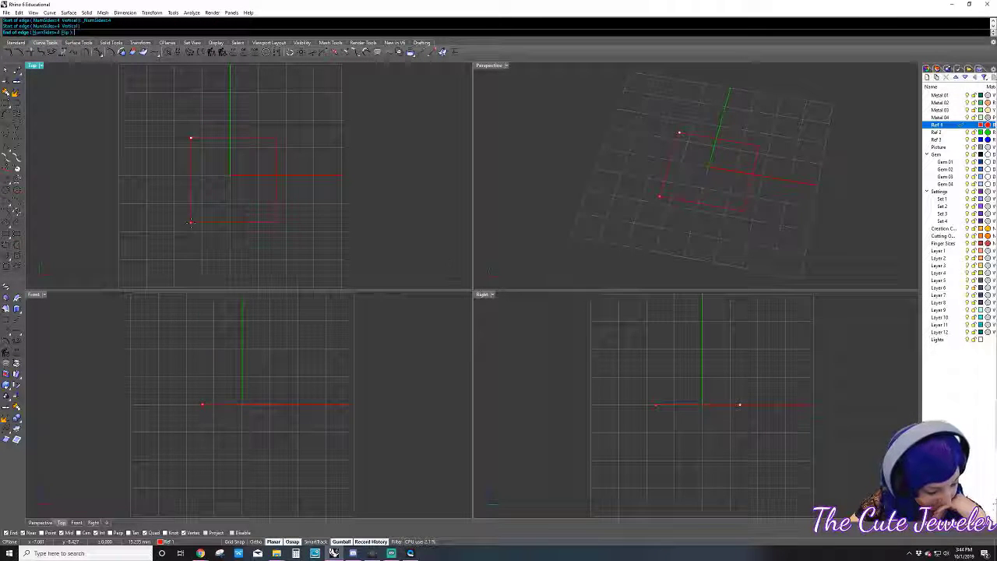
{"action": "type", "text": "17"}
{"action": "key", "text": "Return"}
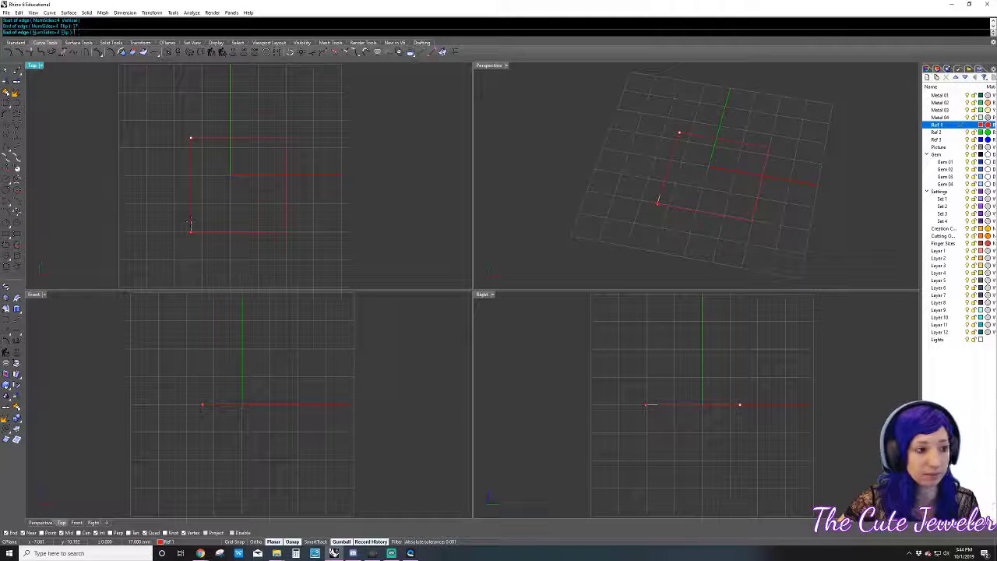
- Place the square, draw a line between its top and bottom midpoints, and select both
{"action": "left_click", "coordinate": [191, 225]}
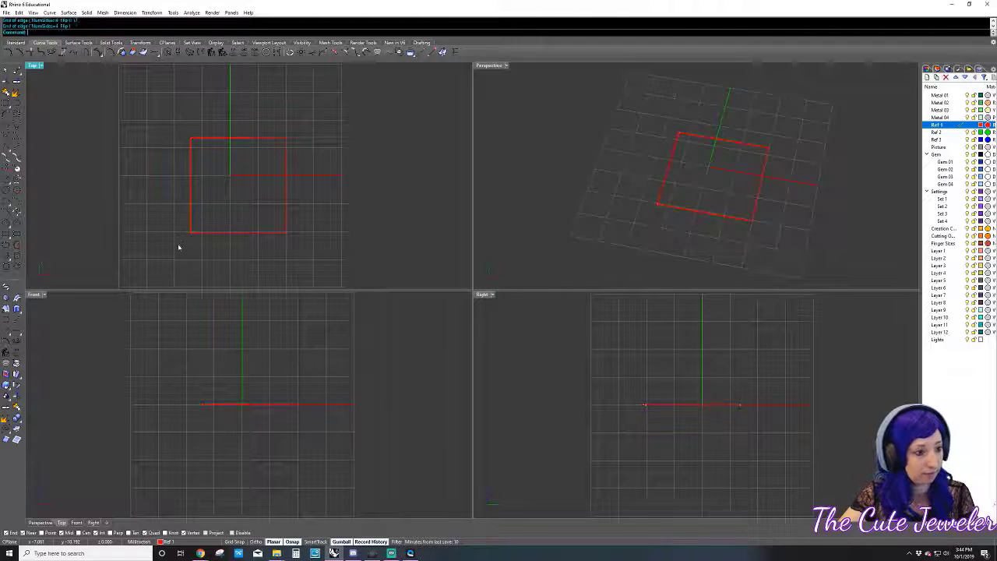
{"action": "left_click", "coordinate": [258, 138]}
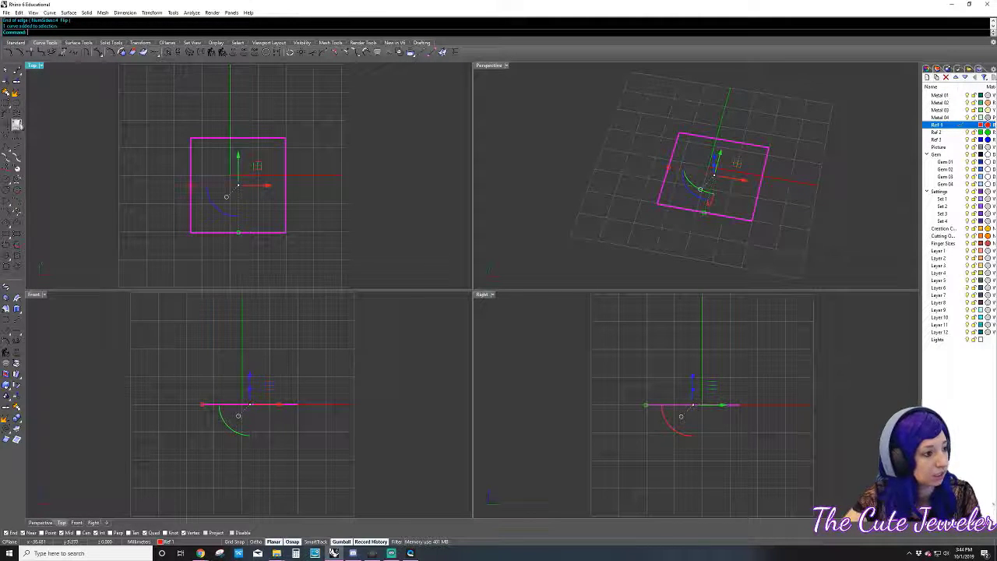
{"action": "left_click", "coordinate": [15, 146]}
{"action": "left_click", "coordinate": [237, 138]}
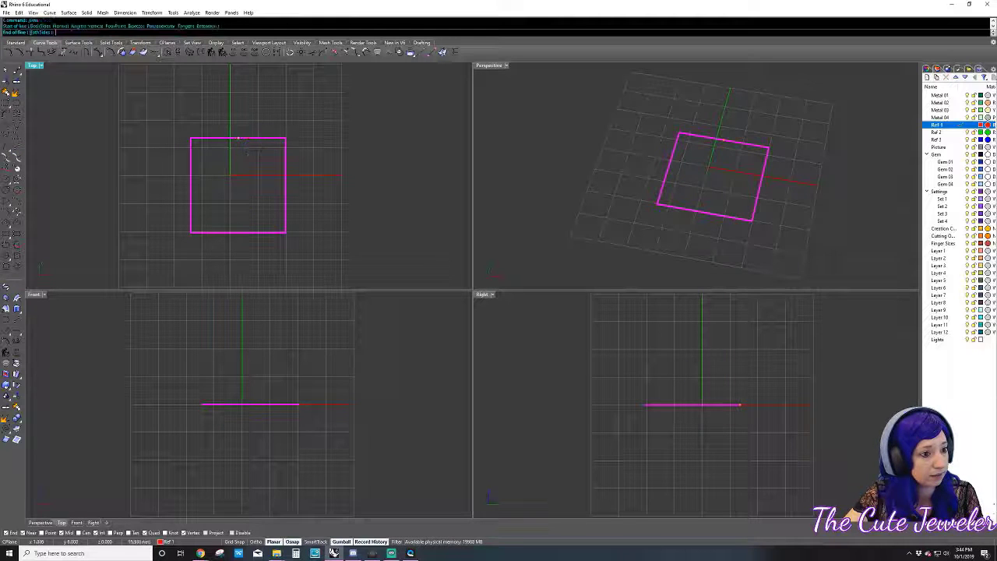
{"action": "left_click", "coordinate": [238, 232]}
{"action": "key", "text": "Escape"}
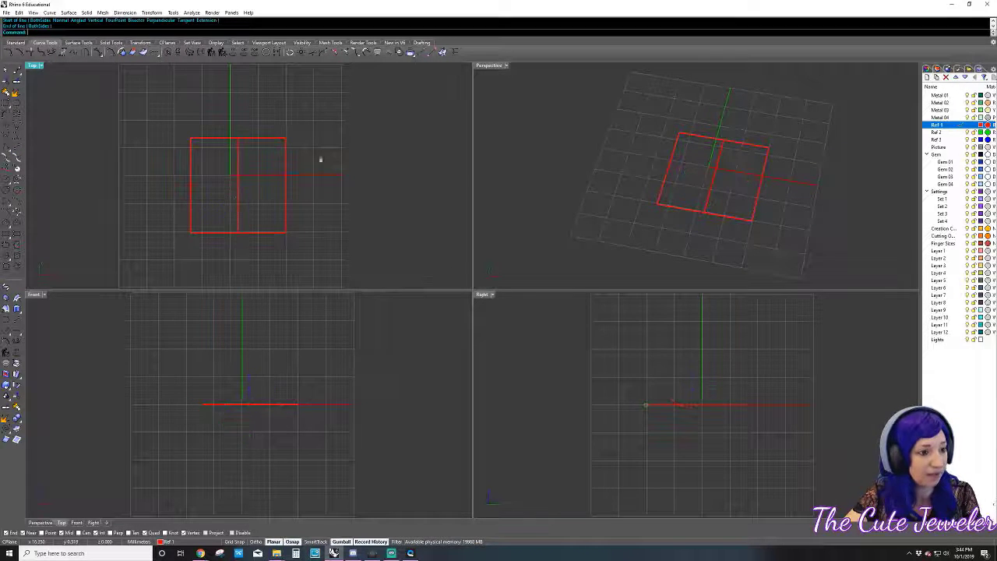
{"action": "key", "text": "ctrl+a"}
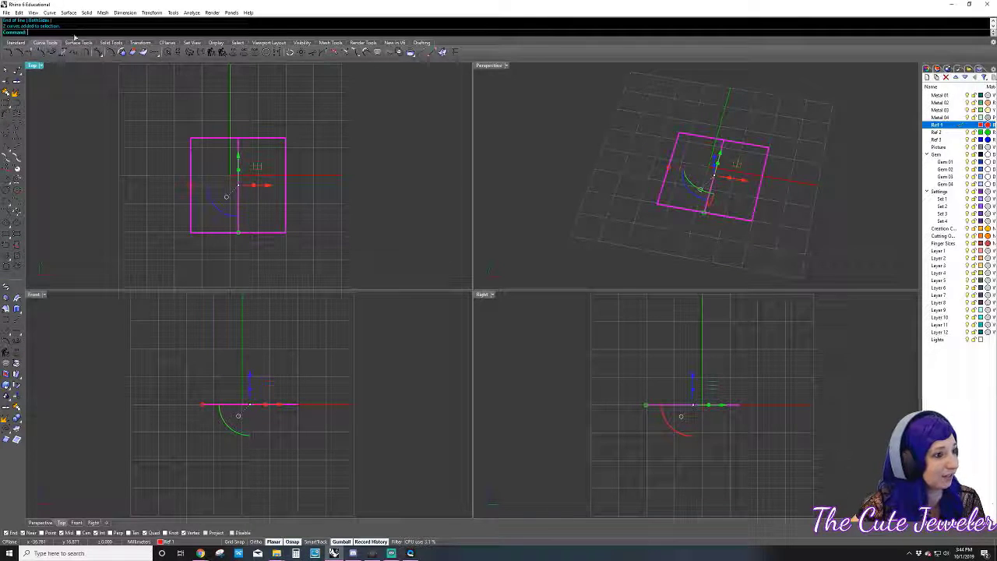
- Move the square and midline from the square's centre to 0,0,0
{"action": "left_click", "coordinate": [16, 42]}
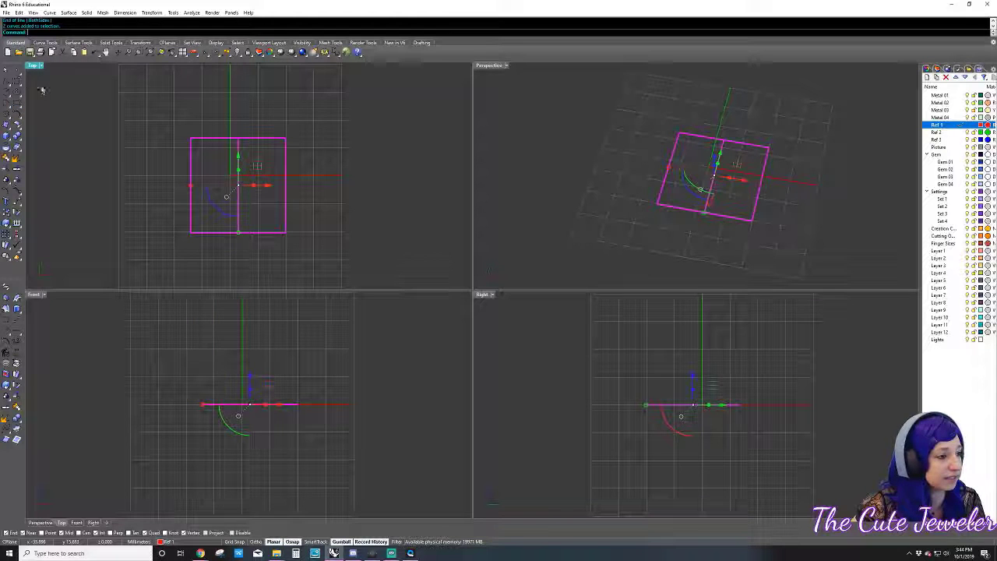
{"action": "left_click", "coordinate": [16, 200]}
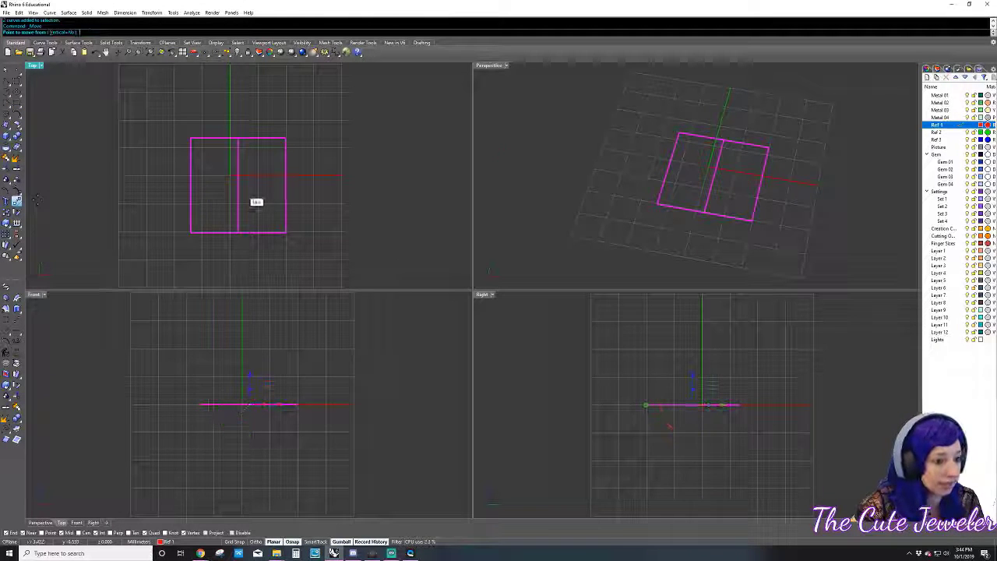
{"action": "left_click", "coordinate": [239, 187]}
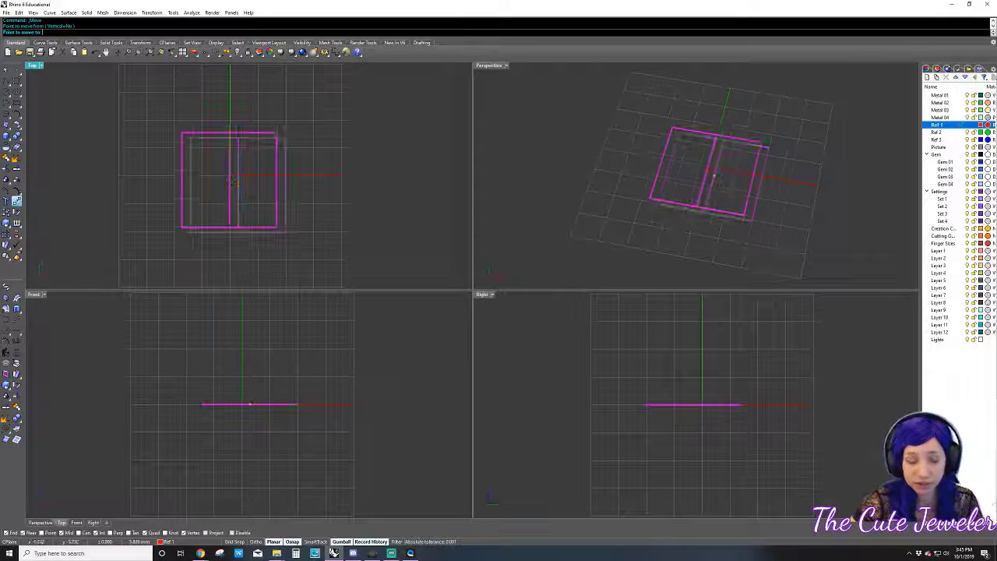
{"action": "type", "text": "0,0,0"}
{"action": "key", "text": "Return"}
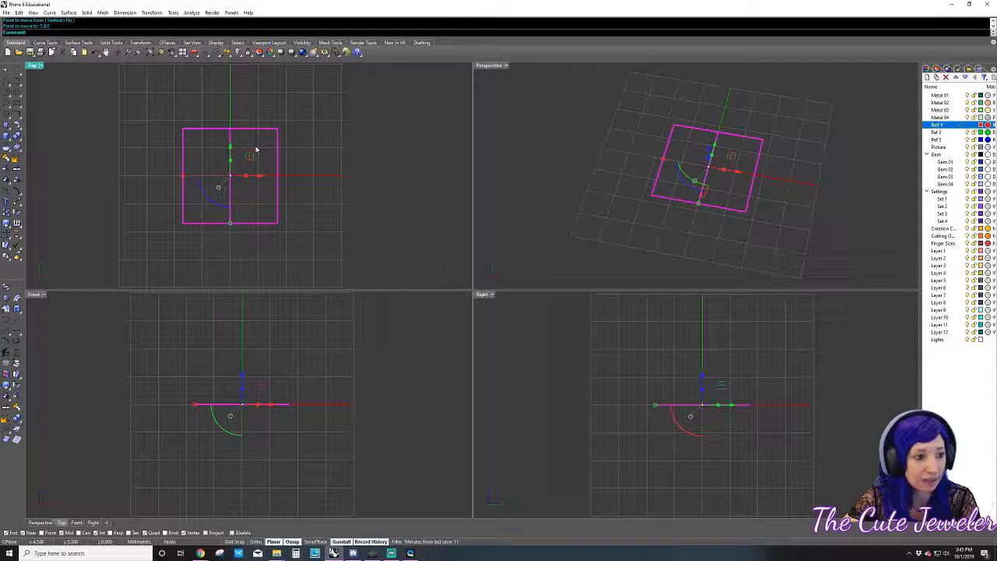
- Select and delete the temporary vertical midline
{"action": "left_click_drag", "start_coordinate": [255, 146], "coordinate": [214, 191]}
{"action": "left_click_drag", "start_coordinate": [215, 191], "coordinate": [215, 192]}
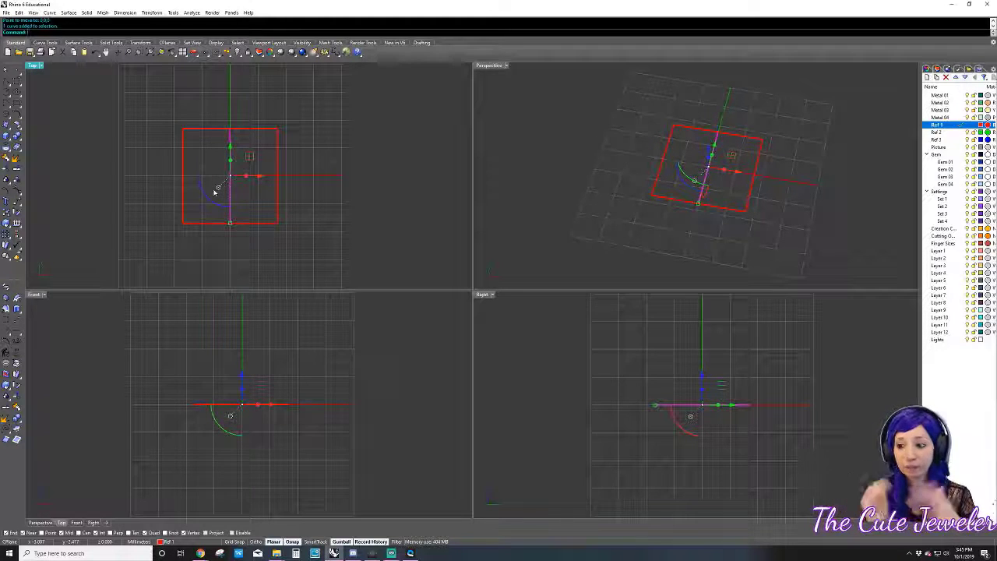
{"action": "key", "text": "Delete"}
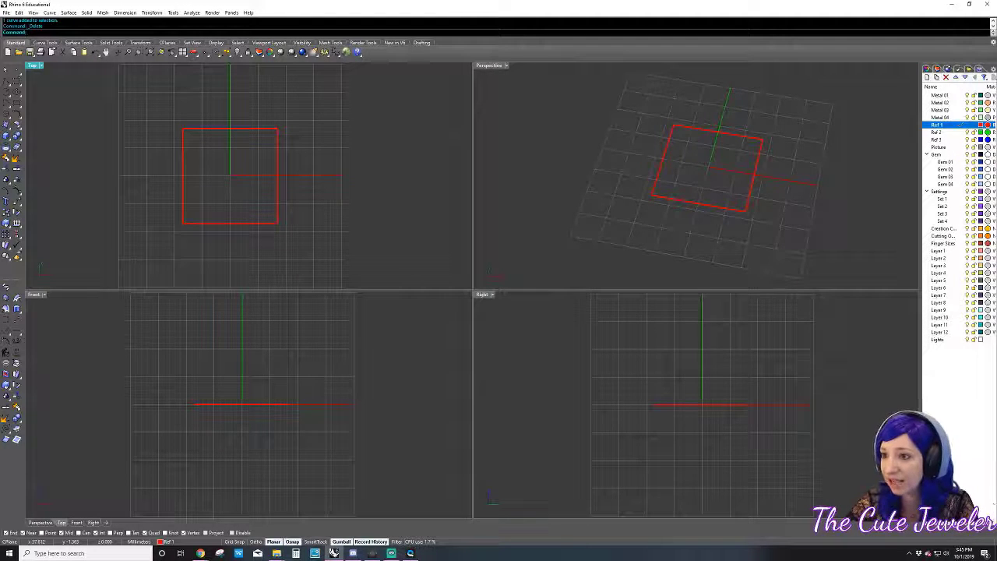
{"action": "left_click", "coordinate": [200, 553]}
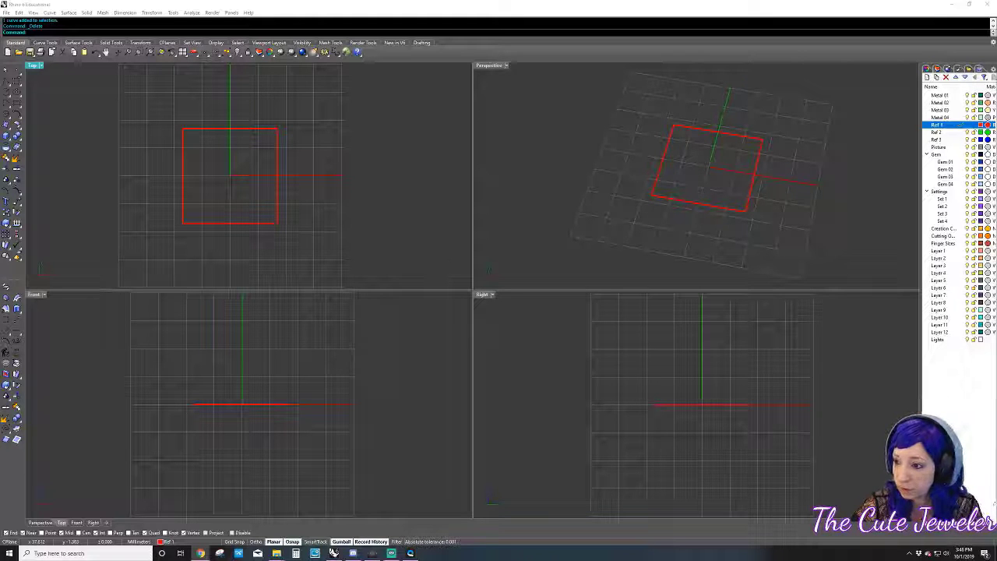
- Scroll through the Google Images pumpkin results in the browser
{"action": "key", "text": "alt+Tab"}
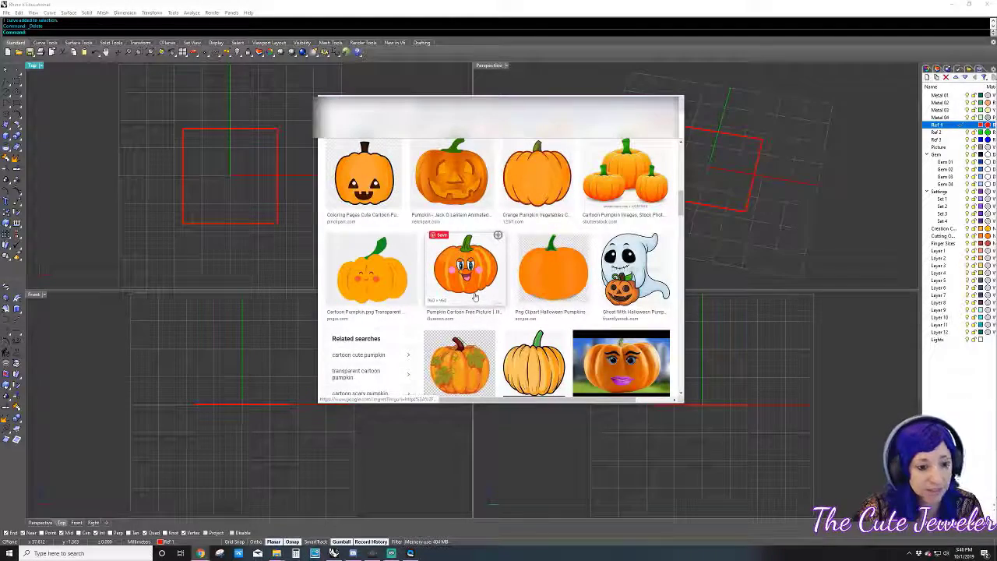
{"action": "scroll", "coordinate": [475, 300], "scroll_direction": "up", "scroll_amount": 2}
{"action": "scroll", "coordinate": [474, 316], "scroll_direction": "up", "scroll_amount": 2}
{"action": "scroll", "coordinate": [474, 316], "scroll_direction": "up", "scroll_amount": 3}
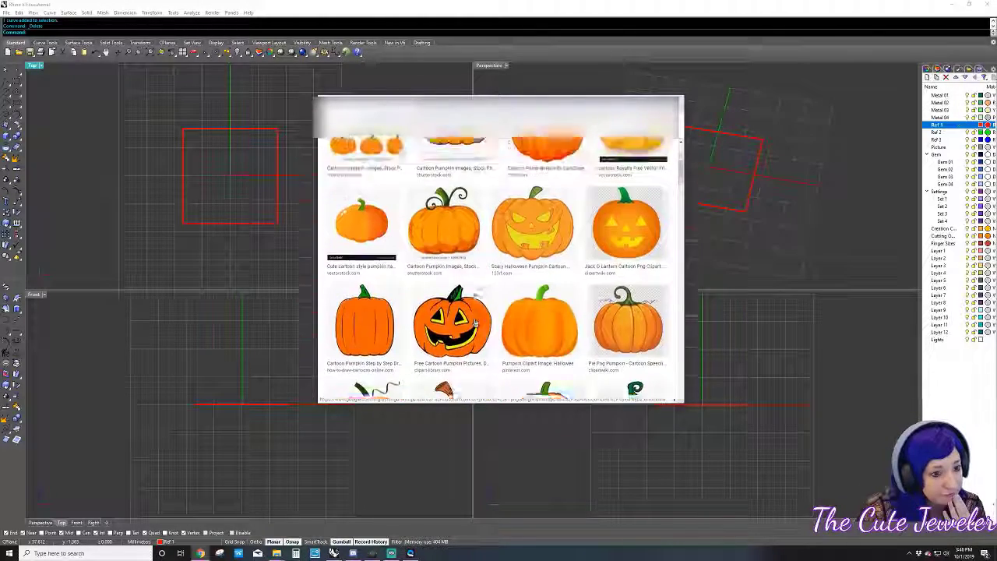
{"action": "scroll", "coordinate": [475, 308], "scroll_direction": "up", "scroll_amount": 3}
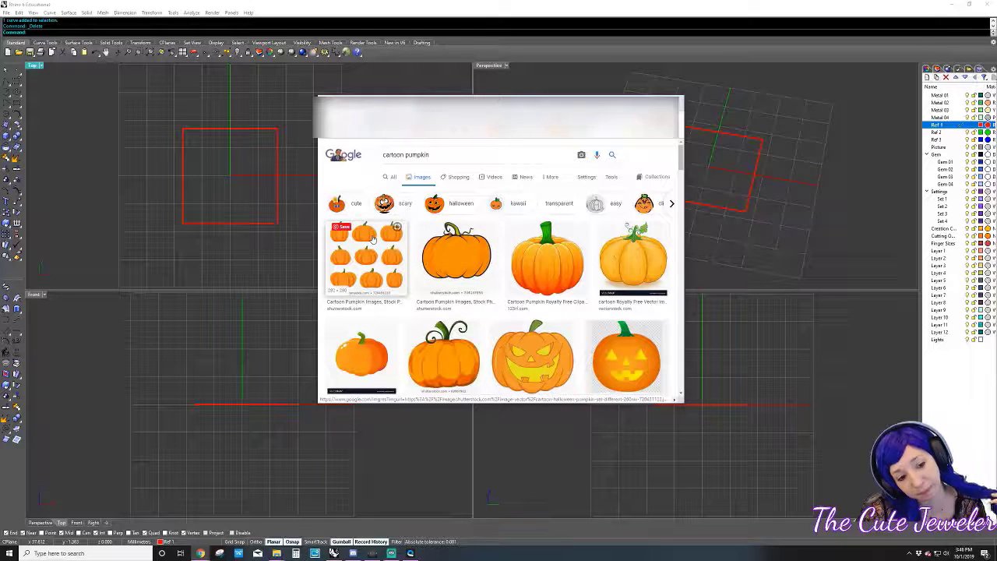
{"action": "mouse_move", "coordinate": [632, 256]}
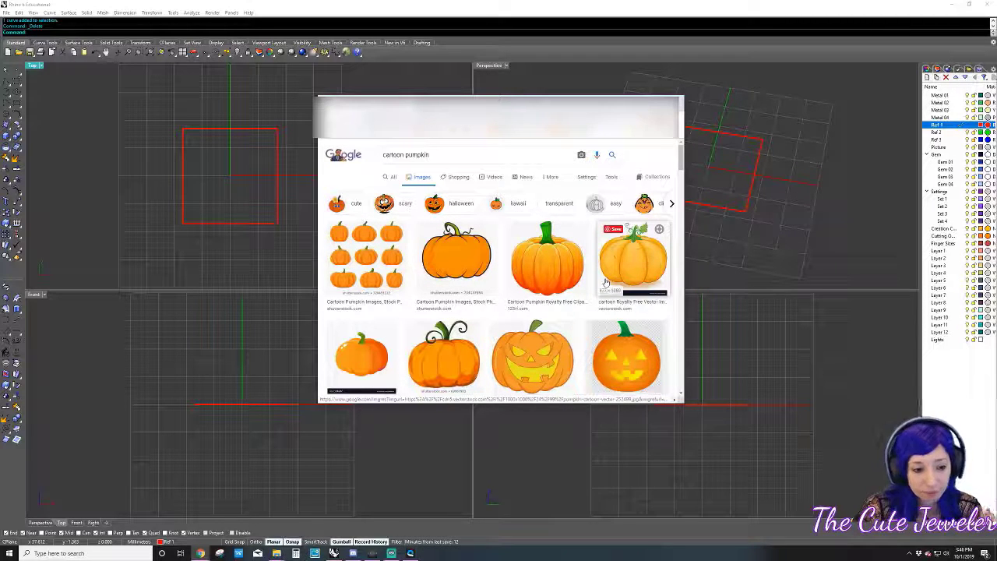
{"action": "scroll", "coordinate": [514, 311], "scroll_direction": "down", "scroll_amount": 1}
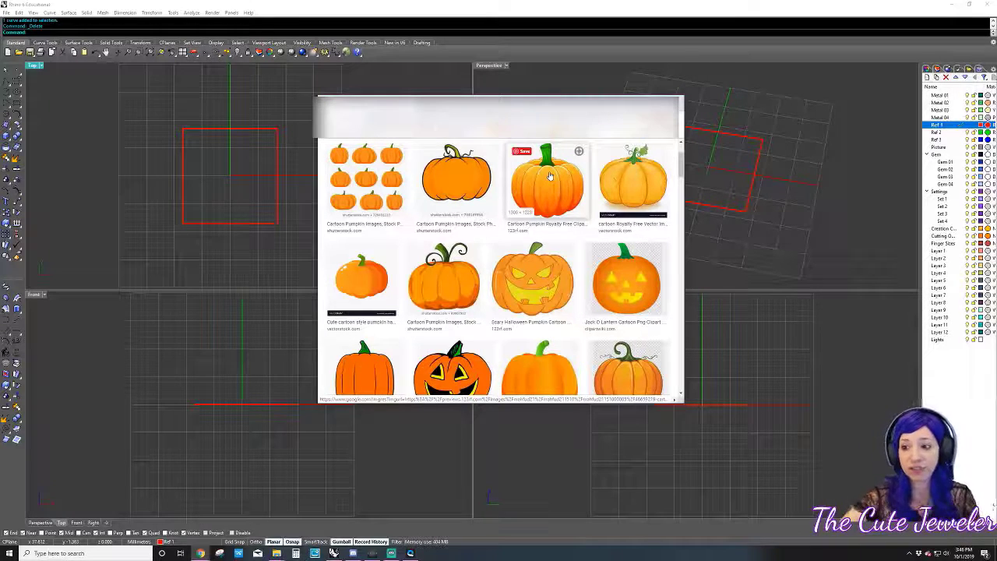
{"action": "scroll", "coordinate": [470, 293], "scroll_direction": "down", "scroll_amount": 1}
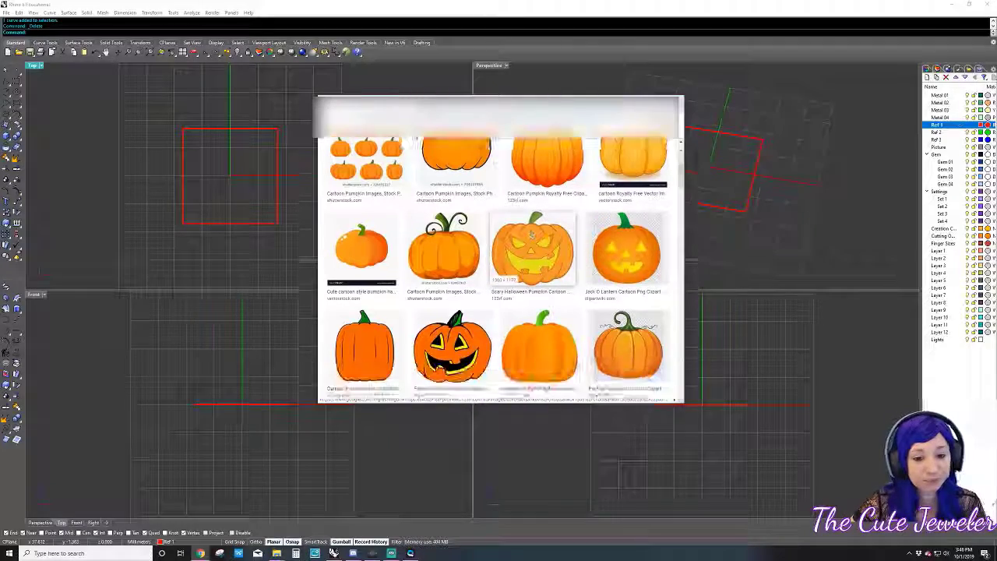
{"action": "scroll", "coordinate": [470, 294], "scroll_direction": "down", "scroll_amount": 2}
{"action": "scroll", "coordinate": [471, 293], "scroll_direction": "down", "scroll_amount": 1}
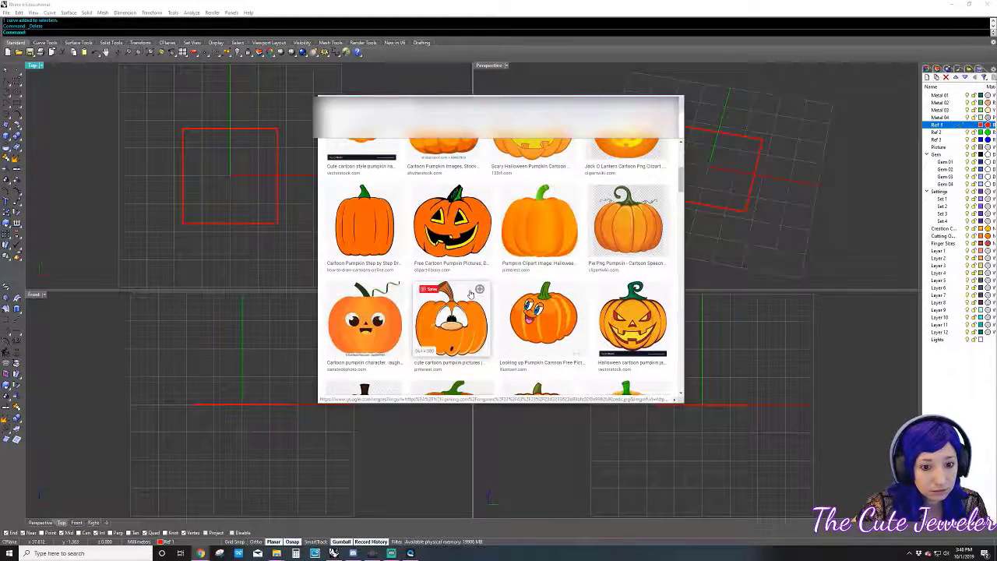
{"action": "scroll", "coordinate": [470, 294], "scroll_direction": "down", "scroll_amount": 1}
{"action": "scroll", "coordinate": [470, 294], "scroll_direction": "down", "scroll_amount": 1}
{"action": "scroll", "coordinate": [470, 294], "scroll_direction": "down", "scroll_amount": 1}
{"action": "scroll", "coordinate": [470, 294], "scroll_direction": "down", "scroll_amount": 1}
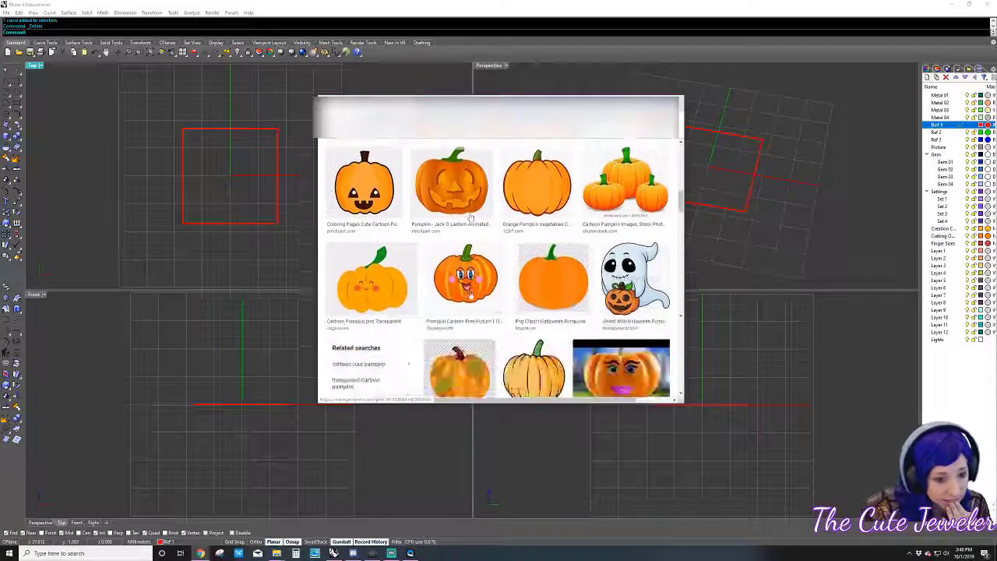
{"action": "scroll", "coordinate": [470, 294], "scroll_direction": "down", "scroll_amount": 1}
{"action": "scroll", "coordinate": [471, 224], "scroll_direction": "down", "scroll_amount": 2}
{"action": "scroll", "coordinate": [470, 233], "scroll_direction": "down", "scroll_amount": 1}
{"action": "scroll", "coordinate": [471, 250], "scroll_direction": "down", "scroll_amount": 1}
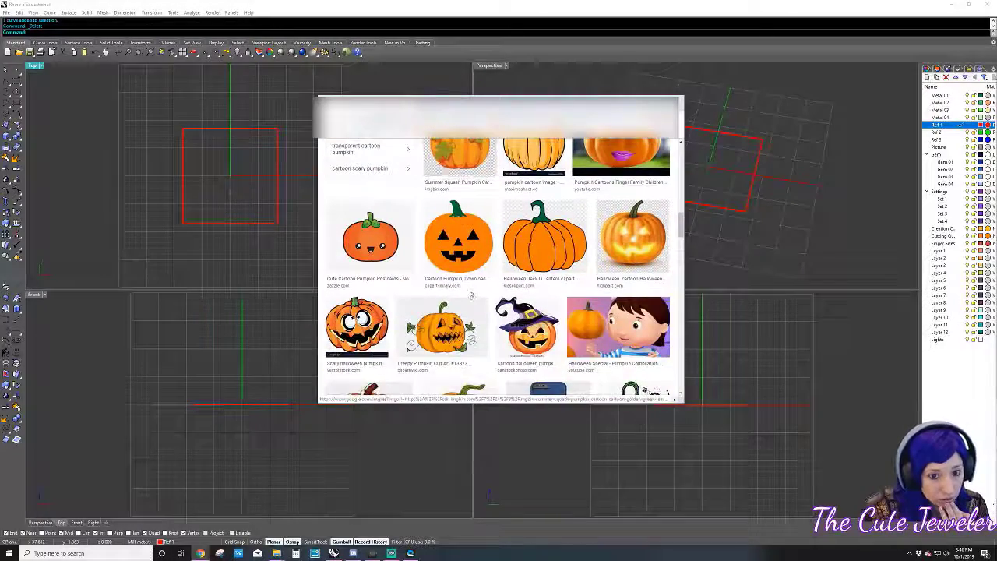
{"action": "scroll", "coordinate": [470, 351], "scroll_direction": "up", "scroll_amount": 2}
{"action": "scroll", "coordinate": [534, 316], "scroll_direction": "down", "scroll_amount": 1}
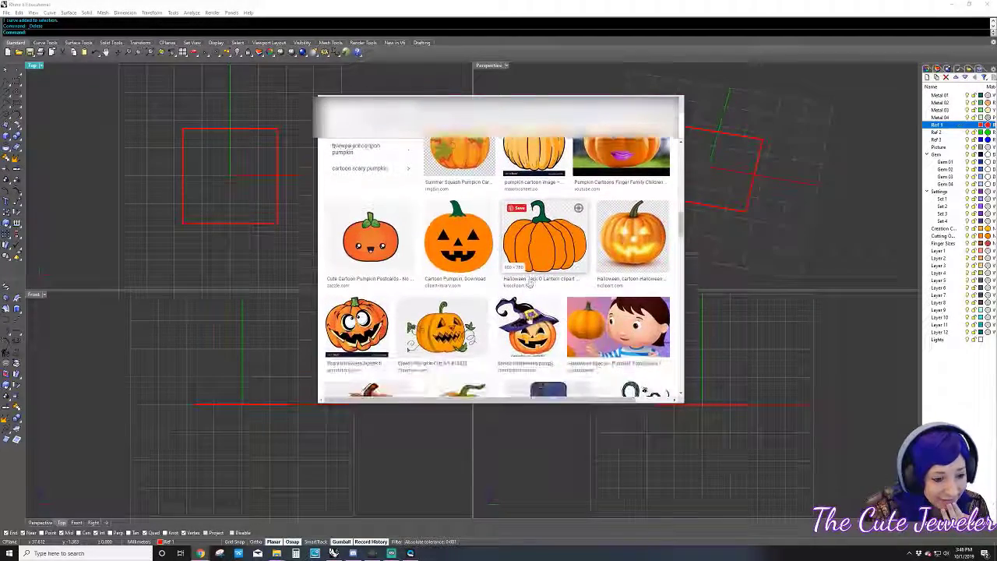
{"action": "scroll", "coordinate": [530, 317], "scroll_direction": "down", "scroll_amount": 1}
{"action": "scroll", "coordinate": [530, 317], "scroll_direction": "down", "scroll_amount": 1}
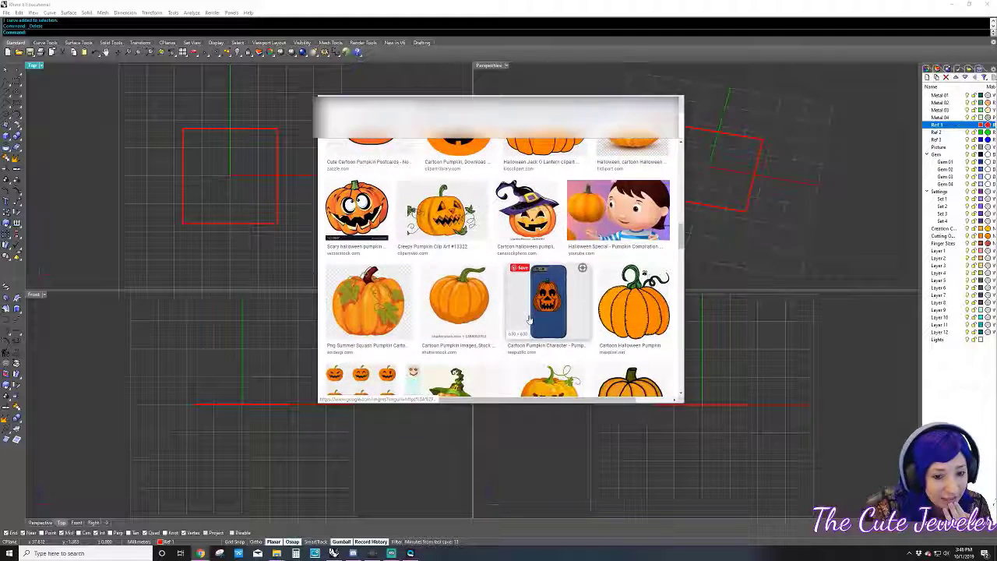
{"action": "scroll", "coordinate": [529, 319], "scroll_direction": "down", "scroll_amount": 1}
{"action": "scroll", "coordinate": [528, 318], "scroll_direction": "down", "scroll_amount": 1}
{"action": "scroll", "coordinate": [529, 318], "scroll_direction": "down", "scroll_amount": 1}
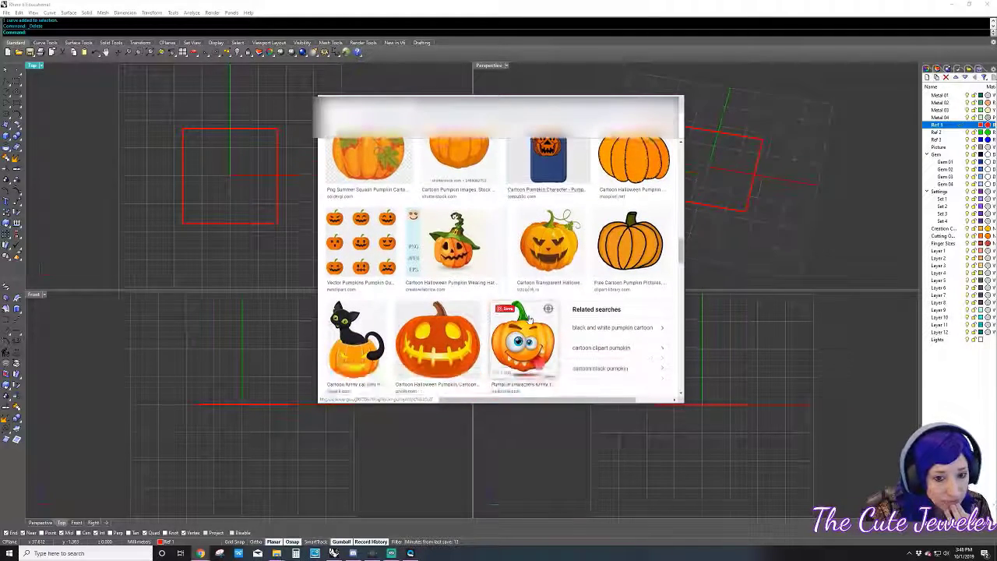
{"action": "scroll", "coordinate": [529, 319], "scroll_direction": "down", "scroll_amount": 1}
{"action": "scroll", "coordinate": [529, 318], "scroll_direction": "down", "scroll_amount": 1}
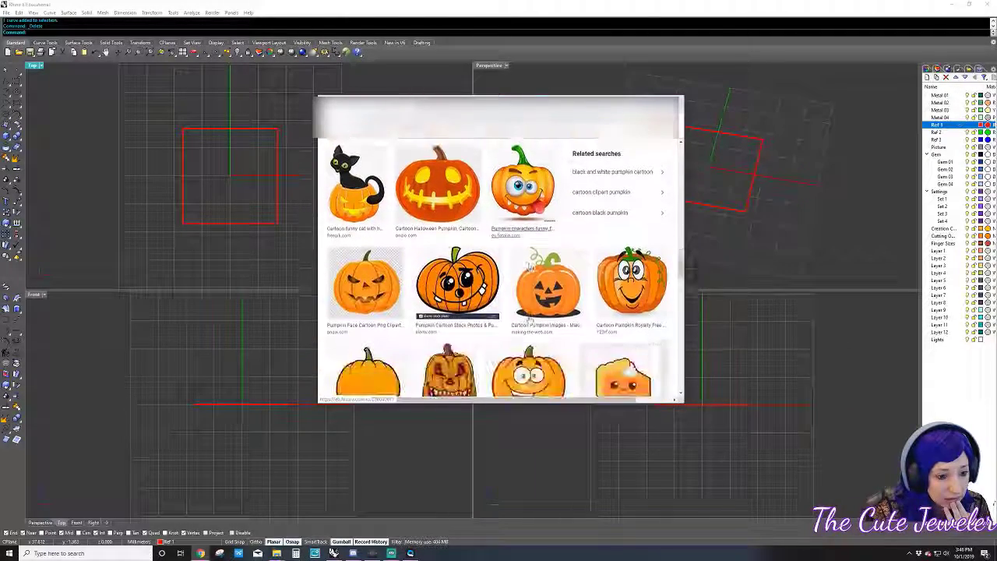
{"action": "scroll", "coordinate": [529, 318], "scroll_direction": "down", "scroll_amount": 1}
{"action": "scroll", "coordinate": [529, 319], "scroll_direction": "down", "scroll_amount": 1}
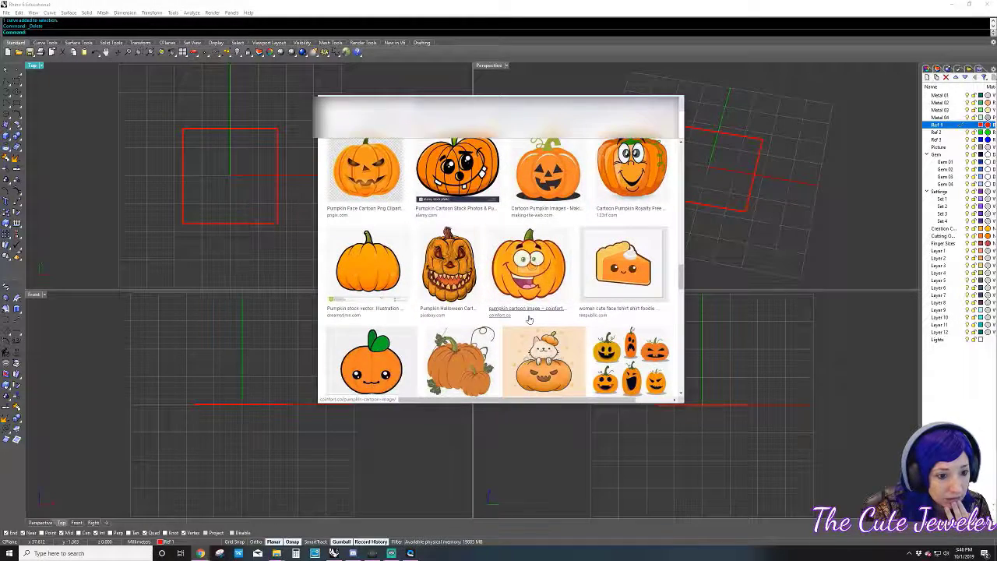
{"action": "scroll", "coordinate": [528, 318], "scroll_direction": "down", "scroll_amount": 1}
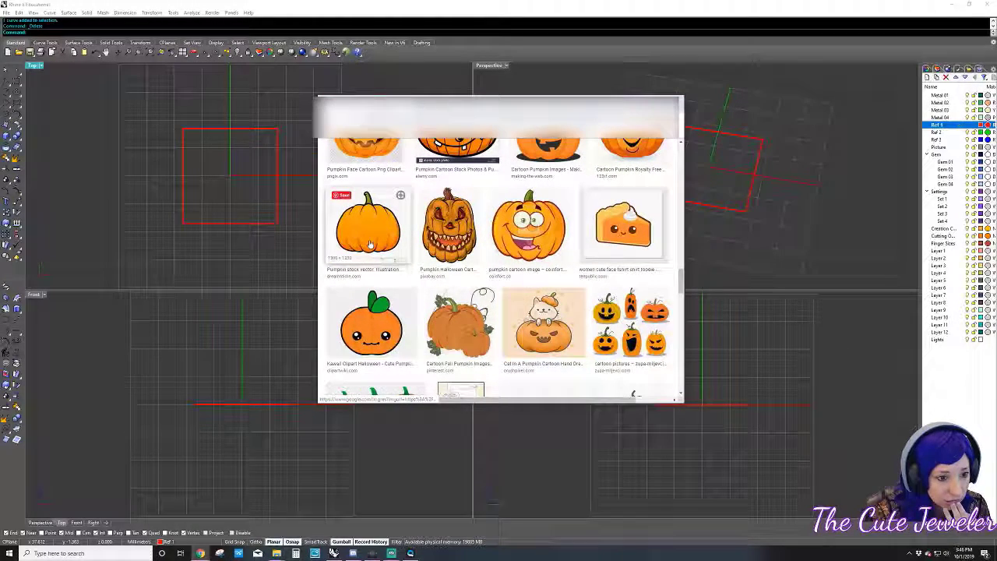
{"action": "scroll", "coordinate": [370, 244], "scroll_direction": "down", "scroll_amount": 1}
{"action": "scroll", "coordinate": [421, 249], "scroll_direction": "down", "scroll_amount": 2}
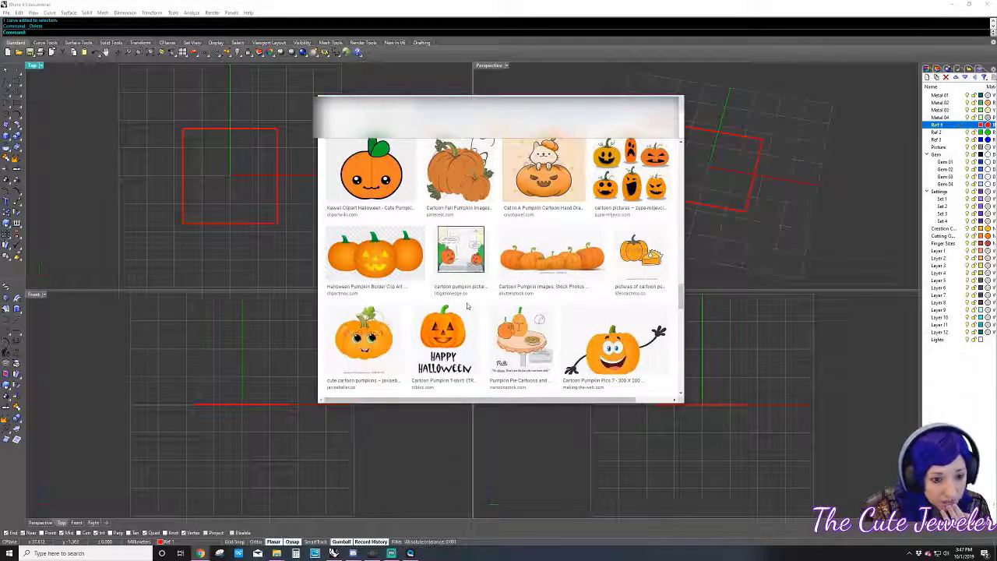
{"action": "scroll", "coordinate": [468, 306], "scroll_direction": "down", "scroll_amount": 1}
{"action": "scroll", "coordinate": [467, 306], "scroll_direction": "up", "scroll_amount": 2}
{"action": "scroll", "coordinate": [467, 327], "scroll_direction": "down", "scroll_amount": 5}
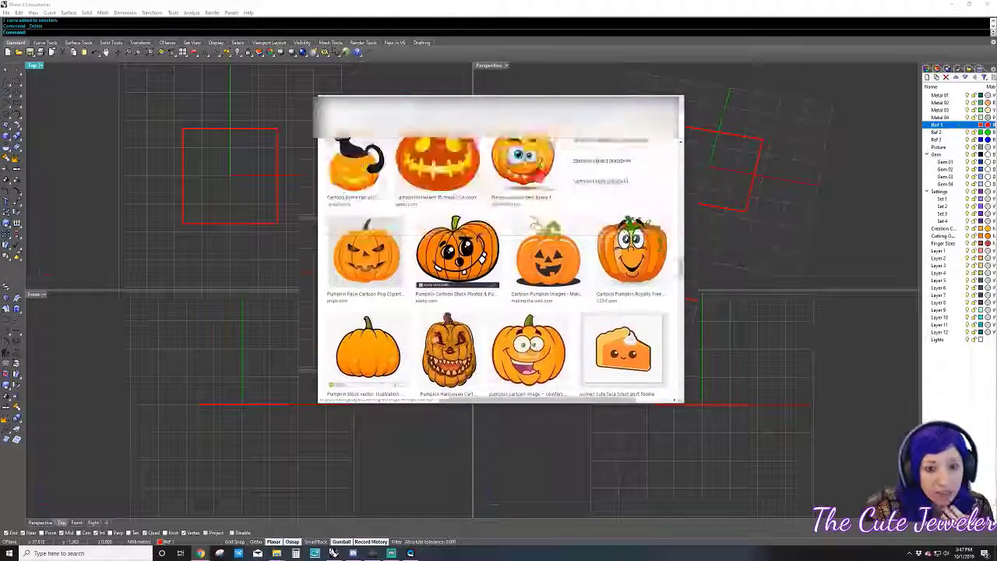
{"action": "scroll", "coordinate": [467, 327], "scroll_direction": "down", "scroll_amount": 5}
{"action": "scroll", "coordinate": [451, 335], "scroll_direction": "down", "scroll_amount": 5}
{"action": "scroll", "coordinate": [433, 337], "scroll_direction": "down", "scroll_amount": 5}
{"action": "scroll", "coordinate": [434, 337], "scroll_direction": "up", "scroll_amount": 5}
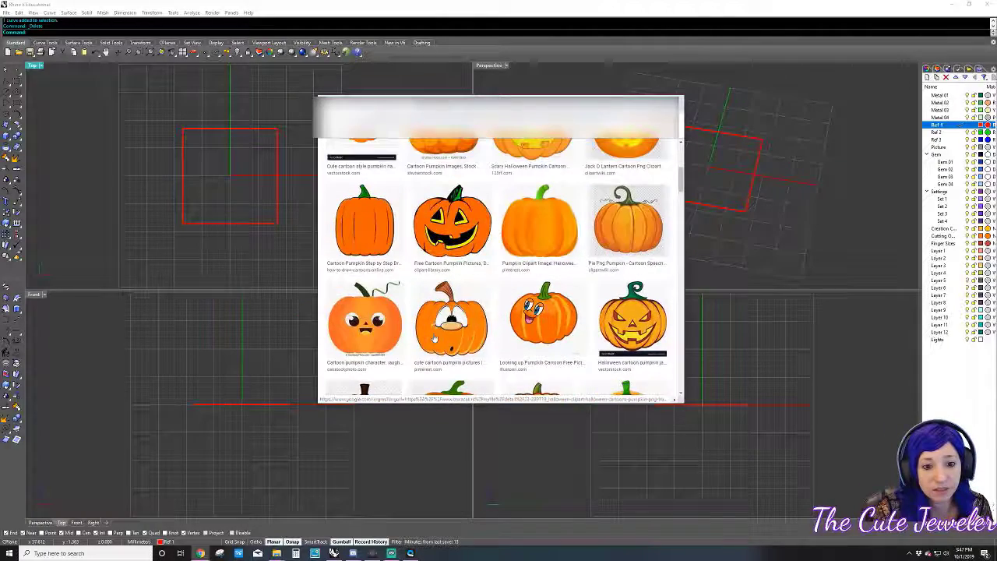
{"action": "scroll", "coordinate": [483, 323], "scroll_direction": "up", "scroll_amount": 5}
{"action": "scroll", "coordinate": [545, 304], "scroll_direction": "up", "scroll_amount": 5}
{"action": "scroll", "coordinate": [637, 278], "scroll_direction": "up", "scroll_amount": 3}
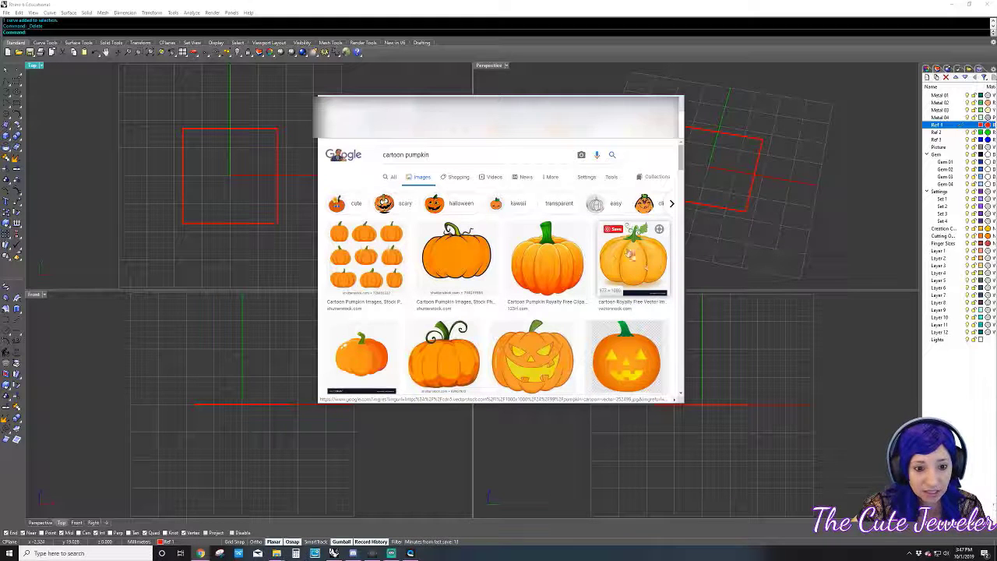
- Save the VectorStock orange pumpkin preview as pumpkin.jpg and drag it into Rhino
{"action": "left_click", "coordinate": [629, 255]}
{"action": "right_click", "coordinate": [587, 241]}
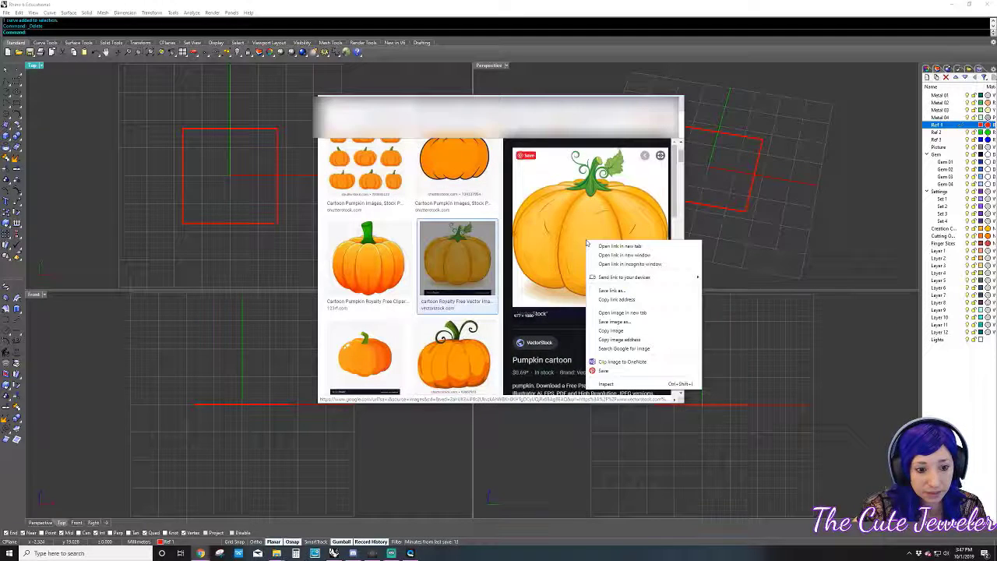
{"action": "left_click", "coordinate": [615, 323]}
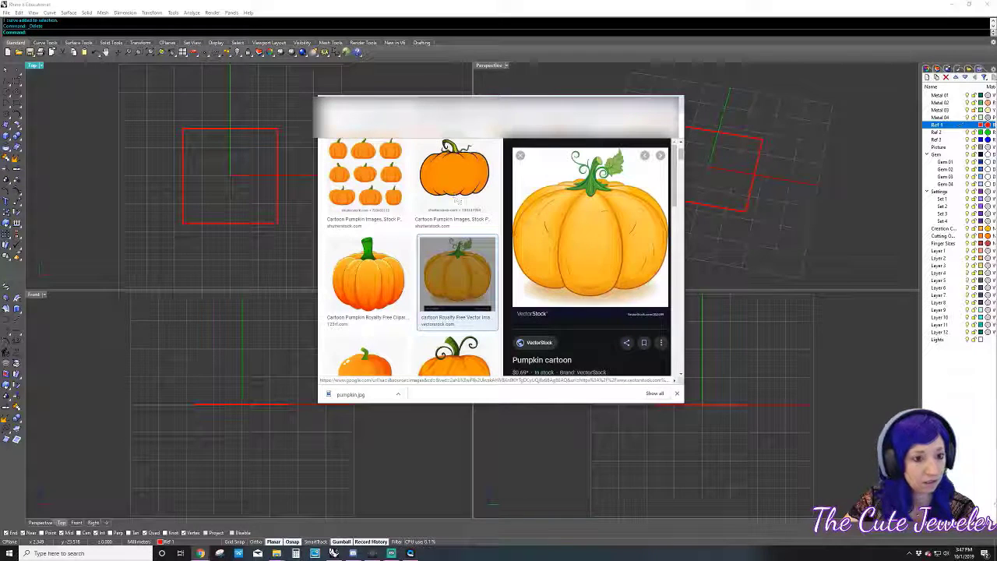
{"action": "left_click_drag", "start_coordinate": [220, 397], "coordinate": [222, 397]}
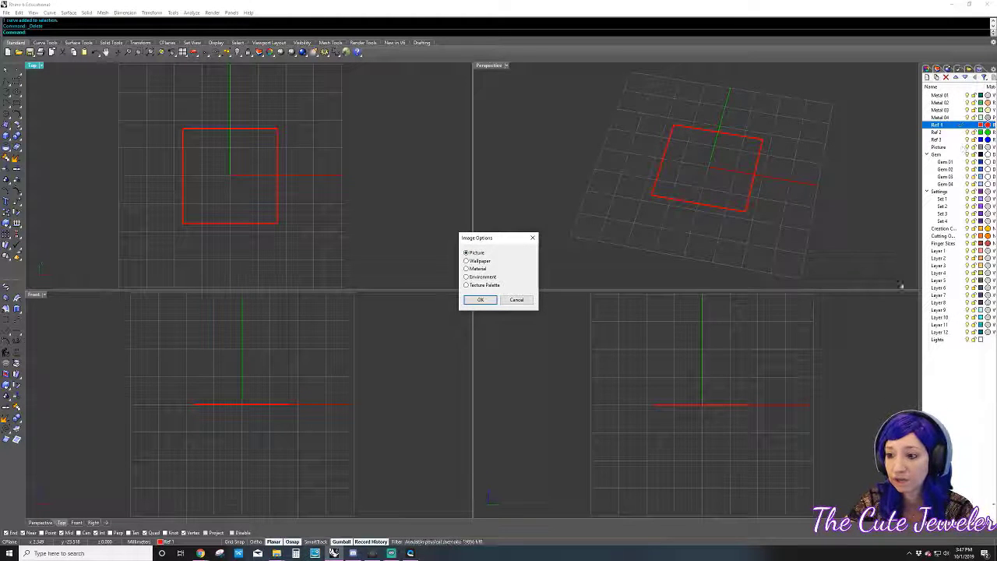
- Insert pumpkin.jpg as a Picture spanning the rectangle's corners, then maximize the Top view
{"action": "left_click", "coordinate": [481, 299]}
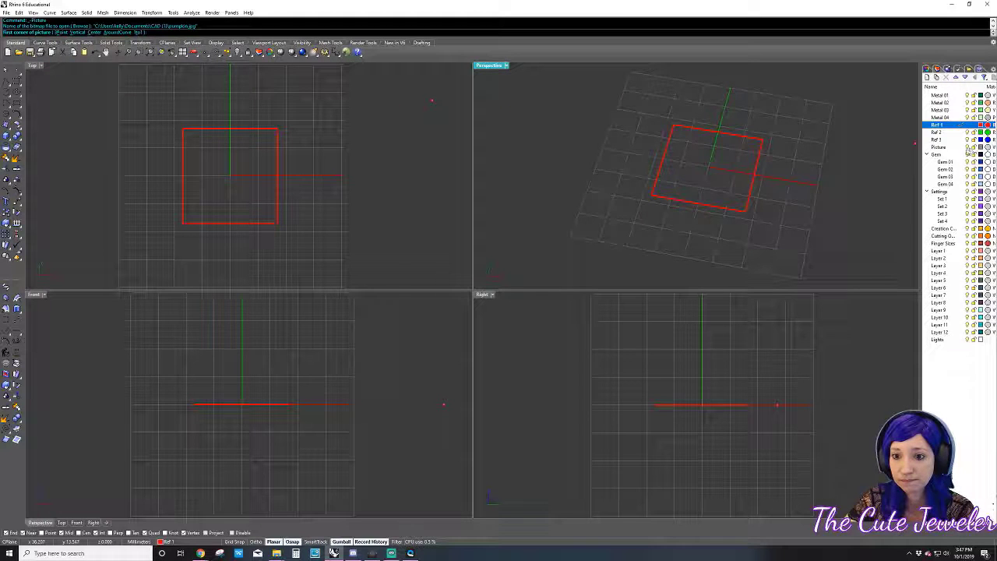
{"action": "left_click", "coordinate": [939, 147]}
{"action": "left_click", "coordinate": [656, 196]}
{"action": "left_click", "coordinate": [747, 210]}
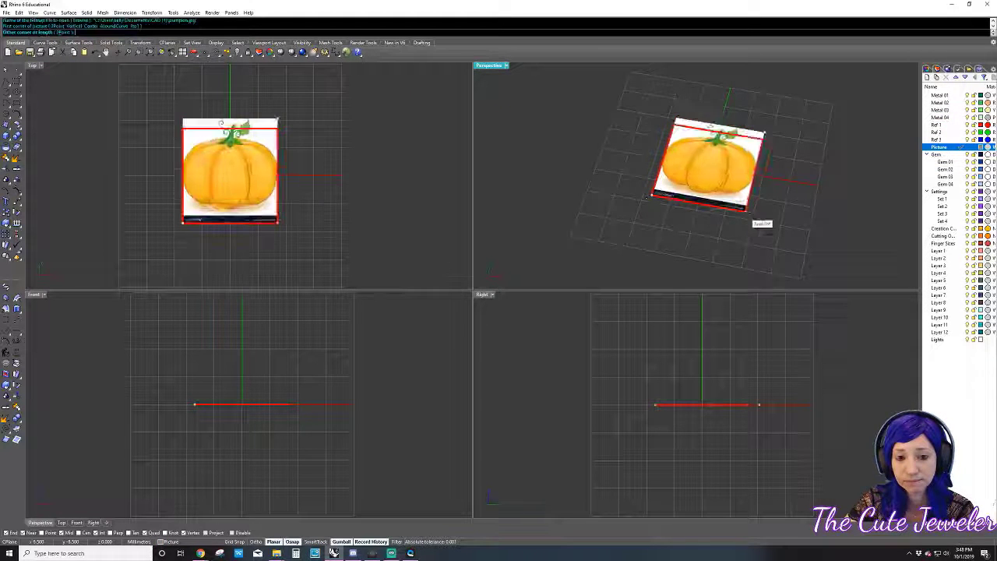
{"action": "left_click", "coordinate": [747, 211]}
{"action": "double_click", "coordinate": [34, 64]}
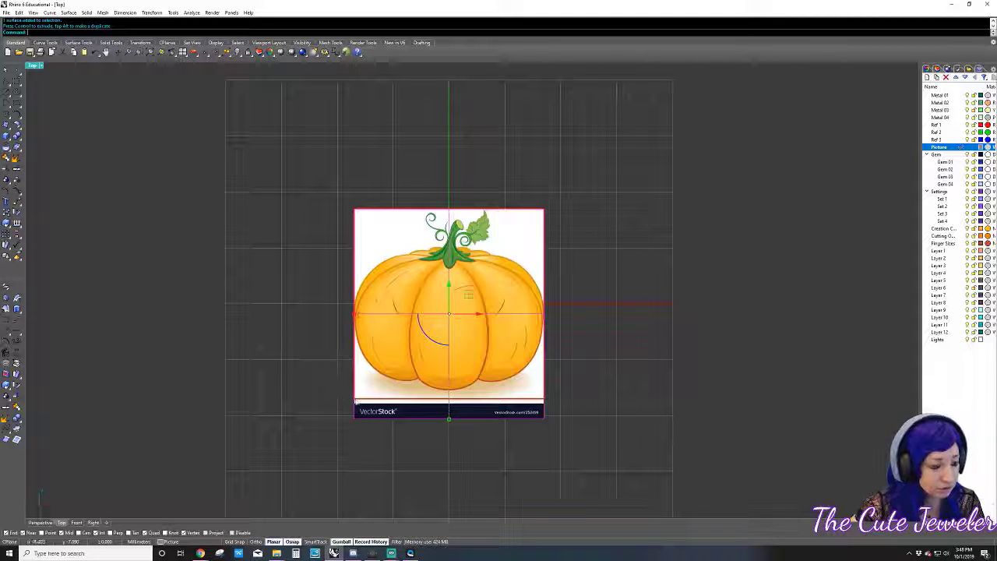
- Trim off the picture's bottom VectorStock strip, delete the blue arc, and recentre the pumpkin
{"action": "left_click", "coordinate": [363, 402]}
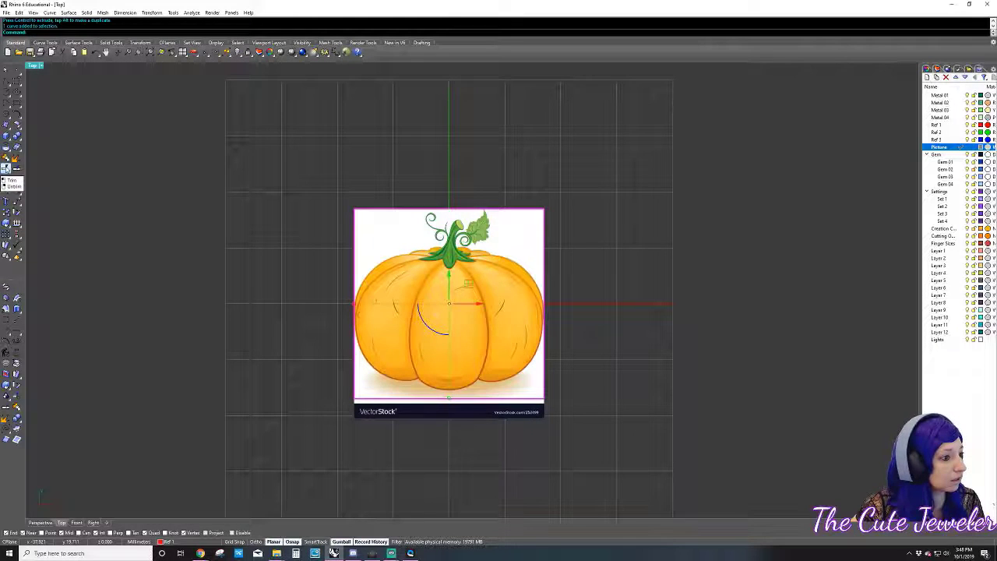
{"action": "left_click", "coordinate": [16, 168]}
{"action": "left_click", "coordinate": [397, 416]}
{"action": "key", "text": "Return"}
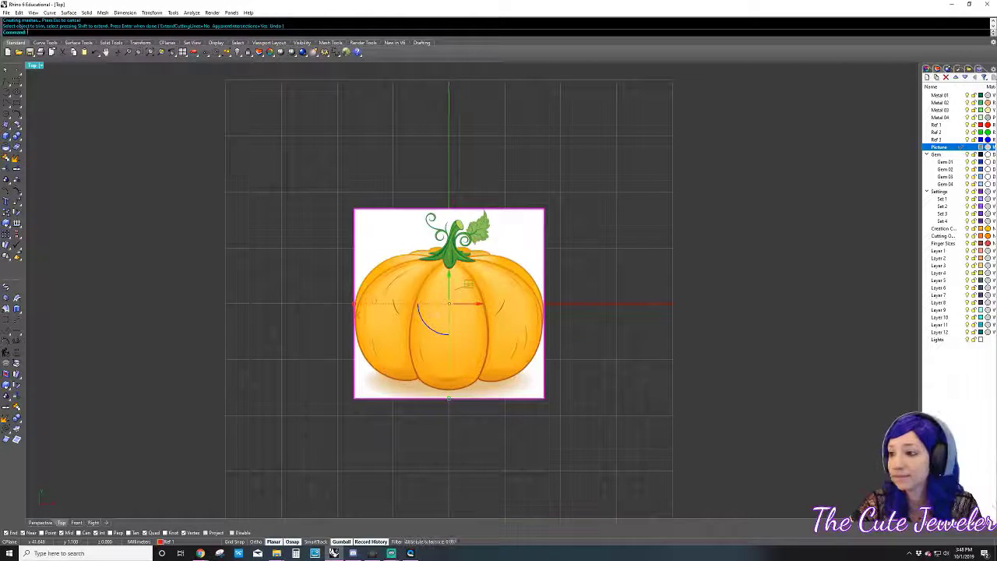
{"action": "key", "text": "Delete"}
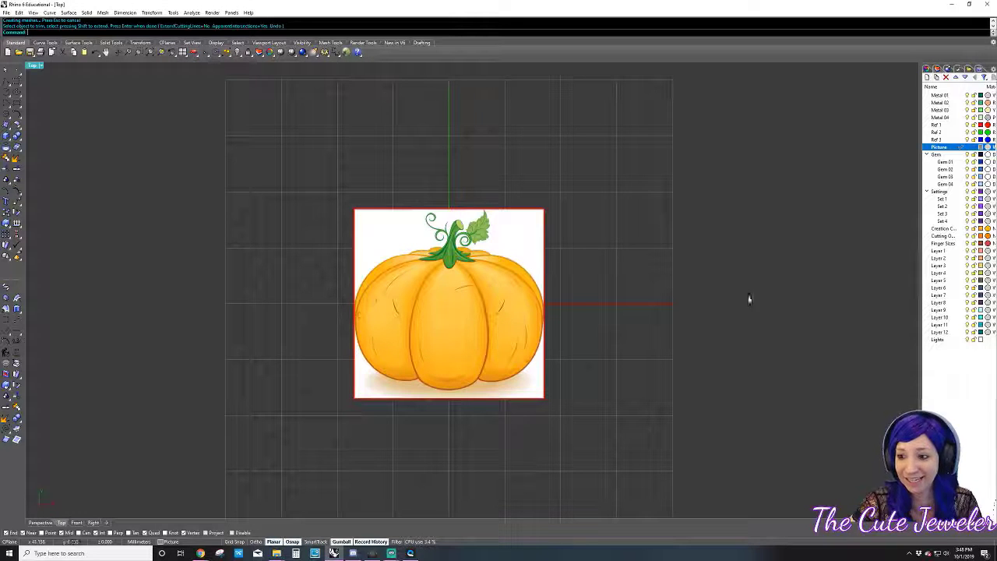
{"action": "right_click_drag", "start_coordinate": [260, 299], "coordinate": [267, 283]}
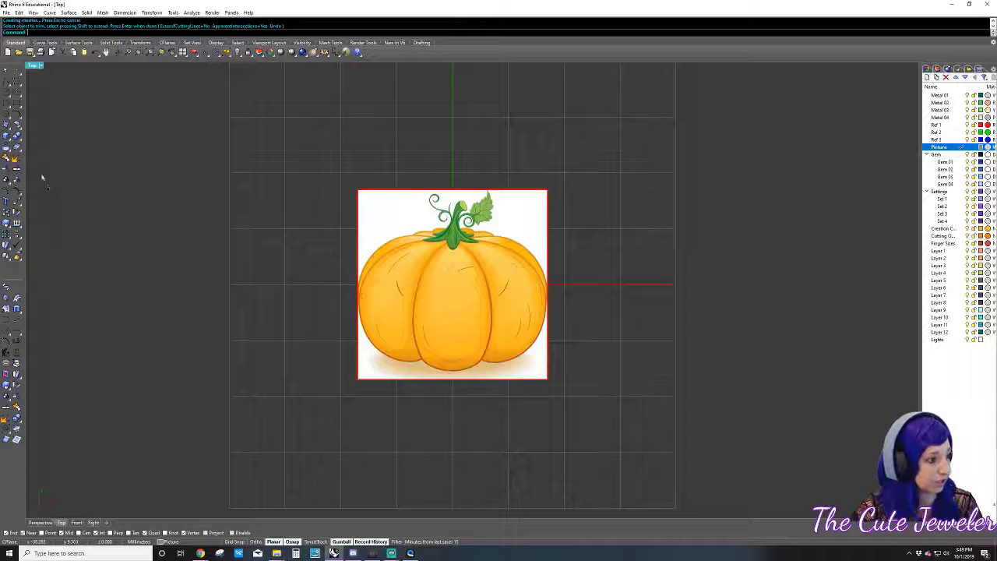
{"action": "right_click_drag", "start_coordinate": [242, 292], "coordinate": [265, 276]}
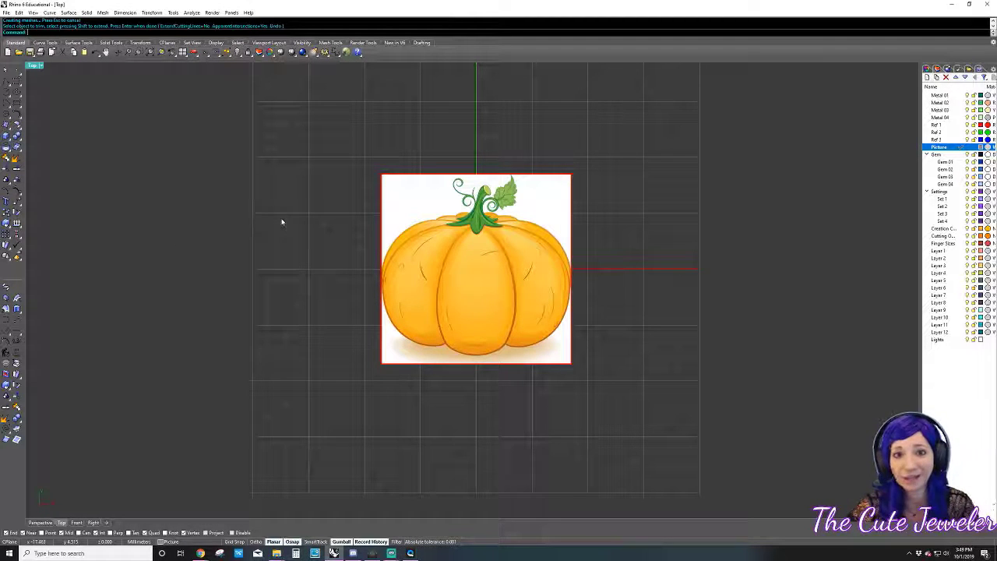
{"action": "right_click_drag", "start_coordinate": [96, 236], "coordinate": [91, 221]}
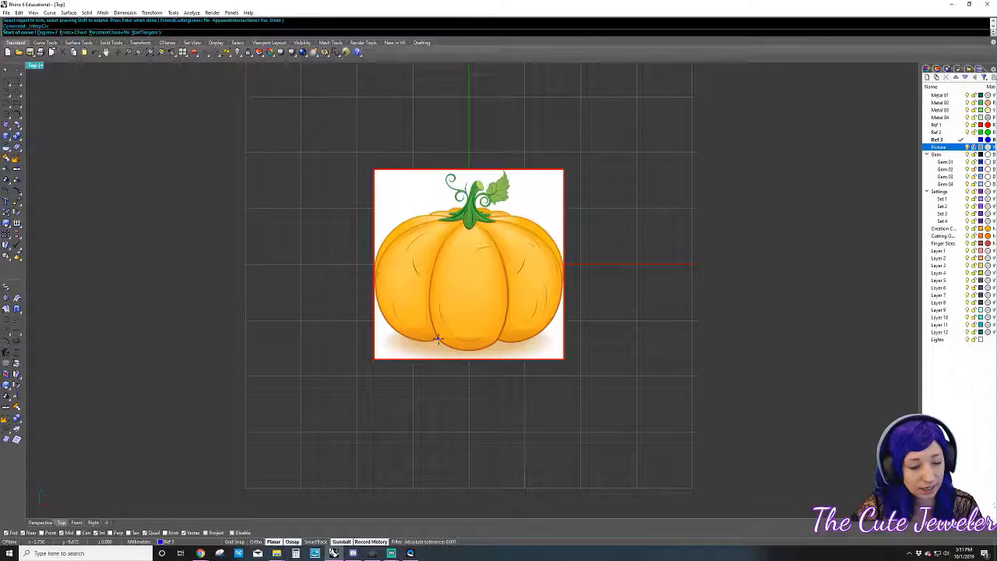
- Draw an interpolated curve along the pumpkin's left lobe crease from bottom to stem
{"action": "left_click", "coordinate": [438, 338]}
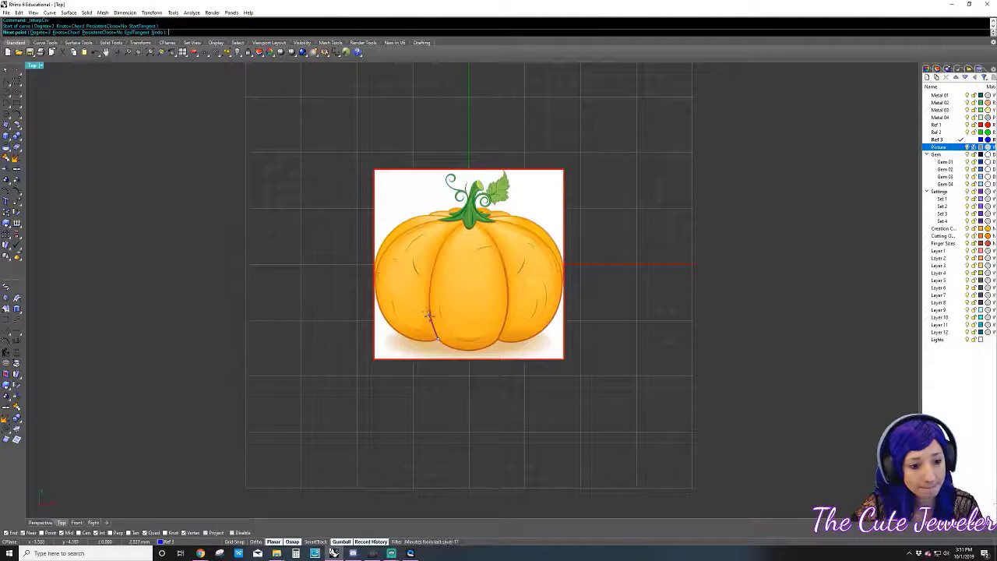
{"action": "left_click", "coordinate": [430, 315]}
{"action": "left_click", "coordinate": [431, 278]}
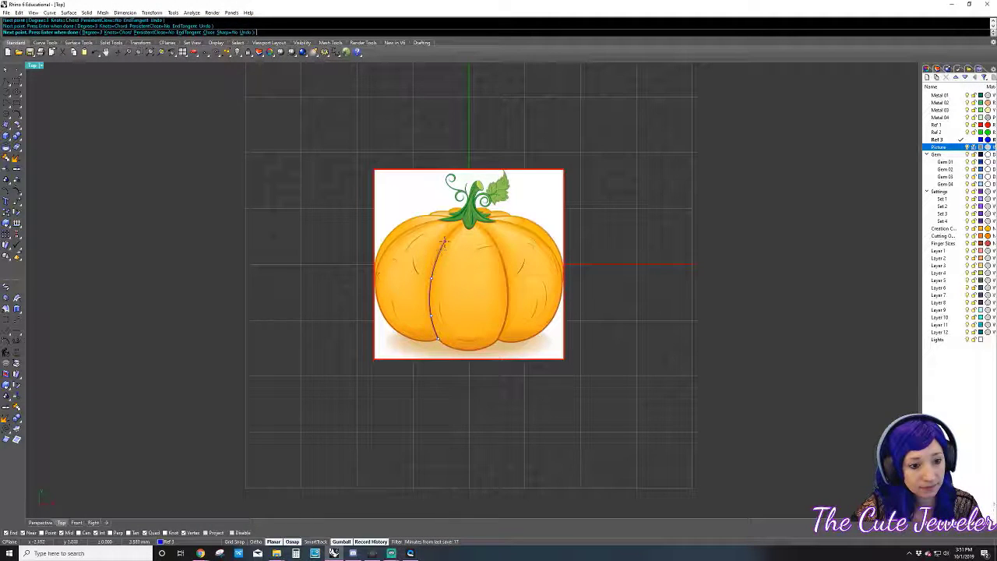
{"action": "left_click", "coordinate": [443, 241]}
{"action": "scroll", "coordinate": [466, 220], "scroll_direction": "up", "scroll_amount": 3}
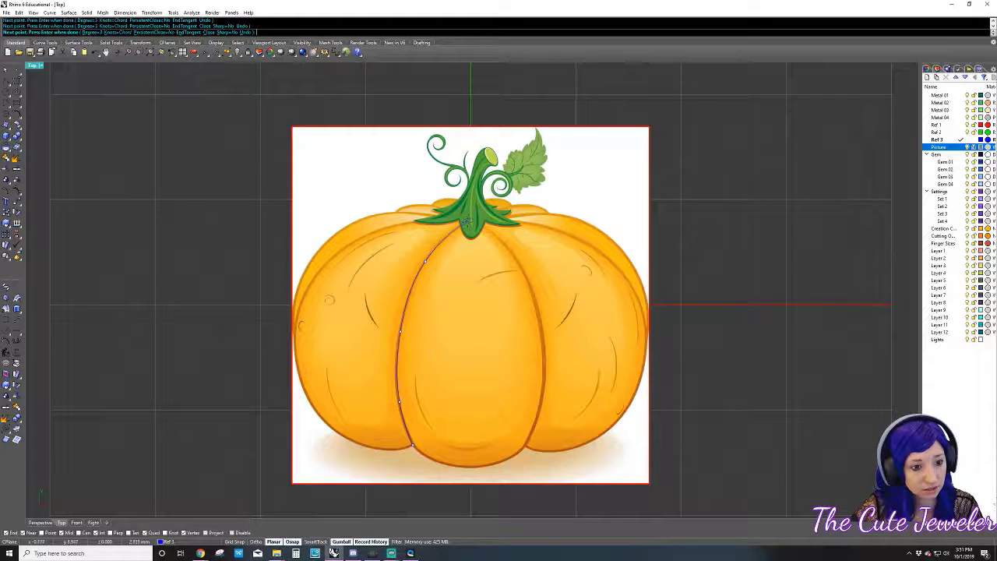
{"action": "left_click", "coordinate": [465, 221]}
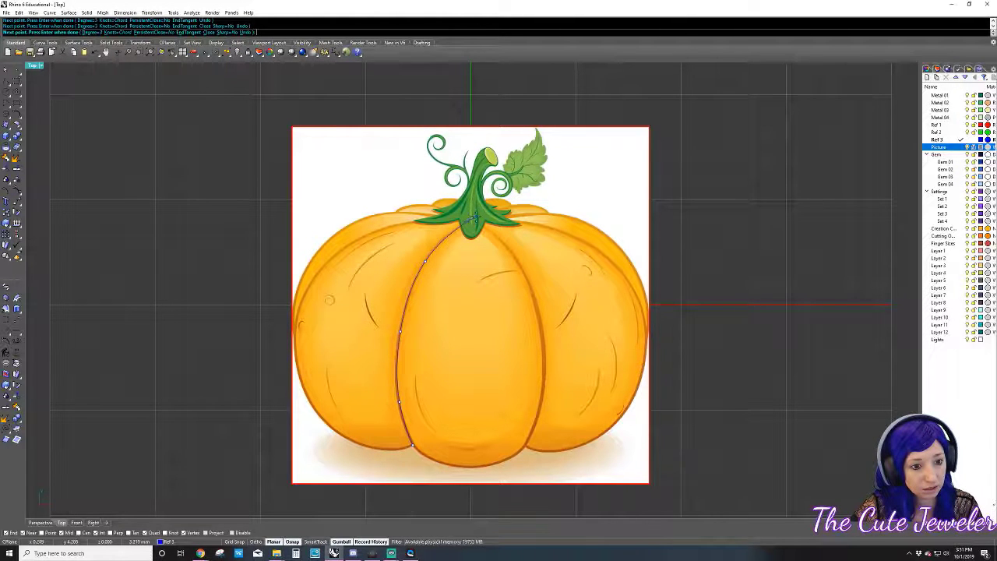
{"action": "key", "text": "Return"}
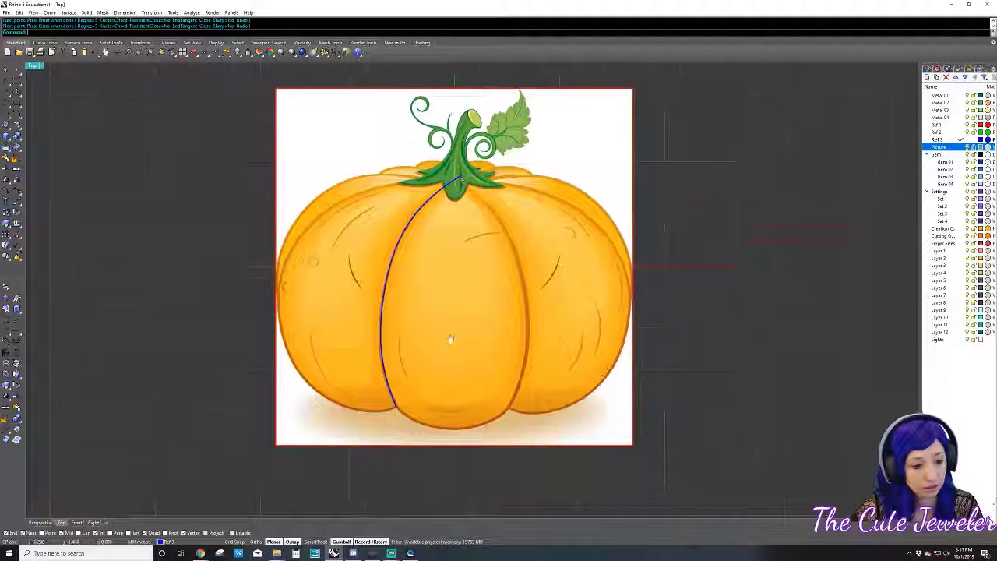
{"action": "right_click_drag", "start_coordinate": [472, 214], "coordinate": [430, 150]}
{"action": "key", "text": "Return"}
{"action": "left_click", "coordinate": [370, 352]}
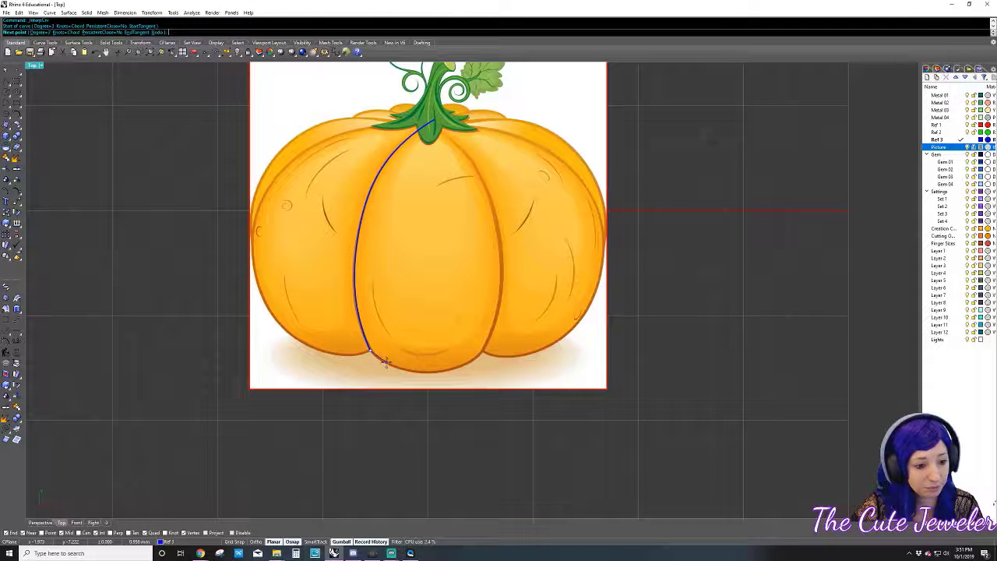
{"action": "left_click", "coordinate": [384, 361]}
{"action": "key", "text": "Return"}
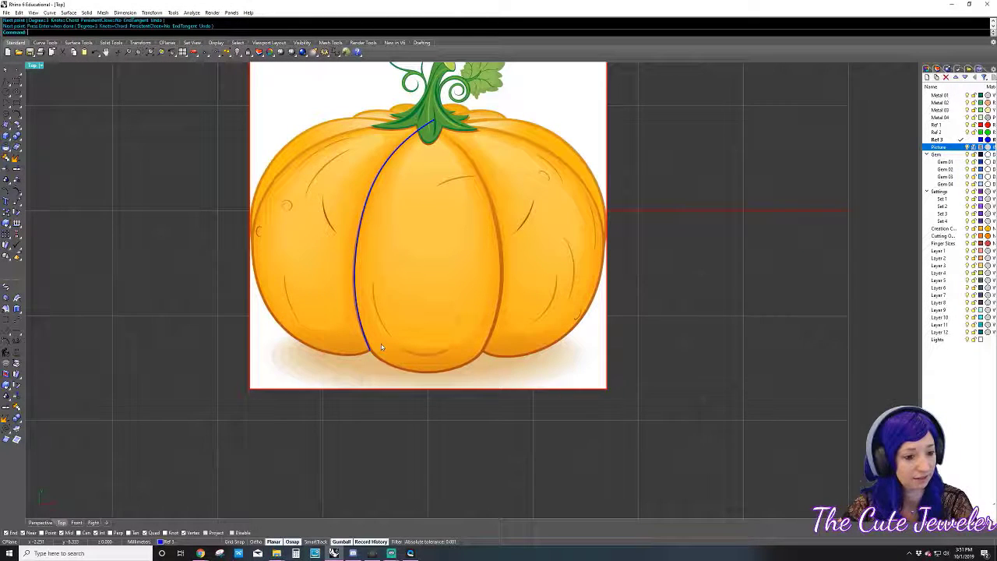
- Mirror the crease curve across the pumpkin's vertical centre line onto the right crease
{"action": "left_click", "coordinate": [367, 346]}
{"action": "left_click", "coordinate": [428, 210]}
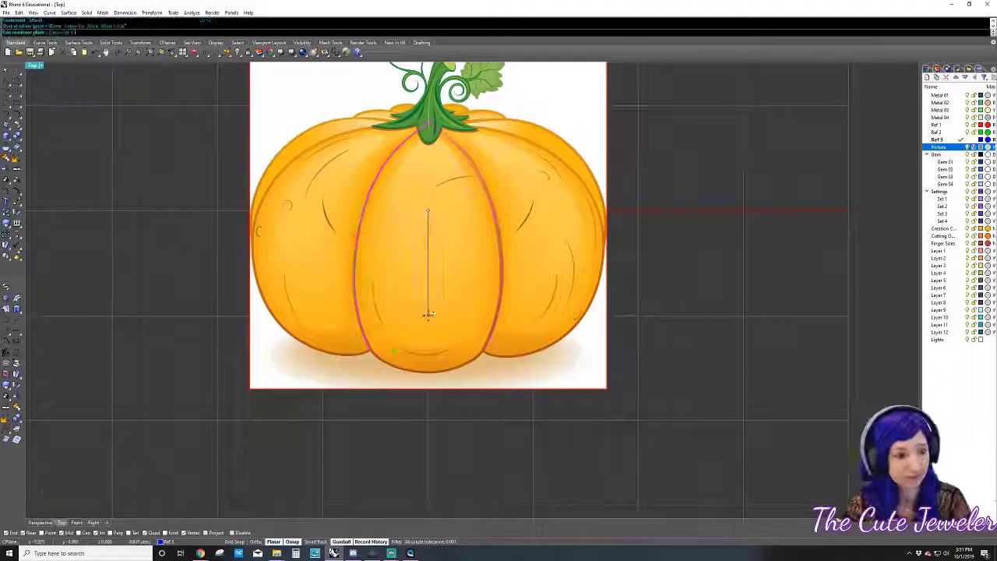
{"action": "left_click", "coordinate": [434, 339]}
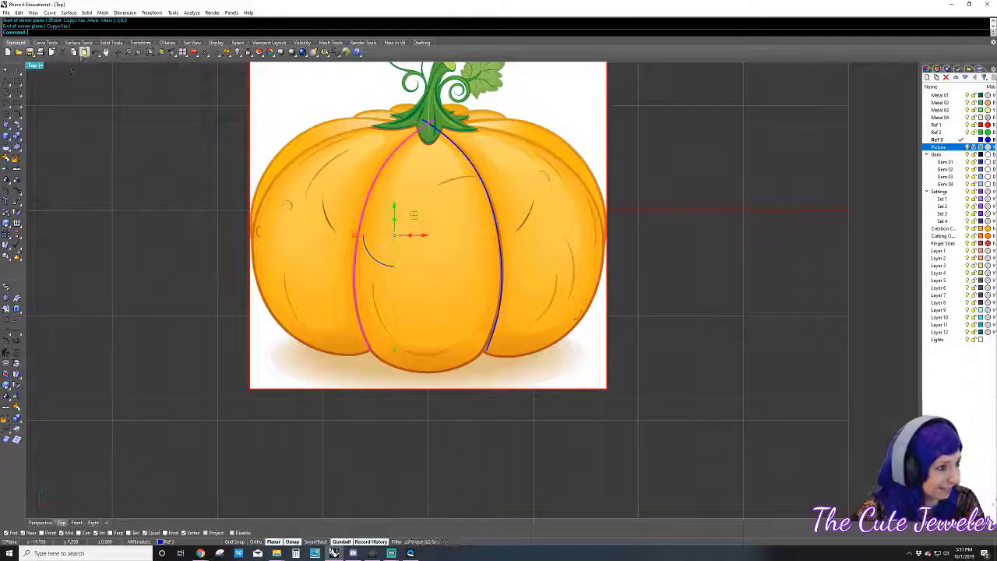
{"action": "left_click", "coordinate": [45, 42]}
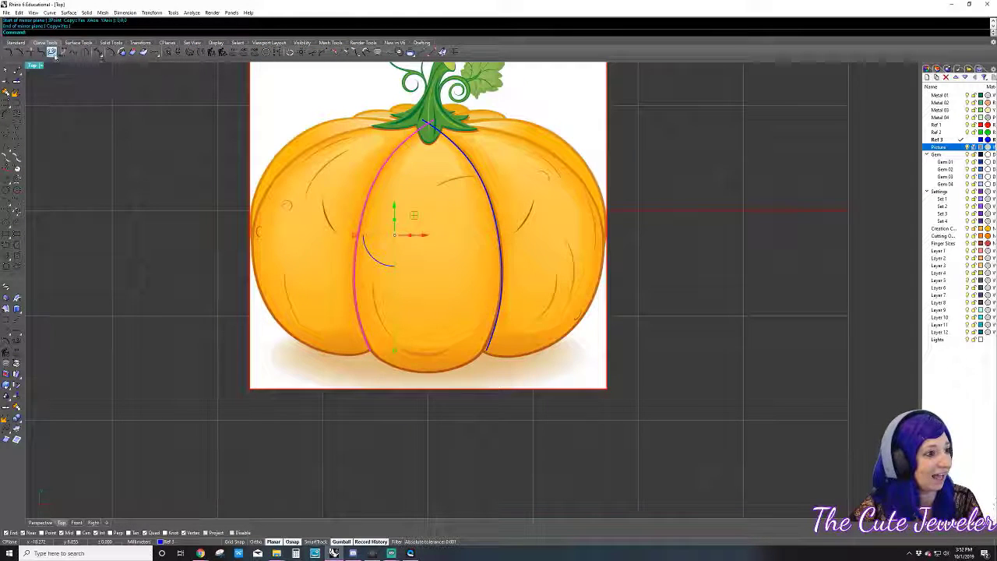
- Blend the two crease curves' bottom ends, shaping the blend to hug the pumpkin's bottom
{"action": "left_click", "coordinate": [51, 51]}
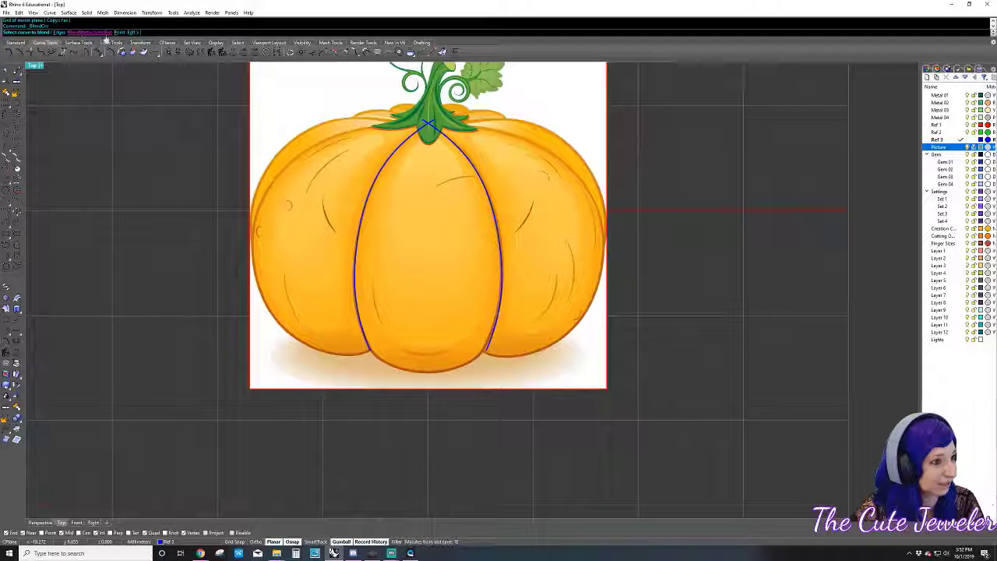
{"action": "left_click", "coordinate": [366, 343]}
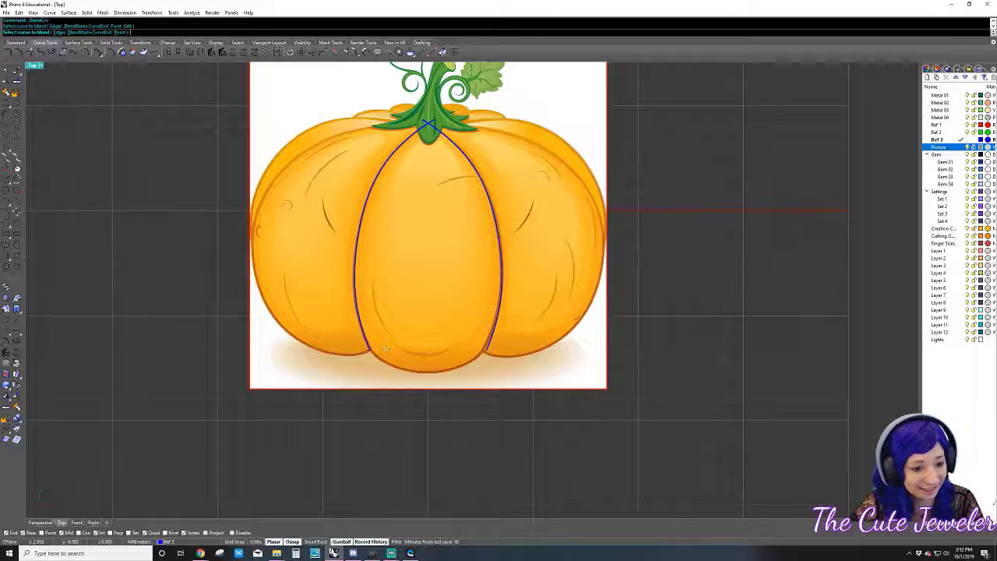
{"action": "left_click", "coordinate": [490, 346]}
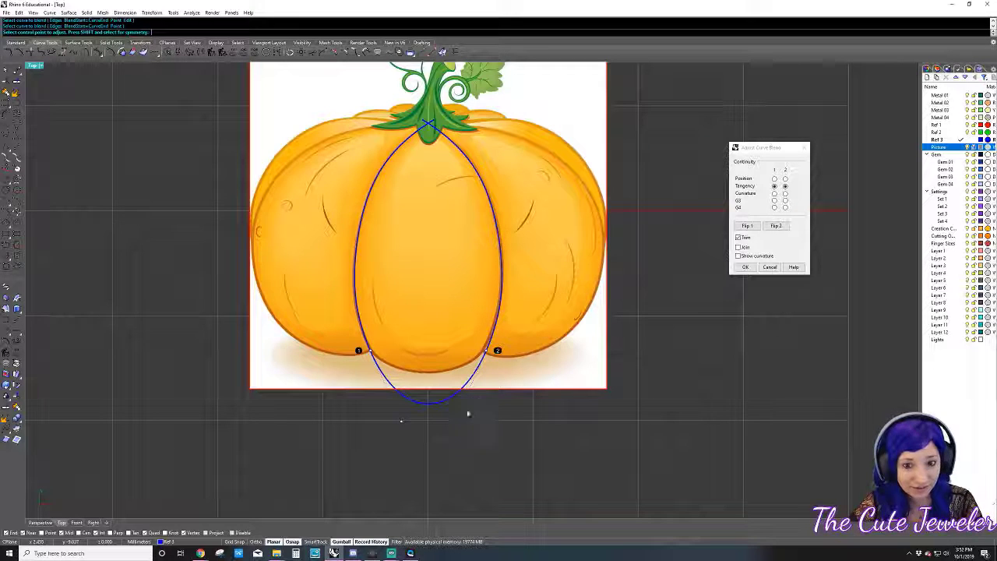
{"action": "left_click", "coordinate": [455, 420]}
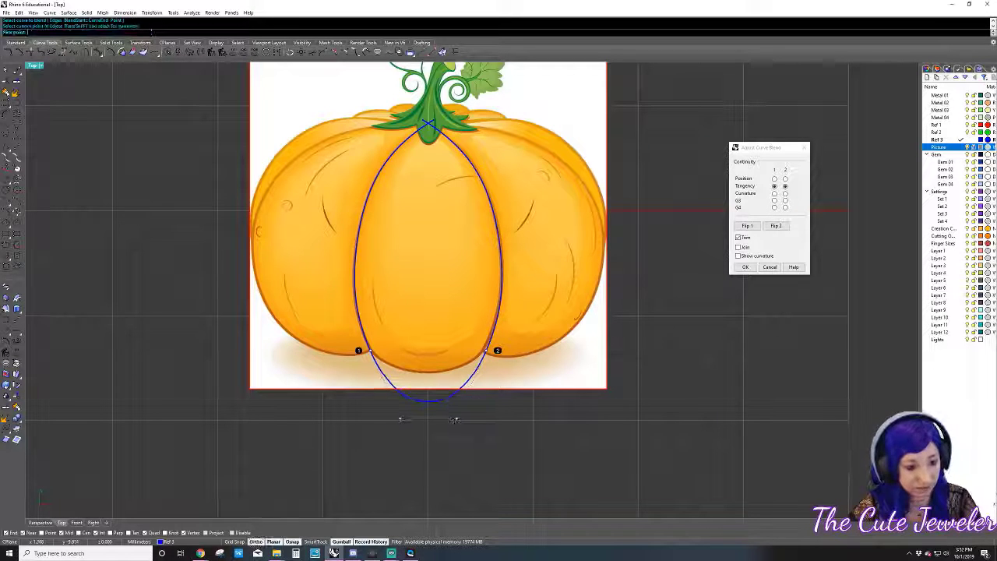
{"action": "left_click", "coordinate": [465, 373]}
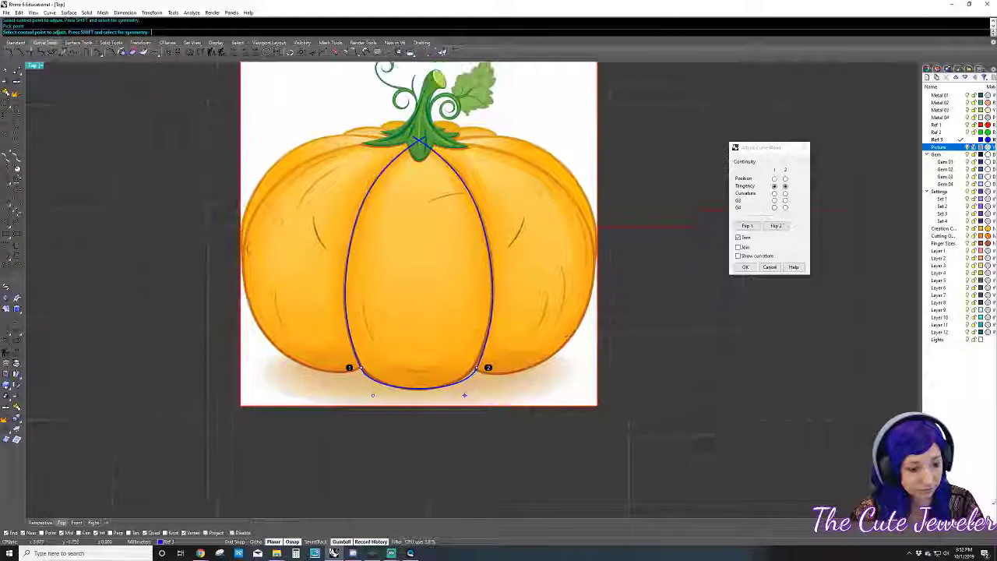
{"action": "scroll", "coordinate": [413, 366], "scroll_direction": "up", "scroll_amount": 5}
{"action": "key", "text": "Up"}
{"action": "key", "text": "Right"}
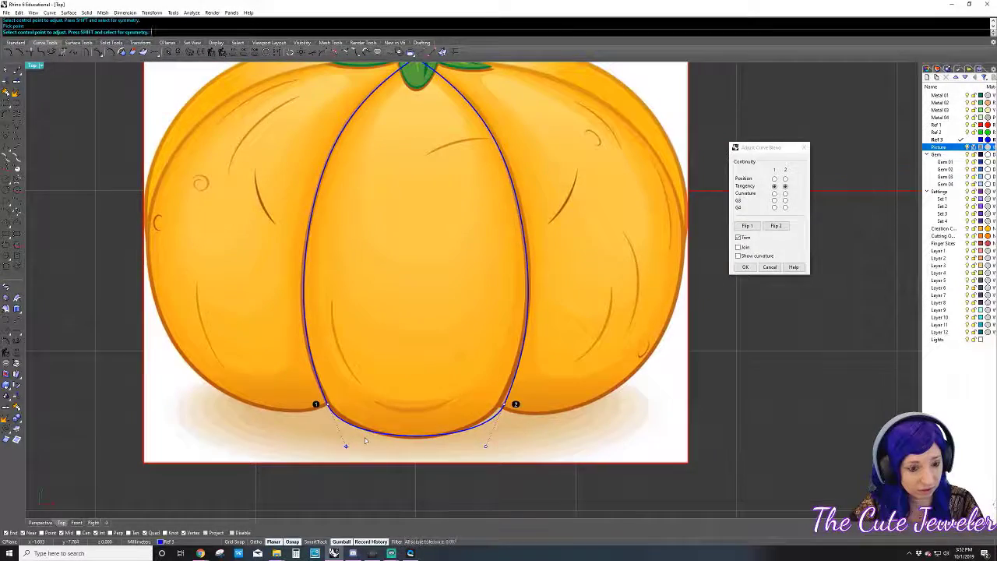
{"action": "key", "text": "Return"}
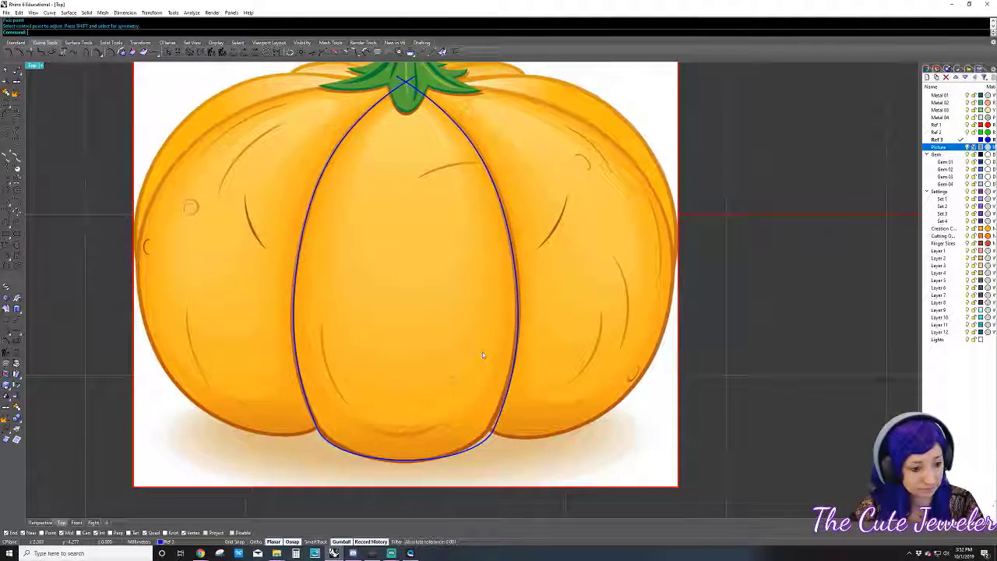
{"action": "scroll", "coordinate": [427, 217], "scroll_direction": "down", "scroll_amount": 2}
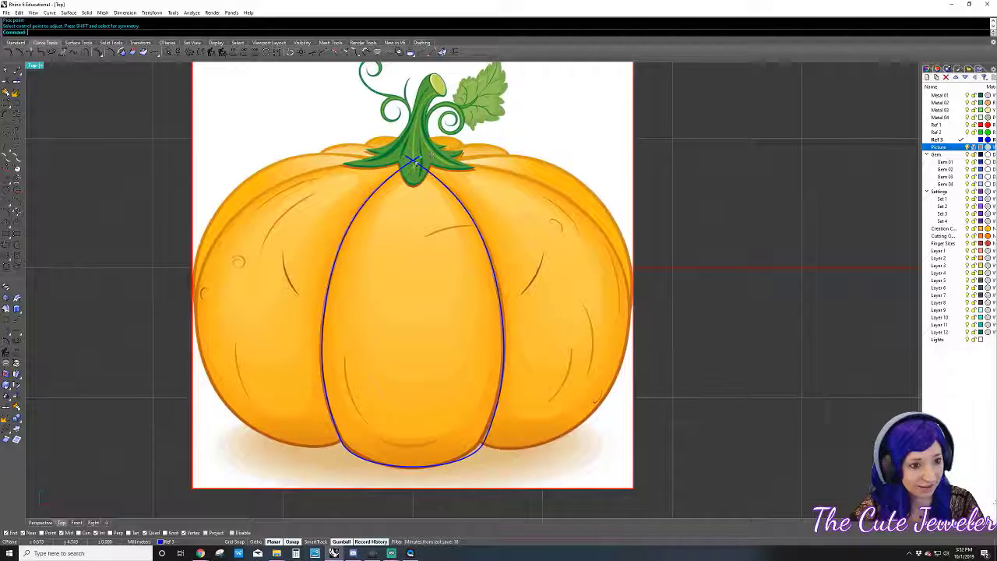
- Start Trim with both crease curves chosen as cutting edges
{"action": "left_click", "coordinate": [503, 303]}
{"action": "left_click", "coordinate": [321, 304], "text": "shift"}
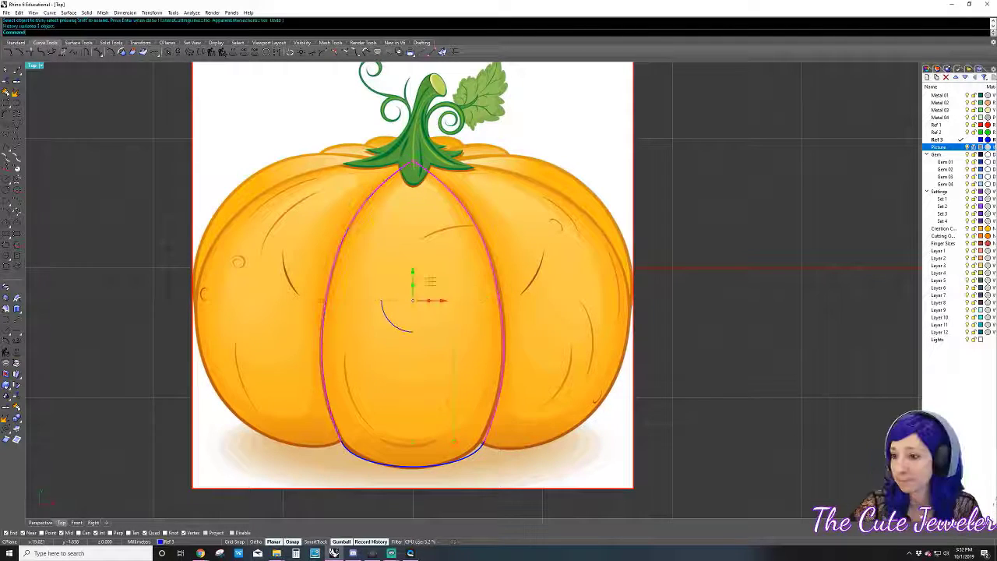
{"action": "key", "text": "Escape"}
{"action": "double_click", "coordinate": [32, 66]}
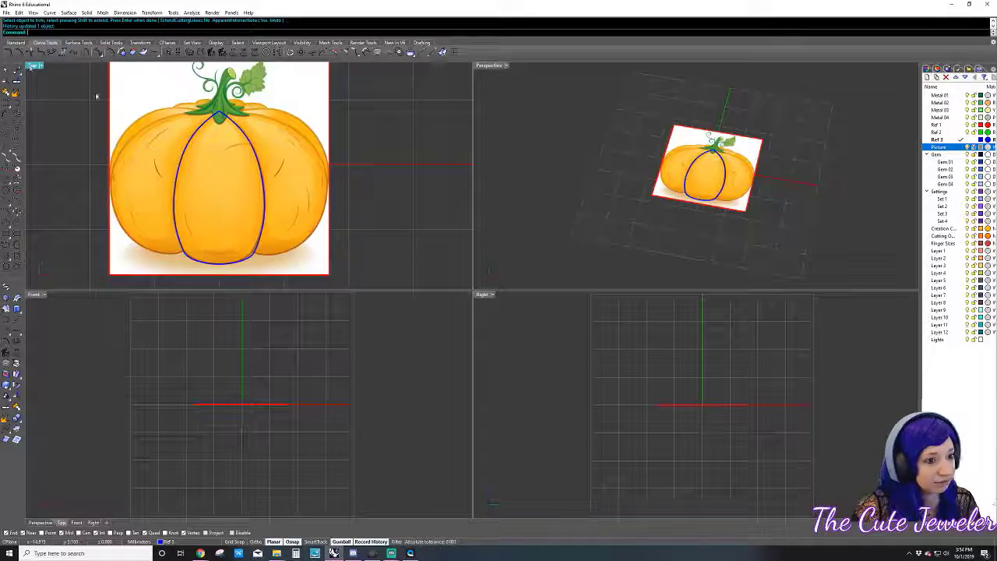
{"action": "right_click_drag", "start_coordinate": [685, 168], "coordinate": [642, 194]}
{"action": "scroll", "coordinate": [674, 172], "scroll_direction": "up", "scroll_amount": 5}
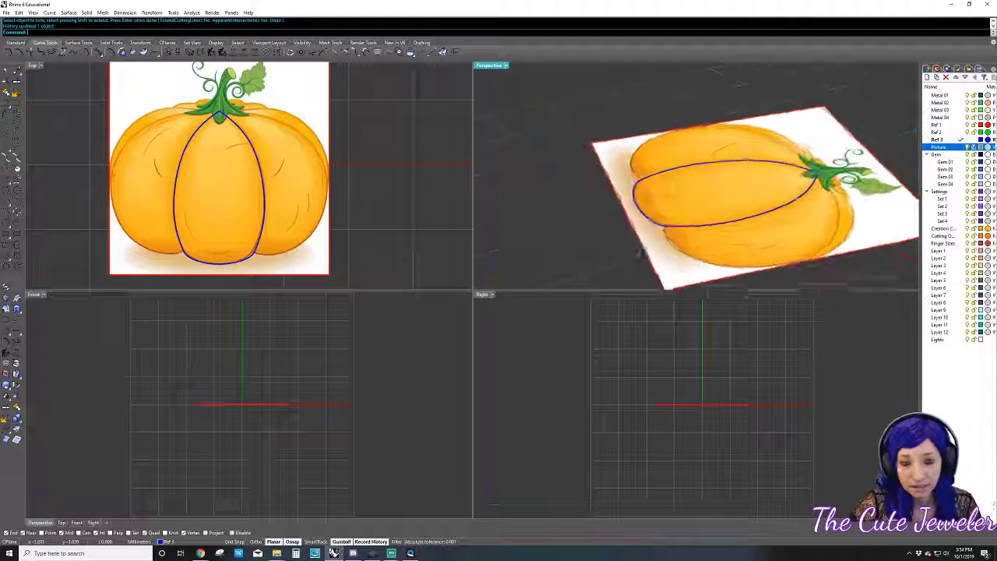
{"action": "left_click", "coordinate": [633, 193]}
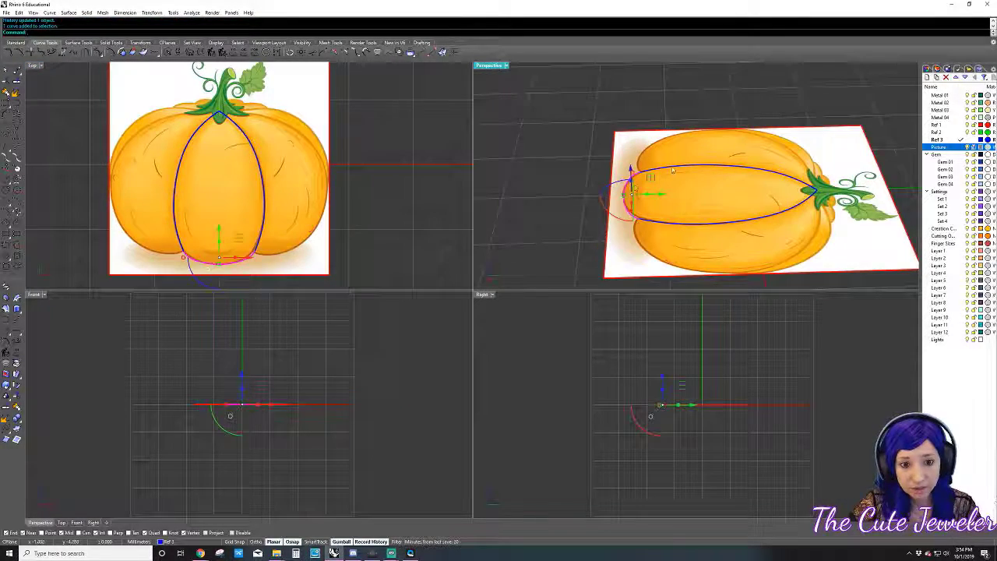
{"action": "left_click", "coordinate": [551, 218]}
{"action": "right_click_drag", "start_coordinate": [551, 218], "coordinate": [520, 227]}
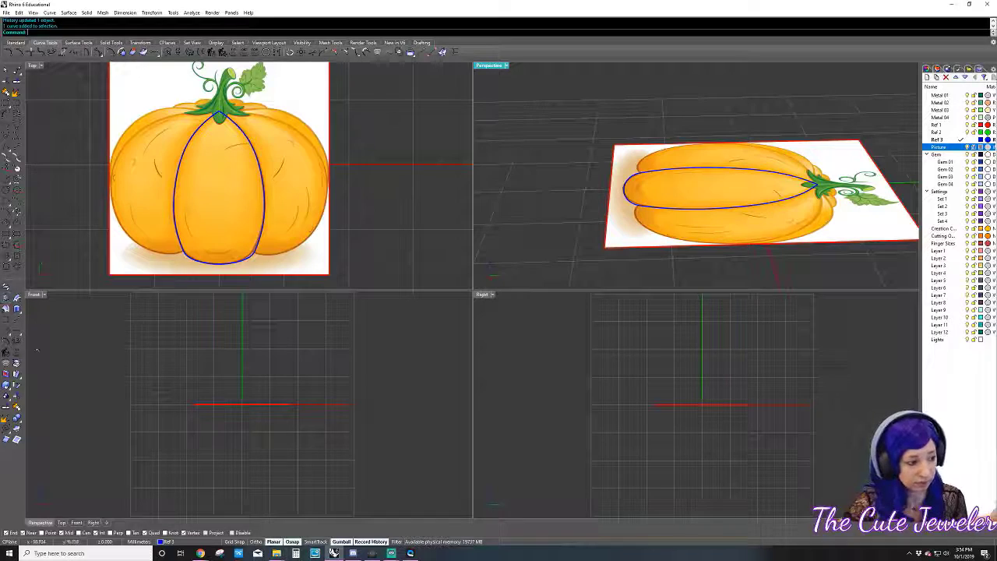
{"action": "left_click", "coordinate": [173, 207]}
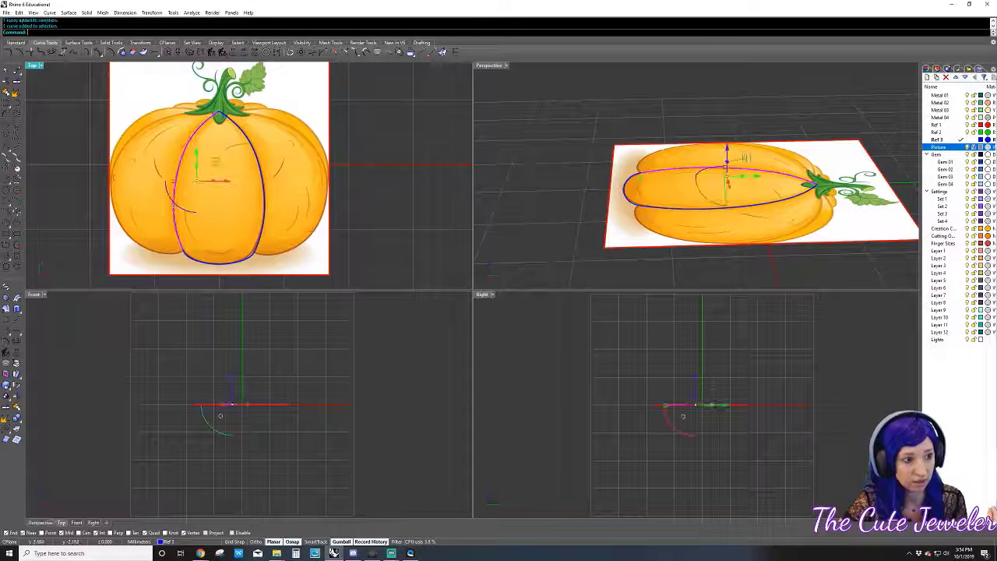
{"action": "key", "text": "Escape"}
{"action": "left_click", "coordinate": [265, 206]}
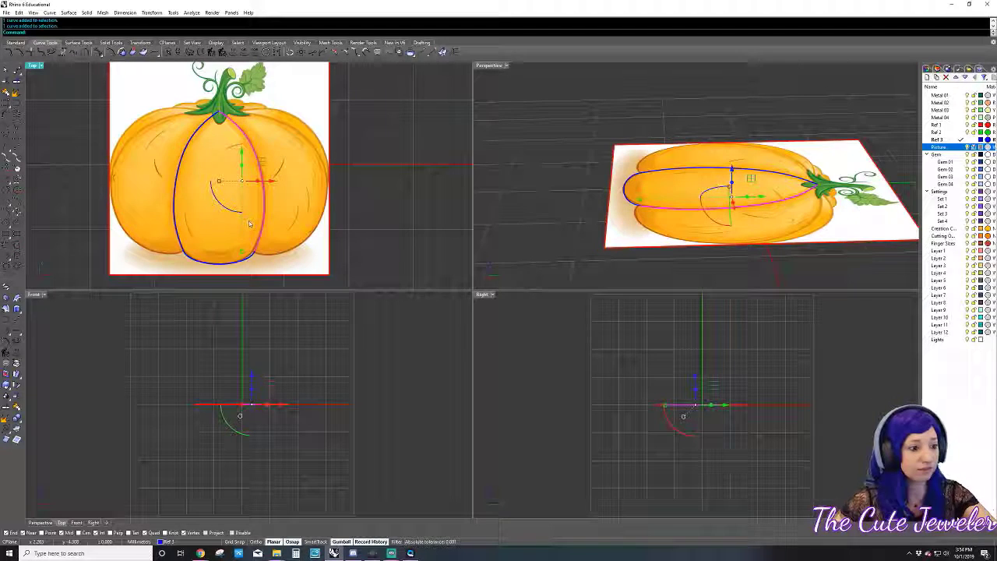
{"action": "left_click", "coordinate": [247, 261]}
{"action": "left_click", "coordinate": [248, 262]}
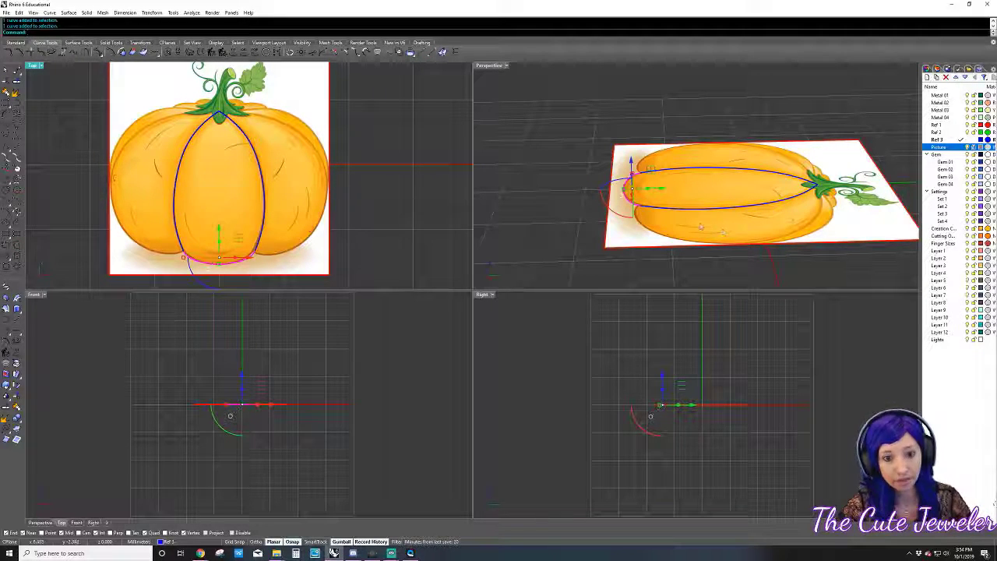
{"action": "left_click", "coordinate": [492, 186]}
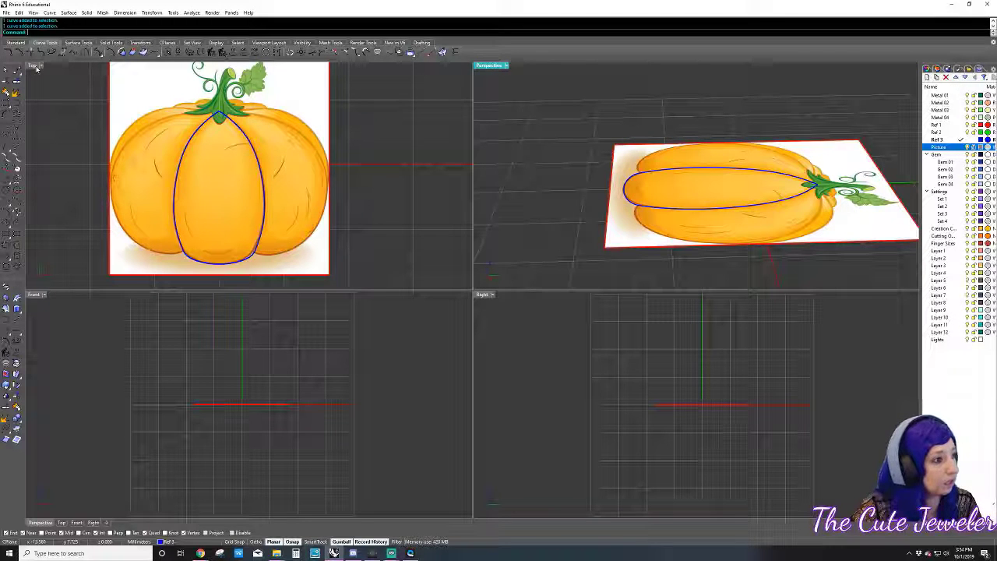
- Draw an arc on the Creation Curves layer from left to right crease, setting height in Front view
{"action": "left_click", "coordinate": [17, 222]}
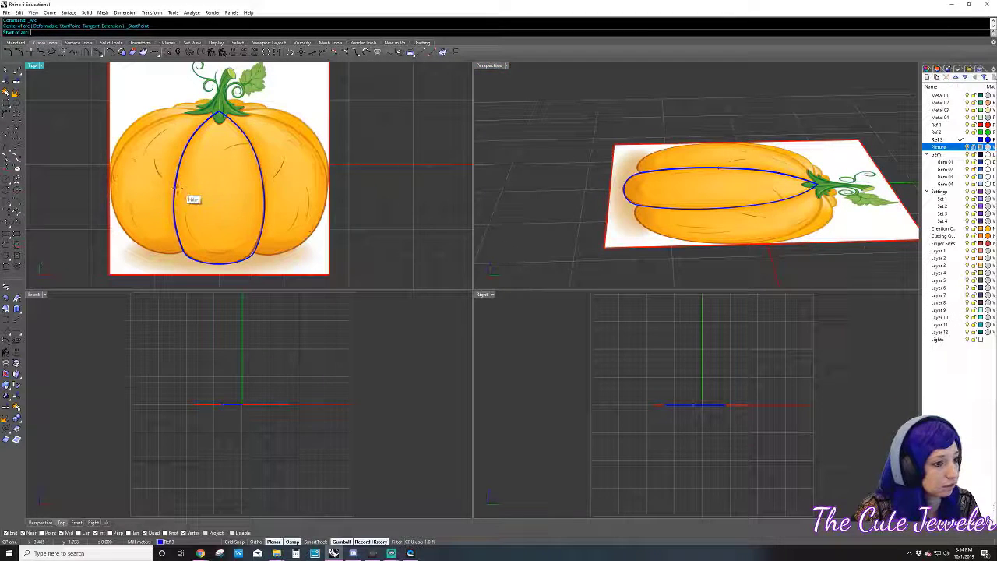
{"action": "left_click", "coordinate": [961, 228]}
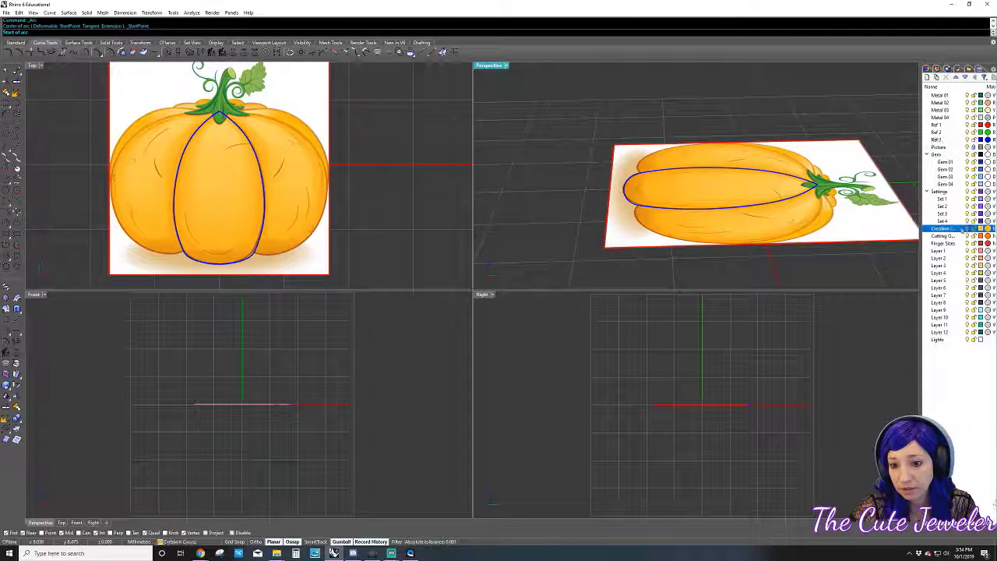
{"action": "left_click", "coordinate": [176, 194]}
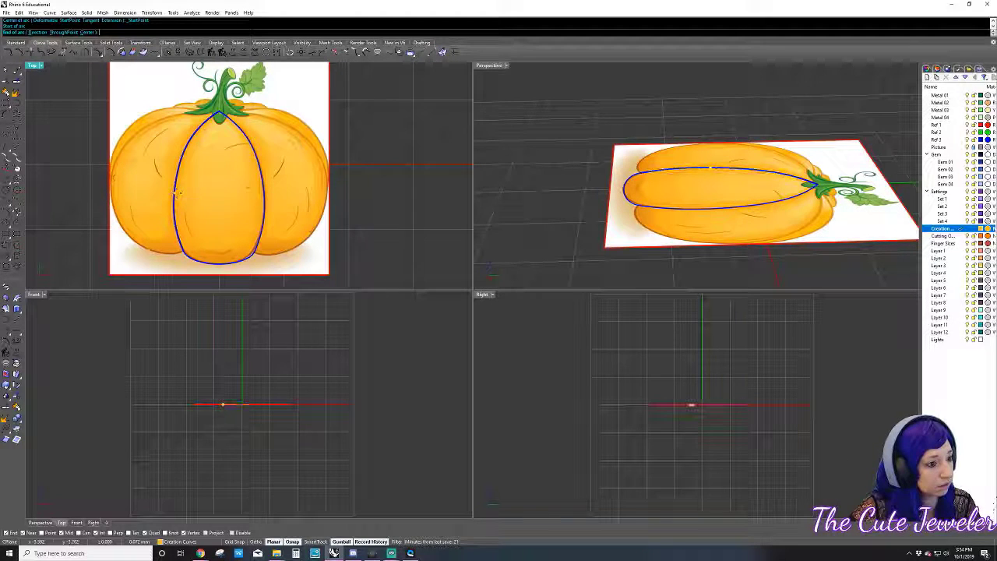
{"action": "left_click", "coordinate": [260, 190]}
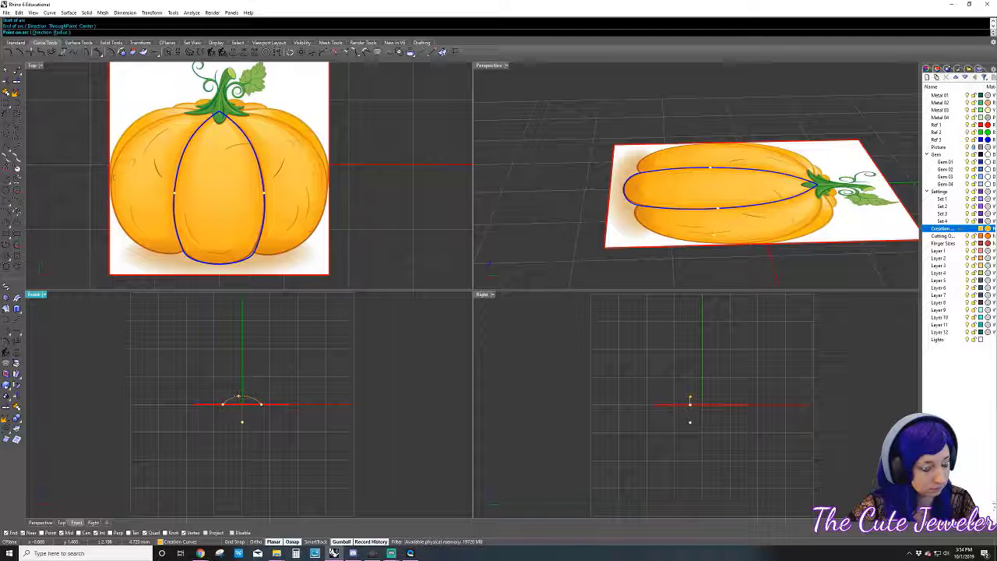
{"action": "left_click", "coordinate": [240, 397]}
- Orbit the Perspective view to inspect the arc cross-section, then deselect it
{"action": "right_click_drag", "start_coordinate": [770, 126], "coordinate": [726, 148]}
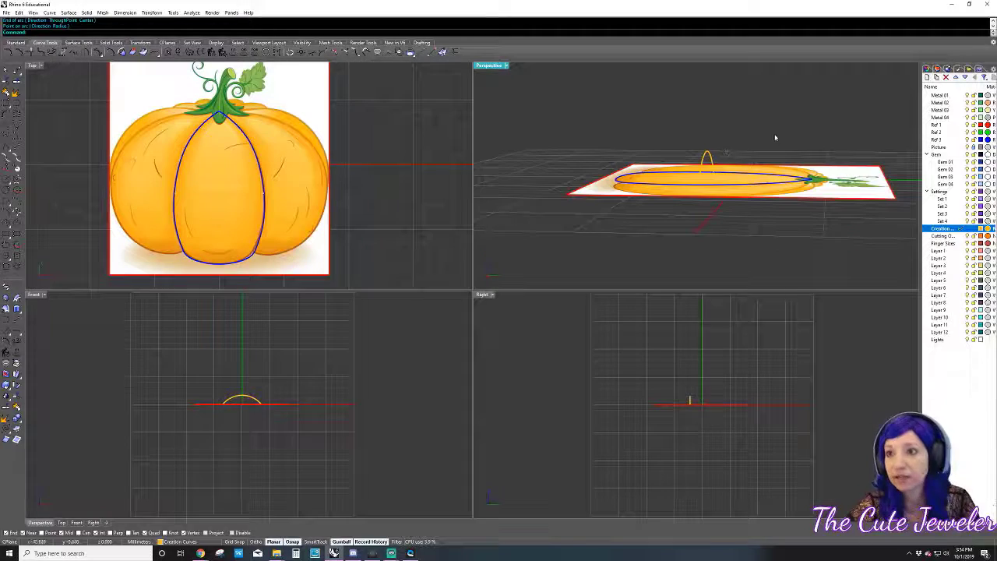
{"action": "right_click_drag", "start_coordinate": [766, 111], "coordinate": [678, 181]}
{"action": "left_click", "coordinate": [676, 190]}
{"action": "key", "text": "Escape"}
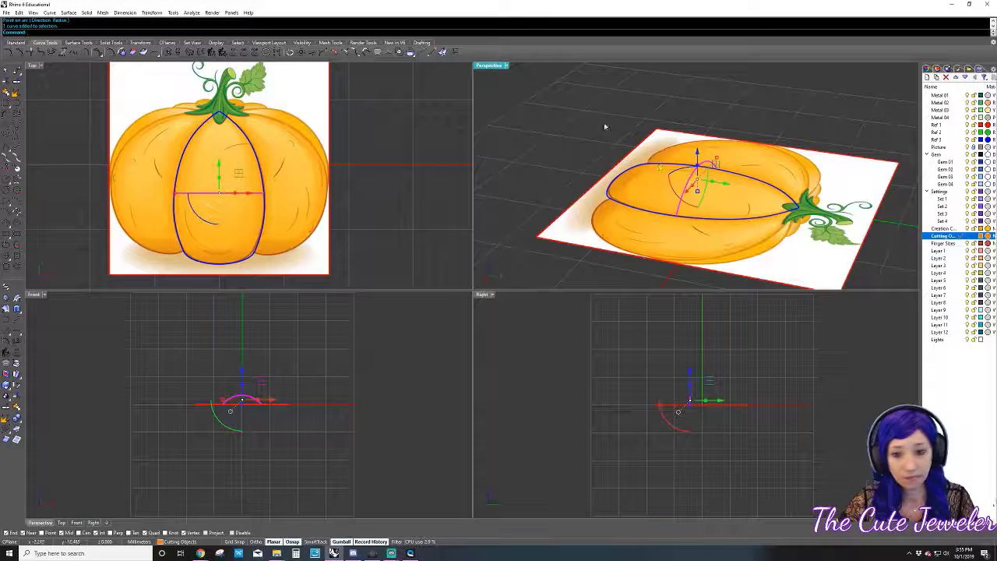
{"action": "right_click_drag", "start_coordinate": [596, 118], "coordinate": [584, 122]}
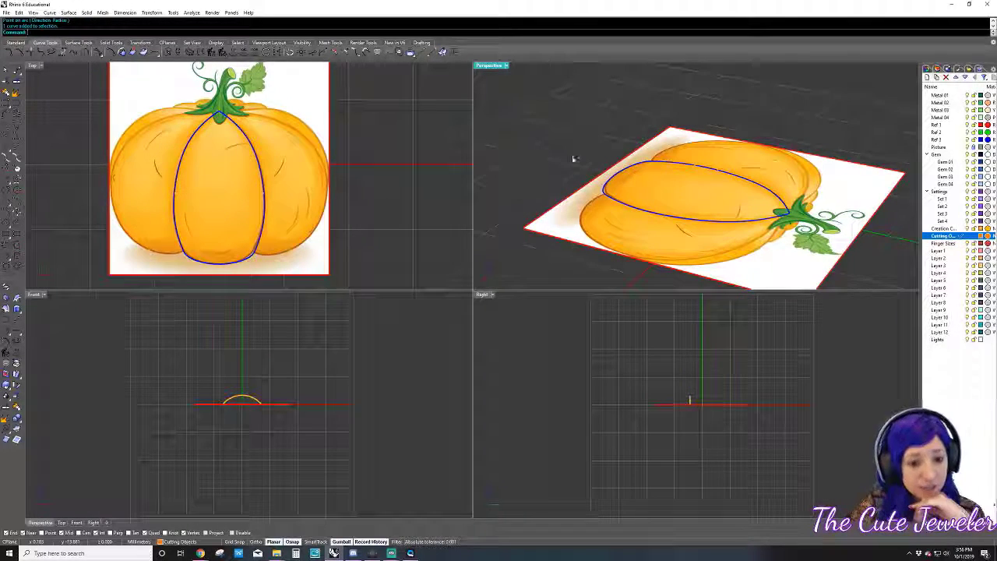
- Start a Sweep2 with both lobe outline halves as rails and the arc and top point as sections
{"action": "left_click", "coordinate": [601, 187]}
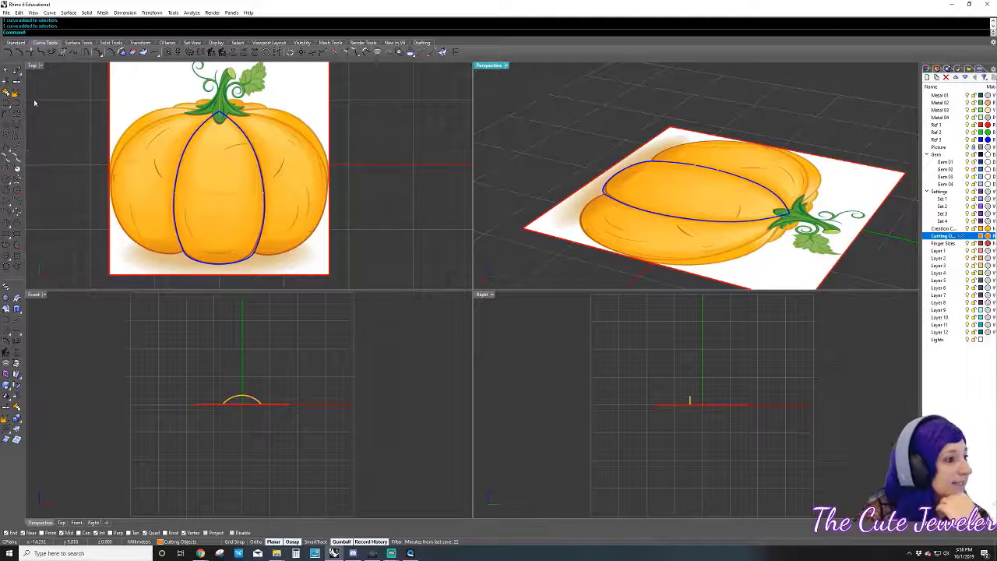
{"action": "left_click", "coordinate": [6, 309]}
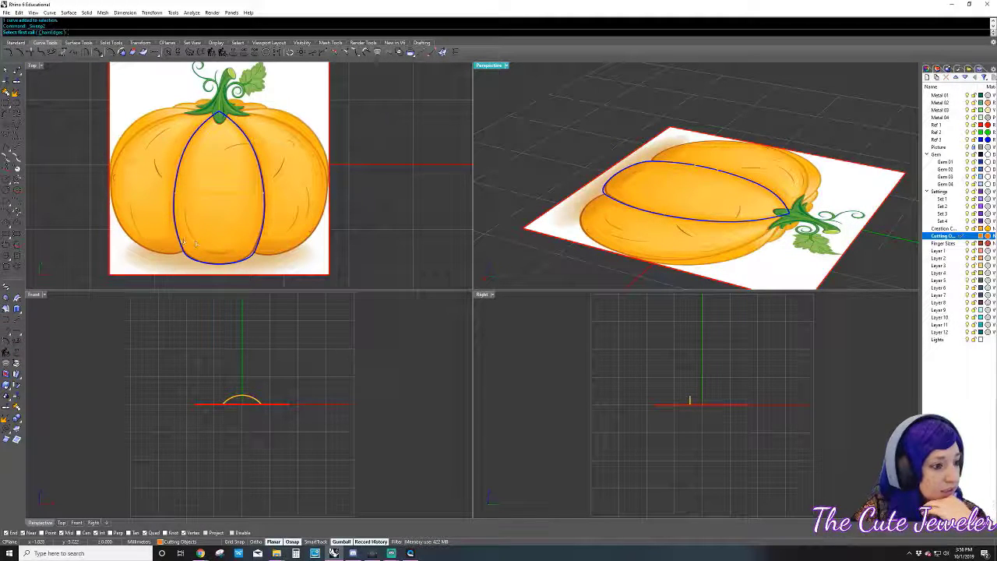
{"action": "left_click", "coordinate": [184, 242]}
{"action": "left_click", "coordinate": [262, 199]}
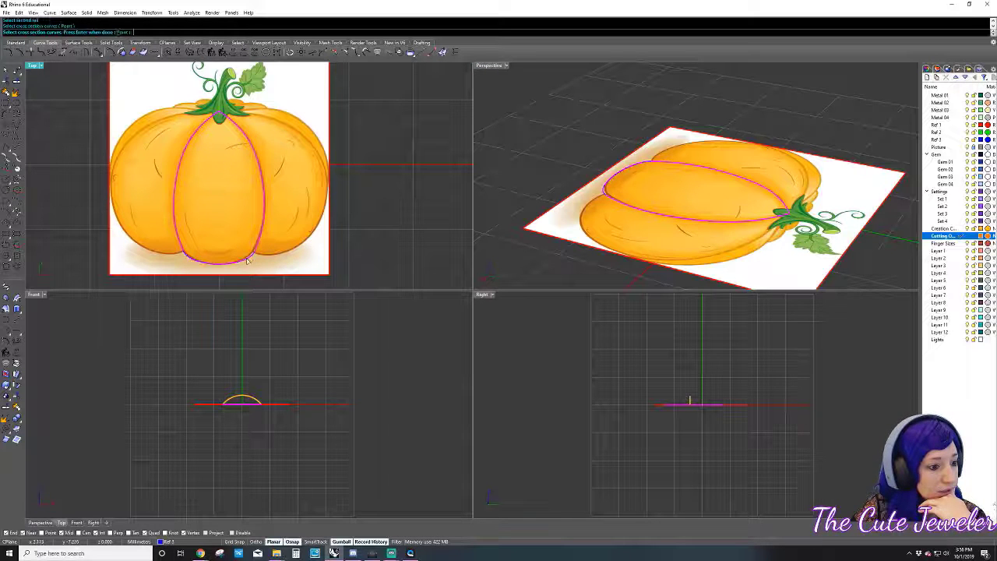
{"action": "left_click", "coordinate": [255, 195]}
{"action": "left_click", "coordinate": [125, 32]}
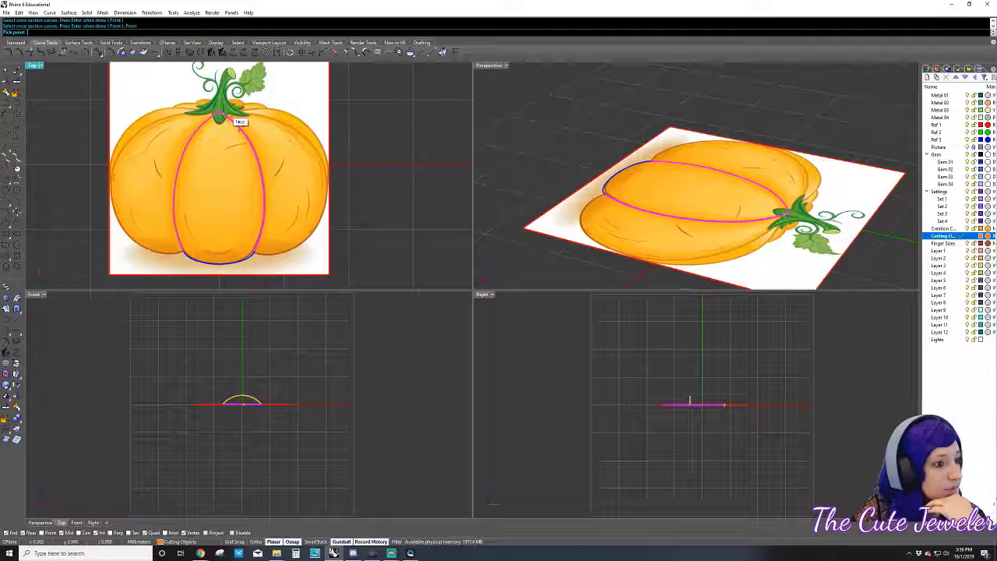
{"action": "left_click", "coordinate": [240, 121]}
{"action": "key", "text": "Return"}
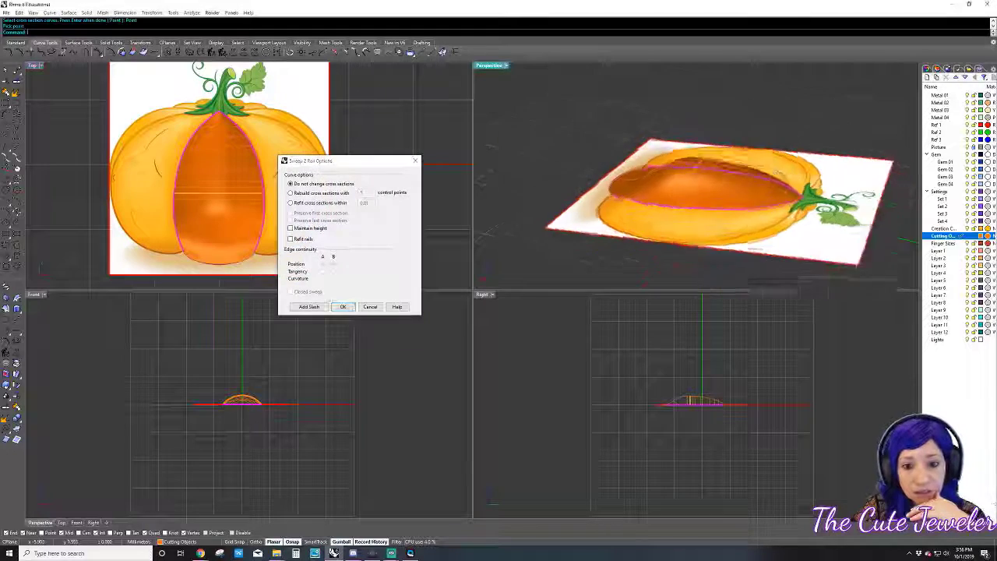
- Refit the rails and create the domed orange Sweep 2 Rail surface, then pick the bottom edge curve
{"action": "right_click_drag", "start_coordinate": [701, 195], "coordinate": [652, 190]}
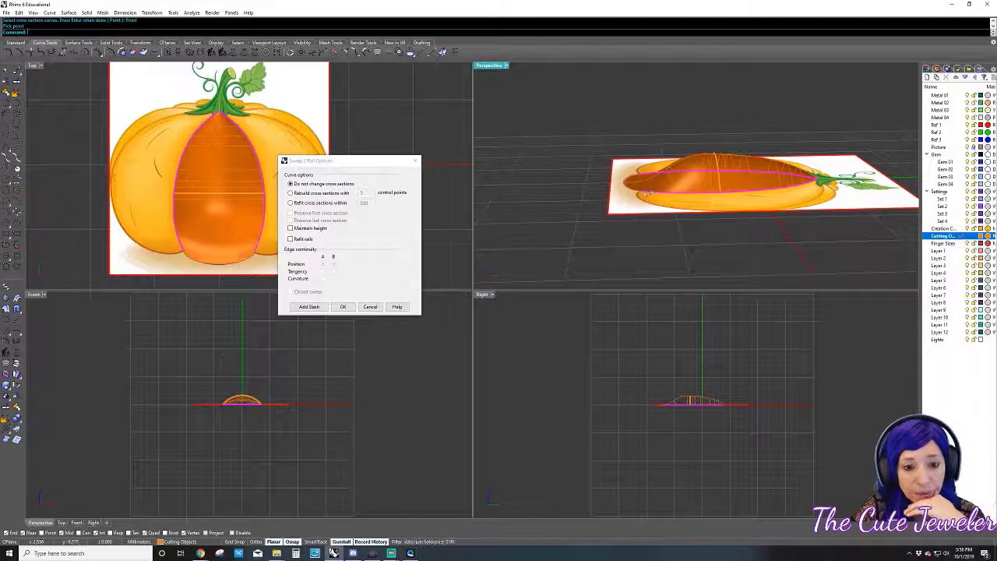
{"action": "left_click", "coordinate": [316, 230]}
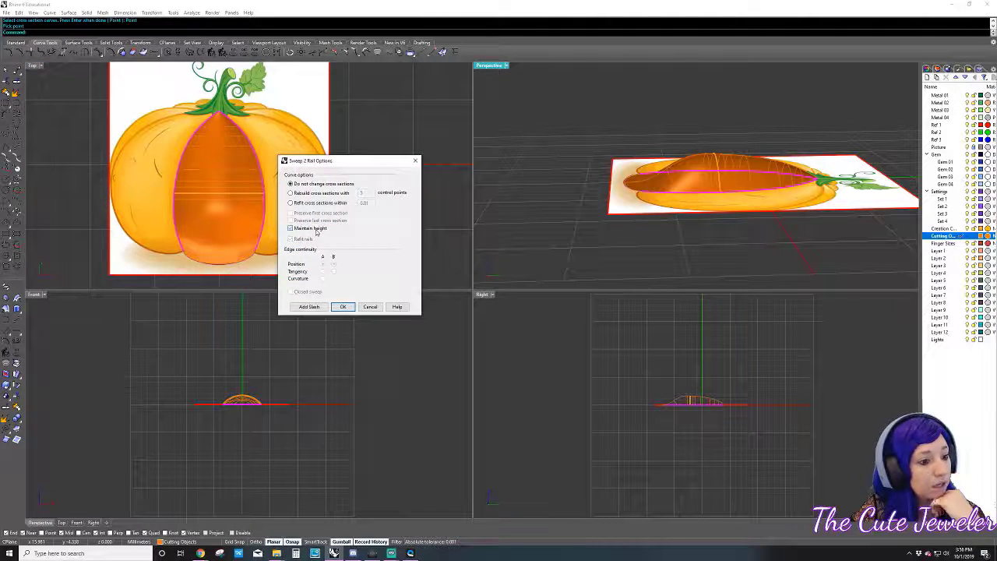
{"action": "left_click", "coordinate": [341, 308]}
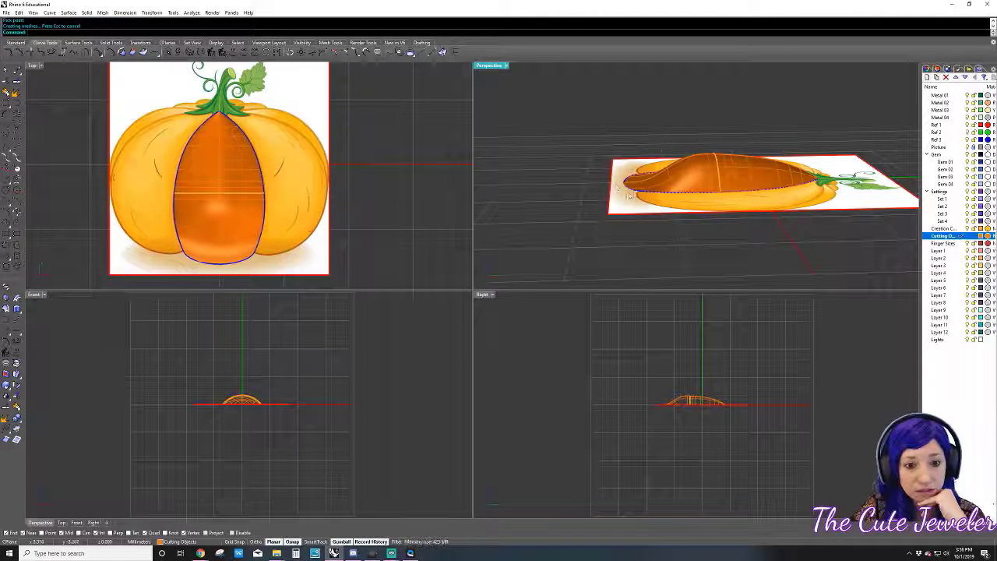
{"action": "left_click", "coordinate": [626, 192]}
- Show the bottom curve's control points and move two of them to reshape the lobe's lower end
{"action": "left_click", "coordinate": [662, 209]}
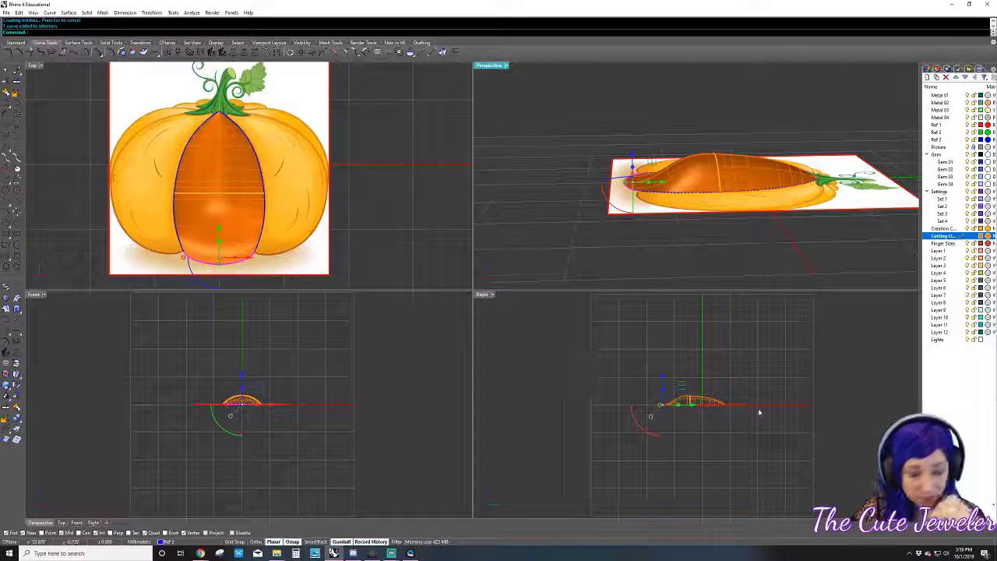
{"action": "key", "text": "F10"}
{"action": "scroll", "coordinate": [616, 210], "scroll_direction": "up", "scroll_amount": 3}
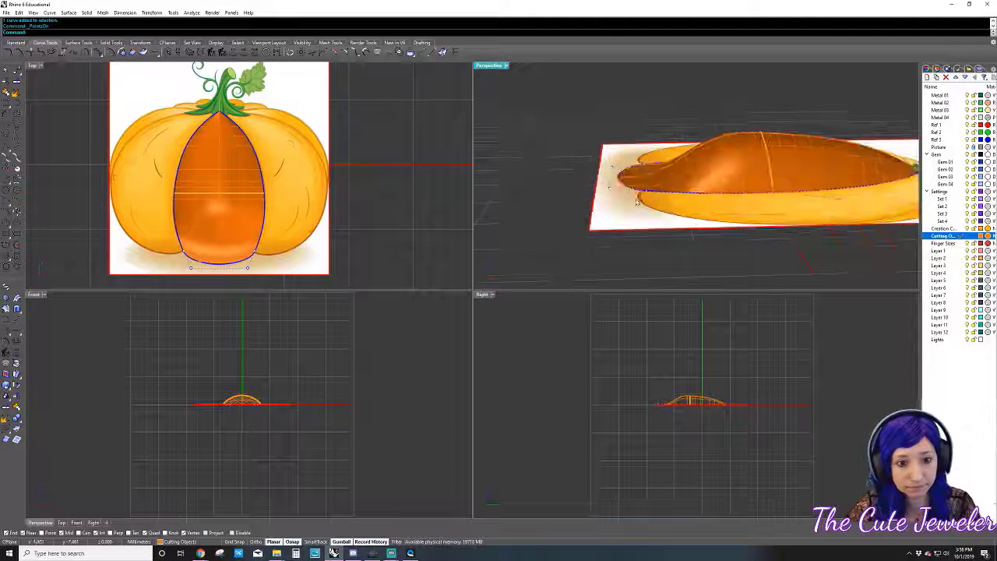
{"action": "left_click", "coordinate": [610, 188]}
{"action": "left_click", "coordinate": [611, 168], "text": "shift"}
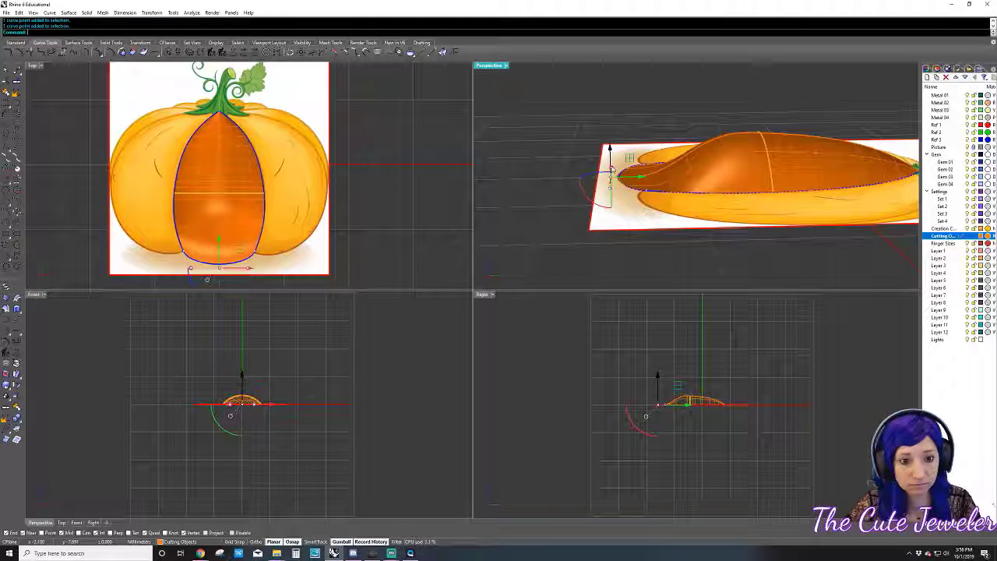
{"action": "mouse_move", "coordinate": [612, 134]}
{"action": "left_mouse_down"}
{"action": "mouse_move", "coordinate": [648, 138]}
{"action": "mouse_move", "coordinate": [656, 123]}
{"action": "left_mouse_up"}
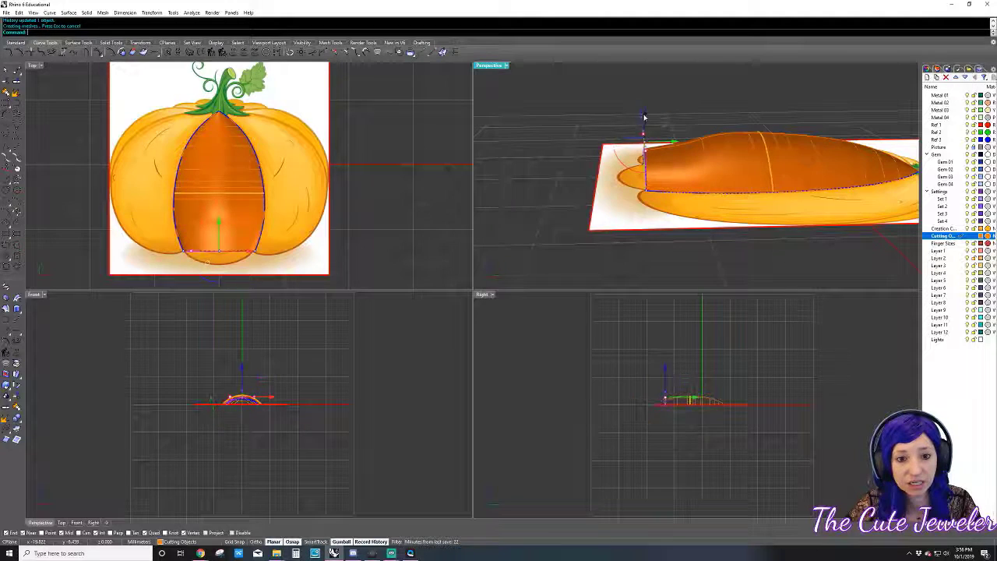
- Orbit around the lobe to inspect the reshaped lower end from low side angles
{"action": "mouse_move", "coordinate": [653, 117]}
{"action": "right_mouse_down"}
{"action": "mouse_move", "coordinate": [761, 124]}
{"action": "mouse_move", "coordinate": [685, 136]}
{"action": "right_mouse_up"}
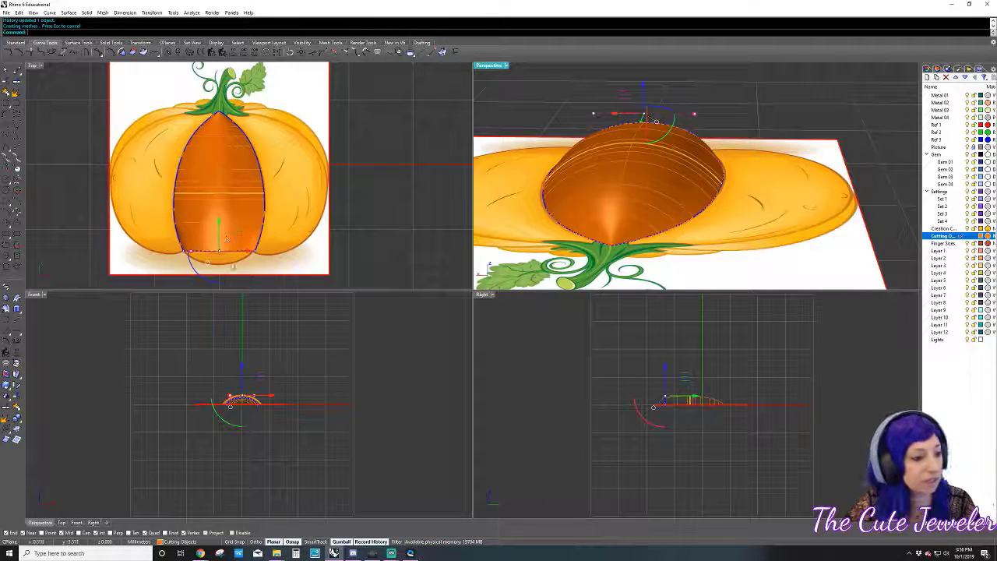
{"action": "mouse_move", "coordinate": [655, 121]}
{"action": "right_mouse_down"}
{"action": "mouse_move", "coordinate": [904, 143]}
{"action": "mouse_move", "coordinate": [873, 149]}
{"action": "right_mouse_up"}
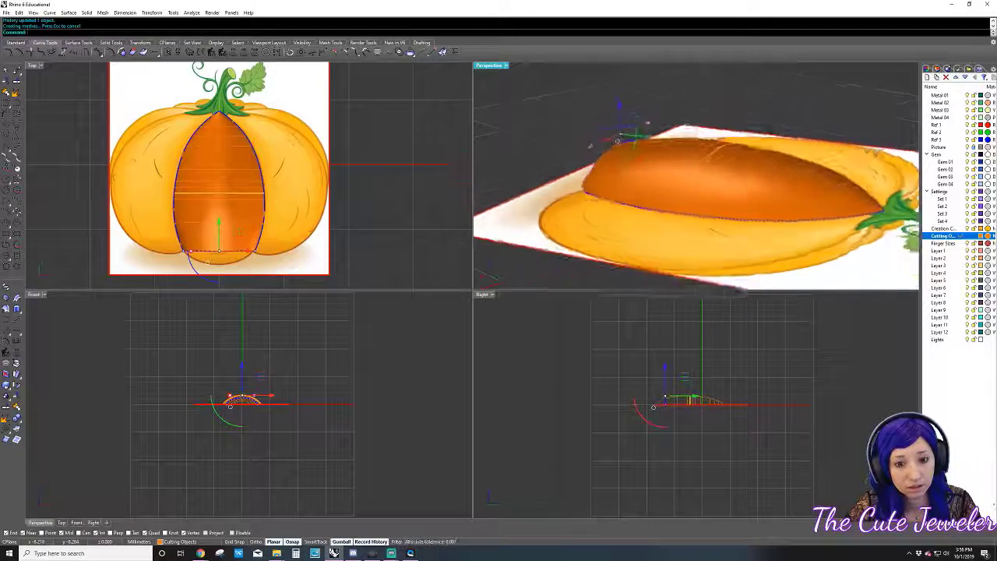
{"action": "right_click_drag", "start_coordinate": [850, 153], "coordinate": [786, 160]}
{"action": "left_click_drag", "start_coordinate": [620, 111], "coordinate": [622, 109]}
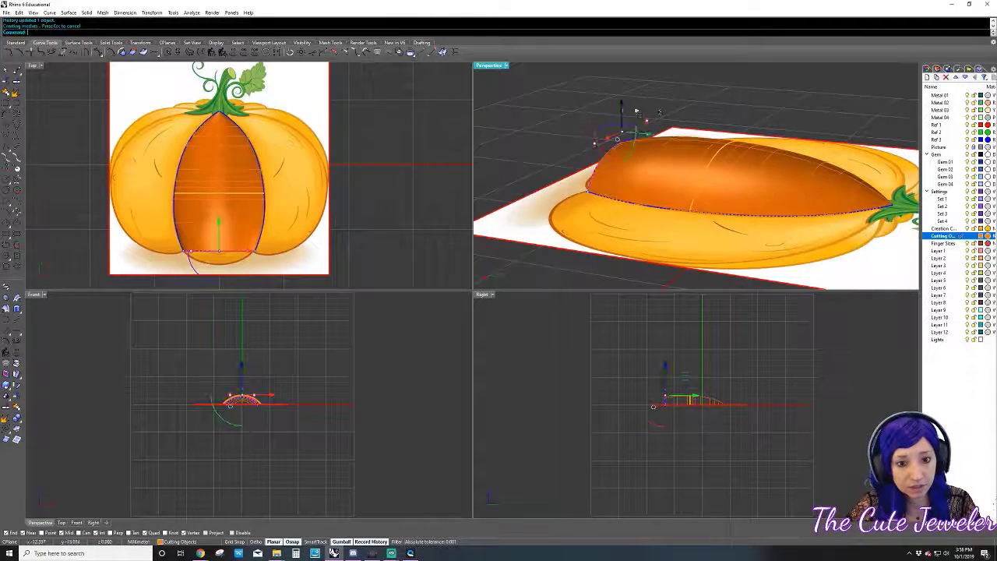
{"action": "mouse_move", "coordinate": [622, 108]}
{"action": "right_mouse_down"}
{"action": "mouse_move", "coordinate": [781, 156]}
{"action": "mouse_move", "coordinate": [752, 173]}
{"action": "right_mouse_up"}
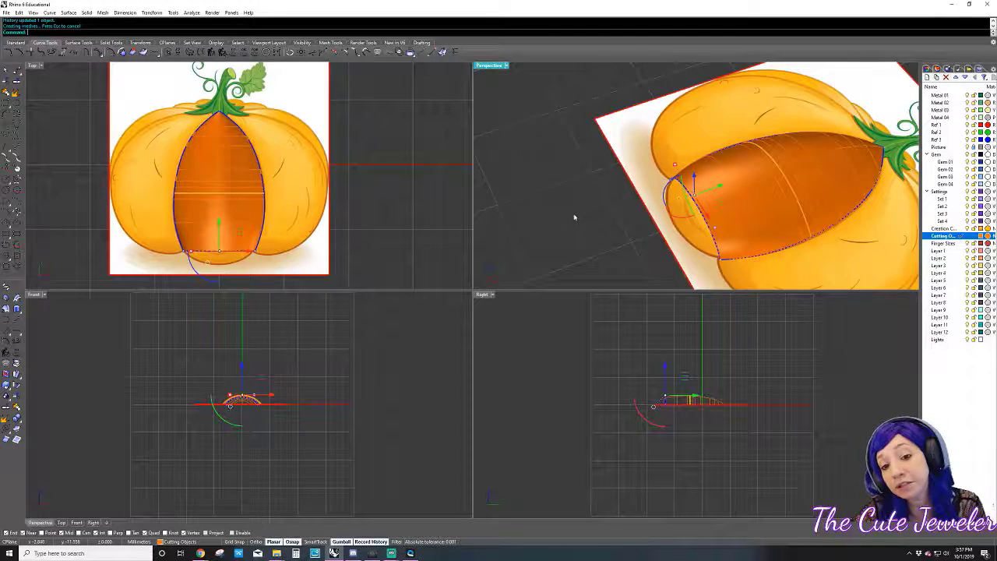
{"action": "mouse_move", "coordinate": [574, 217]}
{"action": "right_mouse_down"}
{"action": "mouse_move", "coordinate": [561, 211]}
{"action": "mouse_move", "coordinate": [559, 185]}
{"action": "mouse_move", "coordinate": [621, 203]}
{"action": "right_mouse_up"}
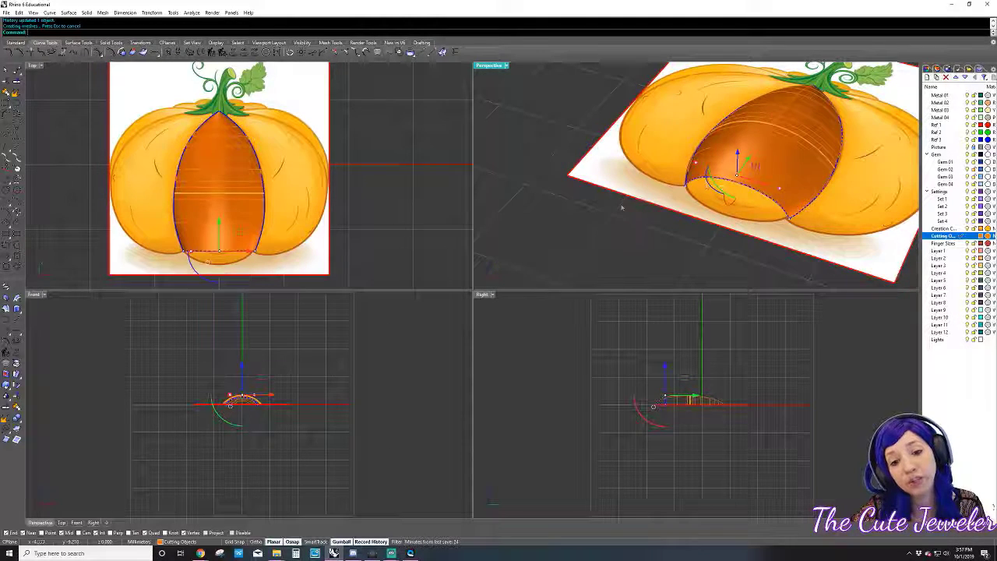
{"action": "left_click", "coordinate": [689, 177]}
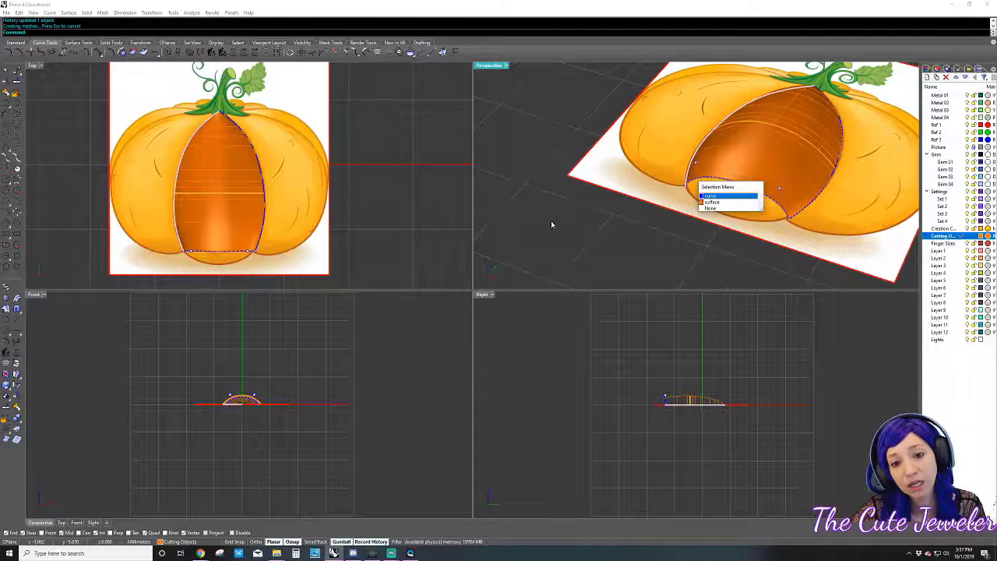
{"action": "mouse_move", "coordinate": [552, 221]}
{"action": "right_mouse_down"}
{"action": "mouse_move", "coordinate": [582, 179]}
{"action": "mouse_move", "coordinate": [664, 133]}
{"action": "mouse_move", "coordinate": [881, 229]}
{"action": "right_mouse_up"}
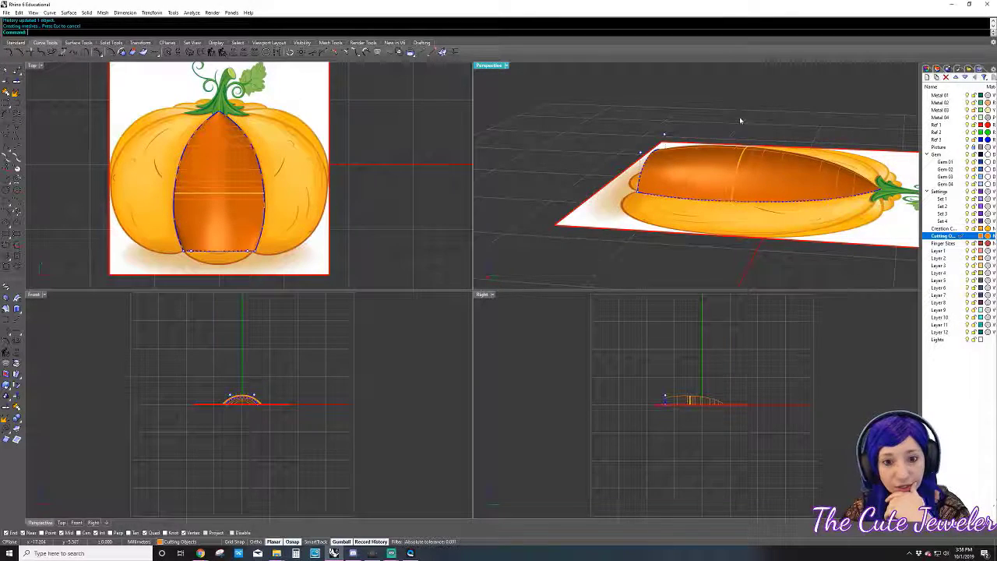
{"action": "mouse_move", "coordinate": [724, 118]}
{"action": "right_mouse_down"}
{"action": "mouse_move", "coordinate": [661, 134]}
{"action": "mouse_move", "coordinate": [623, 179]}
{"action": "right_mouse_up"}
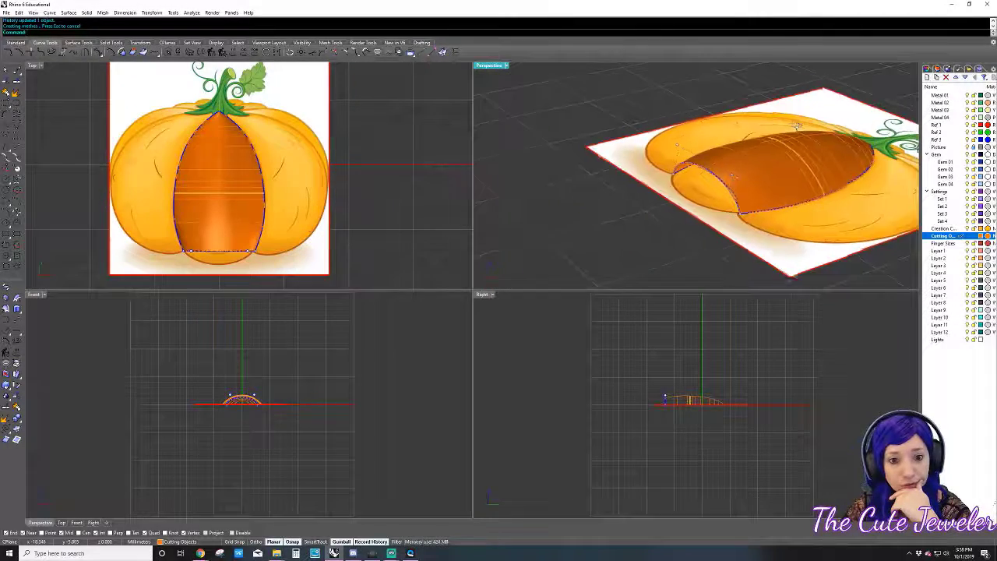
{"action": "right_click_drag", "start_coordinate": [623, 179], "coordinate": [685, 68]}
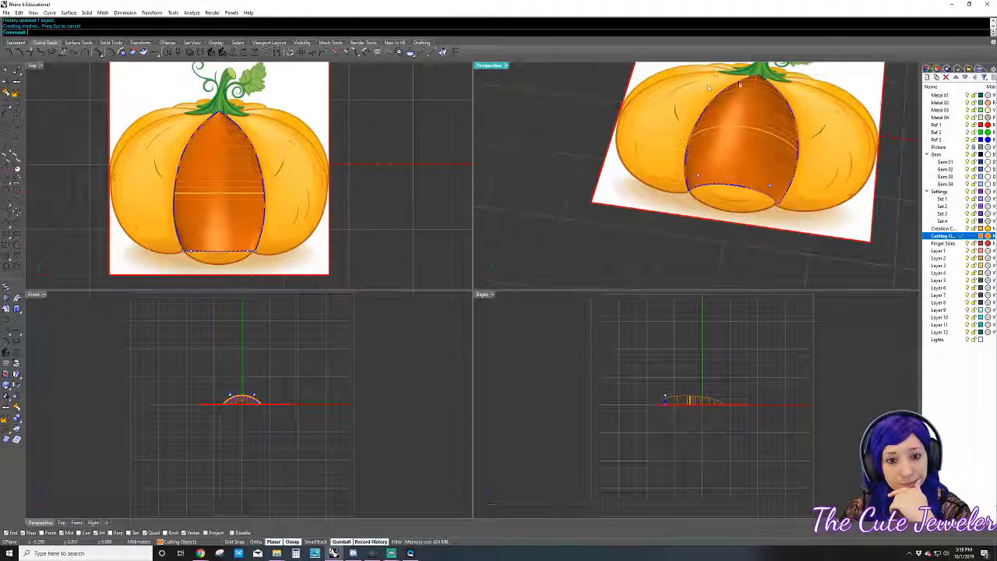
{"action": "key", "text": "Home"}
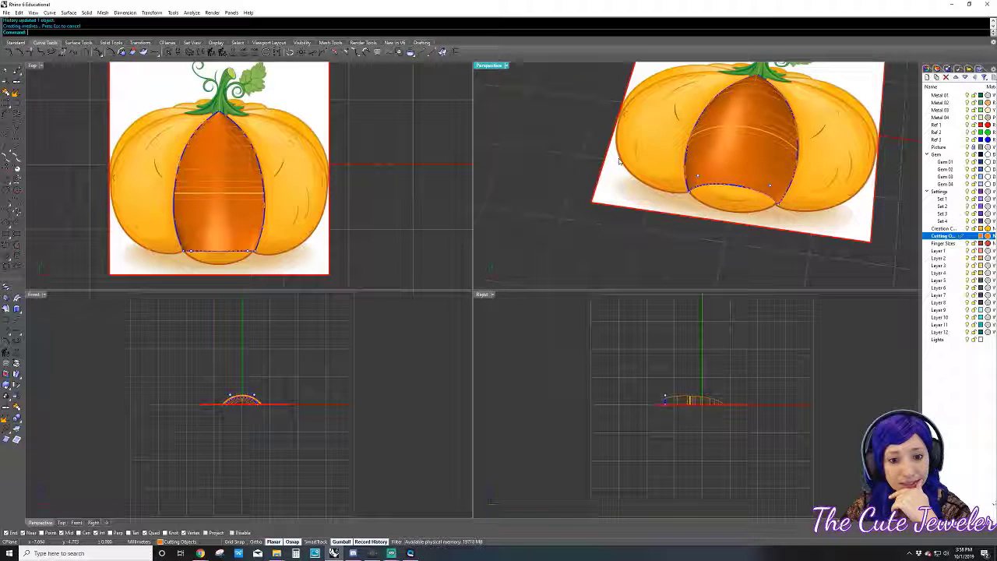
{"action": "key", "text": "End"}
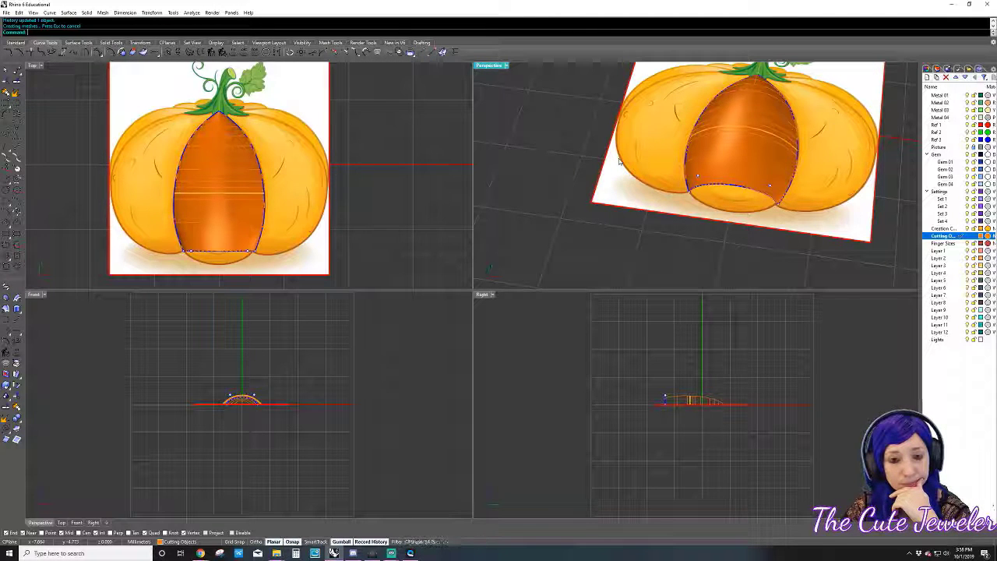
{"action": "left_click", "coordinate": [762, 156]}
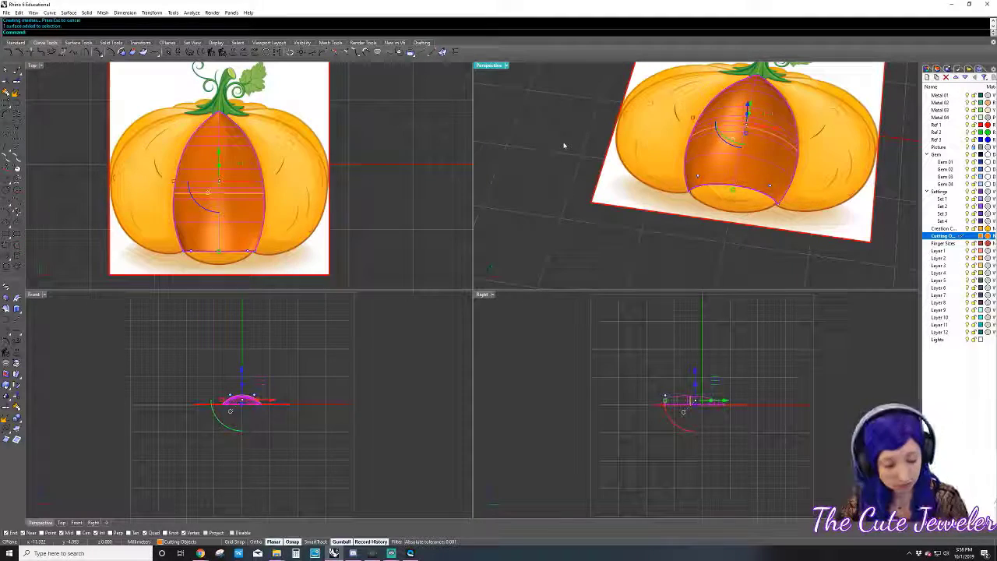
{"action": "left_click", "coordinate": [389, 140]}
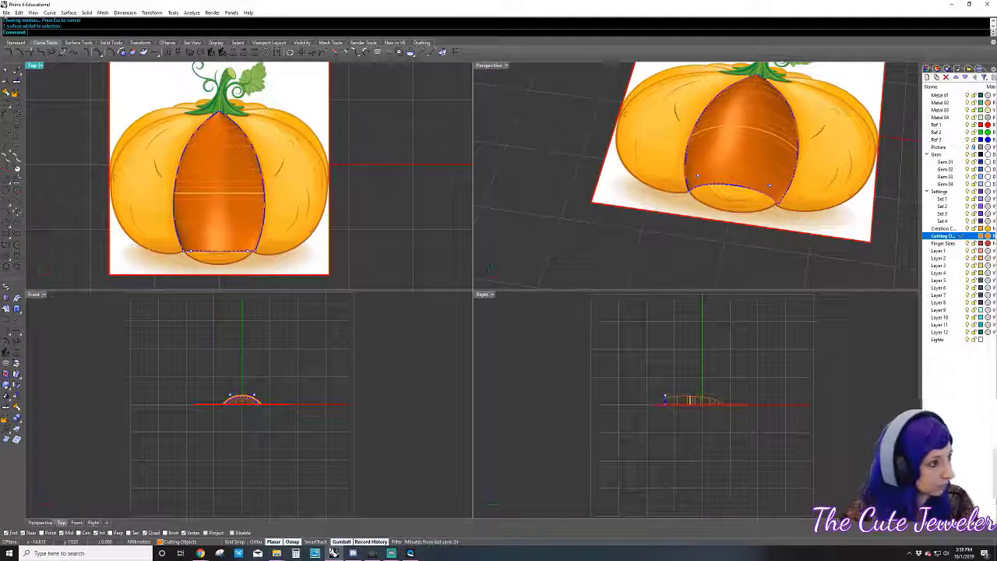
- Save the model under the name Pumpkin.3dm
{"action": "left_click", "coordinate": [6, 13]}
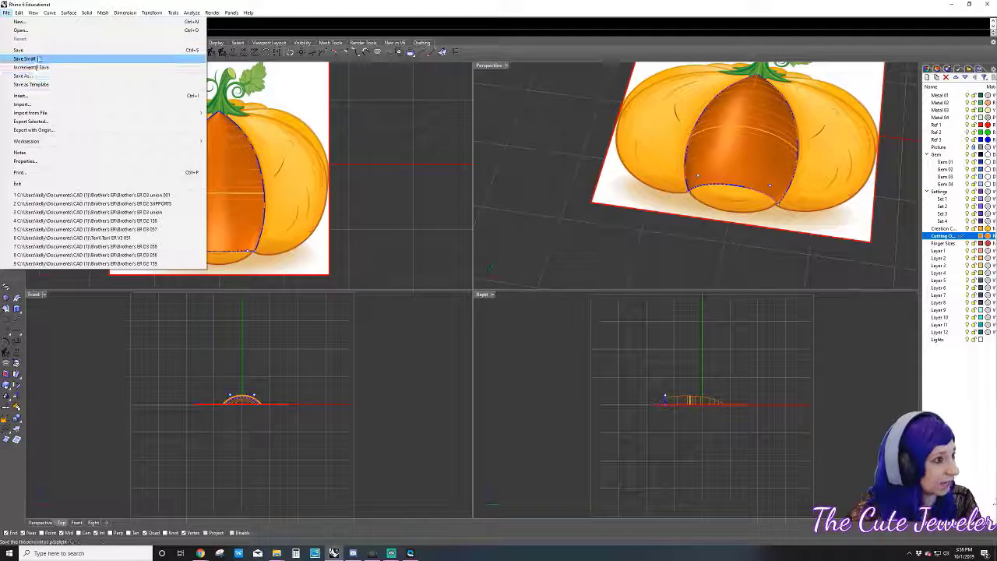
{"action": "left_click", "coordinate": [32, 50]}
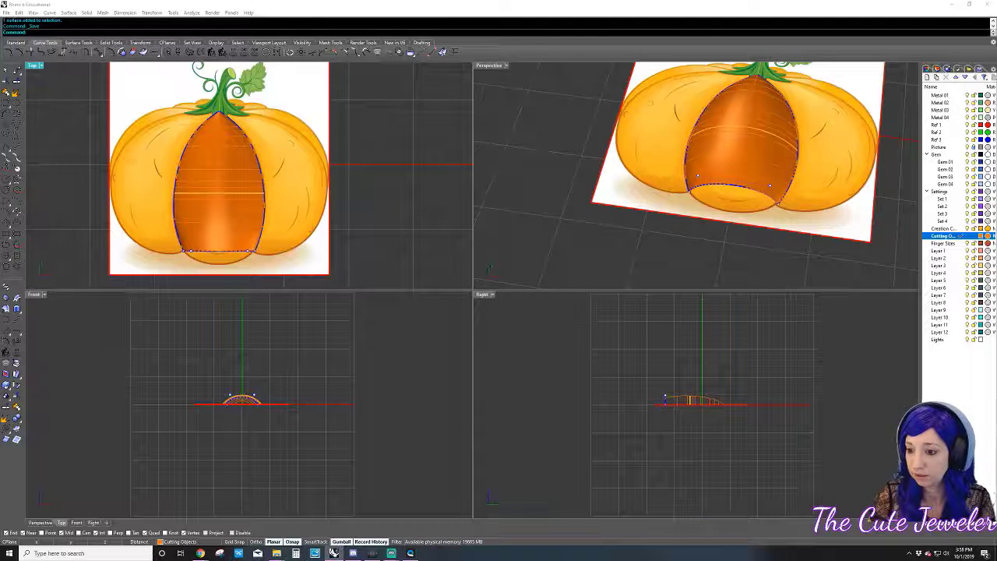
{"action": "key", "text": "Return"}
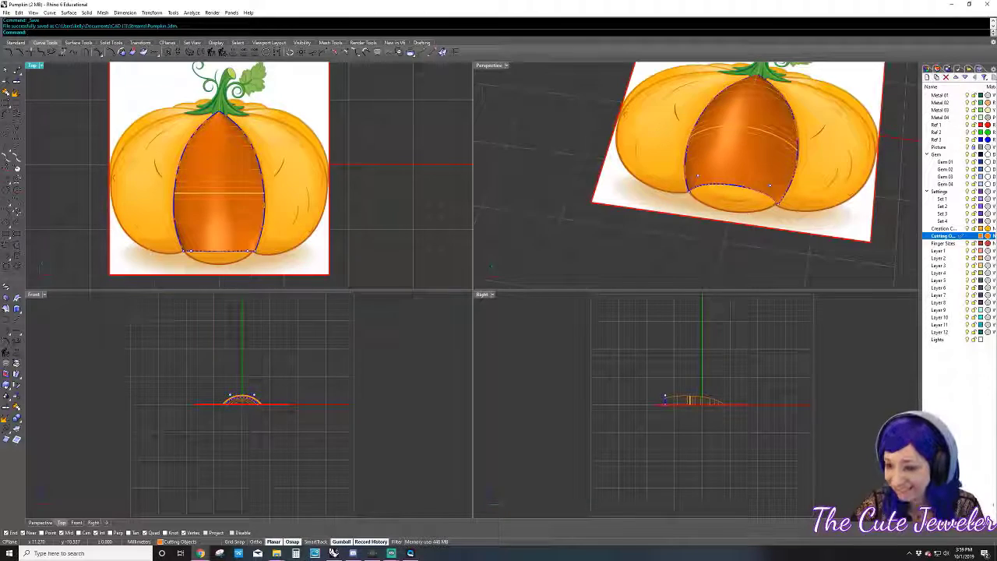
- Save the file, then undo the lobe surface back to the outline curves
{"action": "left_click", "coordinate": [641, 243]}
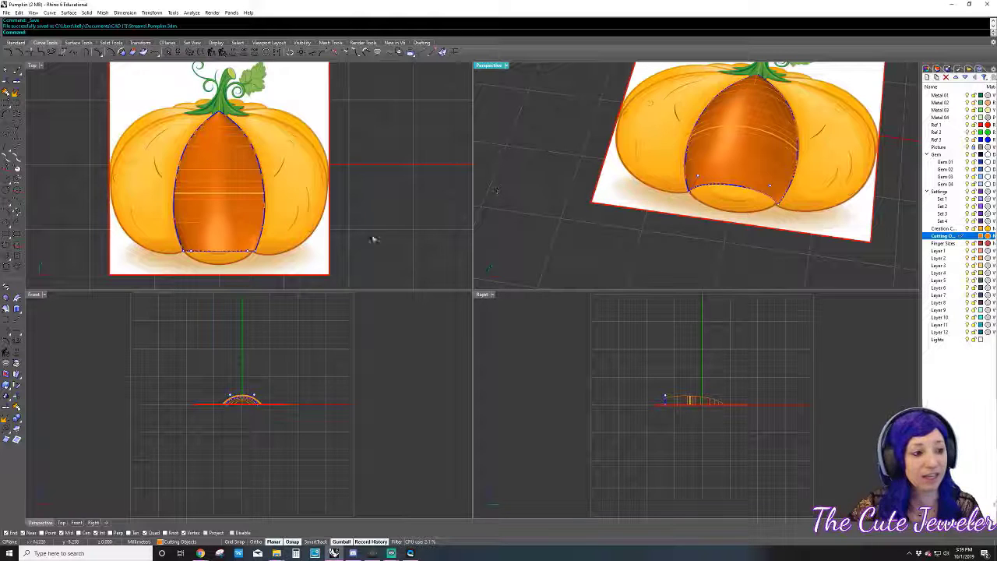
{"action": "right_click_drag", "start_coordinate": [187, 251], "coordinate": [191, 233]}
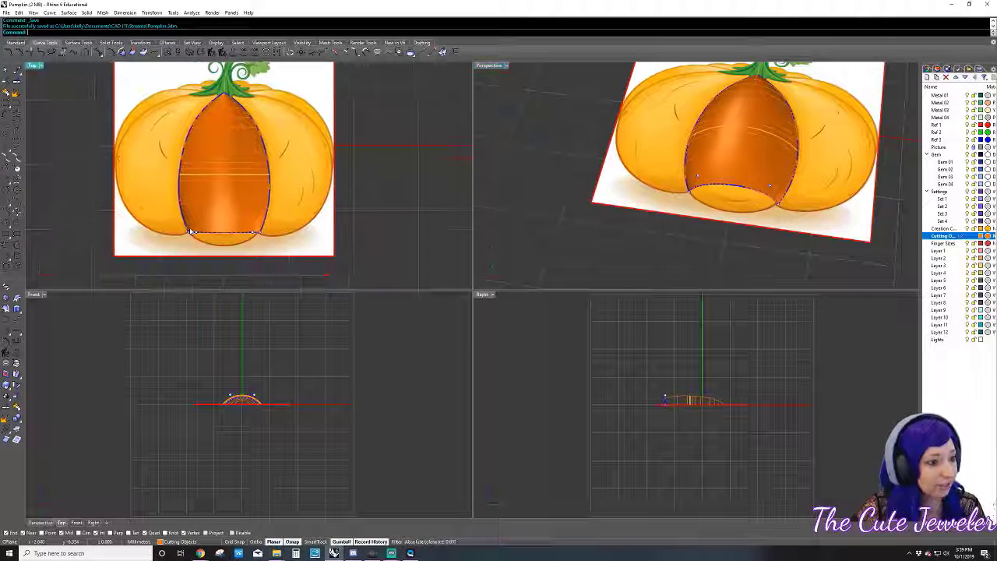
{"action": "key", "text": "ctrl+s"}
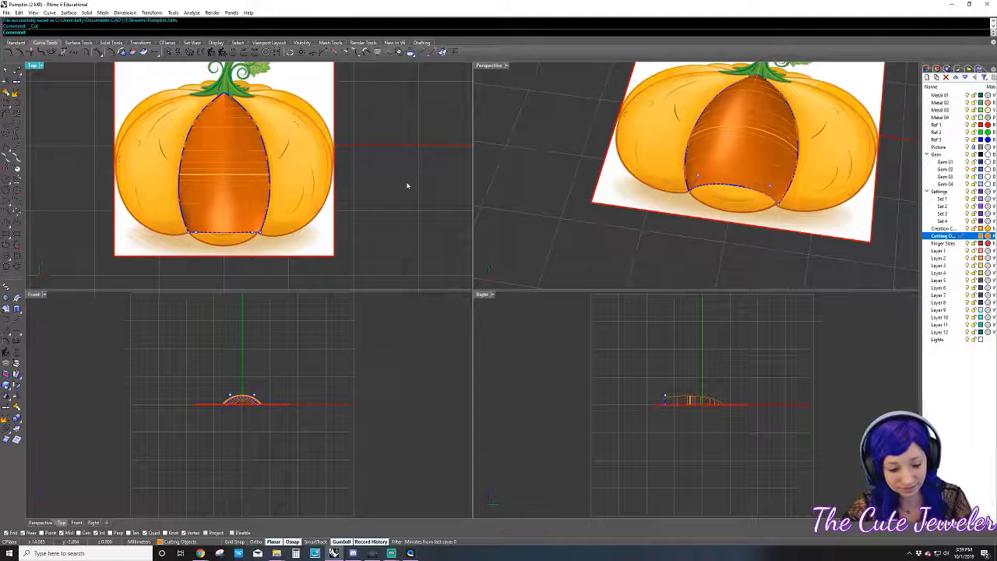
{"action": "key", "text": "ctrl+z"}
{"action": "key", "text": "ctrl+z"}
{"action": "key", "text": "ctrl+z"}
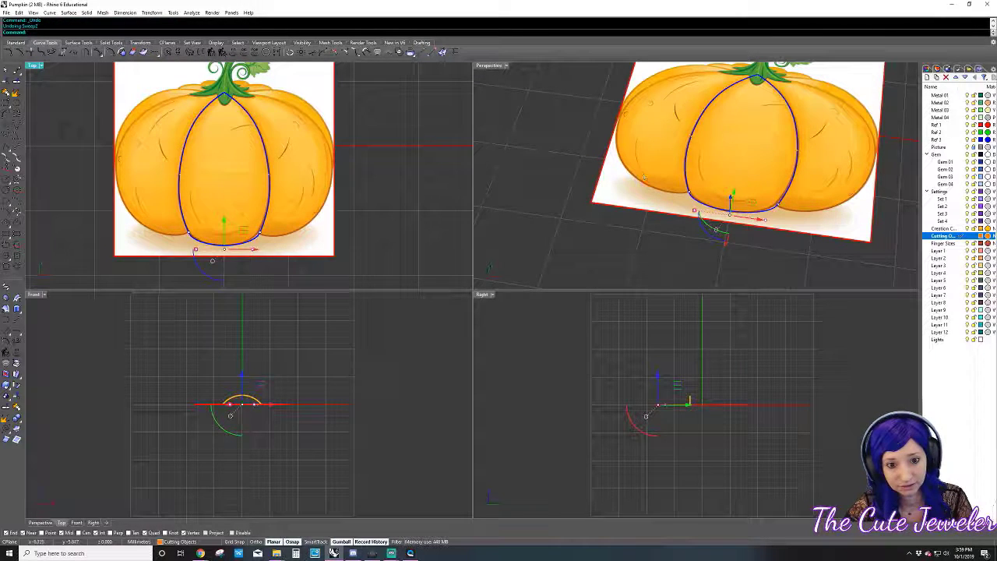
- Split the lobe's bottom curve into two halves at its midpoint
{"action": "left_click", "coordinate": [724, 210]}
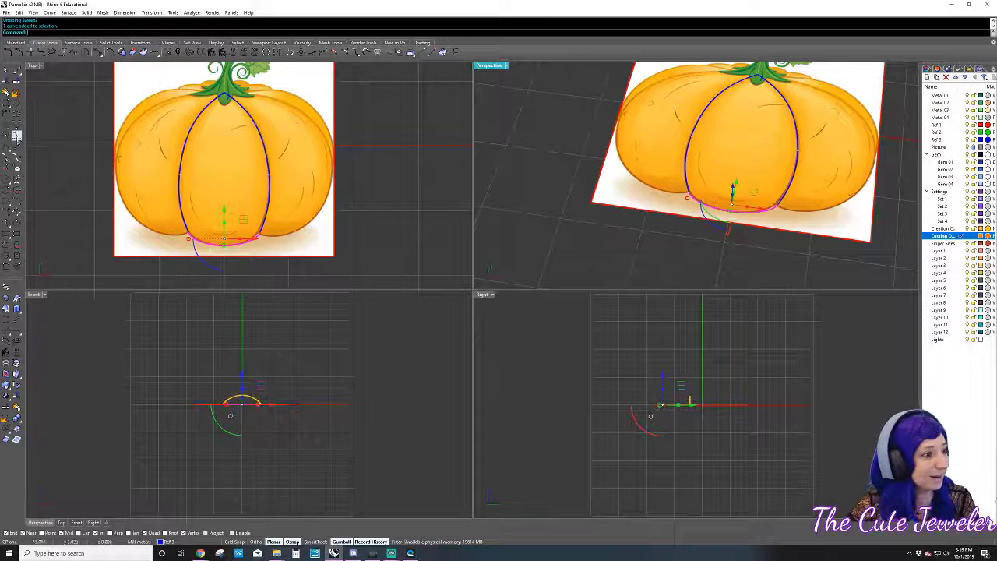
{"action": "left_click", "coordinate": [8, 92]}
{"action": "left_click", "coordinate": [66, 32]}
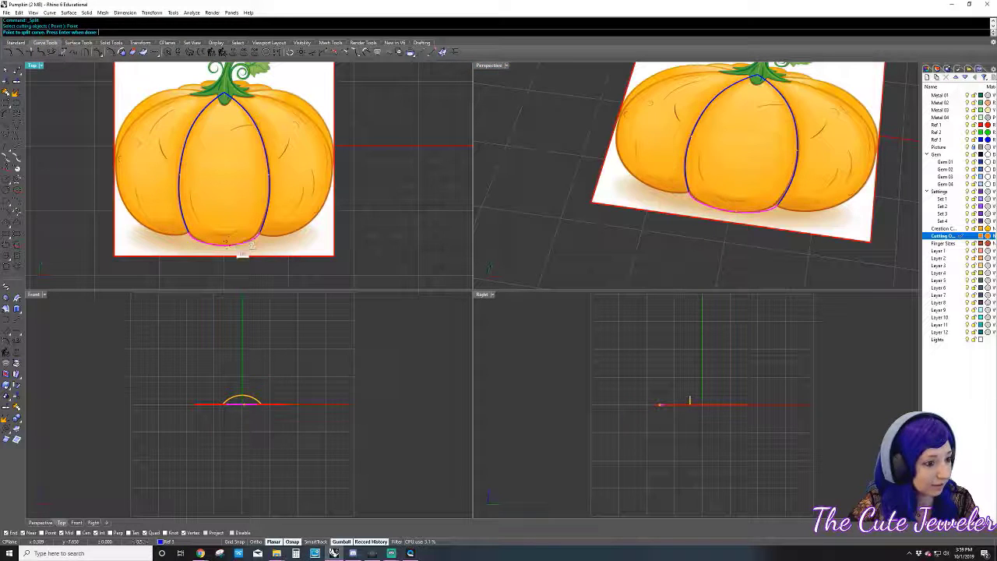
{"action": "left_click", "coordinate": [226, 243]}
{"action": "key", "text": "Return"}
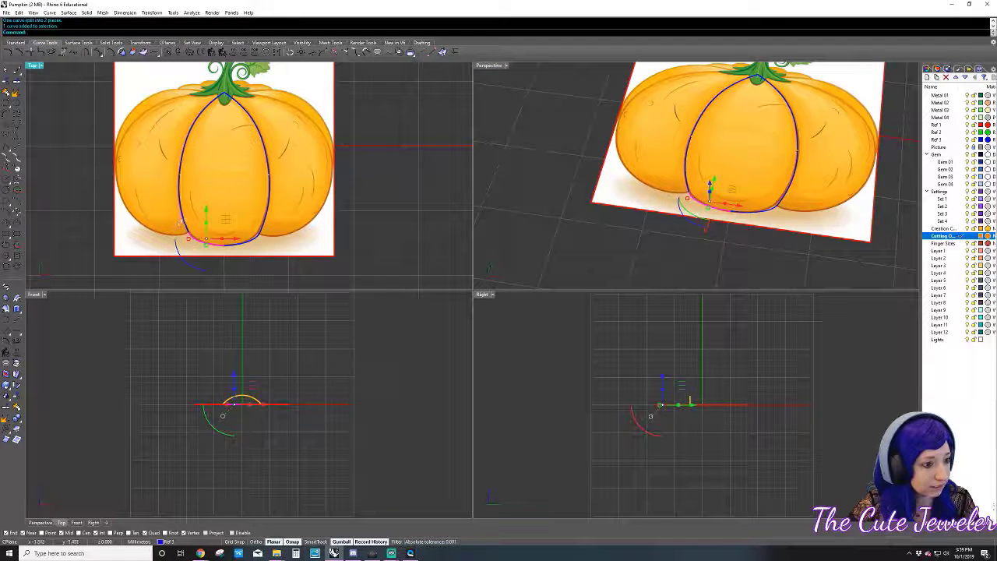
- Join the left bottom half with the left side curve and smooth the result into one curve
{"action": "left_click", "coordinate": [186, 220], "text": "shift"}
{"action": "key", "text": "ctrl+j"}
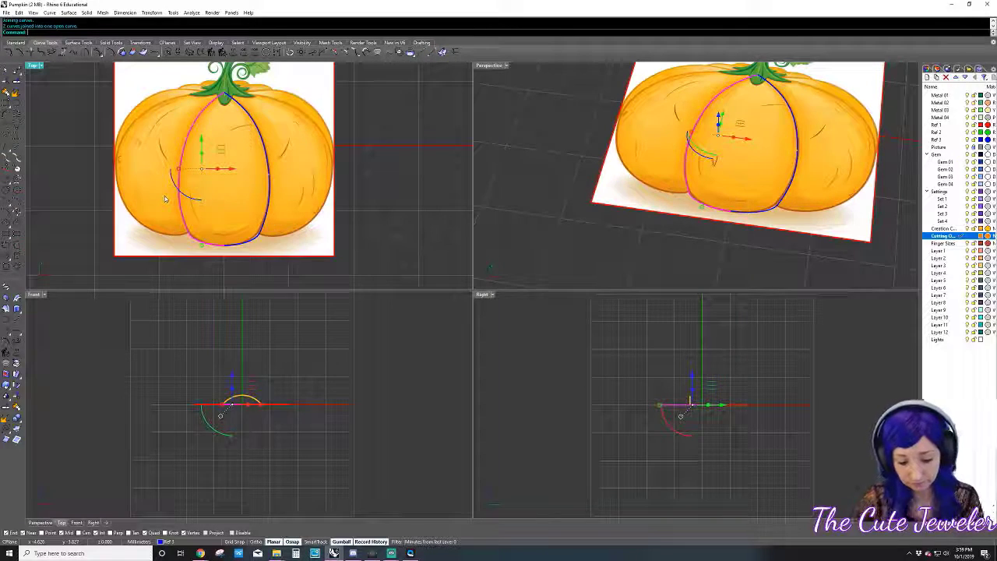
{"action": "type", "text": "Pipe"}
{"action": "key", "text": "Return"}
{"action": "key", "text": "Return"}
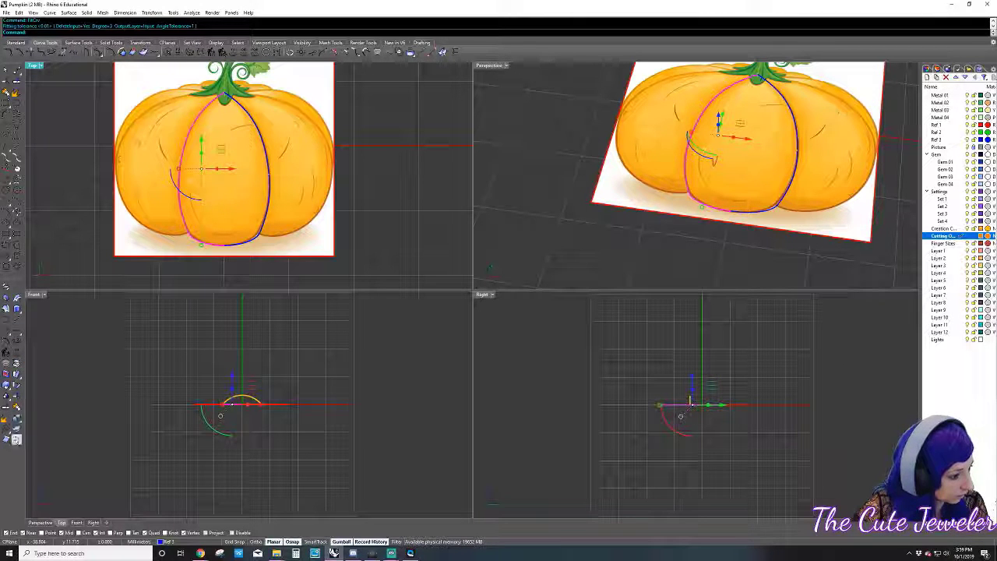
- Revolve the left half curve a full 360° around the pumpkin's bottom-to-top centre axis
{"action": "left_click", "coordinate": [79, 42]}
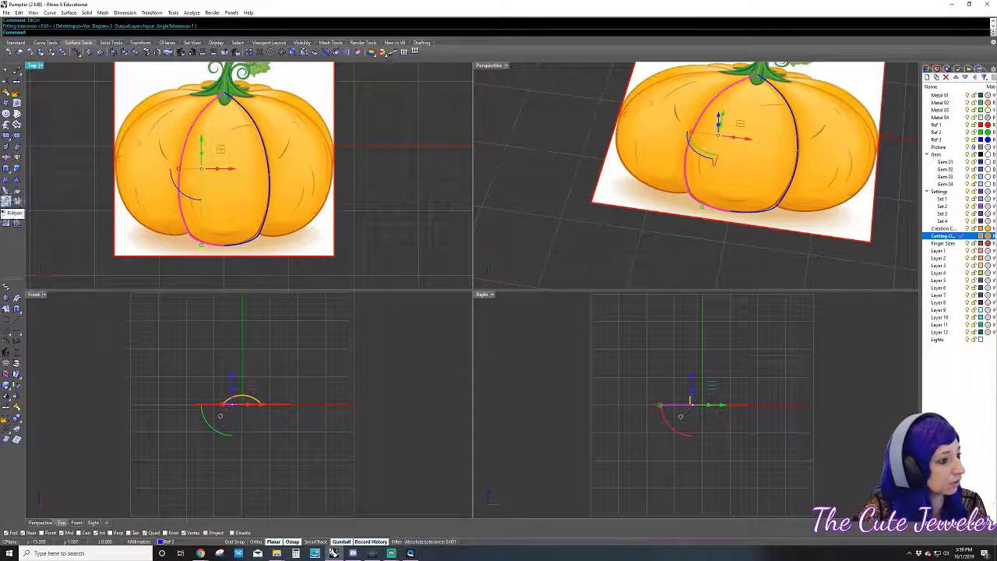
{"action": "left_click", "coordinate": [7, 213]}
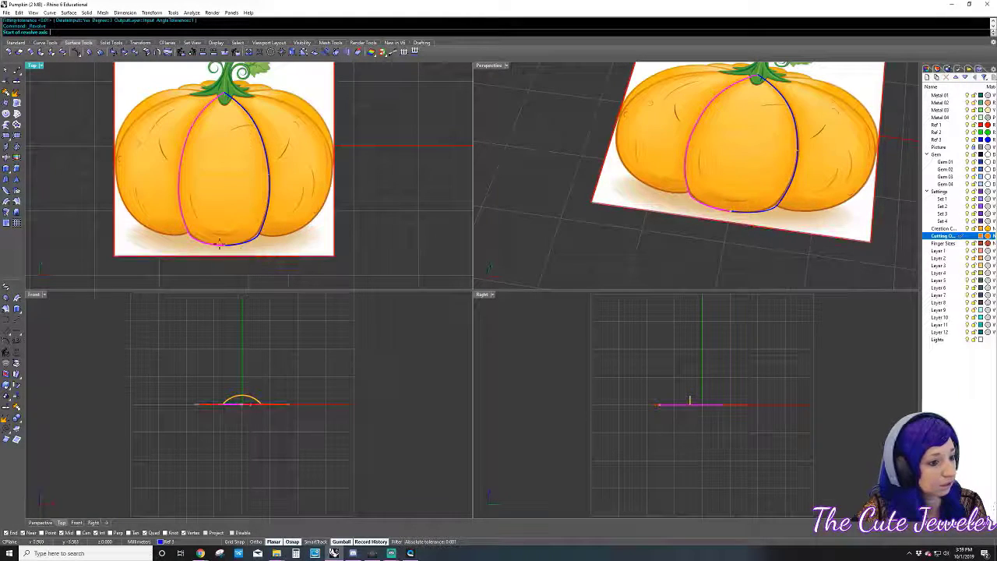
{"action": "left_click", "coordinate": [224, 244]}
{"action": "left_click", "coordinate": [238, 108]}
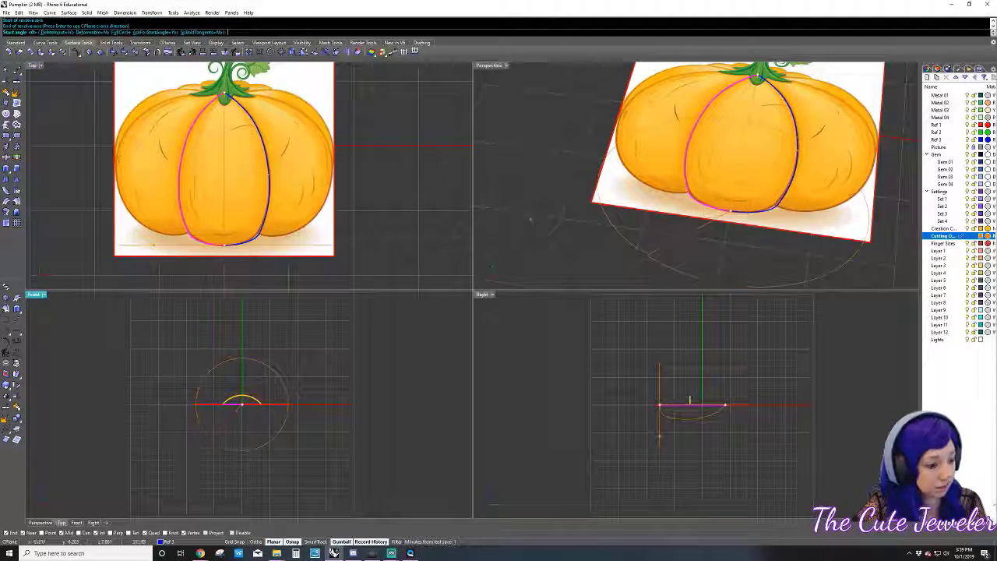
{"action": "left_click", "coordinate": [52, 245]}
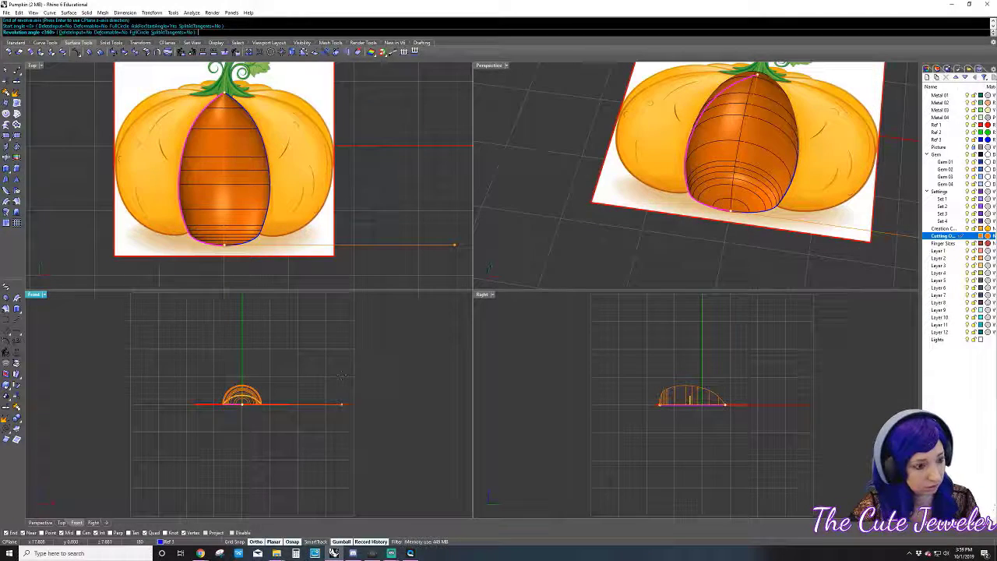
{"action": "key", "text": "Return"}
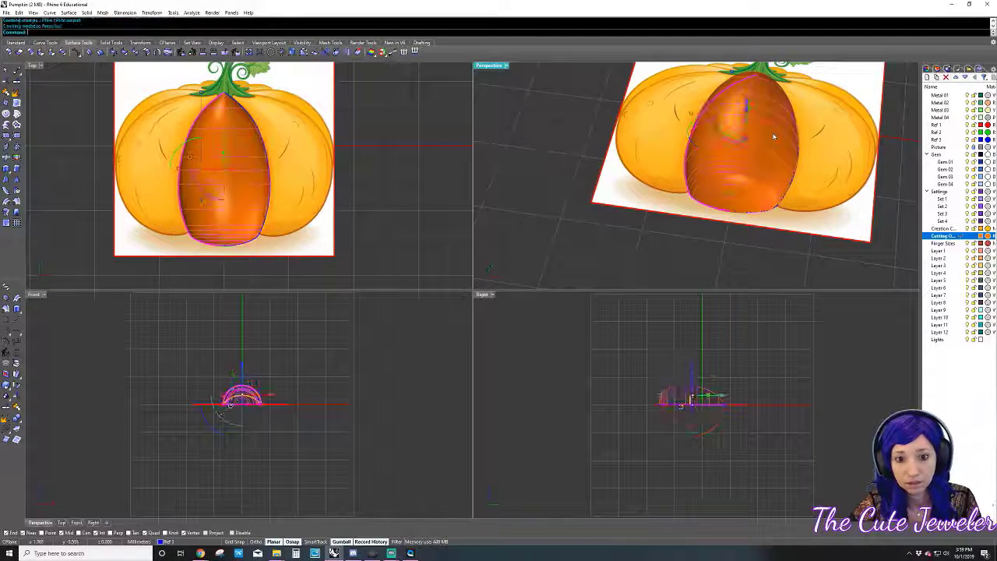
{"action": "left_click", "coordinate": [732, 156]}
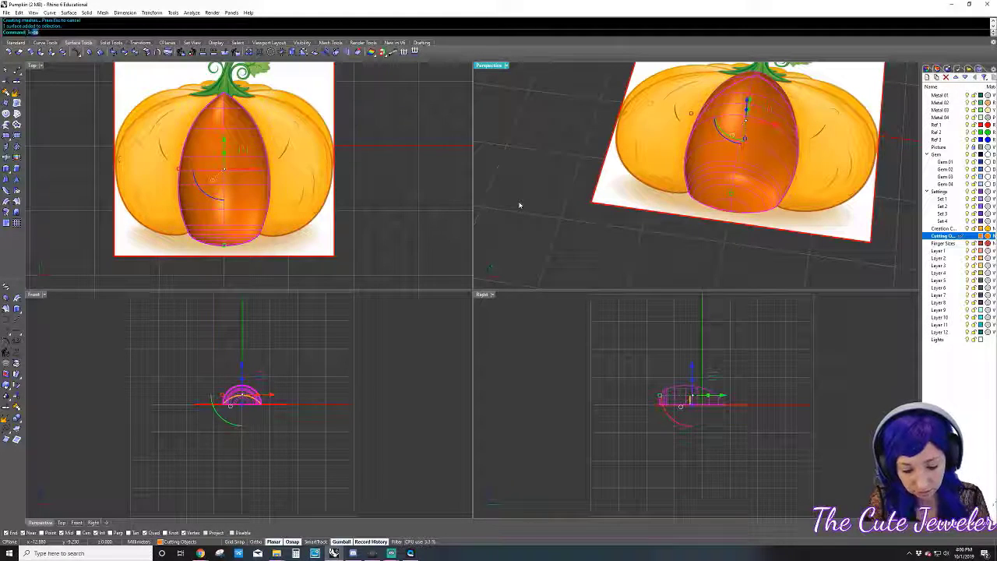
- Rebuild the revolved lobe surface with a U point count of 10, redoing a first attempt
{"action": "type", "text": "re"}
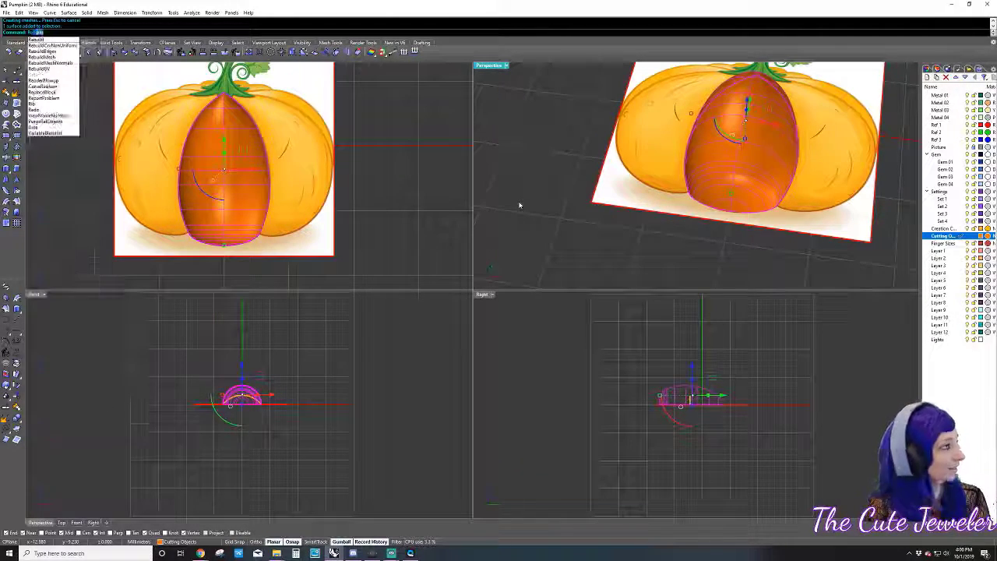
{"action": "type", "text": "bu"}
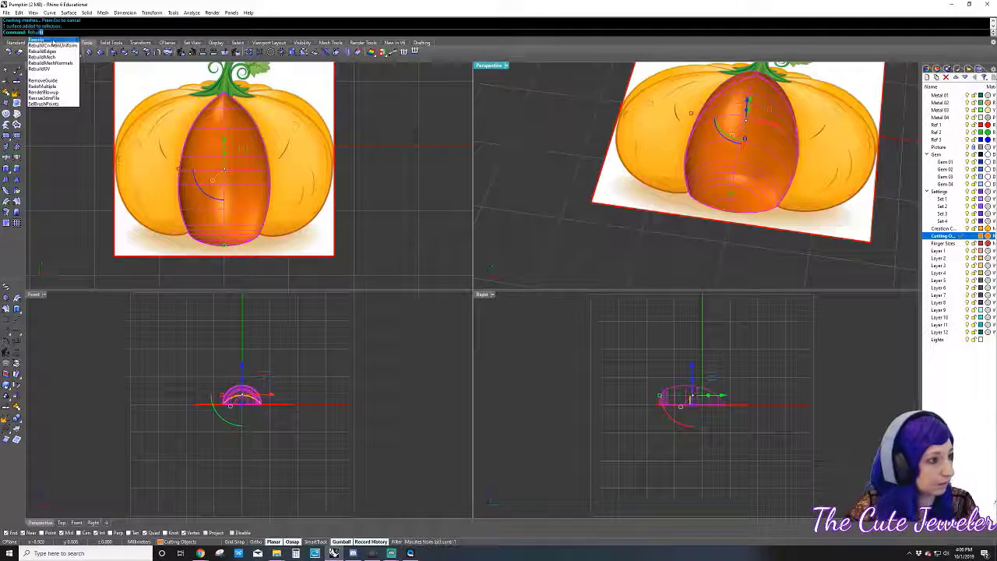
{"action": "key", "text": "Return"}
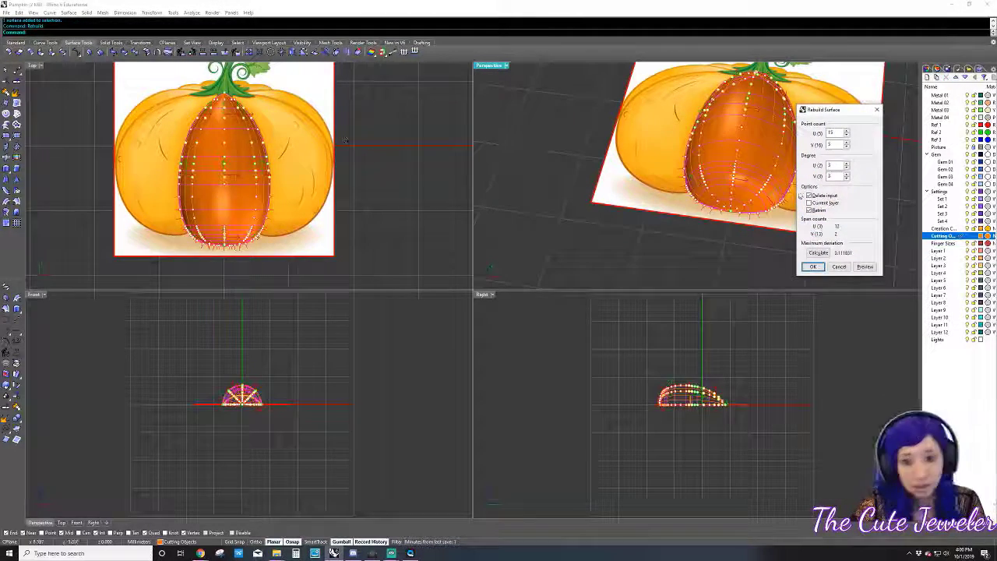
{"action": "mouse_move", "coordinate": [595, 237]}
{"action": "right_mouse_down"}
{"action": "mouse_move", "coordinate": [632, 196]}
{"action": "mouse_move", "coordinate": [603, 194]}
{"action": "right_mouse_up"}
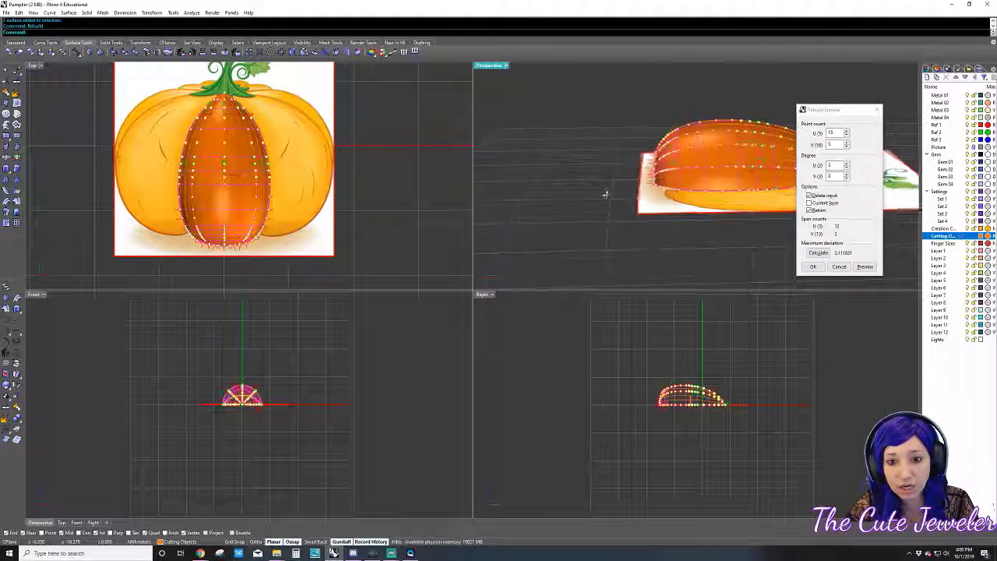
{"action": "key", "text": "Return"}
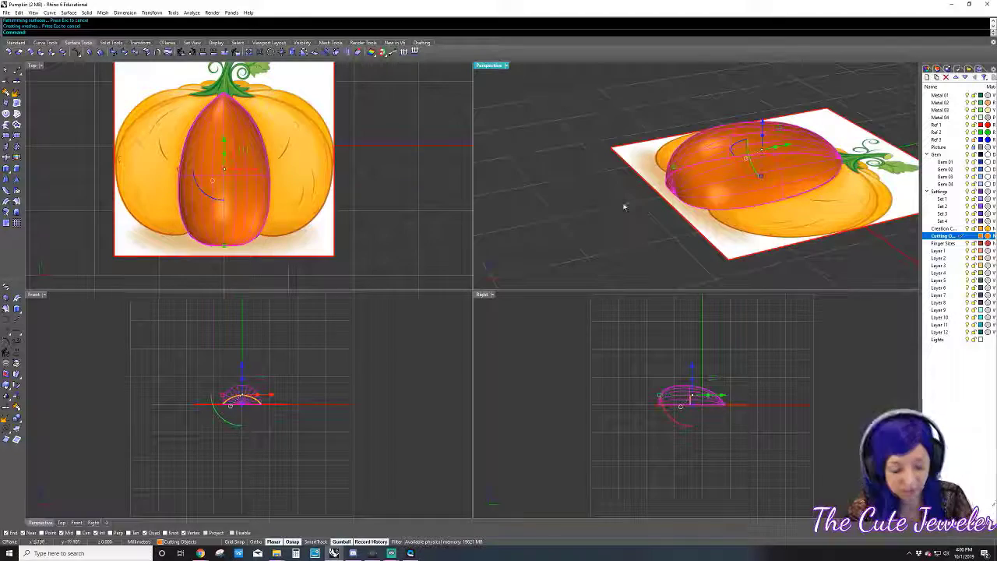
{"action": "key", "text": "ctrl+z"}
{"action": "key", "text": "Return"}
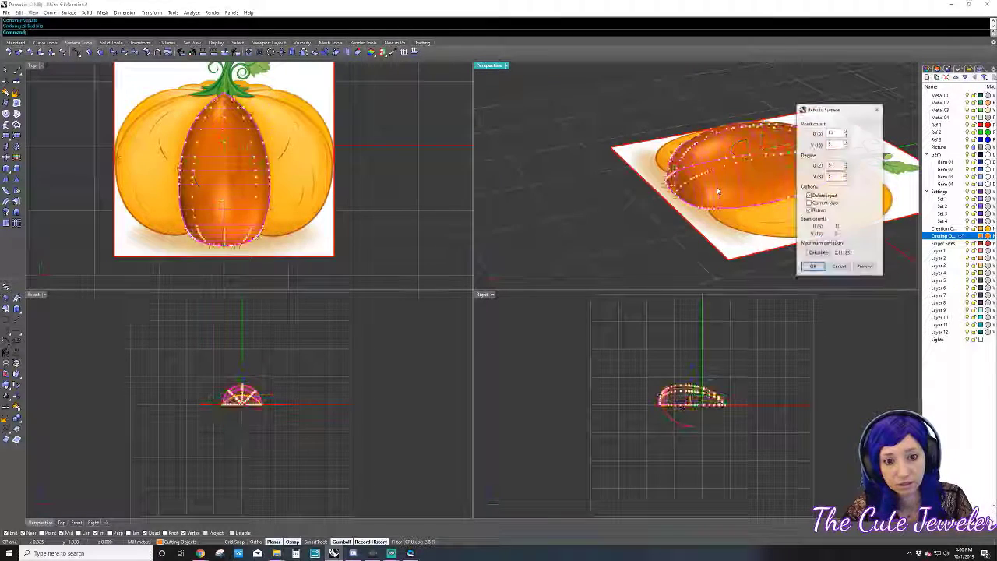
{"action": "double_click", "coordinate": [830, 133]}
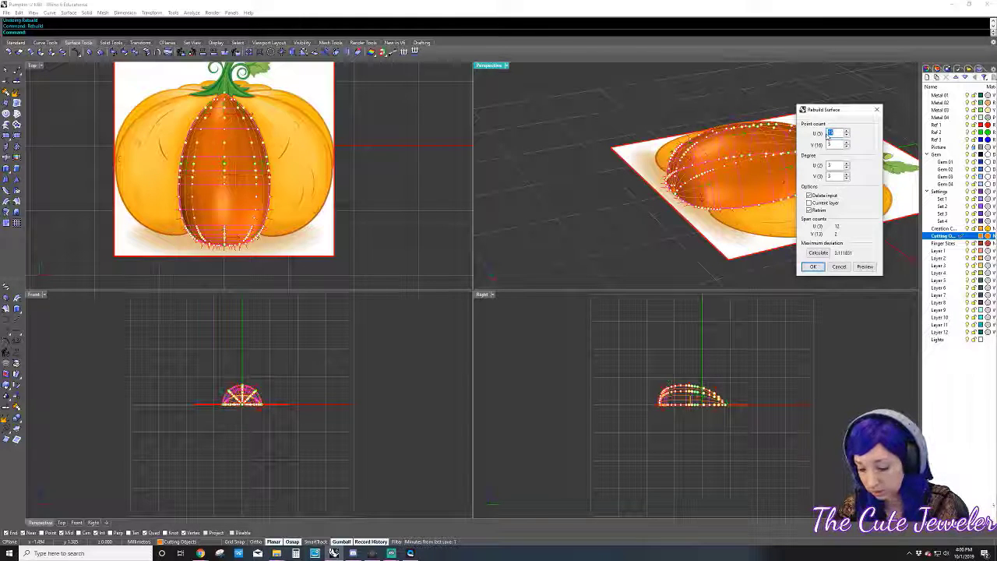
{"action": "type", "text": "10"}
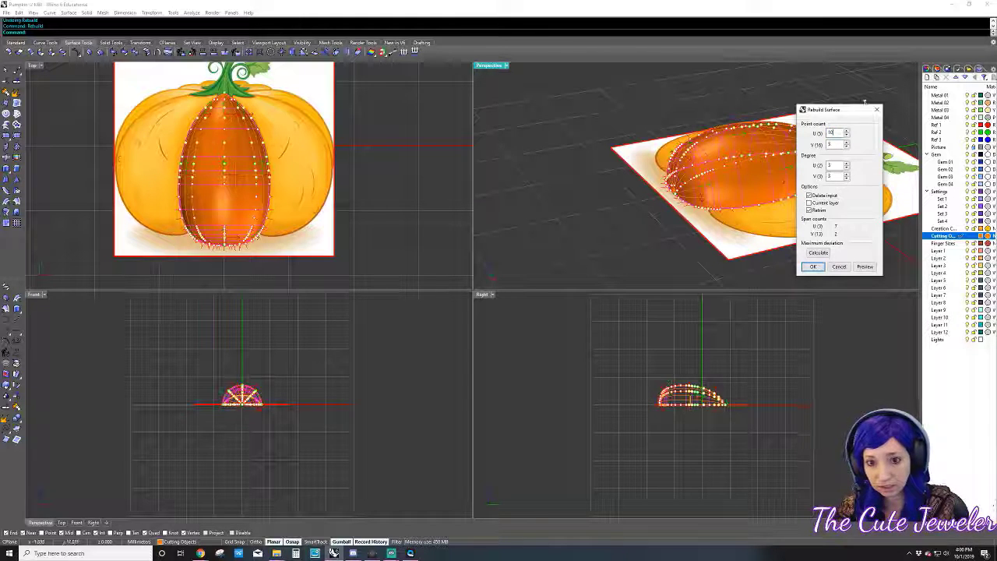
{"action": "key", "text": "Tab"}
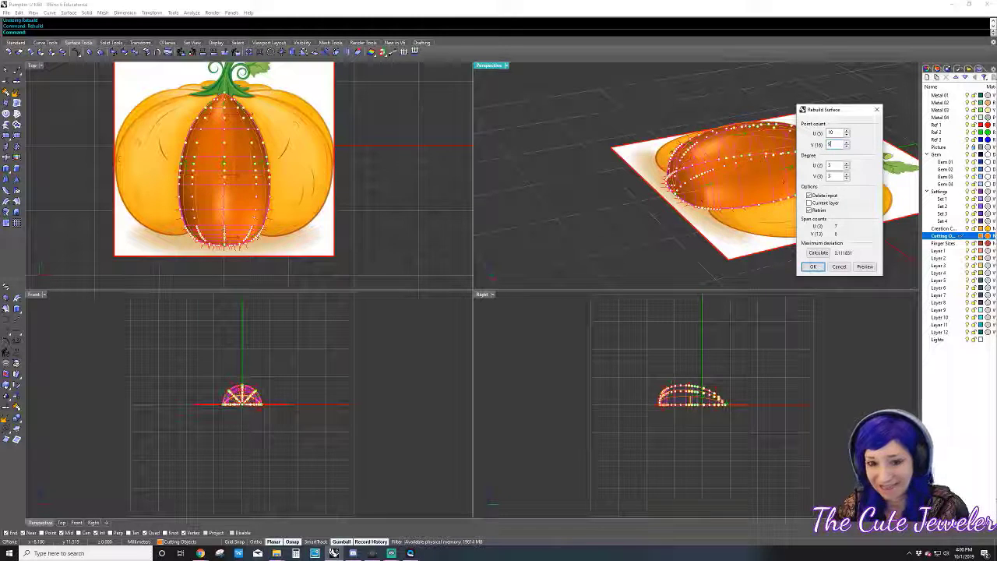
{"action": "key", "text": "Return"}
{"action": "mouse_move", "coordinate": [596, 174]}
{"action": "right_mouse_down"}
{"action": "mouse_move", "coordinate": [601, 235]}
{"action": "mouse_move", "coordinate": [591, 186]}
{"action": "right_mouse_up"}
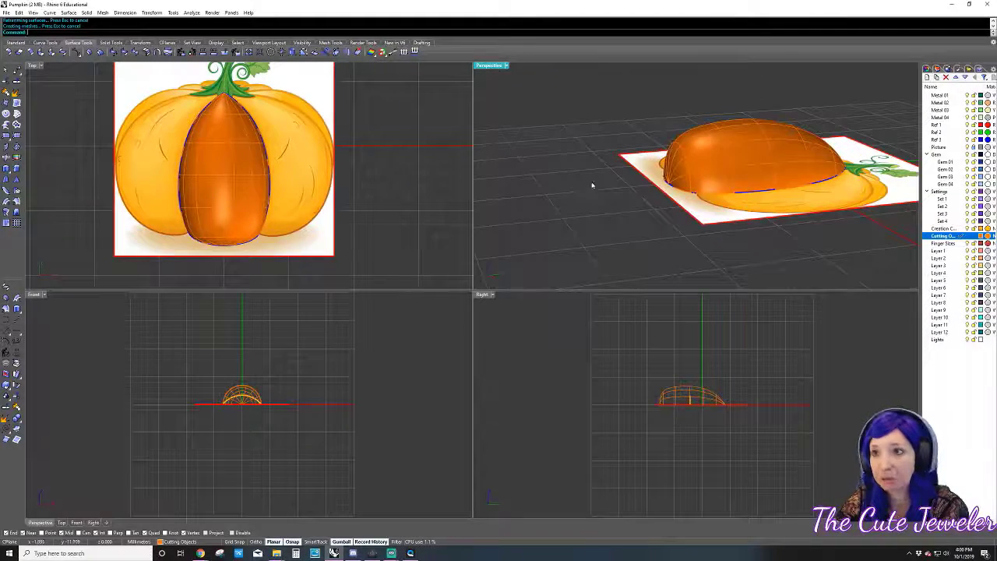
- Show the rebuilt lobe's control points in Front view and move a group of eight to reshape it
{"action": "left_click", "coordinate": [785, 156]}
{"action": "key", "text": "F10"}
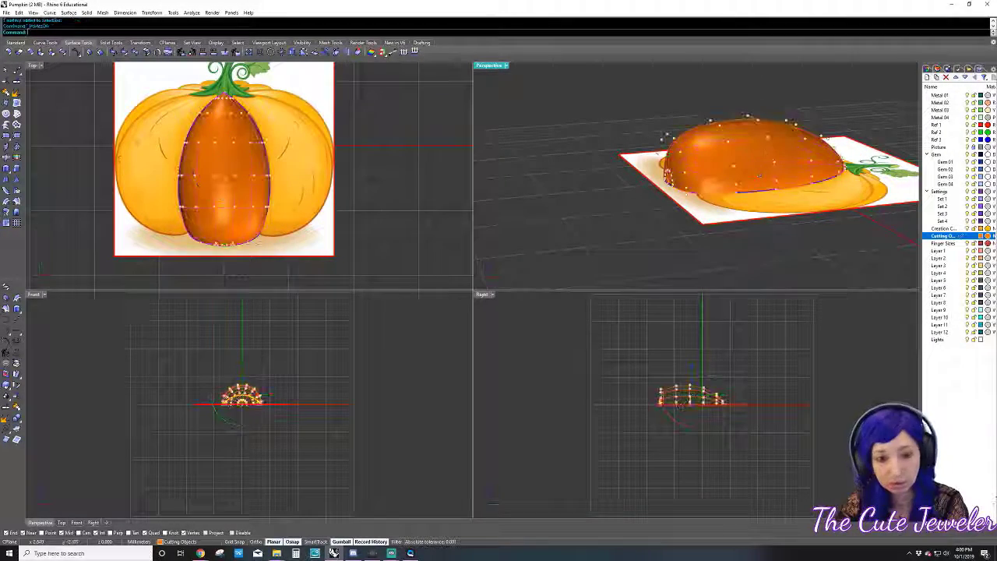
{"action": "scroll", "coordinate": [201, 362], "scroll_direction": "up", "scroll_amount": 2}
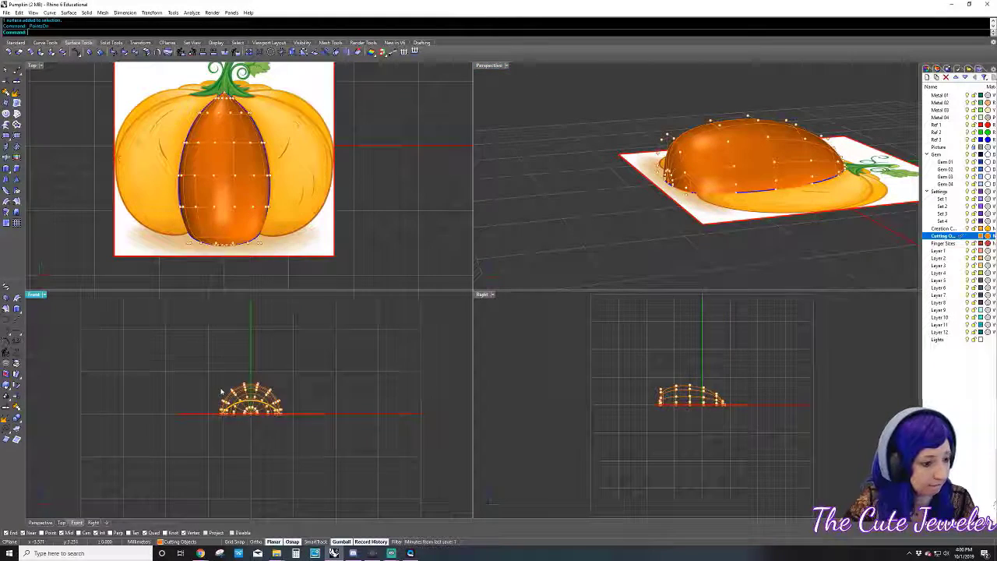
{"action": "scroll", "coordinate": [201, 362], "scroll_direction": "up", "scroll_amount": 2}
{"action": "right_click_drag", "start_coordinate": [201, 362], "coordinate": [188, 343]}
{"action": "scroll", "coordinate": [201, 325], "scroll_direction": "up", "scroll_amount": 2}
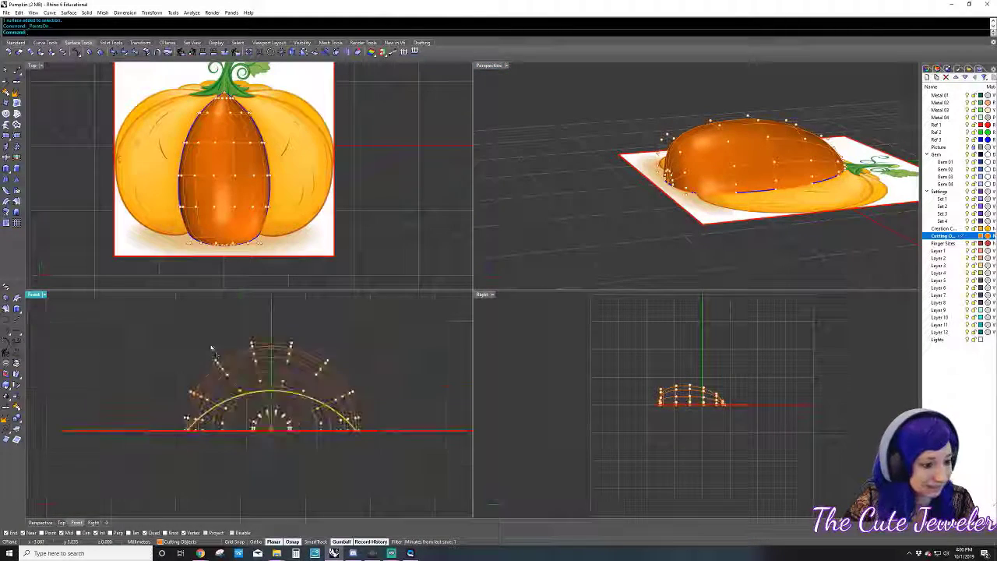
{"action": "scroll", "coordinate": [191, 329], "scroll_direction": "up", "scroll_amount": 2}
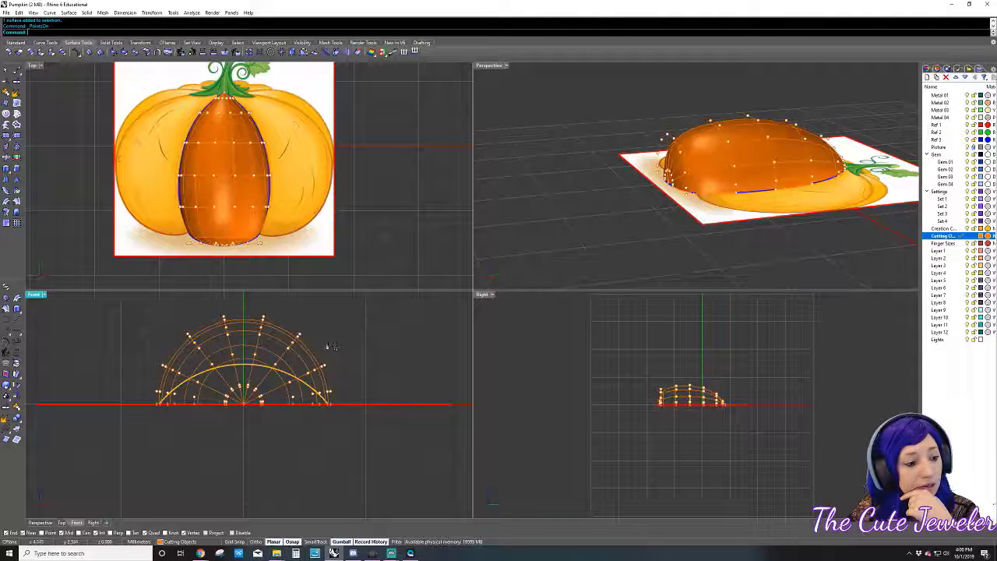
{"action": "left_click_drag", "start_coordinate": [207, 303], "coordinate": [274, 340]}
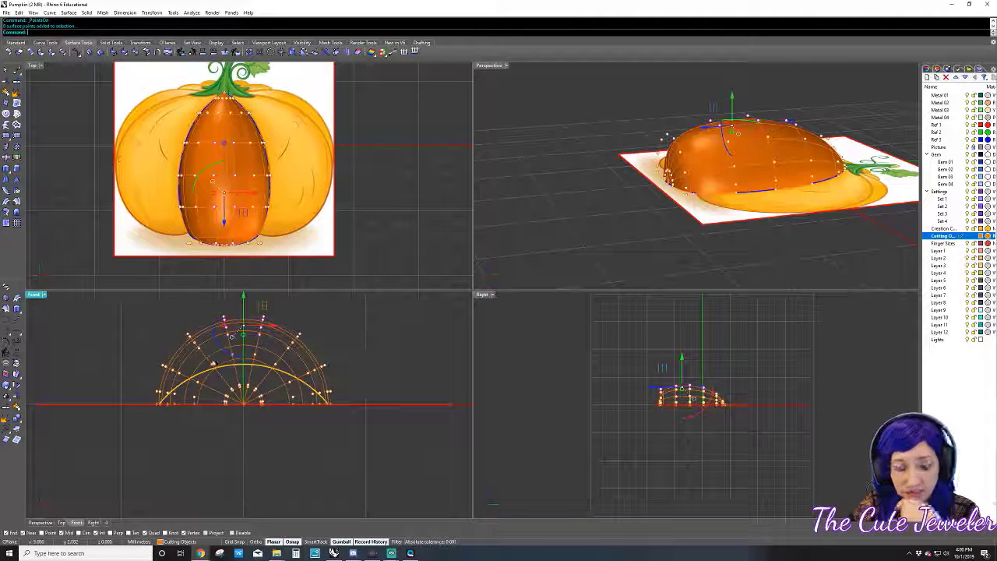
{"action": "left_click_drag", "start_coordinate": [243, 297], "coordinate": [243, 311]}
{"action": "left_click", "coordinate": [181, 336]}
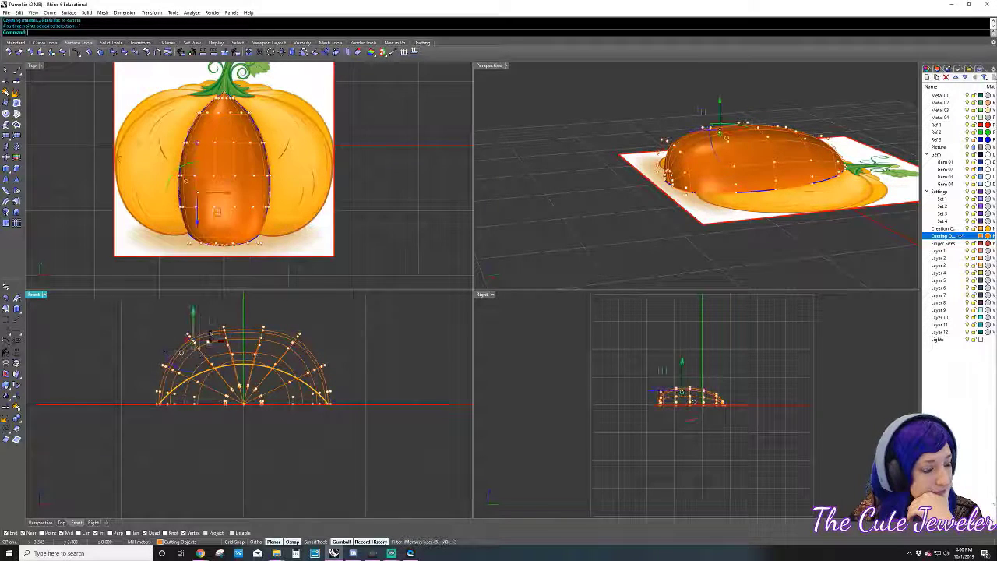
- Move a second group of the lobe's arc control points, then check the shape in Perspective
{"action": "left_click_drag", "start_coordinate": [200, 352], "coordinate": [201, 355]}
{"action": "left_click_drag", "start_coordinate": [161, 305], "coordinate": [318, 363]}
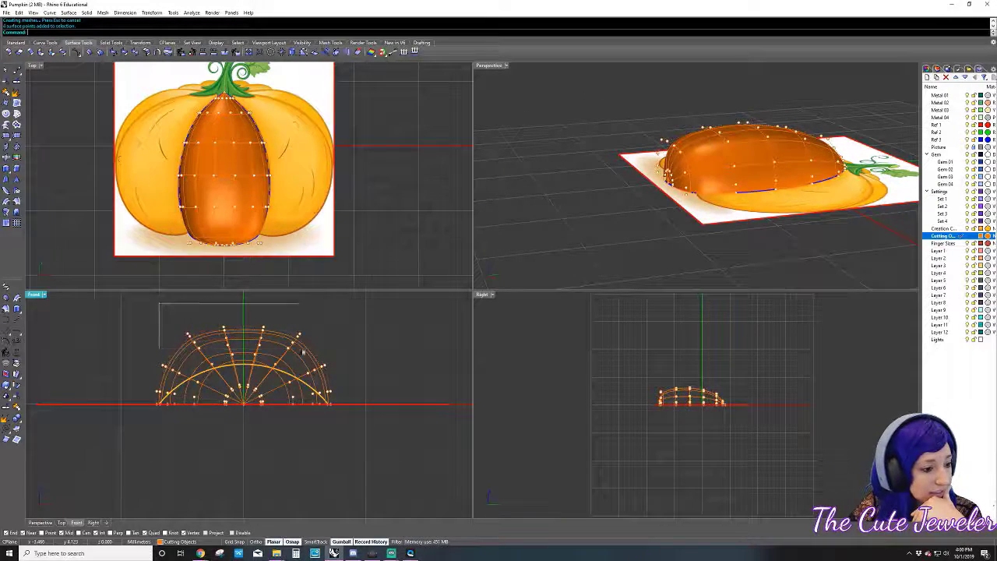
{"action": "mouse_move", "coordinate": [242, 313]}
{"action": "left_mouse_down"}
{"action": "mouse_move", "coordinate": [233, 311]}
{"action": "mouse_move", "coordinate": [274, 359]}
{"action": "left_mouse_up"}
{"action": "left_click", "coordinate": [232, 311]}
{"action": "left_click_drag", "start_coordinate": [215, 309], "coordinate": [274, 359]}
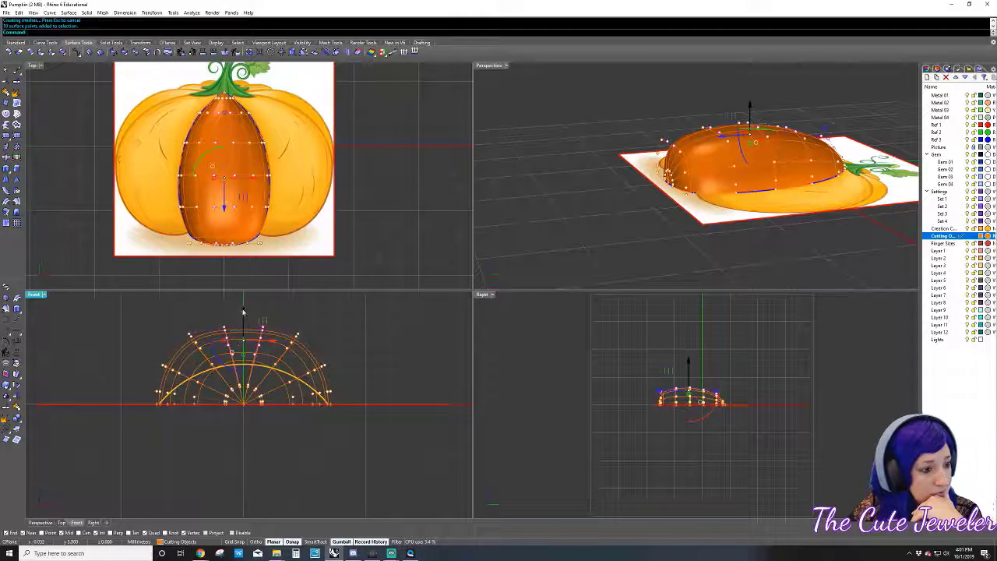
{"action": "key", "text": "Escape"}
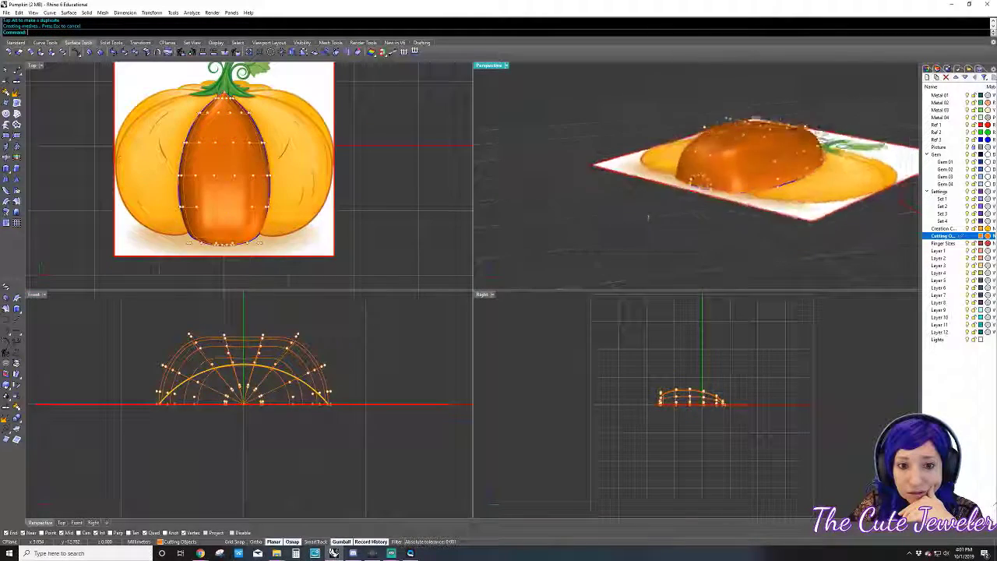
{"action": "mouse_move", "coordinate": [607, 207]}
{"action": "right_mouse_down"}
{"action": "mouse_move", "coordinate": [917, 216]}
{"action": "mouse_move", "coordinate": [667, 205]}
{"action": "right_mouse_up"}
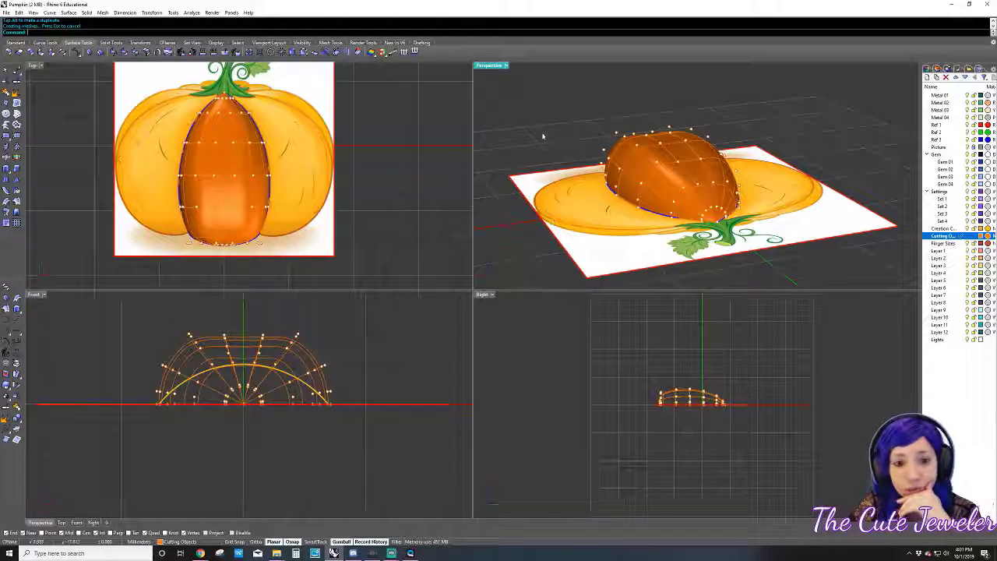
{"action": "mouse_move", "coordinate": [551, 222]}
{"action": "right_mouse_down"}
{"action": "mouse_move", "coordinate": [746, 138]}
{"action": "mouse_move", "coordinate": [601, 171]}
{"action": "right_mouse_up"}
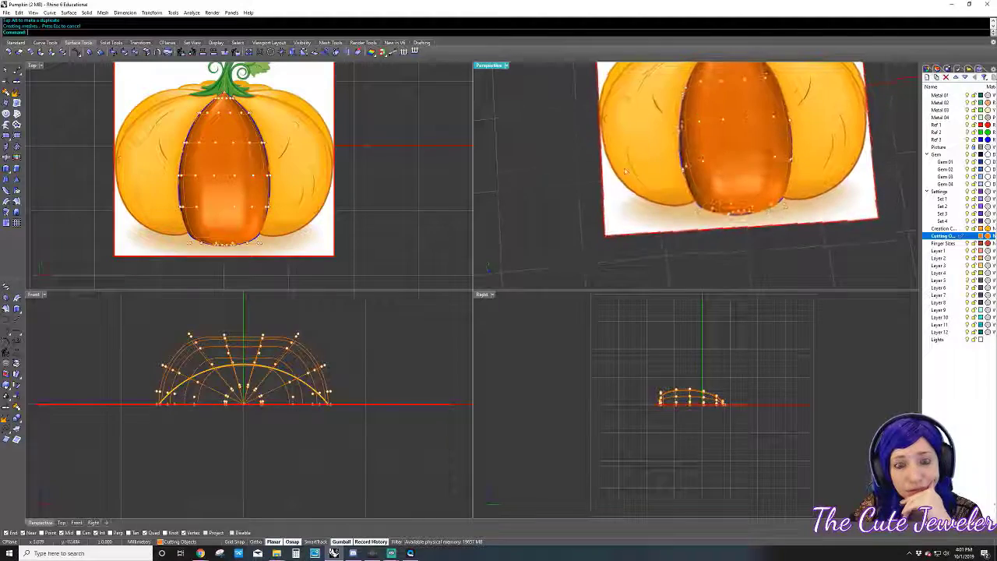
- Incrementally save the model as Pumpkin 001 and orbit Perspective to face the picture
{"action": "left_click", "coordinate": [6, 13]}
{"action": "key", "text": "Escape"}
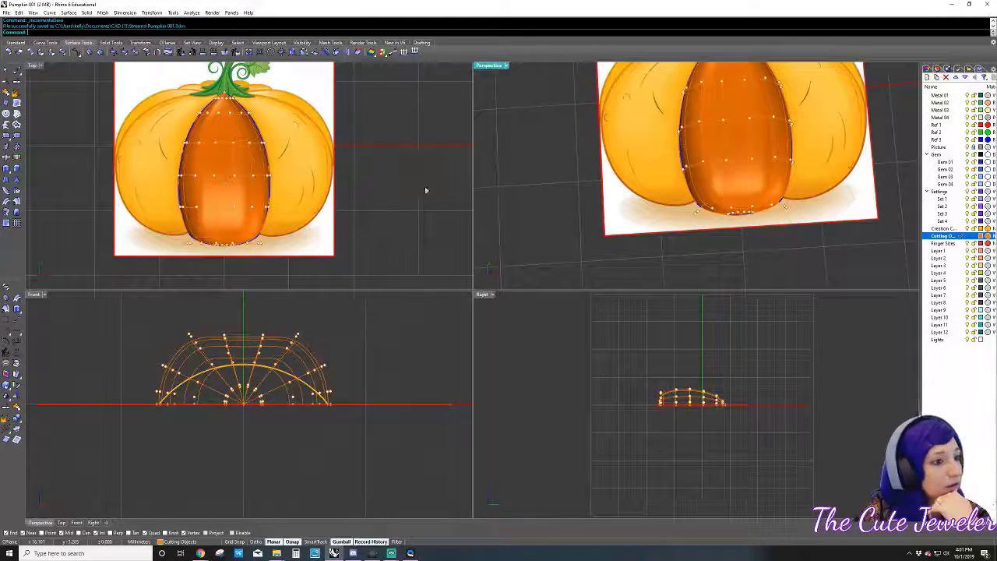
{"action": "mouse_move", "coordinate": [545, 187]}
{"action": "right_mouse_down"}
{"action": "mouse_move", "coordinate": [627, 188]}
{"action": "mouse_move", "coordinate": [643, 153]}
{"action": "right_mouse_up"}
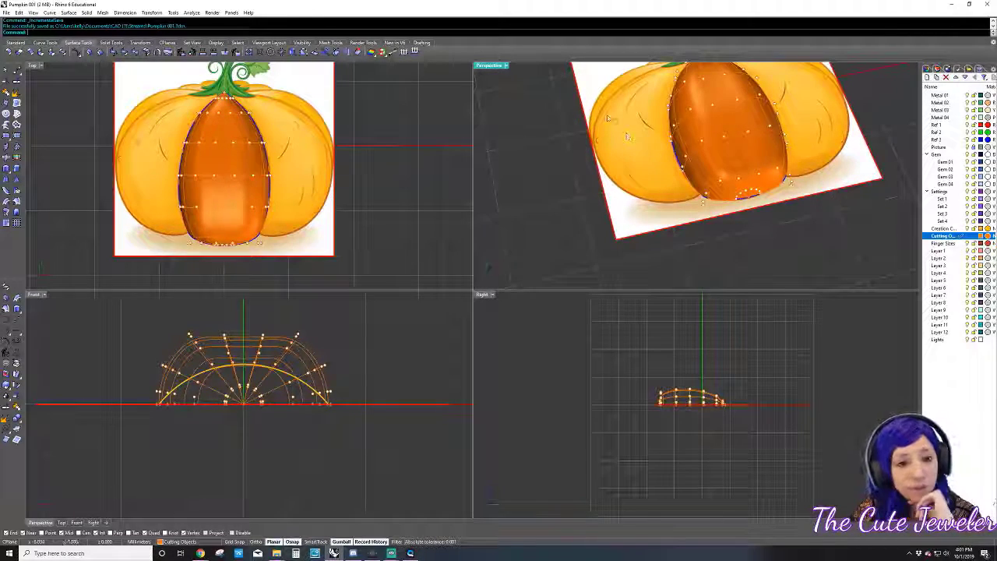
{"action": "mouse_move", "coordinate": [608, 117]}
{"action": "right_mouse_down"}
{"action": "mouse_move", "coordinate": [635, 134]}
{"action": "mouse_move", "coordinate": [538, 134]}
{"action": "right_mouse_up"}
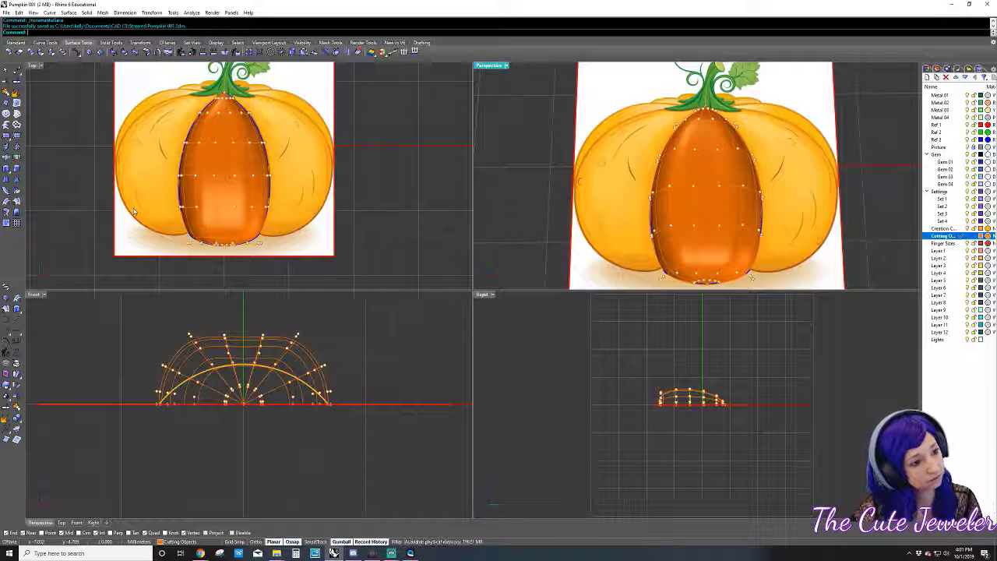
{"action": "left_click", "coordinate": [408, 195]}
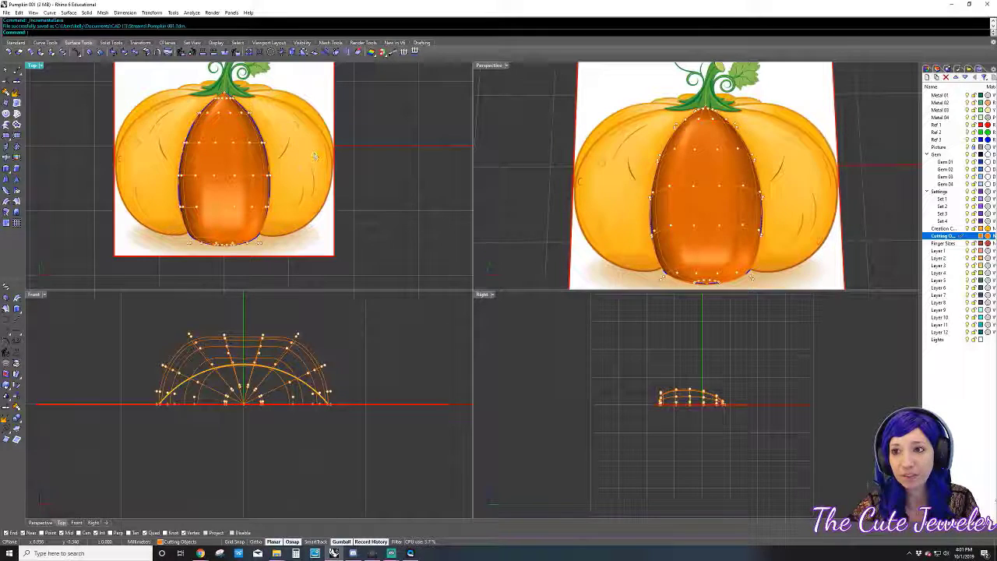
- Duplicate the central lobe surface to the right and tilt the copy outward
{"action": "left_click", "coordinate": [270, 170]}
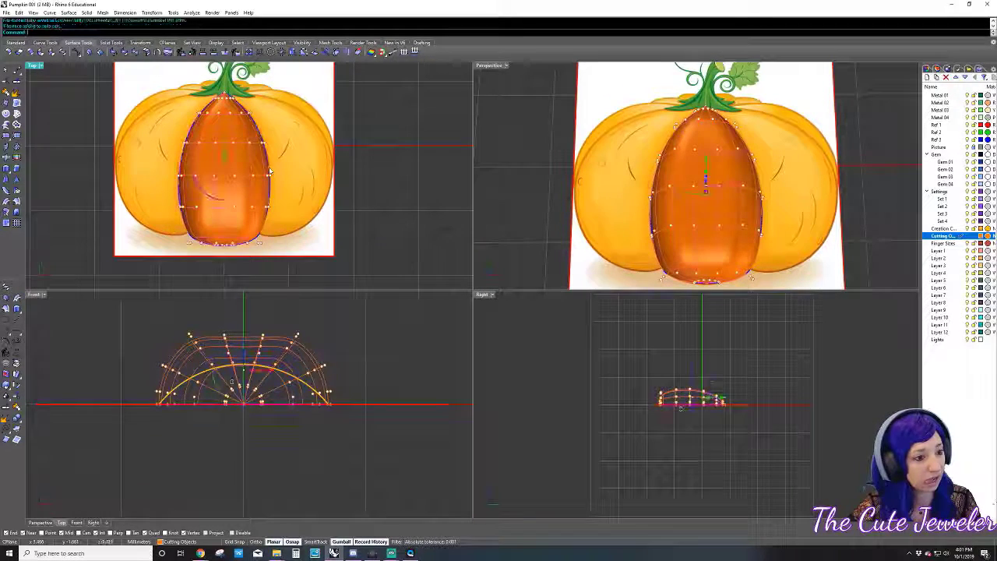
{"action": "left_click", "coordinate": [270, 170]}
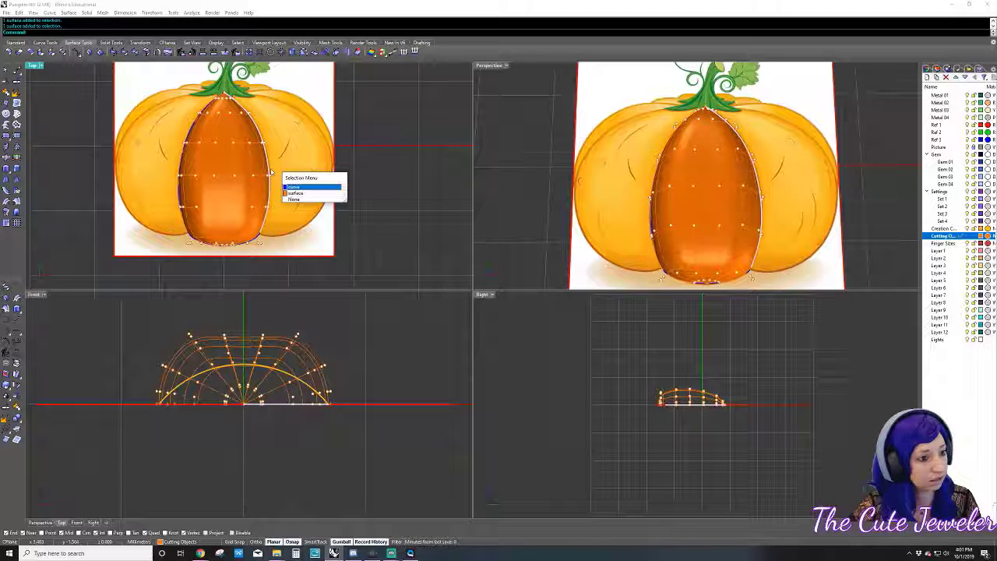
{"action": "key", "text": "Escape"}
{"action": "left_click", "coordinate": [320, 358]}
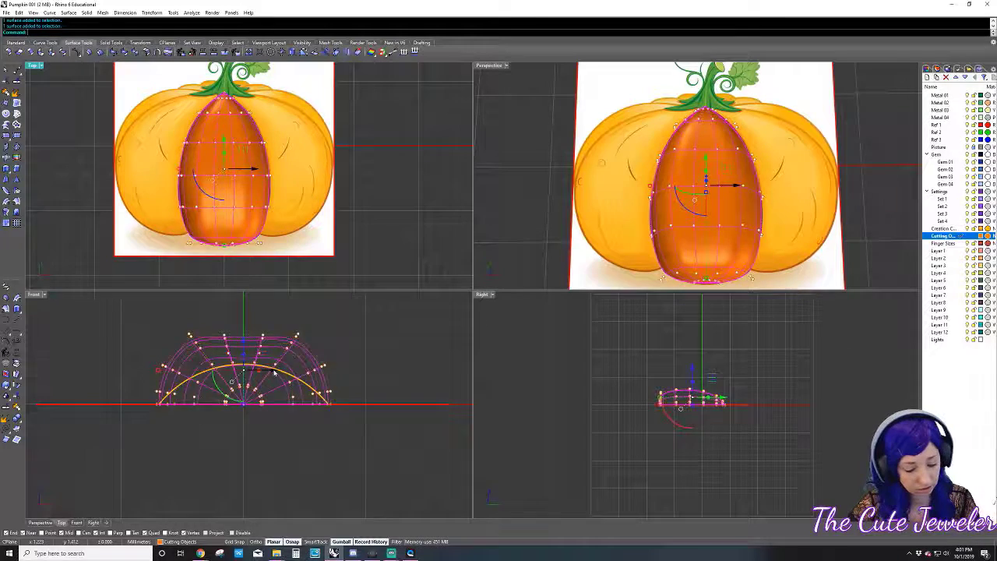
{"action": "left_click_drag", "start_coordinate": [273, 373], "coordinate": [375, 375]}
{"action": "left_click_drag", "start_coordinate": [263, 201], "coordinate": [290, 199]}
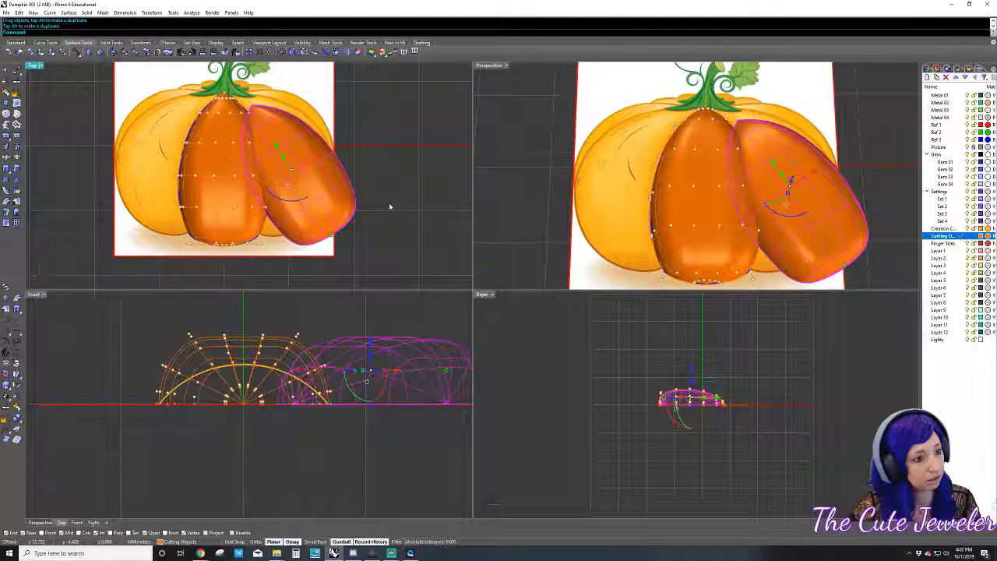
- Select the copied lobe's tip and bottom-edge control points, then show the right lobe's points
{"action": "key", "text": "F10"}
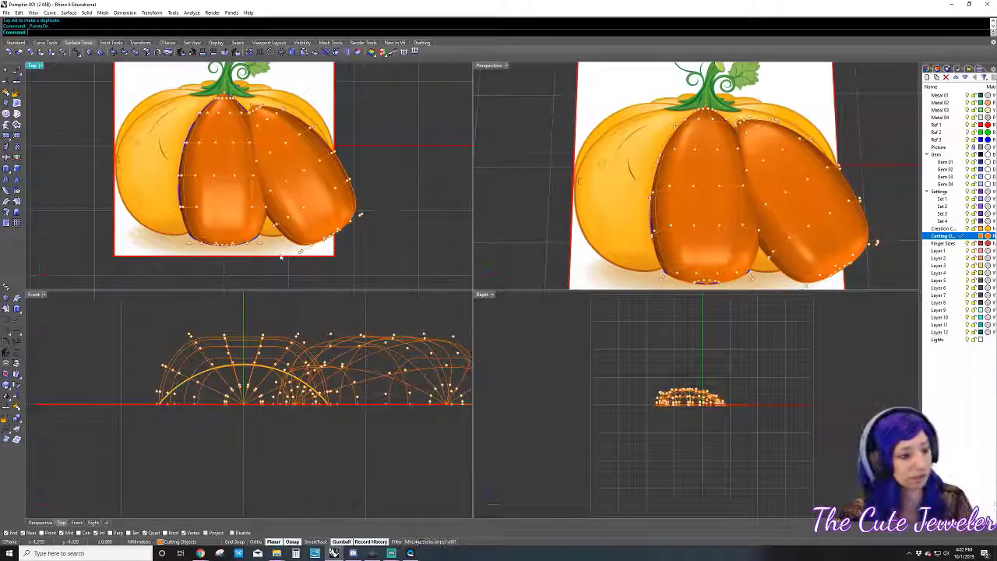
{"action": "left_click_drag", "start_coordinate": [280, 259], "coordinate": [407, 176]}
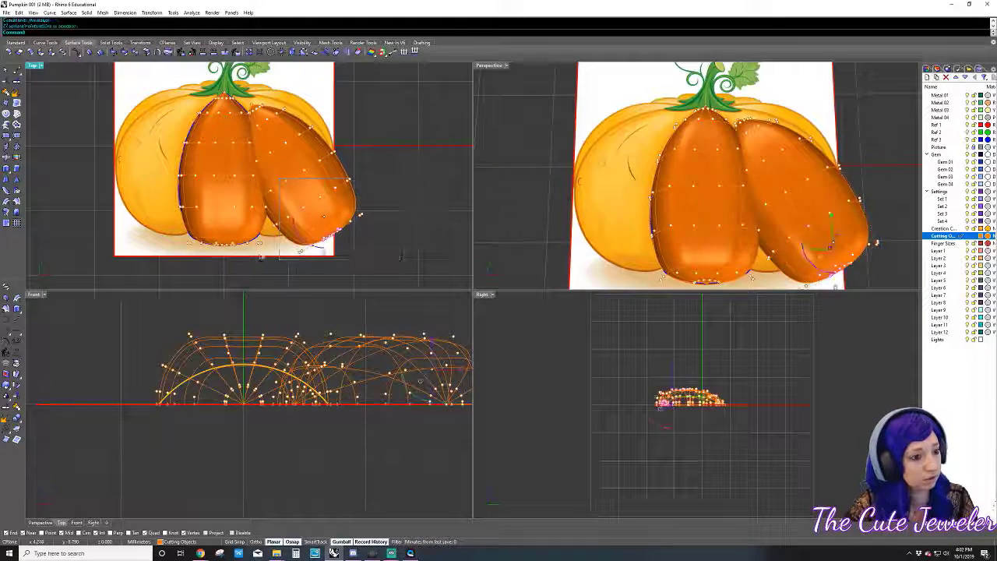
{"action": "left_click_drag", "start_coordinate": [269, 266], "coordinate": [417, 205]}
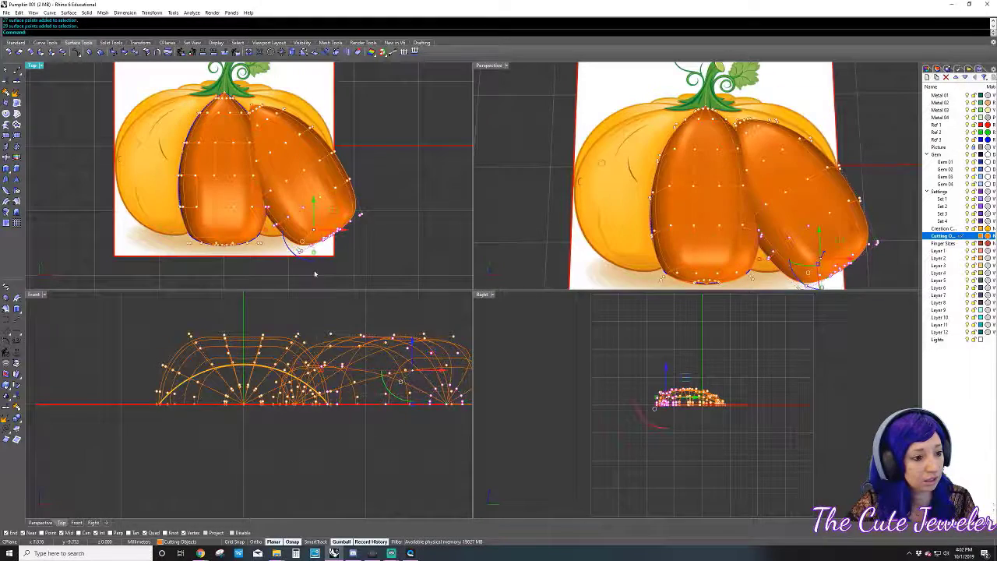
{"action": "key", "text": "F11"}
{"action": "left_click", "coordinate": [312, 210]}
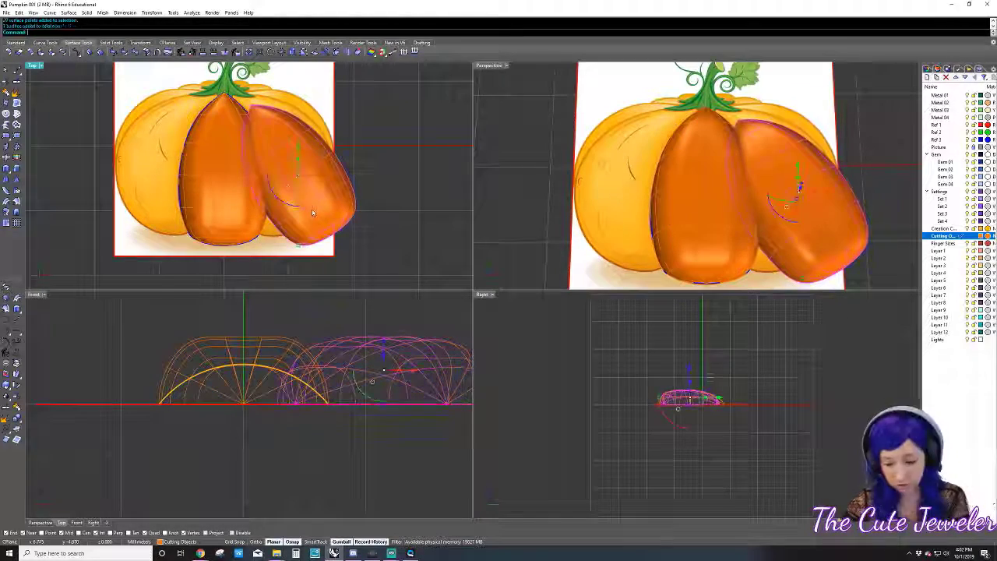
{"action": "key", "text": "F10"}
- Lock the reference picture and window-select the right lobe's tip and lower control points
{"action": "left_click_drag", "start_coordinate": [281, 257], "coordinate": [392, 204]}
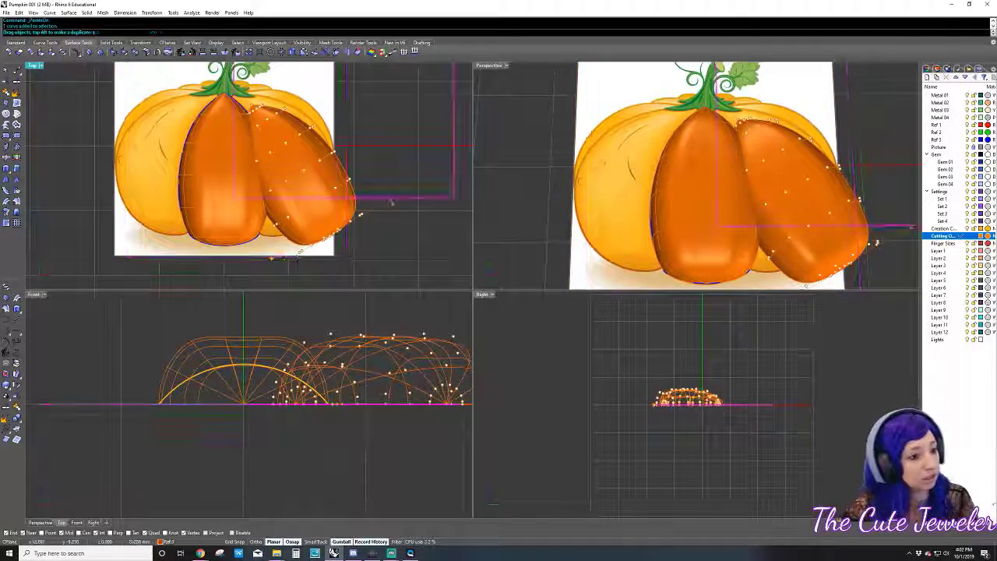
{"action": "left_click", "coordinate": [972, 125]}
{"action": "left_click_drag", "start_coordinate": [278, 278], "coordinate": [393, 170]}
{"action": "left_click_drag", "start_coordinate": [278, 225], "coordinate": [290, 237], "text": "shift"}
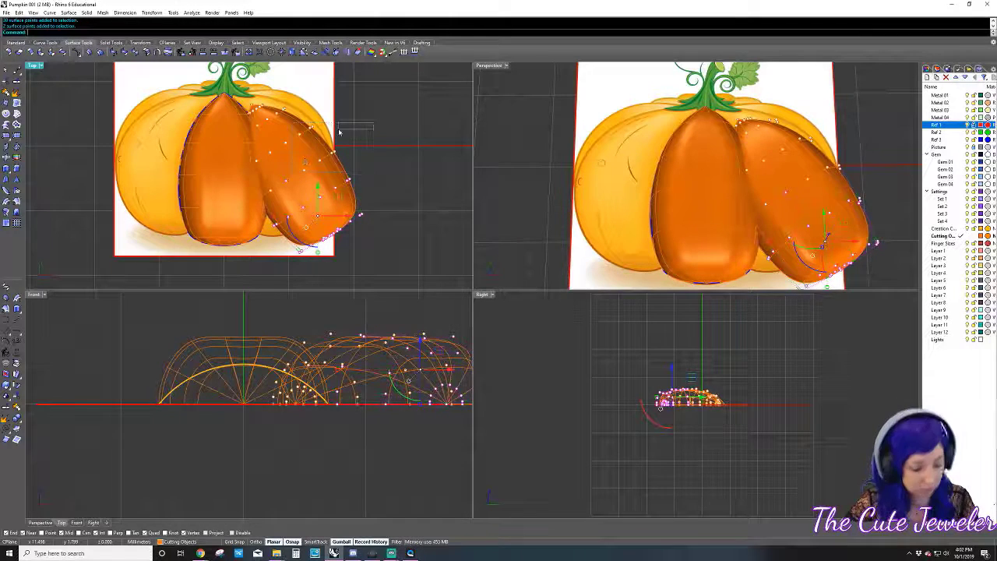
{"action": "left_click_drag", "start_coordinate": [341, 127], "coordinate": [277, 185]}
{"action": "left_click", "coordinate": [344, 198]}
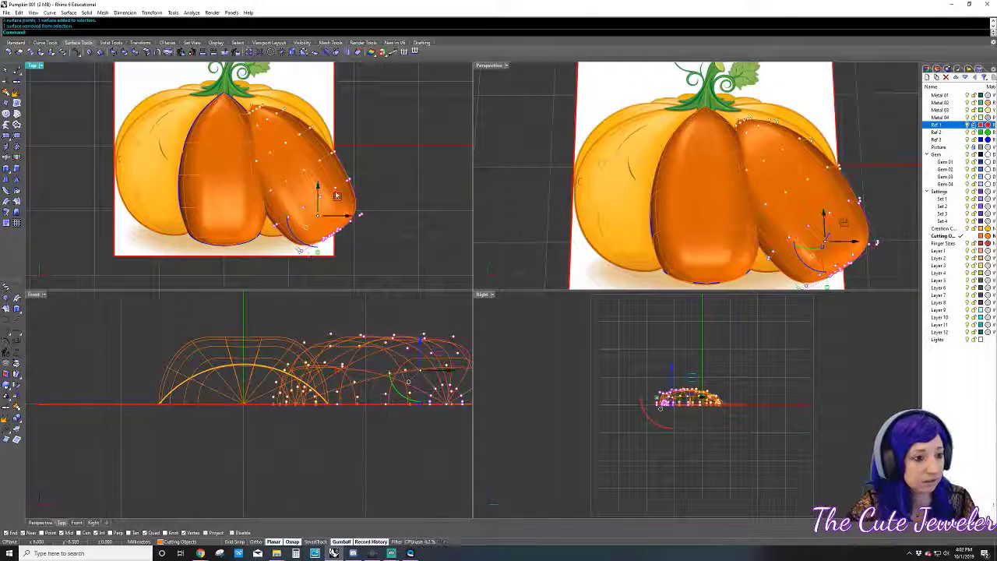
- Narrow the right lobe toward the centre, reshape its bottom, and shift it up and left
{"action": "left_click_drag", "start_coordinate": [322, 199], "coordinate": [304, 226]}
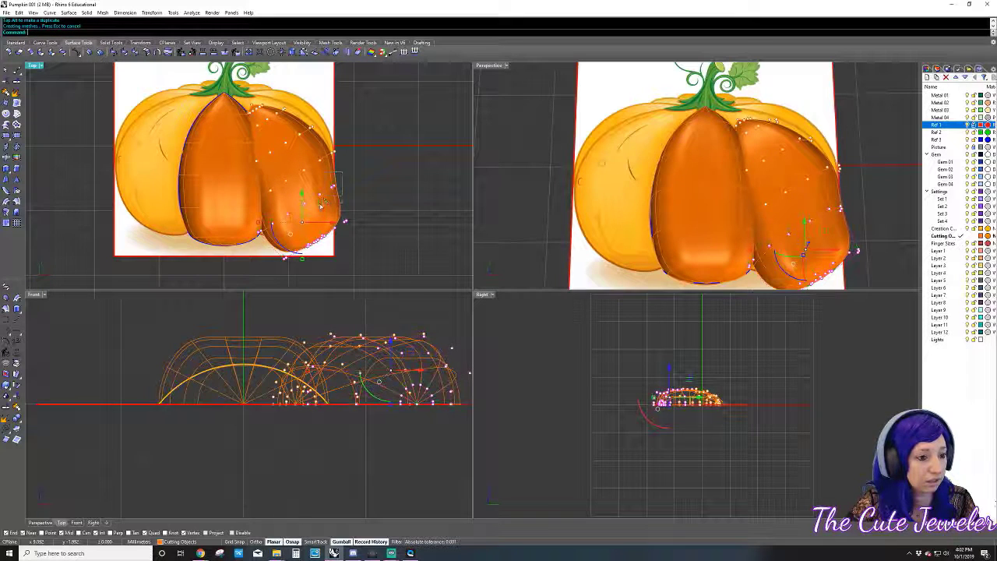
{"action": "left_click", "coordinate": [315, 205], "text": "ctrl"}
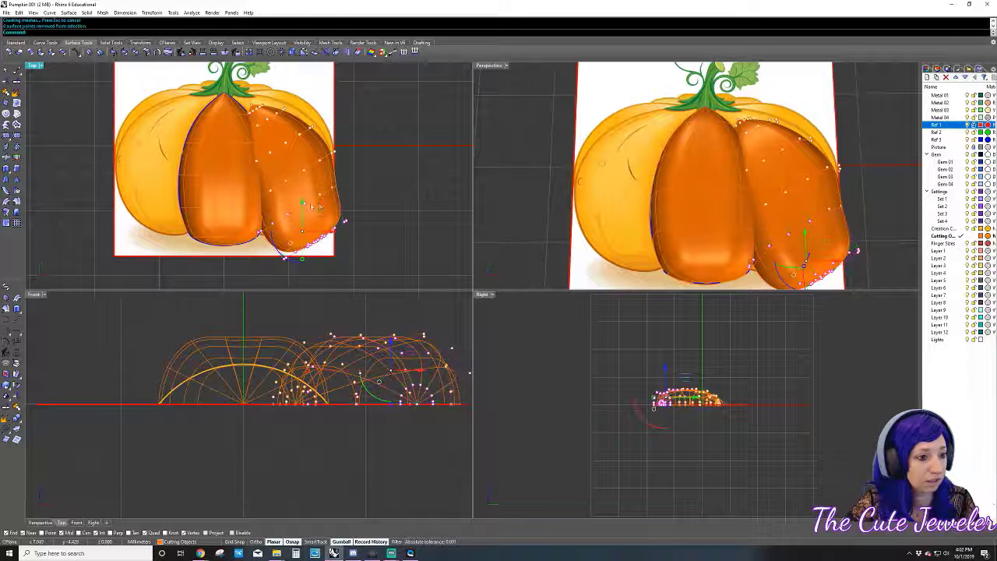
{"action": "left_click", "coordinate": [276, 227], "text": "ctrl"}
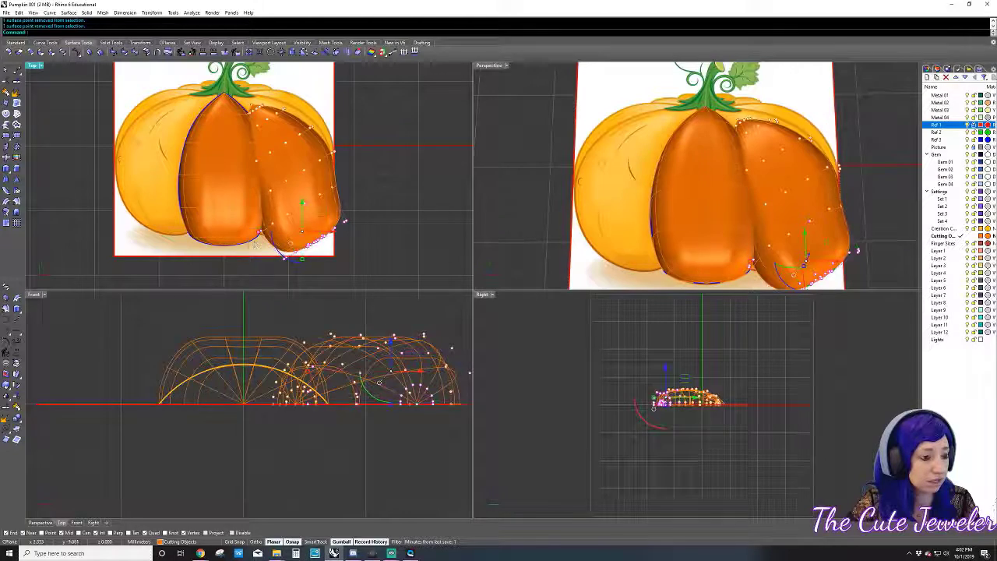
{"action": "left_click", "coordinate": [335, 230], "text": "ctrl"}
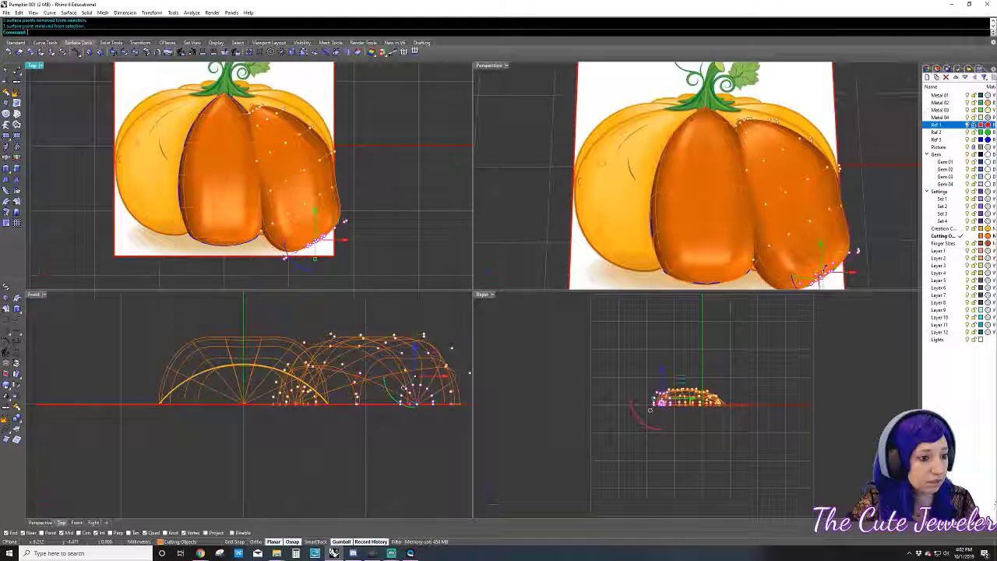
{"action": "left_click_drag", "start_coordinate": [339, 243], "coordinate": [307, 238]}
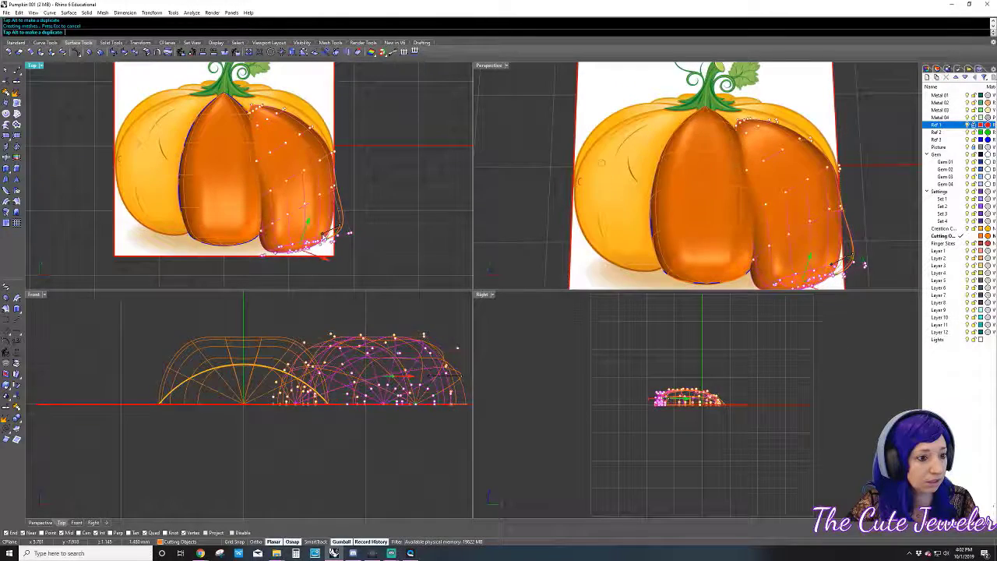
{"action": "left_click", "coordinate": [301, 165]}
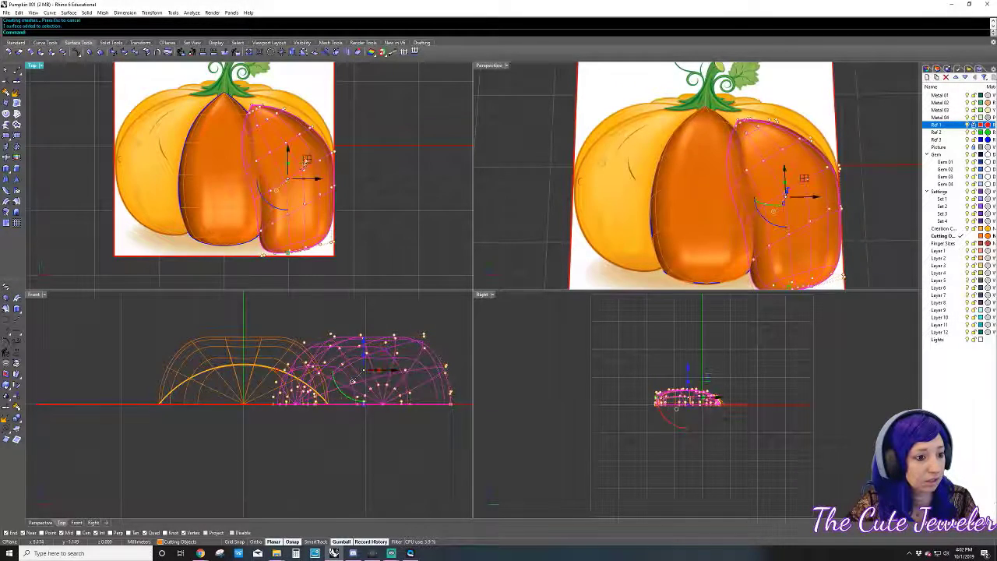
{"action": "left_click_drag", "start_coordinate": [302, 165], "coordinate": [299, 148]}
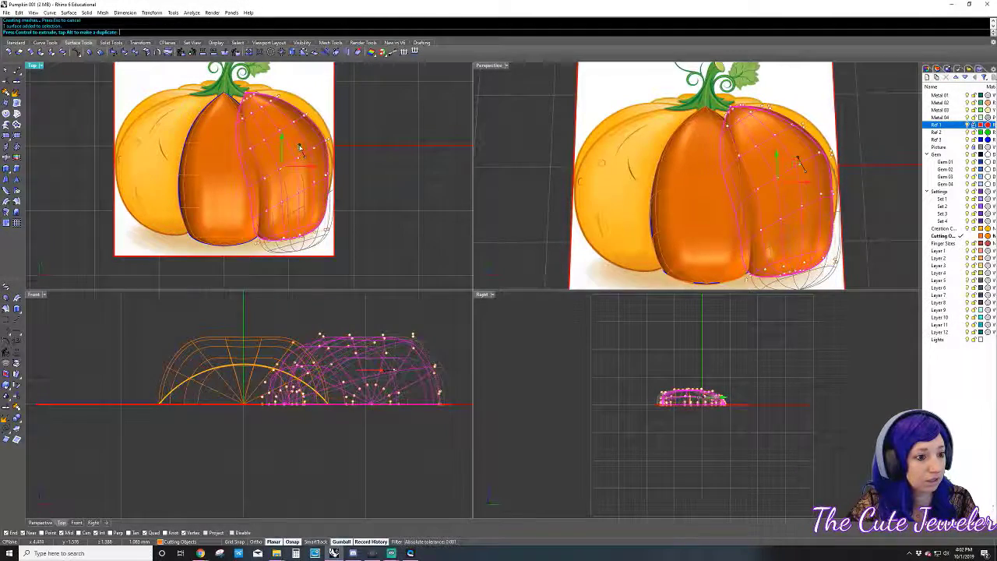
{"action": "key", "text": "Escape"}
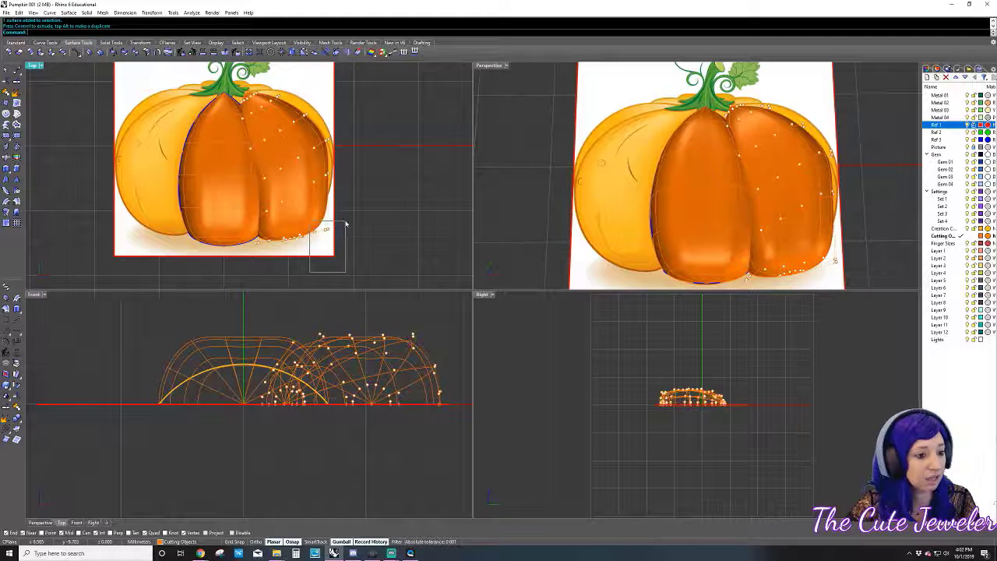
- Select the right lobe's outer edge points and nudge them slightly outward to the right
{"action": "left_click_drag", "start_coordinate": [345, 224], "coordinate": [347, 216]}
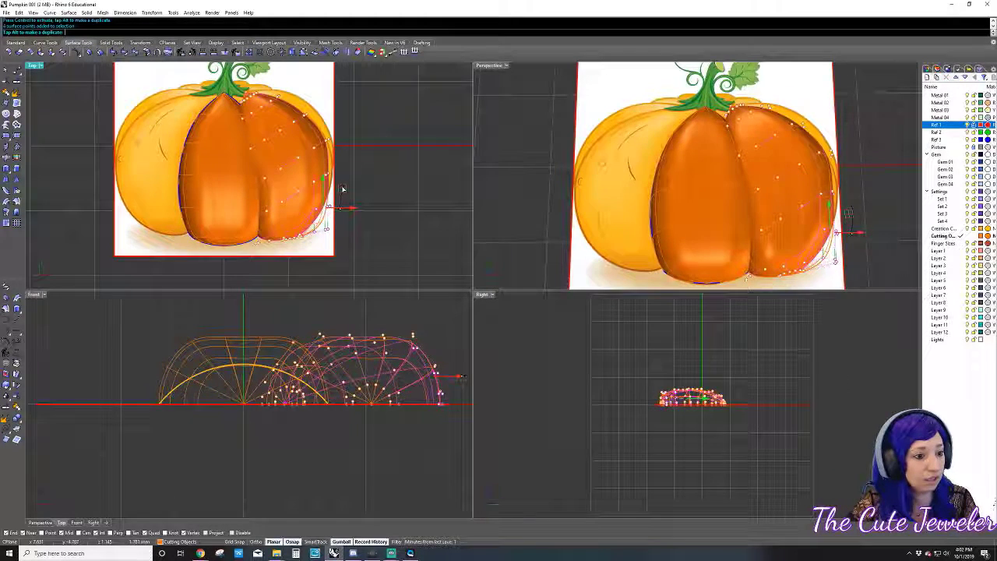
{"action": "key", "text": "Escape"}
{"action": "mouse_move", "coordinate": [358, 174]}
{"action": "left_mouse_down"}
{"action": "mouse_move", "coordinate": [337, 161]}
{"action": "mouse_move", "coordinate": [327, 179]}
{"action": "mouse_move", "coordinate": [370, 167]}
{"action": "left_mouse_up"}
{"action": "left_click_drag", "start_coordinate": [390, 122], "coordinate": [334, 167]}
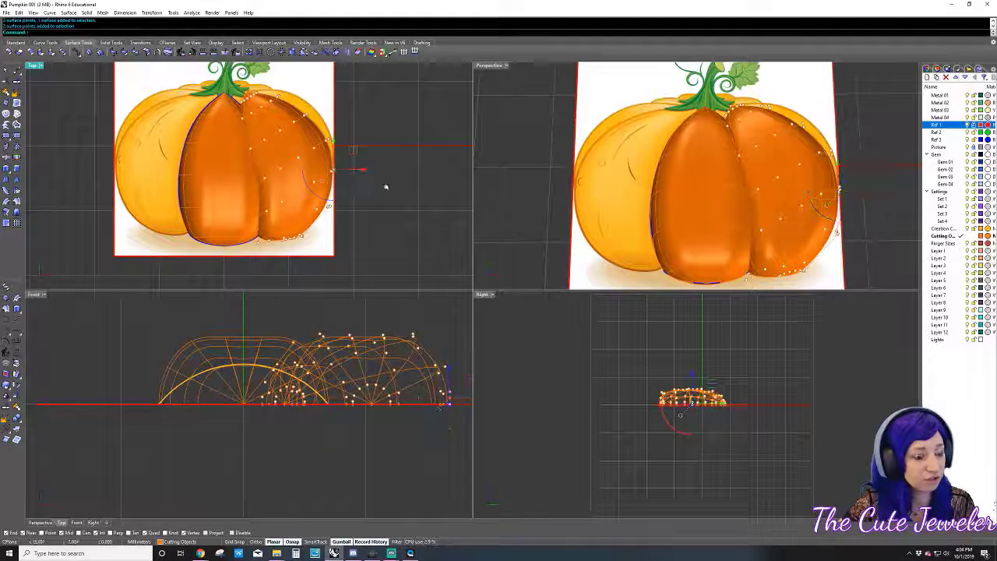
{"action": "left_click", "coordinate": [326, 152], "text": "shift"}
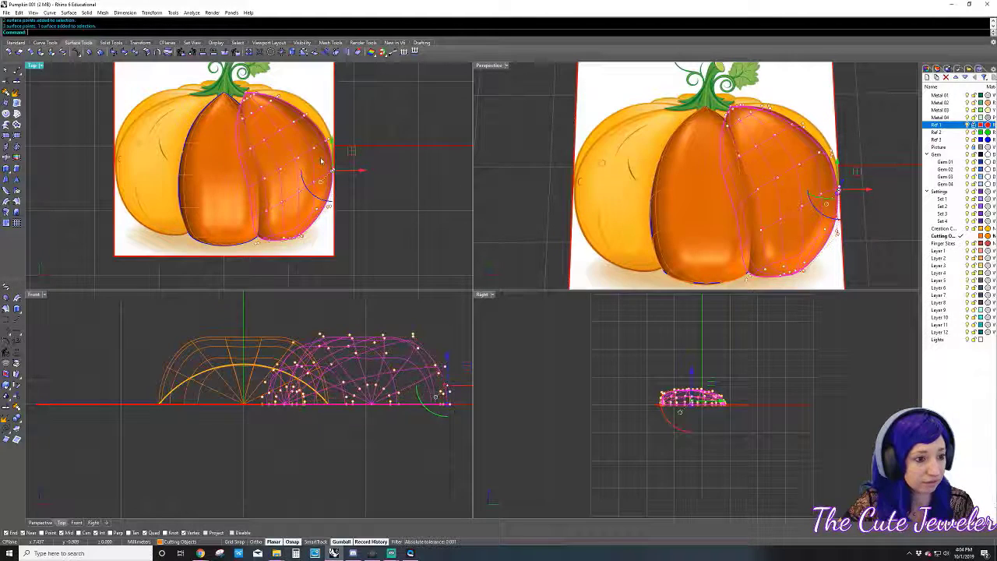
{"action": "left_click", "coordinate": [323, 159], "text": "ctrl"}
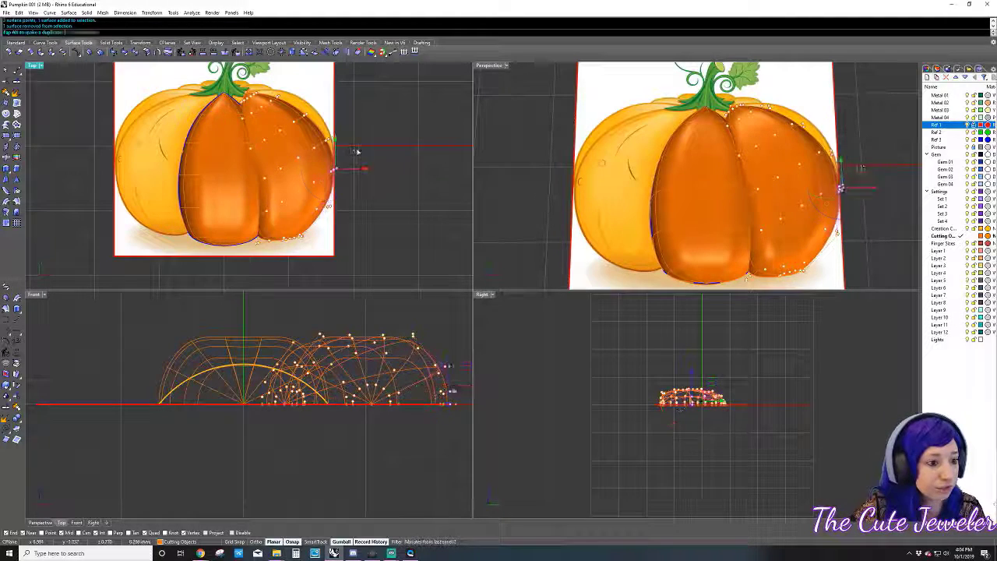
{"action": "left_click_drag", "start_coordinate": [353, 153], "coordinate": [357, 155]}
{"action": "key", "text": "Escape"}
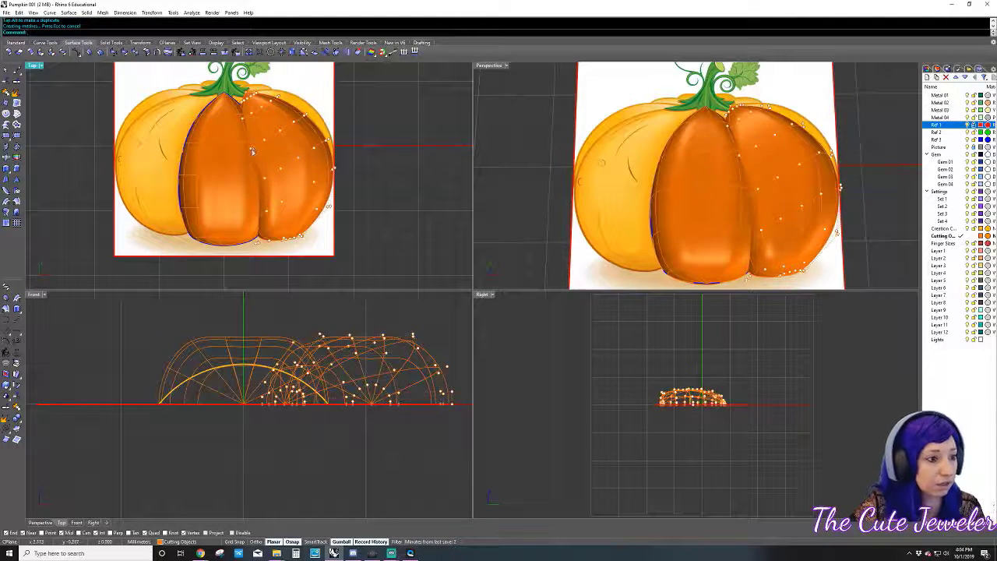
{"action": "left_click", "coordinate": [269, 148]}
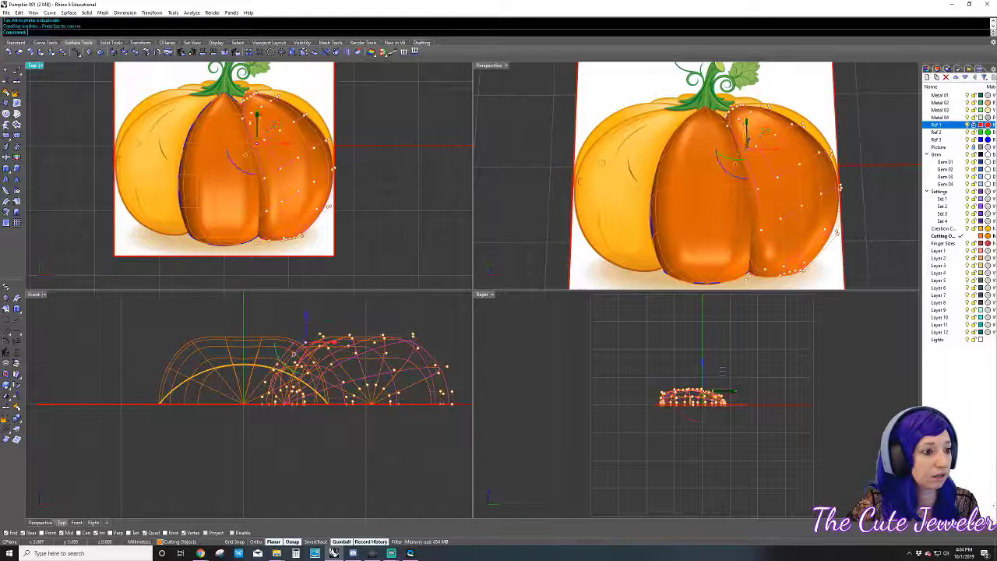
- Drag the right lobe's top control points left in the Top view onto the stem apex
{"action": "scroll", "coordinate": [323, 117], "scroll_direction": "up", "scroll_amount": 5}
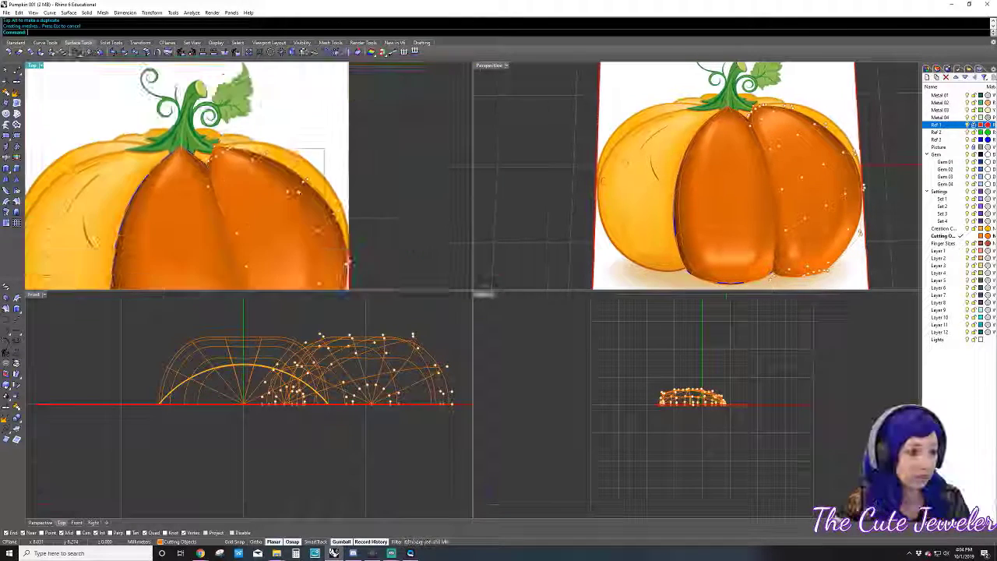
{"action": "left_click_drag", "start_coordinate": [324, 148], "coordinate": [296, 190]}
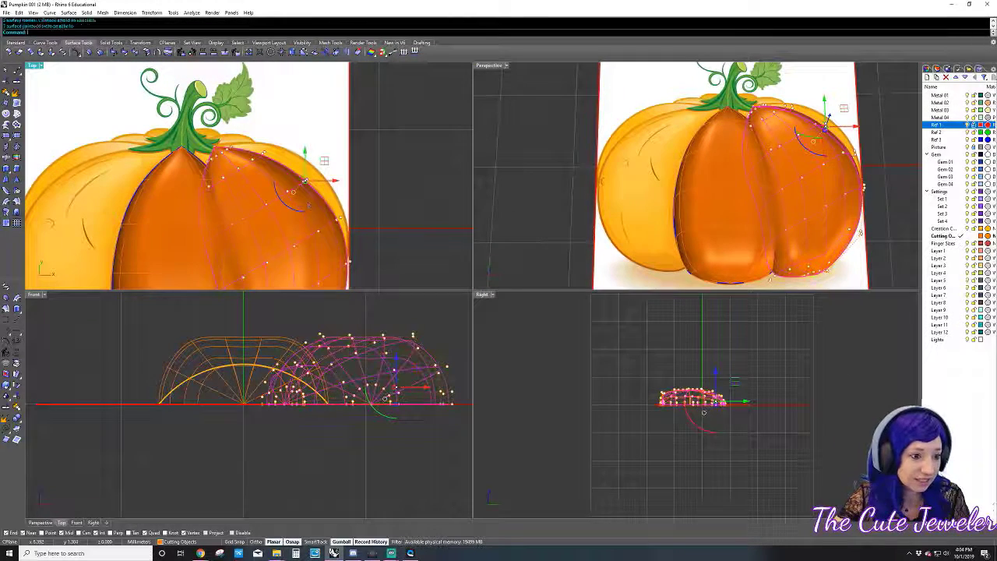
{"action": "left_click", "coordinate": [325, 158], "text": "ctrl"}
{"action": "scroll", "coordinate": [295, 151], "scroll_direction": "up", "scroll_amount": 2}
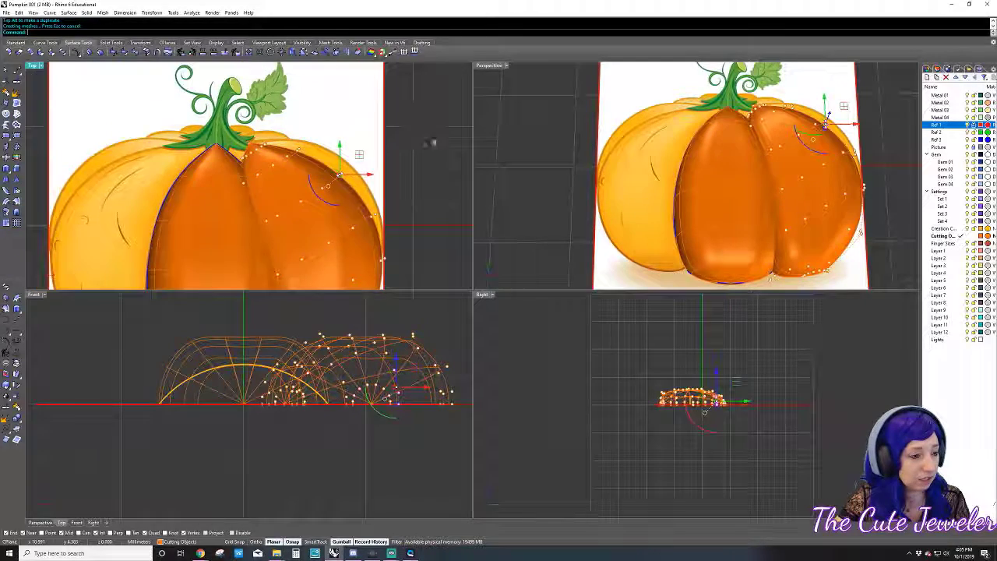
{"action": "scroll", "coordinate": [273, 148], "scroll_direction": "up", "scroll_amount": 2}
{"action": "scroll", "coordinate": [262, 146], "scroll_direction": "up", "scroll_amount": 2}
{"action": "scroll", "coordinate": [262, 146], "scroll_direction": "up", "scroll_amount": 2}
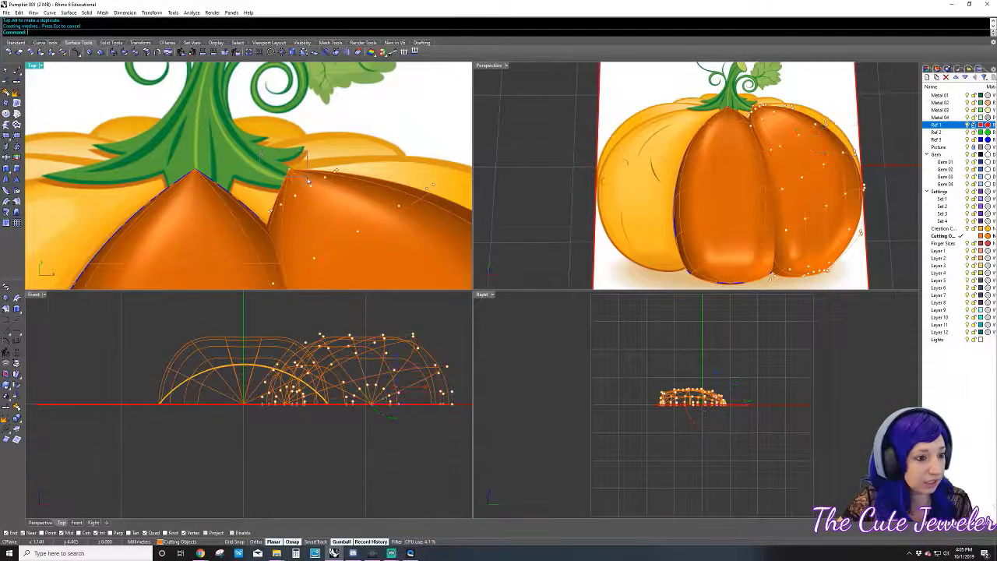
{"action": "mouse_move", "coordinate": [311, 146]}
{"action": "left_mouse_down"}
{"action": "mouse_move", "coordinate": [250, 143]}
{"action": "mouse_move", "coordinate": [219, 154]}
{"action": "left_mouse_up"}
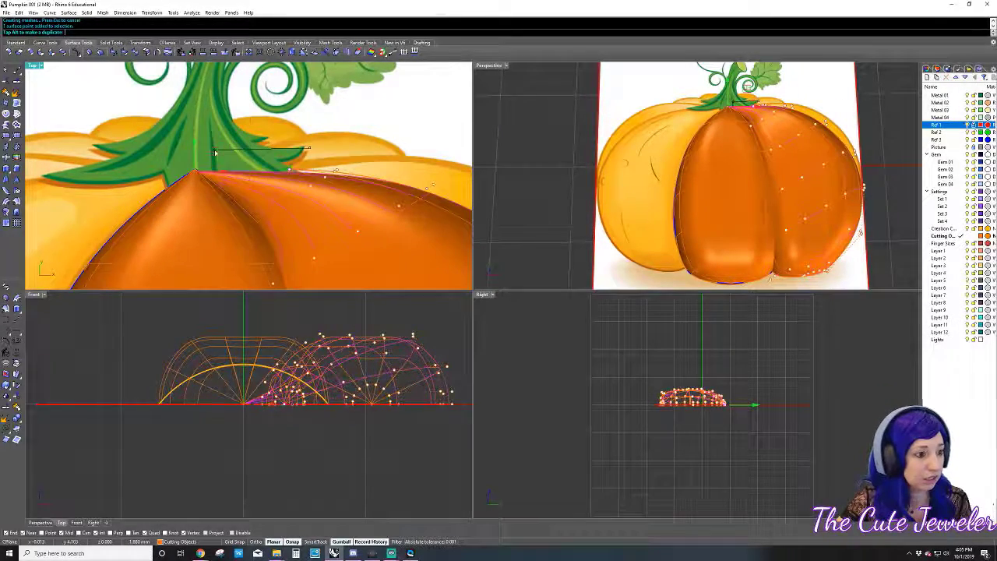
{"action": "right_click_drag", "start_coordinate": [311, 117], "coordinate": [342, 109]}
{"action": "left_click_drag", "start_coordinate": [374, 110], "coordinate": [352, 141]}
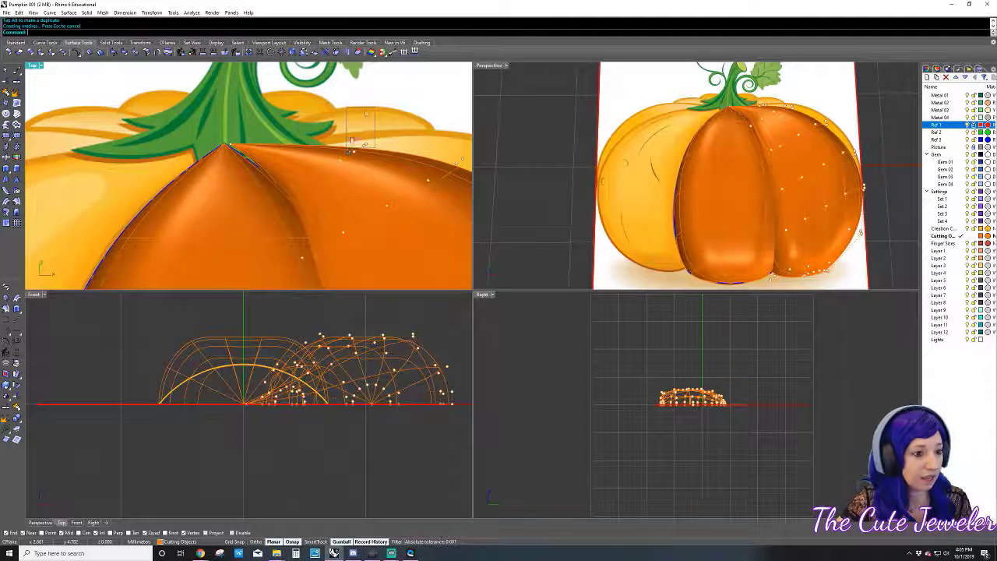
{"action": "left_click", "coordinate": [36, 65]}
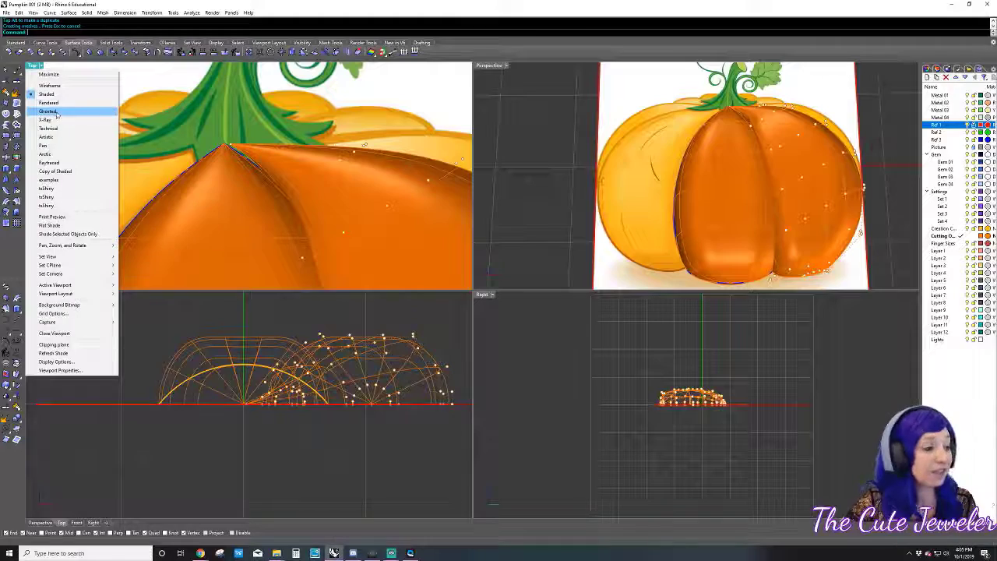
- Maximize the Top view in Ghosted display and select the surface points below the stem
{"action": "left_click", "coordinate": [56, 115]}
{"action": "double_click", "coordinate": [33, 65]}
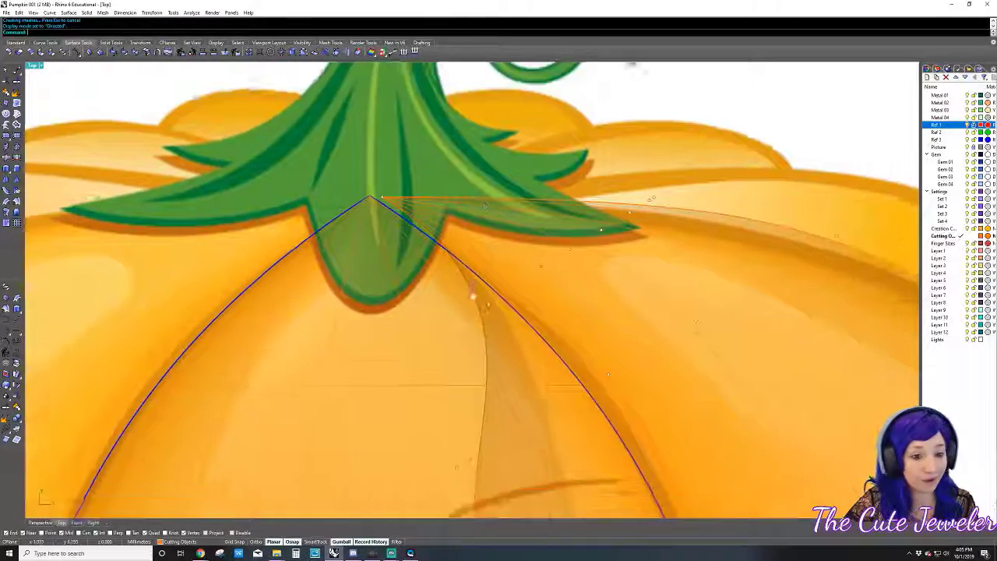
{"action": "right_click_drag", "start_coordinate": [473, 296], "coordinate": [431, 248]}
{"action": "left_click", "coordinate": [464, 227]}
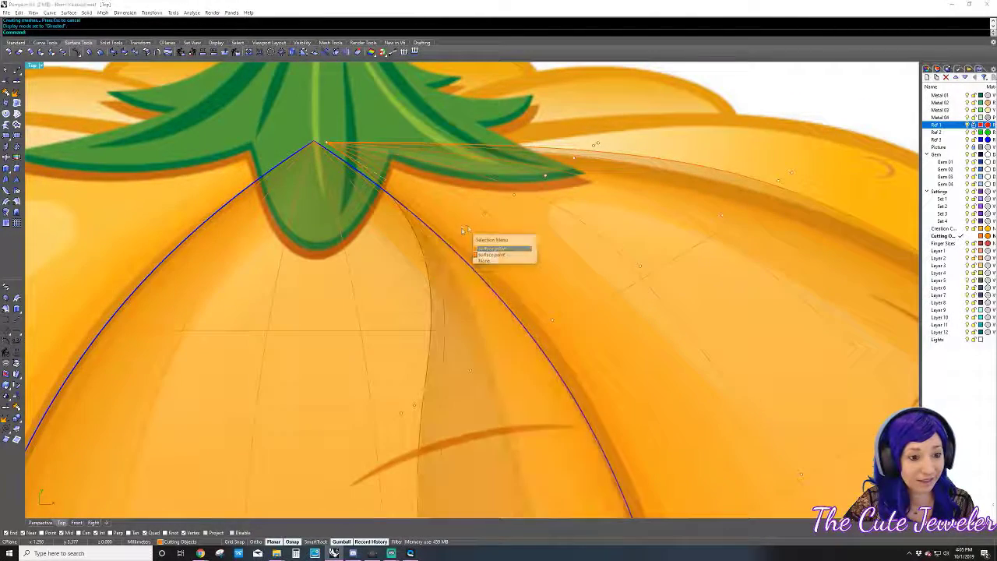
{"action": "left_click", "coordinate": [475, 236]}
{"action": "left_click", "coordinate": [463, 228]}
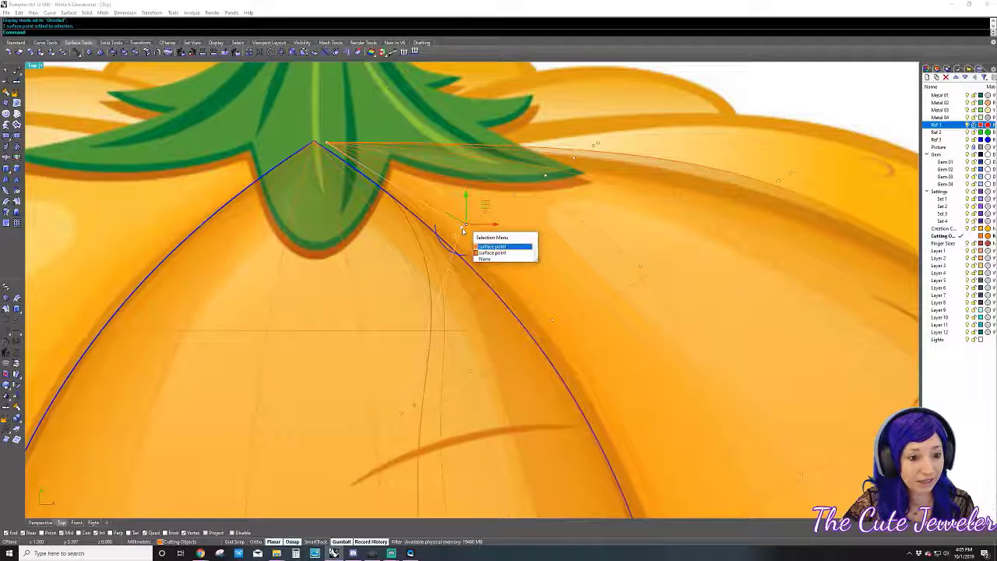
{"action": "key", "text": "Return"}
- Move the selected points below the stem up onto the stem apex
{"action": "scroll", "coordinate": [463, 227], "scroll_direction": "up", "scroll_amount": 3}
{"action": "scroll", "coordinate": [464, 225], "scroll_direction": "up", "scroll_amount": 3}
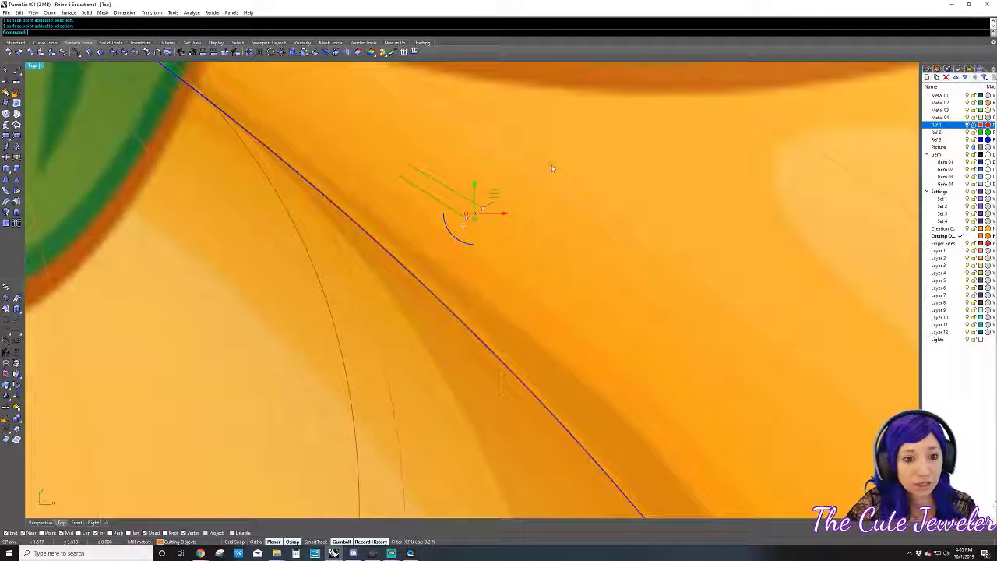
{"action": "scroll", "coordinate": [551, 165], "scroll_direction": "down", "scroll_amount": 3}
{"action": "scroll", "coordinate": [553, 160], "scroll_direction": "down", "scroll_amount": 2}
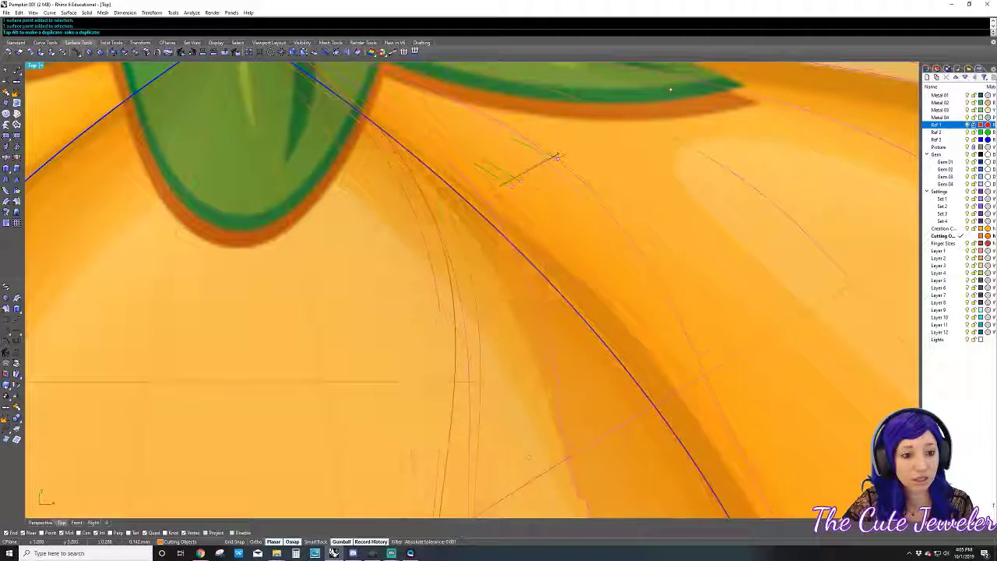
{"action": "scroll", "coordinate": [445, 211], "scroll_direction": "down", "scroll_amount": 2}
{"action": "mouse_move", "coordinate": [460, 206]}
{"action": "left_mouse_down"}
{"action": "mouse_move", "coordinate": [405, 224]}
{"action": "mouse_move", "coordinate": [397, 242]}
{"action": "left_mouse_up"}
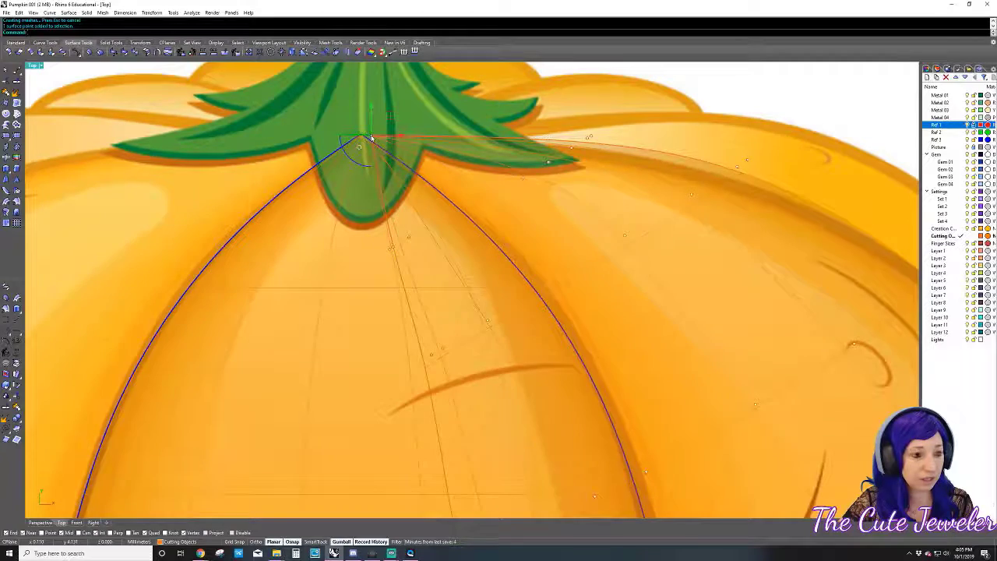
{"action": "left_click_drag", "start_coordinate": [371, 137], "coordinate": [378, 147]}
{"action": "scroll", "coordinate": [379, 148], "scroll_direction": "down", "scroll_amount": 3}
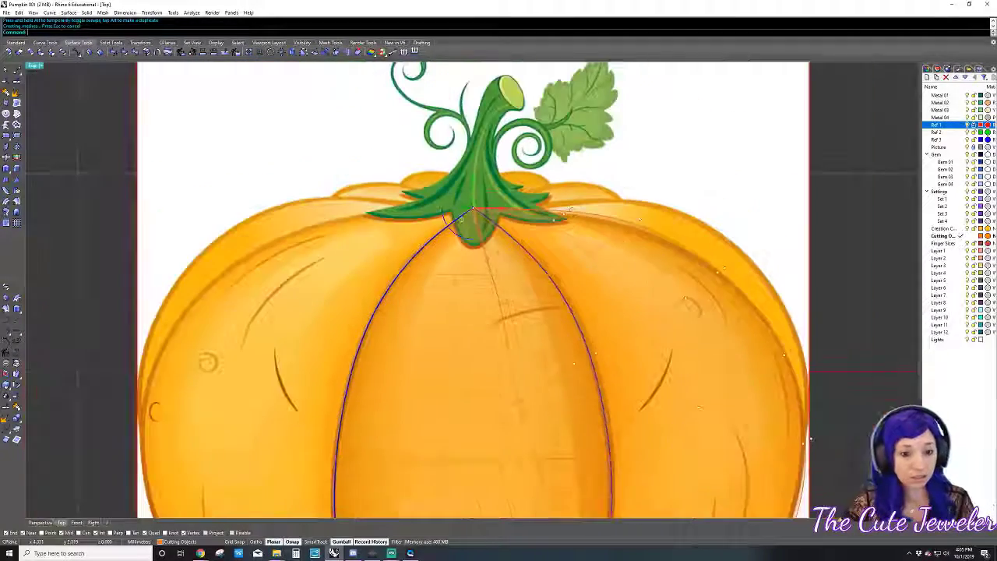
{"action": "right_click_drag", "start_coordinate": [553, 463], "coordinate": [398, 264]}
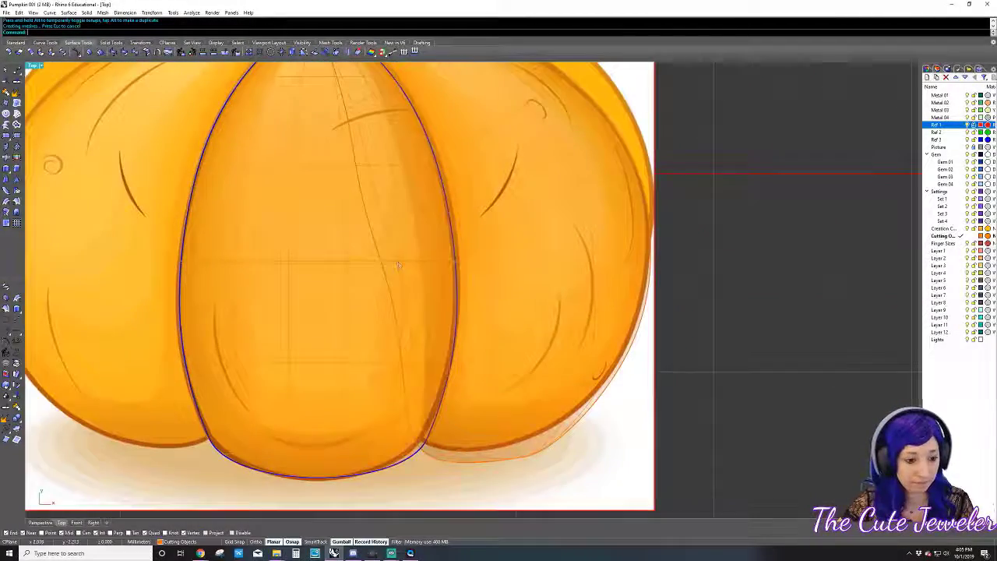
{"action": "scroll", "coordinate": [398, 264], "scroll_direction": "down", "scroll_amount": 2}
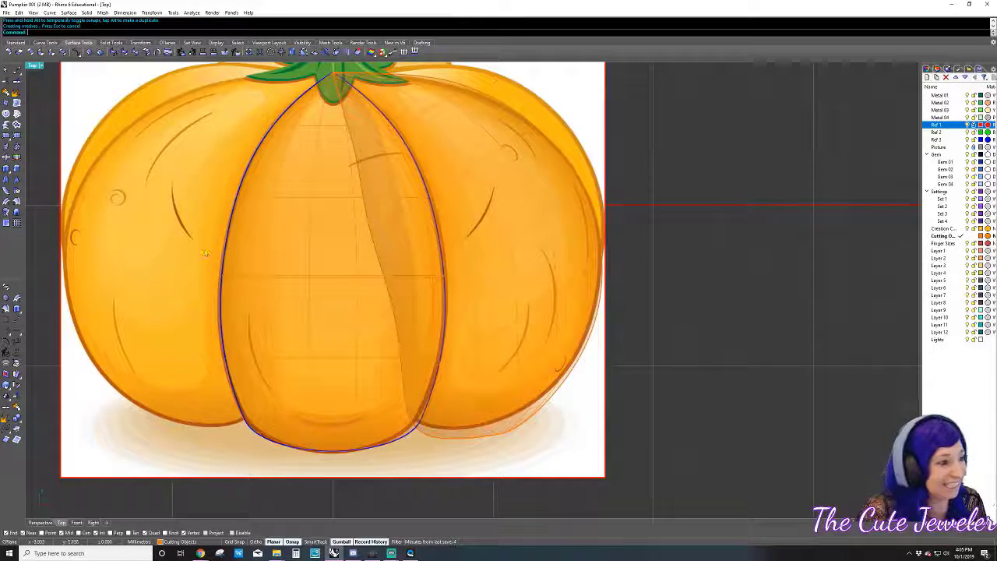
- Incrementally save the model as Pumpkin 002 and return the Top view to Shaded display
{"action": "left_click", "coordinate": [6, 13]}
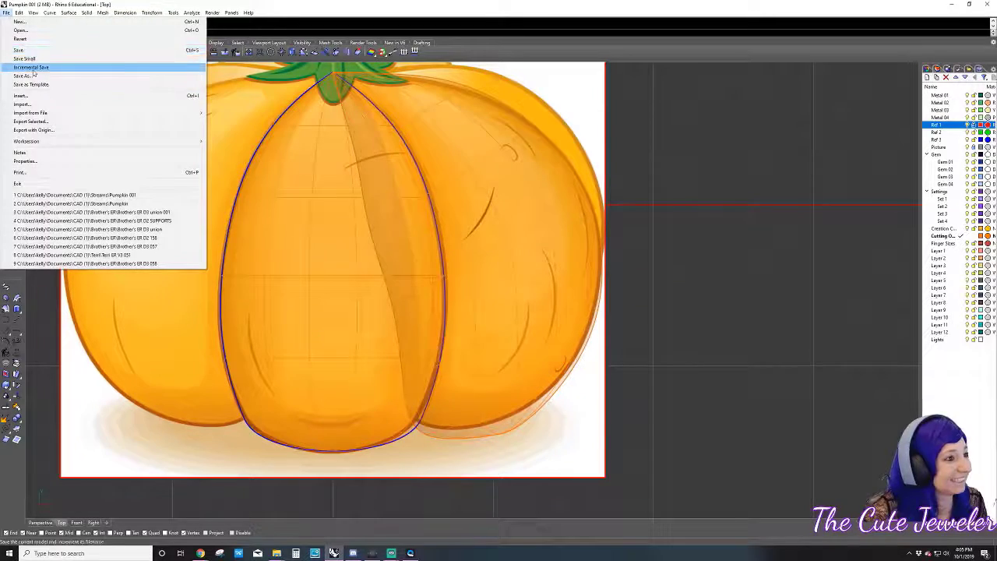
{"action": "left_click", "coordinate": [33, 69]}
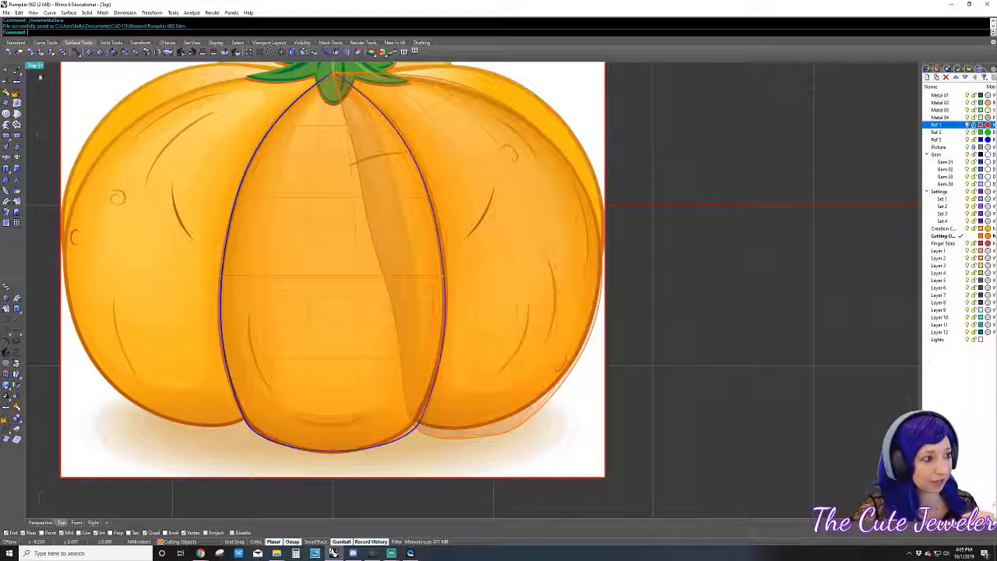
{"action": "left_click", "coordinate": [35, 66]}
{"action": "left_click", "coordinate": [62, 90]}
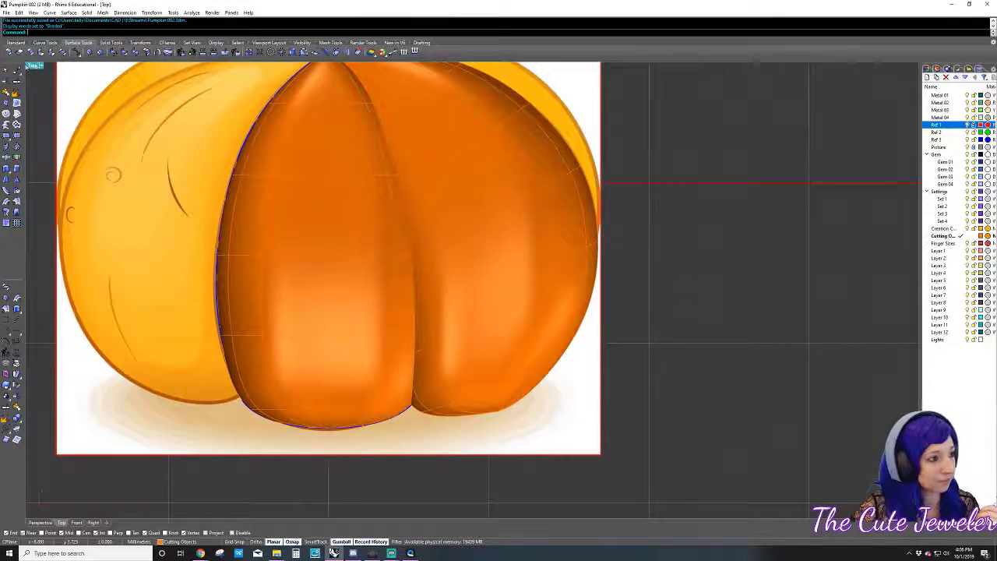
- Restore the four-view layout and slightly lower two control points on the right lobe's top
{"action": "double_click", "coordinate": [32, 66]}
{"action": "mouse_move", "coordinate": [661, 179]}
{"action": "right_mouse_down"}
{"action": "mouse_move", "coordinate": [788, 147]}
{"action": "mouse_move", "coordinate": [780, 164]}
{"action": "mouse_move", "coordinate": [760, 132]}
{"action": "right_mouse_up"}
{"action": "left_click", "coordinate": [780, 169]}
{"action": "key", "text": "F10"}
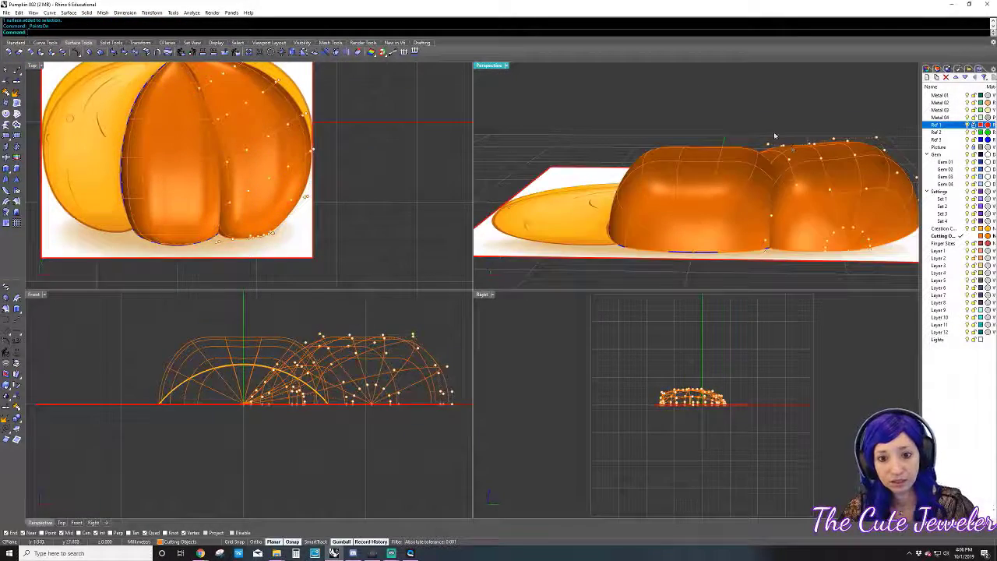
{"action": "left_click_drag", "start_coordinate": [774, 144], "coordinate": [764, 185]}
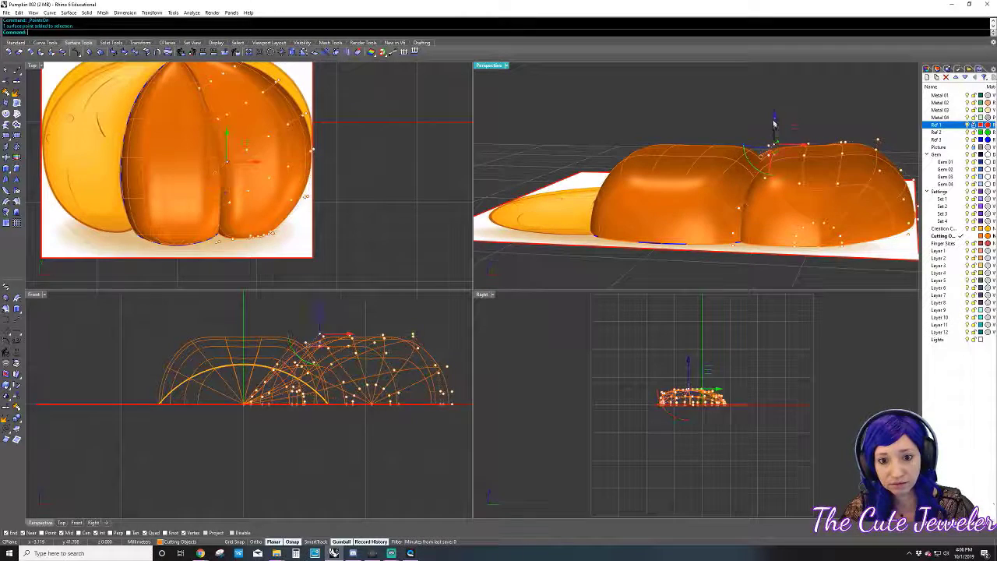
{"action": "right_click_drag", "start_coordinate": [762, 178], "coordinate": [699, 173]}
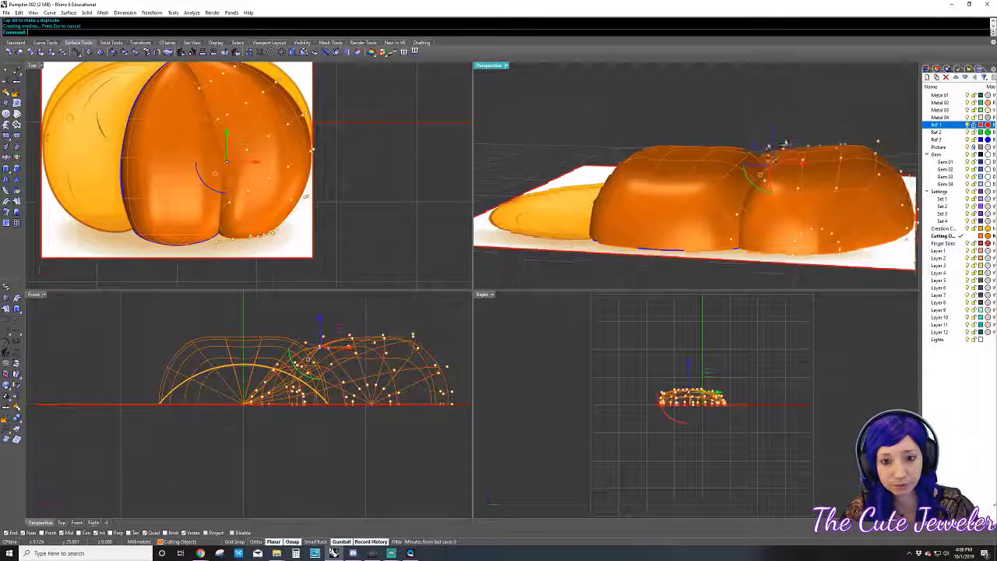
{"action": "key", "text": "ctrl+z"}
{"action": "left_click", "coordinate": [690, 169]}
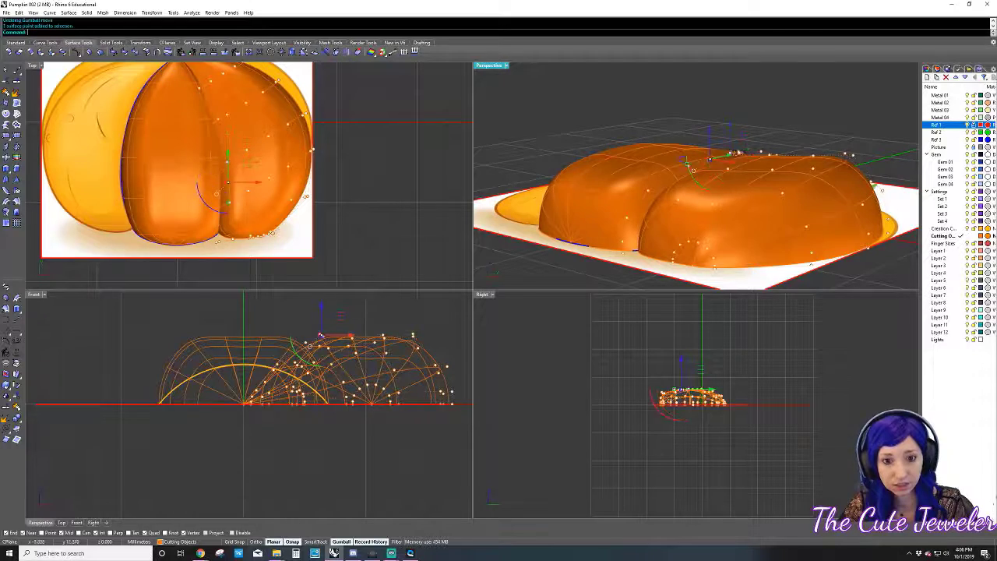
{"action": "left_click", "coordinate": [762, 154], "text": "shift"}
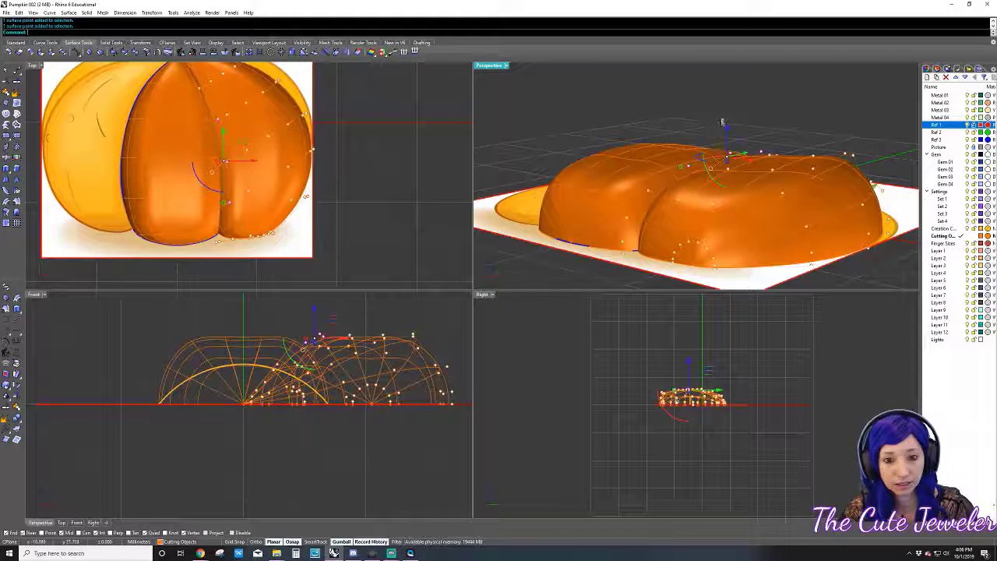
{"action": "left_click_drag", "start_coordinate": [729, 130], "coordinate": [729, 141]}
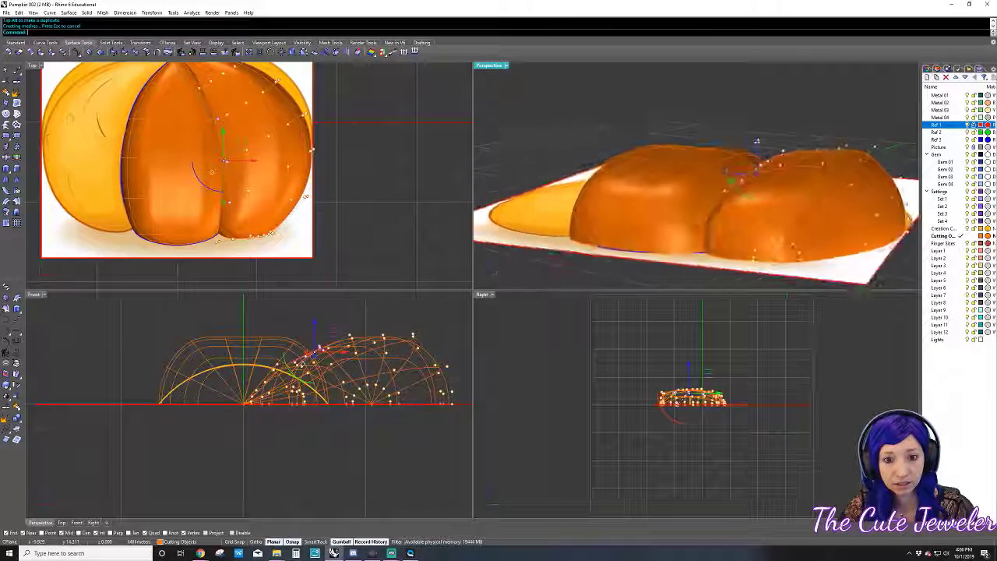
{"action": "right_click_drag", "start_coordinate": [729, 140], "coordinate": [676, 403]}
- Rotate the control points at the arcs' left end in the Front view to tilt the lobe
{"action": "left_click", "coordinate": [749, 138]}
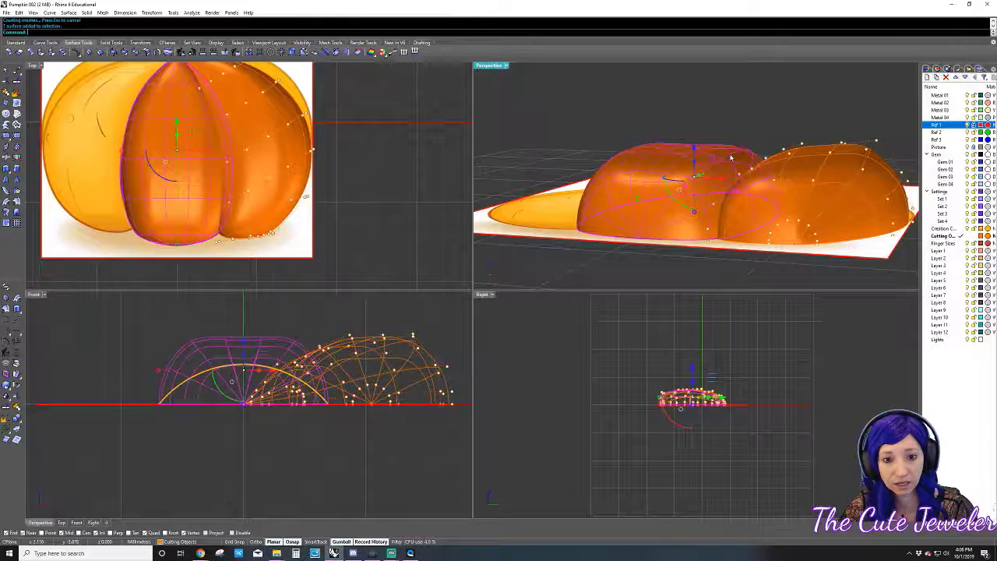
{"action": "key", "text": "F10"}
{"action": "mouse_move", "coordinate": [749, 137]}
{"action": "right_mouse_down"}
{"action": "mouse_move", "coordinate": [779, 125]}
{"action": "mouse_move", "coordinate": [747, 156]}
{"action": "right_mouse_up"}
{"action": "left_click", "coordinate": [766, 146]}
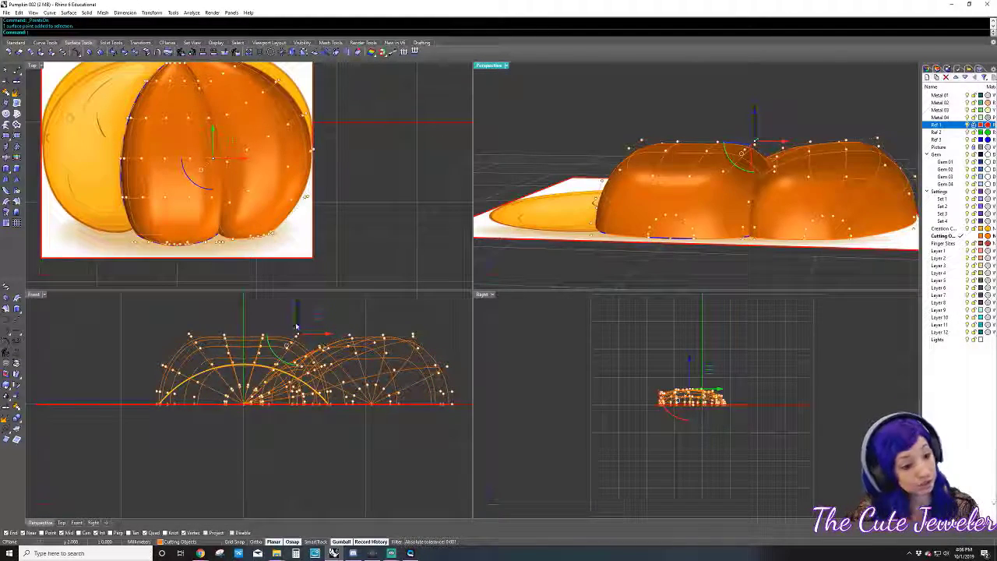
{"action": "left_click", "coordinate": [276, 312]}
{"action": "mouse_move", "coordinate": [275, 311]}
{"action": "left_mouse_down"}
{"action": "mouse_move", "coordinate": [303, 347]}
{"action": "mouse_move", "coordinate": [294, 326]}
{"action": "left_mouse_up"}
{"action": "scroll", "coordinate": [302, 339], "scroll_direction": "up", "scroll_amount": 4}
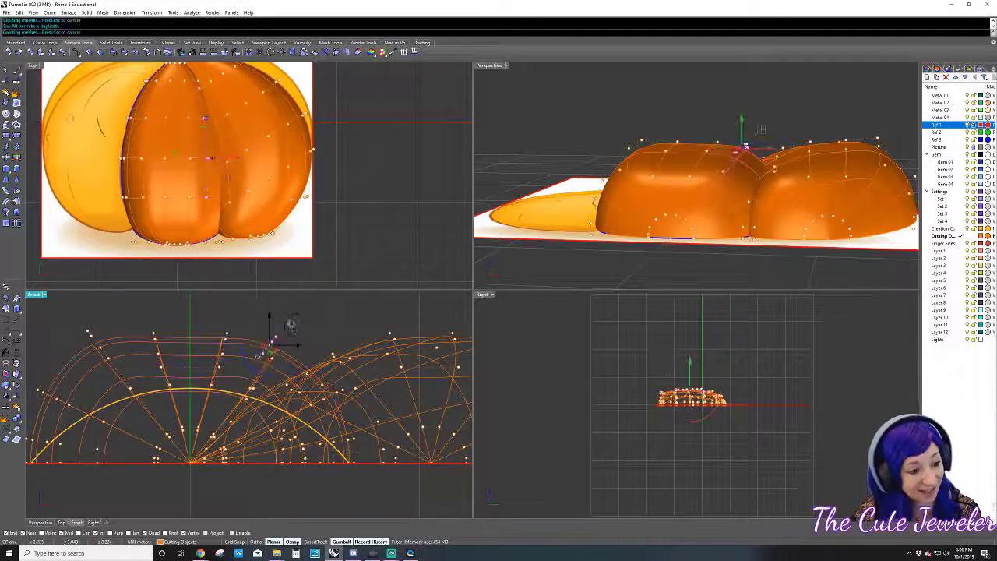
{"action": "left_click_drag", "start_coordinate": [212, 306], "coordinate": [236, 369]}
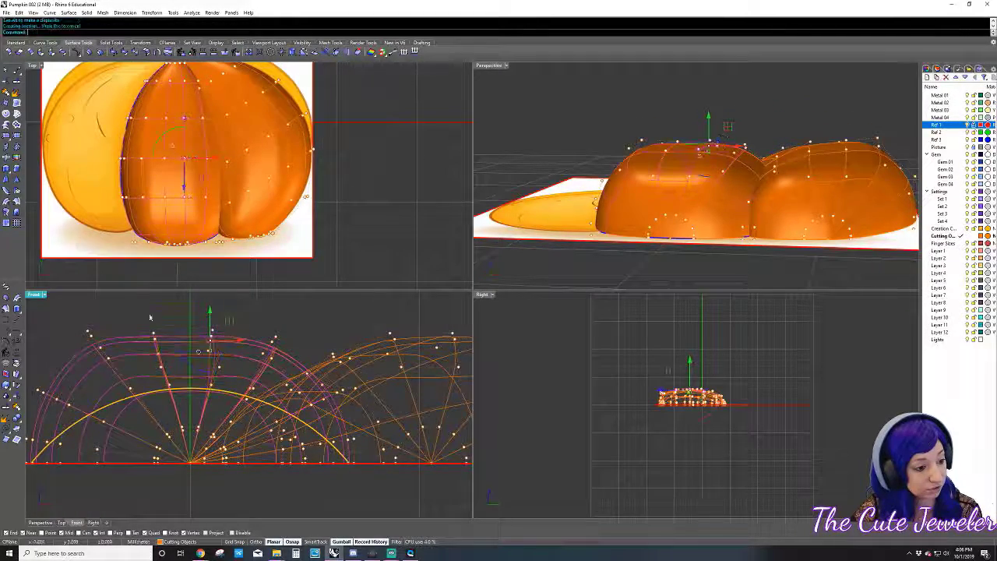
{"action": "left_click_drag", "start_coordinate": [71, 300], "coordinate": [115, 372]}
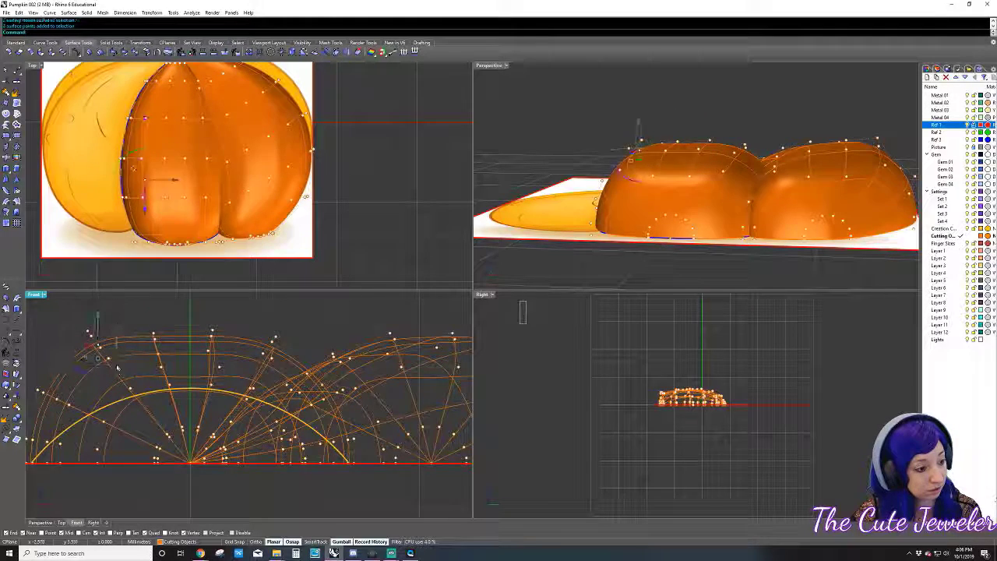
{"action": "left_click_drag", "start_coordinate": [126, 336], "coordinate": [313, 321]}
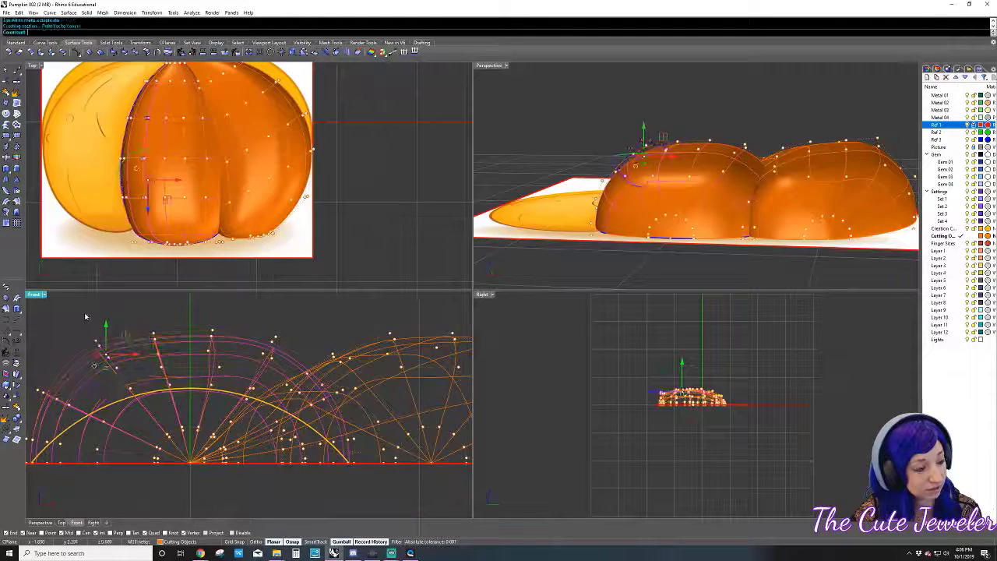
- Nudge a control point on the right lobe's lower end in the Perspective view
{"action": "left_click_drag", "start_coordinate": [259, 306], "coordinate": [287, 352]}
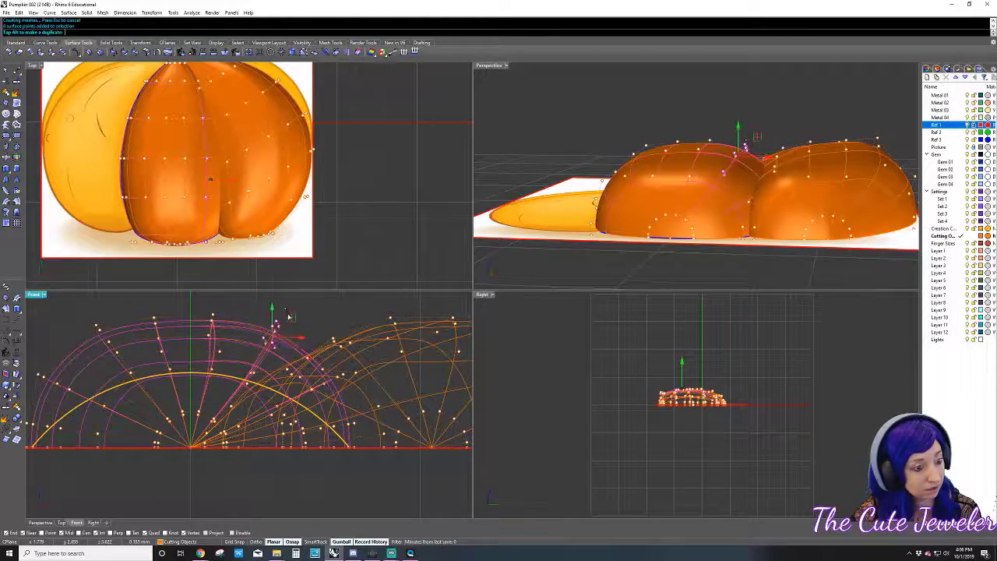
{"action": "left_click", "coordinate": [620, 246]}
{"action": "mouse_move", "coordinate": [621, 246]}
{"action": "right_mouse_down"}
{"action": "mouse_move", "coordinate": [896, 247]}
{"action": "mouse_move", "coordinate": [812, 165]}
{"action": "right_mouse_up"}
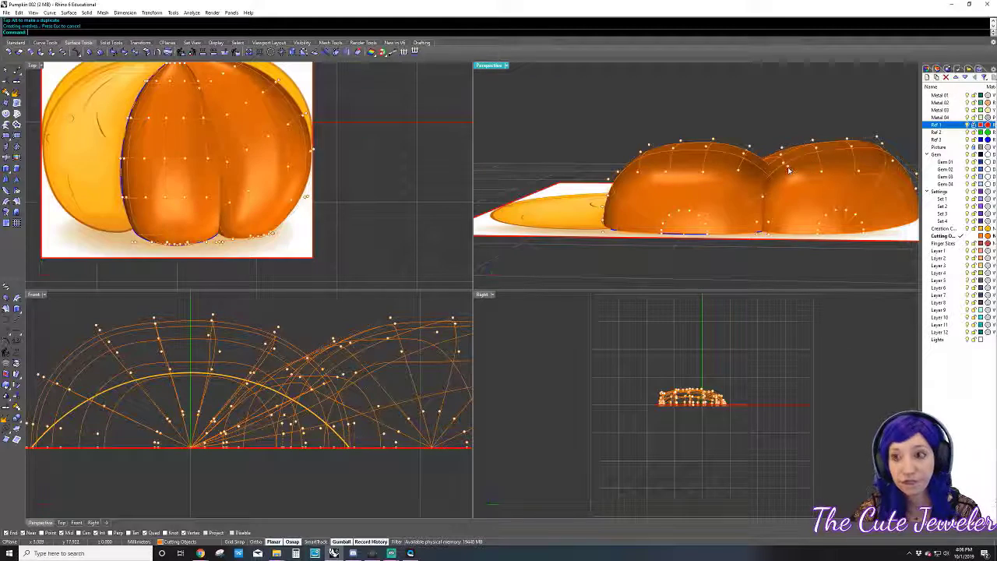
{"action": "left_click", "coordinate": [787, 170]}
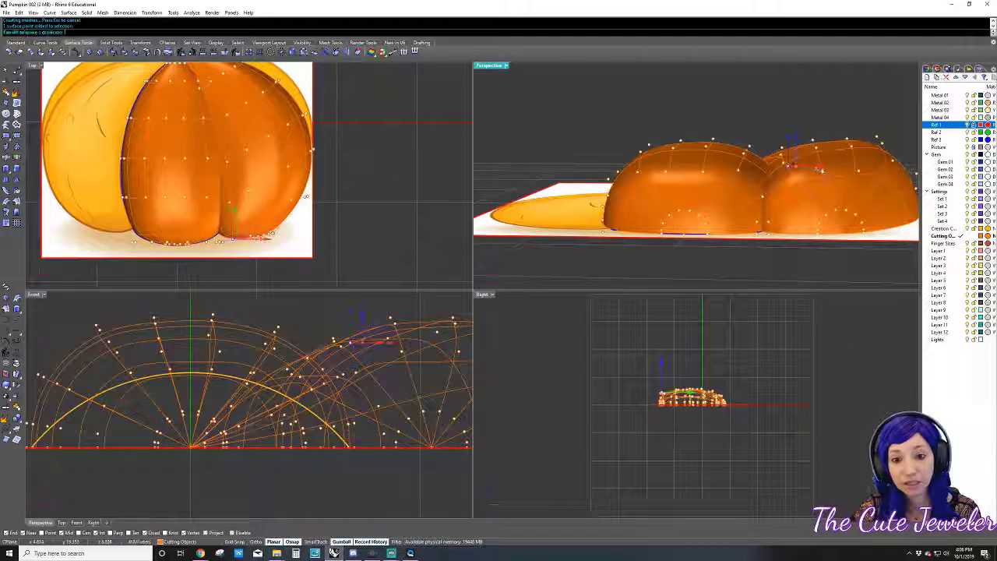
{"action": "left_click_drag", "start_coordinate": [812, 167], "coordinate": [796, 145]}
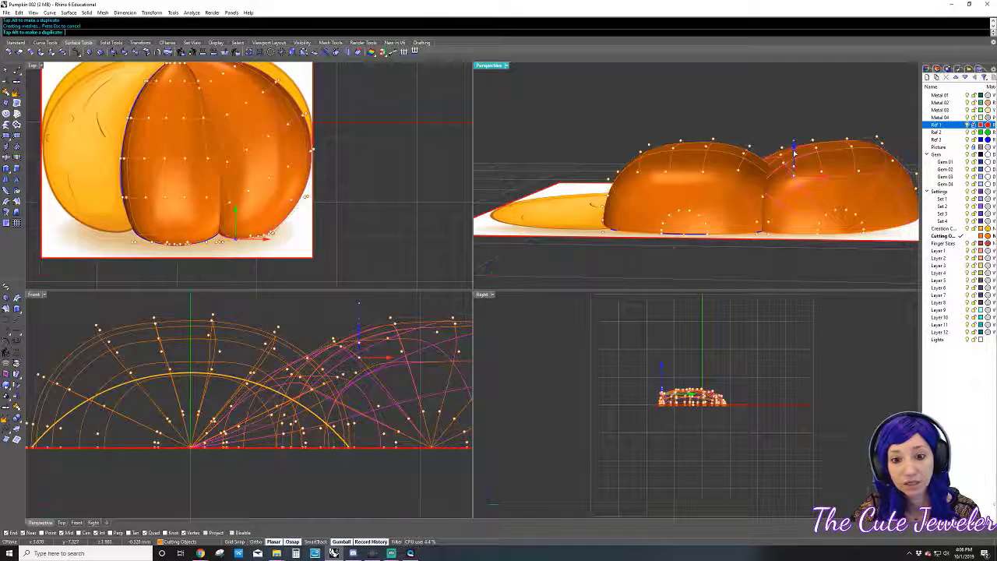
{"action": "right_click_drag", "start_coordinate": [796, 145], "coordinate": [826, 203]}
- Zoom the Top view onto the pumpkin's base and select control points near the lobe's bottom edge
{"action": "scroll", "coordinate": [343, 211], "scroll_direction": "up", "scroll_amount": 2}
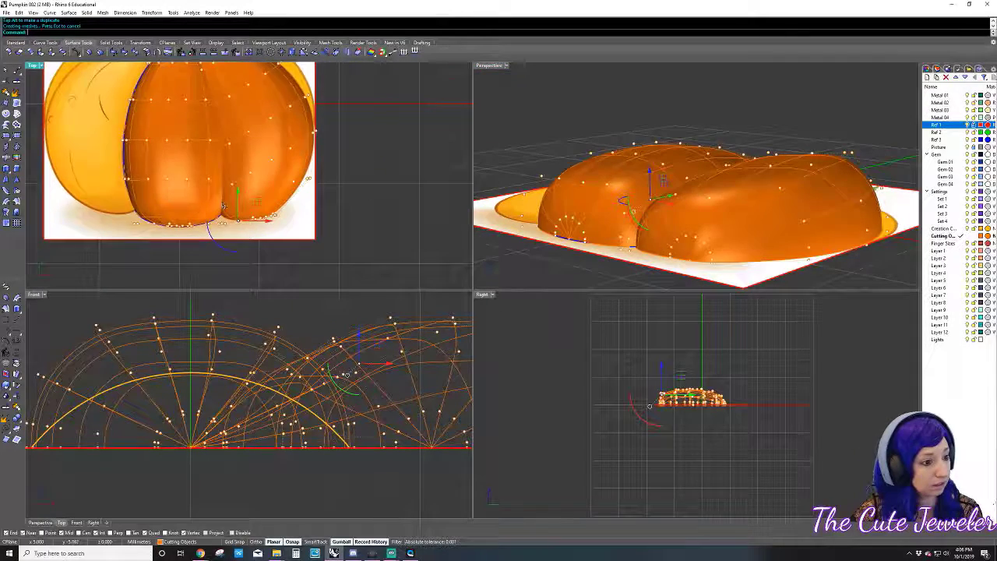
{"action": "scroll", "coordinate": [327, 218], "scroll_direction": "up", "scroll_amount": 2}
{"action": "scroll", "coordinate": [312, 226], "scroll_direction": "up", "scroll_amount": 2}
{"action": "scroll", "coordinate": [294, 232], "scroll_direction": "up", "scroll_amount": 1}
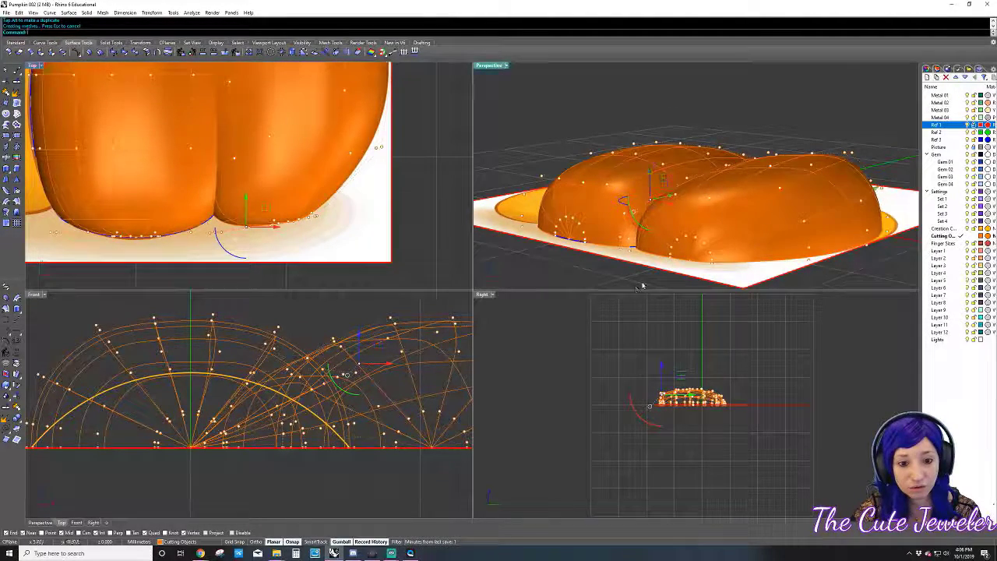
{"action": "left_click_drag", "start_coordinate": [642, 285], "coordinate": [717, 251]}
{"action": "scroll", "coordinate": [319, 181], "scroll_direction": "up", "scroll_amount": 2}
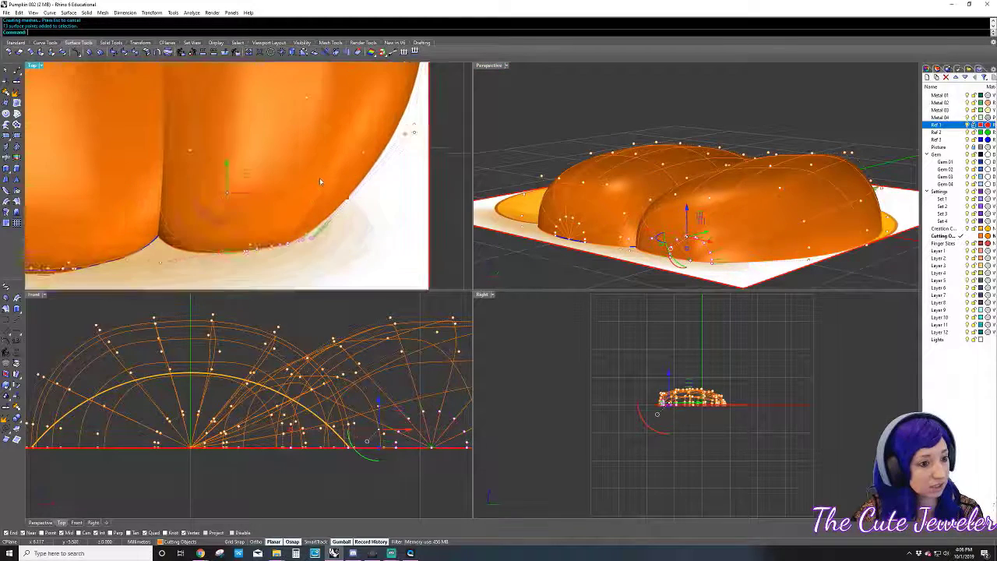
{"action": "left_click", "coordinate": [224, 155]}
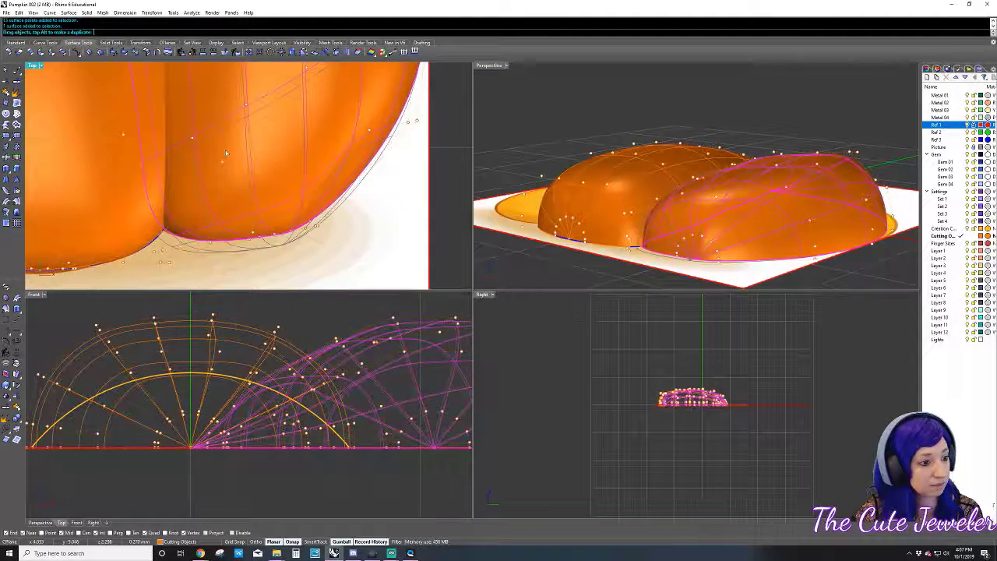
{"action": "left_click", "coordinate": [264, 171], "text": "ctrl"}
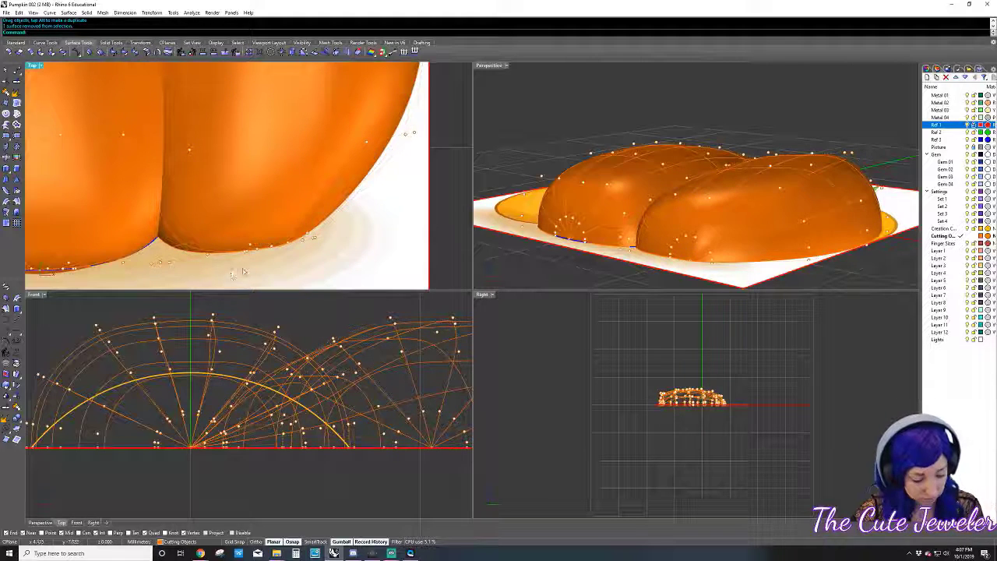
{"action": "left_click_drag", "start_coordinate": [243, 273], "coordinate": [360, 222]}
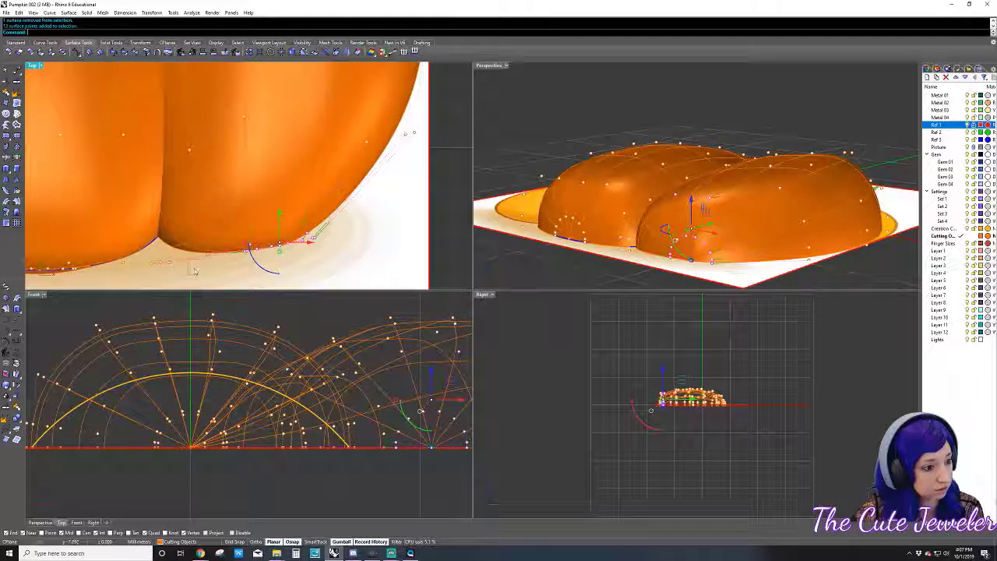
{"action": "left_click_drag", "start_coordinate": [195, 270], "coordinate": [311, 246]}
- Move the right lobe's bottom-edge control points up to match the reference outline
{"action": "key", "text": "F11"}
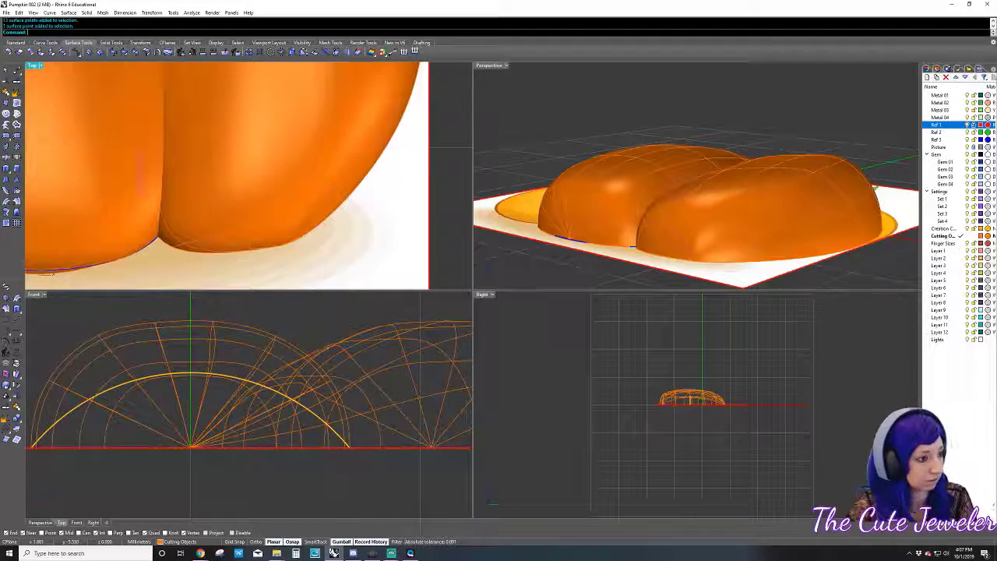
{"action": "left_click", "coordinate": [271, 196]}
{"action": "key", "text": "F10"}
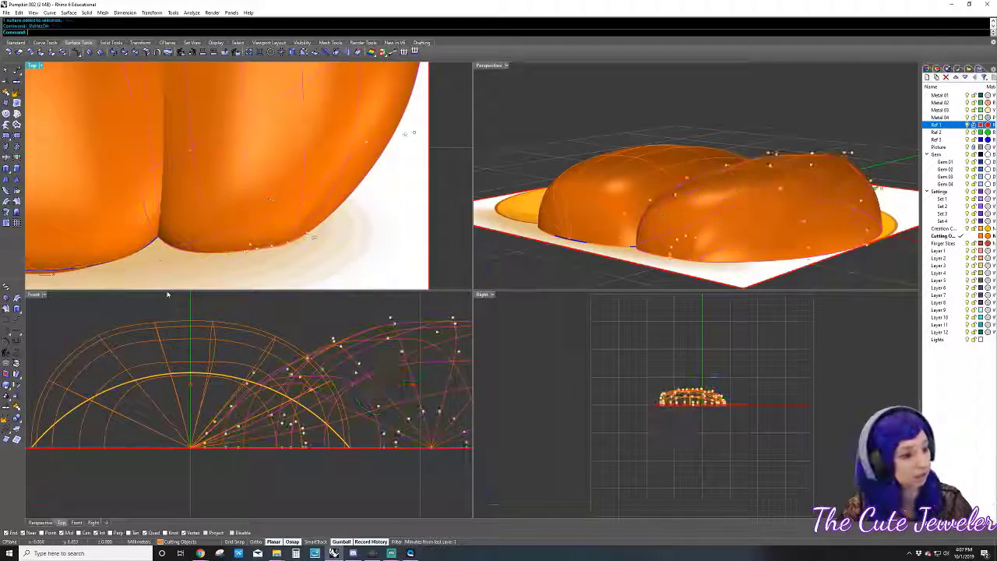
{"action": "left_click_drag", "start_coordinate": [145, 278], "coordinate": [255, 249]}
{"action": "left_click_drag", "start_coordinate": [211, 278], "coordinate": [367, 223]}
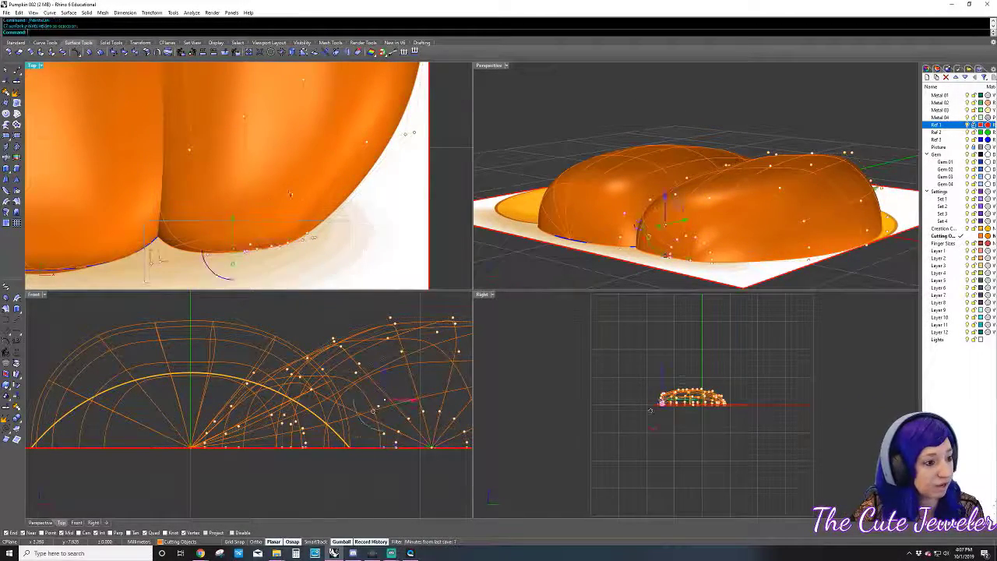
{"action": "left_click_drag", "start_coordinate": [285, 262], "coordinate": [352, 192]}
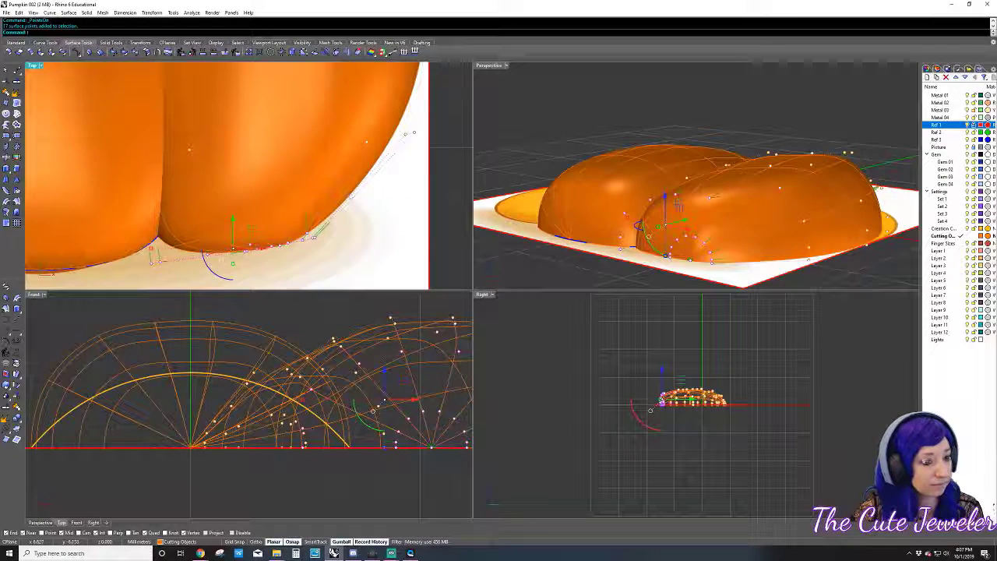
{"action": "left_click_drag", "start_coordinate": [232, 248], "coordinate": [228, 203]}
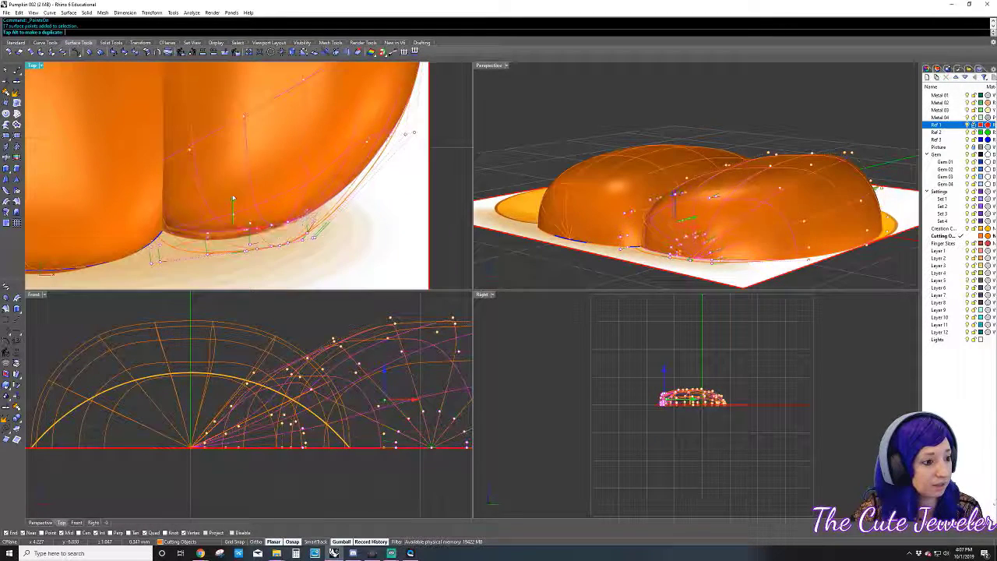
- Lower the right lobe's upper outer control points for a lower, rounder dome
{"action": "left_click", "coordinate": [354, 166]}
{"action": "left_click", "coordinate": [778, 188]}
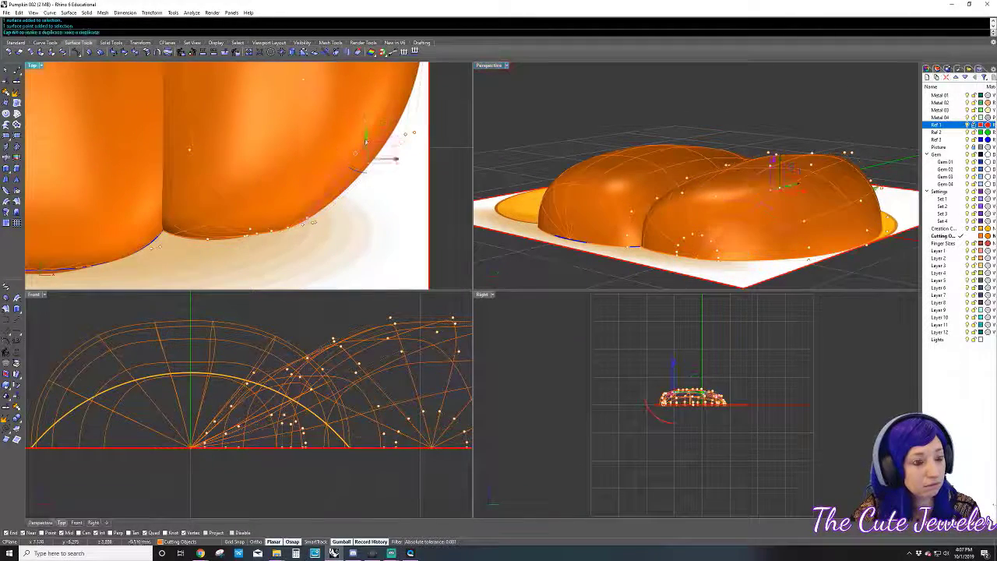
{"action": "left_click_drag", "start_coordinate": [366, 140], "coordinate": [366, 172]}
{"action": "right_click_drag", "start_coordinate": [738, 106], "coordinate": [837, 106]}
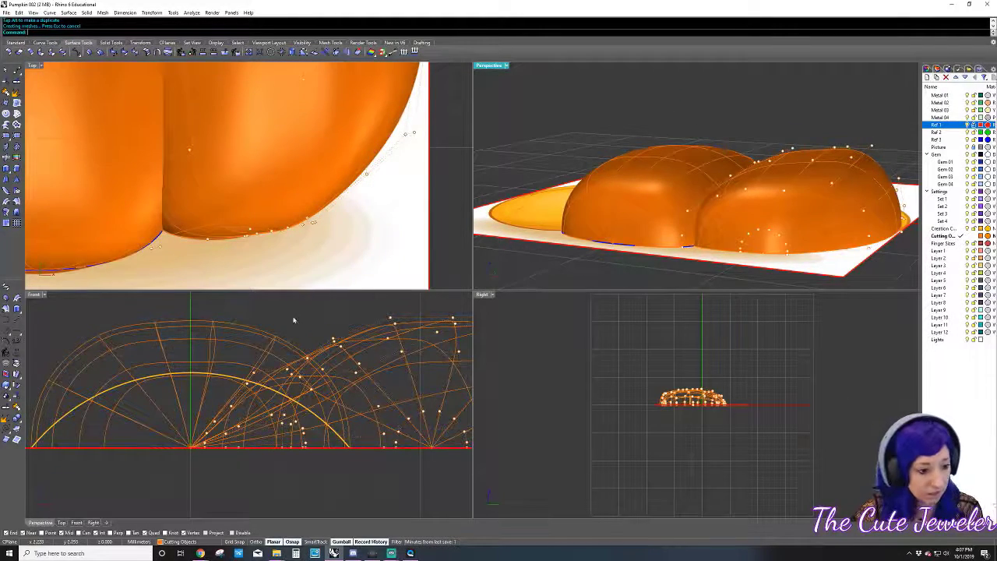
{"action": "scroll", "coordinate": [294, 320], "scroll_direction": "down", "scroll_amount": 3}
{"action": "left_click_drag", "start_coordinate": [288, 318], "coordinate": [335, 378]}
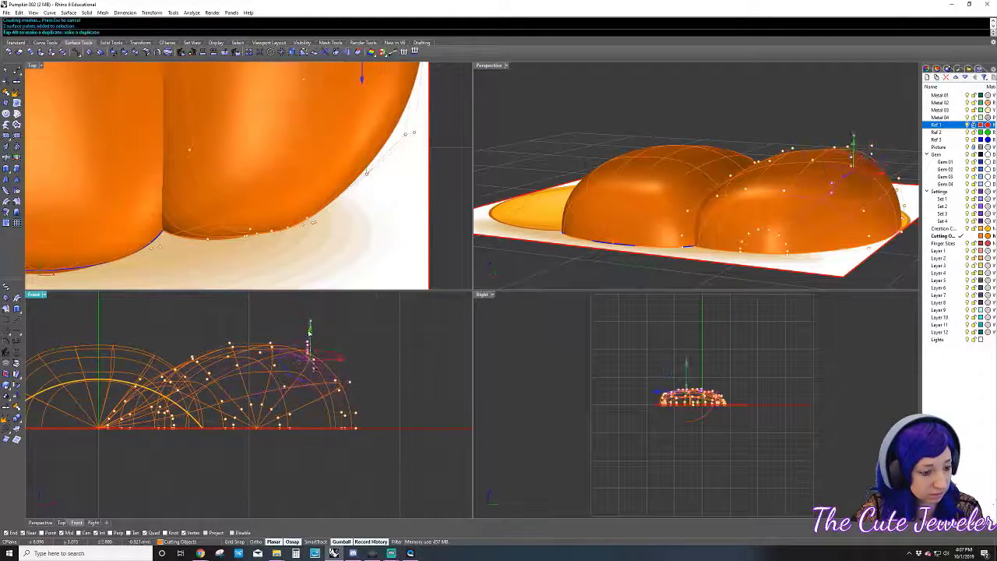
{"action": "left_click_drag", "start_coordinate": [310, 331], "coordinate": [335, 350]}
{"action": "left_click", "coordinate": [339, 352]}
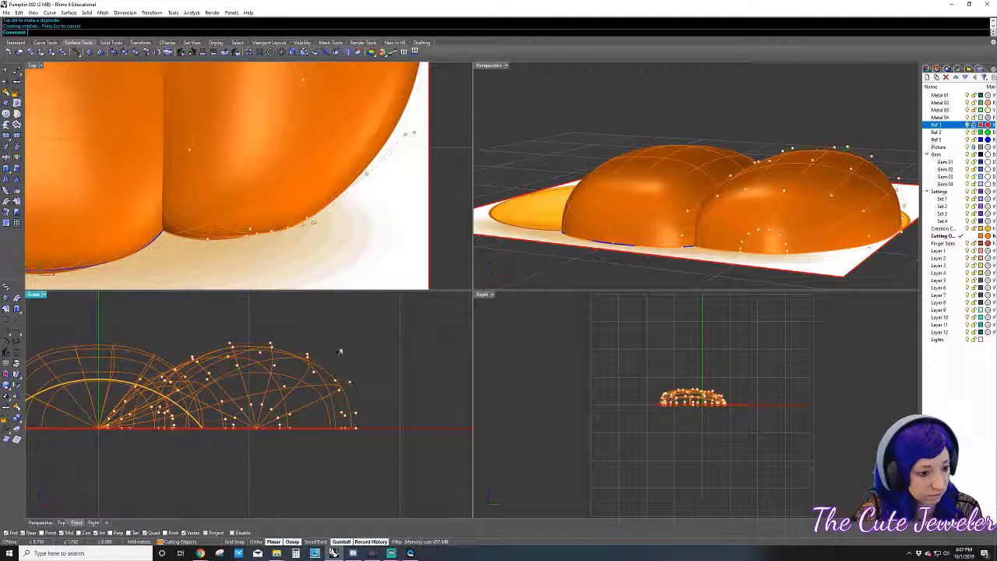
{"action": "left_click_drag", "start_coordinate": [354, 384], "coordinate": [312, 390]}
{"action": "left_click", "coordinate": [356, 438]}
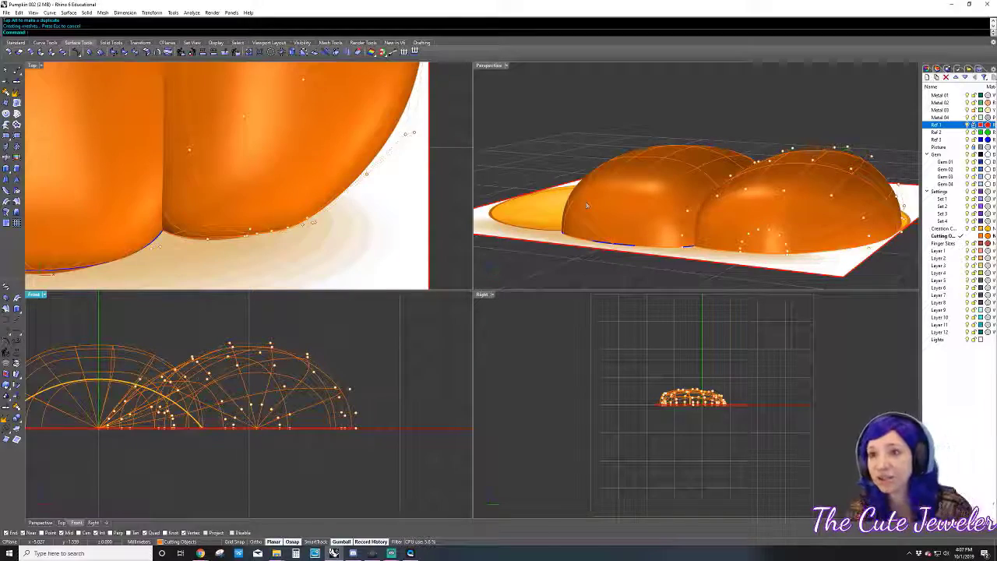
{"action": "scroll", "coordinate": [389, 159], "scroll_direction": "down", "scroll_amount": 2}
- Try moving a lobe control point from the pumpkin's other side, then undo it
{"action": "scroll", "coordinate": [390, 160], "scroll_direction": "down", "scroll_amount": 2}
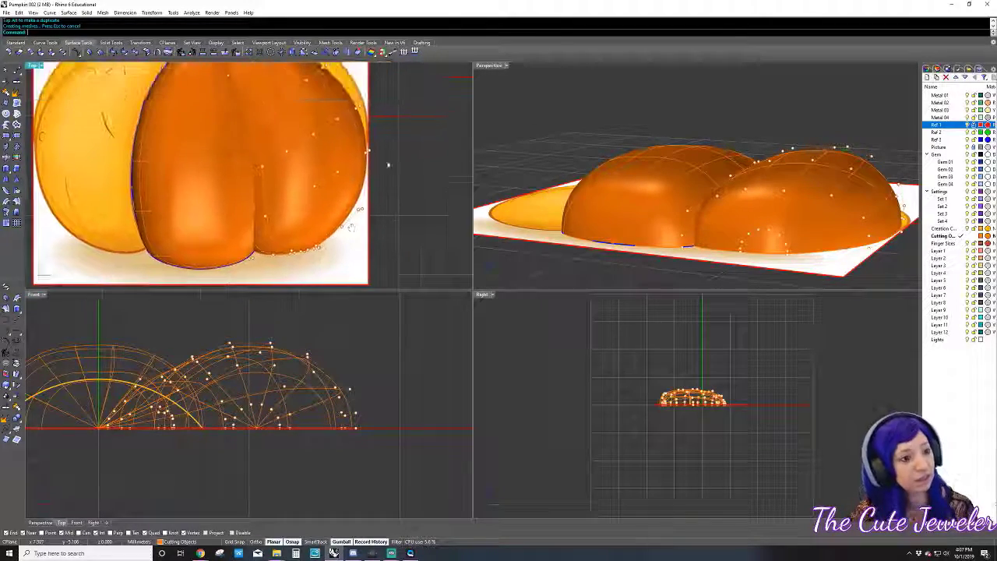
{"action": "scroll", "coordinate": [434, 171], "scroll_direction": "down", "scroll_amount": 2}
{"action": "mouse_move", "coordinate": [499, 167]}
{"action": "right_mouse_down"}
{"action": "mouse_move", "coordinate": [477, 158]}
{"action": "mouse_move", "coordinate": [577, 146]}
{"action": "right_mouse_up"}
{"action": "left_click", "coordinate": [578, 144]}
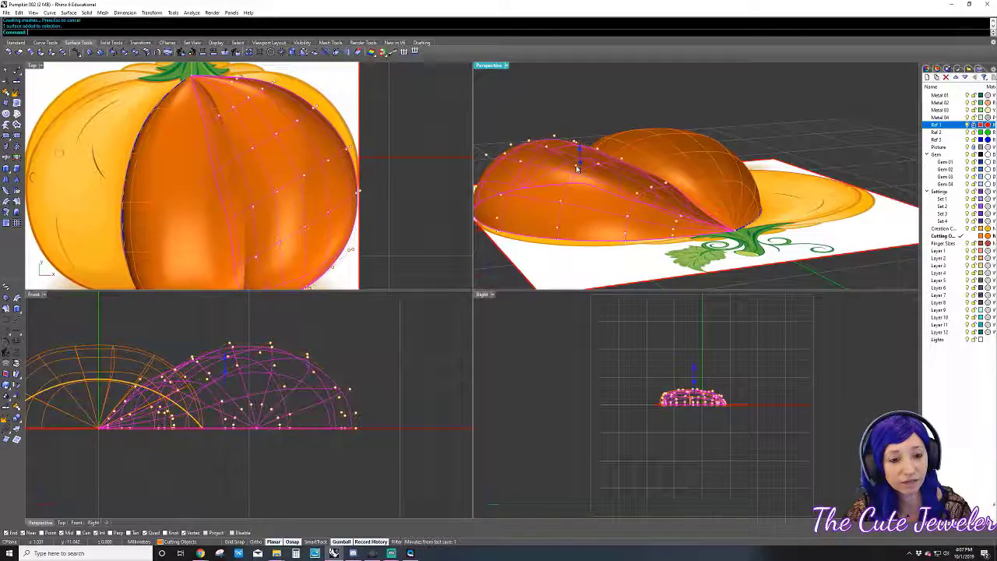
{"action": "key", "text": "Escape"}
{"action": "left_click_drag", "start_coordinate": [576, 168], "coordinate": [577, 180]}
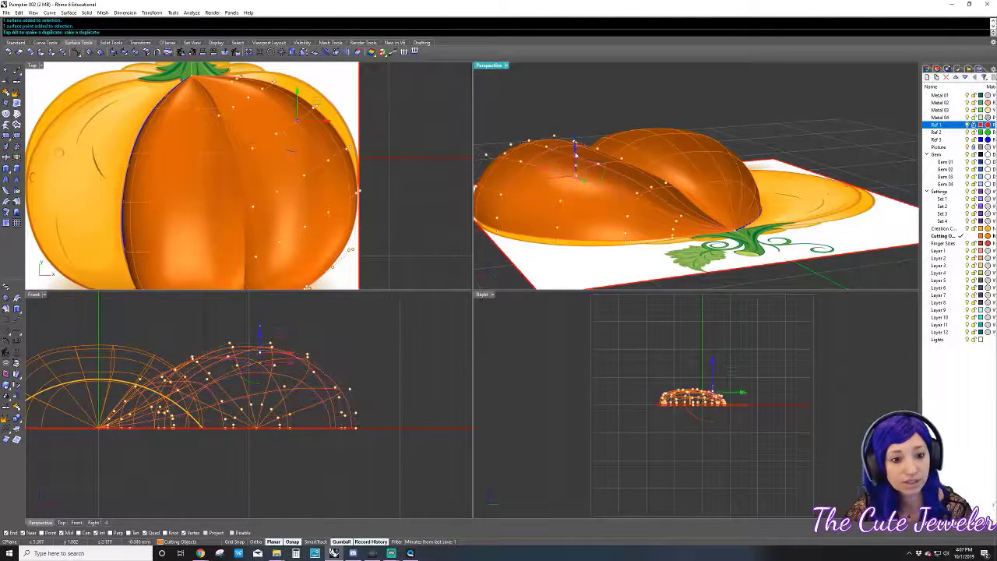
{"action": "mouse_move", "coordinate": [576, 181]}
{"action": "right_mouse_down"}
{"action": "mouse_move", "coordinate": [661, 194]}
{"action": "mouse_move", "coordinate": [588, 201]}
{"action": "right_mouse_up"}
{"action": "left_click", "coordinate": [661, 194]}
{"action": "key", "text": "ctrl+z"}
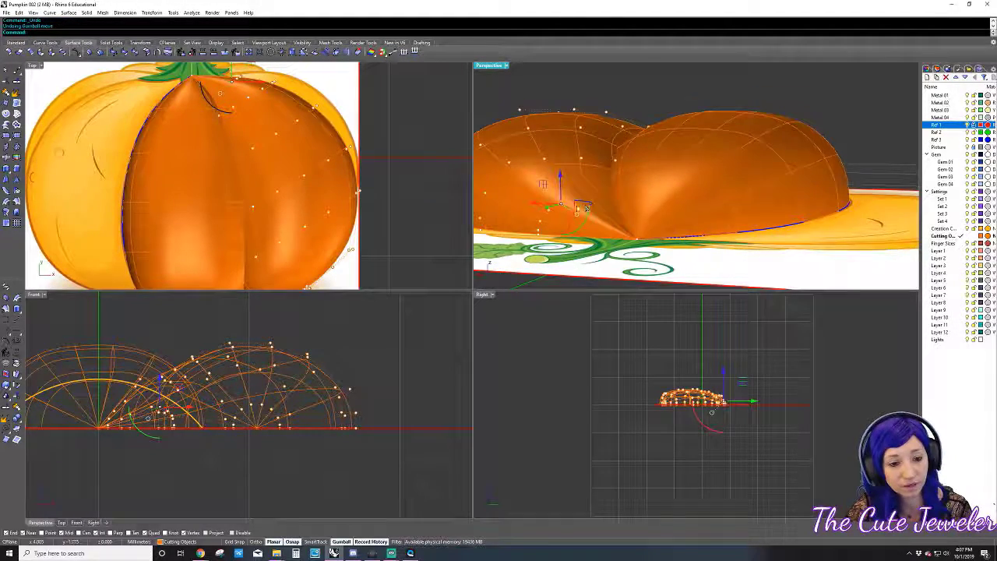
- Raise selected control points on the lobe curves and lift a point on the lobe's edge
{"action": "scroll", "coordinate": [588, 201], "scroll_direction": "up", "scroll_amount": 2}
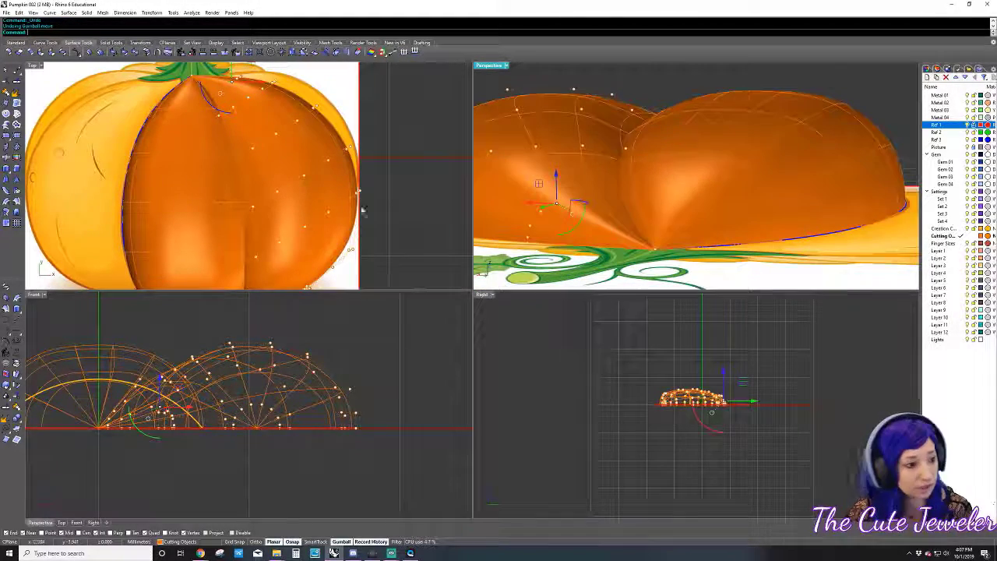
{"action": "scroll", "coordinate": [718, 364], "scroll_direction": "up", "scroll_amount": 2}
{"action": "scroll", "coordinate": [717, 364], "scroll_direction": "up", "scroll_amount": 2}
{"action": "scroll", "coordinate": [717, 363], "scroll_direction": "up", "scroll_amount": 2}
{"action": "left_click", "coordinate": [711, 372]}
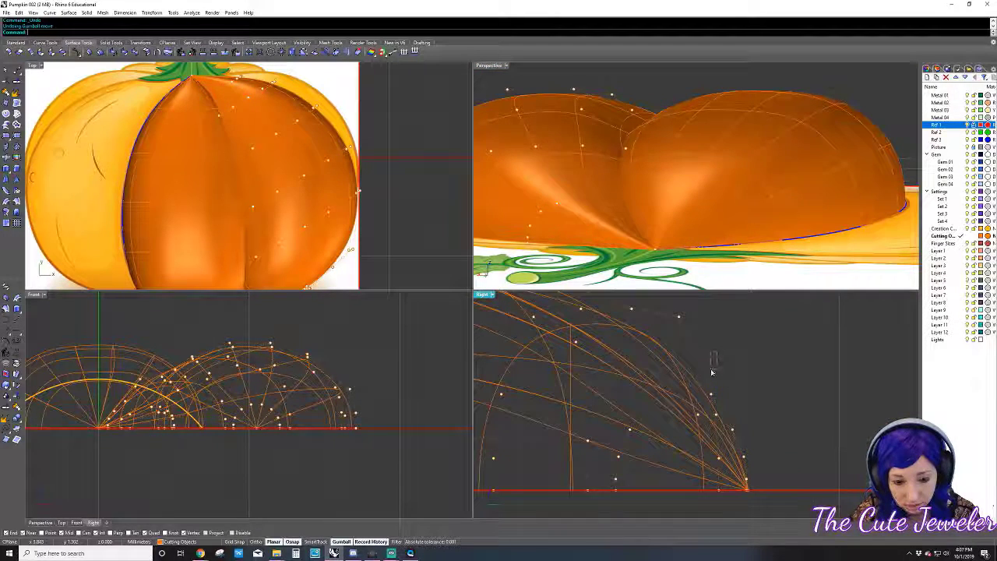
{"action": "left_click_drag", "start_coordinate": [705, 414], "coordinate": [724, 442]}
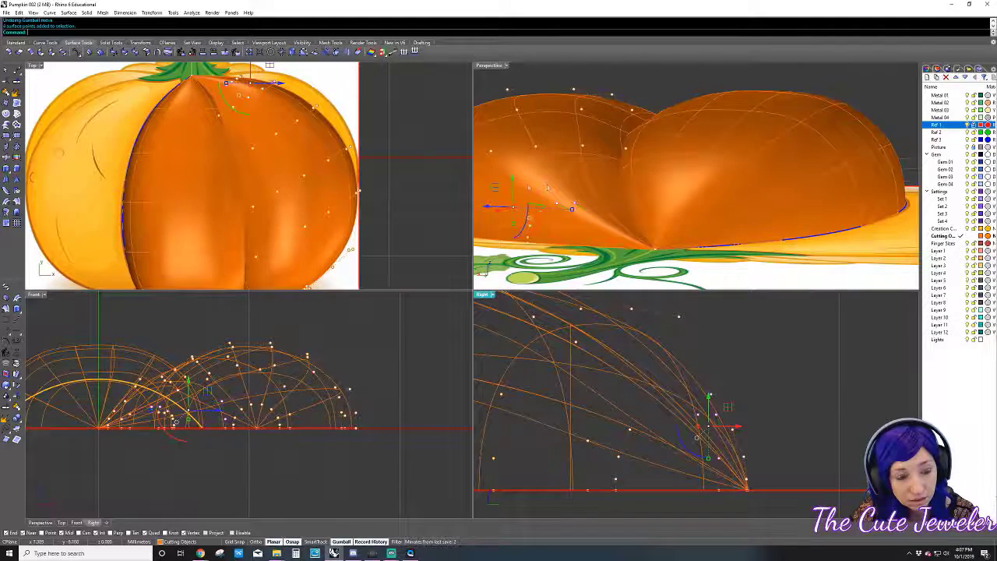
{"action": "left_click_drag", "start_coordinate": [512, 187], "coordinate": [518, 168]}
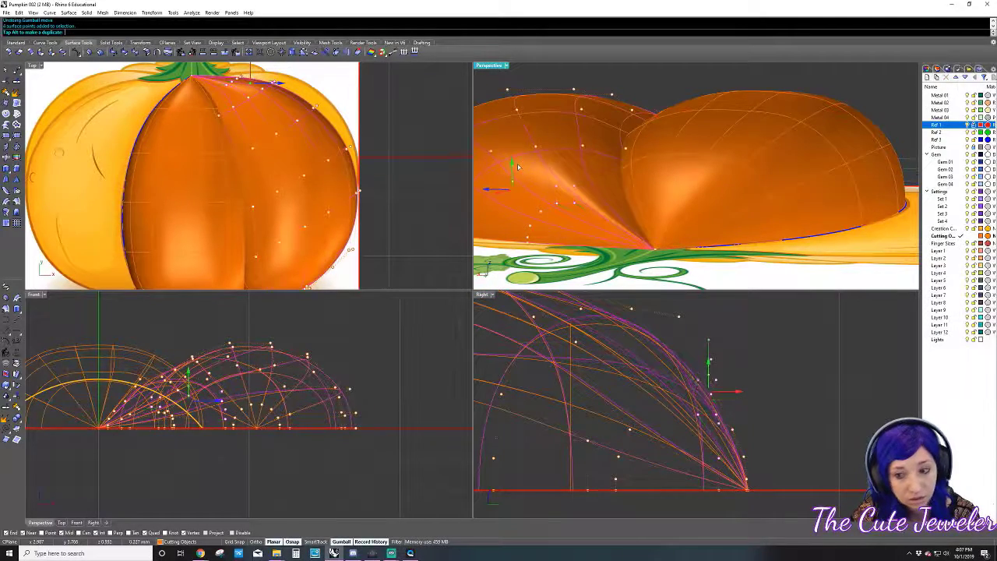
{"action": "left_click", "coordinate": [783, 338]}
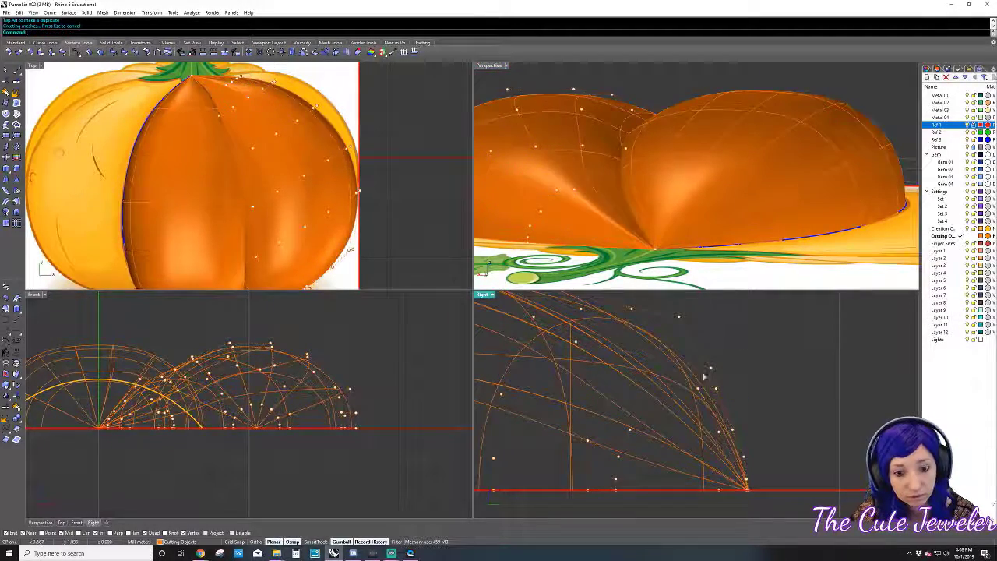
{"action": "left_click", "coordinate": [630, 428]}
{"action": "left_click", "coordinate": [630, 430]}
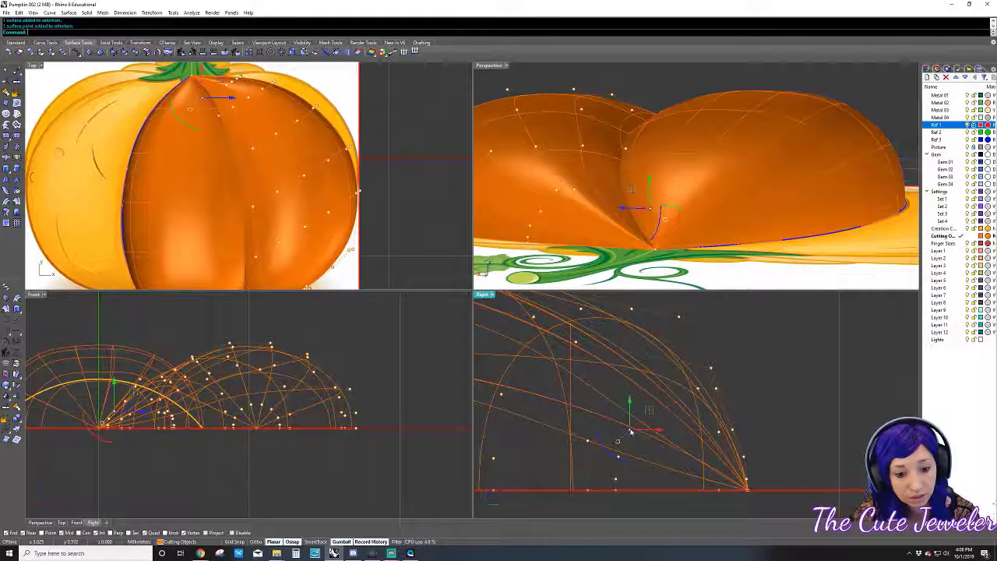
{"action": "mouse_move", "coordinate": [631, 430]}
{"action": "left_mouse_down"}
{"action": "mouse_move", "coordinate": [633, 333]}
{"action": "mouse_move", "coordinate": [630, 362]}
{"action": "left_mouse_up"}
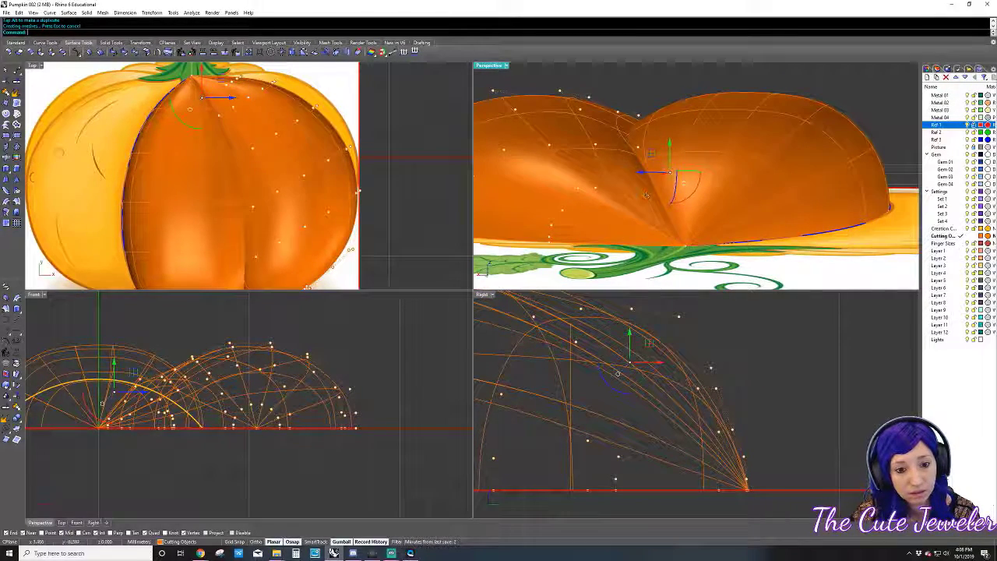
- Pull a lobe control point near the stem to match the reference picture
{"action": "left_click", "coordinate": [637, 147]}
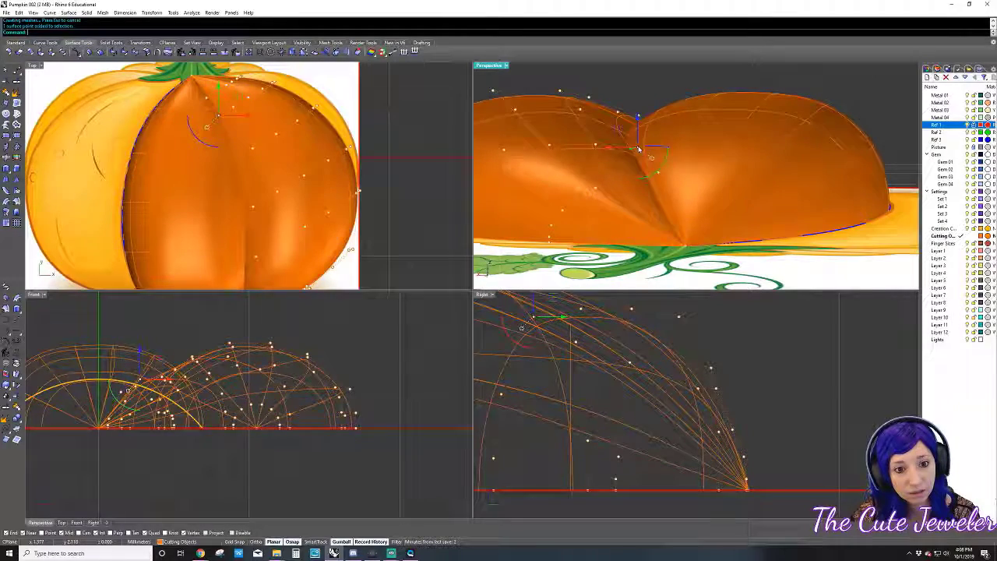
{"action": "left_click", "coordinate": [595, 189]}
{"action": "scroll", "coordinate": [233, 117], "scroll_direction": "up", "scroll_amount": 3}
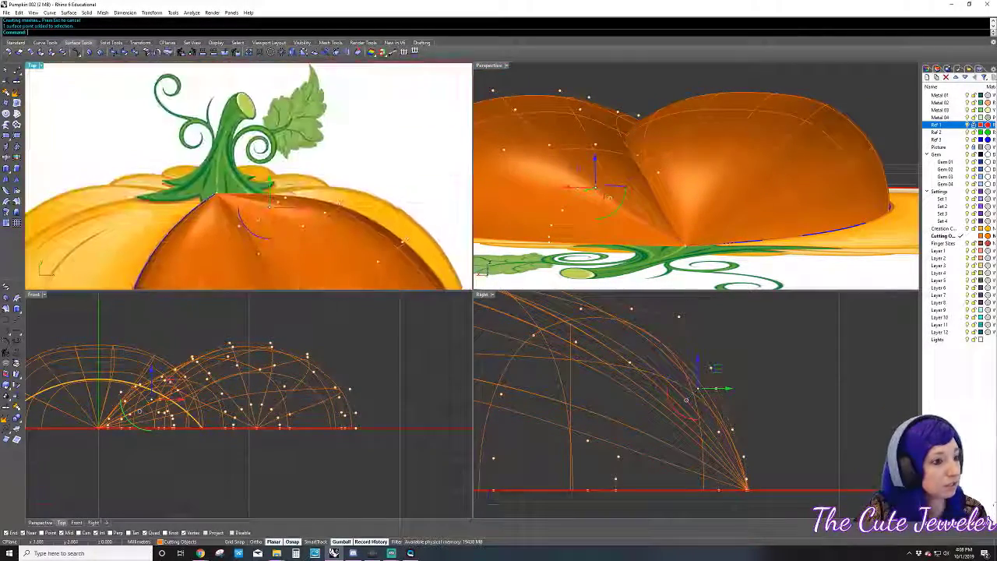
{"action": "right_click_drag", "start_coordinate": [288, 71], "coordinate": [288, 188]}
{"action": "left_click_drag", "start_coordinate": [288, 188], "coordinate": [274, 194]}
{"action": "scroll", "coordinate": [224, 126], "scroll_direction": "up", "scroll_amount": 2}
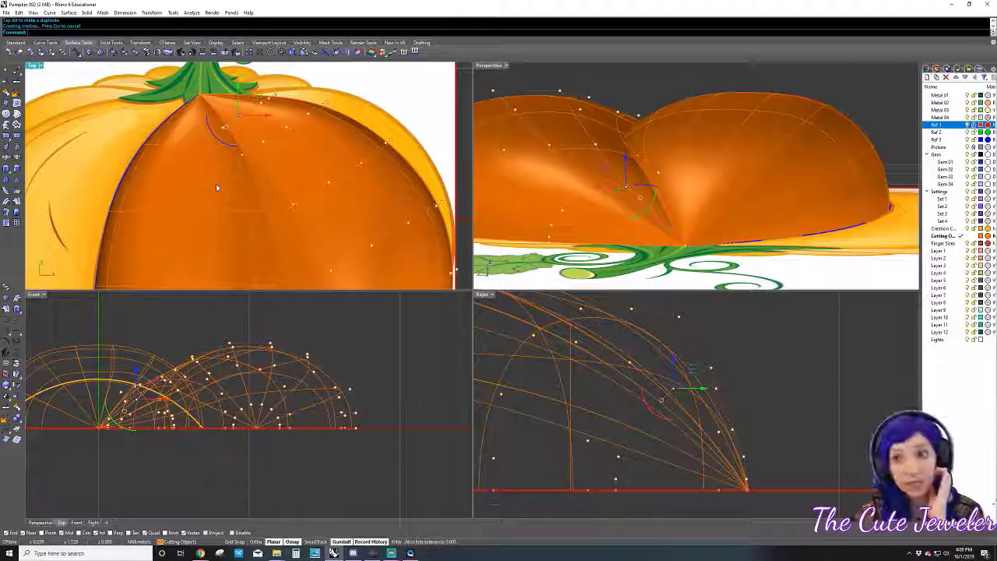
{"action": "scroll", "coordinate": [249, 204], "scroll_direction": "down", "scroll_amount": 2}
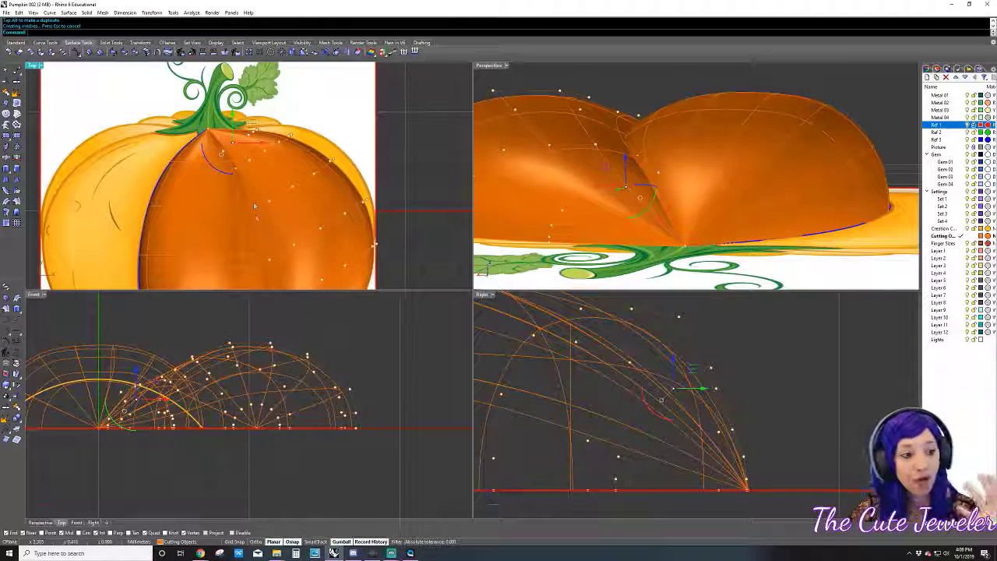
- Shift the right lobe's upper control points to broaden its dome over the picture
{"action": "right_click_drag", "start_coordinate": [638, 187], "coordinate": [663, 134]}
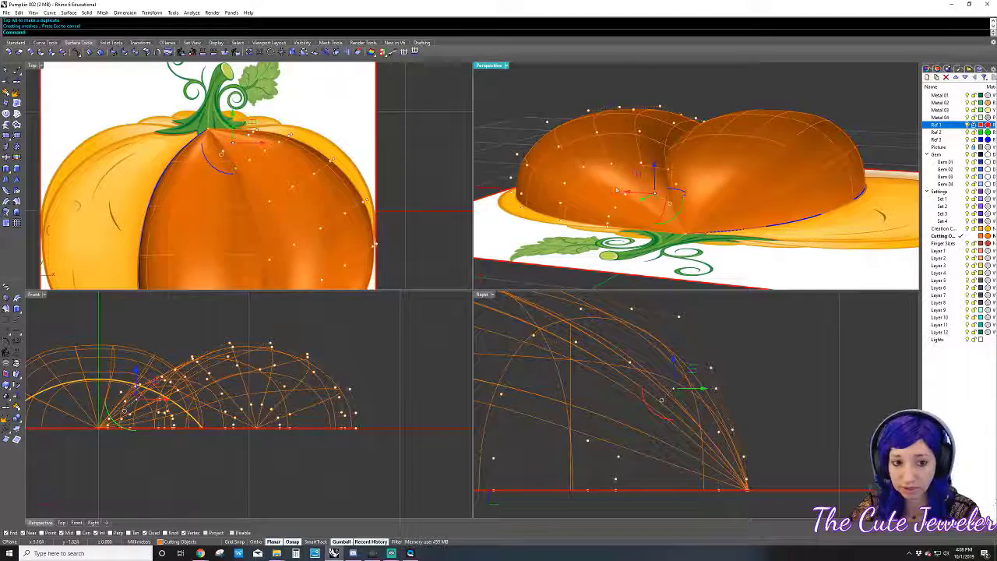
{"action": "right_click_drag", "start_coordinate": [616, 189], "coordinate": [746, 191]}
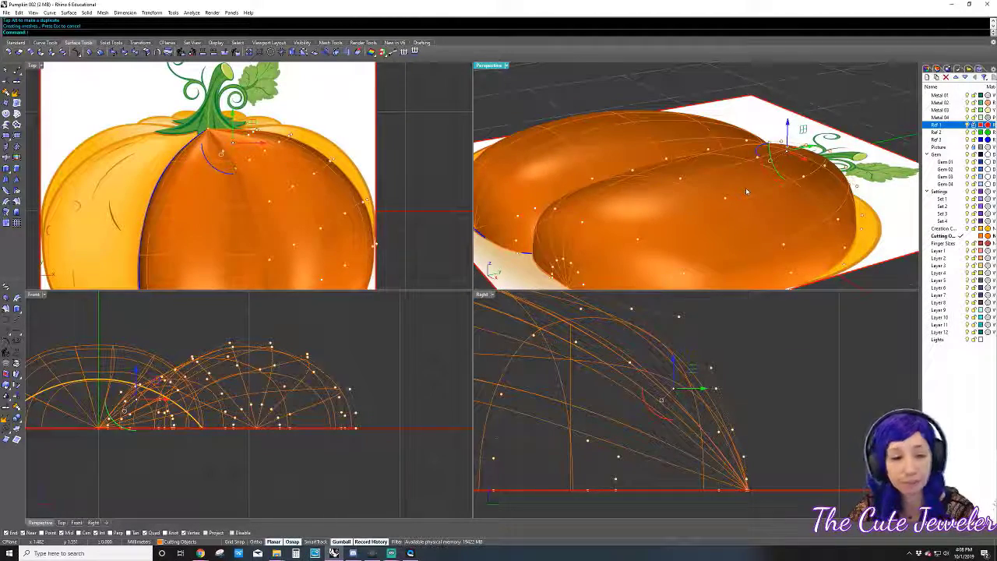
{"action": "scroll", "coordinate": [394, 171], "scroll_direction": "down", "scroll_amount": 1}
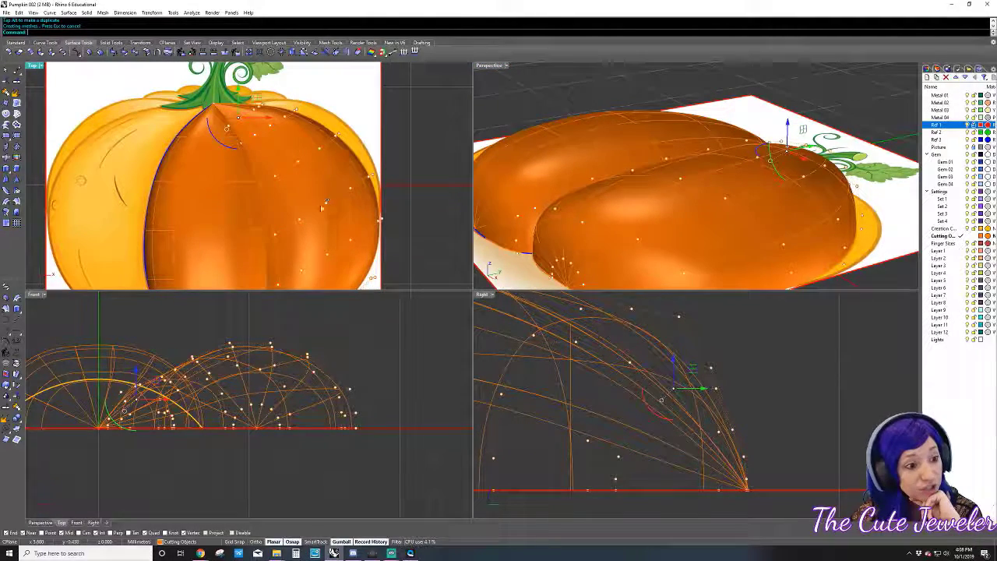
{"action": "mouse_move", "coordinate": [700, 226]}
{"action": "right_mouse_down"}
{"action": "mouse_move", "coordinate": [685, 156]}
{"action": "mouse_move", "coordinate": [732, 167]}
{"action": "right_mouse_up"}
{"action": "left_click", "coordinate": [732, 166]}
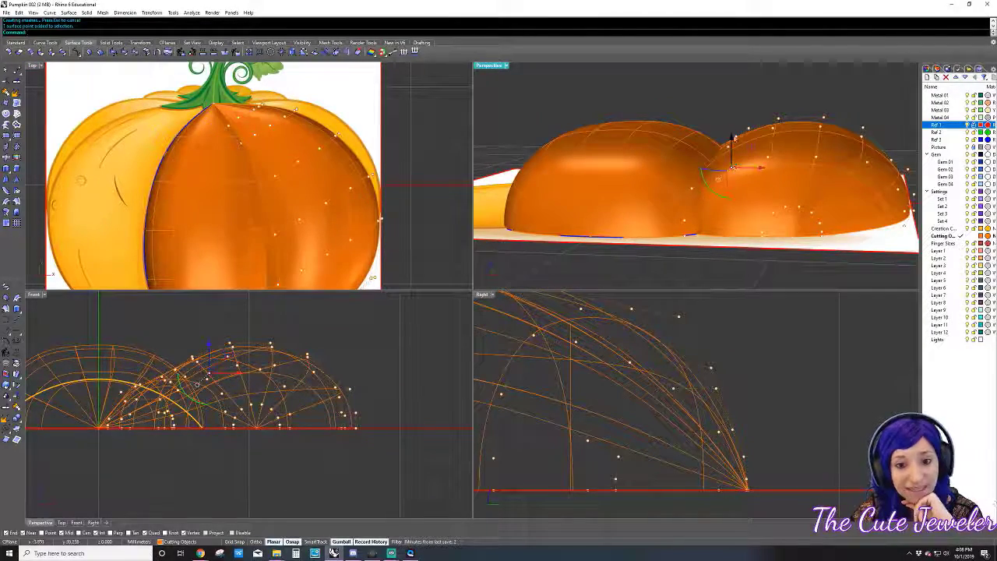
{"action": "left_click", "coordinate": [690, 191]}
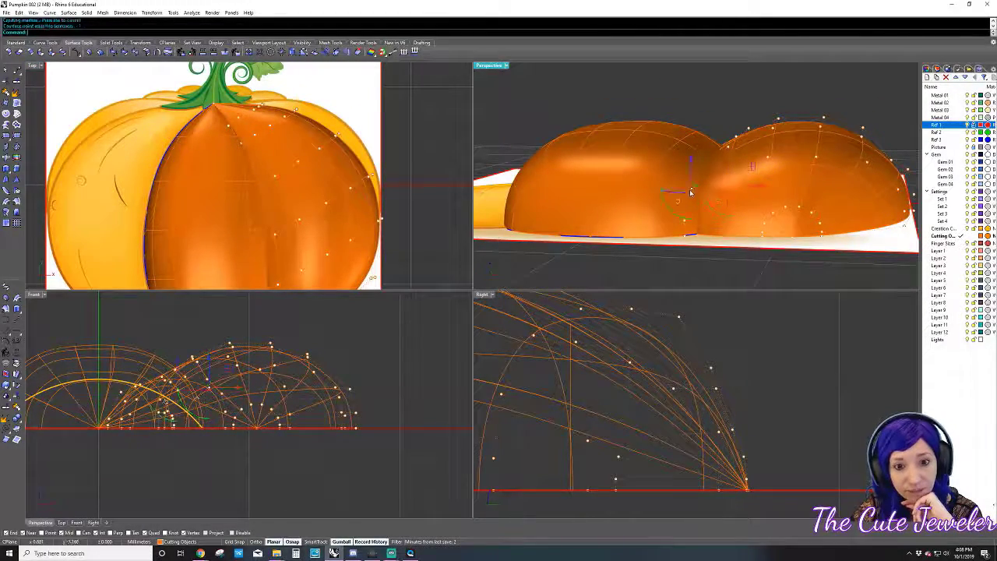
{"action": "left_click_drag", "start_coordinate": [711, 169], "coordinate": [725, 173]}
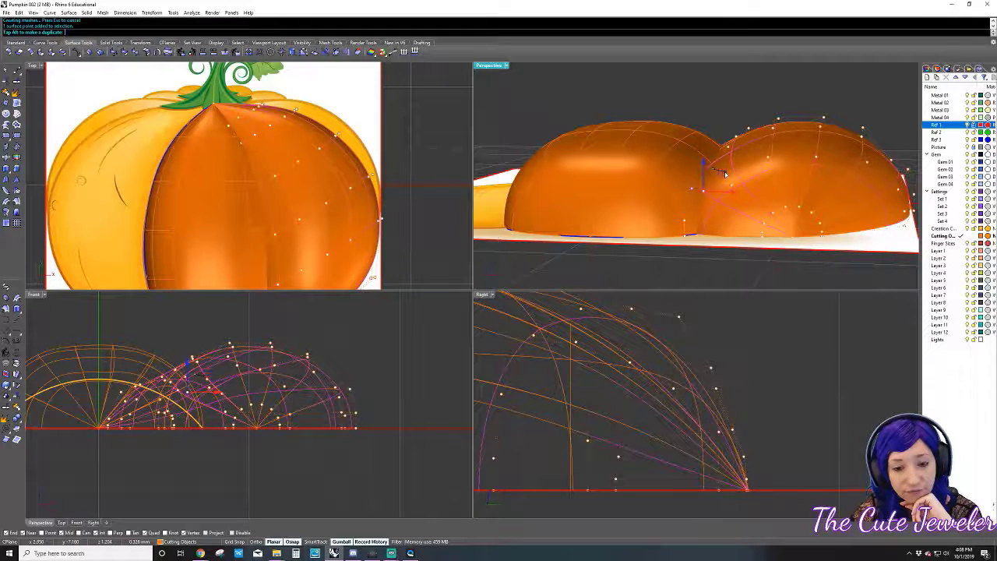
{"action": "left_click", "coordinate": [777, 149]}
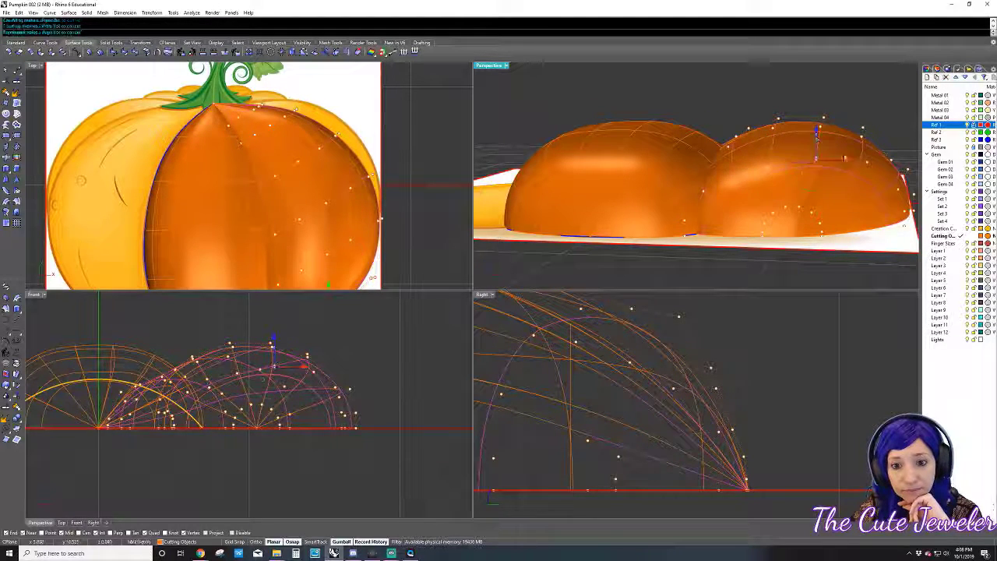
{"action": "right_click_drag", "start_coordinate": [802, 171], "coordinate": [756, 195]}
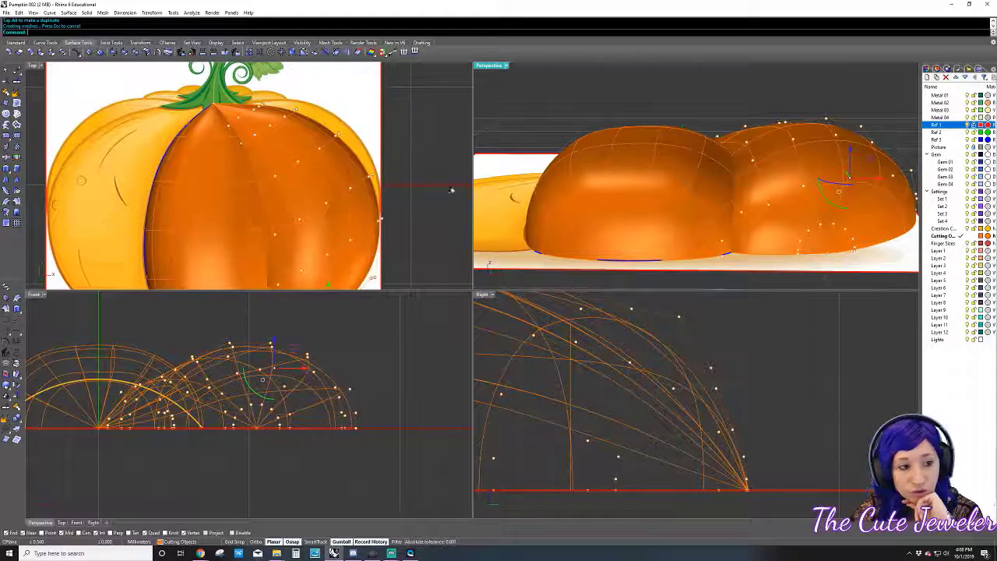
{"action": "right_click_drag", "start_coordinate": [379, 348], "coordinate": [418, 367]}
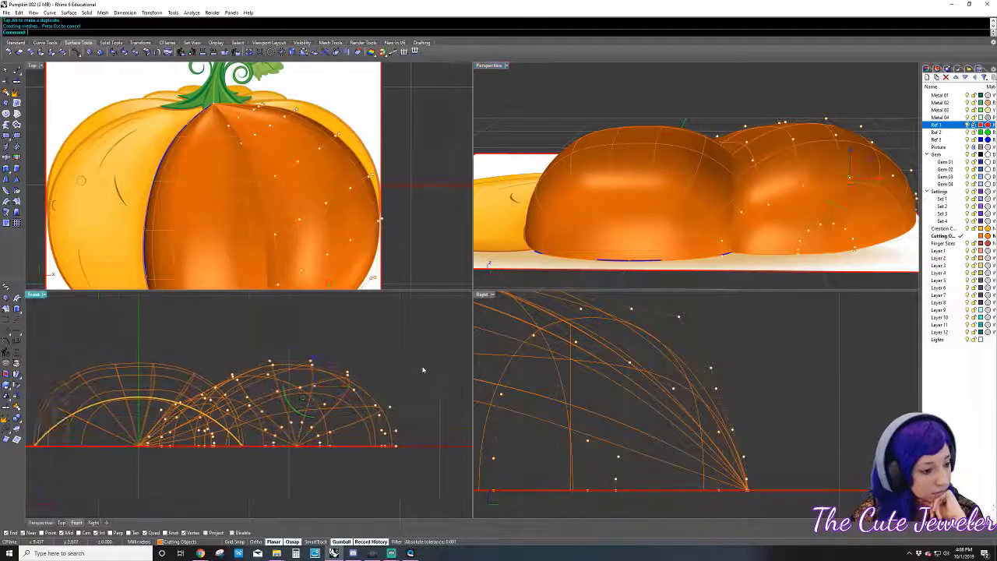
{"action": "scroll", "coordinate": [234, 156], "scroll_direction": "down", "scroll_amount": 2}
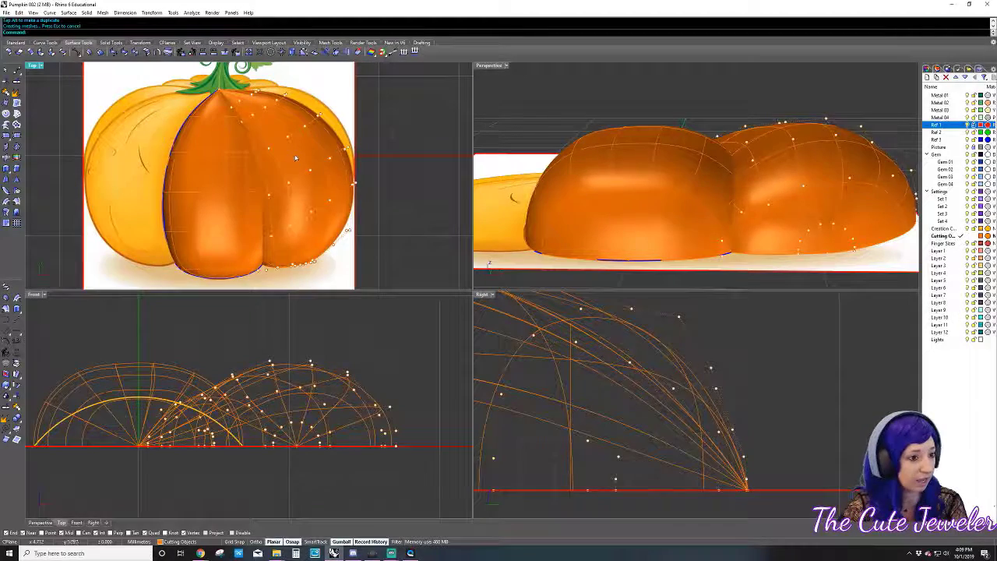
- Mirror the right lobe in the Top view across a vertical line through the origin
{"action": "key", "text": "Escape"}
{"action": "scroll", "coordinate": [295, 158], "scroll_direction": "down", "scroll_amount": 2}
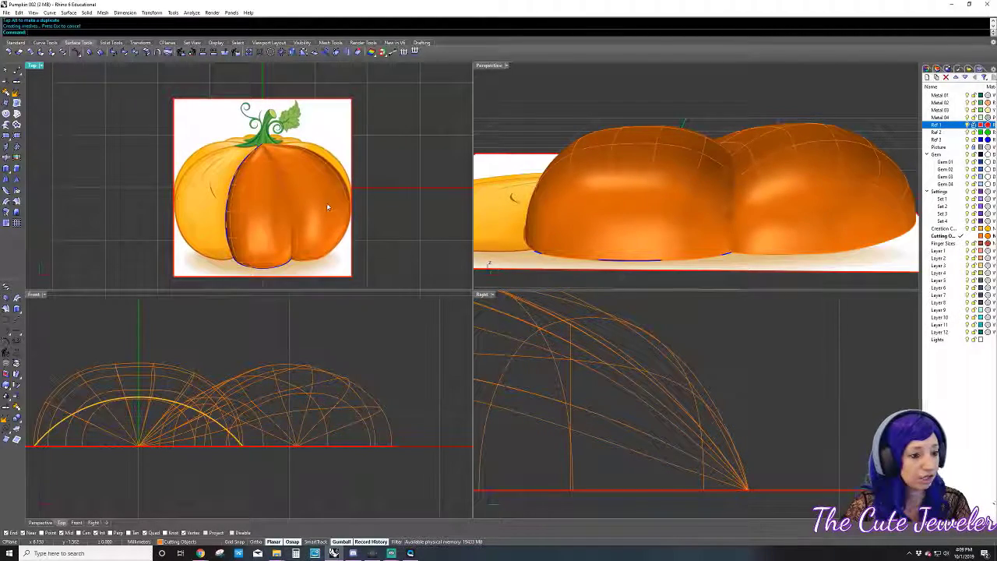
{"action": "type", "text": "mirror"}
{"action": "key", "text": "Return"}
{"action": "type", "text": "0"}
{"action": "key", "text": "Return"}
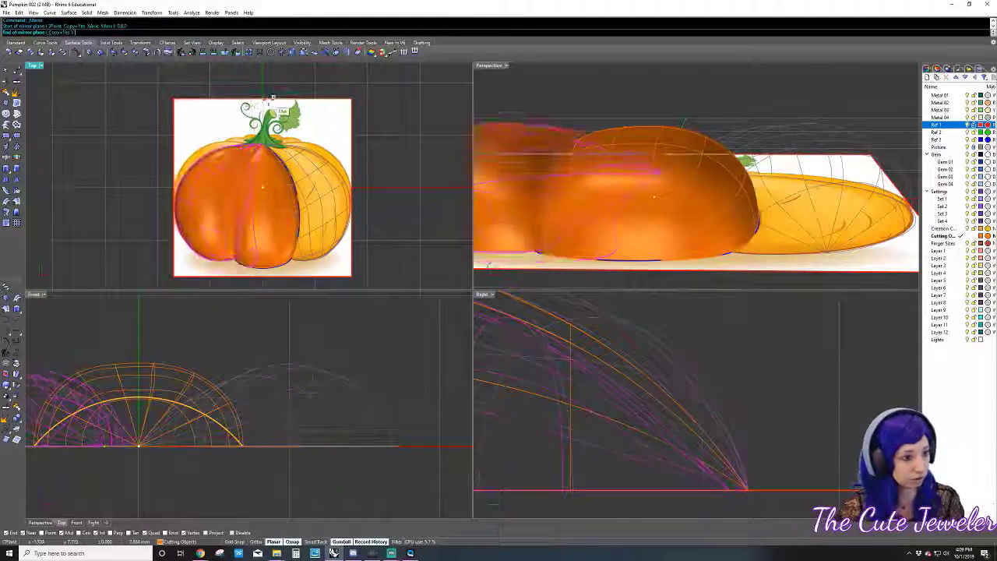
{"action": "left_click", "coordinate": [265, 98]}
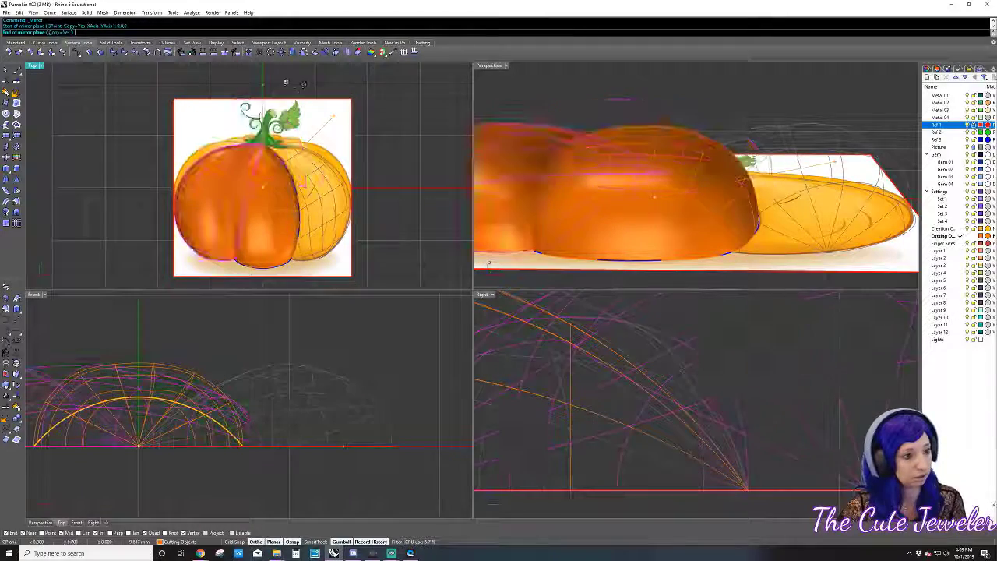
{"action": "key", "text": "Escape"}
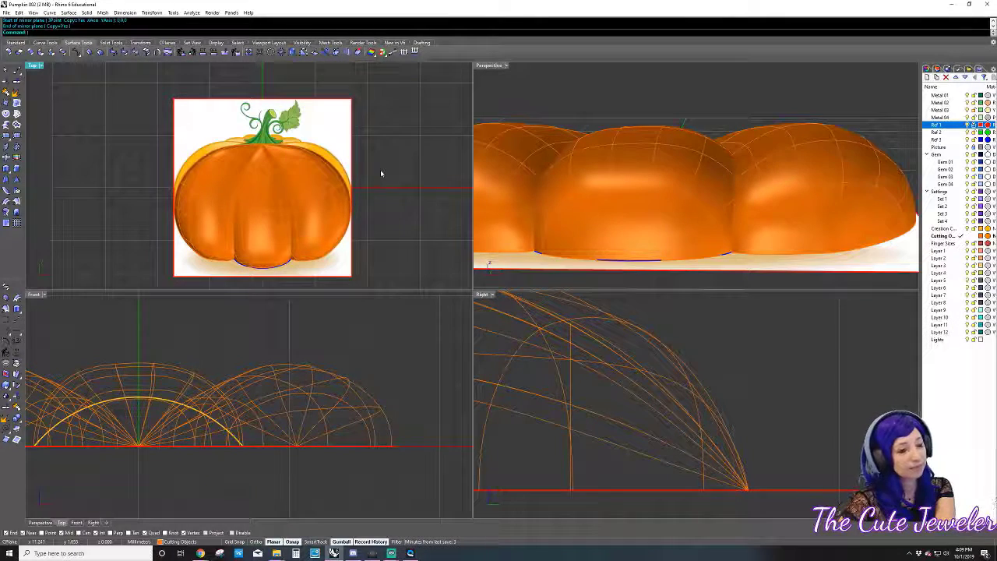
- Orbit the Perspective view to check the three lobes and select the middle lobe
{"action": "scroll", "coordinate": [699, 151], "scroll_direction": "down", "scroll_amount": 3}
{"action": "scroll", "coordinate": [660, 152], "scroll_direction": "down", "scroll_amount": 2}
{"action": "right_click_drag", "start_coordinate": [660, 152], "coordinate": [688, 147]}
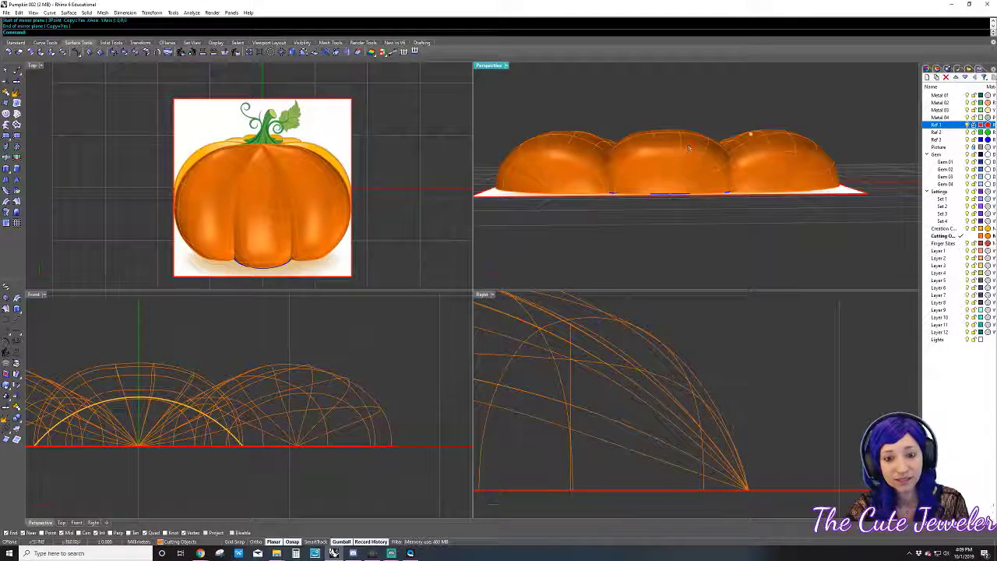
{"action": "right_click_drag", "start_coordinate": [736, 96], "coordinate": [690, 142]}
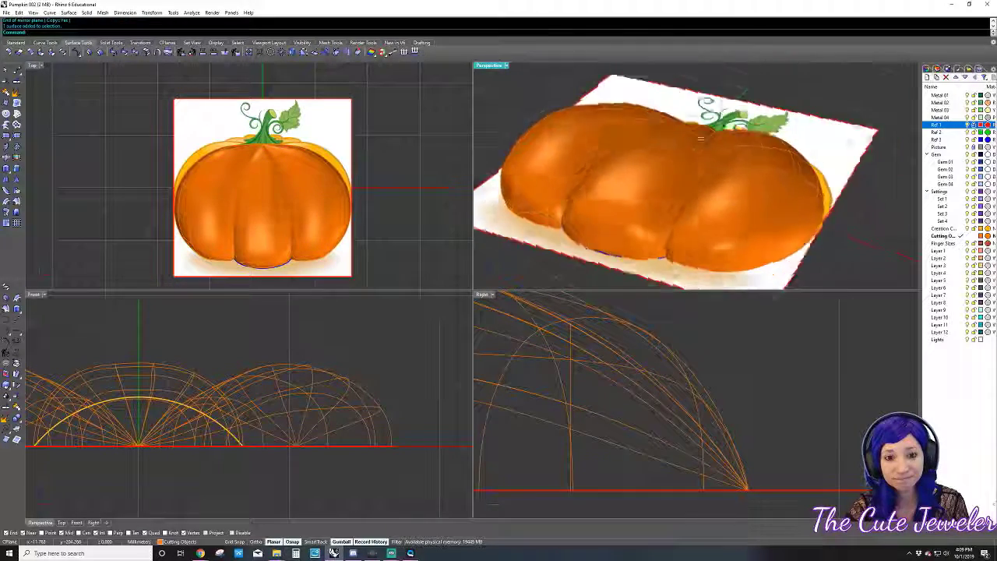
{"action": "left_click", "coordinate": [689, 141]}
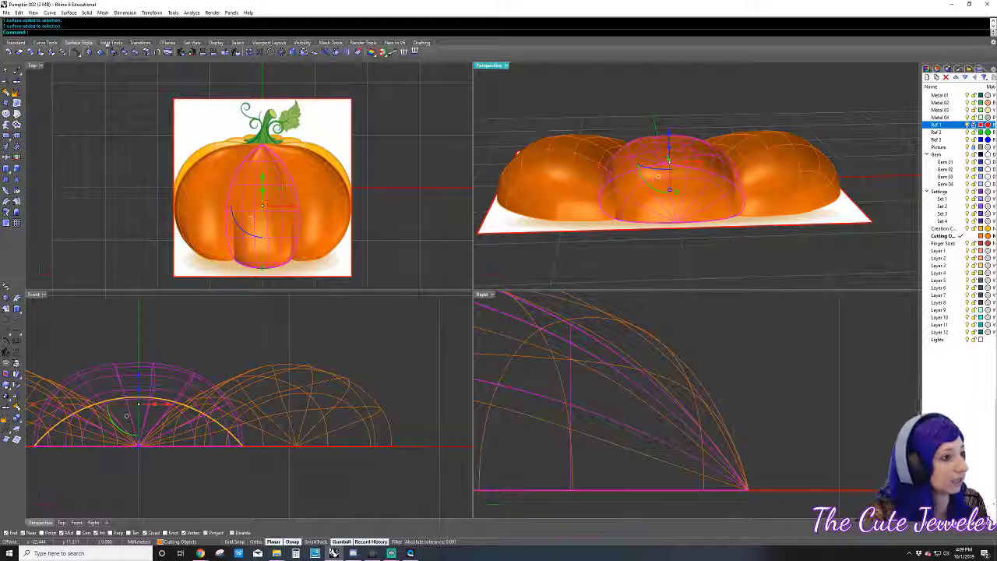
- Finish the Scale1D stretch of the lobe, base point at its bottom
{"action": "left_click", "coordinate": [140, 42]}
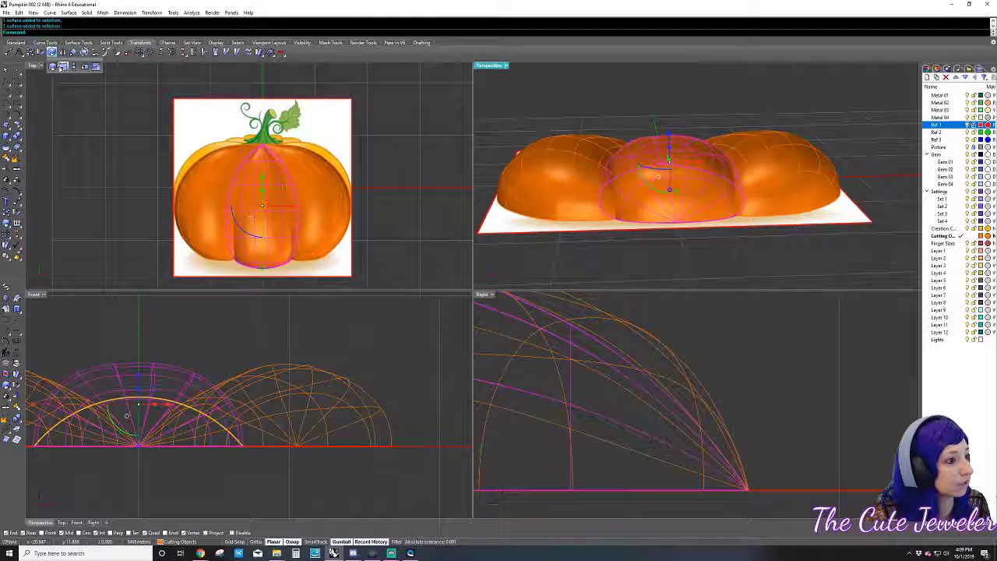
{"action": "left_click", "coordinate": [52, 51]}
{"action": "left_click", "coordinate": [137, 445]}
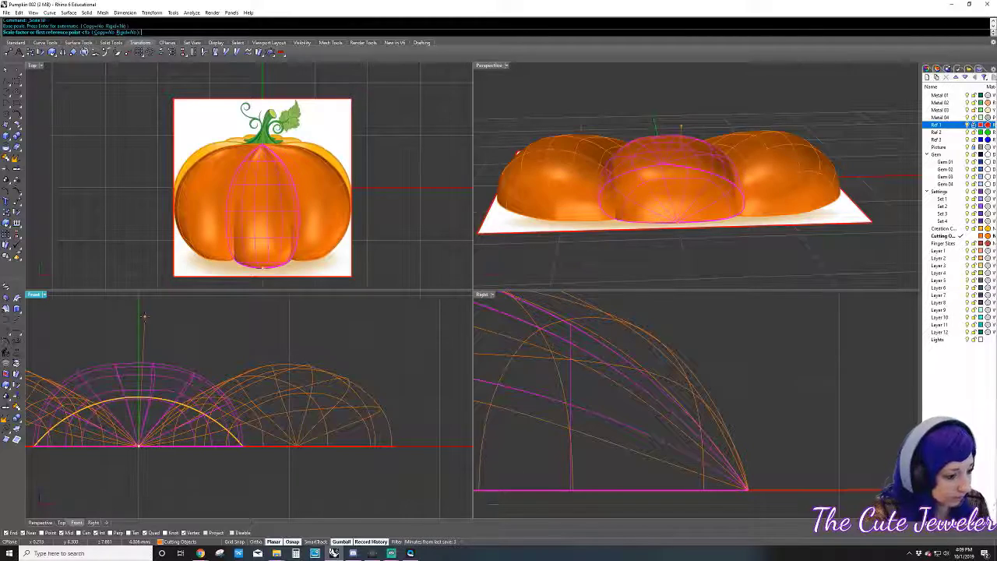
{"action": "left_click", "coordinate": [138, 322]}
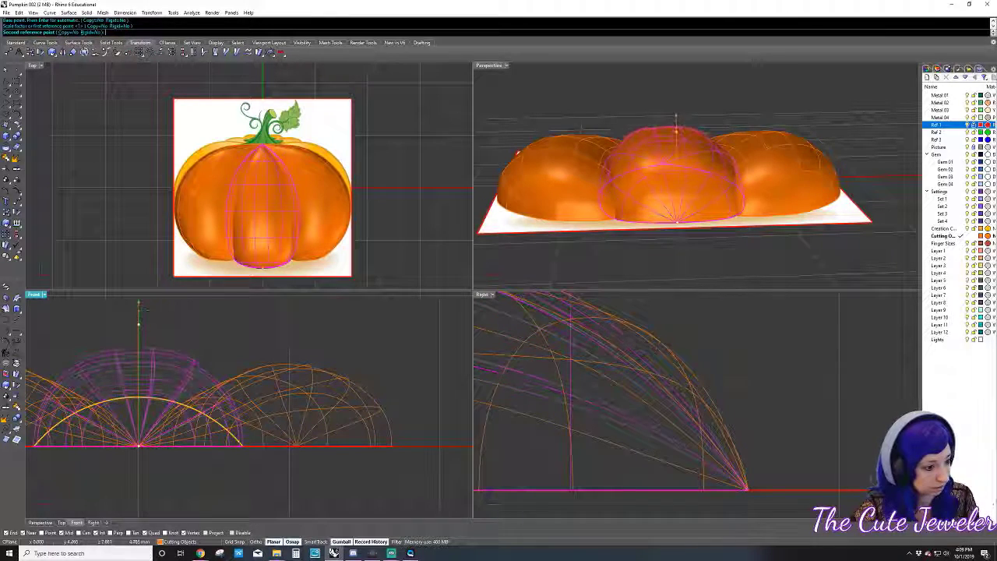
{"action": "key", "text": "Escape"}
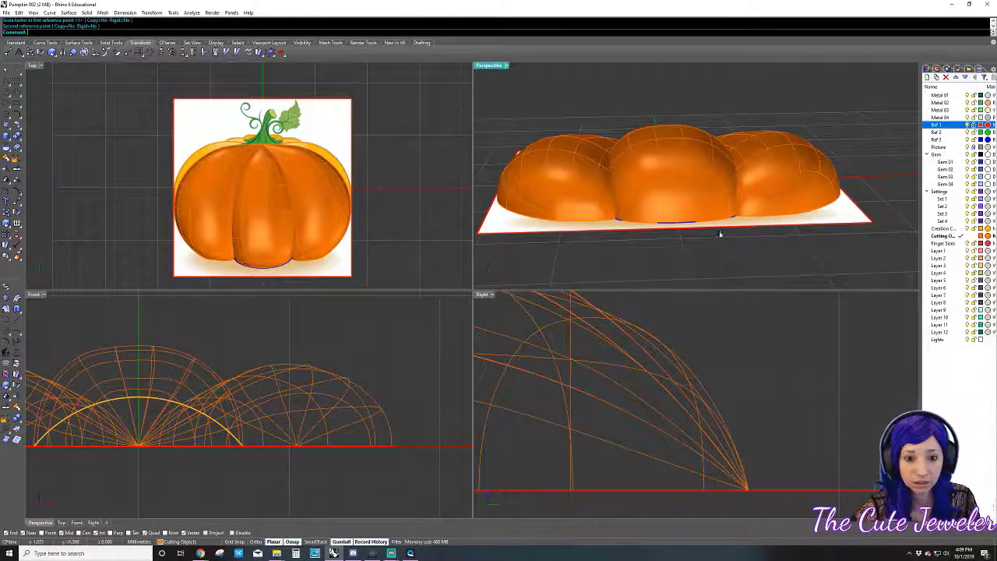
{"action": "mouse_move", "coordinate": [719, 226]}
{"action": "right_mouse_down"}
{"action": "mouse_move", "coordinate": [666, 251]}
{"action": "mouse_move", "coordinate": [902, 210]}
{"action": "mouse_move", "coordinate": [825, 274]}
{"action": "right_mouse_up"}
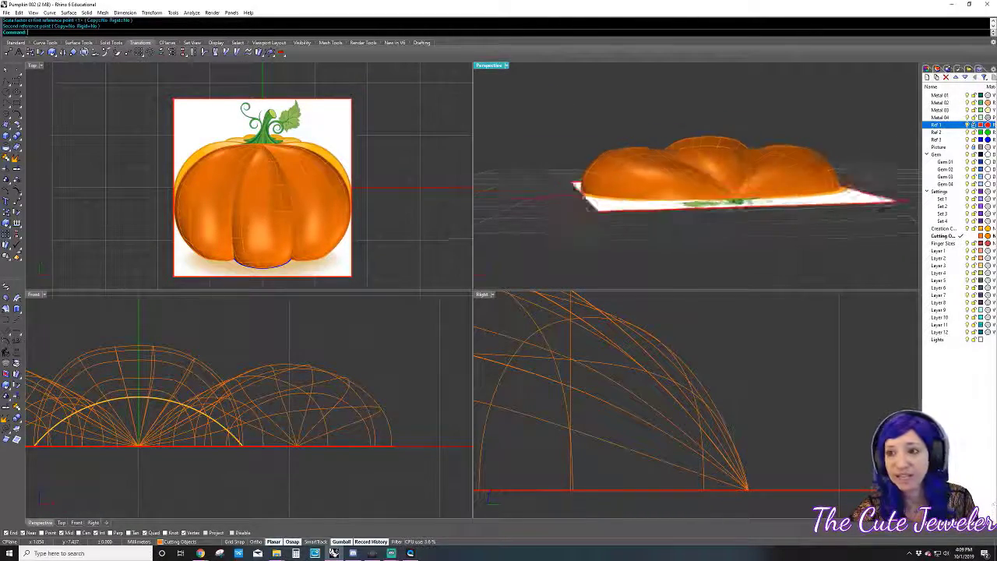
- Undo and redo the stretch to compare shapes, then inspect the pumpkin from low and top-down views
{"action": "key", "text": "ctrl+z"}
{"action": "key", "text": "ctrl+y"}
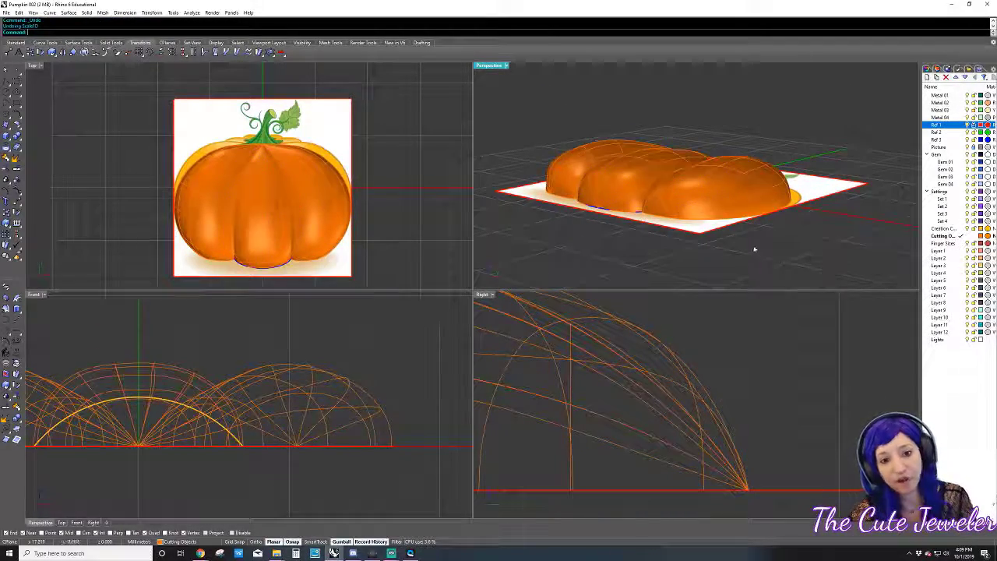
{"action": "mouse_move", "coordinate": [770, 248]}
{"action": "right_mouse_down"}
{"action": "mouse_move", "coordinate": [828, 240]}
{"action": "mouse_move", "coordinate": [828, 231]}
{"action": "right_mouse_up"}
{"action": "scroll", "coordinate": [605, 428], "scroll_direction": "down", "scroll_amount": 3}
{"action": "scroll", "coordinate": [611, 429], "scroll_direction": "down", "scroll_amount": 2}
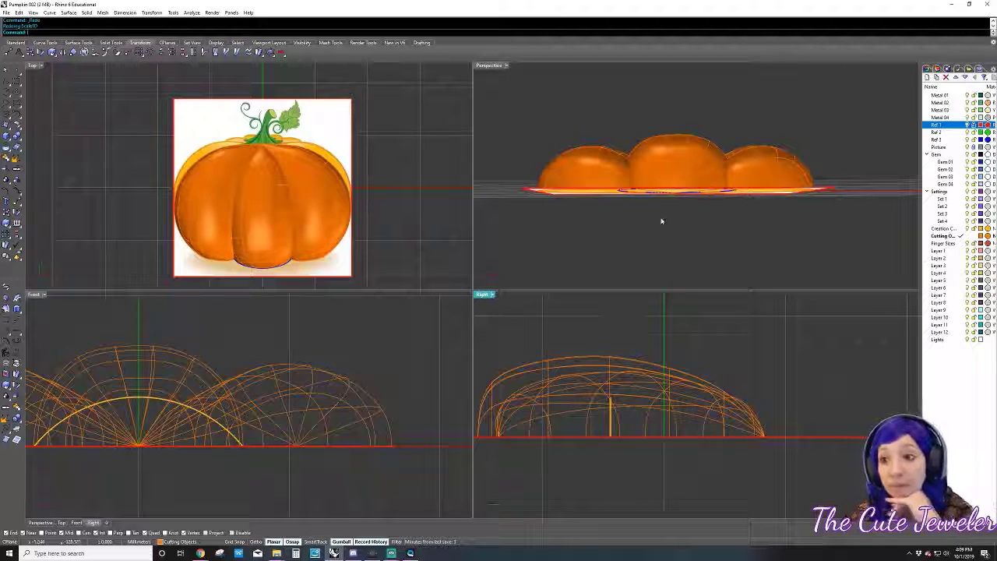
{"action": "mouse_move", "coordinate": [633, 189]}
{"action": "right_mouse_down"}
{"action": "mouse_move", "coordinate": [637, 226]}
{"action": "mouse_move", "coordinate": [635, 194]}
{"action": "right_mouse_up"}
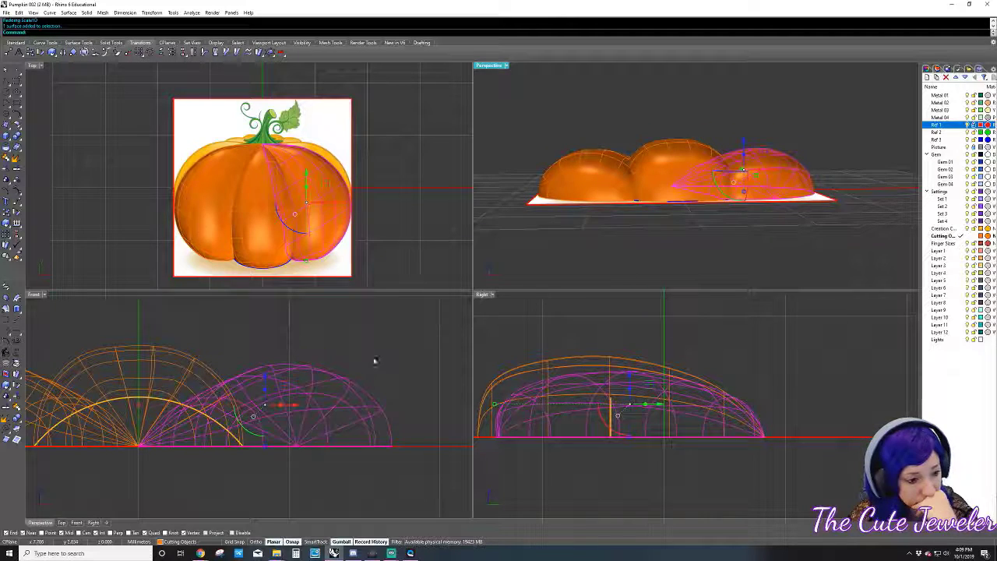
- Scale the right-hand lobe in one direction from its base point
{"action": "left_click", "coordinate": [294, 446]}
{"action": "right_click", "coordinate": [315, 391]}
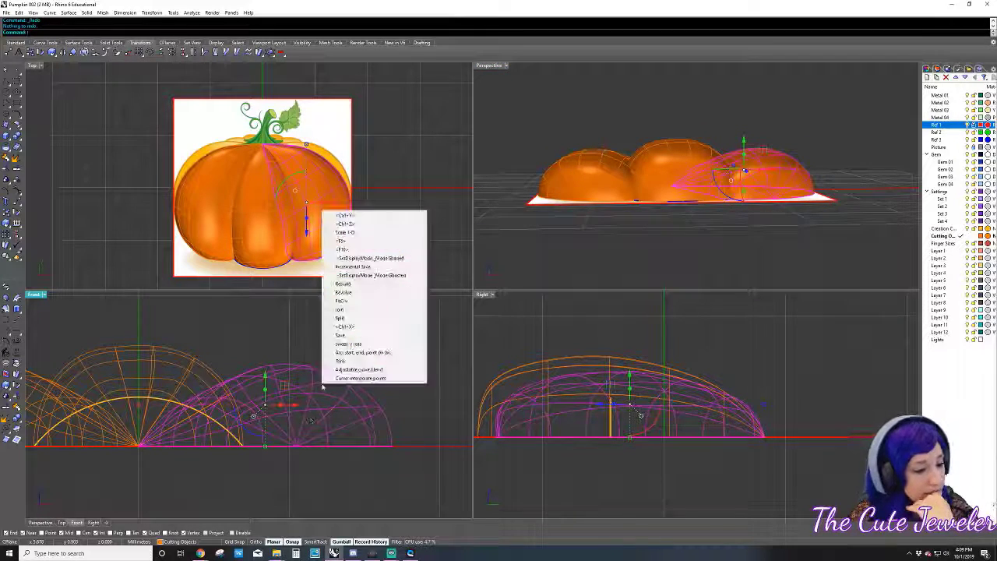
{"action": "left_click", "coordinate": [342, 231]}
{"action": "left_click", "coordinate": [294, 446]}
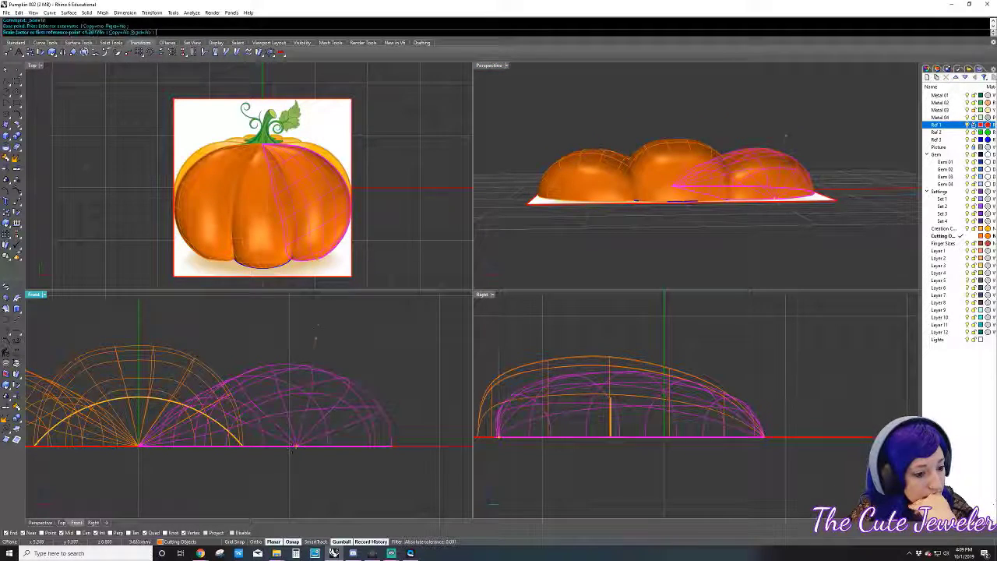
{"action": "left_click", "coordinate": [296, 312]}
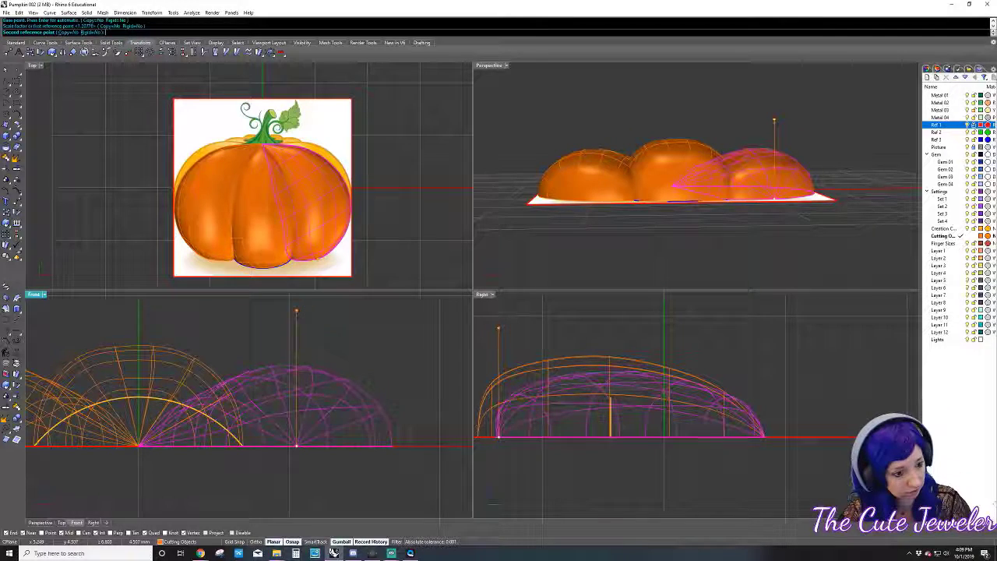
{"action": "left_click", "coordinate": [306, 315]}
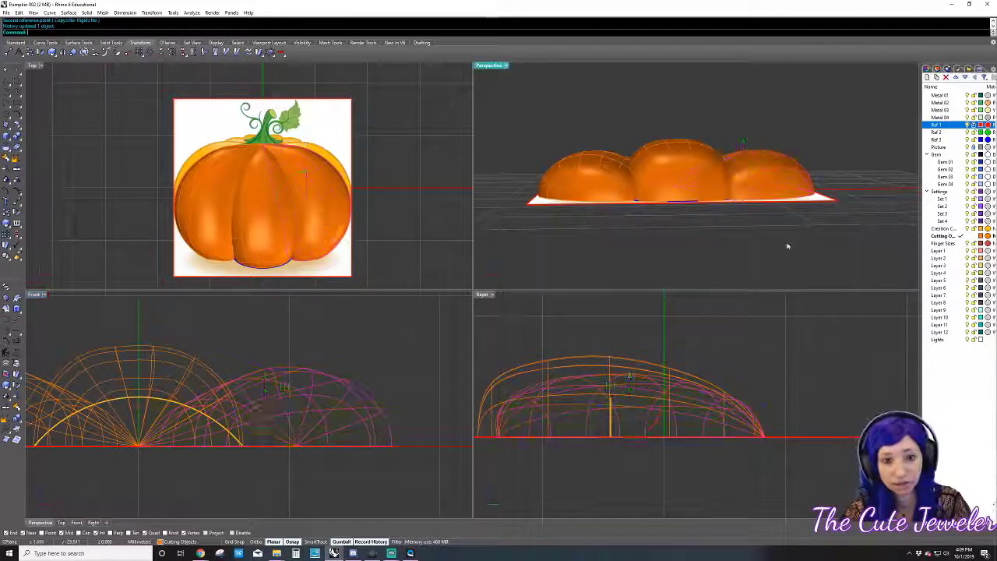
{"action": "mouse_move", "coordinate": [787, 244]}
{"action": "right_mouse_down"}
{"action": "mouse_move", "coordinate": [738, 266]}
{"action": "mouse_move", "coordinate": [730, 178]}
{"action": "right_mouse_up"}
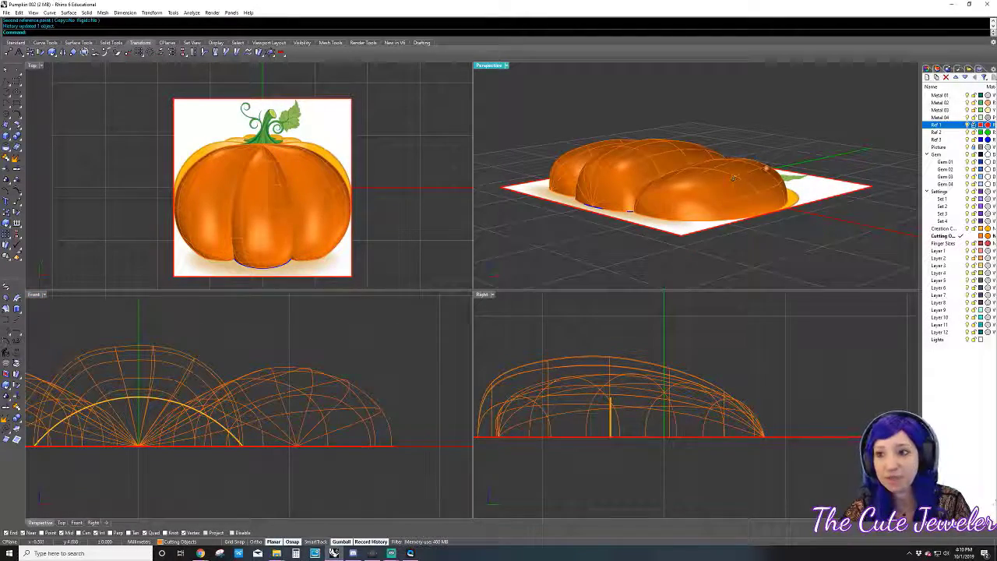
- Show the right lobe's control points and Scale1D a selected group of them
{"action": "left_click", "coordinate": [755, 183]}
{"action": "key", "text": "F10"}
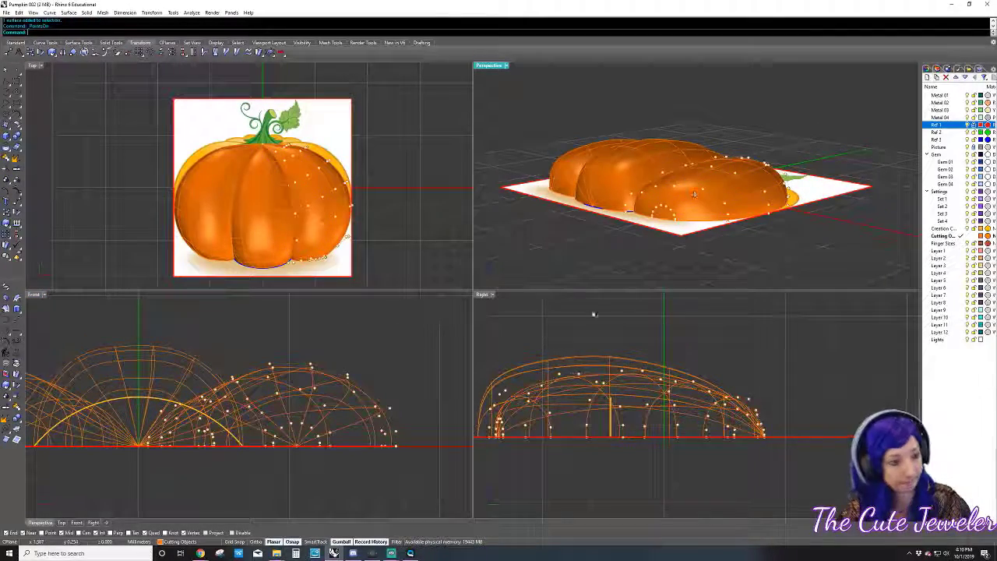
{"action": "left_click_drag", "start_coordinate": [290, 333], "coordinate": [423, 471]}
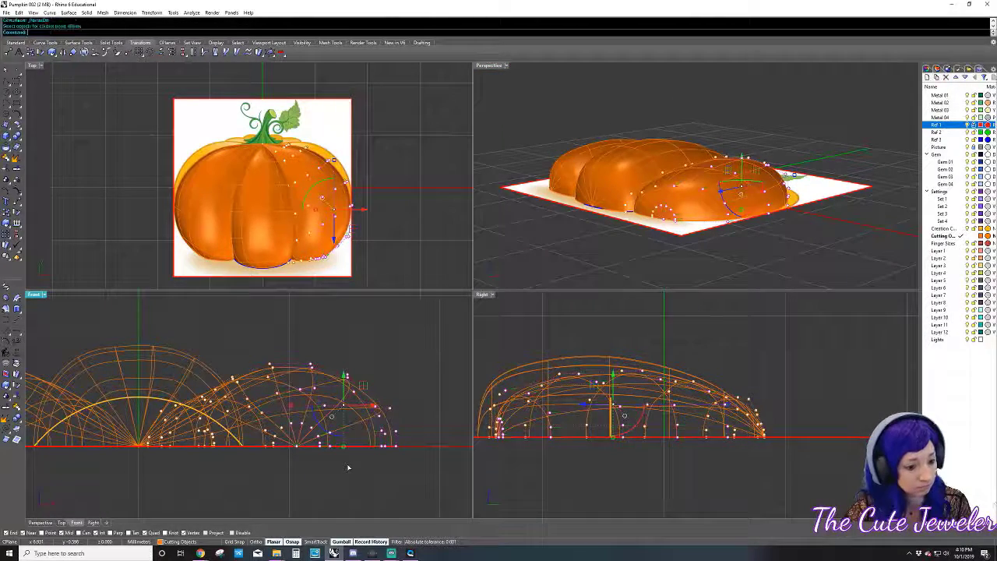
{"action": "middle_click", "coordinate": [348, 467]}
{"action": "left_click", "coordinate": [374, 304]}
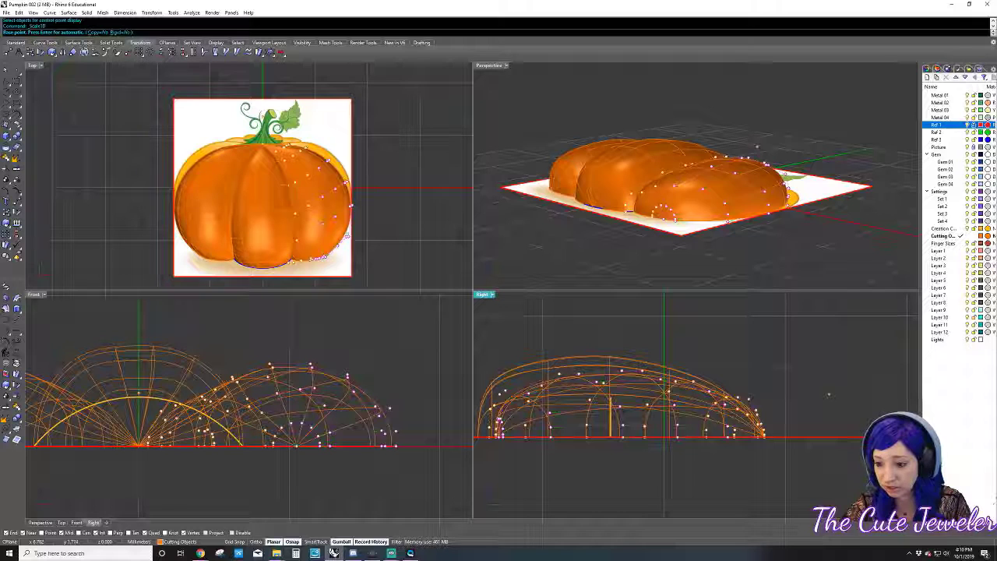
{"action": "left_click", "coordinate": [334, 553]}
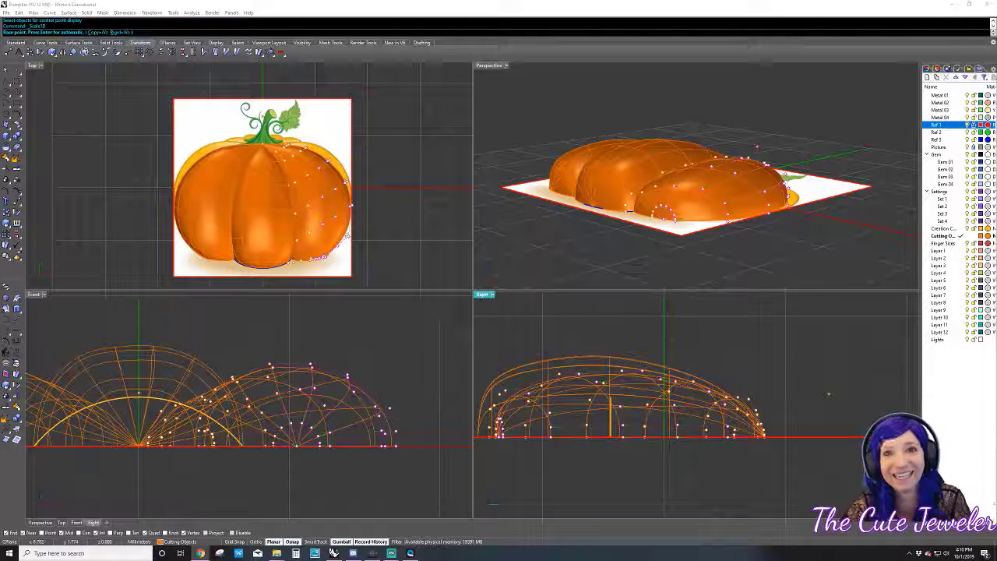
{"action": "left_click", "coordinate": [333, 552]}
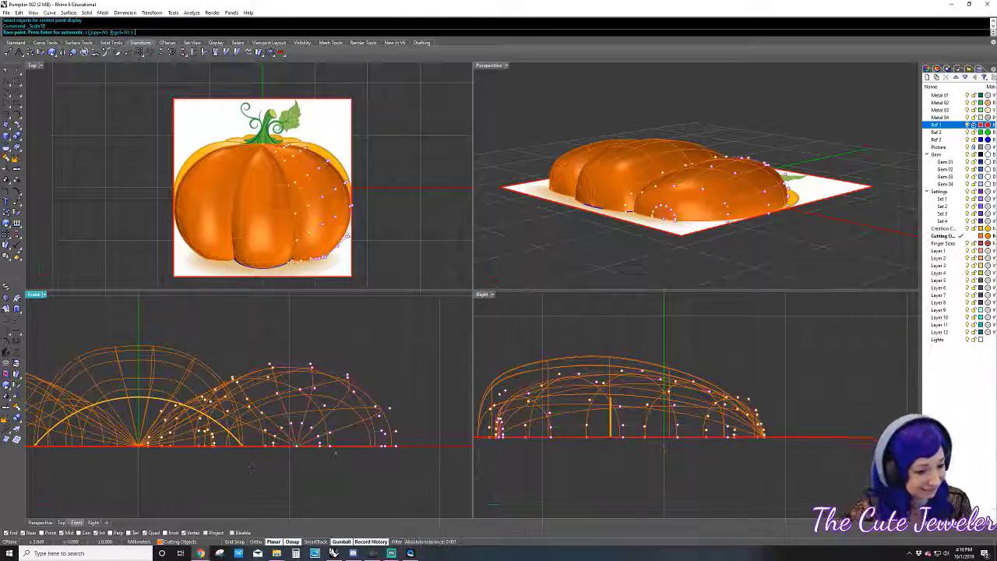
{"action": "left_click", "coordinate": [337, 445]}
{"action": "left_click", "coordinate": [337, 312]}
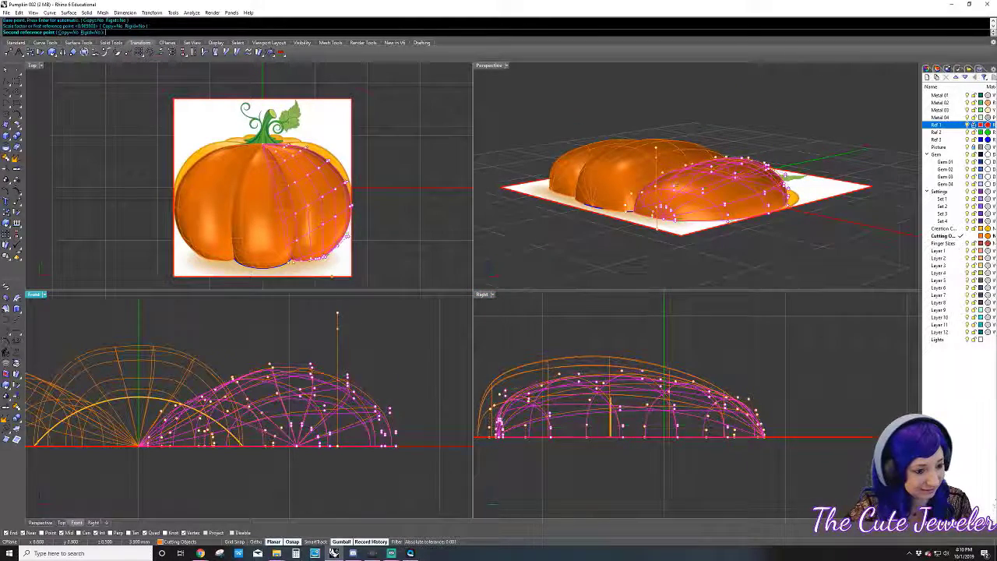
{"action": "left_click", "coordinate": [337, 320]}
- Nudge a single control point to refine the right lobe's outline
{"action": "left_click_drag", "start_coordinate": [276, 344], "coordinate": [259, 355]}
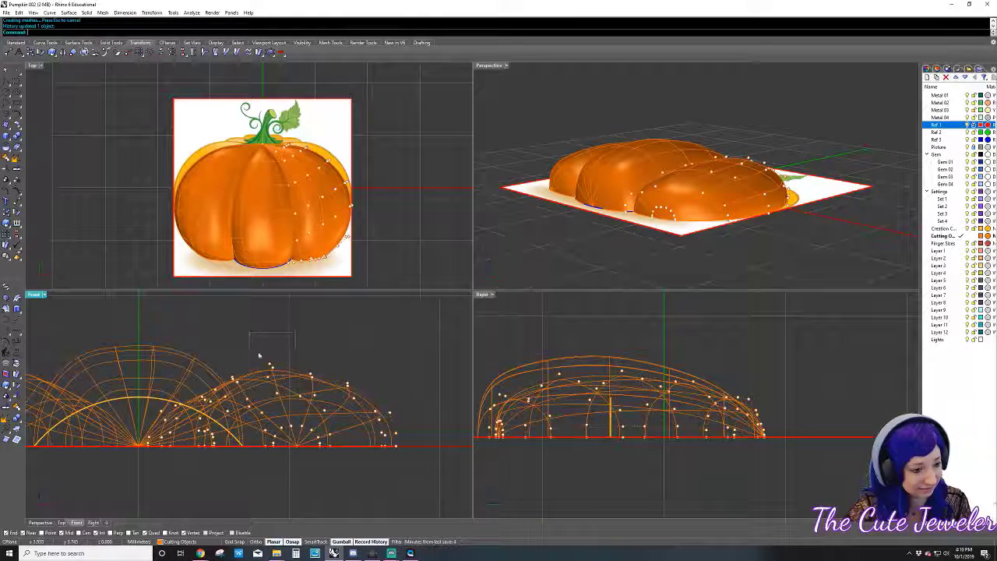
{"action": "left_click_drag", "start_coordinate": [294, 395], "coordinate": [295, 394]}
{"action": "left_click_drag", "start_coordinate": [270, 343], "coordinate": [270, 350]}
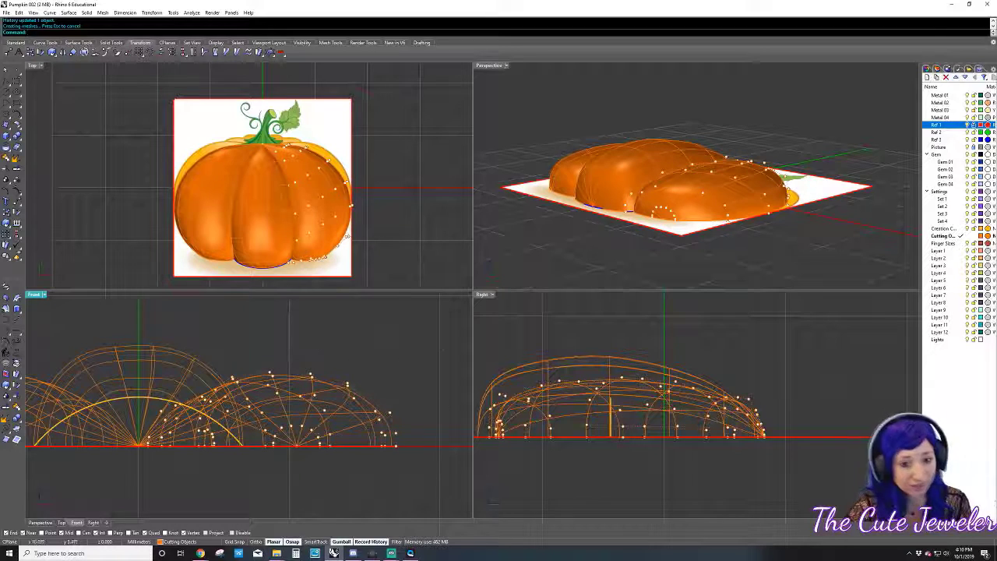
{"action": "left_click", "coordinate": [803, 251]}
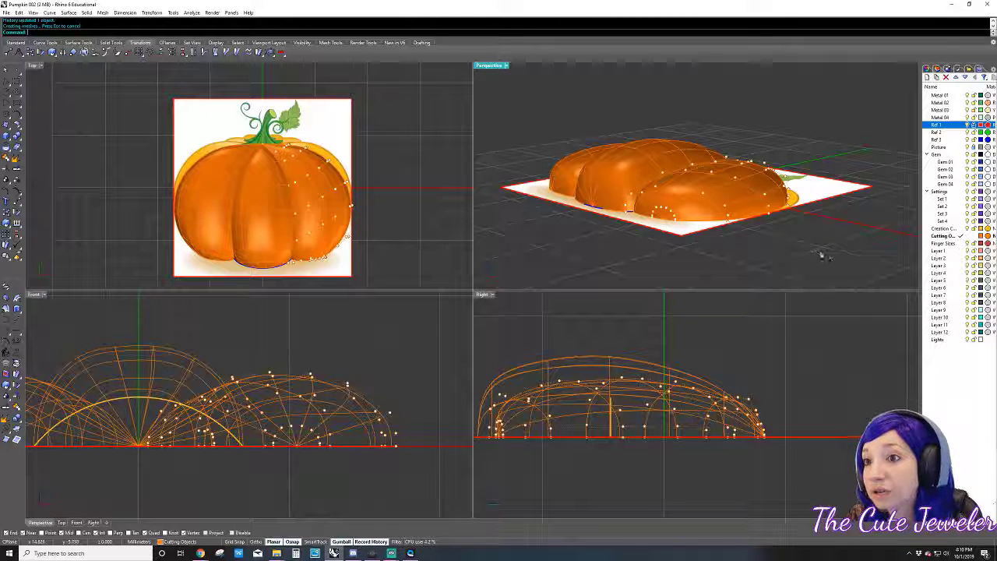
{"action": "mouse_move", "coordinate": [821, 255]}
{"action": "right_mouse_down"}
{"action": "mouse_move", "coordinate": [659, 205]}
{"action": "mouse_move", "coordinate": [739, 214]}
{"action": "right_mouse_up"}
- Reselect the right-hand lobe from a top-down view and bring up the Surface menu
{"action": "left_click", "coordinate": [741, 225]}
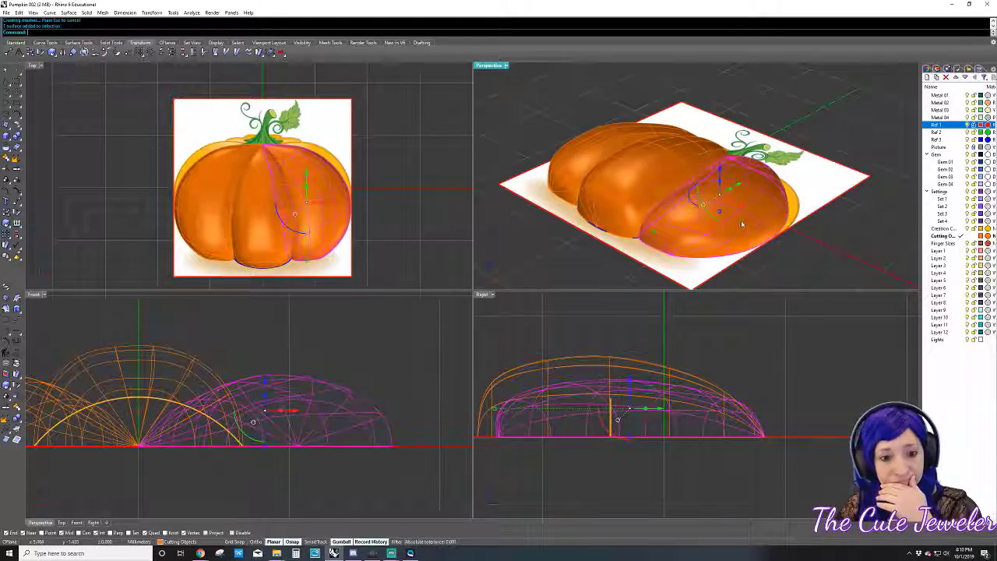
{"action": "left_click", "coordinate": [828, 263]}
{"action": "mouse_move", "coordinate": [828, 262]}
{"action": "right_mouse_down"}
{"action": "mouse_move", "coordinate": [736, 268]}
{"action": "mouse_move", "coordinate": [678, 226]}
{"action": "right_mouse_up"}
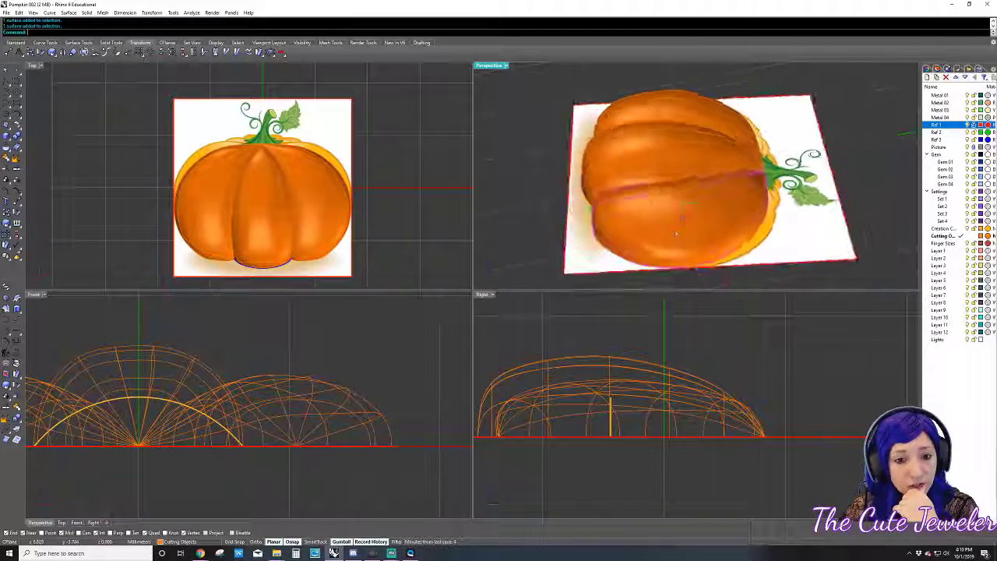
{"action": "left_click", "coordinate": [677, 210]}
{"action": "left_click", "coordinate": [33, 13]}
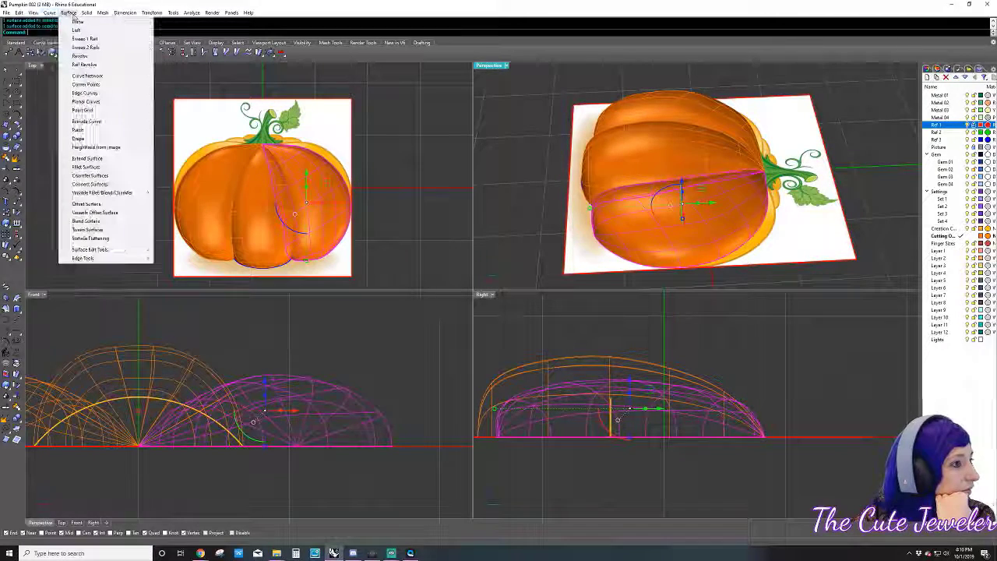
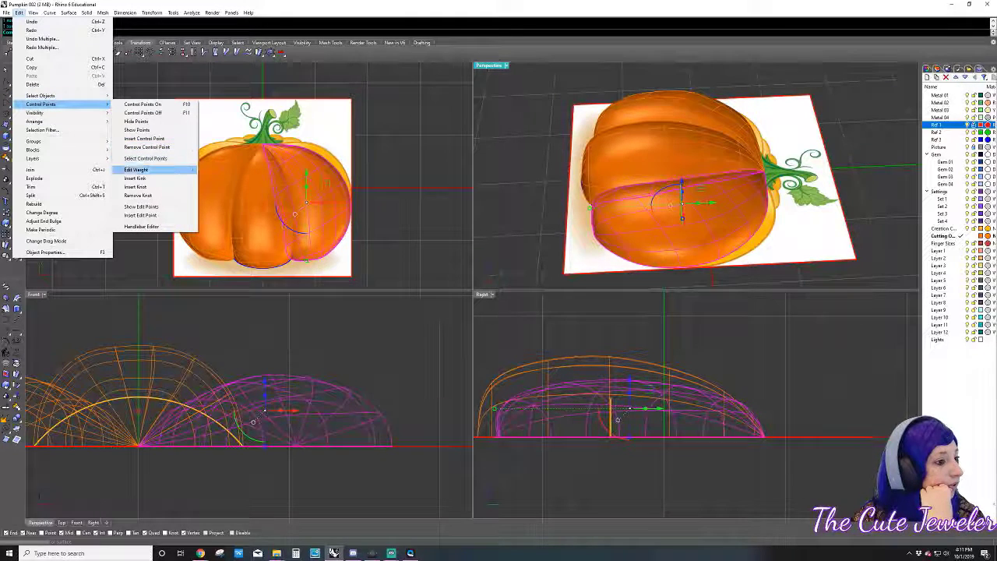
- Remove a knot line from the rightmost pumpkin lobe surface with Remove Knot
{"action": "left_click", "coordinate": [137, 196]}
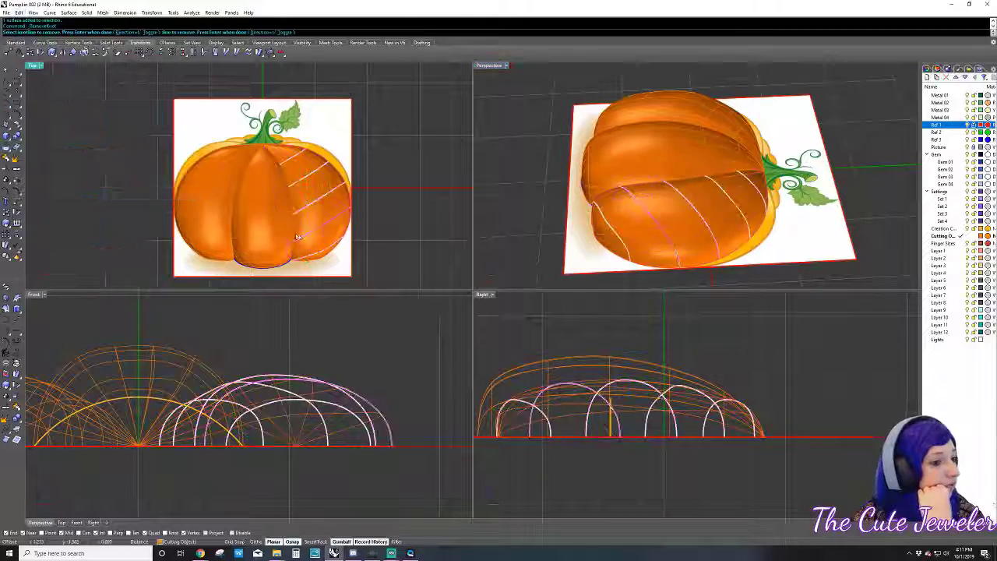
{"action": "right_click_drag", "start_coordinate": [639, 285], "coordinate": [660, 185]}
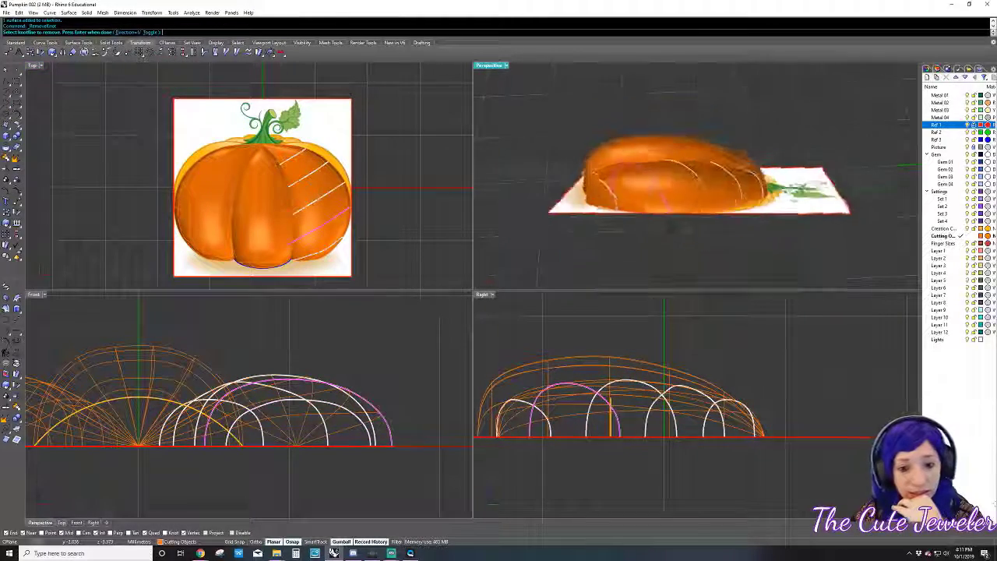
{"action": "left_click", "coordinate": [660, 184]}
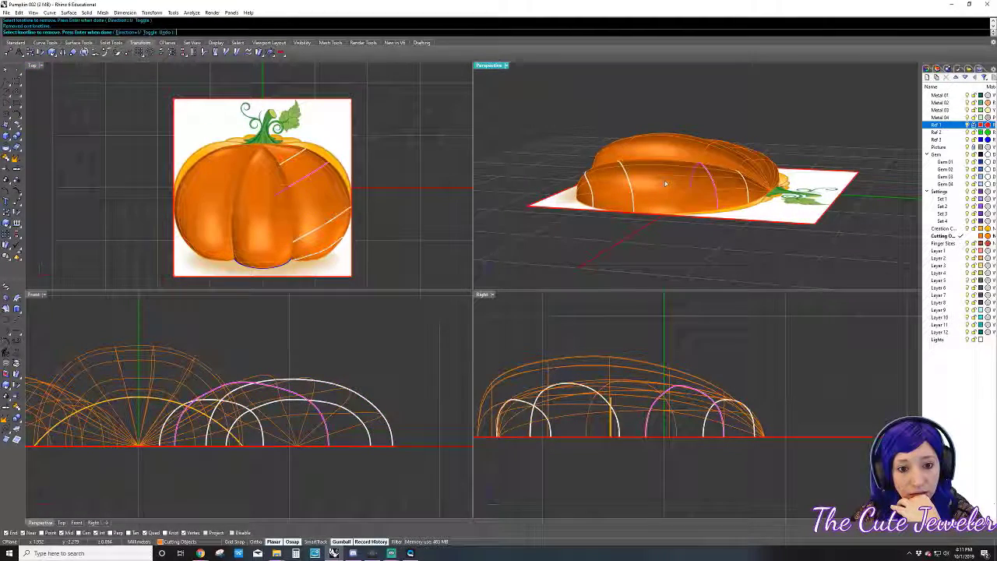
{"action": "mouse_move", "coordinate": [744, 184]}
{"action": "right_mouse_down"}
{"action": "mouse_move", "coordinate": [588, 180]}
{"action": "mouse_move", "coordinate": [747, 180]}
{"action": "right_mouse_up"}
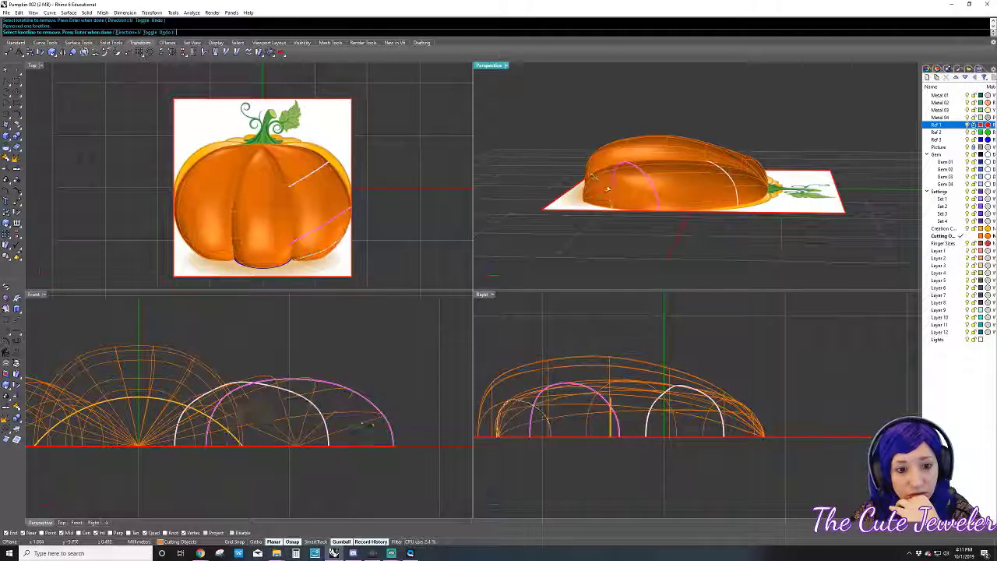
{"action": "mouse_move", "coordinate": [747, 180]}
{"action": "right_mouse_down"}
{"action": "mouse_move", "coordinate": [694, 190]}
{"action": "mouse_move", "coordinate": [840, 204]}
{"action": "mouse_move", "coordinate": [695, 202]}
{"action": "right_mouse_up"}
{"action": "key", "text": "Return"}
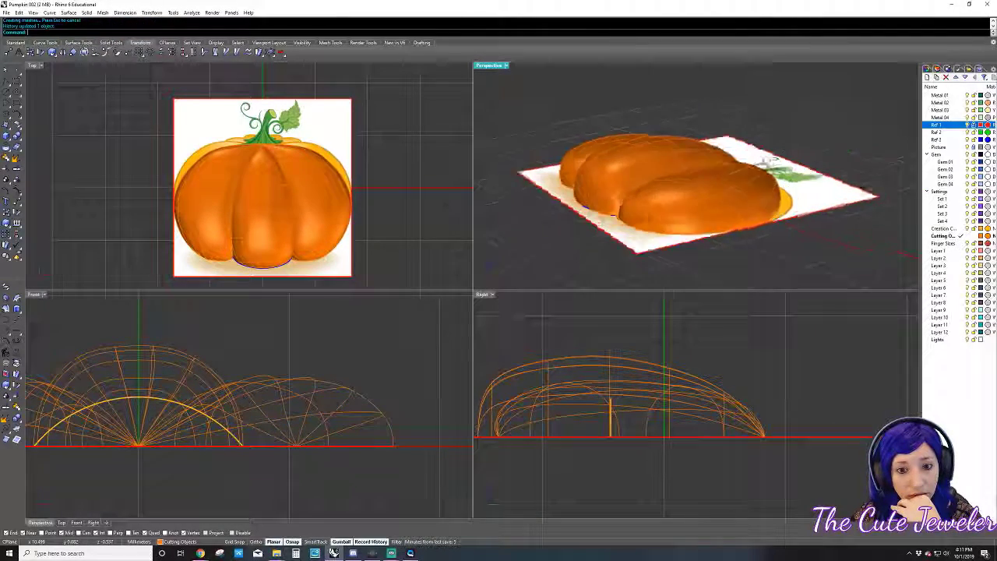
- Rerun knot removal on the lobe in the other direction and remove another knot line
{"action": "key", "text": "Return"}
{"action": "left_click", "coordinate": [685, 204]}
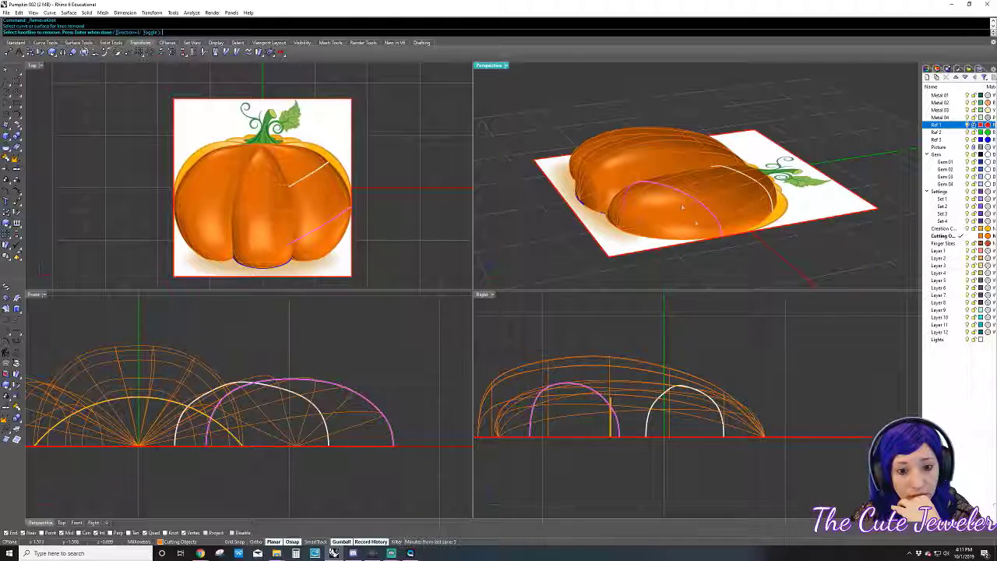
{"action": "left_click", "coordinate": [148, 32]}
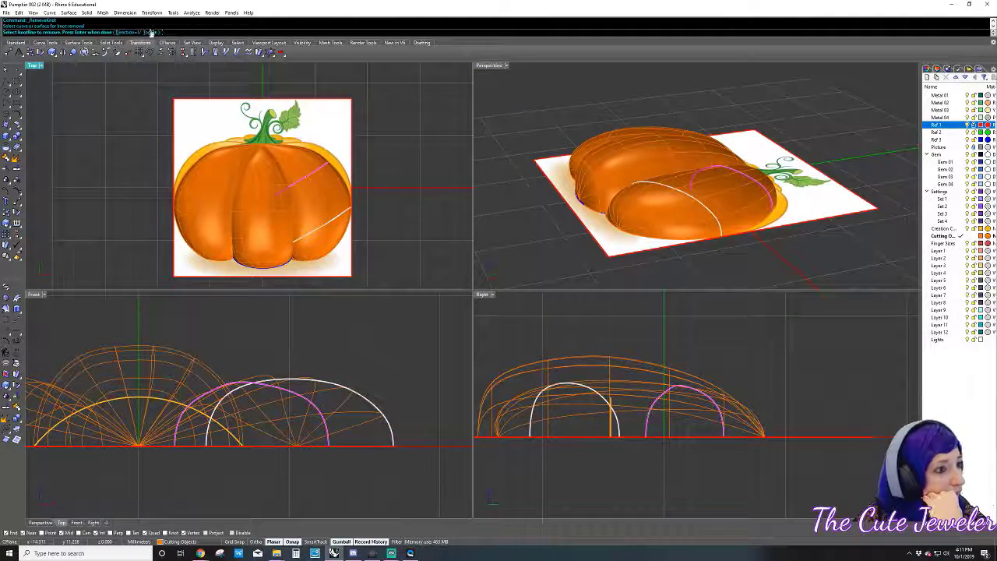
{"action": "left_click", "coordinate": [150, 32]}
{"action": "mouse_move", "coordinate": [686, 202]}
{"action": "right_mouse_down"}
{"action": "mouse_move", "coordinate": [654, 183]}
{"action": "mouse_move", "coordinate": [708, 183]}
{"action": "right_mouse_up"}
{"action": "left_click", "coordinate": [714, 183]}
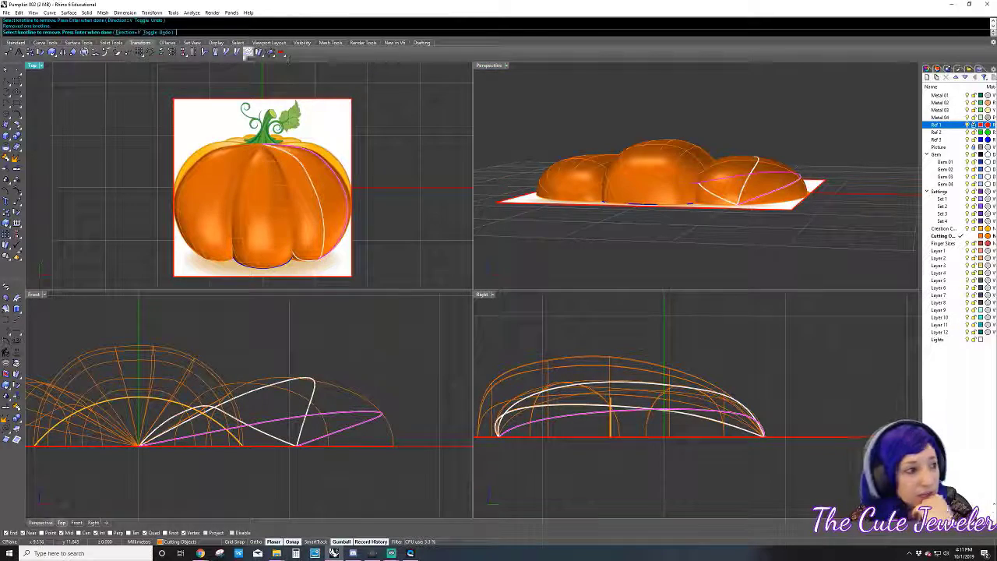
- Undo the wrong knot removals, remove the correct line, finish, and reselect the lobe
{"action": "left_click", "coordinate": [159, 32]}
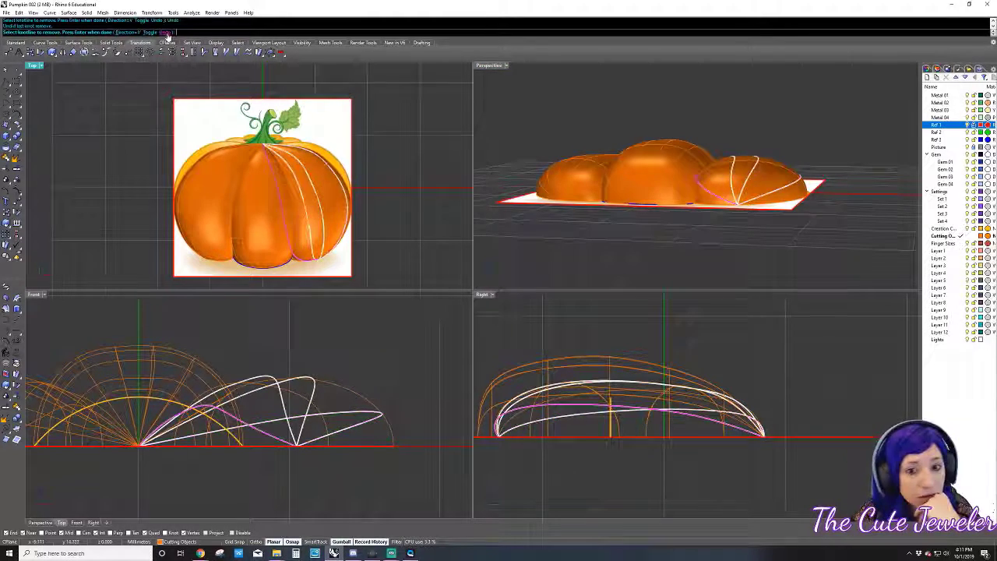
{"action": "left_click", "coordinate": [758, 169]}
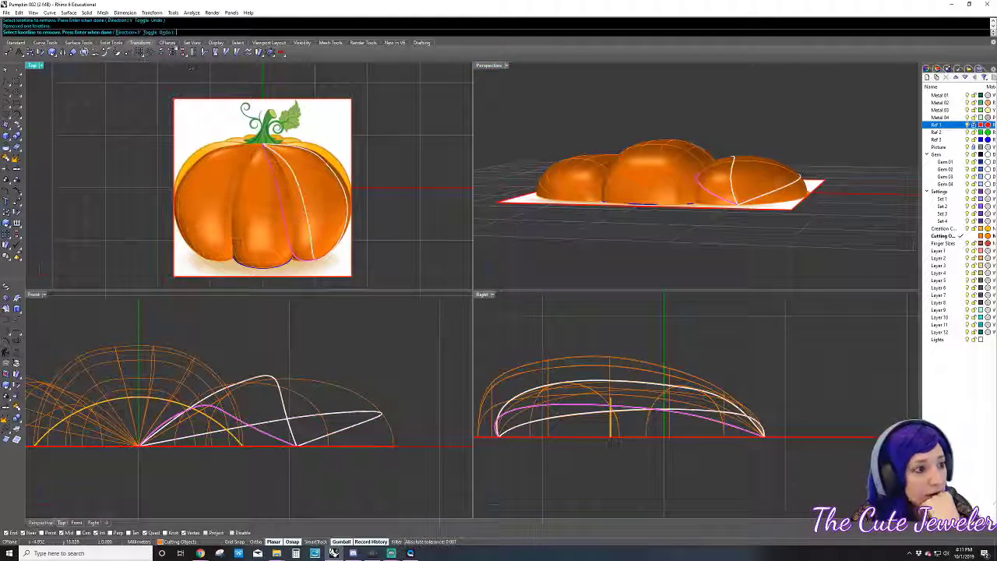
{"action": "right_click_drag", "start_coordinate": [498, 220], "coordinate": [764, 225]}
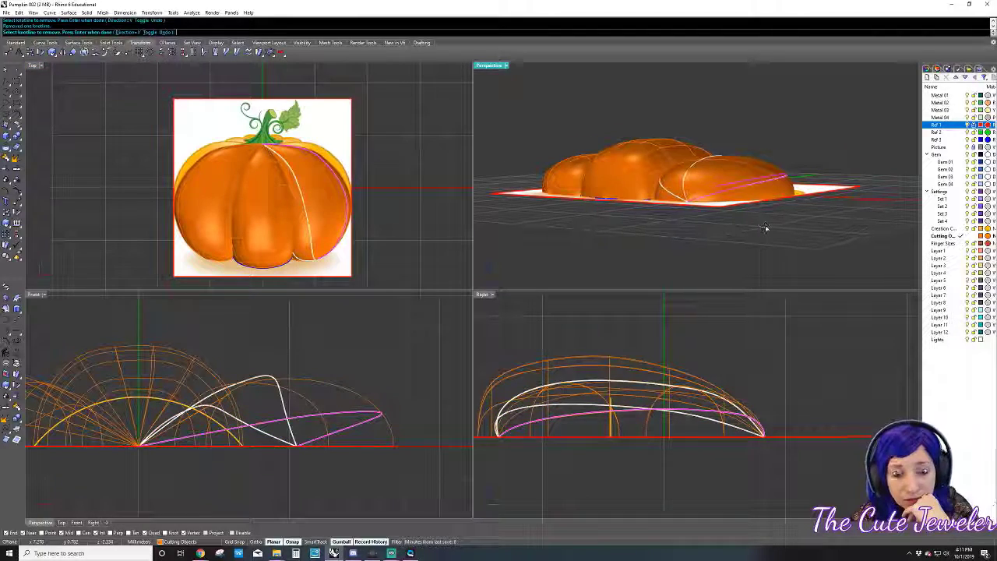
{"action": "left_click", "coordinate": [401, 84]}
{"action": "left_click", "coordinate": [164, 32]}
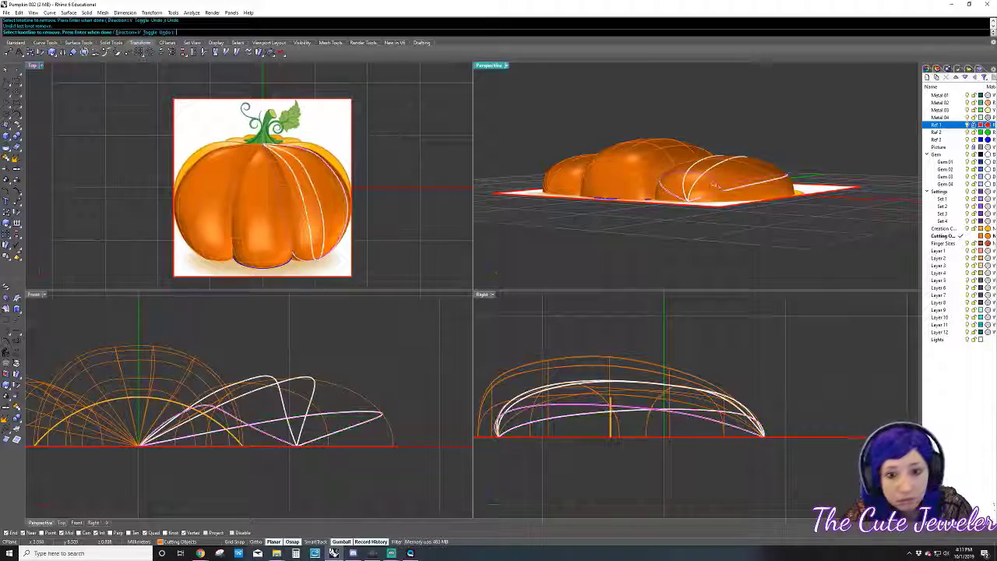
{"action": "left_click", "coordinate": [705, 184]}
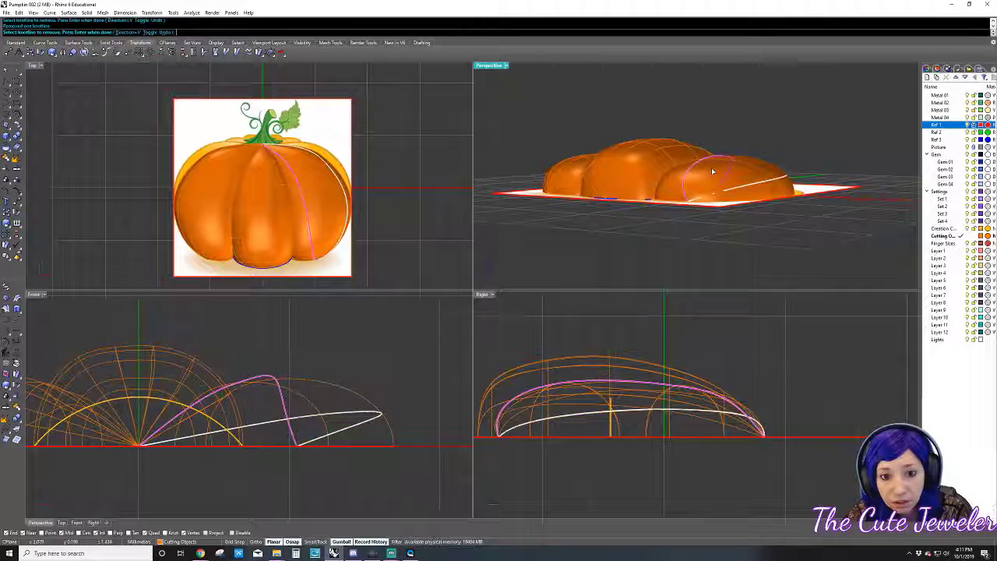
{"action": "mouse_move", "coordinate": [710, 167]}
{"action": "right_mouse_down"}
{"action": "mouse_move", "coordinate": [720, 226]}
{"action": "mouse_move", "coordinate": [841, 223]}
{"action": "mouse_move", "coordinate": [782, 255]}
{"action": "mouse_move", "coordinate": [710, 229]}
{"action": "right_mouse_up"}
{"action": "key", "text": "Return"}
{"action": "left_click", "coordinate": [711, 228]}
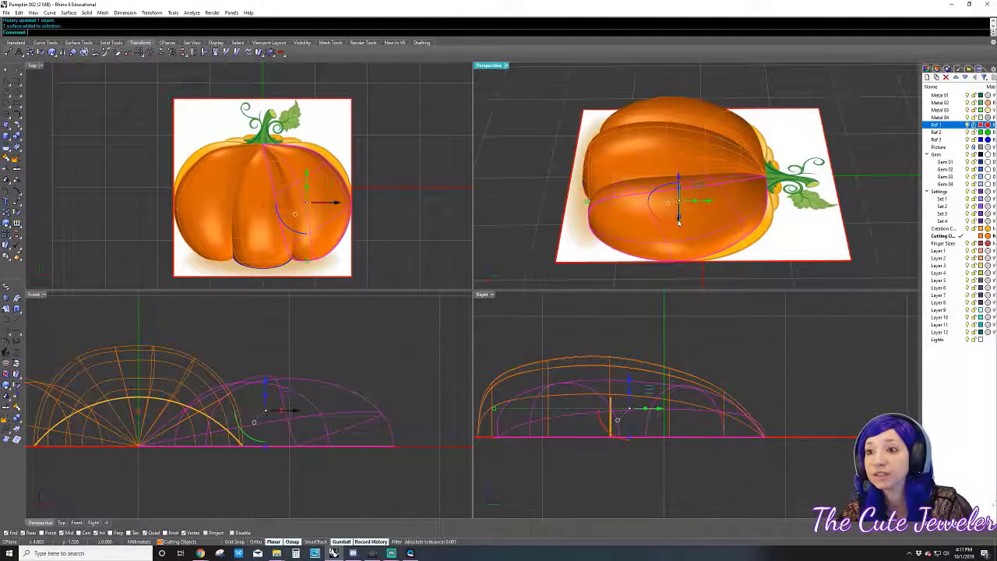
- Zoom in, reselect the simplified right lobe surface, and turn on its control points with F10
{"action": "scroll", "coordinate": [246, 235], "scroll_direction": "up", "scroll_amount": 1}
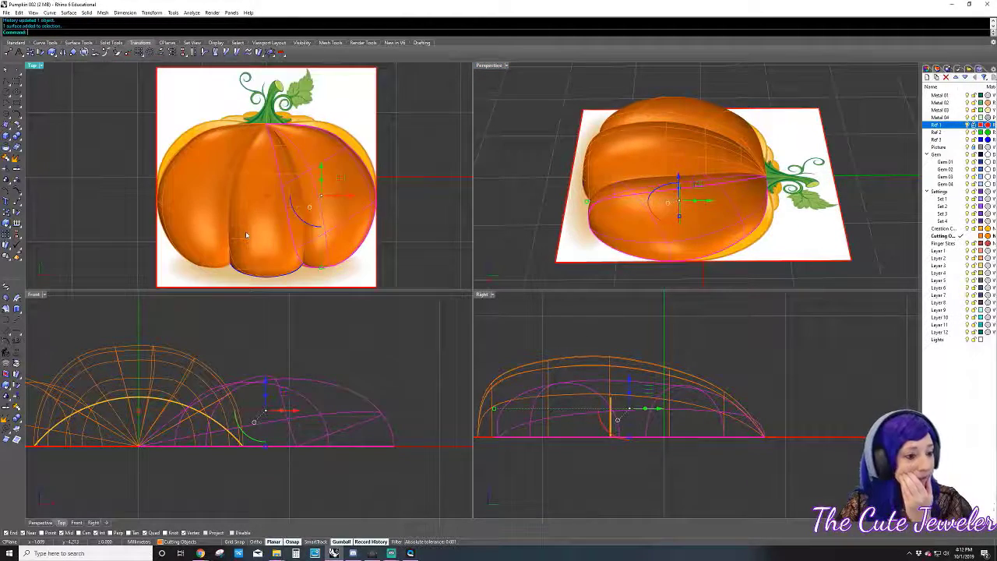
{"action": "scroll", "coordinate": [241, 232], "scroll_direction": "up", "scroll_amount": 1}
{"action": "scroll", "coordinate": [237, 228], "scroll_direction": "up", "scroll_amount": 1}
{"action": "scroll", "coordinate": [232, 227], "scroll_direction": "up", "scroll_amount": 1}
{"action": "scroll", "coordinate": [232, 223], "scroll_direction": "up", "scroll_amount": 1}
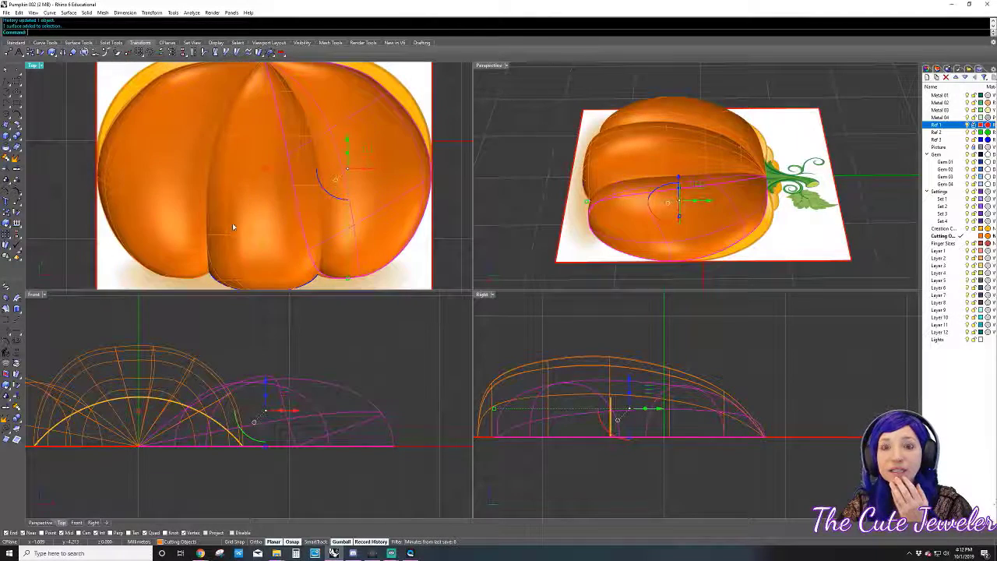
{"action": "scroll", "coordinate": [232, 223], "scroll_direction": "down", "scroll_amount": 1}
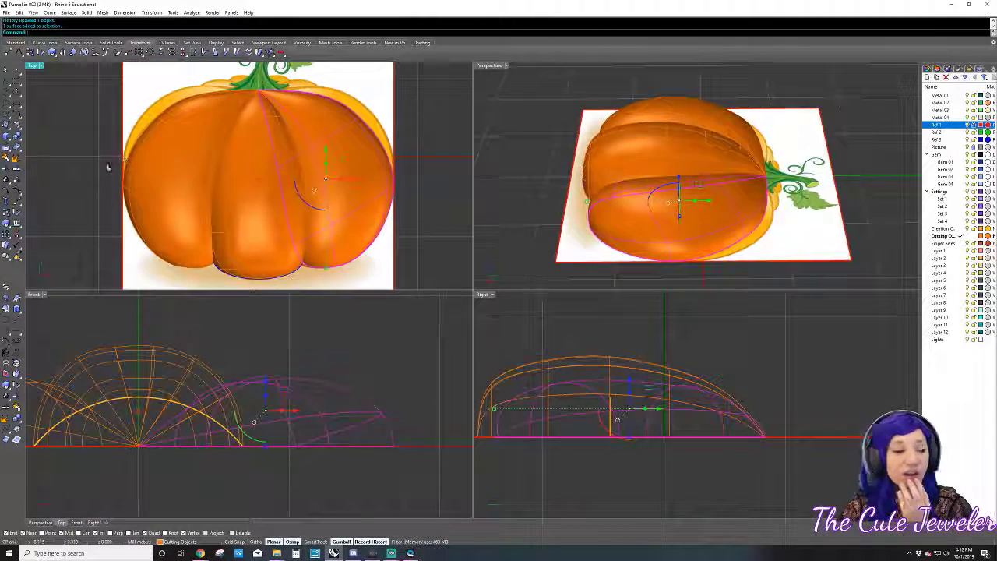
{"action": "key", "text": "Escape"}
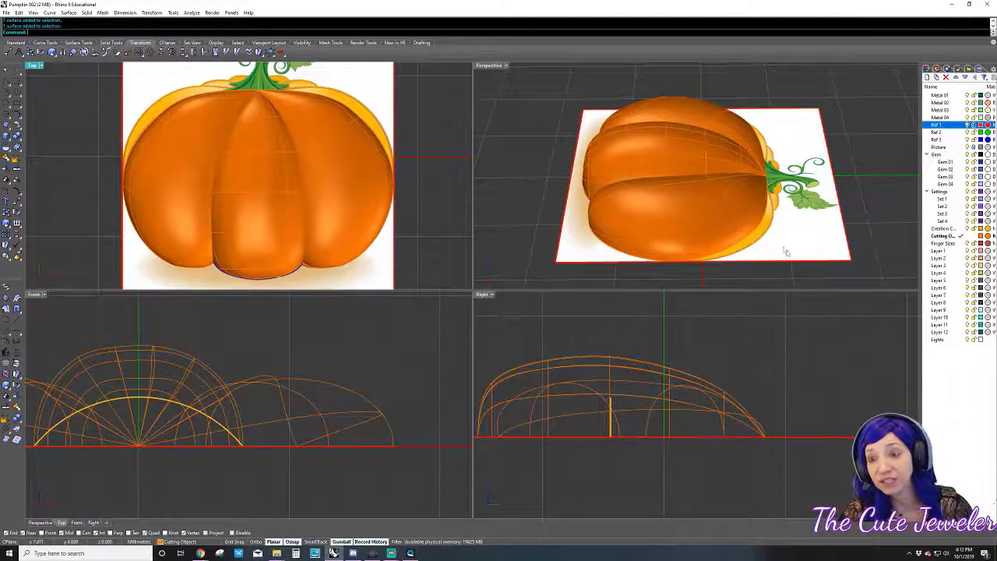
{"action": "left_click", "coordinate": [679, 219]}
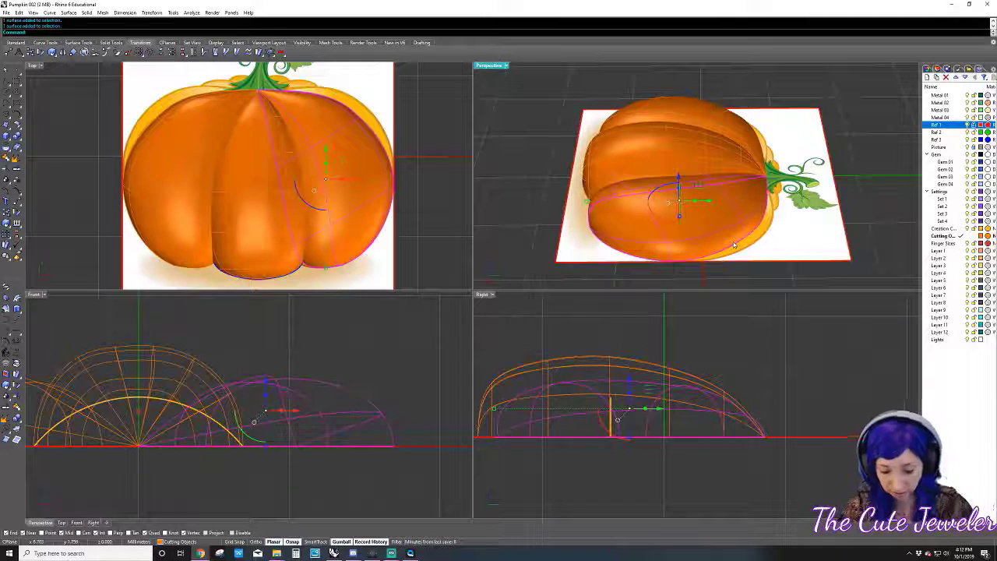
{"action": "key", "text": "F10"}
{"action": "mouse_move", "coordinate": [700, 244]}
{"action": "right_mouse_down"}
{"action": "mouse_move", "coordinate": [607, 233]}
{"action": "mouse_move", "coordinate": [641, 180]}
{"action": "right_mouse_up"}
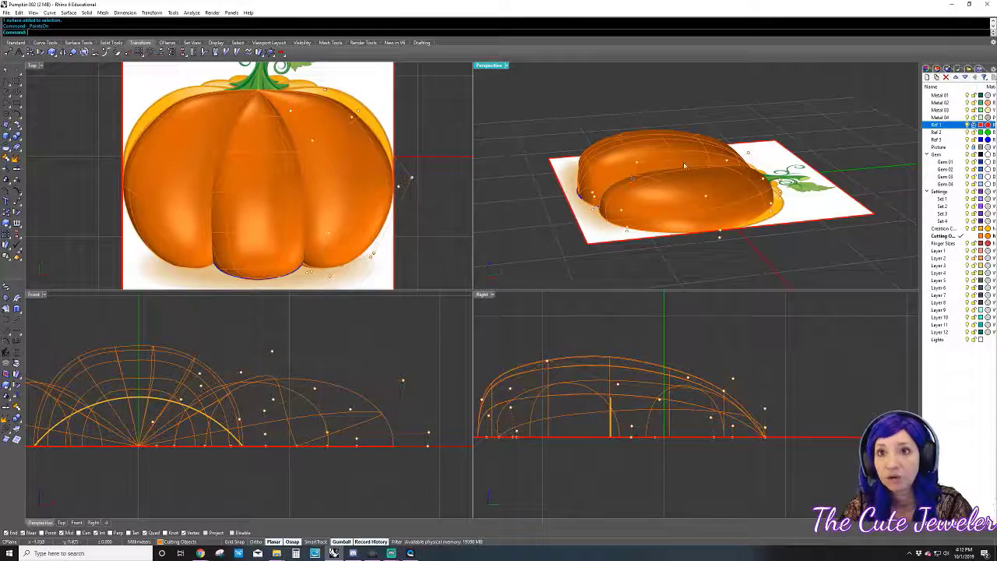
- Maximize the Perspective view and drag selected control points to reshape a lobe
{"action": "double_click", "coordinate": [488, 66]}
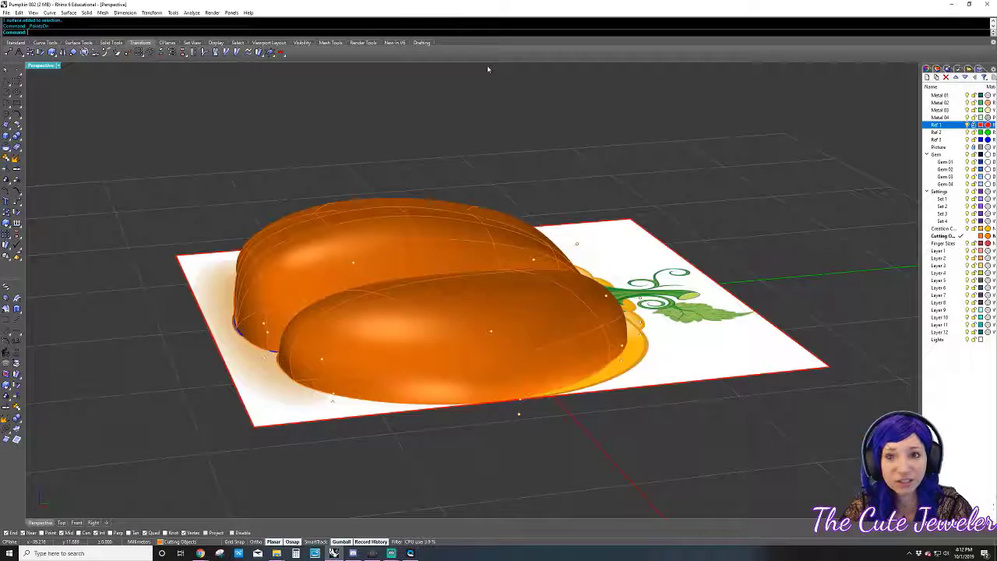
{"action": "scroll", "coordinate": [412, 326], "scroll_direction": "up", "scroll_amount": 3}
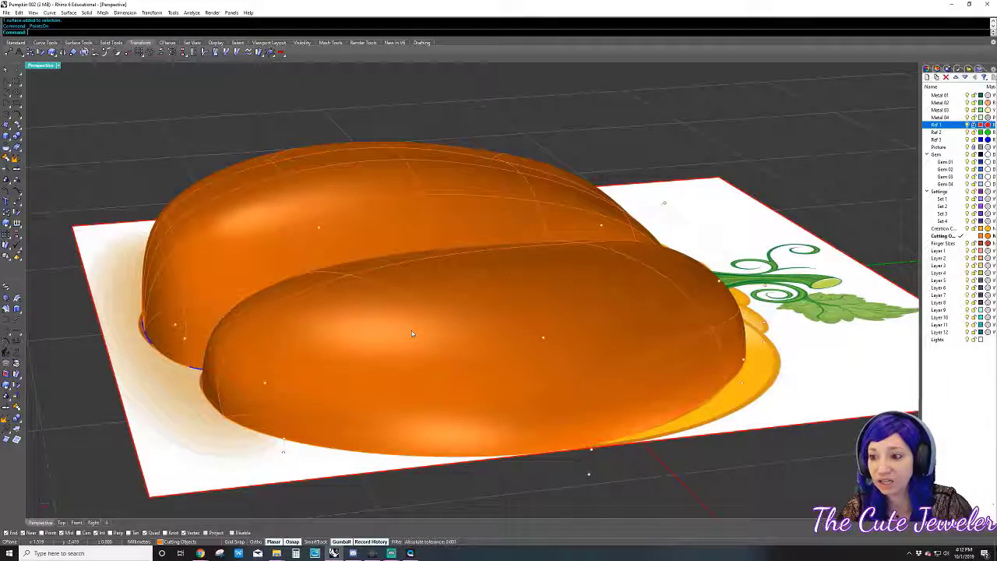
{"action": "mouse_move", "coordinate": [412, 333]}
{"action": "right_mouse_down"}
{"action": "mouse_move", "coordinate": [445, 337]}
{"action": "mouse_move", "coordinate": [631, 197]}
{"action": "mouse_move", "coordinate": [664, 203]}
{"action": "mouse_move", "coordinate": [591, 345]}
{"action": "right_mouse_up"}
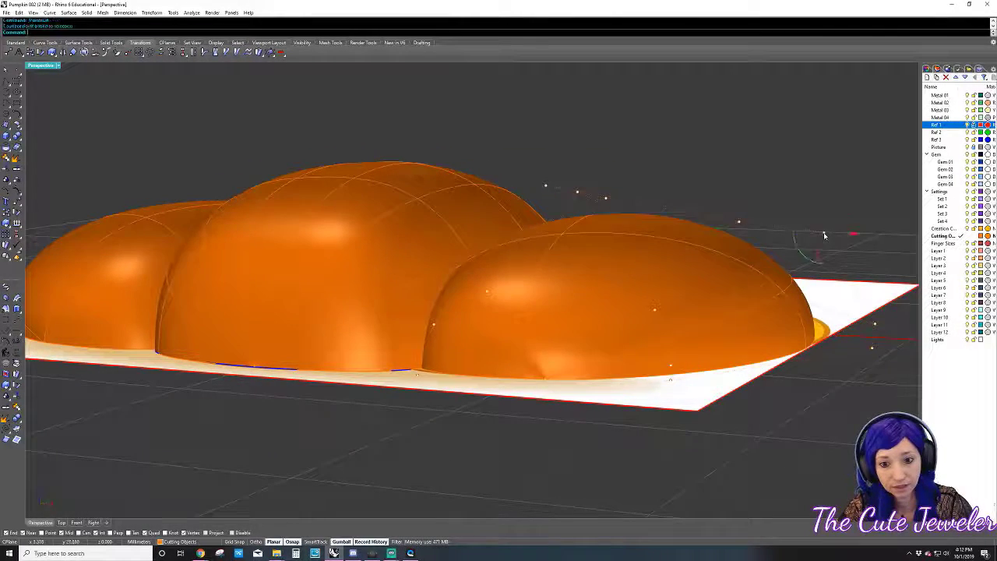
{"action": "left_click_drag", "start_coordinate": [828, 234], "coordinate": [873, 289]}
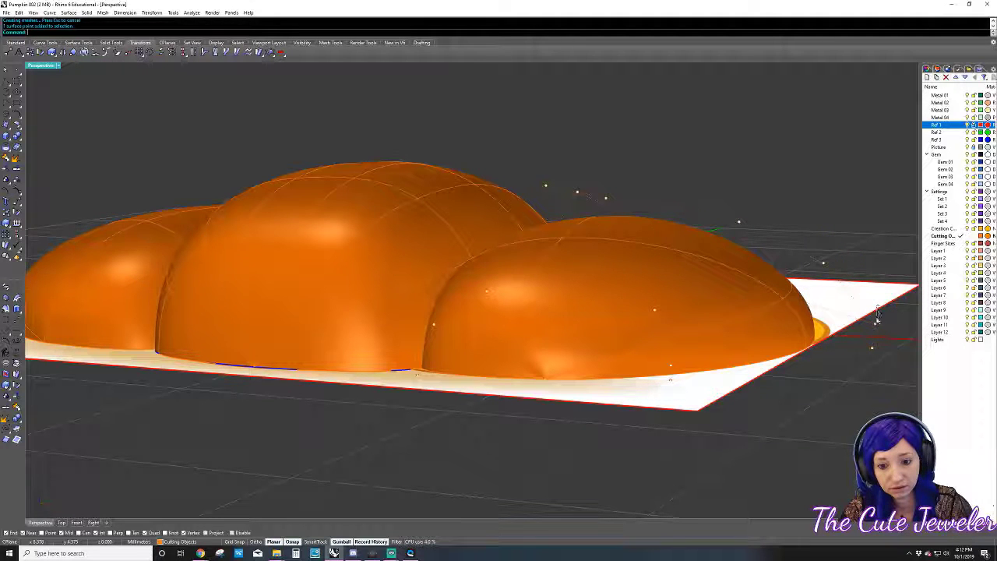
{"action": "left_click", "coordinate": [860, 337]}
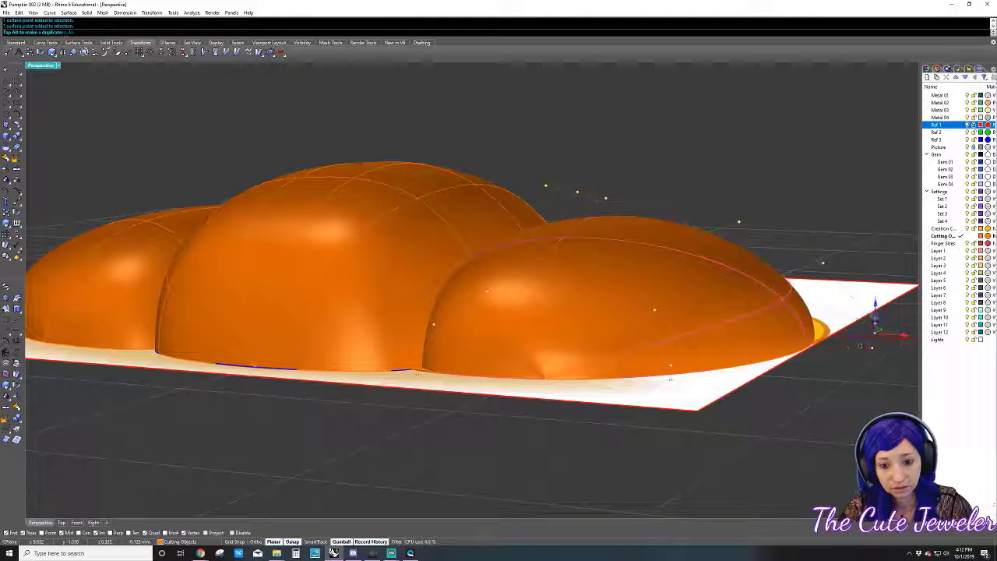
- Lift the selected points to raise the left lobe and review it from several angles
{"action": "mouse_move", "coordinate": [859, 345]}
{"action": "right_mouse_down"}
{"action": "mouse_move", "coordinate": [646, 217]}
{"action": "mouse_move", "coordinate": [333, 182]}
{"action": "right_mouse_up"}
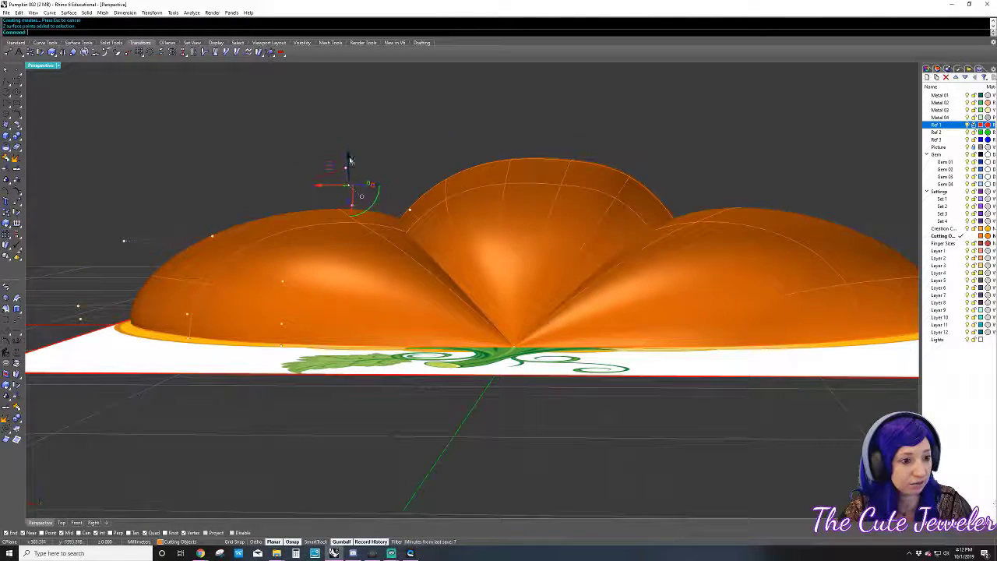
{"action": "left_click_drag", "start_coordinate": [348, 158], "coordinate": [350, 141]}
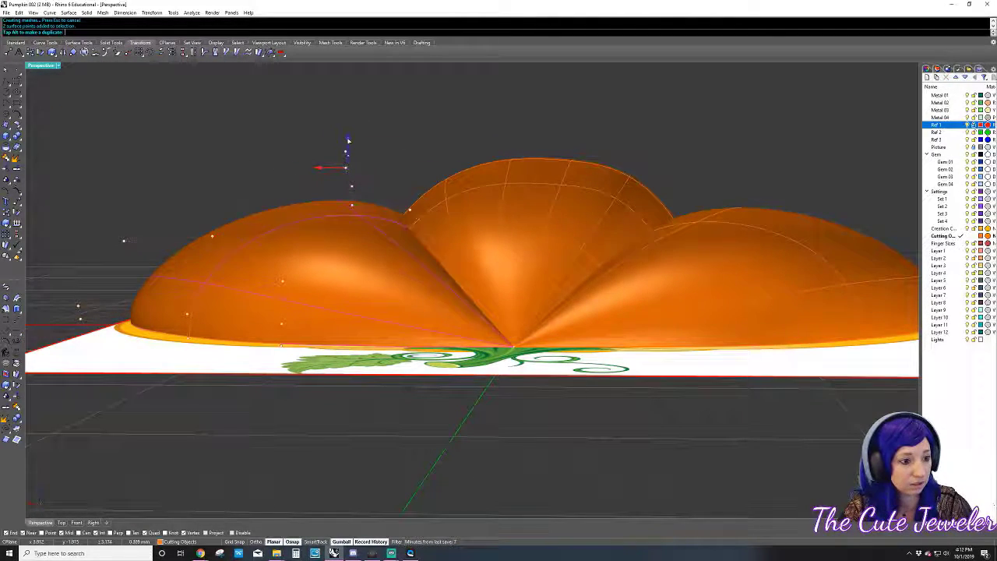
{"action": "mouse_move", "coordinate": [439, 137]}
{"action": "right_mouse_down"}
{"action": "mouse_move", "coordinate": [666, 159]}
{"action": "mouse_move", "coordinate": [670, 138]}
{"action": "right_mouse_up"}
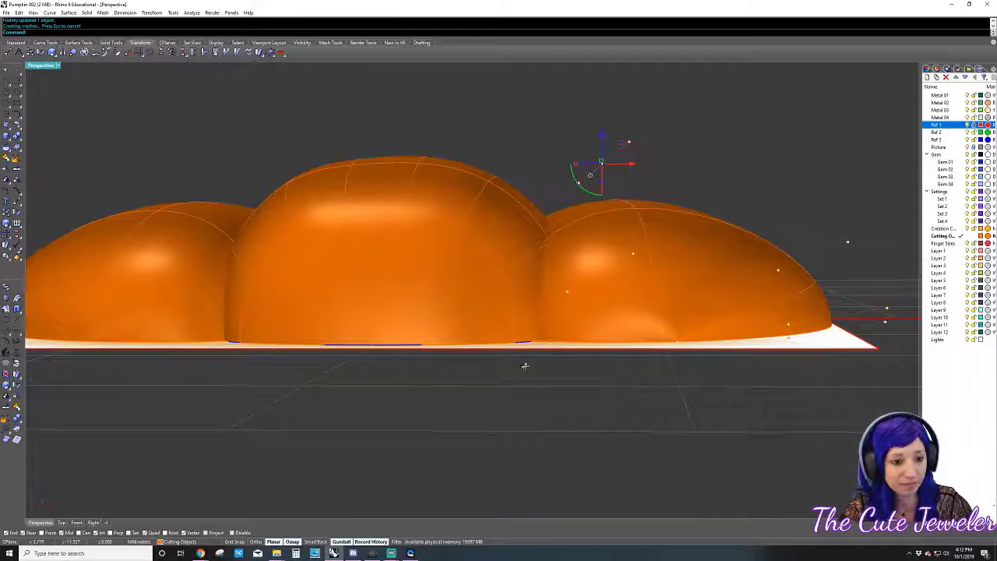
{"action": "right_click_drag", "start_coordinate": [525, 363], "coordinate": [532, 377]}
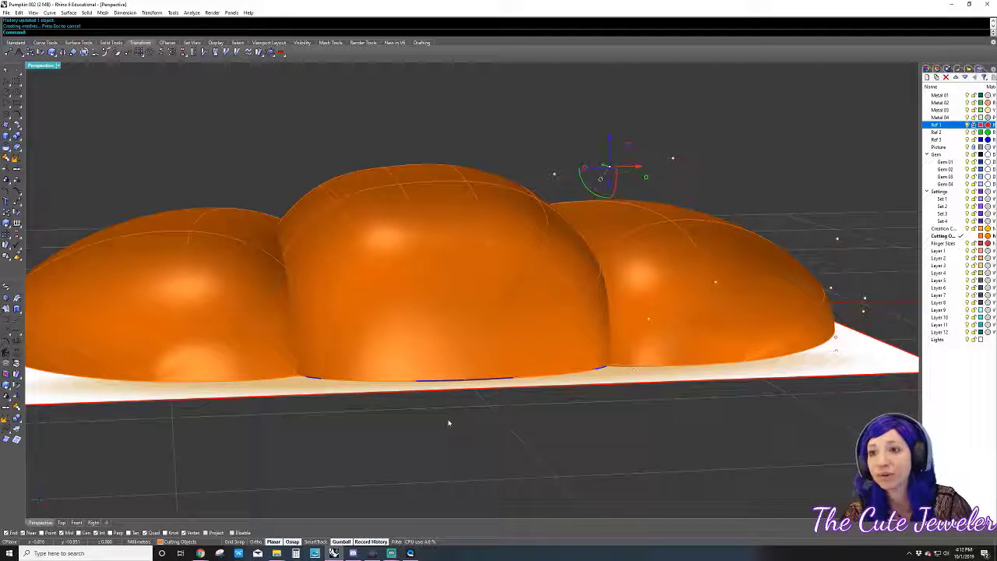
{"action": "right_click_drag", "start_coordinate": [670, 327], "coordinate": [682, 428]}
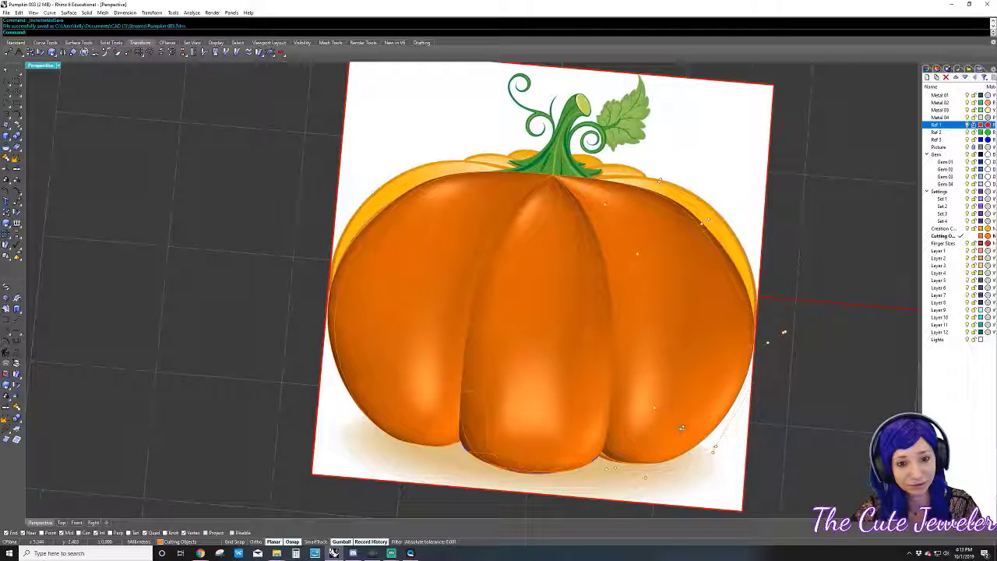
- Select the right lobe and incrementally save the model as Pumpkin 004.3dm
{"action": "left_click", "coordinate": [717, 339]}
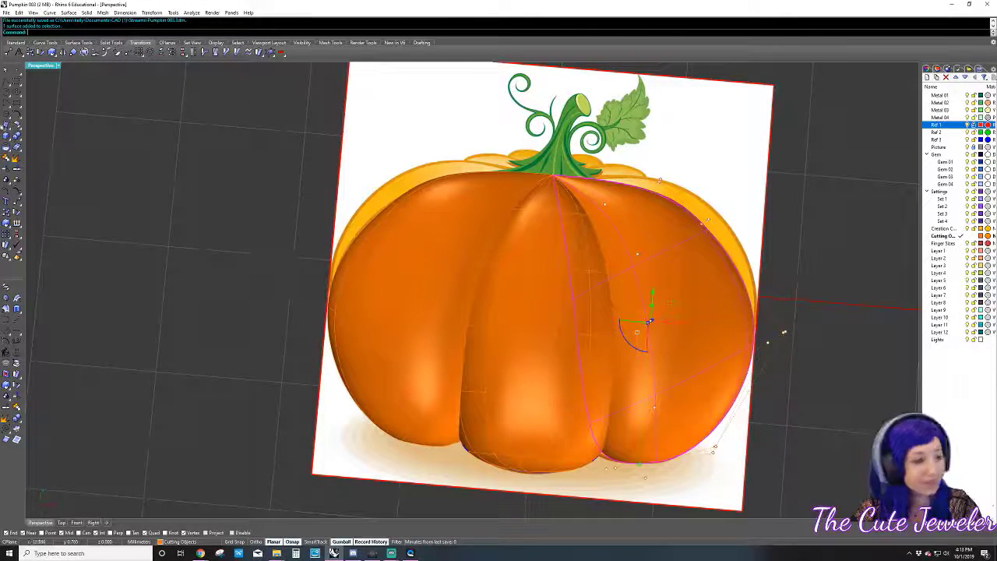
{"action": "left_click", "coordinate": [6, 12]}
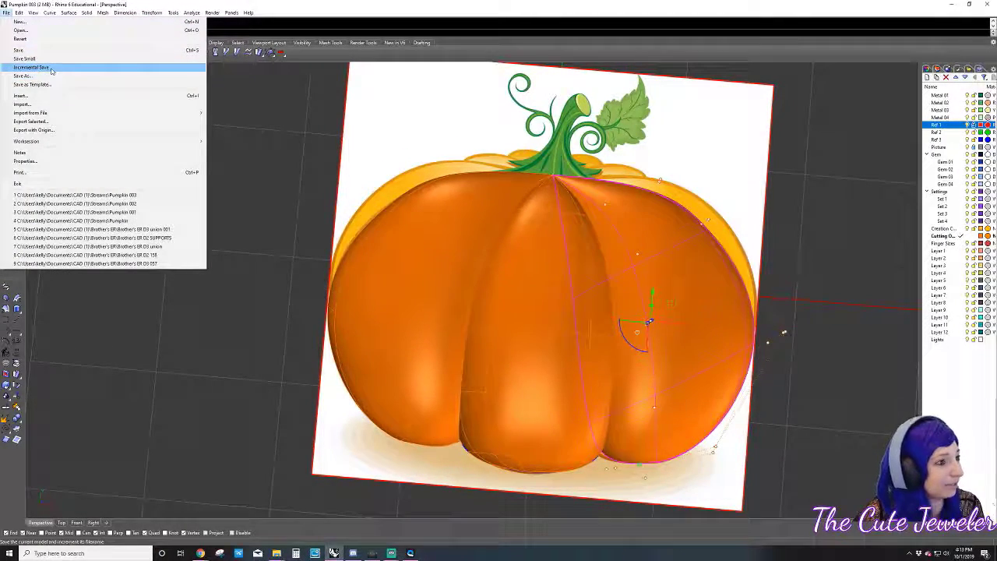
{"action": "left_click", "coordinate": [32, 67]}
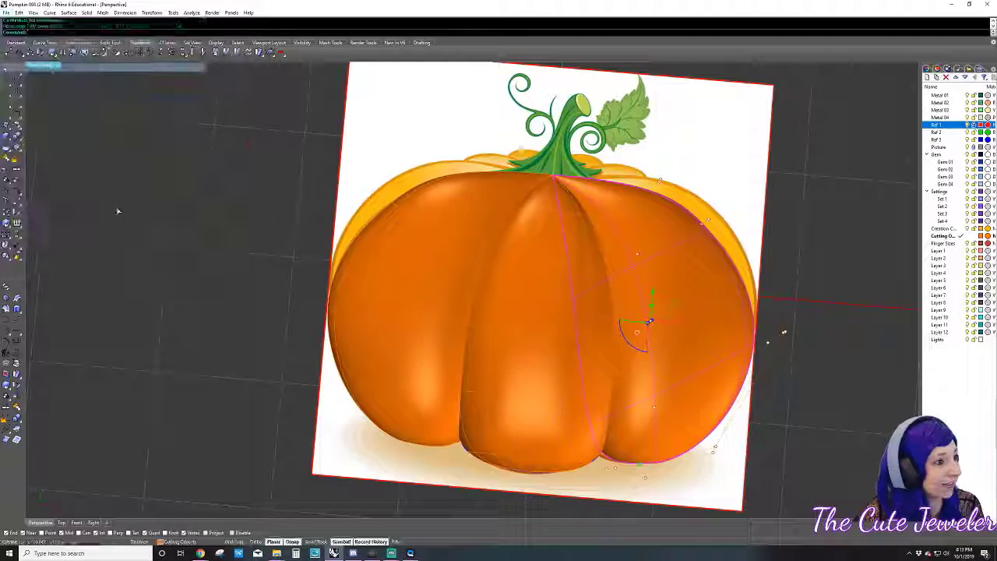
{"action": "left_click", "coordinate": [660, 313]}
{"action": "right_click_drag", "start_coordinate": [659, 312], "coordinate": [636, 366]}
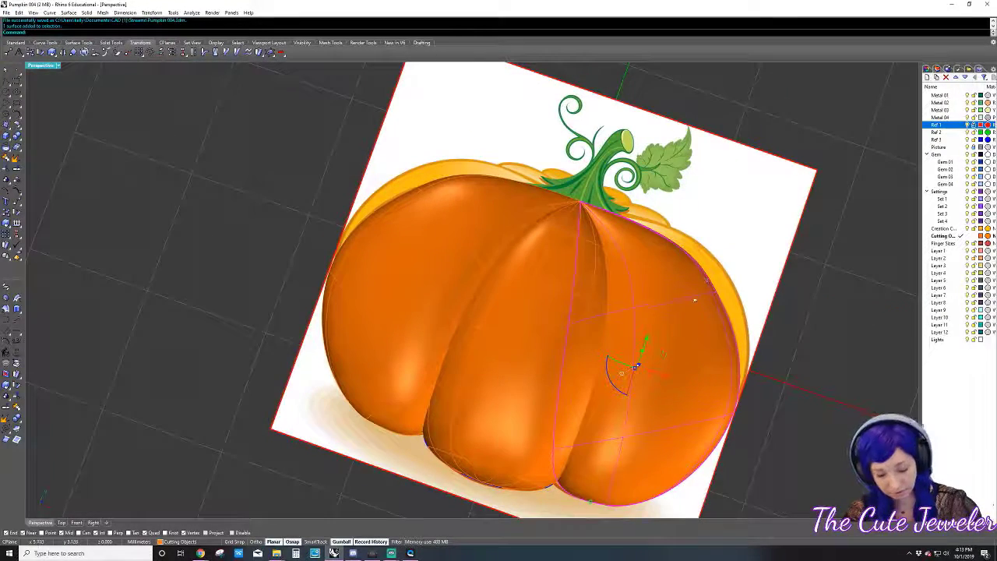
- Switch to four viewports and pull the lobe's upper edge points left onto the reference outline
{"action": "left_click", "coordinate": [52, 52]}
{"action": "scroll", "coordinate": [354, 153], "scroll_direction": "up", "scroll_amount": 3}
{"action": "scroll", "coordinate": [355, 153], "scroll_direction": "up", "scroll_amount": 2}
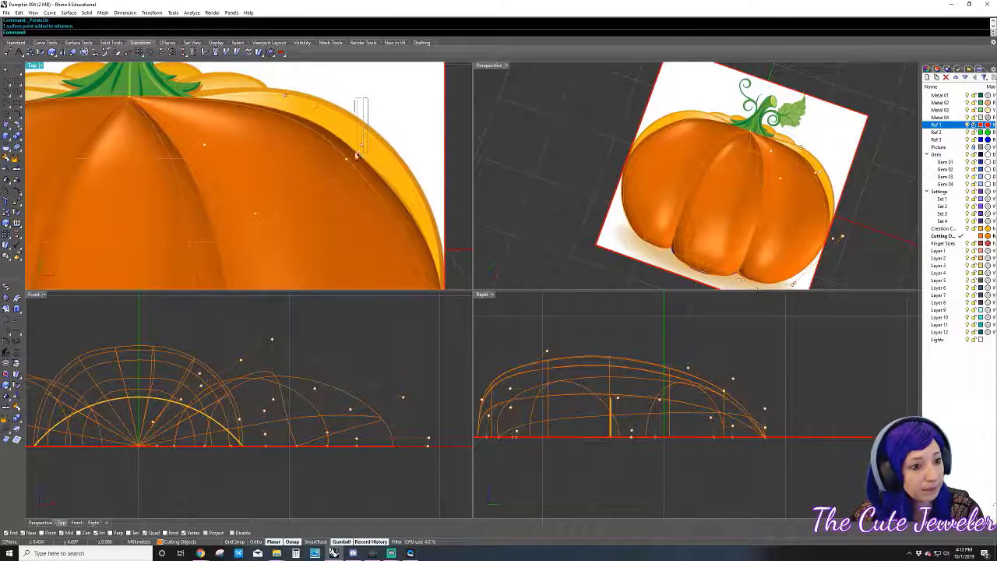
{"action": "left_click_drag", "start_coordinate": [381, 117], "coordinate": [389, 118]}
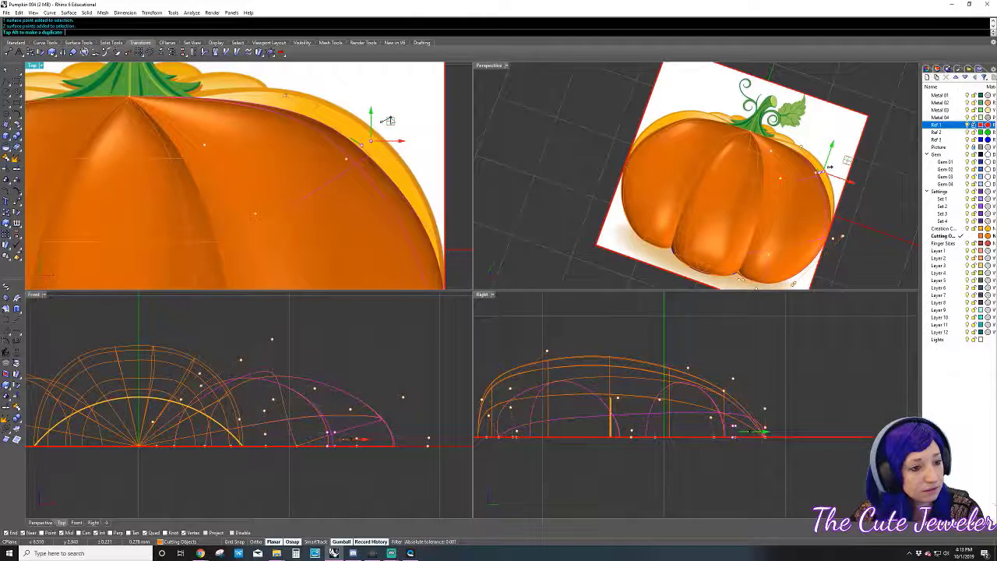
{"action": "left_click_drag", "start_coordinate": [301, 86], "coordinate": [260, 76]}
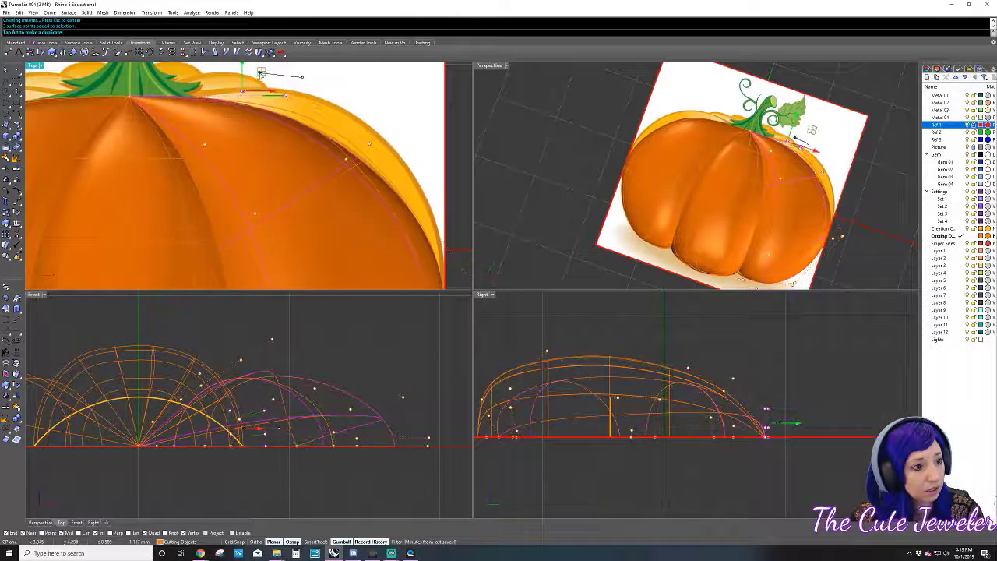
{"action": "left_click_drag", "start_coordinate": [259, 76], "coordinate": [261, 78]}
{"action": "key", "text": "Escape"}
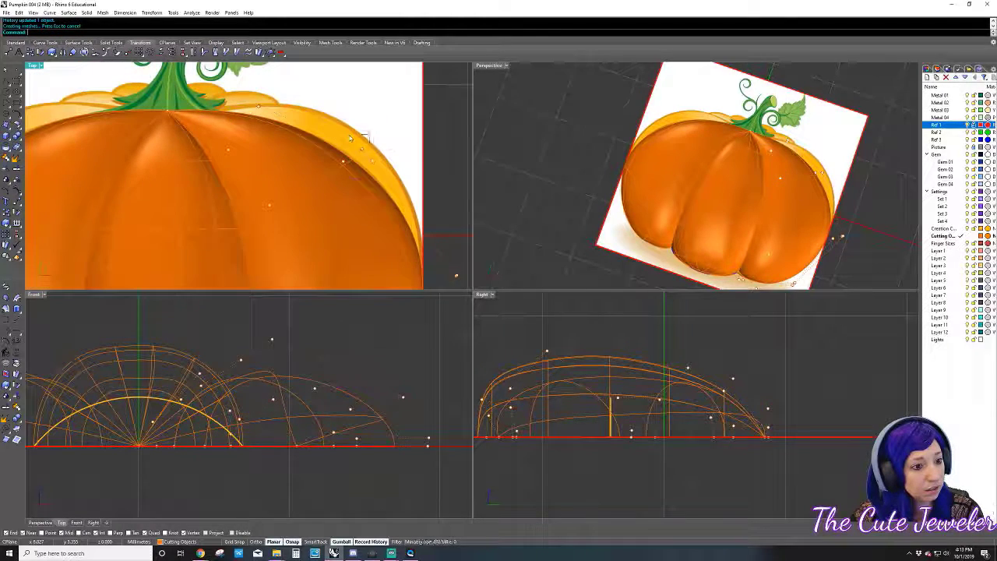
- Move more lobe points up-left and pull the bottom points left along the outline
{"action": "left_click_drag", "start_coordinate": [374, 135], "coordinate": [363, 115]}
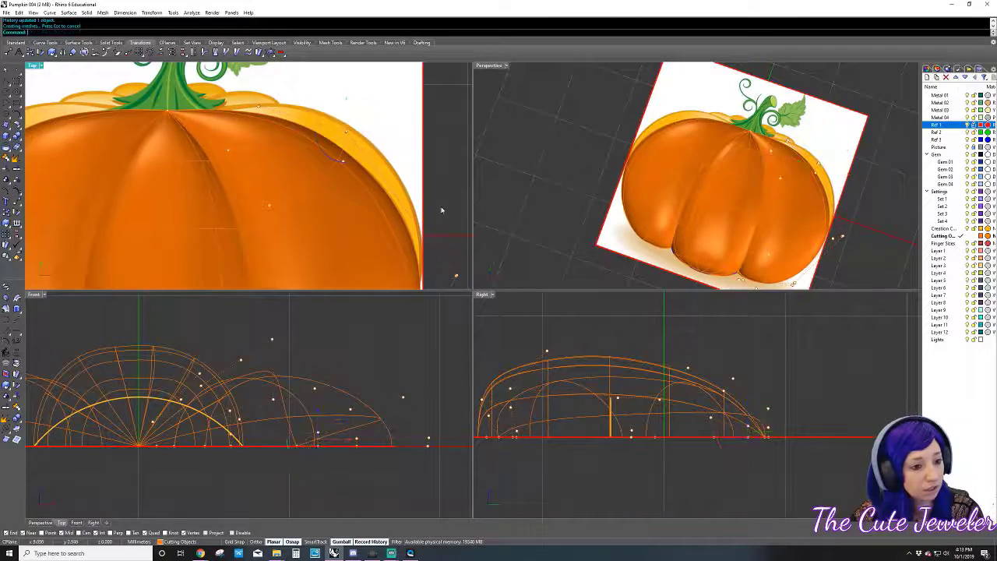
{"action": "right_click_drag", "start_coordinate": [438, 211], "coordinate": [401, 174]}
{"action": "scroll", "coordinate": [389, 159], "scroll_direction": "down", "scroll_amount": 3}
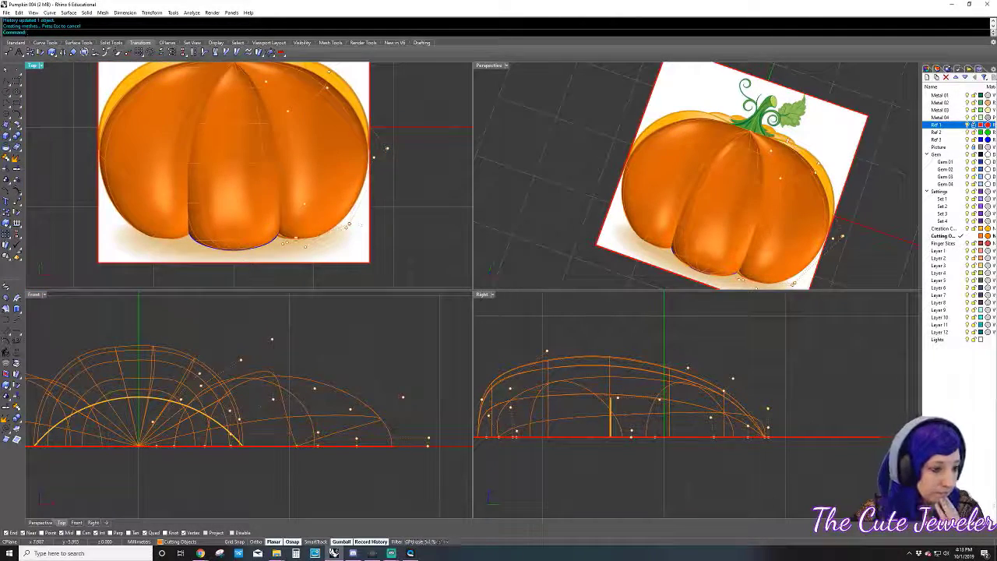
{"action": "scroll", "coordinate": [282, 247], "scroll_direction": "up", "scroll_amount": 3}
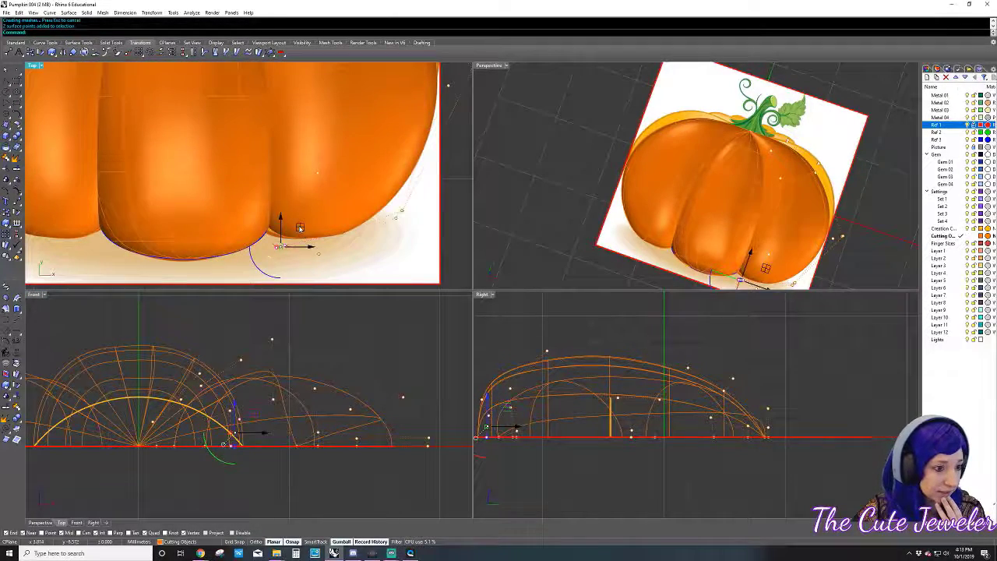
{"action": "left_click_drag", "start_coordinate": [300, 227], "coordinate": [285, 227]}
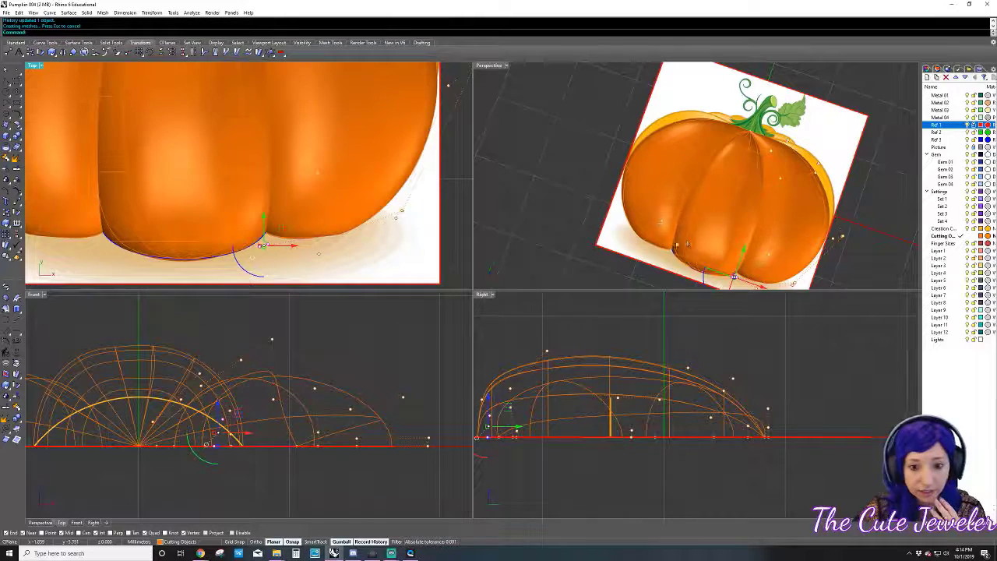
- Compare the lobe against the reference image and incrementally save as Pumpkin 005
{"action": "right_click_drag", "start_coordinate": [686, 243], "coordinate": [660, 183]}
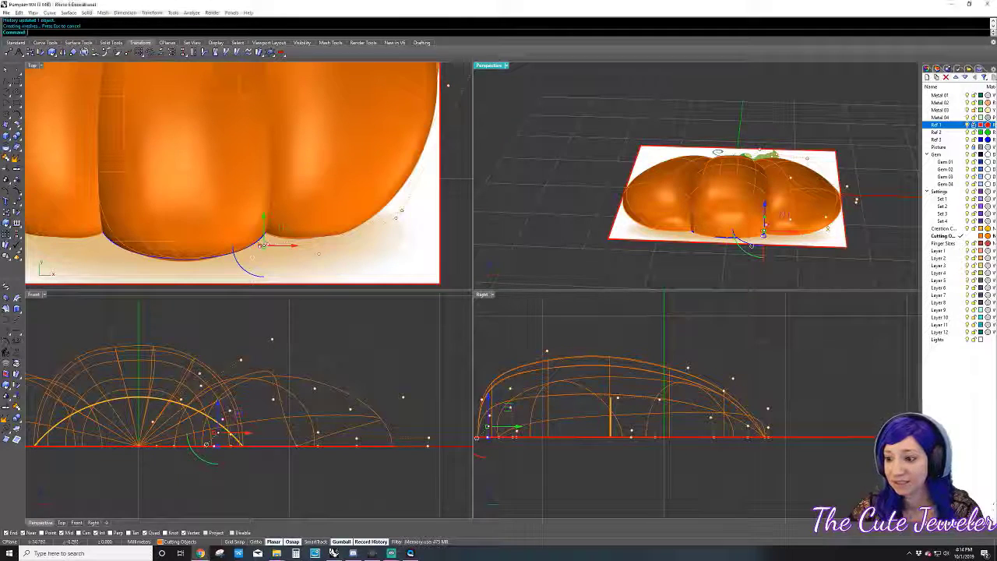
{"action": "right_click_drag", "start_coordinate": [579, 164], "coordinate": [570, 254]}
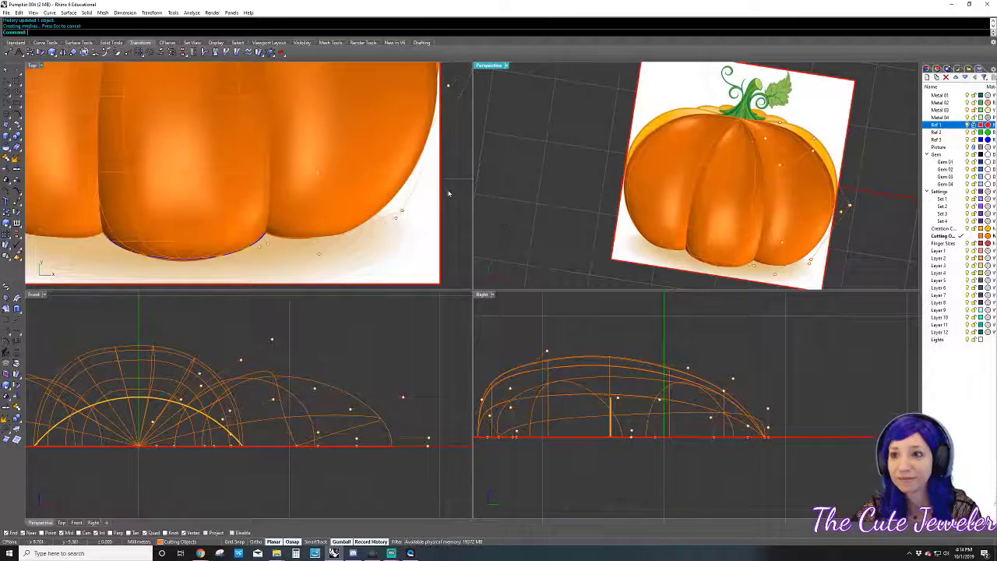
{"action": "key", "text": "ctrl+s"}
{"action": "right_click_drag", "start_coordinate": [545, 195], "coordinate": [743, 277]}
- Select the right lobe surface in Top view and nudge it up and right toward the reference
{"action": "left_click", "coordinate": [784, 232]}
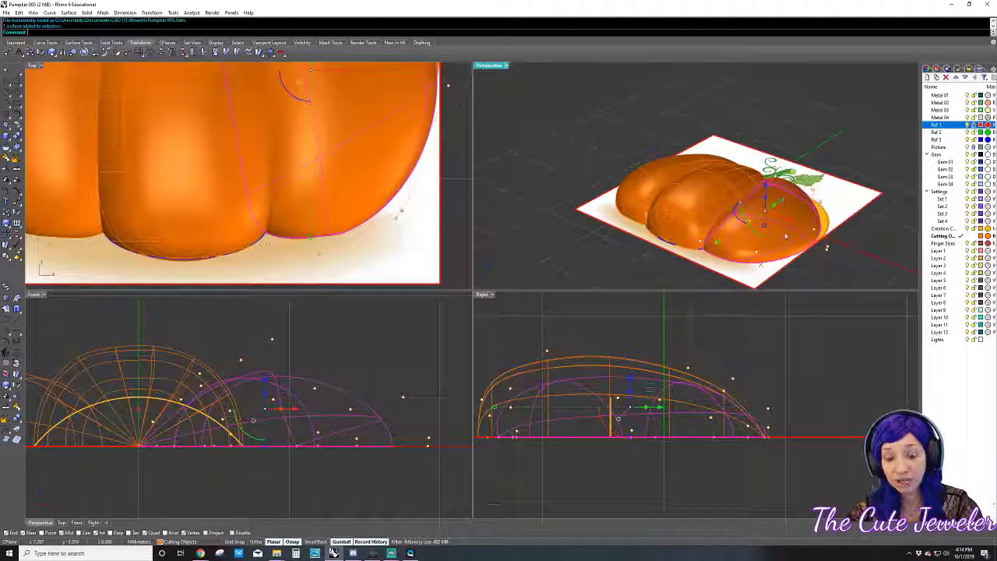
{"action": "key", "text": "Escape"}
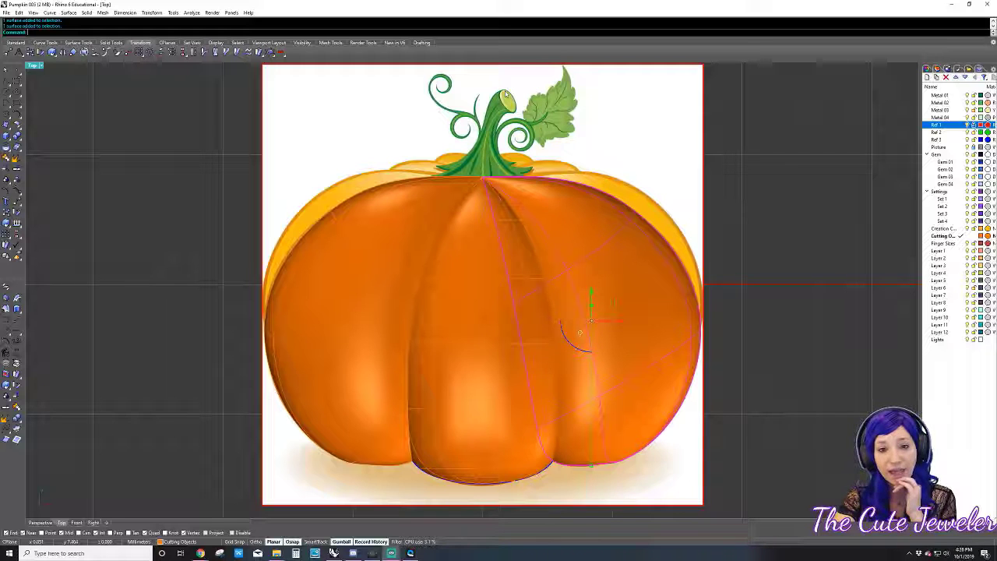
{"action": "right_click_drag", "start_coordinate": [639, 124], "coordinate": [627, 153]}
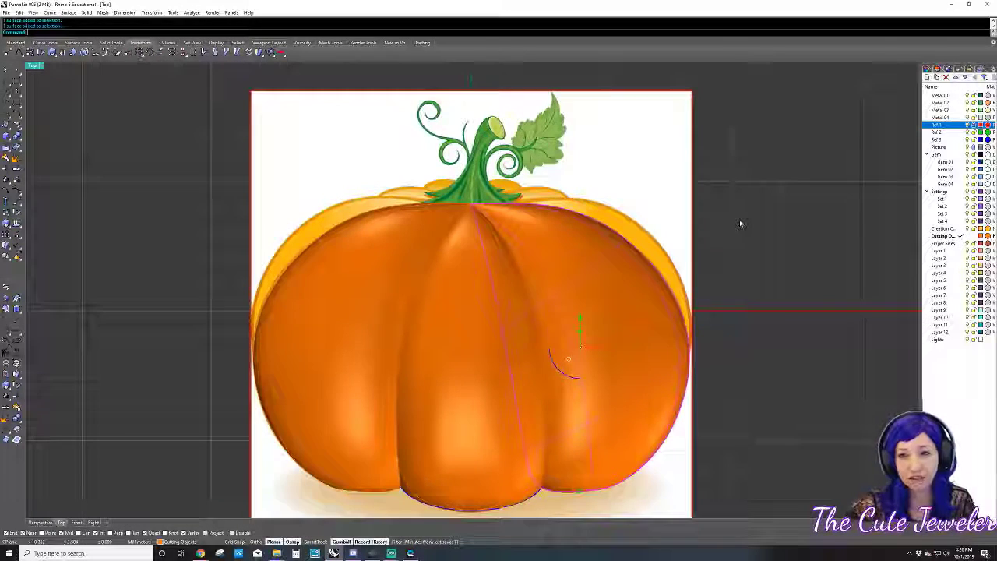
{"action": "scroll", "coordinate": [741, 223], "scroll_direction": "down", "scroll_amount": 1}
{"action": "right_click_drag", "start_coordinate": [745, 236], "coordinate": [652, 226]}
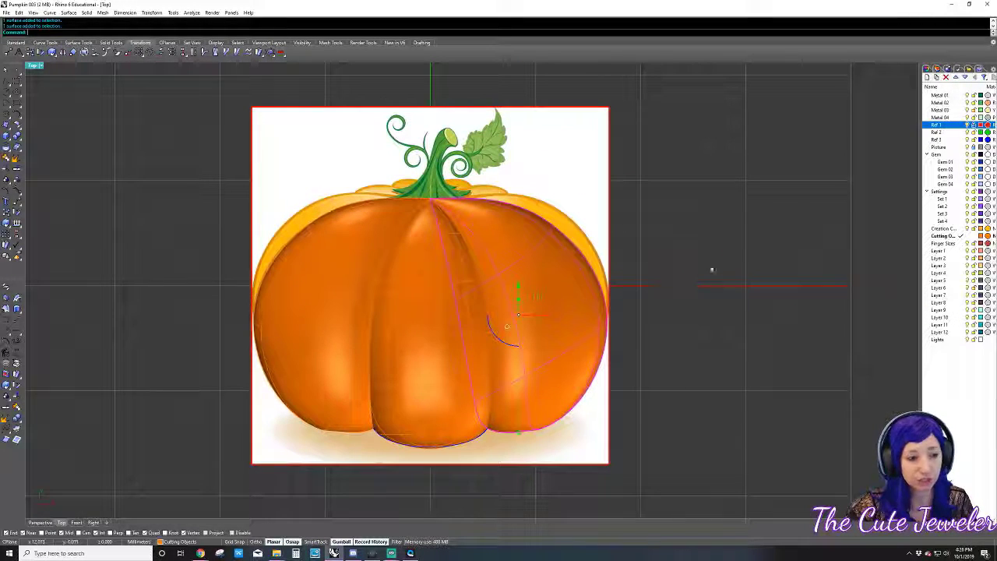
{"action": "left_click", "coordinate": [543, 267]}
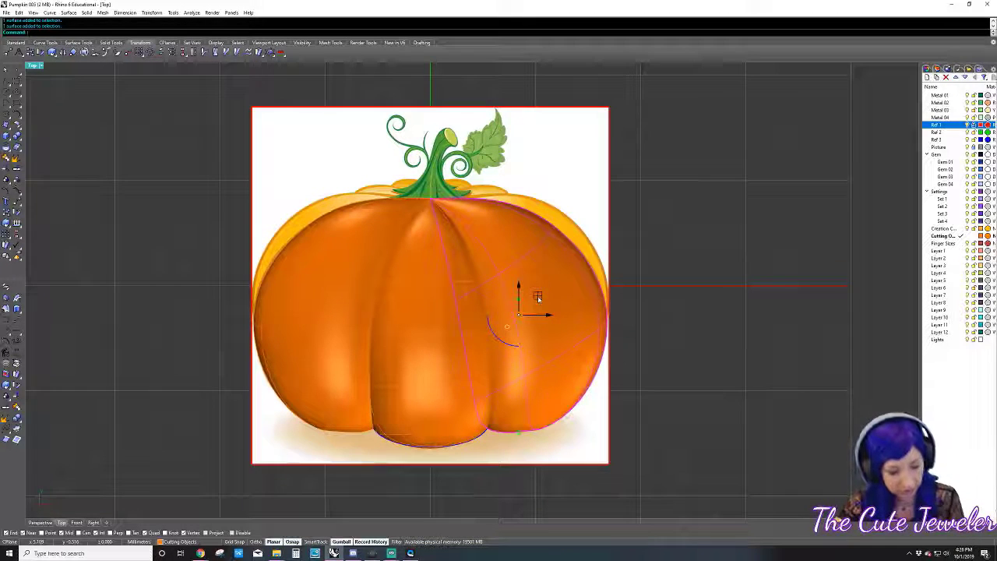
{"action": "left_click_drag", "start_coordinate": [538, 297], "coordinate": [531, 304]}
{"action": "right_click_drag", "start_coordinate": [717, 274], "coordinate": [670, 278]}
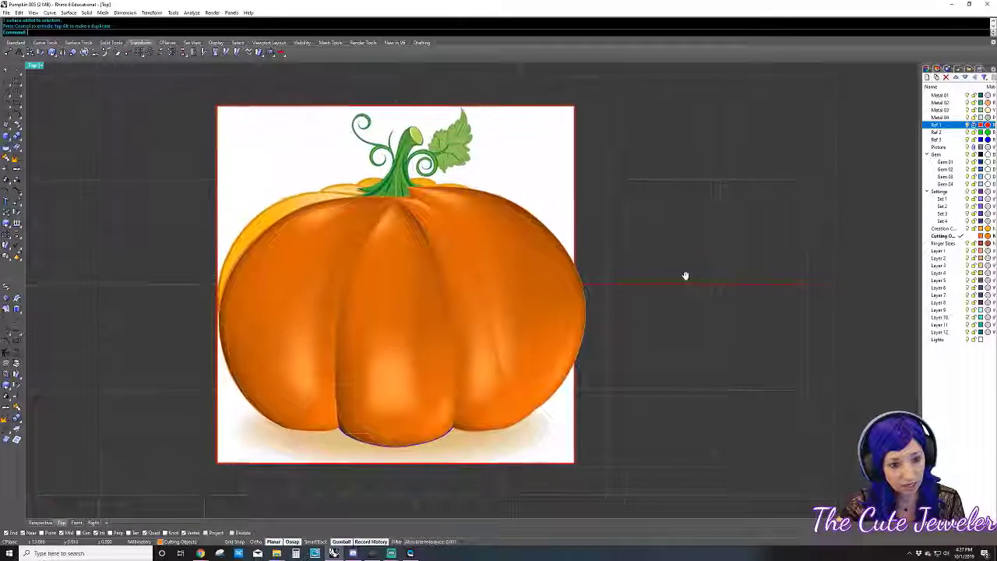
- Restore the four-view layout and scale the selected lobe in 3D
{"action": "key", "text": "ctrl+m"}
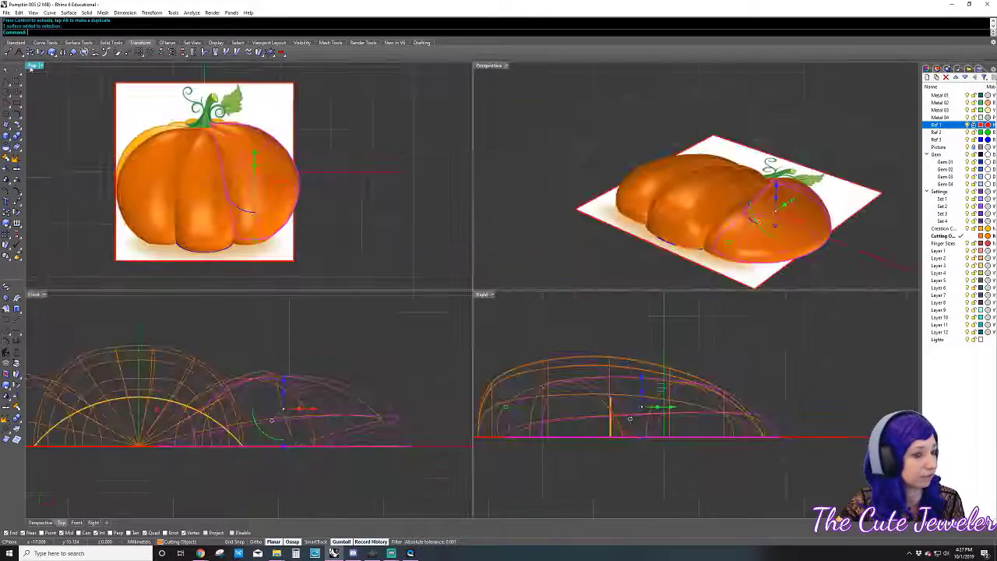
{"action": "right_click_drag", "start_coordinate": [329, 389], "coordinate": [333, 368]}
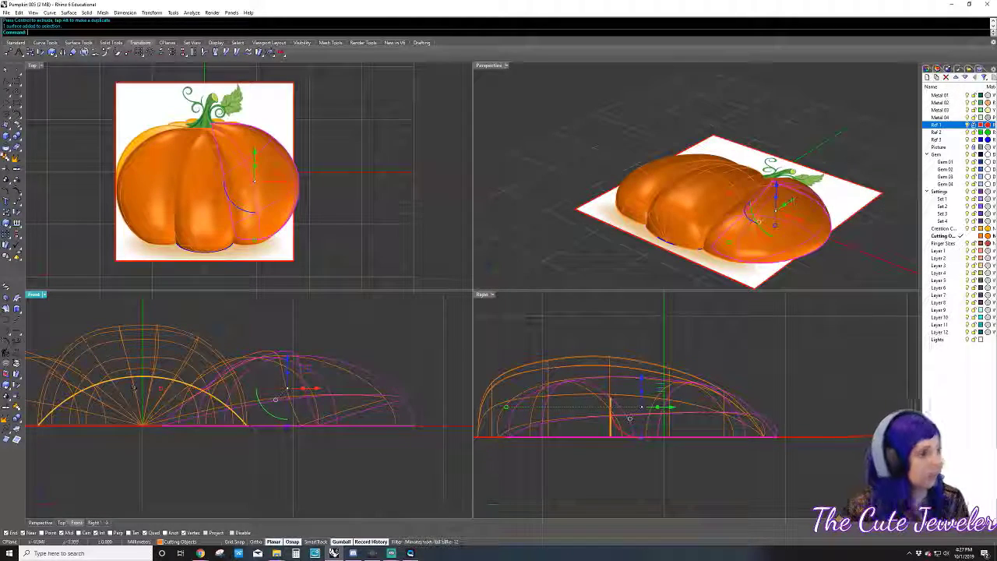
{"action": "left_click", "coordinate": [52, 52]}
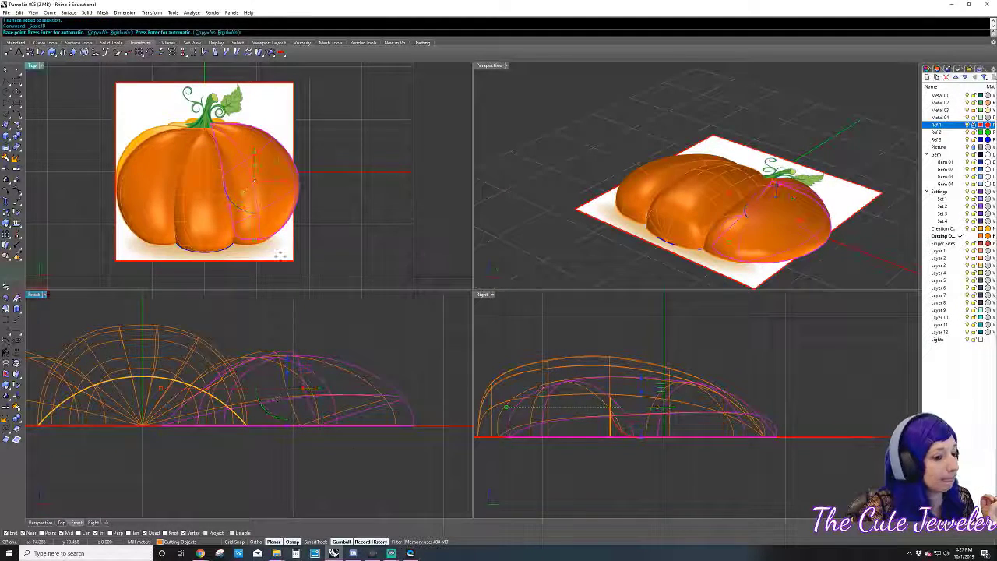
{"action": "left_click", "coordinate": [315, 428]}
{"action": "left_click", "coordinate": [317, 425]}
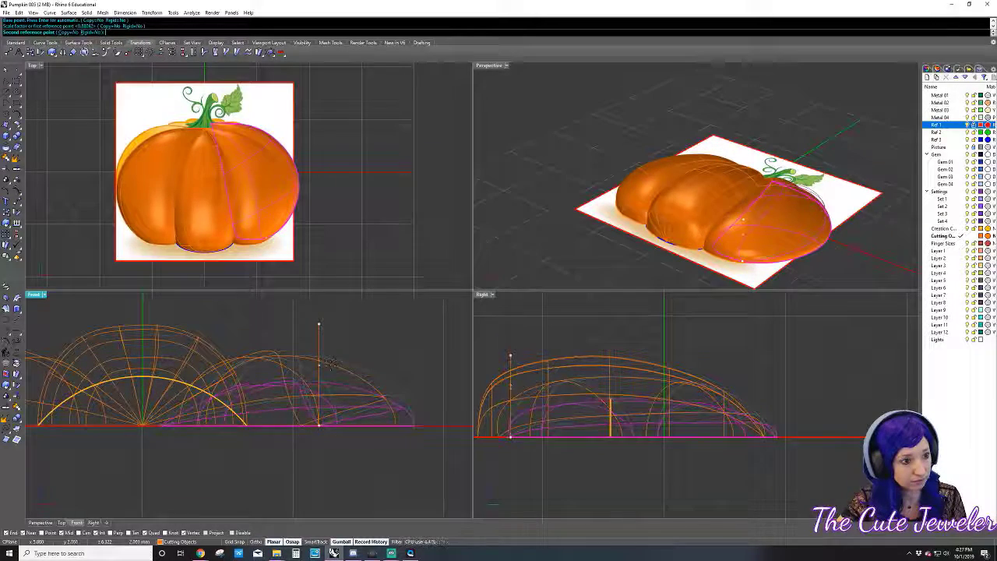
{"action": "left_click", "coordinate": [319, 323]}
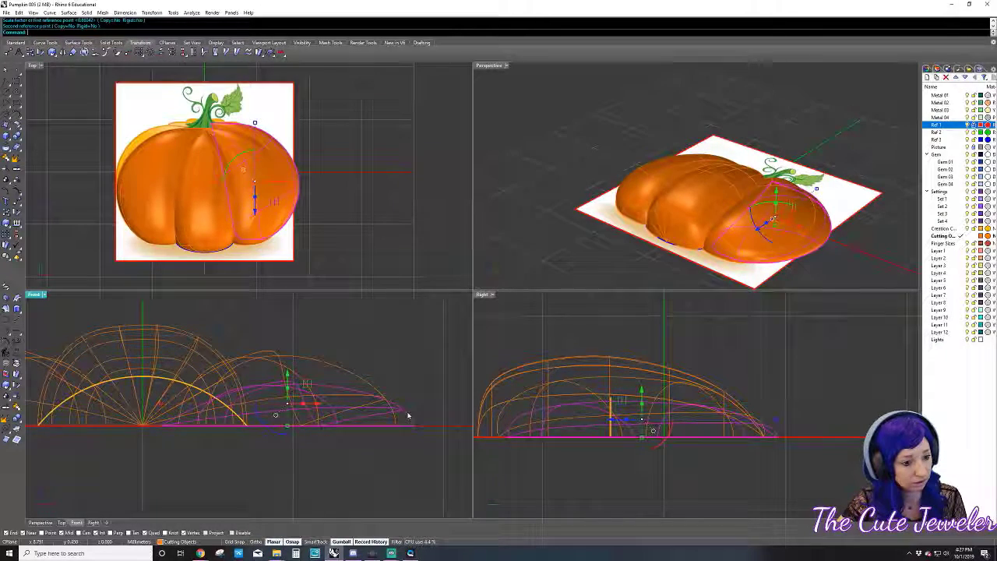
- Rotate the lobe, set Top view to Ghosted, then resize and move it to fit the reference
{"action": "scroll", "coordinate": [251, 156], "scroll_direction": "up", "scroll_amount": 2}
{"action": "scroll", "coordinate": [252, 155], "scroll_direction": "up", "scroll_amount": 1}
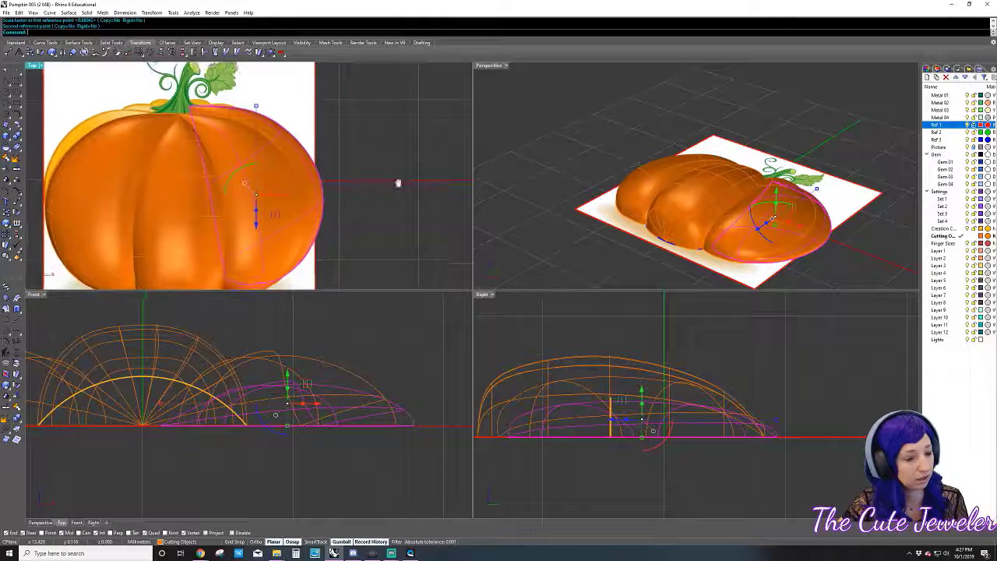
{"action": "left_click_drag", "start_coordinate": [237, 171], "coordinate": [247, 180]}
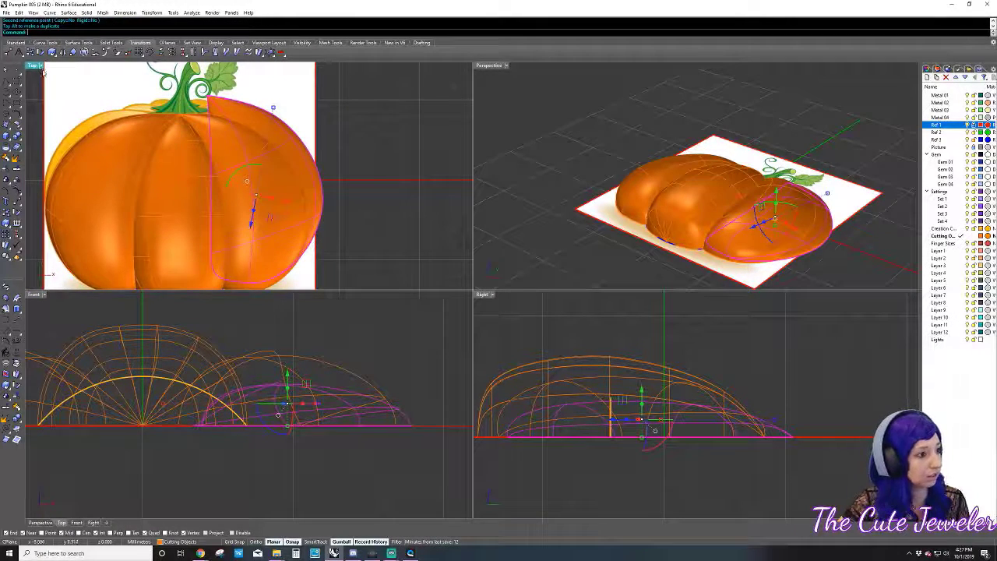
{"action": "left_click", "coordinate": [37, 65]}
{"action": "left_click", "coordinate": [59, 105]}
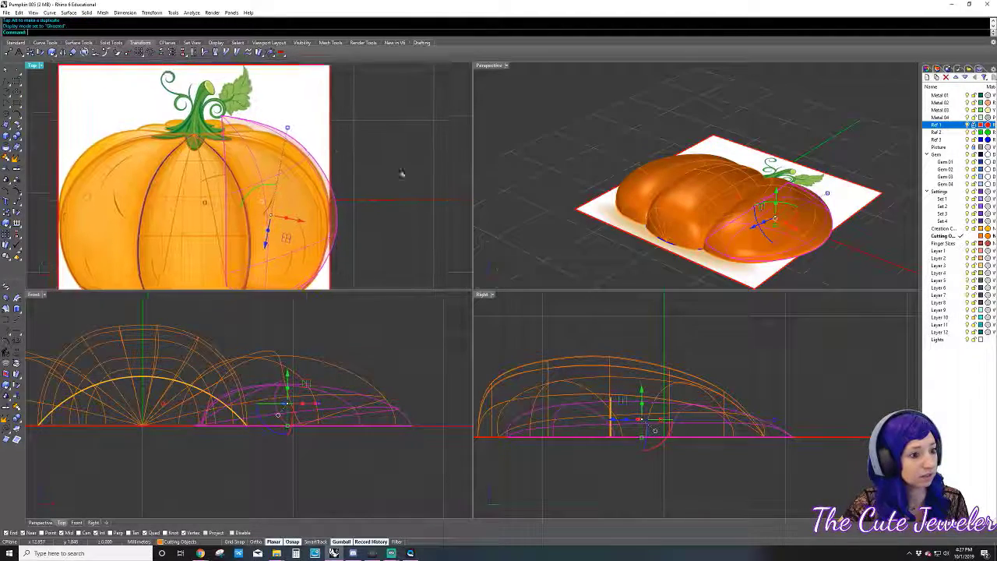
{"action": "left_click_drag", "start_coordinate": [287, 128], "coordinate": [287, 126]}
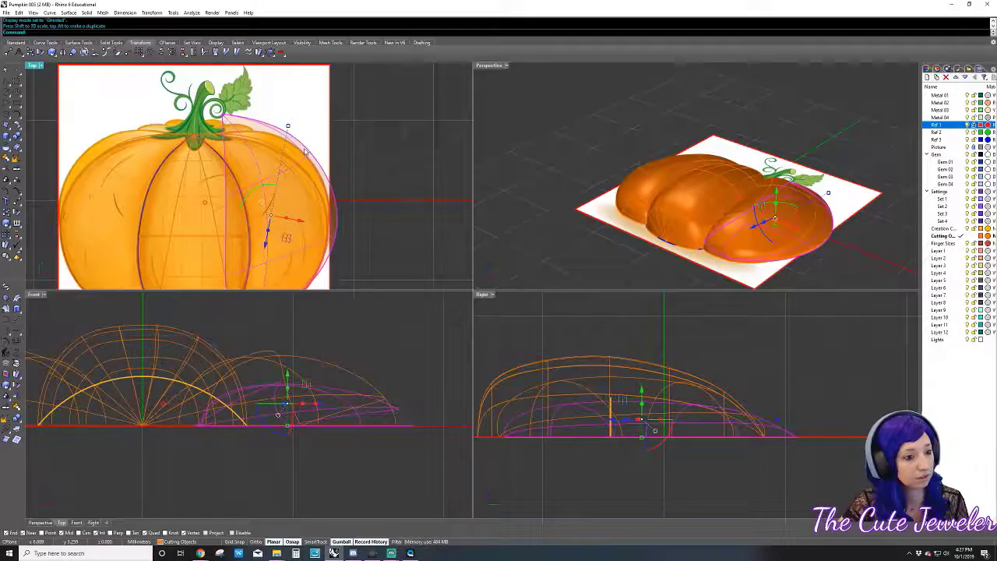
{"action": "left_click_drag", "start_coordinate": [286, 242], "coordinate": [258, 224]}
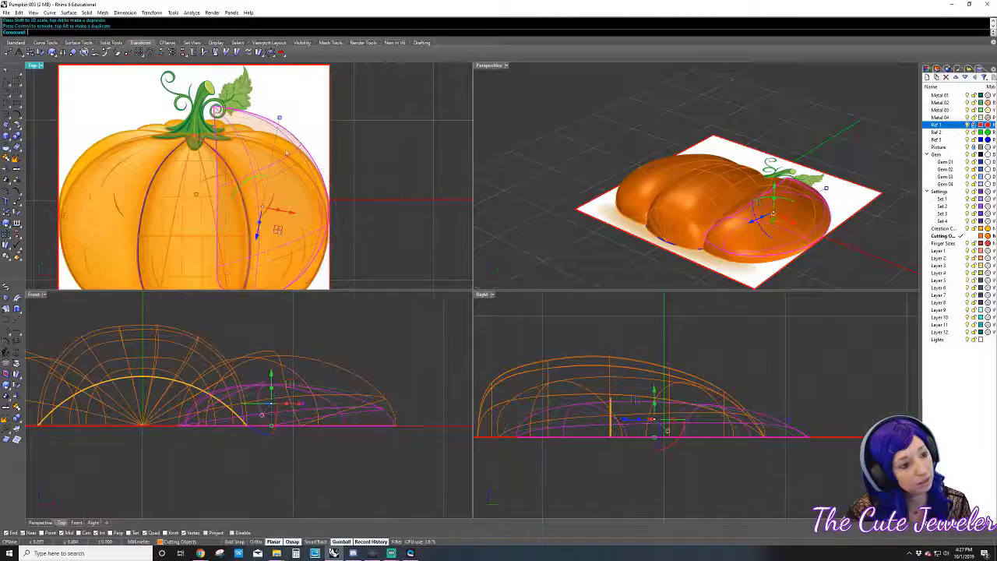
- Turn on control points, select the lobe points around the stem, and inspect the pumpkin
{"action": "key", "text": "F10"}
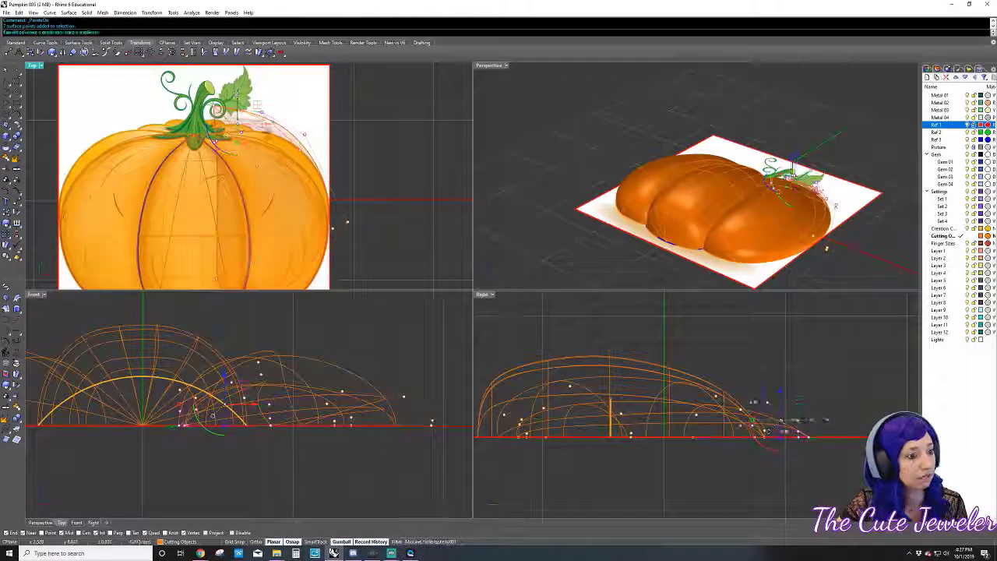
{"action": "left_click_drag", "start_coordinate": [277, 149], "coordinate": [219, 128]}
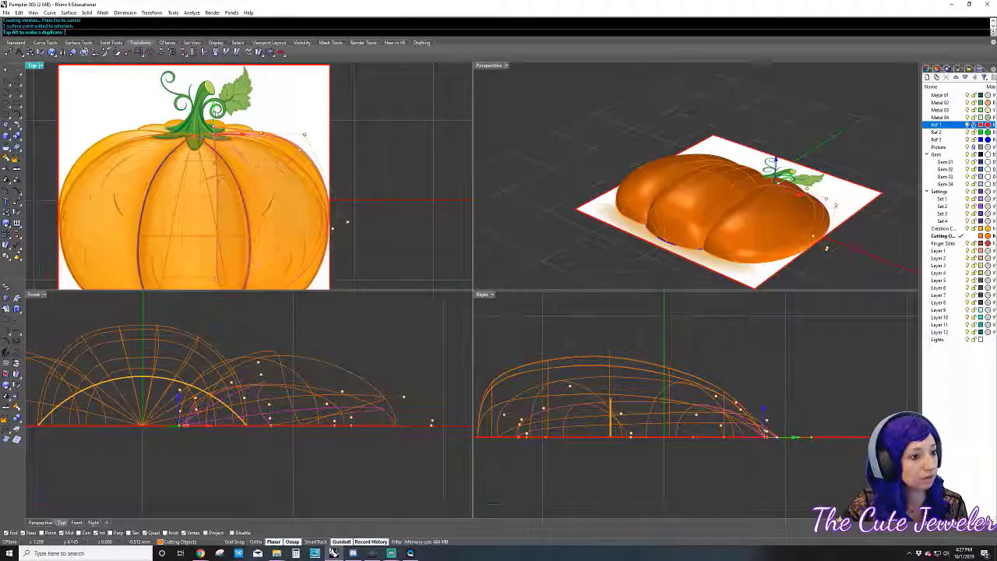
{"action": "mouse_move", "coordinate": [204, 123]}
{"action": "left_mouse_down"}
{"action": "mouse_move", "coordinate": [269, 140]}
{"action": "mouse_move", "coordinate": [251, 121]}
{"action": "mouse_move", "coordinate": [267, 102]}
{"action": "left_mouse_up"}
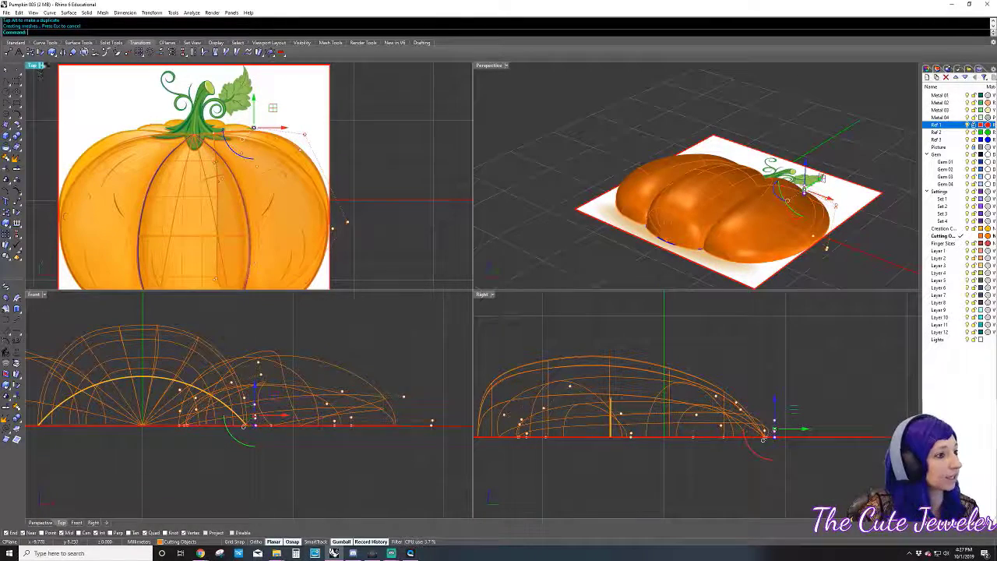
{"action": "mouse_move", "coordinate": [826, 247]}
{"action": "right_mouse_down"}
{"action": "mouse_move", "coordinate": [560, 240]}
{"action": "mouse_move", "coordinate": [551, 205]}
{"action": "mouse_move", "coordinate": [595, 195]}
{"action": "right_mouse_up"}
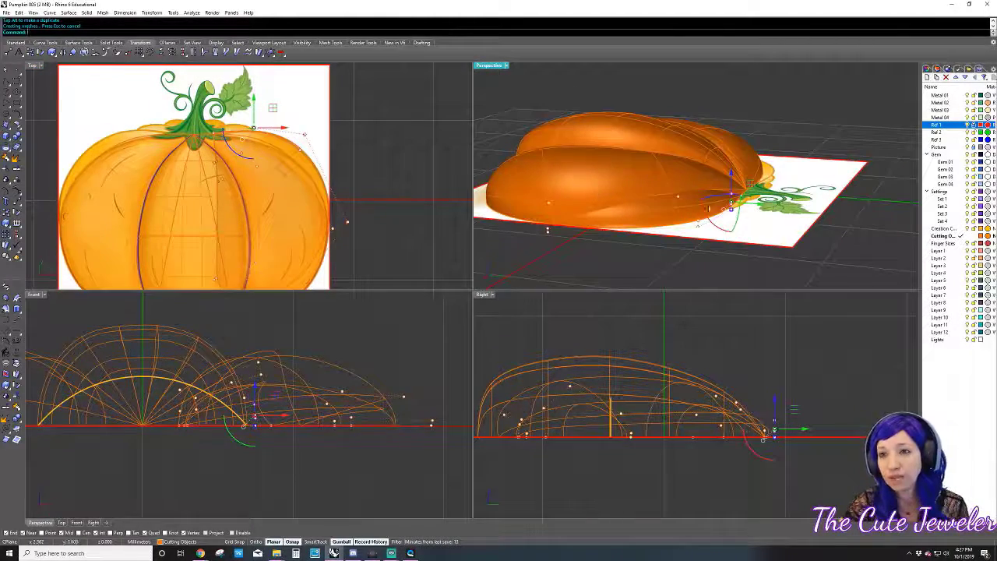
{"action": "right_click_drag", "start_coordinate": [547, 230], "coordinate": [573, 222]}
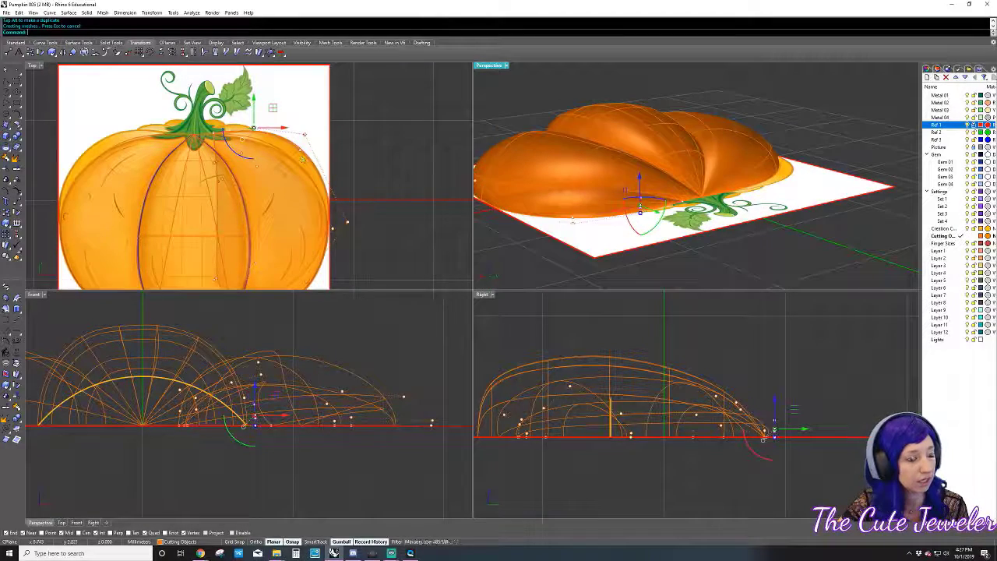
{"action": "left_click", "coordinate": [343, 224]}
{"action": "right_click_drag", "start_coordinate": [345, 189], "coordinate": [351, 172]}
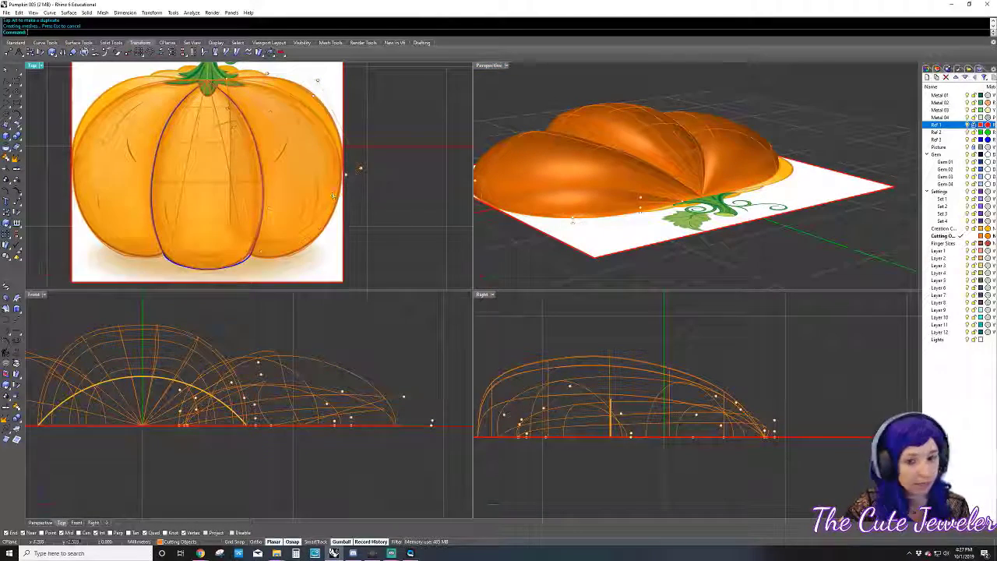
{"action": "left_click", "coordinate": [591, 183]}
- Move the selected lobe surfaces onto Layer 2 with Change Object Layer
{"action": "left_click", "coordinate": [740, 141], "text": "shift"}
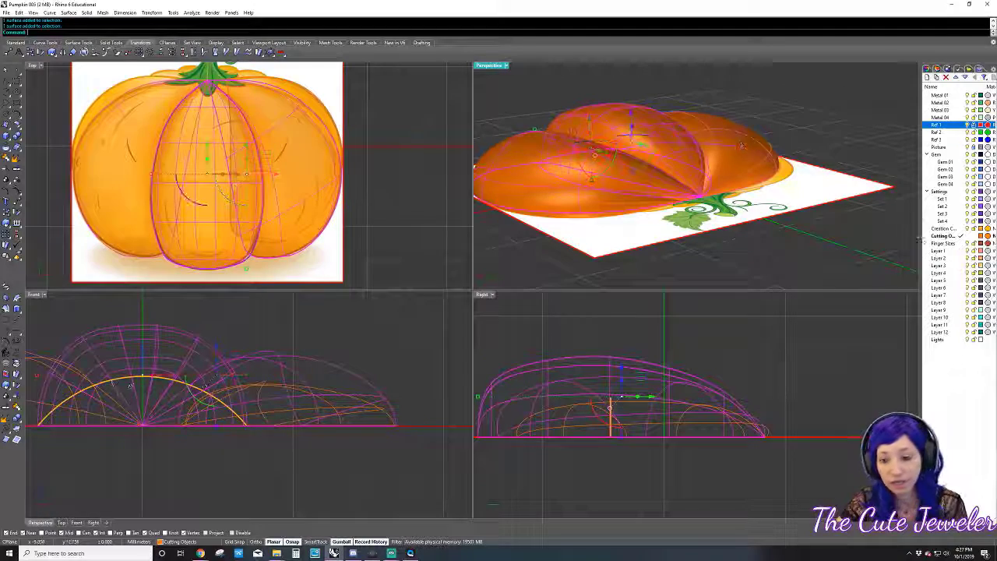
{"action": "right_click", "coordinate": [958, 257]}
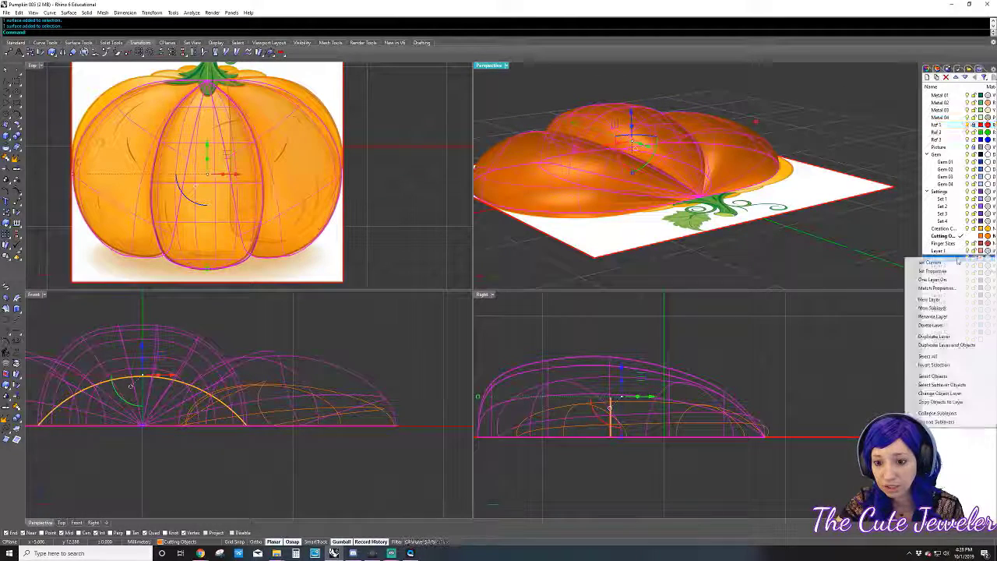
{"action": "left_click", "coordinate": [934, 394]}
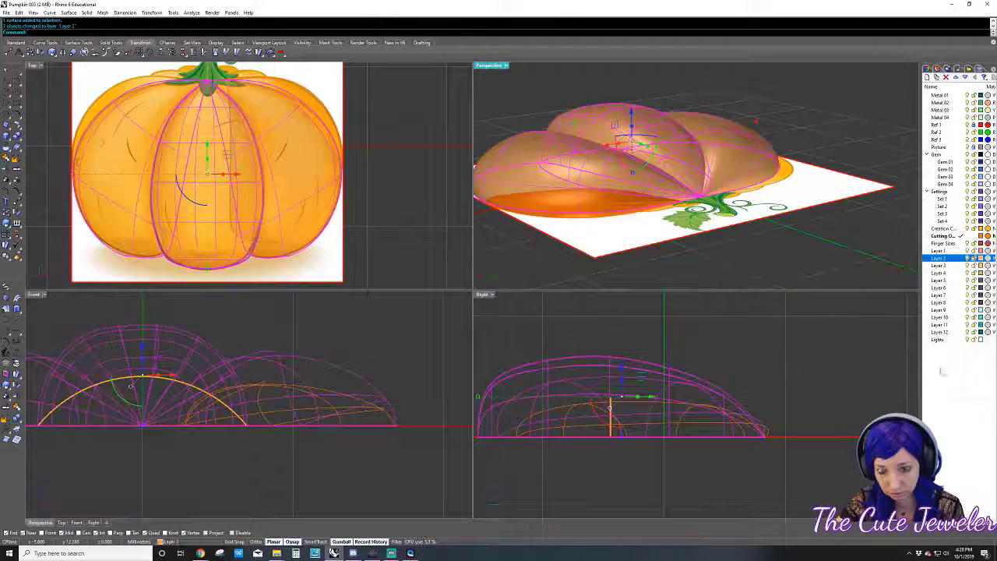
{"action": "left_click", "coordinate": [390, 168]}
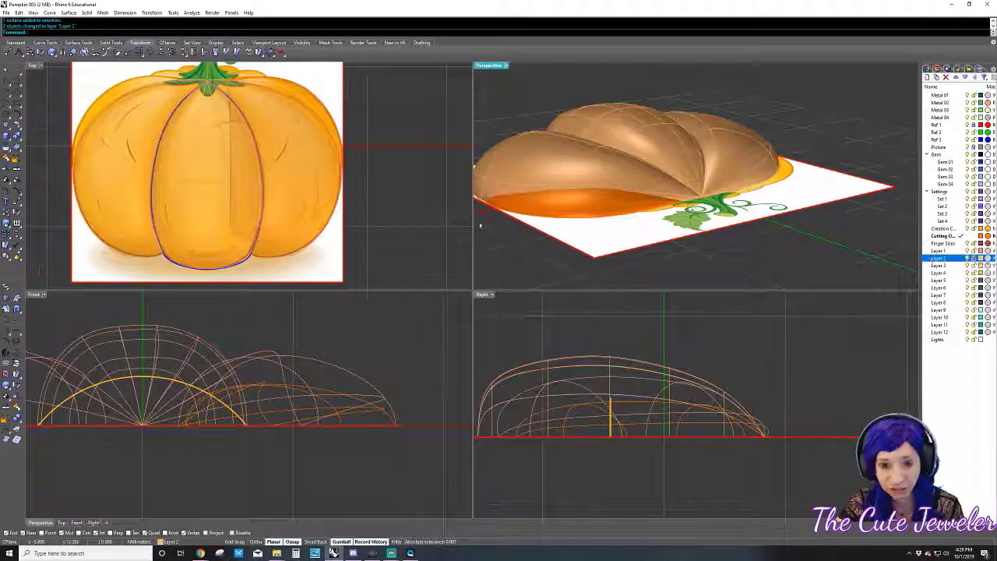
{"action": "mouse_move", "coordinate": [639, 171]}
{"action": "right_mouse_down"}
{"action": "mouse_move", "coordinate": [607, 183]}
{"action": "mouse_move", "coordinate": [730, 243]}
{"action": "right_mouse_up"}
{"action": "left_click", "coordinate": [611, 185]}
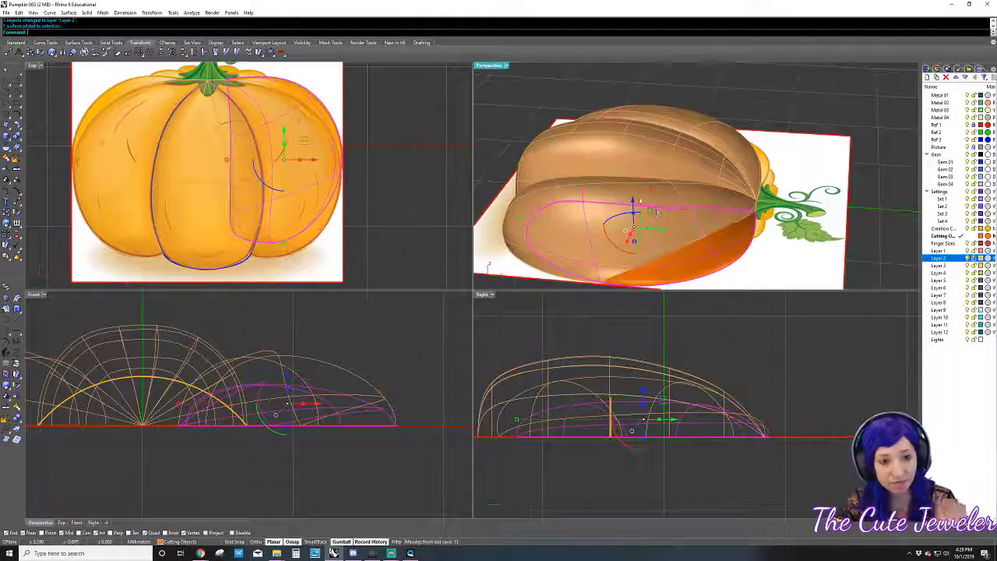
{"action": "key", "text": "Escape"}
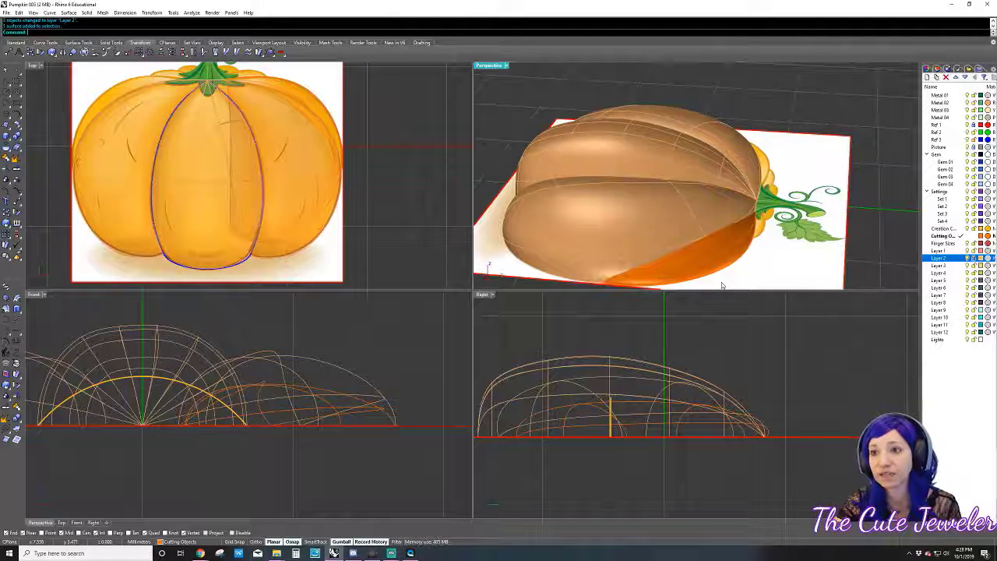
- Window-select the six lower side-lobe points in Top view and stretch them toward the reference edge
{"action": "right_click_drag", "start_coordinate": [722, 286], "coordinate": [686, 257]}
{"action": "key", "text": "F10"}
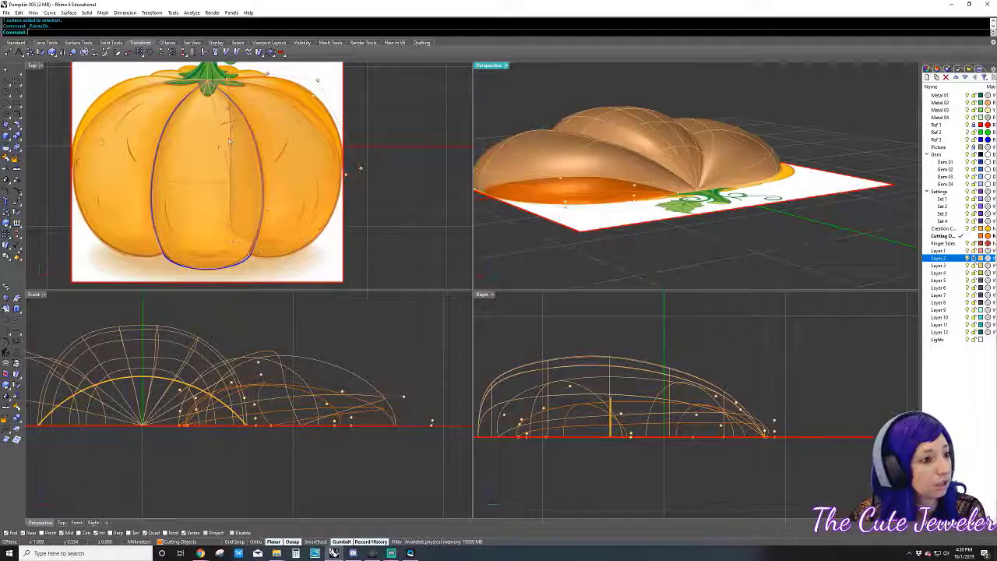
{"action": "mouse_move", "coordinate": [219, 146]}
{"action": "left_mouse_down"}
{"action": "mouse_move", "coordinate": [273, 115]}
{"action": "mouse_move", "coordinate": [296, 87]}
{"action": "left_mouse_up"}
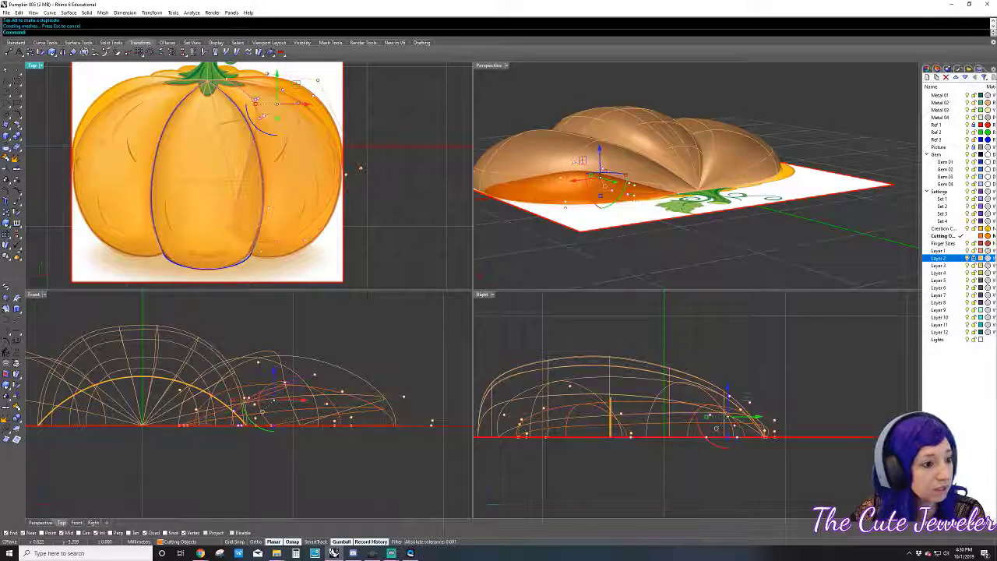
{"action": "mouse_move", "coordinate": [226, 251]}
{"action": "left_mouse_down"}
{"action": "mouse_move", "coordinate": [265, 204]}
{"action": "mouse_move", "coordinate": [319, 173]}
{"action": "mouse_move", "coordinate": [309, 160]}
{"action": "mouse_move", "coordinate": [293, 169]}
{"action": "mouse_move", "coordinate": [310, 143]}
{"action": "mouse_move", "coordinate": [296, 152]}
{"action": "mouse_move", "coordinate": [285, 112]}
{"action": "mouse_move", "coordinate": [231, 121]}
{"action": "mouse_move", "coordinate": [300, 94]}
{"action": "left_mouse_up"}
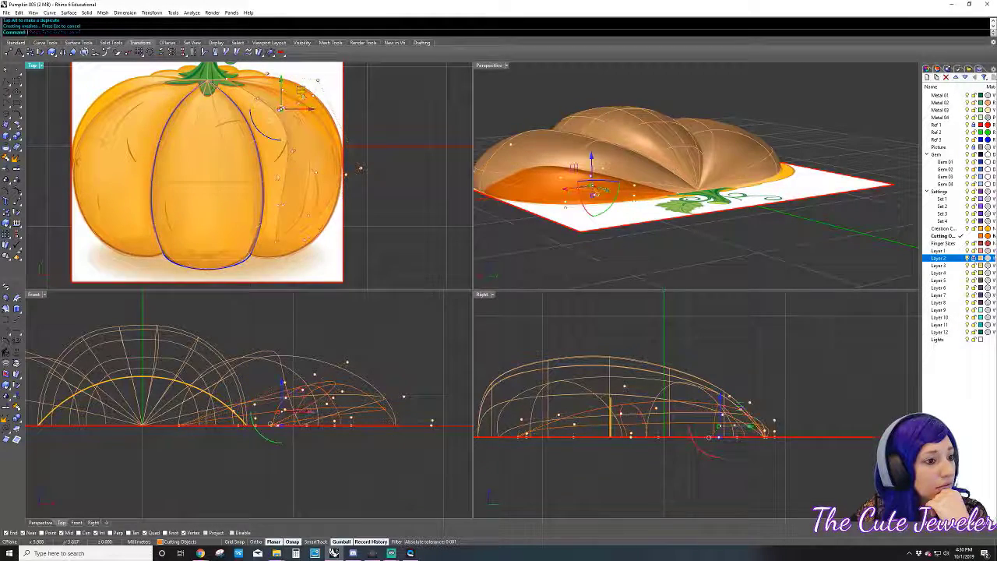
{"action": "left_click_drag", "start_coordinate": [279, 208], "coordinate": [312, 199]}
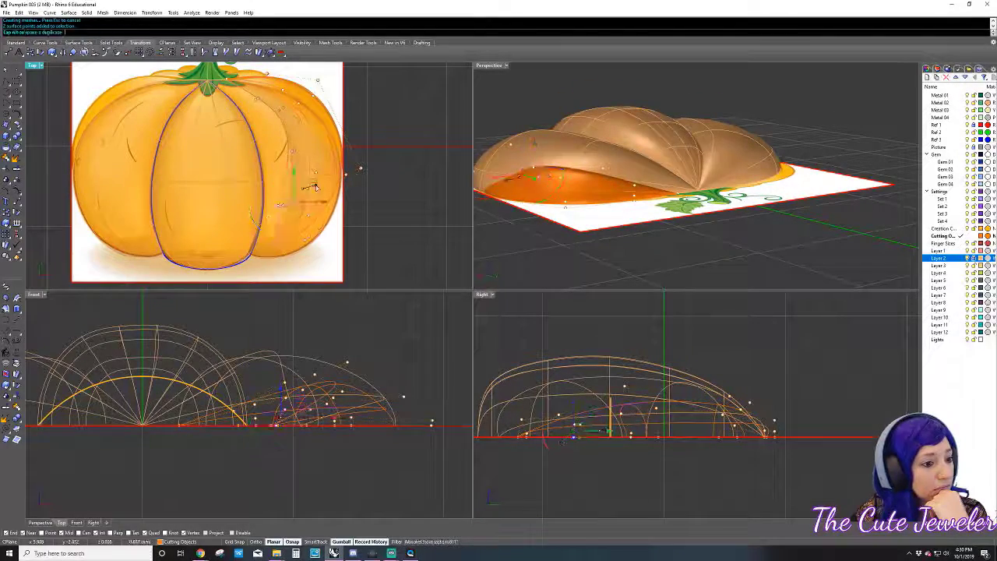
{"action": "mouse_move", "coordinate": [638, 195]}
{"action": "right_mouse_down"}
{"action": "mouse_move", "coordinate": [784, 202]}
{"action": "mouse_move", "coordinate": [725, 193]}
{"action": "right_mouse_up"}
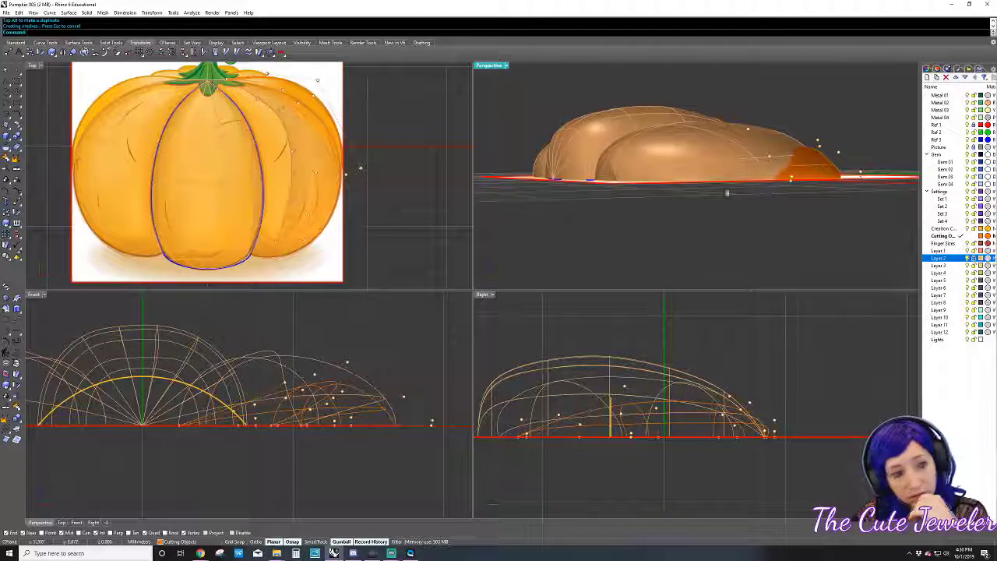
{"action": "left_click", "coordinate": [391, 236]}
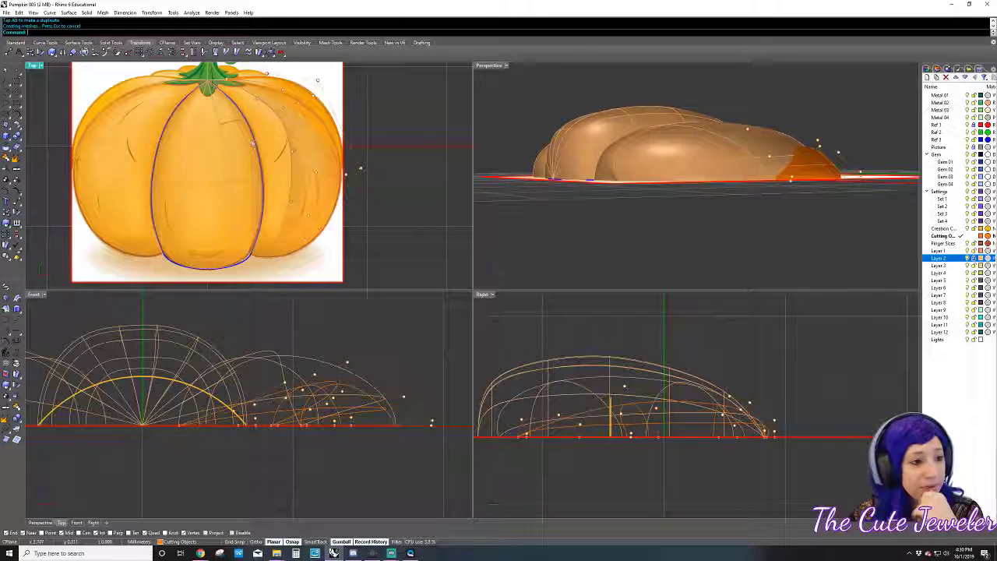
{"action": "left_click", "coordinate": [300, 99]}
{"action": "left_click", "coordinate": [295, 97]}
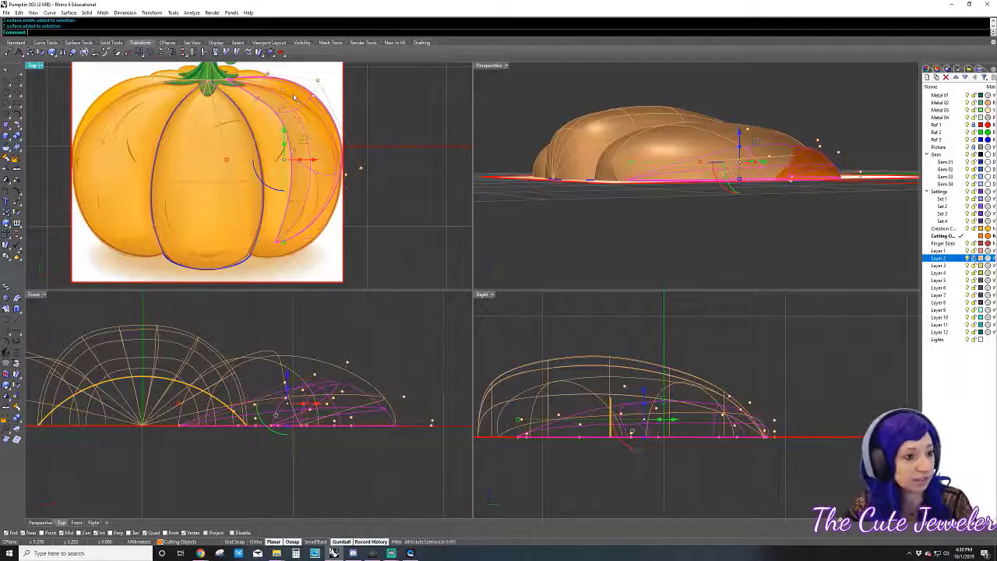
- Drag the crescent lobe piece with the gumball off to the right of the pumpkin
{"action": "scroll", "coordinate": [334, 164], "scroll_direction": "down", "scroll_amount": 4}
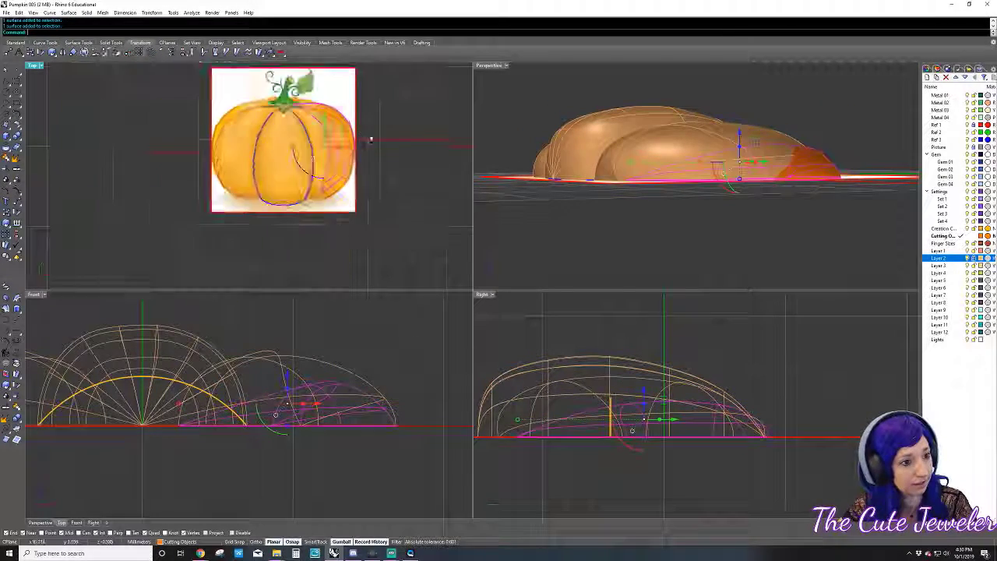
{"action": "scroll", "coordinate": [333, 164], "scroll_direction": "up", "scroll_amount": 1}
{"action": "left_click_drag", "start_coordinate": [333, 164], "coordinate": [436, 147]}
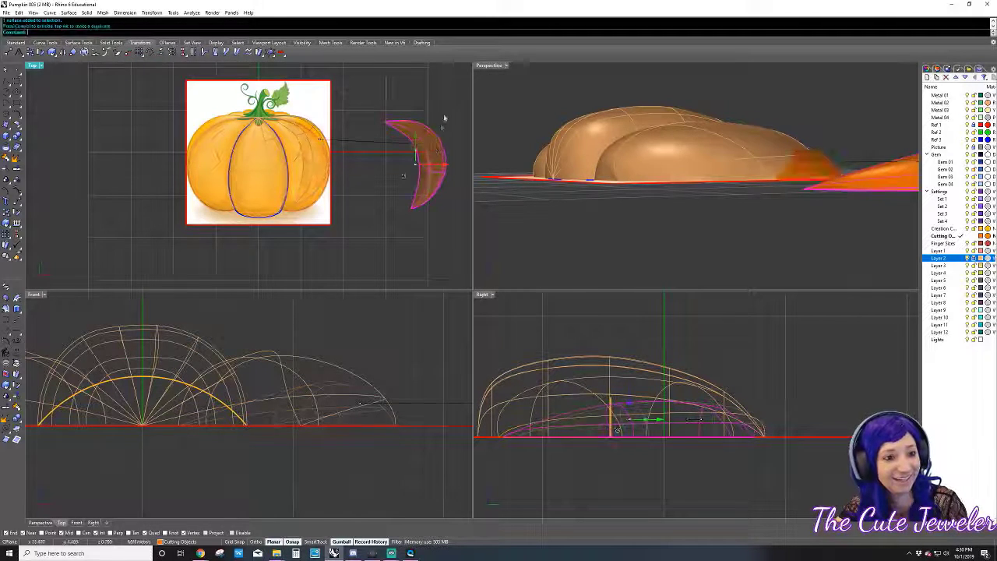
{"action": "key", "text": "Escape"}
- Reselect the separated lobe piece and incrementally save the model as Pumpkin 006
{"action": "mouse_move", "coordinate": [748, 117]}
{"action": "right_mouse_down"}
{"action": "mouse_move", "coordinate": [754, 170]}
{"action": "mouse_move", "coordinate": [711, 169]}
{"action": "mouse_move", "coordinate": [659, 216]}
{"action": "right_mouse_up"}
{"action": "right_click_drag", "start_coordinate": [603, 255], "coordinate": [594, 237]}
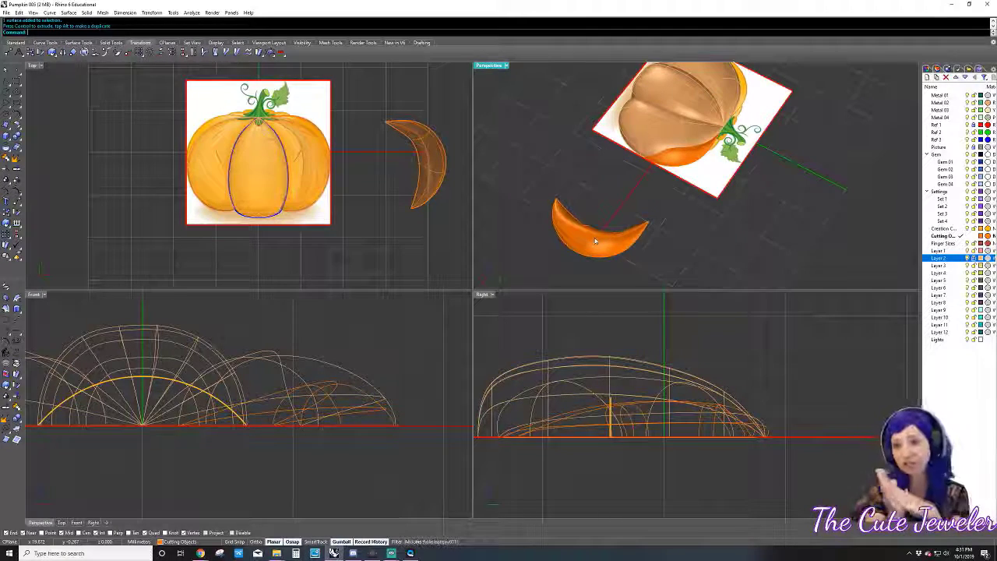
{"action": "left_click", "coordinate": [594, 241]}
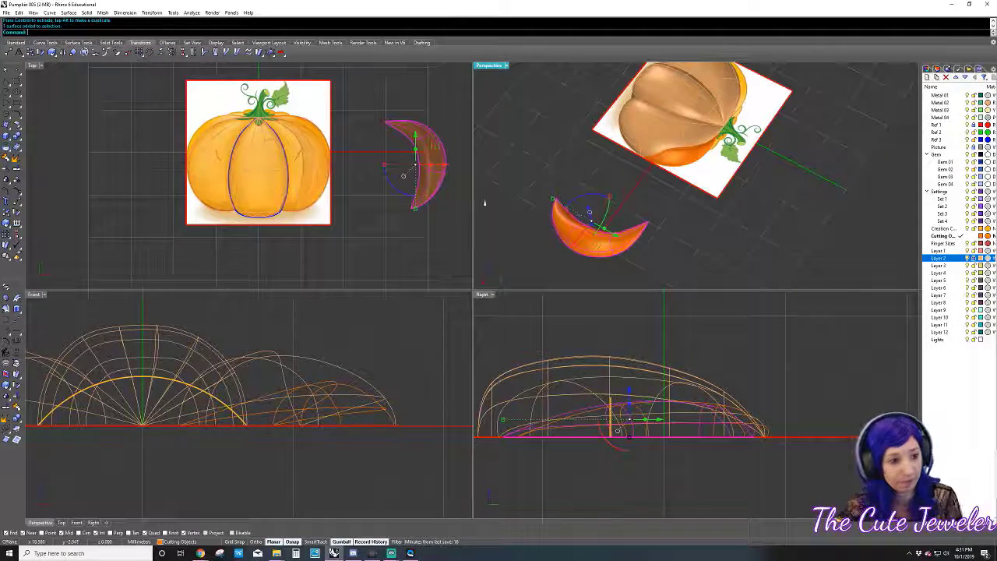
{"action": "left_click", "coordinate": [6, 12]}
{"action": "left_click", "coordinate": [40, 69]}
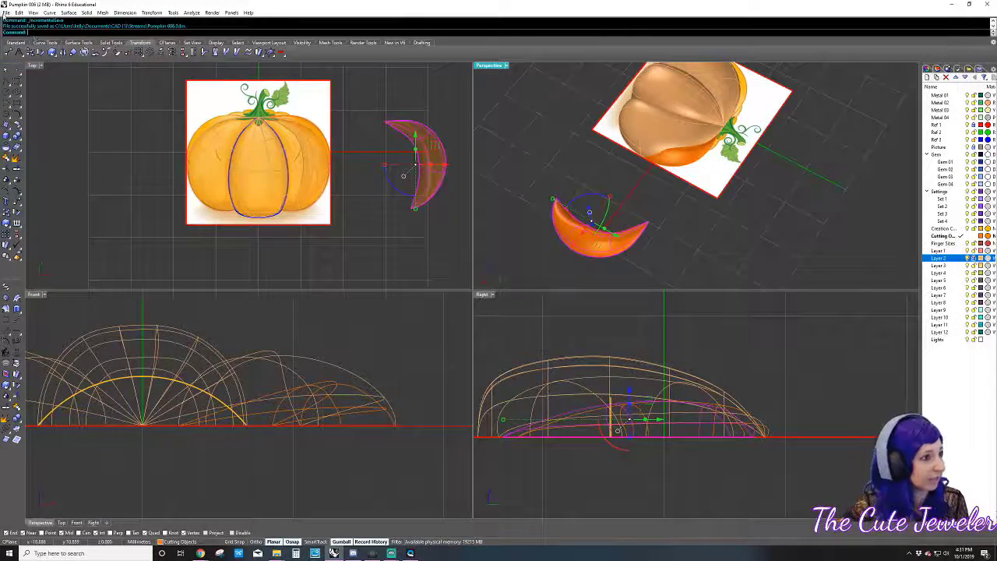
- Export the selected crescent lobe piece to its own .3dm file with Export Selected
{"action": "left_click", "coordinate": [6, 12]}
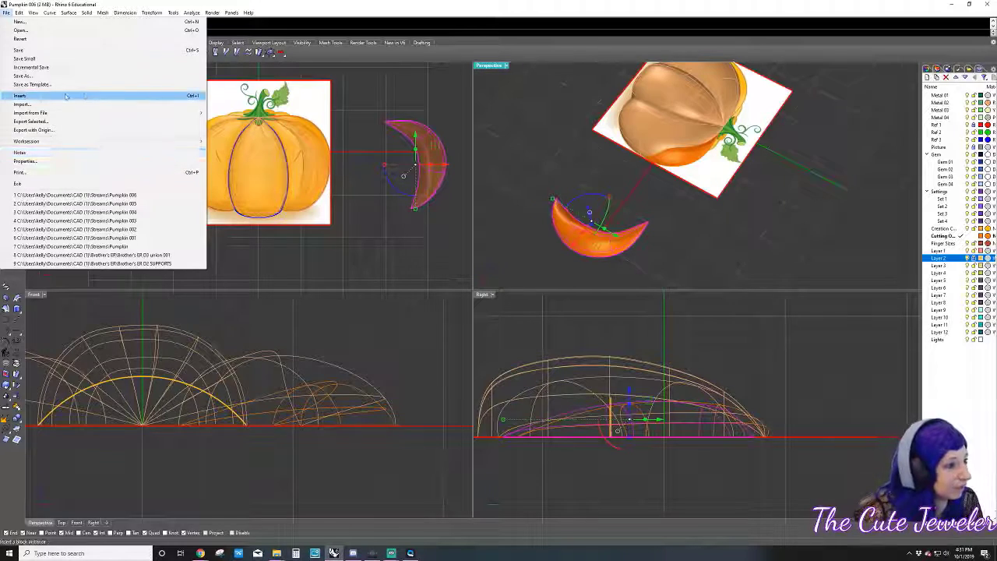
{"action": "left_click", "coordinate": [203, 265]}
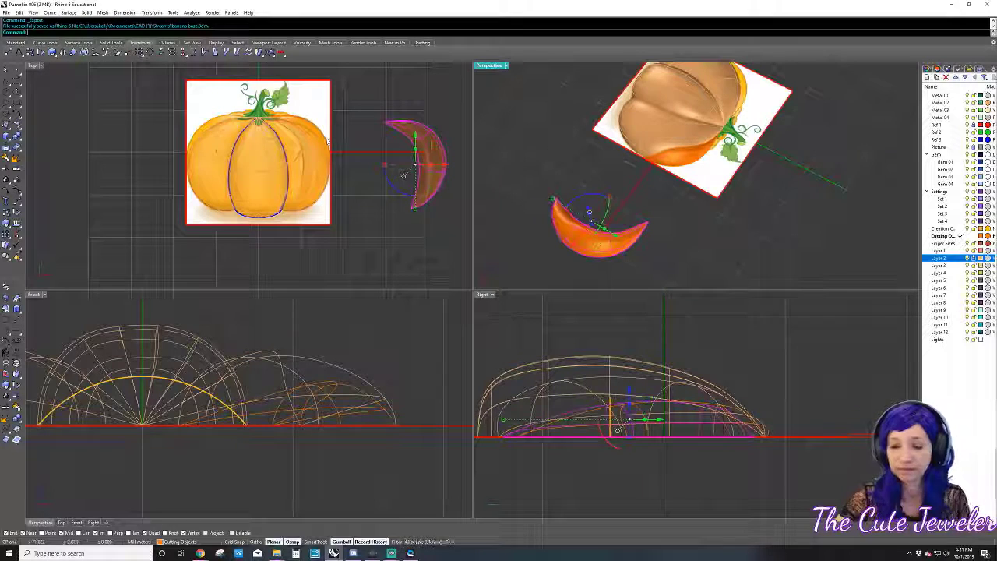
- Return the crescent onto the pumpkin and reshape its tail by pulling two control points down-left
{"action": "key", "text": "ctrl+z"}
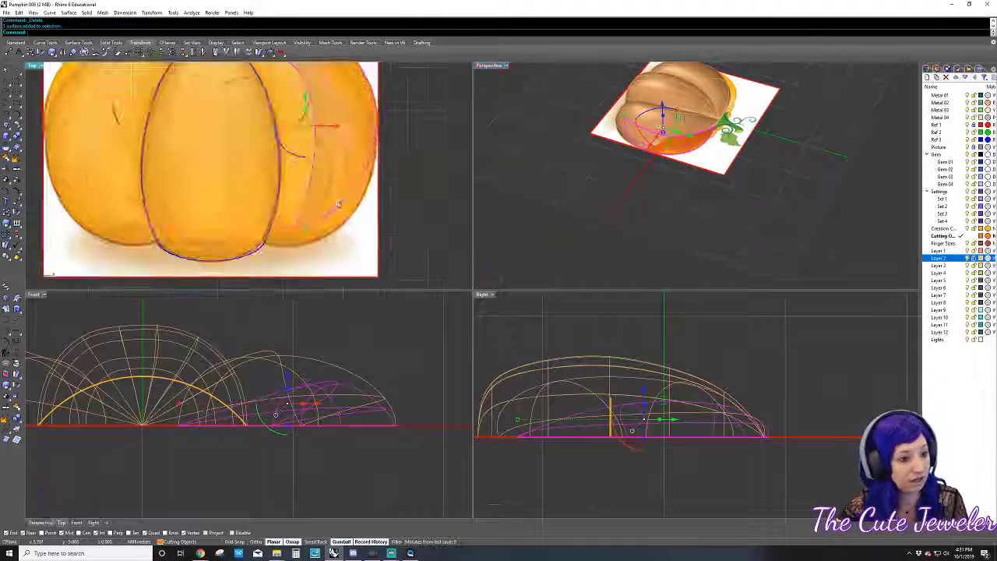
{"action": "scroll", "coordinate": [299, 177], "scroll_direction": "up", "scroll_amount": 5}
{"action": "key", "text": "F10"}
{"action": "left_click", "coordinate": [267, 278]}
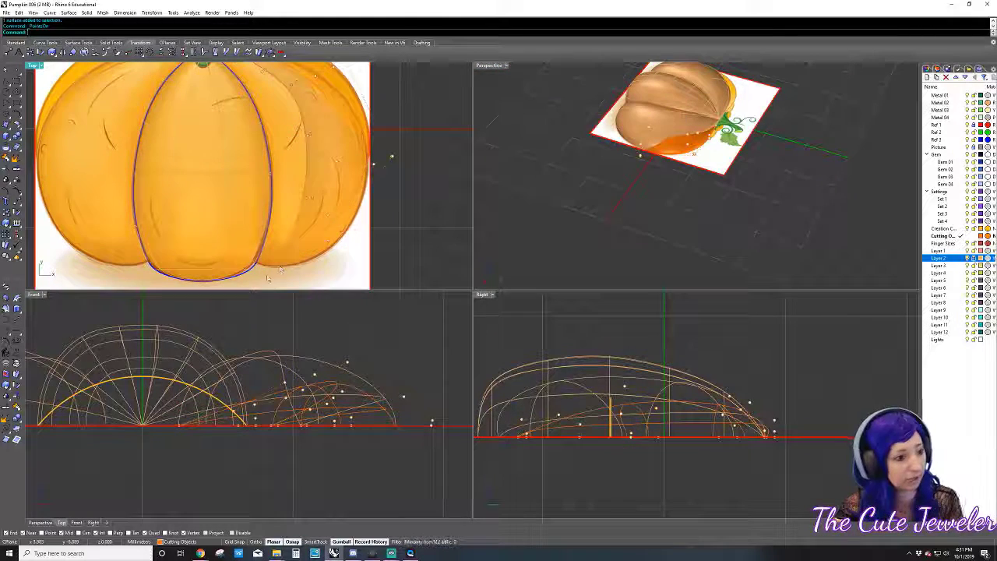
{"action": "left_click", "coordinate": [294, 242]}
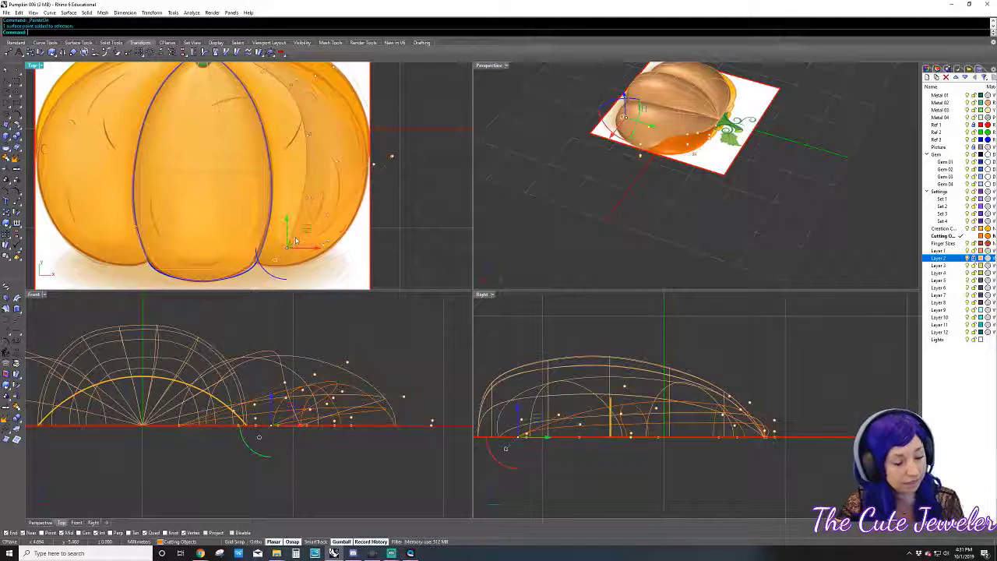
{"action": "key", "text": "Delete"}
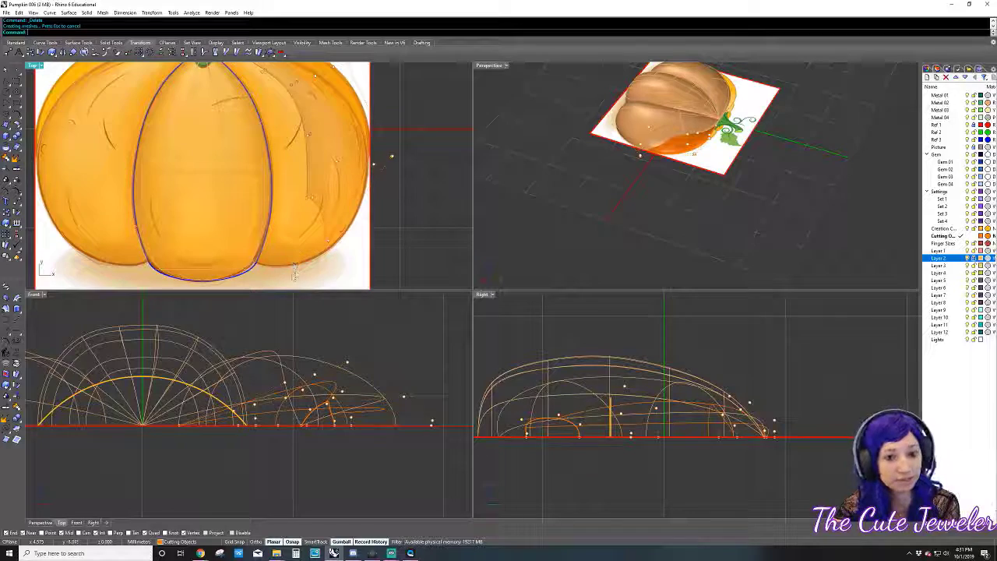
{"action": "key", "text": "ctrl+z"}
{"action": "right_click_drag", "start_coordinate": [396, 167], "coordinate": [395, 210]}
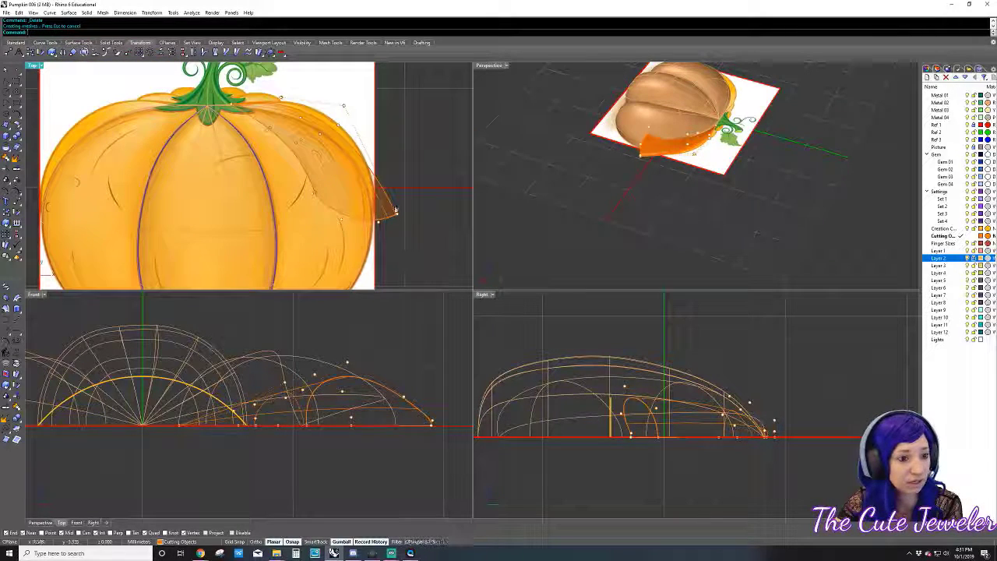
{"action": "left_click", "coordinate": [400, 215]}
{"action": "left_click_drag", "start_coordinate": [399, 199], "coordinate": [384, 228]}
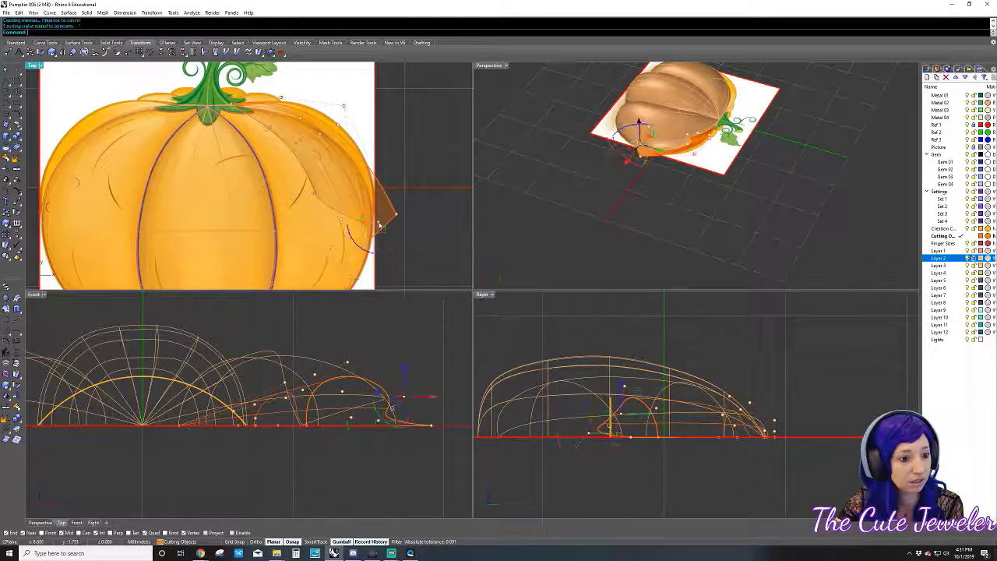
{"action": "left_click", "coordinate": [381, 208]}
{"action": "mouse_move", "coordinate": [381, 208]}
{"action": "left_mouse_down"}
{"action": "mouse_move", "coordinate": [378, 241]}
{"action": "mouse_move", "coordinate": [364, 243]}
{"action": "left_mouse_up"}
- Shift the crescent surface toward the pumpkin's right edge and pick its edge control points
{"action": "scroll", "coordinate": [686, 137], "scroll_direction": "up", "scroll_amount": 3}
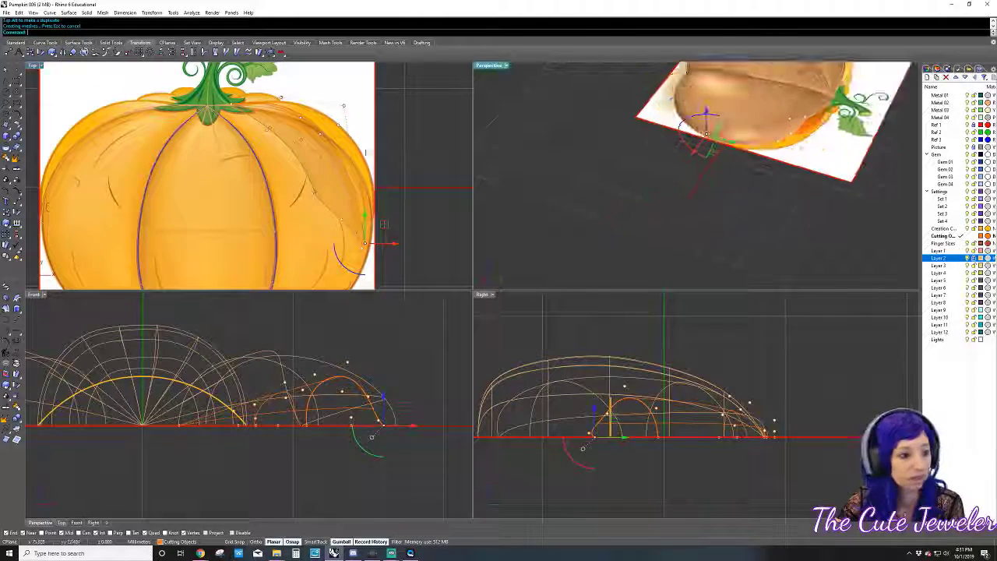
{"action": "left_click", "coordinate": [767, 114]}
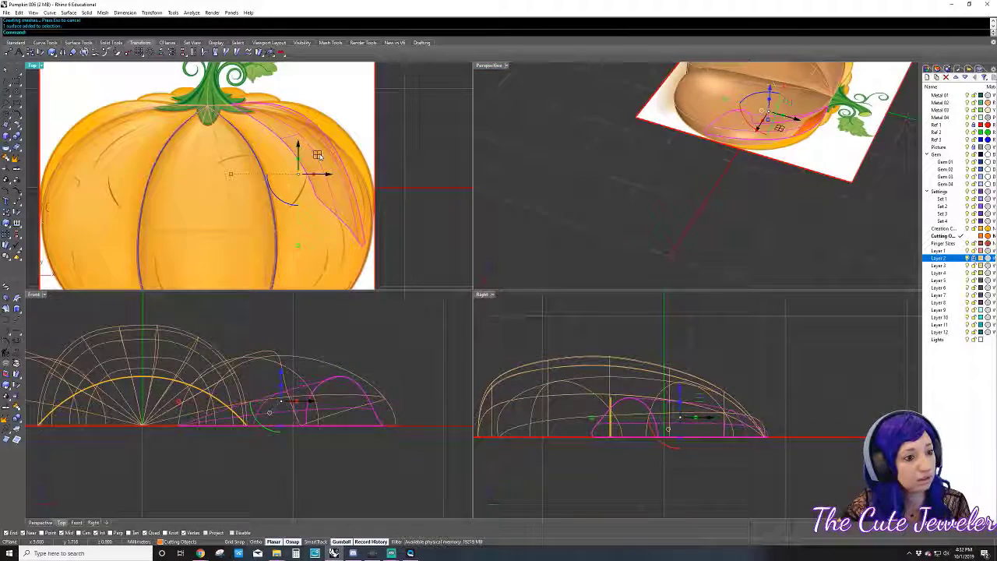
{"action": "left_click_drag", "start_coordinate": [294, 161], "coordinate": [307, 153]}
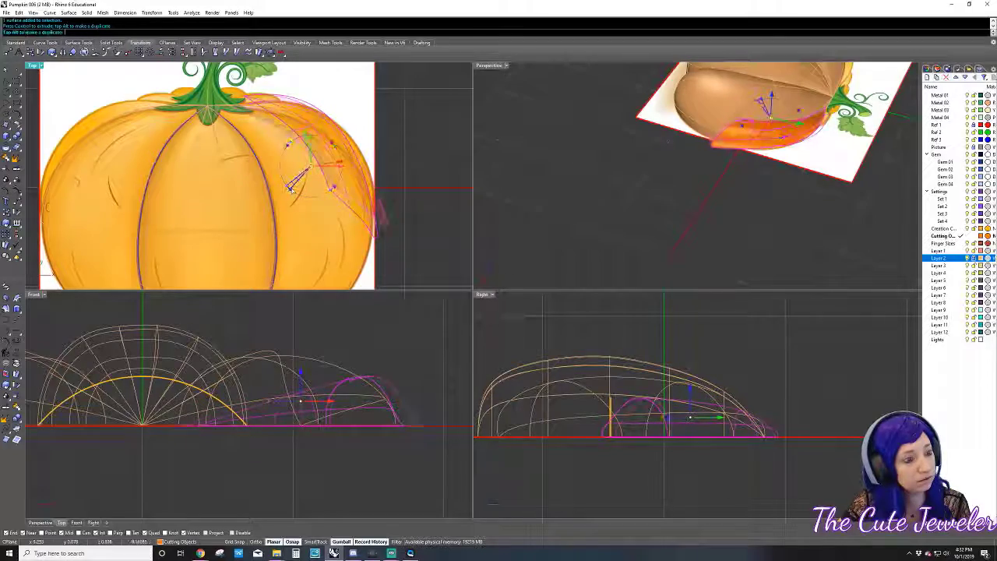
{"action": "left_click", "coordinate": [444, 178]}
{"action": "mouse_move", "coordinate": [669, 187]}
{"action": "right_mouse_down"}
{"action": "mouse_move", "coordinate": [681, 173]}
{"action": "mouse_move", "coordinate": [661, 186]}
{"action": "mouse_move", "coordinate": [657, 127]}
{"action": "mouse_move", "coordinate": [540, 141]}
{"action": "mouse_move", "coordinate": [650, 133]}
{"action": "right_mouse_up"}
{"action": "left_click", "coordinate": [751, 134]}
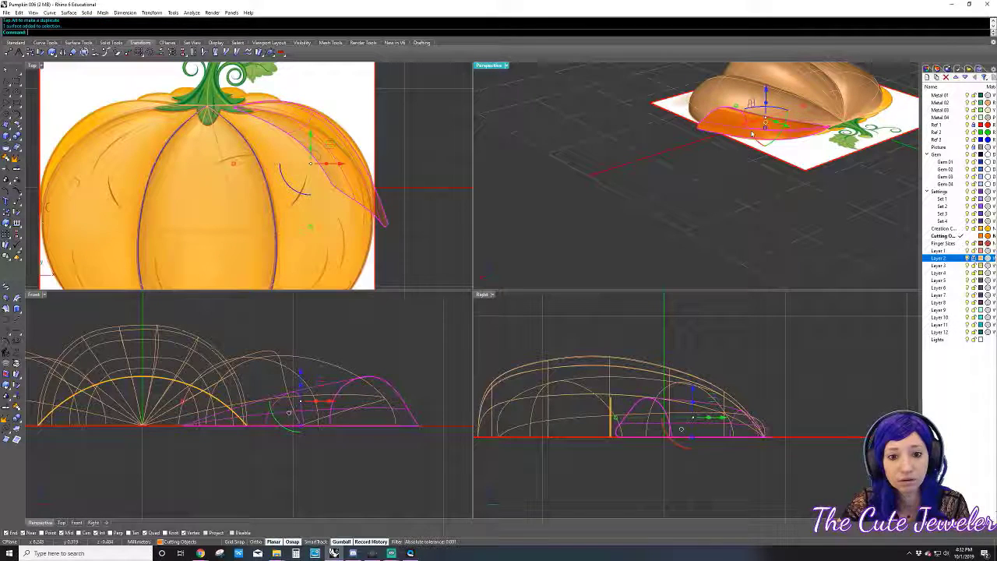
{"action": "key", "text": "F10"}
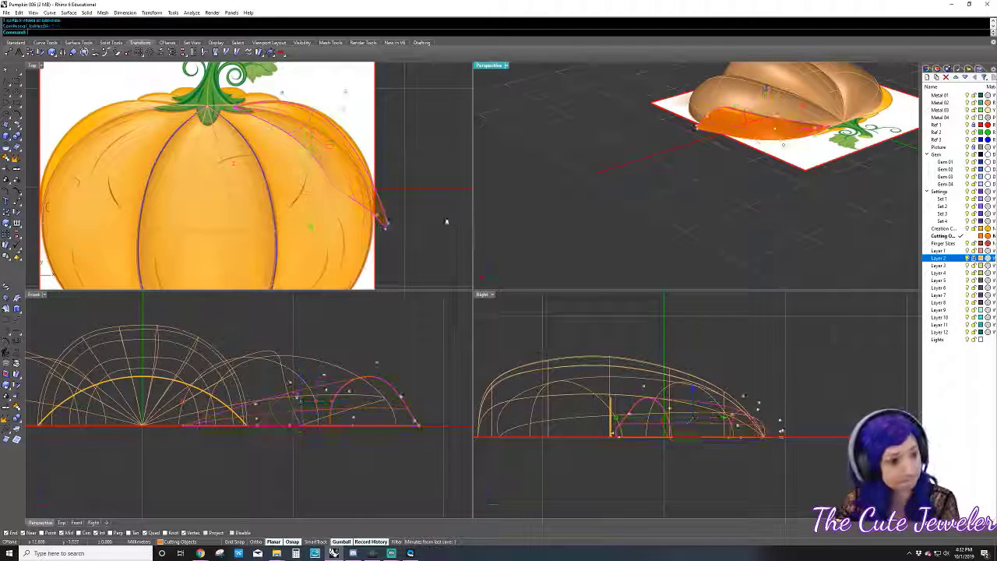
{"action": "left_click", "coordinate": [385, 218]}
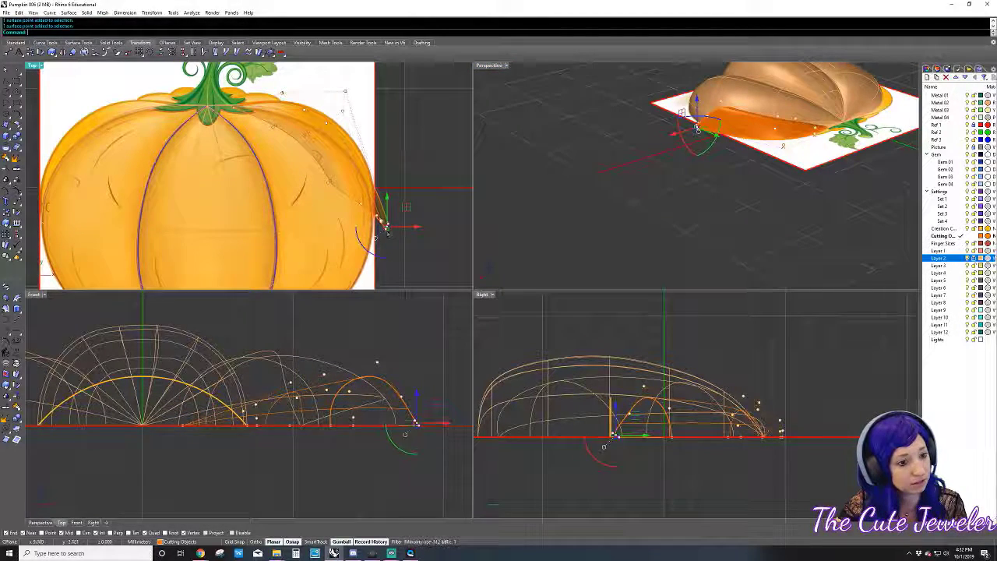
{"action": "left_click", "coordinate": [381, 223]}
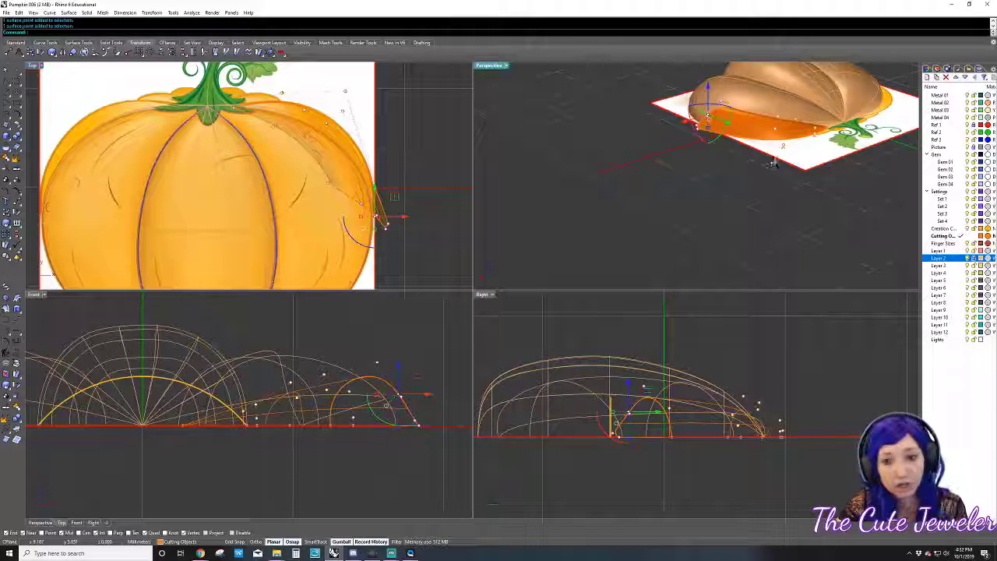
{"action": "mouse_move", "coordinate": [701, 194]}
{"action": "right_mouse_down"}
{"action": "mouse_move", "coordinate": [746, 104]}
{"action": "mouse_move", "coordinate": [768, 148]}
{"action": "right_mouse_up"}
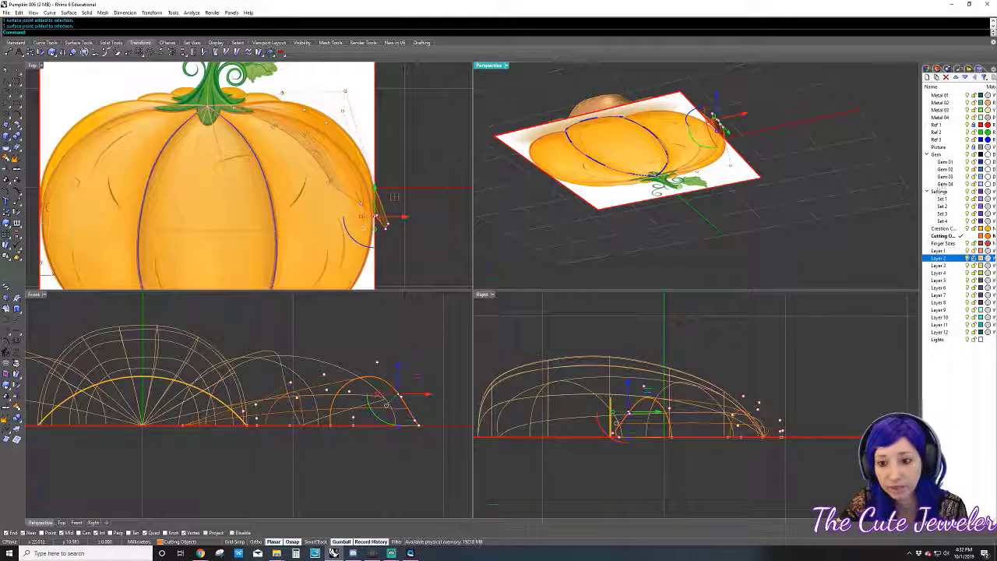
{"action": "key", "text": "Escape"}
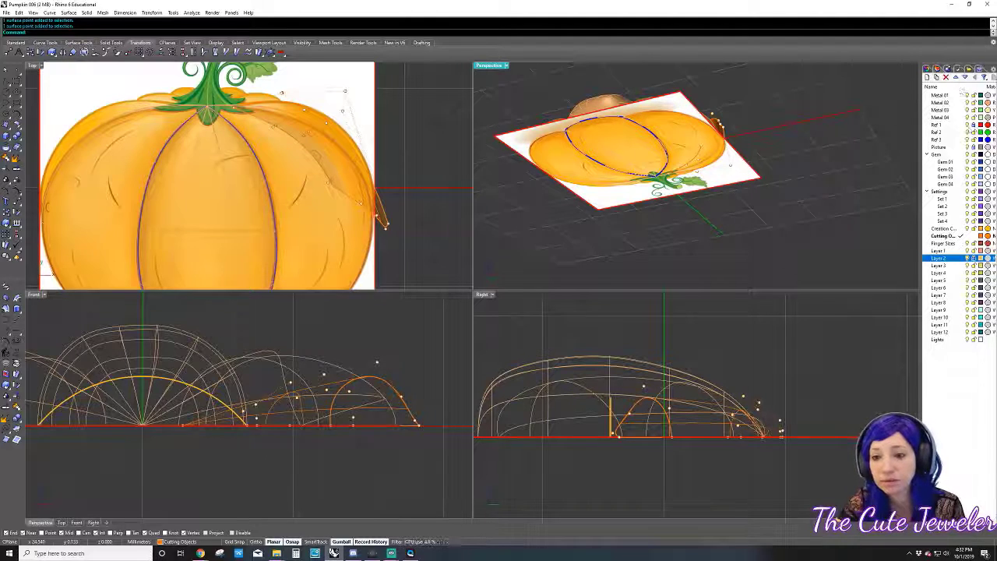
{"action": "left_click", "coordinate": [731, 174]}
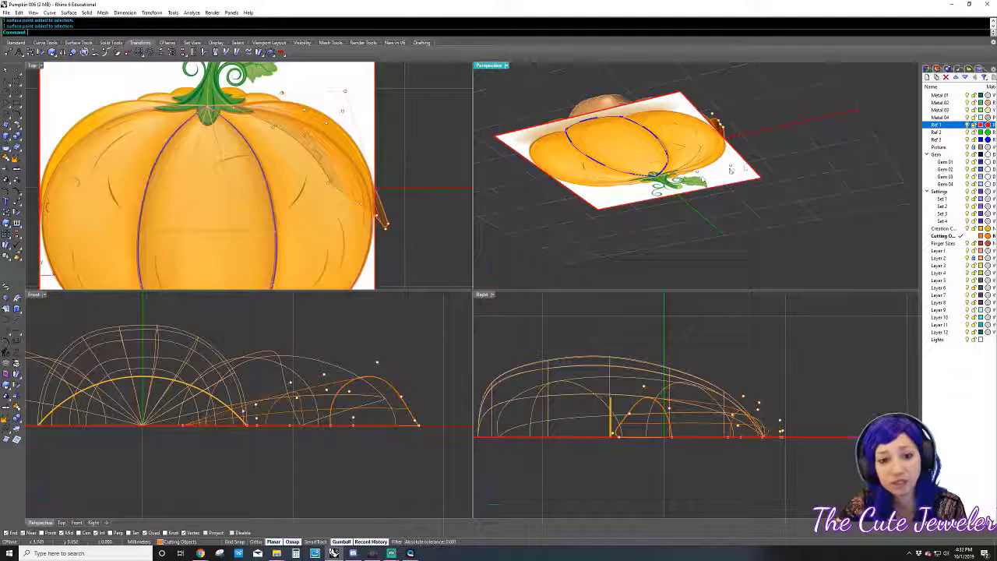
- Check the blue curve's properties, make the Top view active, and choose the Picture layer
{"action": "left_click", "coordinate": [616, 156]}
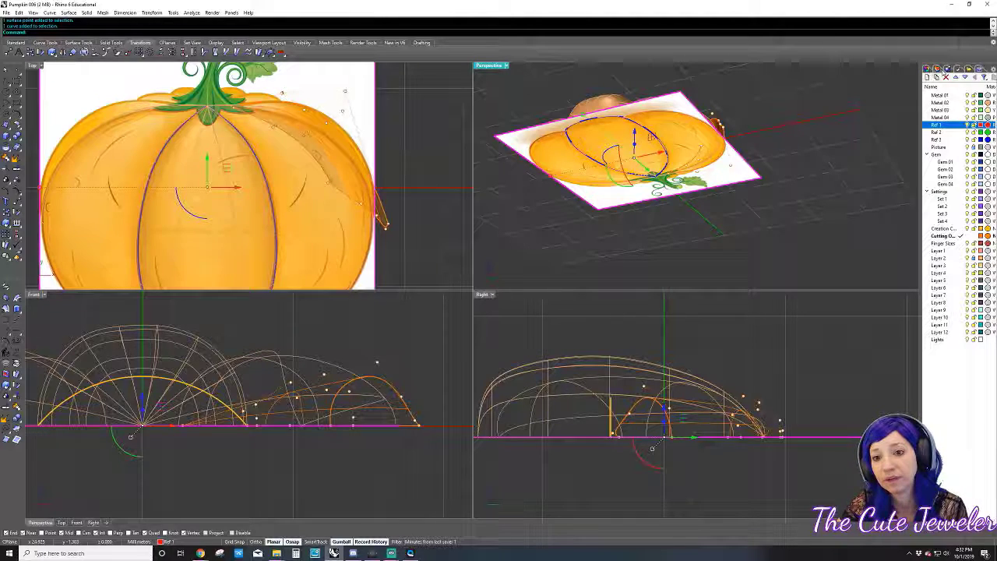
{"action": "left_click", "coordinate": [927, 69]}
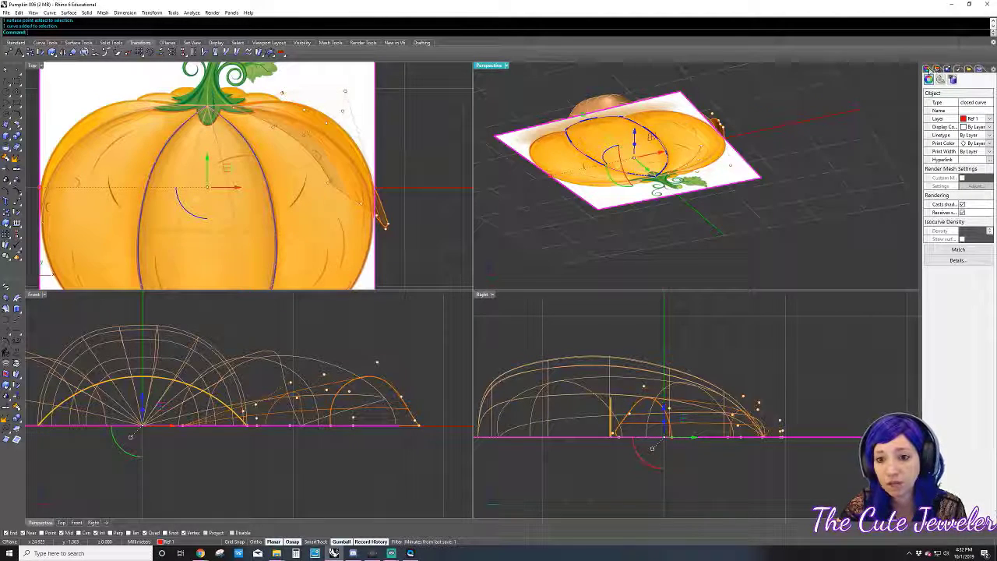
{"action": "left_click", "coordinate": [937, 69]}
{"action": "left_click", "coordinate": [927, 68]}
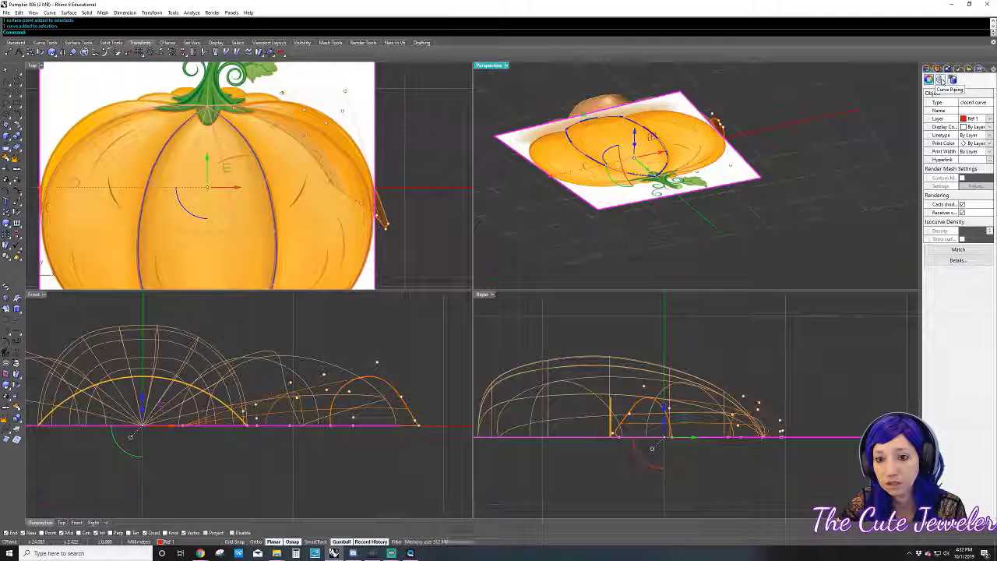
{"action": "left_click", "coordinate": [947, 69]}
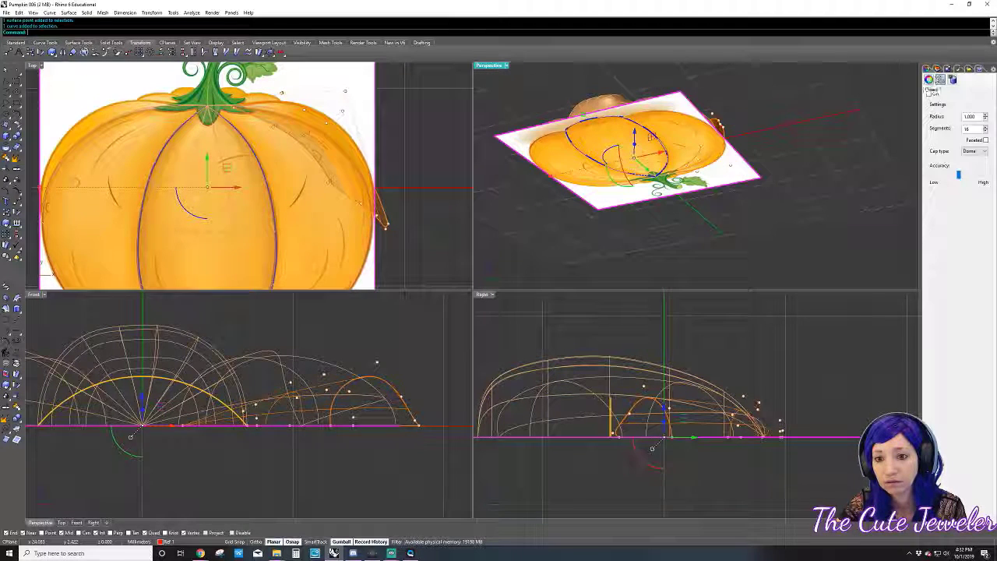
{"action": "left_click", "coordinate": [950, 79]}
{"action": "key", "text": "Escape"}
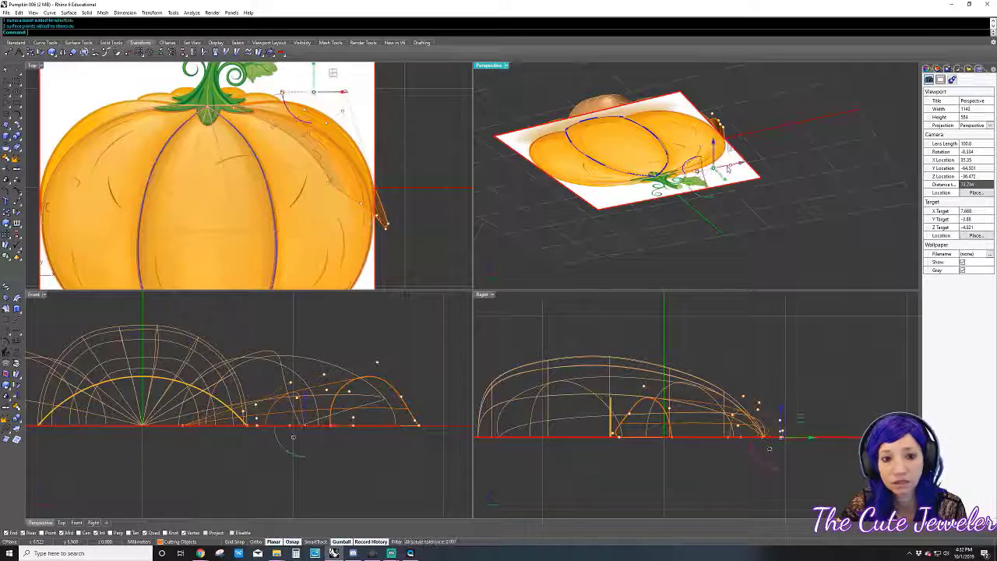
{"action": "left_click_drag", "start_coordinate": [878, 140], "coordinate": [711, 183]}
{"action": "left_click", "coordinate": [363, 87]}
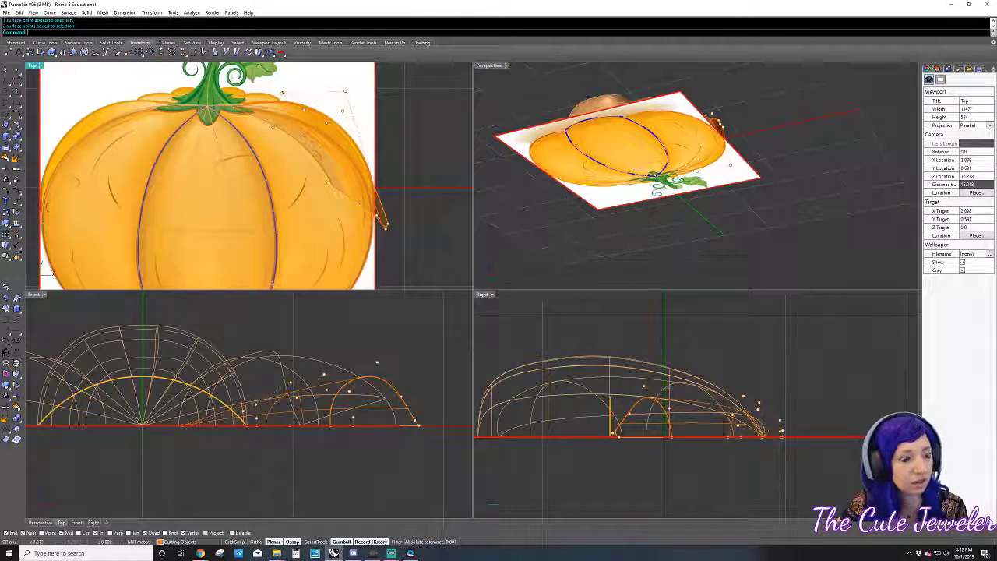
{"action": "scroll", "coordinate": [461, 136], "scroll_direction": "down", "scroll_amount": 3}
{"action": "left_click", "coordinate": [937, 69]}
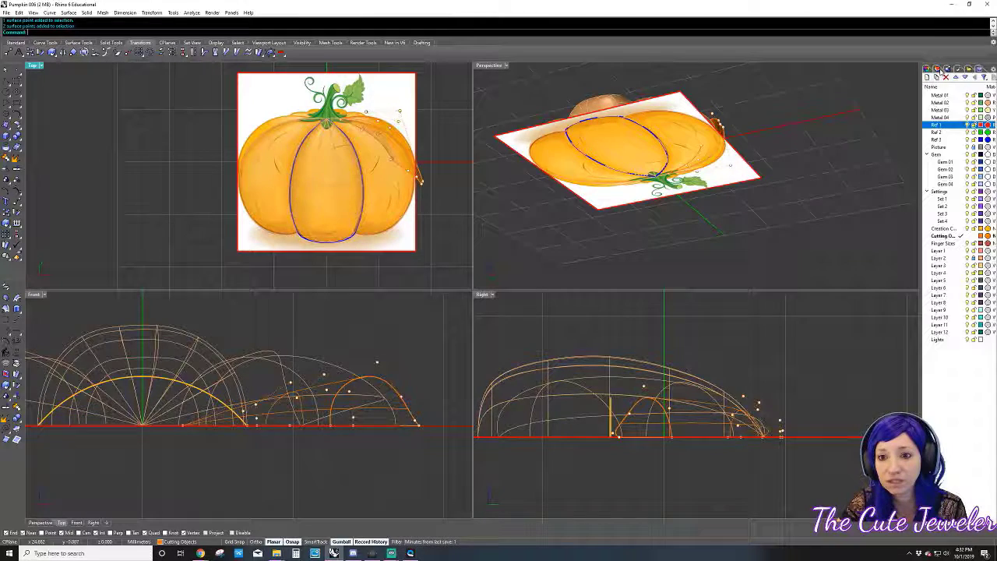
{"action": "left_click", "coordinate": [938, 147]}
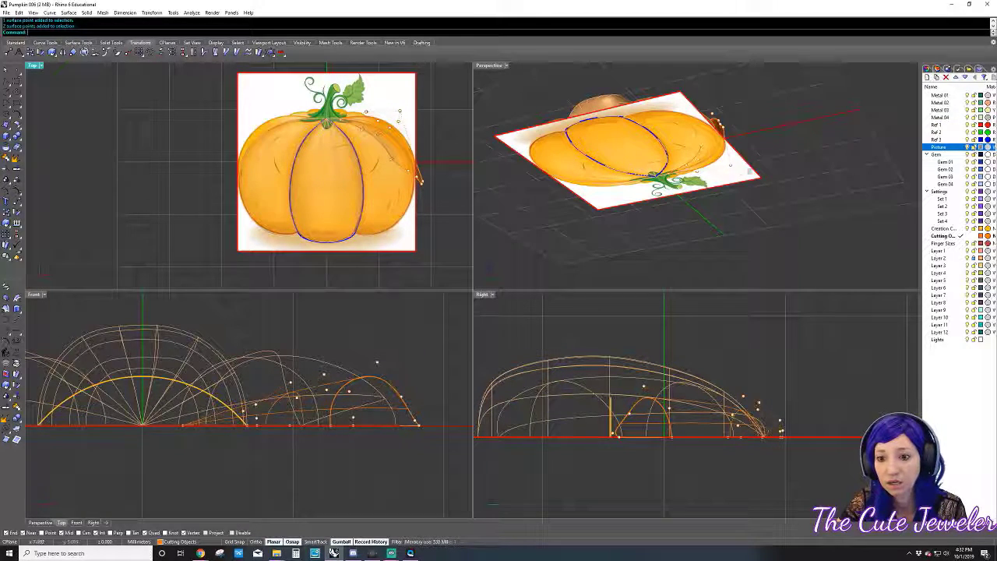
- Raise the pumpkin reference picture's Transparency in its properties so the model shows through
{"action": "left_click", "coordinate": [699, 176]}
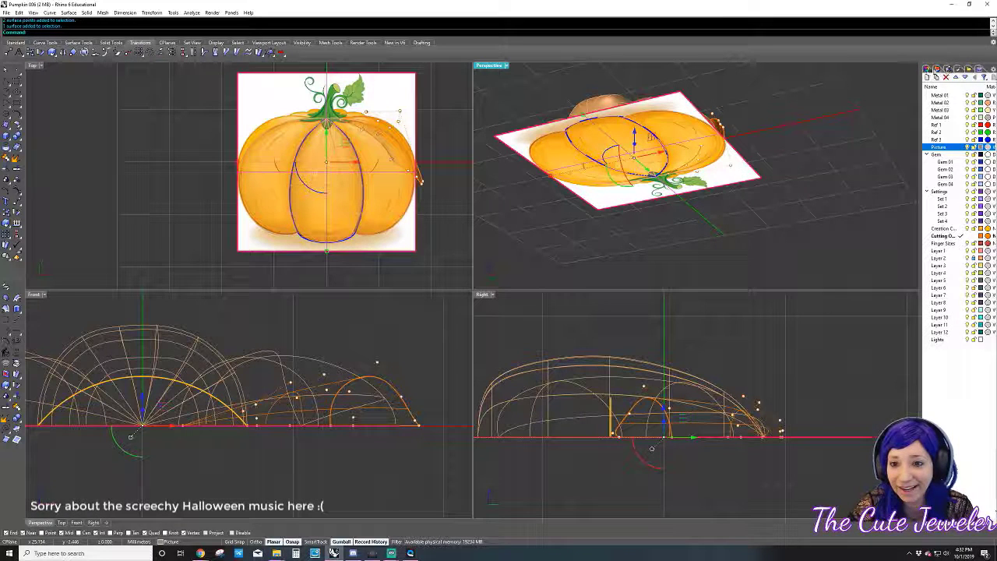
{"action": "left_click", "coordinate": [935, 69]}
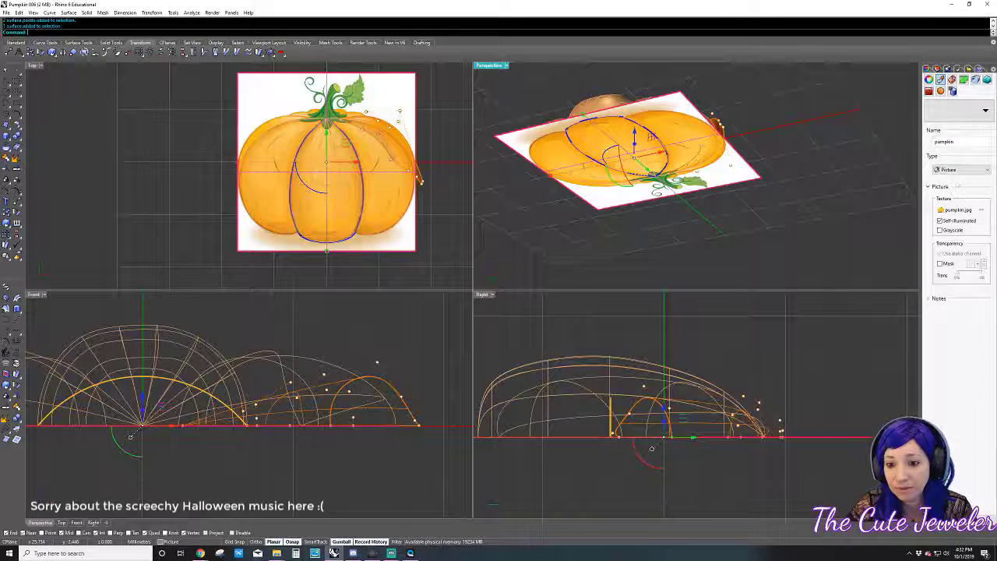
{"action": "left_click", "coordinate": [968, 276]}
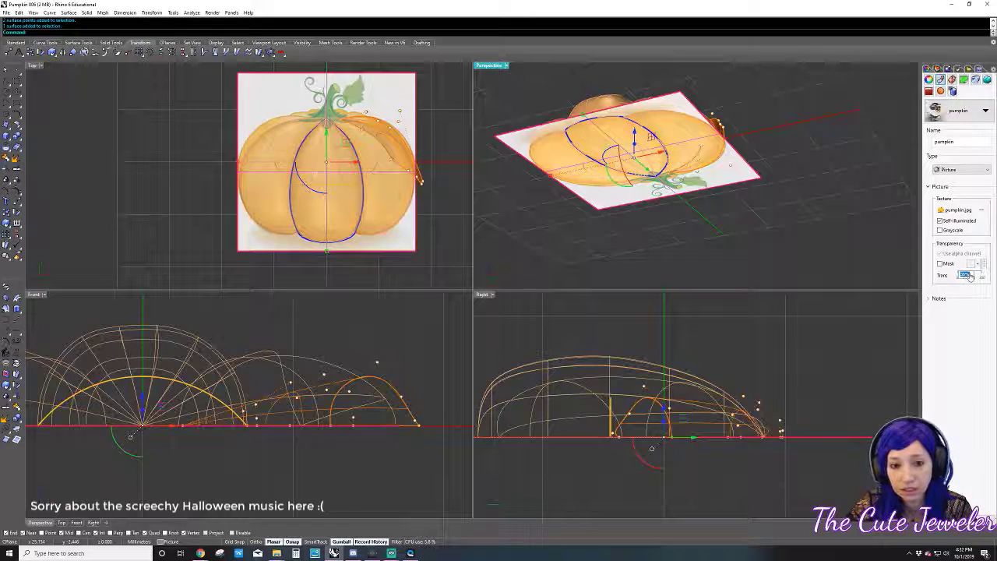
{"action": "left_click", "coordinate": [970, 278]}
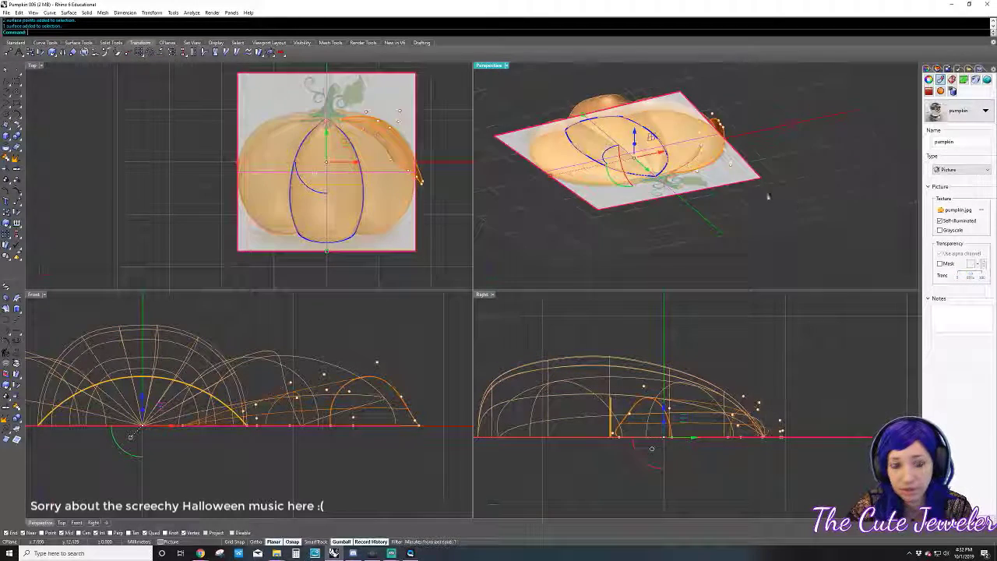
{"action": "mouse_move", "coordinate": [685, 187]}
{"action": "right_mouse_down"}
{"action": "mouse_move", "coordinate": [654, 195]}
{"action": "mouse_move", "coordinate": [775, 93]}
{"action": "right_mouse_up"}
{"action": "scroll", "coordinate": [654, 195], "scroll_direction": "up", "scroll_amount": 5}
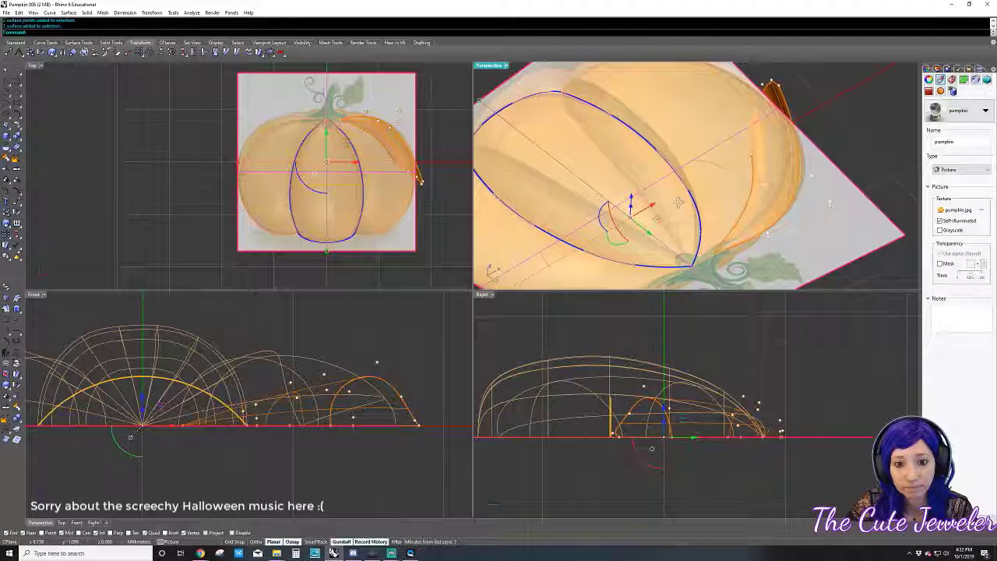
{"action": "key", "text": "Escape"}
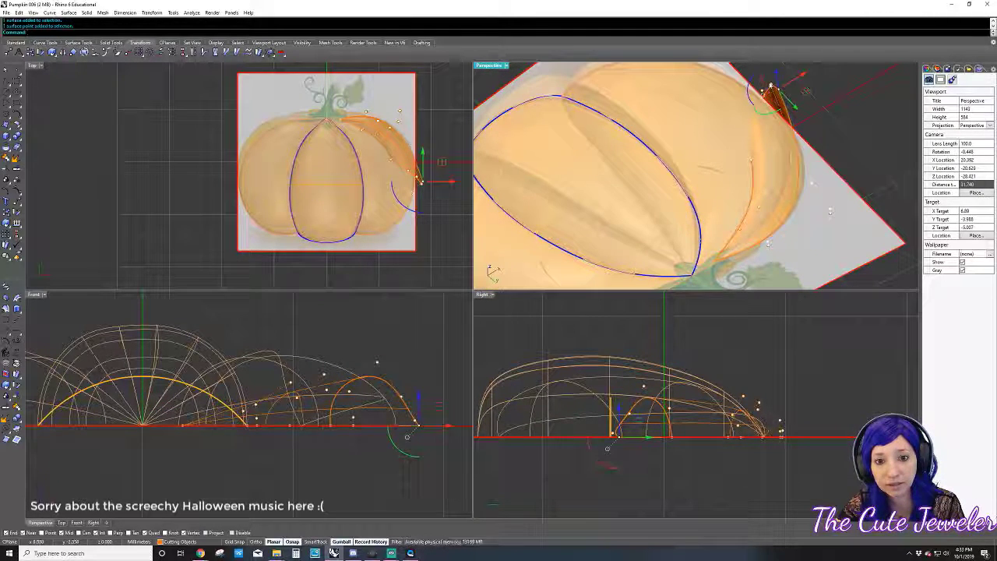
- Select the small arc near the stem and nudge one of its control points
{"action": "left_click", "coordinate": [764, 87]}
{"action": "left_click", "coordinate": [750, 161]}
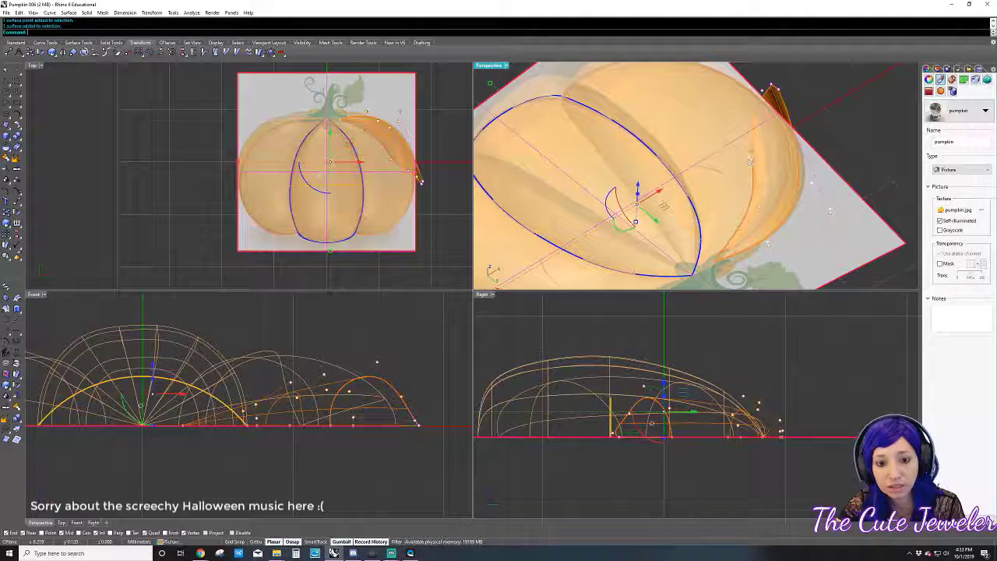
{"action": "left_click", "coordinate": [943, 69]}
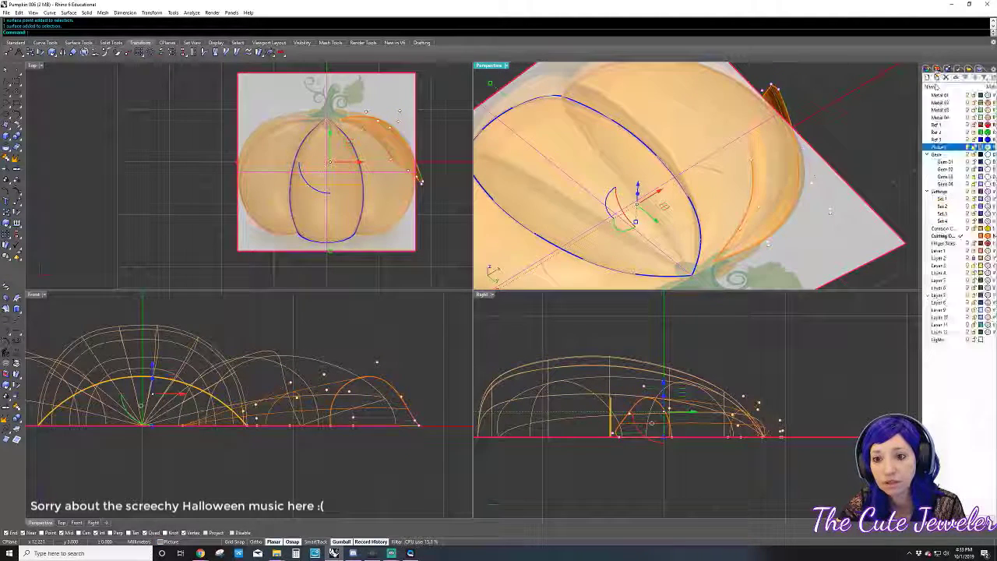
{"action": "key", "text": "ctrl+z"}
{"action": "left_click", "coordinate": [973, 138]}
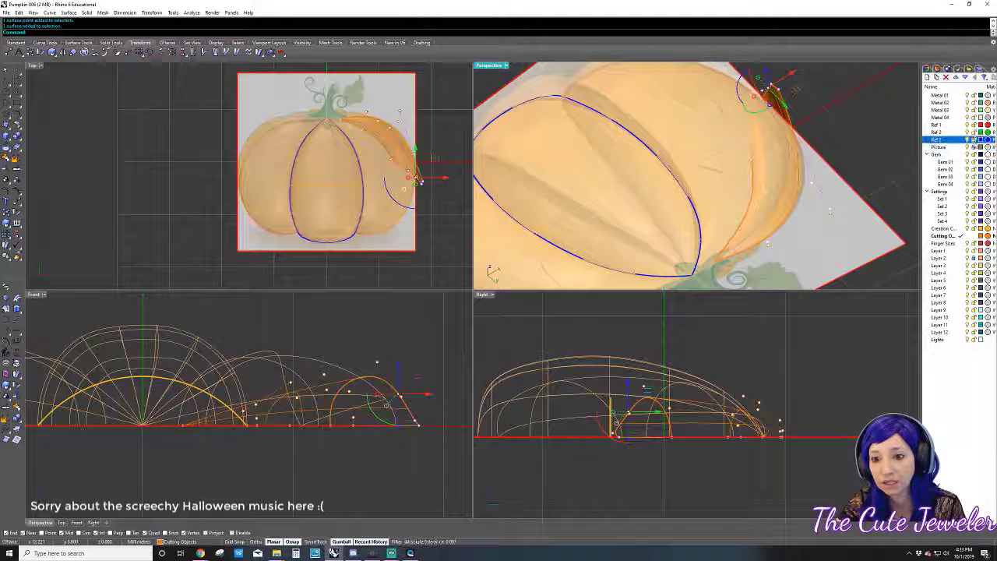
{"action": "key", "text": "Escape"}
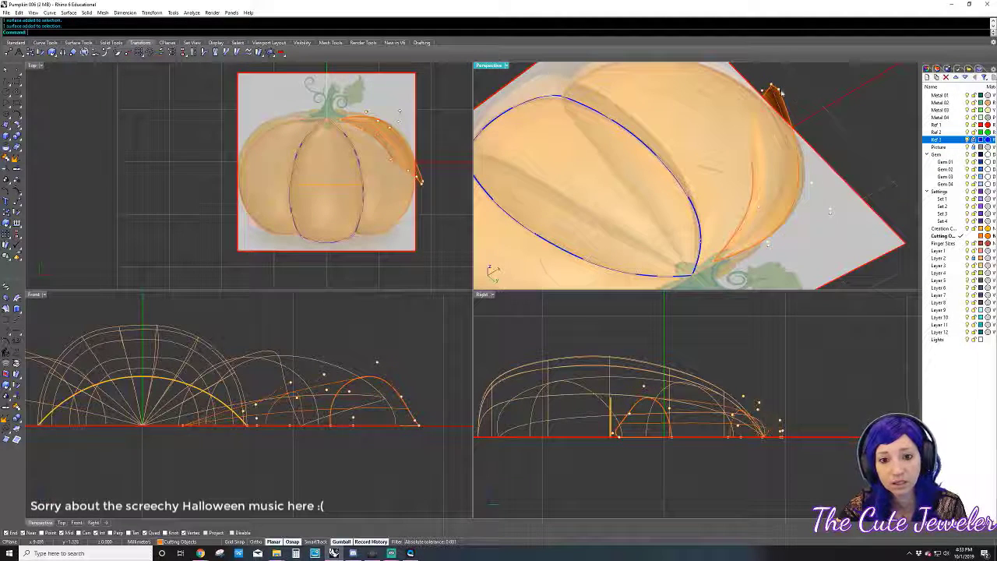
{"action": "left_click", "coordinate": [779, 91]}
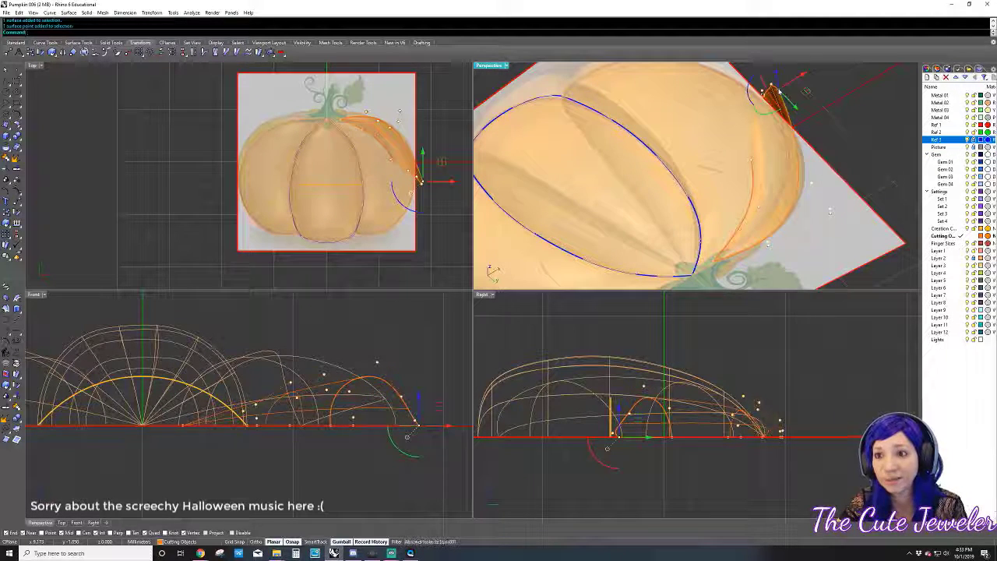
{"action": "left_click", "coordinate": [762, 93]}
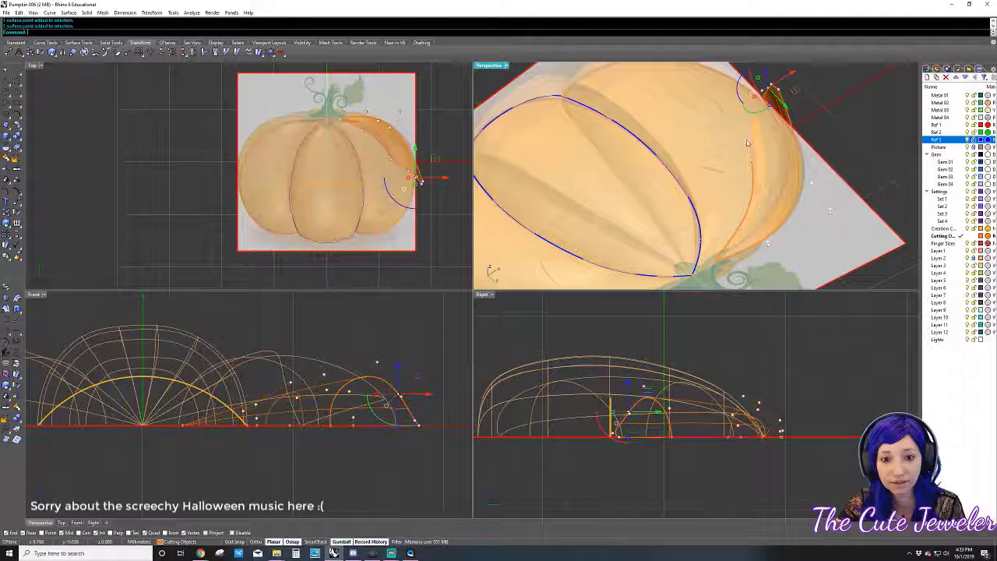
{"action": "left_click_drag", "start_coordinate": [746, 143], "coordinate": [817, 139]}
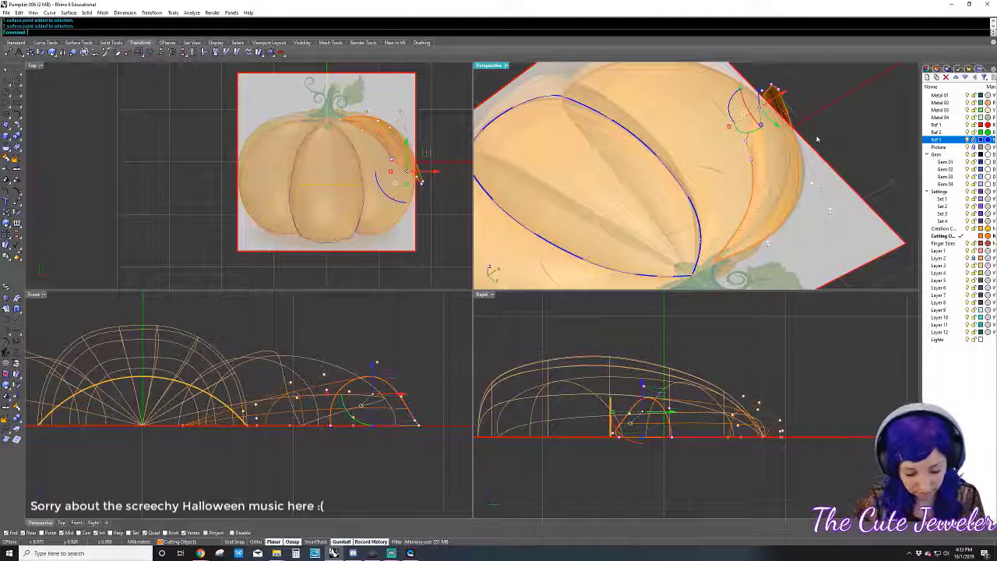
- Run SetPt twice with Set X/Y/Z to snap two lobe control points to target locations
{"action": "type", "text": "Set"}
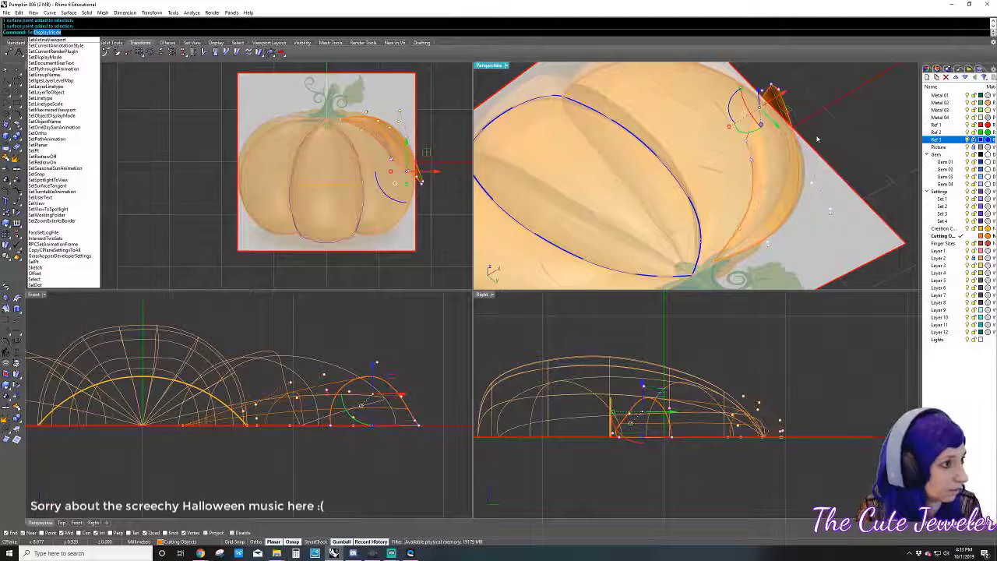
{"action": "type", "text": "P"}
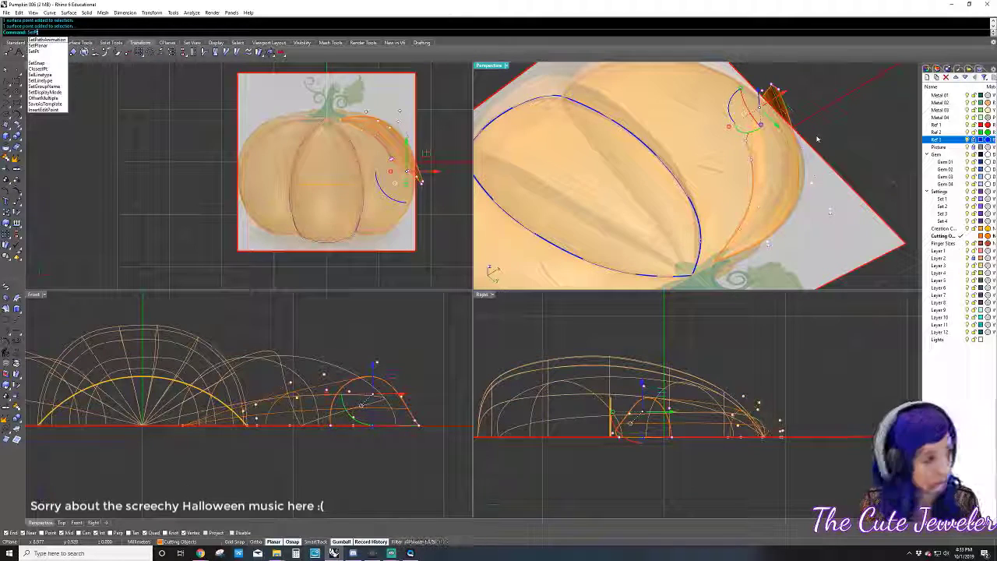
{"action": "type", "text": "t"}
{"action": "key", "text": "Return"}
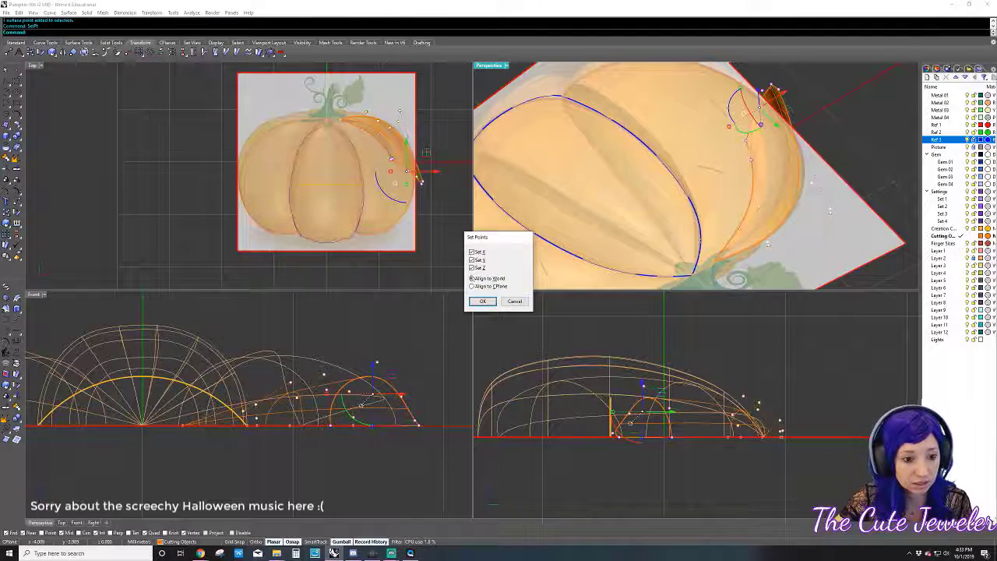
{"action": "left_click", "coordinate": [481, 302]}
{"action": "scroll", "coordinate": [412, 182], "scroll_direction": "up", "scroll_amount": 4}
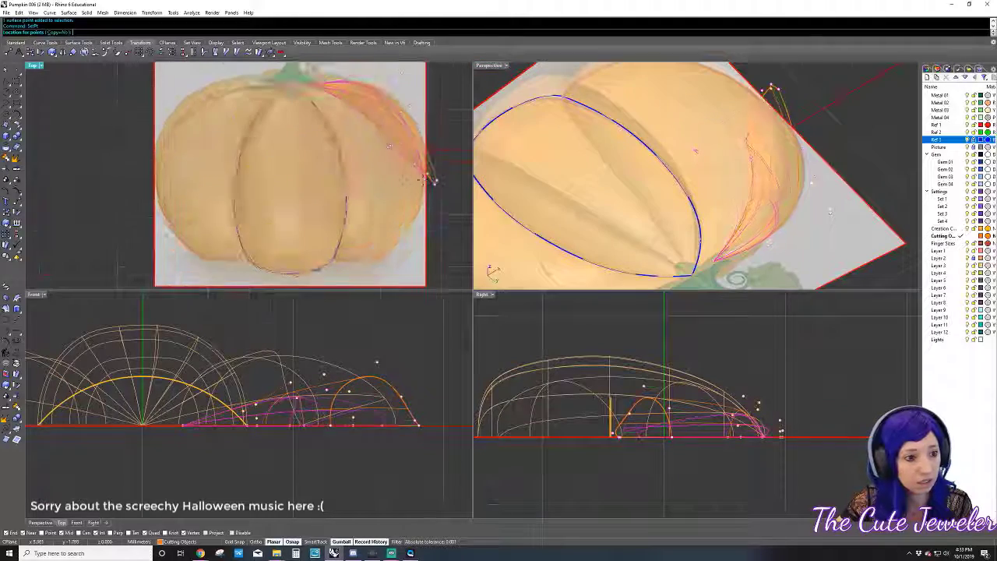
{"action": "left_click", "coordinate": [421, 181]}
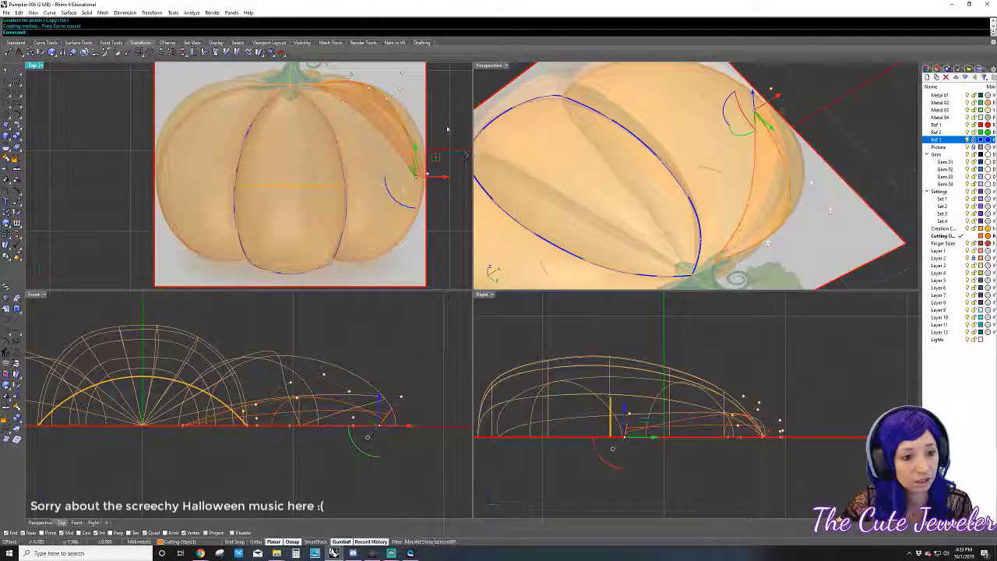
{"action": "right_click_drag", "start_coordinate": [779, 86], "coordinate": [772, 79]}
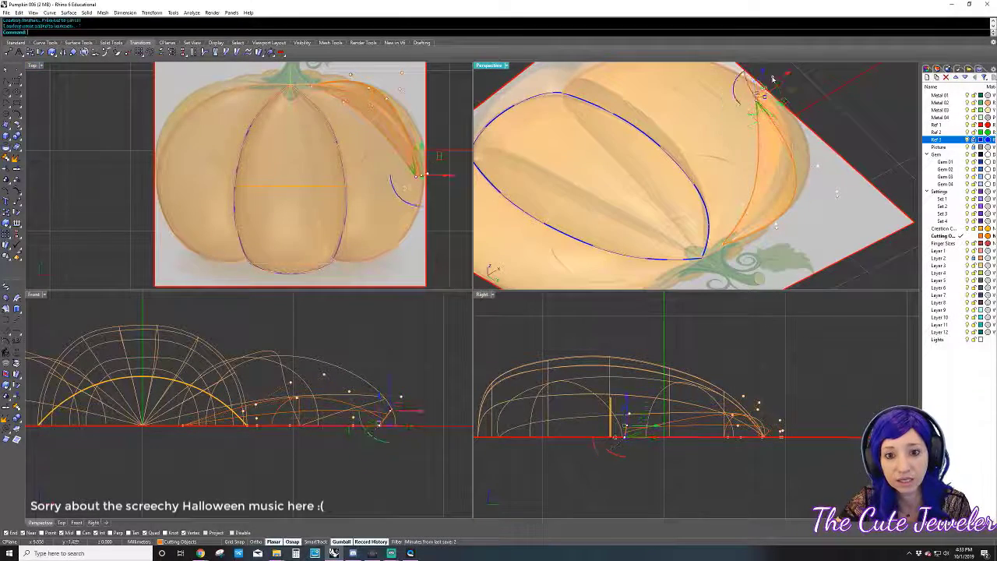
{"action": "left_click", "coordinate": [771, 81]}
{"action": "right_click", "coordinate": [773, 79]}
{"action": "left_click", "coordinate": [481, 303]}
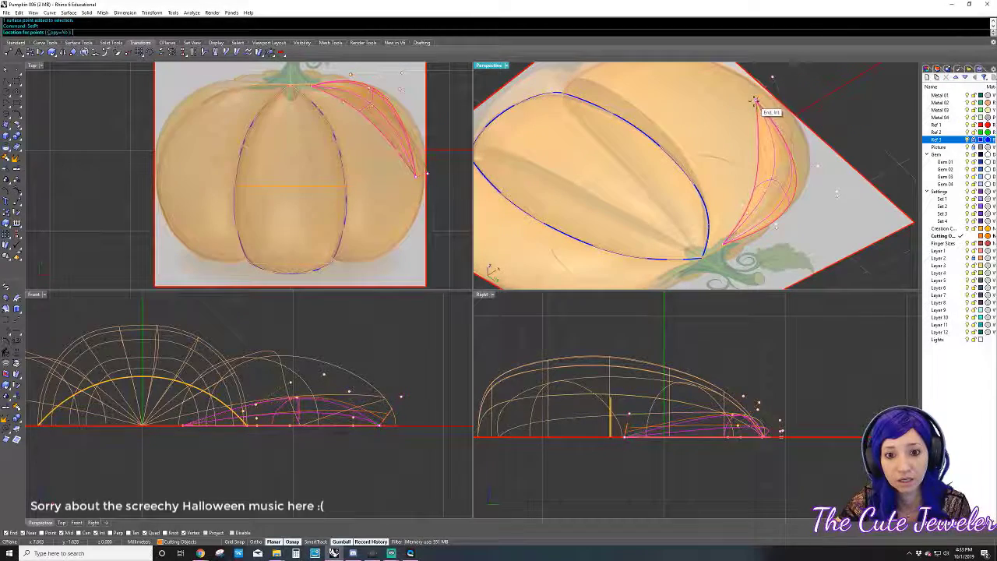
{"action": "left_click", "coordinate": [771, 105]}
{"action": "scroll", "coordinate": [750, 172], "scroll_direction": "down", "scroll_amount": 5}
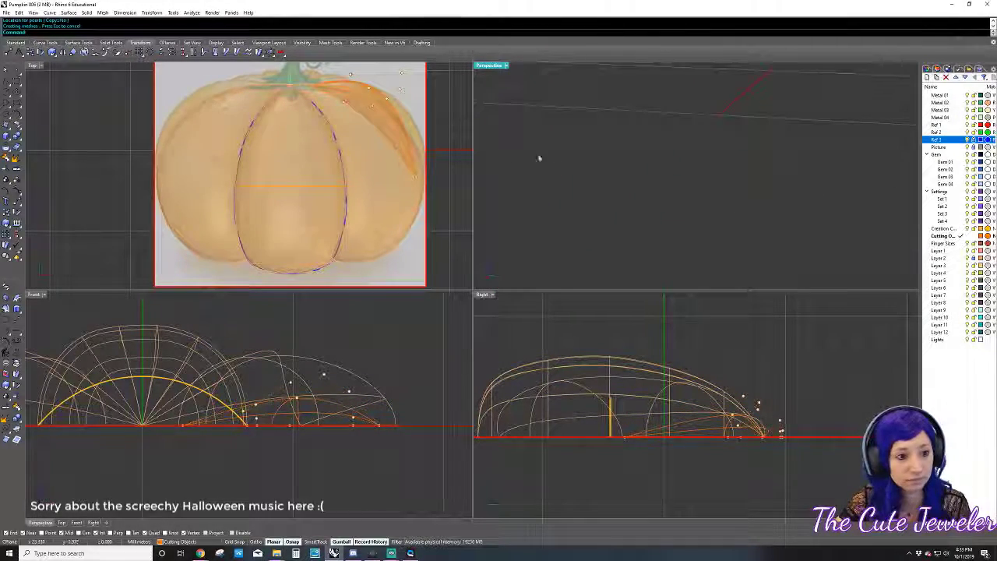
{"action": "scroll", "coordinate": [656, 131], "scroll_direction": "up", "scroll_amount": 2}
{"action": "scroll", "coordinate": [656, 131], "scroll_direction": "up", "scroll_amount": 2}
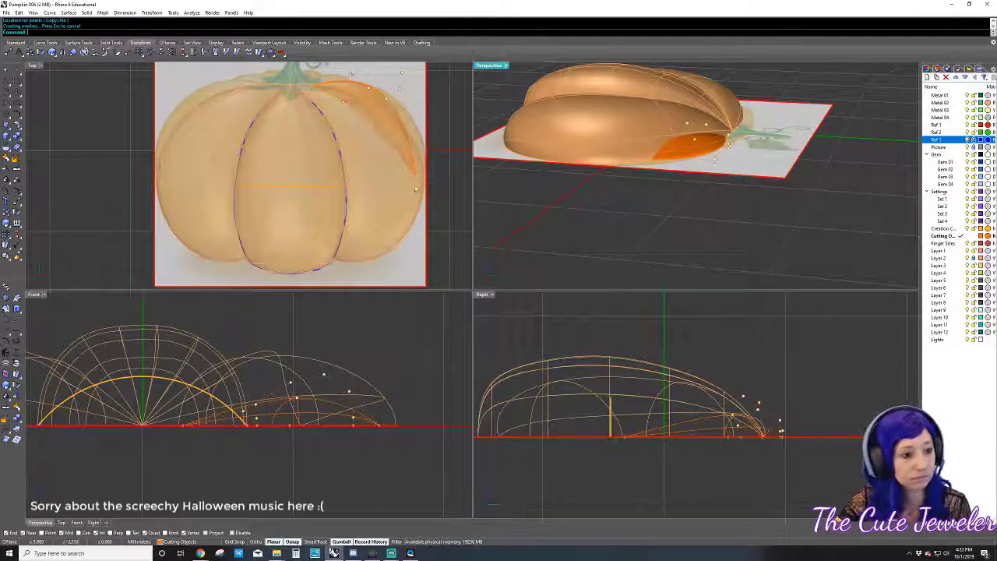
- Pull the lobe's right-edge point up-right and shift its top control points right and down
{"action": "left_click", "coordinate": [438, 161]}
{"action": "mouse_move", "coordinate": [438, 161]}
{"action": "left_mouse_down"}
{"action": "mouse_move", "coordinate": [439, 127]}
{"action": "mouse_move", "coordinate": [445, 156]}
{"action": "left_mouse_up"}
{"action": "left_click", "coordinate": [460, 94]}
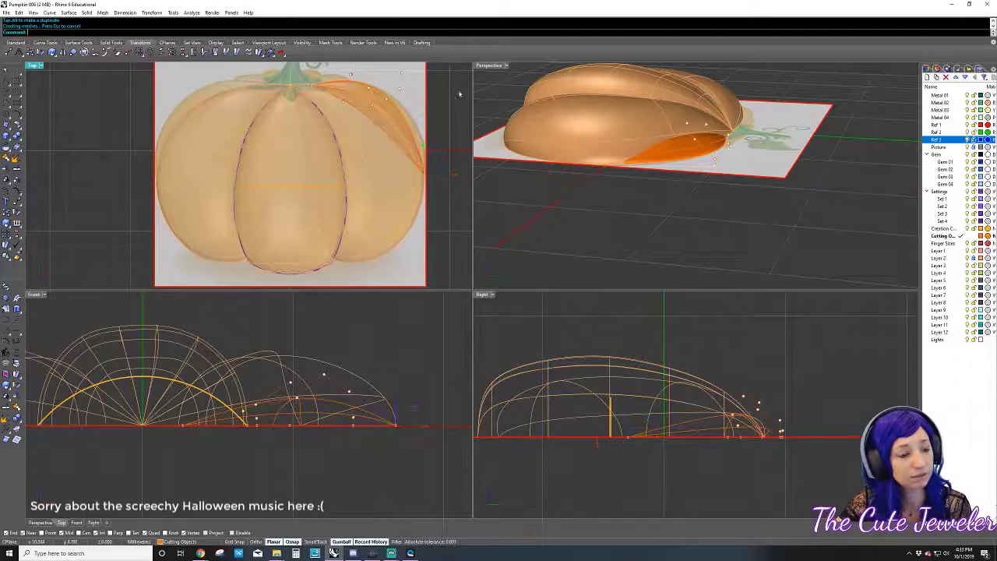
{"action": "right_click_drag", "start_coordinate": [350, 133], "coordinate": [349, 145]}
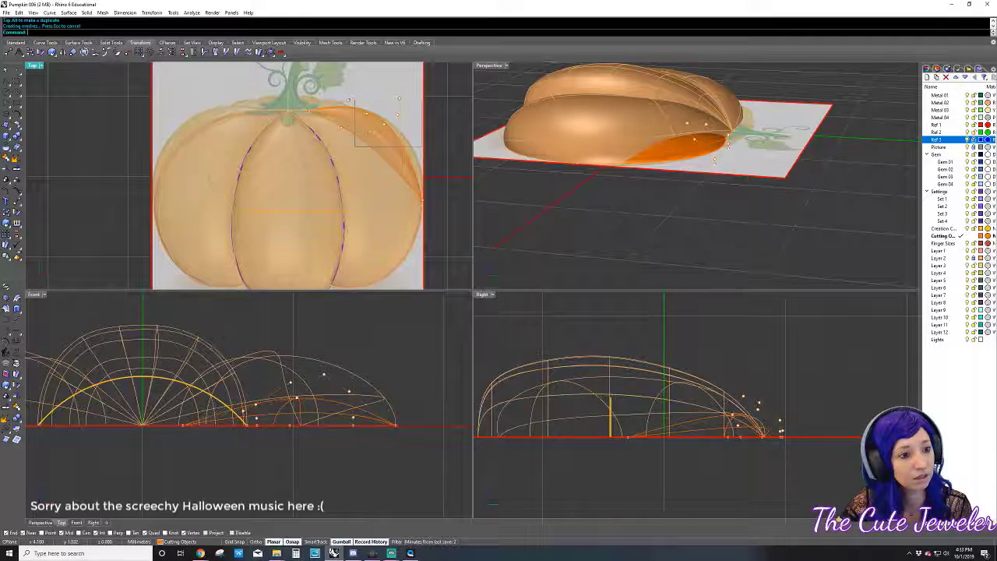
{"action": "left_click_drag", "start_coordinate": [424, 95], "coordinate": [422, 92]}
{"action": "left_click_drag", "start_coordinate": [356, 78], "coordinate": [371, 127]}
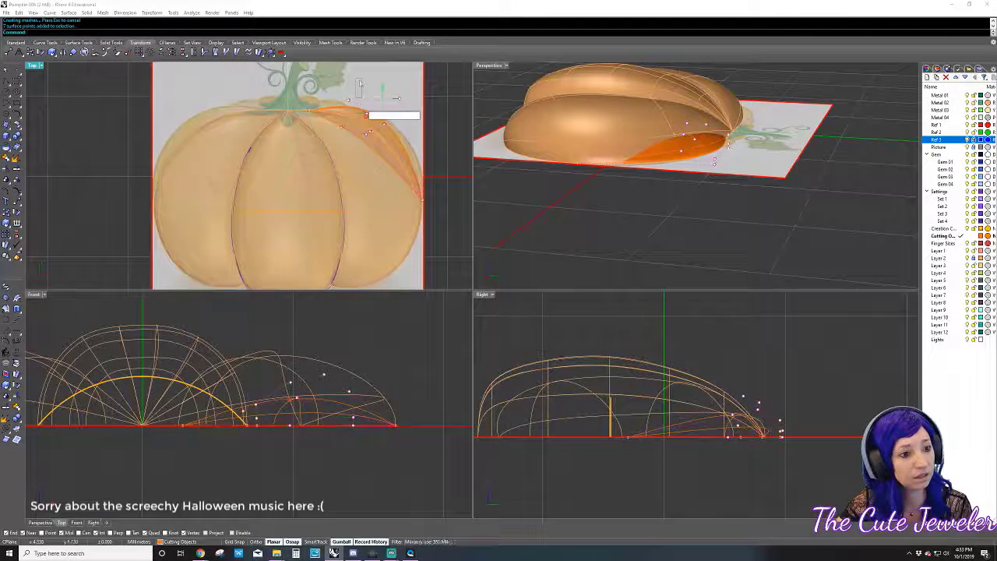
{"action": "left_click_drag", "start_coordinate": [401, 98], "coordinate": [441, 113]}
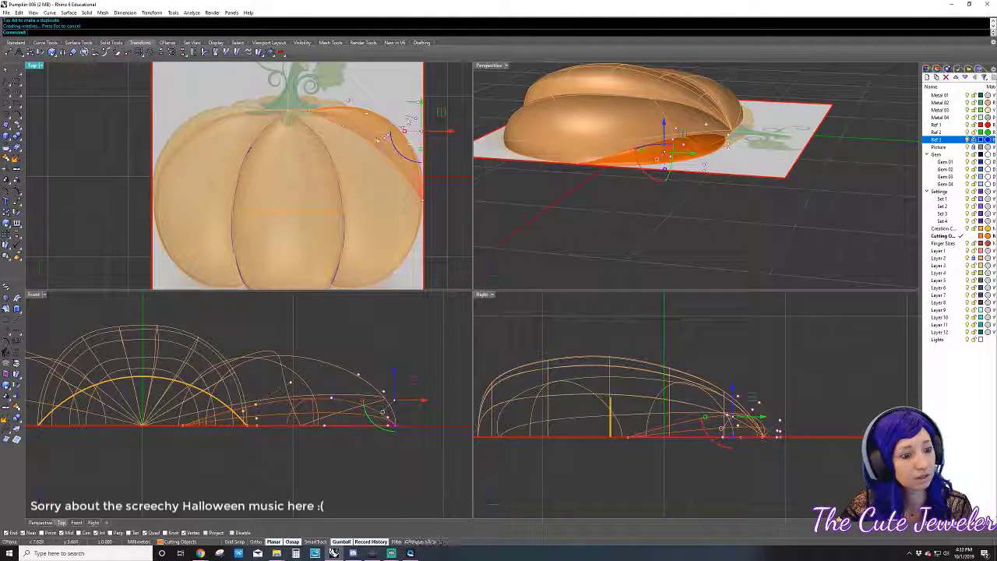
- Maximize the Perspective view and move the lobe-tip control point near the leaf
{"action": "mouse_move", "coordinate": [685, 202]}
{"action": "right_mouse_down"}
{"action": "mouse_move", "coordinate": [747, 234]}
{"action": "mouse_move", "coordinate": [748, 172]}
{"action": "mouse_move", "coordinate": [748, 194]}
{"action": "right_mouse_up"}
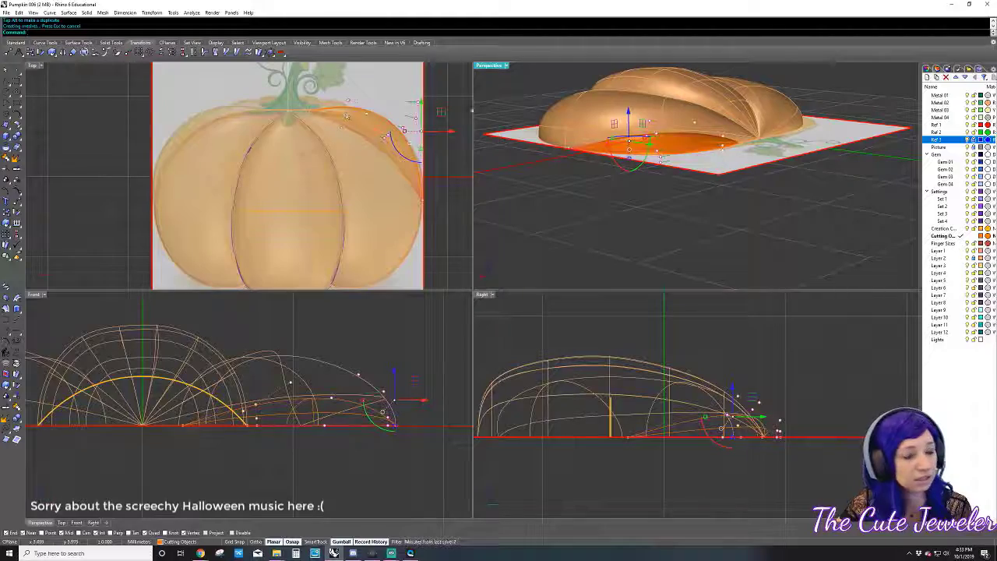
{"action": "mouse_move", "coordinate": [763, 234]}
{"action": "right_mouse_down"}
{"action": "mouse_move", "coordinate": [801, 201]}
{"action": "mouse_move", "coordinate": [747, 124]}
{"action": "right_mouse_up"}
{"action": "left_click_drag", "start_coordinate": [638, 148], "coordinate": [737, 104]}
{"action": "left_click", "coordinate": [708, 99]}
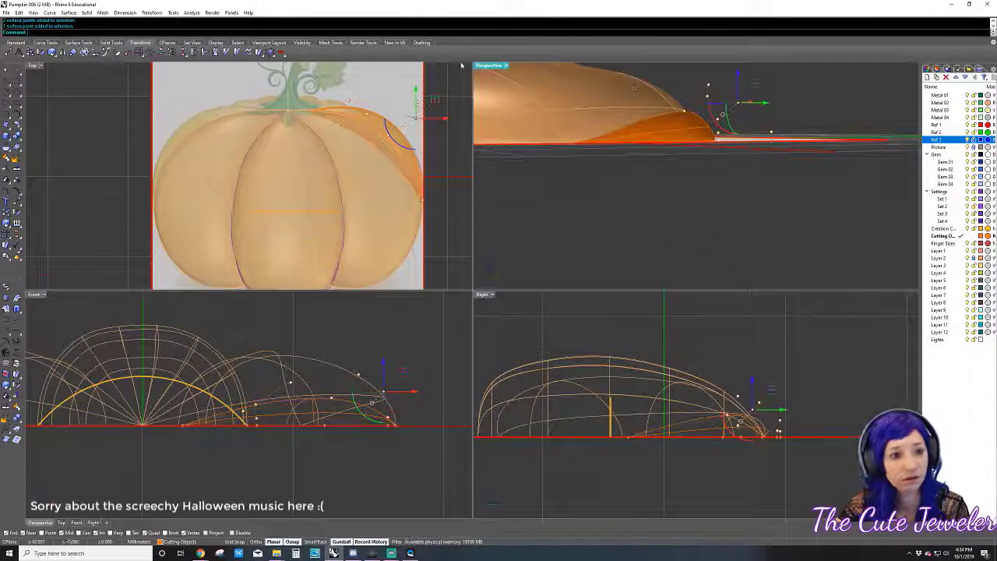
{"action": "key", "text": "ctrl+m"}
{"action": "right_click_drag", "start_coordinate": [722, 114], "coordinate": [607, 230]}
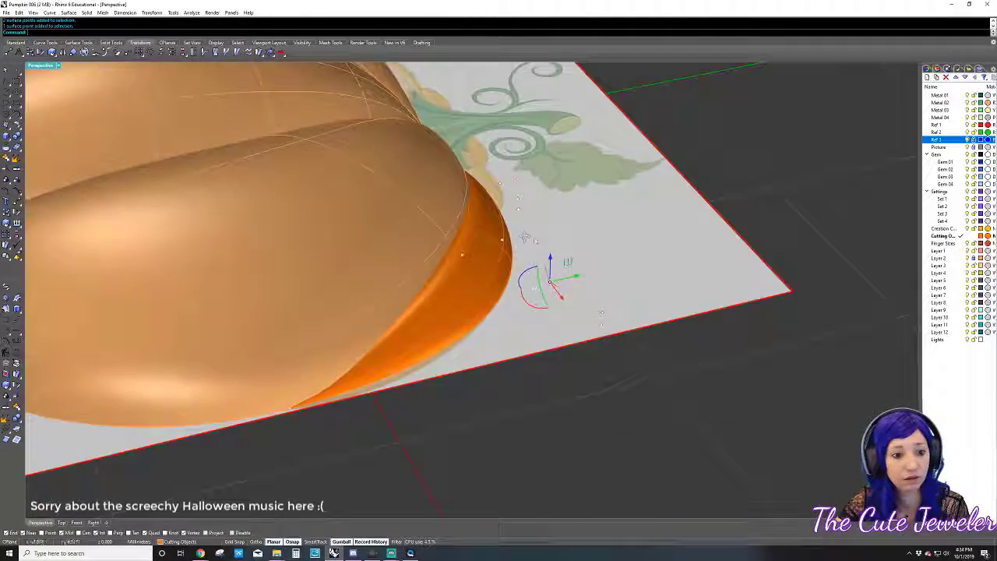
{"action": "left_click_drag", "start_coordinate": [606, 230], "coordinate": [604, 193]}
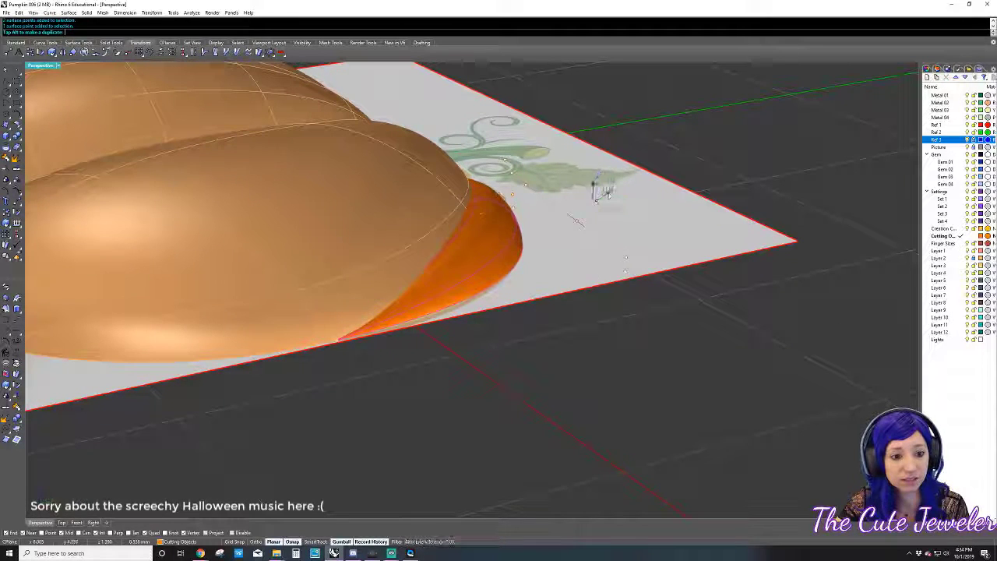
{"action": "left_click", "coordinate": [628, 262]}
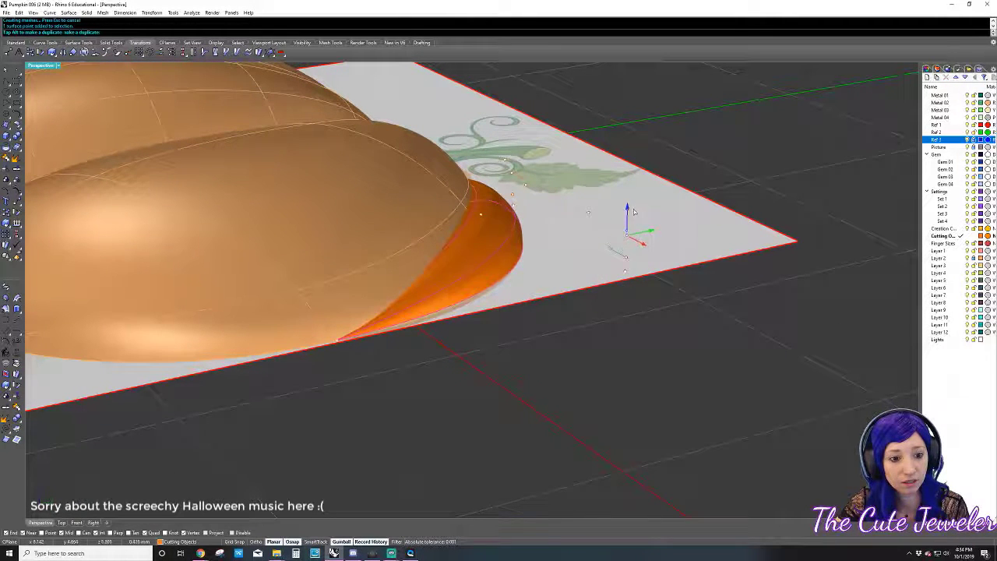
{"action": "right_click_drag", "start_coordinate": [535, 218], "coordinate": [541, 145]}
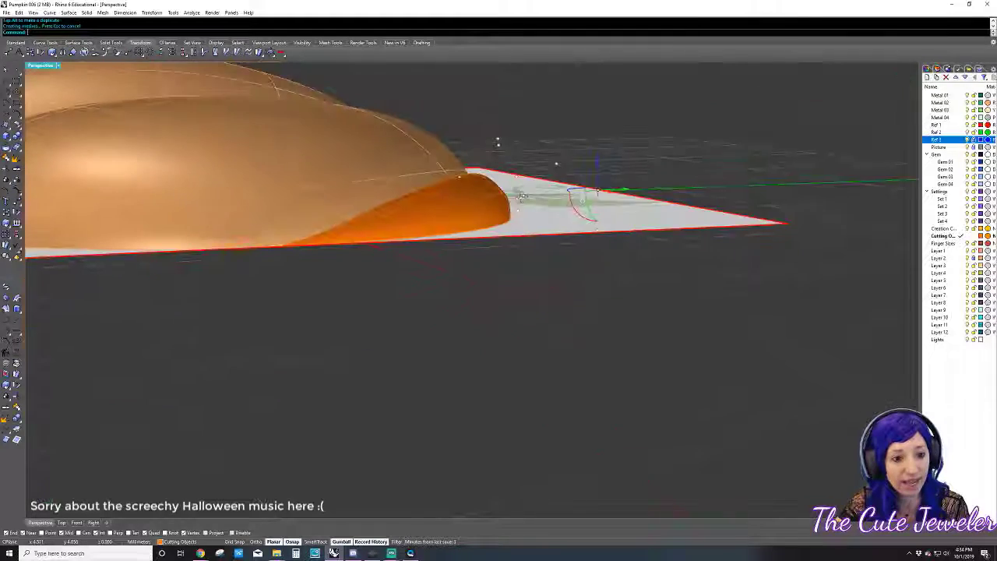
{"action": "mouse_move", "coordinate": [541, 145]}
{"action": "left_mouse_down"}
{"action": "mouse_move", "coordinate": [562, 132]}
{"action": "mouse_move", "coordinate": [546, 139]}
{"action": "left_mouse_up"}
- Move the lobe's underside and lower-edge control points to follow the pumpkin's right edge
{"action": "mouse_move", "coordinate": [603, 124]}
{"action": "right_mouse_down"}
{"action": "mouse_move", "coordinate": [322, 139]}
{"action": "mouse_move", "coordinate": [330, 311]}
{"action": "right_mouse_up"}
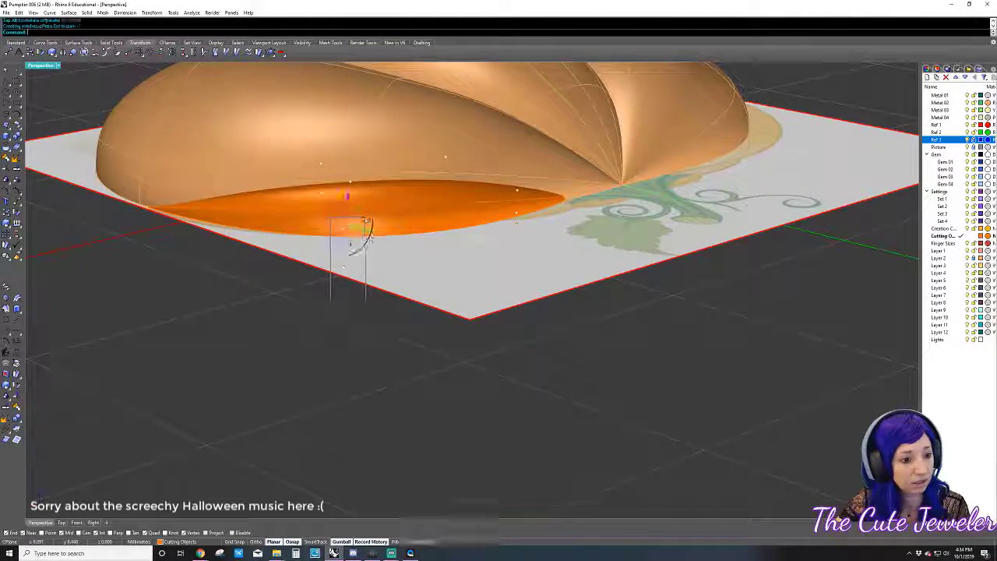
{"action": "left_click_drag", "start_coordinate": [330, 310], "coordinate": [331, 310]}
{"action": "right_click_drag", "start_coordinate": [332, 309], "coordinate": [329, 340]}
{"action": "scroll", "coordinate": [328, 370], "scroll_direction": "up", "scroll_amount": 3}
{"action": "mouse_move", "coordinate": [328, 368]}
{"action": "left_mouse_down"}
{"action": "mouse_move", "coordinate": [286, 358]}
{"action": "mouse_move", "coordinate": [302, 327]}
{"action": "left_mouse_up"}
{"action": "left_click_drag", "start_coordinate": [529, 299], "coordinate": [531, 276]}
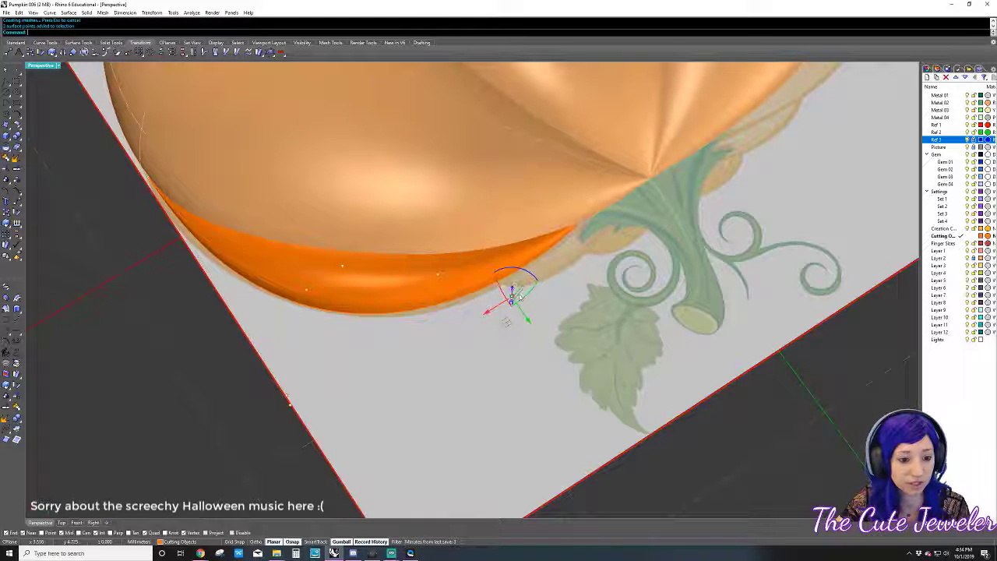
{"action": "left_click_drag", "start_coordinate": [505, 327], "coordinate": [504, 330]}
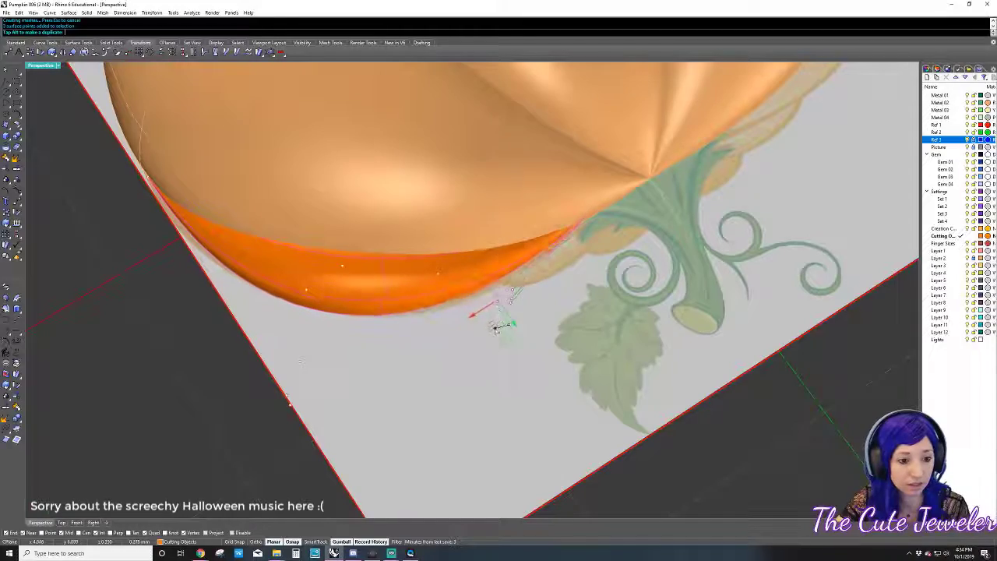
{"action": "left_click_drag", "start_coordinate": [505, 329], "coordinate": [506, 327]}
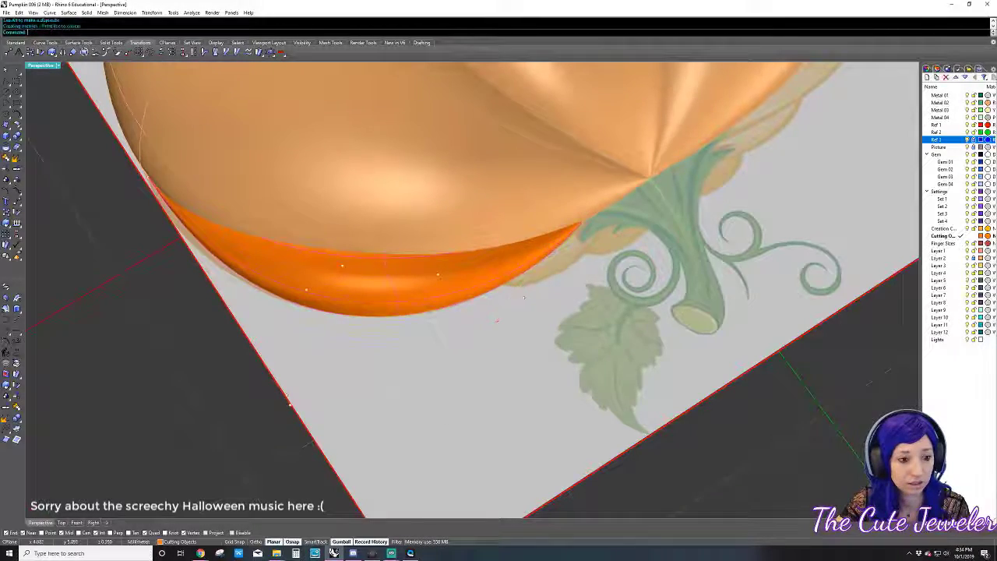
- Select the point at the lobe's lower tip and orbit out to view the whole pumpkin
{"action": "mouse_move", "coordinate": [506, 327]}
{"action": "right_mouse_down"}
{"action": "mouse_move", "coordinate": [467, 335]}
{"action": "mouse_move", "coordinate": [507, 151]}
{"action": "mouse_move", "coordinate": [550, 389]}
{"action": "right_mouse_up"}
{"action": "scroll", "coordinate": [520, 386], "scroll_direction": "down", "scroll_amount": 3}
{"action": "scroll", "coordinate": [521, 386], "scroll_direction": "down", "scroll_amount": 2}
{"action": "scroll", "coordinate": [520, 385], "scroll_direction": "up", "scroll_amount": 6}
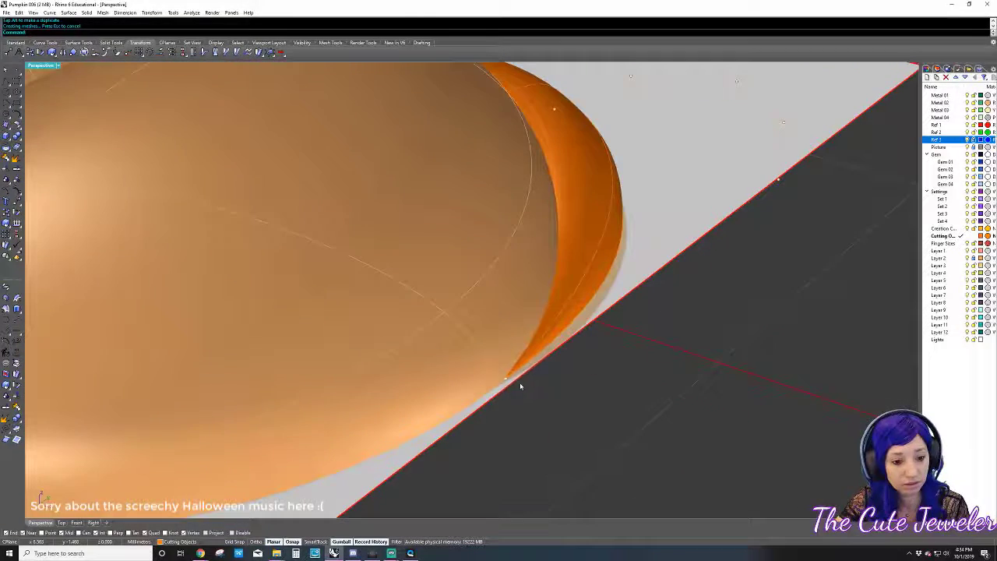
{"action": "left_click_drag", "start_coordinate": [523, 353], "coordinate": [521, 382]}
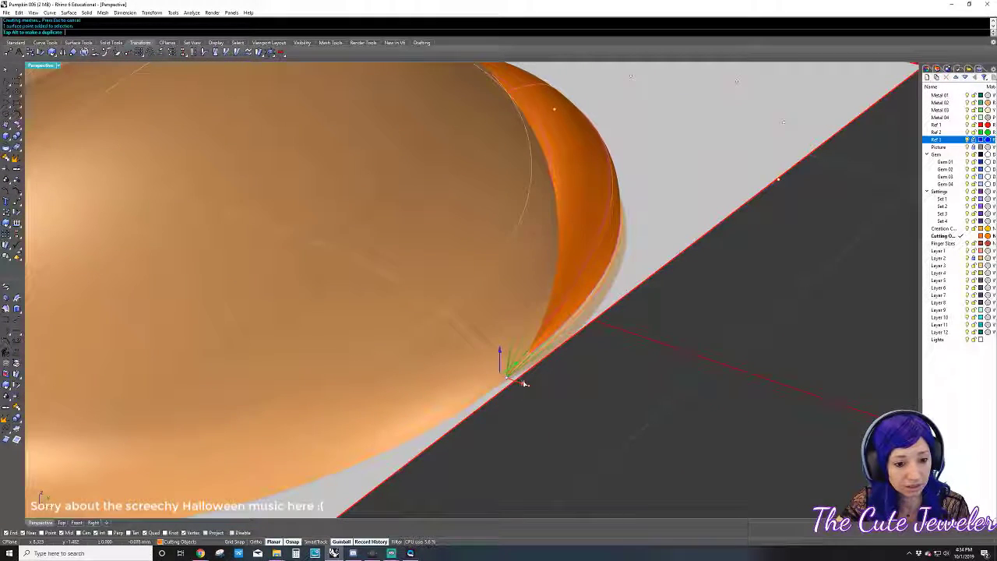
{"action": "mouse_move", "coordinate": [524, 382]}
{"action": "right_mouse_down"}
{"action": "mouse_move", "coordinate": [612, 352]}
{"action": "mouse_move", "coordinate": [563, 340]}
{"action": "mouse_move", "coordinate": [603, 387]}
{"action": "mouse_move", "coordinate": [675, 244]}
{"action": "right_mouse_up"}
{"action": "scroll", "coordinate": [604, 387], "scroll_direction": "down", "scroll_amount": 3}
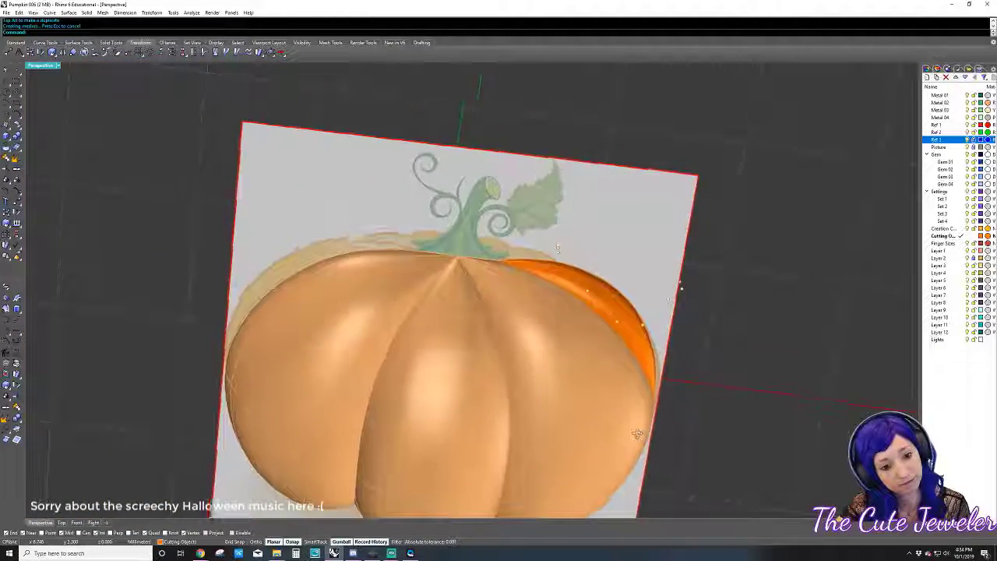
- Mirror the orange lobe from the origin across the pumpkin's centre onto its left side
{"action": "scroll", "coordinate": [675, 244], "scroll_direction": "up", "scroll_amount": 2}
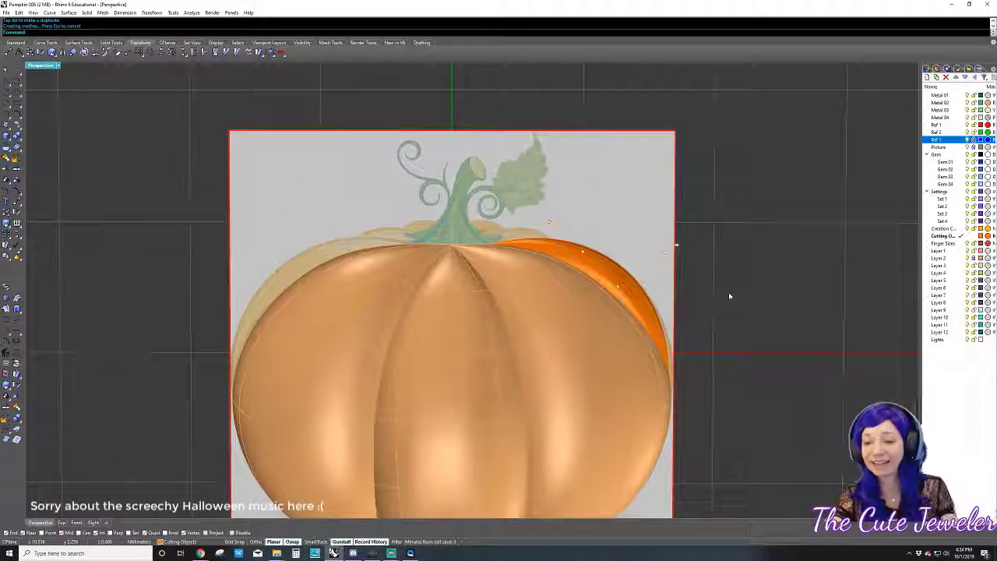
{"action": "type", "text": "mirror"}
{"action": "key", "text": "Return"}
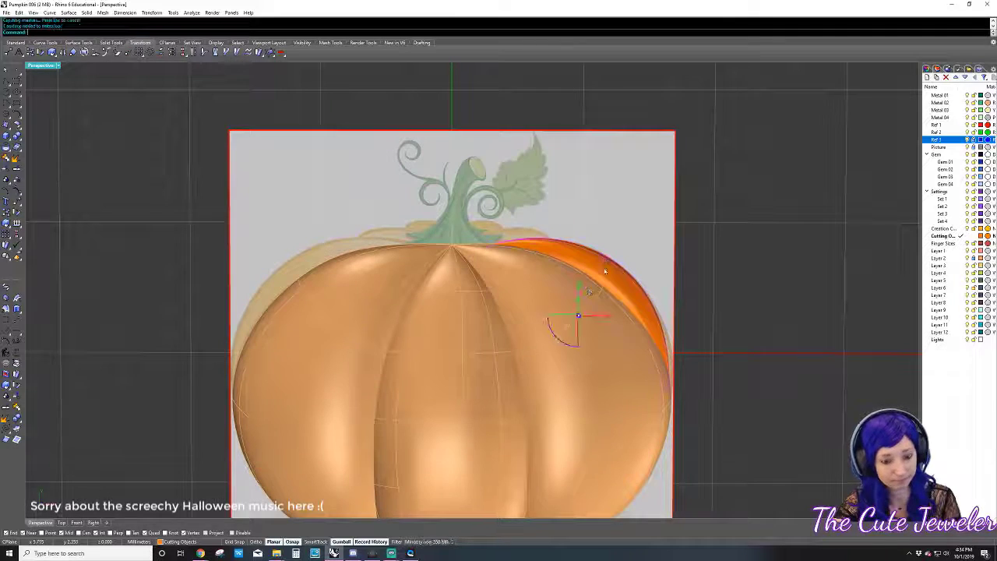
{"action": "type", "text": "0"}
{"action": "key", "text": "Return"}
{"action": "left_click", "coordinate": [459, 154]}
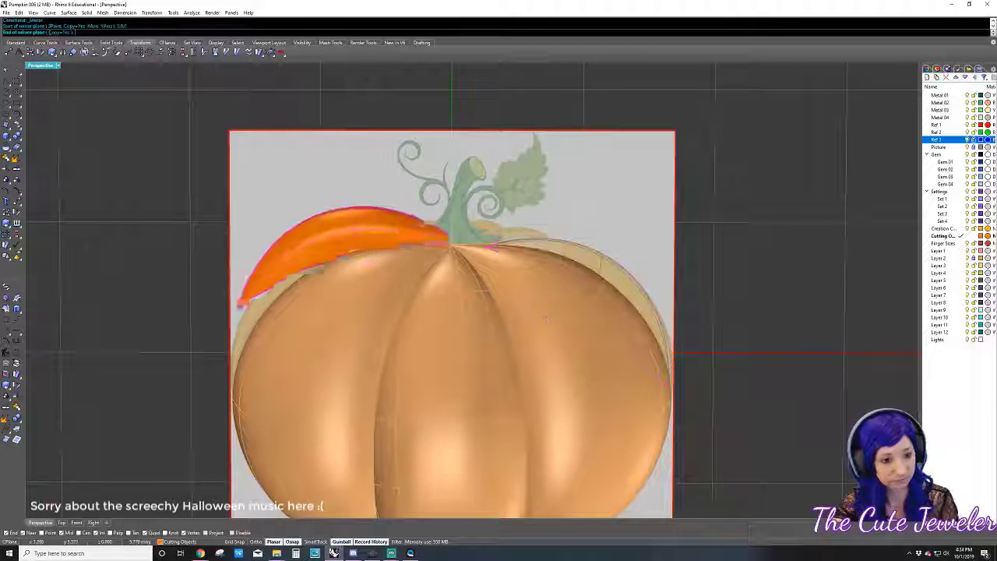
{"action": "left_click", "coordinate": [463, 112]}
- Switch the view to Rendered display and select both the left and right orange lobes
{"action": "left_click", "coordinate": [58, 65]}
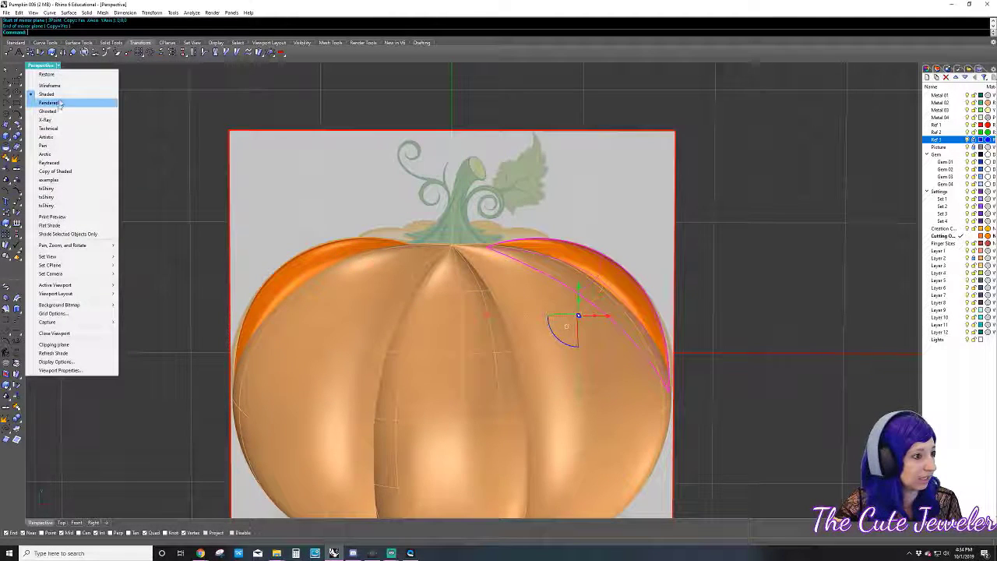
{"action": "left_click", "coordinate": [48, 102]}
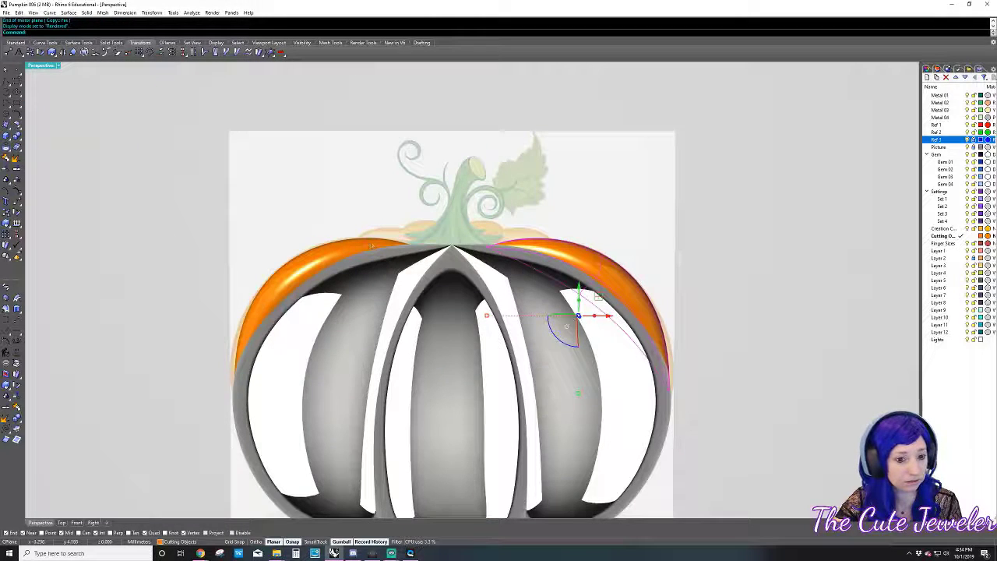
{"action": "left_click", "coordinate": [329, 250]}
{"action": "left_click", "coordinate": [606, 269], "text": "shift"}
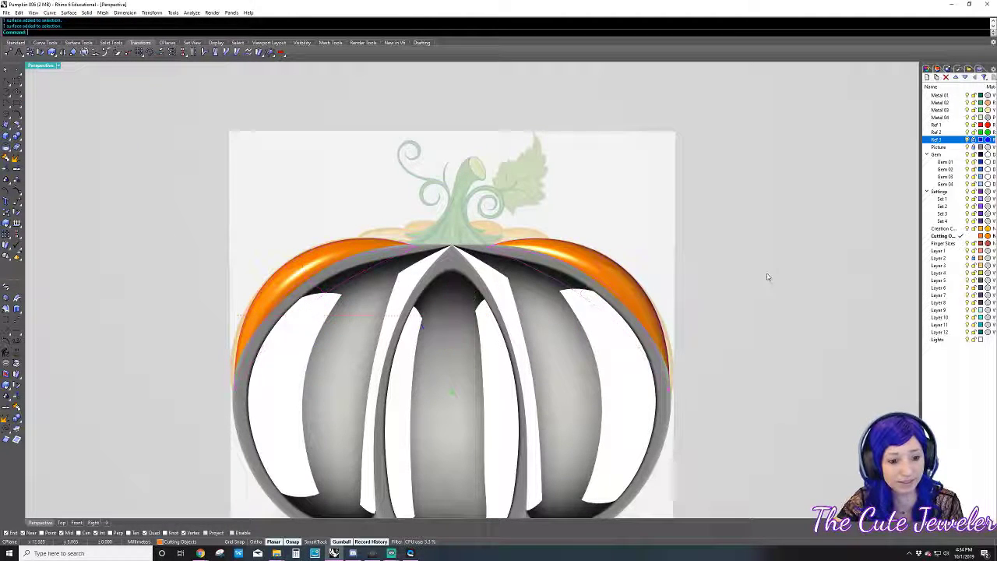
- Back in four viewports, move both orange crescent lobes onto Layer 2 with Change Object Layer
{"action": "double_click", "coordinate": [41, 65]}
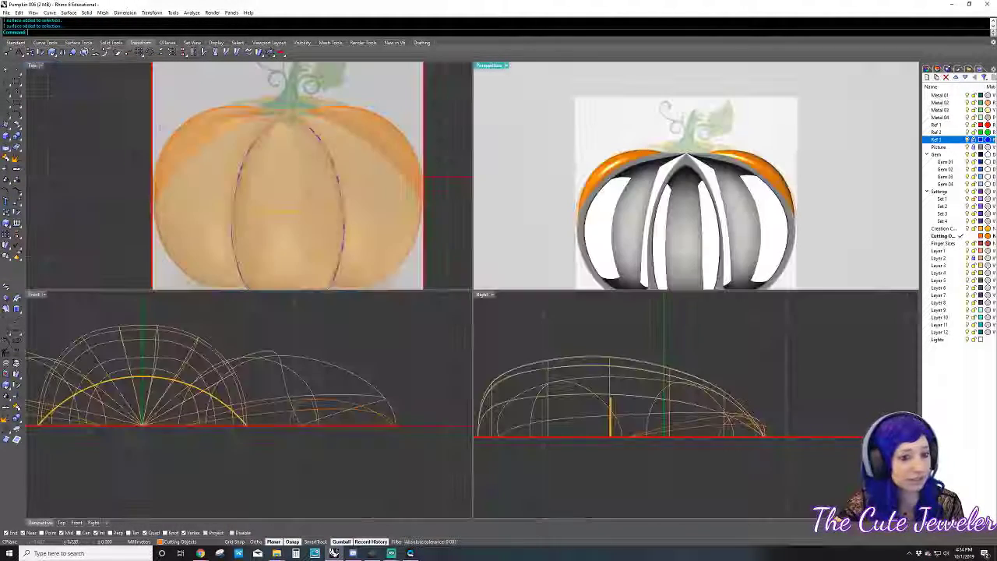
{"action": "right_click_drag", "start_coordinate": [685, 179], "coordinate": [771, 202]}
{"action": "left_click", "coordinate": [771, 202], "text": "shift"}
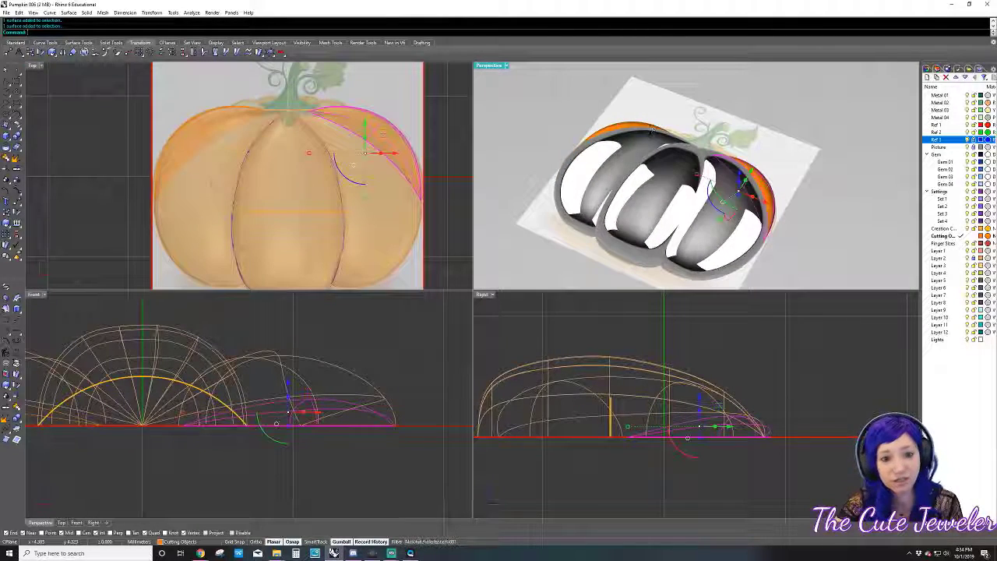
{"action": "left_click", "coordinate": [625, 126], "text": "shift"}
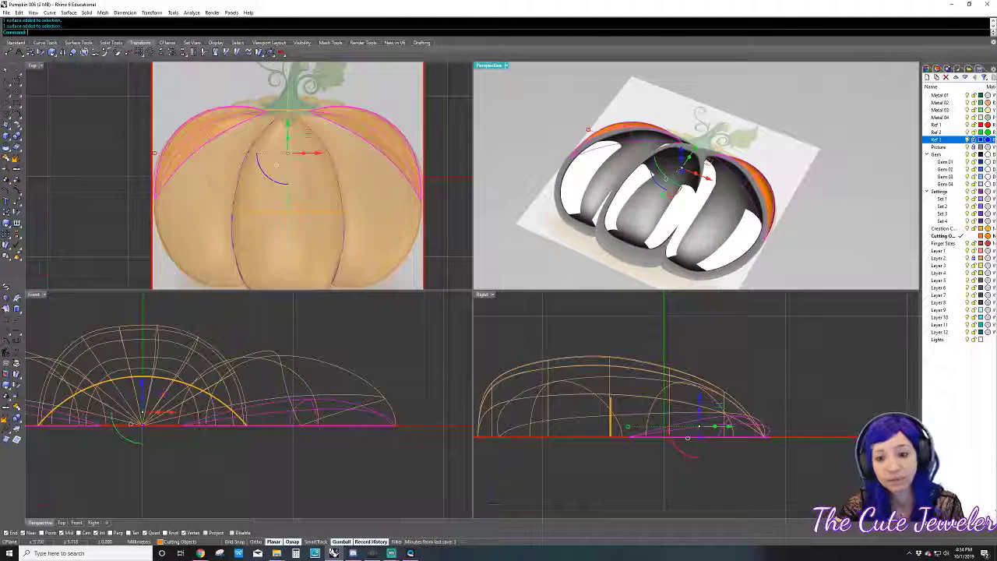
{"action": "right_click", "coordinate": [961, 251]}
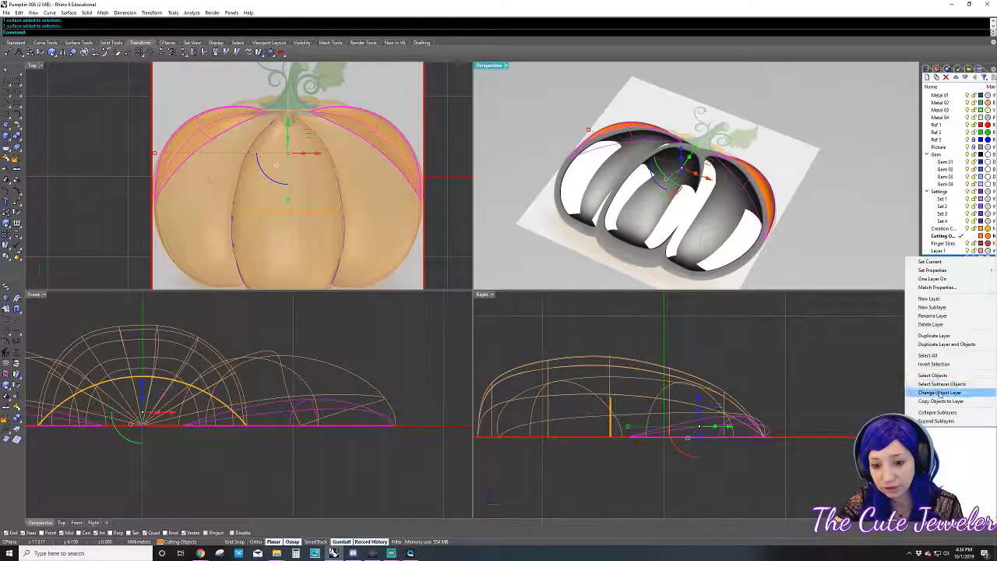
{"action": "left_click", "coordinate": [940, 393]}
- Maximize the Perspective viewport and orbit to review the rendered pumpkin
{"action": "mouse_move", "coordinate": [793, 259]}
{"action": "right_mouse_down"}
{"action": "mouse_move", "coordinate": [802, 275]}
{"action": "mouse_move", "coordinate": [818, 257]}
{"action": "right_mouse_up"}
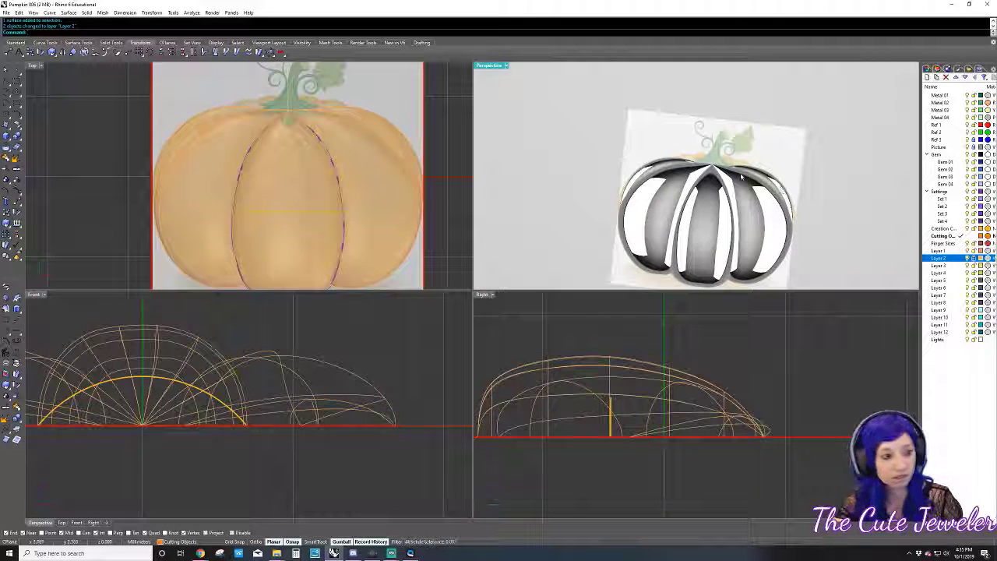
{"action": "mouse_move", "coordinate": [777, 214]}
{"action": "right_mouse_down"}
{"action": "mouse_move", "coordinate": [757, 239]}
{"action": "mouse_move", "coordinate": [506, 78]}
{"action": "right_mouse_up"}
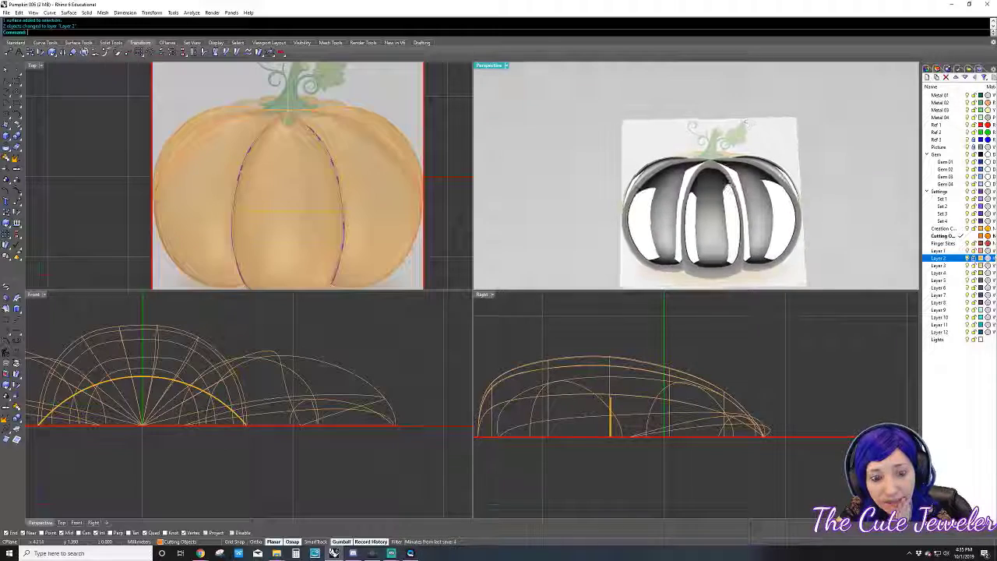
{"action": "double_click", "coordinate": [487, 66]}
{"action": "mouse_move", "coordinate": [541, 179]}
{"action": "right_mouse_down"}
{"action": "mouse_move", "coordinate": [525, 179]}
{"action": "mouse_move", "coordinate": [533, 223]}
{"action": "right_mouse_up"}
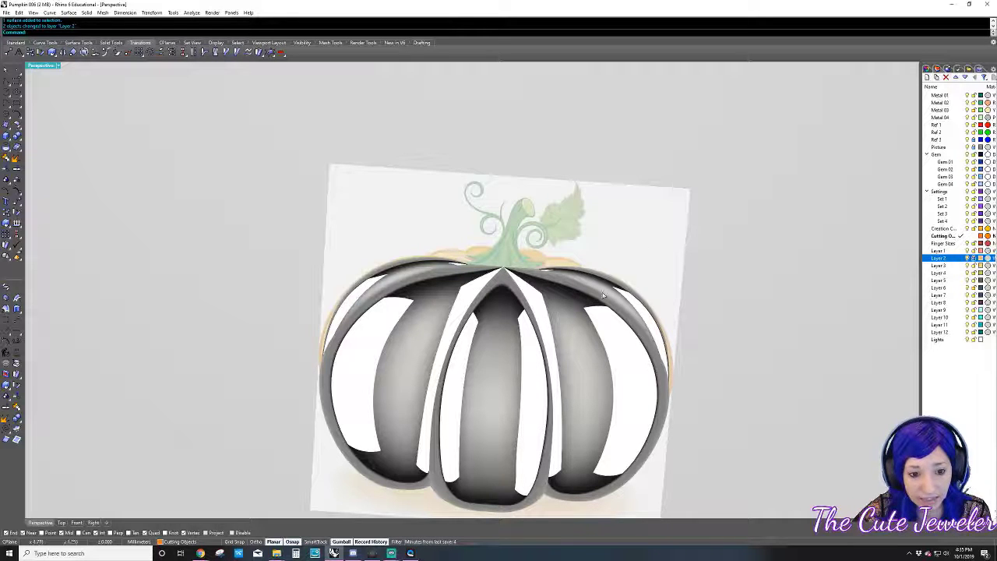
- Undo the shells' layer change and switch the Perspective view to Shaded display
{"action": "key", "text": "ctrl+z"}
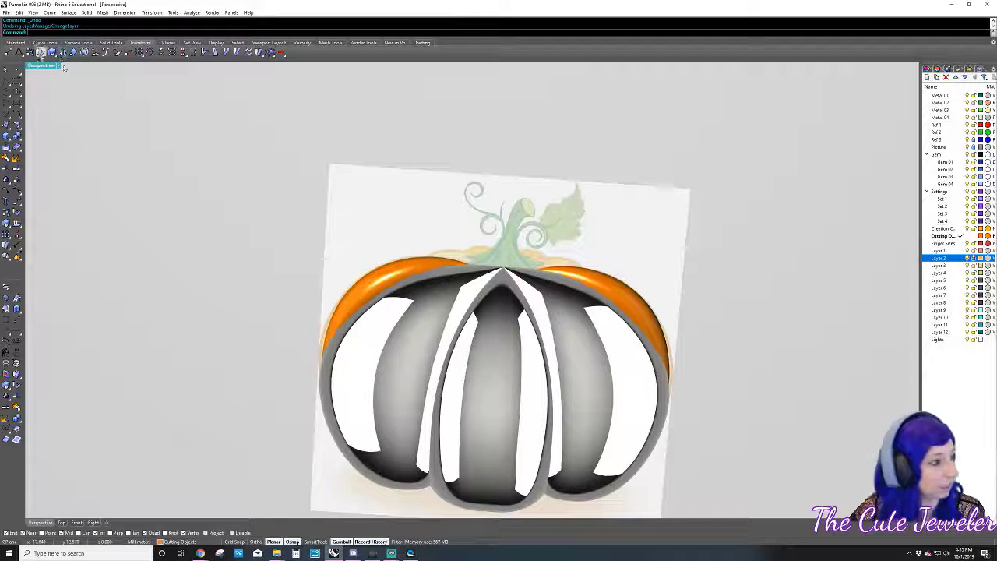
{"action": "left_click", "coordinate": [58, 66]}
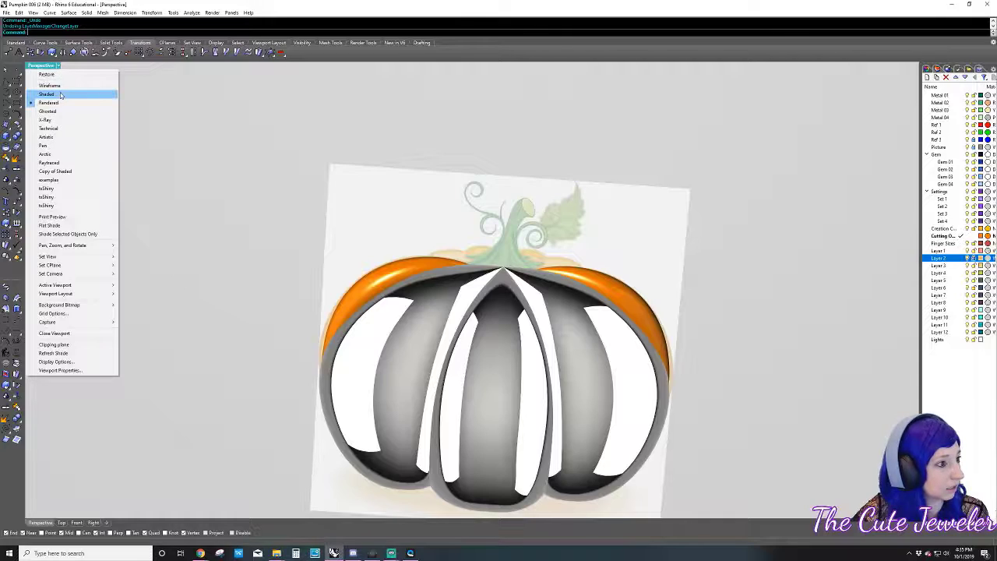
{"action": "left_click", "coordinate": [61, 94]}
{"action": "mouse_move", "coordinate": [821, 343]}
{"action": "right_mouse_down"}
{"action": "mouse_move", "coordinate": [575, 407]}
{"action": "mouse_move", "coordinate": [662, 444]}
{"action": "mouse_move", "coordinate": [587, 391]}
{"action": "right_mouse_up"}
- Insert a kink in the orange side shell and display its control points
{"action": "left_click", "coordinate": [574, 407]}
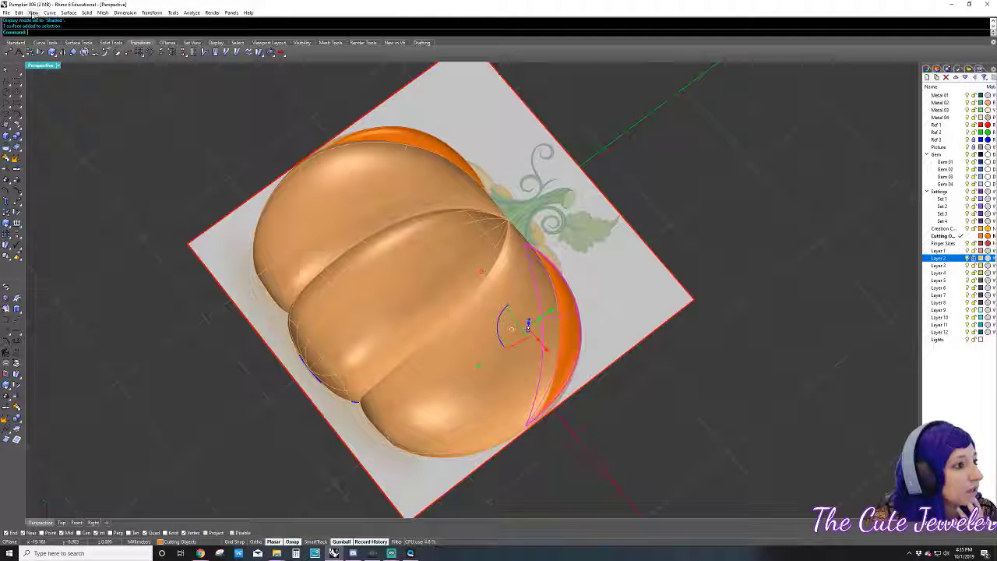
{"action": "left_click", "coordinate": [21, 12]}
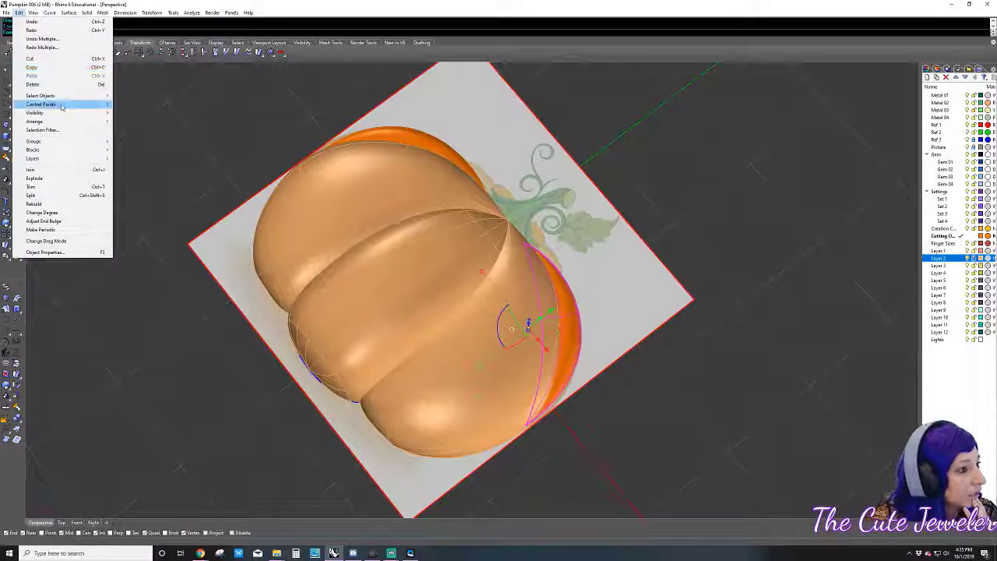
{"action": "mouse_move", "coordinate": [47, 105]}
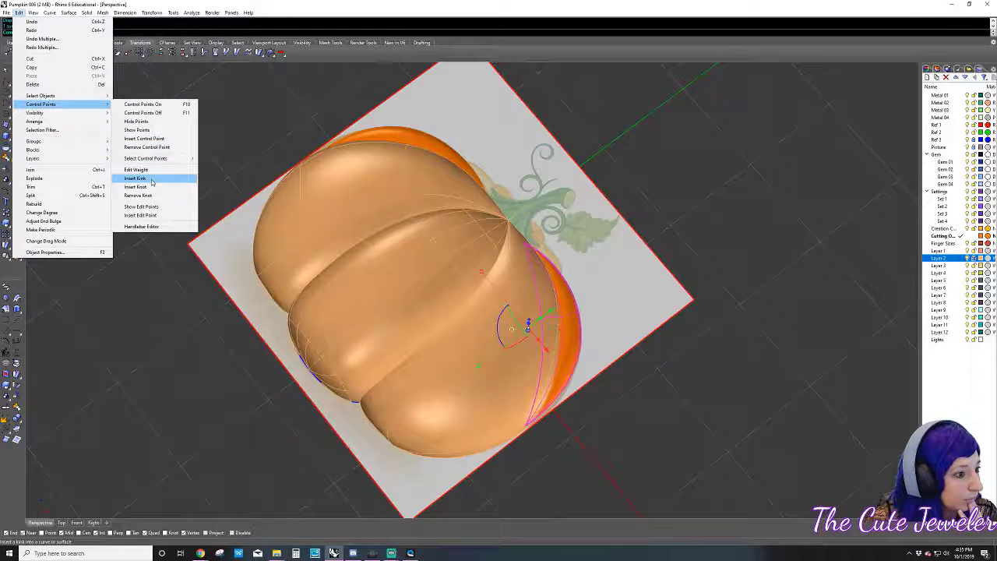
{"action": "left_click", "coordinate": [136, 178]}
{"action": "left_click", "coordinate": [581, 371]}
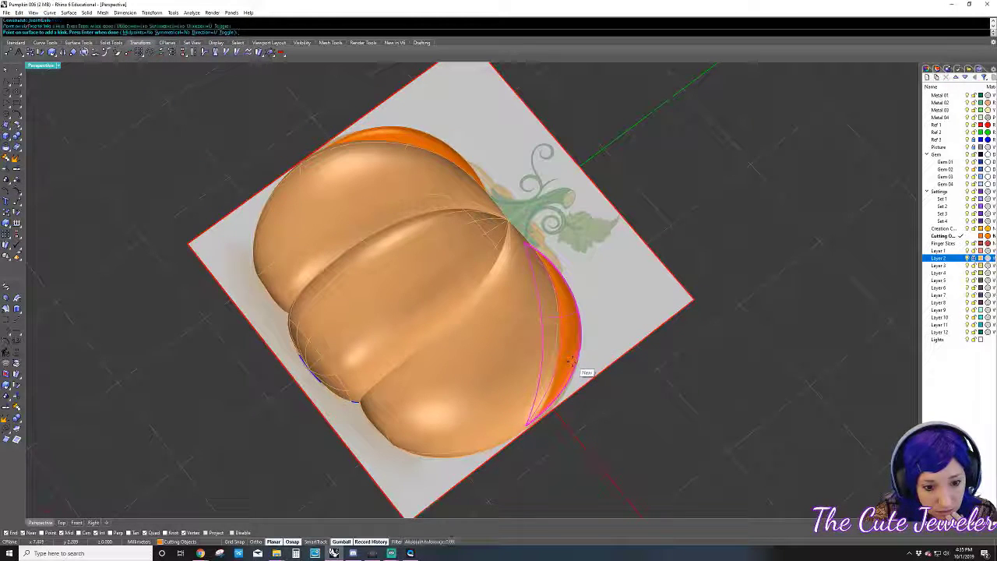
{"action": "key", "text": "Return"}
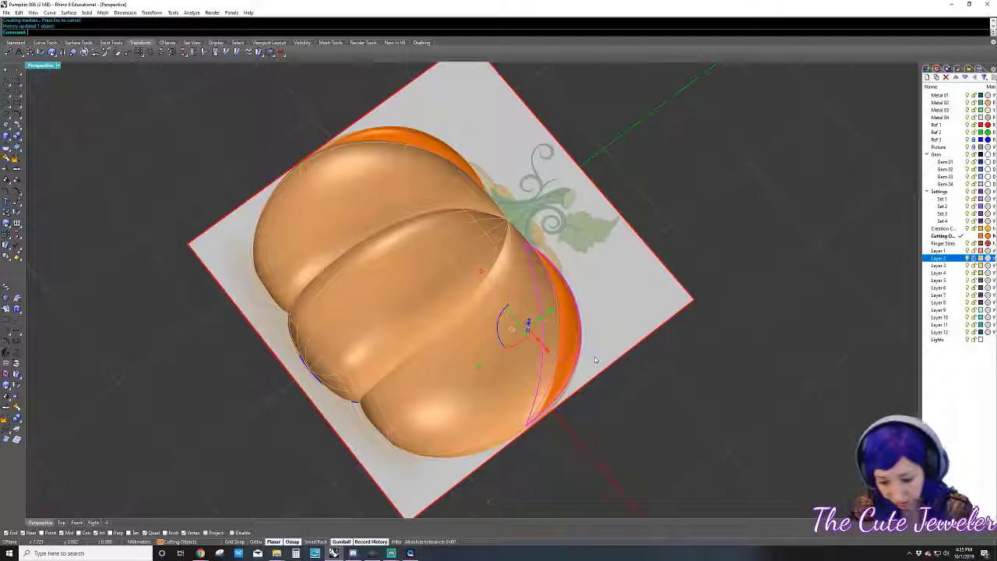
{"action": "key", "text": "F10"}
{"action": "right_click_drag", "start_coordinate": [594, 359], "coordinate": [510, 327]}
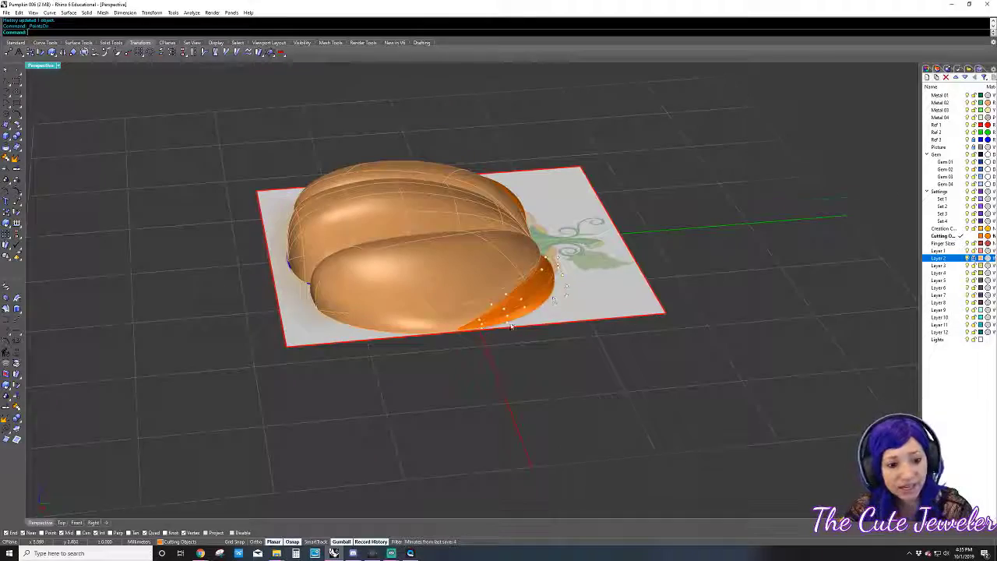
{"action": "scroll", "coordinate": [510, 327], "scroll_direction": "up", "scroll_amount": 3}
{"action": "scroll", "coordinate": [434, 321], "scroll_direction": "up", "scroll_amount": 2}
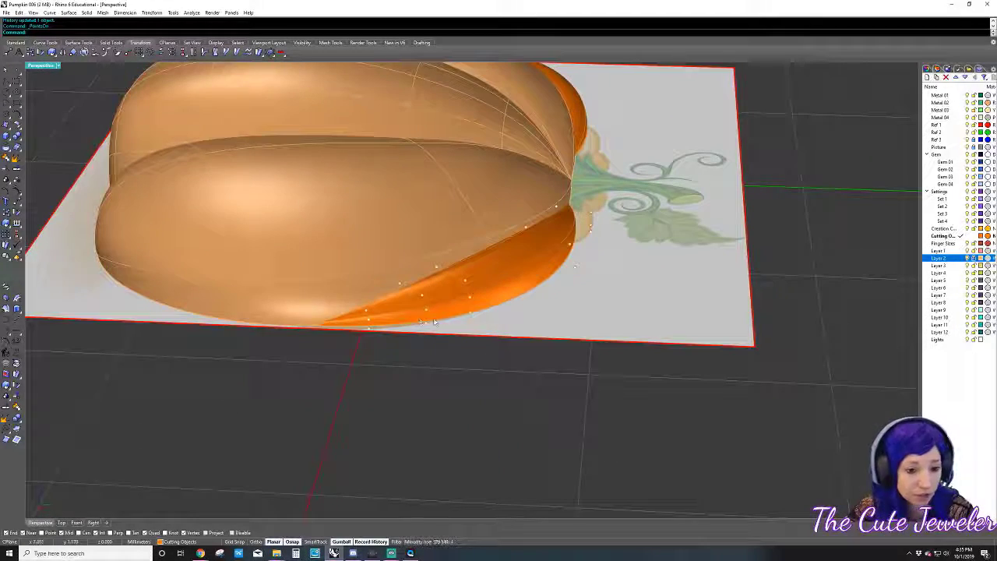
{"action": "mouse_move", "coordinate": [419, 353]}
{"action": "right_mouse_down"}
{"action": "mouse_move", "coordinate": [429, 363]}
{"action": "mouse_move", "coordinate": [445, 356]}
{"action": "right_mouse_up"}
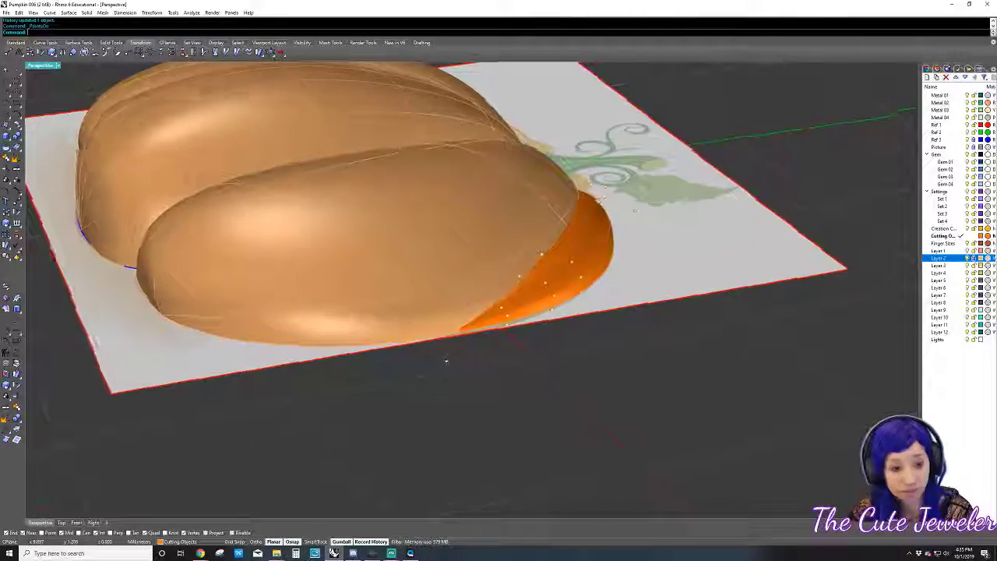
{"action": "scroll", "coordinate": [436, 360], "scroll_direction": "up", "scroll_amount": 2}
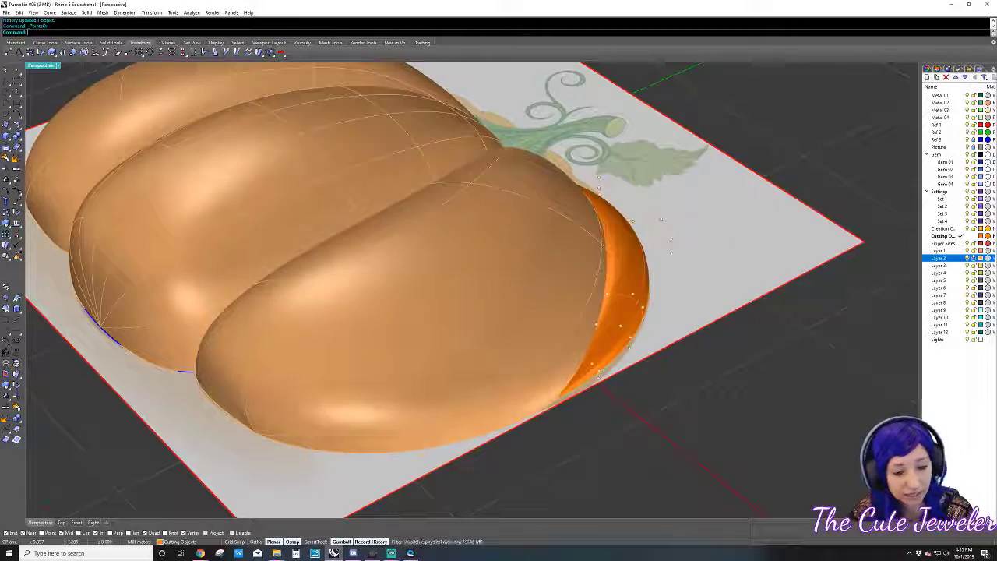
{"action": "double_click", "coordinate": [51, 64]}
- Maximize the Top view in Shaded mode and push the orange shell's edge points outward
{"action": "double_click", "coordinate": [34, 66]}
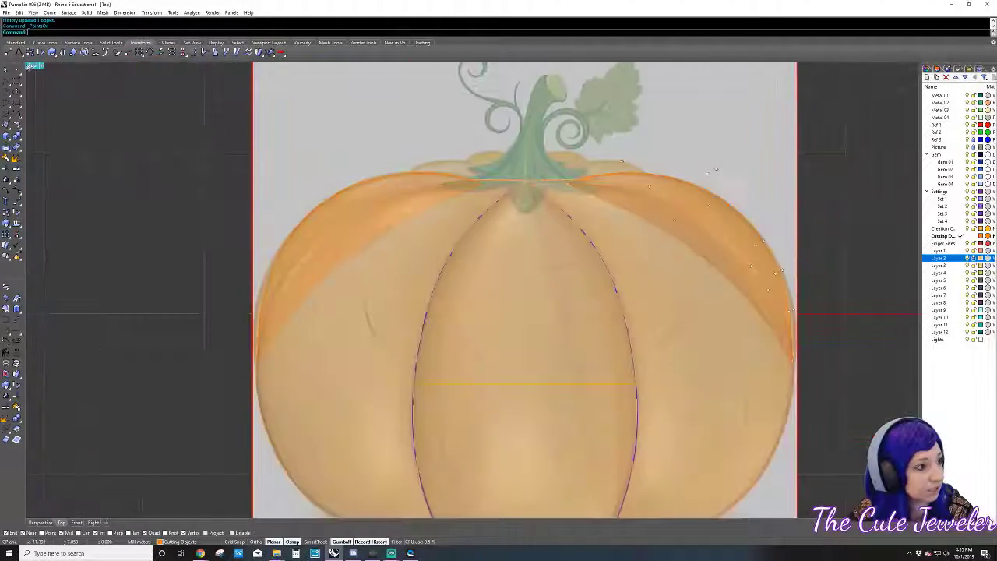
{"action": "scroll", "coordinate": [605, 295], "scroll_direction": "up", "scroll_amount": 2}
{"action": "scroll", "coordinate": [605, 295], "scroll_direction": "up", "scroll_amount": 2}
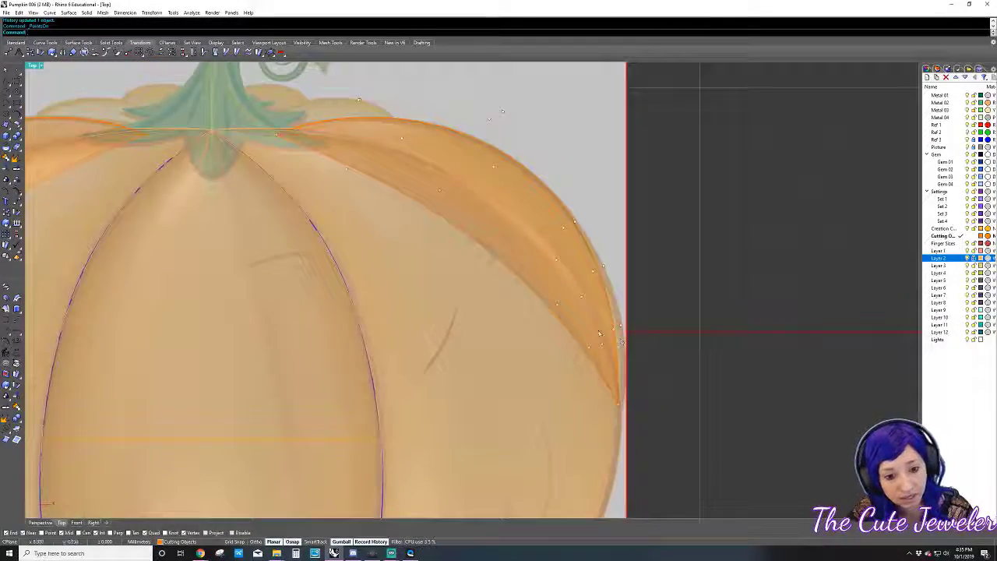
{"action": "left_click", "coordinate": [39, 66]}
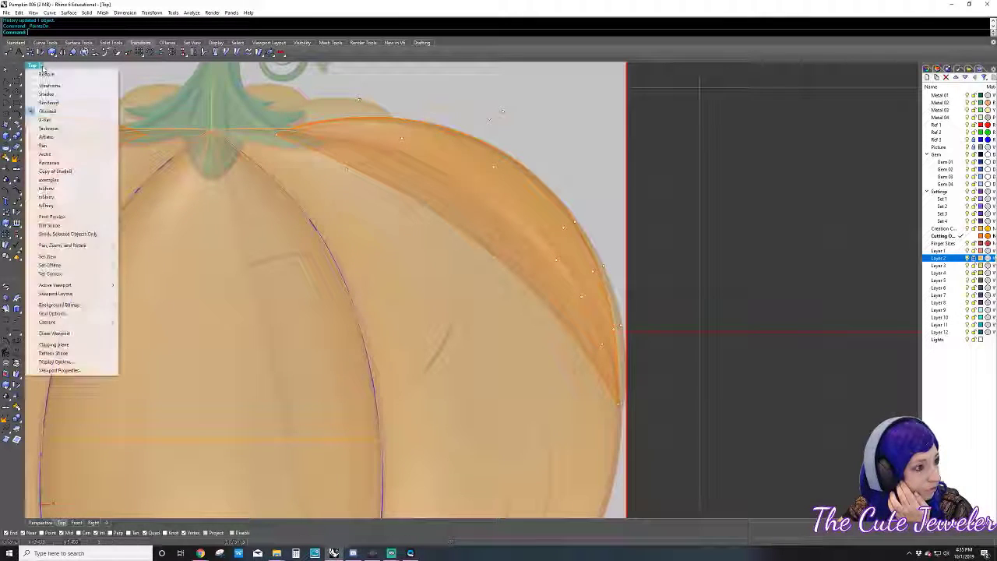
{"action": "left_click", "coordinate": [46, 93]}
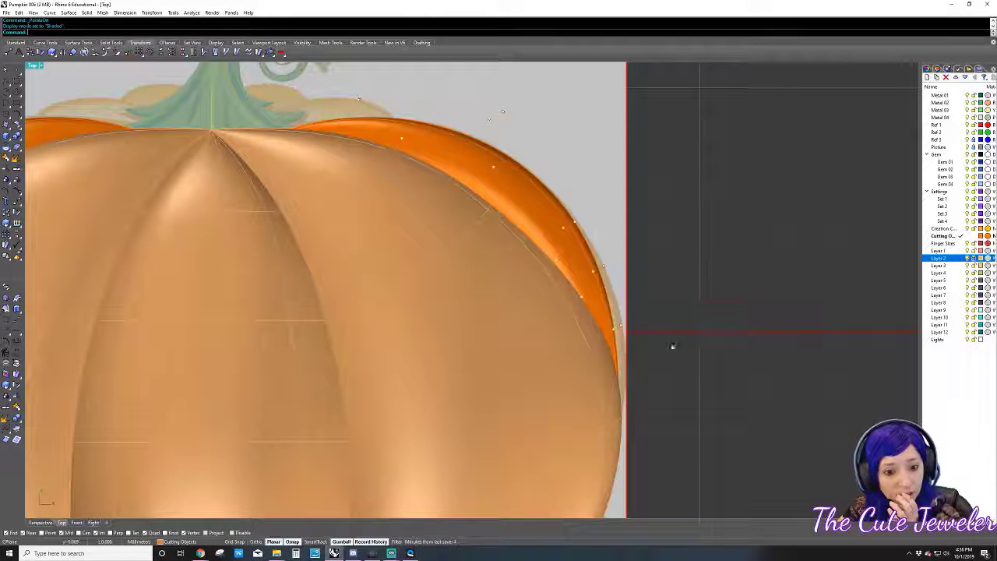
{"action": "left_click", "coordinate": [604, 364]}
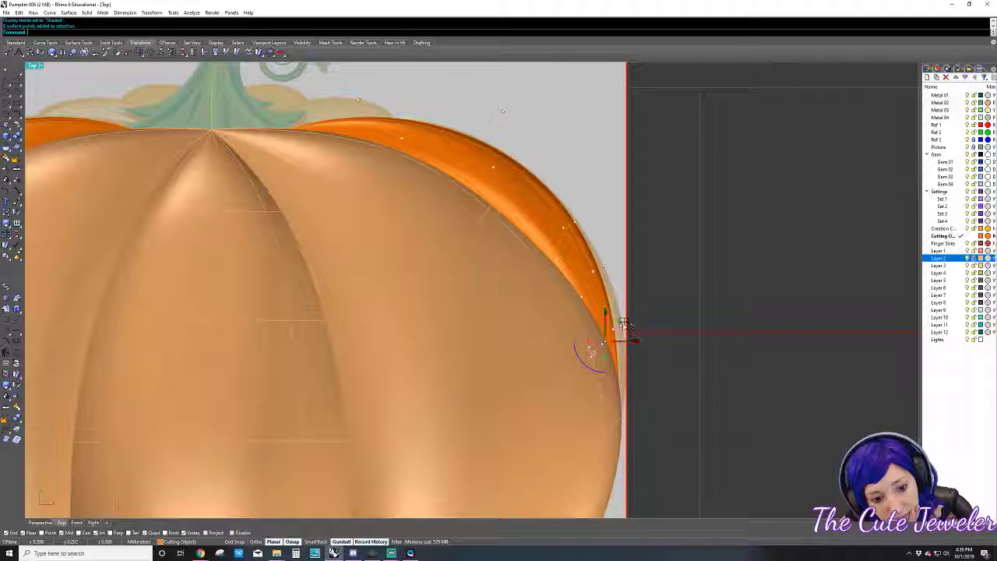
{"action": "left_click_drag", "start_coordinate": [623, 324], "coordinate": [634, 326]}
{"action": "left_click", "coordinate": [656, 406]}
- Pull an edge control point down and nudge five edge points right and down
{"action": "left_click_drag", "start_coordinate": [636, 398], "coordinate": [636, 425]}
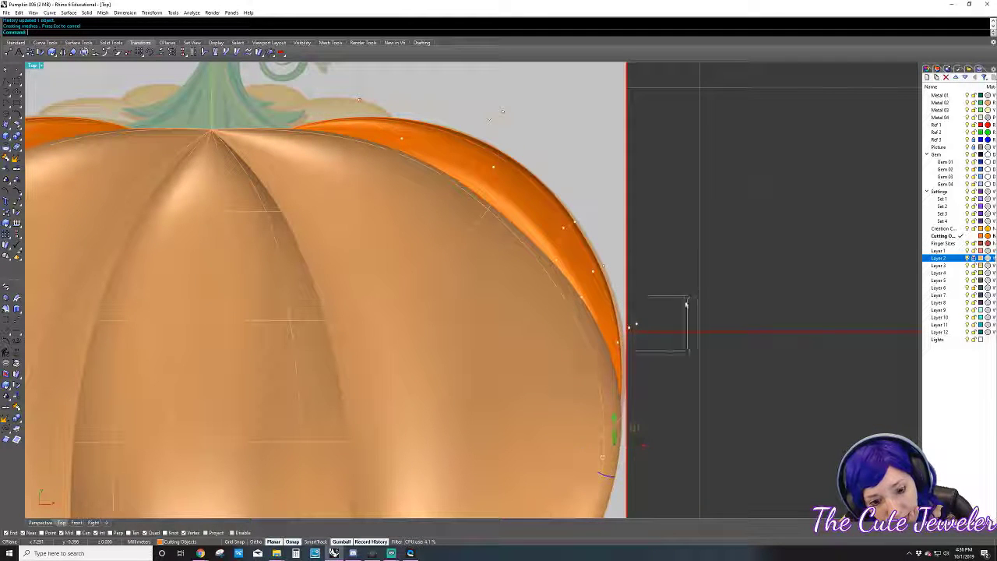
{"action": "left_click_drag", "start_coordinate": [686, 303], "coordinate": [650, 319]}
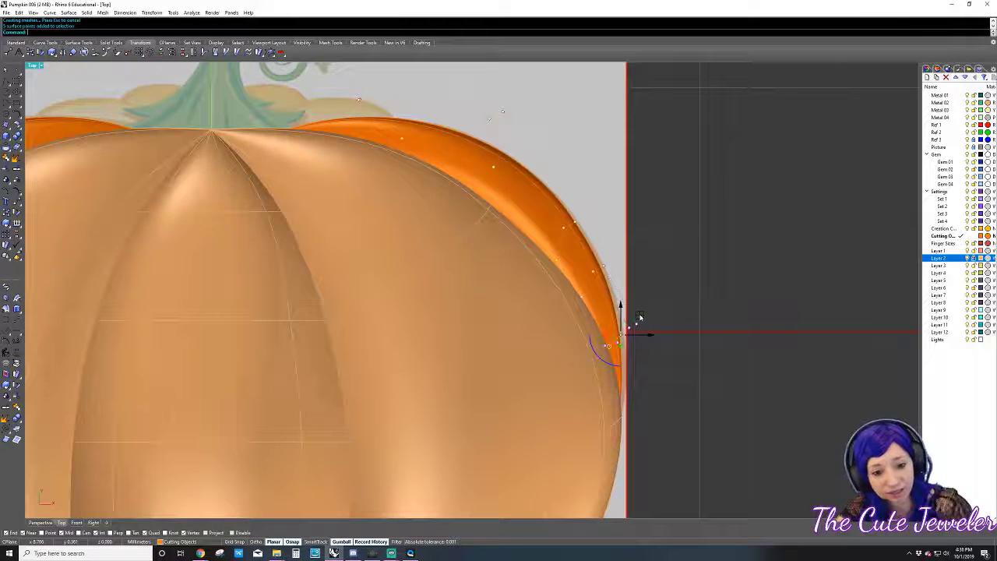
{"action": "left_click_drag", "start_coordinate": [639, 317], "coordinate": [649, 323]}
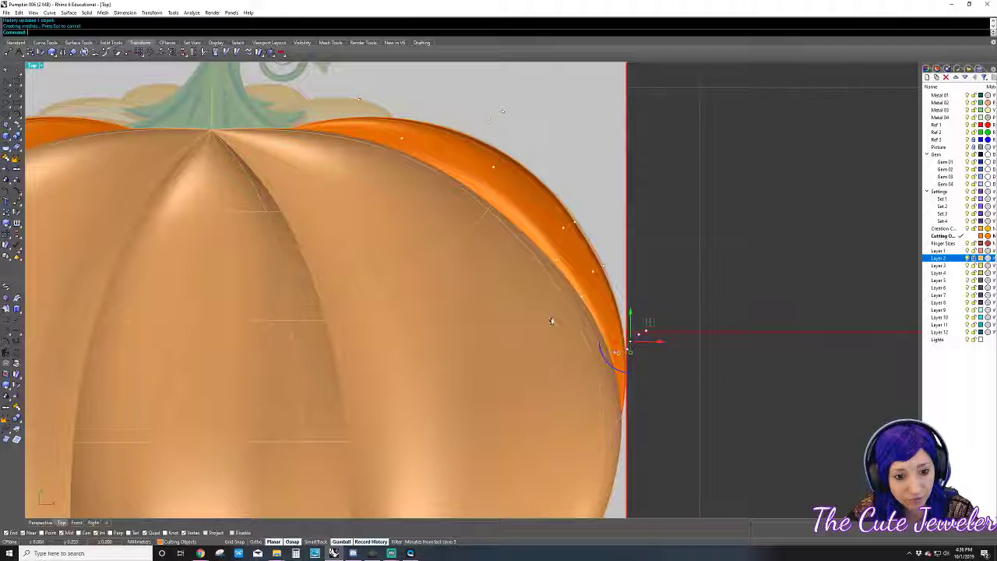
- Delete the stray vertical curve at the pumpkin's right edge
{"action": "left_click_drag", "start_coordinate": [550, 321], "coordinate": [619, 263]}
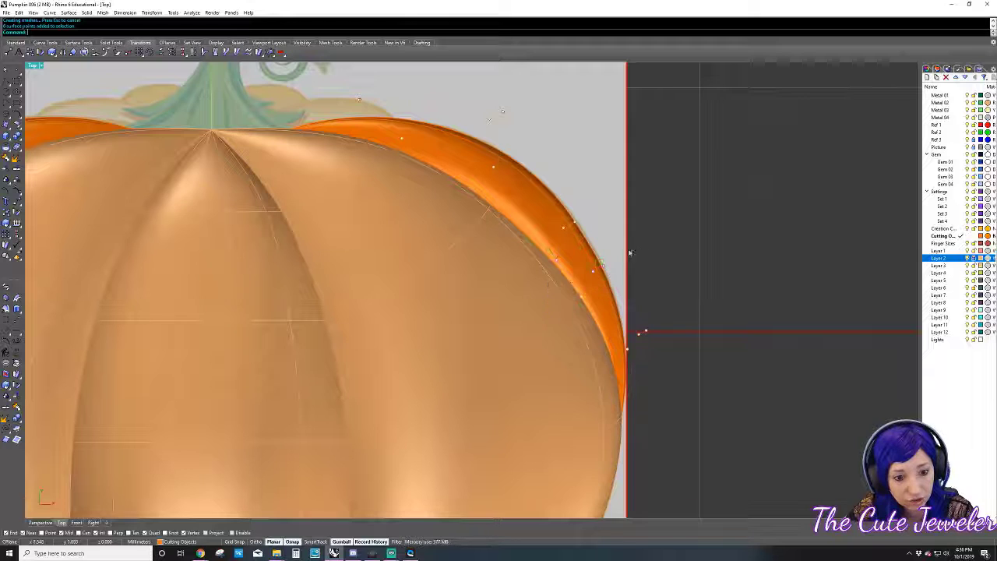
{"action": "left_click", "coordinate": [628, 251]}
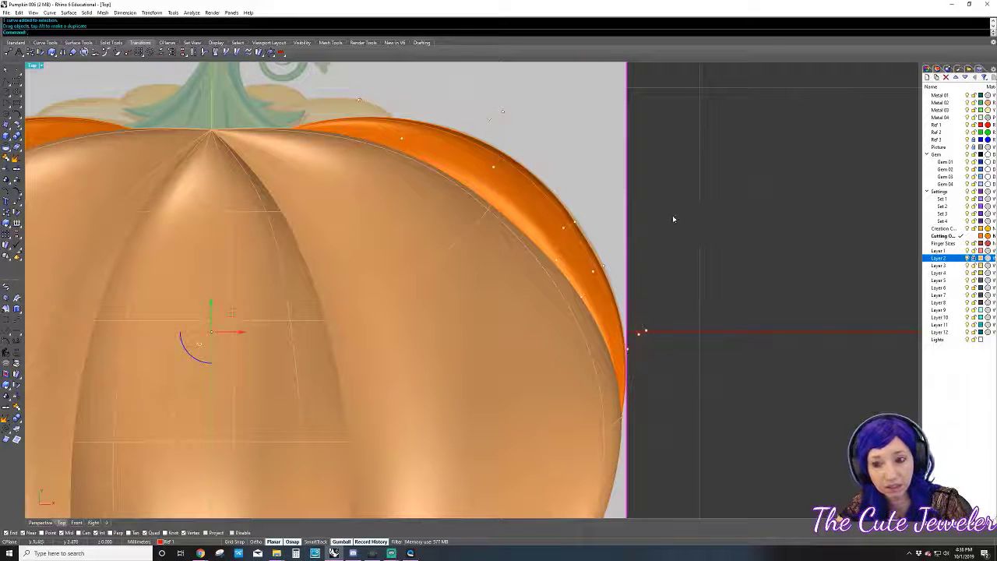
{"action": "key", "text": "Delete"}
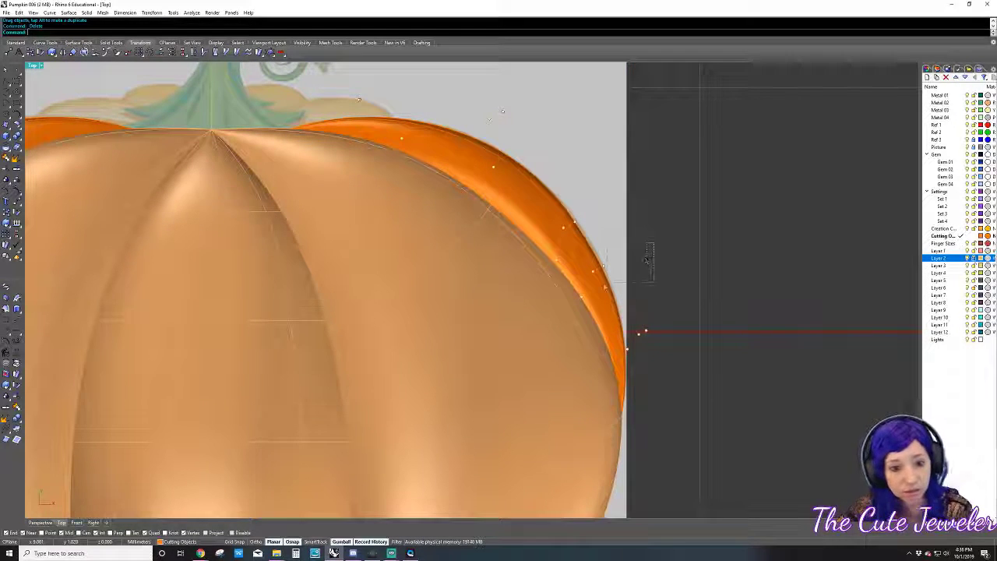
- Move a single edge control point right to reshape the orange edge
{"action": "left_click_drag", "start_coordinate": [654, 243], "coordinate": [584, 296]}
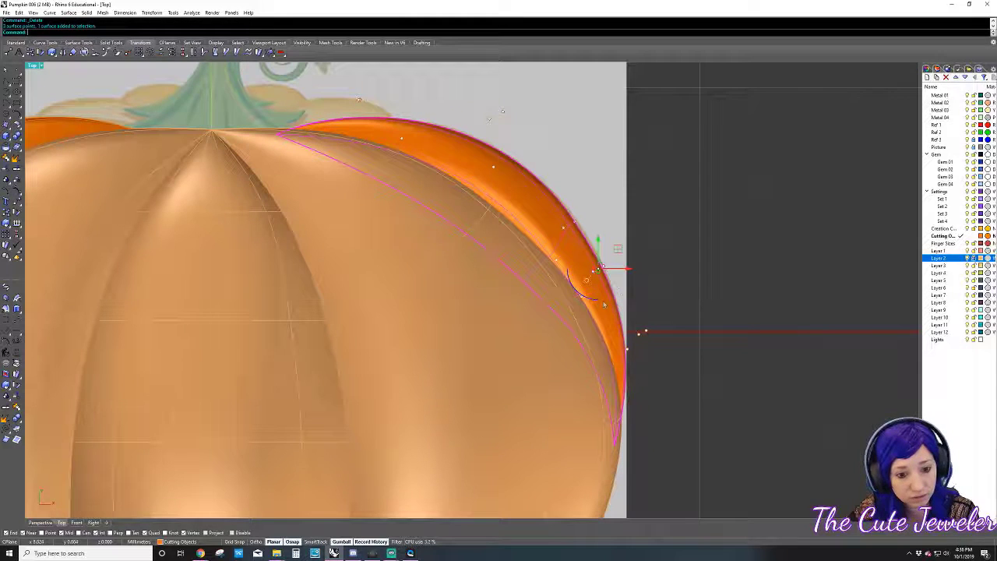
{"action": "left_click_drag", "start_coordinate": [618, 249], "coordinate": [582, 204]}
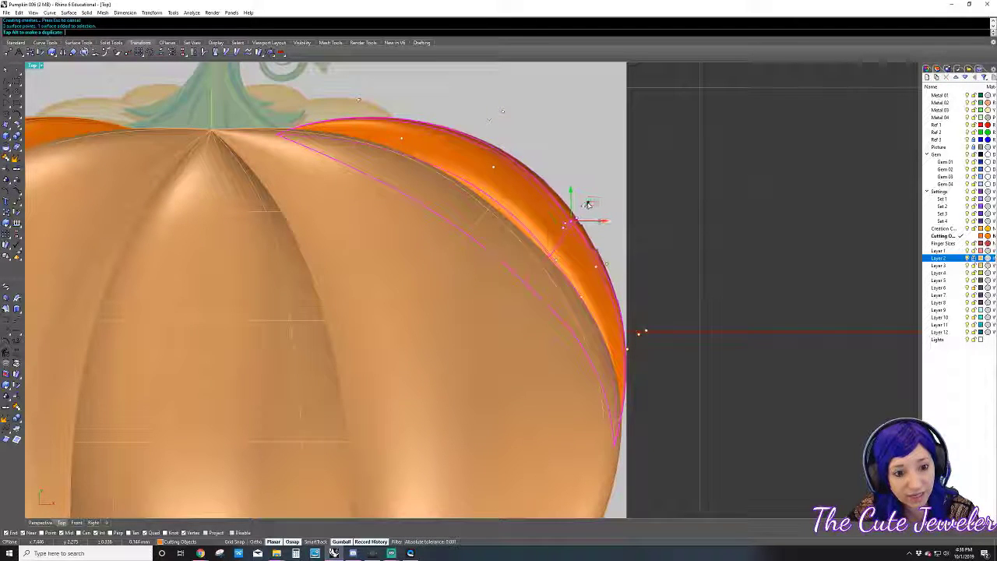
{"action": "right_click_drag", "start_coordinate": [658, 282], "coordinate": [663, 235]}
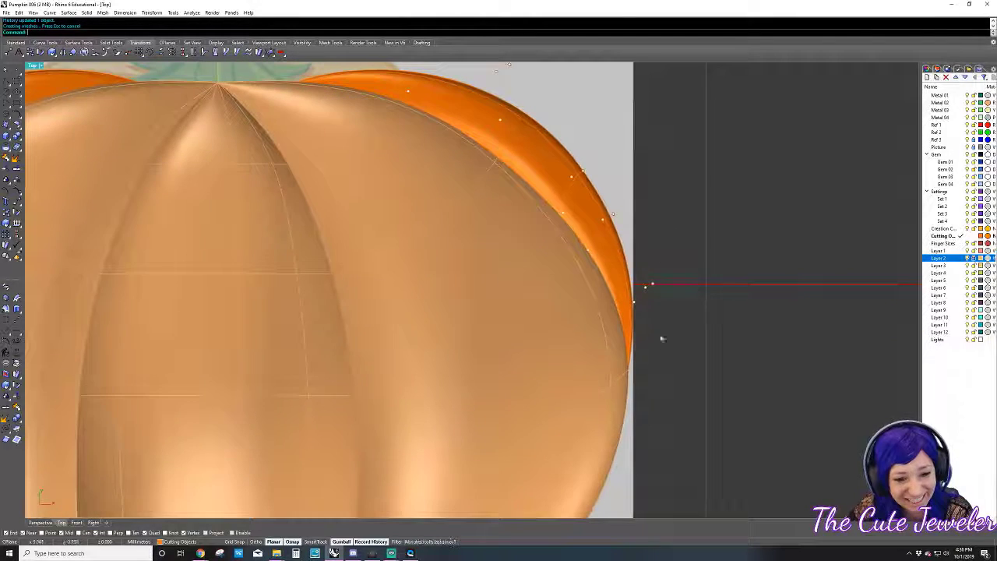
{"action": "double_click", "coordinate": [33, 66]}
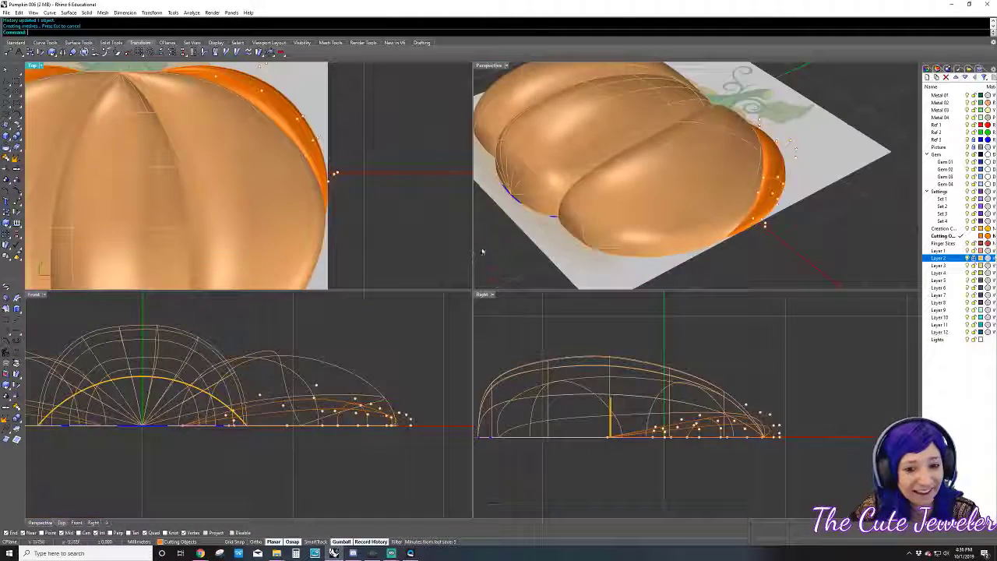
- In Perspective, pull an orange edge control point outward and down
{"action": "right_click_drag", "start_coordinate": [852, 195], "coordinate": [708, 197]}
{"action": "scroll", "coordinate": [685, 183], "scroll_direction": "up", "scroll_amount": 3}
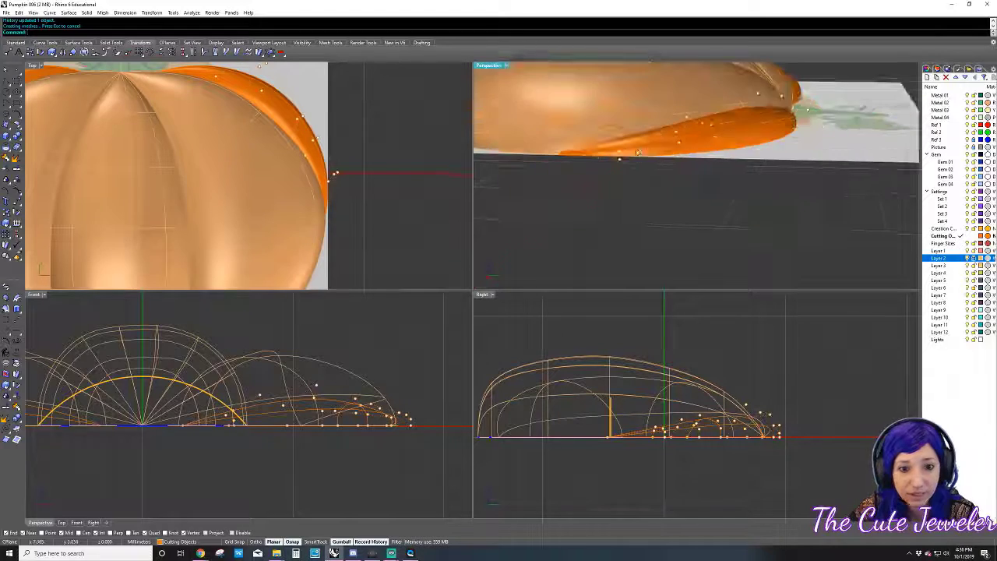
{"action": "scroll", "coordinate": [662, 167], "scroll_direction": "up", "scroll_amount": 3}
{"action": "scroll", "coordinate": [639, 154], "scroll_direction": "up", "scroll_amount": 3}
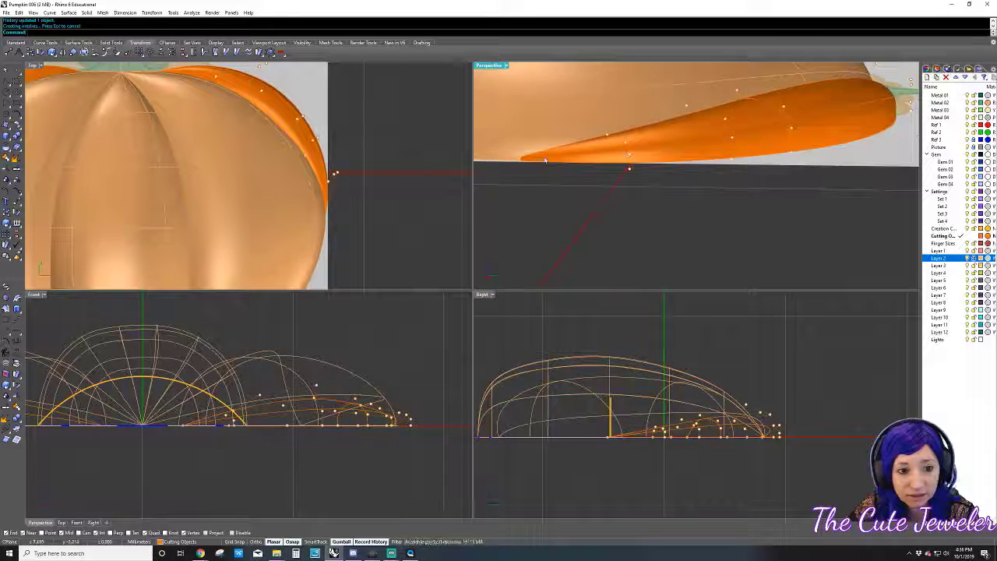
{"action": "mouse_move", "coordinate": [575, 197]}
{"action": "right_mouse_down"}
{"action": "mouse_move", "coordinate": [749, 217]}
{"action": "mouse_move", "coordinate": [757, 189]}
{"action": "mouse_move", "coordinate": [736, 167]}
{"action": "right_mouse_up"}
{"action": "left_click", "coordinate": [730, 158]}
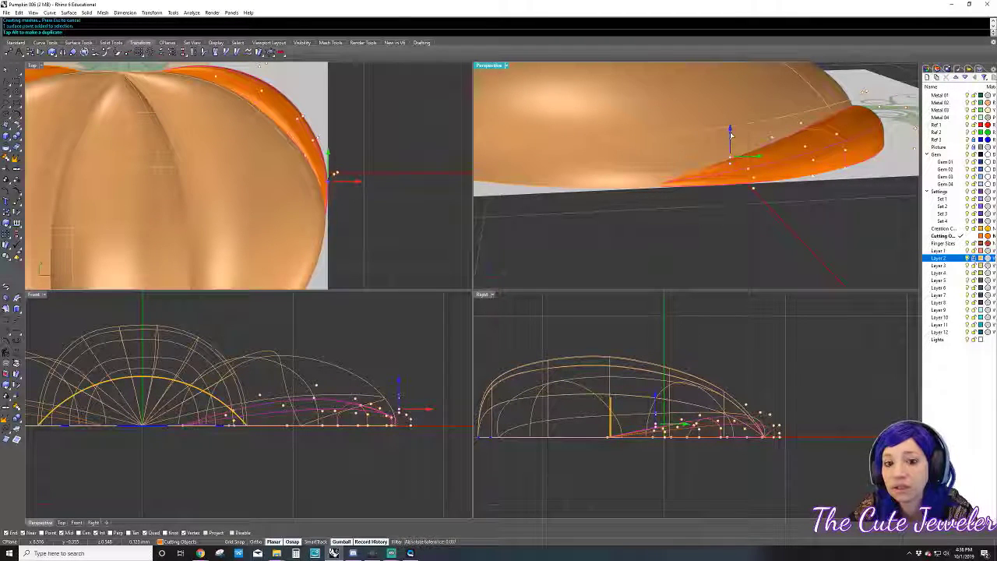
{"action": "left_click_drag", "start_coordinate": [732, 134], "coordinate": [750, 148]}
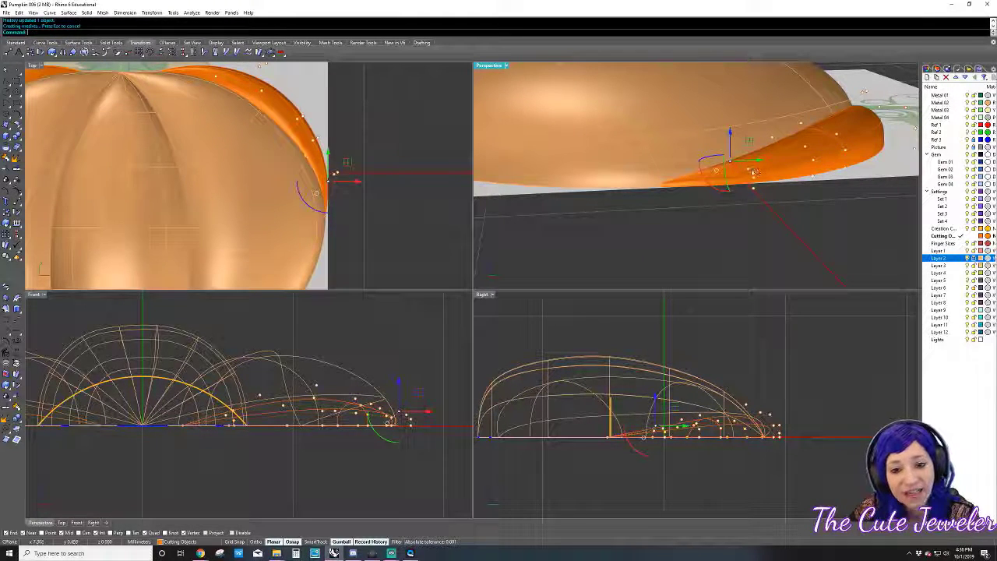
{"action": "key", "text": "Escape"}
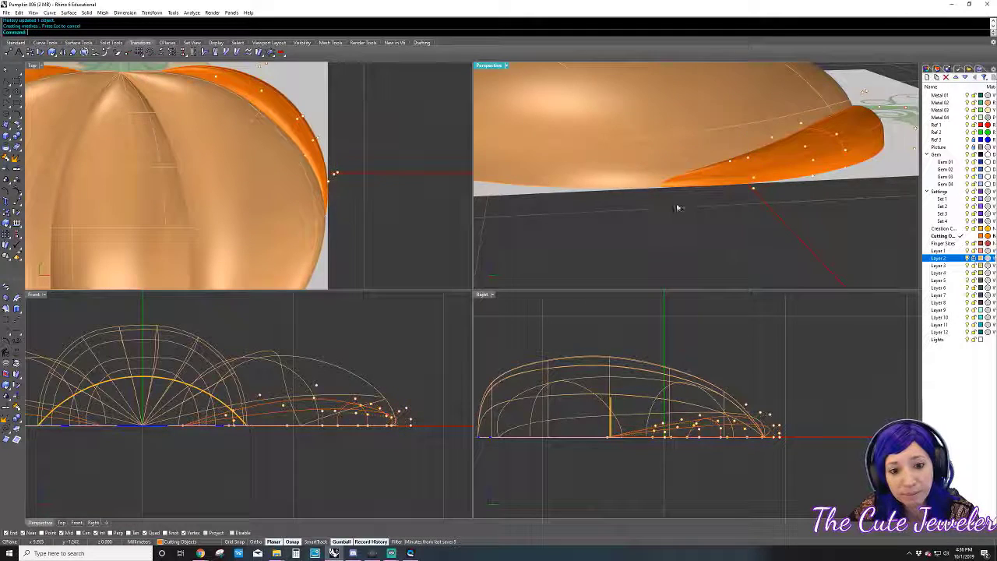
- Check the rim from another angle, then turn the control points off
{"action": "mouse_move", "coordinate": [674, 204]}
{"action": "right_mouse_down"}
{"action": "mouse_move", "coordinate": [573, 209]}
{"action": "mouse_move", "coordinate": [573, 166]}
{"action": "mouse_move", "coordinate": [512, 169]}
{"action": "right_mouse_up"}
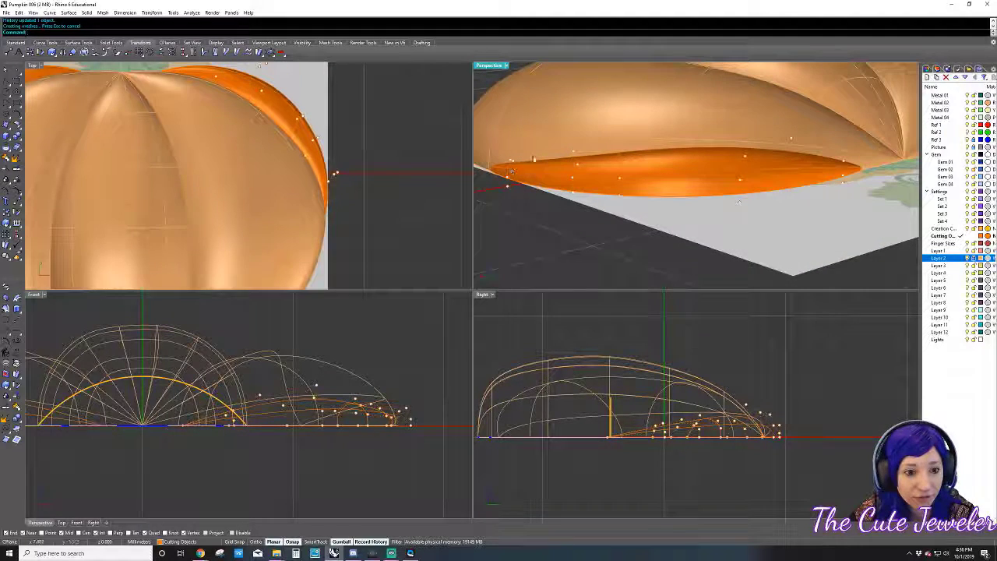
{"action": "left_click", "coordinate": [578, 165]}
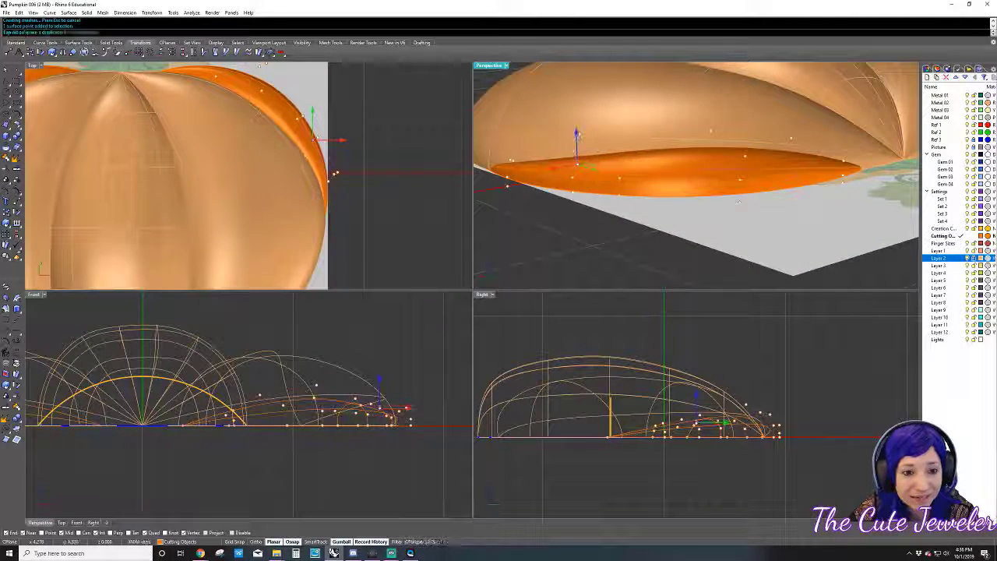
{"action": "left_click", "coordinate": [575, 156]}
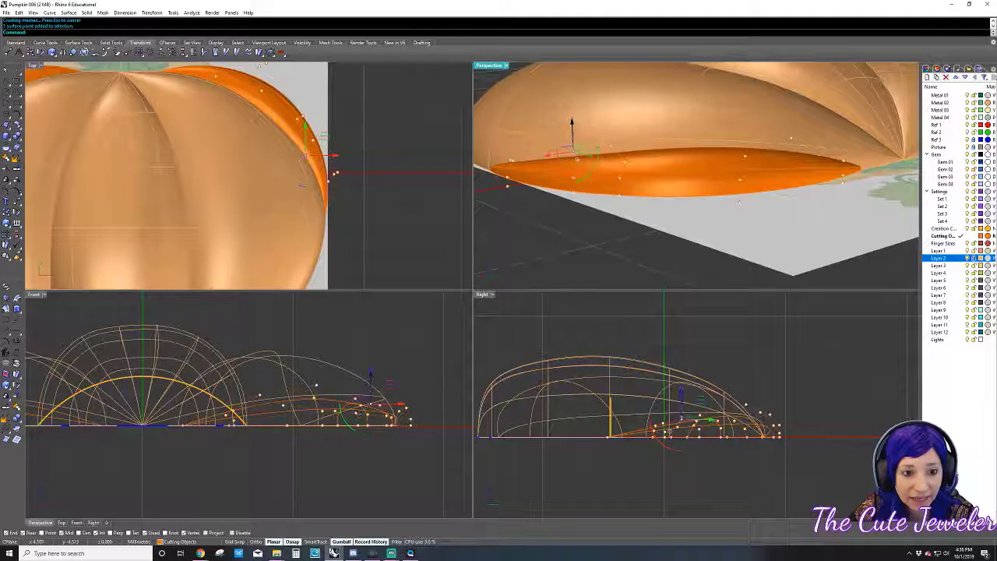
{"action": "left_click", "coordinate": [416, 223]}
{"action": "scroll", "coordinate": [393, 180], "scroll_direction": "down", "scroll_amount": 3}
{"action": "scroll", "coordinate": [401, 187], "scroll_direction": "down", "scroll_amount": 2}
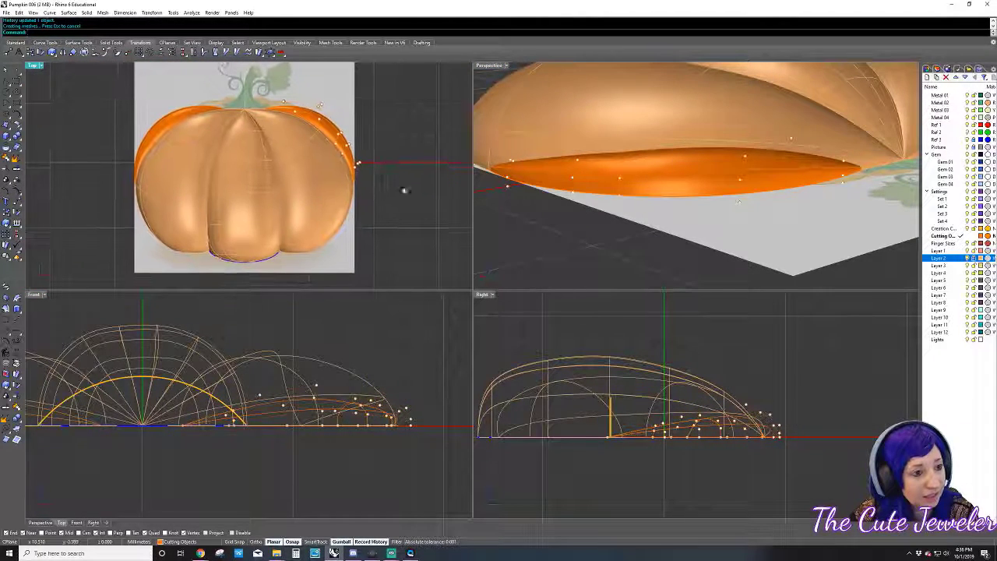
{"action": "key", "text": "Escape"}
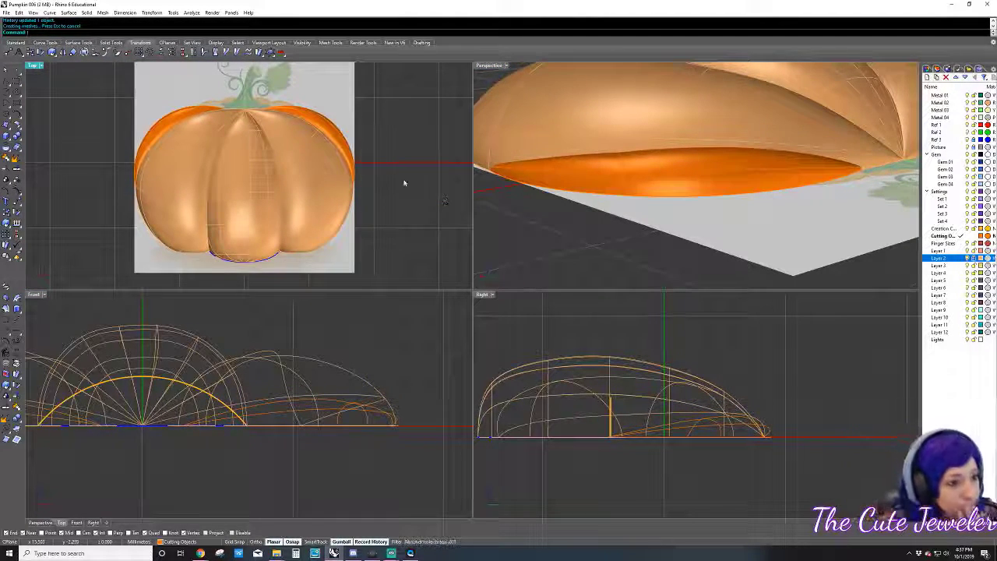
- Select the orange rim surface and turn on its control points
{"action": "right_click_drag", "start_coordinate": [592, 171], "coordinate": [651, 162]}
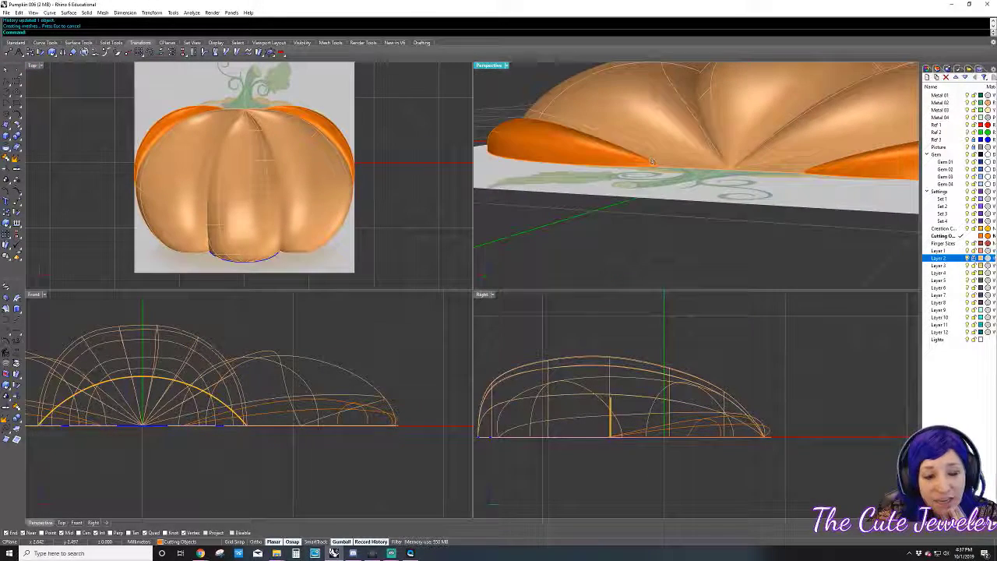
{"action": "left_click", "coordinate": [368, 421]}
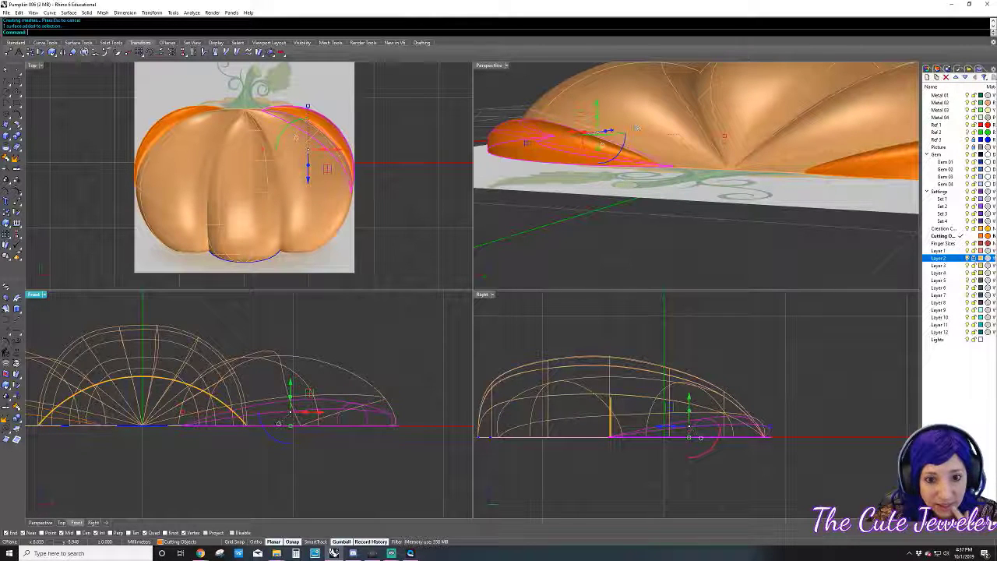
{"action": "key", "text": "Escape"}
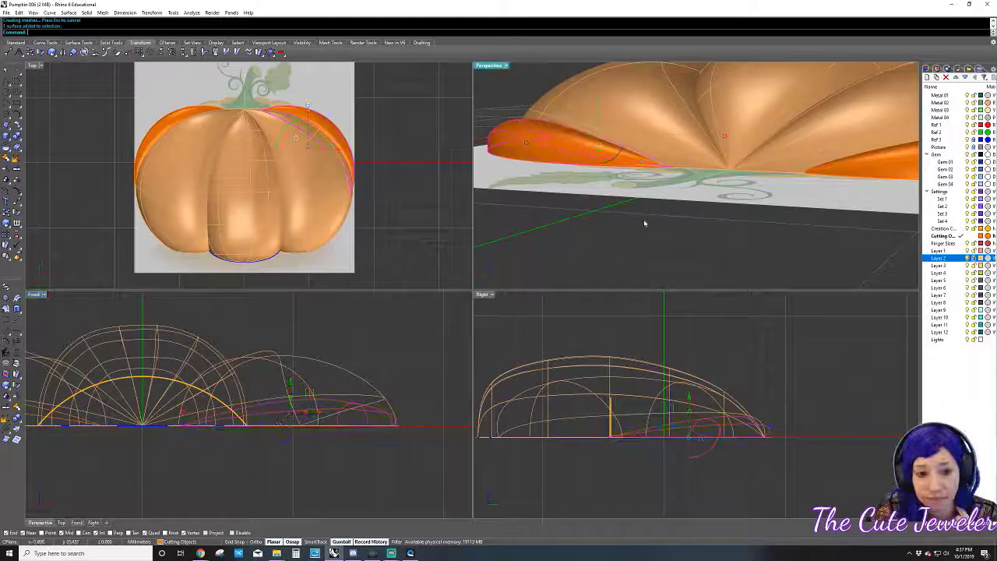
{"action": "scroll", "coordinate": [645, 222], "scroll_direction": "up", "scroll_amount": 3}
{"action": "mouse_move", "coordinate": [645, 222]}
{"action": "right_mouse_down"}
{"action": "mouse_move", "coordinate": [664, 229]}
{"action": "mouse_move", "coordinate": [607, 168]}
{"action": "right_mouse_up"}
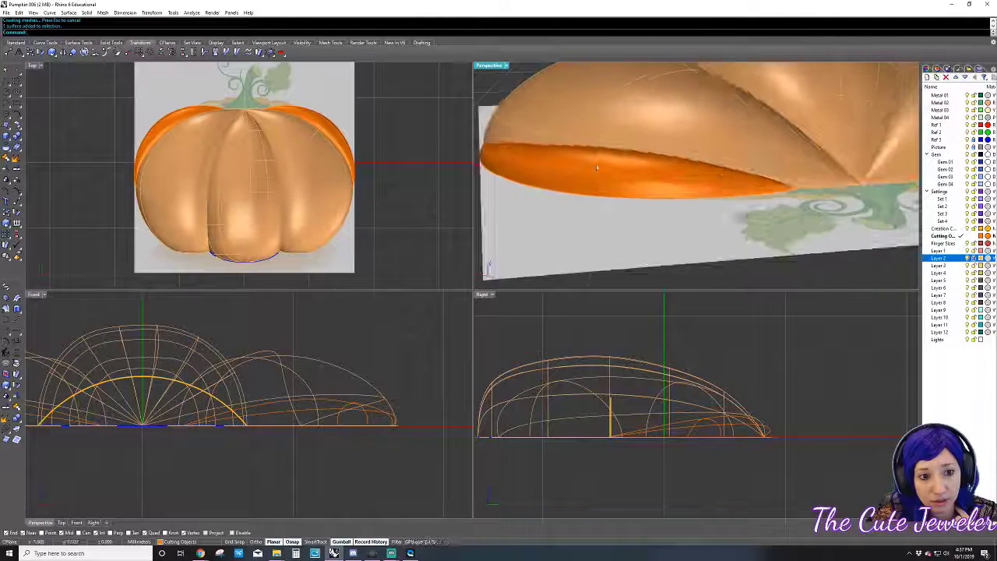
{"action": "left_click", "coordinate": [596, 167]}
{"action": "key", "text": "F10"}
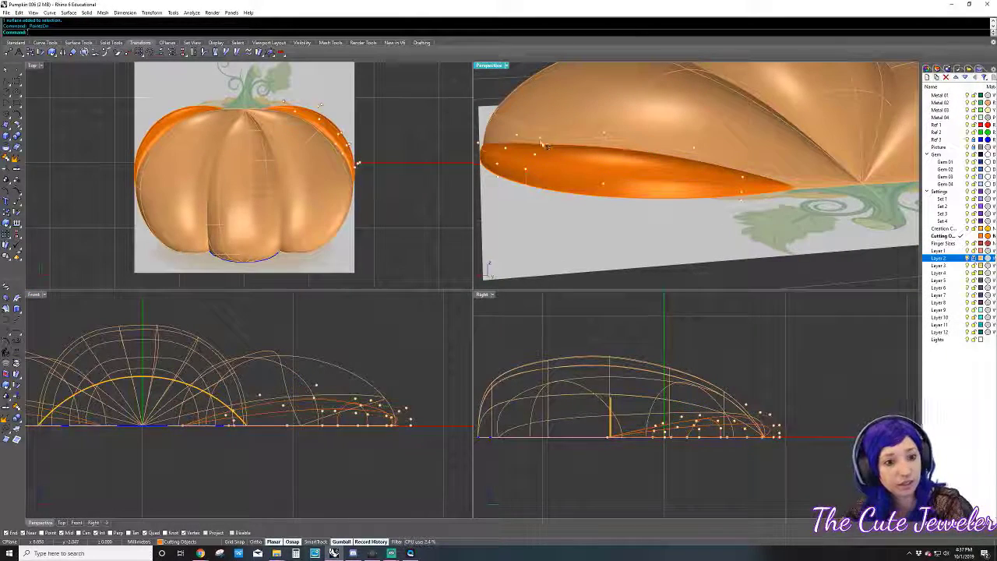
- Select several rim control points and move them up to adjust the edge
{"action": "left_click", "coordinate": [540, 139]}
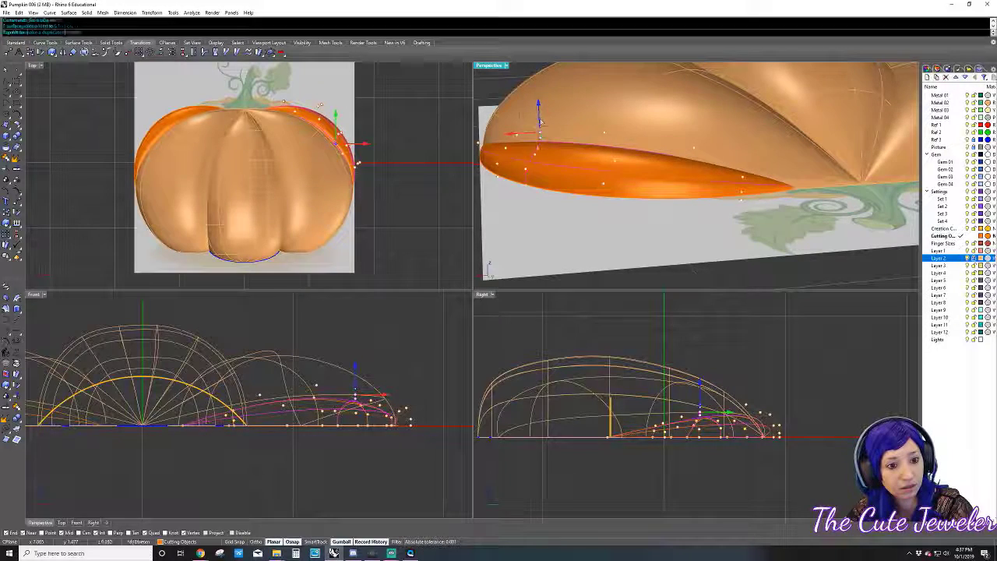
{"action": "left_click", "coordinate": [535, 150]}
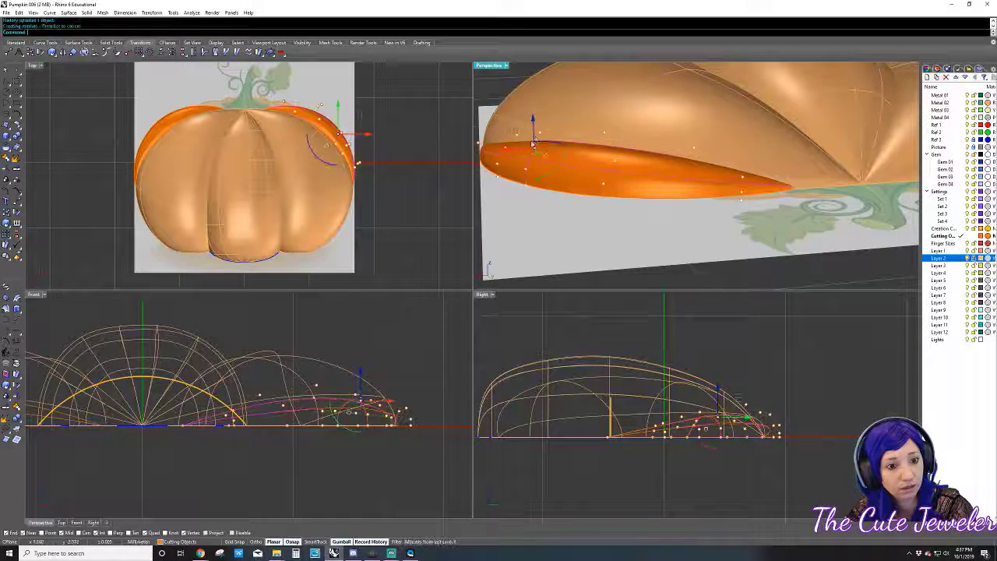
{"action": "right_click_drag", "start_coordinate": [534, 141], "coordinate": [523, 161]}
{"action": "left_click", "coordinate": [523, 161]}
{"action": "left_click", "coordinate": [531, 145]}
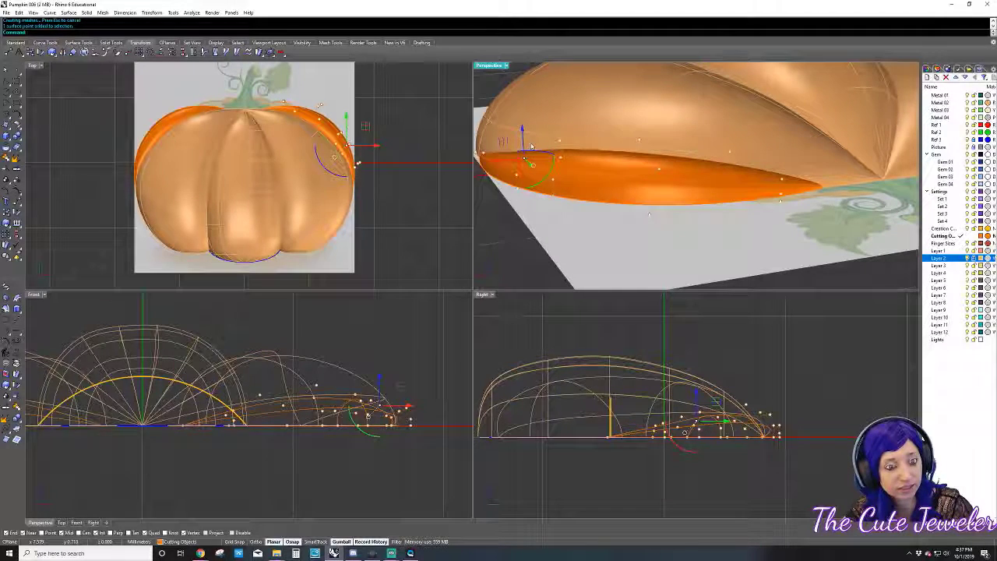
{"action": "left_click", "coordinate": [530, 146]}
{"action": "left_click_drag", "start_coordinate": [524, 148], "coordinate": [526, 133]}
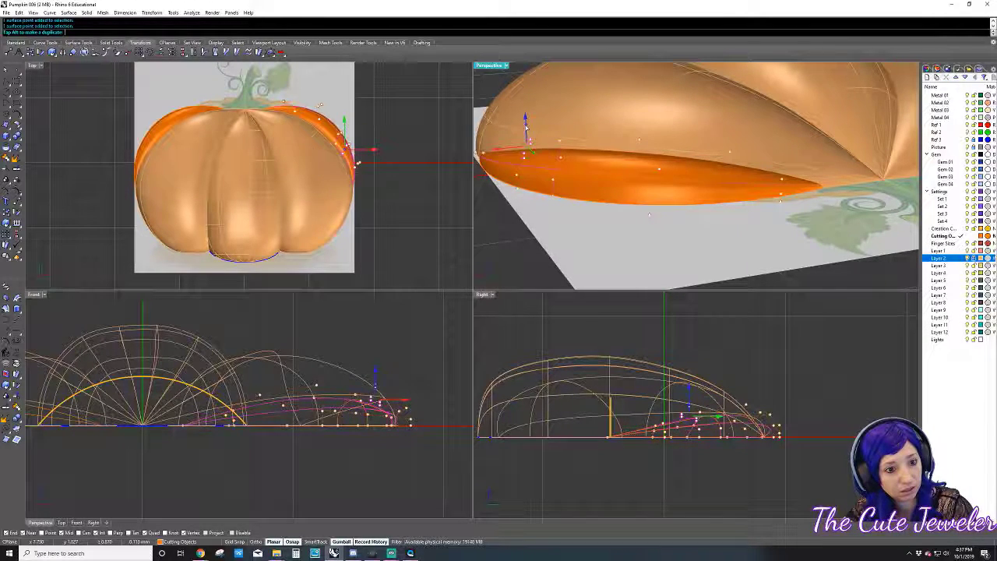
- Nudge the selected rim points slightly left and pick another rim point
{"action": "right_click_drag", "start_coordinate": [525, 128], "coordinate": [574, 134]}
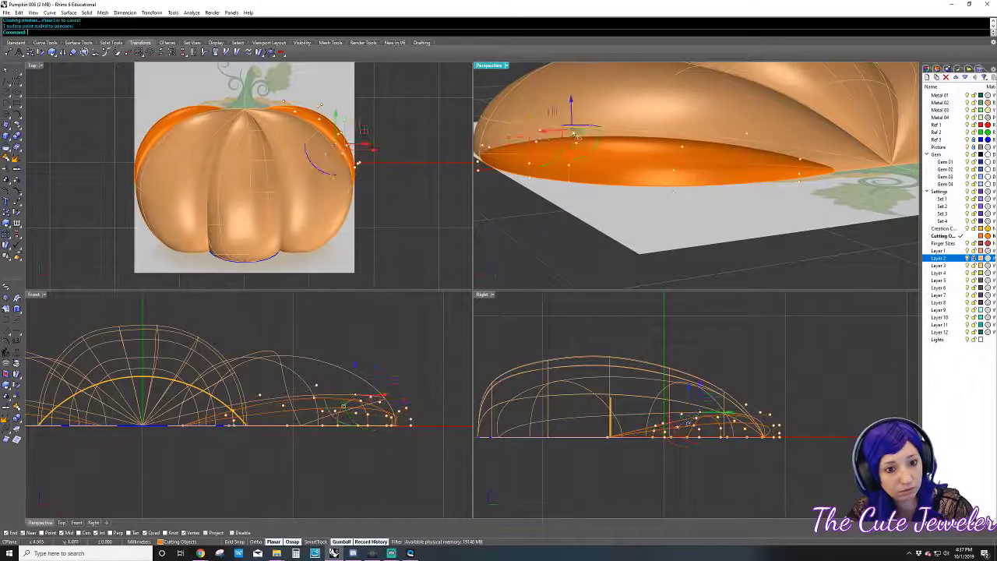
{"action": "left_click_drag", "start_coordinate": [549, 125], "coordinate": [558, 126]}
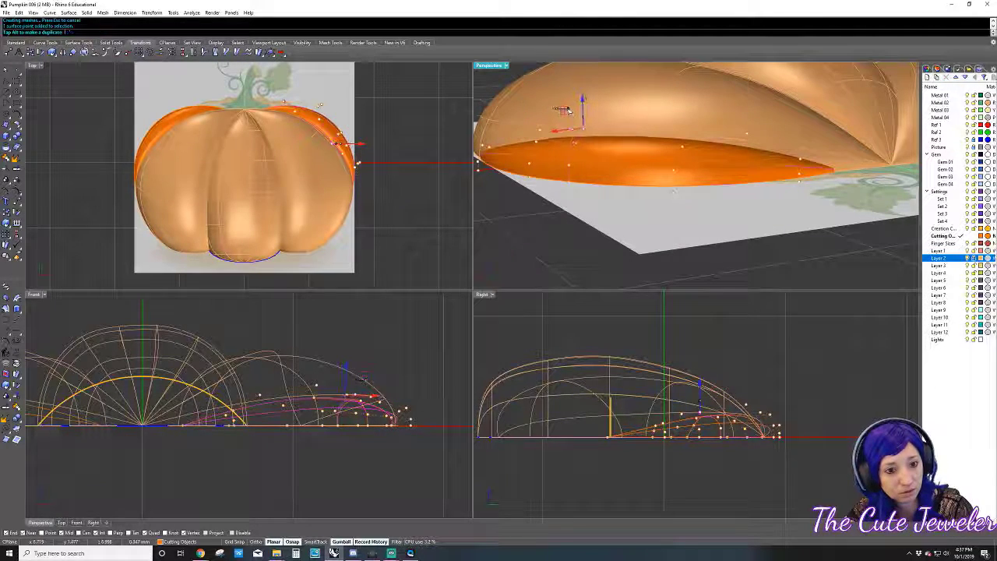
{"action": "right_click_drag", "start_coordinate": [558, 126], "coordinate": [632, 109]}
{"action": "right_click_drag", "start_coordinate": [664, 159], "coordinate": [649, 163]}
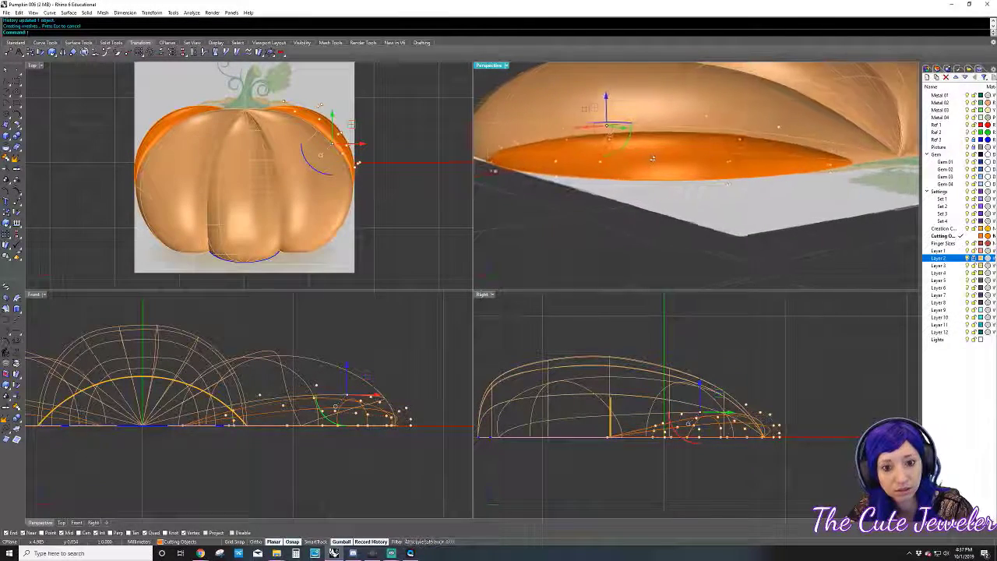
{"action": "left_click", "coordinate": [711, 140]}
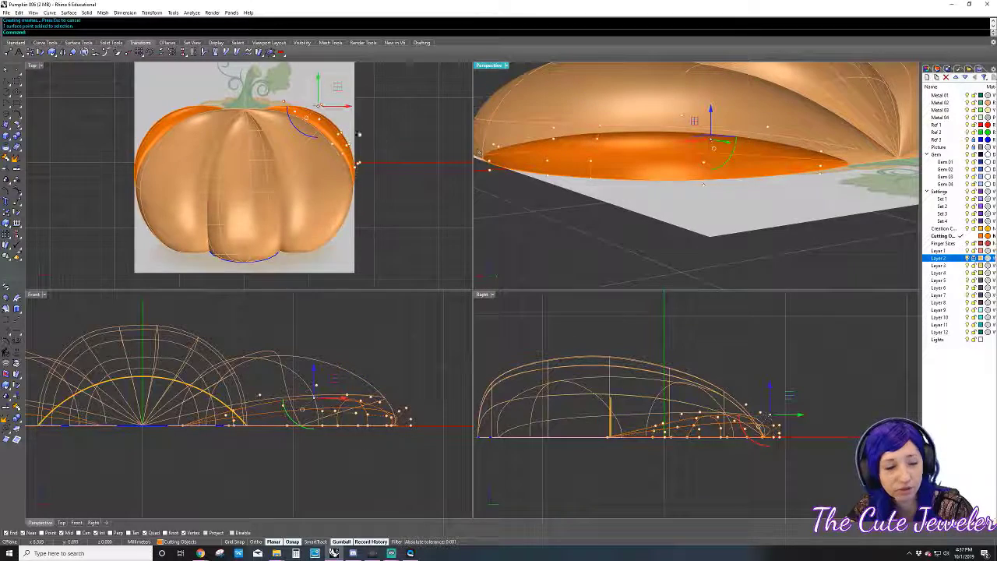
{"action": "scroll", "coordinate": [358, 134], "scroll_direction": "up", "scroll_amount": 3}
{"action": "scroll", "coordinate": [358, 134], "scroll_direction": "up", "scroll_amount": 2}
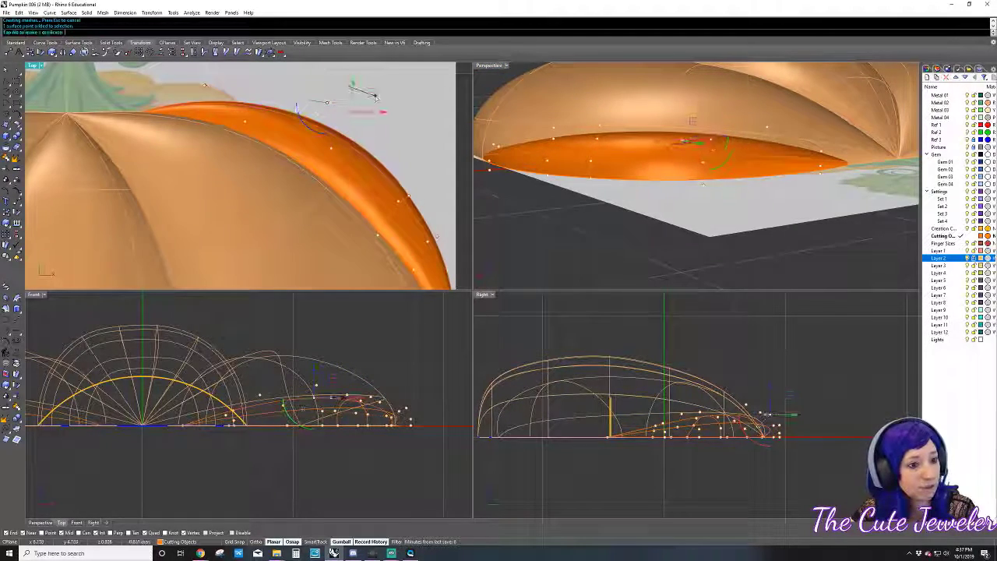
- Drag individual rim control points in Top view to reshape the rim edge
{"action": "left_click_drag", "start_coordinate": [376, 96], "coordinate": [343, 98]}
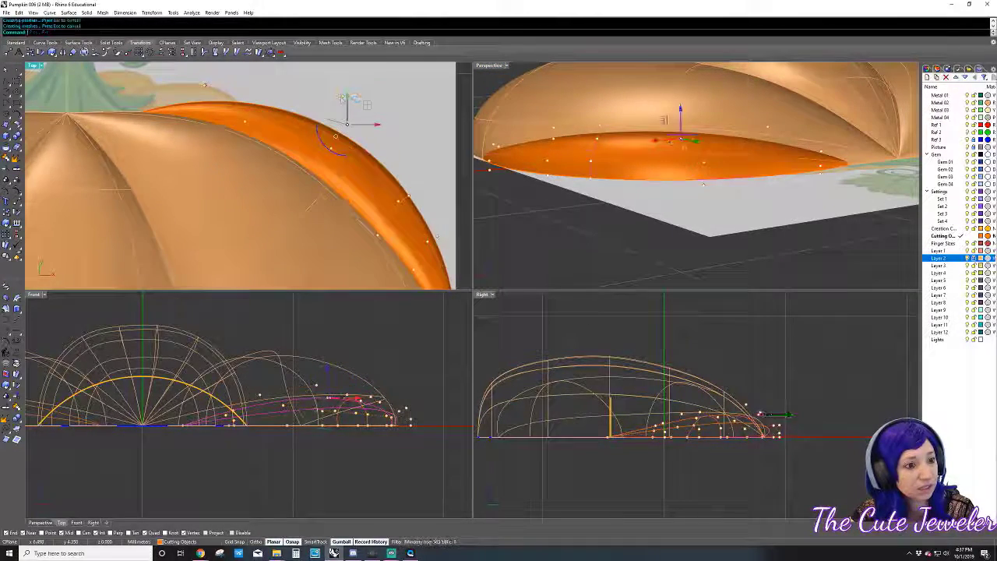
{"action": "left_click", "coordinate": [357, 87]}
{"action": "mouse_move", "coordinate": [360, 86]}
{"action": "left_mouse_down"}
{"action": "mouse_move", "coordinate": [375, 83]}
{"action": "mouse_move", "coordinate": [361, 84]}
{"action": "left_mouse_up"}
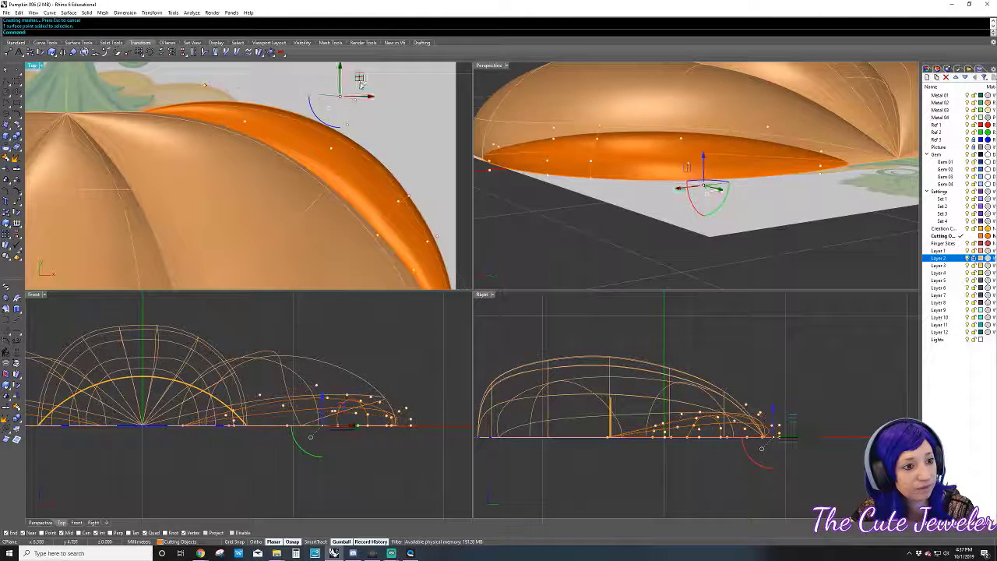
{"action": "left_click", "coordinate": [406, 153]}
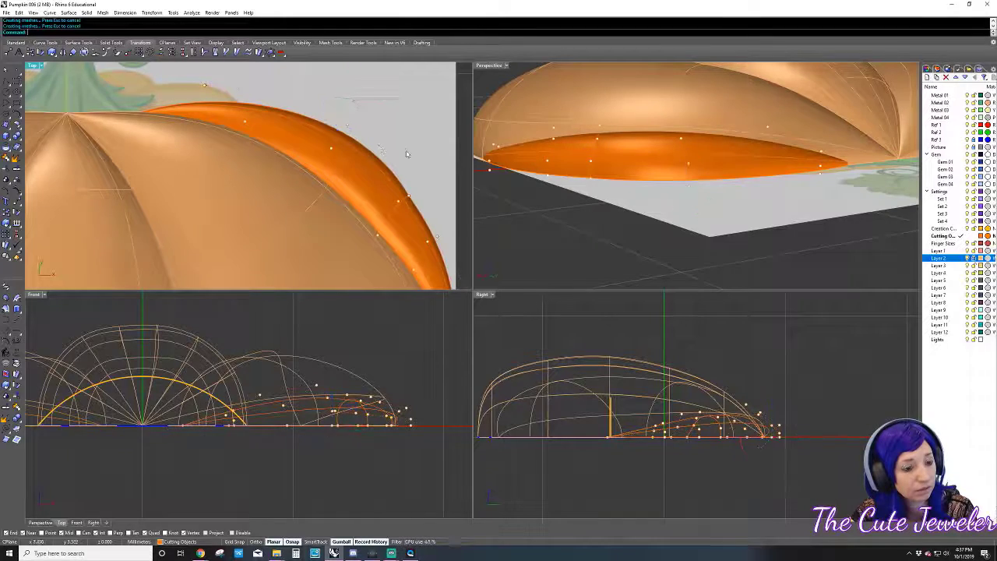
{"action": "mouse_move", "coordinate": [340, 85]}
{"action": "left_mouse_down"}
{"action": "mouse_move", "coordinate": [371, 125]}
{"action": "mouse_move", "coordinate": [339, 115]}
{"action": "left_mouse_up"}
{"action": "left_click", "coordinate": [408, 196]}
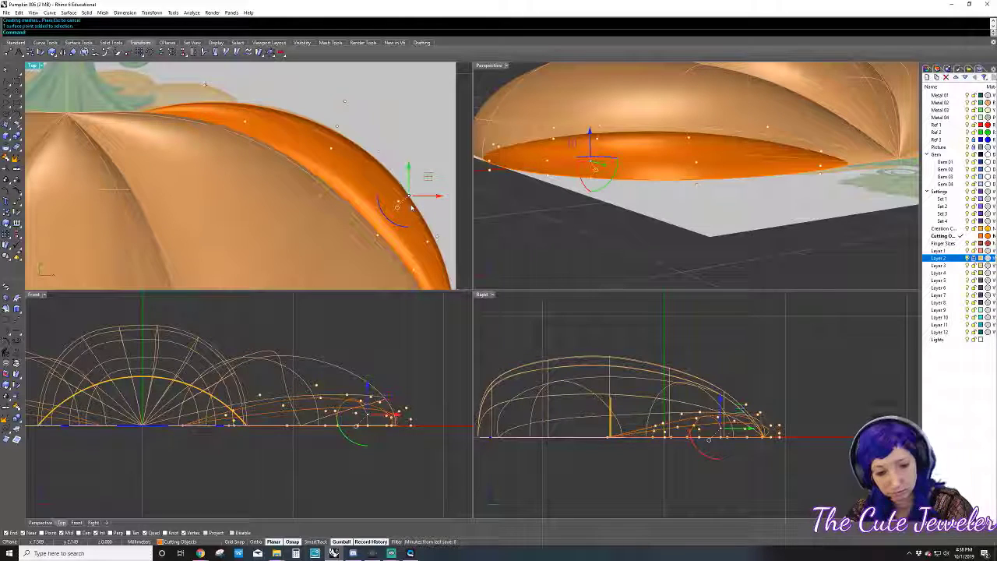
{"action": "key", "text": "Delete"}
{"action": "key", "text": "Delete"}
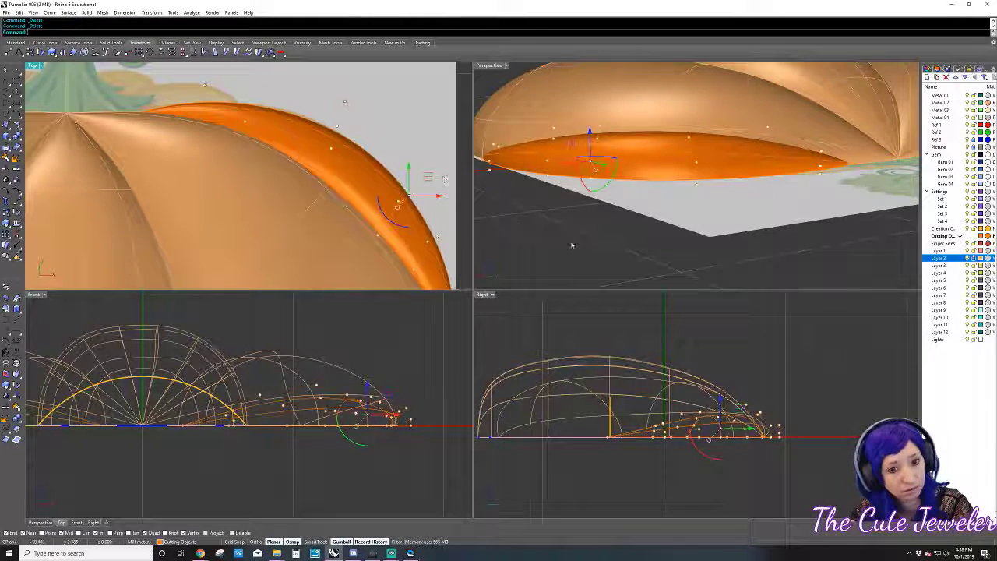
- Window-select groups of rim points and move them to reshape the orange rim
{"action": "left_click_drag", "start_coordinate": [574, 177], "coordinate": [614, 229]}
{"action": "scroll", "coordinate": [602, 227], "scroll_direction": "up", "scroll_amount": 2}
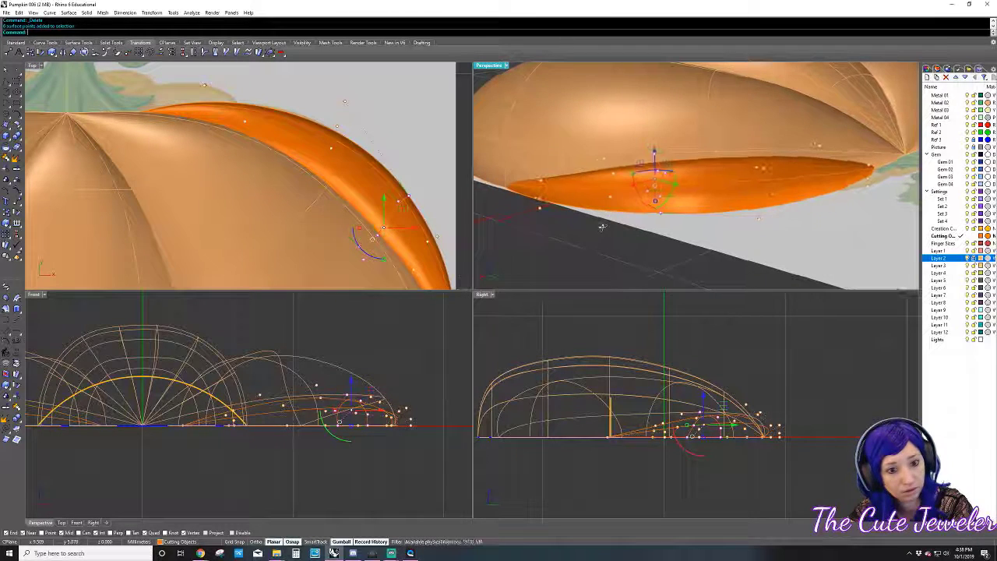
{"action": "key", "text": "Delete"}
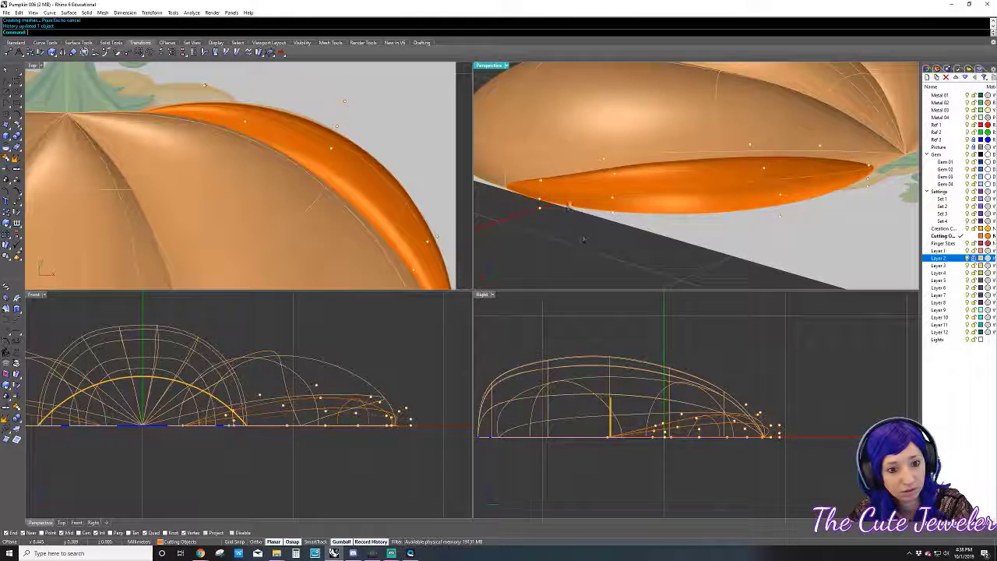
{"action": "left_click_drag", "start_coordinate": [588, 232], "coordinate": [631, 143]}
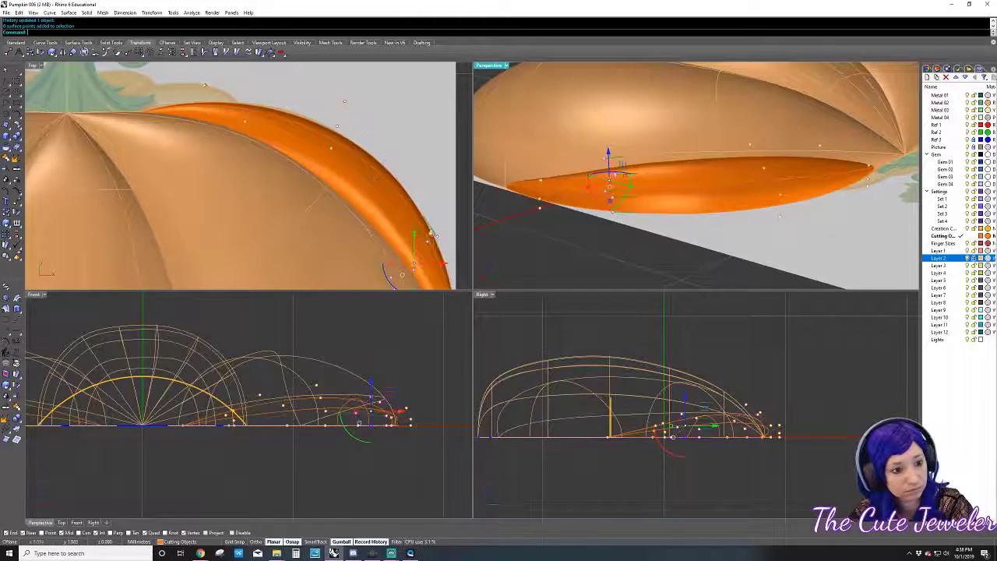
{"action": "left_click_drag", "start_coordinate": [435, 231], "coordinate": [441, 246]}
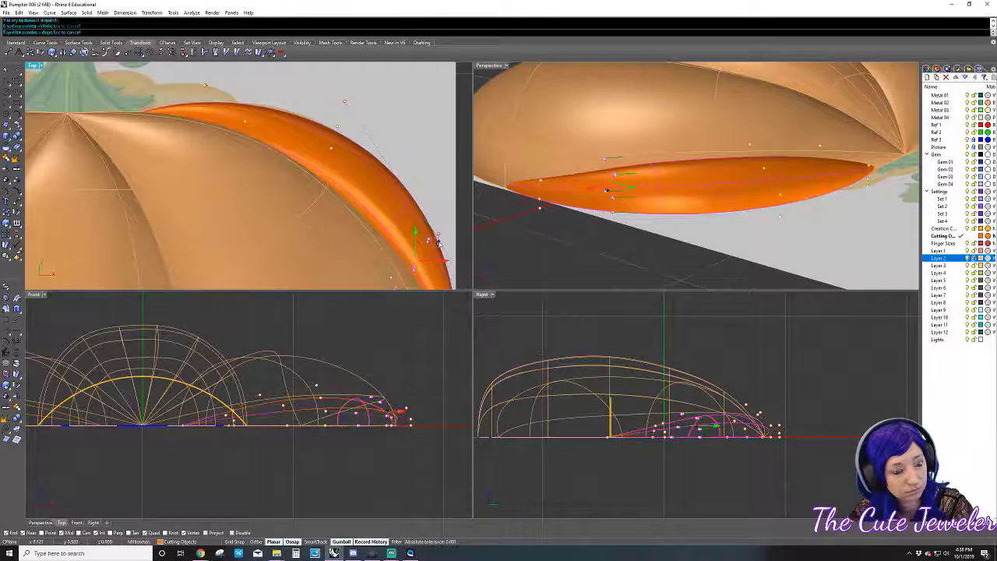
- Select two rim control points near the top and move them to refit the edge
{"action": "left_click", "coordinate": [328, 87]}
{"action": "left_click_drag", "start_coordinate": [331, 87], "coordinate": [366, 109]}
{"action": "left_click", "coordinate": [201, 81]}
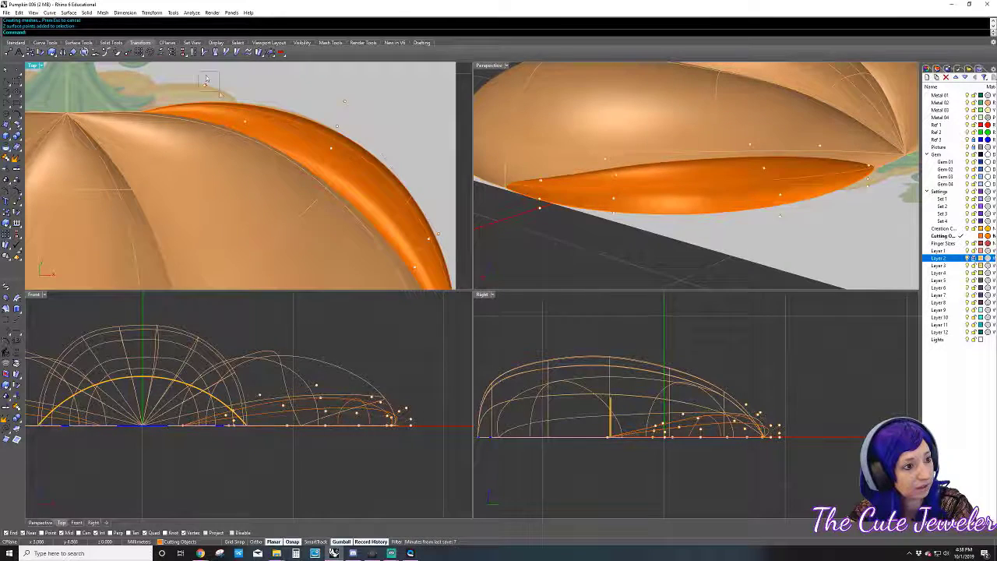
{"action": "mouse_move", "coordinate": [207, 80]}
{"action": "left_mouse_down"}
{"action": "mouse_move", "coordinate": [223, 96]}
{"action": "mouse_move", "coordinate": [238, 74]}
{"action": "left_mouse_up"}
{"action": "scroll", "coordinate": [390, 137], "scroll_direction": "down", "scroll_amount": 3}
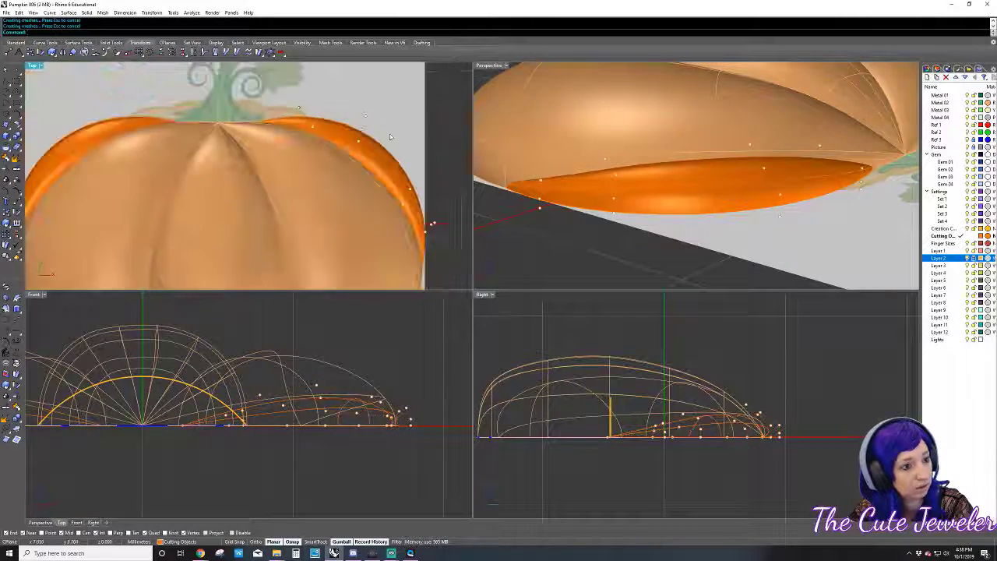
{"action": "scroll", "coordinate": [390, 137], "scroll_direction": "down", "scroll_amount": 2}
{"action": "scroll", "coordinate": [395, 195], "scroll_direction": "down", "scroll_amount": 2}
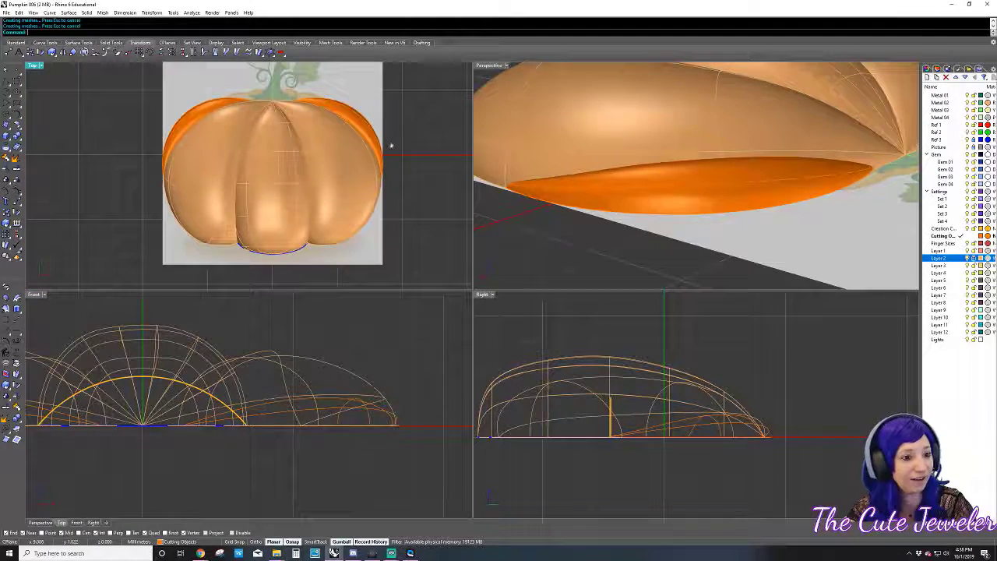
- Drag the right rim's control point near the stem inward, then hide the points
{"action": "scroll", "coordinate": [386, 187], "scroll_direction": "down", "scroll_amount": 2}
{"action": "mouse_move", "coordinate": [623, 195]}
{"action": "right_mouse_down"}
{"action": "mouse_move", "coordinate": [689, 208]}
{"action": "mouse_move", "coordinate": [671, 191]}
{"action": "right_mouse_up"}
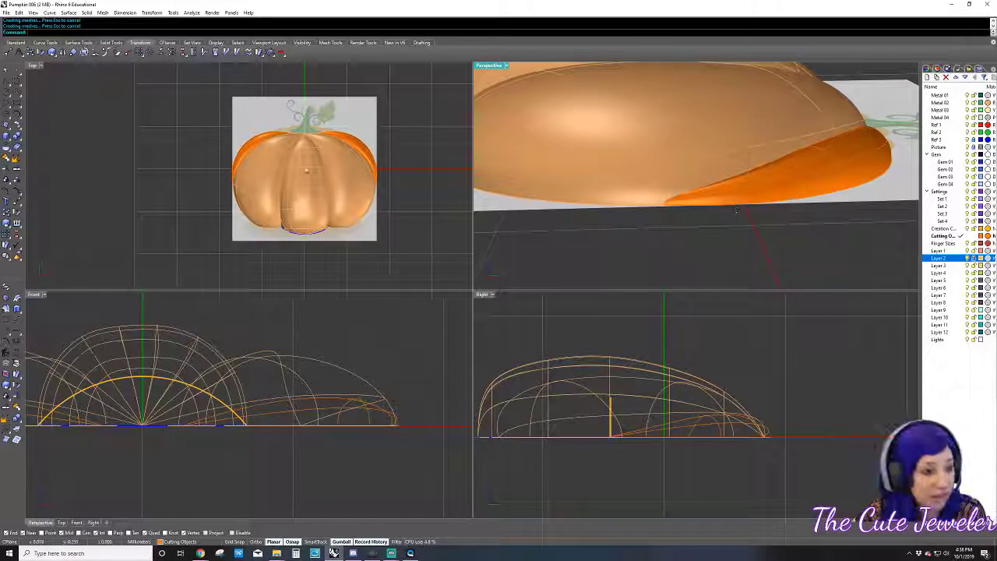
{"action": "scroll", "coordinate": [308, 134], "scroll_direction": "up", "scroll_amount": 2}
{"action": "scroll", "coordinate": [308, 134], "scroll_direction": "up", "scroll_amount": 2}
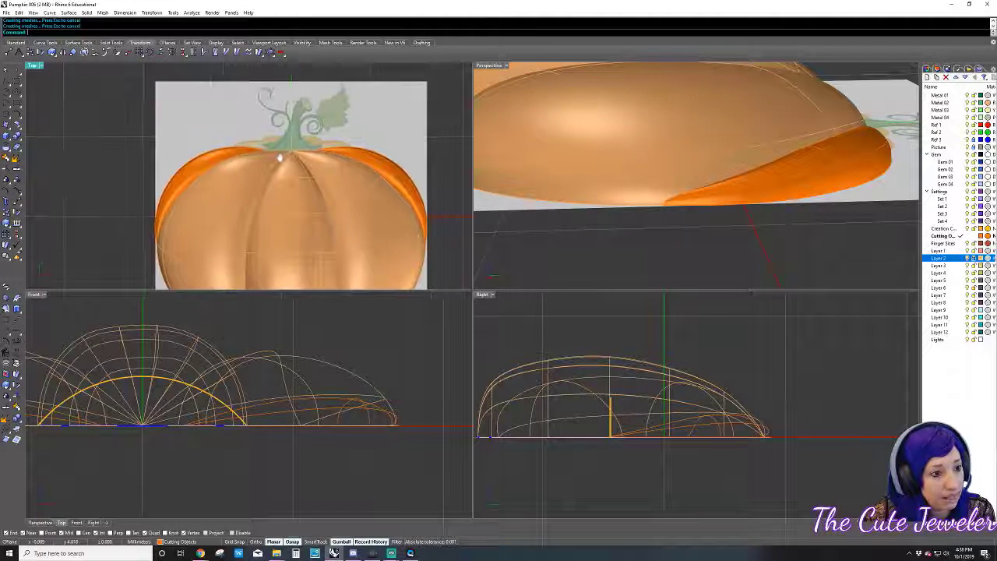
{"action": "scroll", "coordinate": [267, 156], "scroll_direction": "up", "scroll_amount": 2}
{"action": "left_click", "coordinate": [375, 150]}
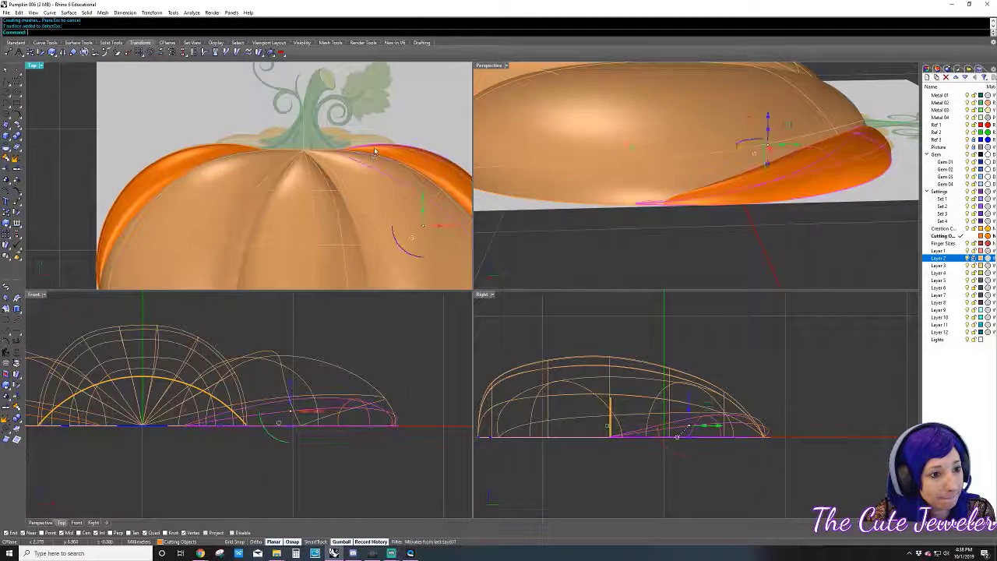
{"action": "key", "text": "F10"}
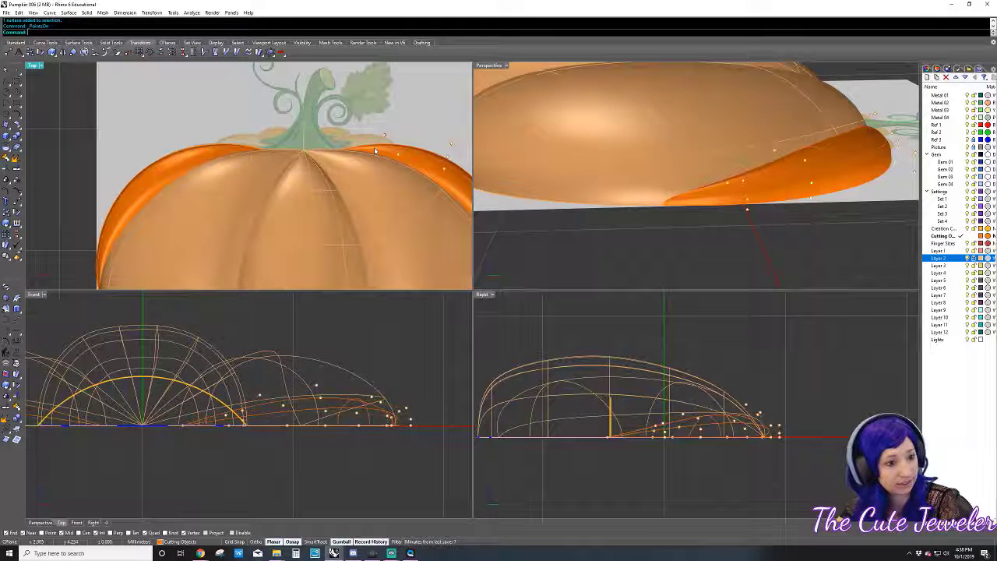
{"action": "left_click_drag", "start_coordinate": [355, 133], "coordinate": [306, 136]}
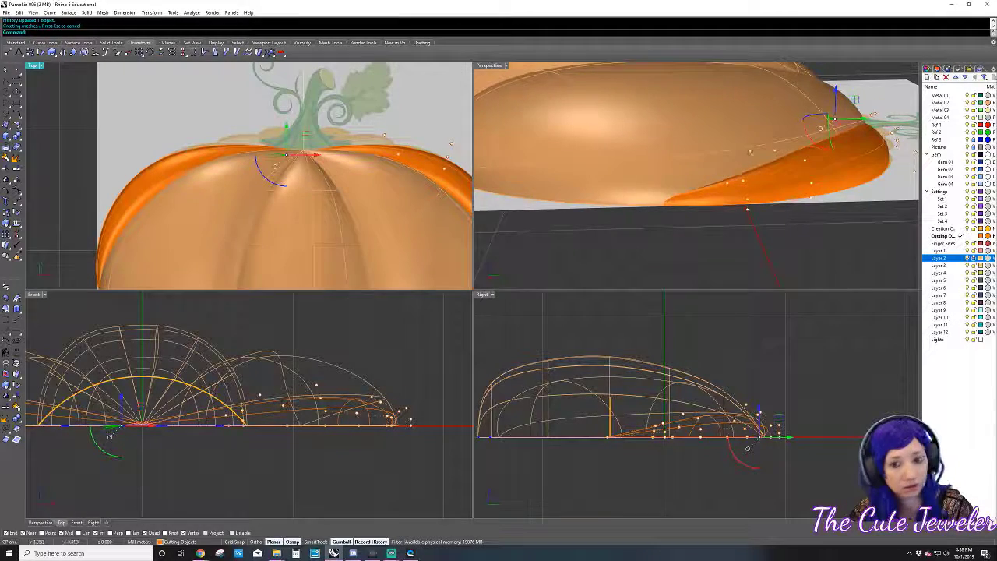
{"action": "mouse_move", "coordinate": [701, 171]}
{"action": "right_mouse_down"}
{"action": "mouse_move", "coordinate": [779, 155]}
{"action": "mouse_move", "coordinate": [625, 194]}
{"action": "mouse_move", "coordinate": [640, 225]}
{"action": "mouse_move", "coordinate": [669, 233]}
{"action": "right_mouse_up"}
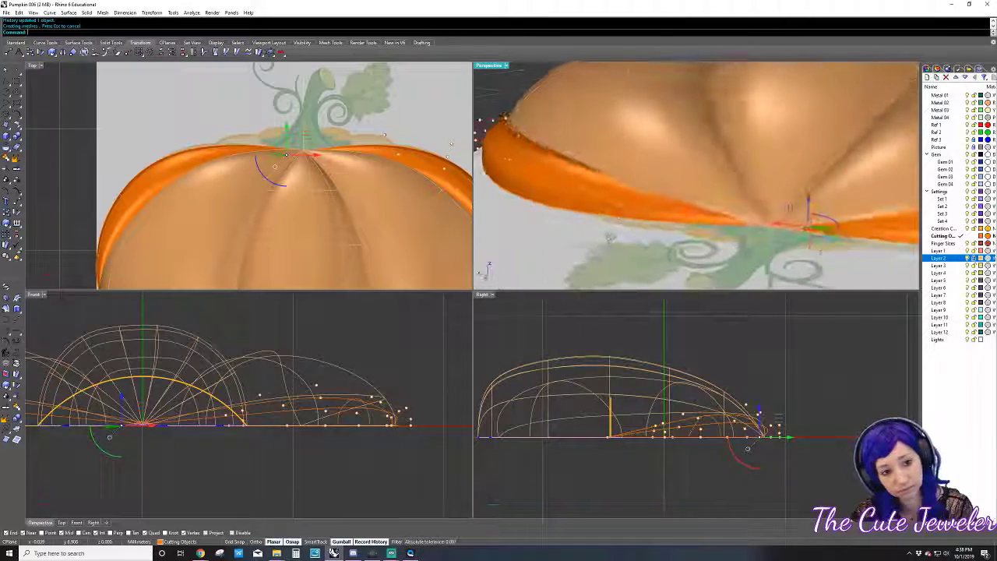
{"action": "scroll", "coordinate": [396, 215], "scroll_direction": "down", "scroll_amount": 2}
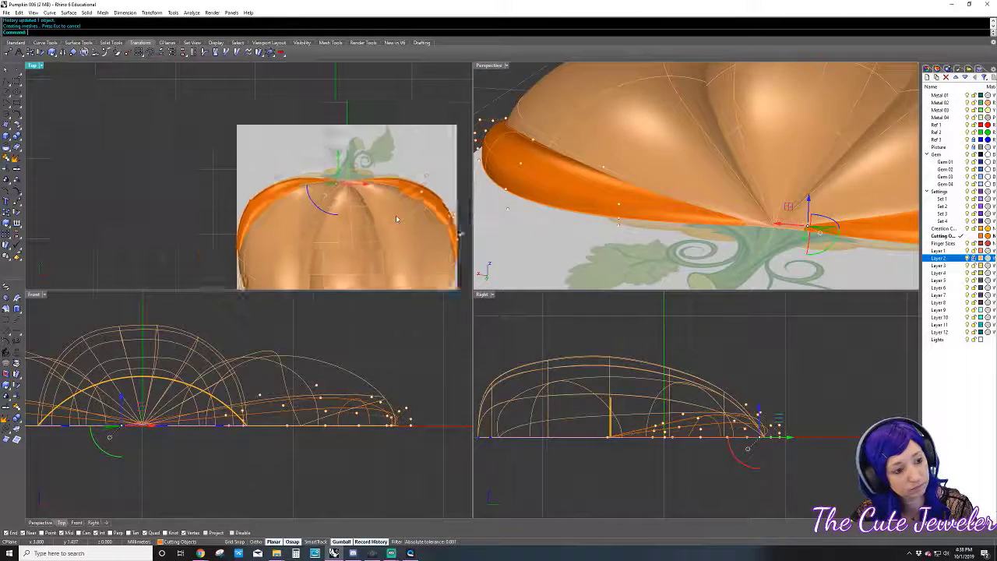
{"action": "scroll", "coordinate": [396, 215], "scroll_direction": "down", "scroll_amount": 2}
{"action": "scroll", "coordinate": [395, 215], "scroll_direction": "down", "scroll_amount": 2}
{"action": "key", "text": "Escape"}
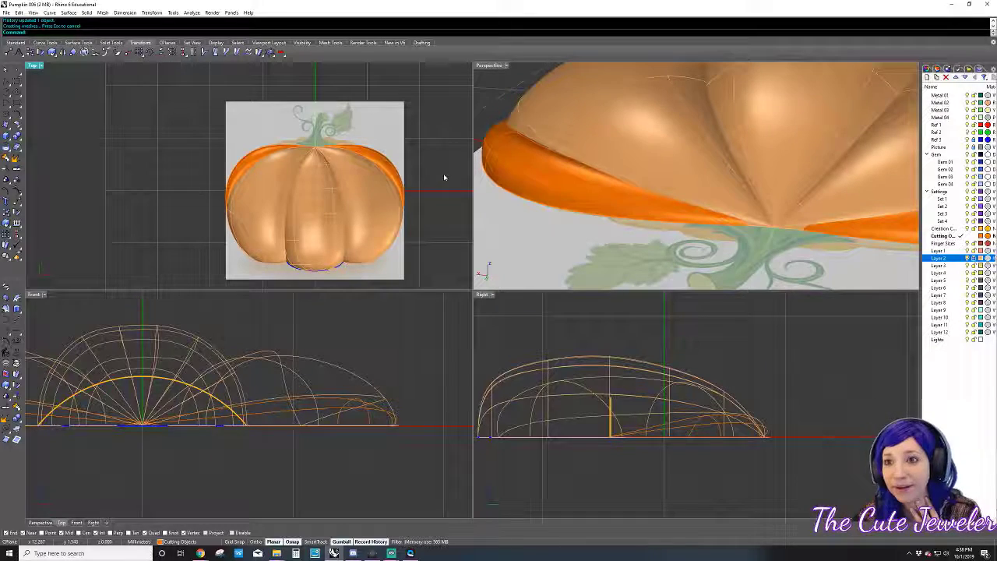
- Incrementally save the pumpkin model as Pumpkin 007
{"action": "left_click", "coordinate": [7, 12]}
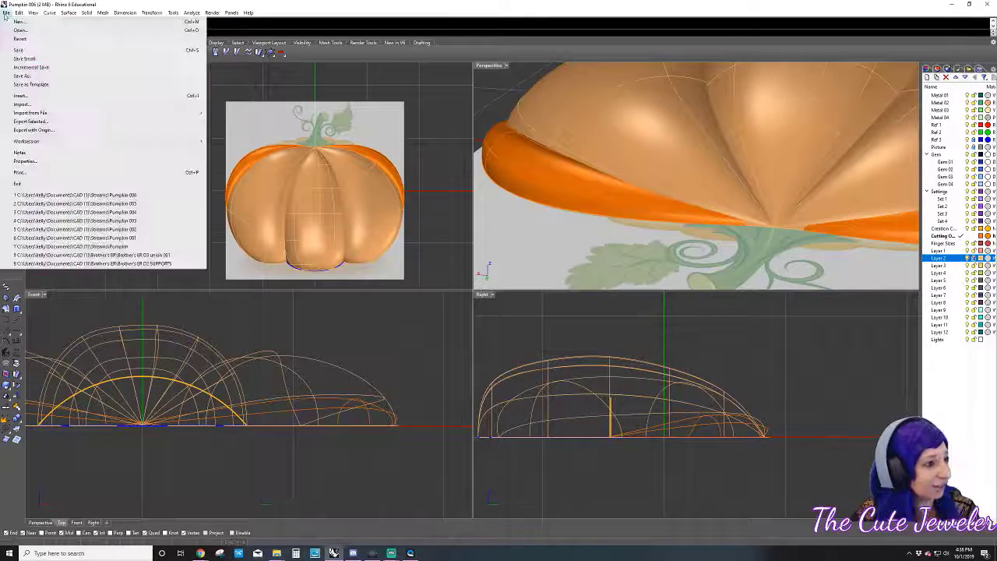
{"action": "left_click", "coordinate": [33, 68]}
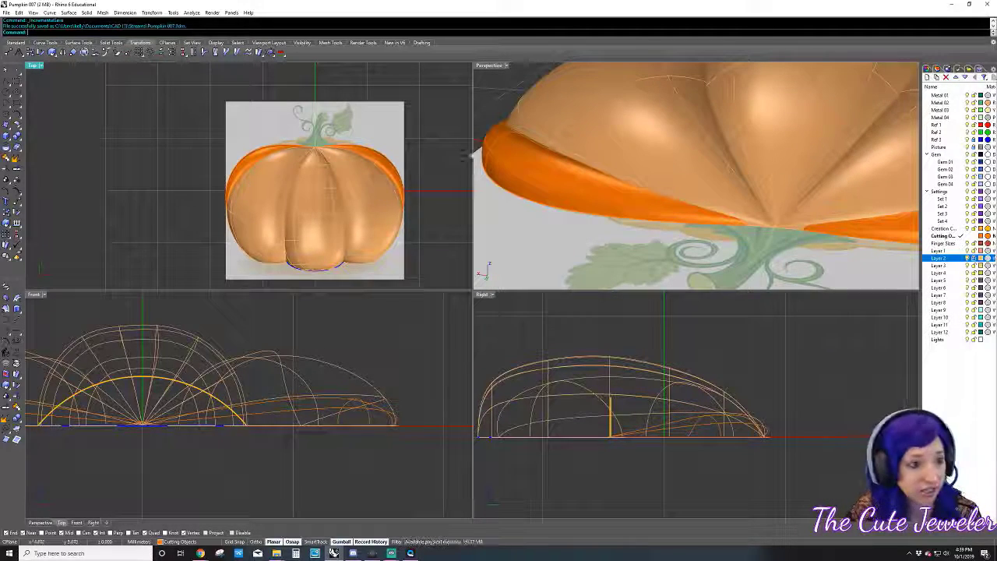
{"action": "scroll", "coordinate": [322, 178], "scroll_direction": "up", "scroll_amount": 2}
{"action": "scroll", "coordinate": [322, 178], "scroll_direction": "up", "scroll_amount": 2}
{"action": "scroll", "coordinate": [322, 178], "scroll_direction": "up", "scroll_amount": 1}
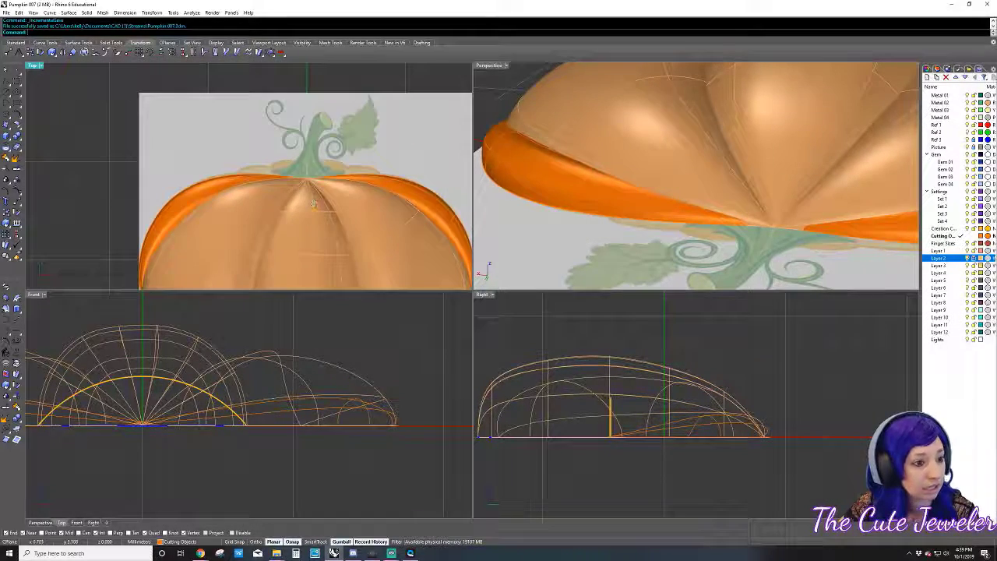
{"action": "scroll", "coordinate": [669, 139], "scroll_direction": "down", "scroll_amount": 5}
{"action": "right_click_drag", "start_coordinate": [670, 138], "coordinate": [651, 154]}
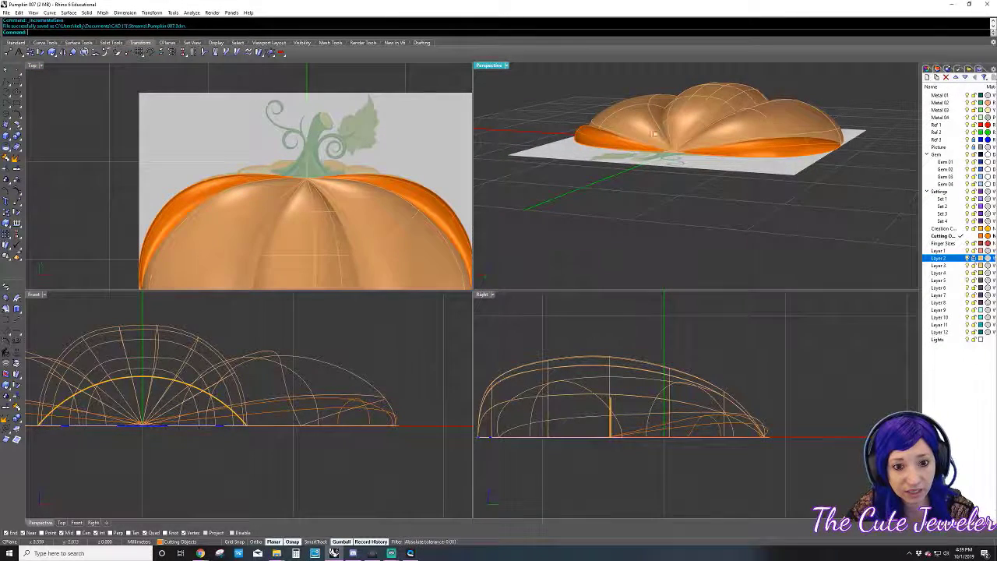
- Select two pumpkin base surfaces, orbit to inspect the rim, then clear the selection
{"action": "scroll", "coordinate": [652, 164], "scroll_direction": "up", "scroll_amount": 3}
{"action": "scroll", "coordinate": [682, 159], "scroll_direction": "up", "scroll_amount": 3}
{"action": "scroll", "coordinate": [683, 158], "scroll_direction": "up", "scroll_amount": 2}
{"action": "left_click", "coordinate": [677, 110]}
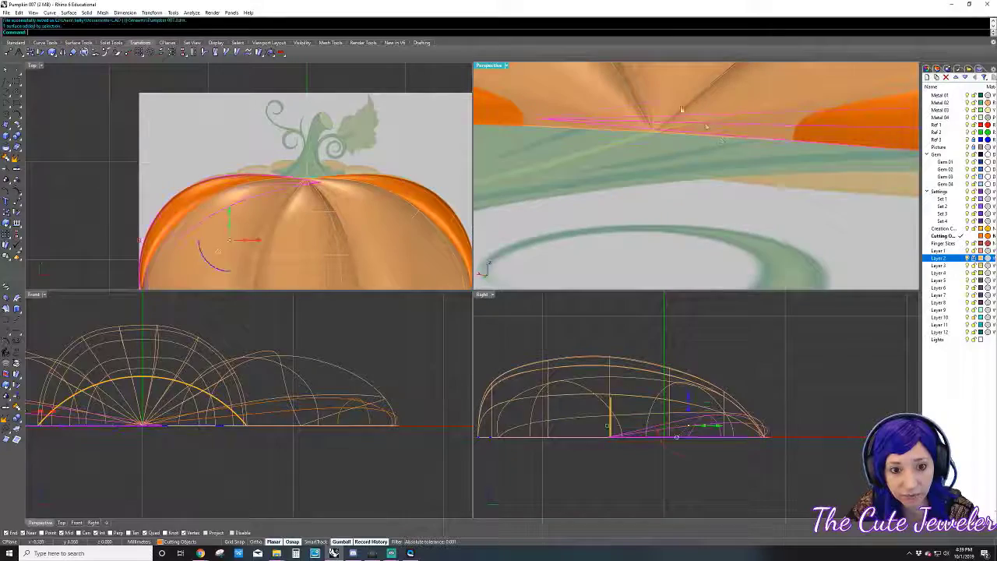
{"action": "left_click", "coordinate": [609, 118]}
{"action": "scroll", "coordinate": [609, 118], "scroll_direction": "down", "scroll_amount": 3}
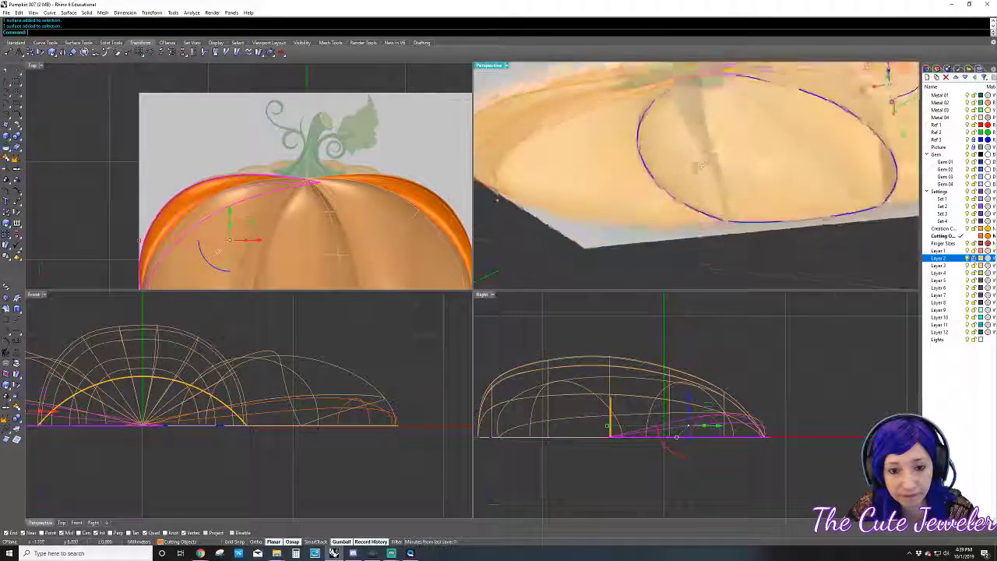
{"action": "right_click_drag", "start_coordinate": [654, 155], "coordinate": [703, 229]}
{"action": "scroll", "coordinate": [679, 193], "scroll_direction": "down", "scroll_amount": 4}
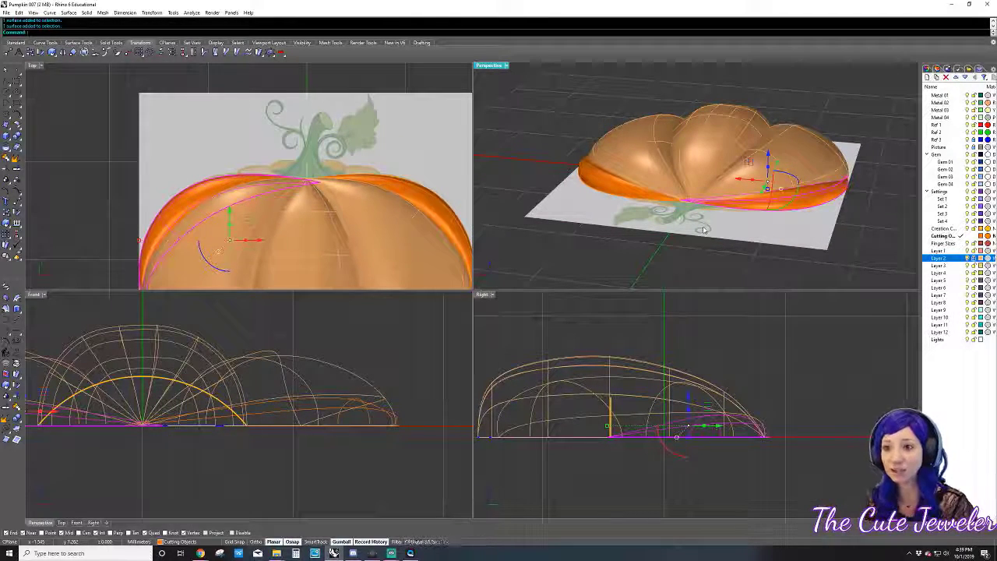
{"action": "mouse_move", "coordinate": [703, 229]}
{"action": "right_mouse_down"}
{"action": "mouse_move", "coordinate": [563, 233]}
{"action": "mouse_move", "coordinate": [608, 247]}
{"action": "mouse_move", "coordinate": [597, 247]}
{"action": "right_mouse_up"}
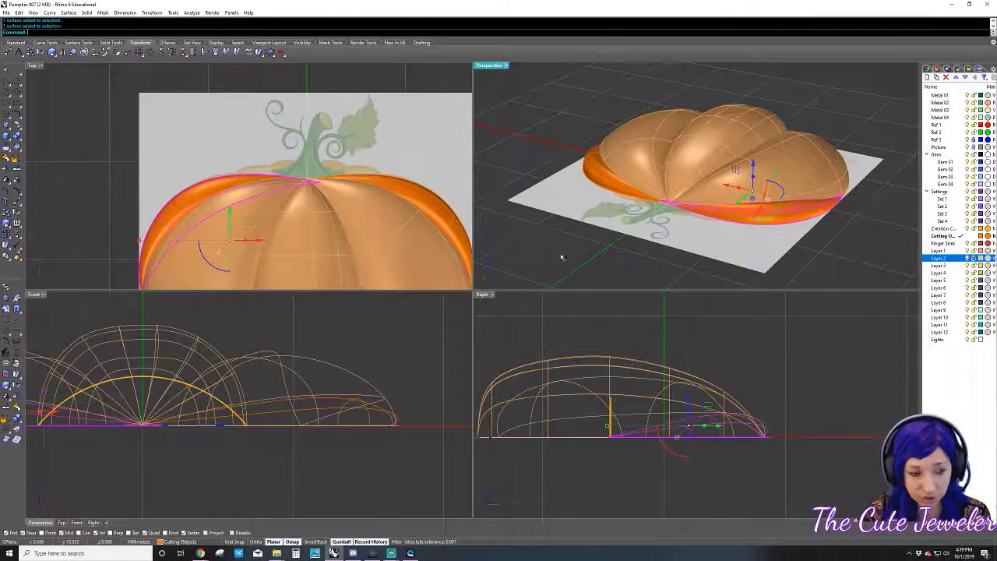
{"action": "left_click", "coordinate": [516, 246]}
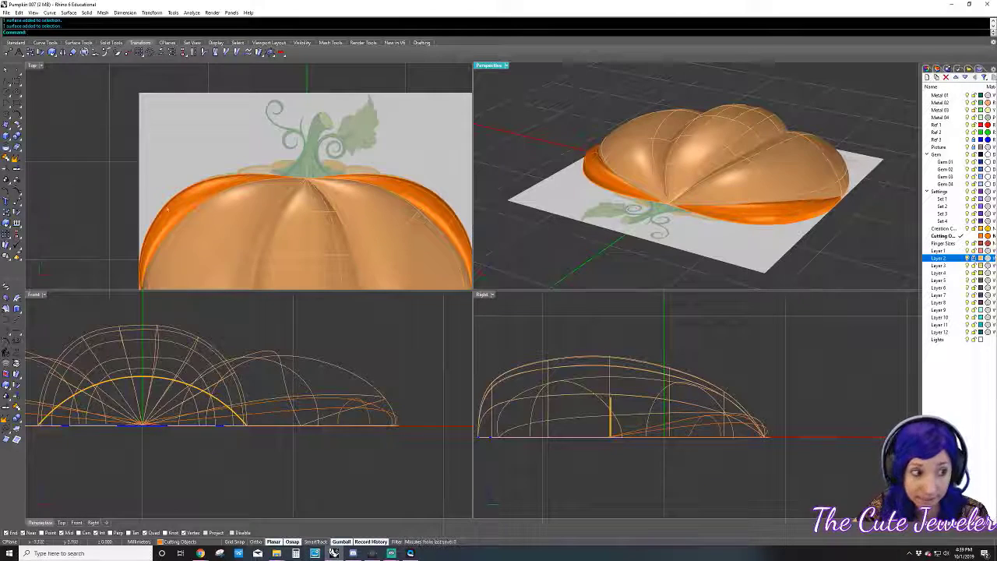
- Show the orange rim's control points and move three of them toward the stem
{"action": "left_click", "coordinate": [405, 174]}
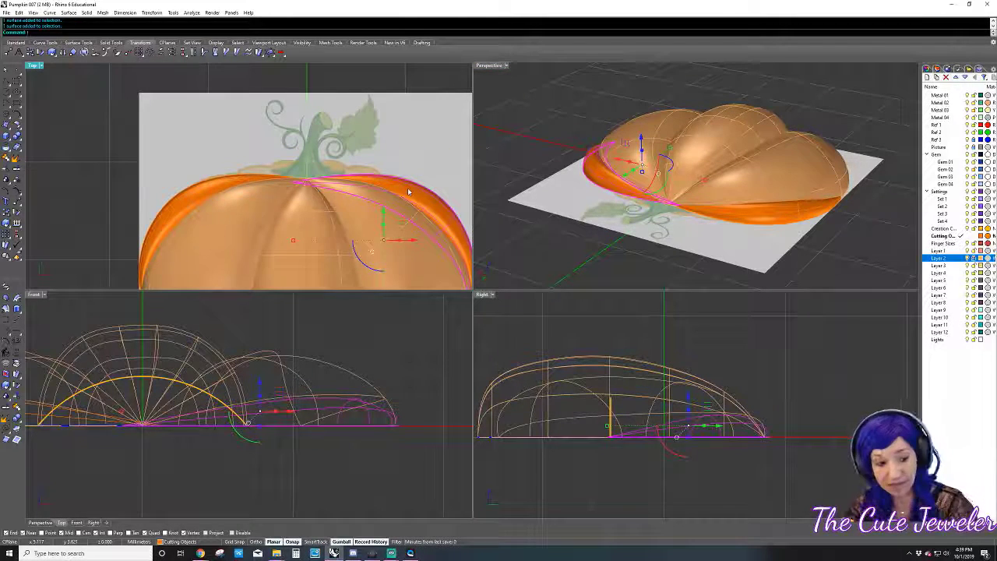
{"action": "key", "text": "F10"}
{"action": "mouse_move", "coordinate": [366, 158]}
{"action": "left_mouse_down"}
{"action": "mouse_move", "coordinate": [382, 166]}
{"action": "mouse_move", "coordinate": [393, 144]}
{"action": "left_mouse_up"}
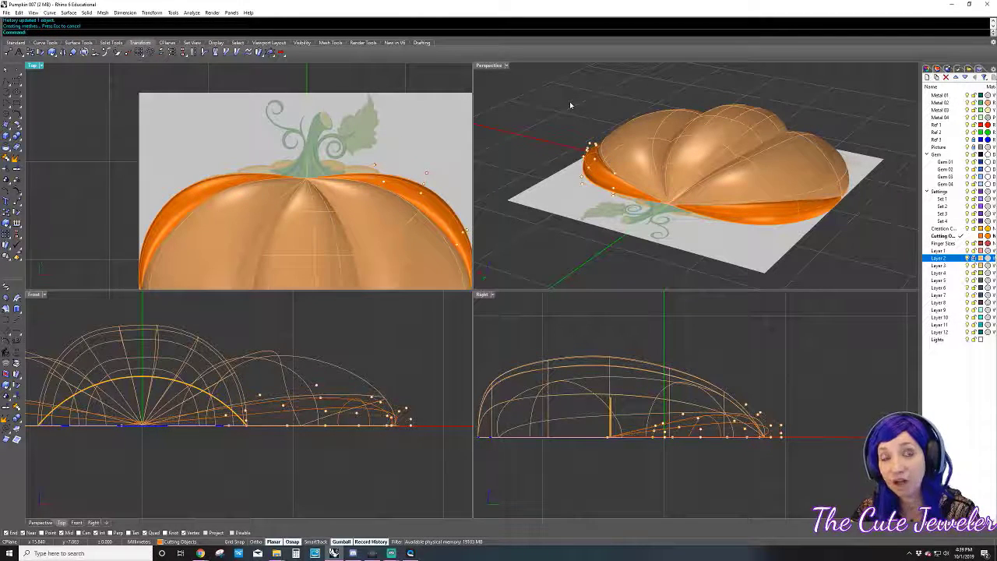
{"action": "right_click_drag", "start_coordinate": [558, 151], "coordinate": [553, 236]}
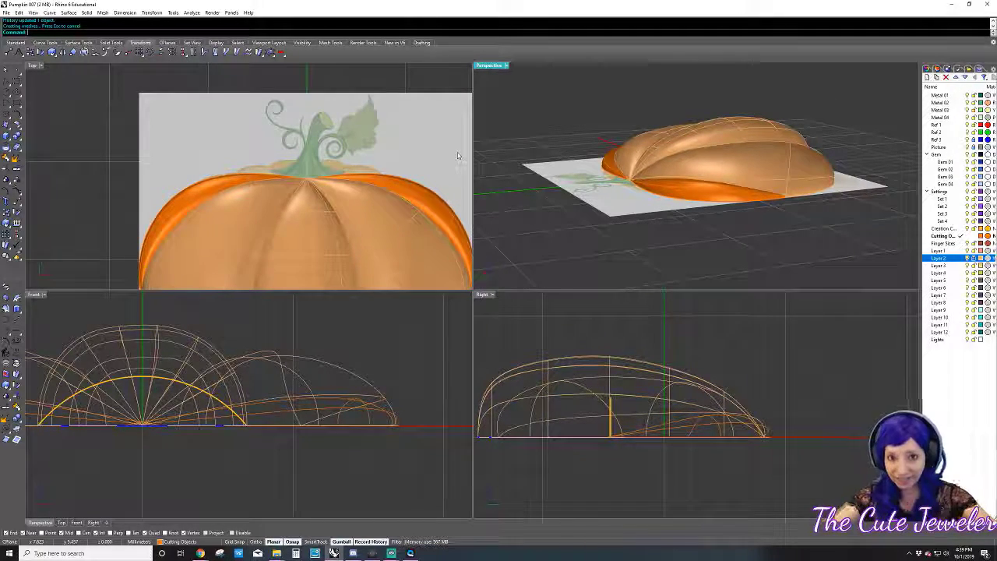
- Incrementally save as Pumpkin 008.3dm, then select and deselect a pumpkin lobe surface
{"action": "left_click", "coordinate": [6, 12]}
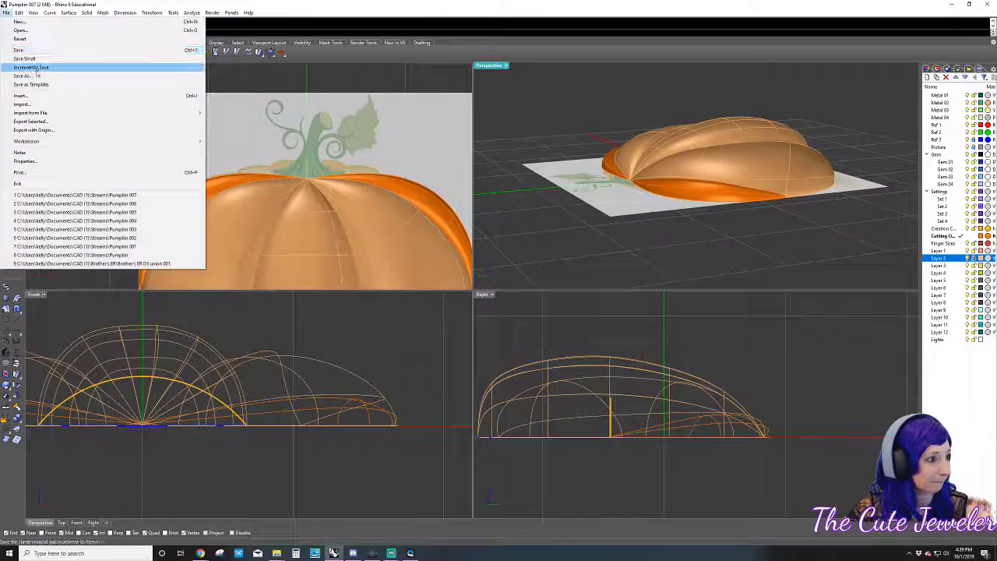
{"action": "left_click", "coordinate": [36, 69]}
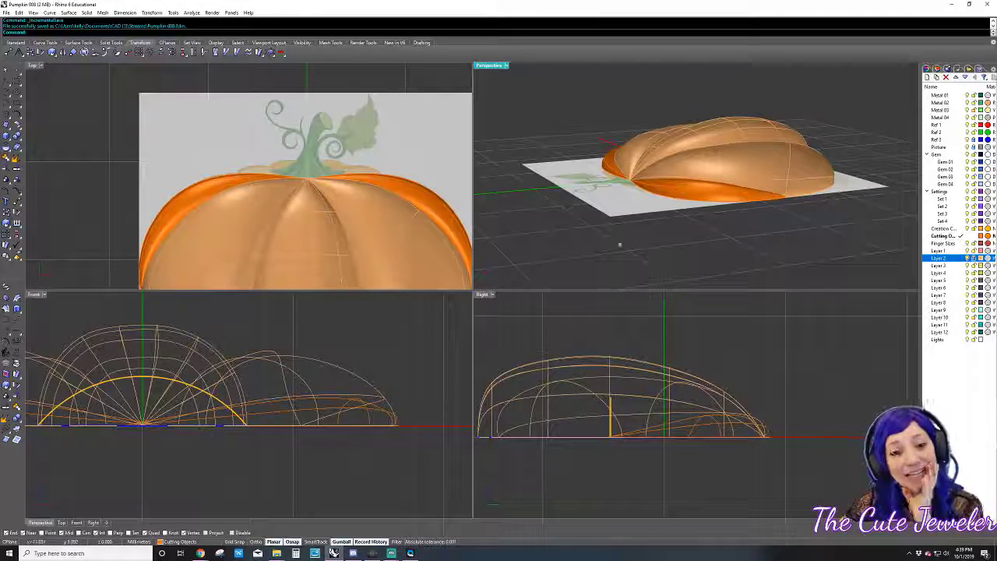
{"action": "mouse_move", "coordinate": [619, 245]}
{"action": "right_mouse_down"}
{"action": "mouse_move", "coordinate": [696, 183]}
{"action": "mouse_move", "coordinate": [651, 170]}
{"action": "right_mouse_up"}
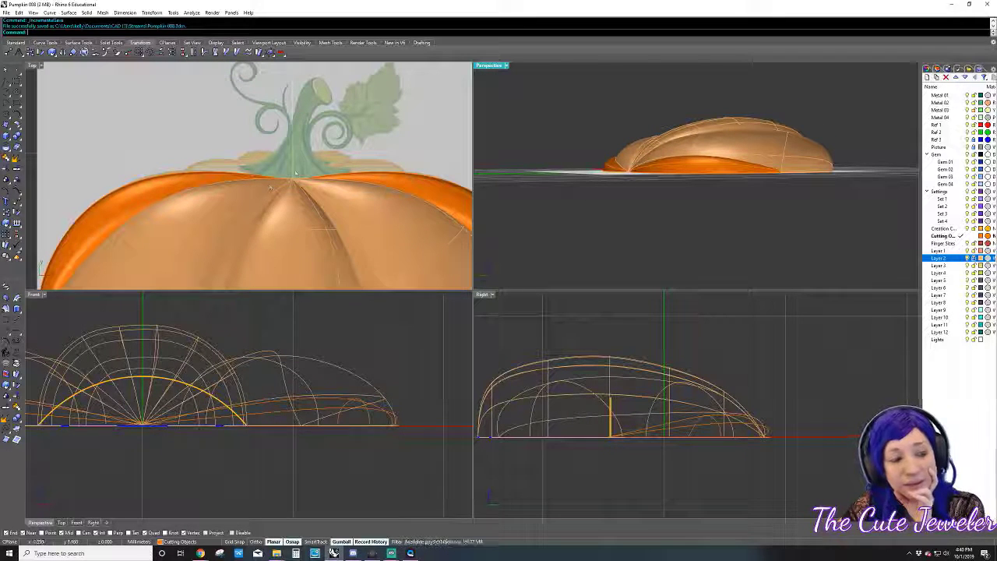
{"action": "right_click_drag", "start_coordinate": [630, 187], "coordinate": [670, 192]}
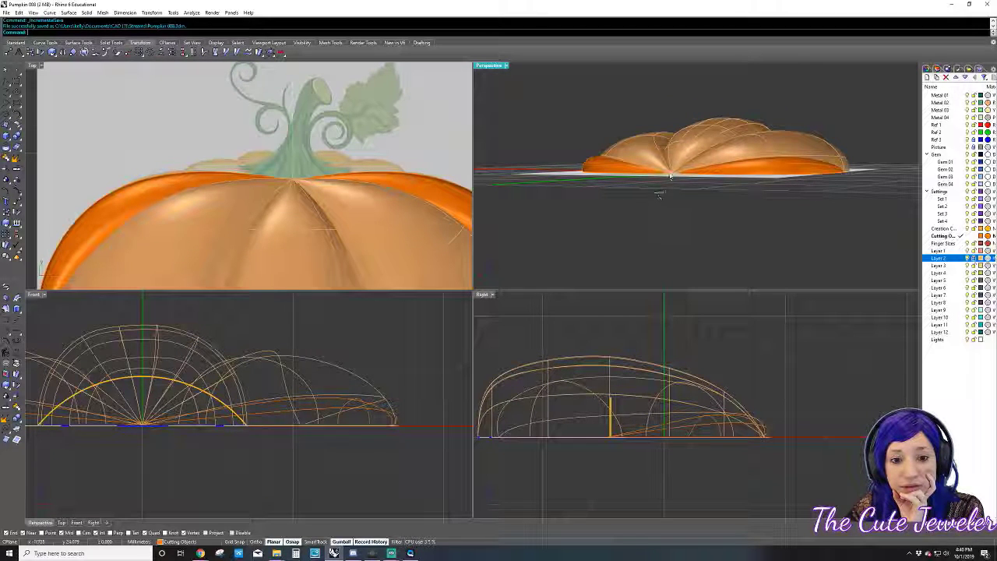
{"action": "left_click", "coordinate": [698, 159]}
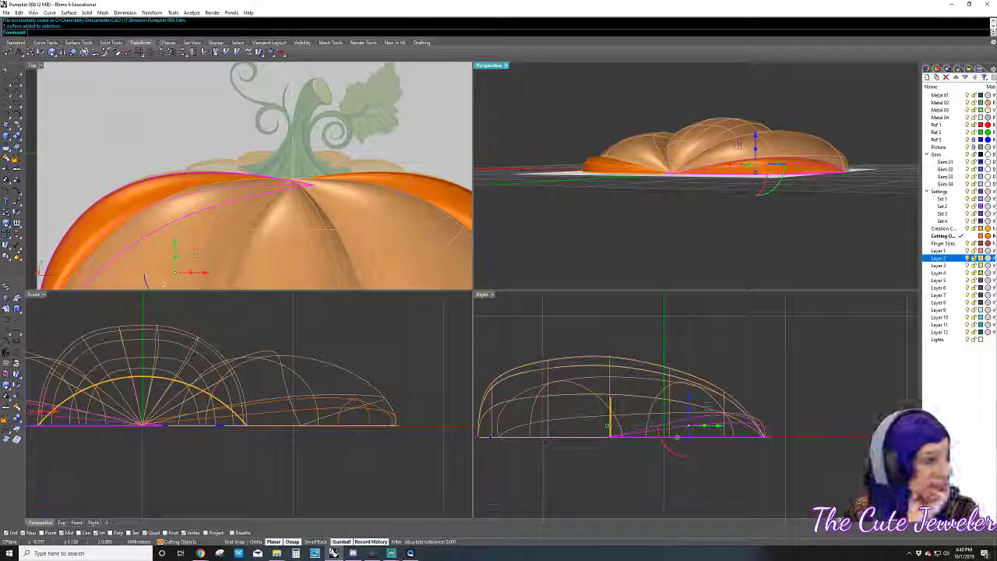
{"action": "left_click", "coordinate": [636, 221]}
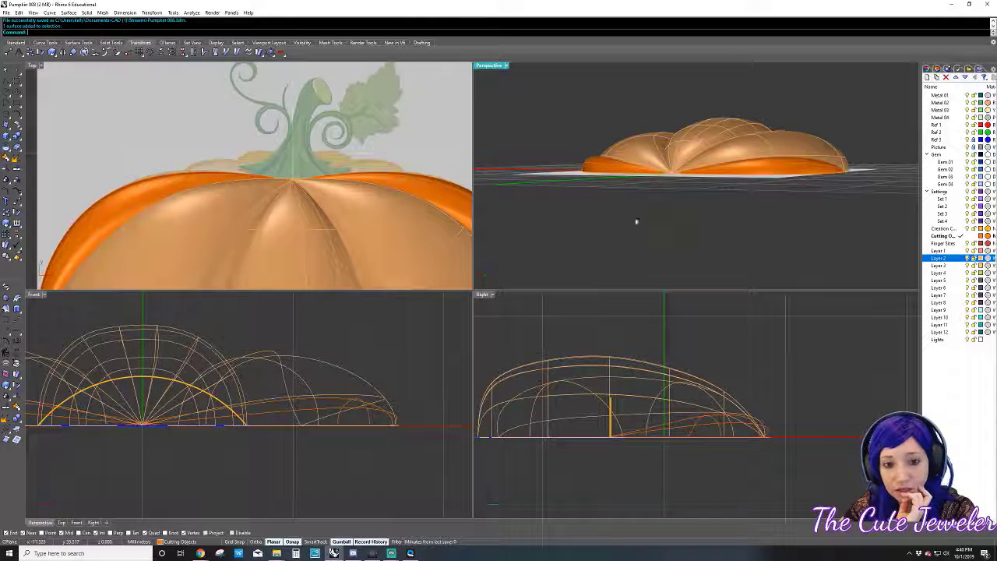
- Show the pumpkin body's control points and raise the central points to deepen the pinch
{"action": "left_click", "coordinate": [637, 129]}
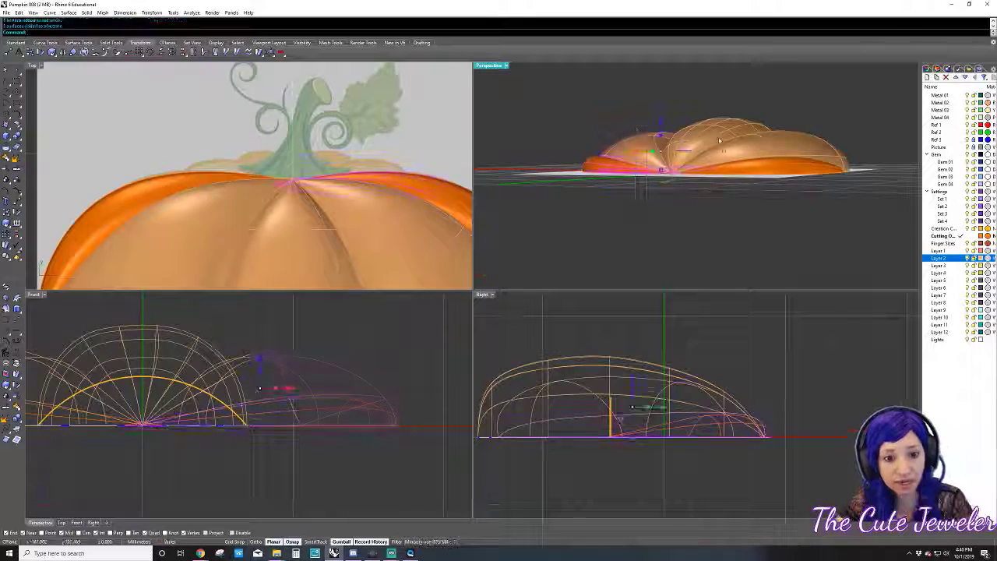
{"action": "key", "text": "F10"}
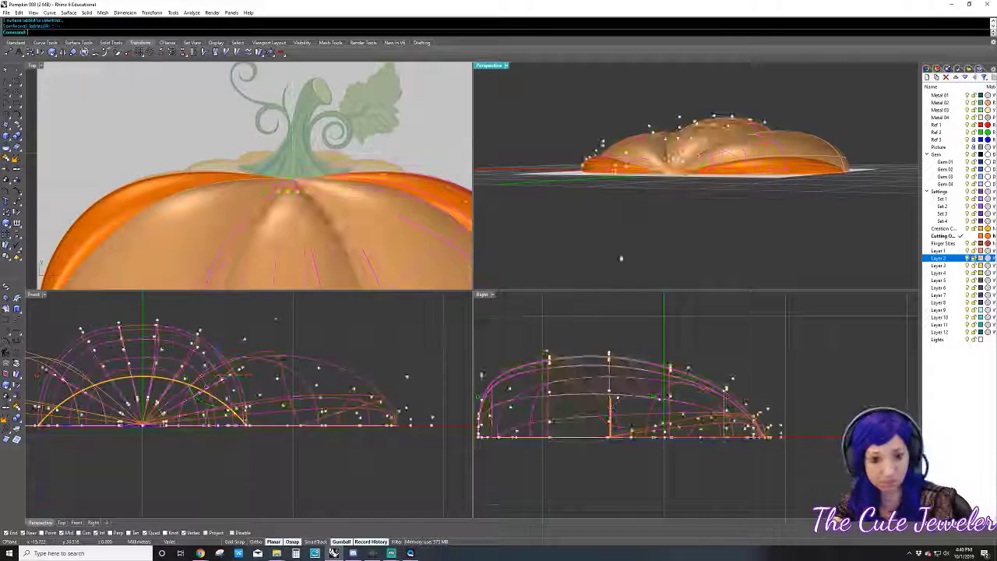
{"action": "right_click_drag", "start_coordinate": [161, 461], "coordinate": [238, 467]}
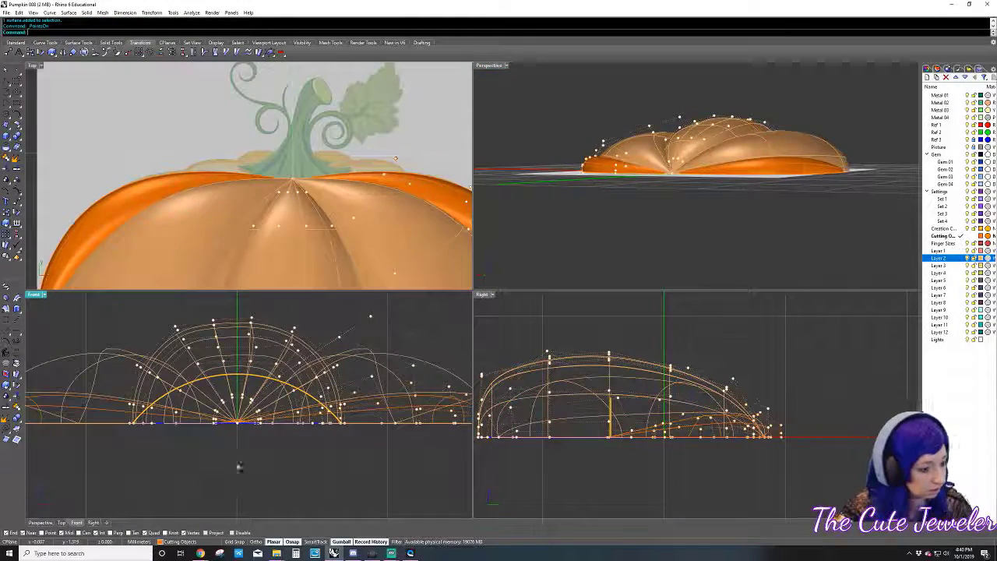
{"action": "right_click_drag", "start_coordinate": [716, 215], "coordinate": [670, 219]}
{"action": "scroll", "coordinate": [670, 220], "scroll_direction": "up", "scroll_amount": 3}
{"action": "scroll", "coordinate": [667, 225], "scroll_direction": "up", "scroll_amount": 3}
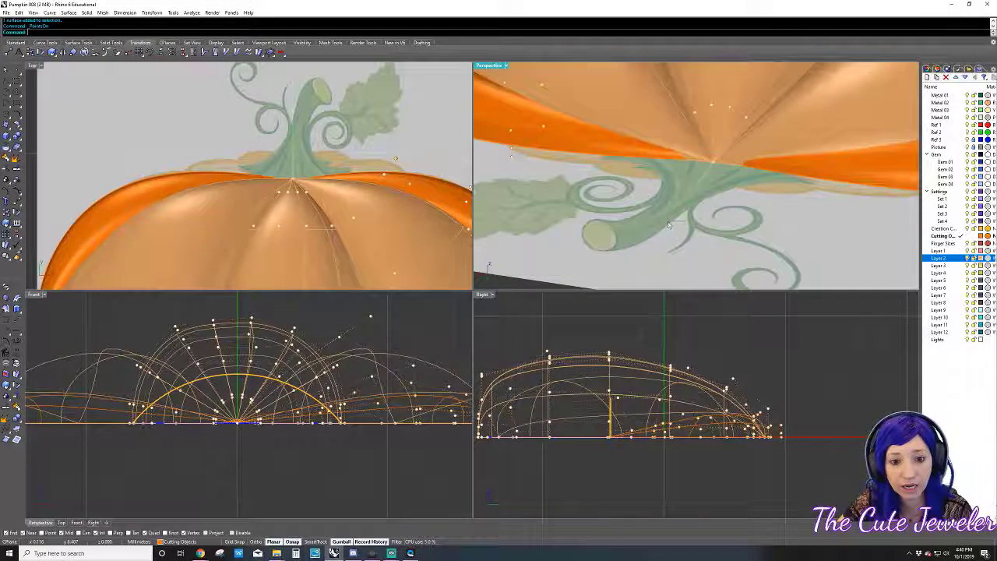
{"action": "mouse_move", "coordinate": [774, 111]}
{"action": "left_mouse_down"}
{"action": "mouse_move", "coordinate": [729, 81]}
{"action": "mouse_move", "coordinate": [730, 69]}
{"action": "left_mouse_up"}
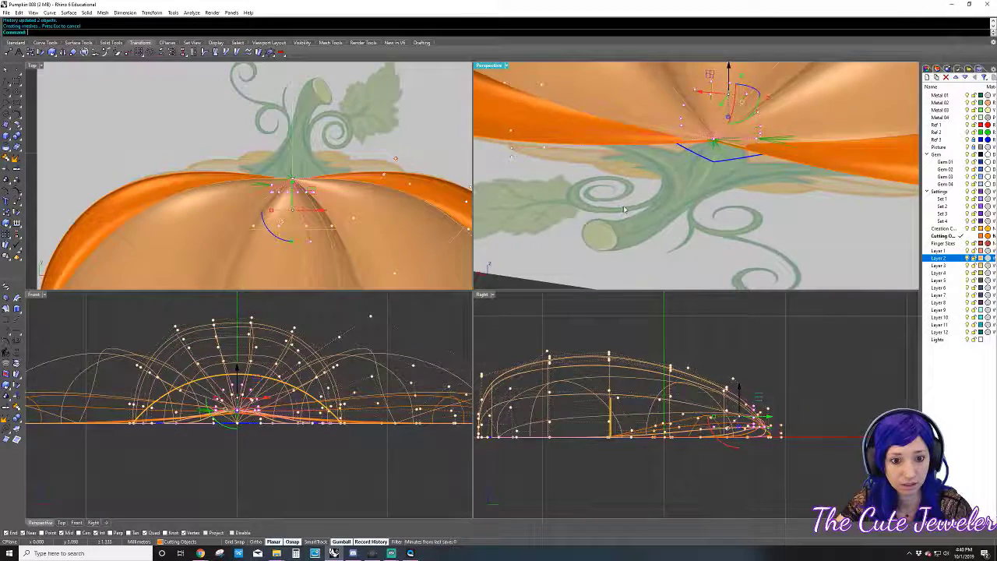
{"action": "scroll", "coordinate": [623, 209], "scroll_direction": "down", "scroll_amount": 5}
- Refine the centre pinch points in the maximized Perspective view, then bring up the resin-settings spreadsheet
{"action": "mouse_move", "coordinate": [628, 218]}
{"action": "right_mouse_down"}
{"action": "mouse_move", "coordinate": [670, 214]}
{"action": "mouse_move", "coordinate": [651, 199]}
{"action": "right_mouse_up"}
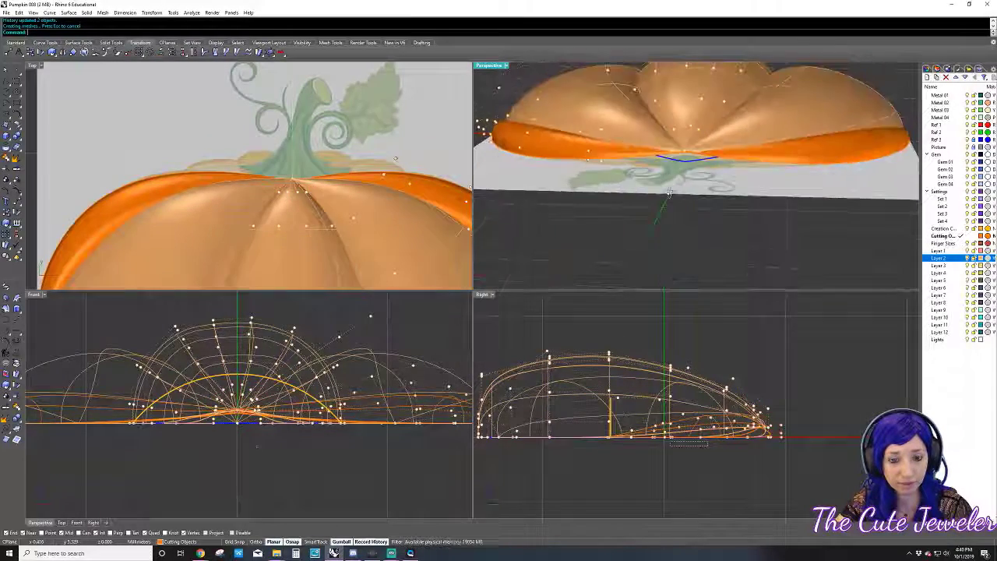
{"action": "left_click_drag", "start_coordinate": [685, 151], "coordinate": [685, 151]}
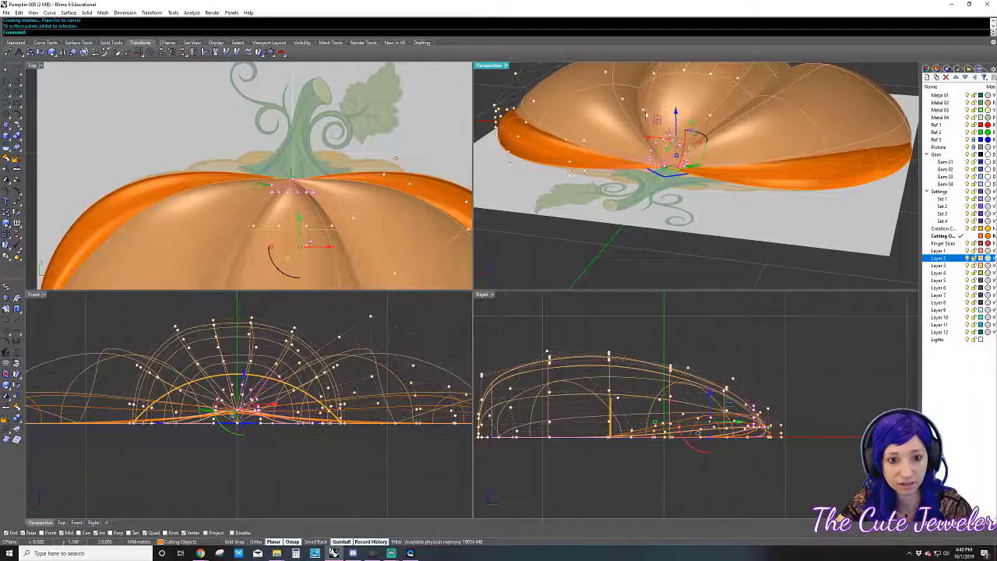
{"action": "double_click", "coordinate": [488, 66]}
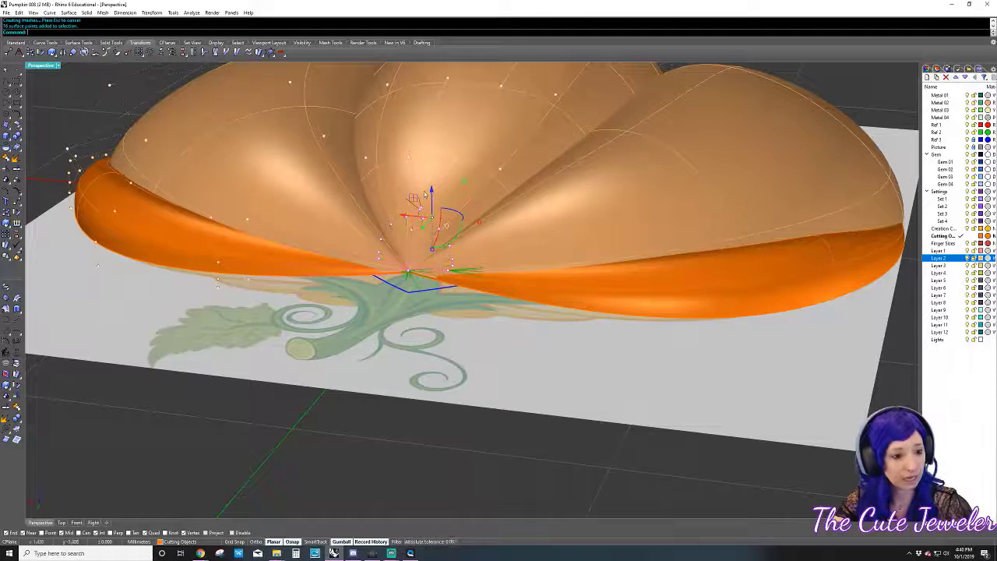
{"action": "right_click_drag", "start_coordinate": [405, 346], "coordinate": [335, 389]}
{"action": "left_click_drag", "start_coordinate": [307, 407], "coordinate": [438, 292]}
{"action": "right_click_drag", "start_coordinate": [363, 362], "coordinate": [432, 315]}
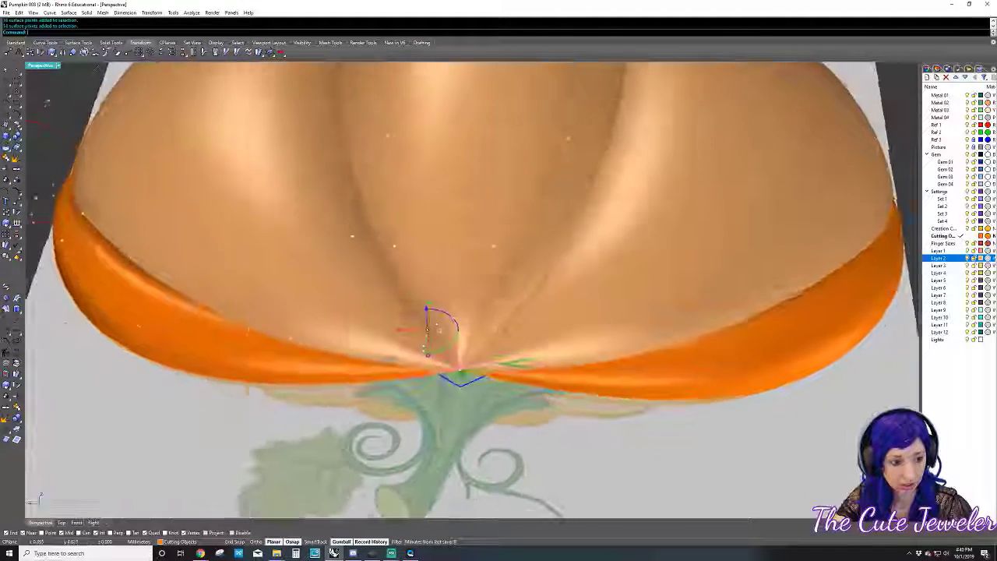
{"action": "left_click_drag", "start_coordinate": [432, 312], "coordinate": [433, 299]}
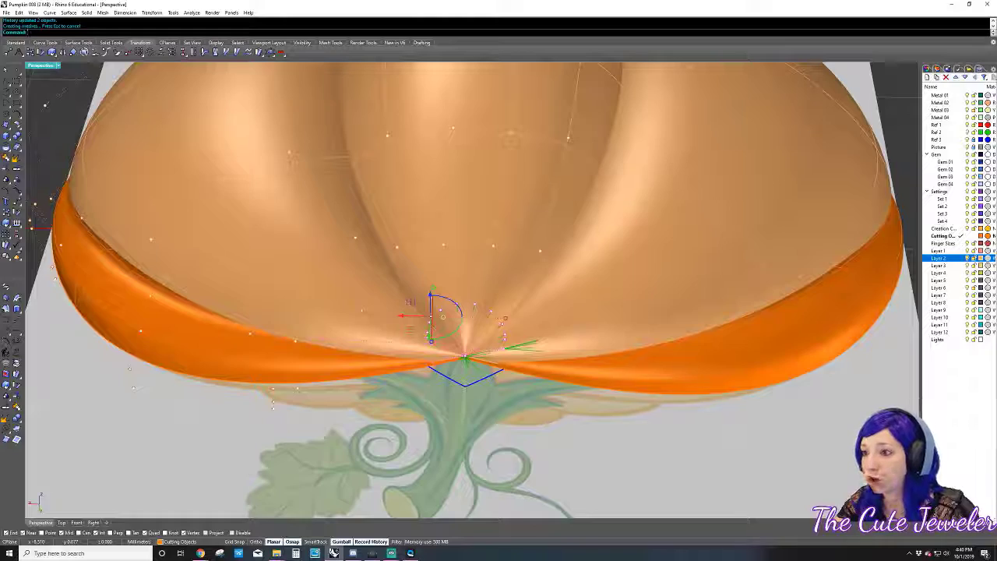
{"action": "left_click", "coordinate": [200, 553]}
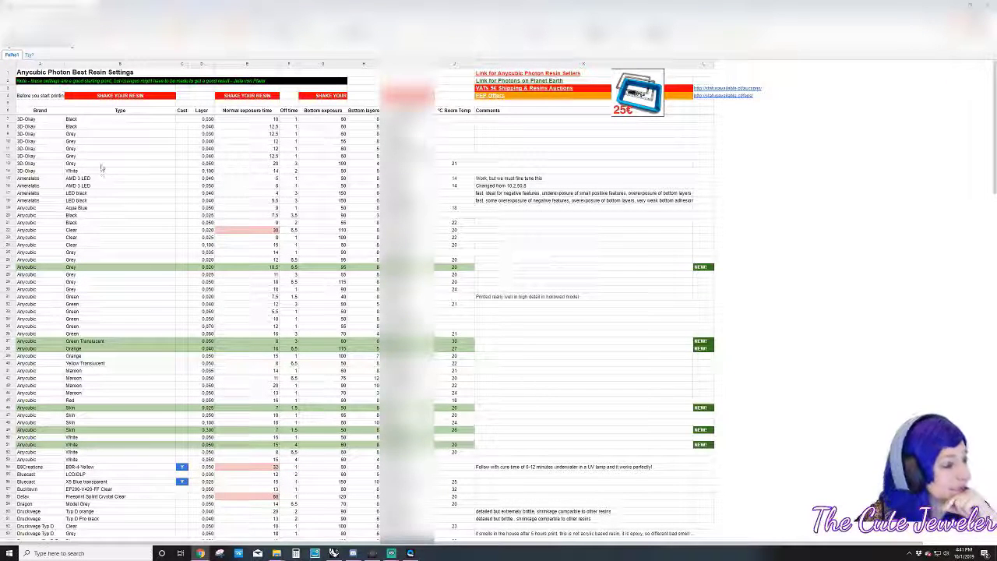
{"action": "scroll", "coordinate": [119, 273], "scroll_direction": "down", "scroll_amount": 2}
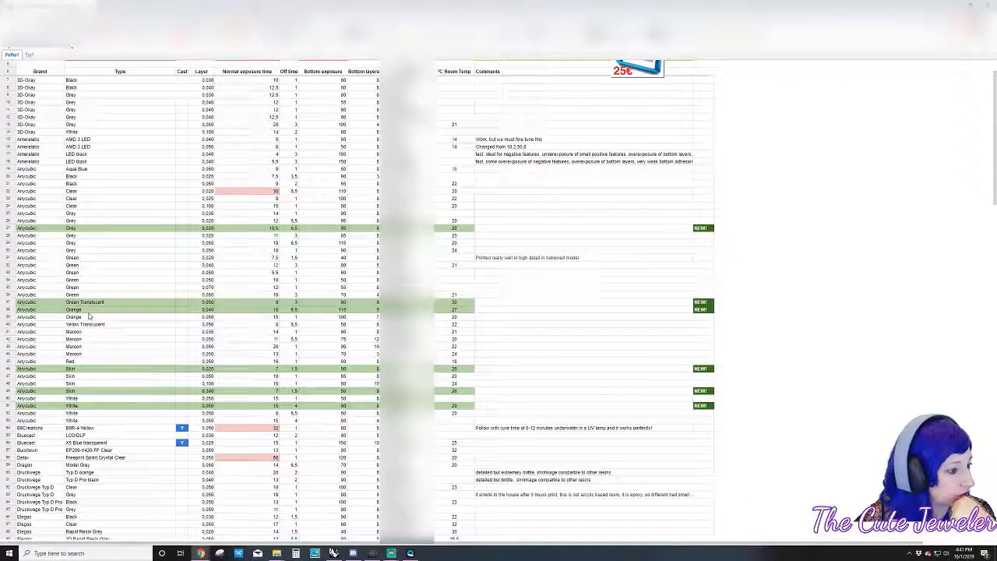
{"action": "scroll", "coordinate": [88, 327], "scroll_direction": "down", "scroll_amount": 3}
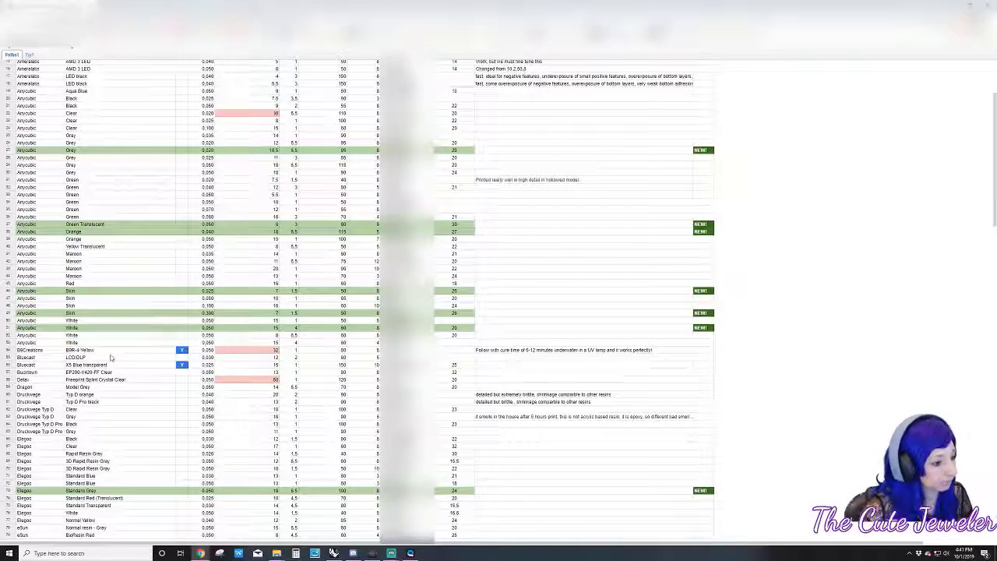
{"action": "scroll", "coordinate": [111, 357], "scroll_direction": "down", "scroll_amount": 3}
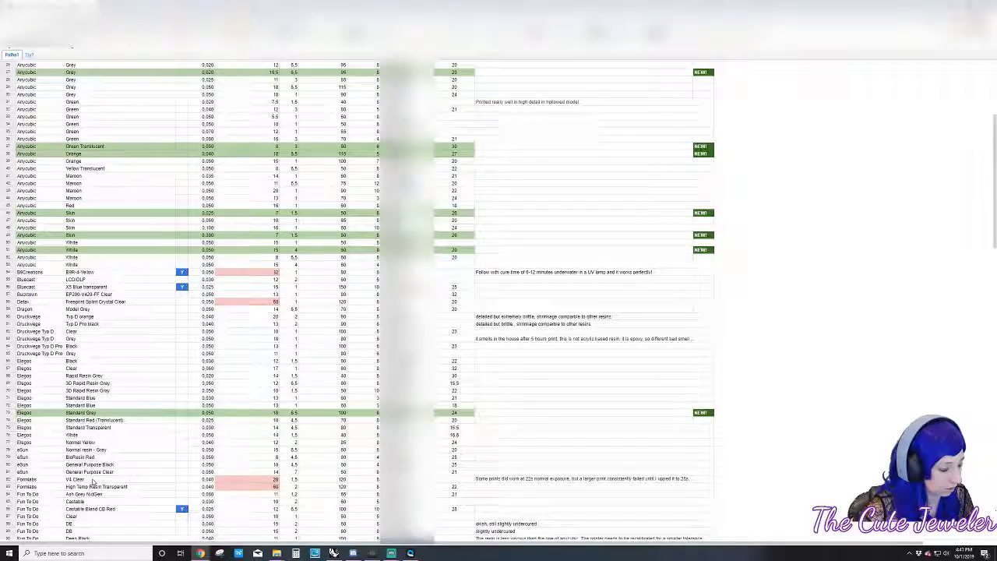
{"action": "scroll", "coordinate": [94, 467], "scroll_direction": "down", "scroll_amount": 3}
{"action": "scroll", "coordinate": [93, 482], "scroll_direction": "down", "scroll_amount": 2}
{"action": "scroll", "coordinate": [93, 482], "scroll_direction": "down", "scroll_amount": 1}
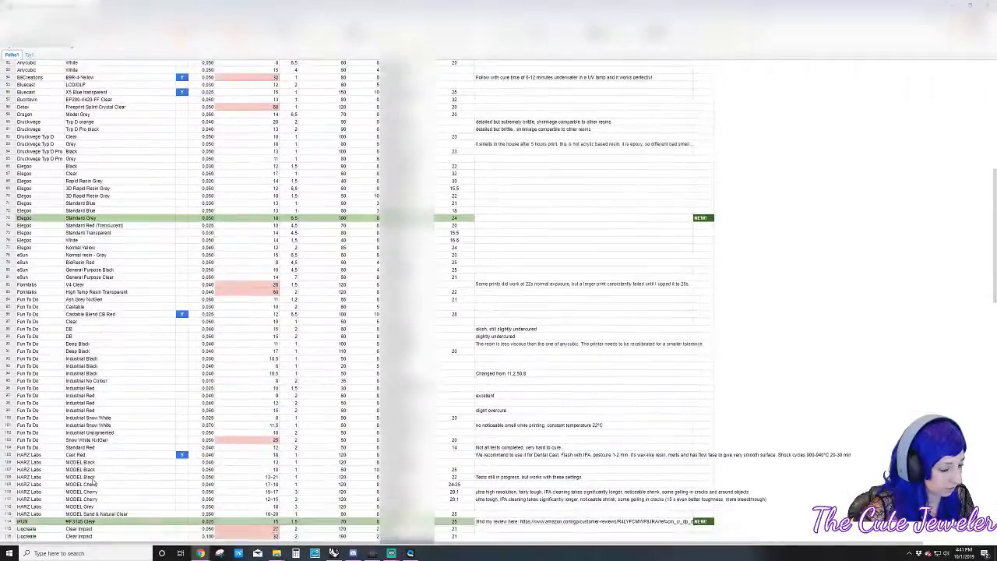
{"action": "scroll", "coordinate": [93, 482], "scroll_direction": "down", "scroll_amount": 1}
{"action": "scroll", "coordinate": [94, 482], "scroll_direction": "down", "scroll_amount": 2}
{"action": "scroll", "coordinate": [92, 482], "scroll_direction": "down", "scroll_amount": 2}
{"action": "scroll", "coordinate": [92, 482], "scroll_direction": "down", "scroll_amount": 1}
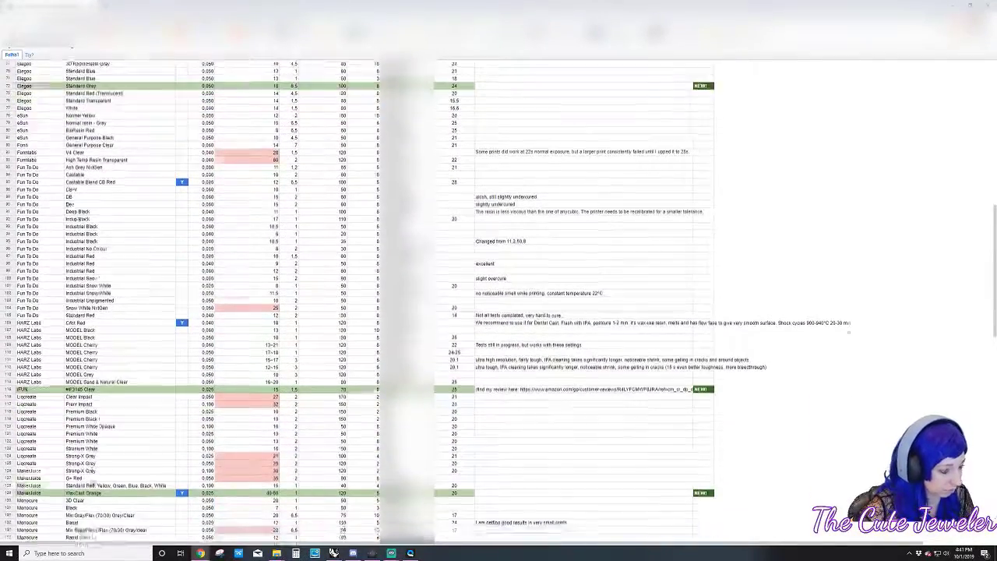
{"action": "scroll", "coordinate": [91, 482], "scroll_direction": "down", "scroll_amount": 2}
{"action": "scroll", "coordinate": [92, 482], "scroll_direction": "down", "scroll_amount": 1}
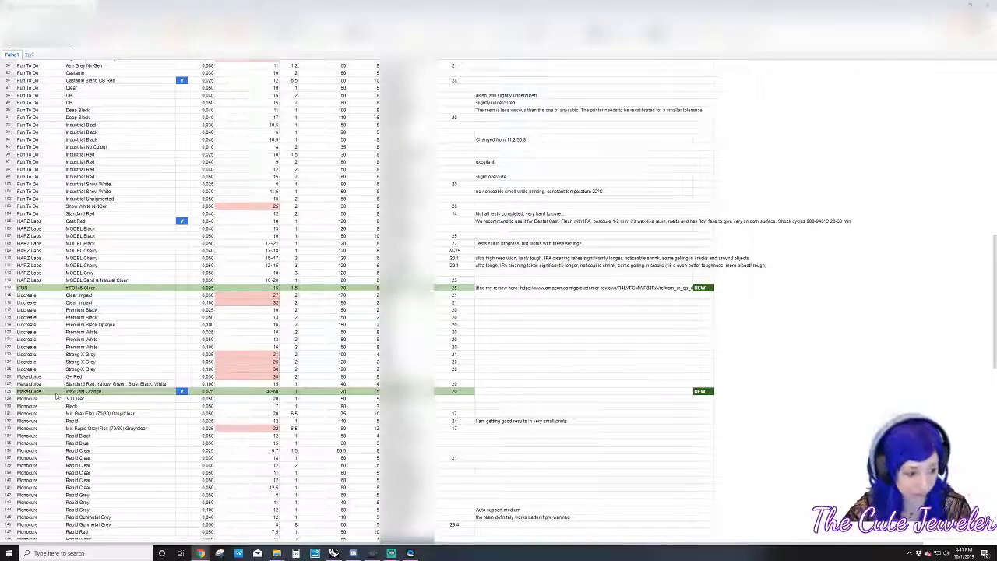
{"action": "scroll", "coordinate": [179, 391], "scroll_direction": "up", "scroll_amount": 3}
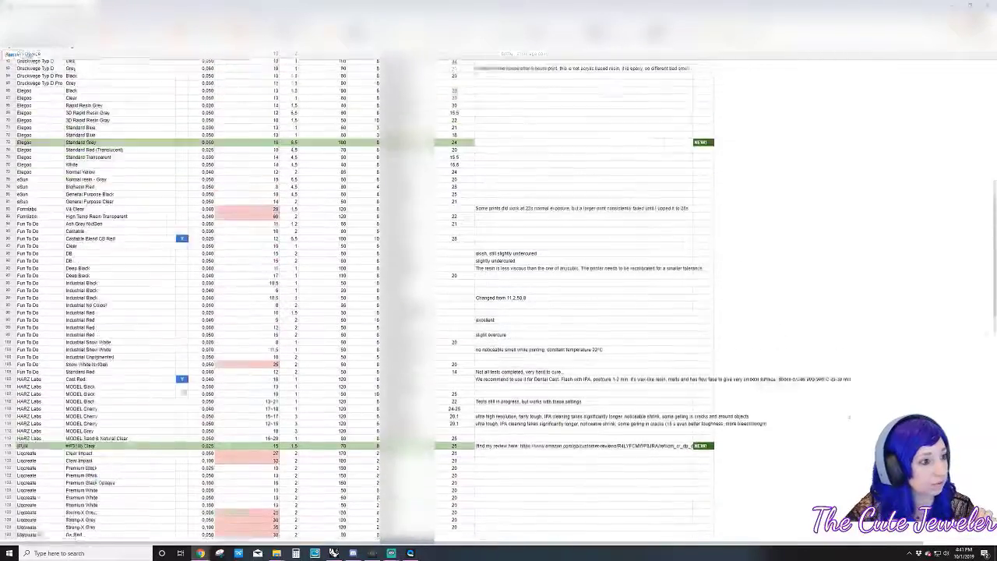
{"action": "scroll", "coordinate": [181, 335], "scroll_direction": "up", "scroll_amount": 3}
{"action": "scroll", "coordinate": [183, 273], "scroll_direction": "up", "scroll_amount": 3}
{"action": "scroll", "coordinate": [186, 203], "scroll_direction": "up", "scroll_amount": 3}
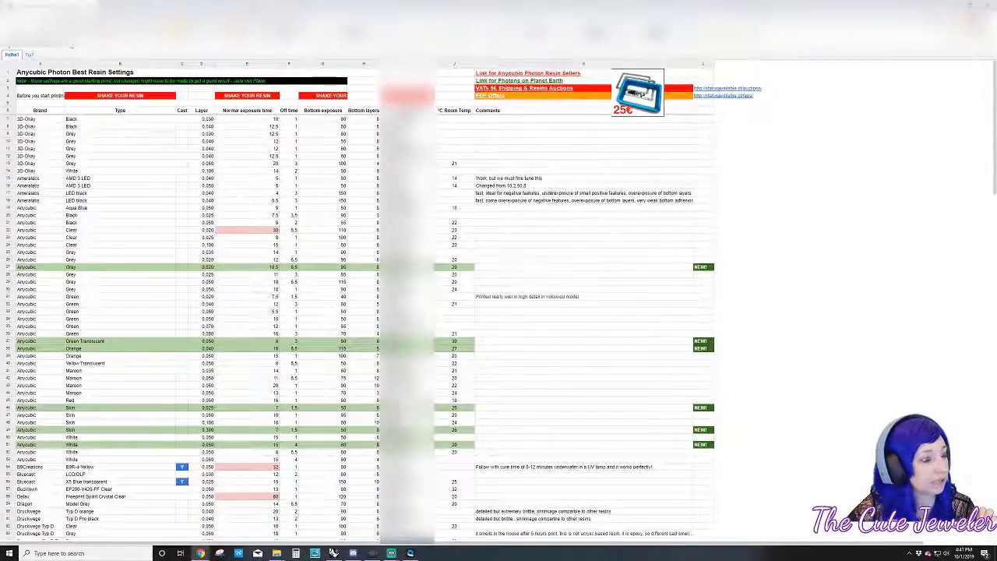
{"action": "scroll", "coordinate": [190, 467], "scroll_direction": "down", "scroll_amount": 5}
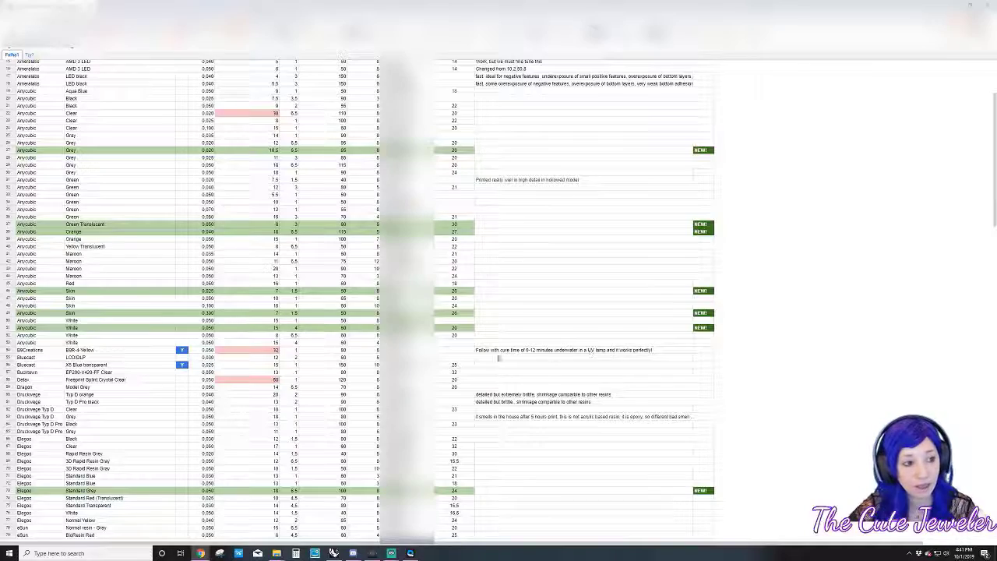
{"action": "scroll", "coordinate": [308, 346], "scroll_direction": "down", "scroll_amount": 1}
{"action": "scroll", "coordinate": [308, 345], "scroll_direction": "down", "scroll_amount": 1}
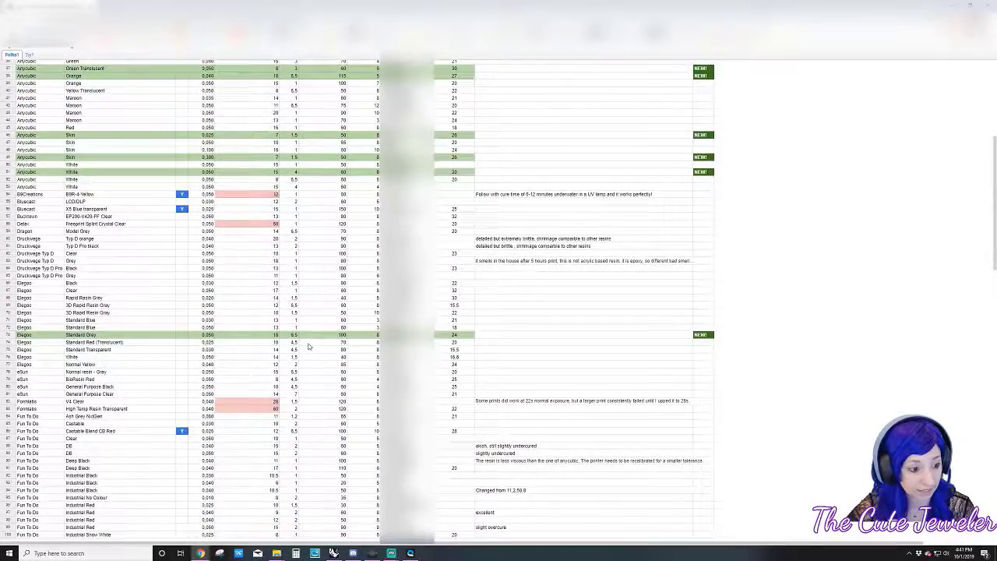
{"action": "scroll", "coordinate": [308, 345], "scroll_direction": "down", "scroll_amount": 1}
{"action": "scroll", "coordinate": [308, 346], "scroll_direction": "down", "scroll_amount": 1}
{"action": "scroll", "coordinate": [308, 347], "scroll_direction": "down", "scroll_amount": 1}
{"action": "scroll", "coordinate": [308, 350], "scroll_direction": "down", "scroll_amount": 1}
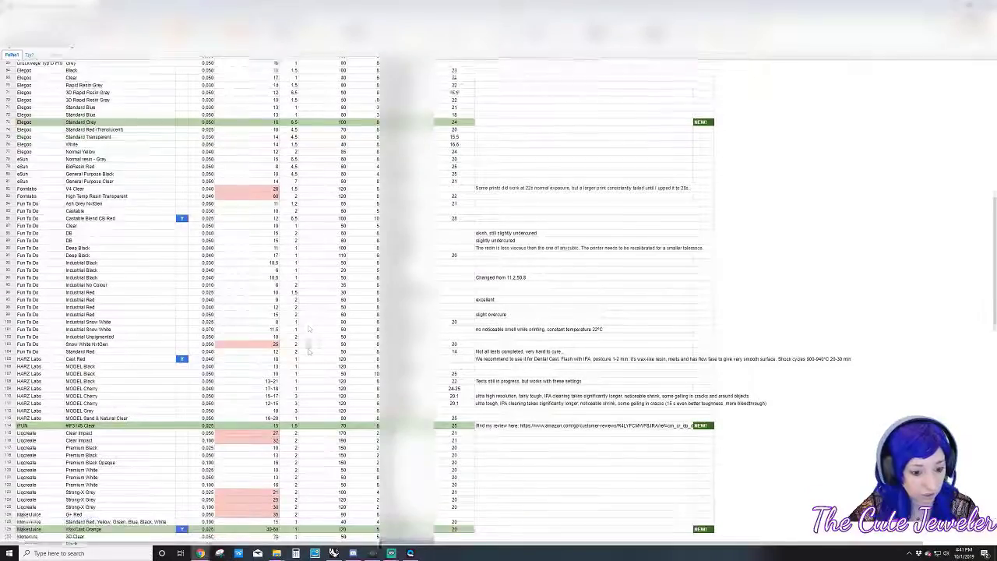
{"action": "scroll", "coordinate": [309, 350], "scroll_direction": "down", "scroll_amount": 1}
{"action": "scroll", "coordinate": [308, 350], "scroll_direction": "down", "scroll_amount": 1}
{"action": "scroll", "coordinate": [308, 350], "scroll_direction": "down", "scroll_amount": 1}
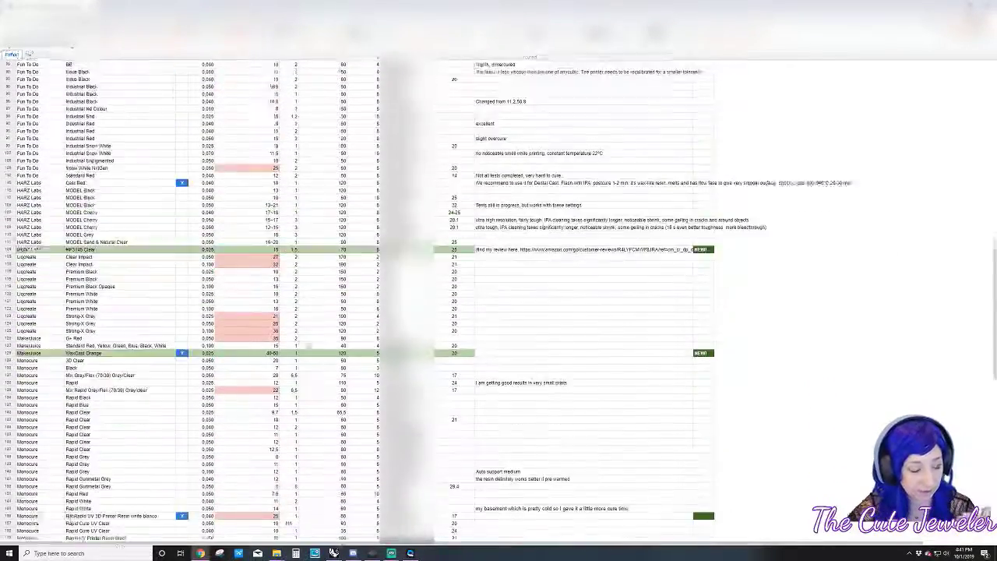
{"action": "scroll", "coordinate": [309, 346], "scroll_direction": "down", "scroll_amount": 3}
{"action": "scroll", "coordinate": [309, 347], "scroll_direction": "down", "scroll_amount": 2}
{"action": "scroll", "coordinate": [234, 389], "scroll_direction": "down", "scroll_amount": 3}
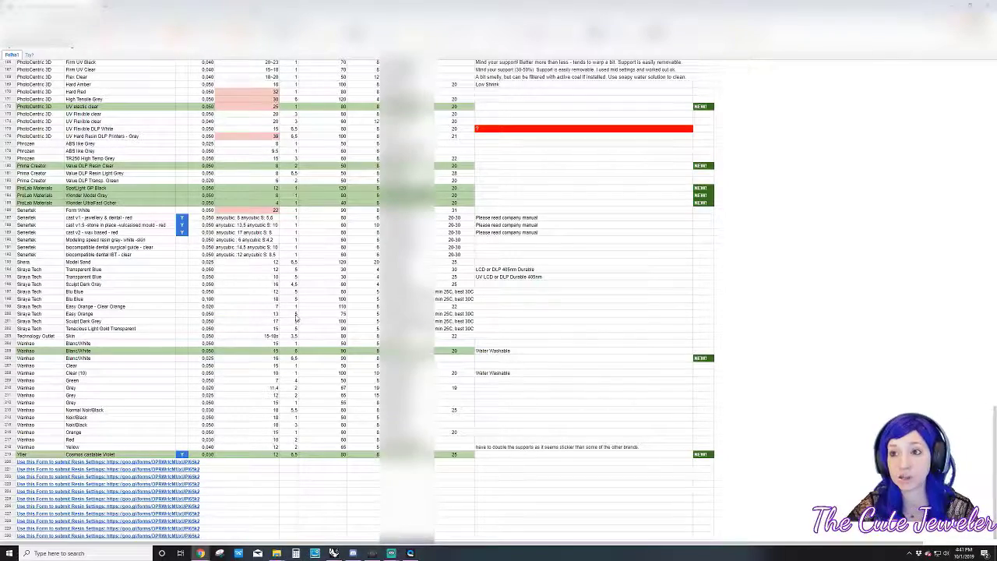
{"action": "scroll", "coordinate": [234, 314], "scroll_direction": "up", "scroll_amount": 1}
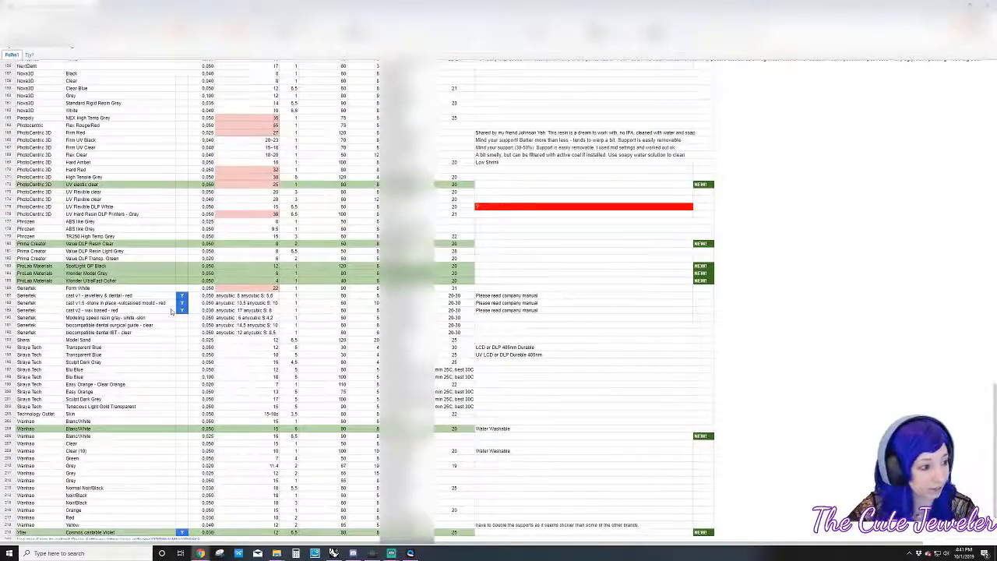
{"action": "scroll", "coordinate": [170, 311], "scroll_direction": "up", "scroll_amount": 1}
{"action": "scroll", "coordinate": [170, 311], "scroll_direction": "up", "scroll_amount": 1}
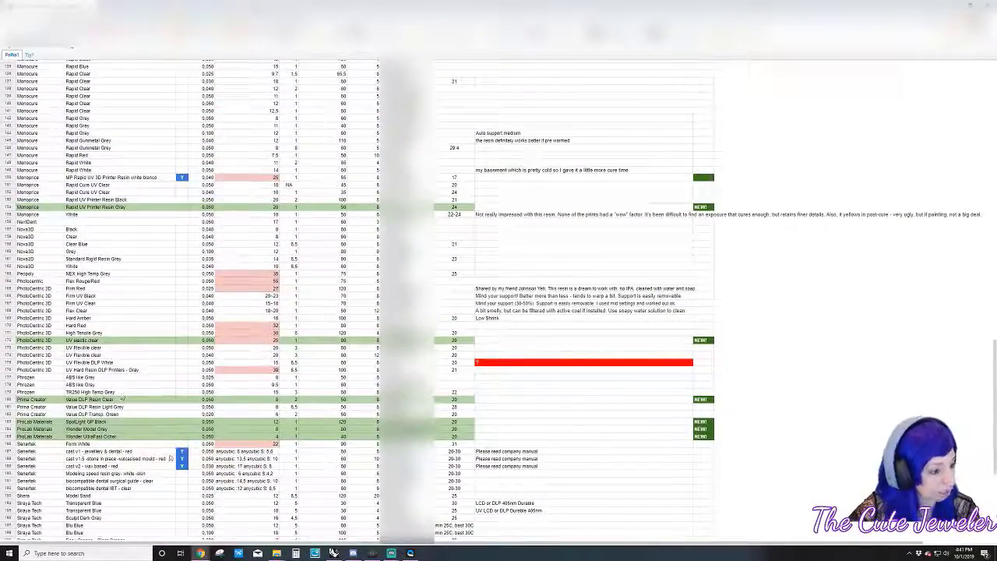
{"action": "scroll", "coordinate": [164, 411], "scroll_direction": "up", "scroll_amount": 1}
{"action": "scroll", "coordinate": [163, 411], "scroll_direction": "up", "scroll_amount": 1}
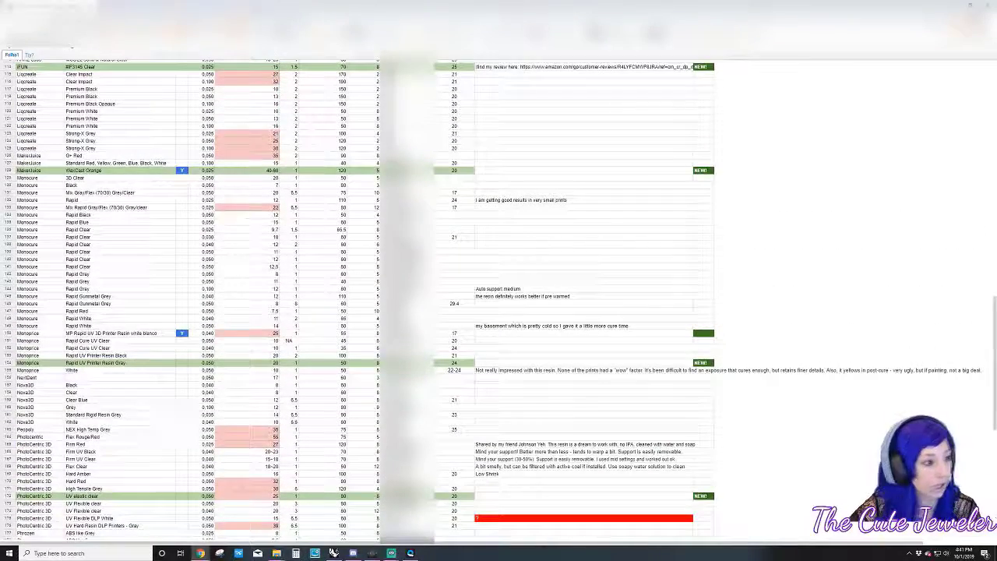
{"action": "left_click_drag", "start_coordinate": [23, 171], "coordinate": [240, 174]}
{"action": "left_click", "coordinate": [146, 174]}
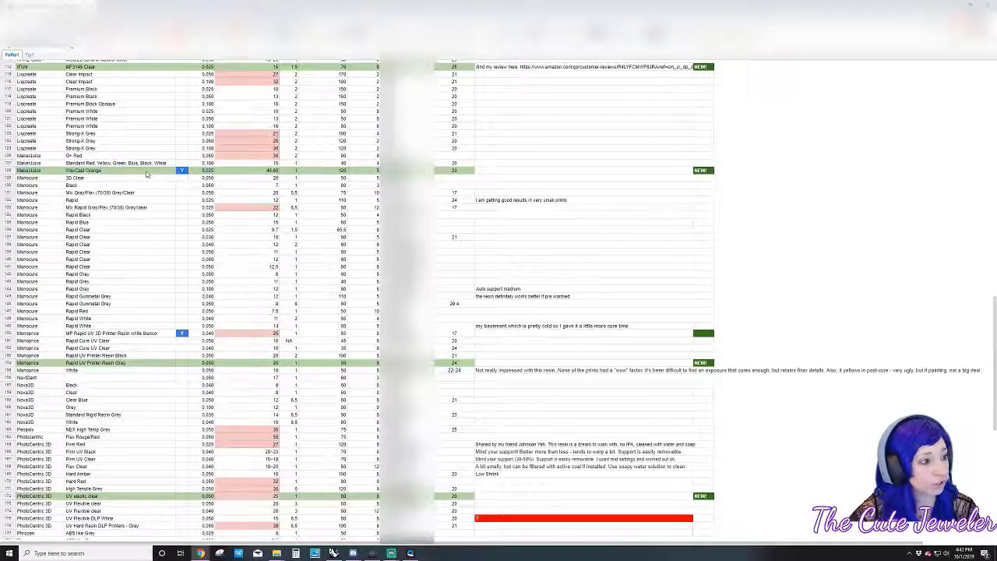
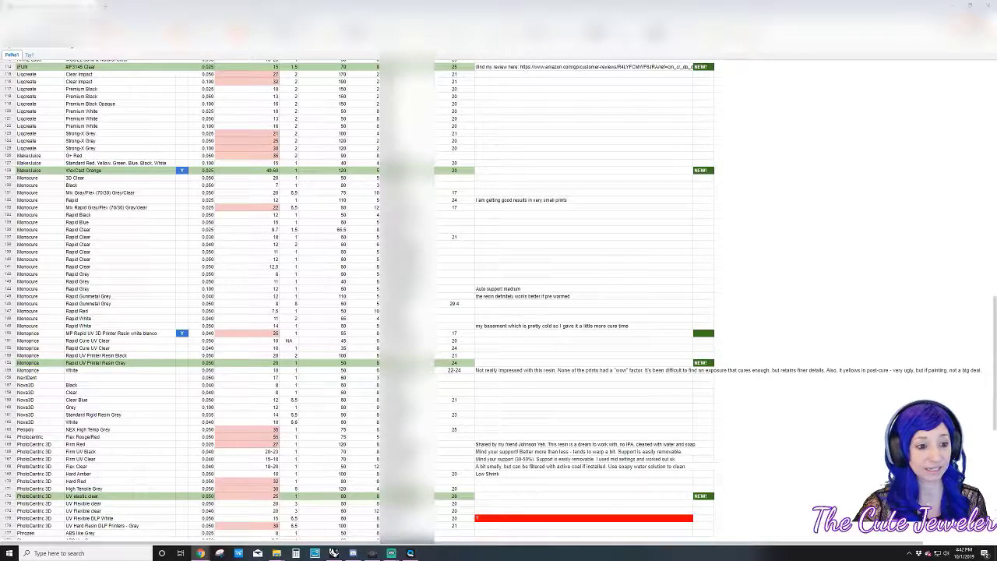
- Jump back to the top of the resin settings spreadsheet, showing its title and headers
{"action": "key", "text": "ctrl+Home"}
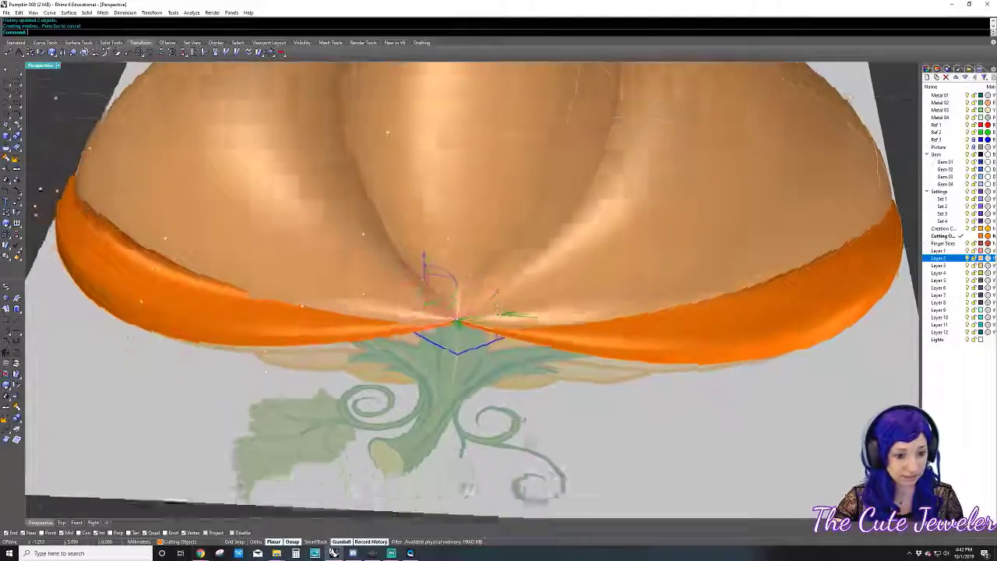
- Undo both pulled centre deformations so the pumpkin keeps its lobed shape
{"action": "mouse_move", "coordinate": [518, 467]}
{"action": "right_mouse_down"}
{"action": "mouse_move", "coordinate": [512, 404]}
{"action": "mouse_move", "coordinate": [463, 407]}
{"action": "mouse_move", "coordinate": [475, 401]}
{"action": "right_mouse_up"}
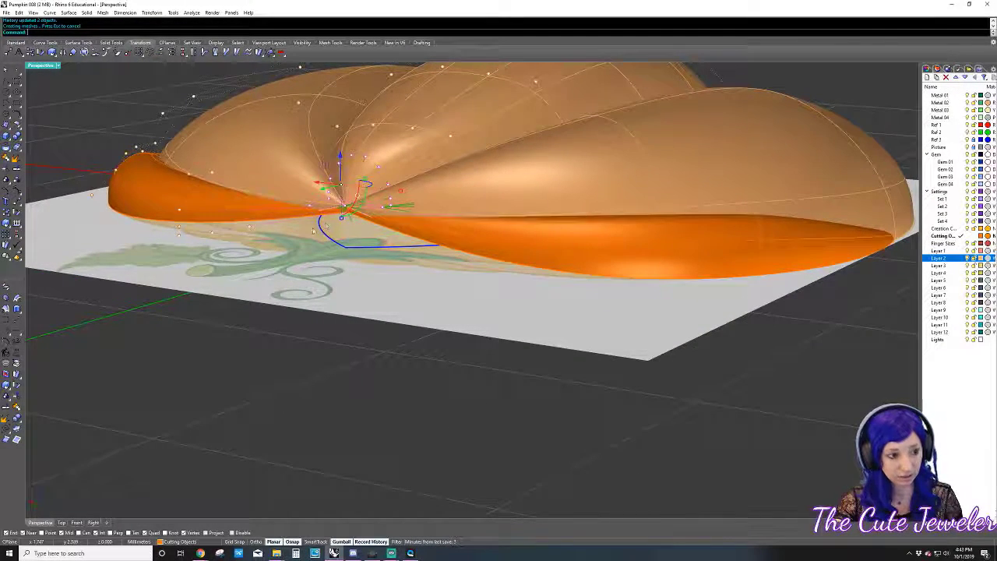
{"action": "key", "text": "ctrl+z"}
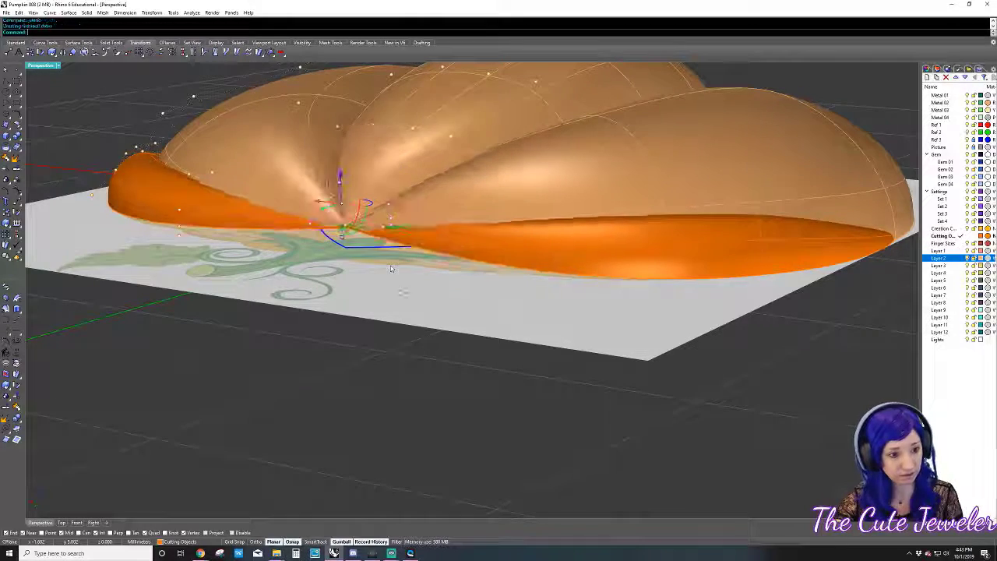
{"action": "key", "text": "ctrl+z"}
{"action": "right_click_drag", "start_coordinate": [346, 376], "coordinate": [387, 288]}
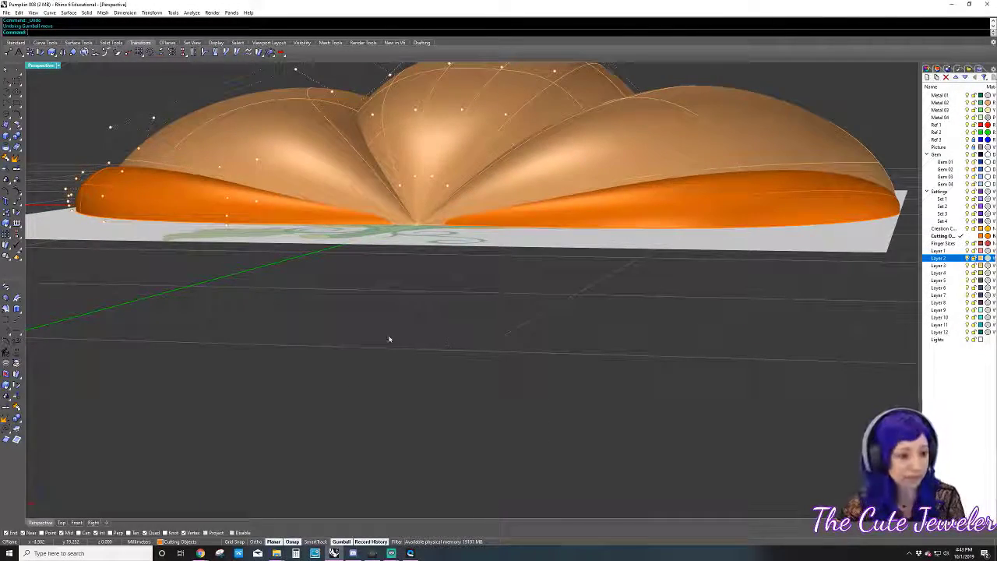
{"action": "mouse_move", "coordinate": [529, 367]}
{"action": "right_mouse_down"}
{"action": "mouse_move", "coordinate": [465, 374]}
{"action": "mouse_move", "coordinate": [463, 402]}
{"action": "right_mouse_up"}
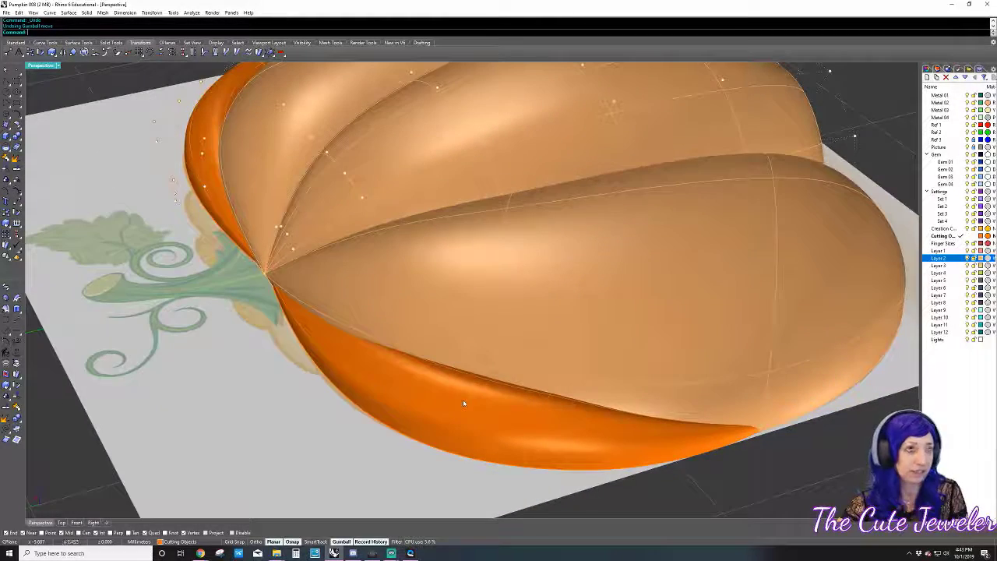
- Incrementally save the model as Pumpkin 009 and return to the four-view layout
{"action": "left_click", "coordinate": [6, 13]}
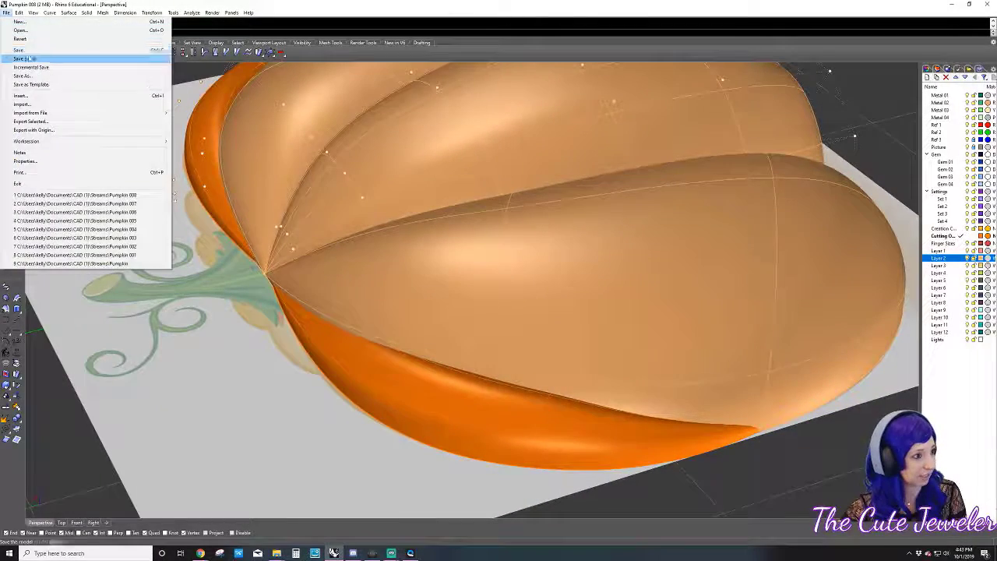
{"action": "left_click", "coordinate": [35, 69]}
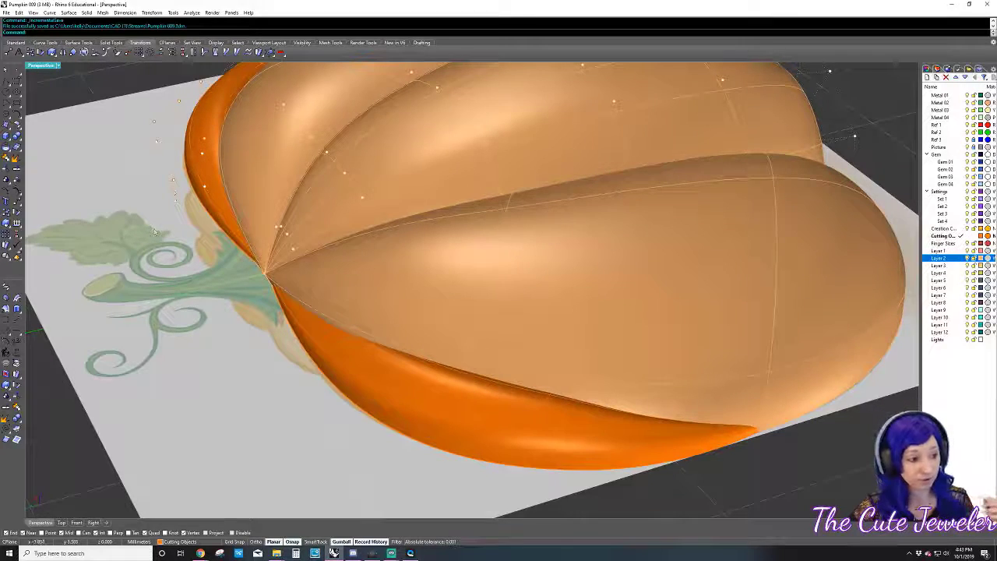
{"action": "right_click_drag", "start_coordinate": [145, 78], "coordinate": [391, 349]}
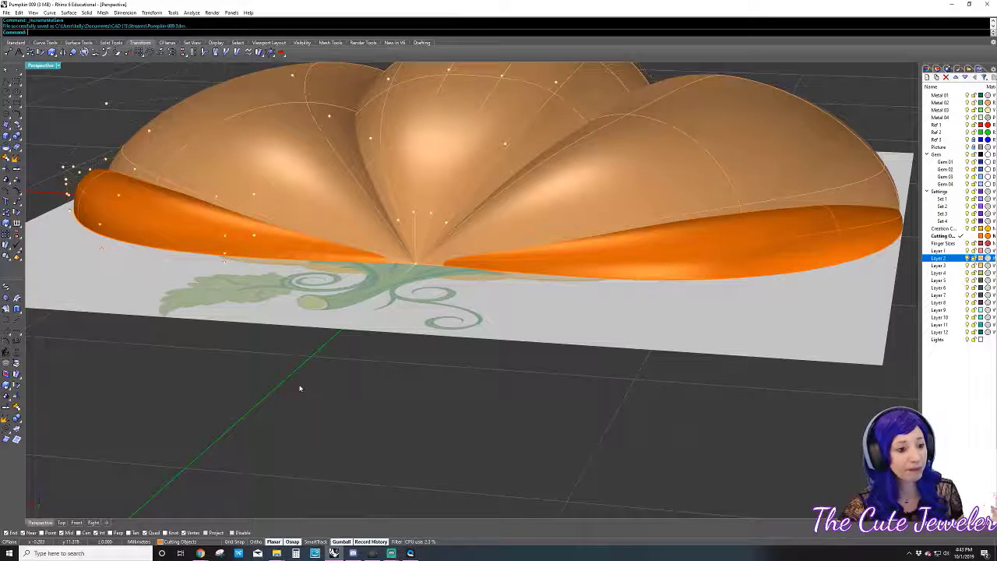
{"action": "key", "text": "ctrl+m"}
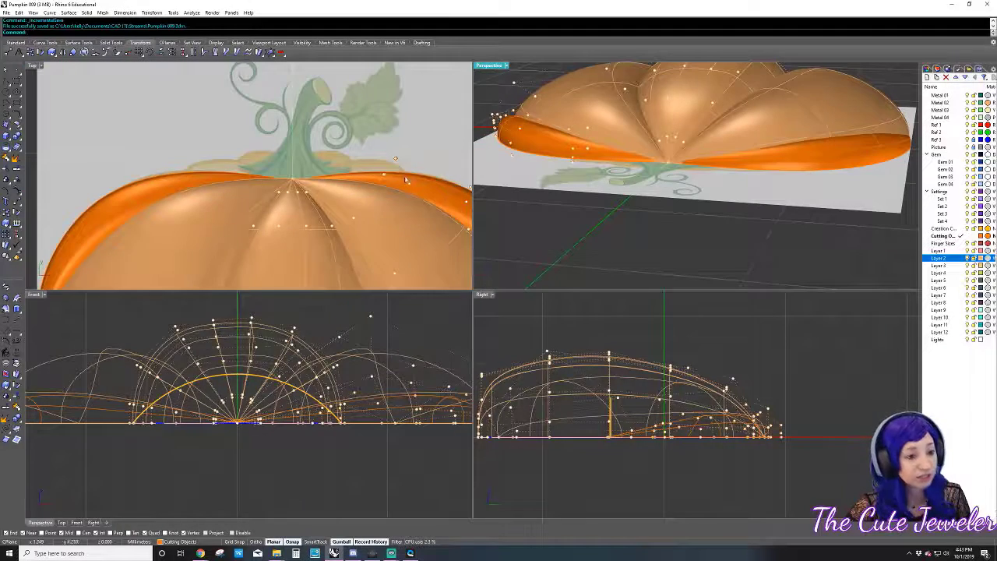
- Move the two orange lobe surfaces onto Layer 2, then deselect them
{"action": "scroll", "coordinate": [387, 172], "scroll_direction": "up", "scroll_amount": 2}
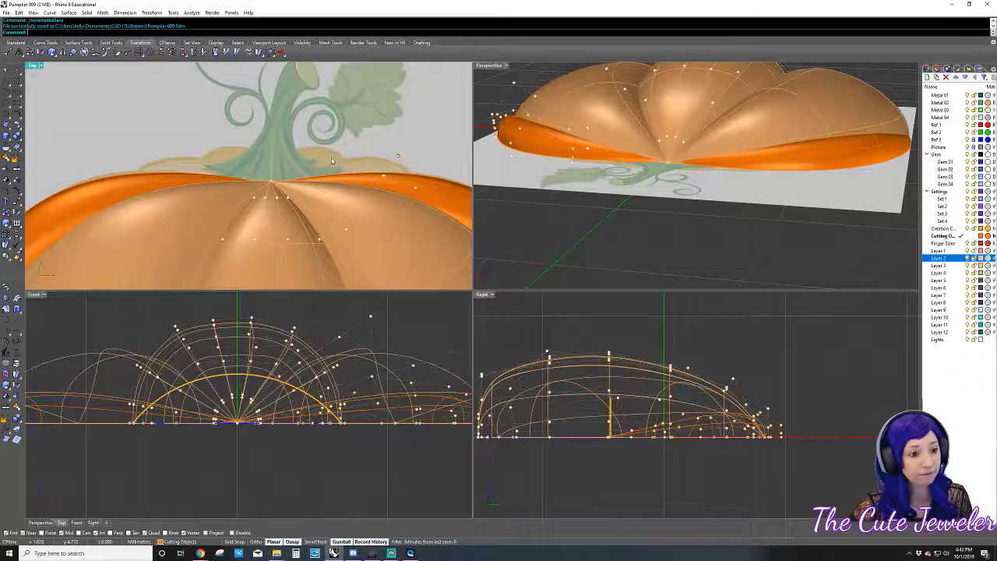
{"action": "left_click", "coordinate": [596, 105]}
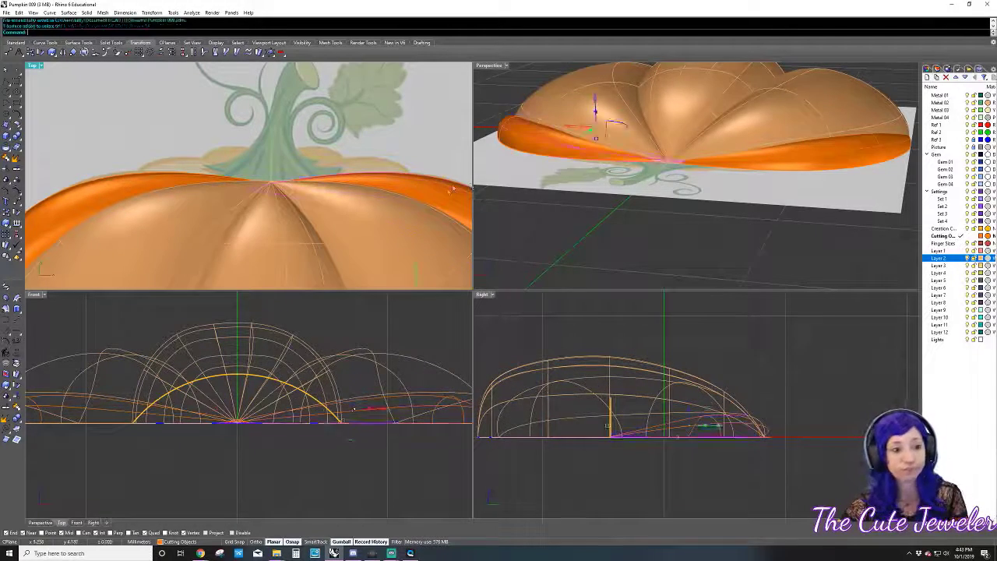
{"action": "left_click", "coordinate": [92, 194]}
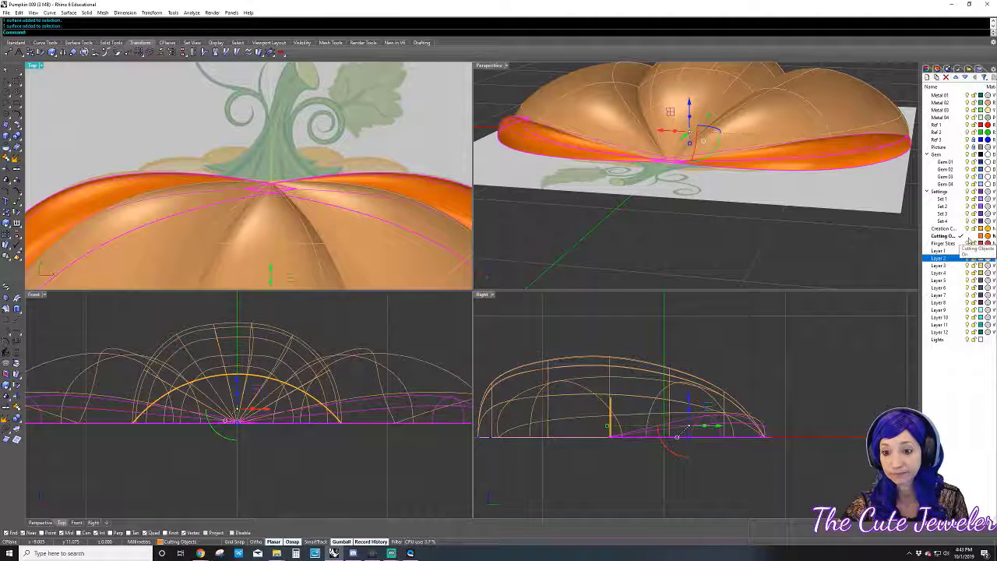
{"action": "right_click", "coordinate": [942, 257]}
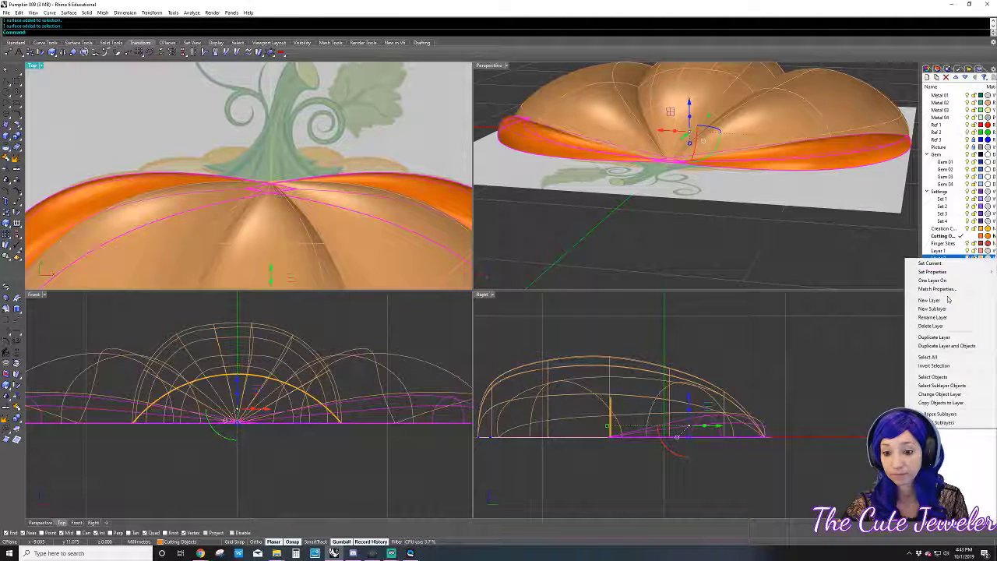
{"action": "left_click", "coordinate": [939, 394]}
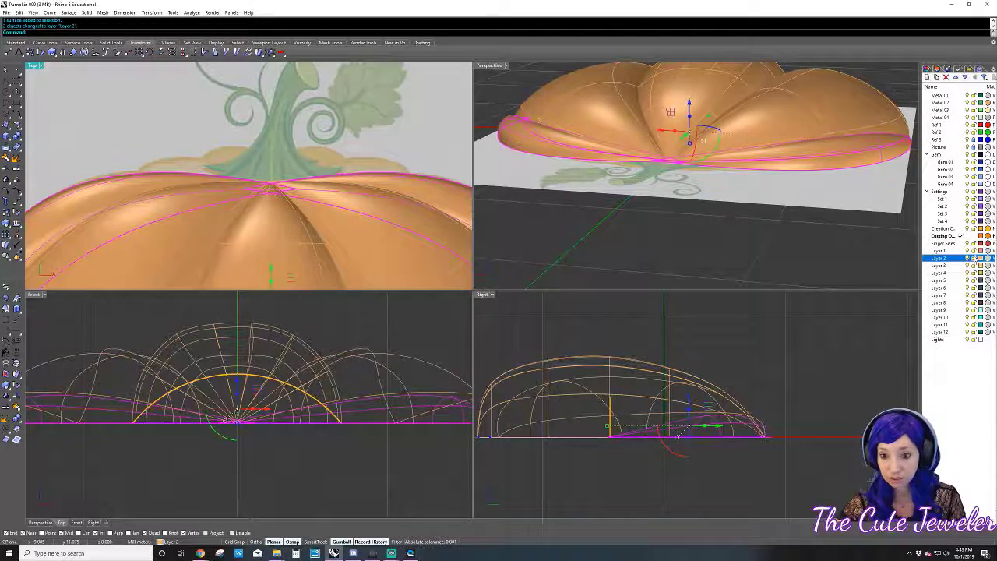
{"action": "left_click", "coordinate": [696, 236]}
{"action": "mouse_move", "coordinate": [696, 236]}
{"action": "right_mouse_down"}
{"action": "mouse_move", "coordinate": [661, 236]}
{"action": "mouse_move", "coordinate": [658, 257]}
{"action": "right_mouse_up"}
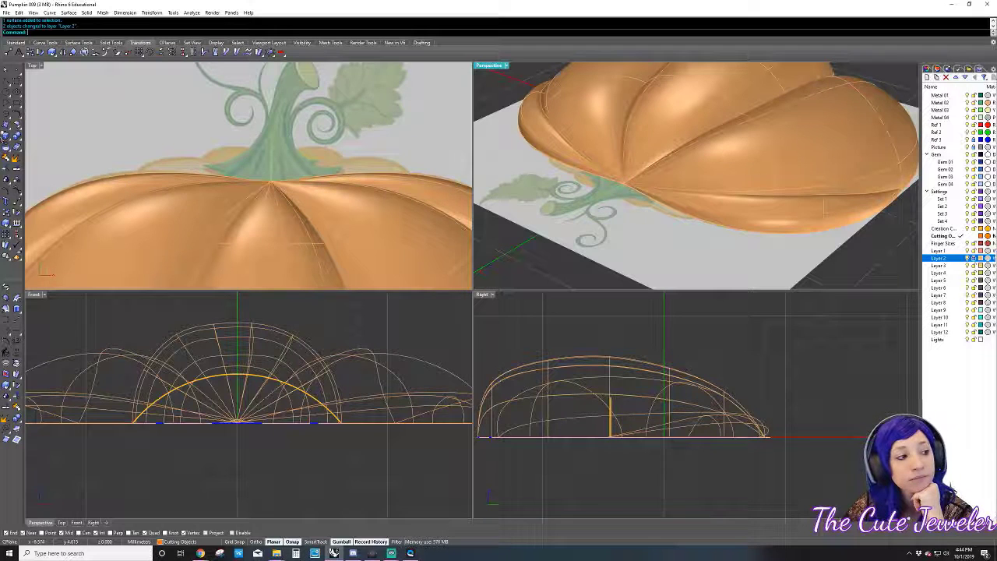
- Draw the first interpolated leaf outline curve from the stem base on the Ref 3 layer
{"action": "left_click", "coordinate": [20, 87]}
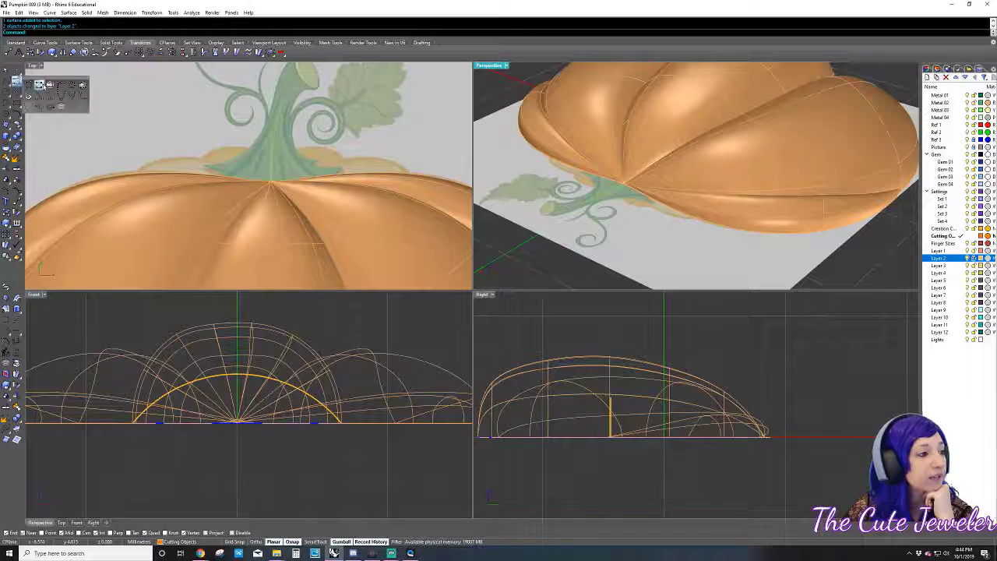
{"action": "left_click", "coordinate": [39, 85]}
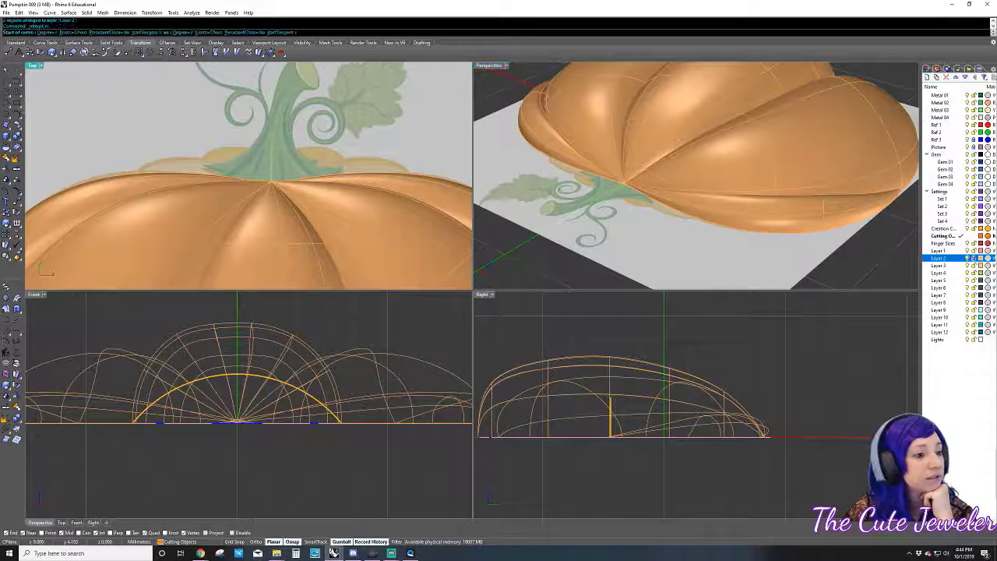
{"action": "left_click", "coordinate": [961, 139]}
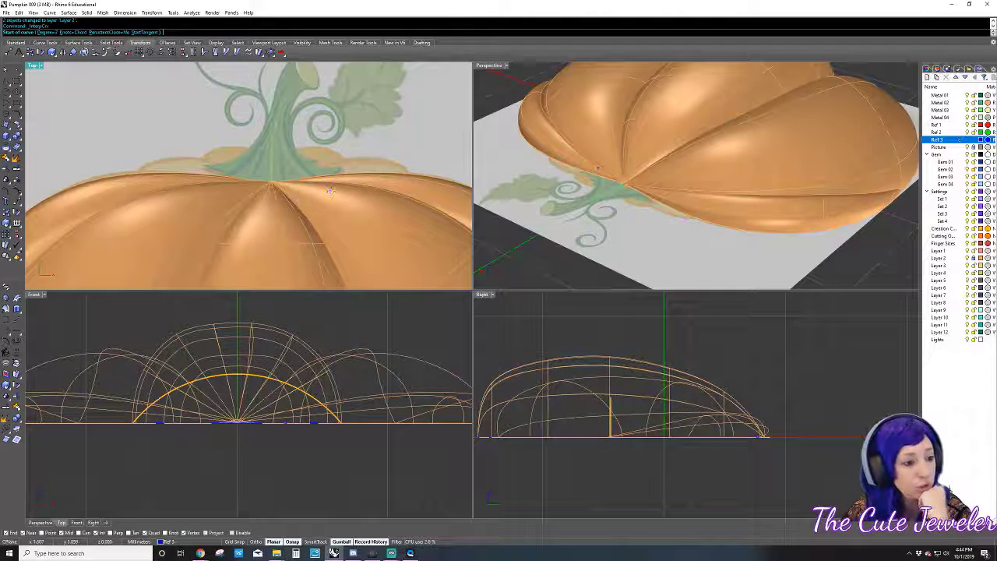
{"action": "left_click", "coordinate": [271, 182]}
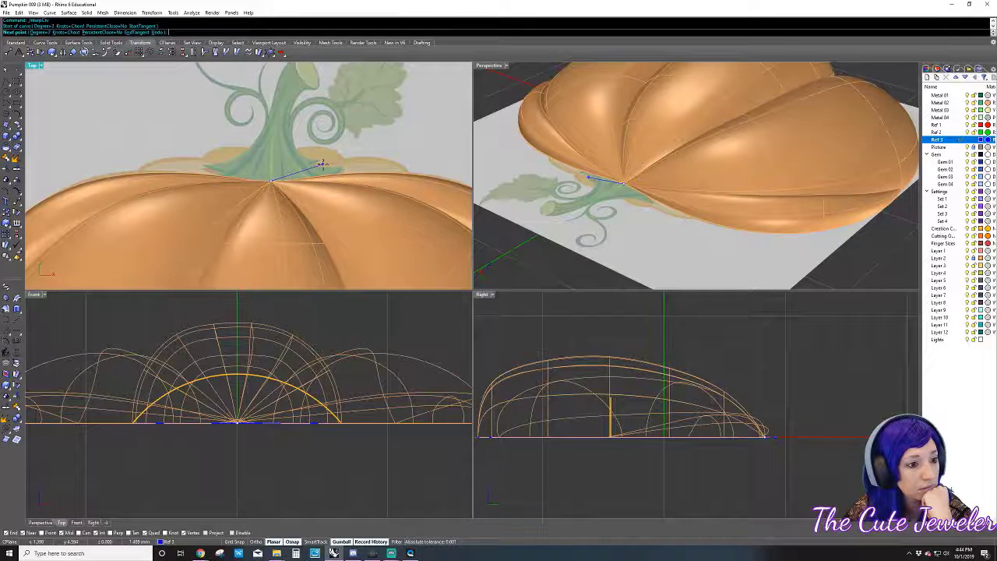
{"action": "left_click", "coordinate": [323, 164]}
{"action": "left_click", "coordinate": [367, 158]}
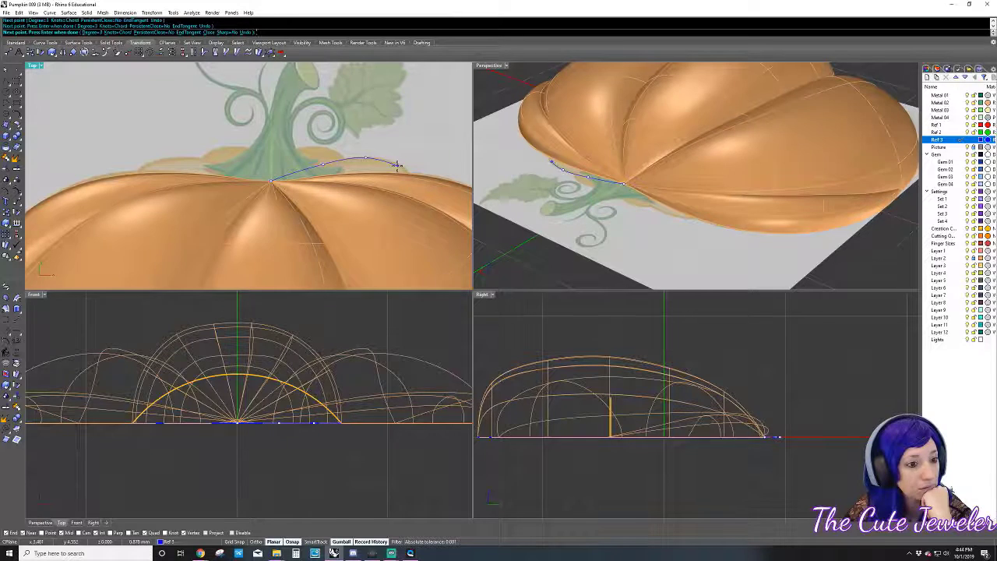
{"action": "left_click", "coordinate": [398, 163]}
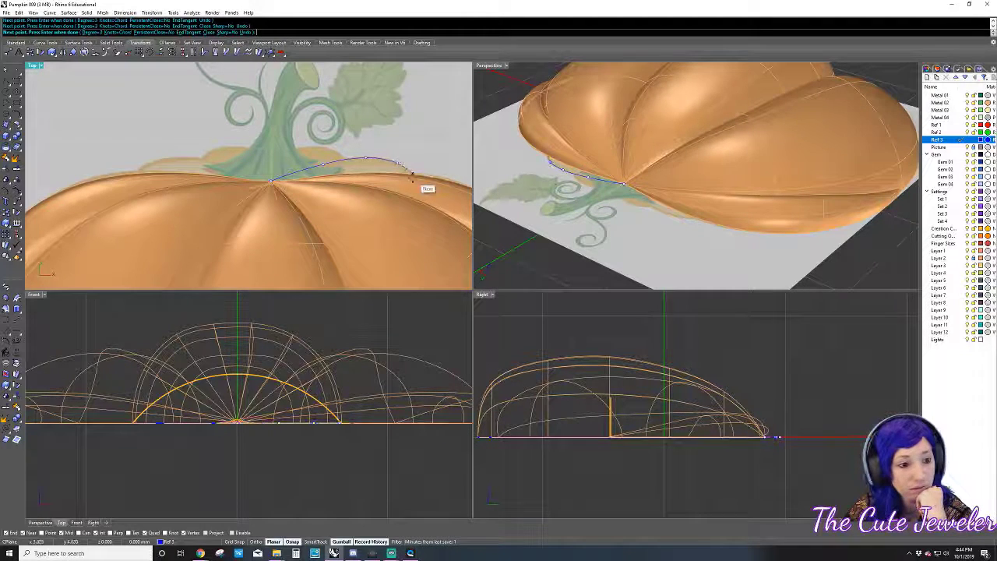
{"action": "scroll", "coordinate": [407, 170], "scroll_direction": "up", "scroll_amount": 2}
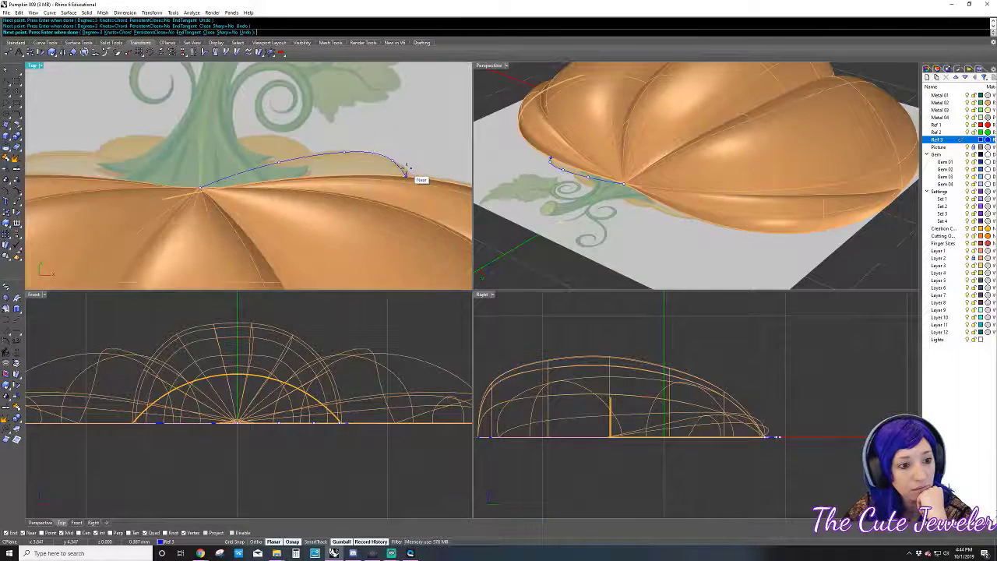
{"action": "scroll", "coordinate": [407, 170], "scroll_direction": "up", "scroll_amount": 2}
{"action": "left_click", "coordinate": [407, 171]}
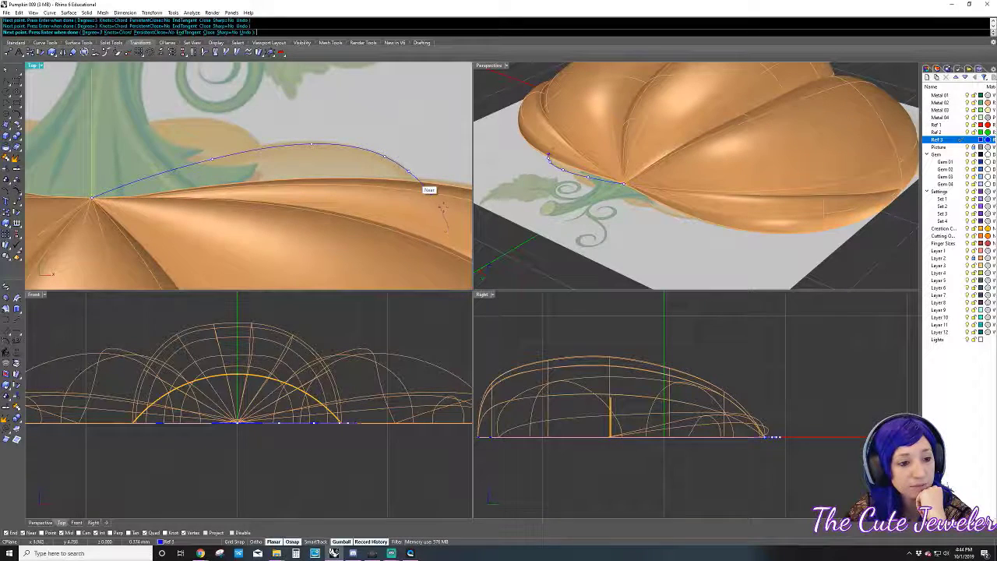
{"action": "scroll", "coordinate": [443, 230], "scroll_direction": "down", "scroll_amount": 2}
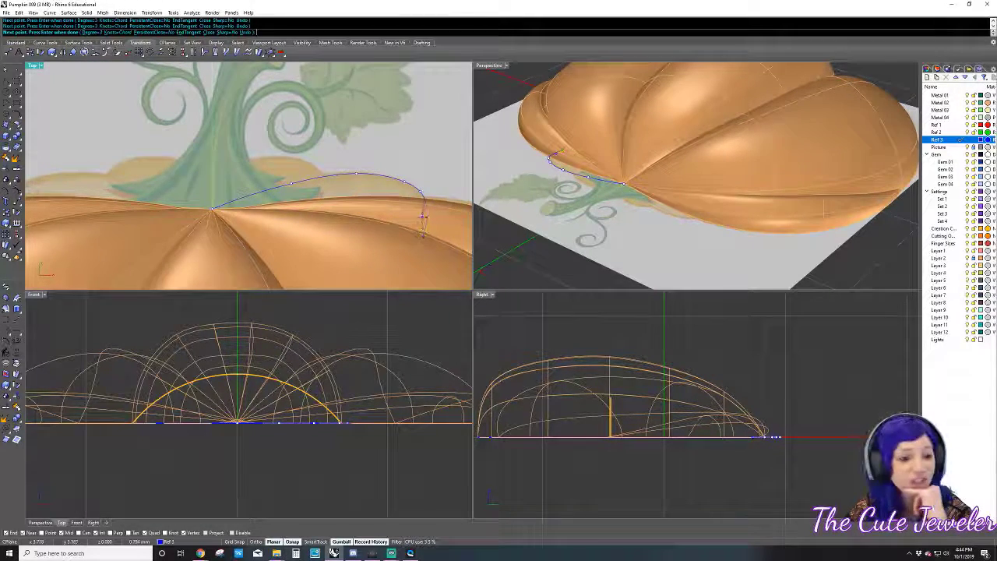
{"action": "key", "text": "Return"}
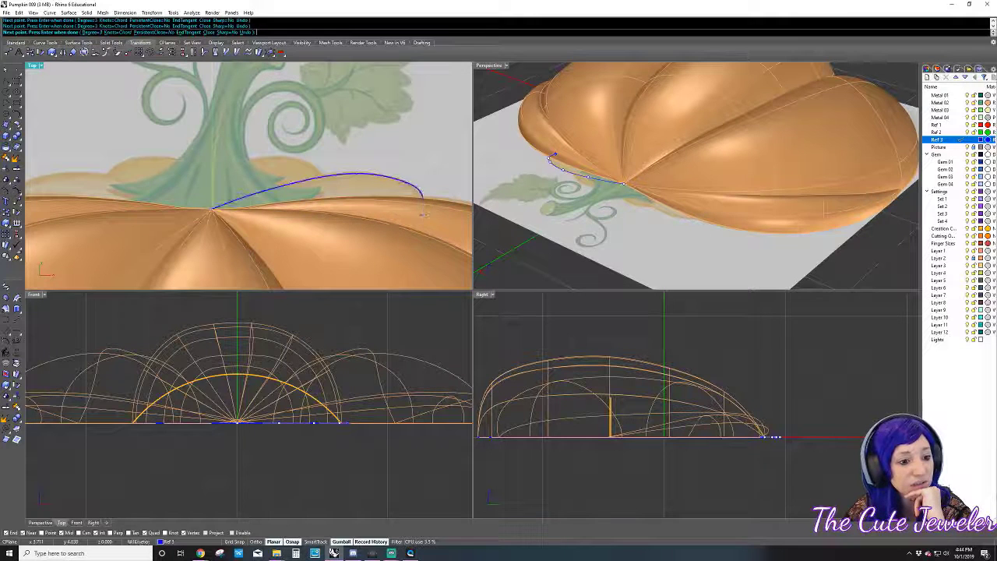
- Draw the second leaf outline curve in a ghosted, maximised Top view, closing it at the start
{"action": "key", "text": "Return"}
{"action": "left_click", "coordinate": [212, 209]}
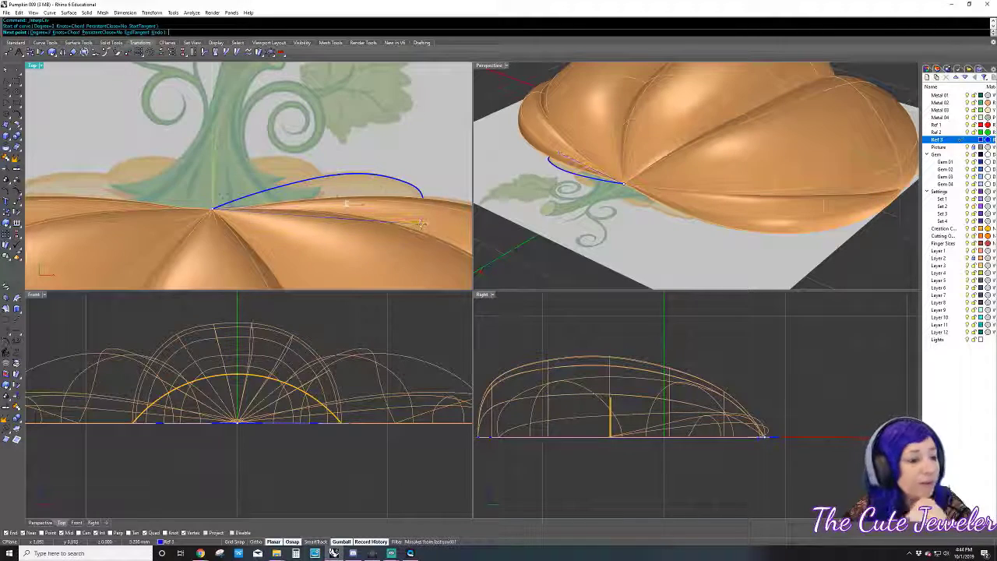
{"action": "double_click", "coordinate": [36, 66]}
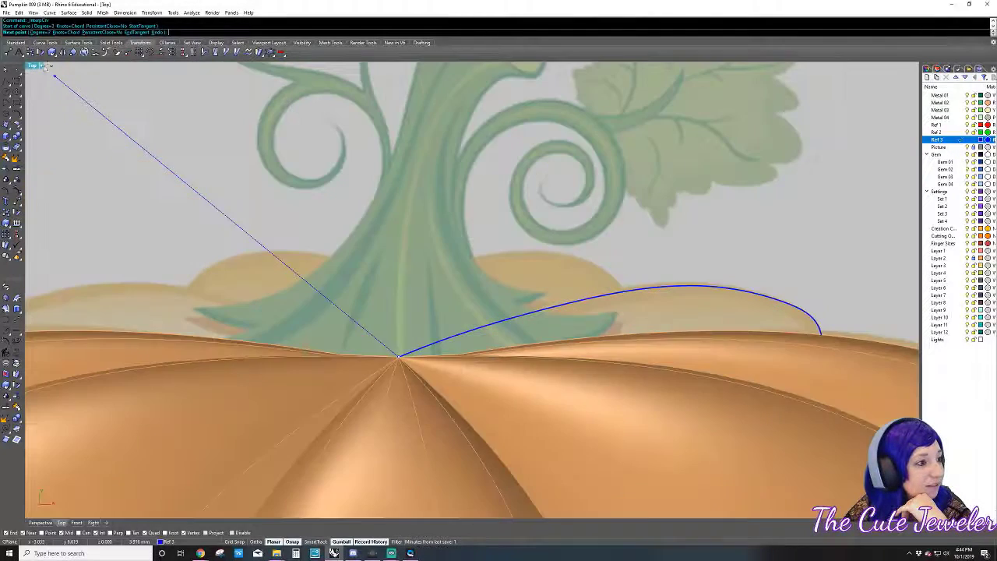
{"action": "left_click", "coordinate": [37, 67]}
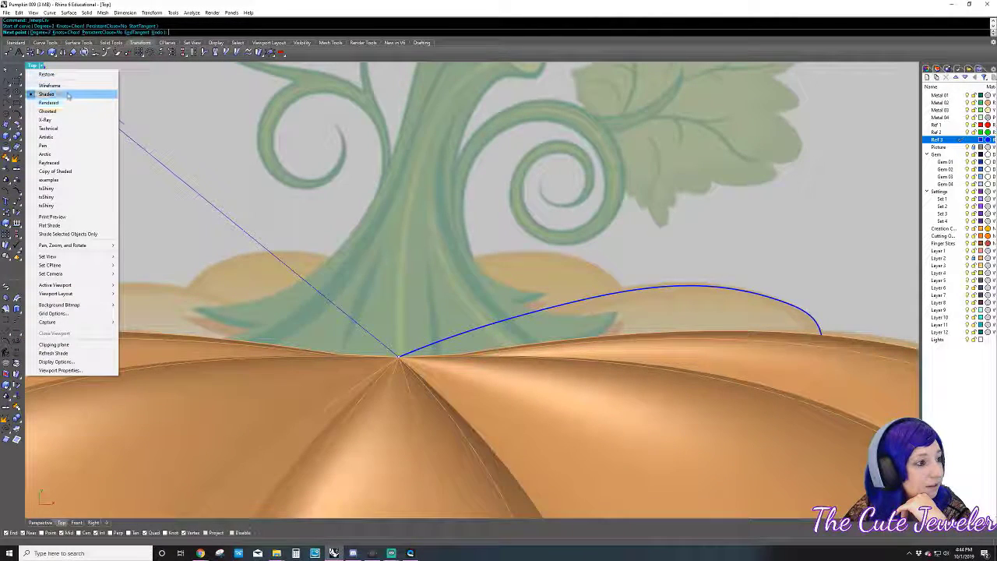
{"action": "left_click", "coordinate": [69, 111]}
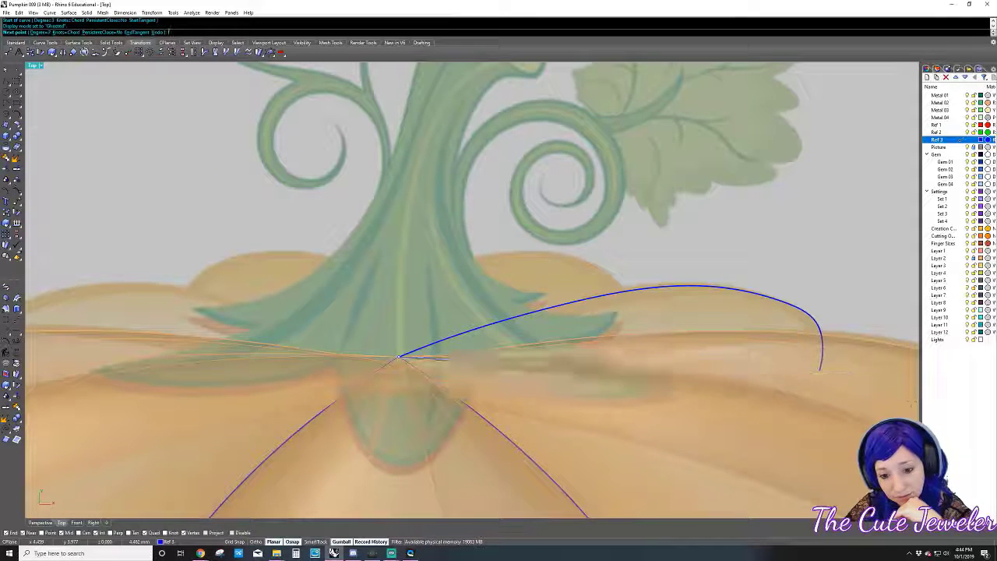
{"action": "left_click", "coordinate": [821, 368]}
{"action": "left_click", "coordinate": [398, 357]}
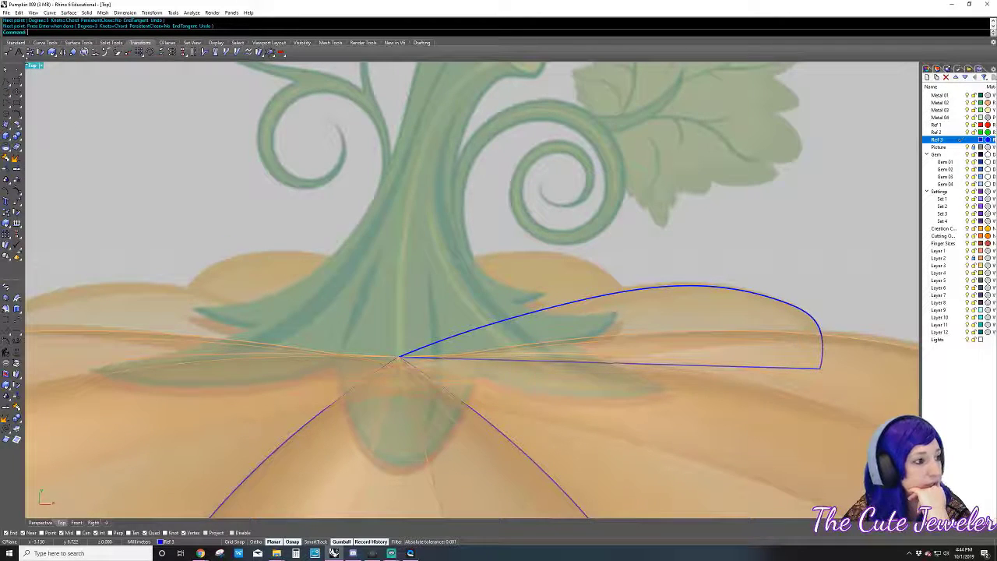
- Restore the four-view layout and hide Layer 2 so only the curves show
{"action": "double_click", "coordinate": [32, 65]}
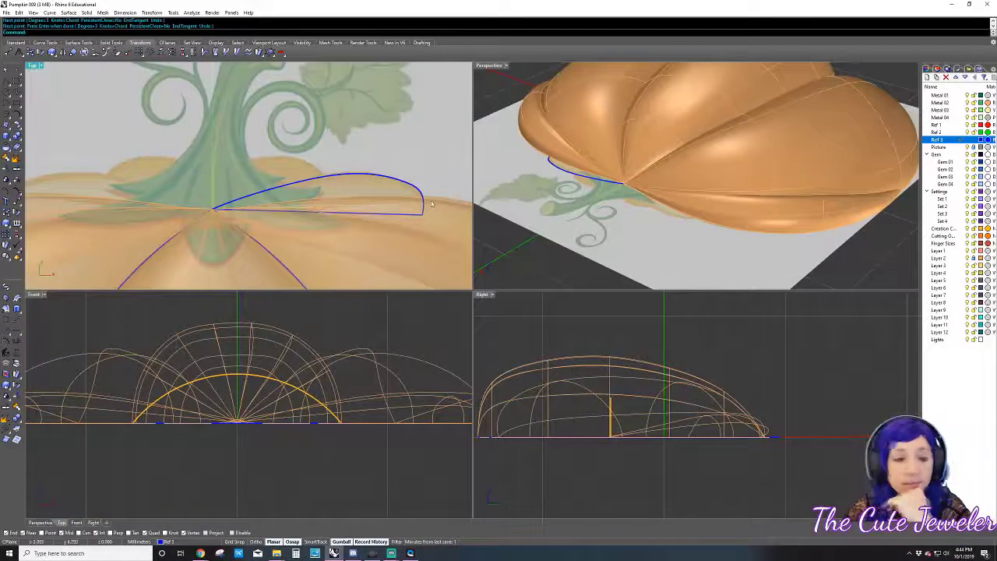
{"action": "mouse_move", "coordinate": [673, 236]}
{"action": "right_mouse_down"}
{"action": "mouse_move", "coordinate": [701, 186]}
{"action": "mouse_move", "coordinate": [724, 198]}
{"action": "right_mouse_up"}
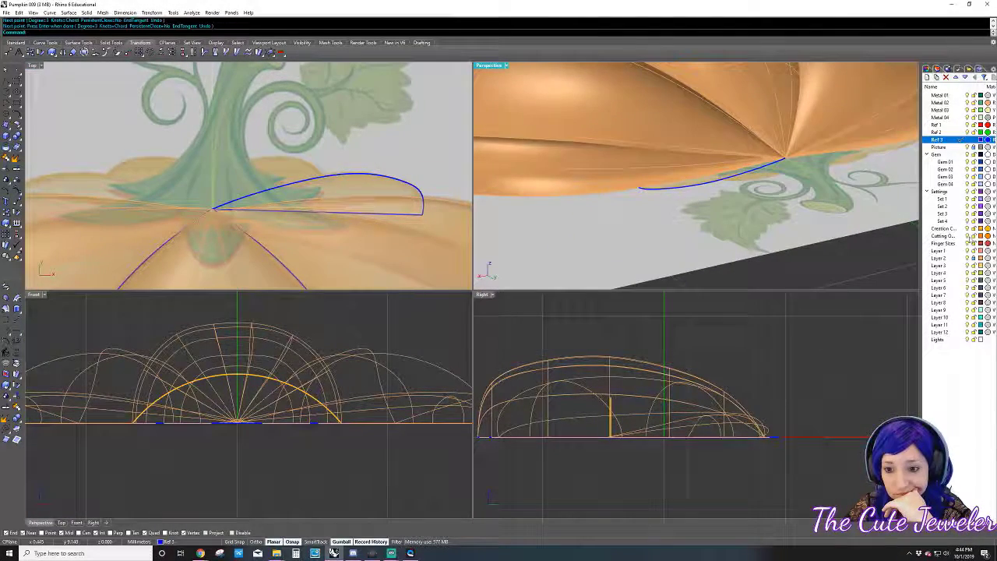
{"action": "left_click", "coordinate": [966, 259]}
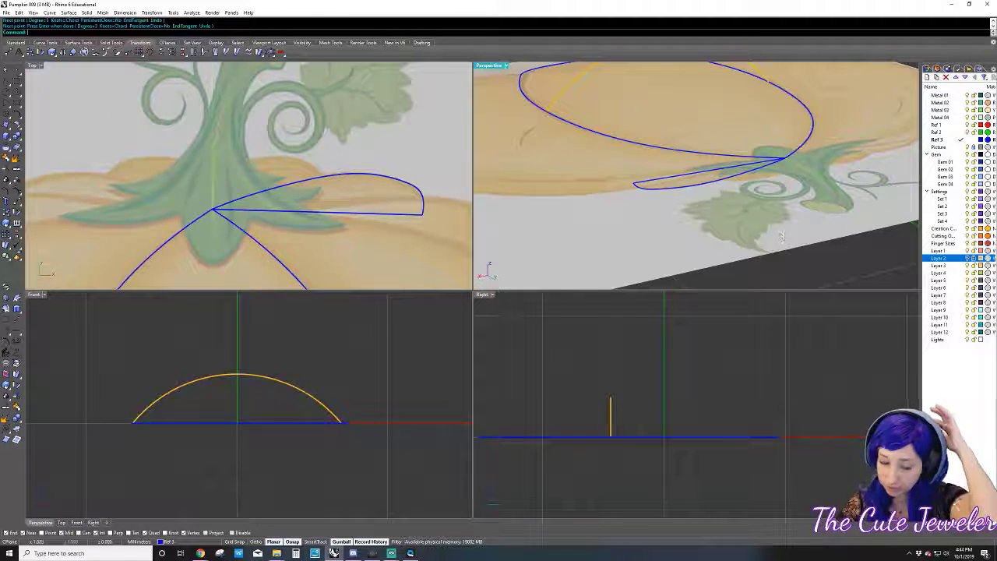
- On the creation curves layer, draw an arched cross-section spanning the two leaf outline curves
{"action": "left_click", "coordinate": [940, 228]}
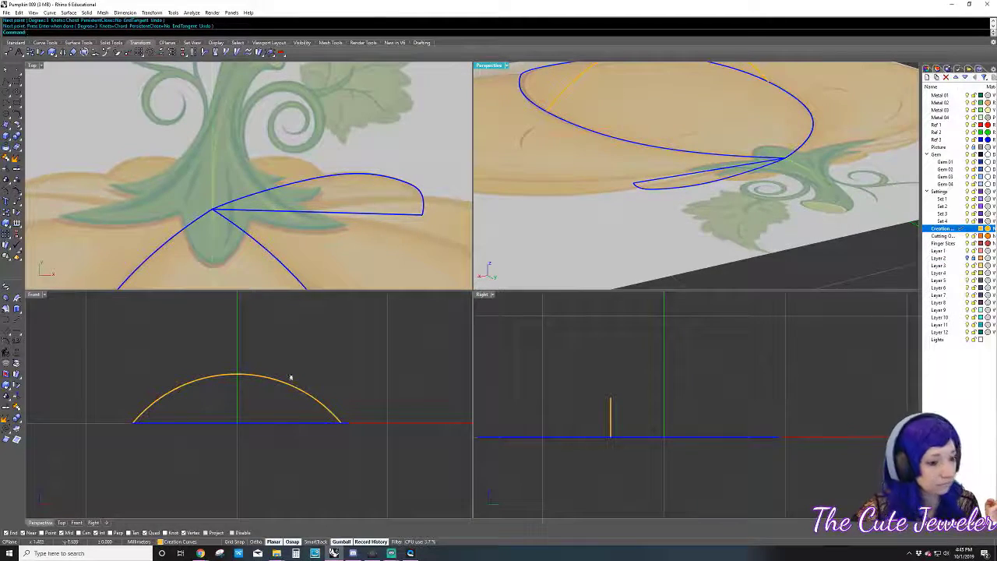
{"action": "left_click", "coordinate": [45, 42]}
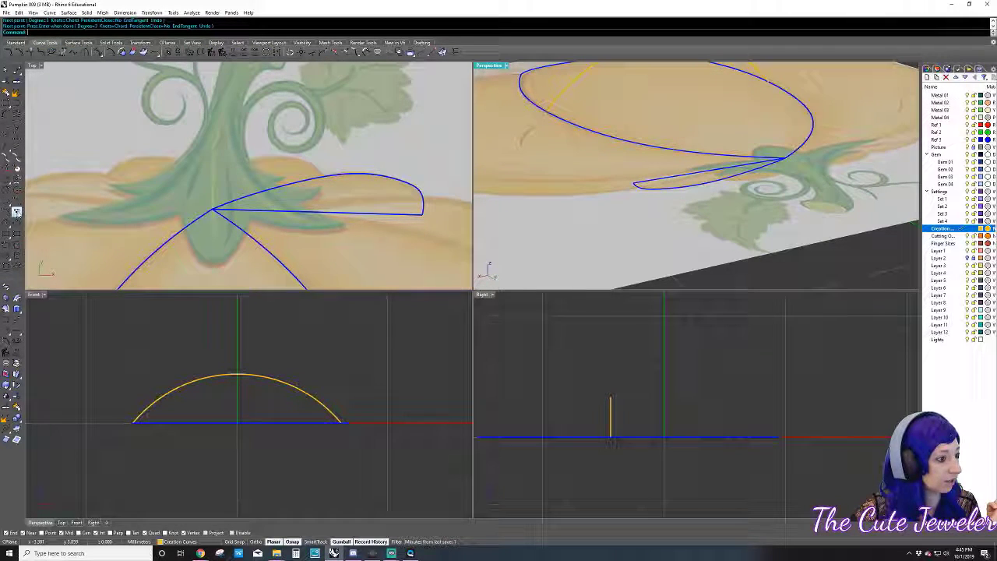
{"action": "left_click", "coordinate": [16, 200]}
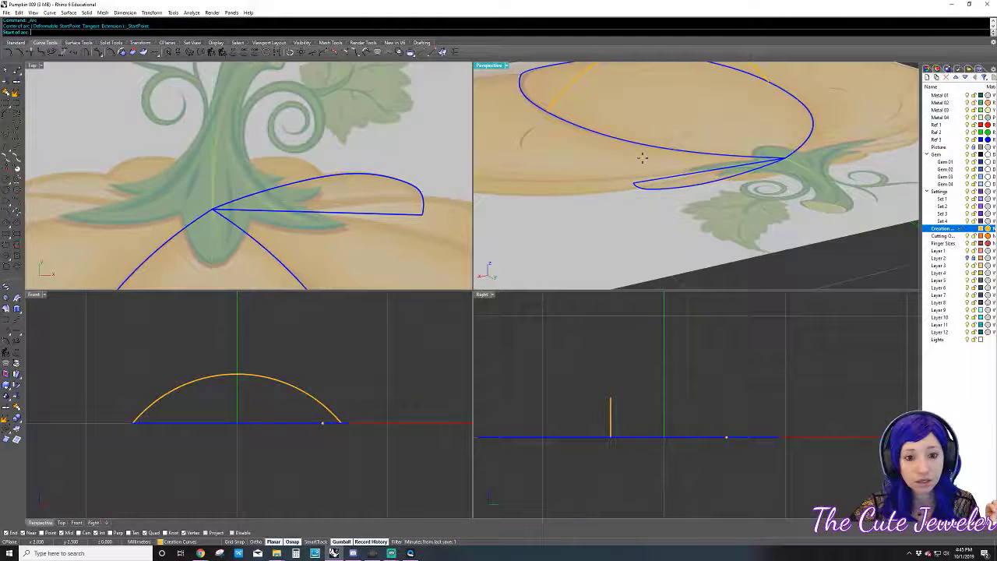
{"action": "left_click", "coordinate": [692, 169]}
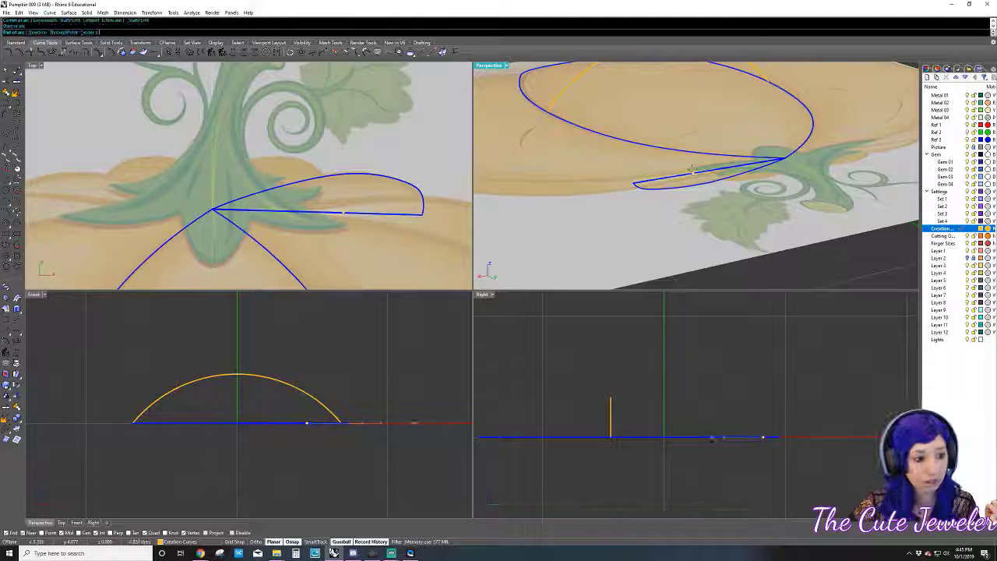
{"action": "left_click", "coordinate": [342, 173]}
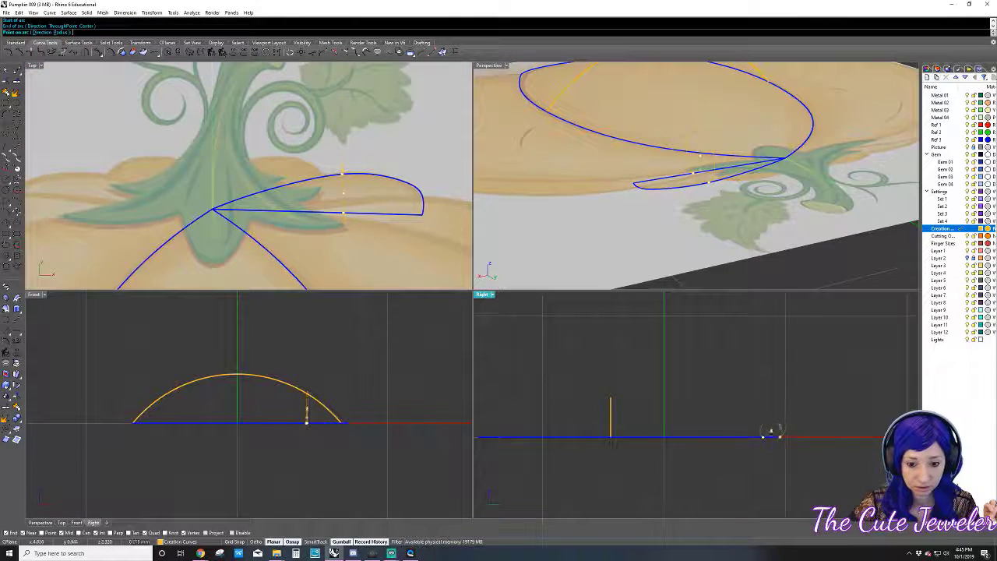
{"action": "scroll", "coordinate": [772, 431], "scroll_direction": "up", "scroll_amount": 2}
{"action": "scroll", "coordinate": [775, 428], "scroll_direction": "up", "scroll_amount": 3}
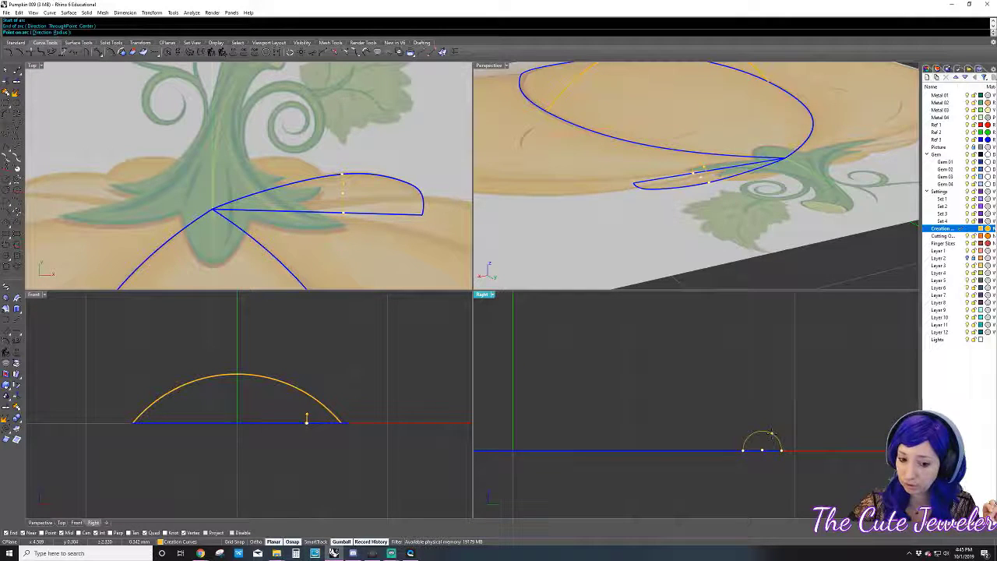
{"action": "left_click", "coordinate": [772, 435]}
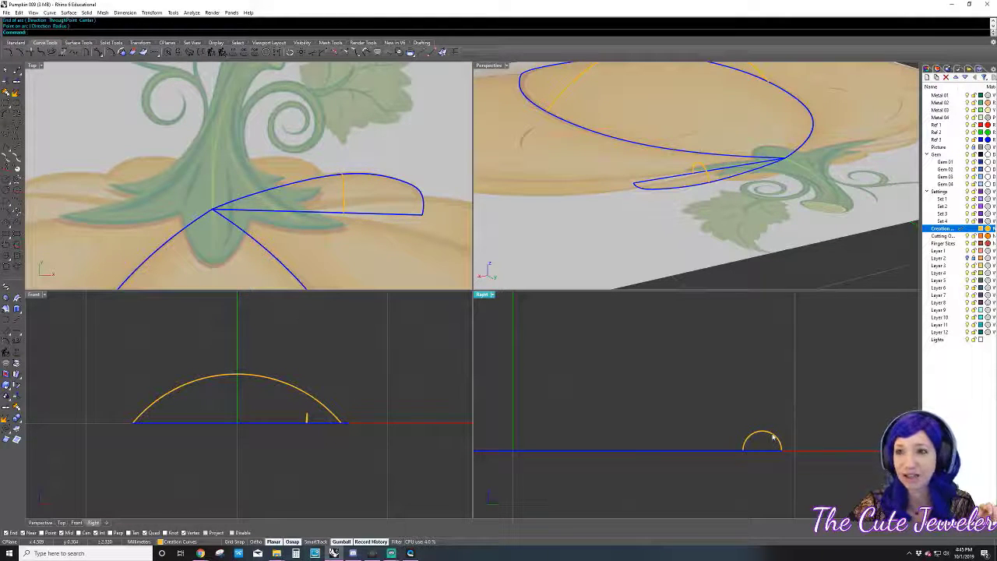
{"action": "left_click", "coordinate": [773, 439]}
{"action": "key", "text": "Escape"}
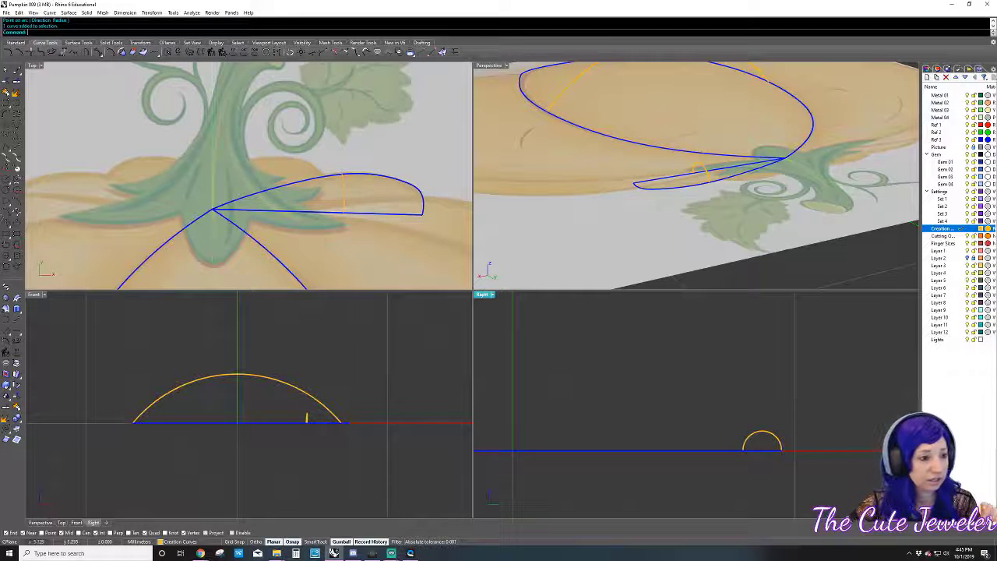
- Sweep2 along the two outline rails, using the stem point and the arc as sections
{"action": "left_click", "coordinate": [379, 301]}
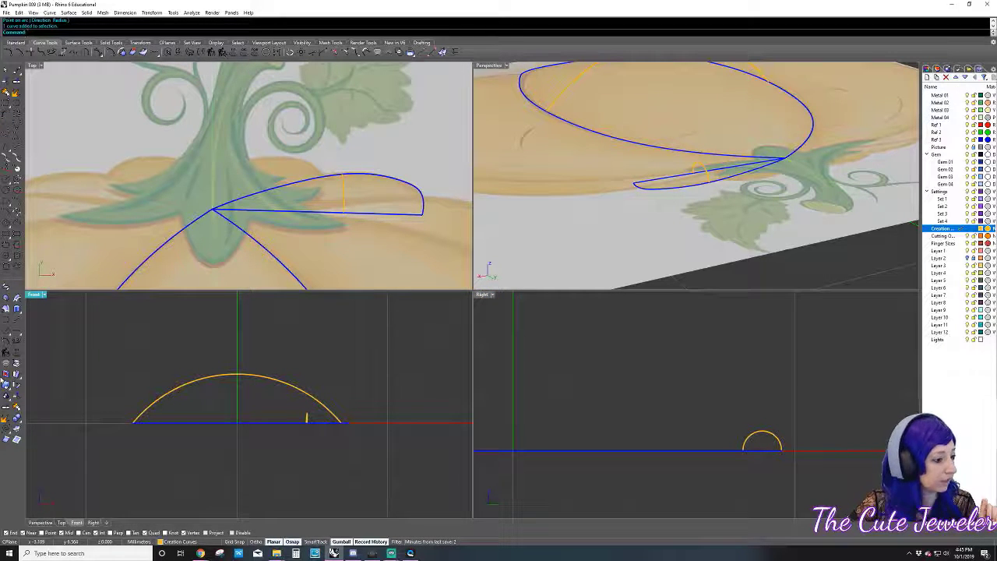
{"action": "left_click", "coordinate": [17, 307]}
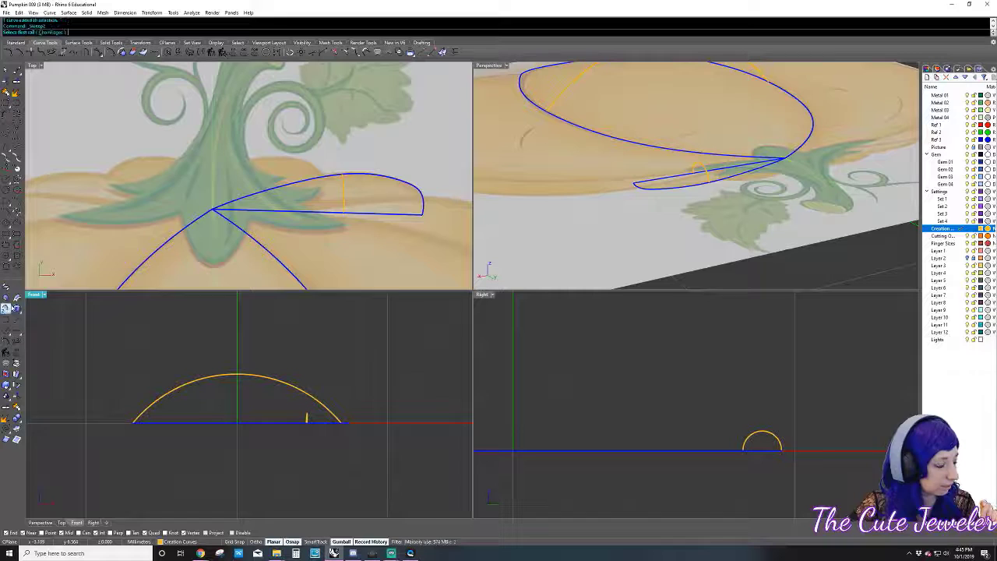
{"action": "left_click", "coordinate": [279, 190]}
{"action": "left_click", "coordinate": [295, 212]}
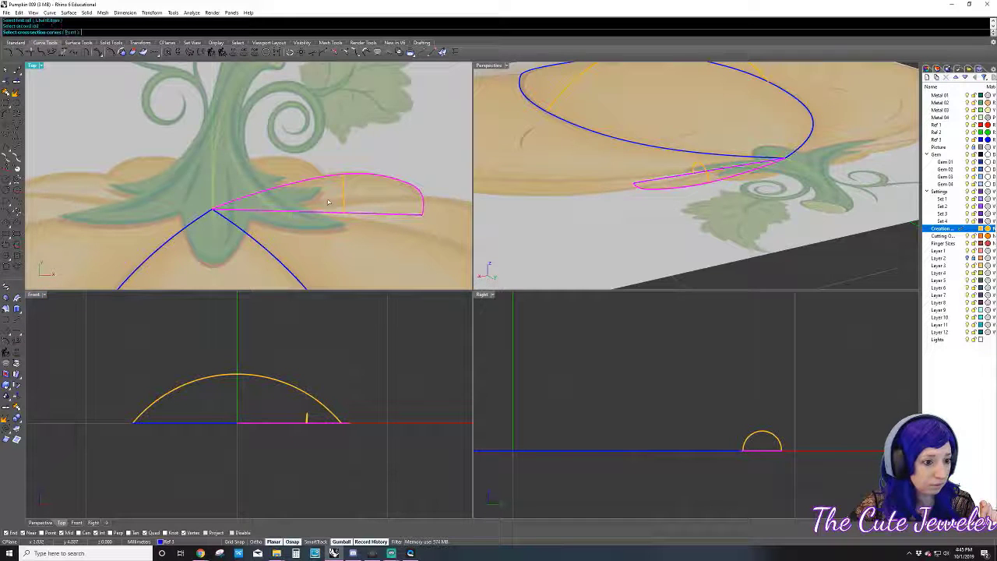
{"action": "left_click", "coordinate": [72, 33]}
{"action": "left_click", "coordinate": [215, 212]}
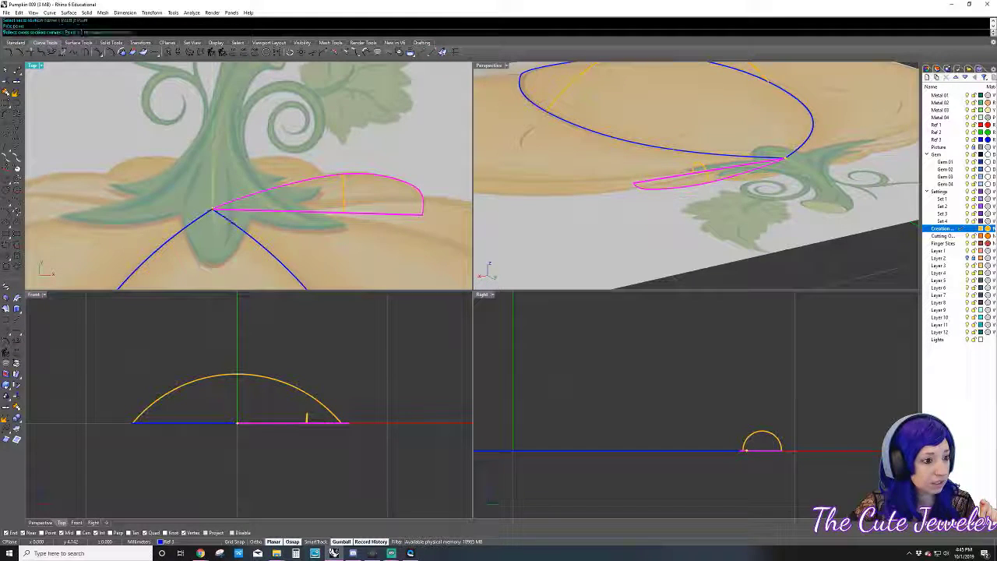
{"action": "left_click", "coordinate": [343, 194]}
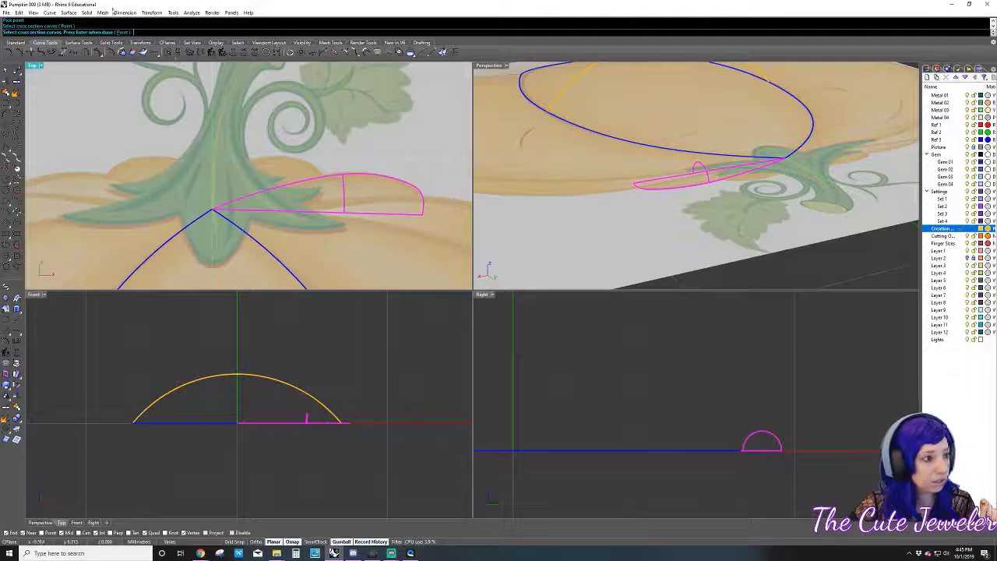
{"action": "right_click", "coordinate": [439, 218]}
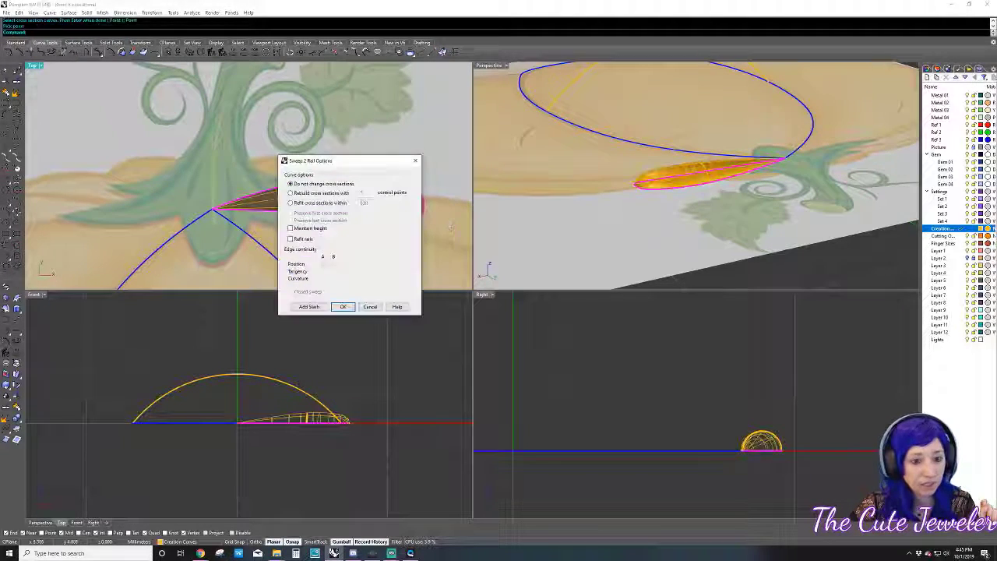
{"action": "right_click_drag", "start_coordinate": [701, 187], "coordinate": [725, 175]}
{"action": "key", "text": "Return"}
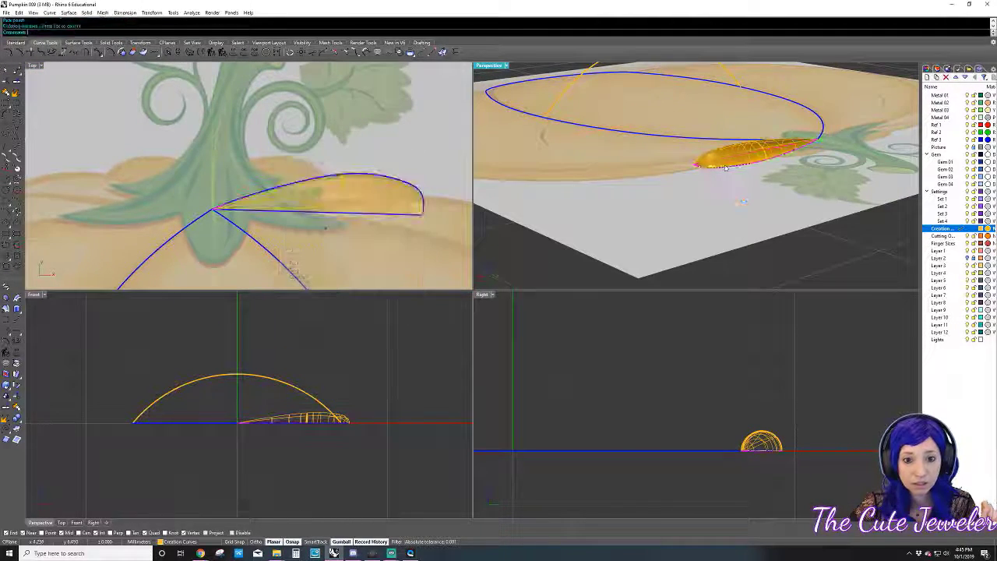
- Move the new lobe surface onto the Cutting Objects layer and reselect it
{"action": "left_click", "coordinate": [729, 158]}
{"action": "right_click", "coordinate": [963, 231]}
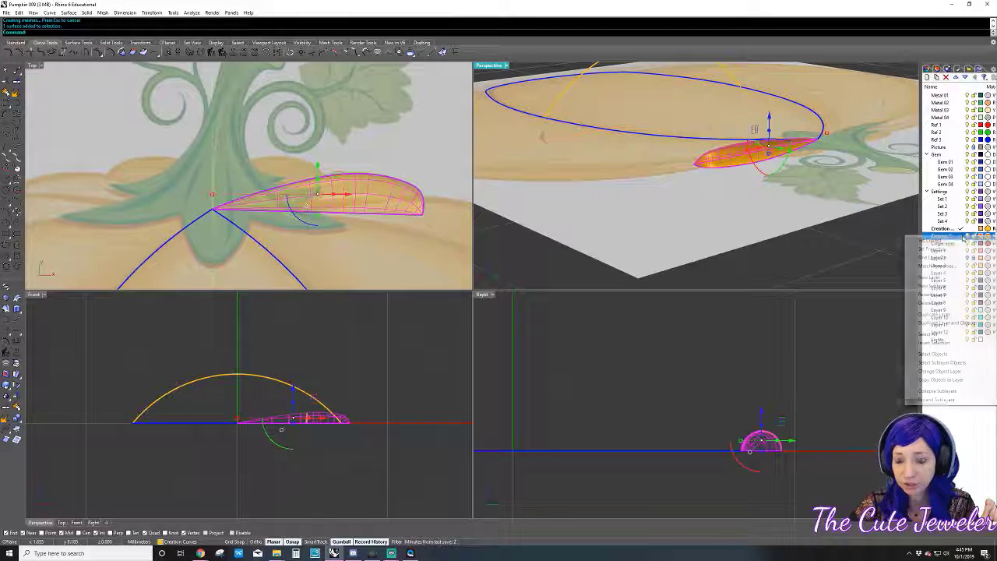
{"action": "left_click", "coordinate": [939, 371]}
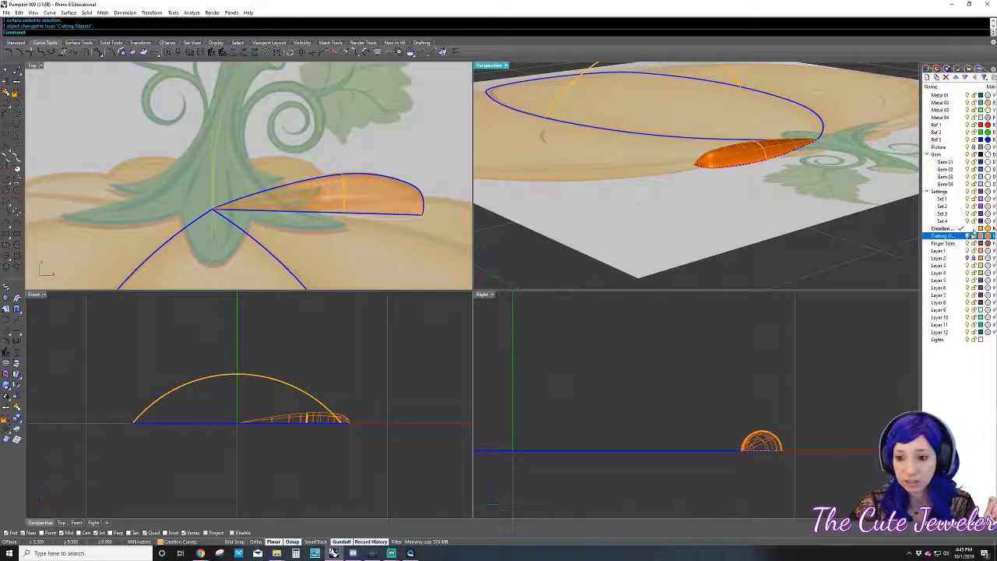
{"action": "left_click", "coordinate": [965, 229]}
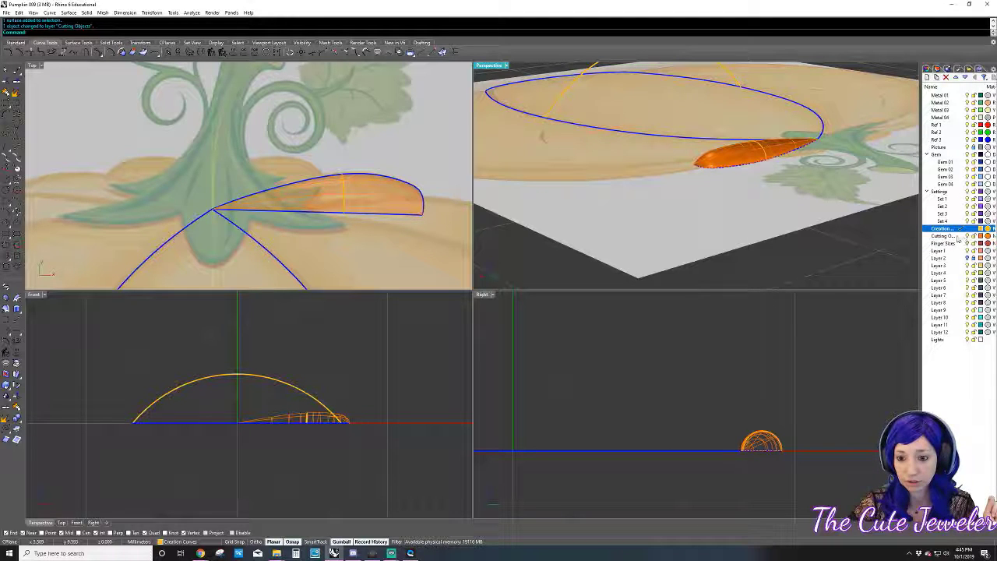
{"action": "left_click", "coordinate": [961, 242]}
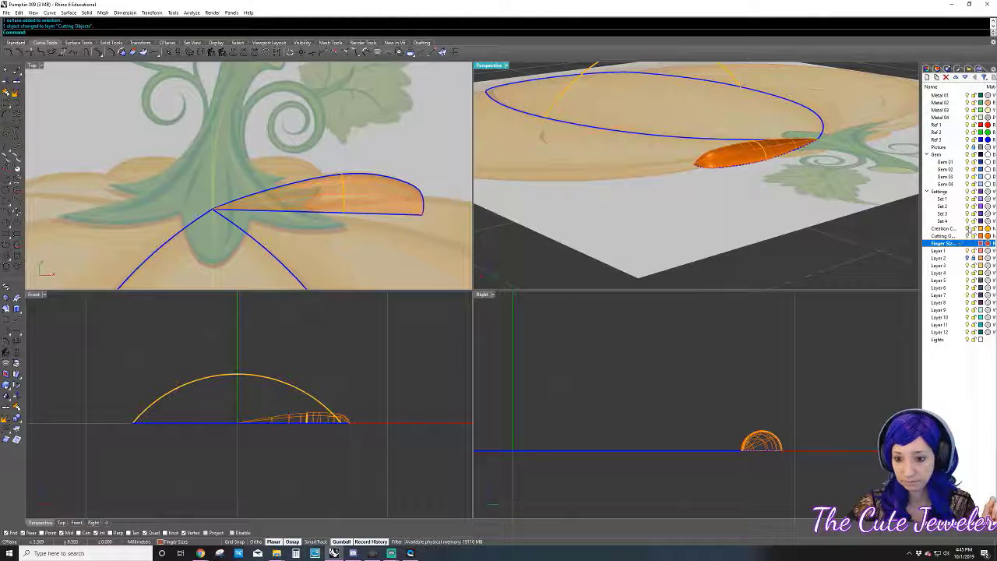
{"action": "left_click", "coordinate": [968, 229]}
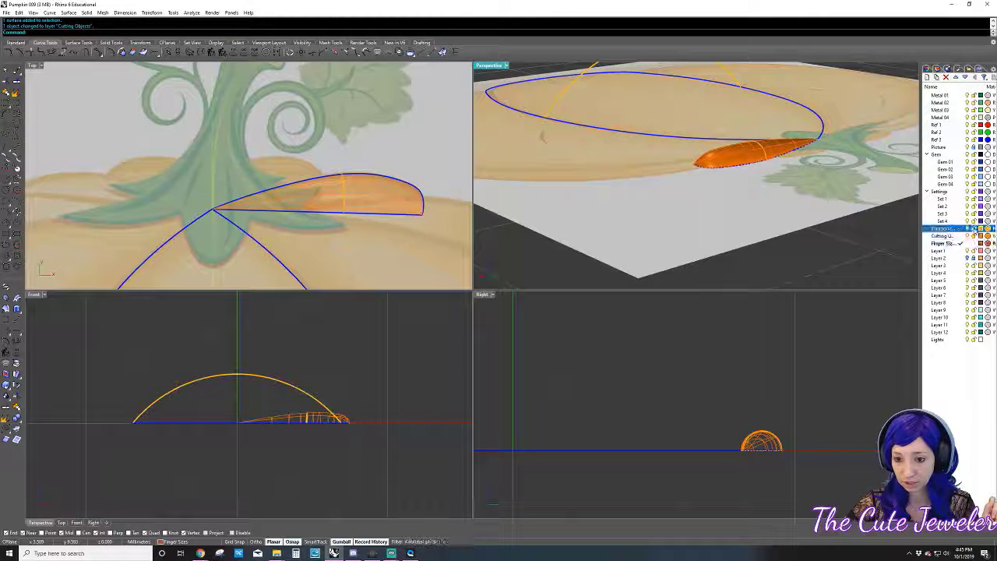
{"action": "left_click", "coordinate": [973, 139]}
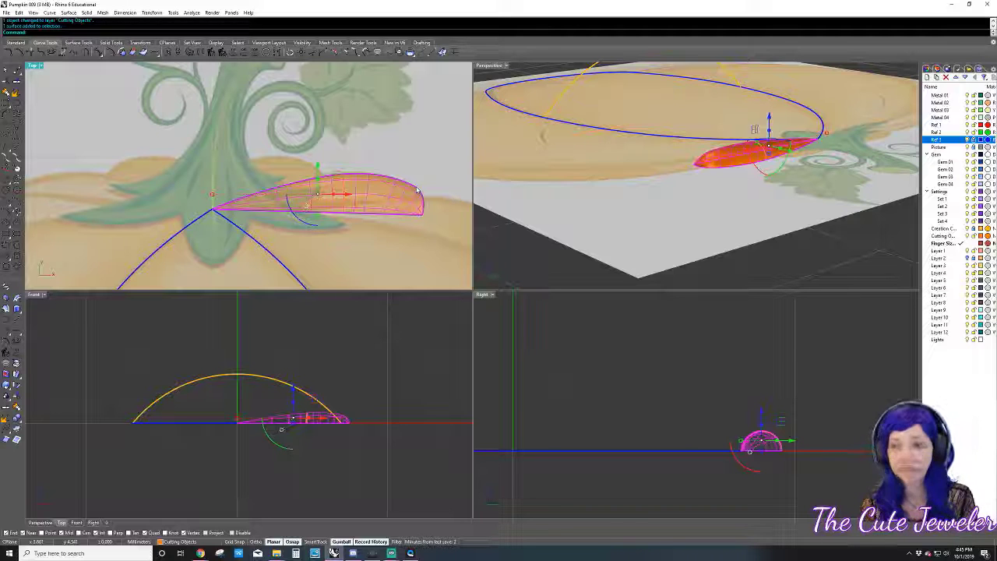
{"action": "type", "text": "re"}
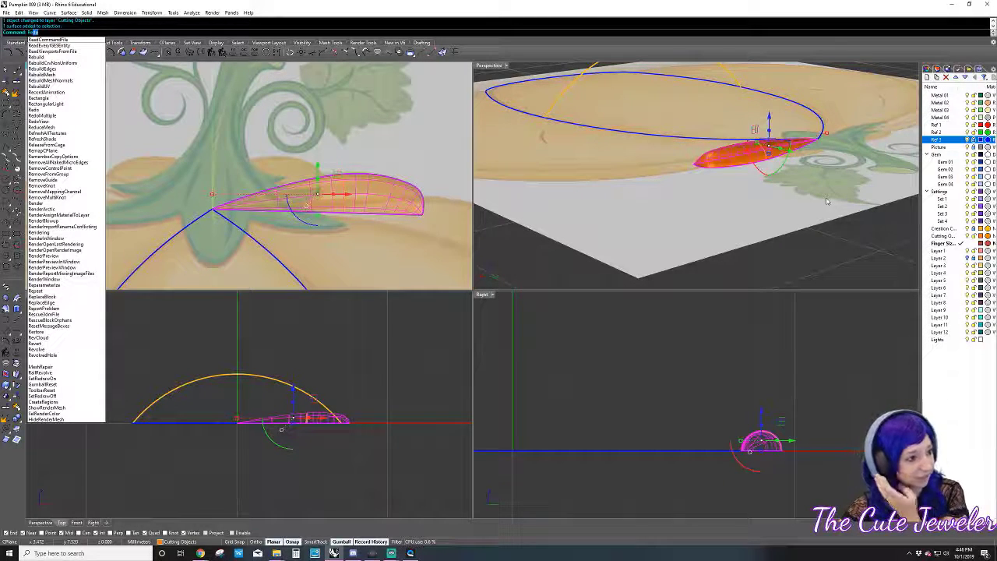
- Rebuild the lobe surface at degree 3 with 10 by 9 control points
{"action": "type", "text": "b"}
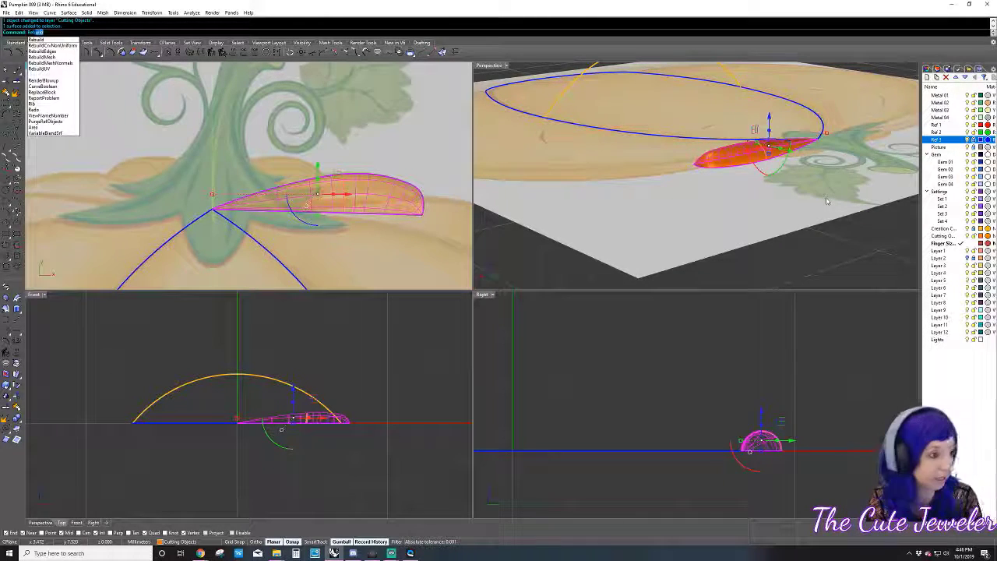
{"action": "key", "text": "Return"}
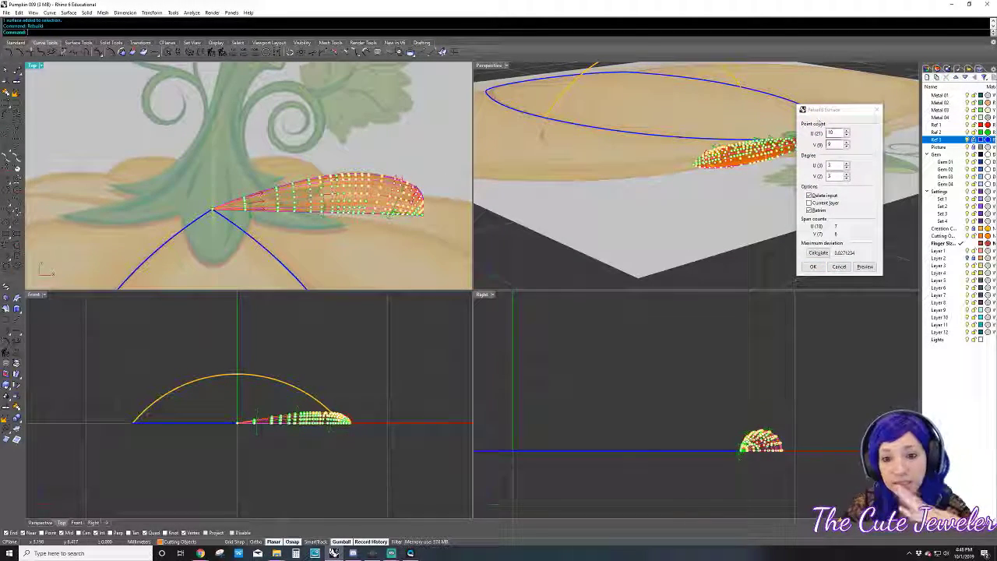
{"action": "left_click", "coordinate": [813, 267]}
{"action": "mouse_move", "coordinate": [779, 233]}
{"action": "right_mouse_down"}
{"action": "mouse_move", "coordinate": [717, 209]}
{"action": "mouse_move", "coordinate": [654, 256]}
{"action": "right_mouse_up"}
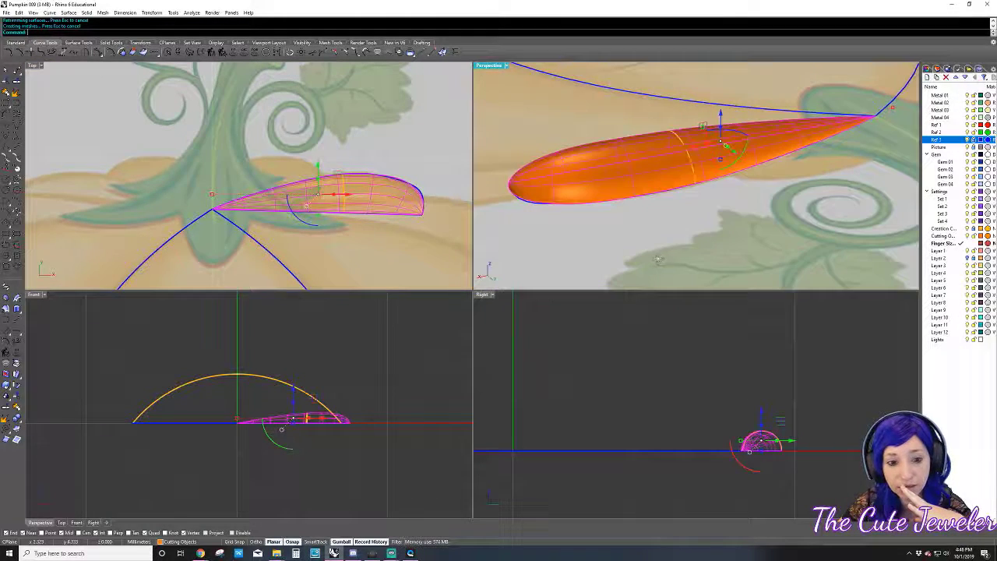
{"action": "key", "text": "Delete"}
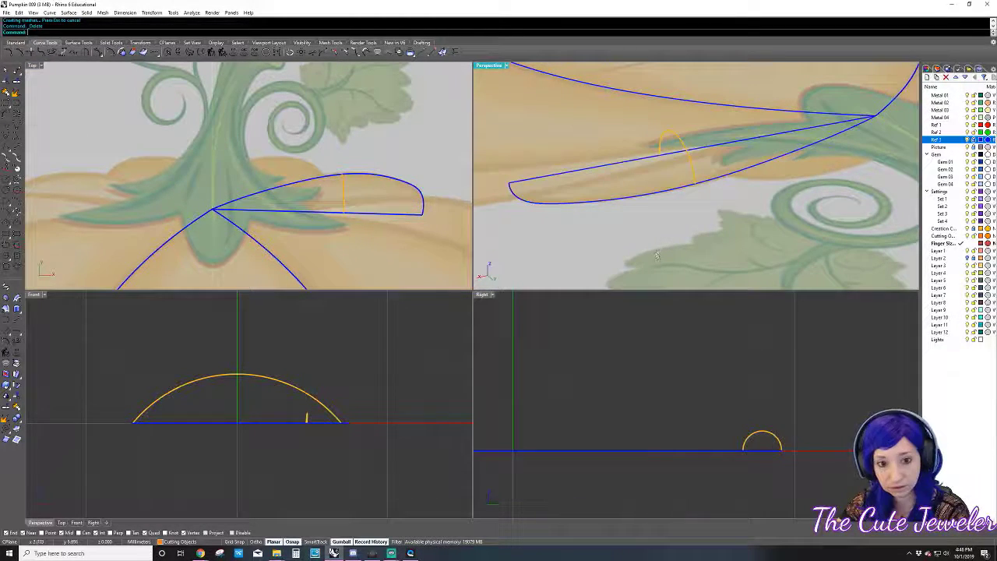
{"action": "key", "text": "ctrl+z"}
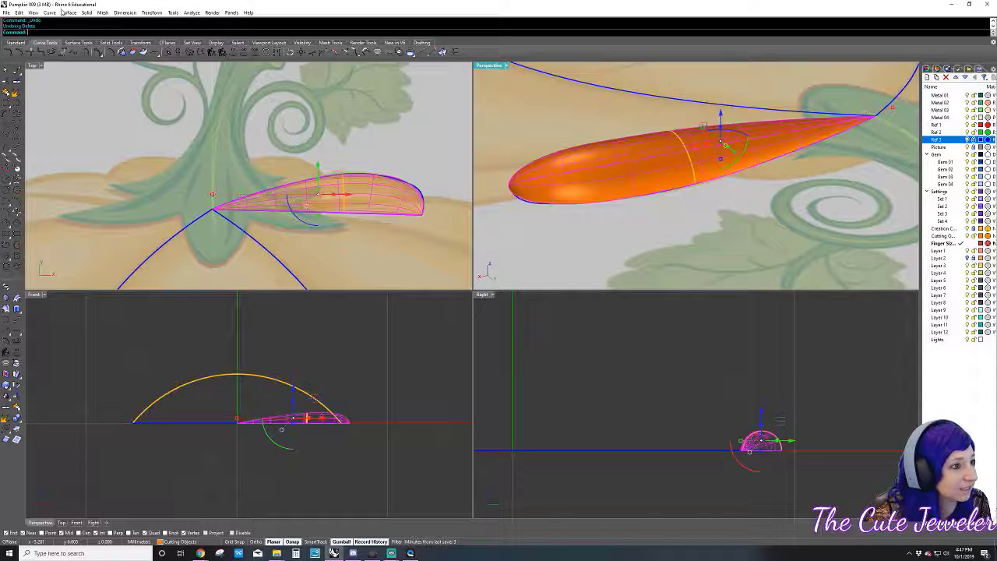
- Run RemoveKnot on the lobe surface and remove three crosswise knotlines
{"action": "left_click", "coordinate": [17, 12]}
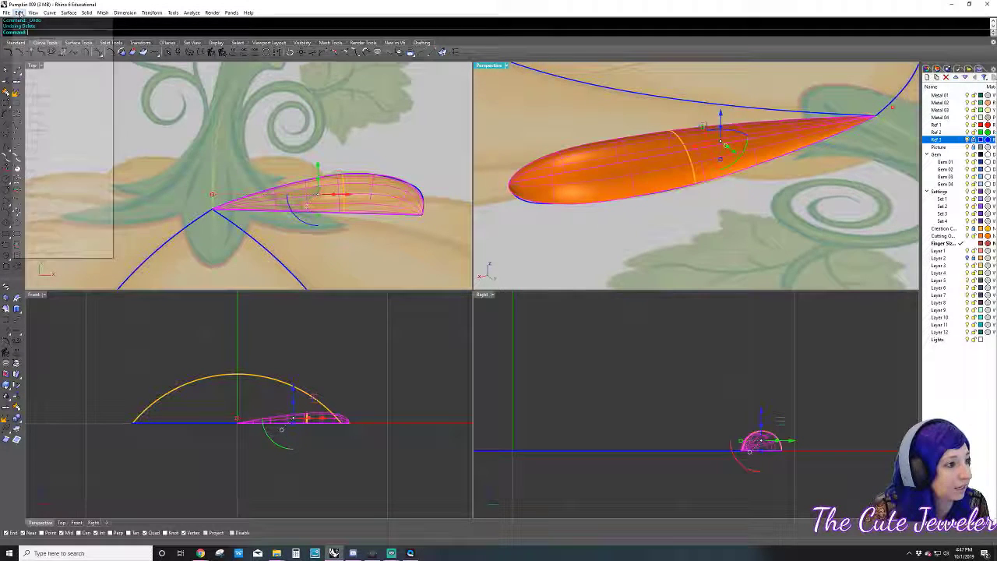
{"action": "left_click", "coordinate": [322, 134]}
{"action": "key", "text": "ctrl+z"}
{"action": "middle_click", "coordinate": [300, 124]}
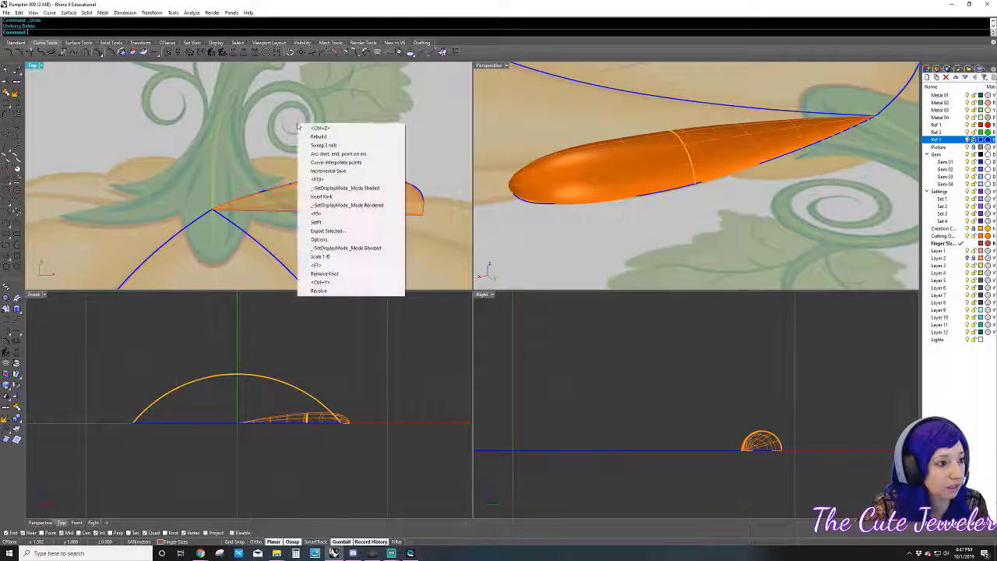
{"action": "left_click", "coordinate": [344, 276]}
{"action": "left_click", "coordinate": [600, 184]}
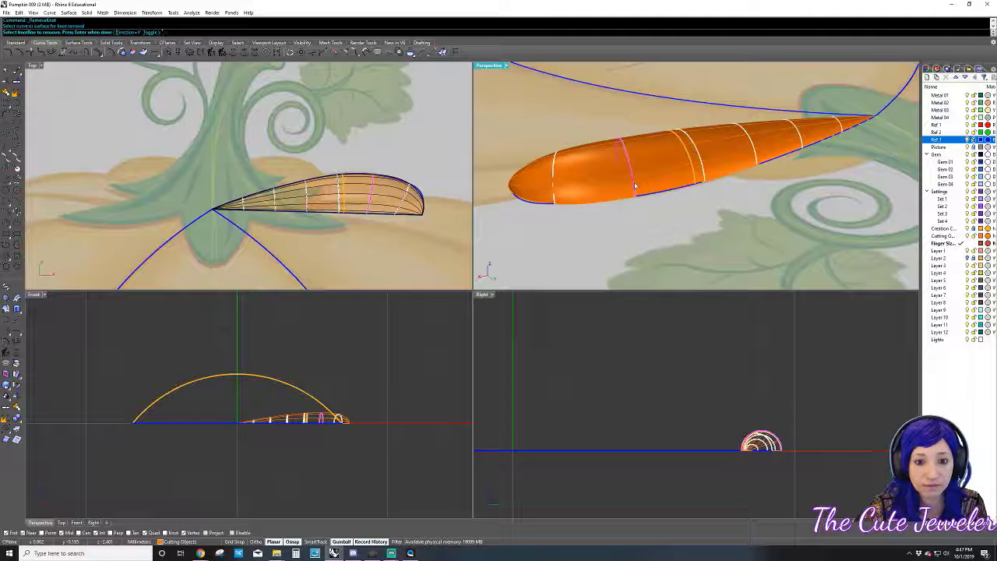
{"action": "left_click", "coordinate": [634, 187]}
{"action": "left_click", "coordinate": [750, 153]}
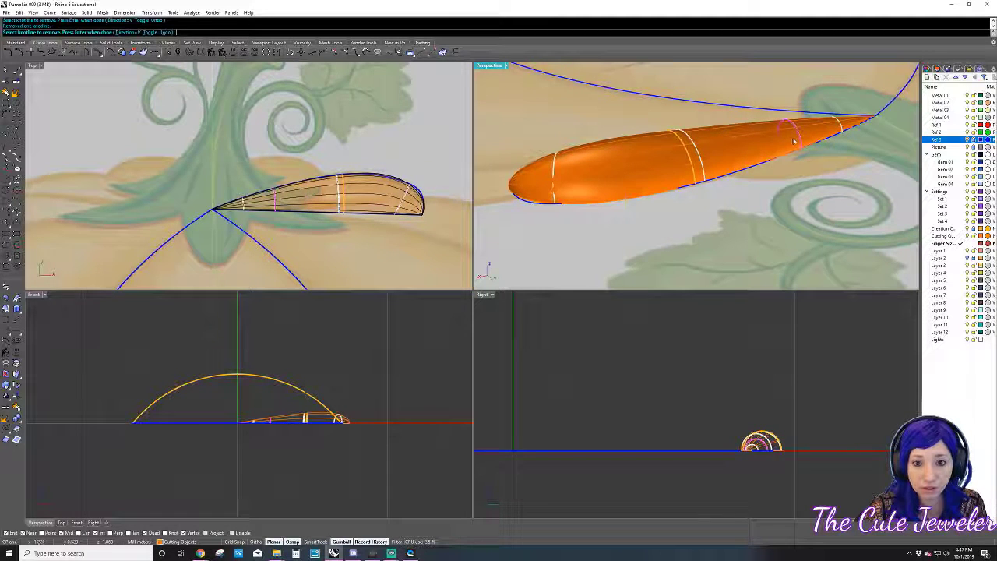
{"action": "left_click", "coordinate": [156, 32]}
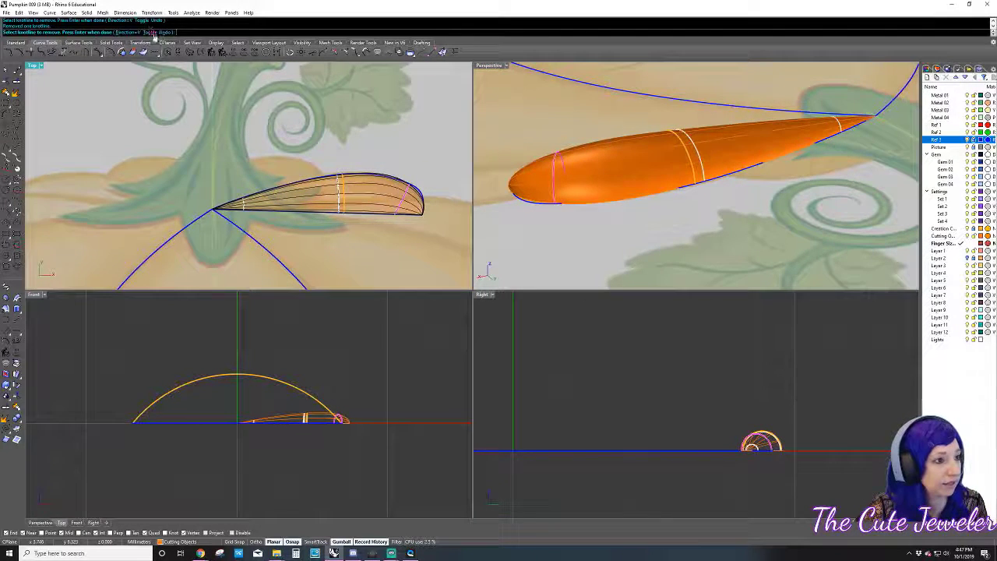
- Toggle to the V direction, remove a lengthwise knotline, and finish
{"action": "left_click", "coordinate": [156, 32]}
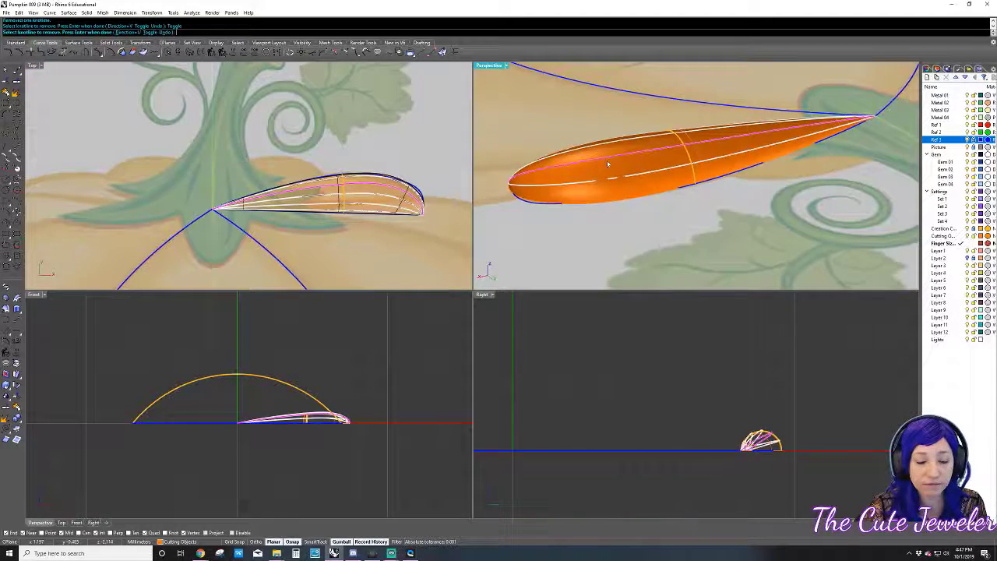
{"action": "mouse_move", "coordinate": [608, 163]}
{"action": "right_mouse_down"}
{"action": "mouse_move", "coordinate": [724, 180]}
{"action": "mouse_move", "coordinate": [752, 173]}
{"action": "mouse_move", "coordinate": [671, 154]}
{"action": "right_mouse_up"}
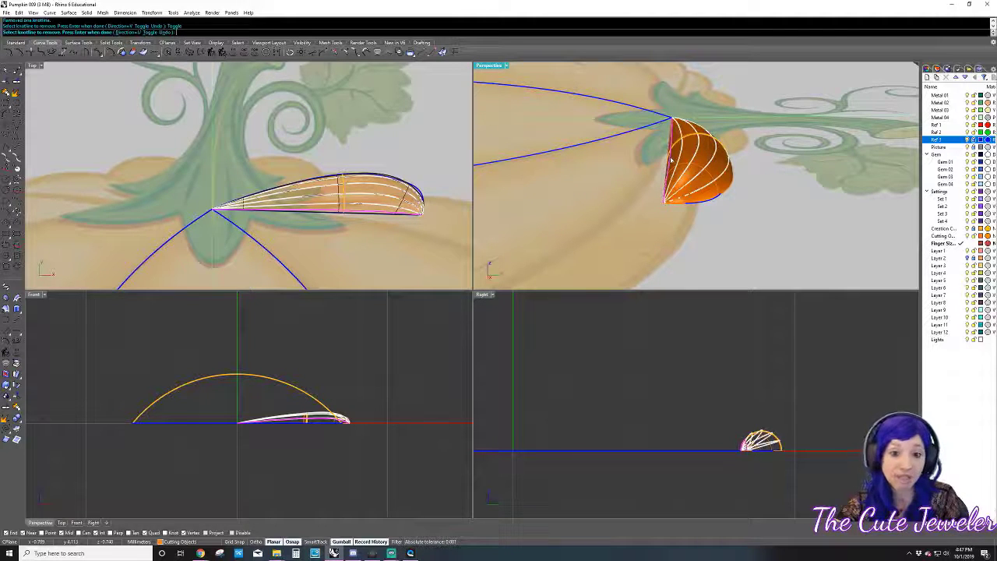
{"action": "left_click", "coordinate": [671, 160]}
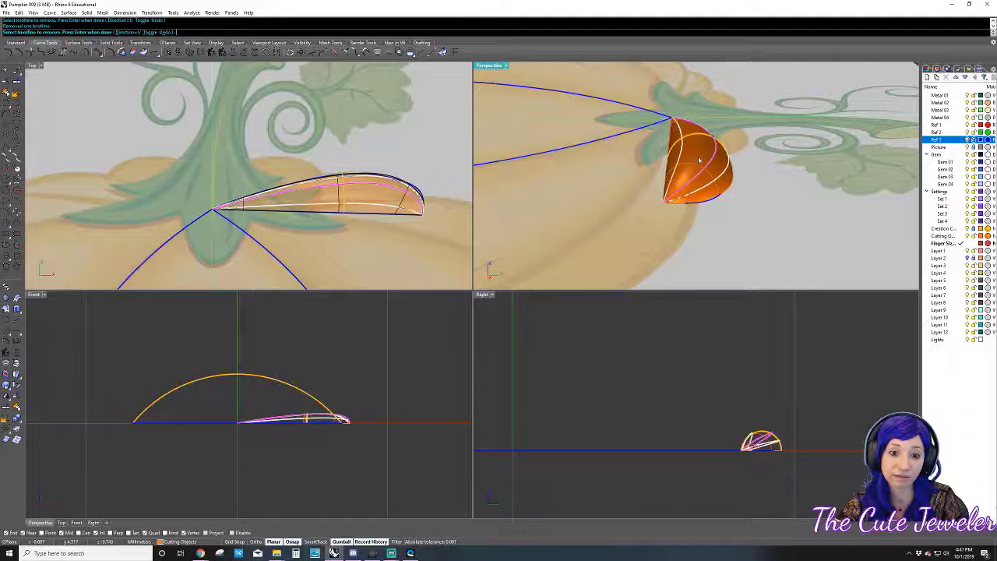
{"action": "key", "text": "Return"}
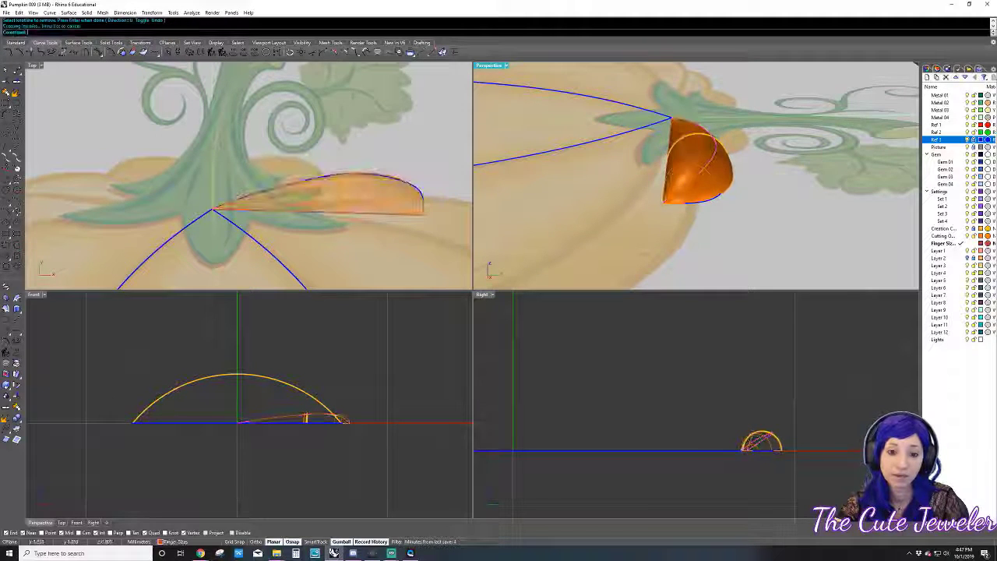
{"action": "right_click_drag", "start_coordinate": [767, 244], "coordinate": [549, 128]}
{"action": "left_click", "coordinate": [546, 126]}
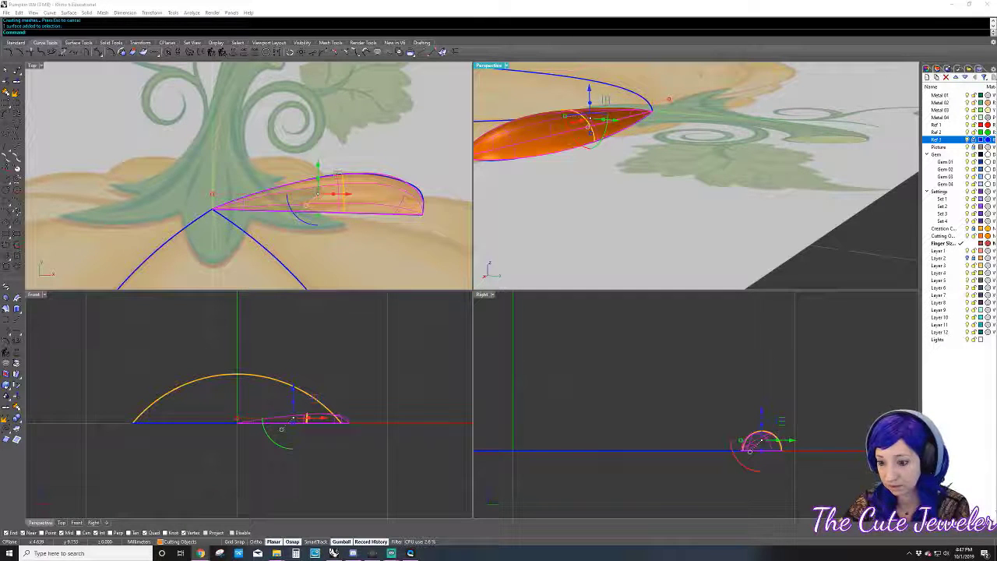
- Show Layer 2 with the pumpkin body again and set the Top view to Shaded
{"action": "left_click", "coordinate": [626, 355]}
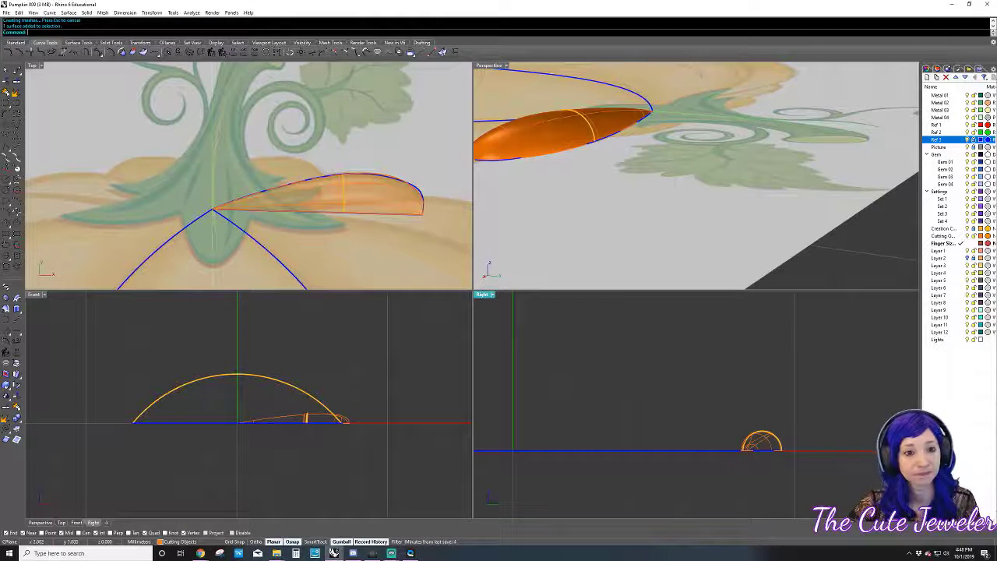
{"action": "left_click", "coordinate": [968, 258]}
{"action": "right_click_drag", "start_coordinate": [685, 186], "coordinate": [617, 162]}
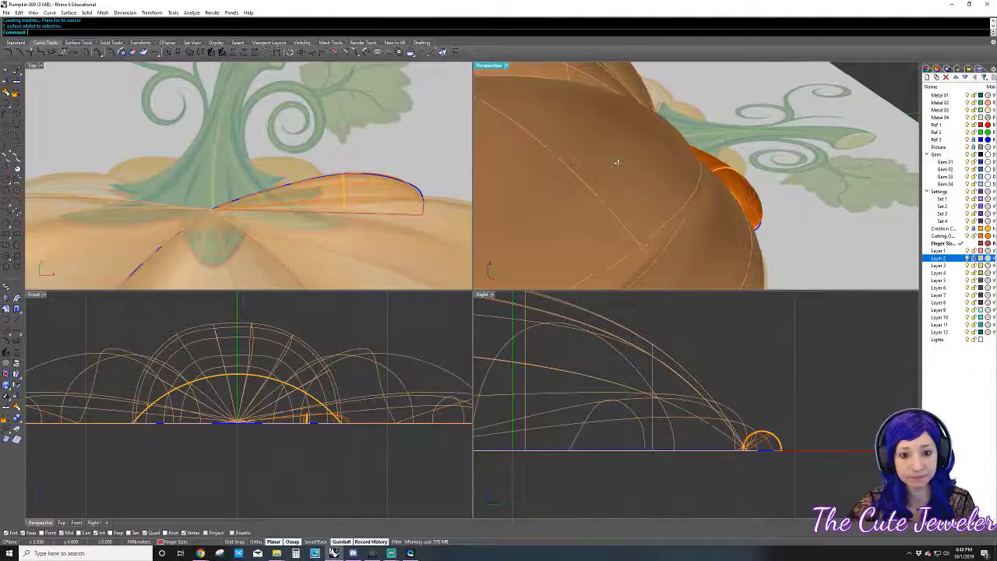
{"action": "left_click", "coordinate": [419, 164]}
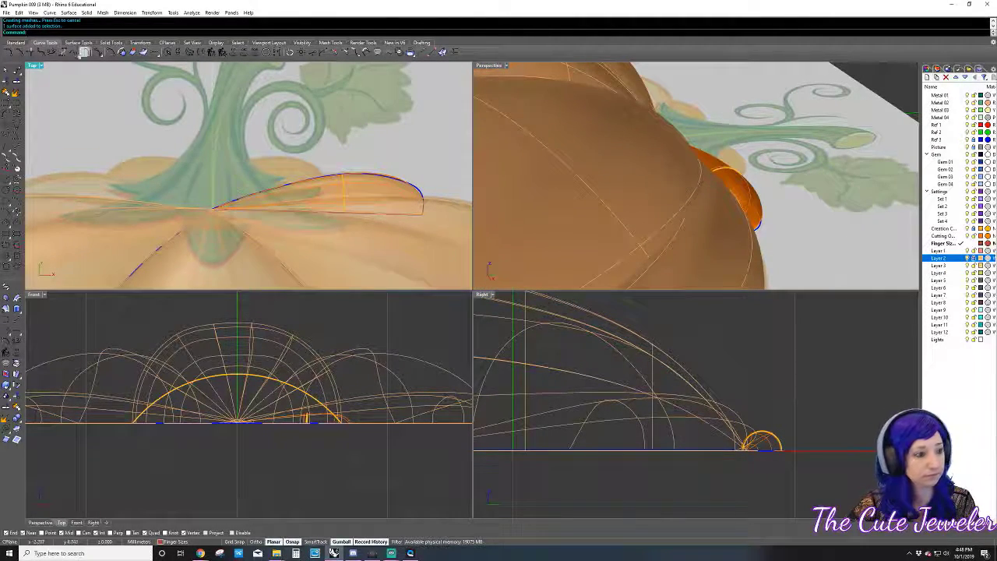
{"action": "left_click", "coordinate": [35, 65]}
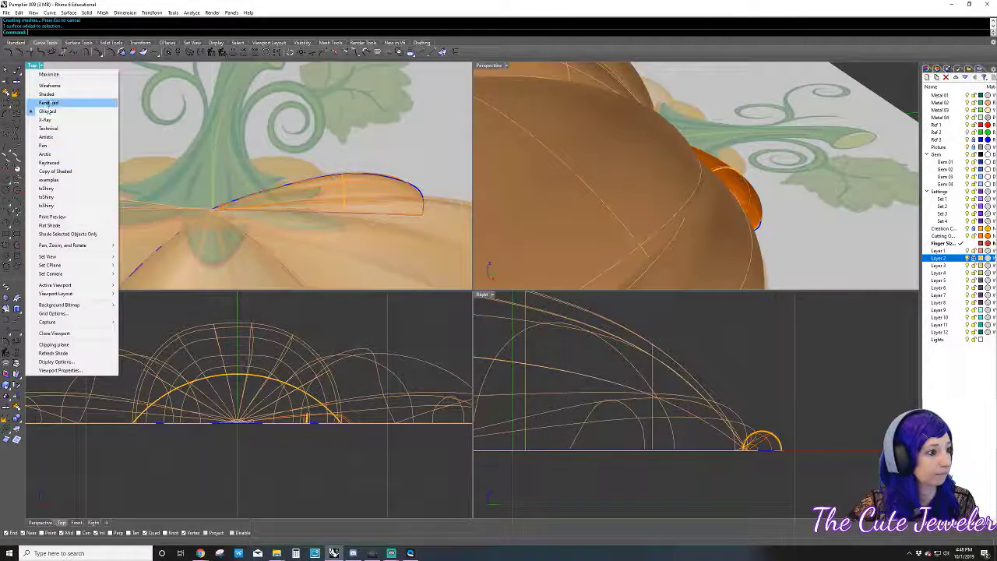
{"action": "left_click", "coordinate": [48, 94]}
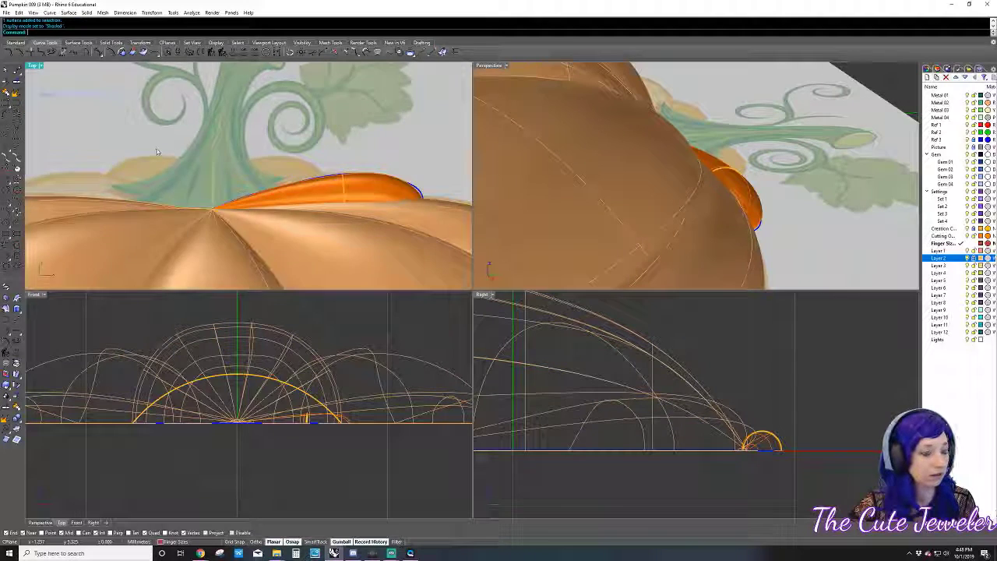
{"action": "scroll", "coordinate": [315, 171], "scroll_direction": "down", "scroll_amount": 2}
{"action": "scroll", "coordinate": [316, 171], "scroll_direction": "down", "scroll_amount": 2}
- Mirror the orange lobe across the stem's centre line and check both lobes from several angles
{"action": "left_click", "coordinate": [311, 181]}
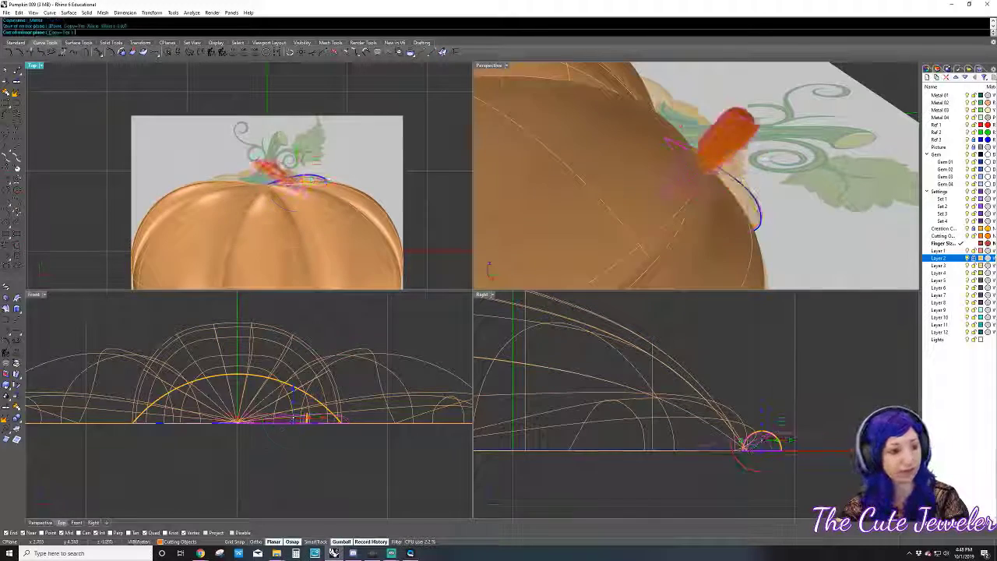
{"action": "left_click", "coordinate": [273, 109]}
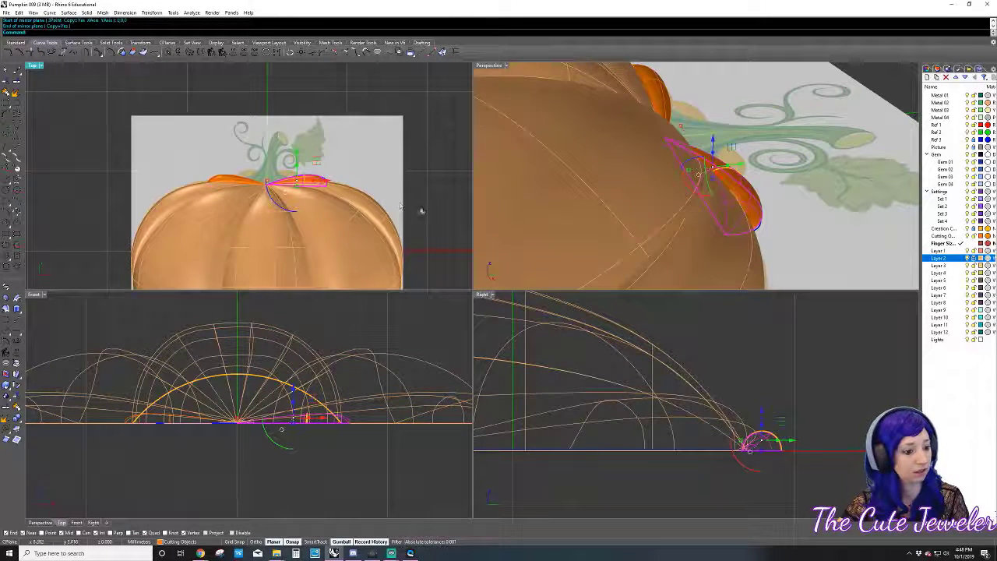
{"action": "left_click", "coordinate": [437, 227]}
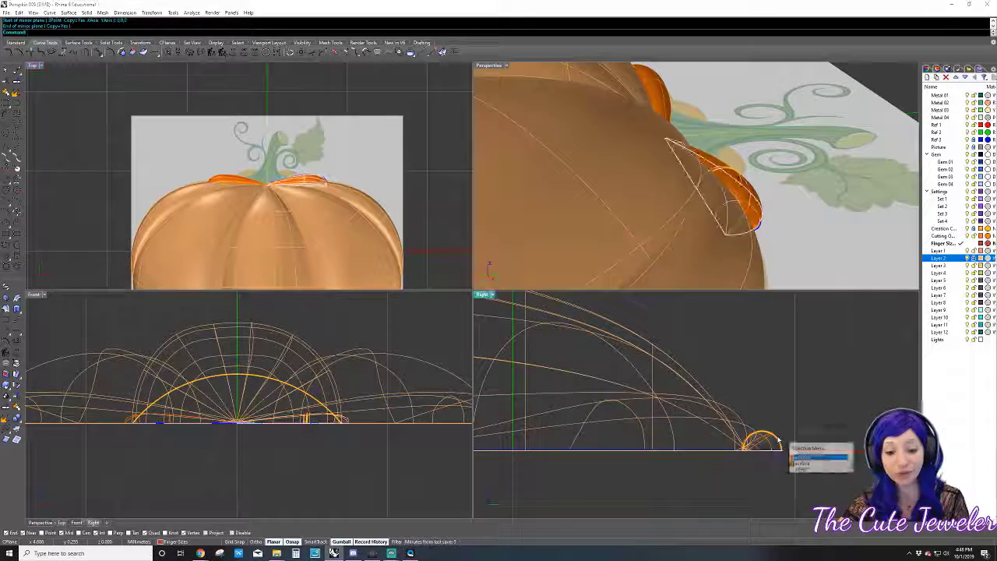
{"action": "right_click_drag", "start_coordinate": [786, 440], "coordinate": [683, 404]}
{"action": "right_click_drag", "start_coordinate": [759, 209], "coordinate": [730, 182]}
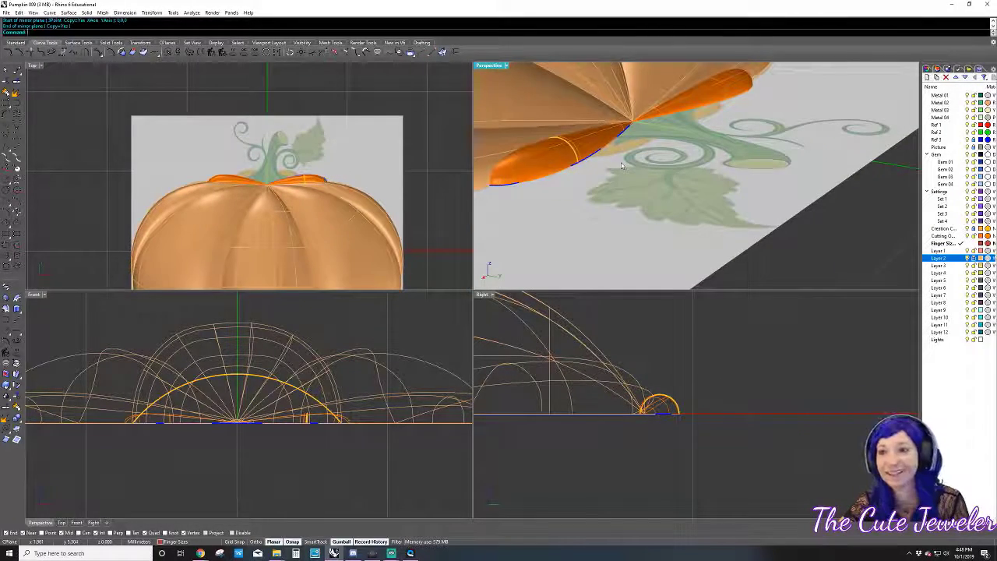
{"action": "right_click_drag", "start_coordinate": [621, 165], "coordinate": [591, 178]}
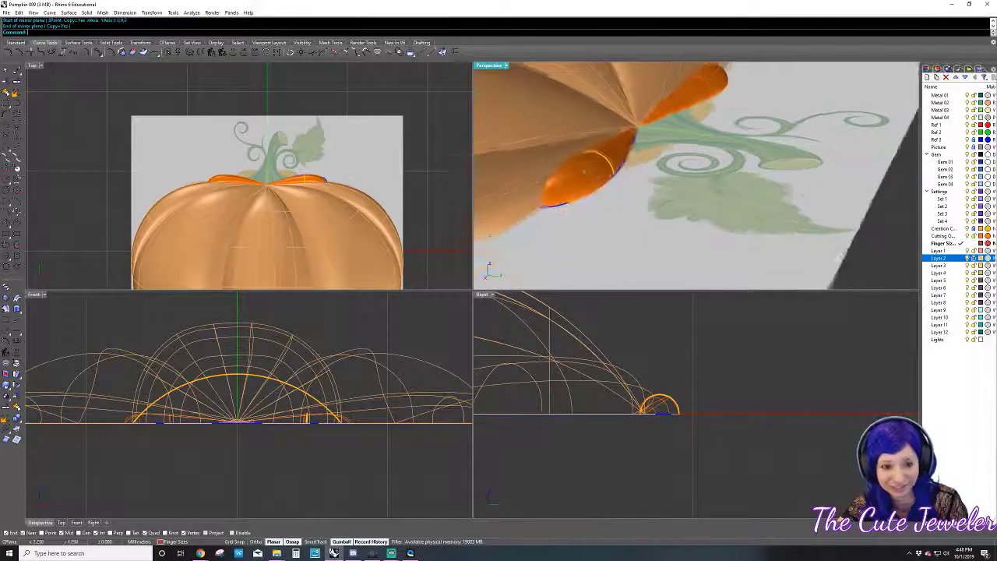
{"action": "scroll", "coordinate": [309, 176], "scroll_direction": "up", "scroll_amount": 5}
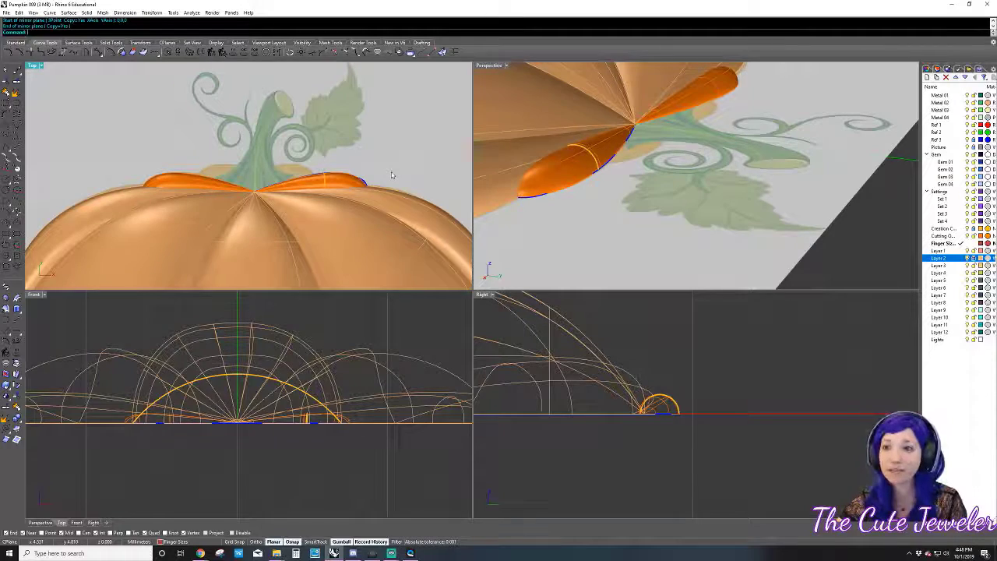
{"action": "scroll", "coordinate": [391, 176], "scroll_direction": "down", "scroll_amount": 1}
{"action": "scroll", "coordinate": [392, 176], "scroll_direction": "down", "scroll_amount": 1}
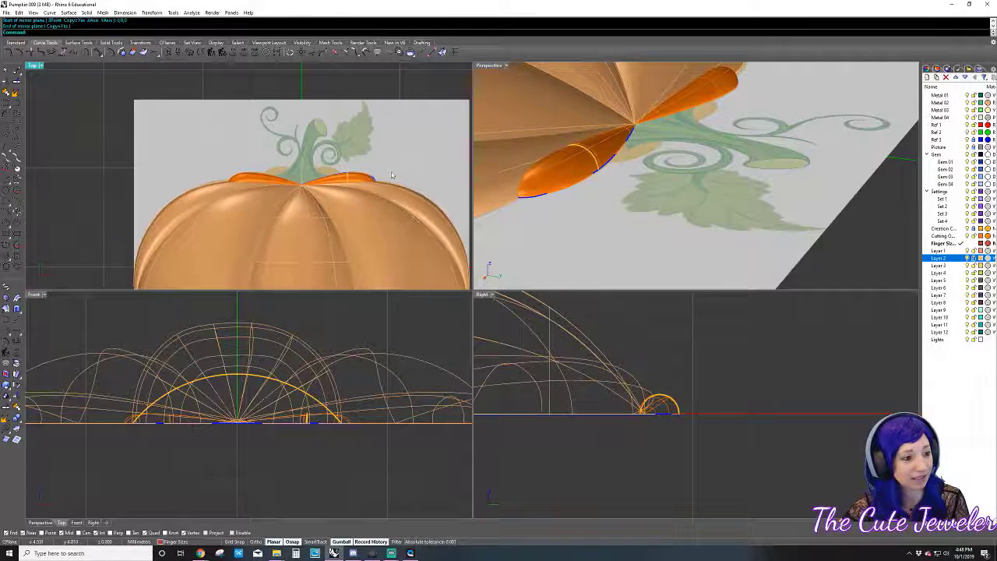
{"action": "scroll", "coordinate": [392, 175], "scroll_direction": "down", "scroll_amount": 2}
{"action": "right_click_drag", "start_coordinate": [392, 175], "coordinate": [321, 156]}
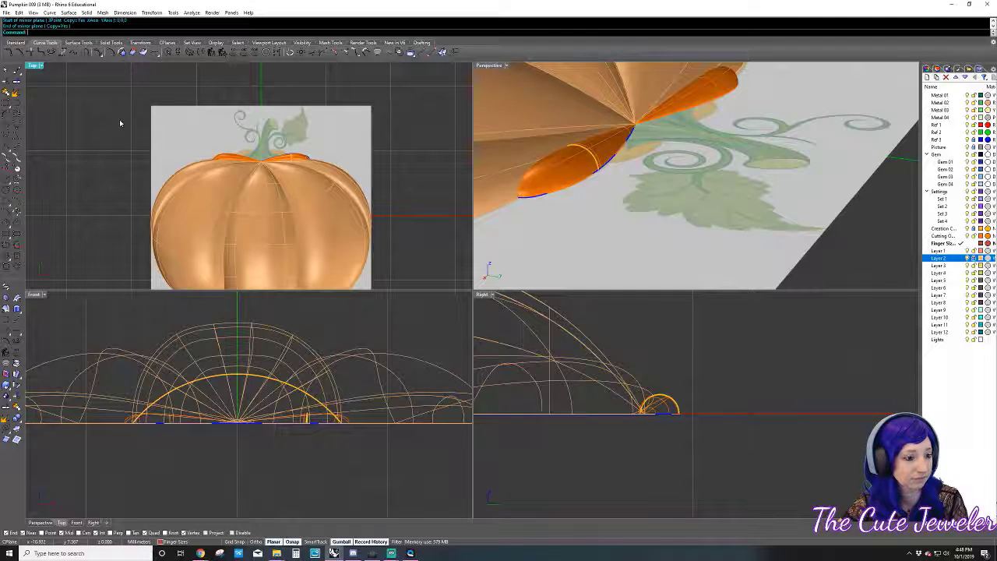
- Inspect the pumpkin from several angles and incrementally save it as Pumpkin 010
{"action": "left_click", "coordinate": [660, 409]}
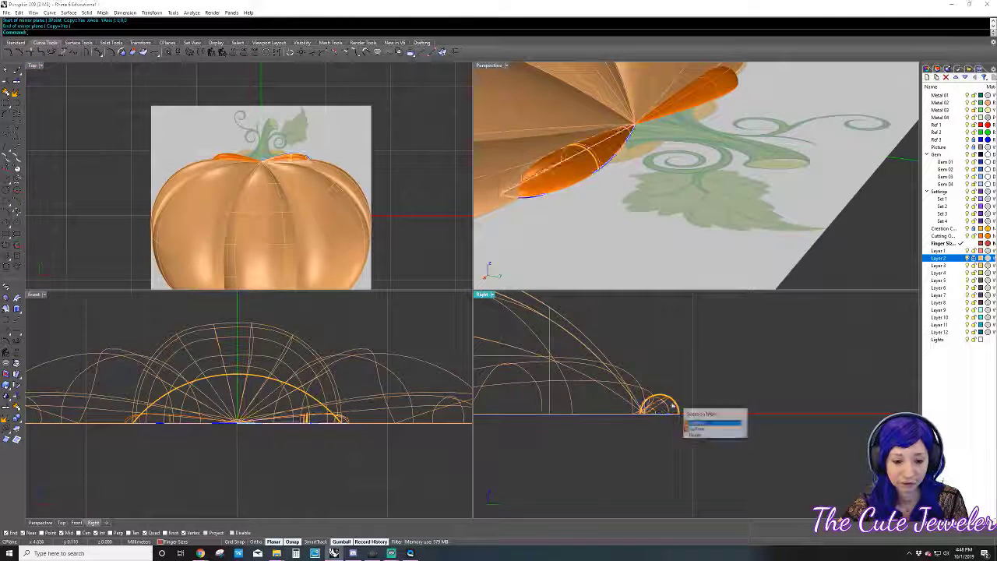
{"action": "left_click", "coordinate": [701, 416]}
{"action": "mouse_move", "coordinate": [697, 180]}
{"action": "right_mouse_down"}
{"action": "mouse_move", "coordinate": [679, 188]}
{"action": "mouse_move", "coordinate": [636, 153]}
{"action": "right_mouse_up"}
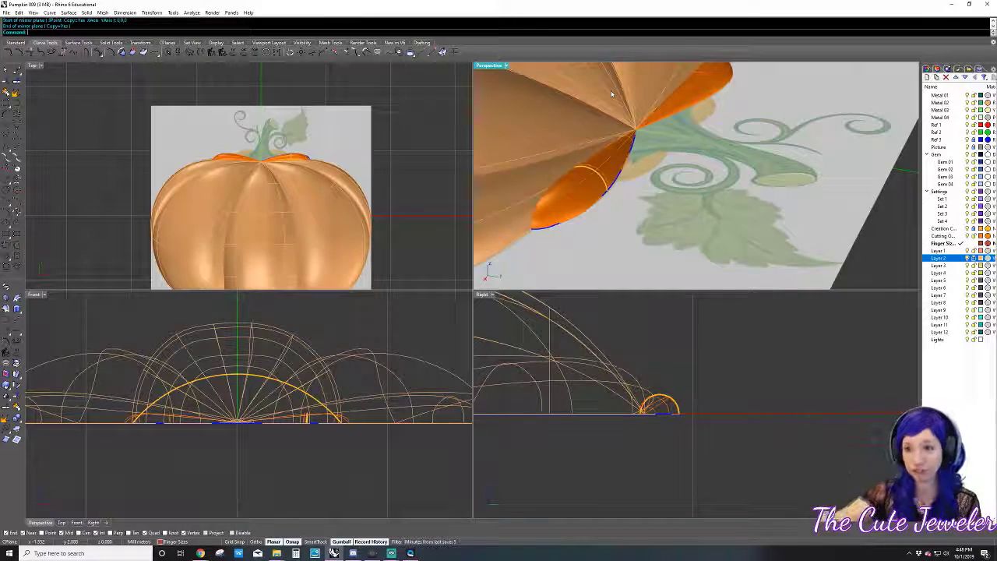
{"action": "mouse_move", "coordinate": [612, 93]}
{"action": "right_mouse_down"}
{"action": "mouse_move", "coordinate": [692, 178]}
{"action": "mouse_move", "coordinate": [676, 251]}
{"action": "right_mouse_up"}
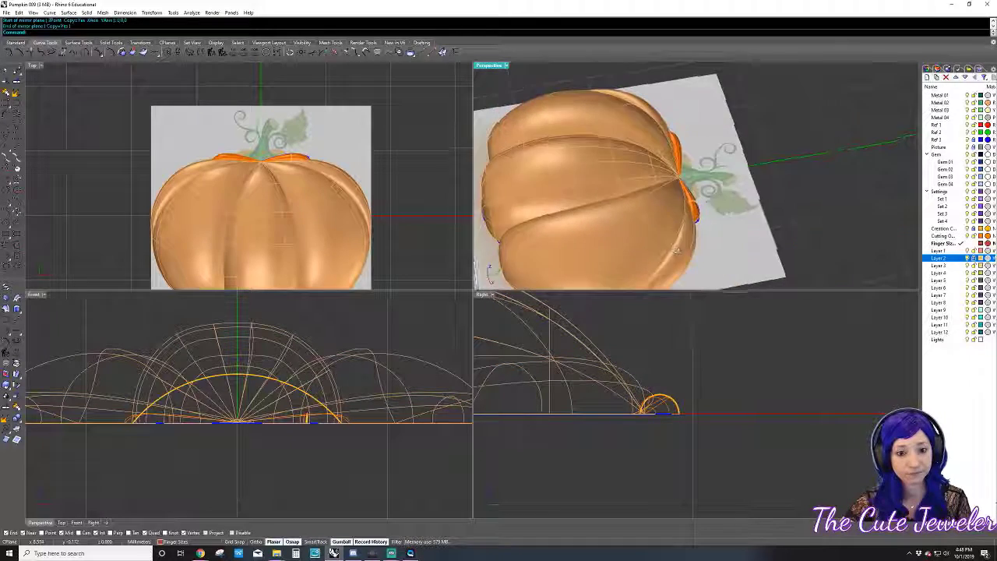
{"action": "right_click_drag", "start_coordinate": [676, 251], "coordinate": [668, 350]}
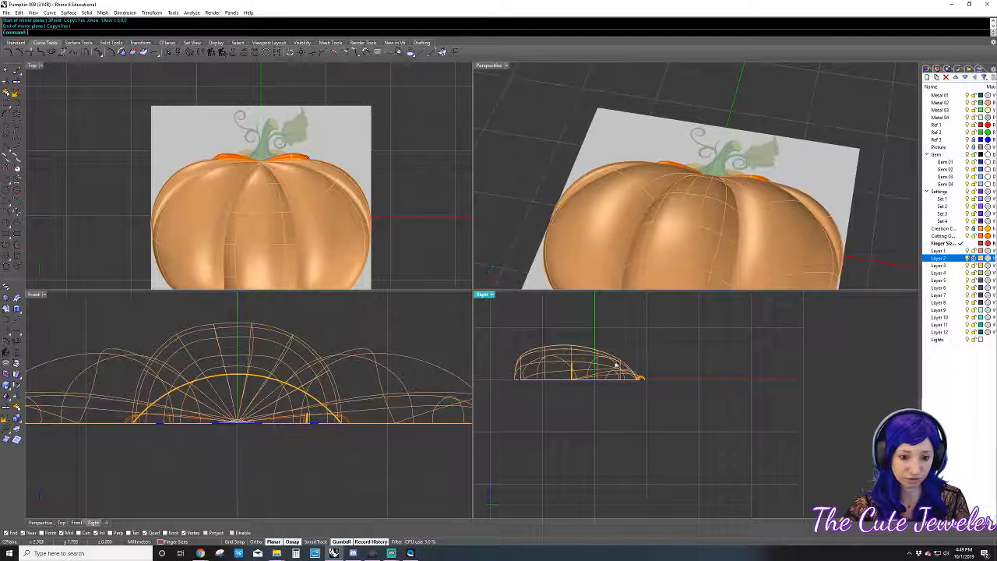
{"action": "right_click_drag", "start_coordinate": [661, 234], "coordinate": [679, 170]}
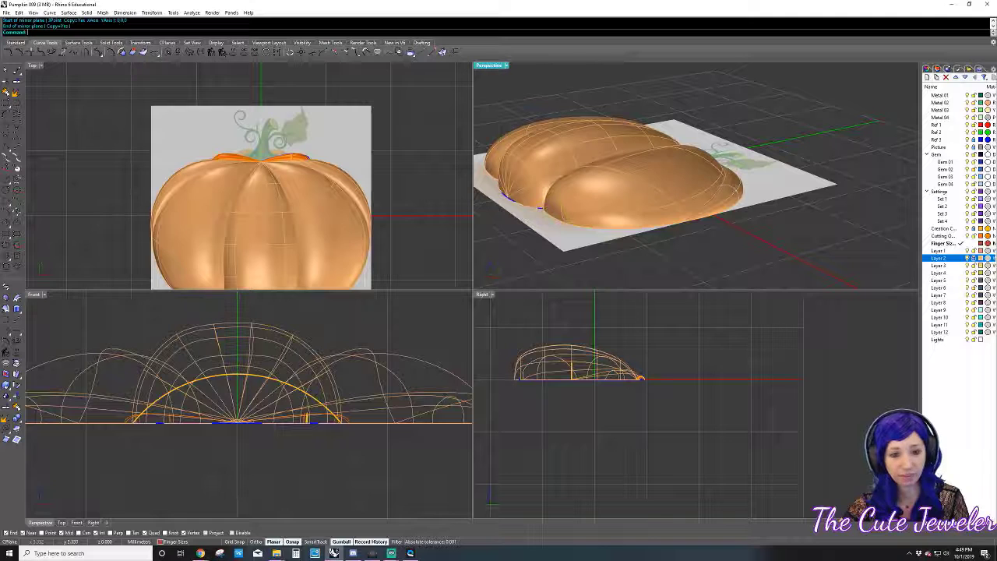
{"action": "left_click", "coordinate": [327, 176]}
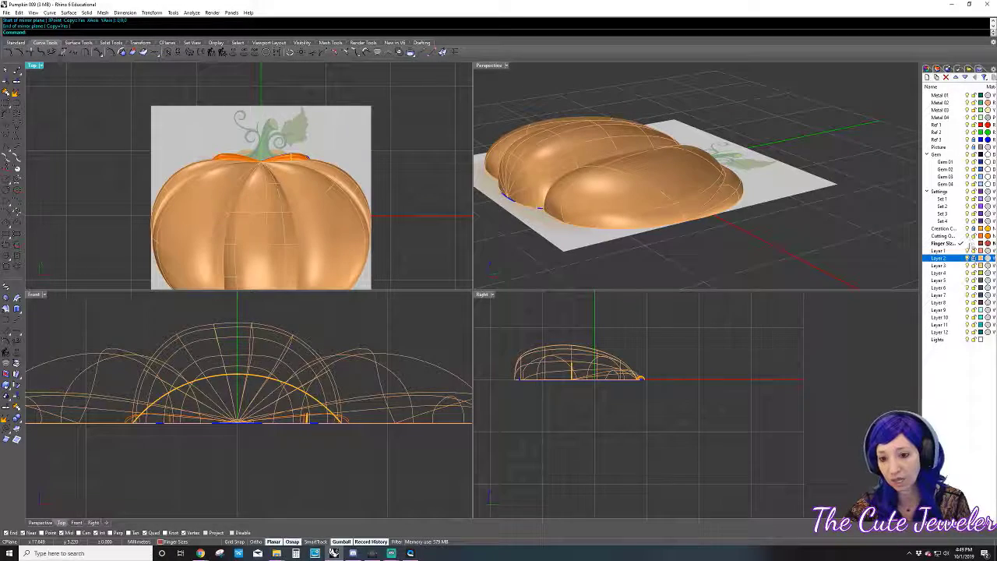
{"action": "left_click", "coordinate": [6, 13]}
{"action": "left_click", "coordinate": [46, 69]}
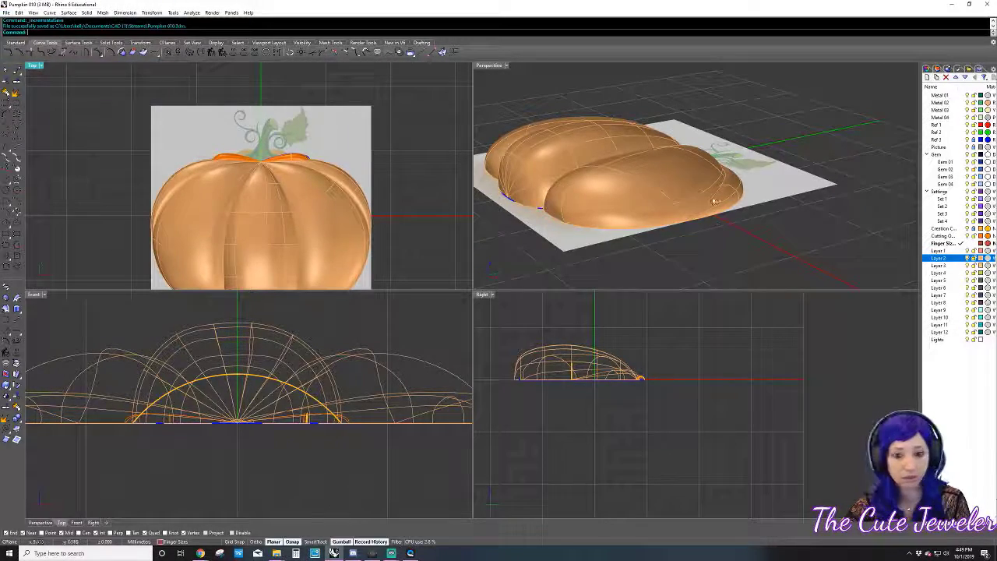
- Switch between the Surface and Solid tool tabs, settling on Surface Tools, and clear the selection
{"action": "left_click", "coordinate": [713, 201]}
{"action": "scroll", "coordinate": [605, 390], "scroll_direction": "up", "scroll_amount": 2}
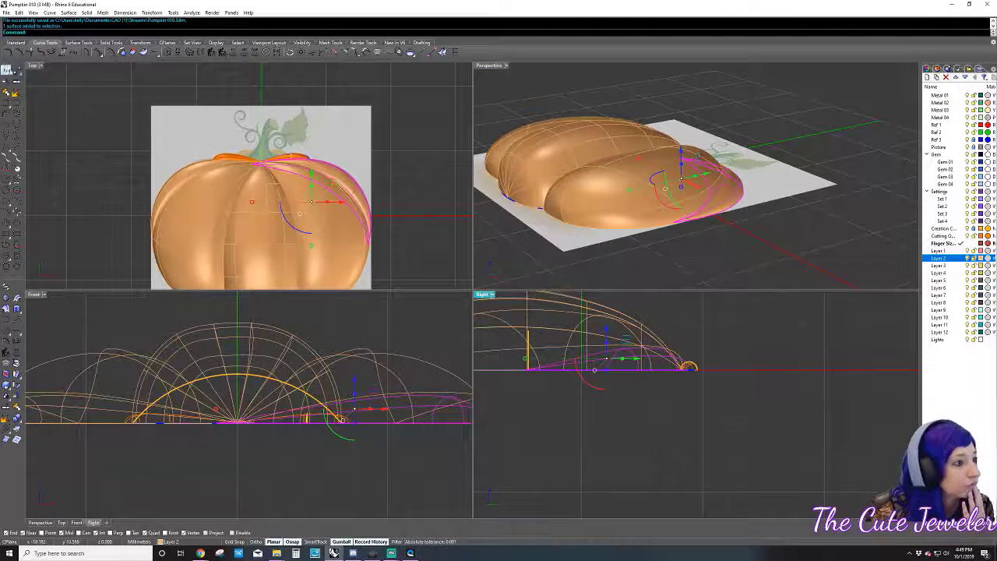
{"action": "left_click", "coordinate": [78, 43]}
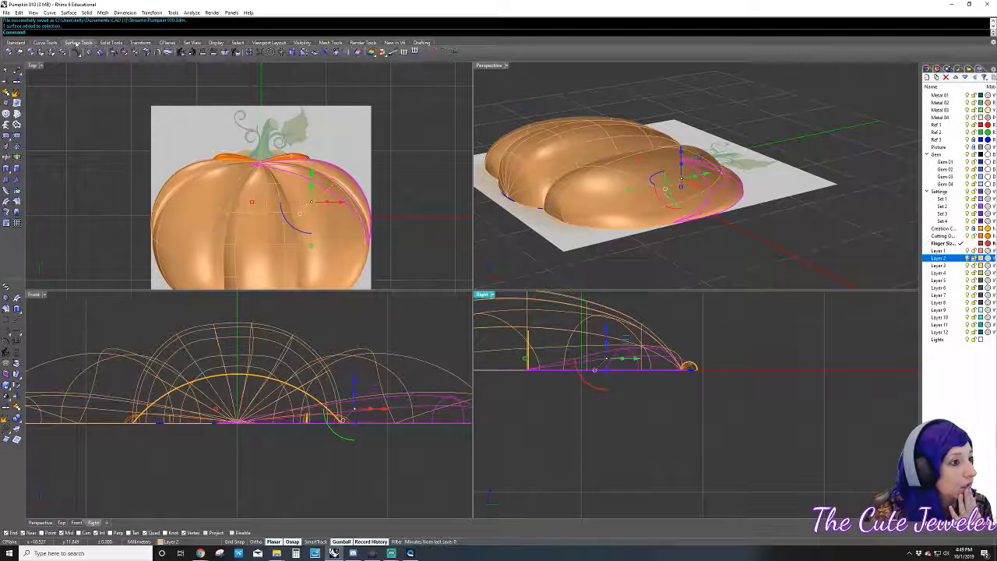
{"action": "left_click", "coordinate": [111, 43]}
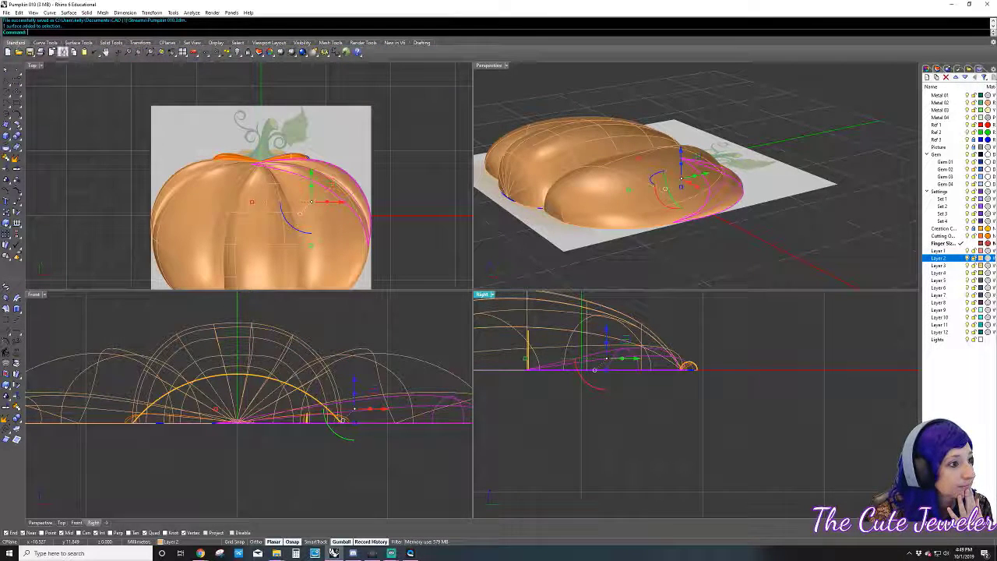
{"action": "left_click", "coordinate": [78, 43]}
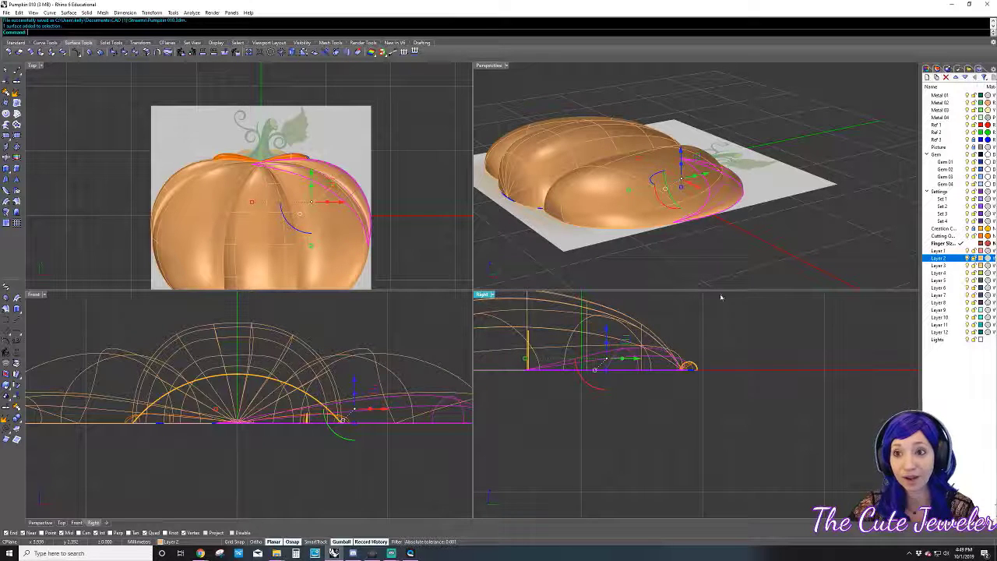
{"action": "left_click", "coordinate": [483, 248]}
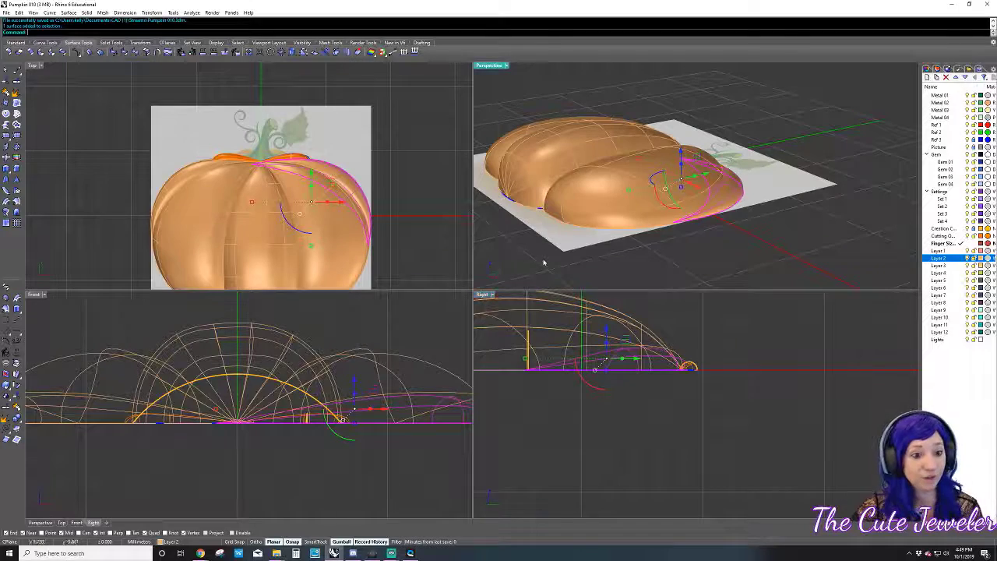
{"action": "right_click_drag", "start_coordinate": [487, 251], "coordinate": [537, 256]}
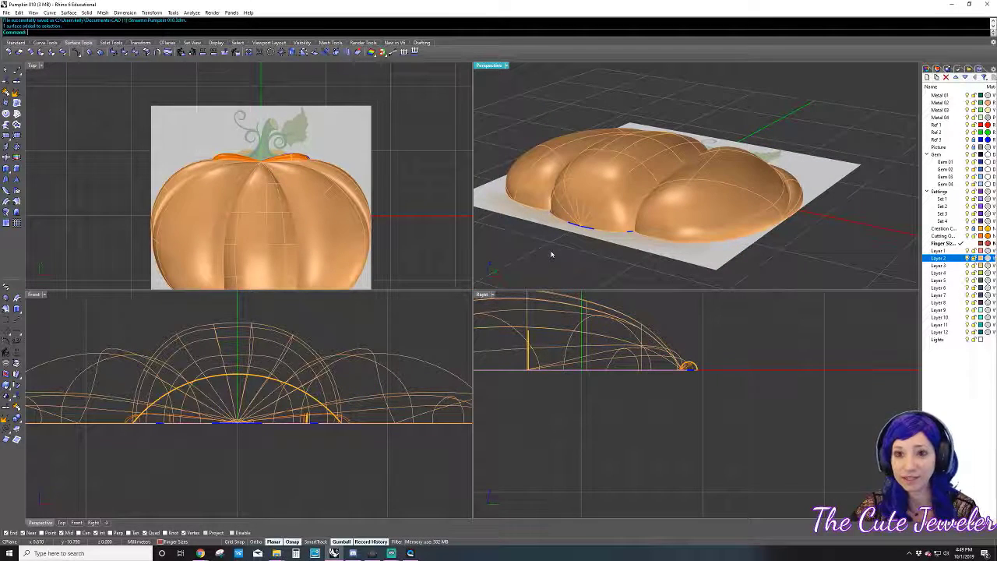
- Select the right-hand lobe surface in the Top viewport and open the Transform scale options
{"action": "left_click", "coordinate": [434, 170]}
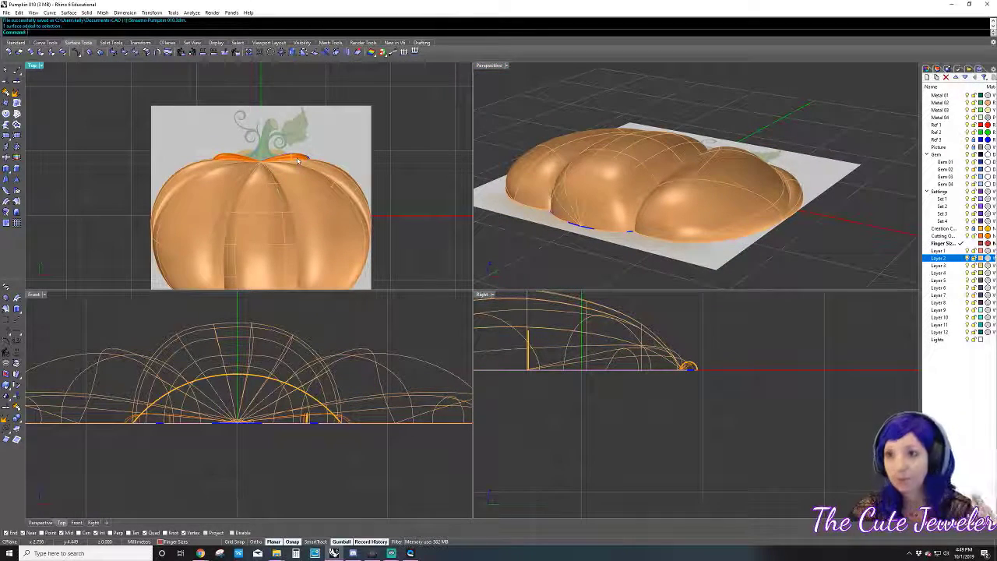
{"action": "left_click", "coordinate": [289, 204]}
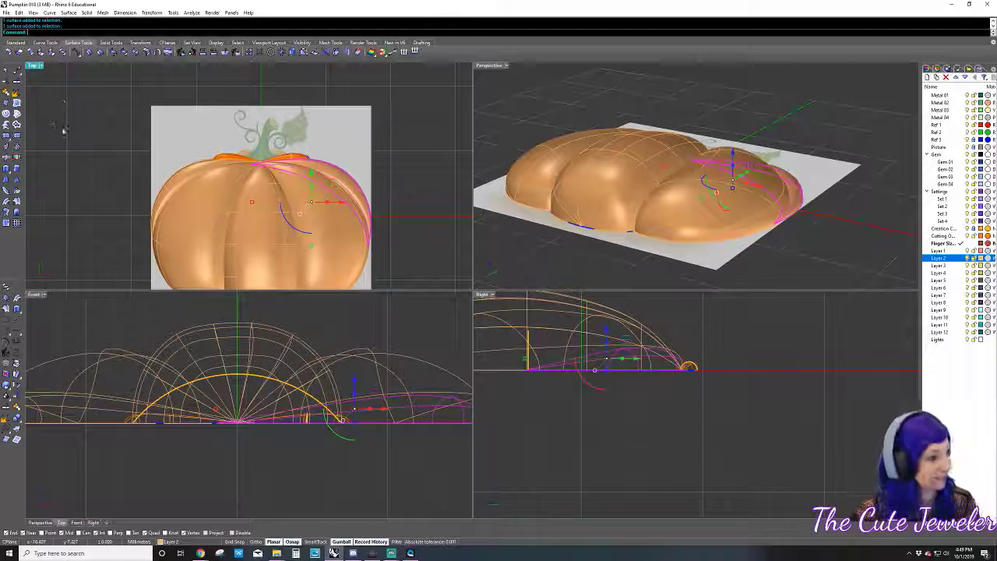
{"action": "key", "text": "Escape"}
{"action": "left_click", "coordinate": [343, 181]}
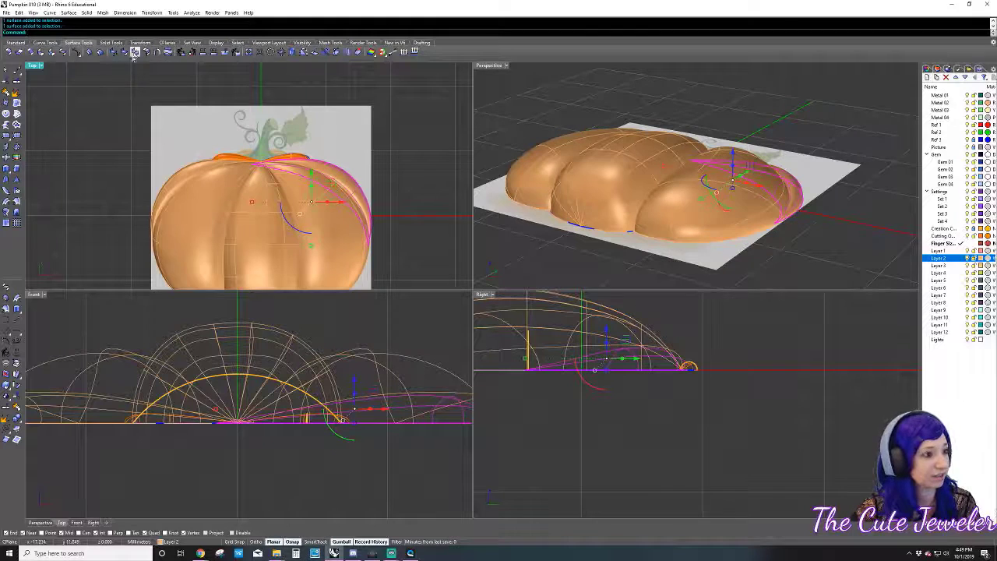
{"action": "left_click", "coordinate": [53, 42]}
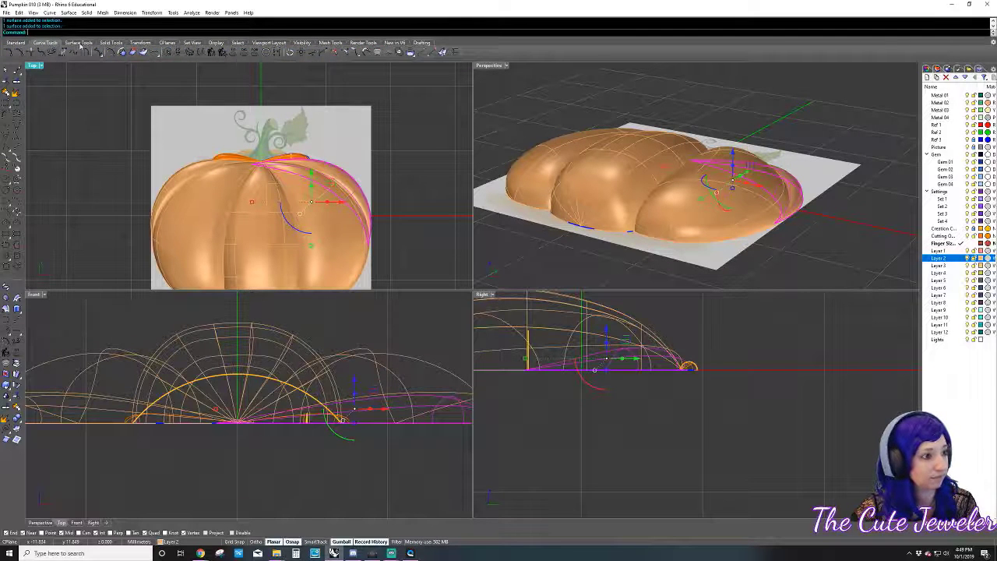
{"action": "left_click", "coordinate": [78, 42]}
{"action": "left_click", "coordinate": [111, 42]}
{"action": "left_click", "coordinate": [141, 42]}
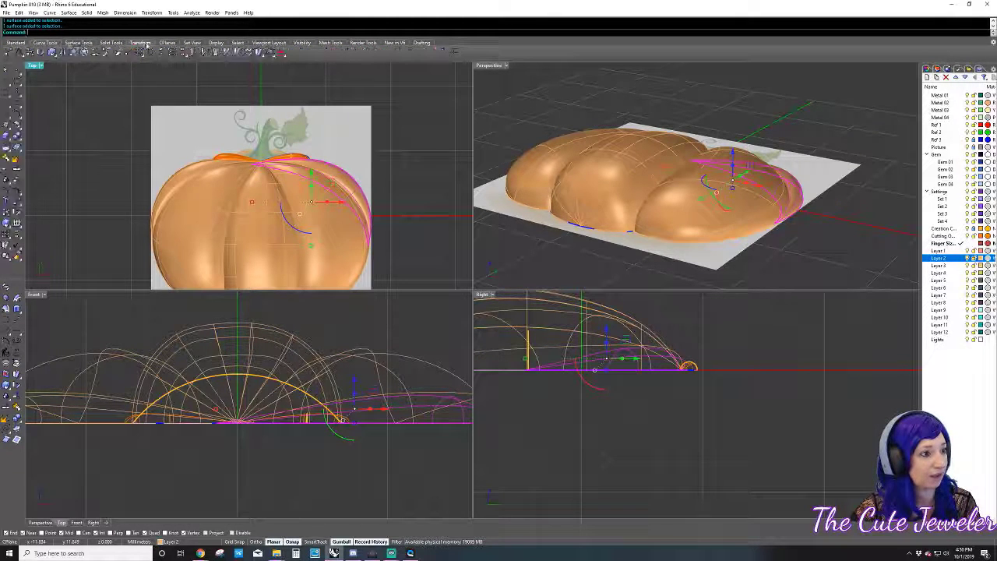
{"action": "left_click", "coordinate": [54, 54]}
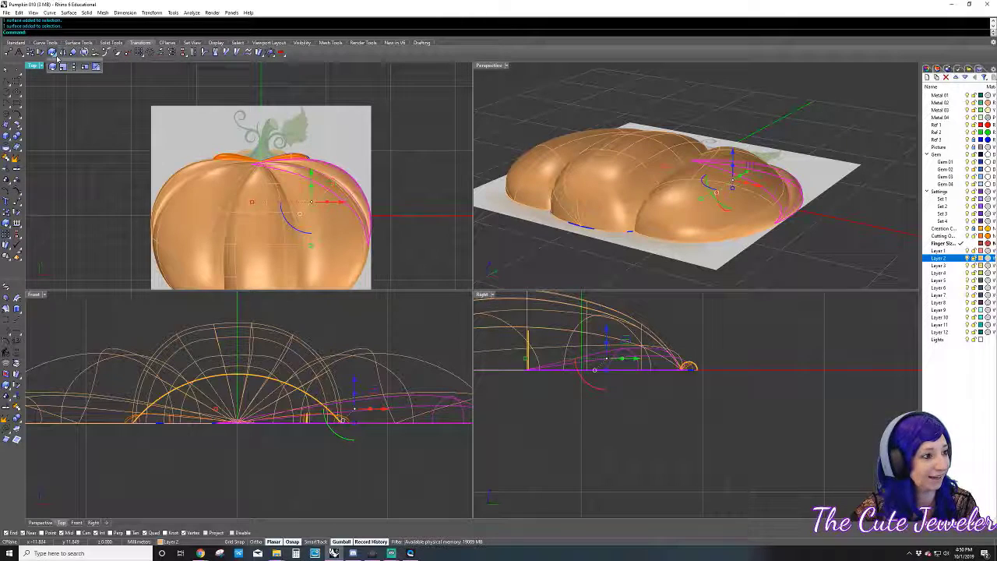
- Scale1D the right lobe vertically in the Front view from its base point, then deselect
{"action": "left_click", "coordinate": [75, 66]}
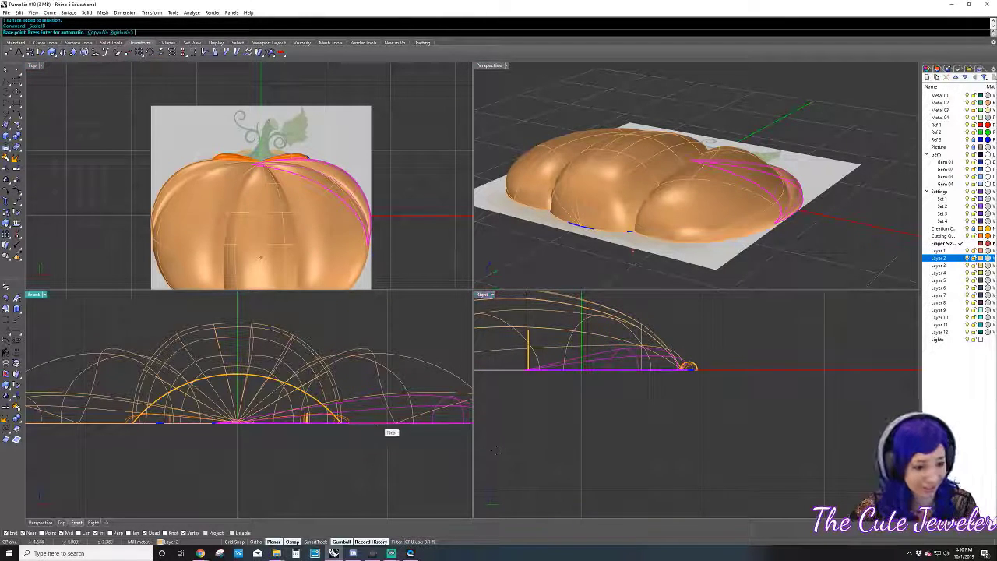
{"action": "right_click_drag", "start_coordinate": [443, 425], "coordinate": [331, 428]}
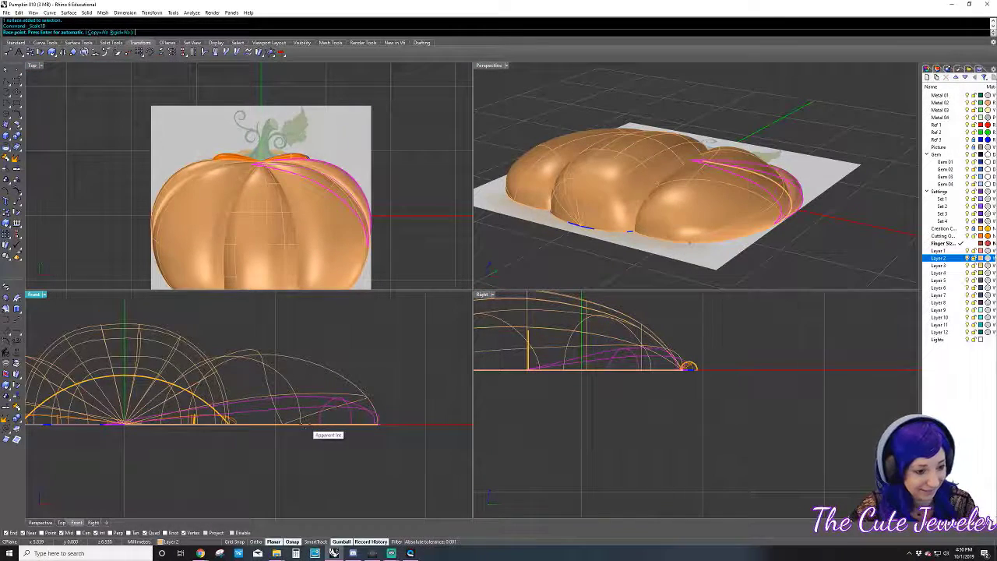
{"action": "left_click", "coordinate": [300, 423]}
{"action": "left_click", "coordinate": [300, 422]}
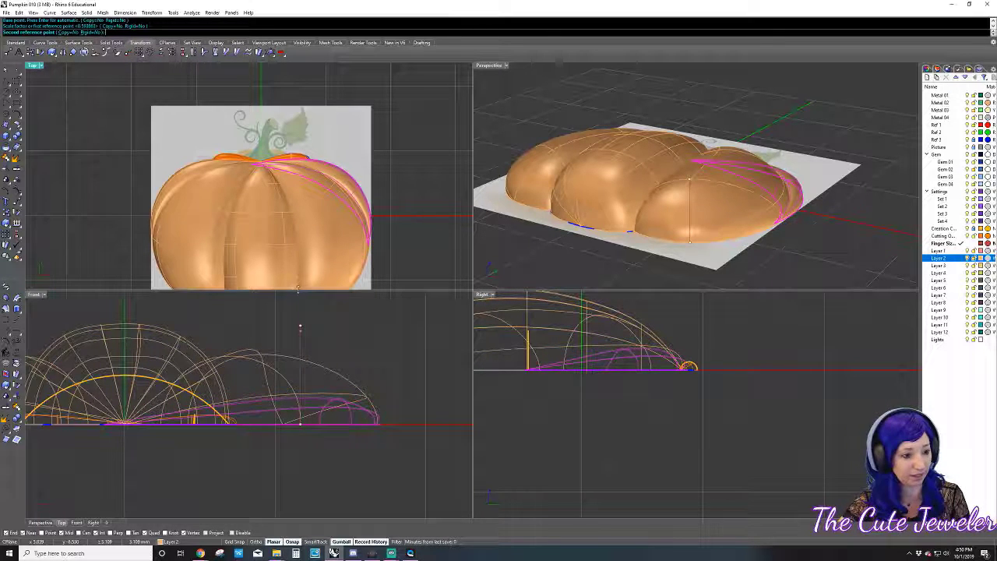
{"action": "right_click_drag", "start_coordinate": [300, 319], "coordinate": [311, 395]}
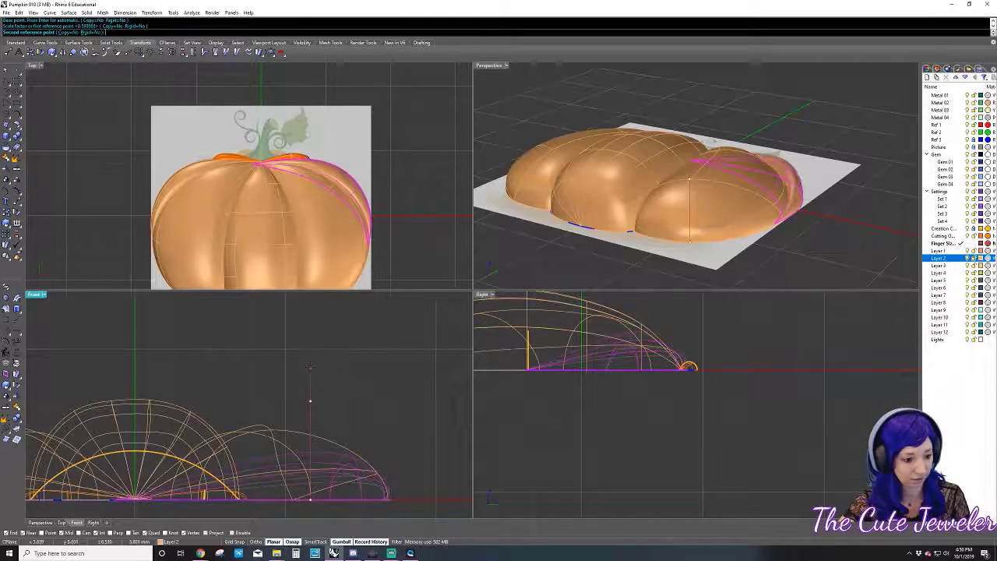
{"action": "left_click", "coordinate": [310, 330]}
{"action": "mouse_move", "coordinate": [861, 223]}
{"action": "right_mouse_down"}
{"action": "mouse_move", "coordinate": [766, 252]}
{"action": "mouse_move", "coordinate": [665, 227]}
{"action": "right_mouse_up"}
{"action": "key", "text": "Escape"}
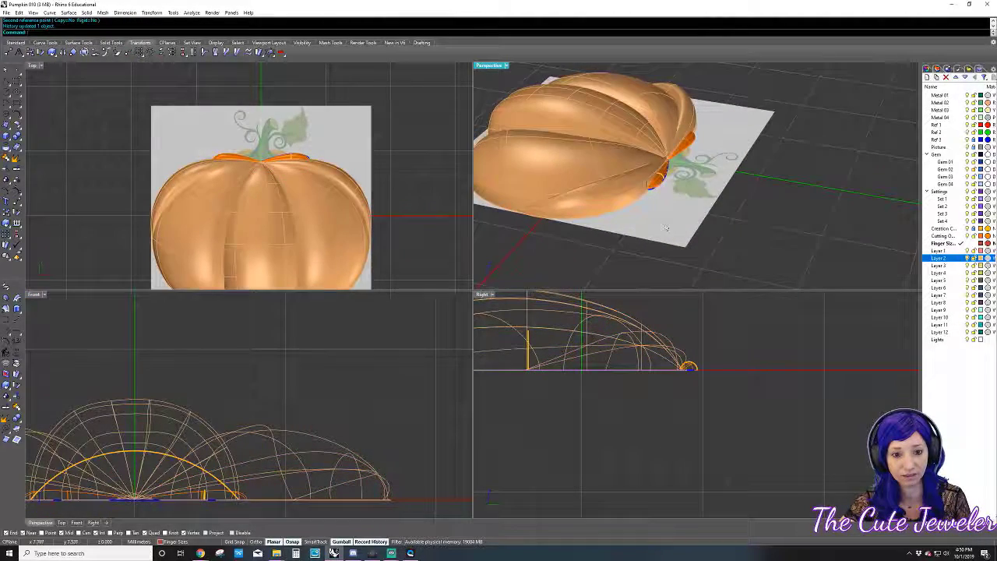
- Stretch the stem-base lobe in one direction with Scale1D in the Front viewport
{"action": "left_click", "coordinate": [661, 184]}
{"action": "key", "text": "Return"}
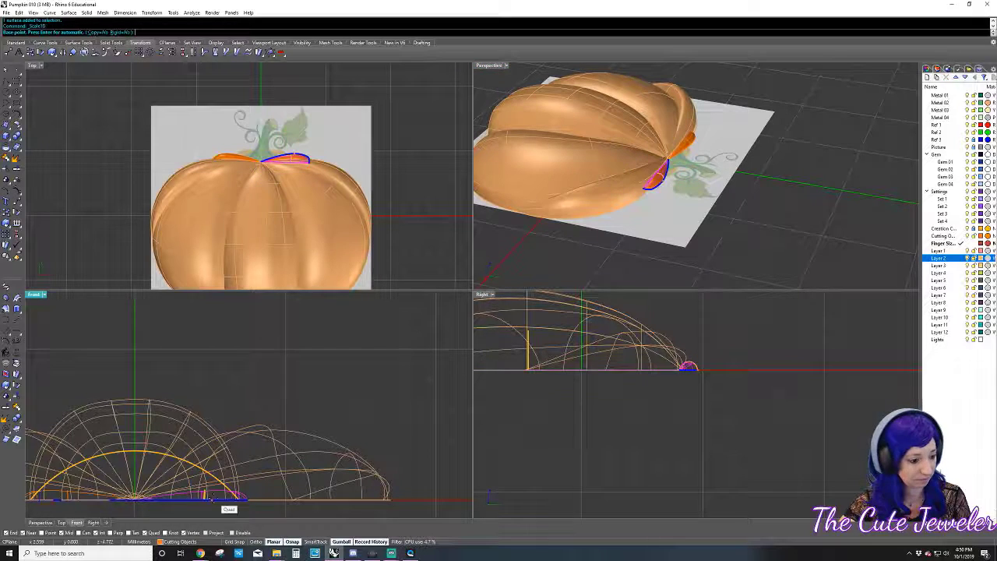
{"action": "left_click", "coordinate": [206, 498]}
{"action": "left_click", "coordinate": [207, 353]}
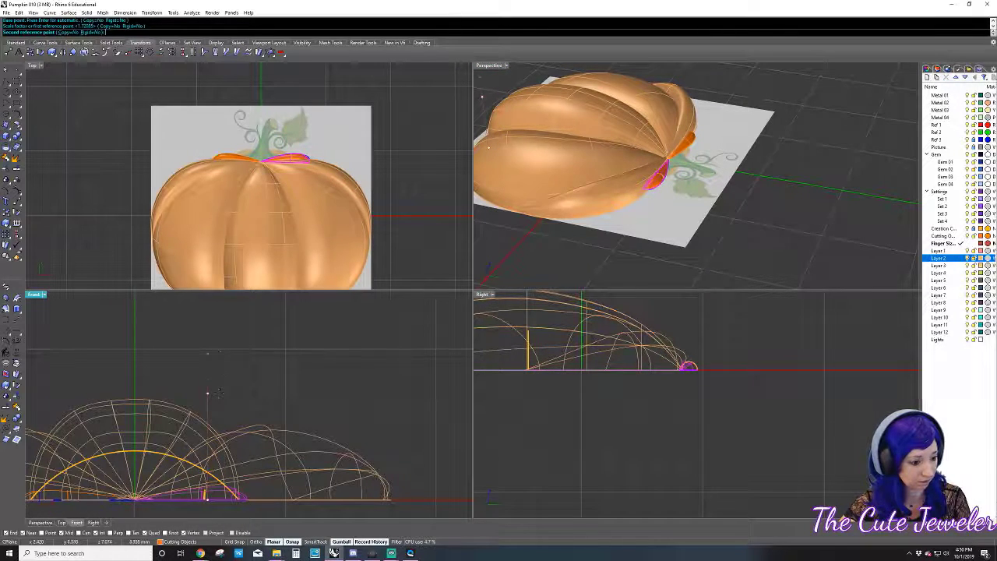
{"action": "left_click", "coordinate": [207, 392]}
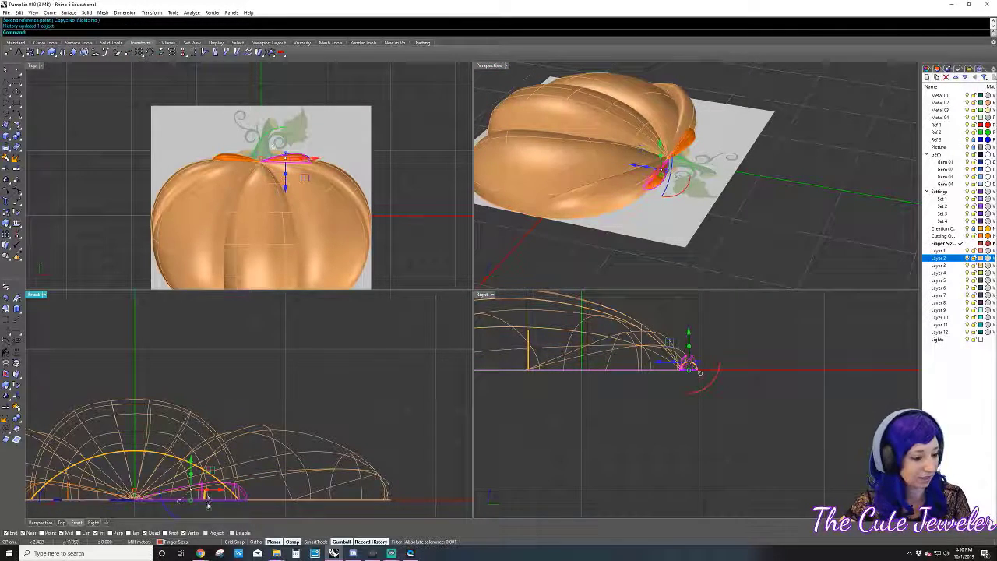
- Apply a second Scale1D stretch so the stem-base lobe stands taller
{"action": "key", "text": "Return"}
{"action": "left_click", "coordinate": [221, 484]}
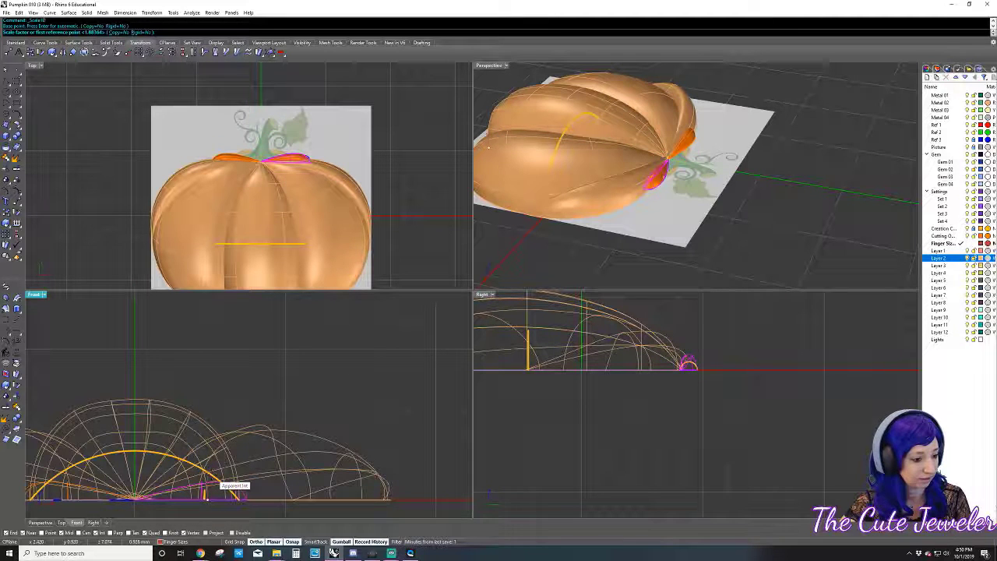
{"action": "left_click", "coordinate": [221, 471]}
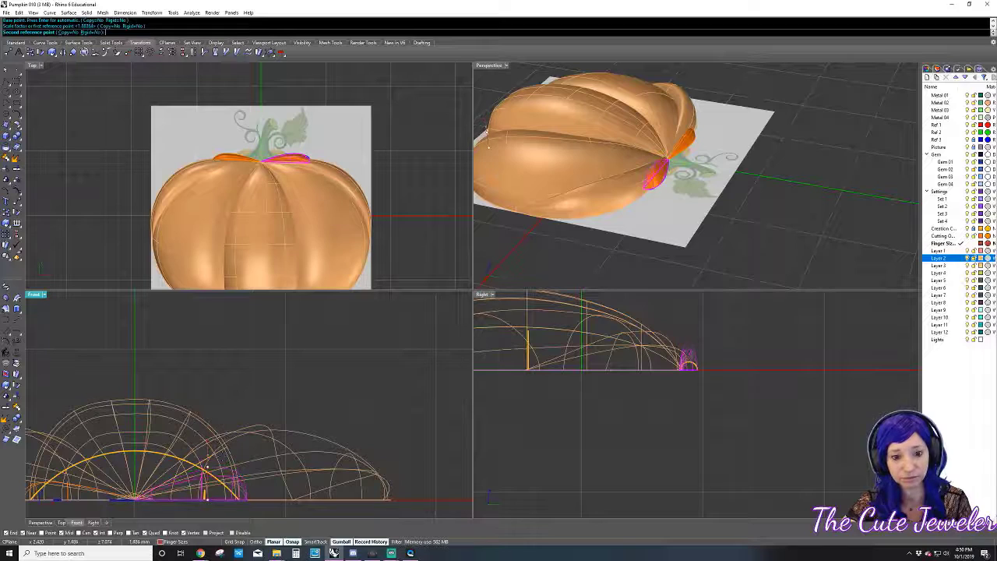
{"action": "left_click", "coordinate": [207, 467]}
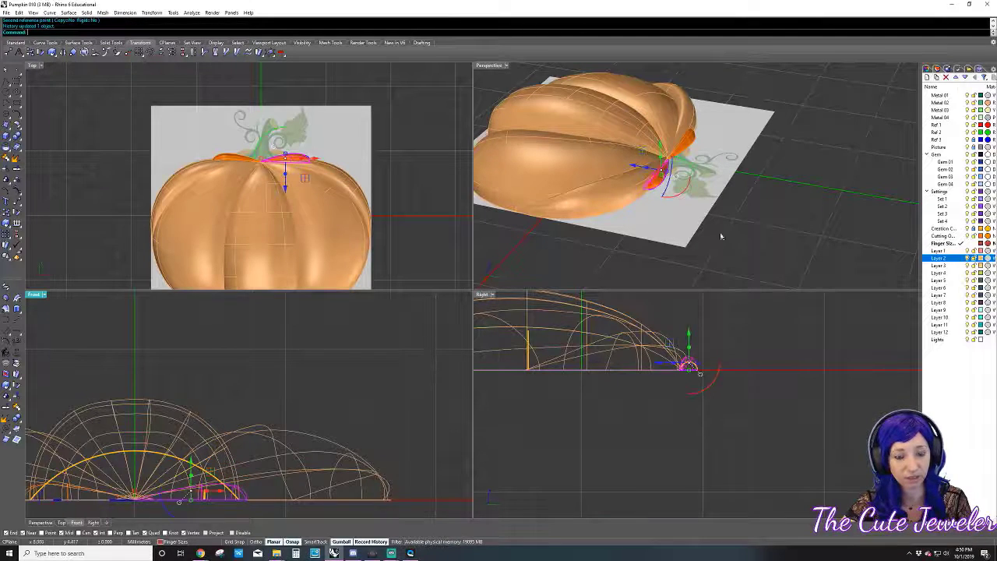
{"action": "mouse_move", "coordinate": [721, 238]}
{"action": "right_mouse_down"}
{"action": "mouse_move", "coordinate": [667, 218]}
{"action": "mouse_move", "coordinate": [689, 130]}
{"action": "mouse_move", "coordinate": [644, 168]}
{"action": "right_mouse_up"}
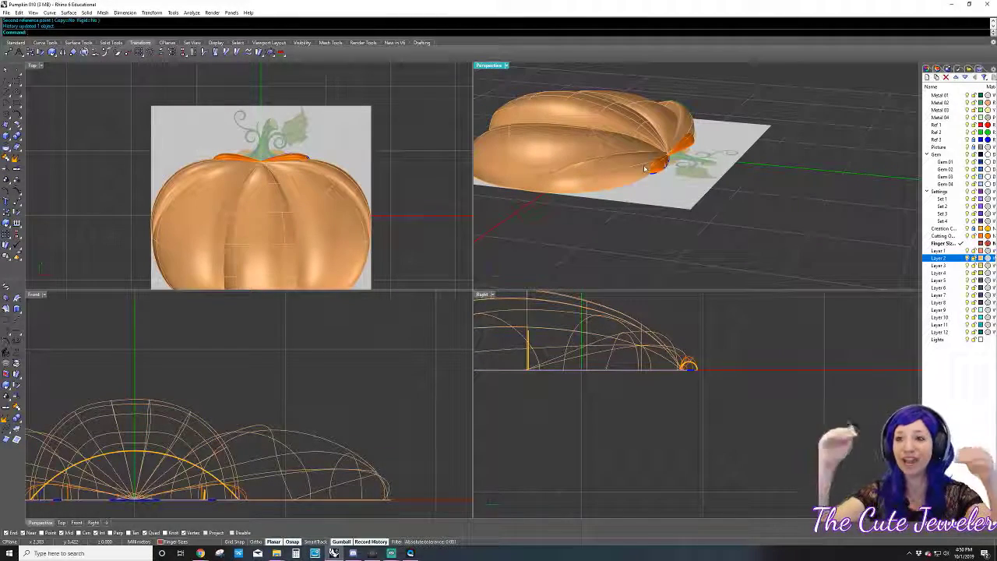
- Undo the second stem-lobe stretch, deselect, and orbit around the pumpkin to inspect it
{"action": "mouse_move", "coordinate": [757, 201]}
{"action": "right_mouse_down"}
{"action": "mouse_move", "coordinate": [784, 189]}
{"action": "mouse_move", "coordinate": [809, 204]}
{"action": "mouse_move", "coordinate": [708, 223]}
{"action": "mouse_move", "coordinate": [708, 234]}
{"action": "mouse_move", "coordinate": [750, 245]}
{"action": "mouse_move", "coordinate": [751, 195]}
{"action": "mouse_move", "coordinate": [751, 250]}
{"action": "mouse_move", "coordinate": [729, 210]}
{"action": "right_mouse_up"}
{"action": "key", "text": "ctrl+z"}
{"action": "key", "text": "Escape"}
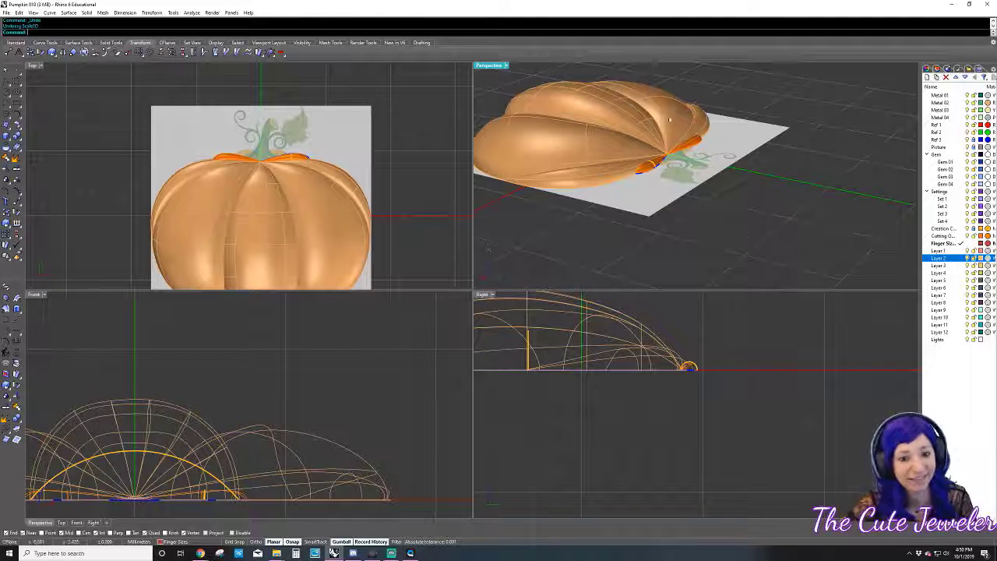
{"action": "mouse_move", "coordinate": [663, 167]}
{"action": "right_mouse_down"}
{"action": "mouse_move", "coordinate": [668, 150]}
{"action": "mouse_move", "coordinate": [577, 164]}
{"action": "right_mouse_up"}
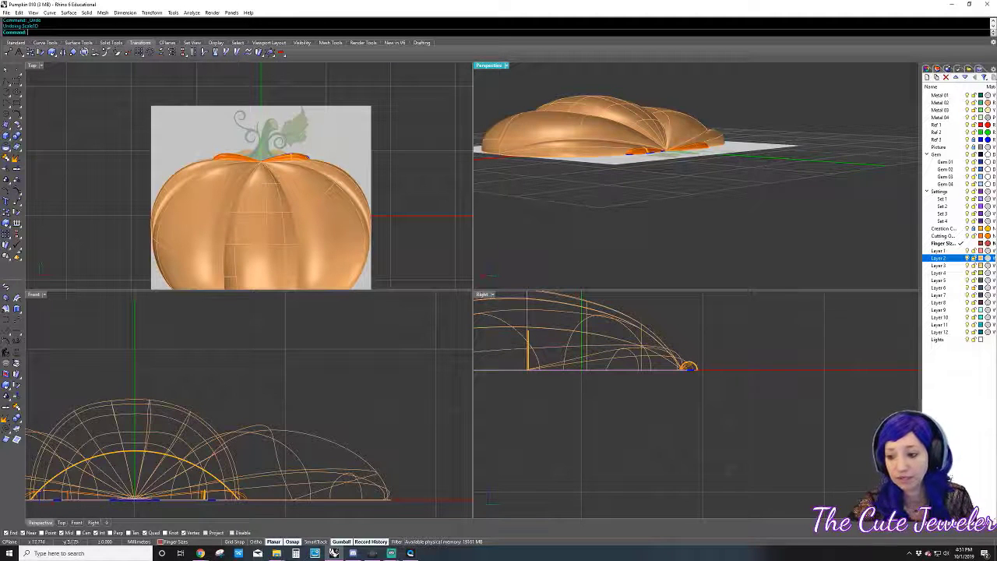
{"action": "right_click_drag", "start_coordinate": [659, 269], "coordinate": [639, 149]}
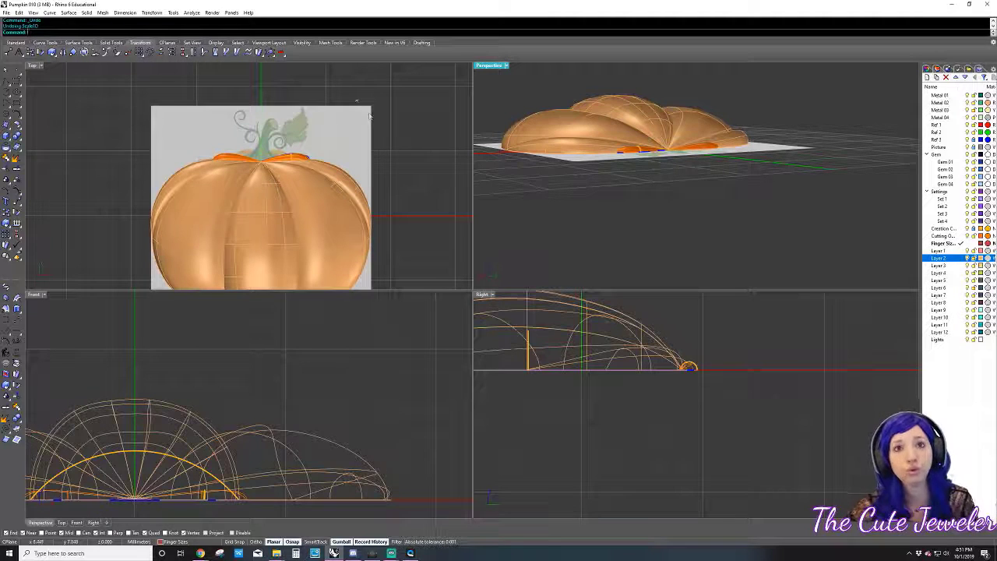
- Incrementally save the model as Pumpkin 011, then view it from above
{"action": "left_click", "coordinate": [7, 13]}
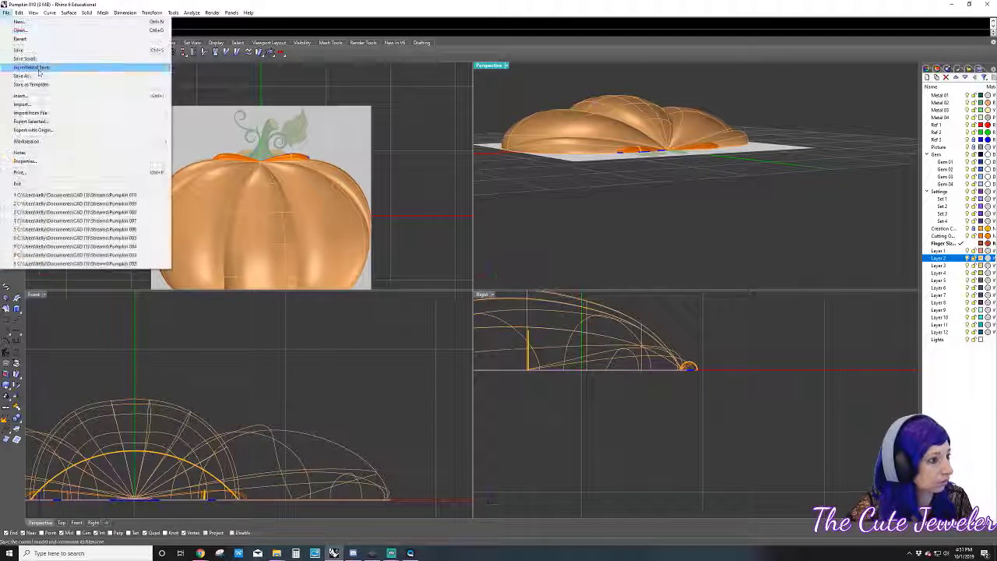
{"action": "left_click", "coordinate": [336, 82]}
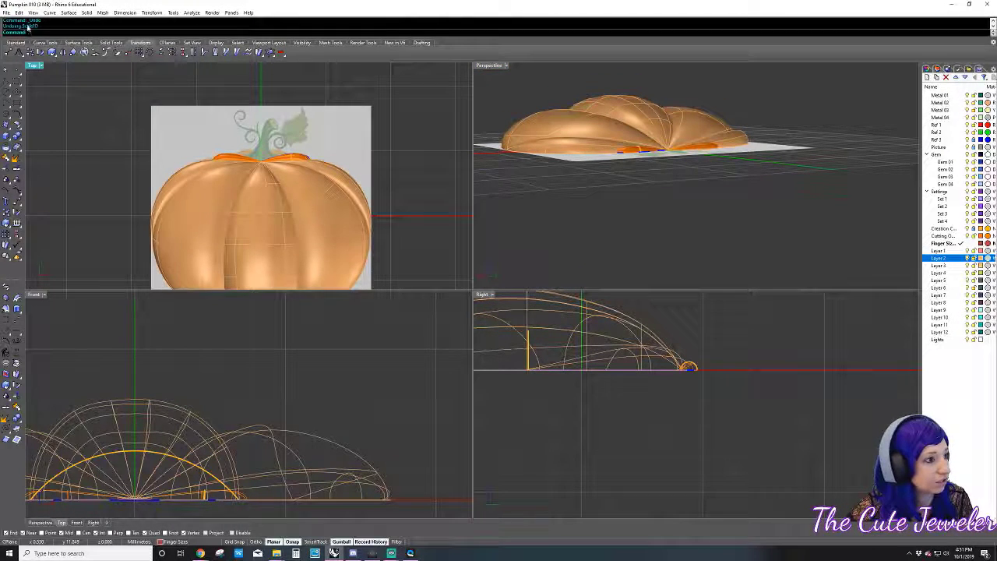
{"action": "left_click", "coordinate": [7, 12]}
{"action": "left_click", "coordinate": [35, 67]}
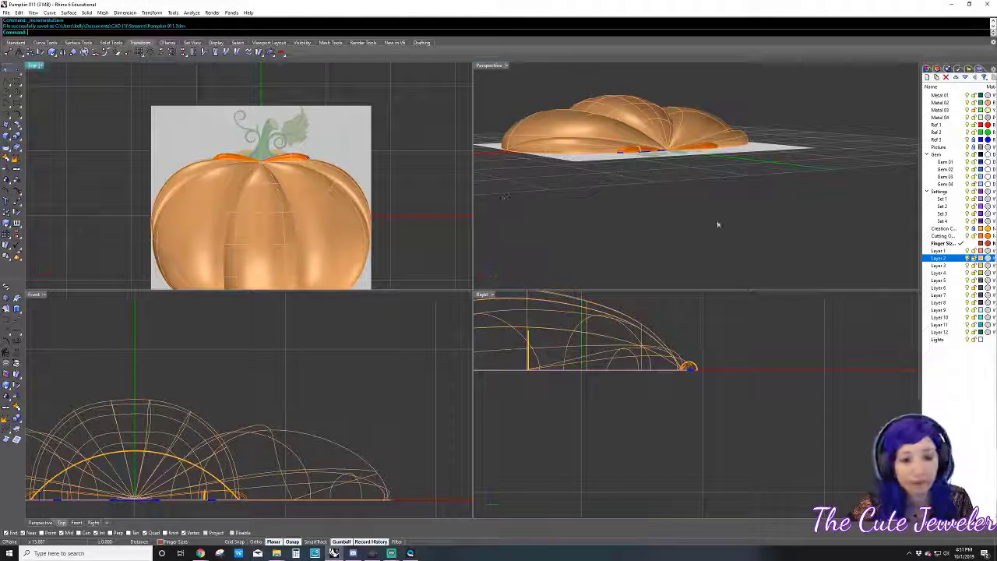
{"action": "left_click", "coordinate": [663, 208]}
{"action": "right_click_drag", "start_coordinate": [663, 208], "coordinate": [670, 257]}
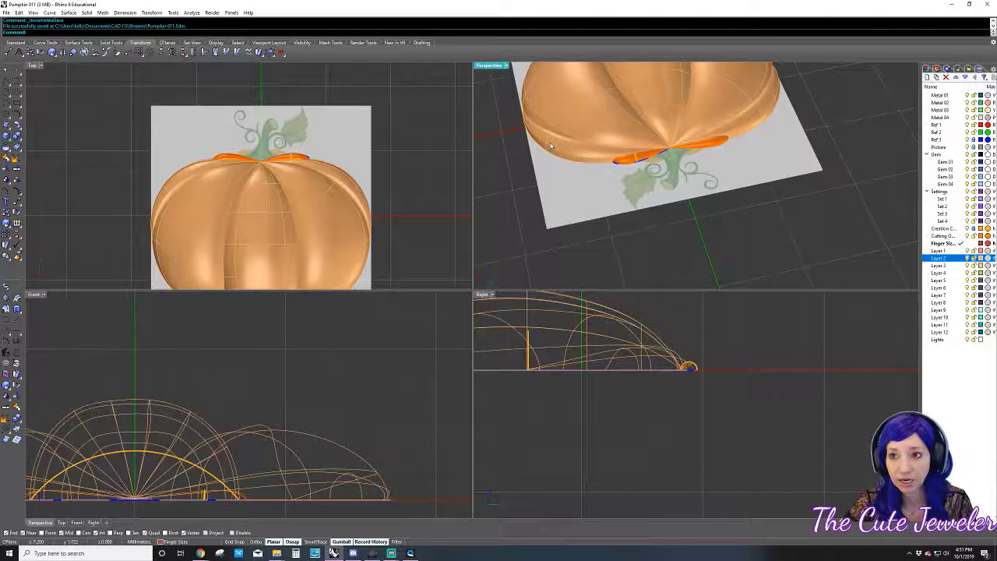
{"action": "left_click", "coordinate": [257, 162]}
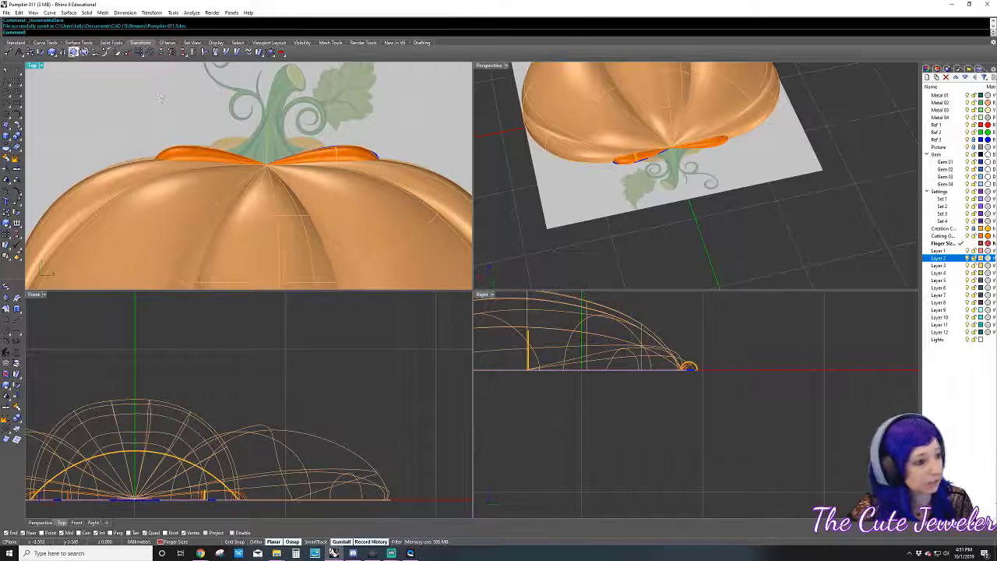
{"action": "double_click", "coordinate": [34, 68]}
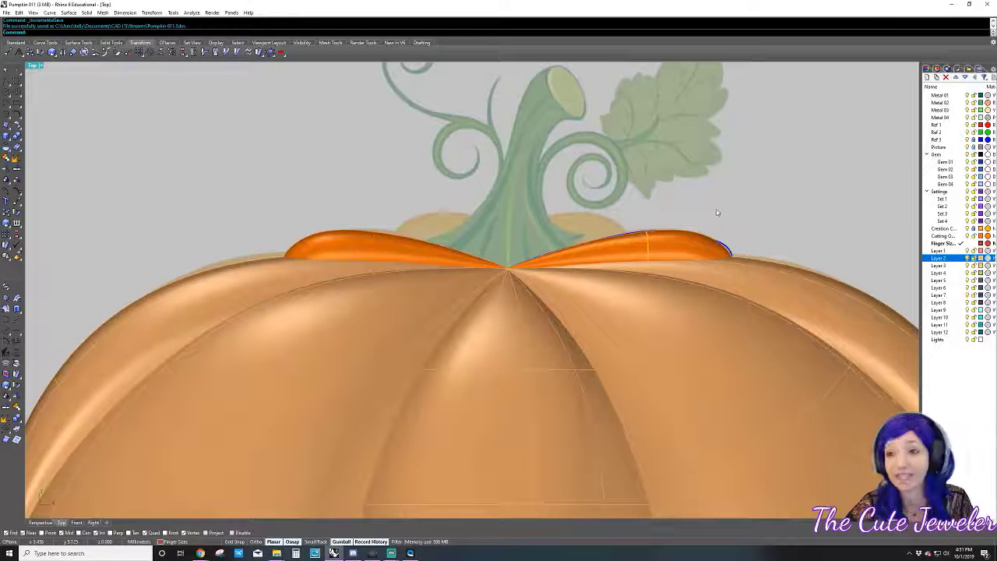
{"action": "scroll", "coordinate": [717, 212], "scroll_direction": "down", "scroll_amount": 2}
{"action": "scroll", "coordinate": [529, 265], "scroll_direction": "up", "scroll_amount": 2}
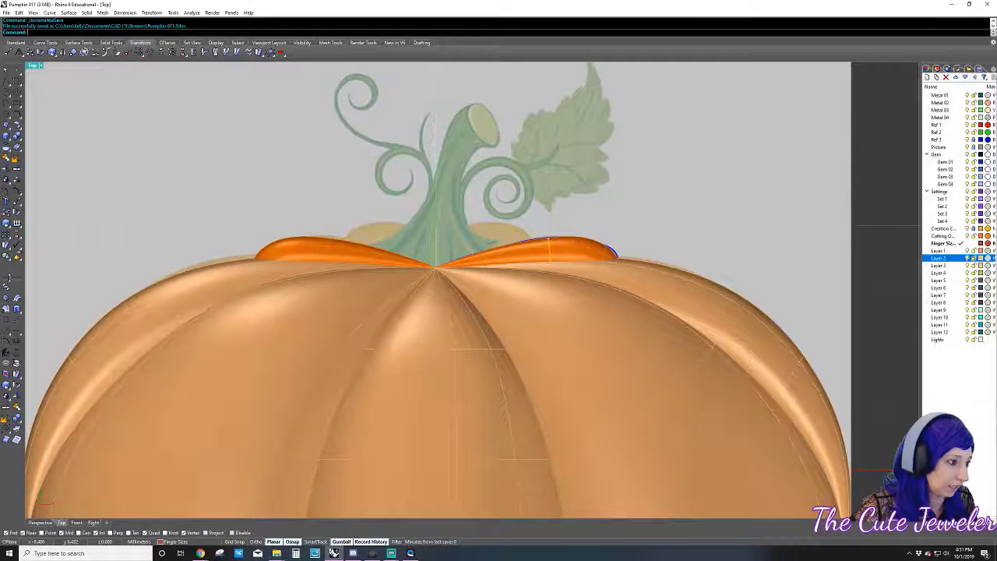
{"action": "left_click", "coordinate": [595, 247]}
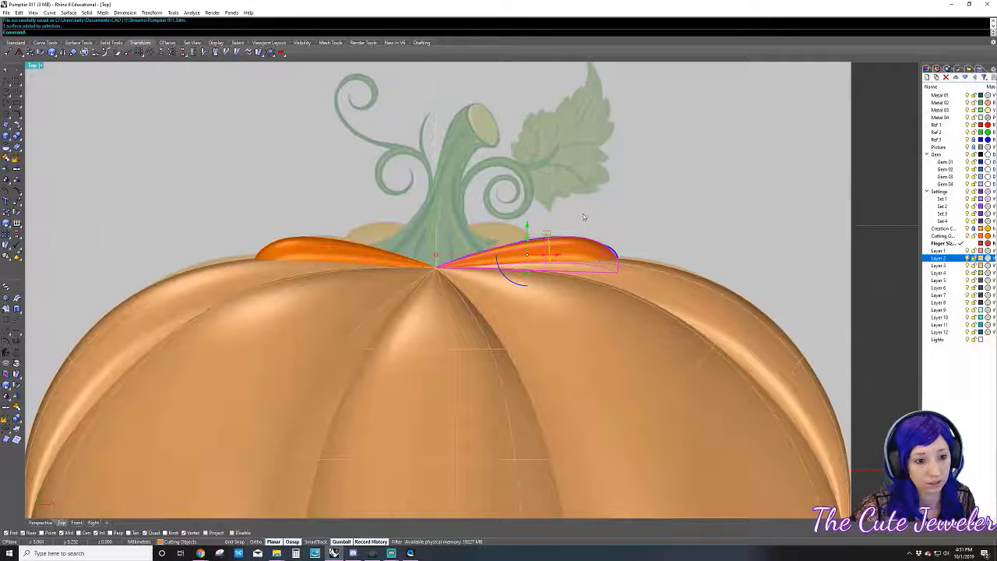
{"action": "left_click", "coordinate": [583, 217]}
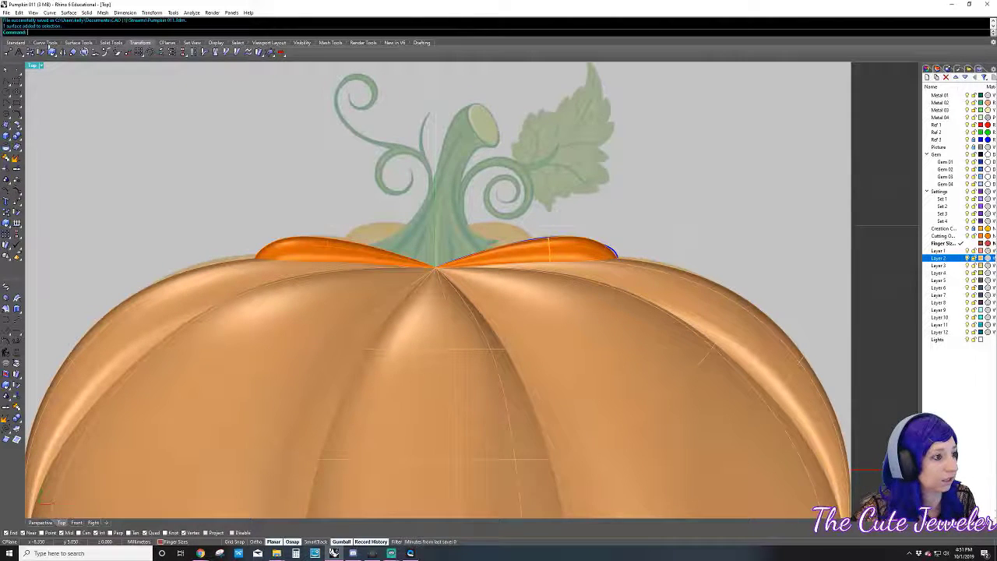
{"action": "left_click", "coordinate": [78, 43]}
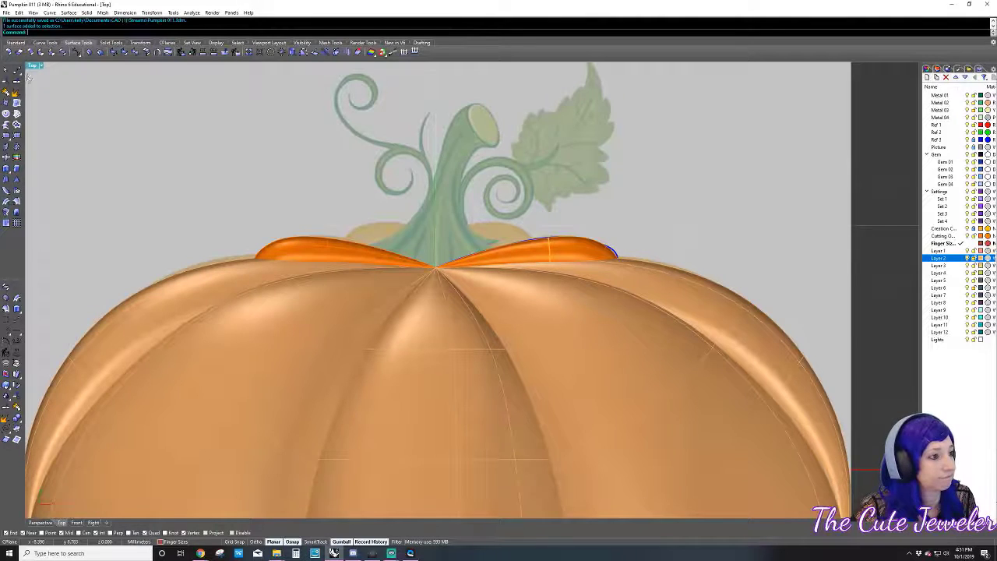
{"action": "left_click", "coordinate": [120, 44]}
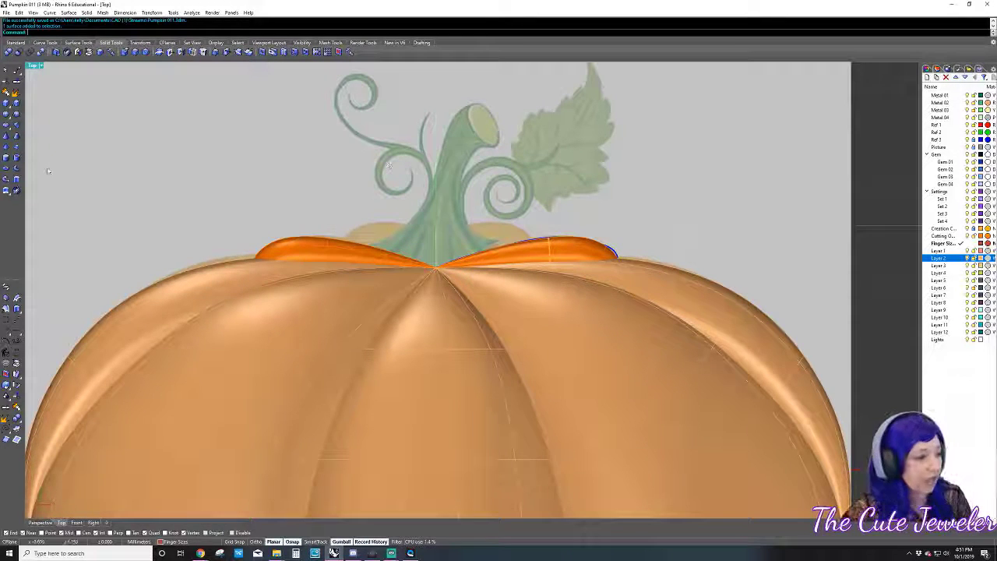
{"action": "left_click", "coordinate": [46, 43]}
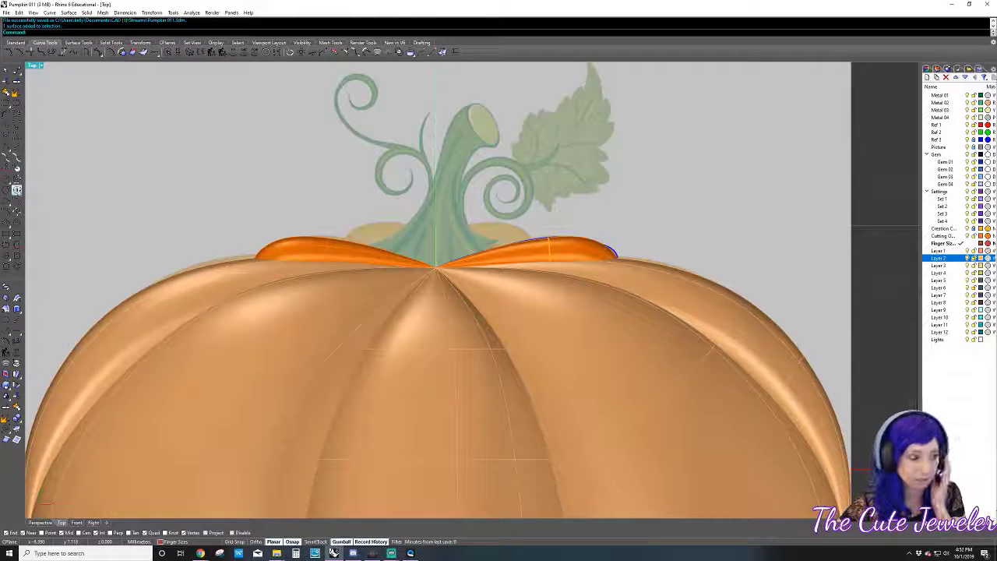
- On Ref 3, draw an interpolated arch from the pumpkin centre over the right lobe, then select both lobes
{"action": "left_click", "coordinate": [17, 111]}
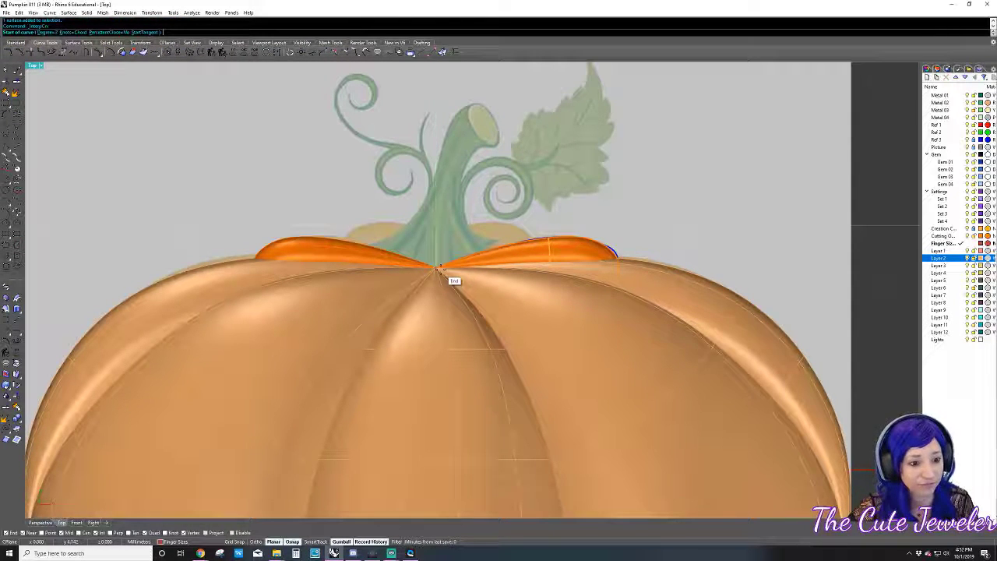
{"action": "left_click", "coordinate": [963, 139]}
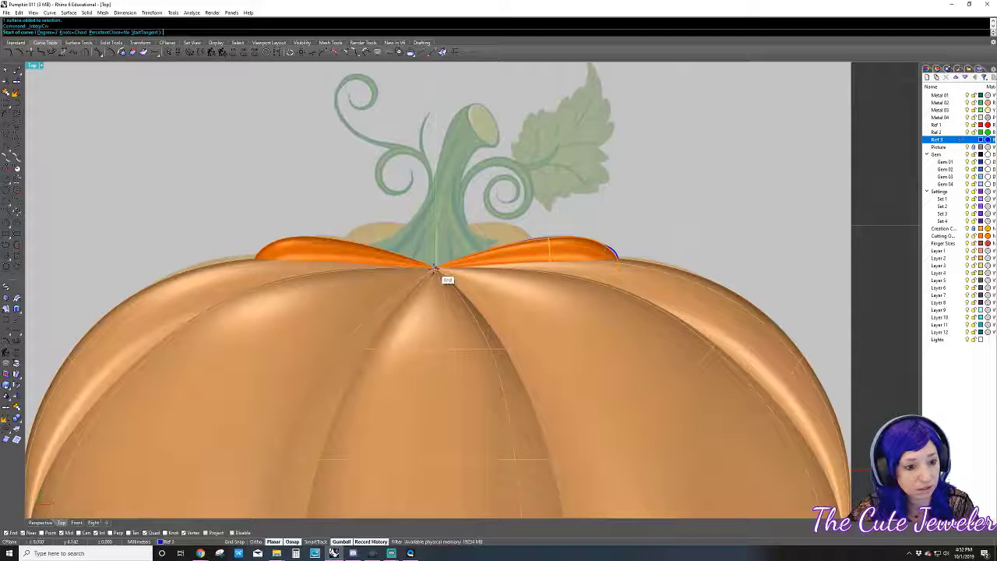
{"action": "left_click", "coordinate": [436, 268]}
{"action": "left_click", "coordinate": [442, 235]}
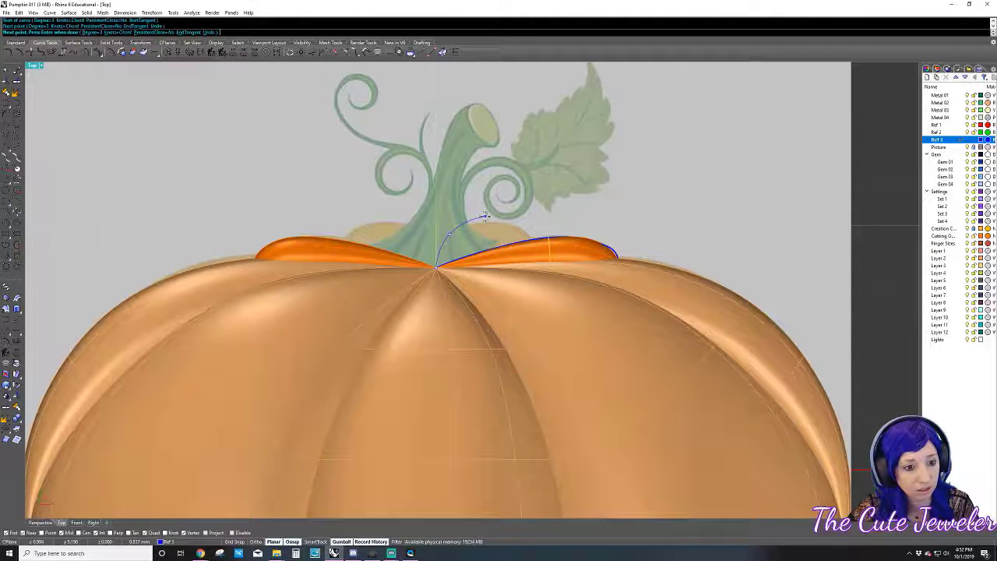
{"action": "left_click", "coordinate": [489, 222]}
{"action": "left_click", "coordinate": [524, 227]}
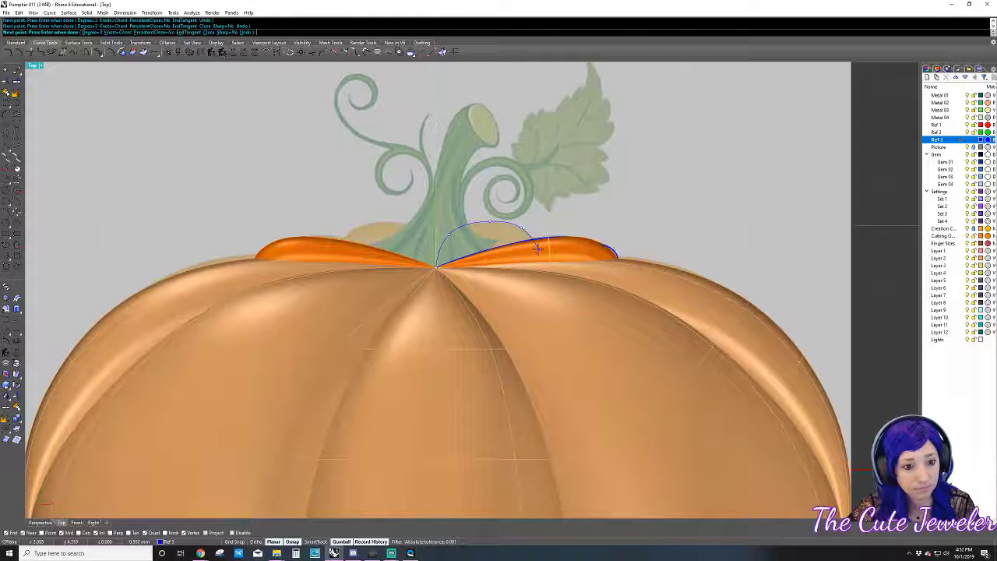
{"action": "left_click", "coordinate": [538, 249]}
{"action": "key", "text": "Return"}
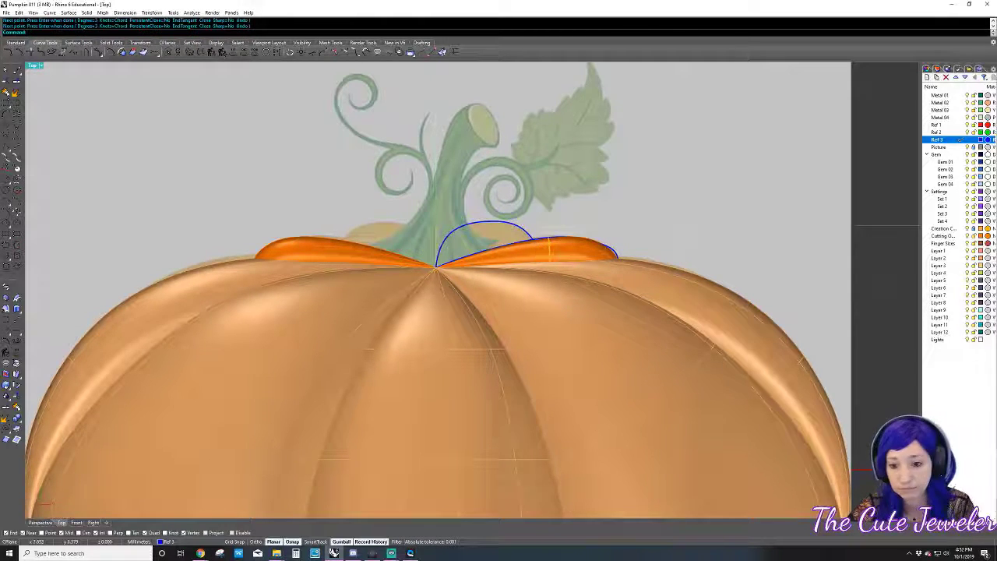
{"action": "left_click", "coordinate": [537, 249]}
{"action": "left_click", "coordinate": [312, 250], "text": "shift"}
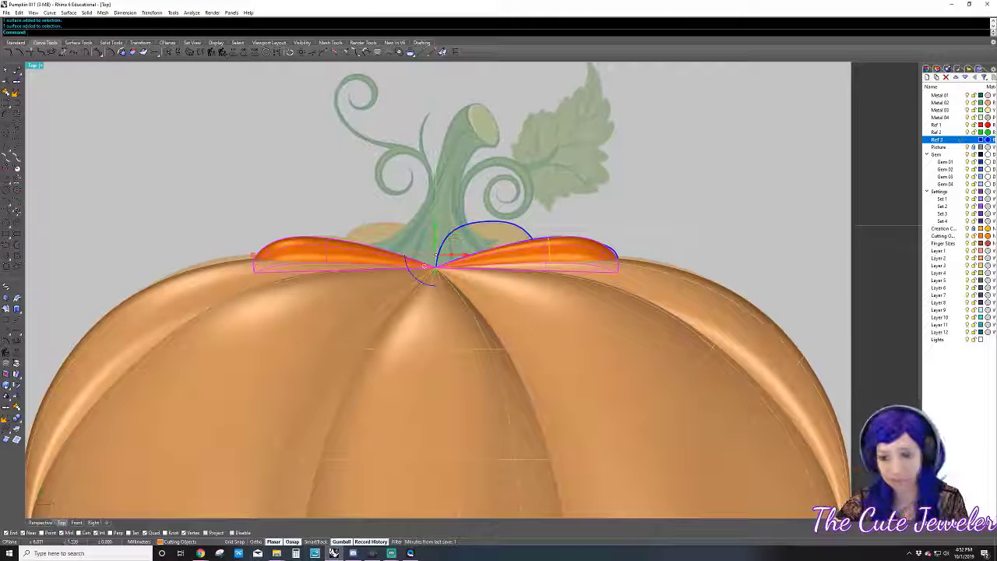
- Move both stem-base lobes onto Layer 2 and hide the pumpkin surfaces' layer
{"action": "right_click", "coordinate": [960, 253]}
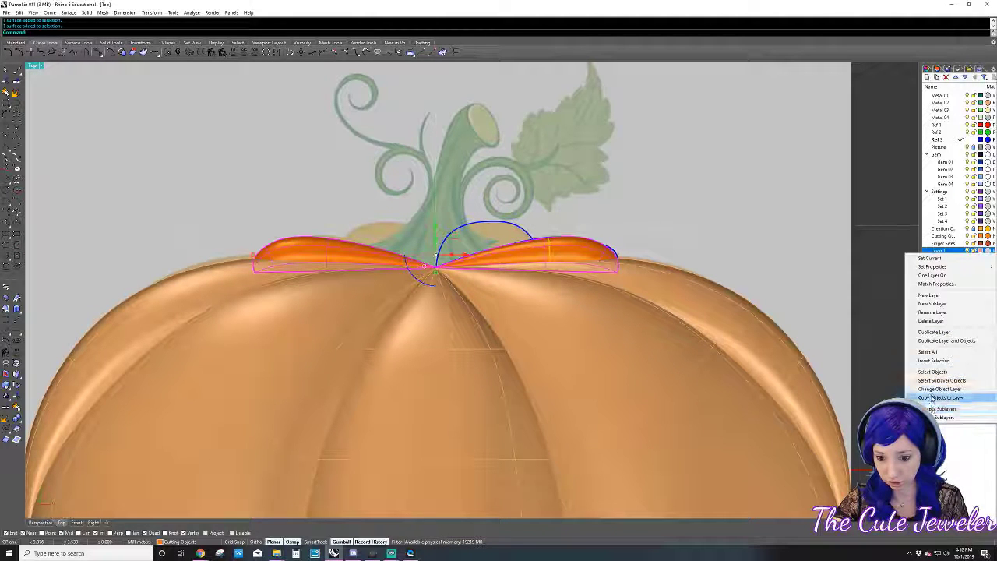
{"action": "left_click", "coordinate": [939, 388]}
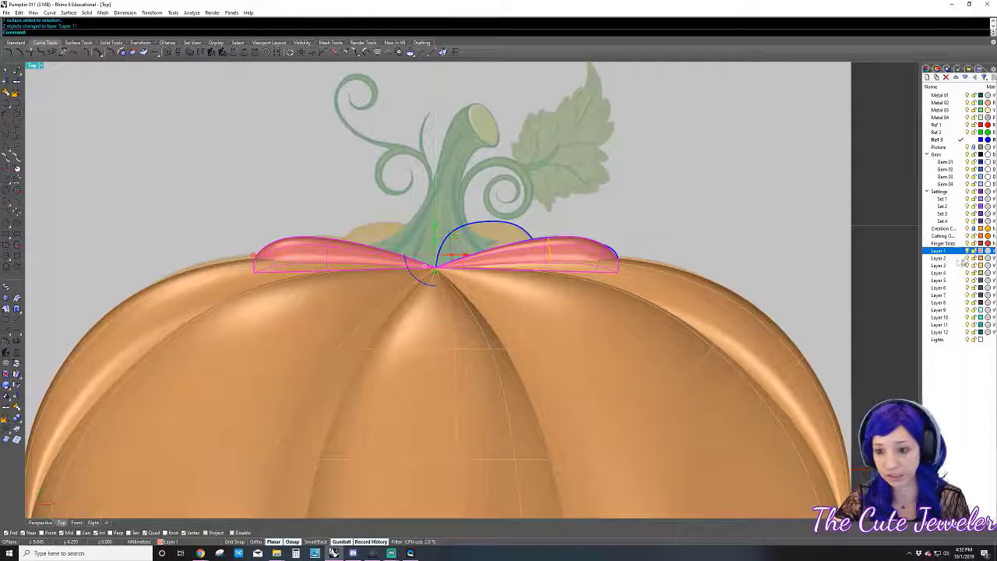
{"action": "right_click", "coordinate": [938, 257]}
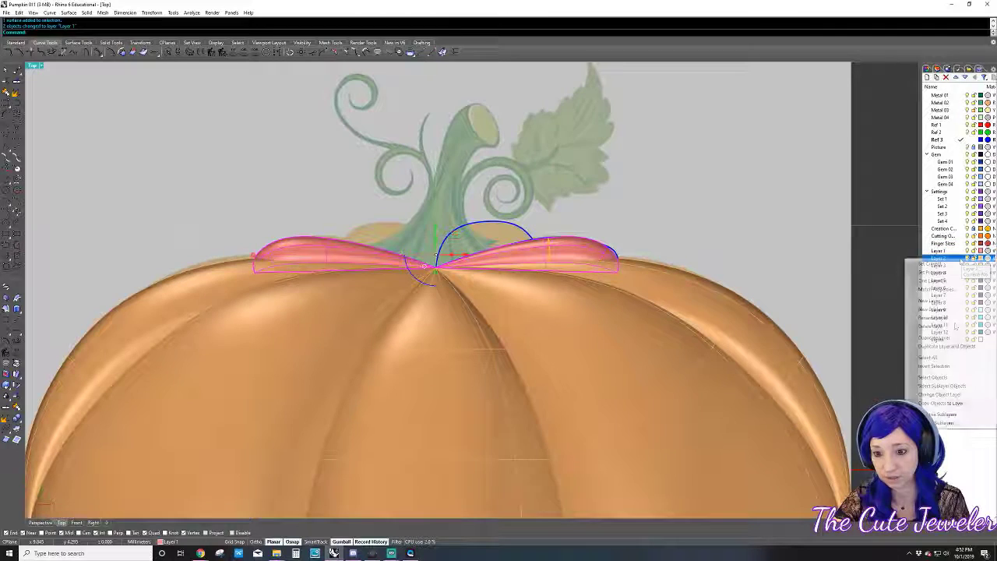
{"action": "left_click", "coordinate": [942, 395]}
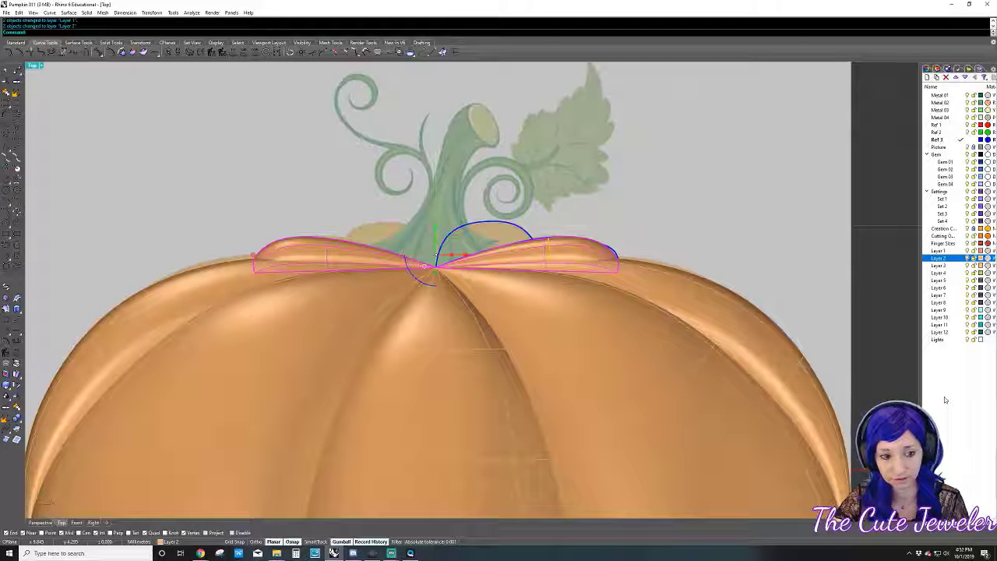
{"action": "key", "text": "Escape"}
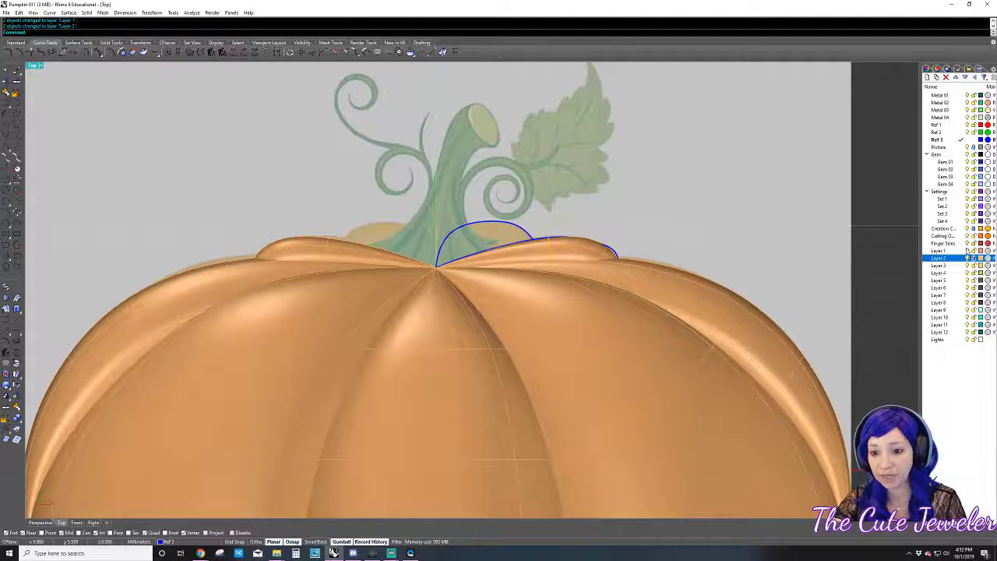
{"action": "left_click", "coordinate": [967, 251]}
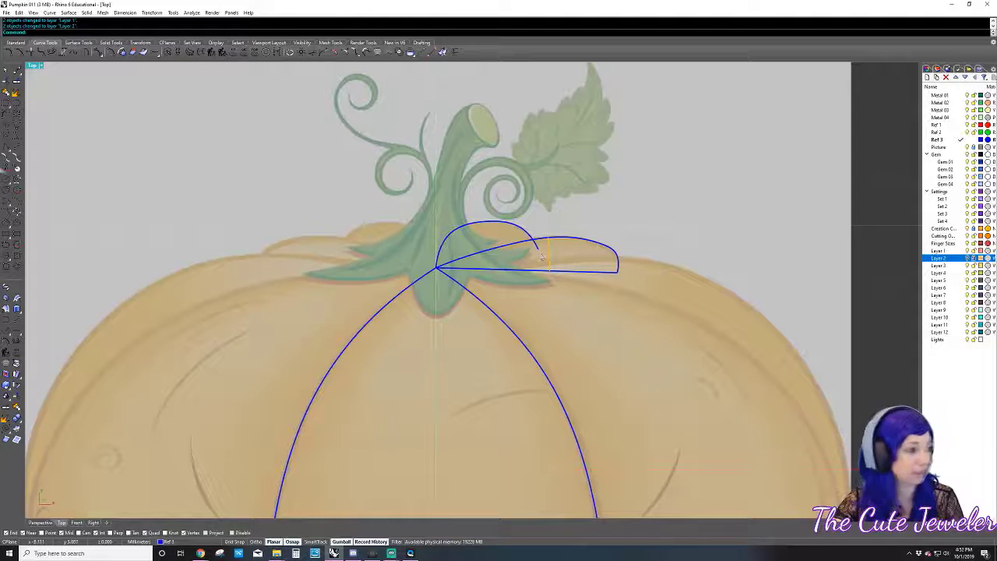
- Draw an interpolated curve from the stem base to the arch's tip, closing the lobe outline
{"action": "middle_click", "coordinate": [161, 186]}
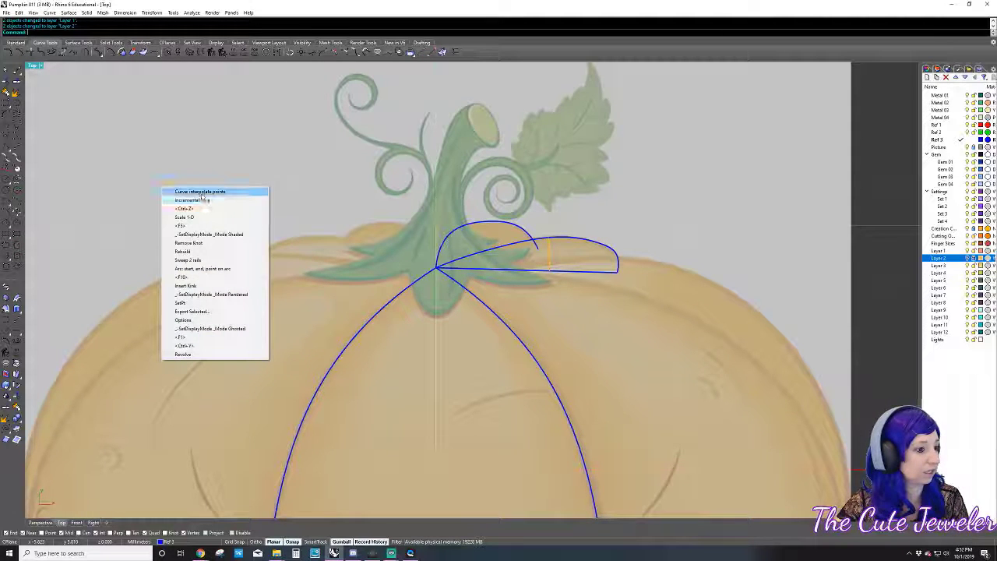
{"action": "left_click", "coordinate": [196, 191]}
{"action": "left_click", "coordinate": [436, 268]}
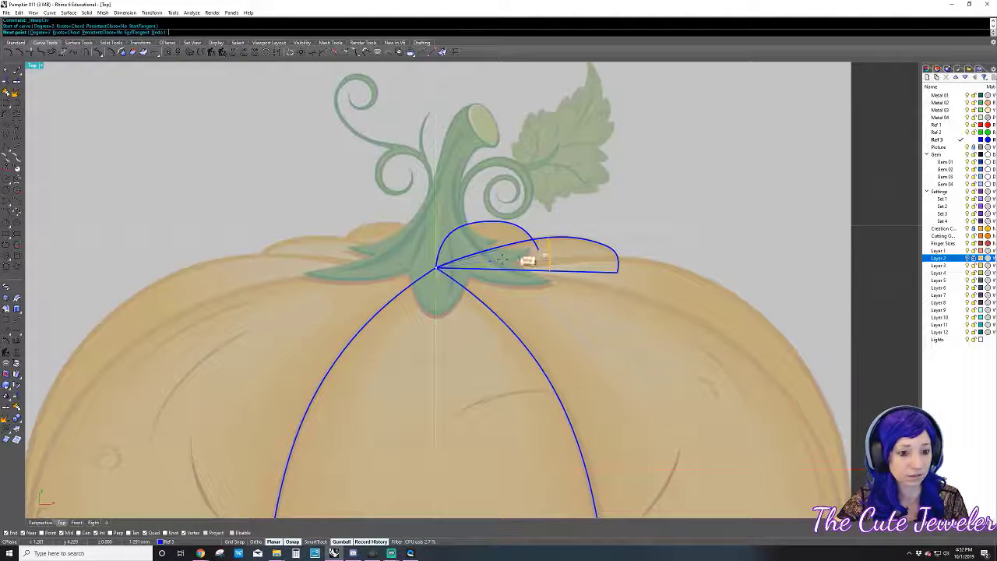
{"action": "left_click", "coordinate": [549, 256]}
{"action": "key", "text": "Return"}
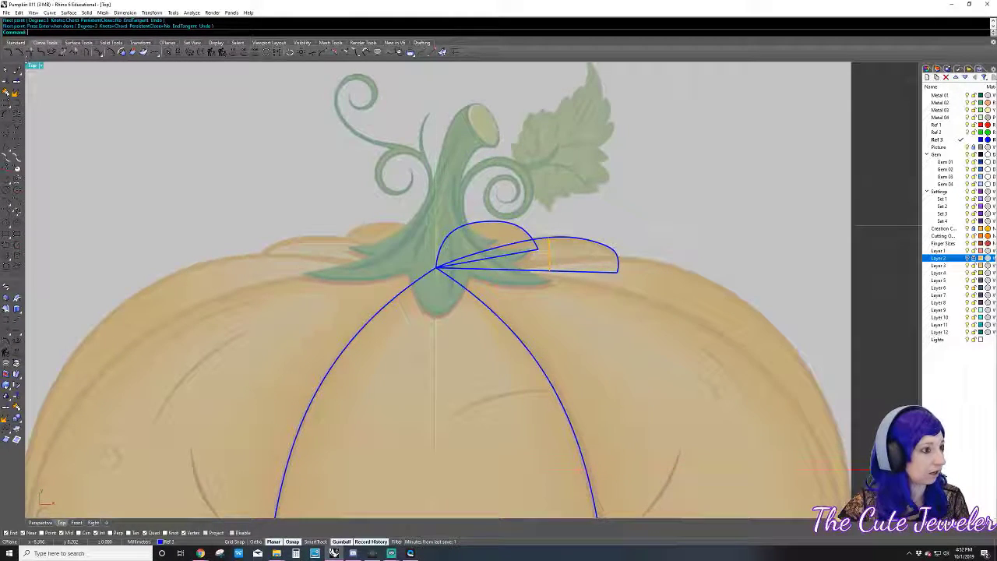
{"action": "left_click", "coordinate": [78, 42]}
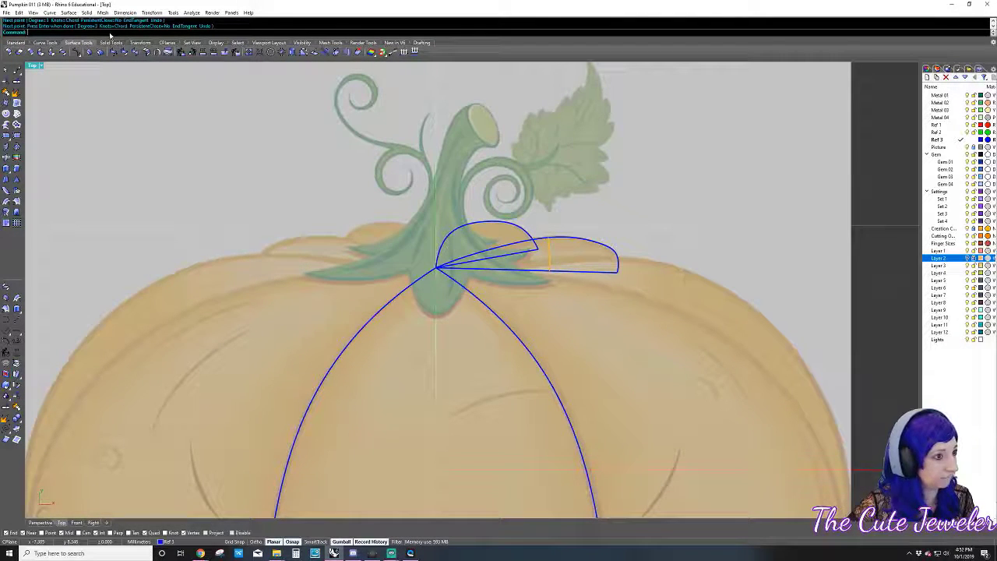
{"action": "left_click", "coordinate": [45, 42]}
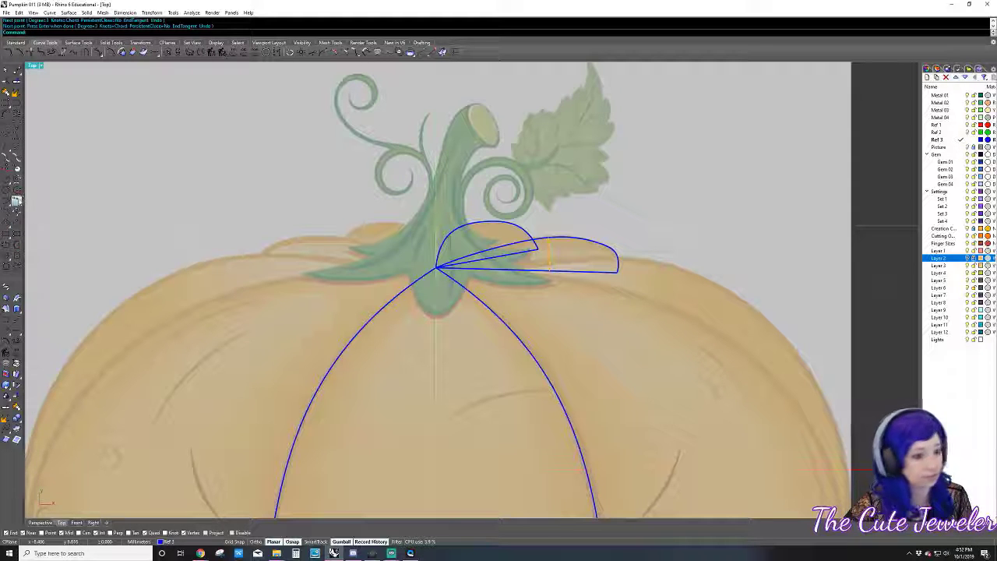
{"action": "left_click", "coordinate": [16, 200]}
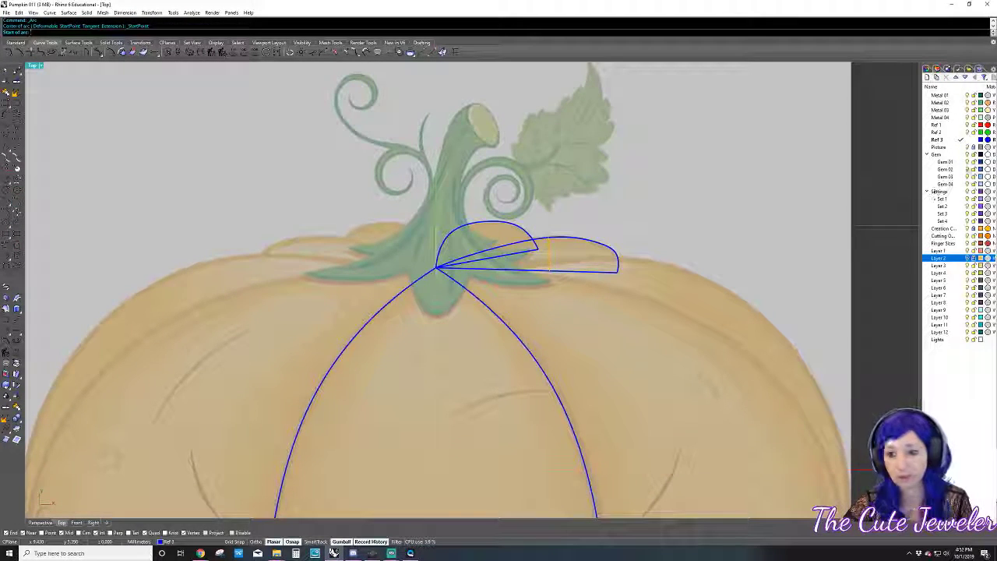
- On Creation Curves, draw a 3-point arc across the lobe outline, setting its height in the side view
{"action": "double_click", "coordinate": [961, 229]}
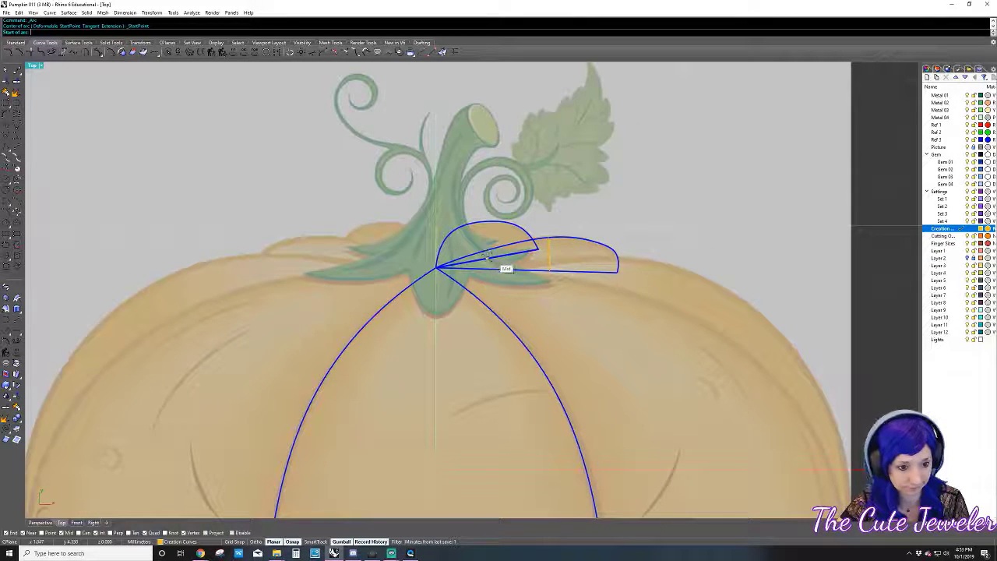
{"action": "left_click", "coordinate": [487, 255]}
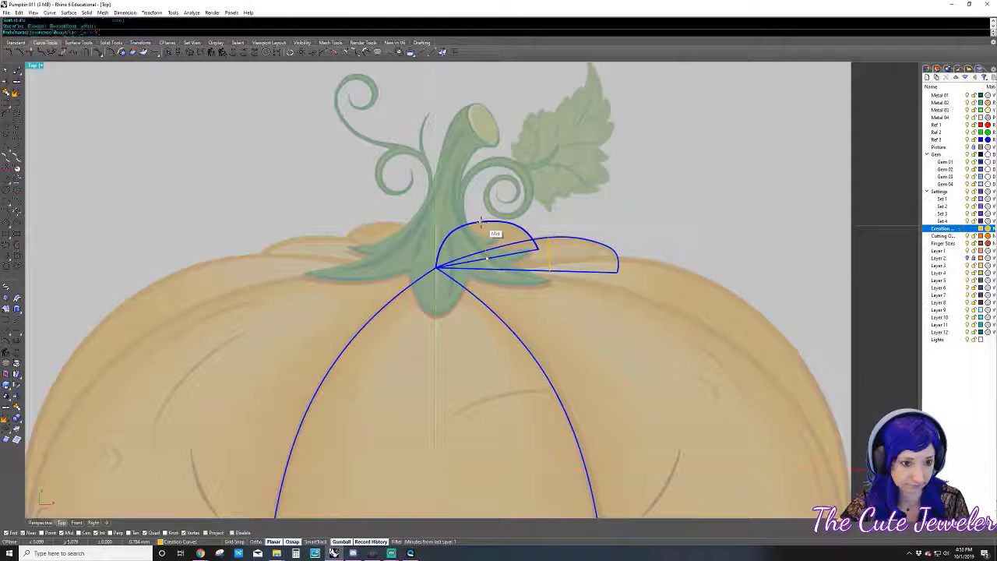
{"action": "left_click", "coordinate": [480, 221]}
{"action": "double_click", "coordinate": [35, 66]}
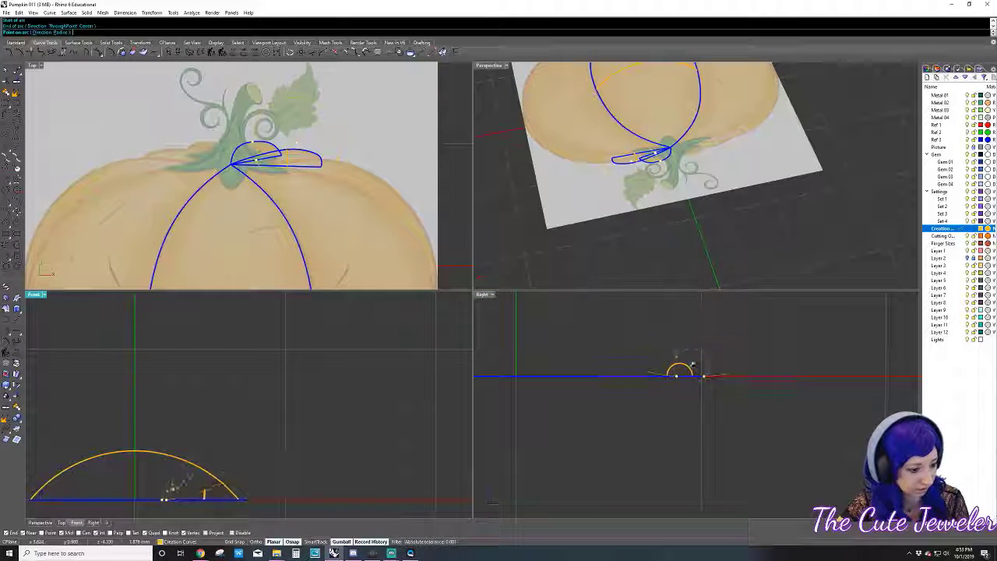
{"action": "scroll", "coordinate": [689, 360], "scroll_direction": "up", "scroll_amount": 5}
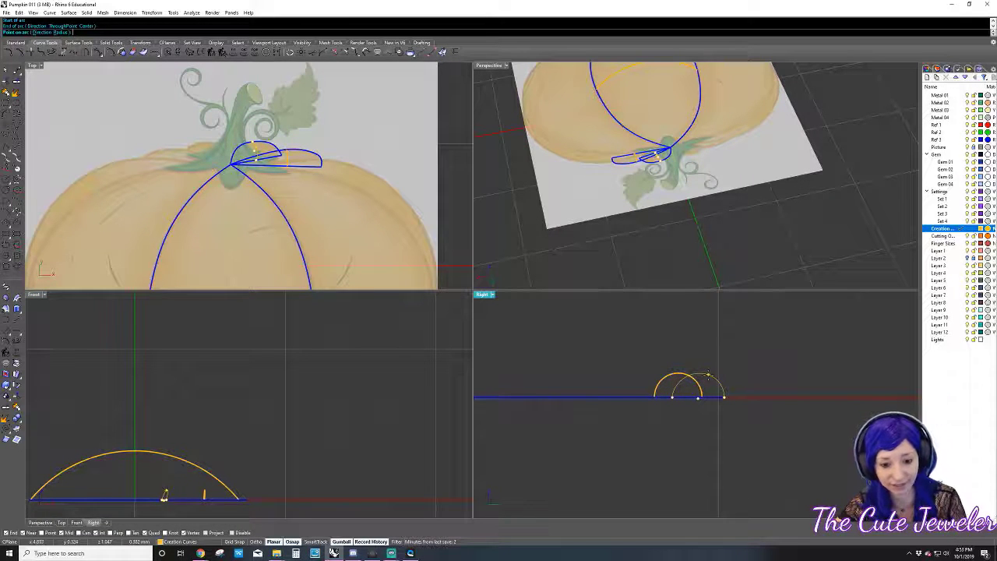
{"action": "left_click", "coordinate": [707, 375]}
{"action": "left_click", "coordinate": [661, 152]}
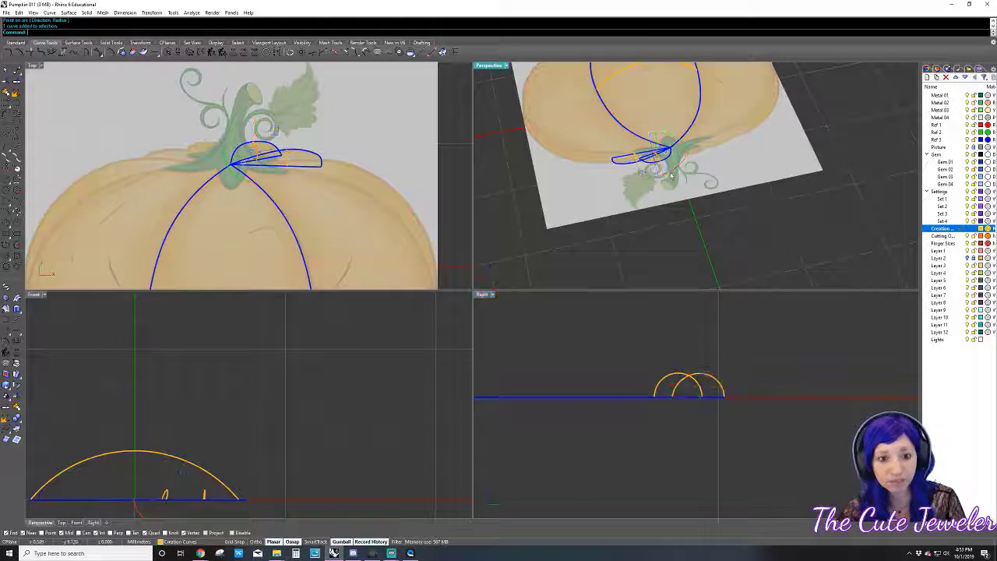
{"action": "scroll", "coordinate": [671, 176], "scroll_direction": "up", "scroll_amount": 3}
{"action": "right_click_drag", "start_coordinate": [623, 171], "coordinate": [666, 183]}
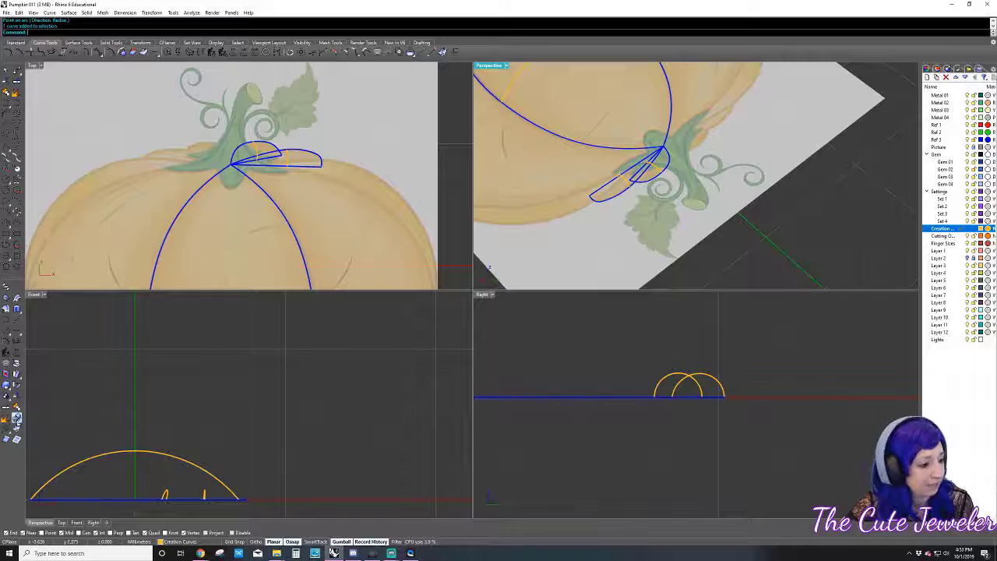
{"action": "left_click", "coordinate": [6, 308]}
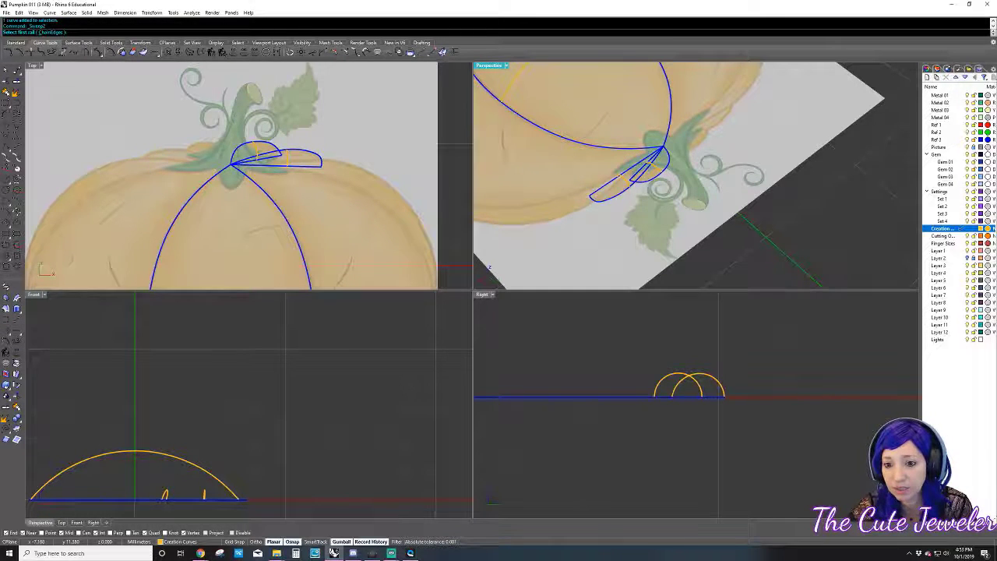
- Sweep2 along the two lobe rail curves with the arc cross-section to form the domed lobe
{"action": "left_click", "coordinate": [954, 235]}
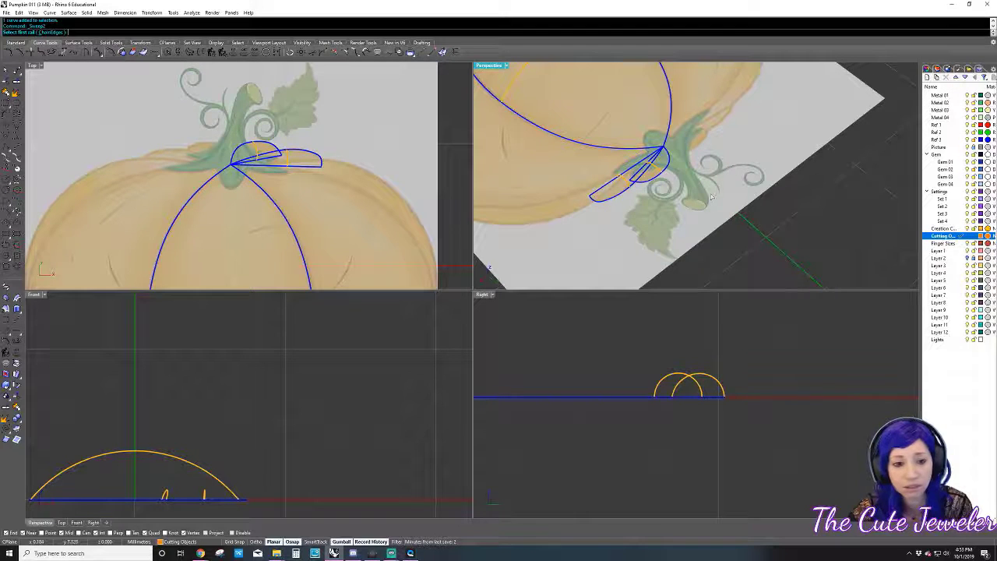
{"action": "left_click", "coordinate": [653, 181]}
{"action": "left_click", "coordinate": [638, 176]}
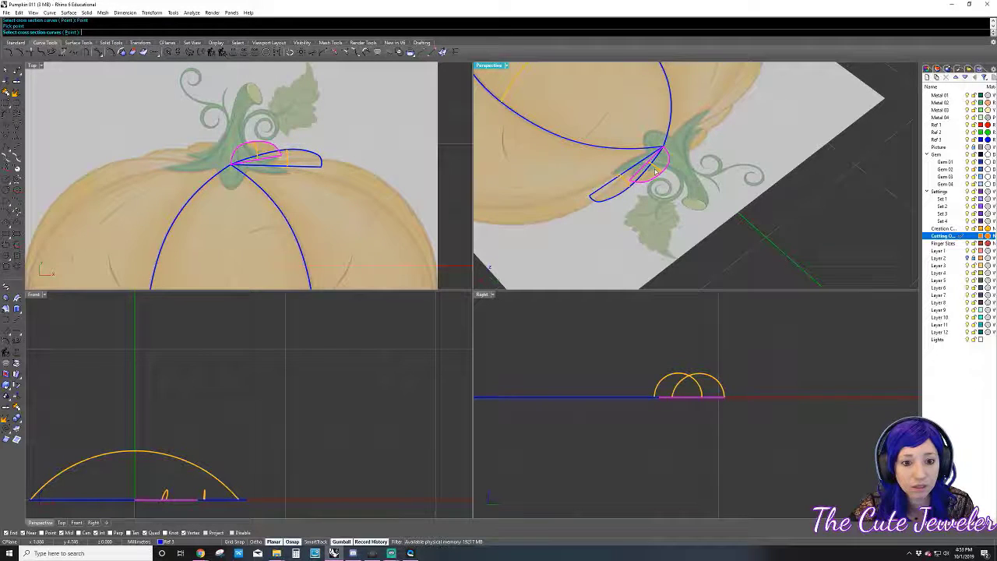
{"action": "left_click", "coordinate": [656, 168]}
{"action": "key", "text": "Return"}
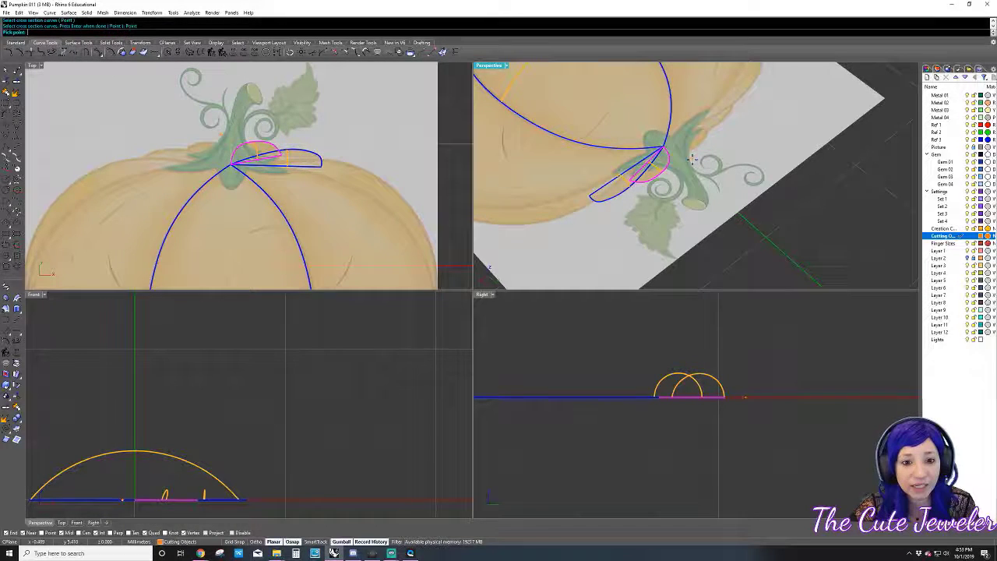
{"action": "key", "text": "Return"}
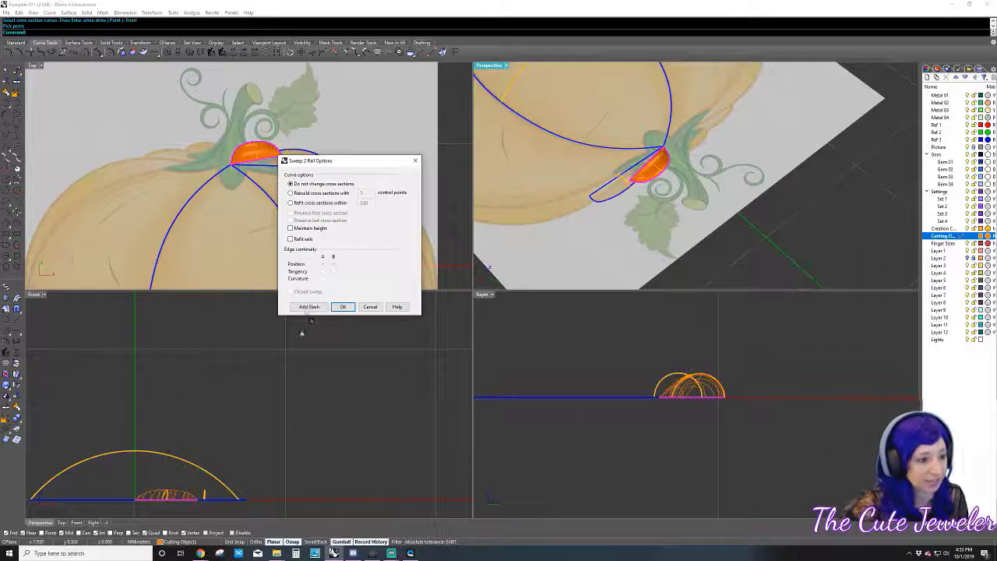
{"action": "left_click", "coordinate": [342, 306]}
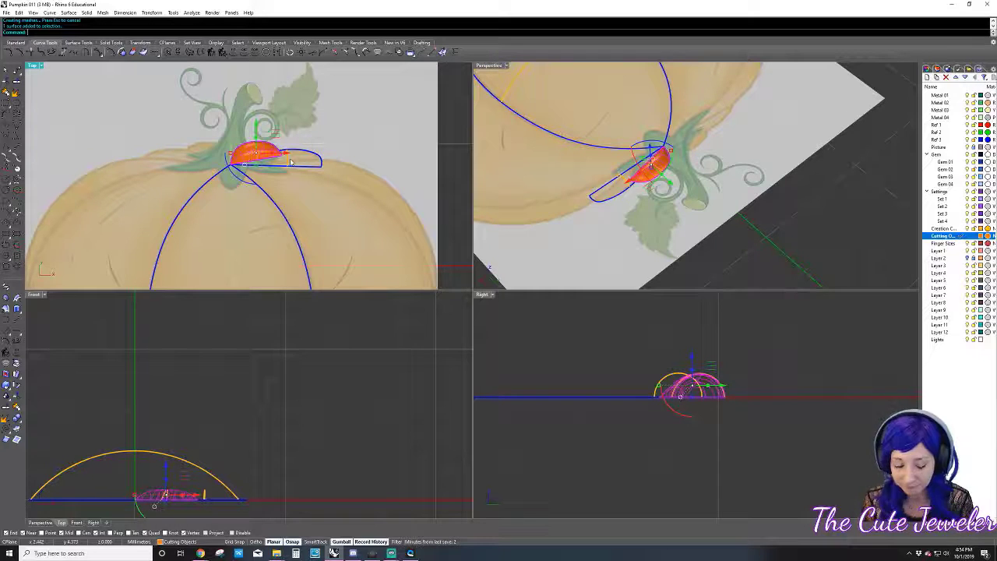
- Rebuild the lobe surface with fewer control points
{"action": "middle_click", "coordinate": [332, 172]}
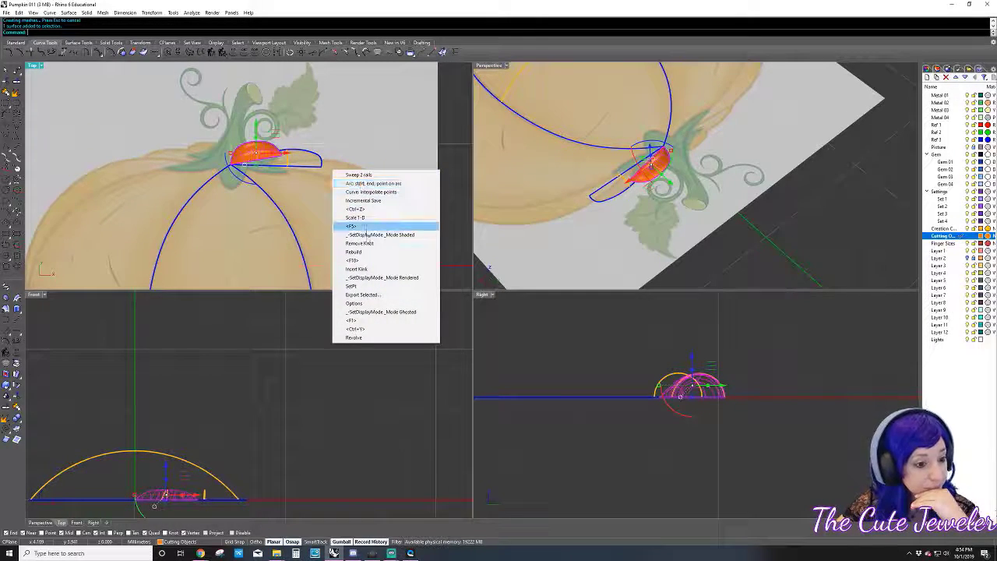
{"action": "left_click", "coordinate": [354, 251]}
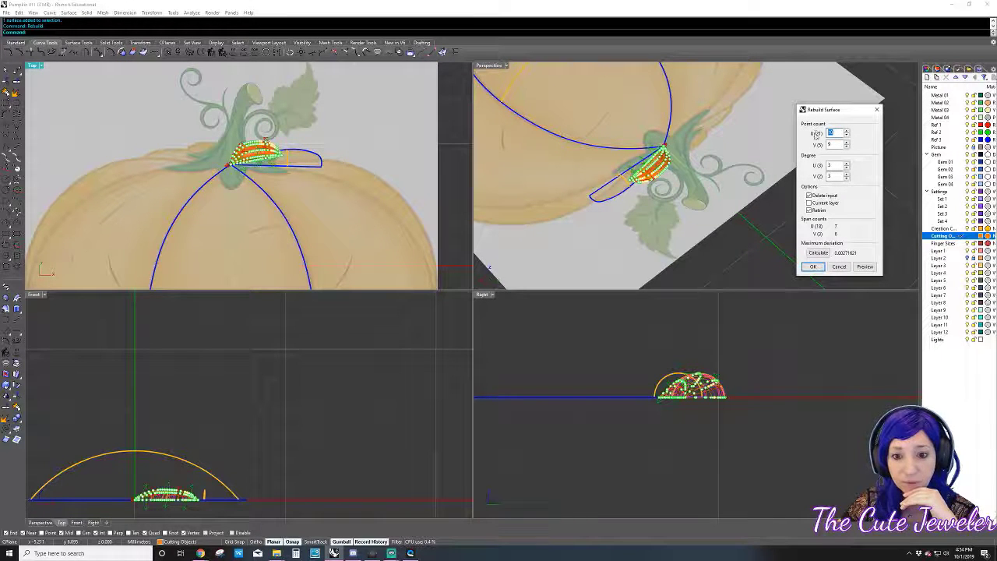
{"action": "key", "text": "Return"}
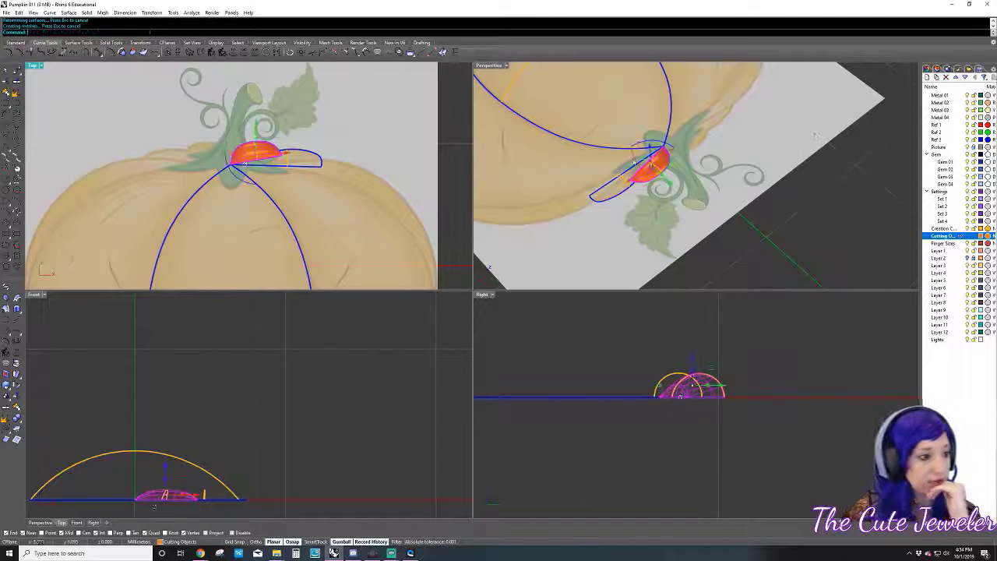
{"action": "scroll", "coordinate": [649, 176], "scroll_direction": "up", "scroll_amount": 5}
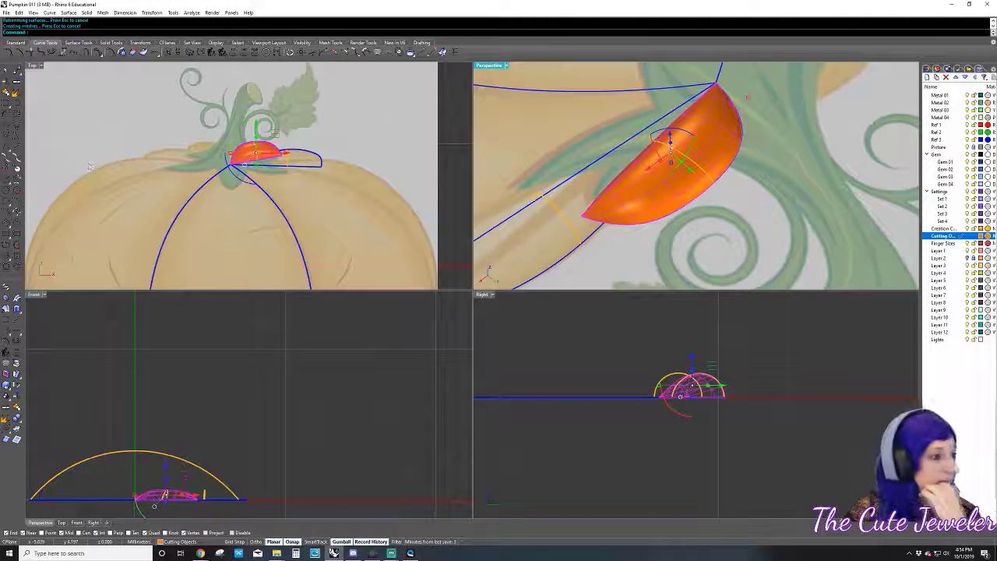
- Remove extra knotlines from the lobe surface in both directions
{"action": "middle_click", "coordinate": [71, 112]}
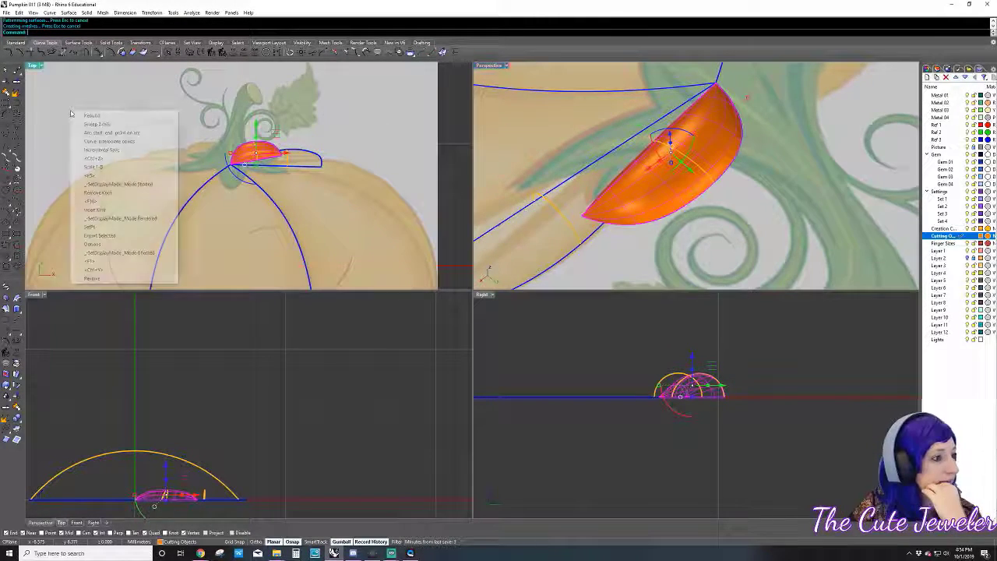
{"action": "left_click", "coordinate": [125, 192]}
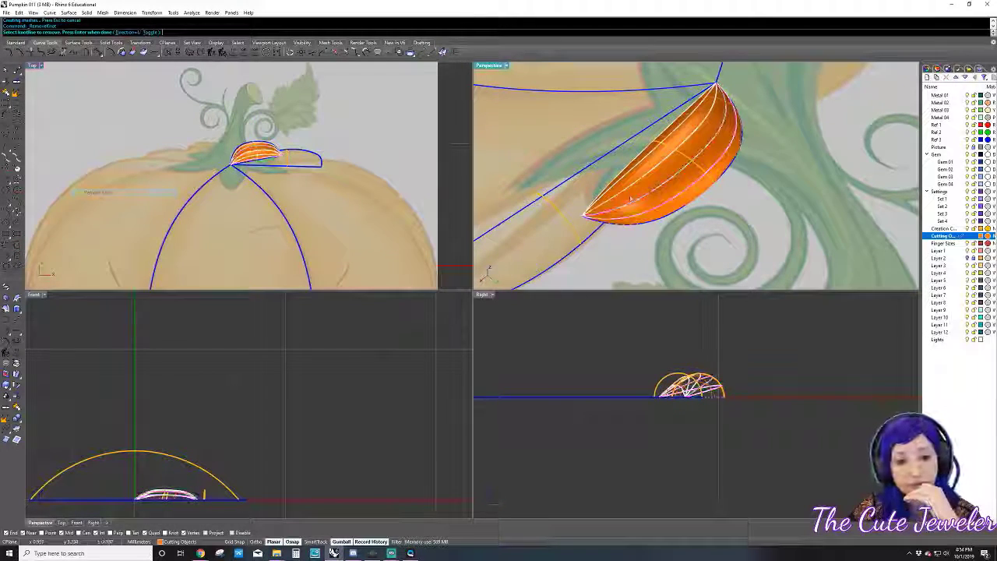
{"action": "left_click", "coordinate": [662, 189]}
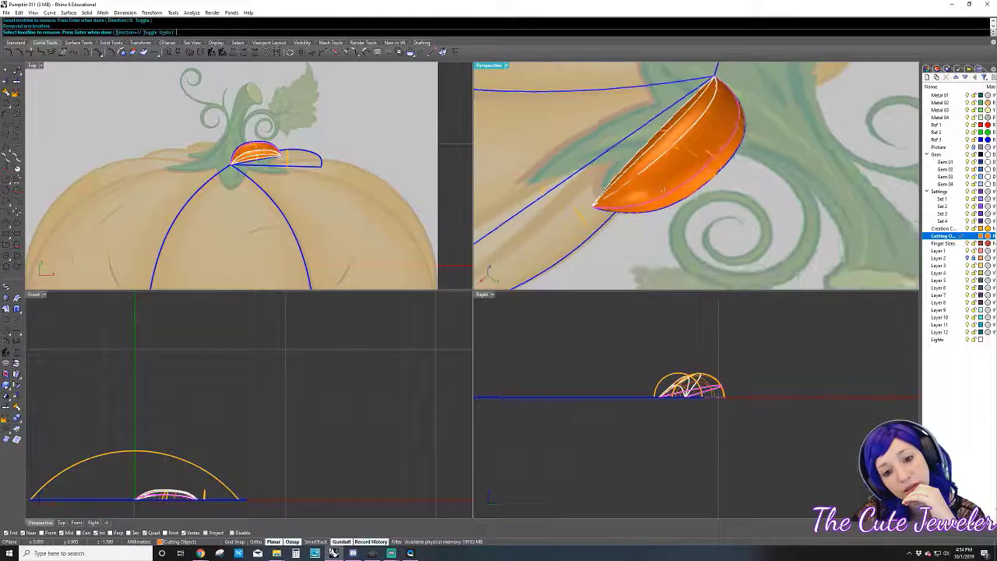
{"action": "mouse_move", "coordinate": [663, 189]}
{"action": "right_mouse_down"}
{"action": "mouse_move", "coordinate": [732, 111]}
{"action": "mouse_move", "coordinate": [639, 156]}
{"action": "right_mouse_up"}
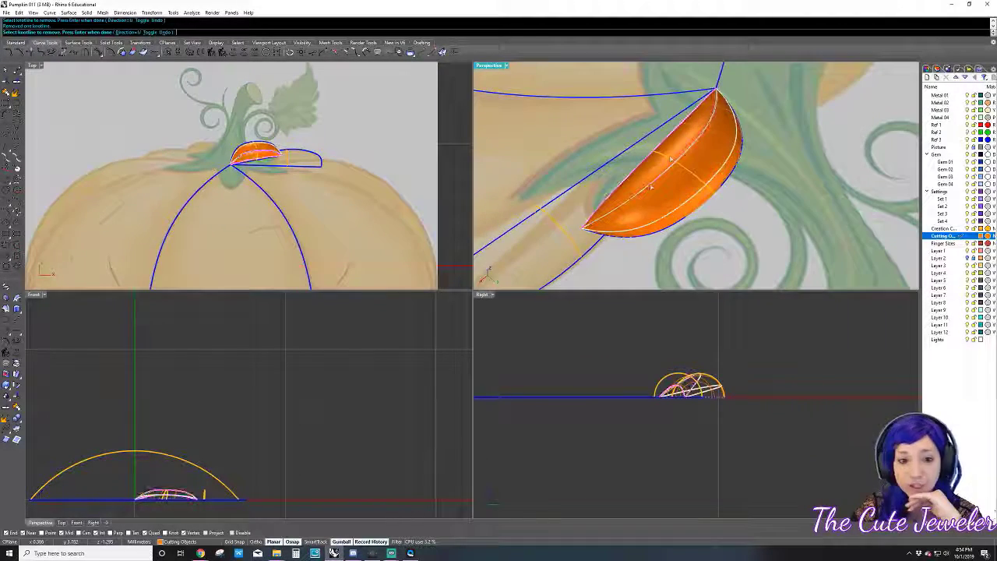
{"action": "left_click", "coordinate": [142, 33]}
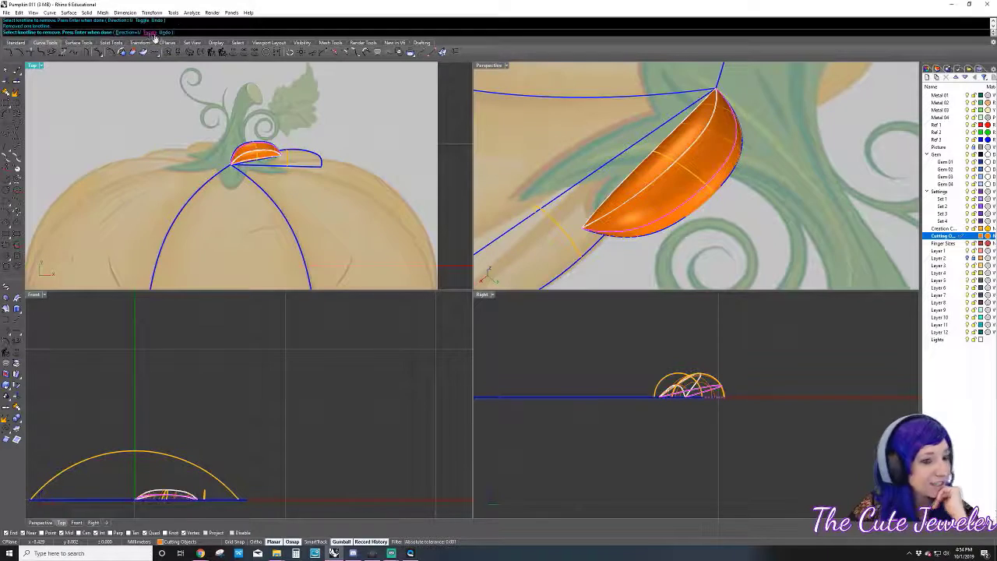
{"action": "left_click", "coordinate": [681, 197]}
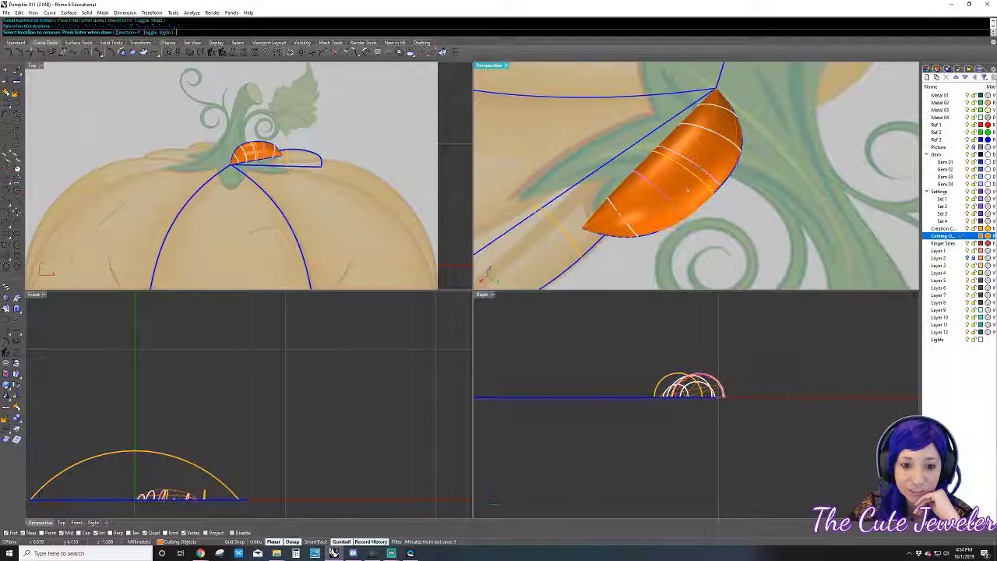
{"action": "right_click_drag", "start_coordinate": [693, 165], "coordinate": [794, 92]}
{"action": "key", "text": "Return"}
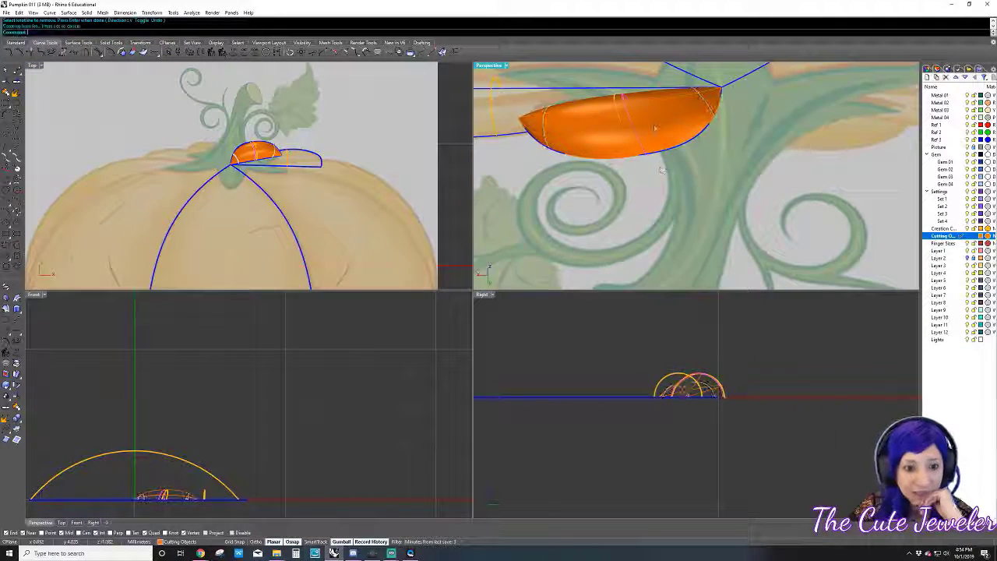
{"action": "left_click", "coordinate": [654, 127]}
{"action": "mouse_move", "coordinate": [654, 127]}
{"action": "right_mouse_down"}
{"action": "mouse_move", "coordinate": [700, 187]}
{"action": "mouse_move", "coordinate": [724, 166]}
{"action": "right_mouse_up"}
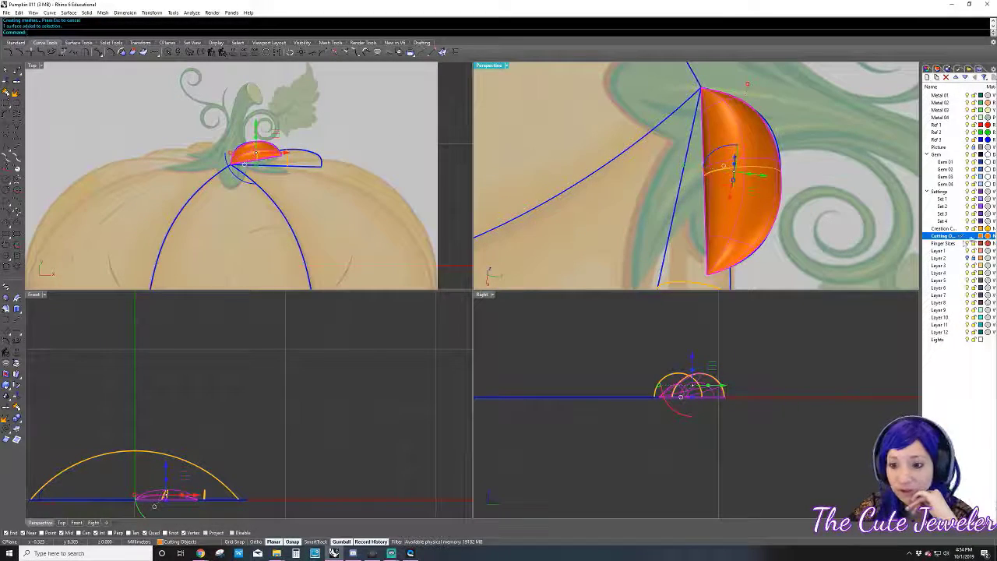
- Show Layer 2 again and orbit to view the lobe against the pumpkin body
{"action": "left_click", "coordinate": [967, 258]}
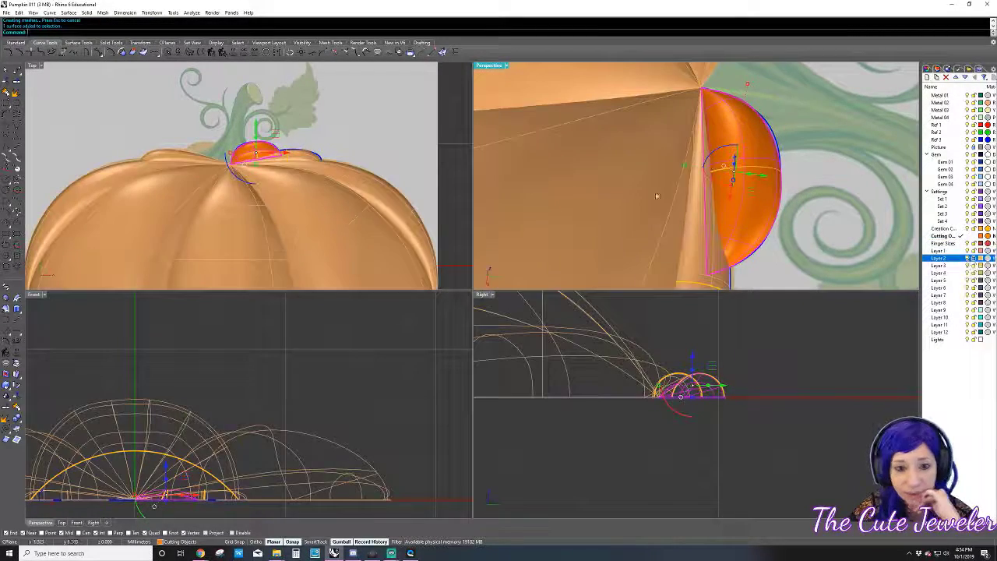
{"action": "scroll", "coordinate": [331, 164], "scroll_direction": "up", "scroll_amount": 3}
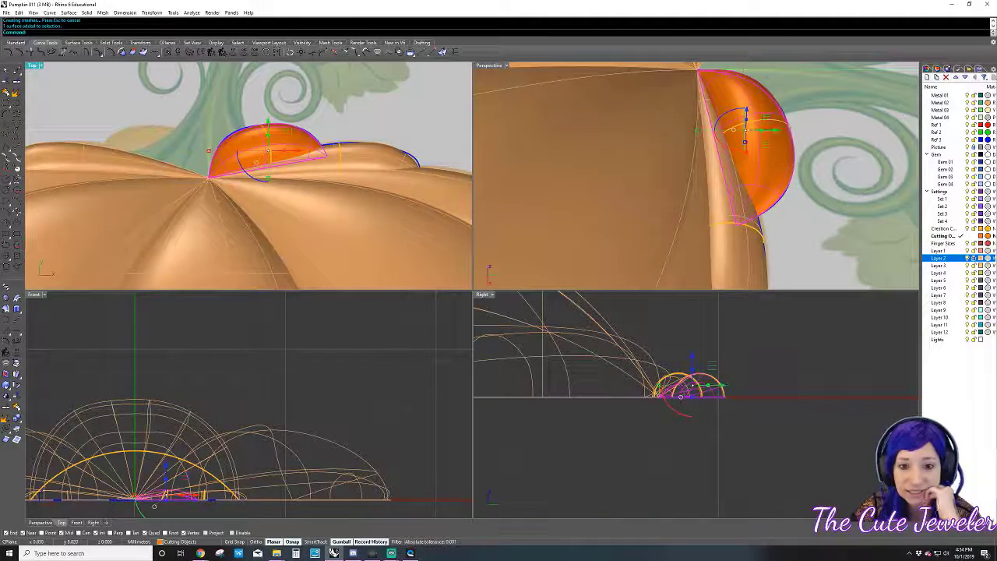
{"action": "right_click_drag", "start_coordinate": [685, 171], "coordinate": [724, 168]}
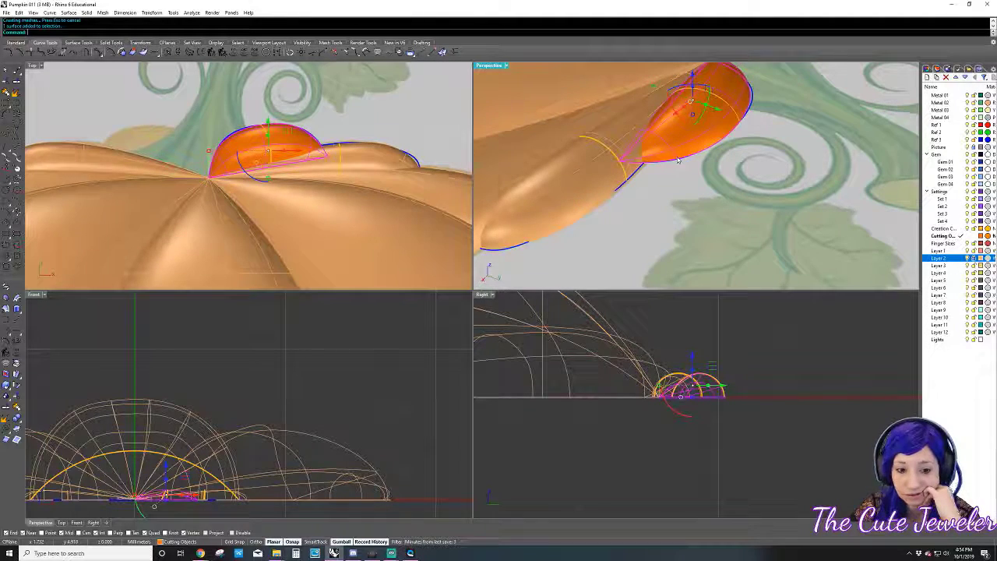
{"action": "right_click_drag", "start_coordinate": [574, 196], "coordinate": [560, 206]}
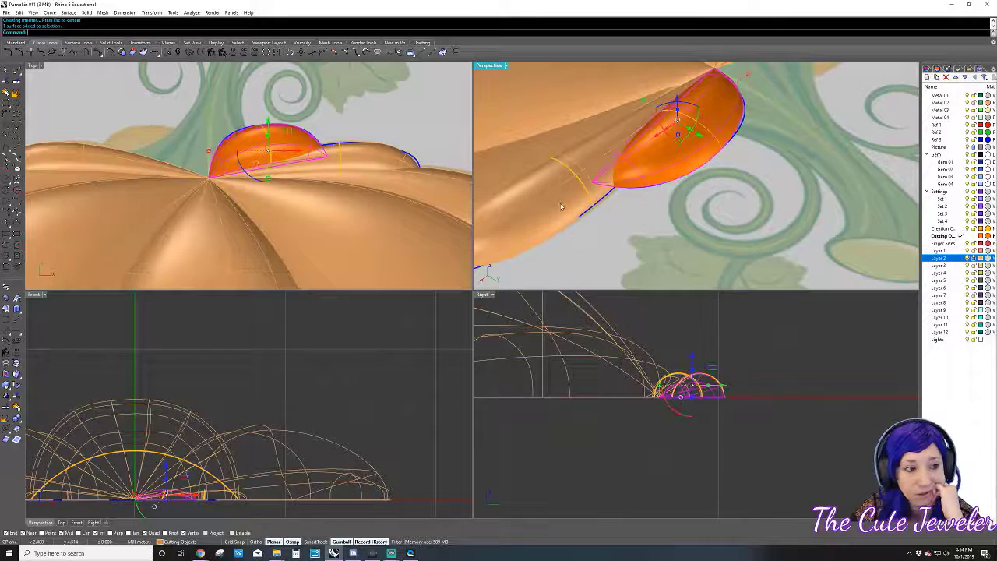
- Test-move the lobe downward with the gumball, undo it, and orbit to the pumpkin's side
{"action": "left_click", "coordinate": [447, 127]}
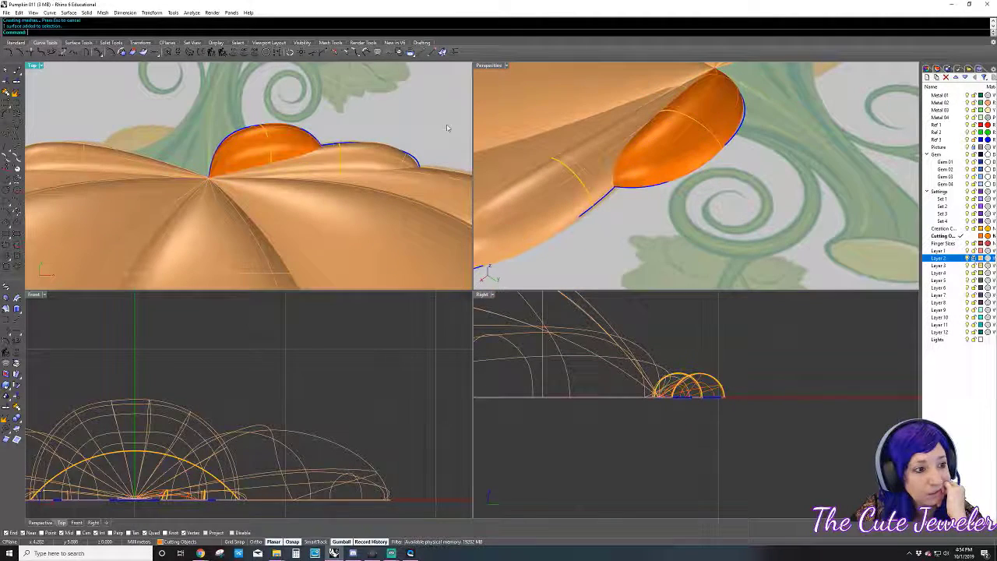
{"action": "left_click", "coordinate": [304, 140]}
{"action": "left_click_drag", "start_coordinate": [676, 109], "coordinate": [676, 117]}
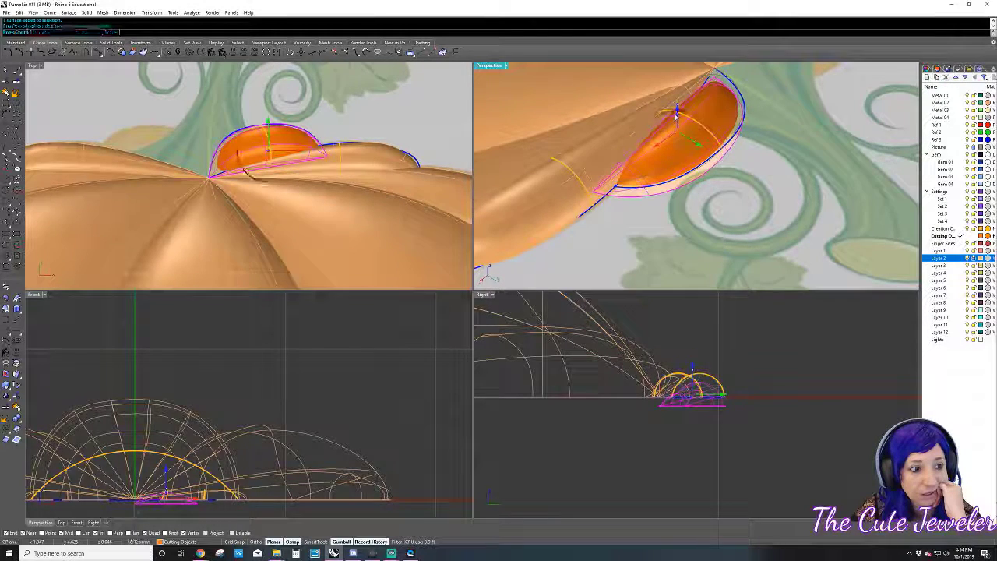
{"action": "key", "text": "ctrl+z"}
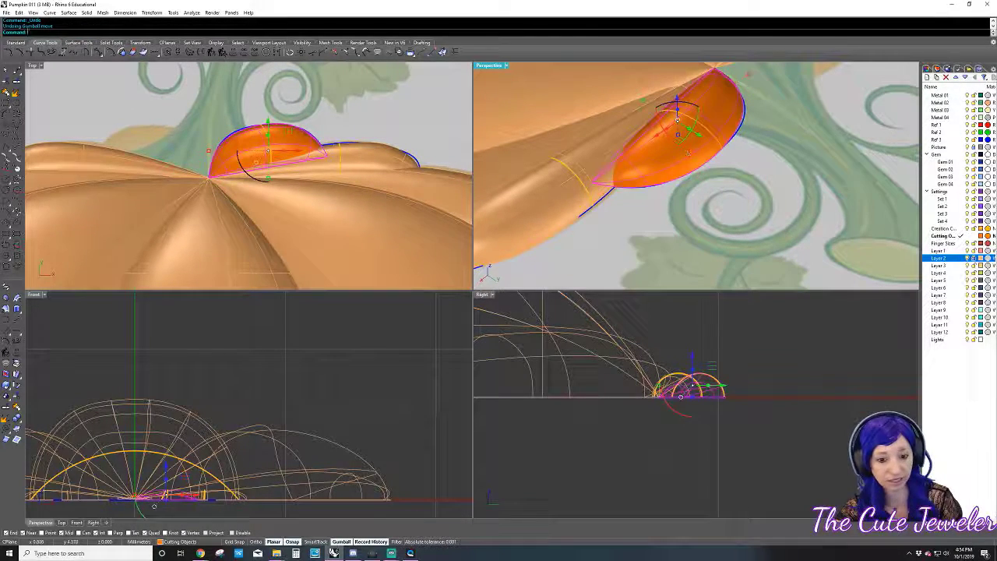
{"action": "right_click_drag", "start_coordinate": [800, 262], "coordinate": [748, 175]}
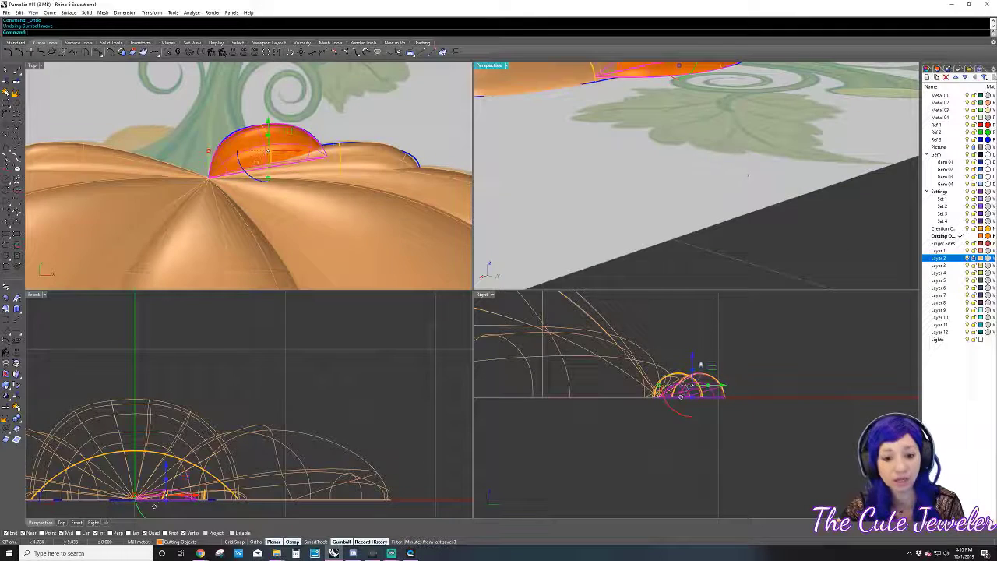
{"action": "left_click", "coordinate": [737, 405]}
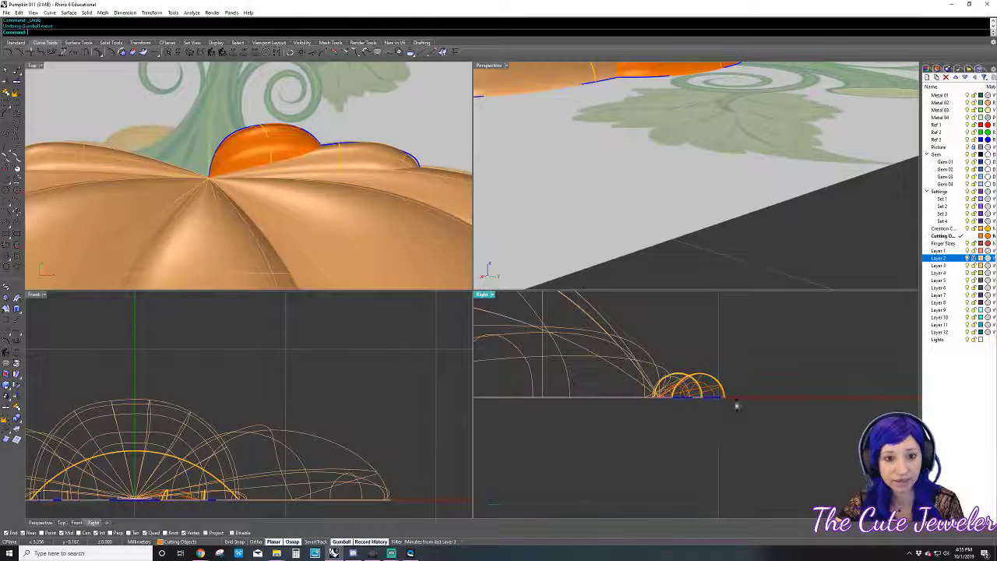
{"action": "scroll", "coordinate": [677, 382], "scroll_direction": "up", "scroll_amount": 1}
{"action": "mouse_move", "coordinate": [530, 233]}
{"action": "right_mouse_down"}
{"action": "mouse_move", "coordinate": [499, 274]}
{"action": "mouse_move", "coordinate": [681, 218]}
{"action": "right_mouse_up"}
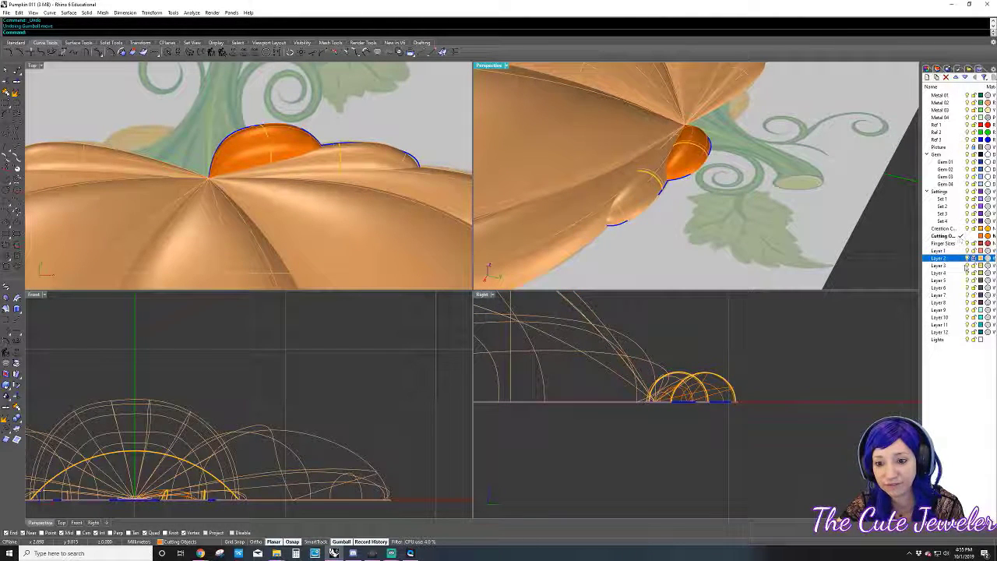
- Make Layer 2 current and show control points on the lobe and adjacent pumpkin surfaces
{"action": "left_click", "coordinate": [964, 258]}
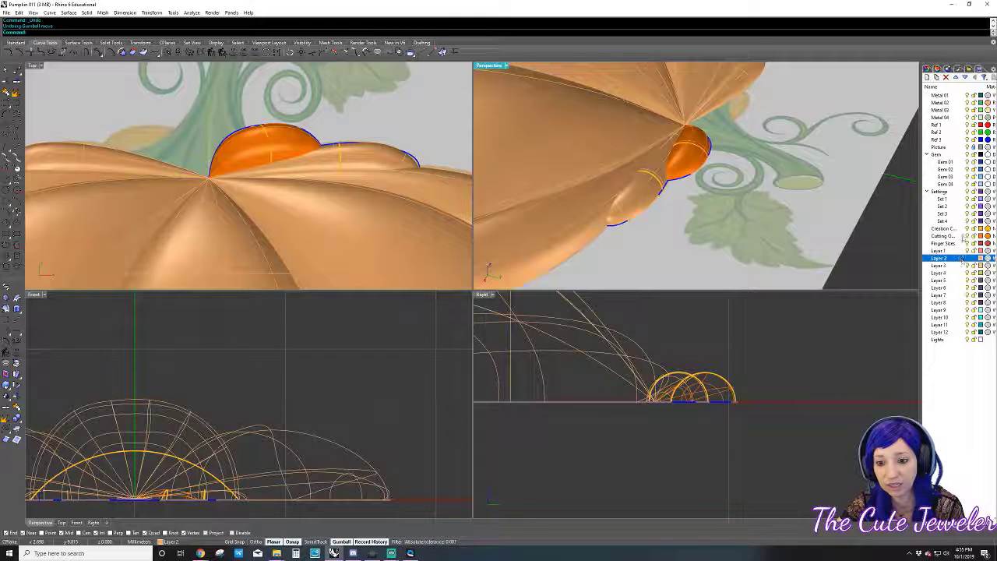
{"action": "left_click", "coordinate": [942, 236]}
{"action": "left_click", "coordinate": [654, 167]}
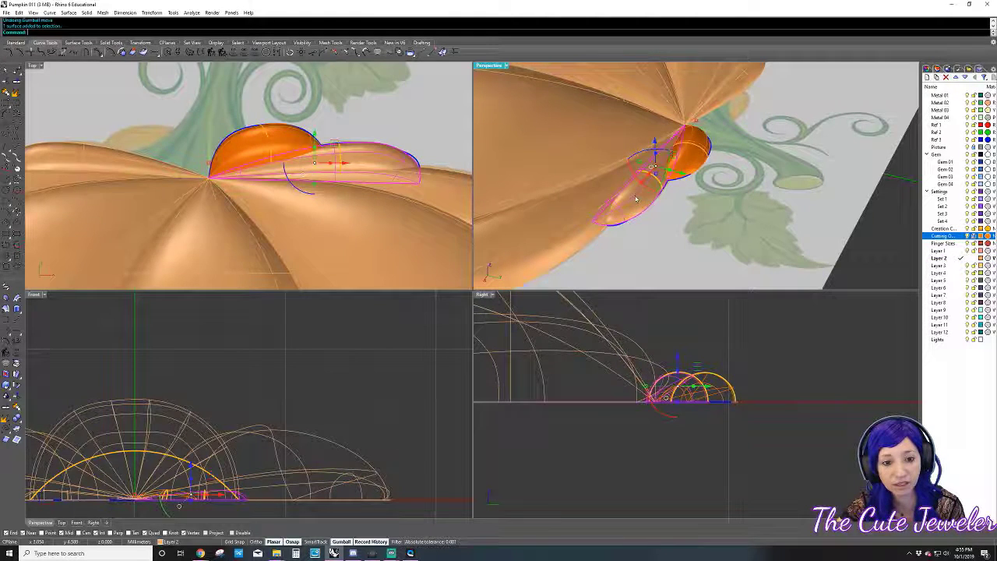
{"action": "left_click", "coordinate": [621, 102], "text": "shift"}
{"action": "left_click", "coordinate": [631, 88], "text": "shift"}
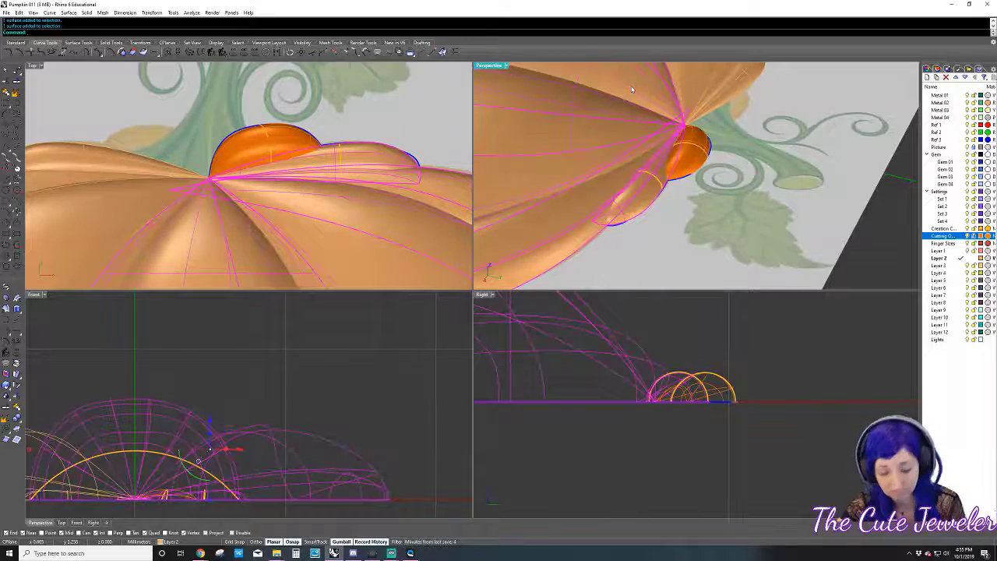
{"action": "key", "text": "F10"}
{"action": "right_click_drag", "start_coordinate": [631, 88], "coordinate": [401, 138]}
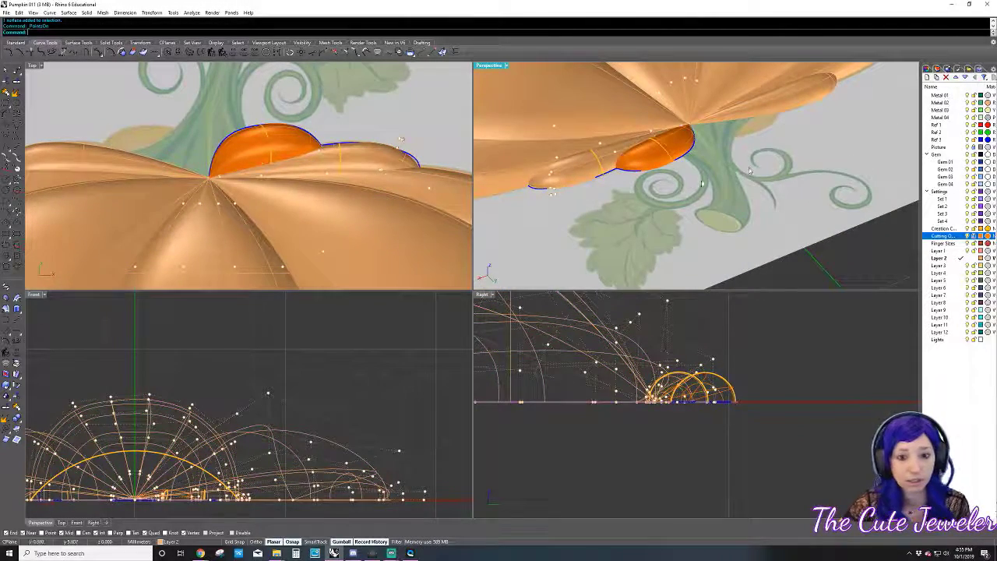
{"action": "mouse_move", "coordinate": [654, 186]}
{"action": "right_mouse_down"}
{"action": "mouse_move", "coordinate": [665, 204]}
{"action": "mouse_move", "coordinate": [662, 226]}
{"action": "mouse_move", "coordinate": [671, 194]}
{"action": "right_mouse_up"}
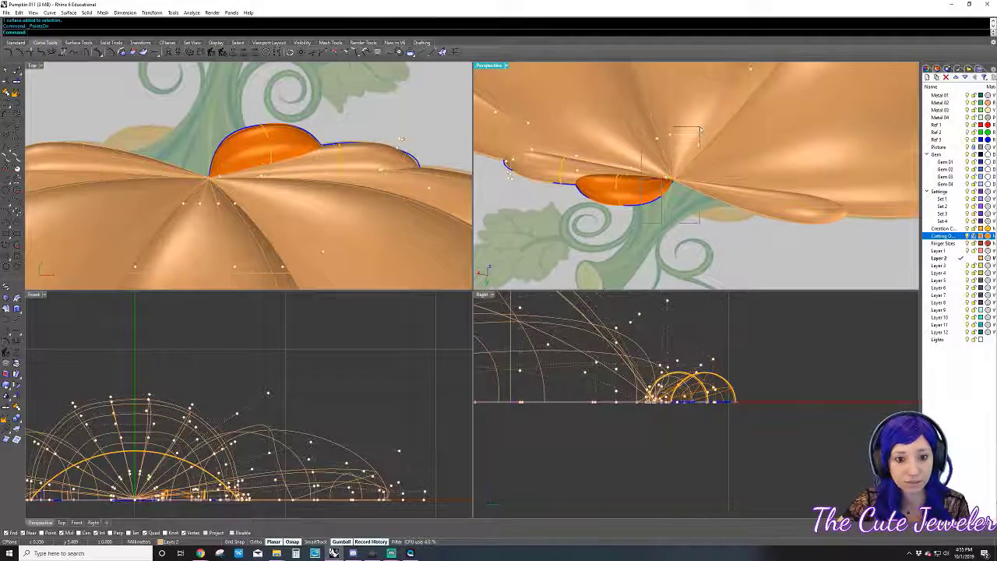
{"action": "mouse_move", "coordinate": [701, 128]}
{"action": "left_mouse_down"}
{"action": "mouse_move", "coordinate": [663, 169]}
{"action": "mouse_move", "coordinate": [666, 104]}
{"action": "left_mouse_up"}
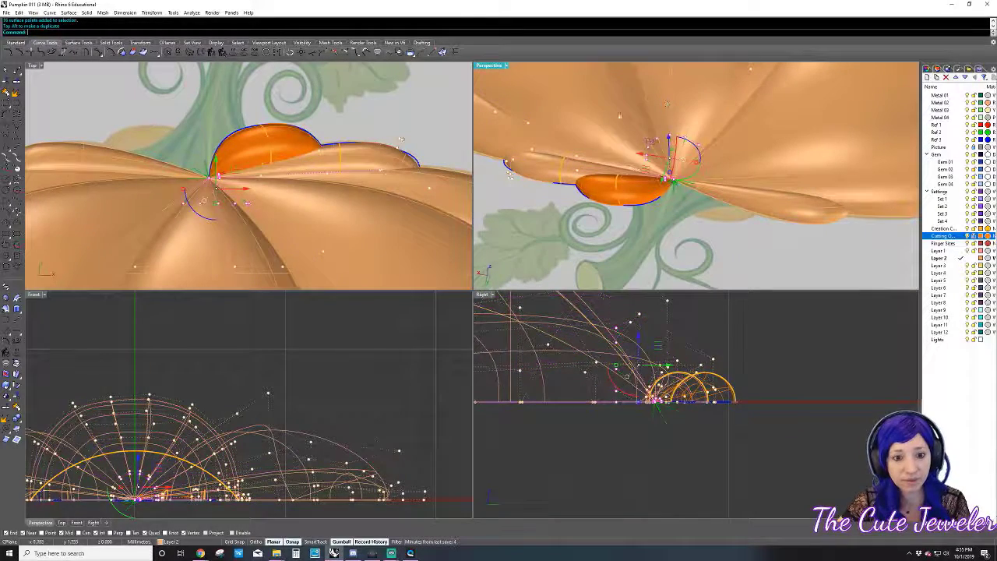
- Raise the petal's control points near the stem so its edge ruffles upward
{"action": "left_click", "coordinate": [540, 143]}
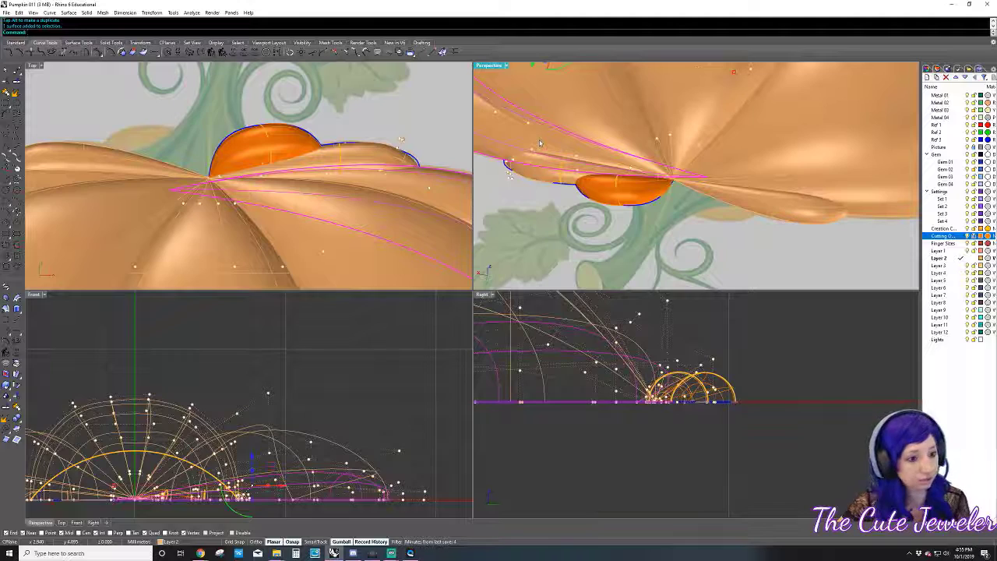
{"action": "key", "text": "F10"}
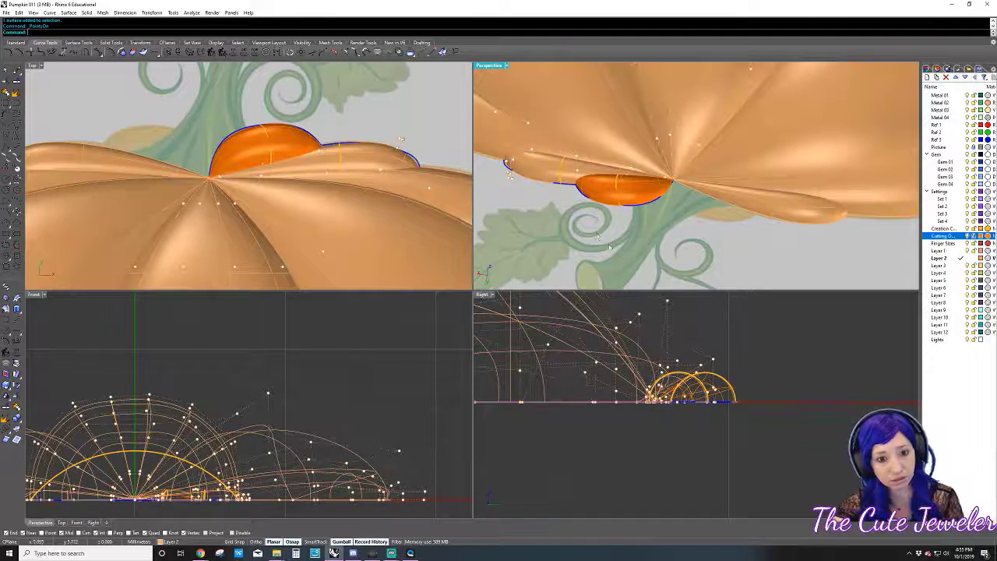
{"action": "left_click_drag", "start_coordinate": [685, 166], "coordinate": [682, 140]}
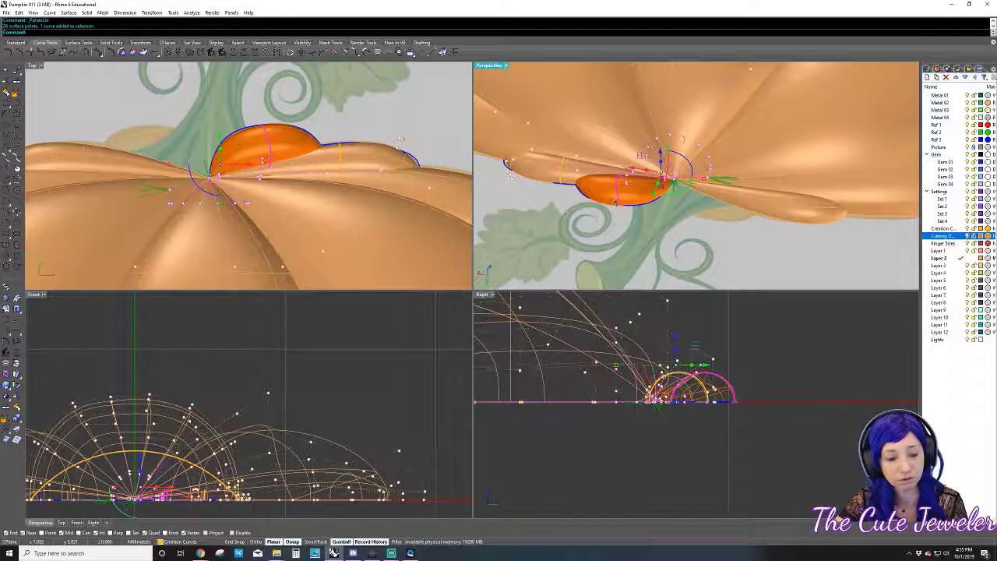
{"action": "left_click", "coordinate": [618, 200], "text": "ctrl"}
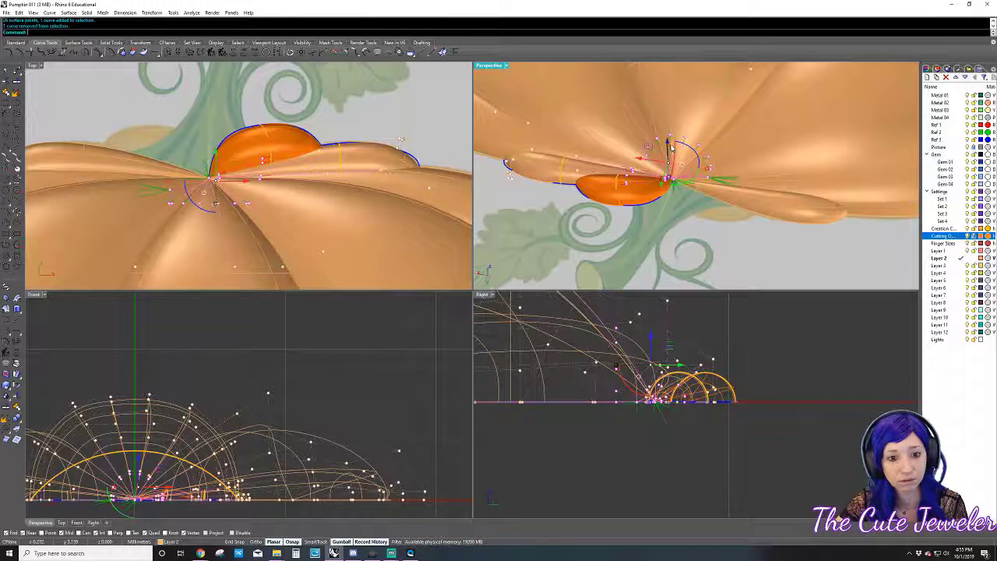
{"action": "left_click_drag", "start_coordinate": [670, 146], "coordinate": [666, 114]}
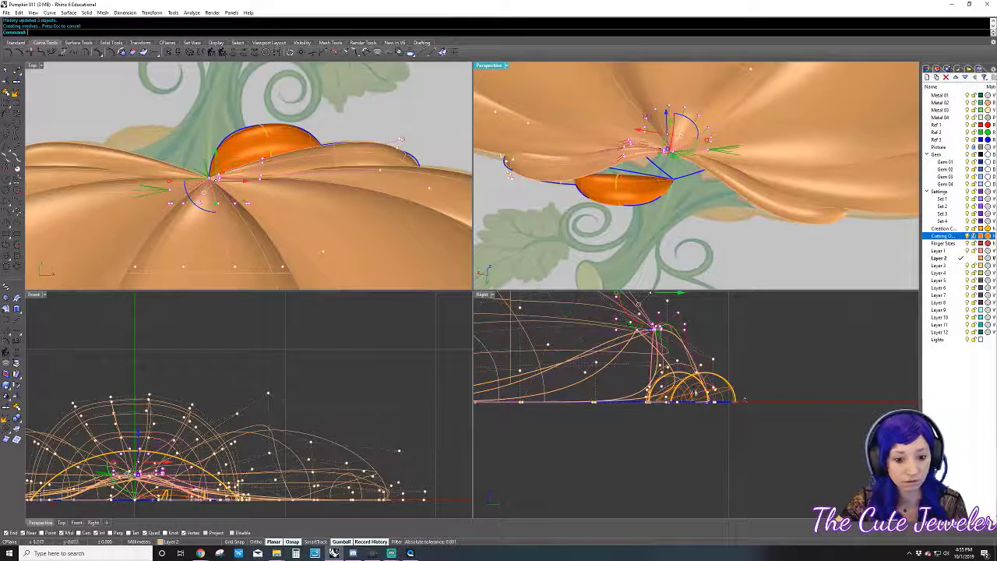
{"action": "mouse_move", "coordinate": [685, 171]}
{"action": "right_mouse_down"}
{"action": "mouse_move", "coordinate": [685, 249]}
{"action": "mouse_move", "coordinate": [662, 122]}
{"action": "mouse_move", "coordinate": [594, 198]}
{"action": "right_mouse_up"}
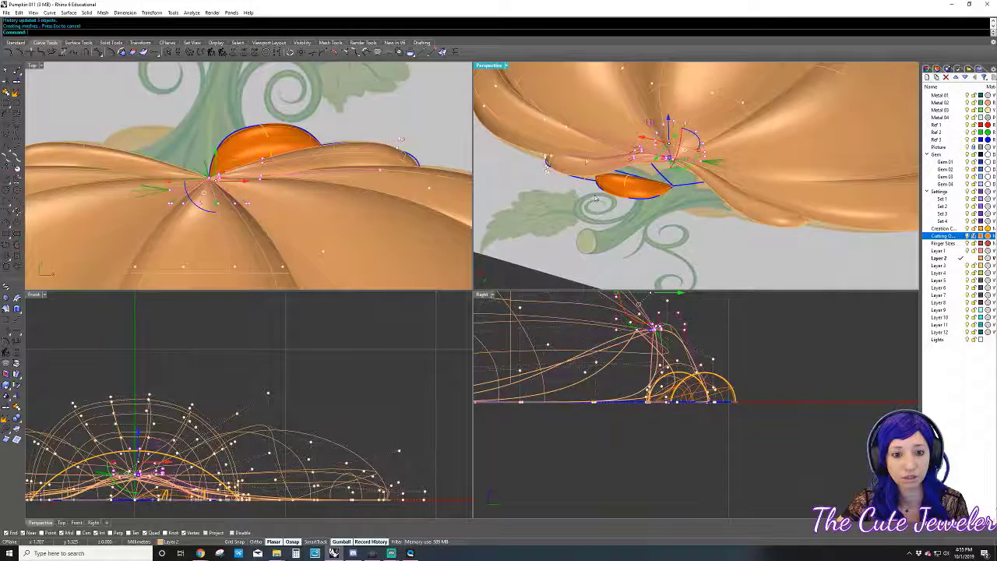
{"action": "key", "text": "Escape"}
{"action": "right_click_drag", "start_coordinate": [634, 169], "coordinate": [667, 187]}
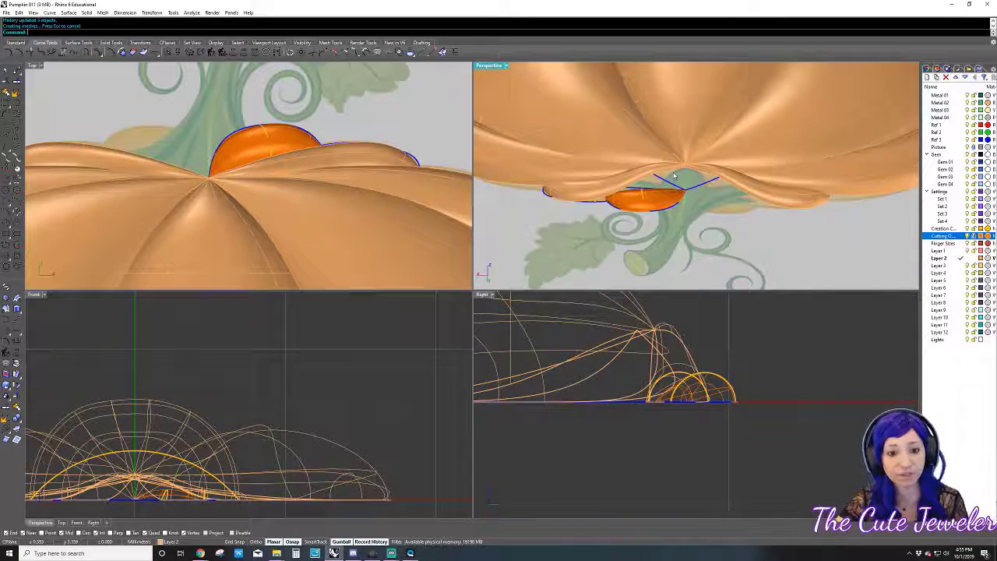
- Move a control point on the thin ruffle surface near the stem to reshape it
{"action": "left_click", "coordinate": [635, 175]}
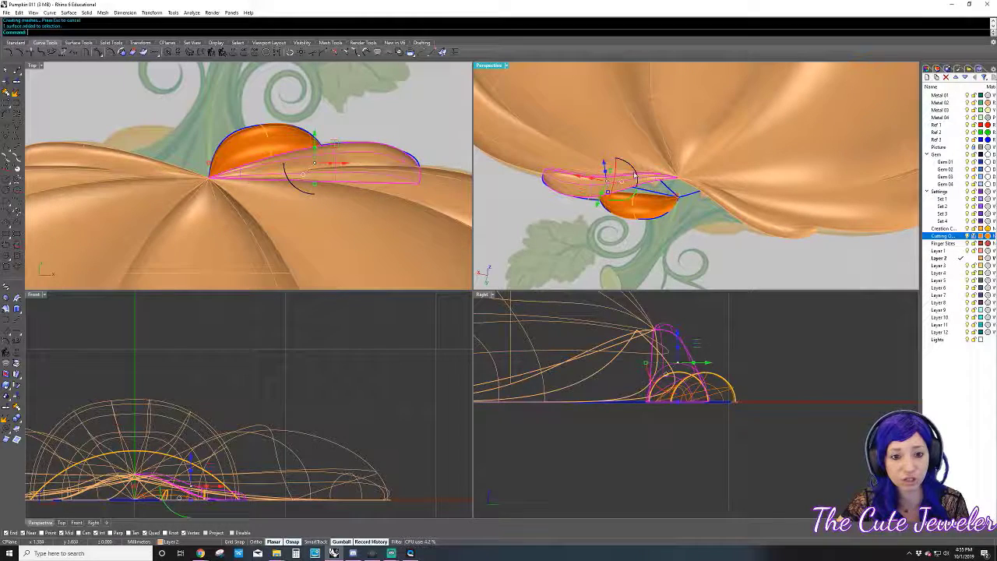
{"action": "key", "text": "F10"}
{"action": "right_click_drag", "start_coordinate": [647, 179], "coordinate": [623, 208]}
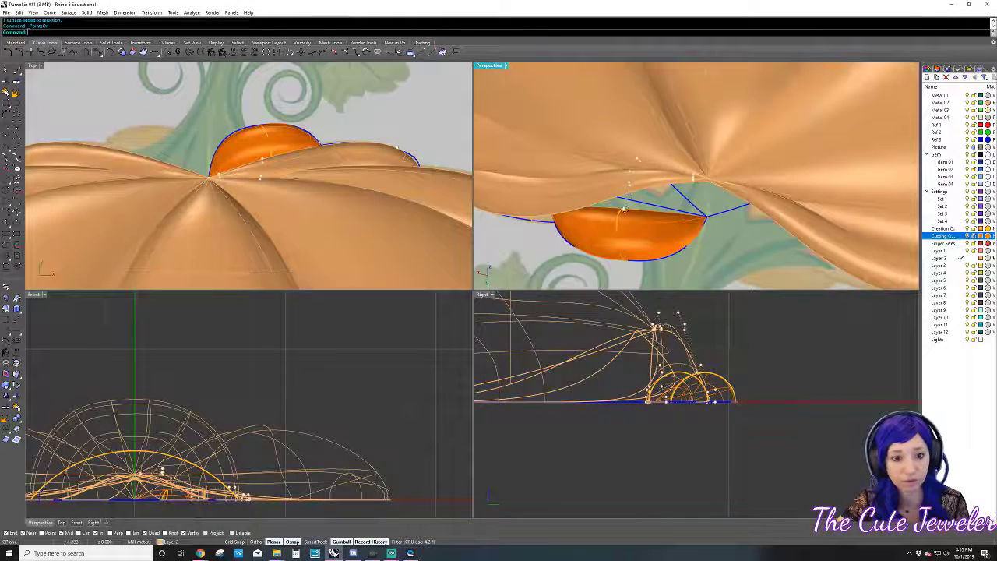
{"action": "left_click", "coordinate": [640, 164]}
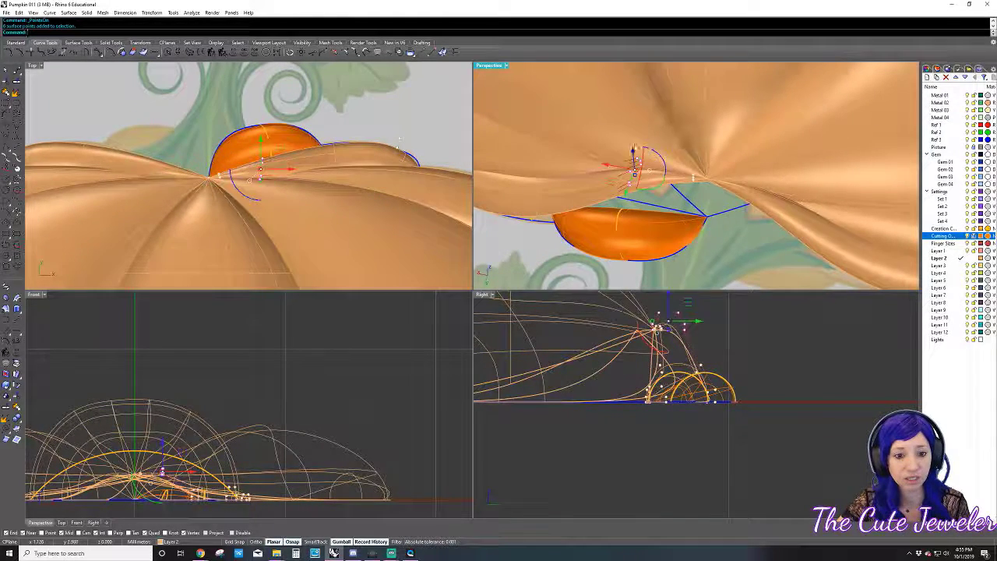
{"action": "left_click_drag", "start_coordinate": [645, 167], "coordinate": [635, 173]}
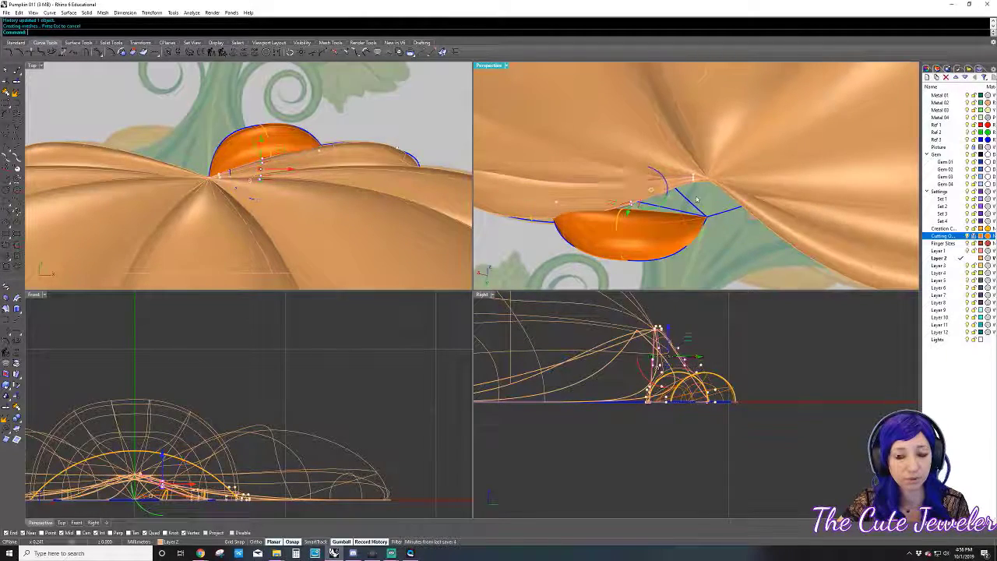
{"action": "key", "text": "Escape"}
{"action": "right_click_drag", "start_coordinate": [697, 200], "coordinate": [751, 97]}
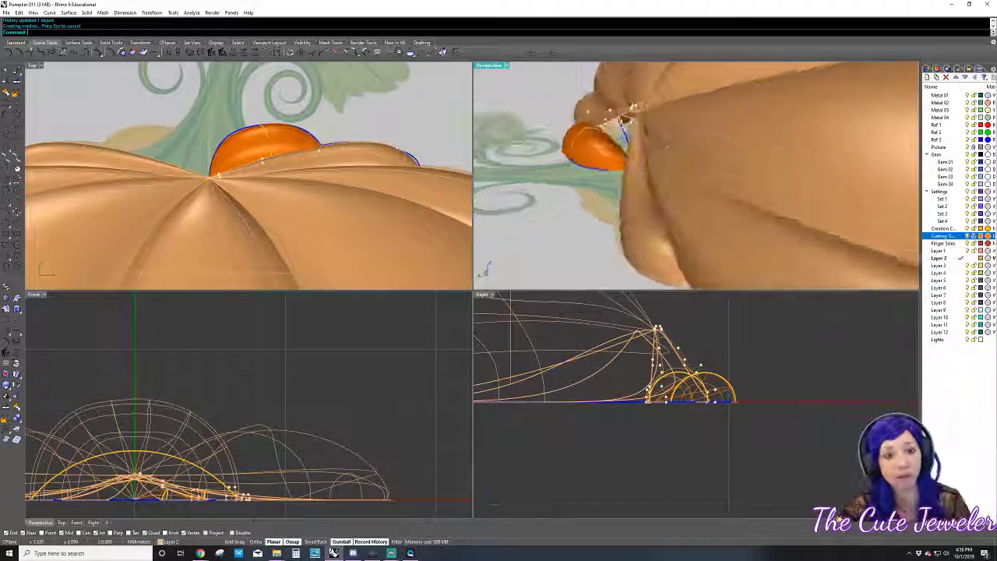
{"action": "mouse_move", "coordinate": [678, 145]}
{"action": "right_mouse_down"}
{"action": "mouse_move", "coordinate": [773, 159]}
{"action": "mouse_move", "coordinate": [698, 179]}
{"action": "mouse_move", "coordinate": [713, 146]}
{"action": "mouse_move", "coordinate": [617, 184]}
{"action": "right_mouse_up"}
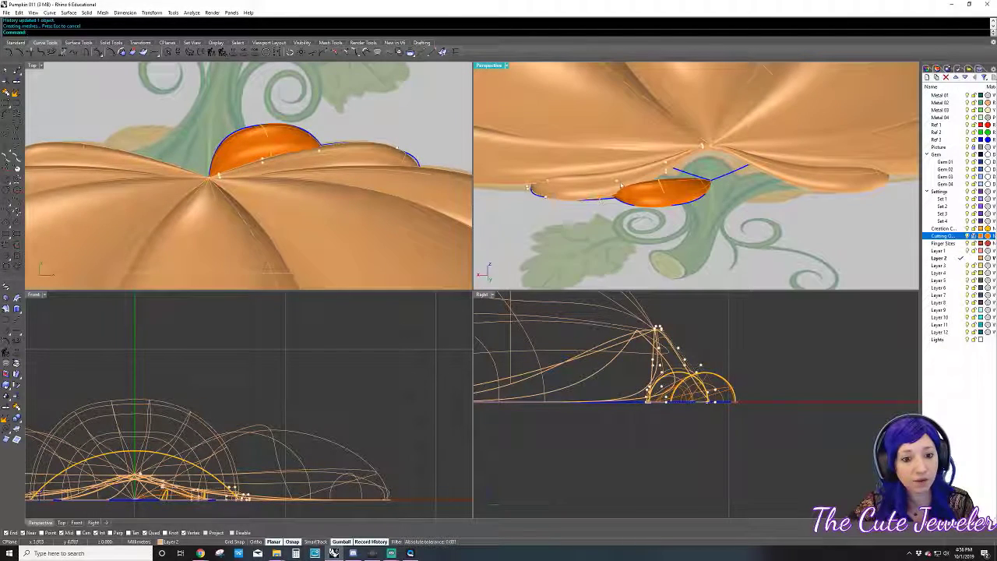
- Adjust a control point on the pumpkin surface beside the orange stem lobe
{"action": "left_click", "coordinate": [618, 183]}
{"action": "left_click", "coordinate": [614, 153]}
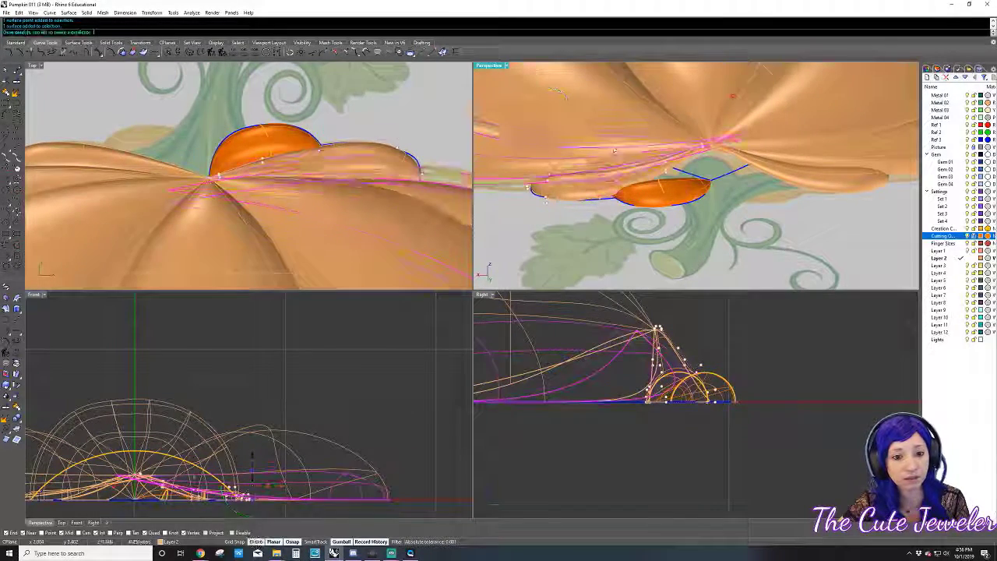
{"action": "left_click", "coordinate": [628, 199]}
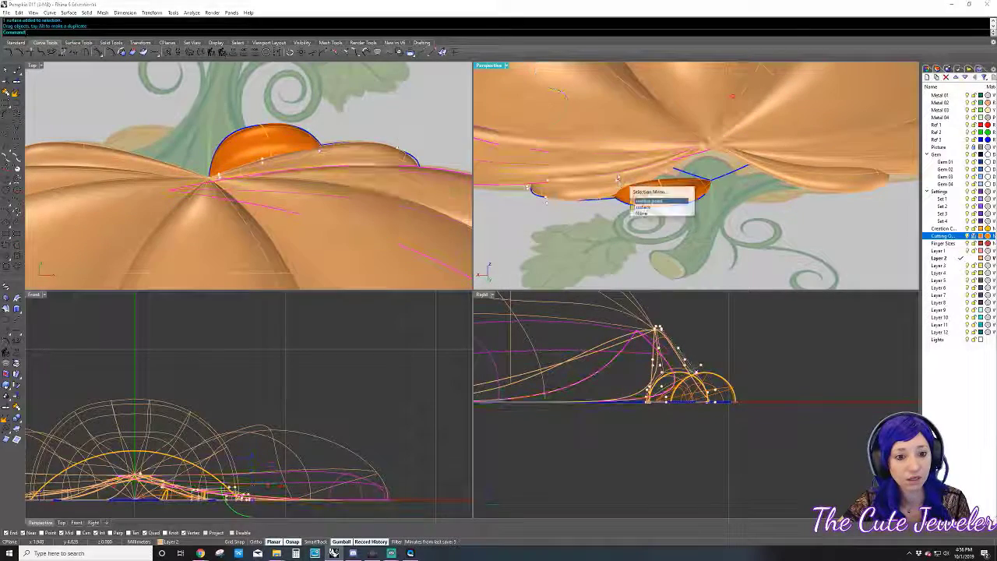
{"action": "left_click", "coordinate": [646, 212]}
{"action": "left_click_drag", "start_coordinate": [615, 145], "coordinate": [616, 156]}
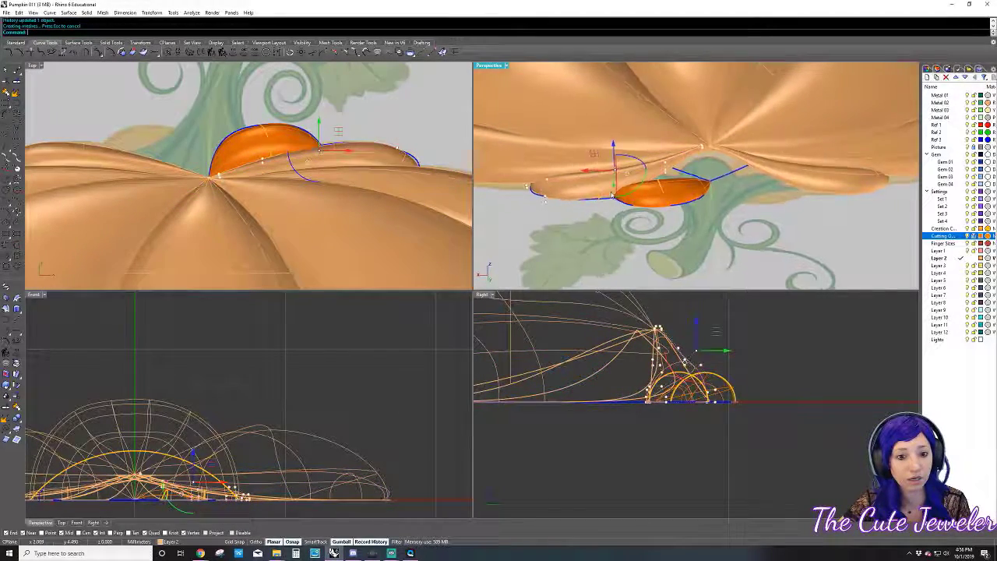
{"action": "mouse_move", "coordinate": [615, 155]}
{"action": "right_mouse_down"}
{"action": "mouse_move", "coordinate": [639, 156]}
{"action": "mouse_move", "coordinate": [636, 201]}
{"action": "right_mouse_up"}
{"action": "left_click", "coordinate": [629, 181]}
{"action": "key", "text": "F10"}
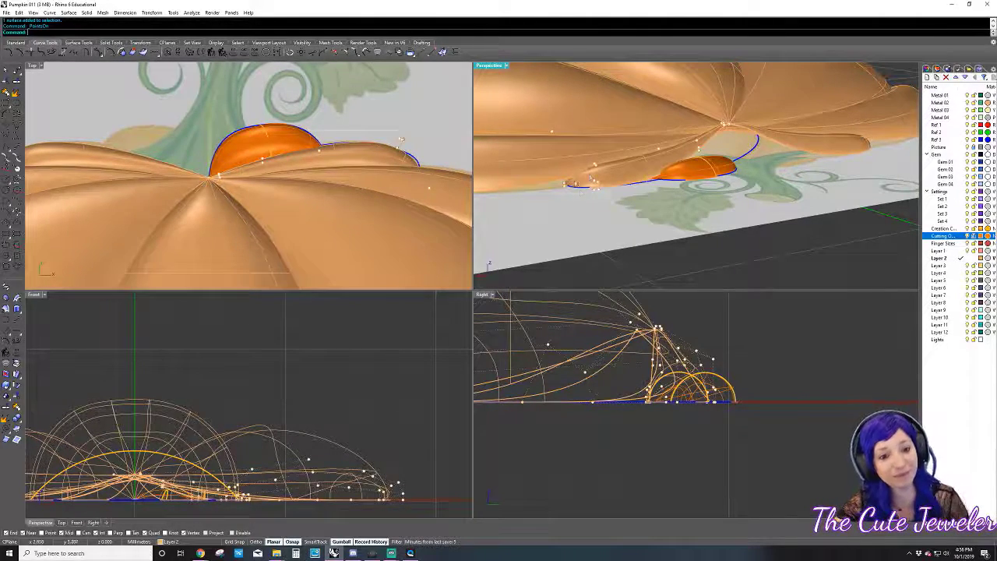
- Reframe the viewports and drag a petal-edge control point to reshape the petal
{"action": "right_click_drag", "start_coordinate": [636, 201], "coordinate": [548, 277]}
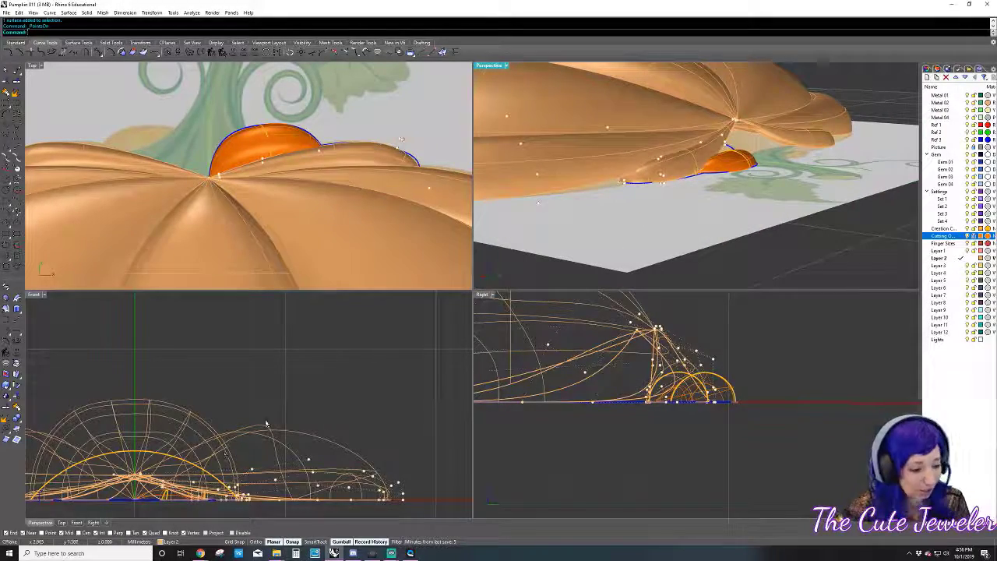
{"action": "right_click_drag", "start_coordinate": [592, 390], "coordinate": [639, 382]}
{"action": "scroll", "coordinate": [300, 478], "scroll_direction": "down", "scroll_amount": 2}
{"action": "right_click_drag", "start_coordinate": [234, 467], "coordinate": [300, 479]}
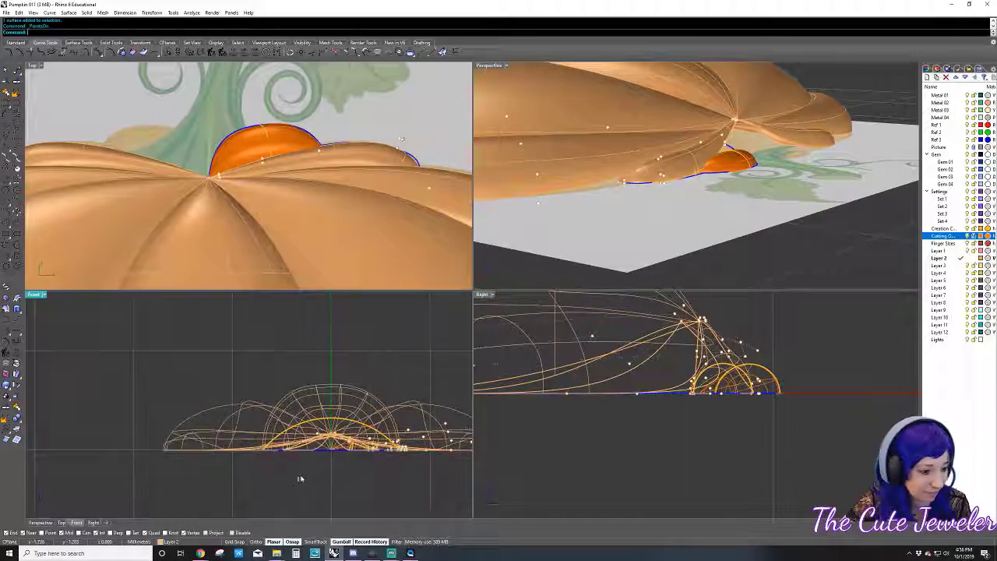
{"action": "scroll", "coordinate": [300, 479], "scroll_direction": "up", "scroll_amount": 2}
{"action": "scroll", "coordinate": [312, 460], "scroll_direction": "up", "scroll_amount": 2}
{"action": "scroll", "coordinate": [280, 458], "scroll_direction": "up", "scroll_amount": 2}
{"action": "scroll", "coordinate": [250, 456], "scroll_direction": "up", "scroll_amount": 2}
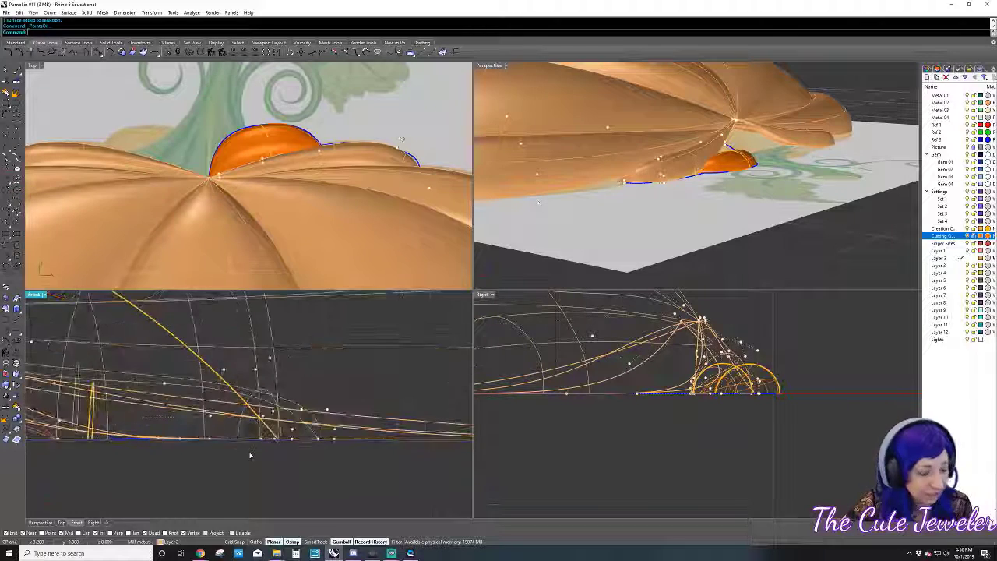
{"action": "scroll", "coordinate": [250, 455], "scroll_direction": "up", "scroll_amount": 3}
{"action": "right_click_drag", "start_coordinate": [607, 203], "coordinate": [632, 185]}
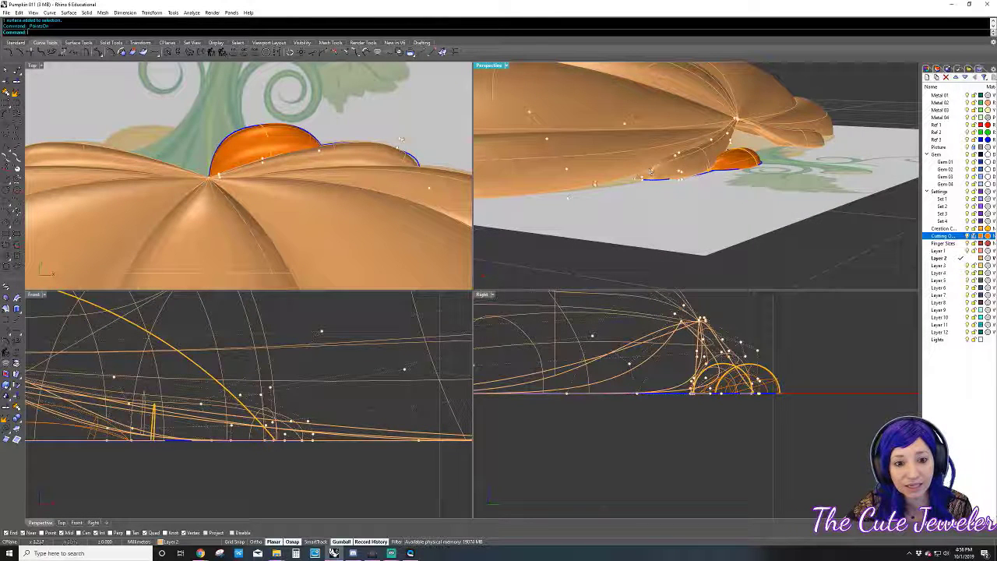
{"action": "left_click", "coordinate": [566, 199]}
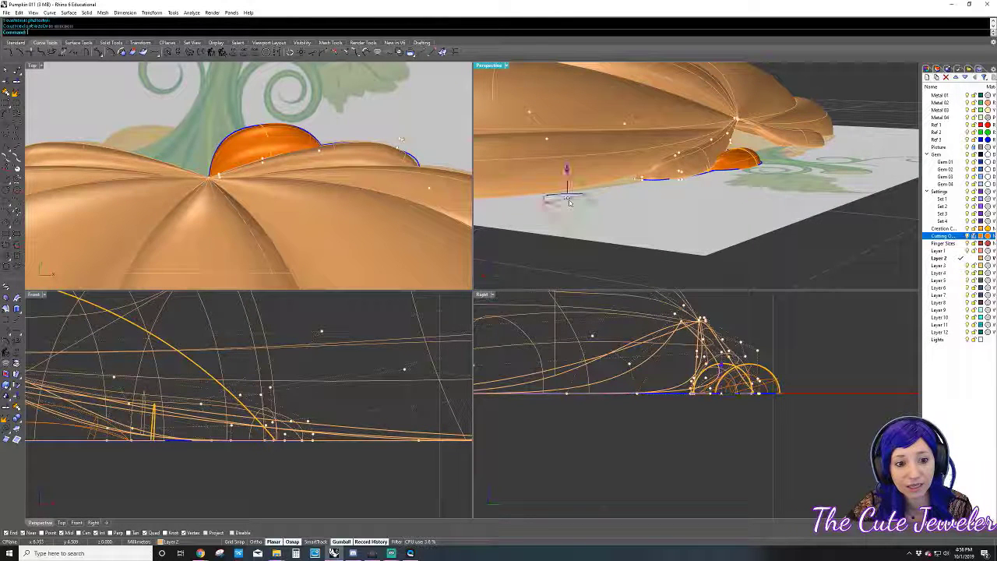
{"action": "left_click", "coordinate": [679, 182]}
{"action": "right_click_drag", "start_coordinate": [679, 182], "coordinate": [611, 194]}
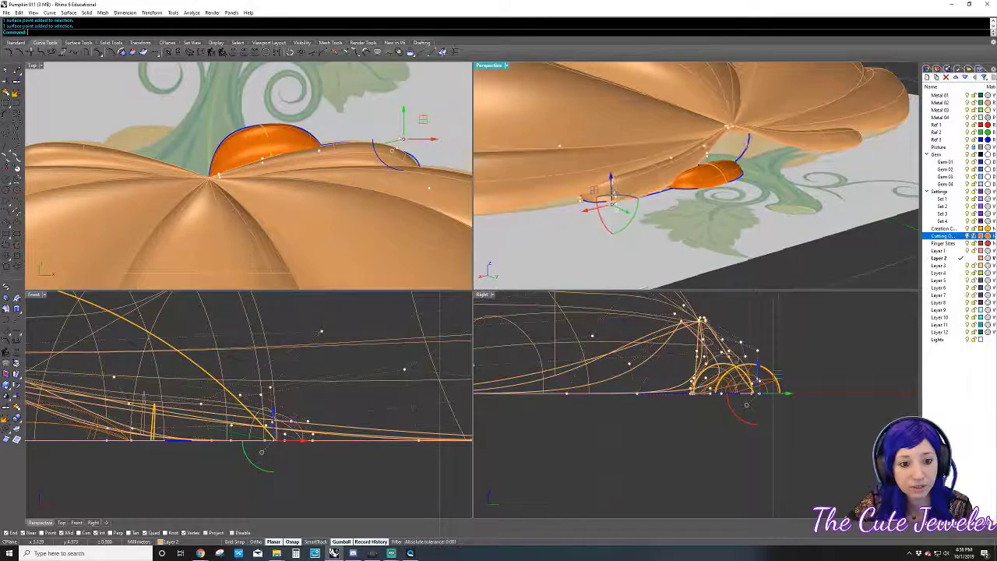
{"action": "mouse_move", "coordinate": [611, 199]}
{"action": "left_mouse_down"}
{"action": "mouse_move", "coordinate": [611, 187]}
{"action": "mouse_move", "coordinate": [611, 201]}
{"action": "left_mouse_up"}
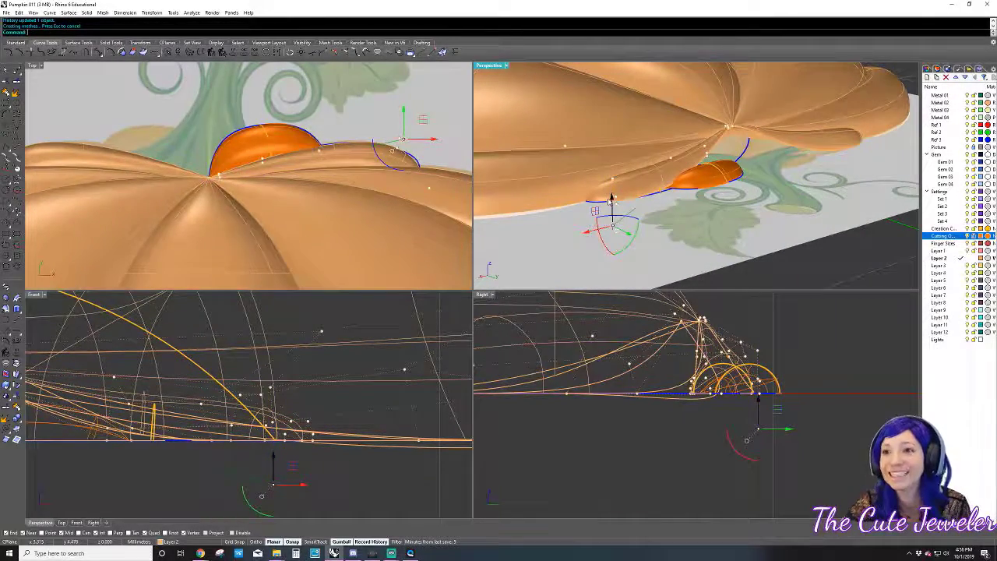
- Move control points at the pumpkin centre and shift the orange lobe further left
{"action": "mouse_move", "coordinate": [611, 199]}
{"action": "right_mouse_down"}
{"action": "mouse_move", "coordinate": [654, 152]}
{"action": "mouse_move", "coordinate": [694, 154]}
{"action": "right_mouse_up"}
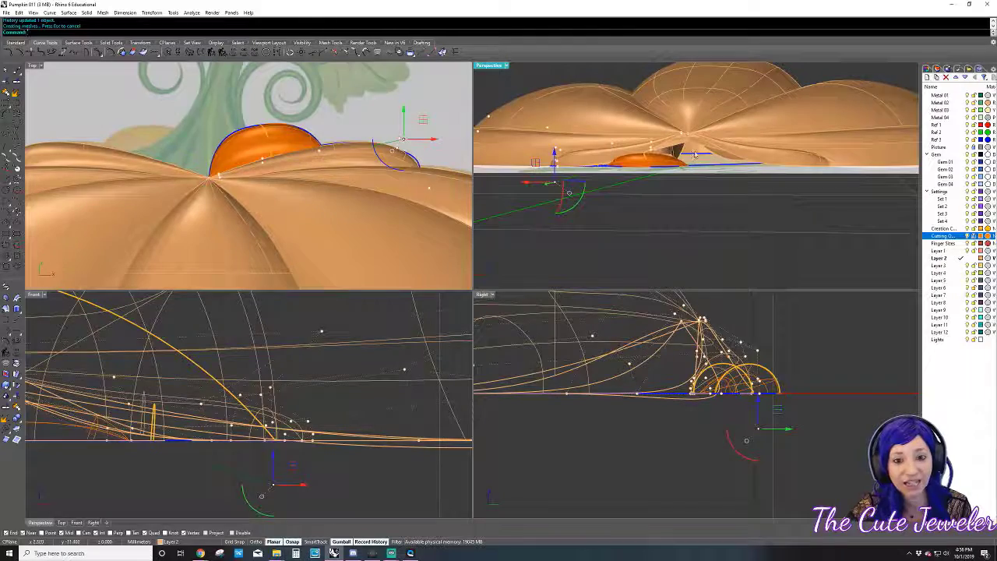
{"action": "scroll", "coordinate": [317, 479], "scroll_direction": "down", "scroll_amount": 3}
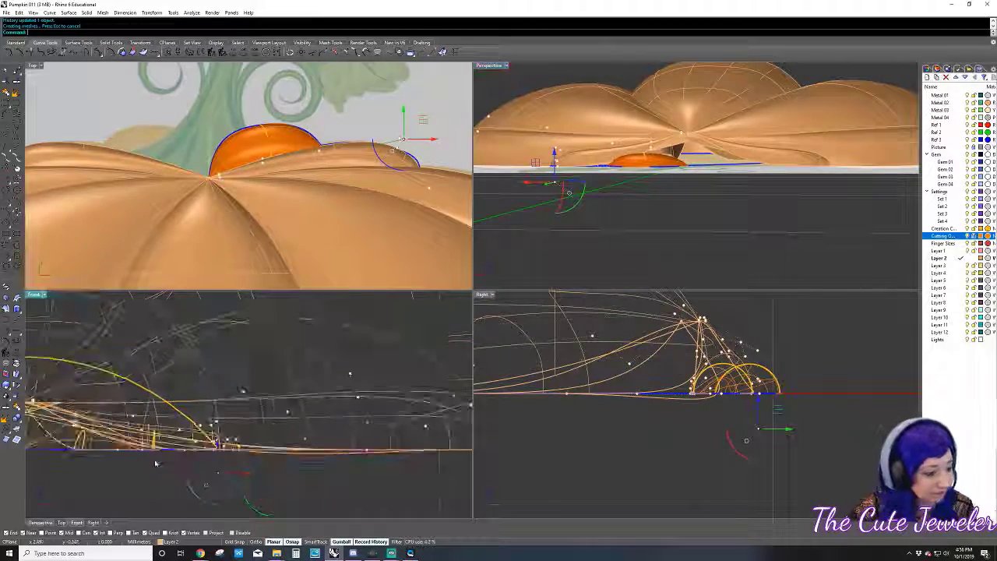
{"action": "scroll", "coordinate": [316, 479], "scroll_direction": "down", "scroll_amount": 3}
{"action": "right_click_drag", "start_coordinate": [317, 479], "coordinate": [422, 494]}
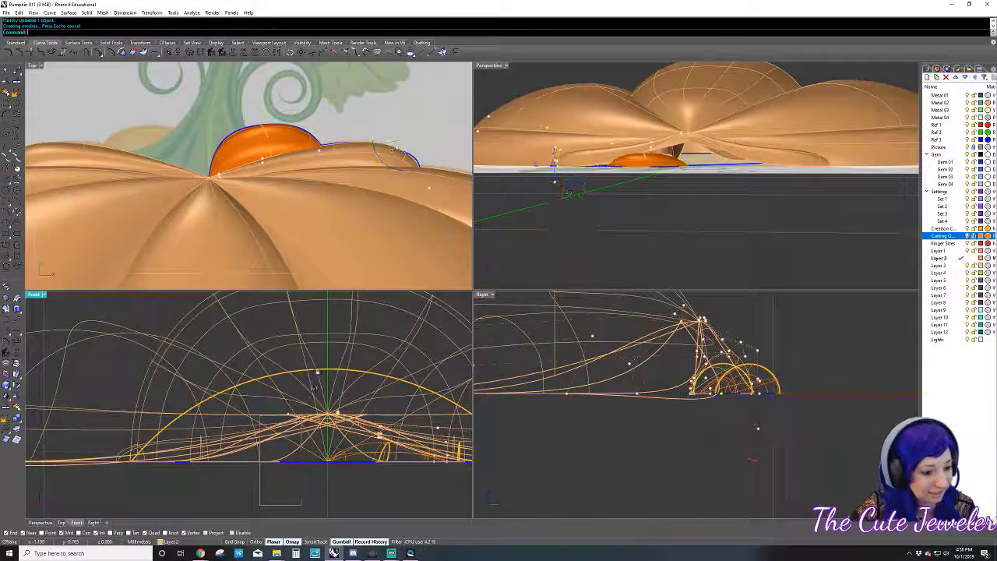
{"action": "left_click", "coordinate": [288, 409]}
{"action": "left_click_drag", "start_coordinate": [289, 381], "coordinate": [277, 343]}
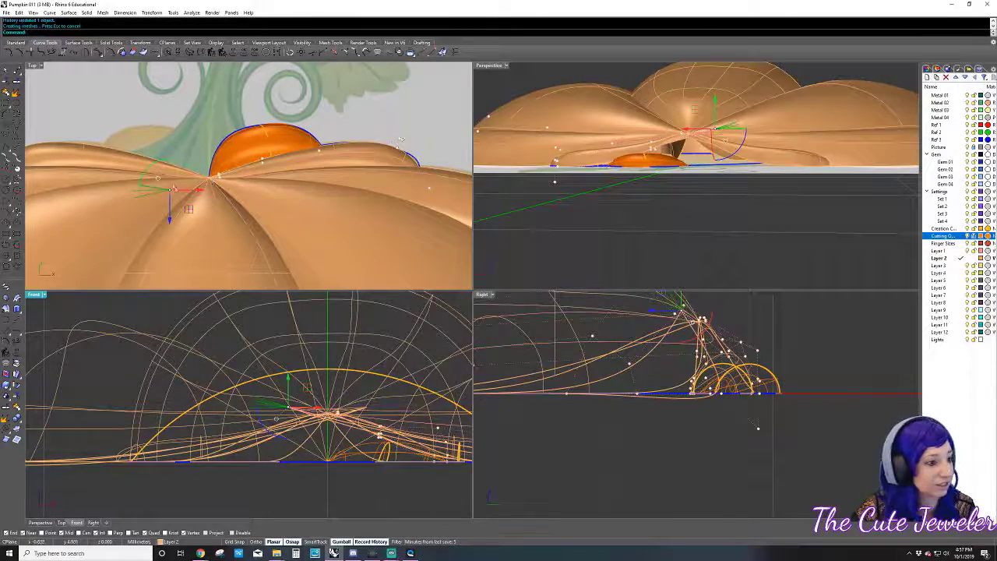
{"action": "left_click_drag", "start_coordinate": [189, 211], "coordinate": [193, 207]}
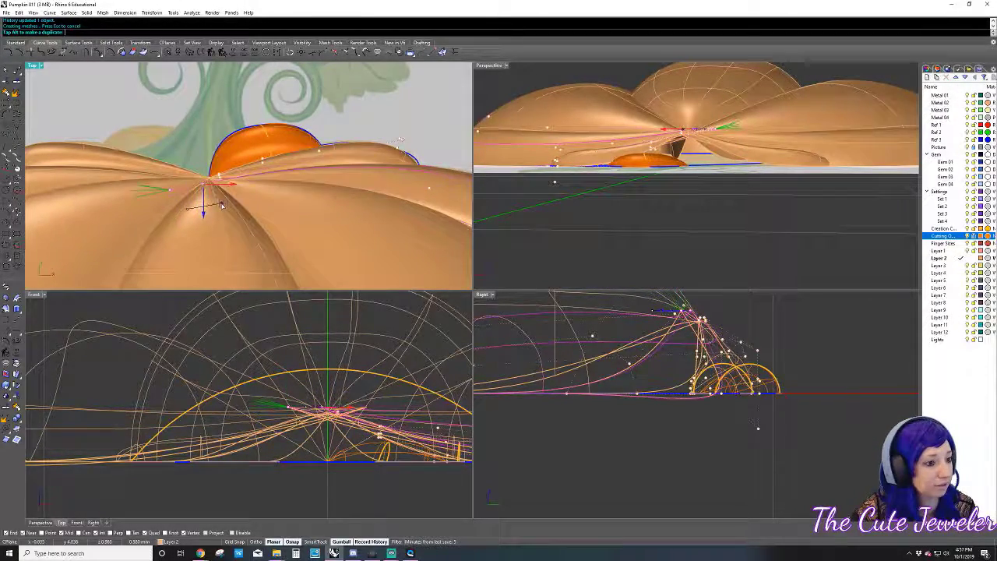
{"action": "left_click_drag", "start_coordinate": [187, 209], "coordinate": [155, 209]}
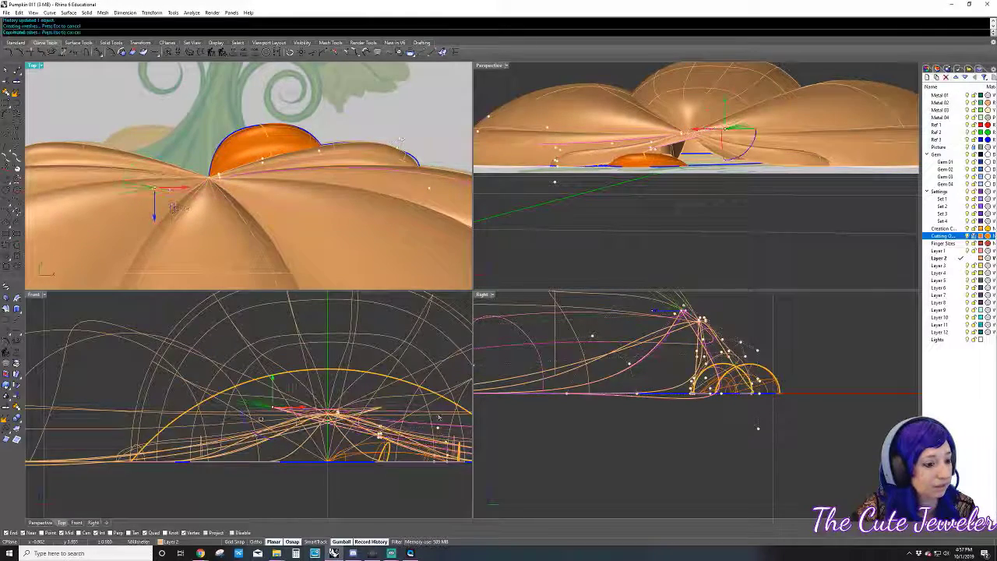
{"action": "mouse_move", "coordinate": [661, 233]}
{"action": "right_mouse_down"}
{"action": "mouse_move", "coordinate": [701, 218]}
{"action": "mouse_move", "coordinate": [718, 224]}
{"action": "right_mouse_up"}
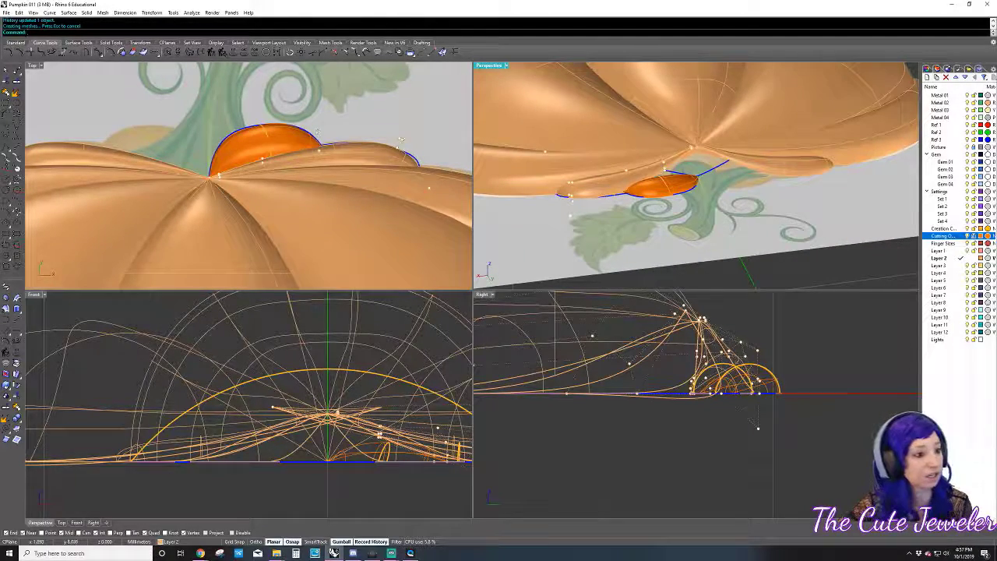
- Orbit around the whole pumpkin, hide the curve control points, and select the orange stem lobe
{"action": "left_click", "coordinate": [274, 138]}
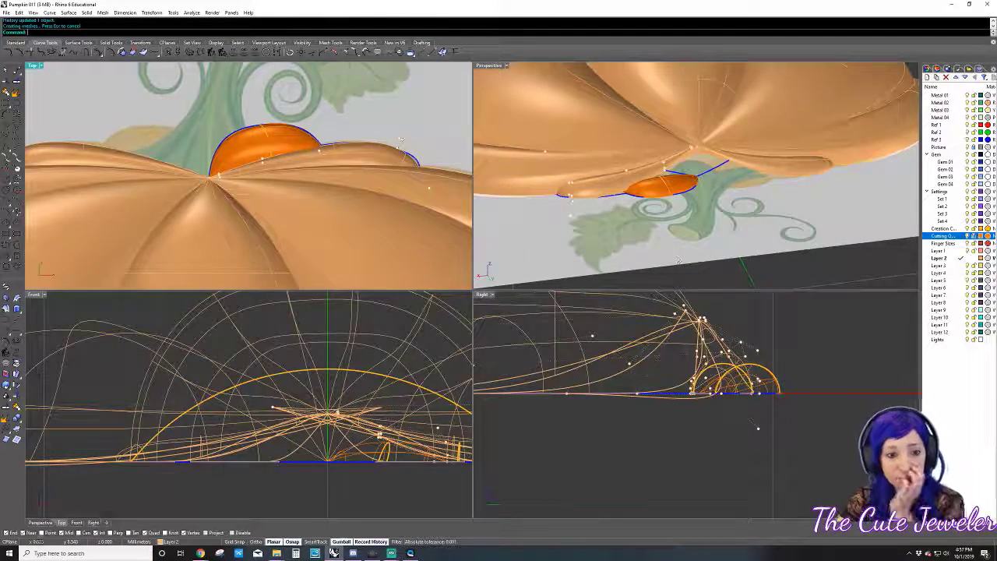
{"action": "mouse_move", "coordinate": [592, 132]}
{"action": "right_mouse_down"}
{"action": "mouse_move", "coordinate": [507, 103]}
{"action": "mouse_move", "coordinate": [514, 165]}
{"action": "mouse_move", "coordinate": [851, 208]}
{"action": "right_mouse_up"}
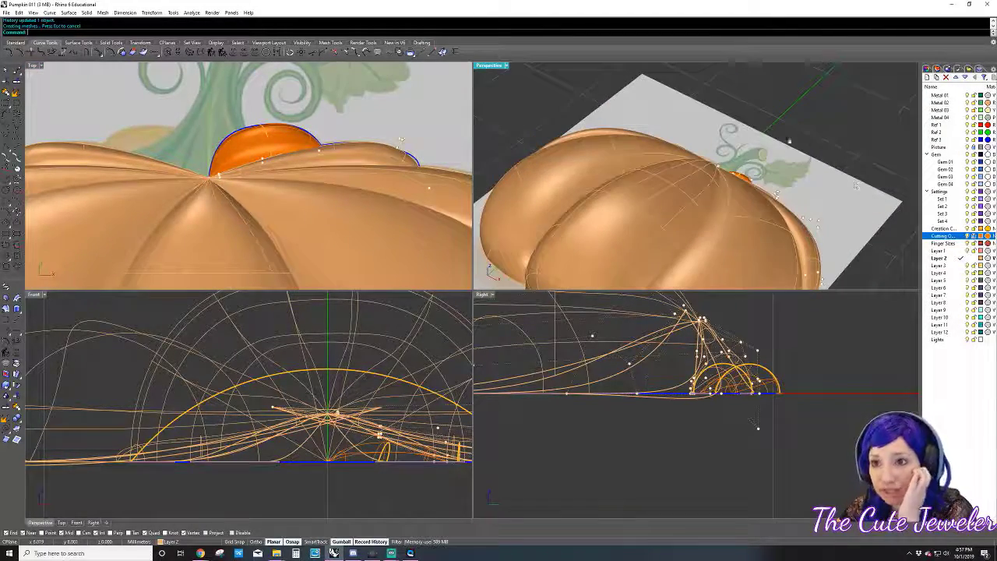
{"action": "right_click_drag", "start_coordinate": [619, 170], "coordinate": [527, 149]}
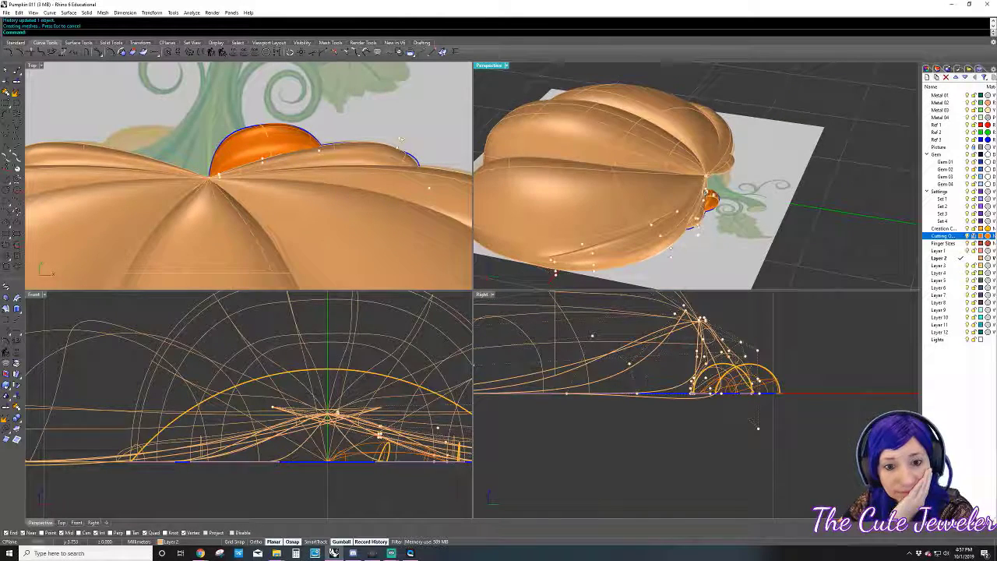
{"action": "key", "text": "Escape"}
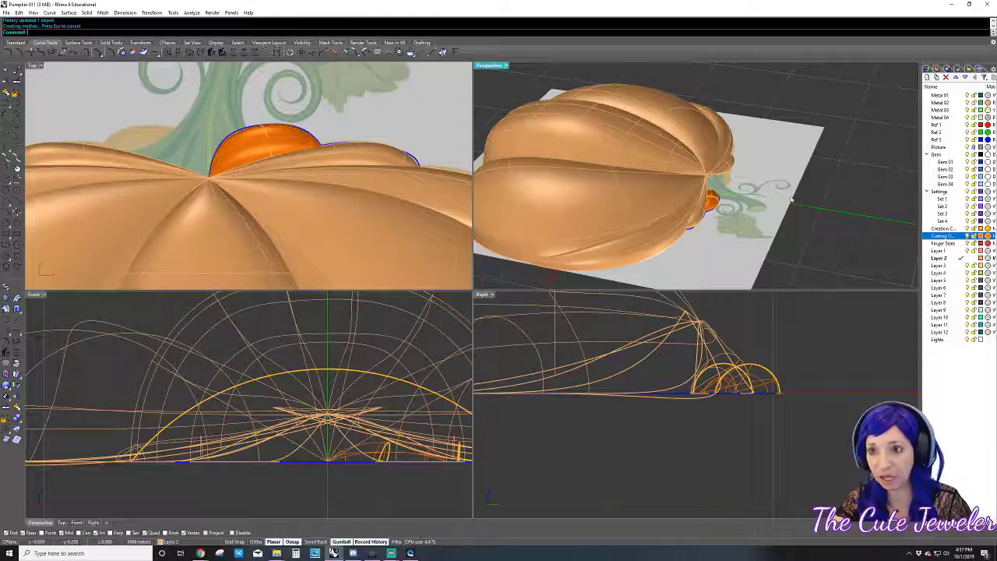
{"action": "right_click_drag", "start_coordinate": [790, 201], "coordinate": [674, 195]}
{"action": "left_click", "coordinate": [676, 194]}
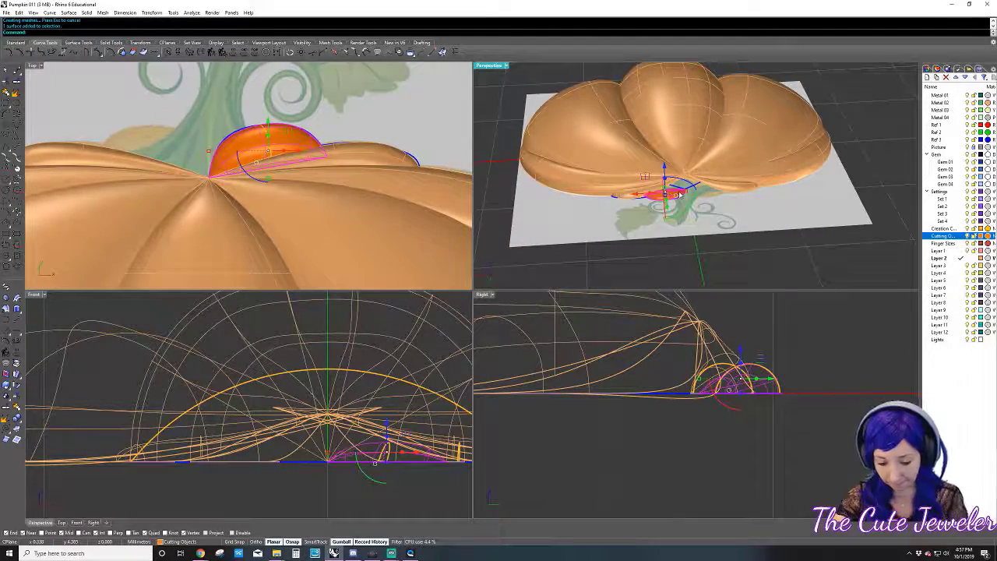
- Turn on the orange lobe's control points and rotate a selected part to a new angle
{"action": "key", "text": "F10"}
{"action": "right_click_drag", "start_coordinate": [679, 195], "coordinate": [511, 198]}
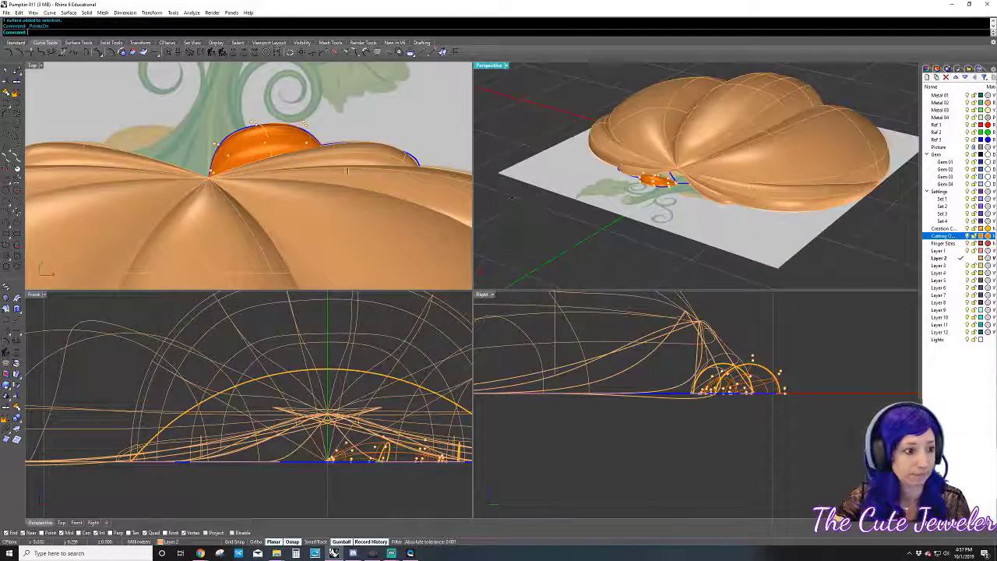
{"action": "scroll", "coordinate": [660, 189], "scroll_direction": "up", "scroll_amount": 3}
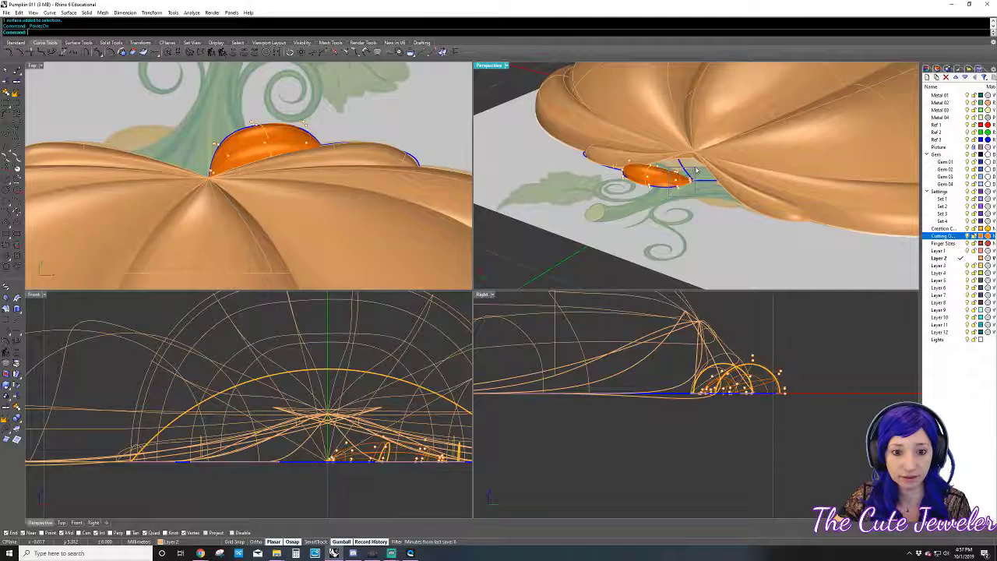
{"action": "left_click", "coordinate": [698, 169]}
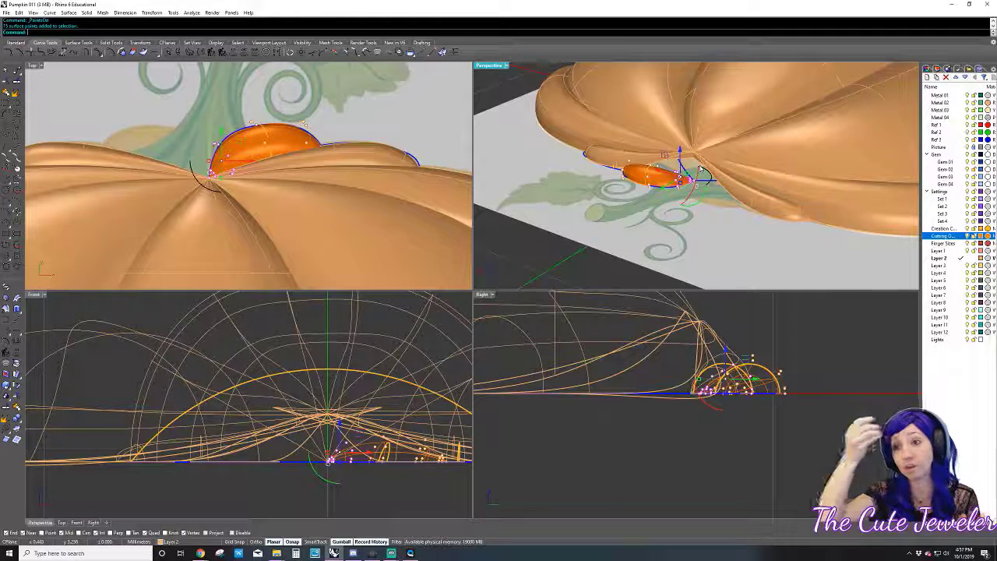
{"action": "left_click_drag", "start_coordinate": [683, 155], "coordinate": [695, 187]}
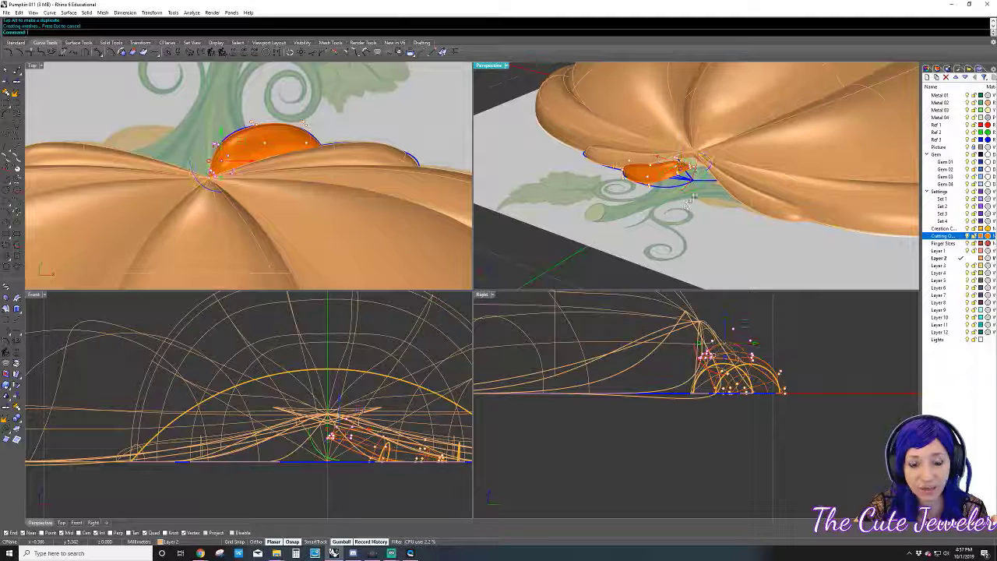
{"action": "mouse_move", "coordinate": [688, 201]}
{"action": "right_mouse_down"}
{"action": "mouse_move", "coordinate": [679, 214]}
{"action": "mouse_move", "coordinate": [686, 209]}
{"action": "right_mouse_up"}
{"action": "key", "text": "Escape"}
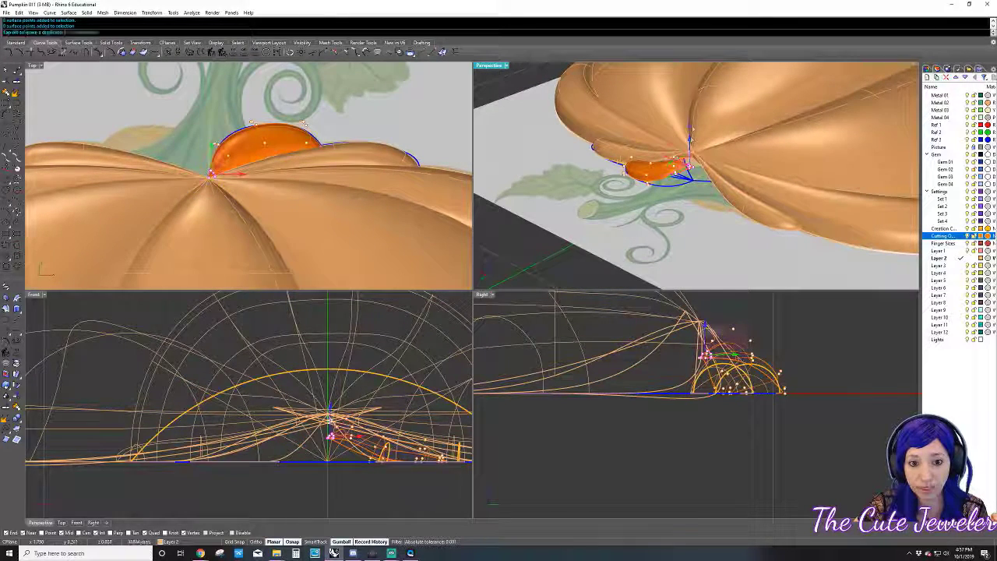
- Raise the orange lobe and pull one of its control points downward
{"action": "left_click_drag", "start_coordinate": [704, 354], "coordinate": [705, 321]}
{"action": "mouse_move", "coordinate": [685, 198]}
{"action": "right_mouse_down"}
{"action": "mouse_move", "coordinate": [688, 185]}
{"action": "mouse_move", "coordinate": [646, 175]}
{"action": "right_mouse_up"}
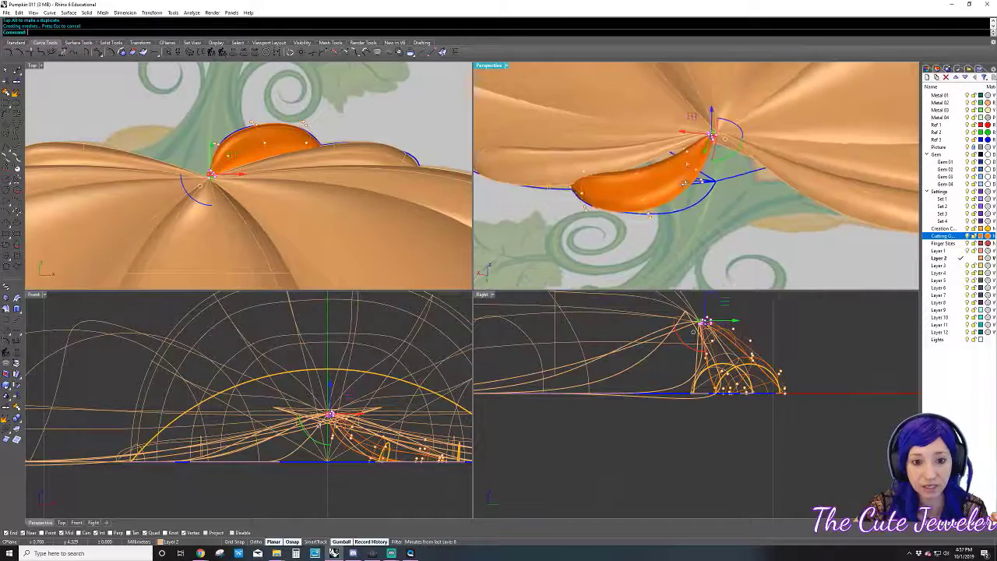
{"action": "left_click", "coordinate": [653, 172]}
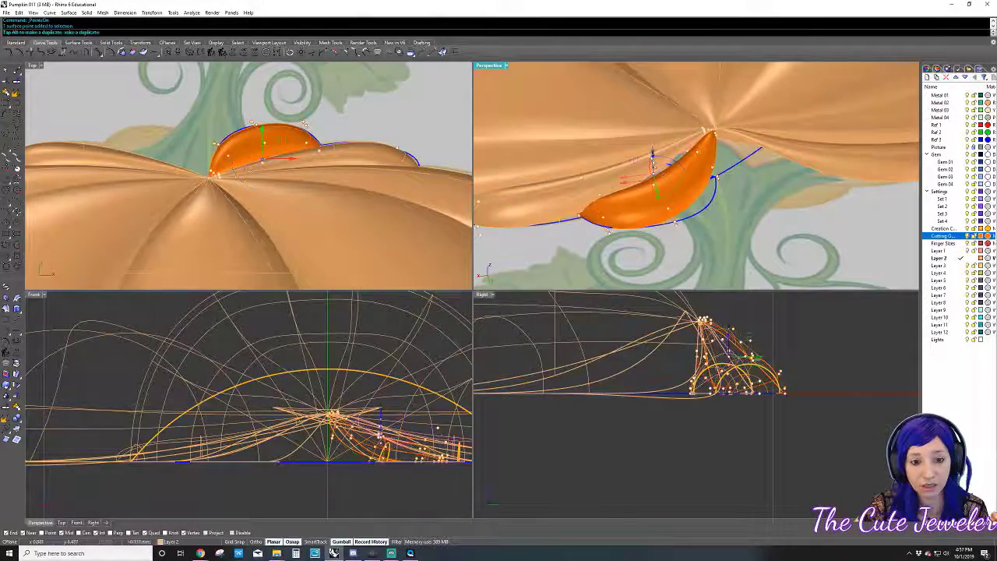
{"action": "left_click_drag", "start_coordinate": [654, 171], "coordinate": [654, 187]}
{"action": "mouse_move", "coordinate": [654, 186]}
{"action": "right_mouse_down"}
{"action": "mouse_move", "coordinate": [674, 153]}
{"action": "mouse_move", "coordinate": [666, 212]}
{"action": "mouse_move", "coordinate": [658, 147]}
{"action": "right_mouse_up"}
{"action": "scroll", "coordinate": [666, 212], "scroll_direction": "up", "scroll_amount": 5}
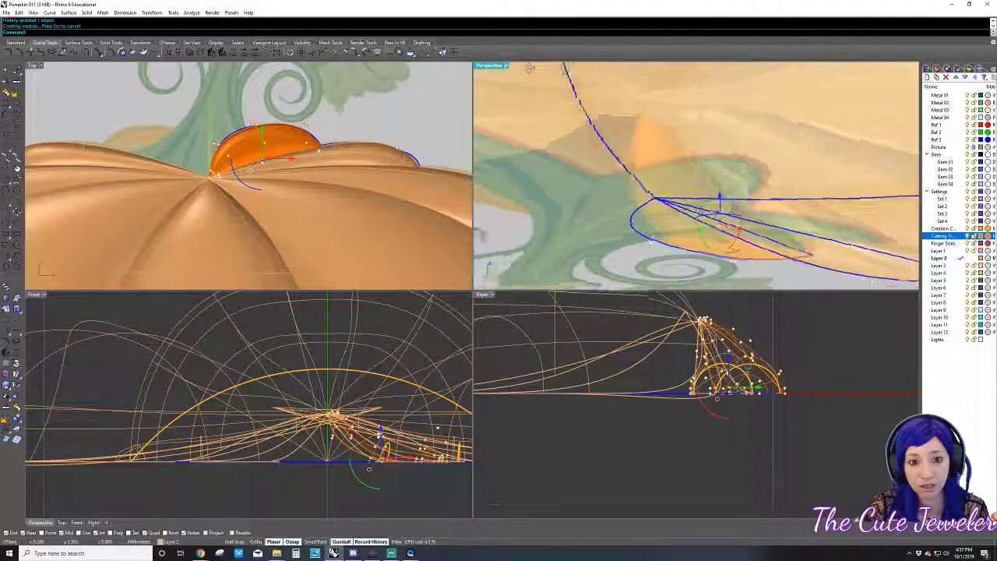
{"action": "mouse_move", "coordinate": [637, 119]}
{"action": "right_mouse_down"}
{"action": "mouse_move", "coordinate": [588, 134]}
{"action": "mouse_move", "coordinate": [665, 141]}
{"action": "mouse_move", "coordinate": [720, 227]}
{"action": "mouse_move", "coordinate": [568, 235]}
{"action": "right_mouse_up"}
{"action": "left_click", "coordinate": [717, 127]}
{"action": "key", "text": "Escape"}
- Hide the lobe and adjust its outline curve points and blue guide curve
{"action": "scroll", "coordinate": [685, 195], "scroll_direction": "up", "scroll_amount": 2}
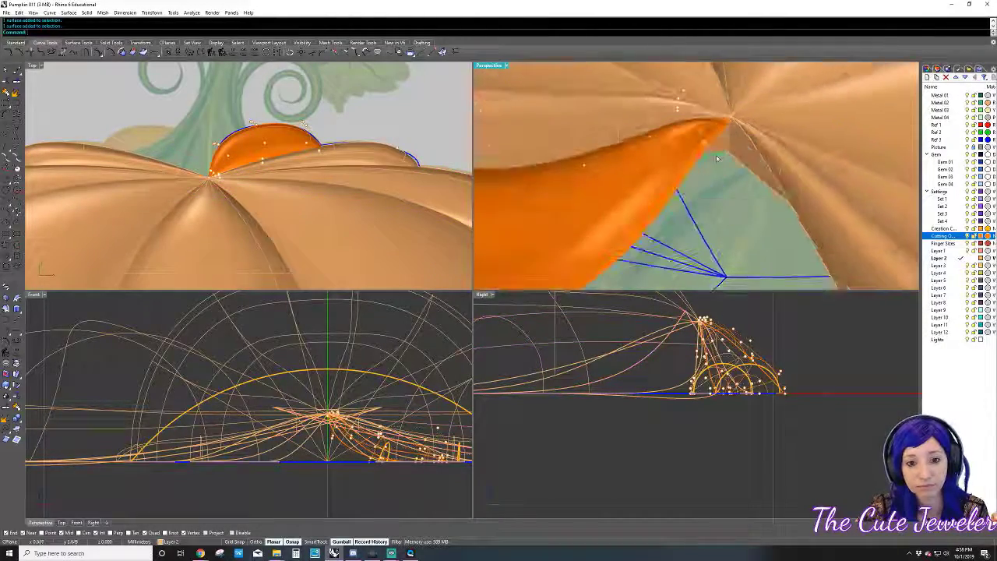
{"action": "scroll", "coordinate": [666, 196], "scroll_direction": "up", "scroll_amount": 2}
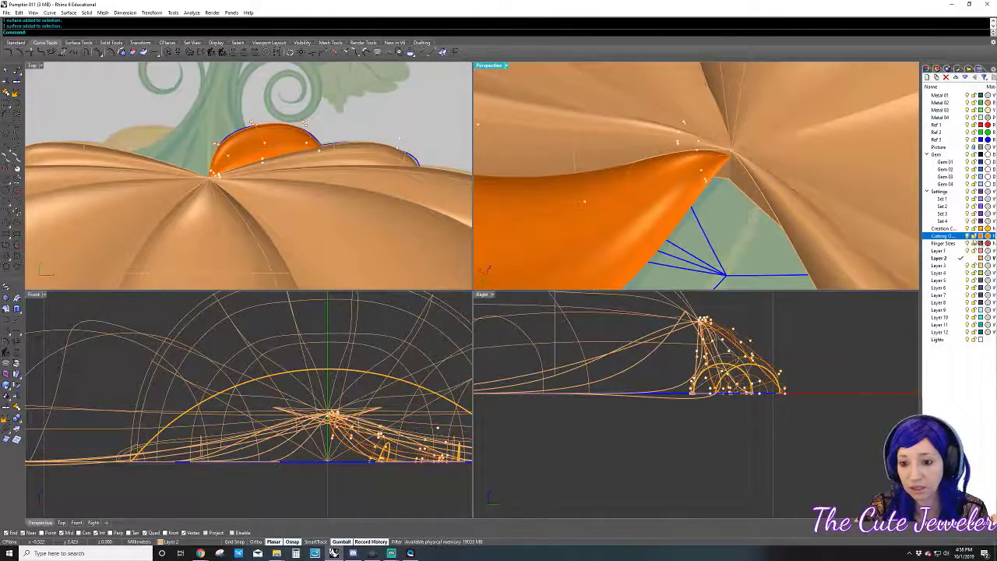
{"action": "left_click", "coordinate": [968, 236]}
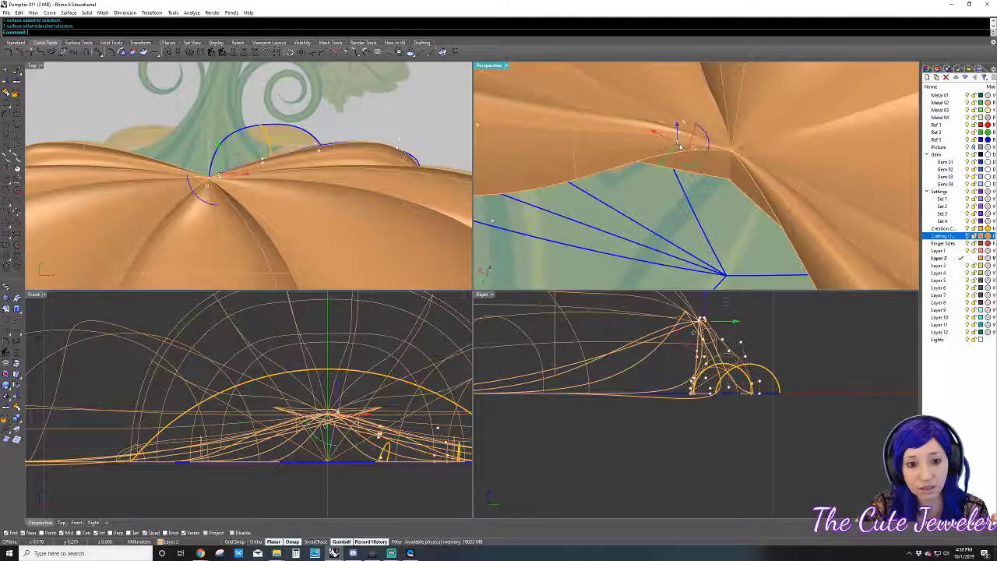
{"action": "left_click_drag", "start_coordinate": [679, 146], "coordinate": [666, 202]}
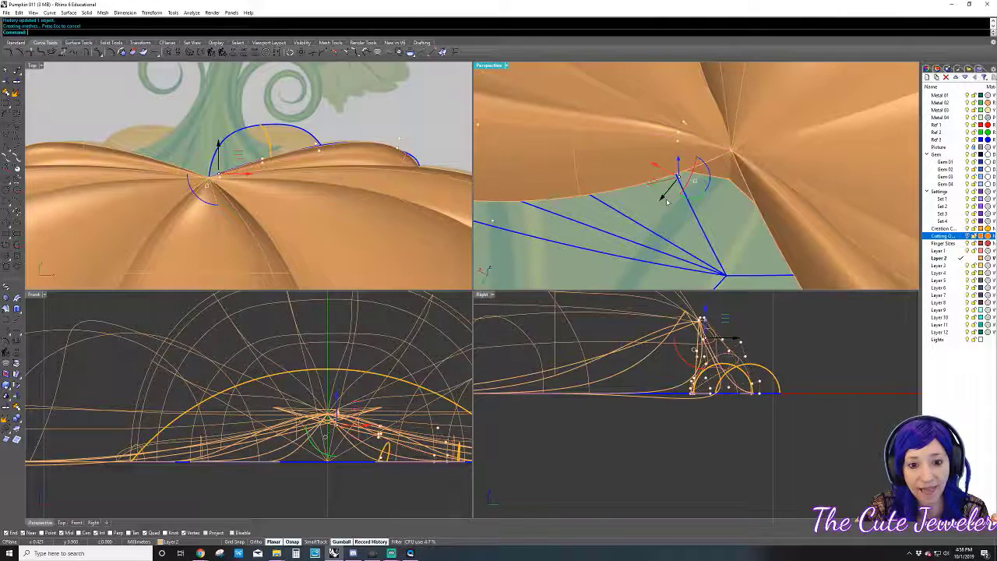
{"action": "right_click_drag", "start_coordinate": [667, 201], "coordinate": [701, 125]}
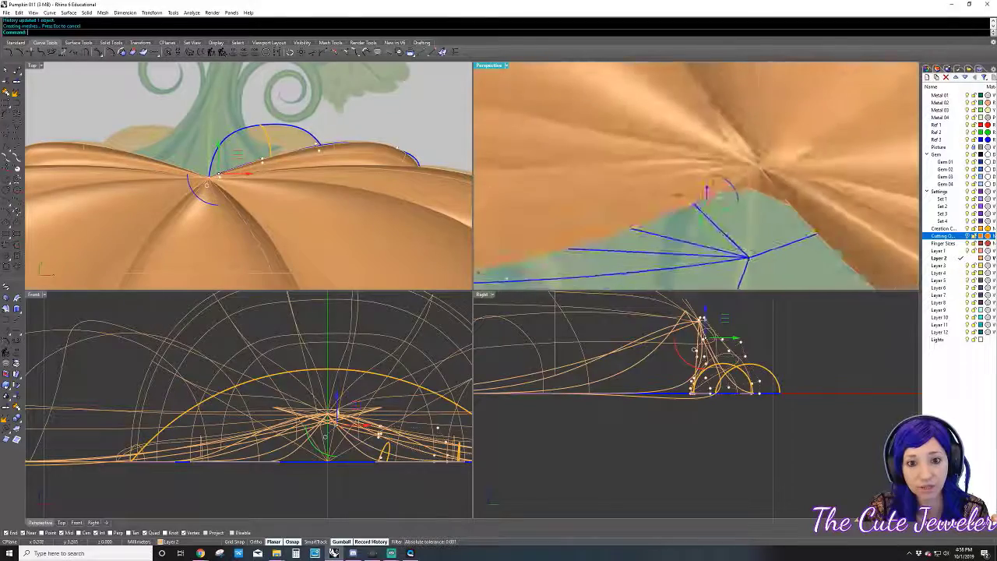
{"action": "right_click_drag", "start_coordinate": [794, 122], "coordinate": [641, 168]}
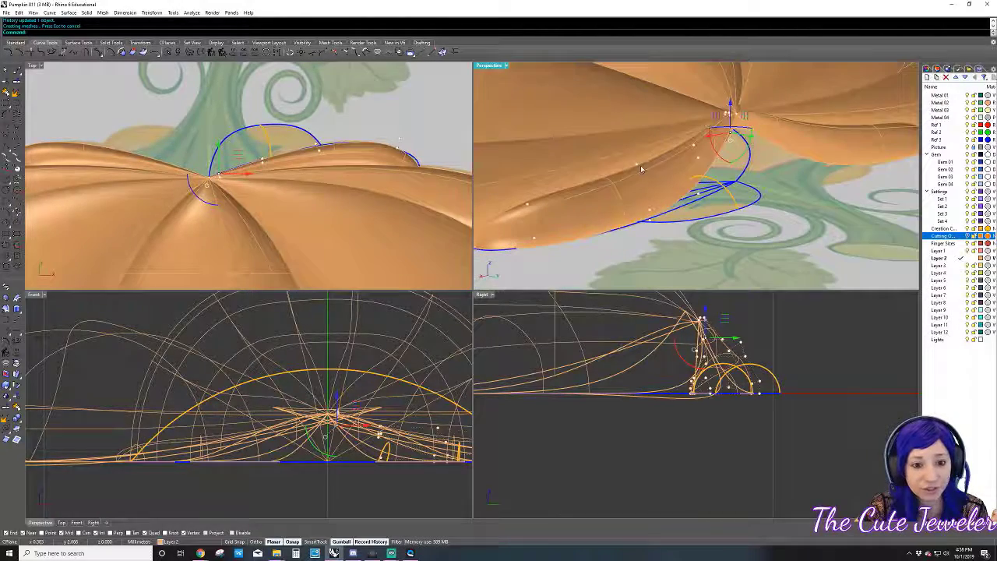
{"action": "left_click_drag", "start_coordinate": [636, 166], "coordinate": [661, 183]}
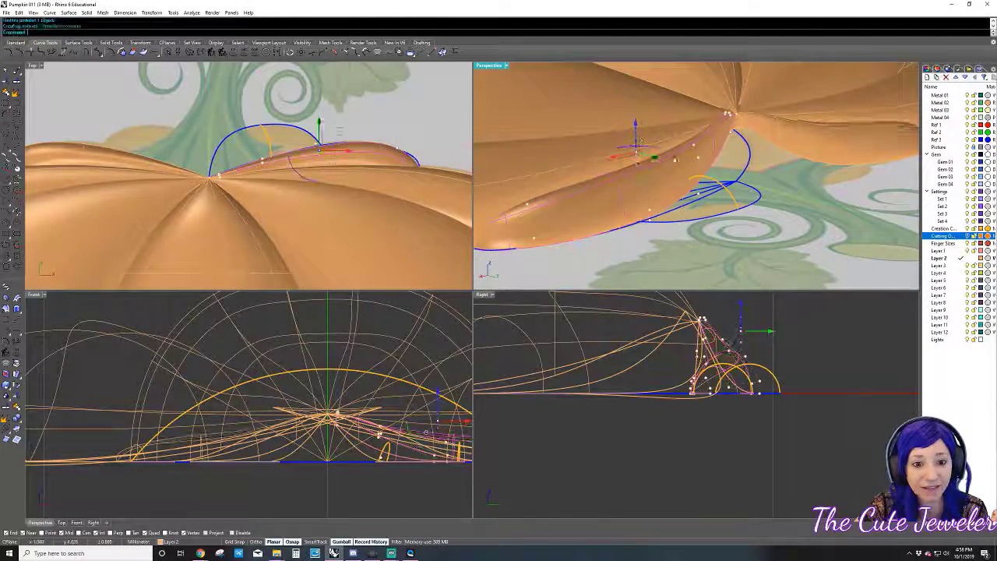
{"action": "mouse_move", "coordinate": [662, 183]}
{"action": "right_mouse_down"}
{"action": "mouse_move", "coordinate": [670, 190]}
{"action": "mouse_move", "coordinate": [747, 129]}
{"action": "right_mouse_up"}
{"action": "key", "text": "Escape"}
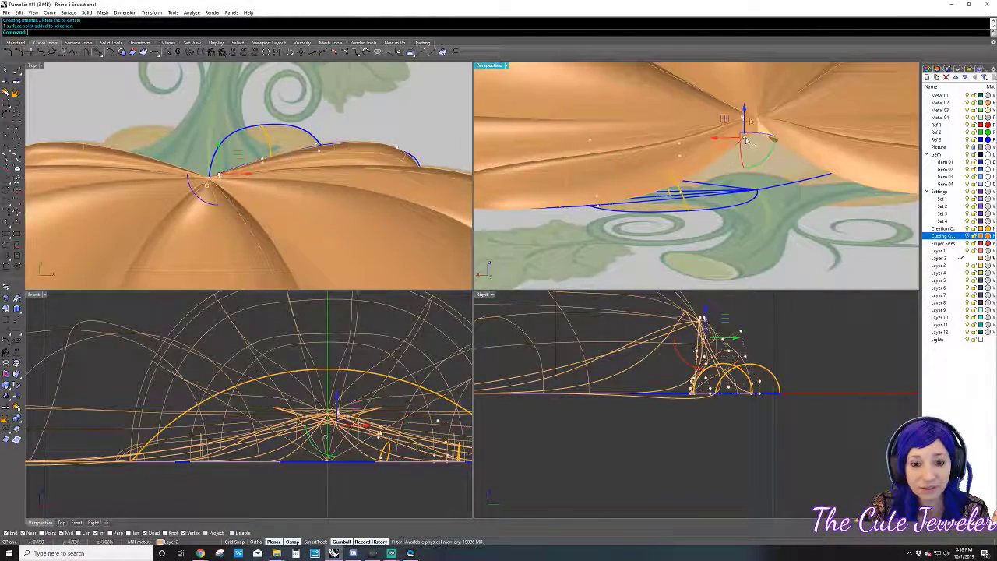
{"action": "left_click", "coordinate": [749, 129]}
{"action": "left_click", "coordinate": [781, 138]}
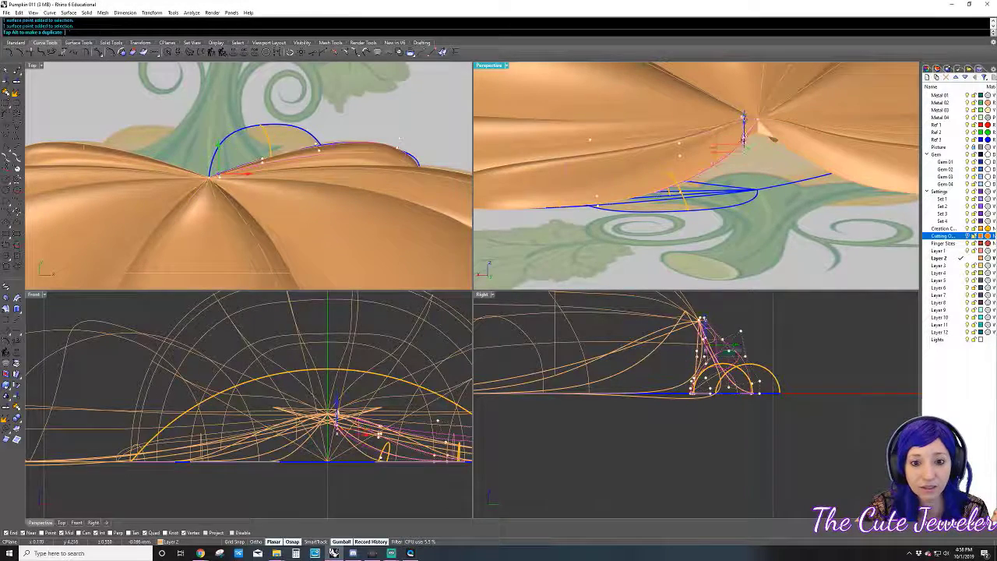
{"action": "right_click_drag", "start_coordinate": [685, 193], "coordinate": [732, 202]}
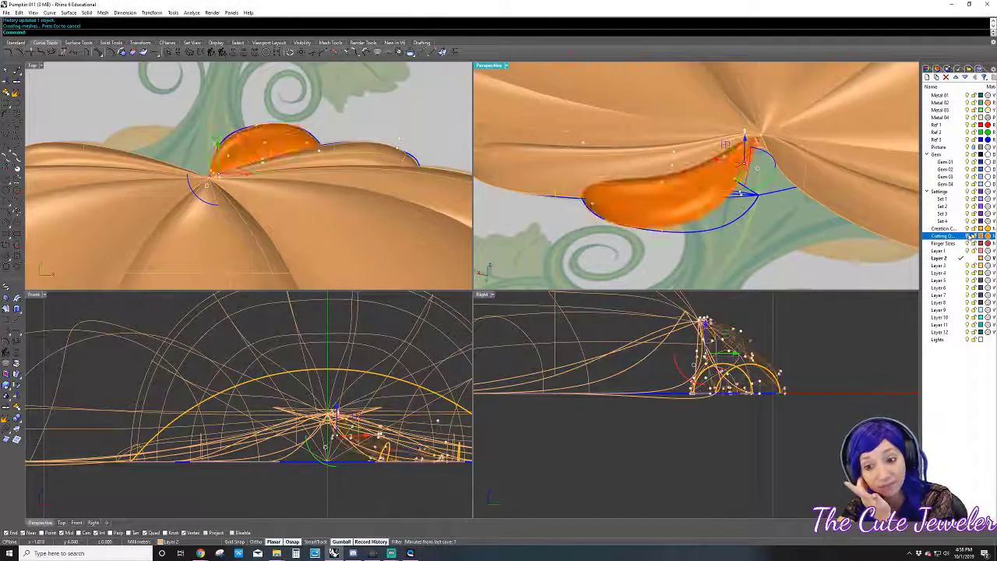
- Rotate the orange lobe and drag its control points so it hugs the pumpkin top
{"action": "right_click_drag", "start_coordinate": [775, 172], "coordinate": [747, 179]}
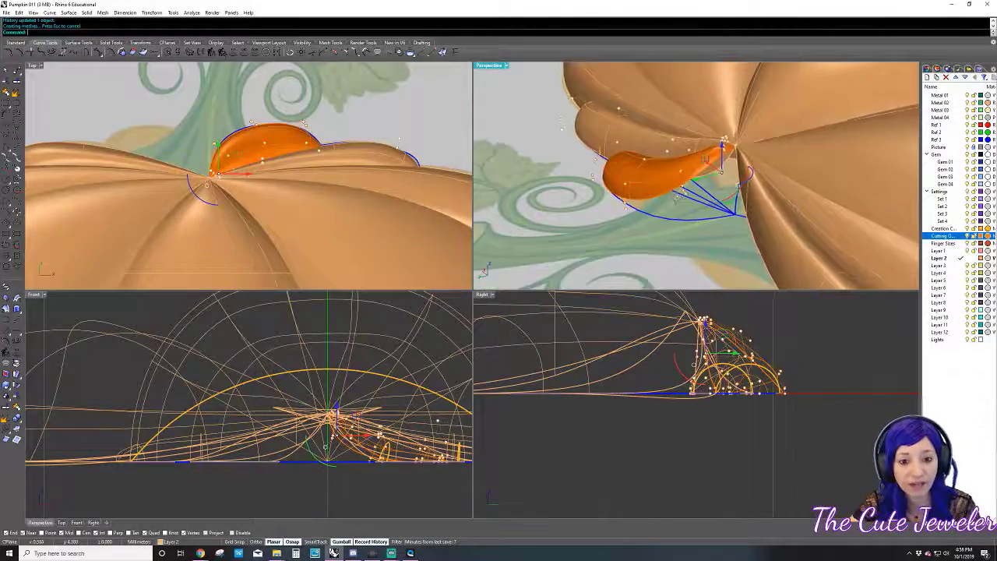
{"action": "left_click_drag", "start_coordinate": [685, 190], "coordinate": [683, 194]}
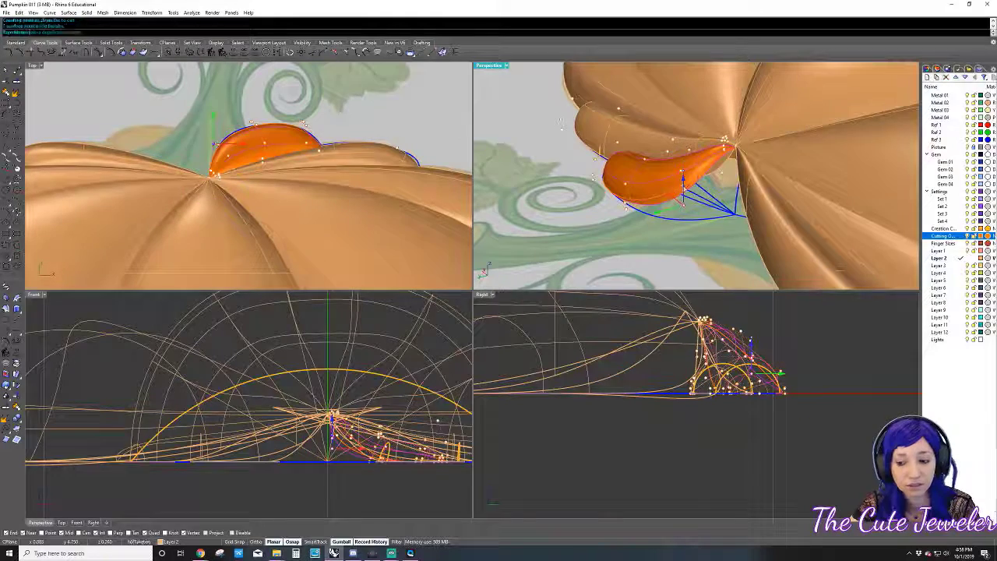
{"action": "scroll", "coordinate": [696, 175], "scroll_direction": "up", "scroll_amount": 2}
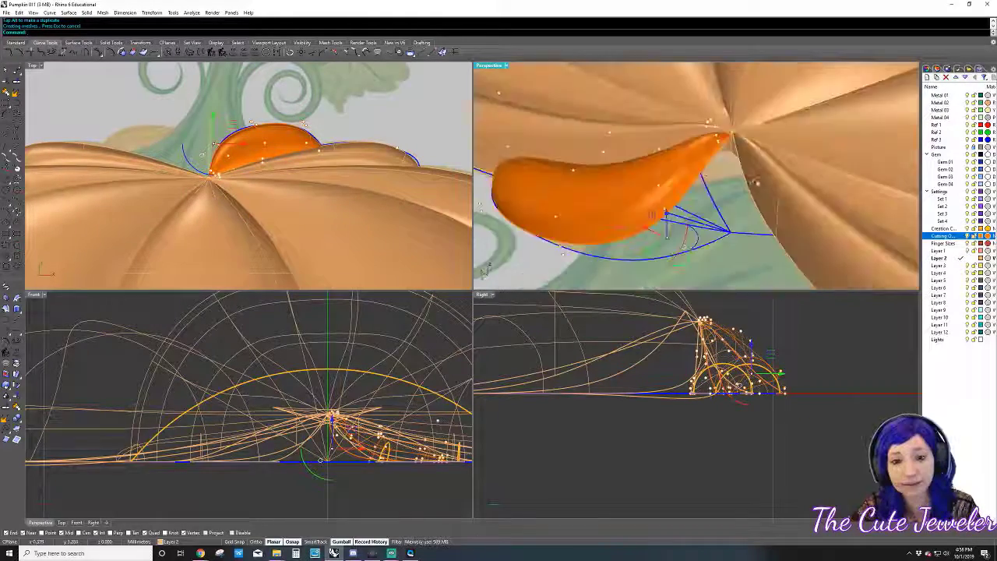
{"action": "scroll", "coordinate": [696, 175], "scroll_direction": "up", "scroll_amount": 2}
{"action": "right_click_drag", "start_coordinate": [714, 125], "coordinate": [665, 119]}
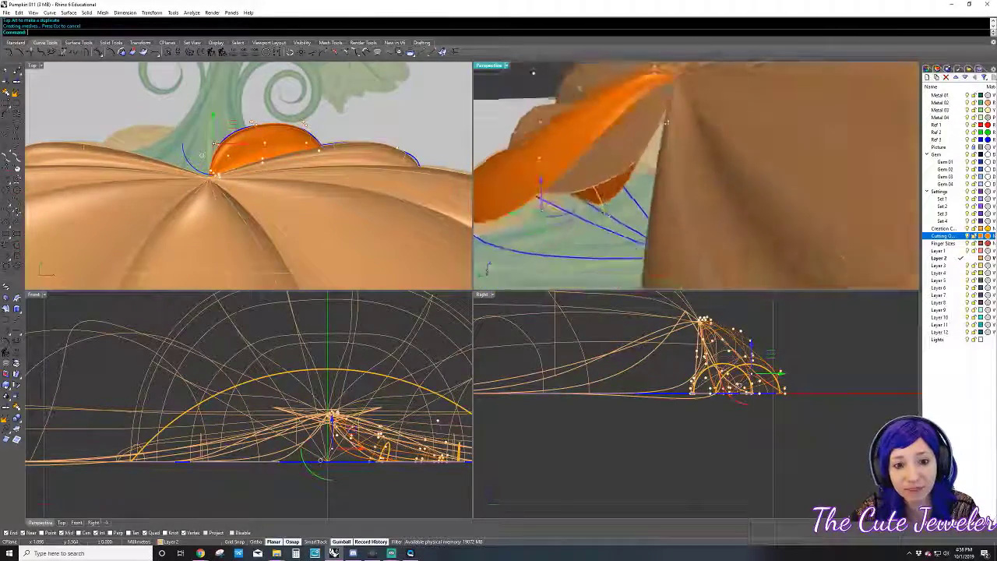
{"action": "key", "text": "F10"}
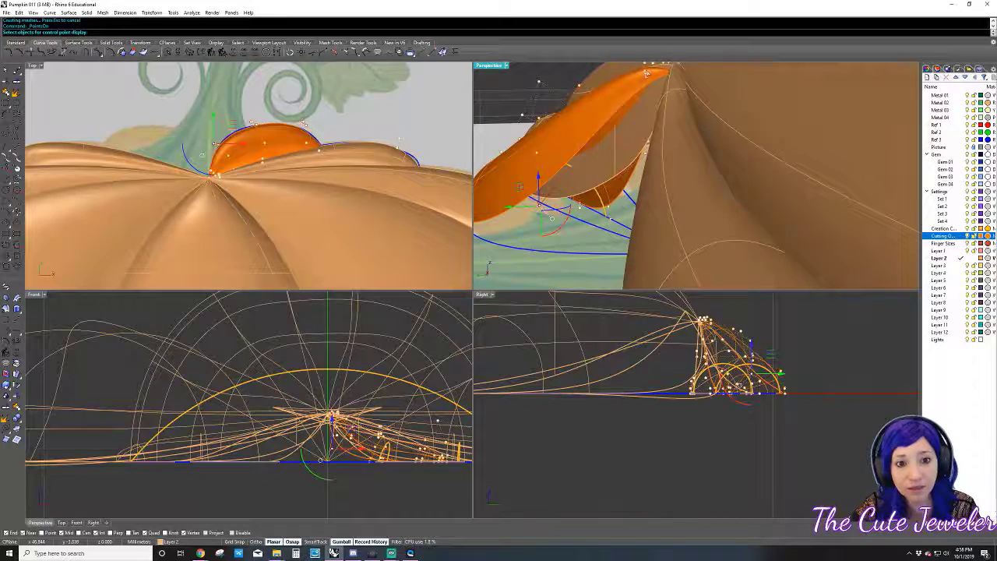
{"action": "left_click", "coordinate": [647, 74]}
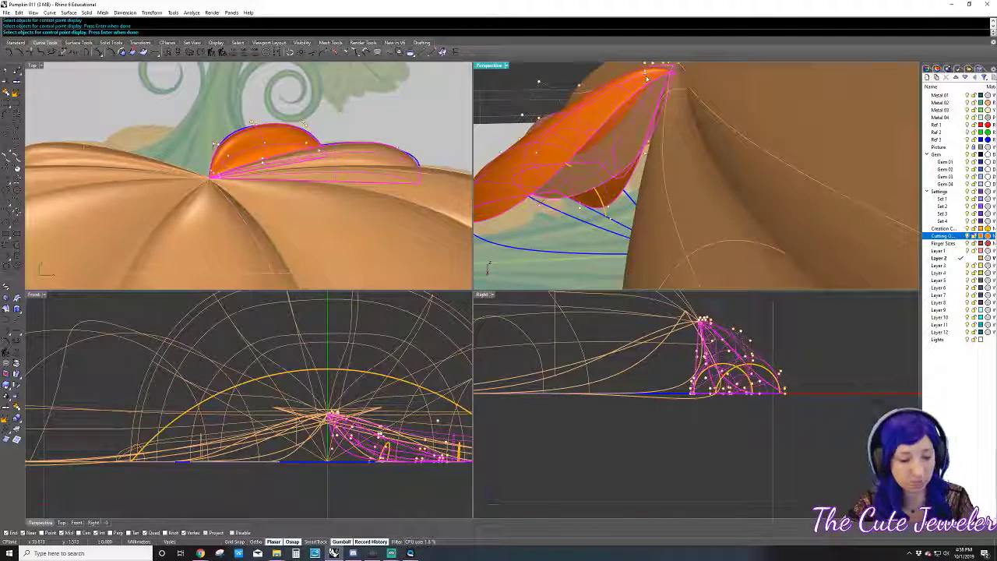
{"action": "key", "text": "Return"}
{"action": "key", "text": "F10"}
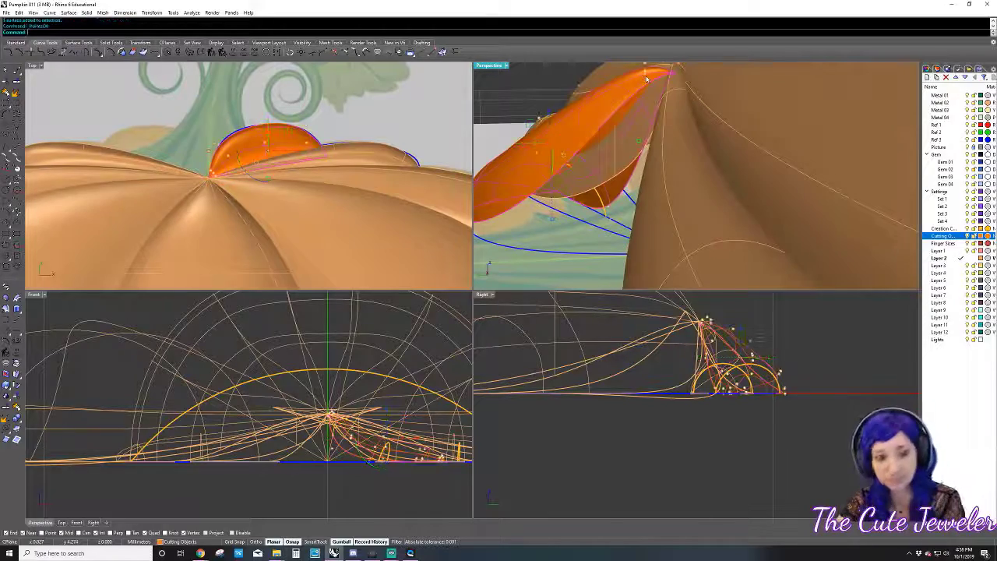
{"action": "left_click_drag", "start_coordinate": [647, 75], "coordinate": [696, 109]}
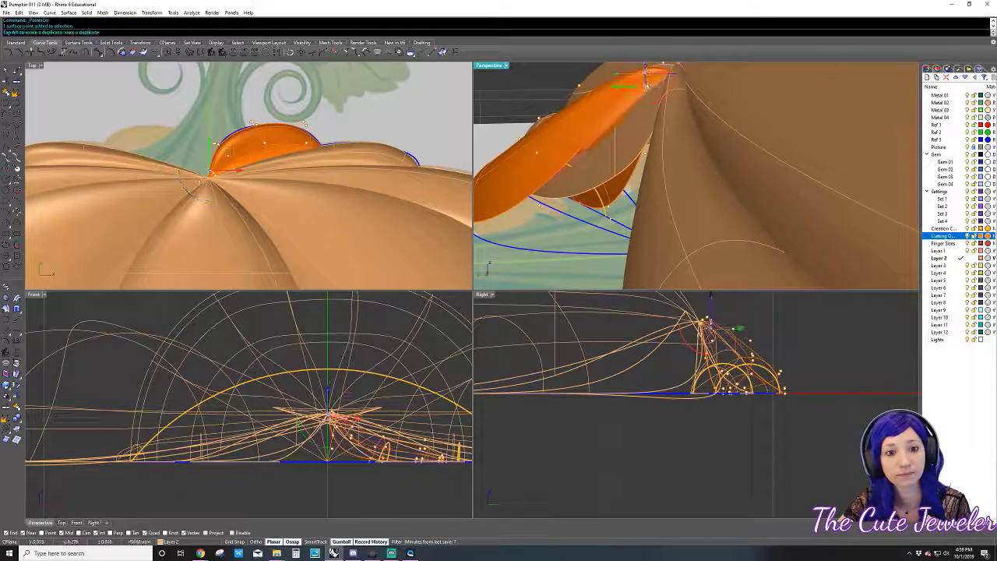
{"action": "mouse_move", "coordinate": [695, 109]}
{"action": "right_mouse_down"}
{"action": "mouse_move", "coordinate": [706, 159]}
{"action": "mouse_move", "coordinate": [637, 185]}
{"action": "mouse_move", "coordinate": [748, 160]}
{"action": "right_mouse_up"}
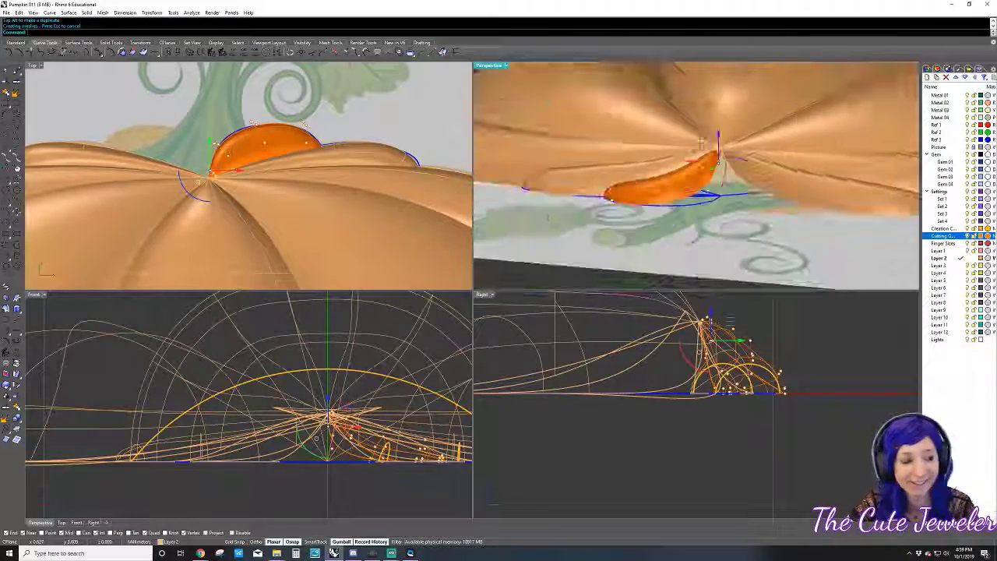
- Mirror the orange lobe across a line through the pumpkin's centre in the Top view
{"action": "left_click", "coordinate": [278, 137]}
{"action": "type", "text": "mirror"}
{"action": "key", "text": "Return"}
{"action": "left_click", "coordinate": [209, 177]}
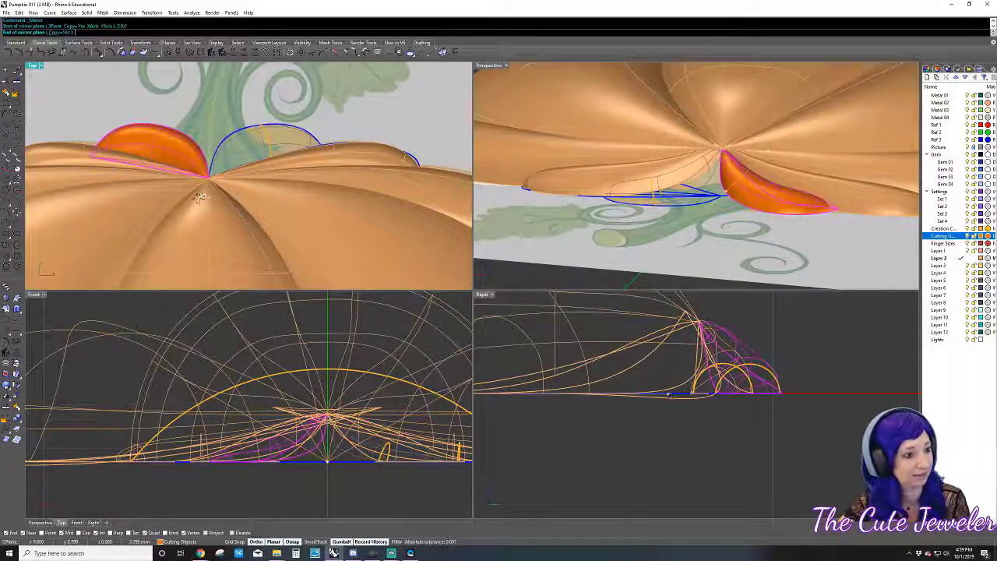
{"action": "scroll", "coordinate": [200, 201], "scroll_direction": "down", "scroll_amount": 3}
{"action": "left_click", "coordinate": [200, 201]}
{"action": "right_click_drag", "start_coordinate": [322, 222], "coordinate": [343, 196]}
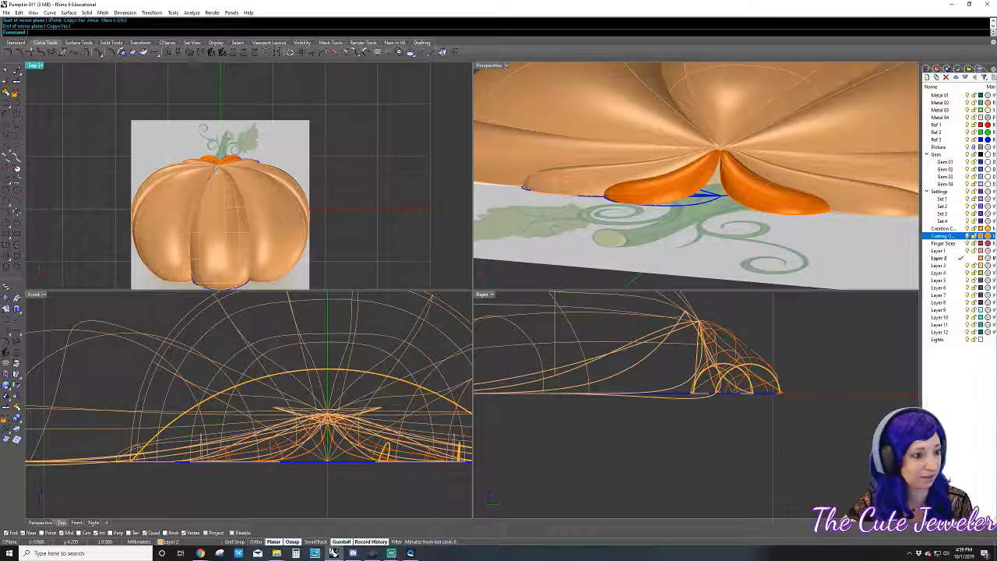
{"action": "scroll", "coordinate": [215, 169], "scroll_direction": "up", "scroll_amount": 5}
{"action": "scroll", "coordinate": [231, 185], "scroll_direction": "up", "scroll_amount": 3}
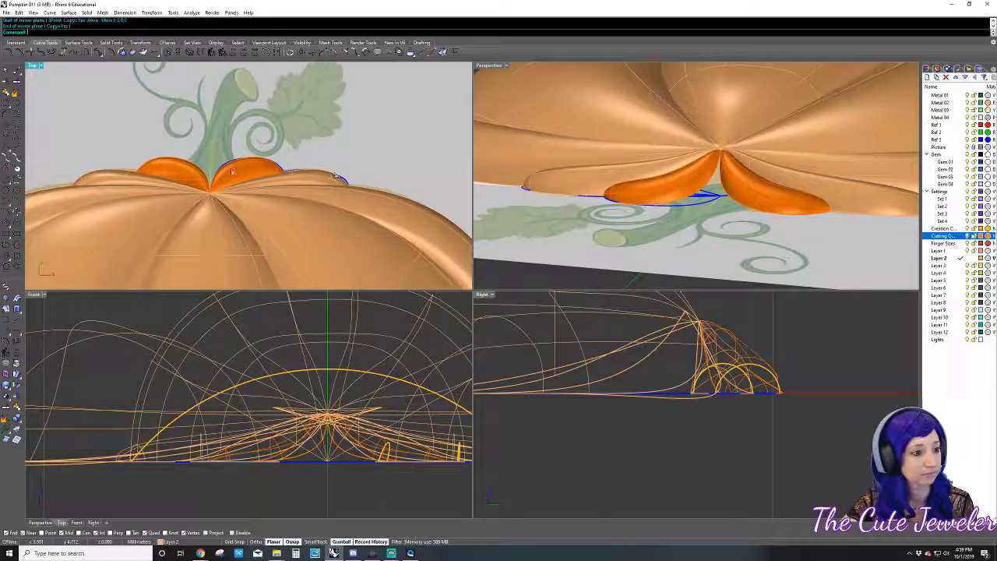
{"action": "scroll", "coordinate": [228, 172], "scroll_direction": "down", "scroll_amount": 5}
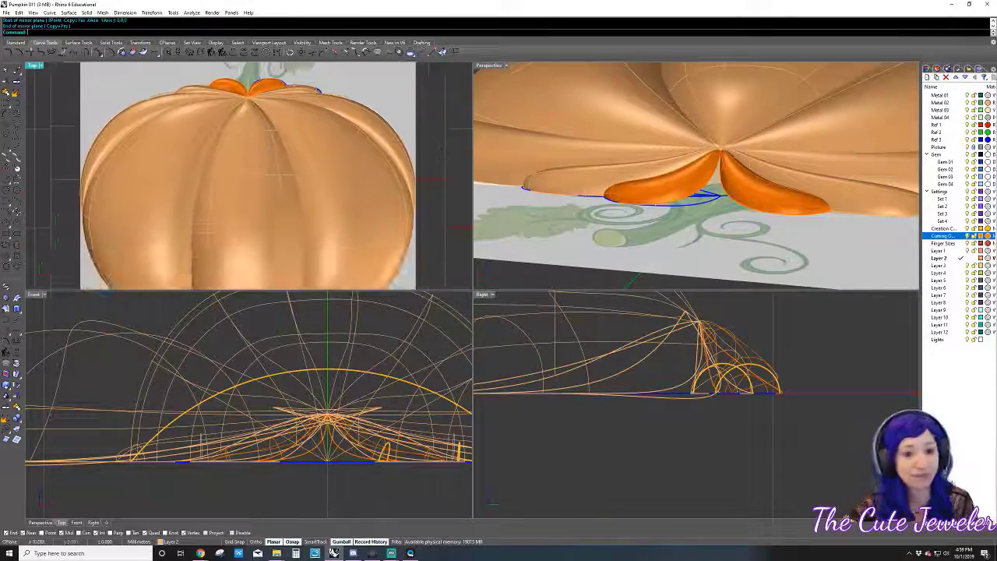
{"action": "mouse_move", "coordinate": [546, 234]}
{"action": "right_mouse_down"}
{"action": "mouse_move", "coordinate": [488, 267]}
{"action": "mouse_move", "coordinate": [684, 222]}
{"action": "mouse_move", "coordinate": [682, 195]}
{"action": "right_mouse_up"}
- Select the pumpkin body surface plus its overlapping curve via the Selection Menu
{"action": "left_click", "coordinate": [682, 190]}
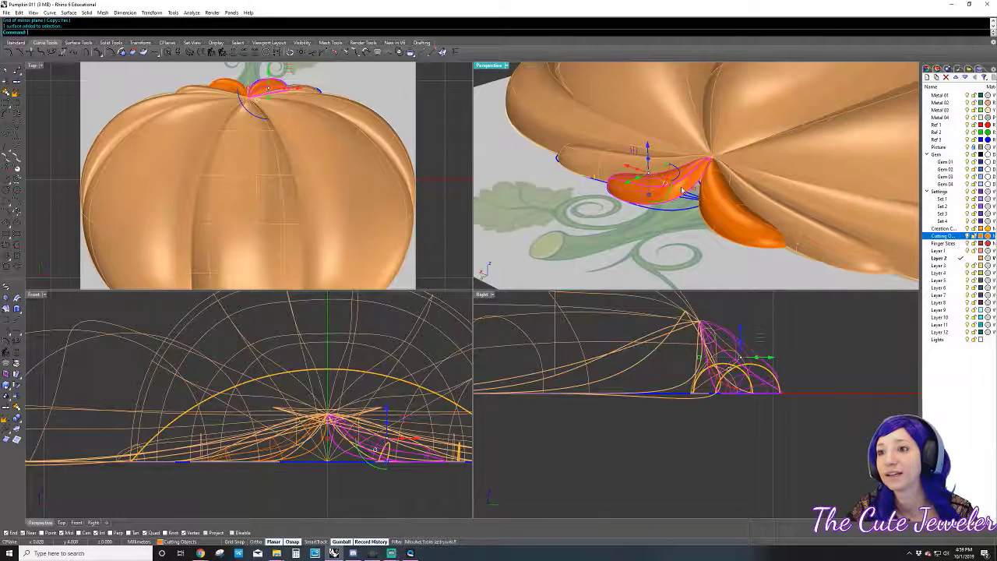
{"action": "key", "text": "Home"}
{"action": "key", "text": "Home"}
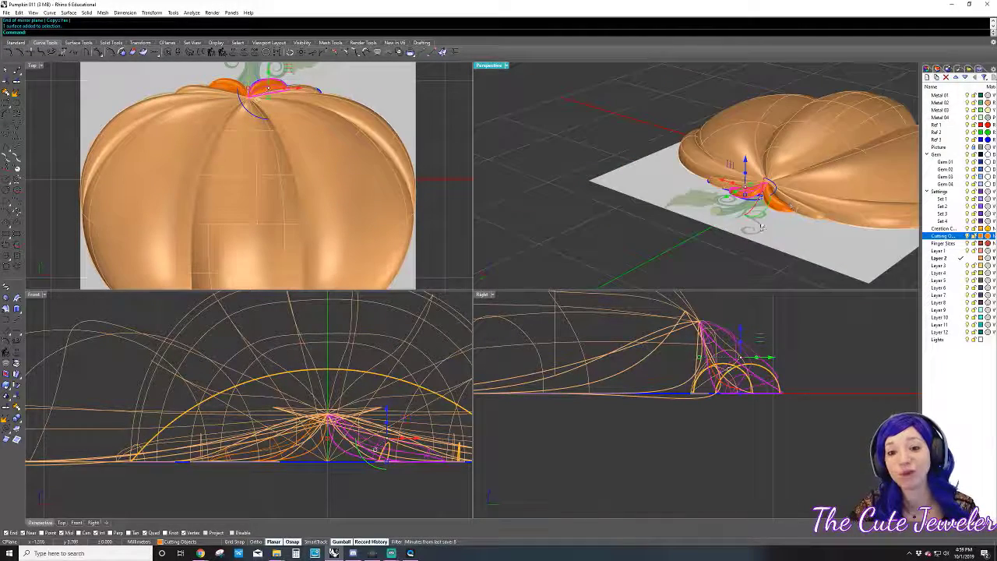
{"action": "key", "text": "Escape"}
{"action": "left_click", "coordinate": [832, 176]}
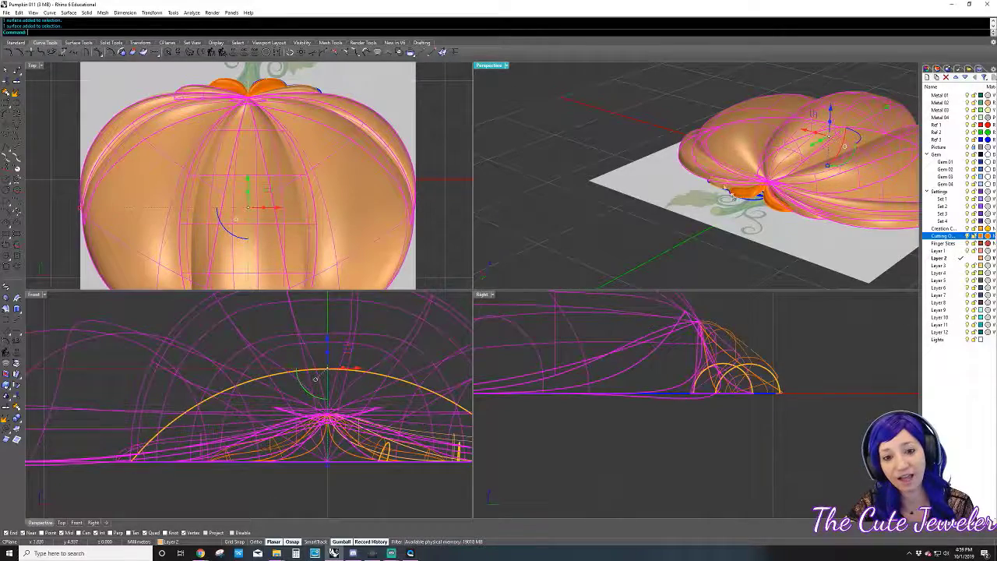
{"action": "left_click", "coordinate": [714, 182]}
{"action": "left_click", "coordinate": [747, 204]}
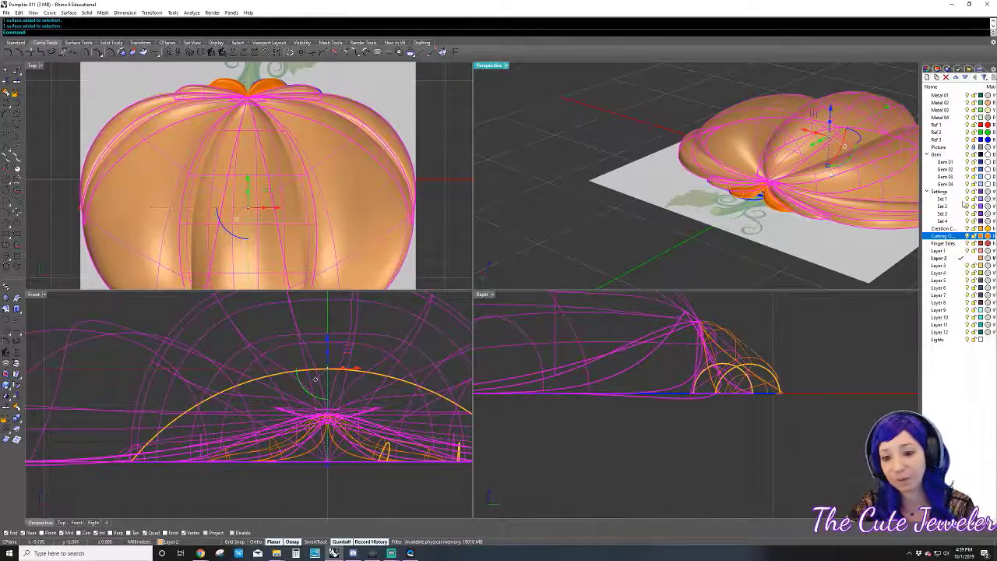
- Move the pumpkin body and its curve to layer Set 1, then select both orange lobes
{"action": "right_click", "coordinate": [960, 201]}
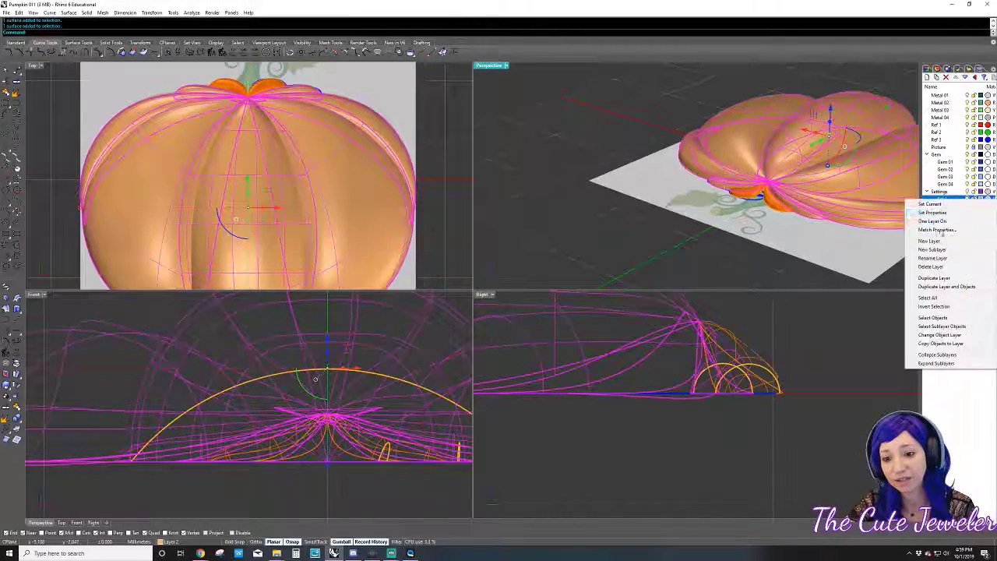
{"action": "left_click", "coordinate": [939, 336]}
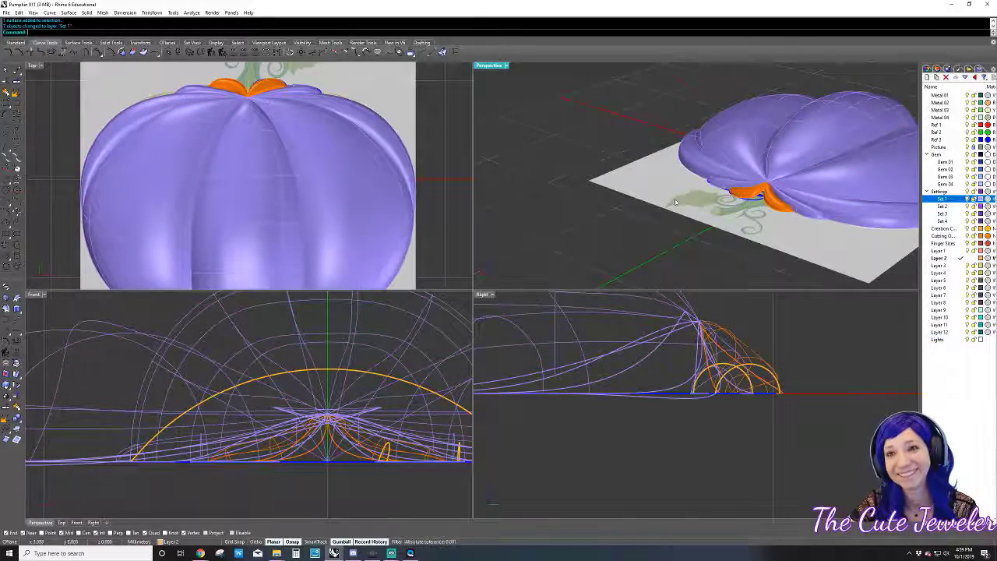
{"action": "right_click_drag", "start_coordinate": [675, 202], "coordinate": [782, 185]}
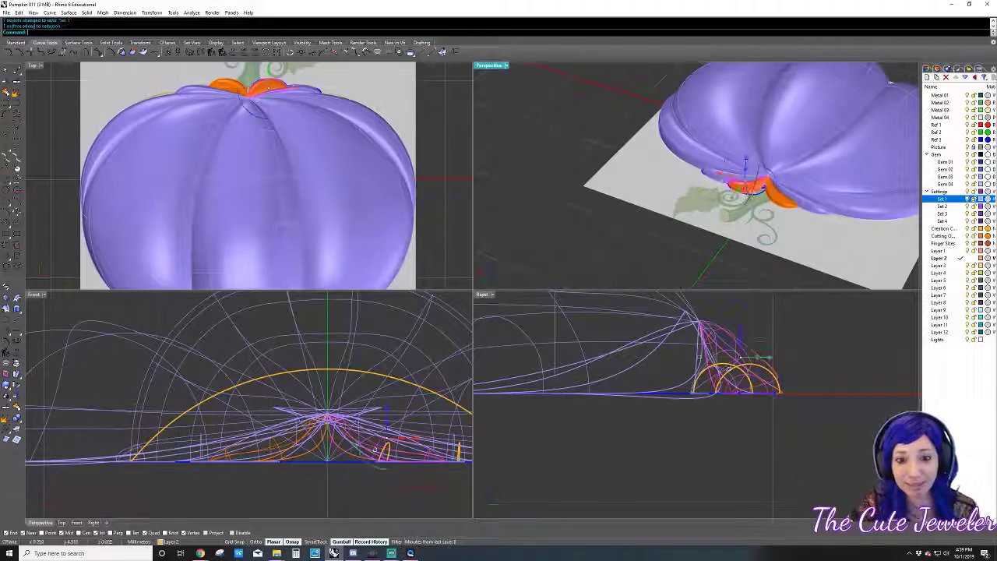
{"action": "left_click", "coordinate": [751, 191]}
{"action": "left_click", "coordinate": [787, 206]}
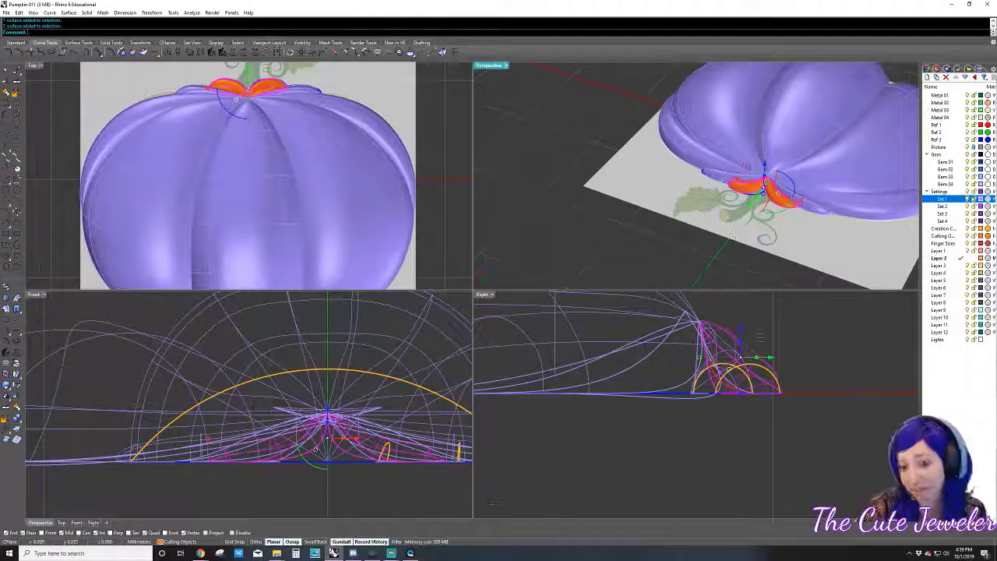
- Change the two selected lobes' layer to Set 2
{"action": "right_click", "coordinate": [962, 206]}
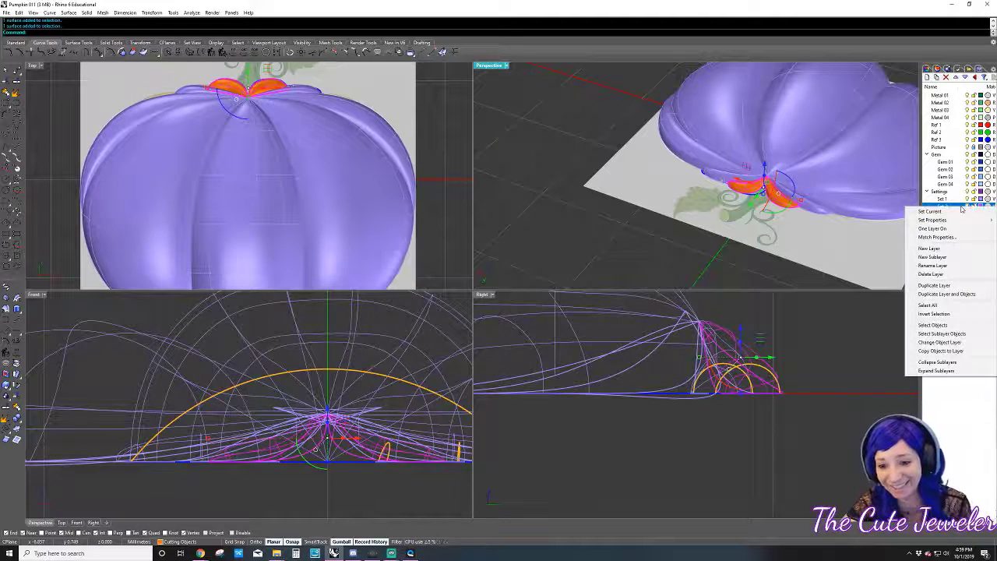
{"action": "left_click", "coordinate": [938, 342]}
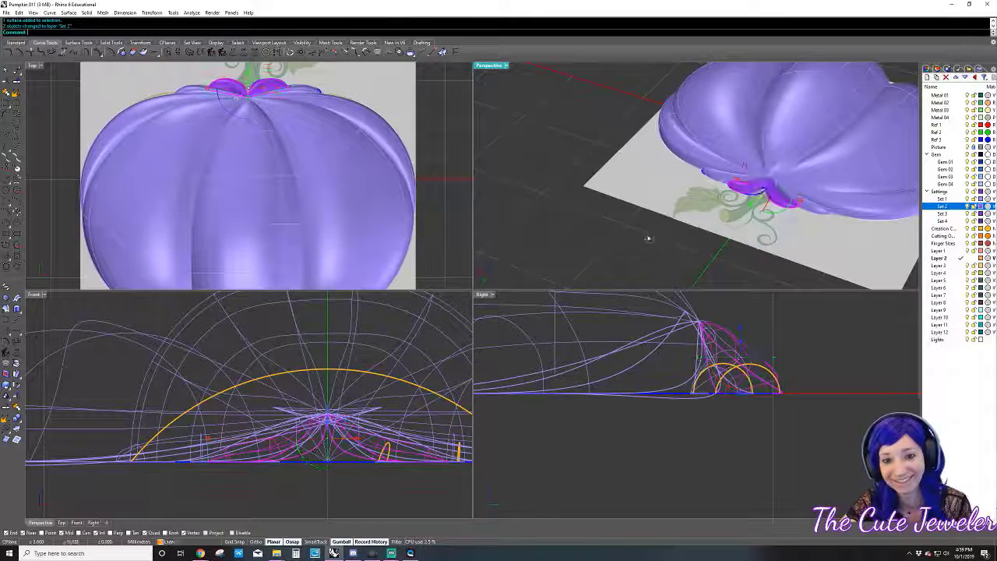
{"action": "right_click_drag", "start_coordinate": [585, 236], "coordinate": [627, 239]}
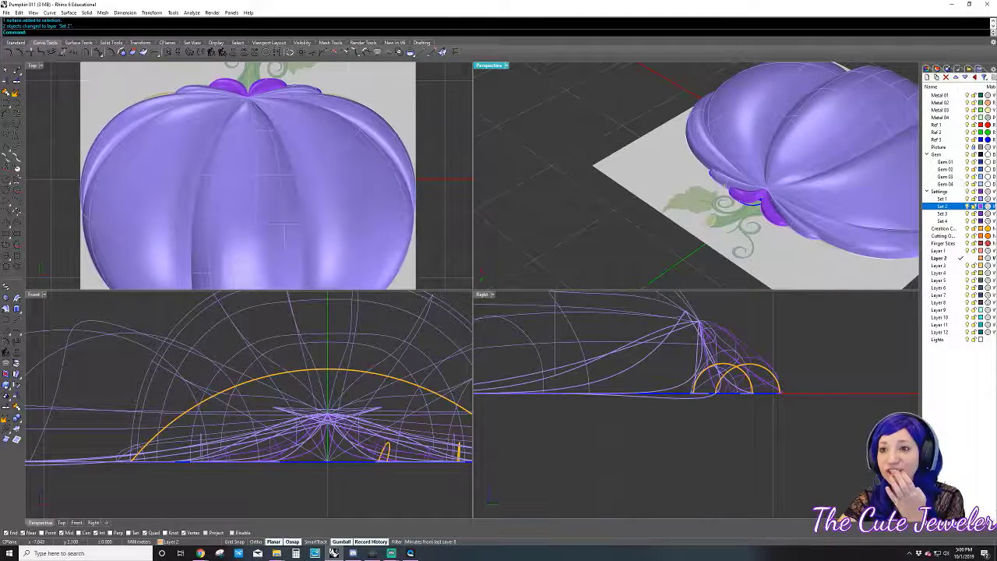
{"action": "scroll", "coordinate": [327, 146], "scroll_direction": "down", "scroll_amount": 5}
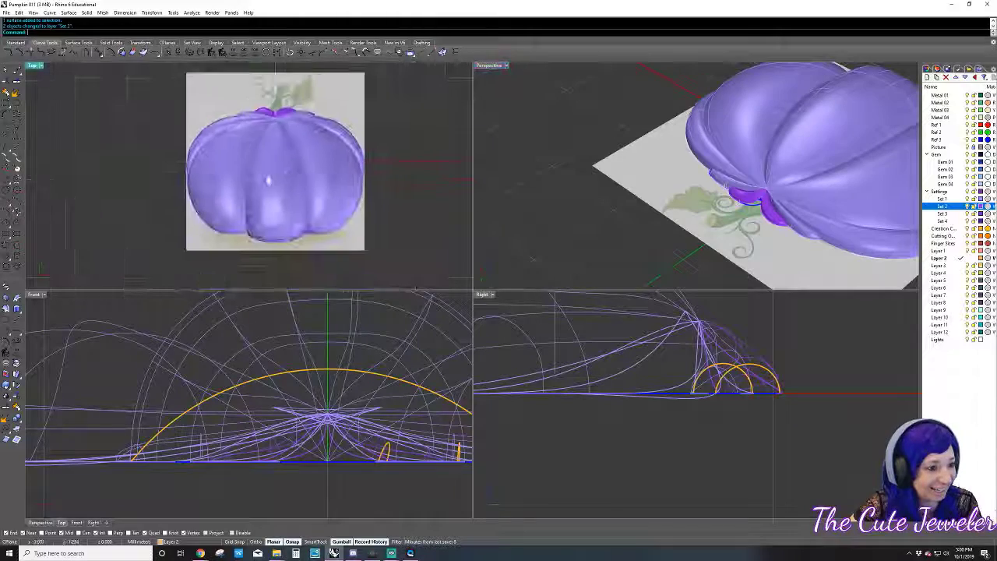
{"action": "scroll", "coordinate": [265, 132], "scroll_direction": "down", "scroll_amount": 1}
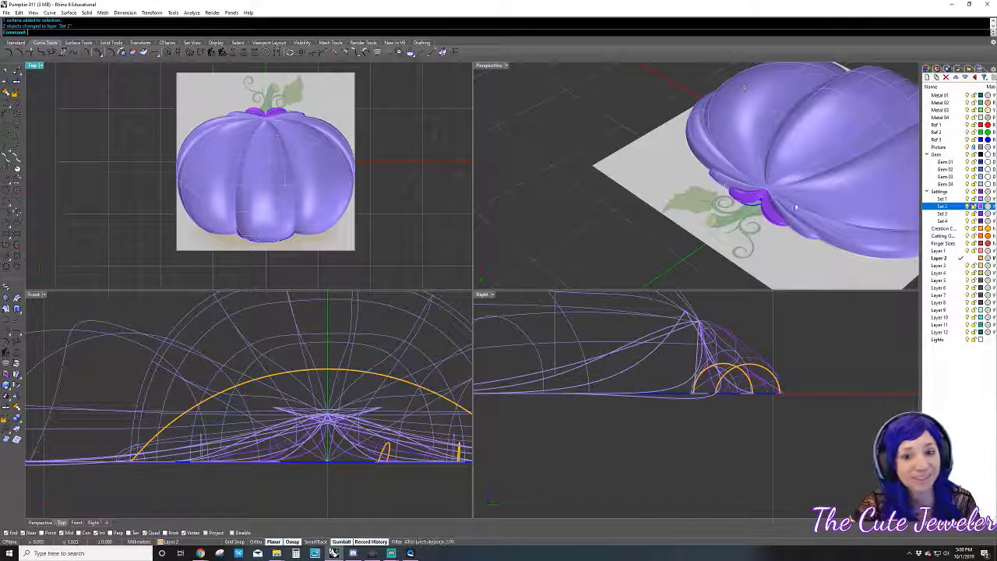
{"action": "mouse_move", "coordinate": [744, 88]}
{"action": "right_mouse_down"}
{"action": "mouse_move", "coordinate": [778, 125]}
{"action": "mouse_move", "coordinate": [778, 210]}
{"action": "mouse_move", "coordinate": [724, 182]}
{"action": "mouse_move", "coordinate": [848, 187]}
{"action": "right_mouse_up"}
{"action": "scroll", "coordinate": [779, 125], "scroll_direction": "up", "scroll_amount": 3}
{"action": "scroll", "coordinate": [759, 179], "scroll_direction": "down", "scroll_amount": 3}
{"action": "scroll", "coordinate": [759, 179], "scroll_direction": "down", "scroll_amount": 2}
{"action": "left_click", "coordinate": [964, 222]}
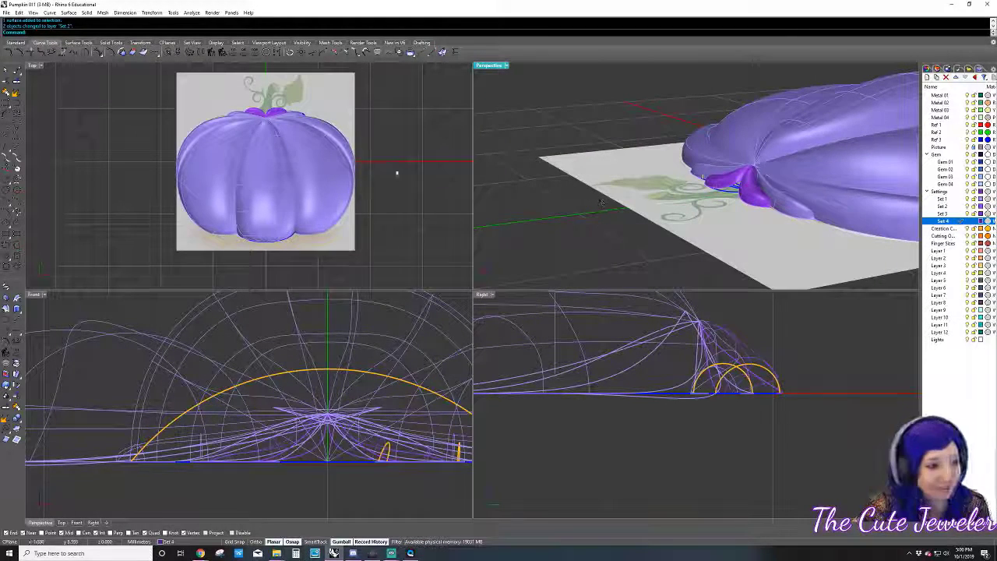
{"action": "scroll", "coordinate": [262, 122], "scroll_direction": "up", "scroll_amount": 3}
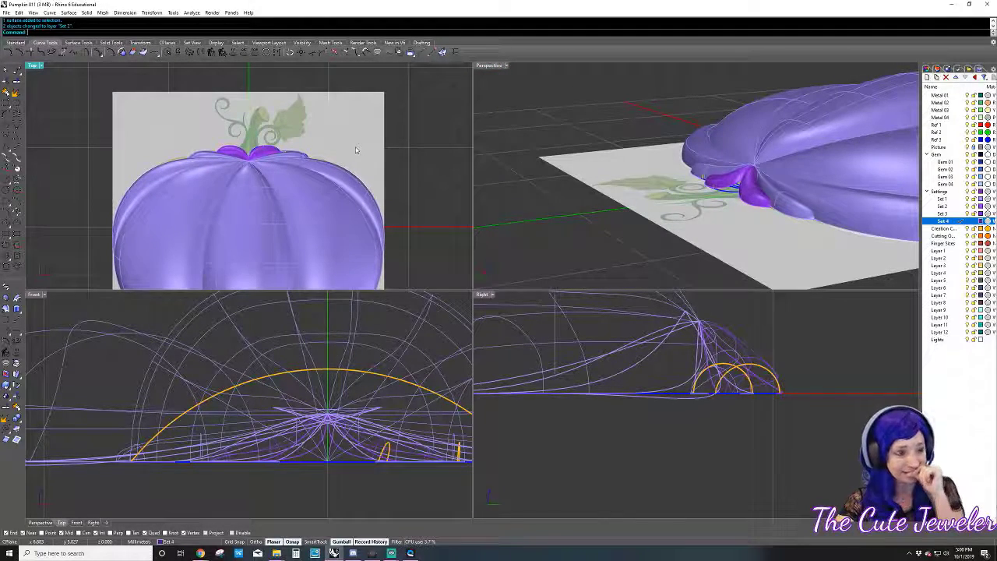
{"action": "right_click_drag", "start_coordinate": [701, 195], "coordinate": [764, 221]}
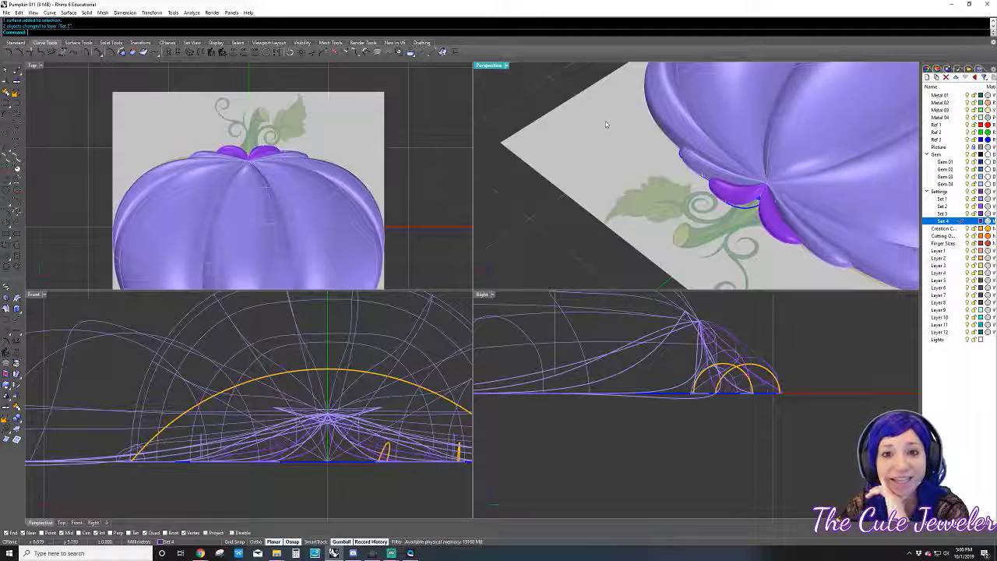
{"action": "right_click_drag", "start_coordinate": [643, 127], "coordinate": [895, 160]}
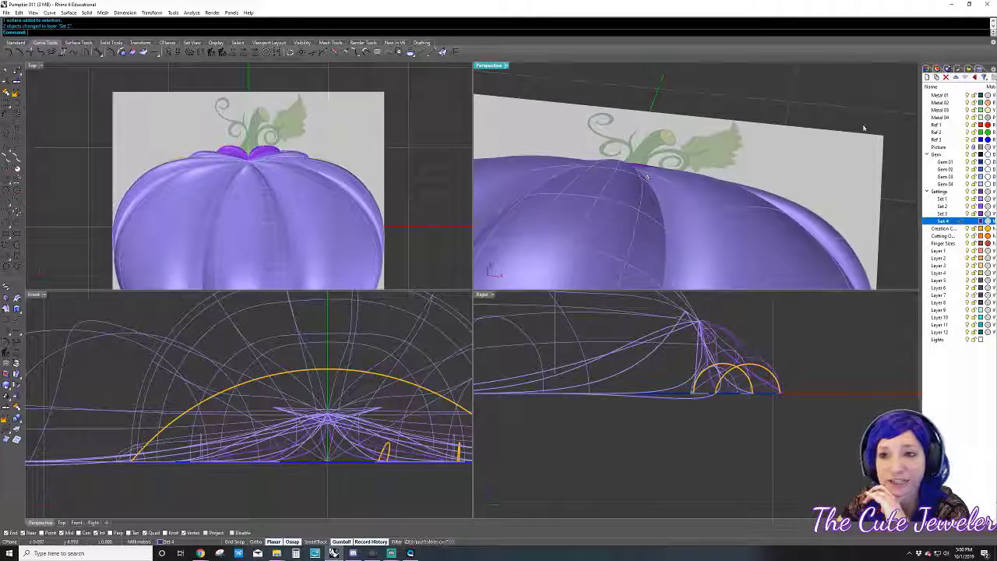
{"action": "mouse_move", "coordinate": [646, 177]}
{"action": "right_mouse_down"}
{"action": "mouse_move", "coordinate": [737, 188]}
{"action": "mouse_move", "coordinate": [771, 95]}
{"action": "right_mouse_up"}
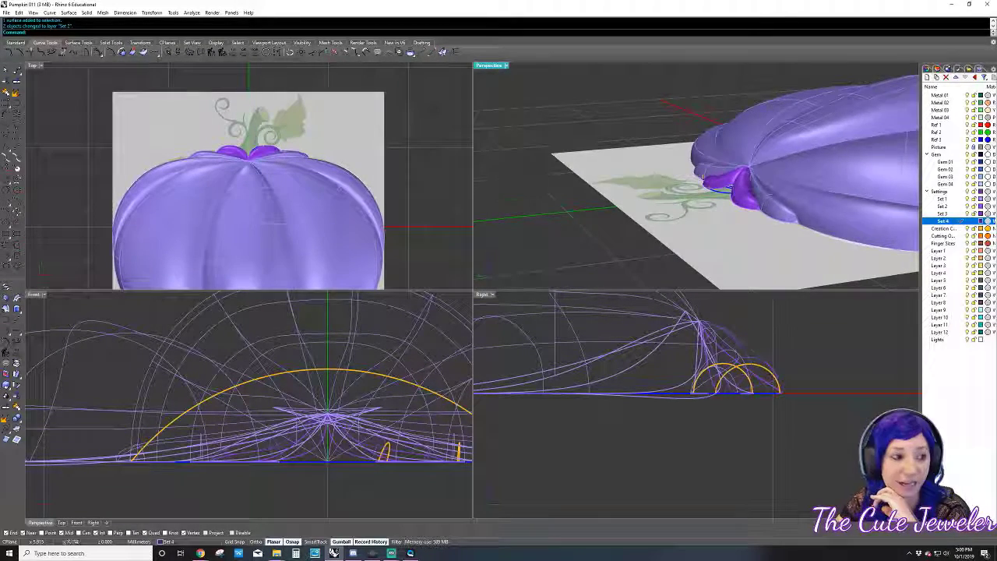
{"action": "mouse_move", "coordinate": [543, 137]}
{"action": "right_mouse_down"}
{"action": "mouse_move", "coordinate": [666, 191]}
{"action": "mouse_move", "coordinate": [793, 209]}
{"action": "right_mouse_up"}
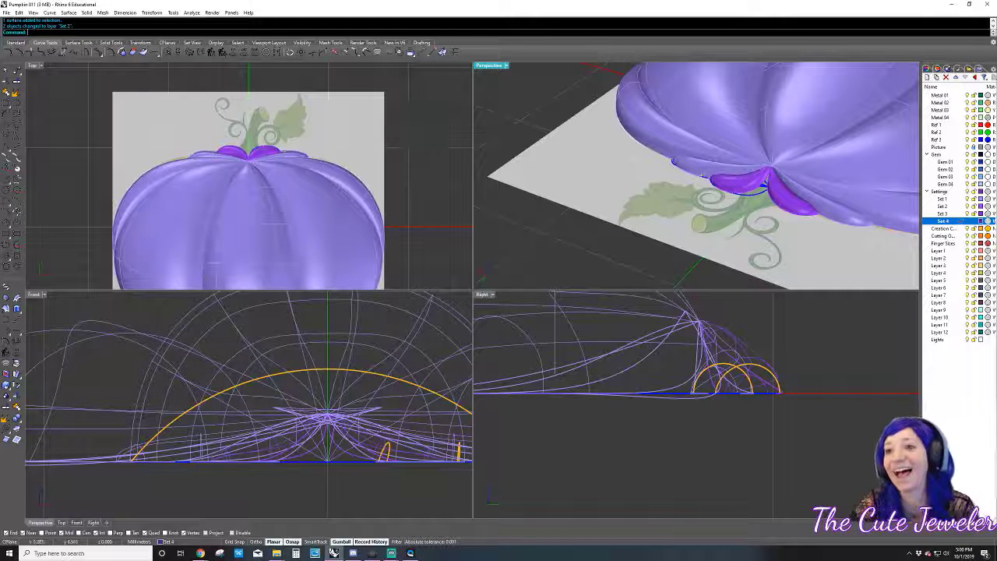
{"action": "right_click_drag", "start_coordinate": [792, 138], "coordinate": [686, 185]}
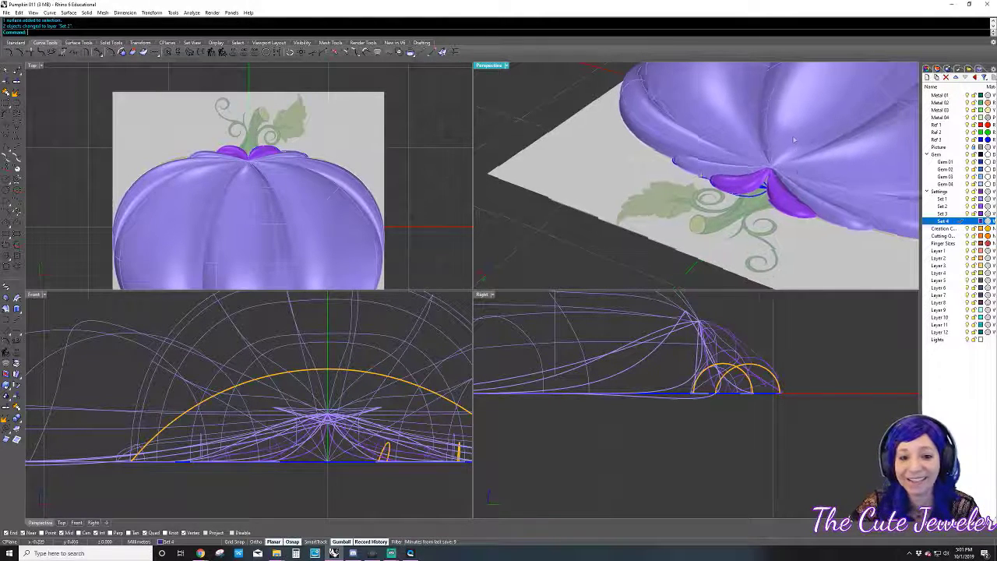
{"action": "right_click_drag", "start_coordinate": [695, 129], "coordinate": [674, 175]}
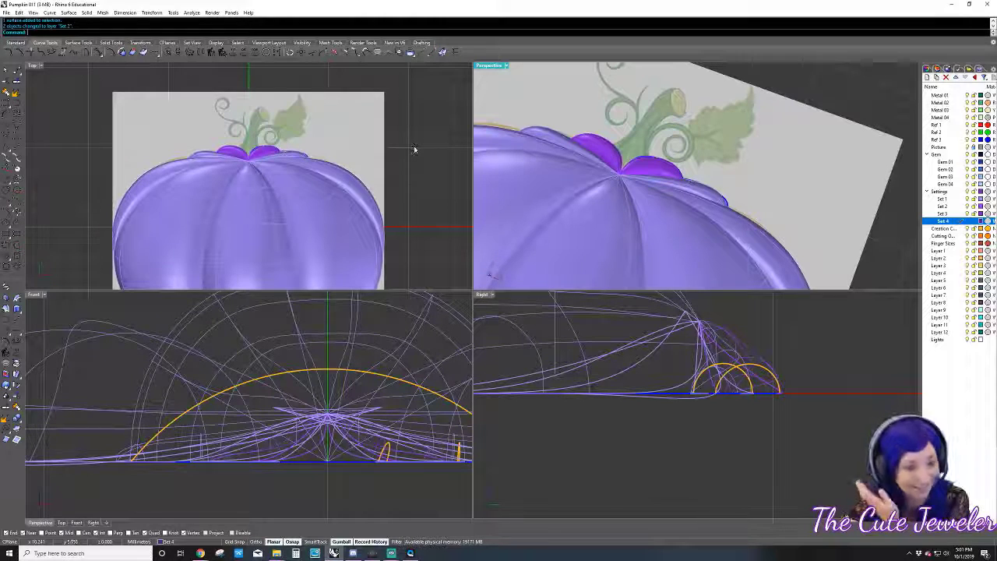
{"action": "left_click", "coordinate": [460, 162]}
{"action": "right_click_drag", "start_coordinate": [545, 163], "coordinate": [632, 157]}
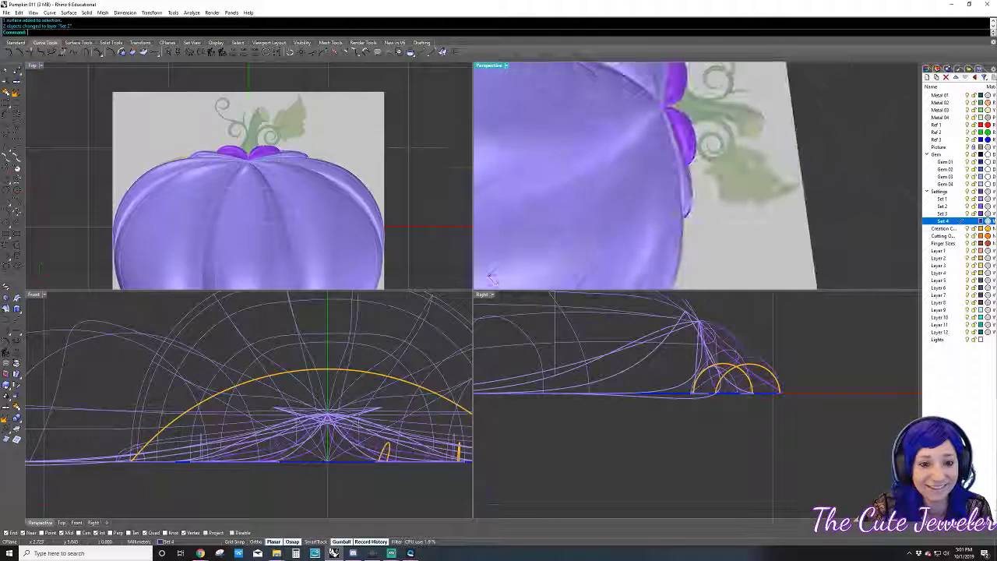
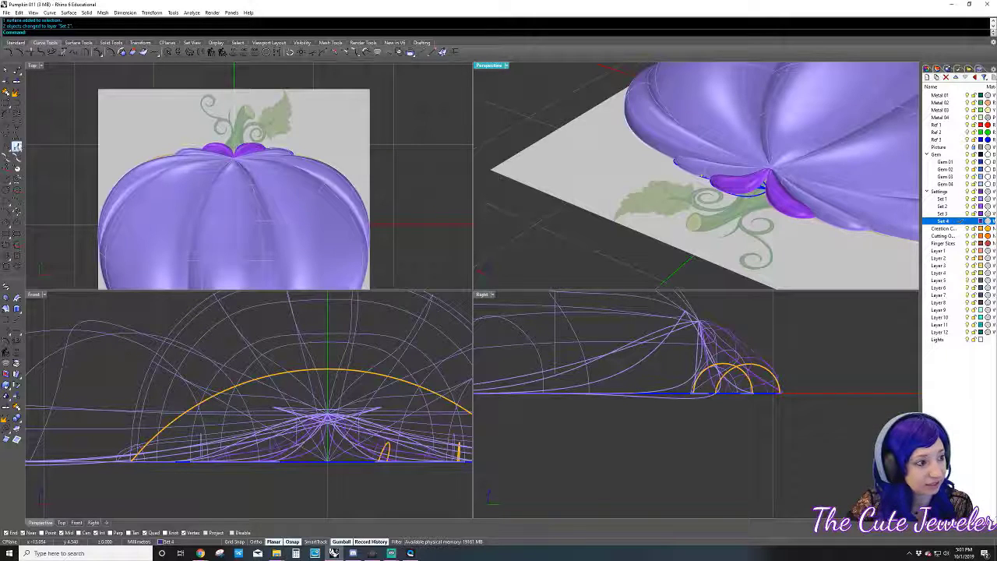
- On the Gem 02 layer, draw a closed interpolated teardrop loop starting at the stem base in the Right view
{"action": "left_click", "coordinate": [15, 103]}
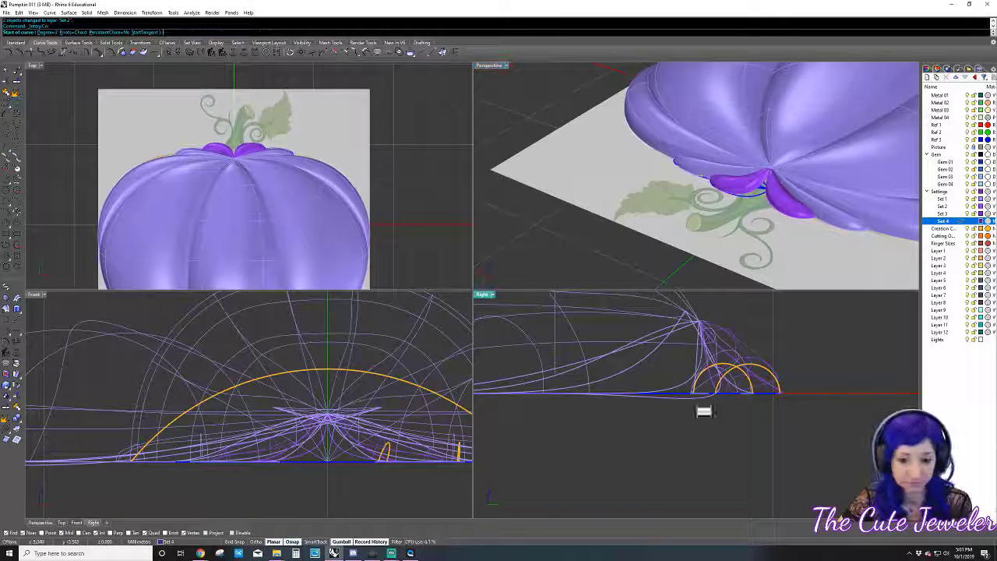
{"action": "scroll", "coordinate": [703, 408], "scroll_direction": "down", "scroll_amount": 2}
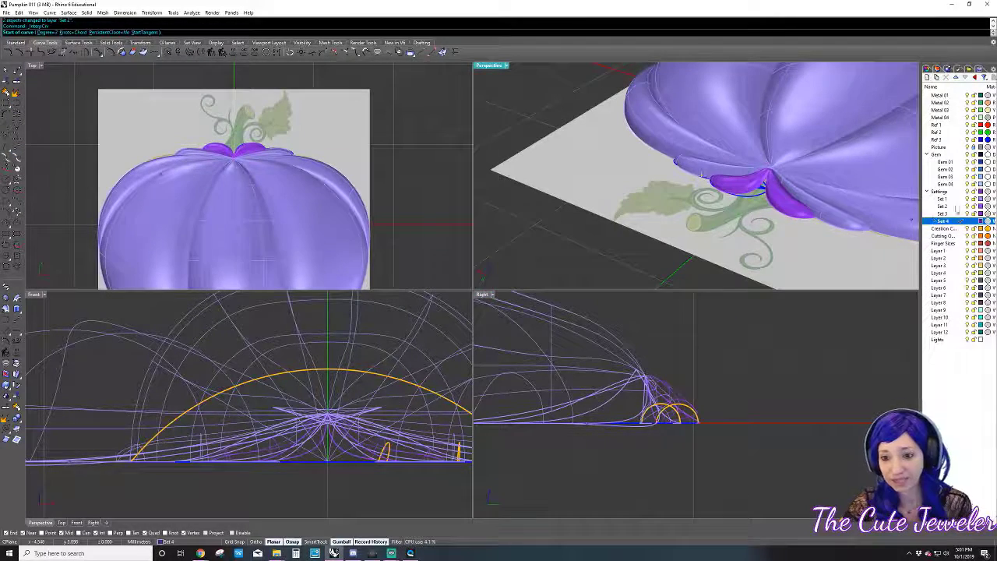
{"action": "left_click", "coordinate": [963, 169]}
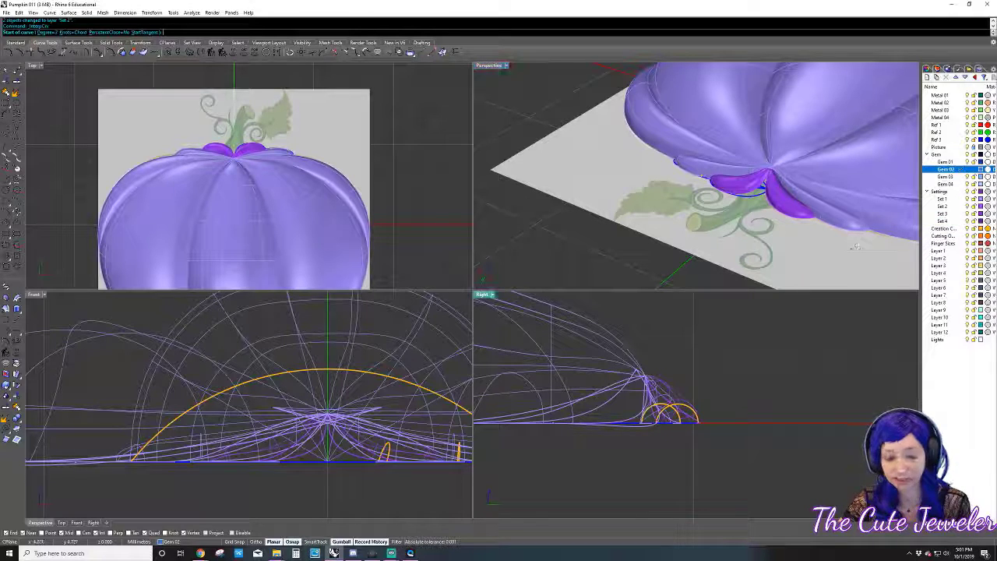
{"action": "left_click", "coordinate": [646, 377]}
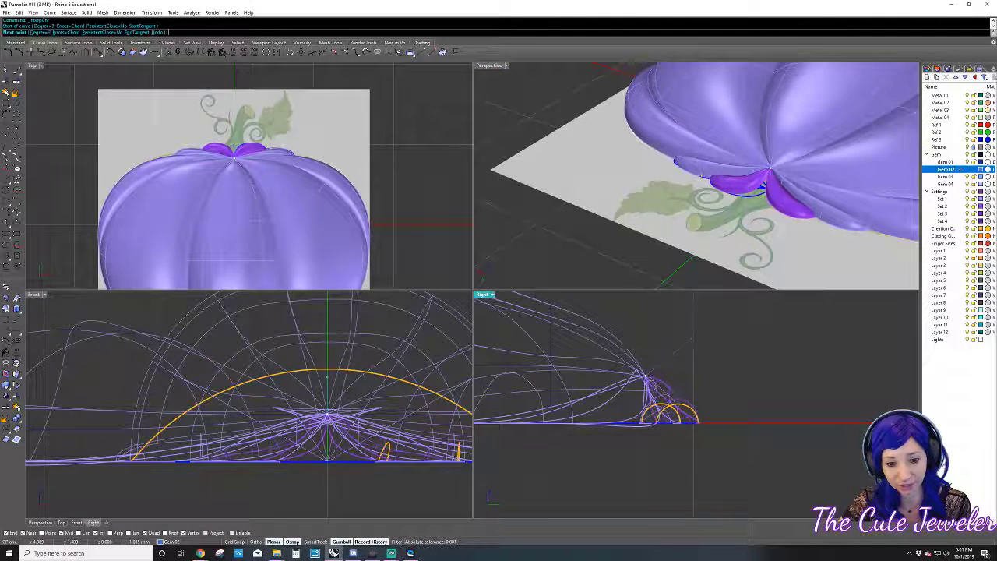
{"action": "left_click", "coordinate": [727, 345]}
{"action": "right_click_drag", "start_coordinate": [810, 343], "coordinate": [679, 353]}
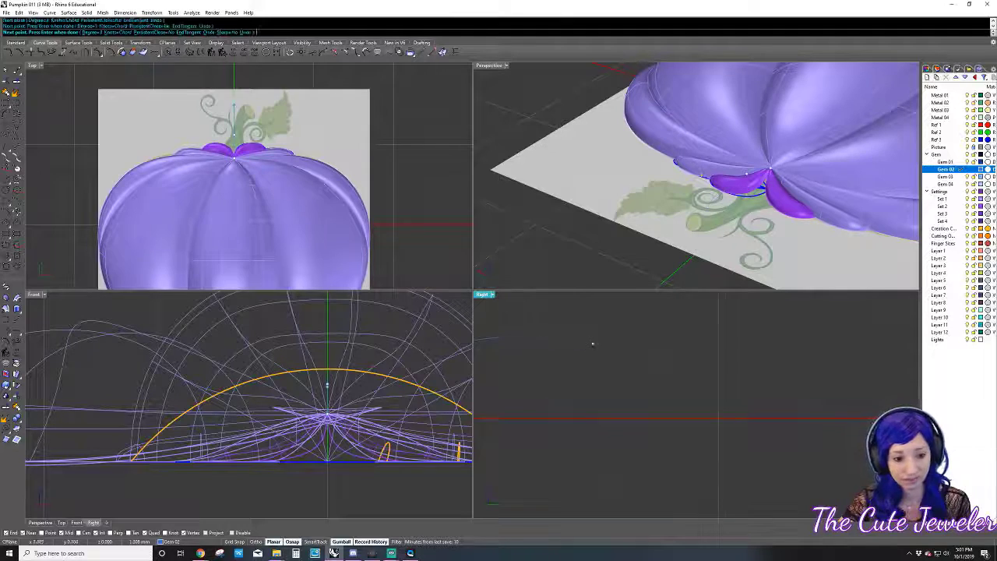
{"action": "left_click", "coordinate": [720, 360]}
{"action": "left_click", "coordinate": [750, 426]}
{"action": "left_click", "coordinate": [658, 481]}
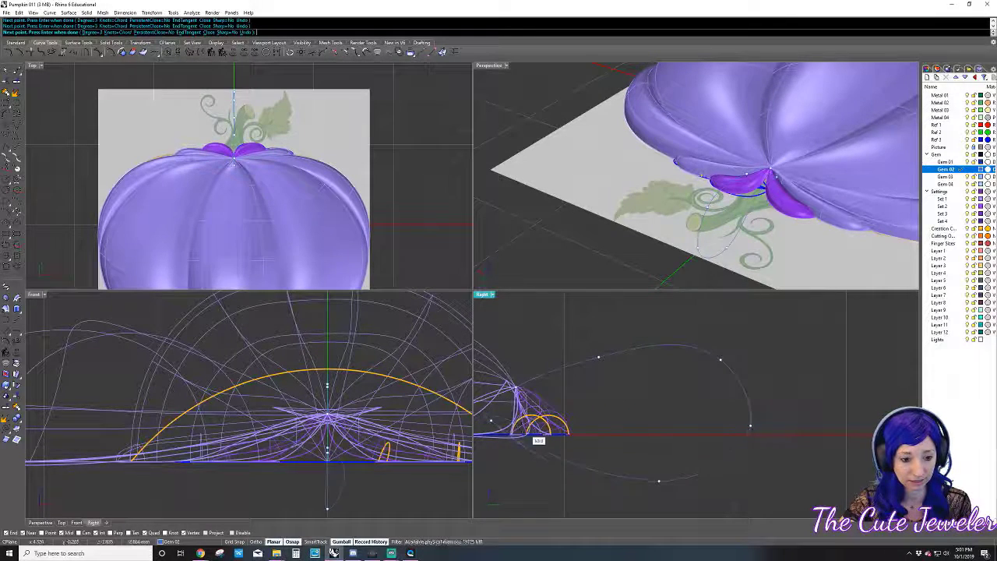
{"action": "left_click", "coordinate": [513, 387]}
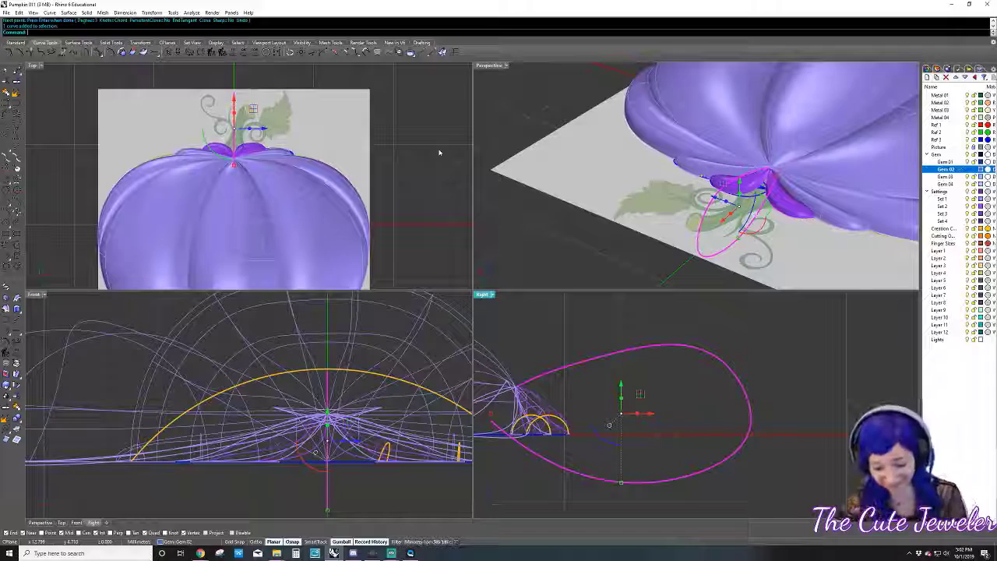
- Turn on the loop curve's control points and drag the stem-base points to reshape the loop's base
{"action": "key", "text": "F10"}
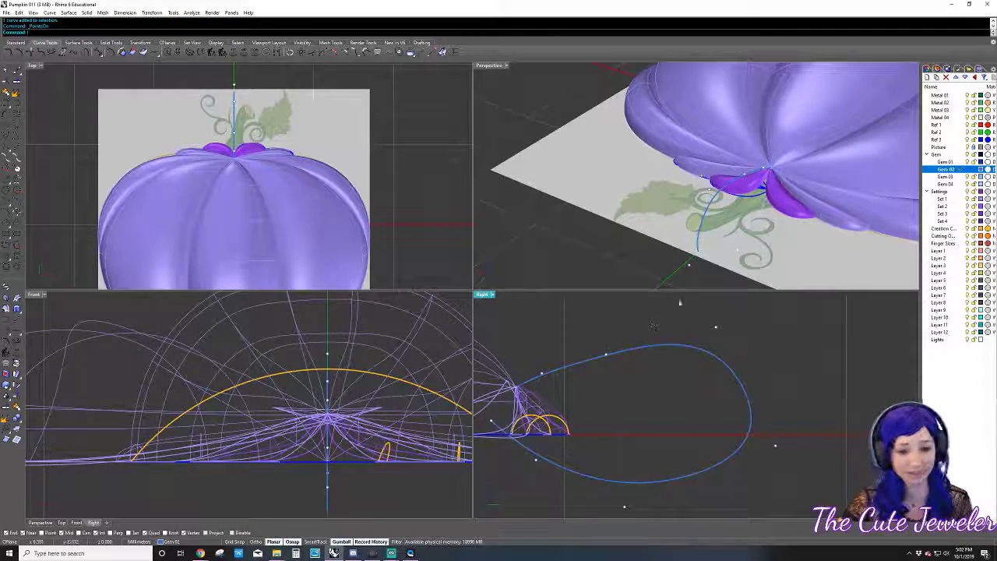
{"action": "right_click_drag", "start_coordinate": [662, 282], "coordinate": [662, 250]}
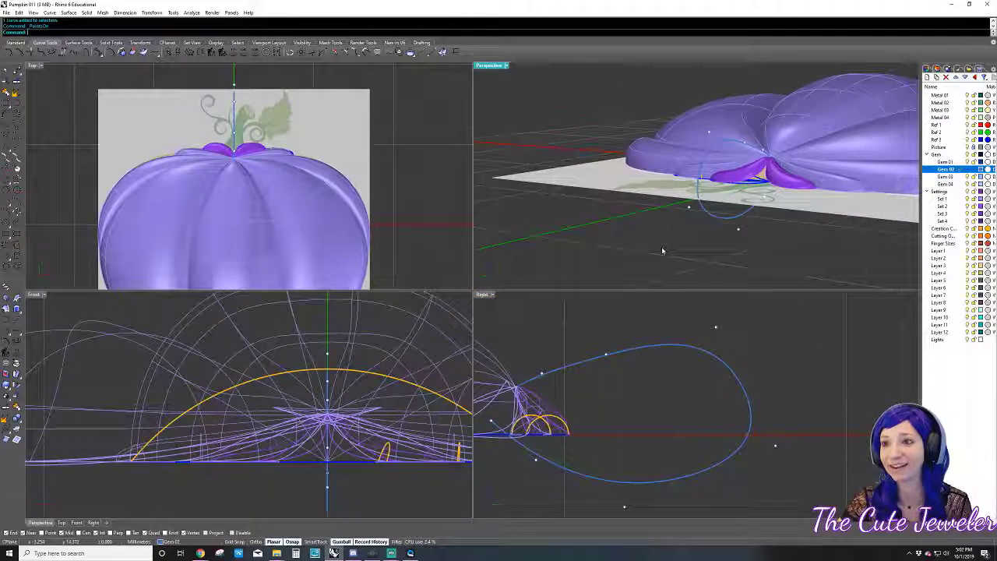
{"action": "right_click_drag", "start_coordinate": [662, 265], "coordinate": [769, 168]}
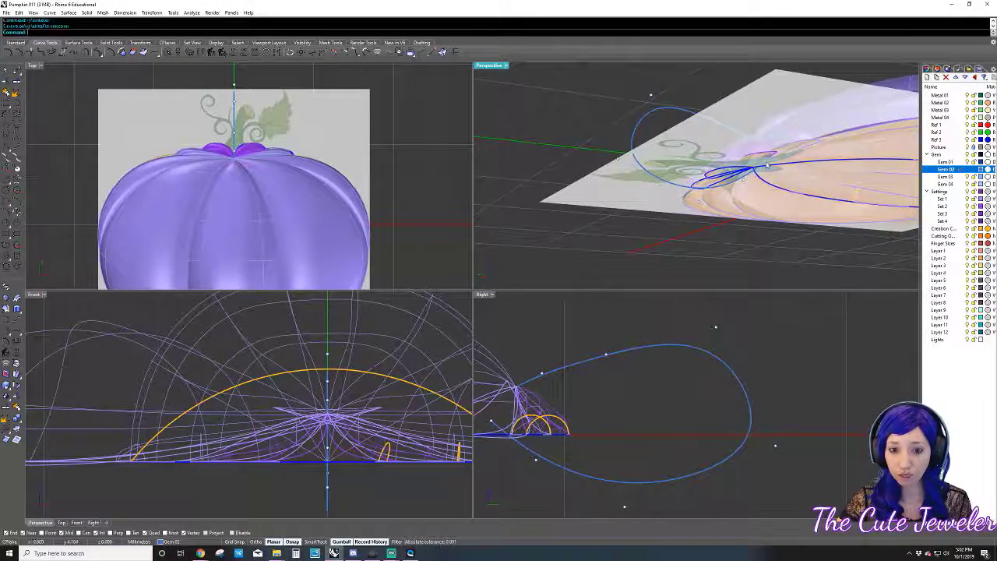
{"action": "left_click", "coordinate": [767, 165]}
{"action": "left_click", "coordinate": [734, 201]}
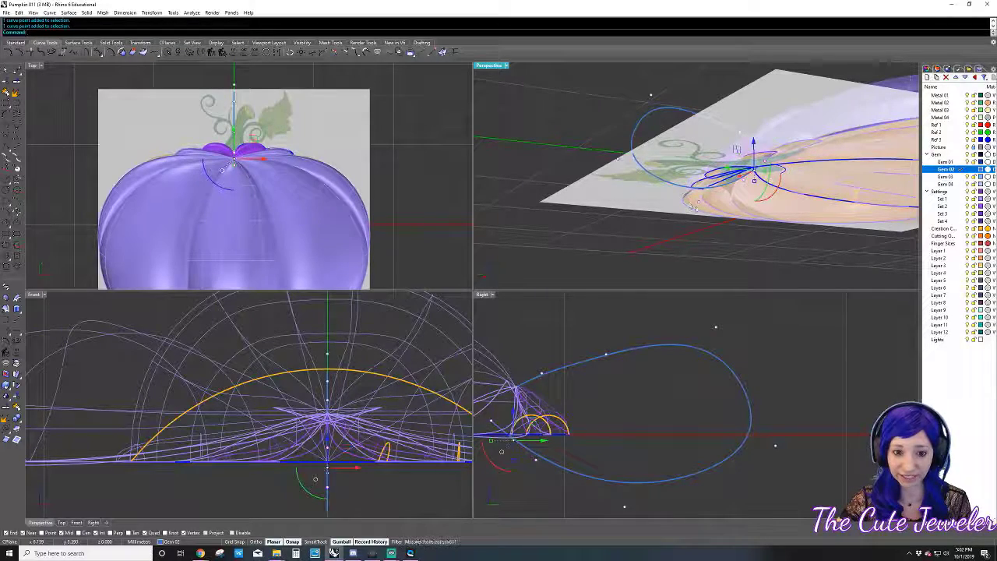
{"action": "right_click_drag", "start_coordinate": [700, 204], "coordinate": [748, 226]}
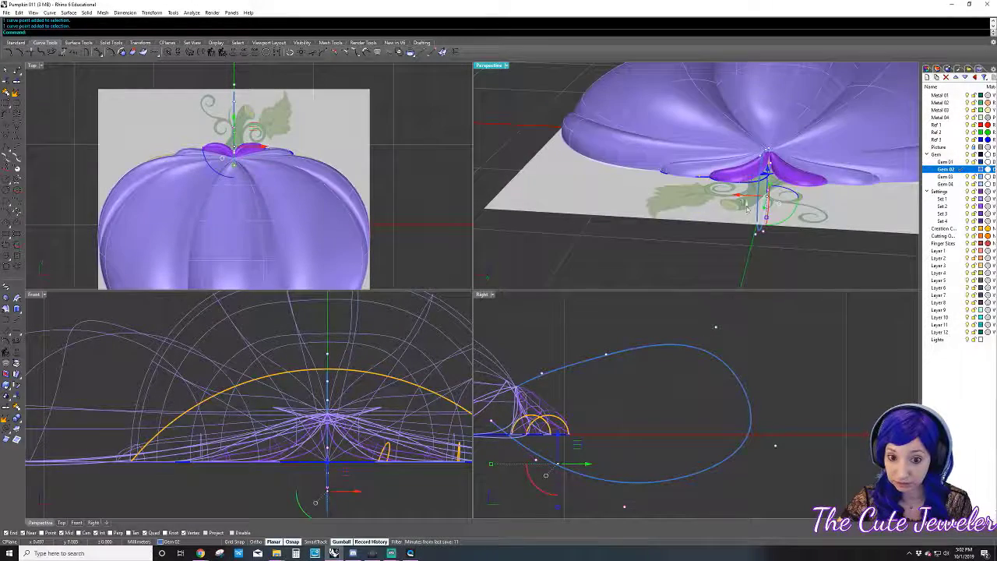
{"action": "left_click_drag", "start_coordinate": [753, 227], "coordinate": [690, 201]}
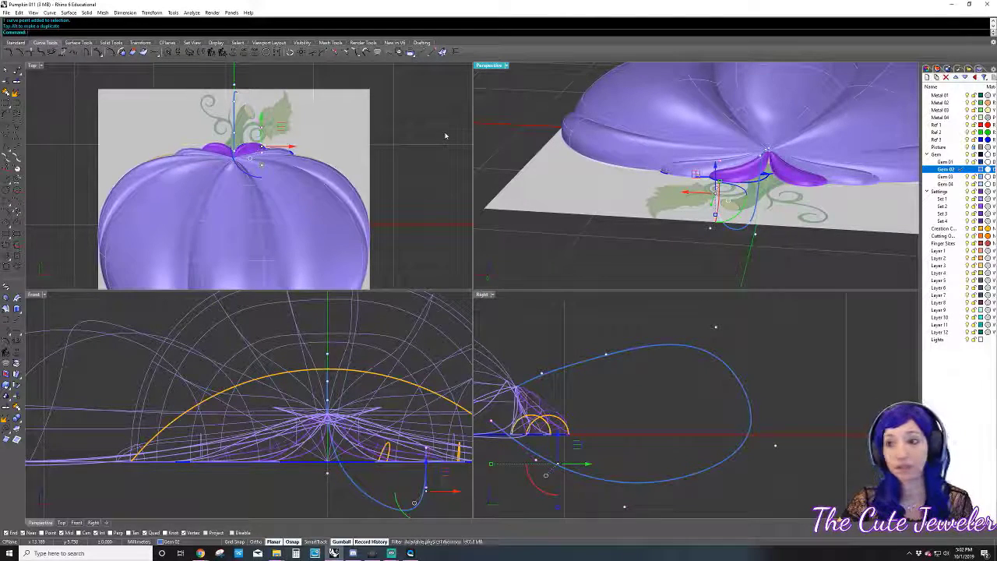
- Select control points around the loop while orbiting to check its shape
{"action": "right_click_drag", "start_coordinate": [699, 159], "coordinate": [720, 234]}
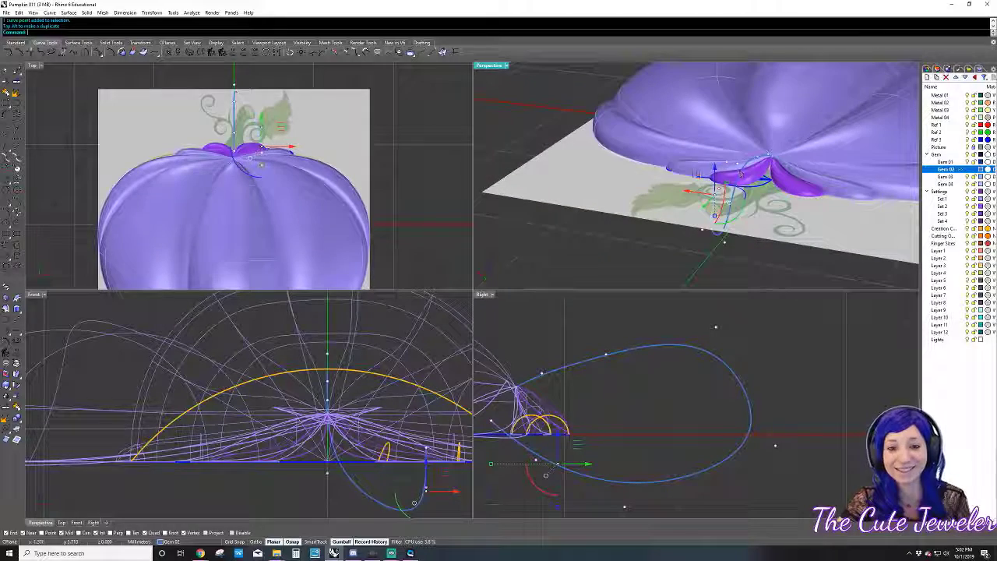
{"action": "left_click", "coordinate": [724, 246]}
{"action": "left_click", "coordinate": [715, 245]}
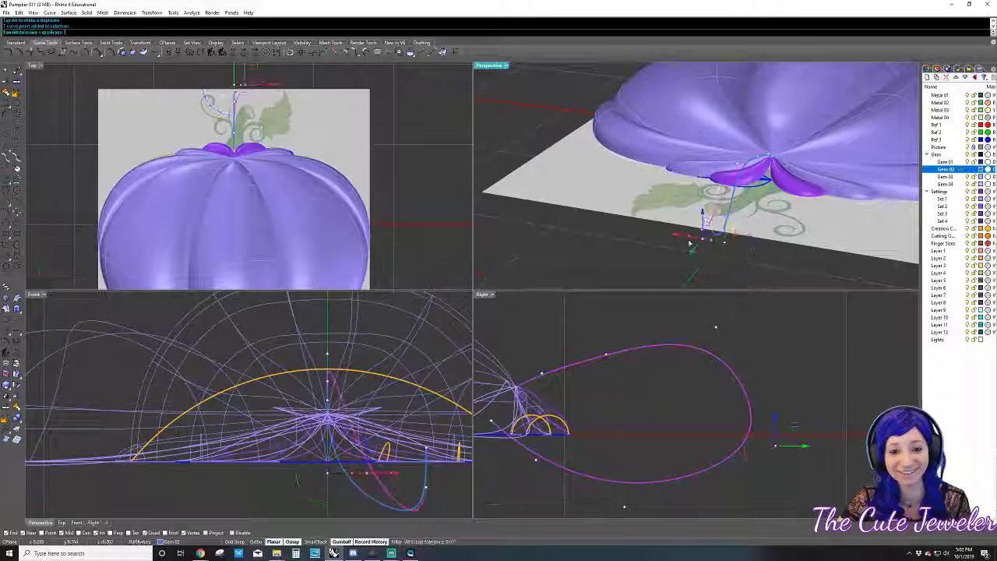
{"action": "left_click", "coordinate": [710, 240]}
{"action": "right_click_drag", "start_coordinate": [712, 241], "coordinate": [784, 226]}
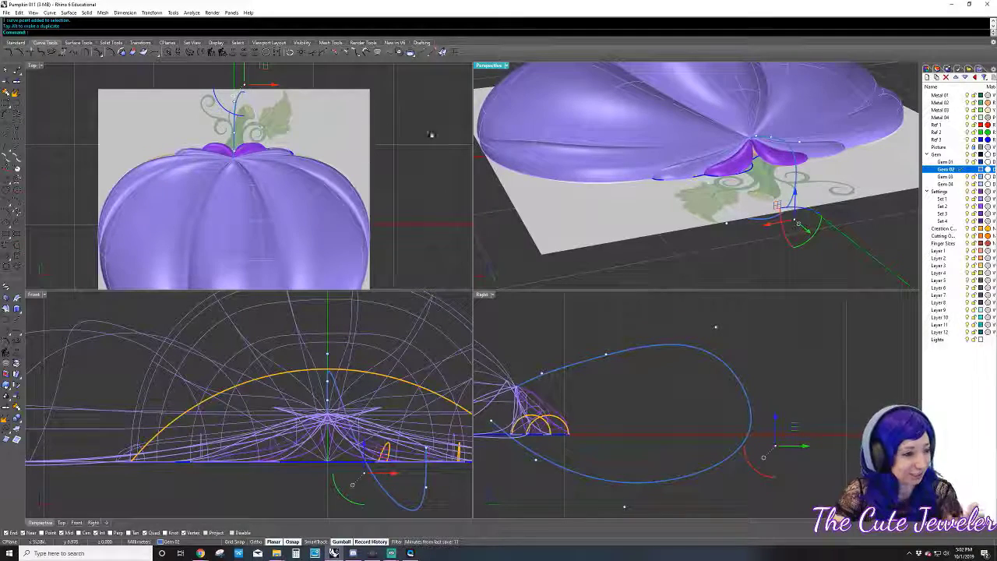
{"action": "scroll", "coordinate": [338, 156], "scroll_direction": "up", "scroll_amount": 2}
{"action": "scroll", "coordinate": [348, 154], "scroll_direction": "down", "scroll_amount": 2}
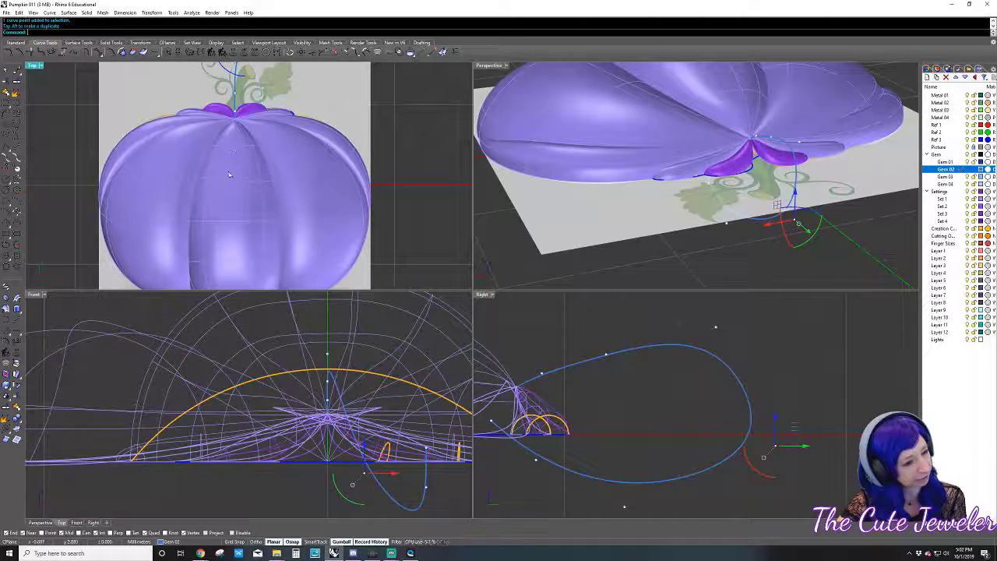
- Move a stem curve control point so the loop flows smoothly from the stem
{"action": "right_click_drag", "start_coordinate": [268, 177], "coordinate": [234, 188]}
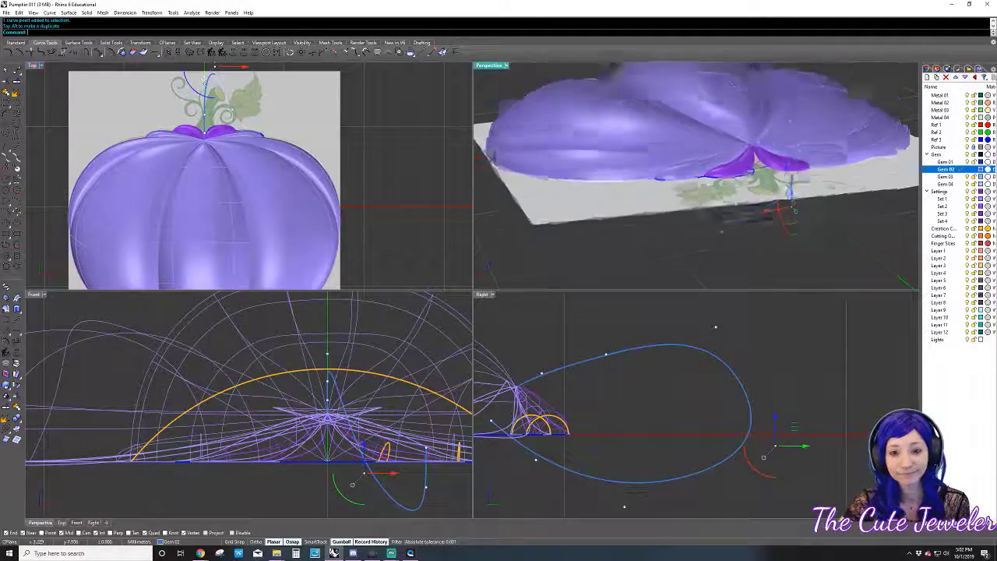
{"action": "mouse_move", "coordinate": [750, 209]}
{"action": "right_mouse_down"}
{"action": "mouse_move", "coordinate": [688, 246]}
{"action": "mouse_move", "coordinate": [719, 248]}
{"action": "mouse_move", "coordinate": [711, 267]}
{"action": "right_mouse_up"}
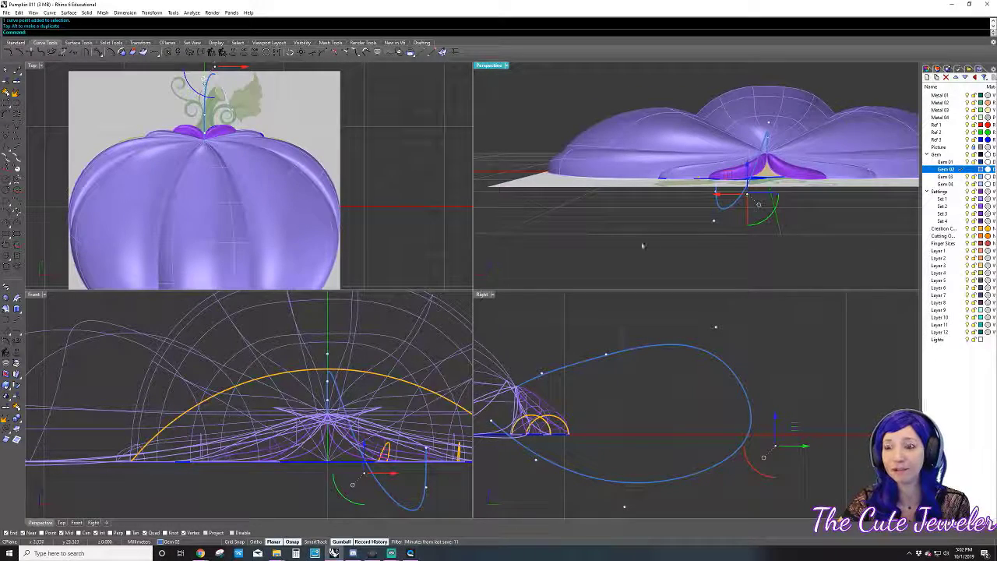
{"action": "mouse_move", "coordinate": [715, 248]}
{"action": "right_mouse_down"}
{"action": "mouse_move", "coordinate": [489, 269]}
{"action": "mouse_move", "coordinate": [693, 252]}
{"action": "right_mouse_up"}
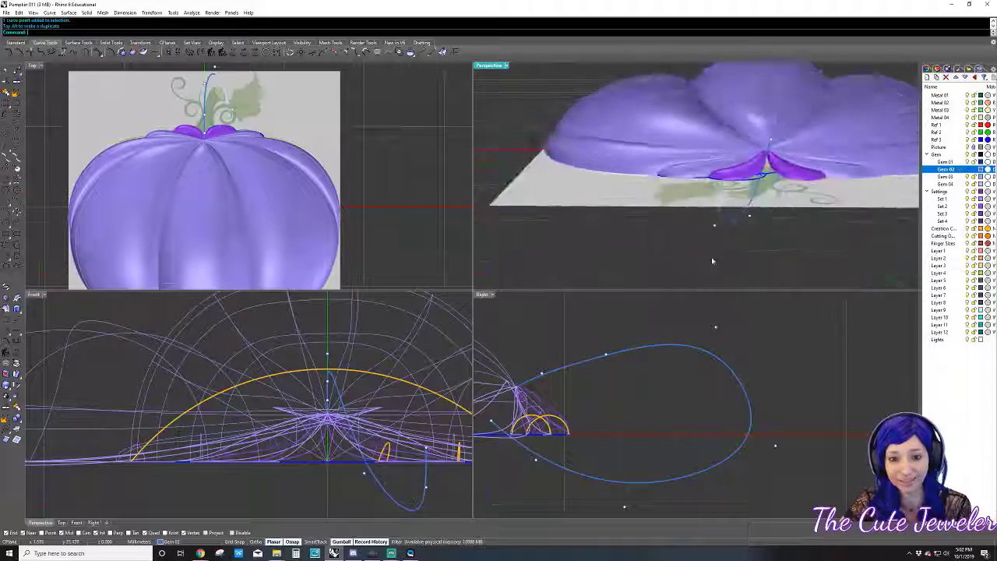
{"action": "right_click_drag", "start_coordinate": [148, 198], "coordinate": [132, 287]}
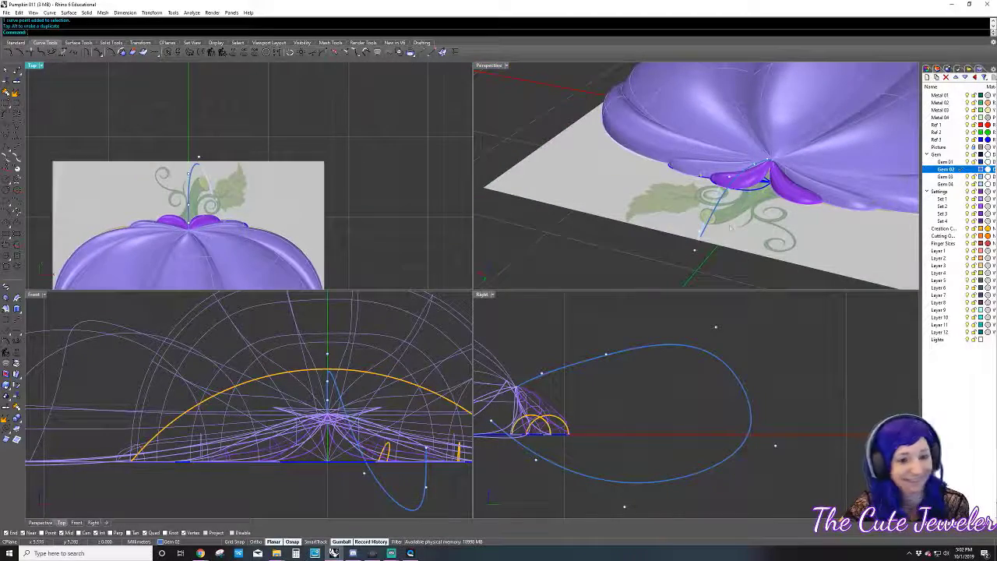
{"action": "mouse_move", "coordinate": [697, 245]}
{"action": "right_mouse_down"}
{"action": "mouse_move", "coordinate": [690, 232]}
{"action": "mouse_move", "coordinate": [760, 232]}
{"action": "right_mouse_up"}
{"action": "left_click", "coordinate": [654, 222]}
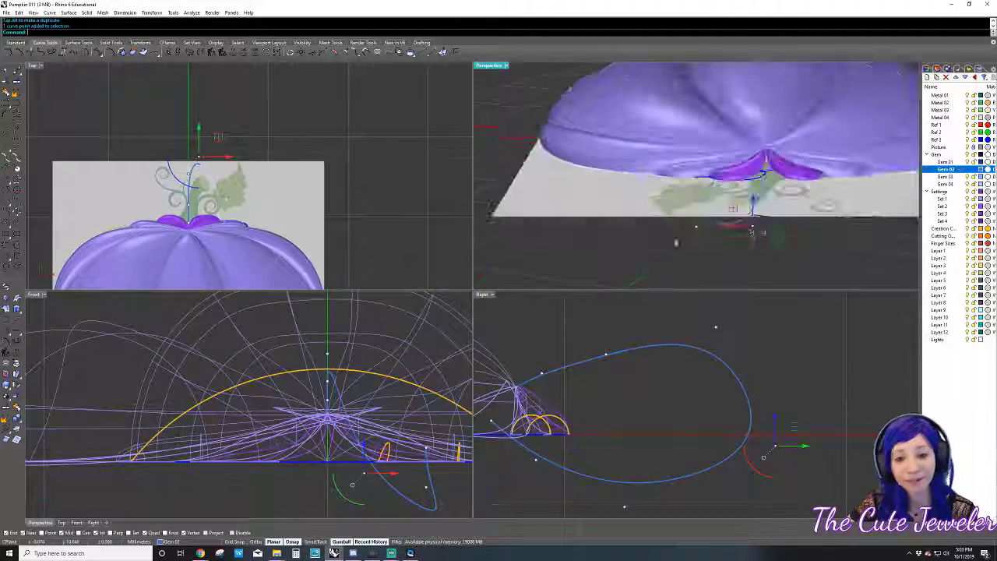
{"action": "left_click_drag", "start_coordinate": [760, 231], "coordinate": [801, 254]}
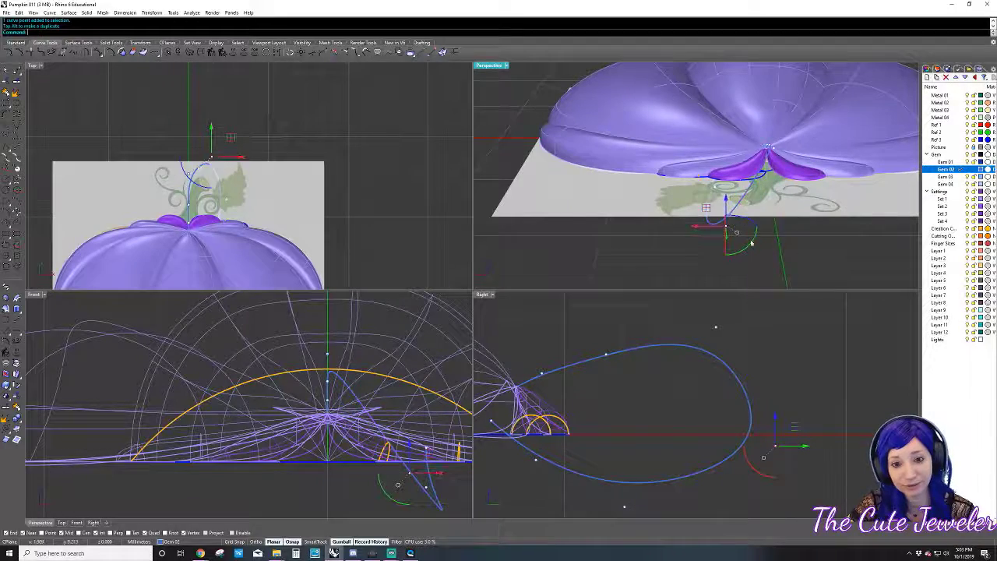
- Select the loop's upper control point, then deselect and review the curve from a near side-on angle
{"action": "right_click_drag", "start_coordinate": [801, 254], "coordinate": [686, 153]}
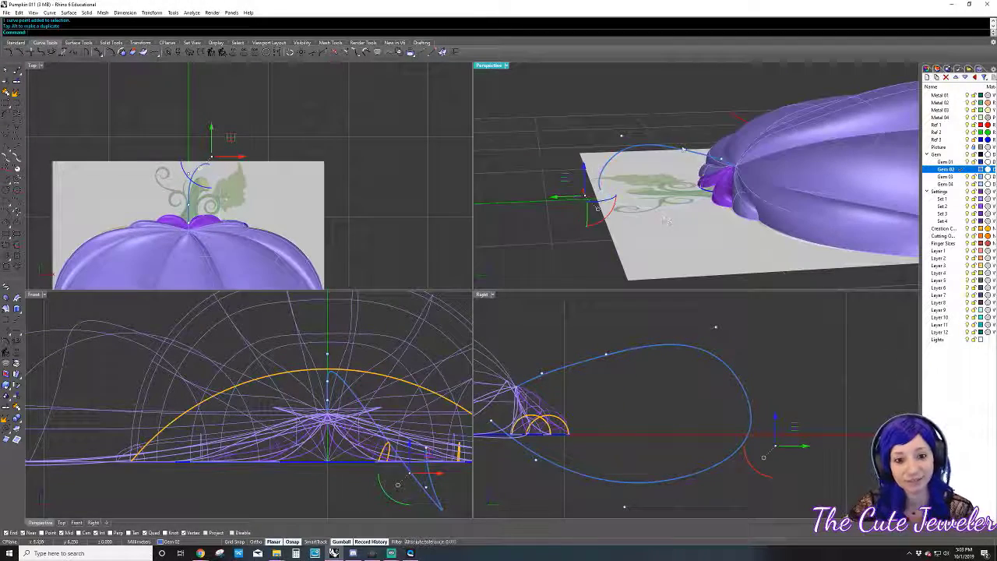
{"action": "left_click", "coordinate": [685, 147]}
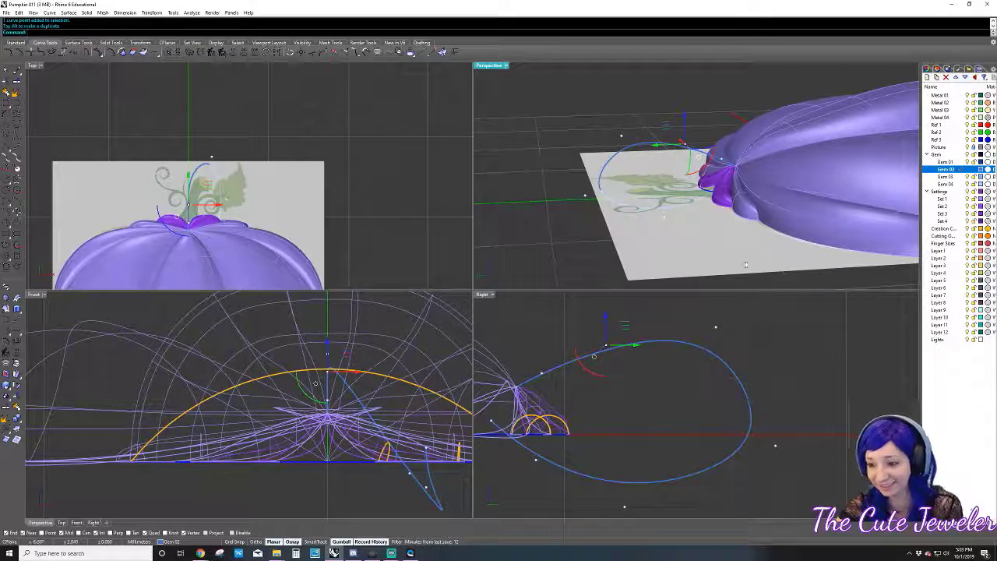
{"action": "mouse_move", "coordinate": [662, 204]}
{"action": "right_mouse_down"}
{"action": "mouse_move", "coordinate": [646, 210]}
{"action": "mouse_move", "coordinate": [848, 231]}
{"action": "mouse_move", "coordinate": [789, 278]}
{"action": "right_mouse_up"}
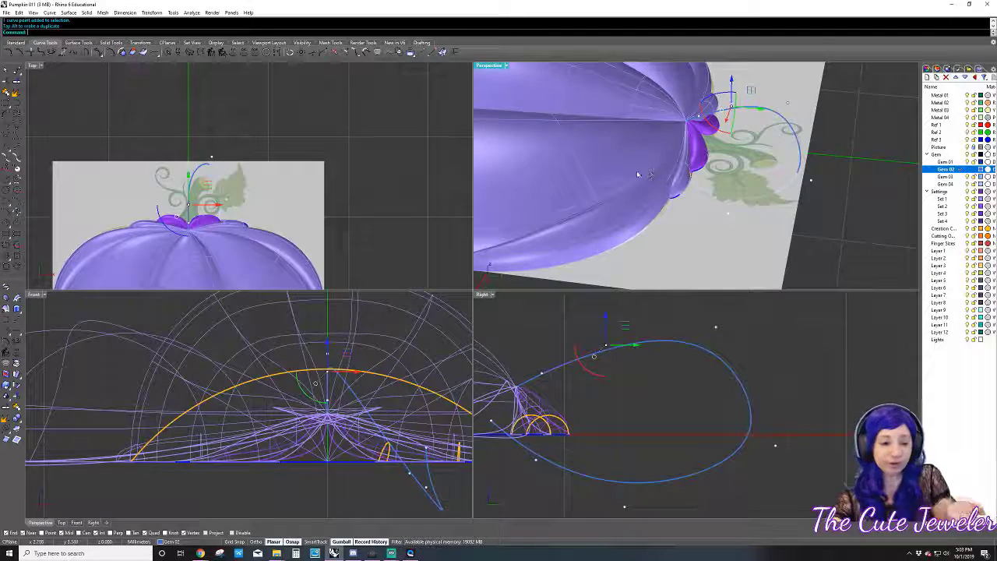
{"action": "left_click", "coordinate": [346, 200]}
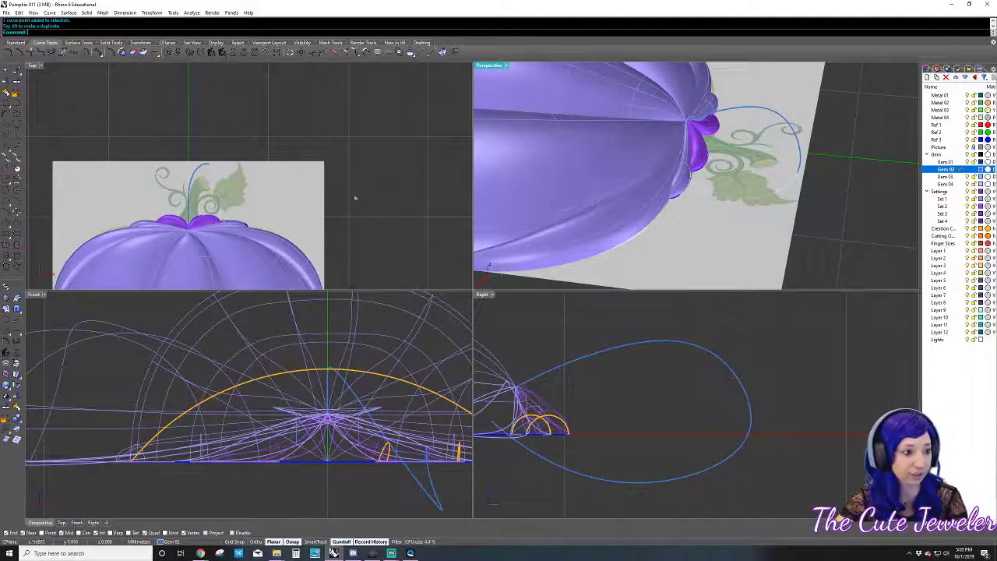
{"action": "right_click_drag", "start_coordinate": [368, 210], "coordinate": [377, 168]}
{"action": "scroll", "coordinate": [377, 168], "scroll_direction": "down", "scroll_amount": 3}
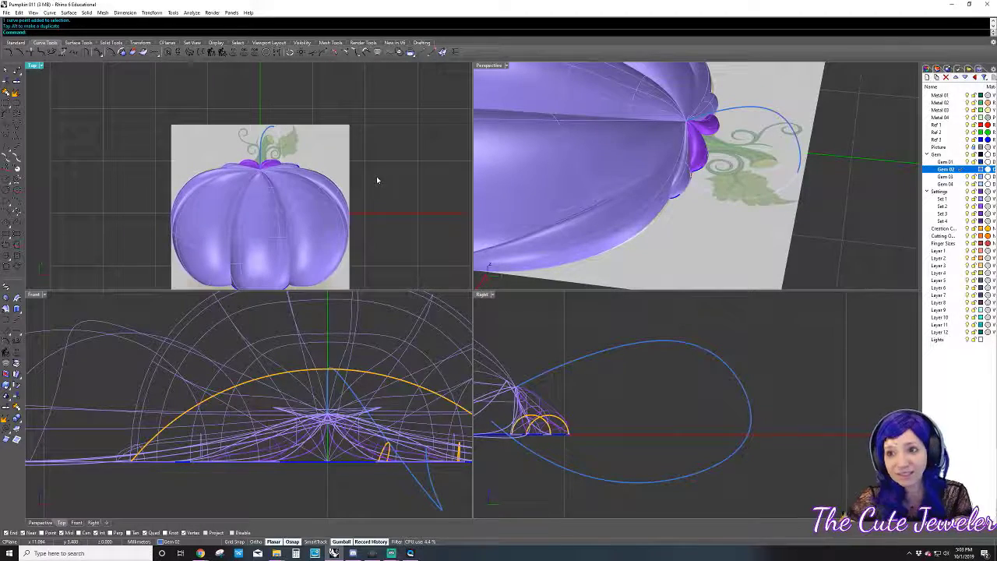
{"action": "right_click_drag", "start_coordinate": [770, 186], "coordinate": [794, 150]}
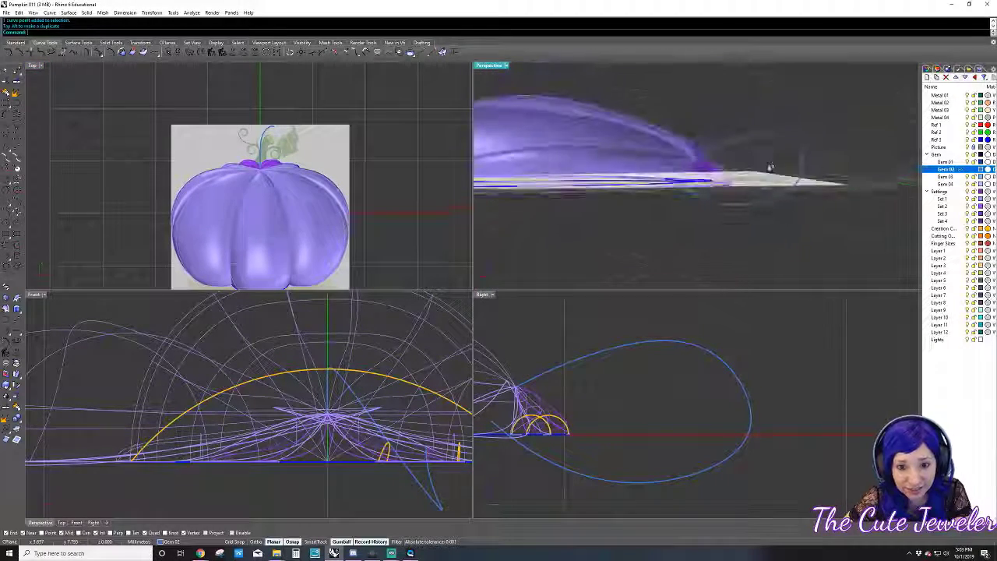
- Start a pipe along the pink stem curve with its starting radius set at the stem base
{"action": "left_click", "coordinate": [794, 150]}
{"action": "type", "text": "Pip"}
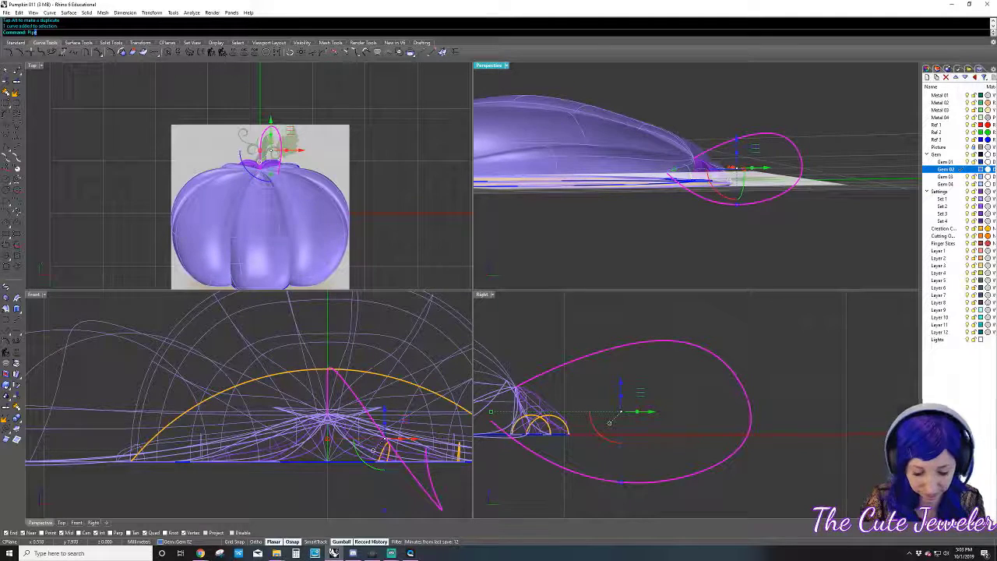
{"action": "type", "text": "e"}
{"action": "key", "text": "Return"}
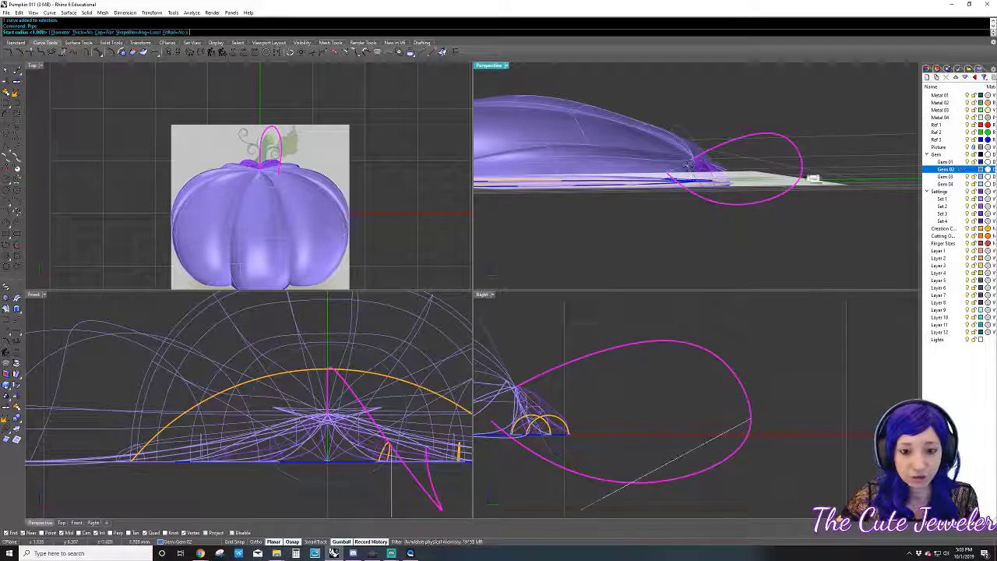
{"action": "left_click", "coordinate": [942, 222]}
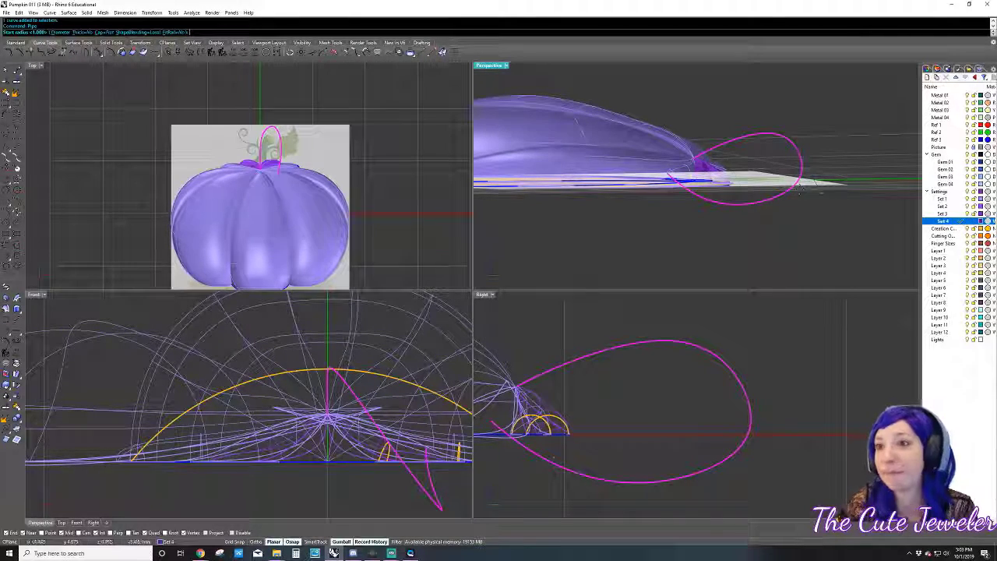
{"action": "right_click_drag", "start_coordinate": [800, 189], "coordinate": [736, 148]}
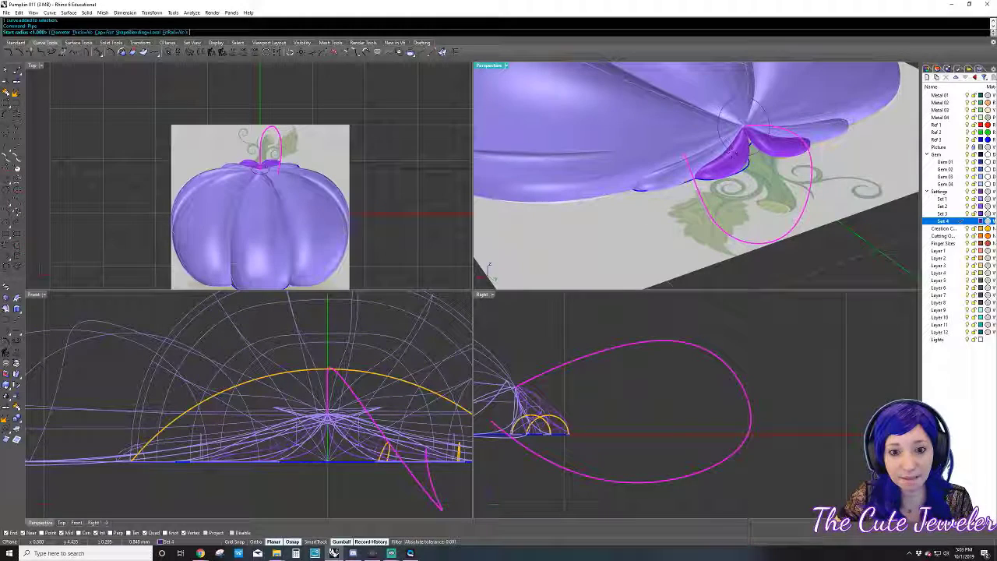
{"action": "left_click", "coordinate": [731, 151]}
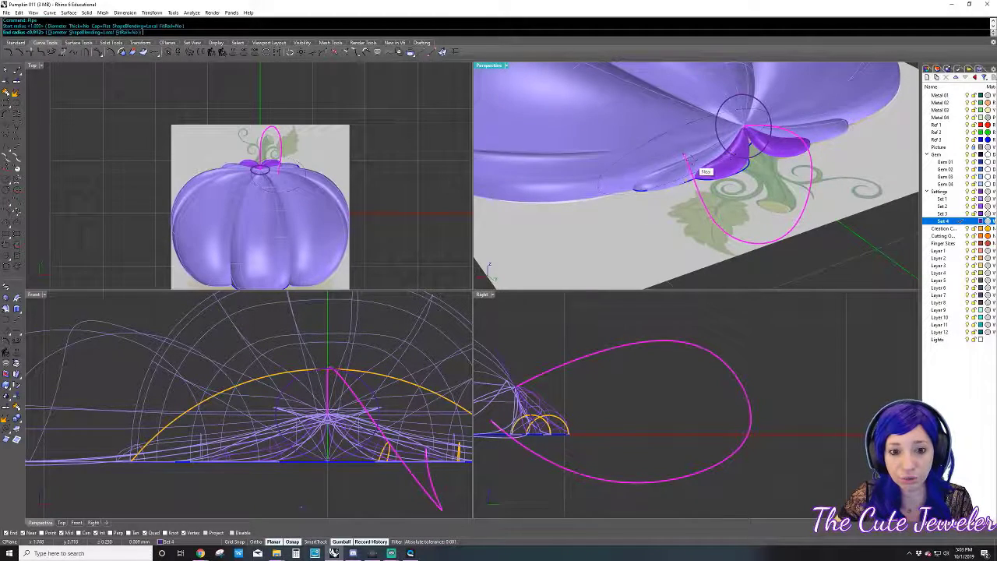
- Set a thinner end radius and an intermediate radius point, completing the tapered pipe
{"action": "scroll", "coordinate": [686, 156], "scroll_direction": "up", "scroll_amount": 3}
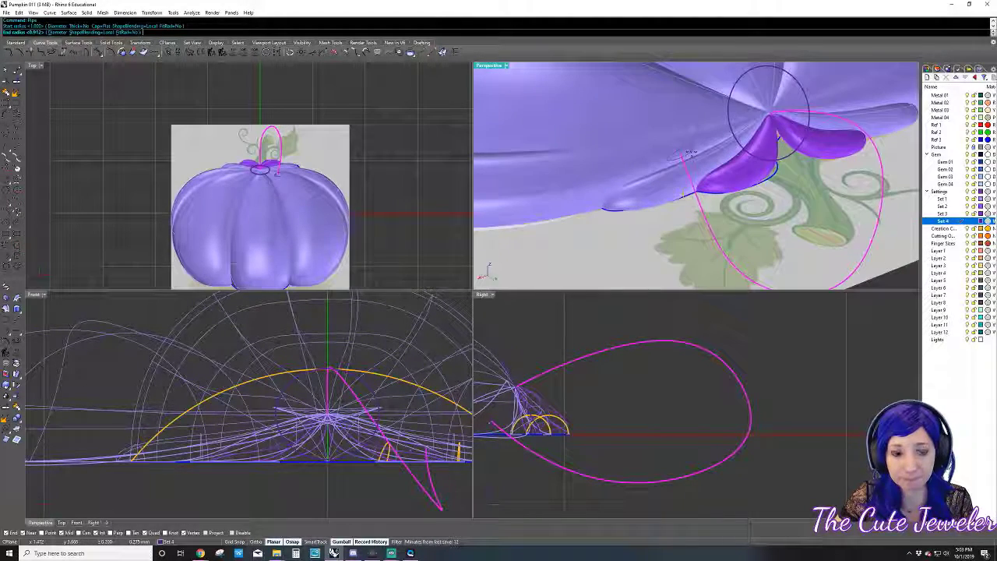
{"action": "left_click", "coordinate": [689, 153]}
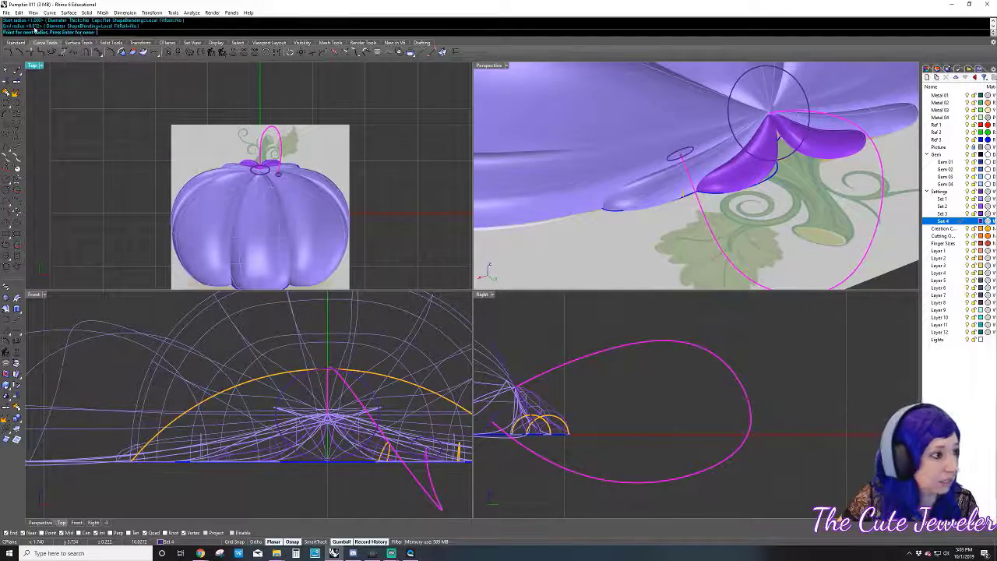
{"action": "mouse_move", "coordinate": [830, 127]}
{"action": "right_mouse_down"}
{"action": "mouse_move", "coordinate": [870, 181]}
{"action": "mouse_move", "coordinate": [778, 167]}
{"action": "right_mouse_up"}
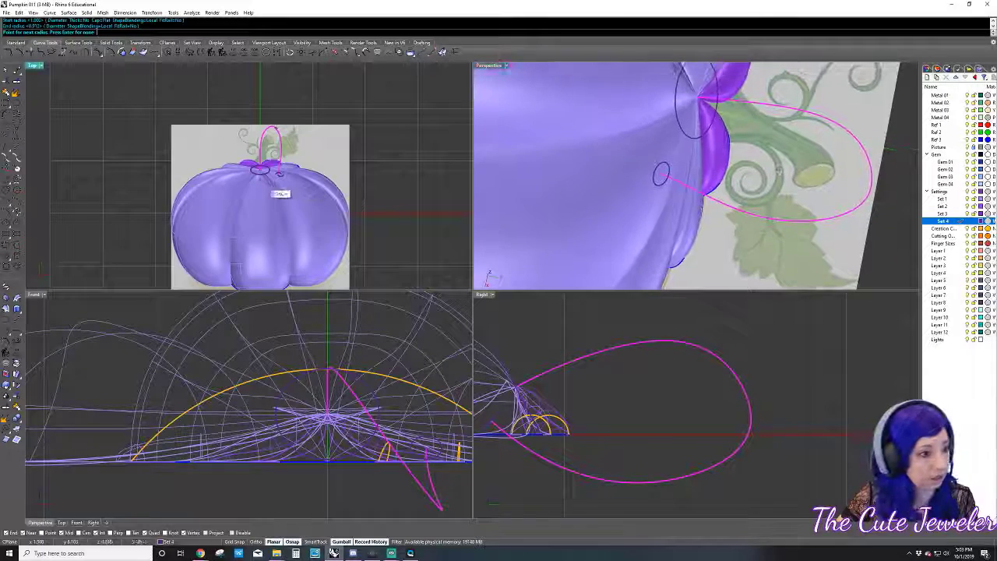
{"action": "scroll", "coordinate": [264, 159], "scroll_direction": "up", "scroll_amount": 3}
{"action": "scroll", "coordinate": [268, 155], "scroll_direction": "up", "scroll_amount": 3}
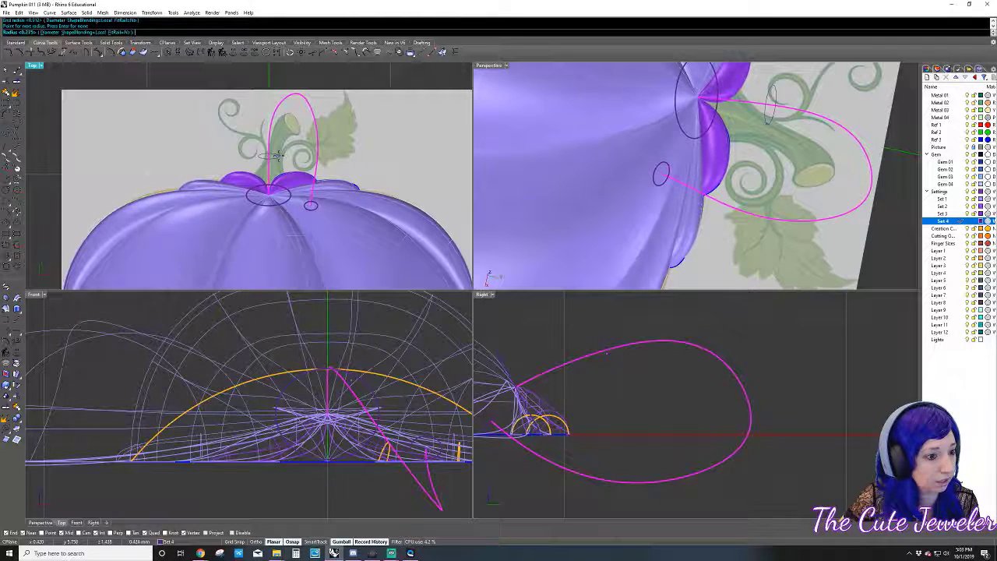
{"action": "left_click", "coordinate": [269, 155]}
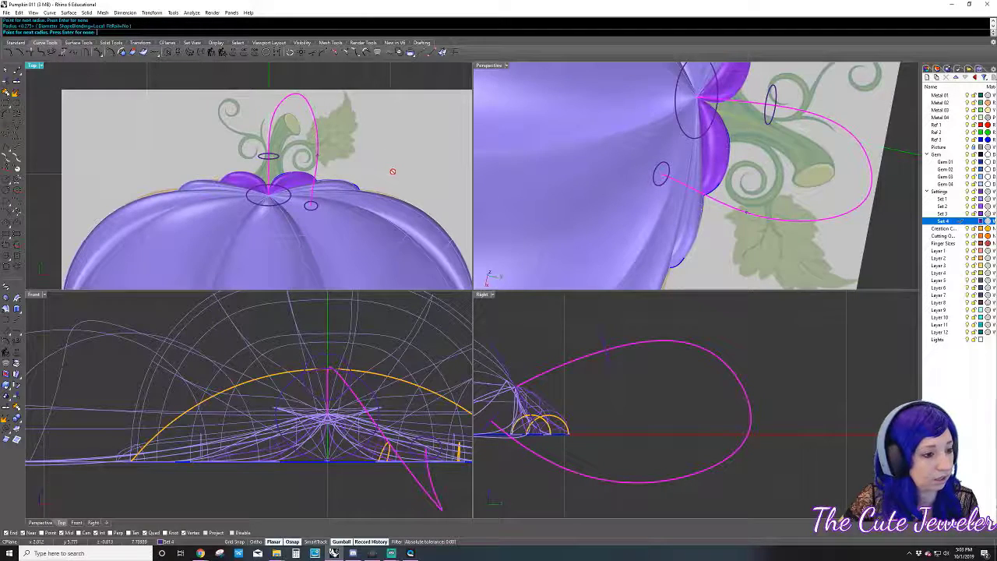
{"action": "key", "text": "Return"}
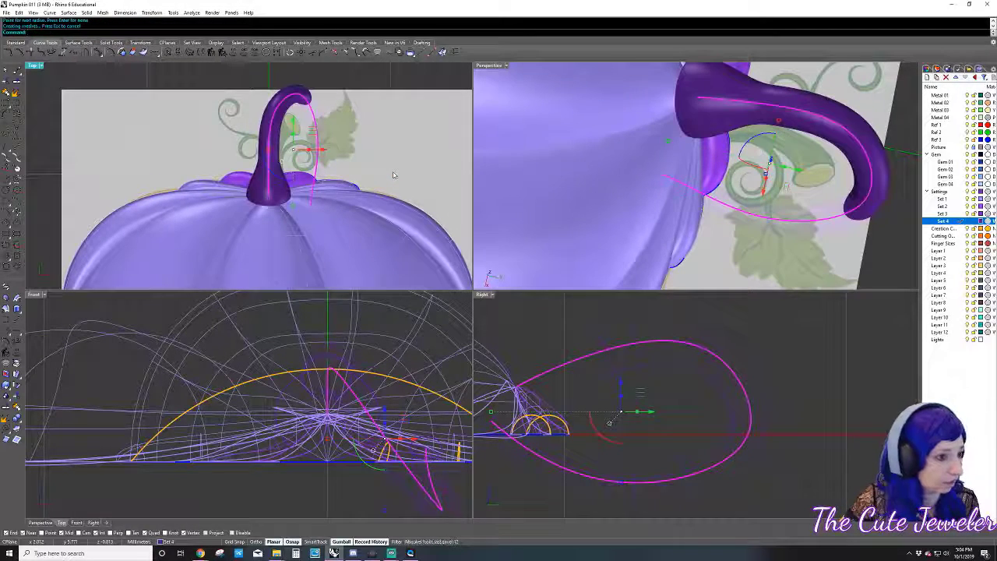
- Hide the Picture reference layer and turn on the stem curve's control points
{"action": "mouse_move", "coordinate": [662, 172]}
{"action": "right_mouse_down"}
{"action": "mouse_move", "coordinate": [749, 91]}
{"action": "mouse_move", "coordinate": [706, 126]}
{"action": "mouse_move", "coordinate": [658, 99]}
{"action": "mouse_move", "coordinate": [701, 97]}
{"action": "right_mouse_up"}
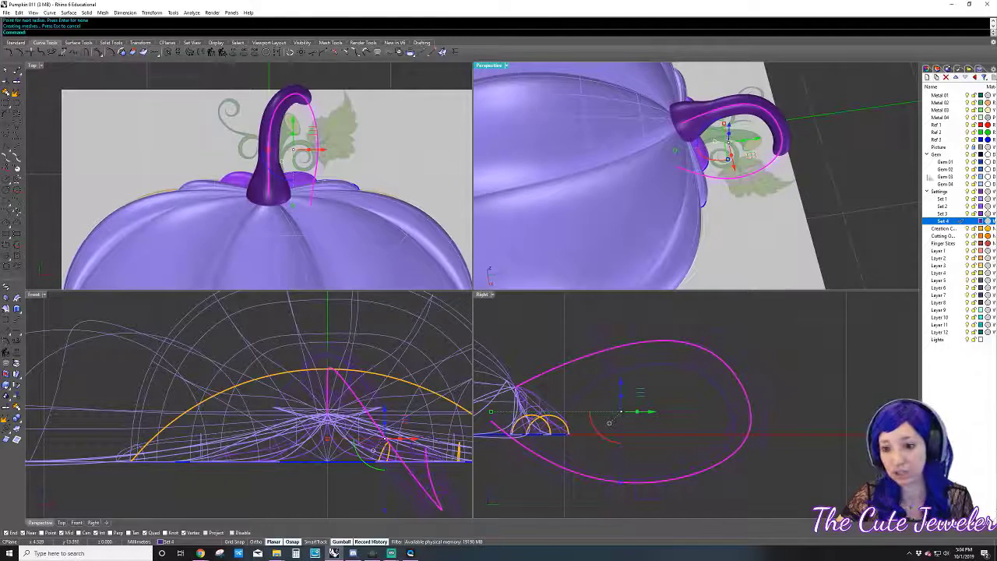
{"action": "left_click", "coordinate": [939, 147]}
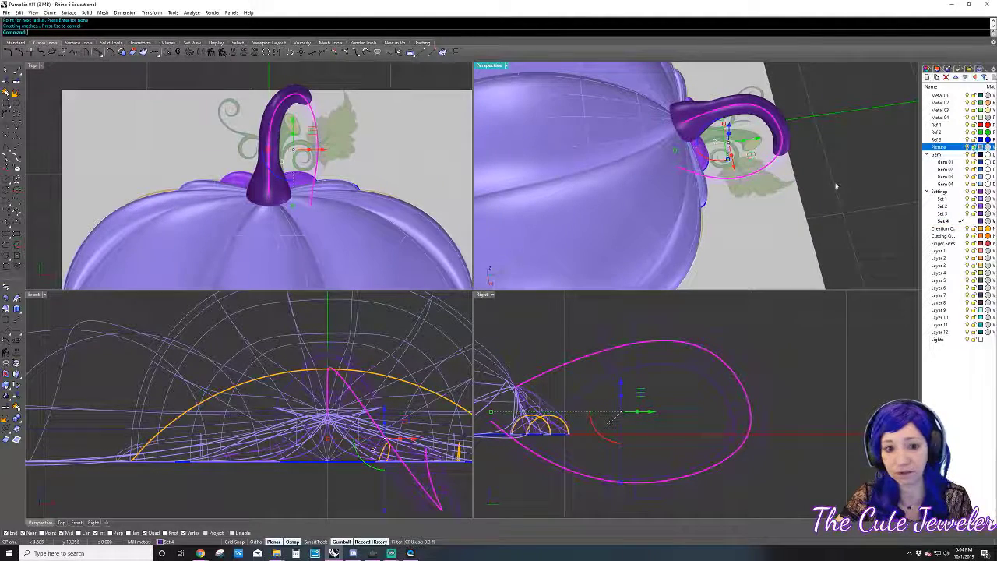
{"action": "left_click", "coordinate": [966, 147]}
{"action": "mouse_move", "coordinate": [670, 148]}
{"action": "right_mouse_down"}
{"action": "mouse_move", "coordinate": [724, 139]}
{"action": "mouse_move", "coordinate": [787, 178]}
{"action": "mouse_move", "coordinate": [592, 179]}
{"action": "right_mouse_up"}
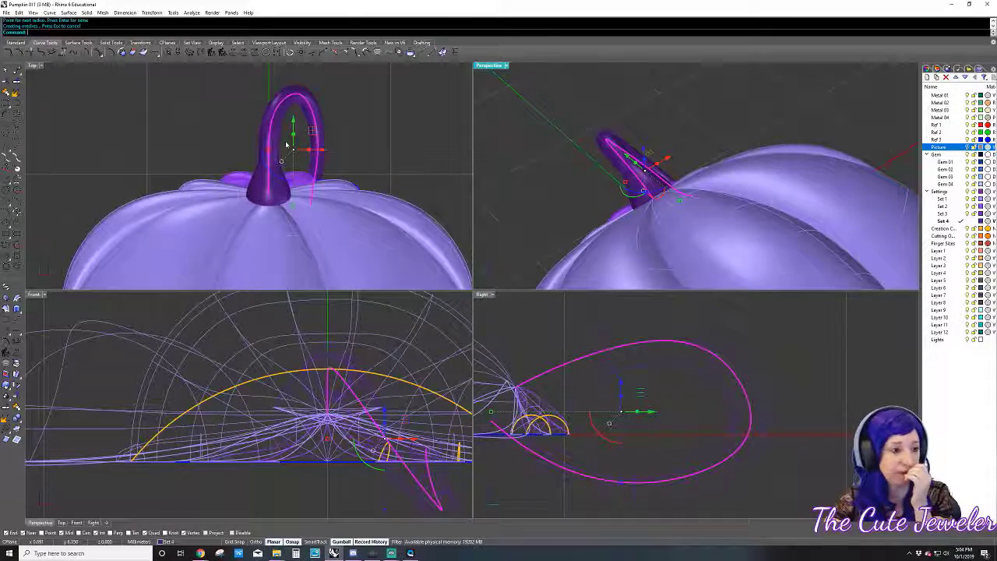
{"action": "scroll", "coordinate": [343, 155], "scroll_direction": "up", "scroll_amount": 3}
{"action": "mouse_move", "coordinate": [600, 171]}
{"action": "right_mouse_down"}
{"action": "mouse_move", "coordinate": [650, 135]}
{"action": "mouse_move", "coordinate": [684, 161]}
{"action": "right_mouse_up"}
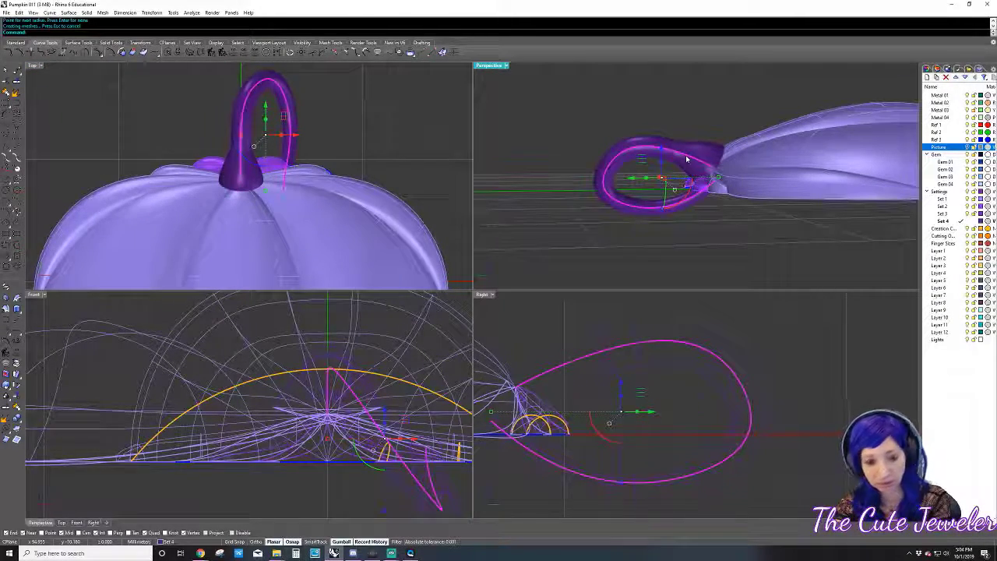
{"action": "key", "text": "F10"}
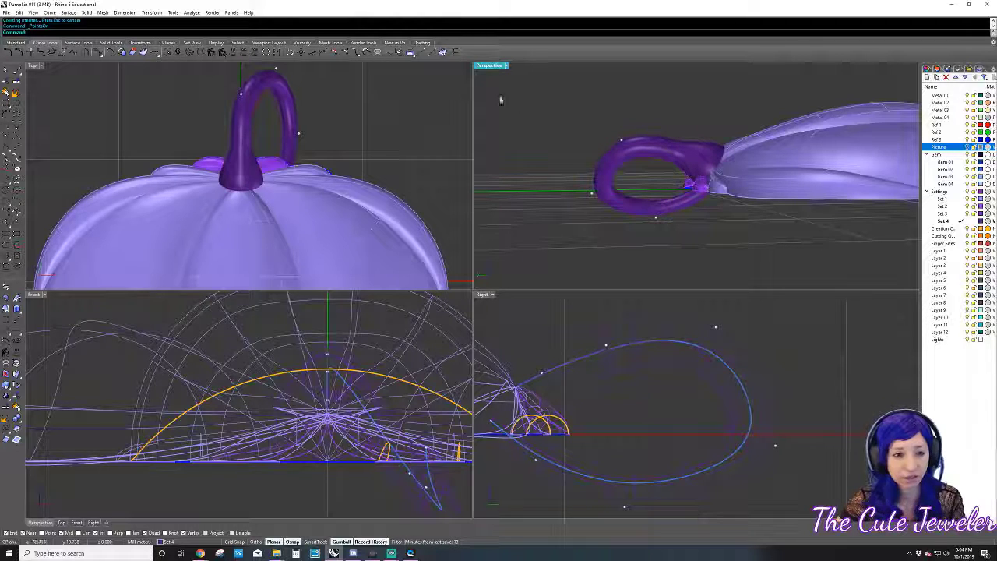
- Move control points near the stem base in the Right view so the pipe updates where it meets the pumpkin
{"action": "right_click_drag", "start_coordinate": [542, 377], "coordinate": [632, 393]}
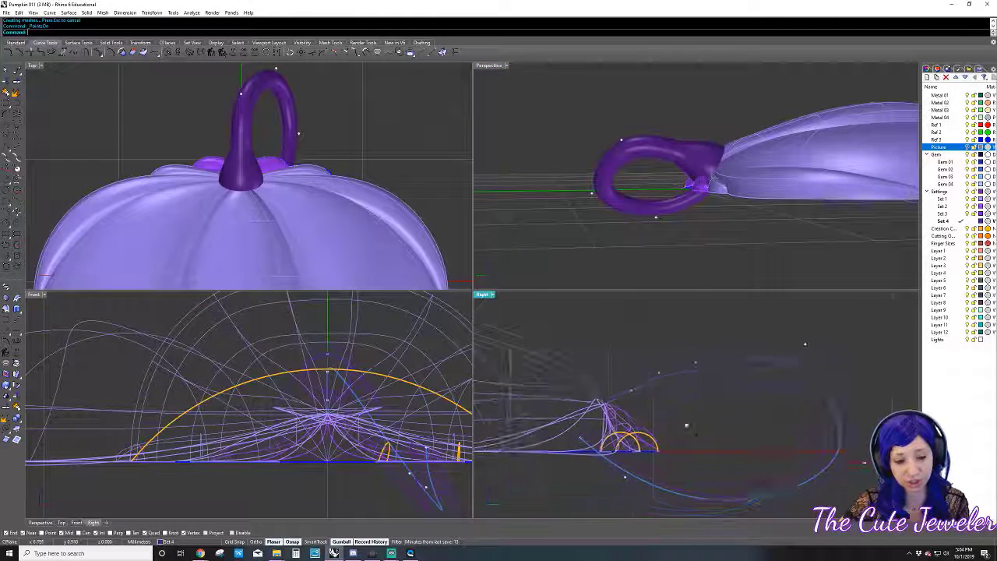
{"action": "left_click", "coordinate": [631, 391]}
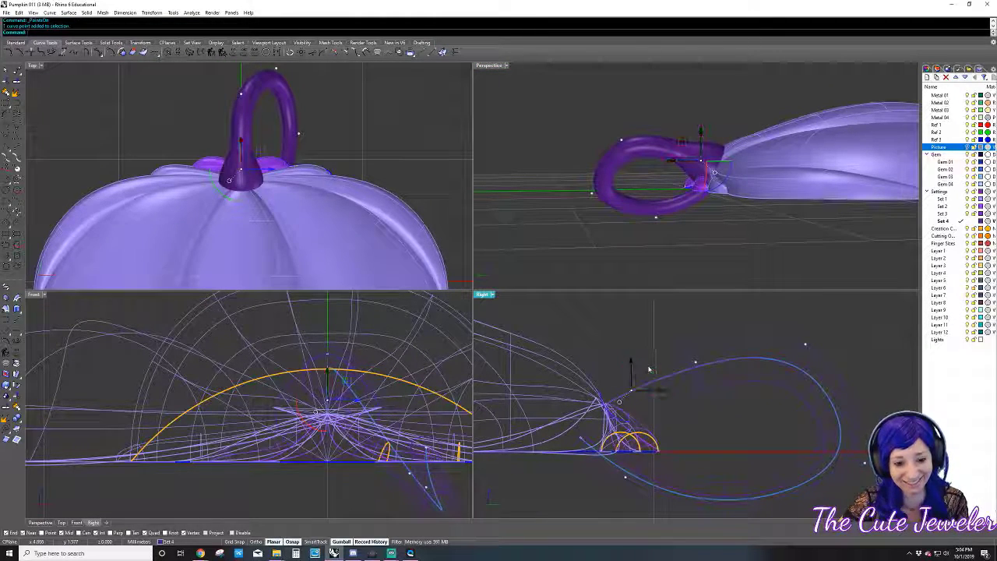
{"action": "left_click_drag", "start_coordinate": [577, 323], "coordinate": [615, 402]}
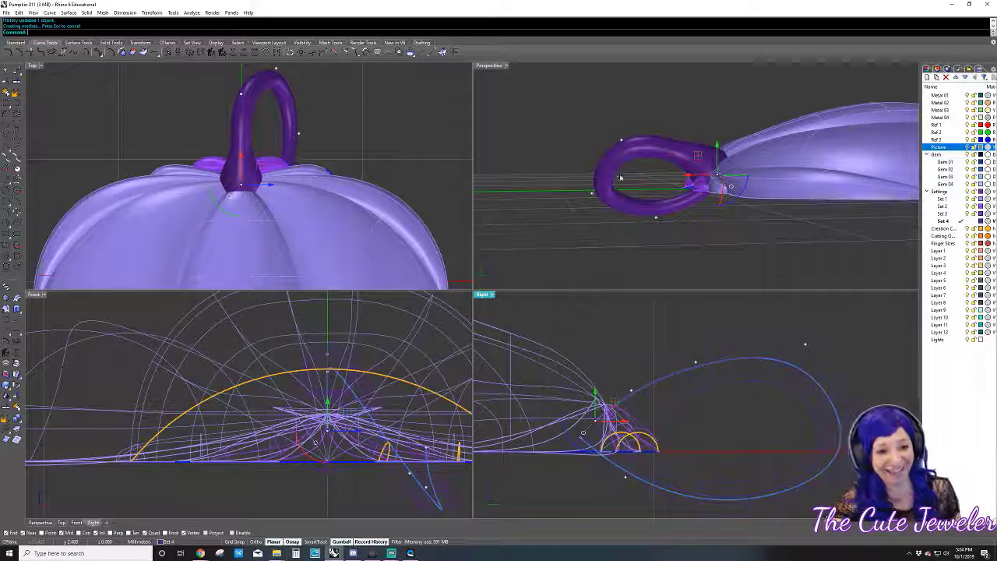
{"action": "mouse_move", "coordinate": [603, 191]}
{"action": "right_mouse_down"}
{"action": "mouse_move", "coordinate": [625, 185]}
{"action": "mouse_move", "coordinate": [618, 199]}
{"action": "right_mouse_up"}
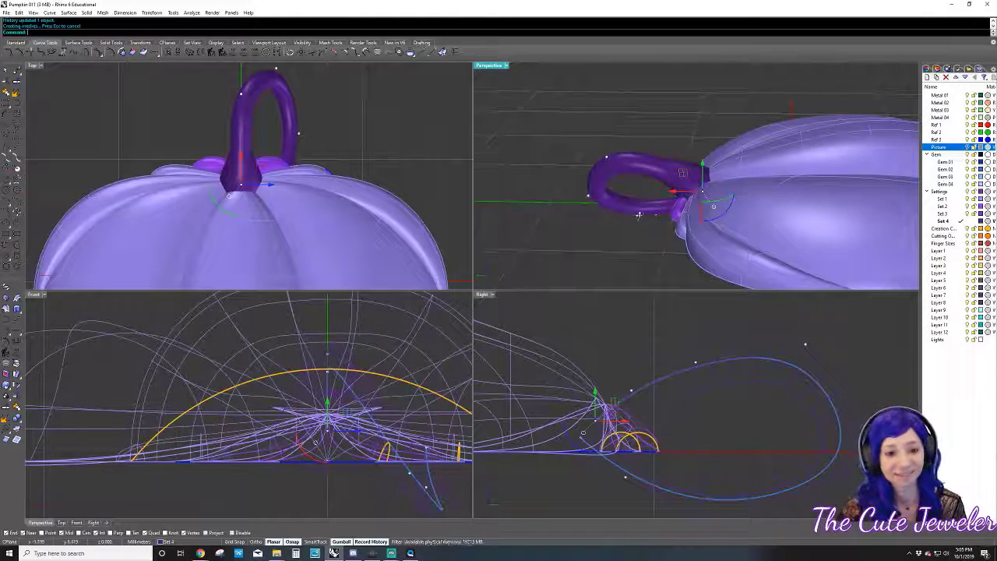
- Window-select the loop's top control points in the Top view and move them inward
{"action": "right_click_drag", "start_coordinate": [576, 179], "coordinate": [644, 151]}
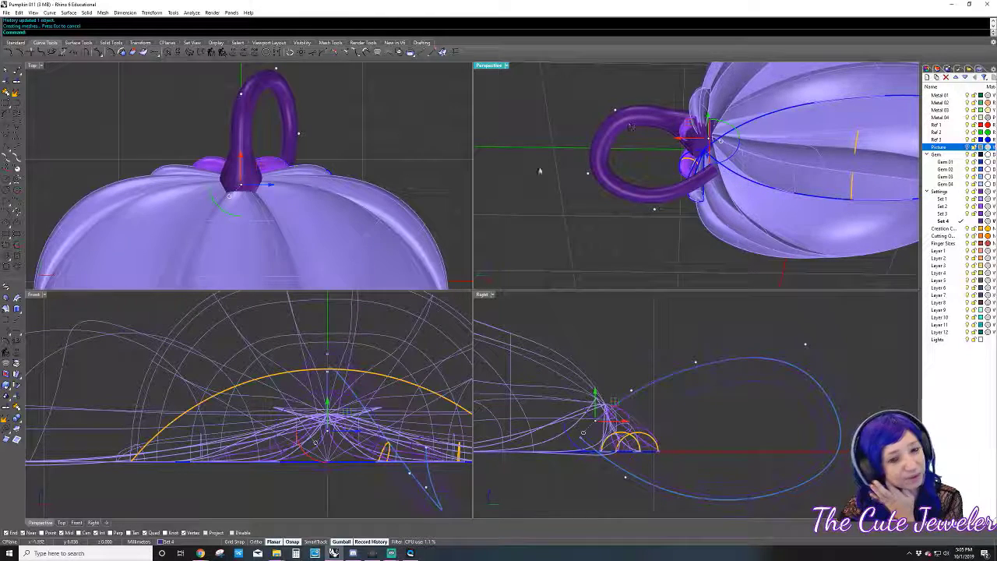
{"action": "right_click_drag", "start_coordinate": [327, 114], "coordinate": [306, 134]}
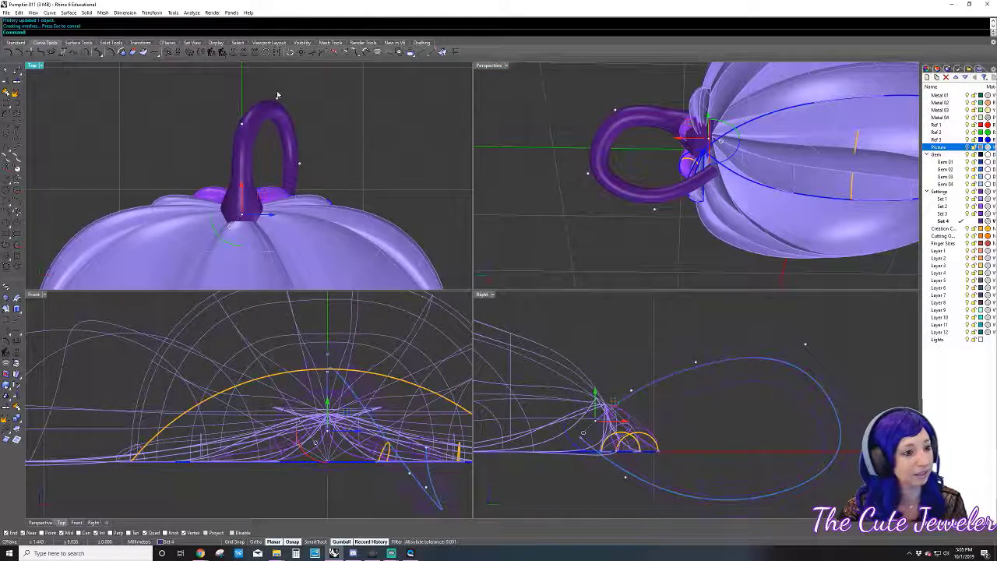
{"action": "right_click_drag", "start_coordinate": [277, 95], "coordinate": [280, 125]}
{"action": "mouse_move", "coordinate": [256, 112]}
{"action": "left_mouse_down"}
{"action": "mouse_move", "coordinate": [290, 137]}
{"action": "mouse_move", "coordinate": [280, 143]}
{"action": "left_mouse_up"}
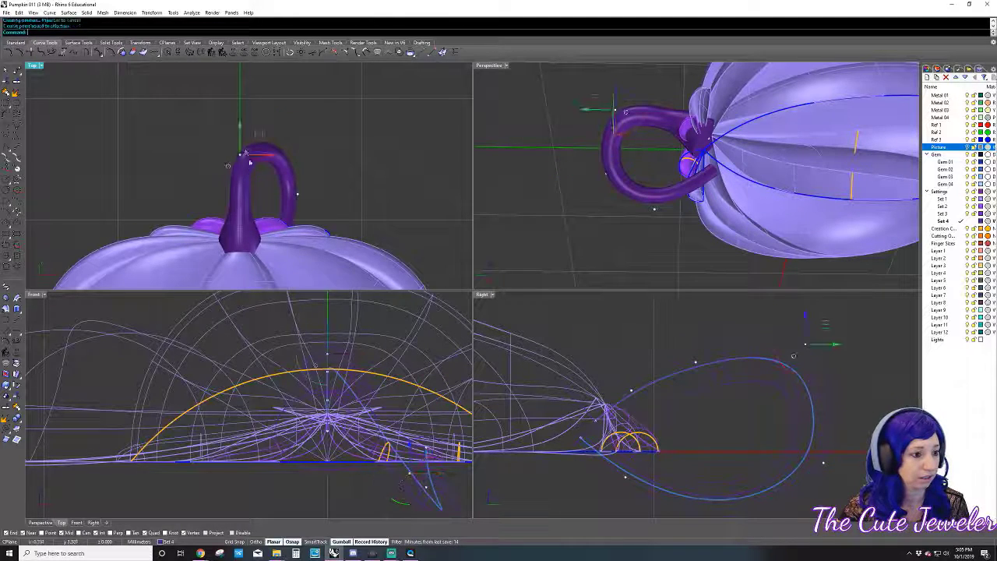
{"action": "left_click_drag", "start_coordinate": [222, 148], "coordinate": [360, 187]}
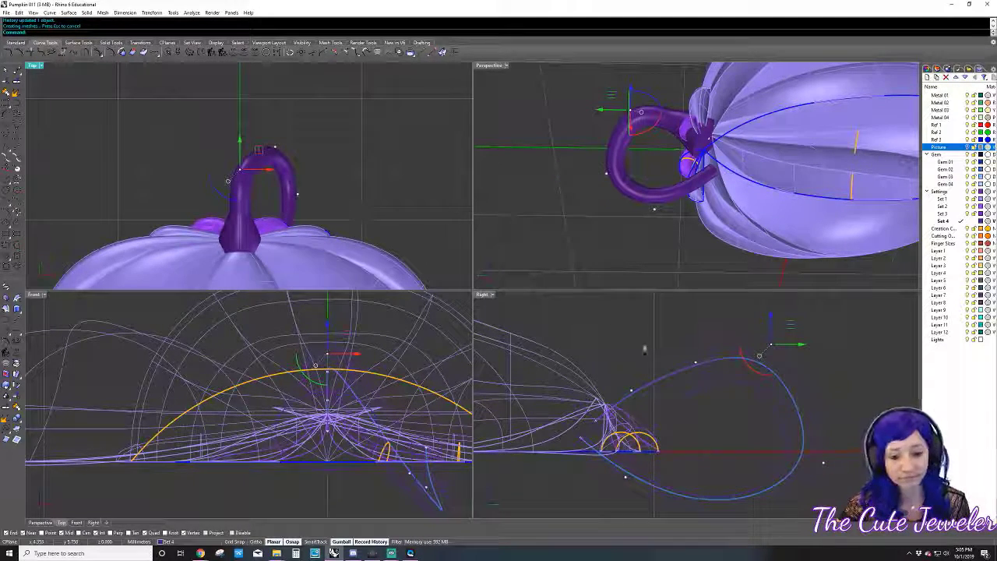
- Pull the loop's outer control point inward in the Right view and check the rounder loop
{"action": "left_click", "coordinate": [787, 327]}
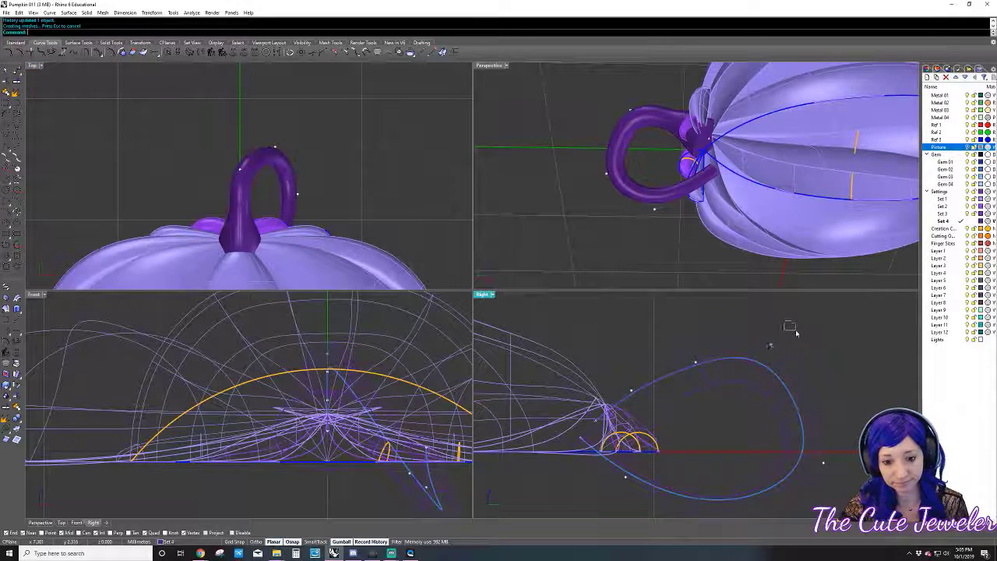
{"action": "left_click", "coordinate": [770, 345]}
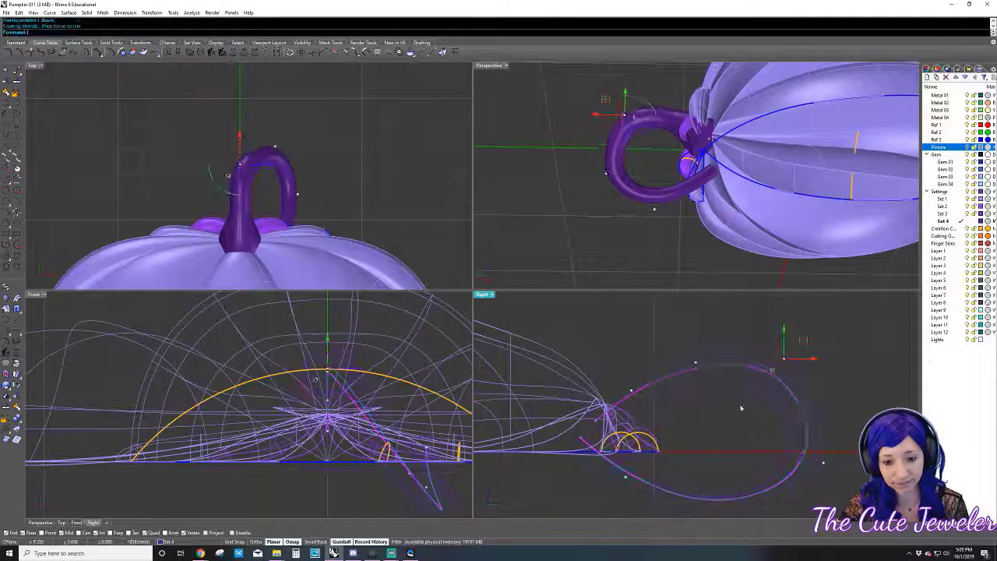
{"action": "mouse_move", "coordinate": [680, 514]}
{"action": "right_mouse_down"}
{"action": "mouse_move", "coordinate": [631, 439]}
{"action": "mouse_move", "coordinate": [638, 467]}
{"action": "right_mouse_up"}
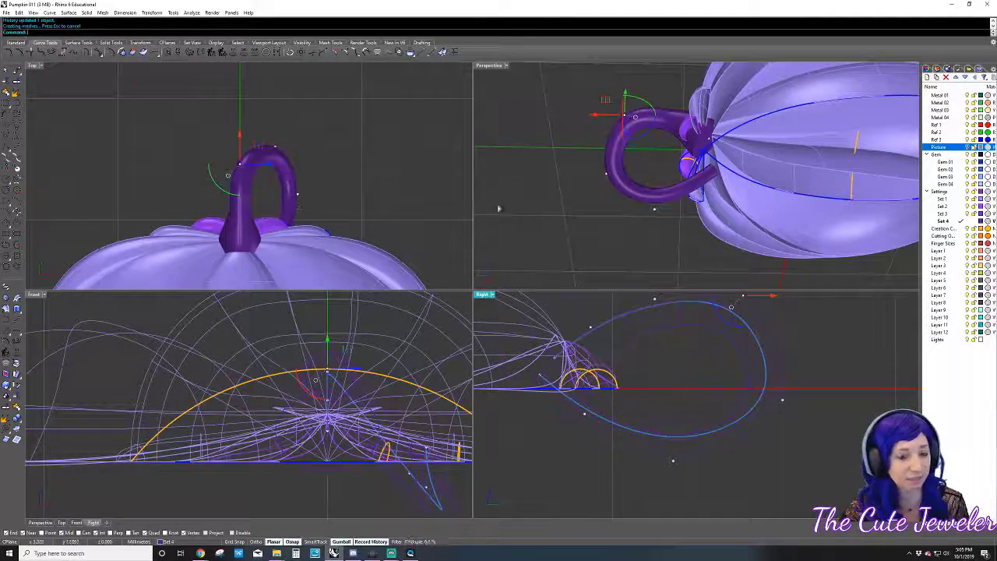
{"action": "mouse_move", "coordinate": [499, 208]}
{"action": "right_mouse_down"}
{"action": "mouse_move", "coordinate": [682, 228]}
{"action": "mouse_move", "coordinate": [688, 264]}
{"action": "mouse_move", "coordinate": [724, 234]}
{"action": "right_mouse_up"}
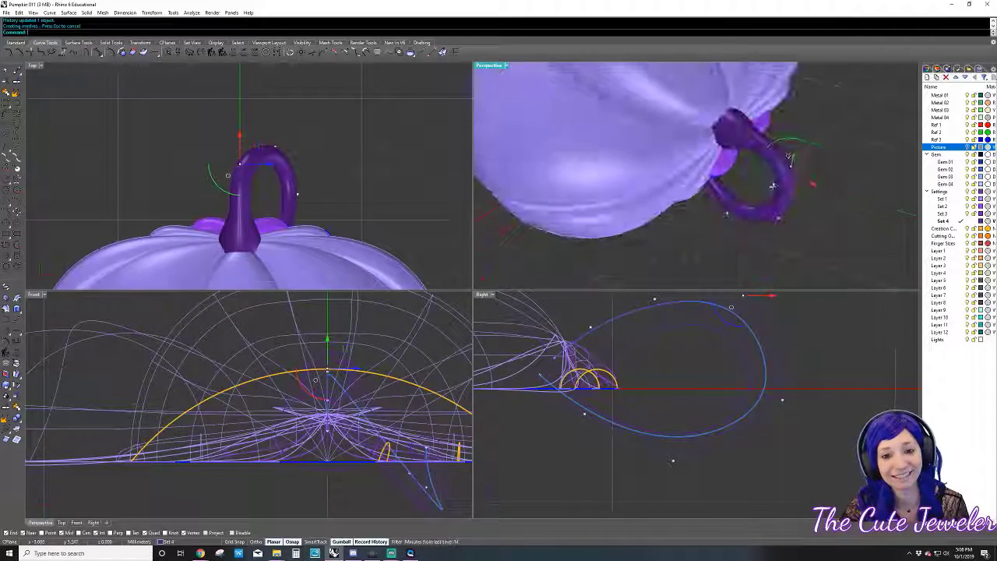
{"action": "mouse_move", "coordinate": [798, 140]}
{"action": "right_mouse_down"}
{"action": "mouse_move", "coordinate": [337, 156]}
{"action": "mouse_move", "coordinate": [312, 78]}
{"action": "right_mouse_up"}
{"action": "scroll", "coordinate": [282, 119], "scroll_direction": "down", "scroll_amount": 5}
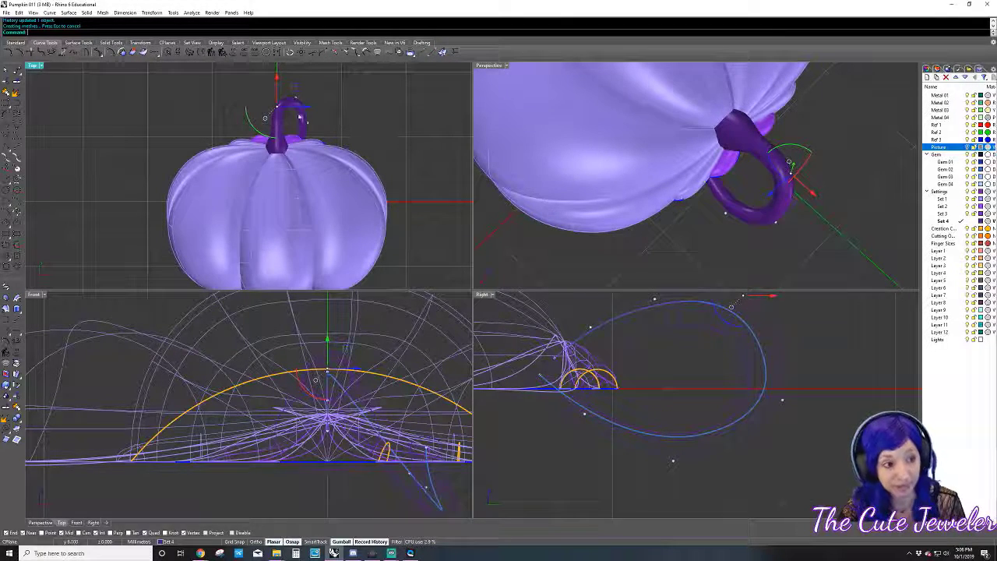
{"action": "key", "text": "Up"}
{"action": "key", "text": "Up"}
{"action": "key", "text": "Up"}
{"action": "key", "text": "Up"}
{"action": "key", "text": "Up"}
{"action": "key", "text": "Up"}
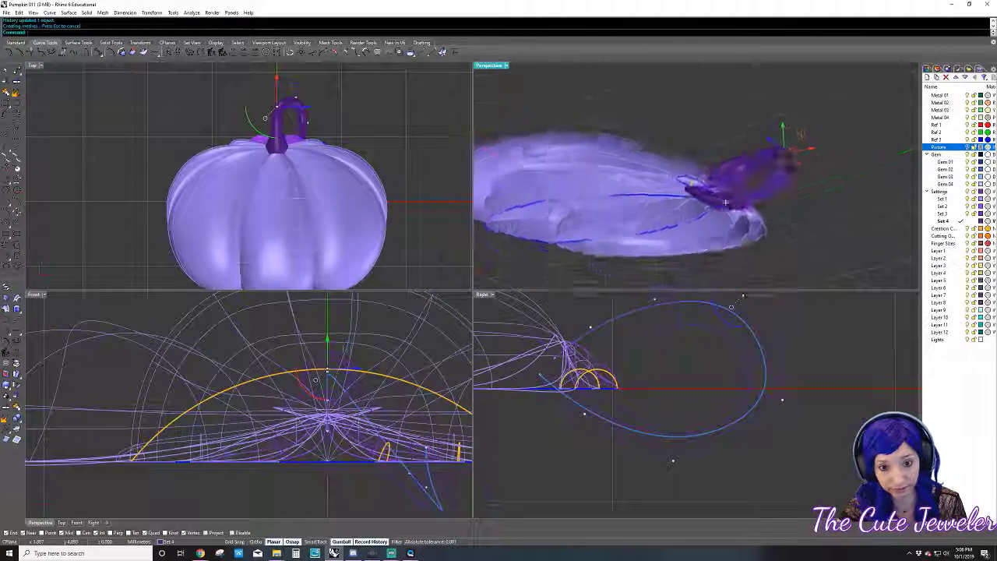
{"action": "key", "text": "Up"}
{"action": "key", "text": "Up"}
{"action": "key", "text": "Up"}
{"action": "key", "text": "Up"}
{"action": "key", "text": "Up"}
{"action": "key", "text": "Up"}
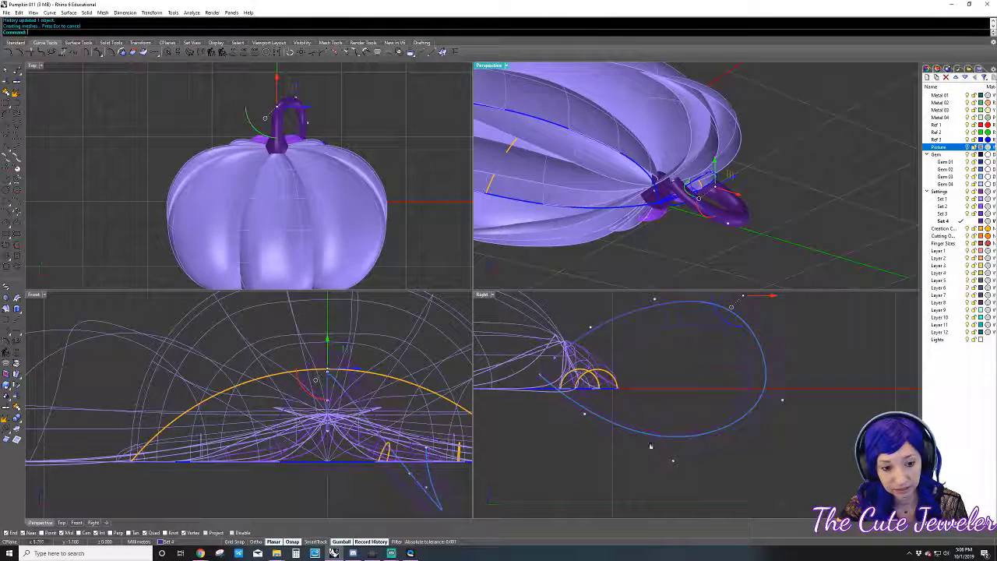
- Move a loop curve control point in the Right view and check the updated stem loop in Perspective
{"action": "left_click", "coordinate": [541, 379]}
{"action": "right_click_drag", "start_coordinate": [665, 372], "coordinate": [665, 384]}
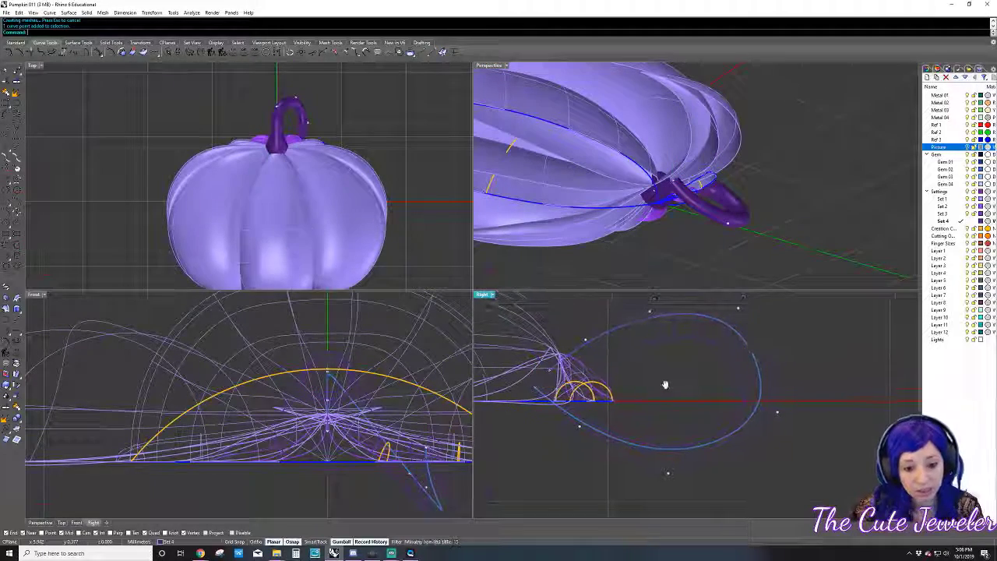
{"action": "right_click_drag", "start_coordinate": [769, 412], "coordinate": [715, 392]}
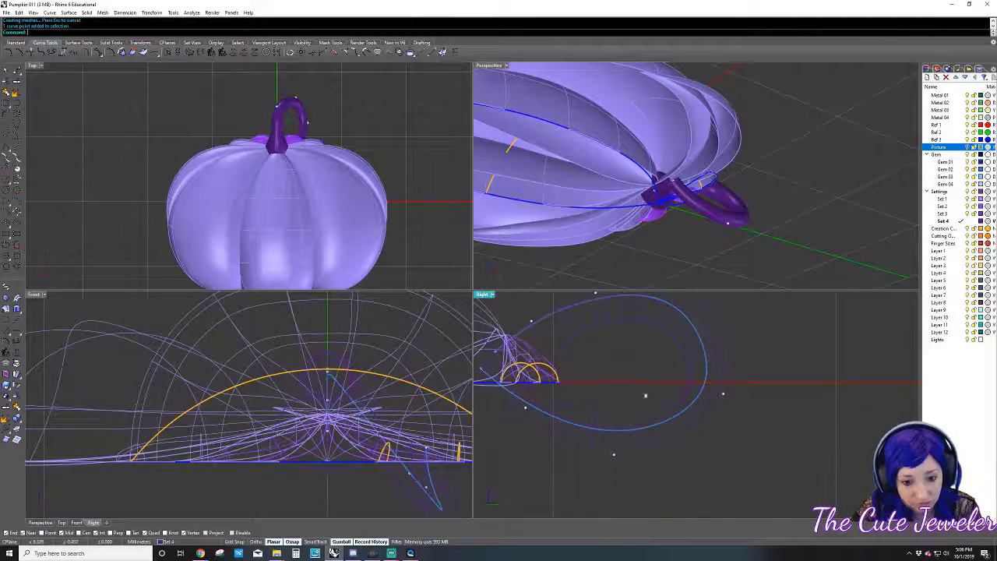
{"action": "right_click_drag", "start_coordinate": [661, 365], "coordinate": [615, 386]}
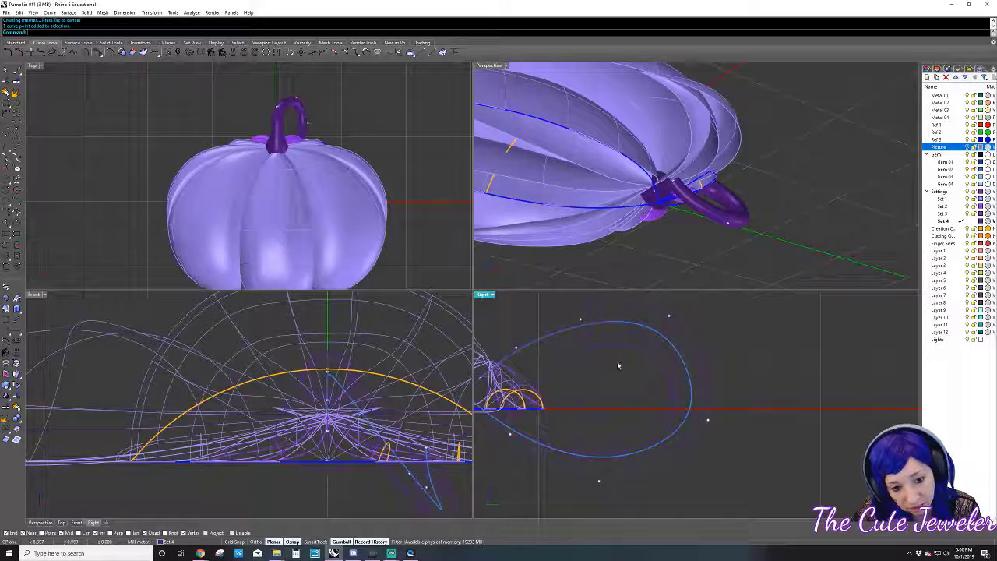
{"action": "left_click_drag", "start_coordinate": [575, 338], "coordinate": [562, 344]}
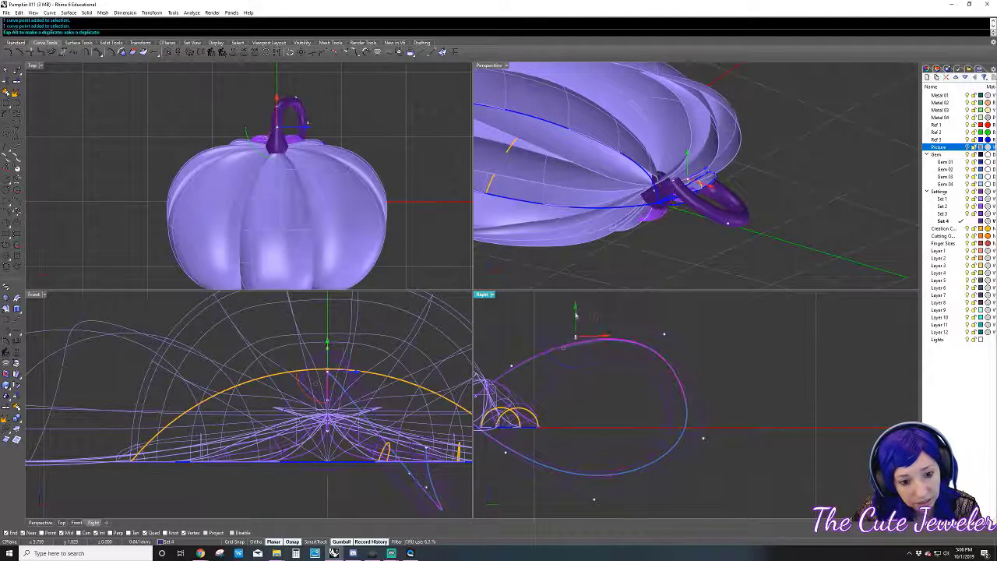
{"action": "right_click_drag", "start_coordinate": [644, 450], "coordinate": [644, 415]}
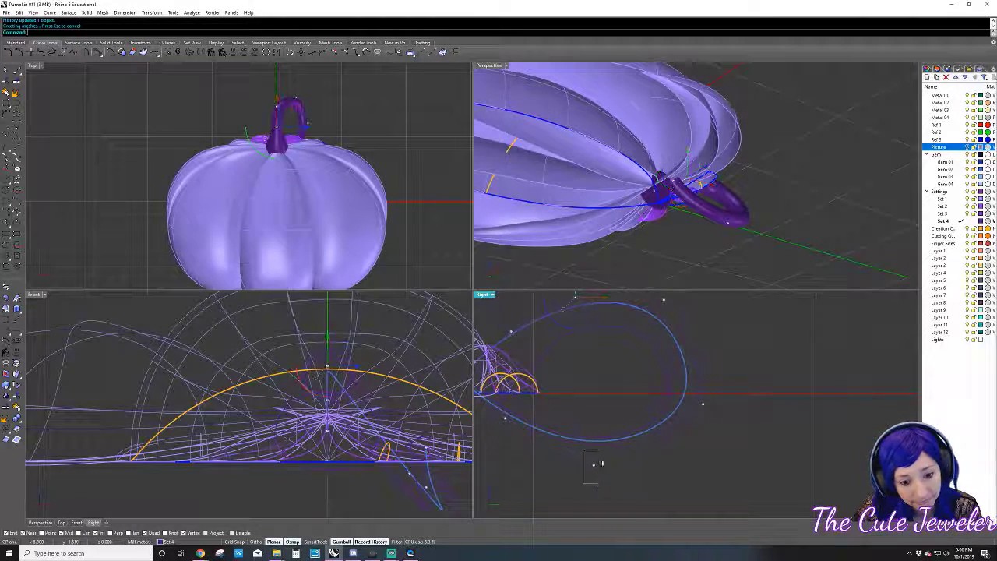
{"action": "left_click_drag", "start_coordinate": [601, 464], "coordinate": [598, 467]}
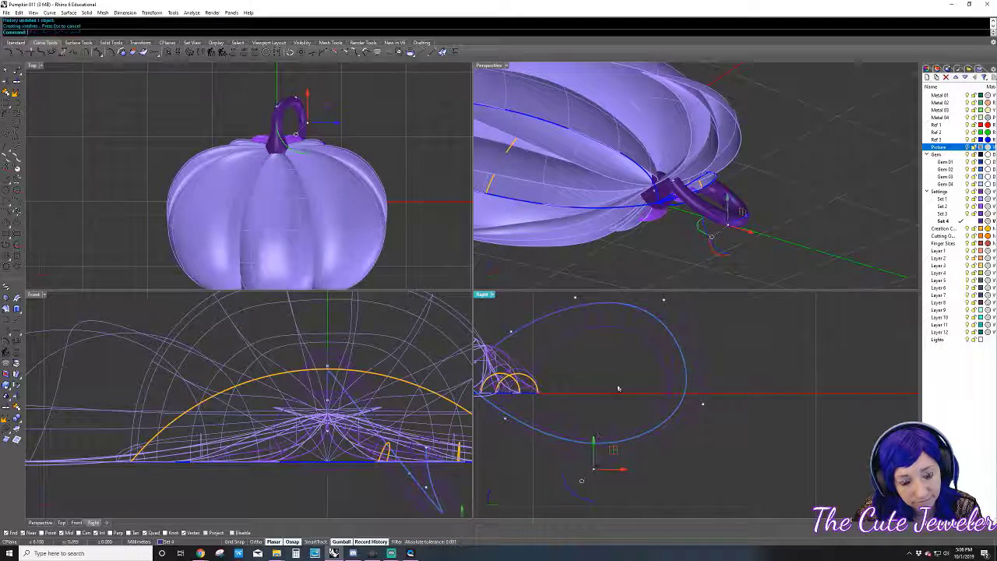
{"action": "left_click", "coordinate": [821, 218]}
{"action": "mouse_move", "coordinate": [821, 218]}
{"action": "right_mouse_down"}
{"action": "mouse_move", "coordinate": [749, 259]}
{"action": "mouse_move", "coordinate": [748, 243]}
{"action": "mouse_move", "coordinate": [692, 237]}
{"action": "right_mouse_up"}
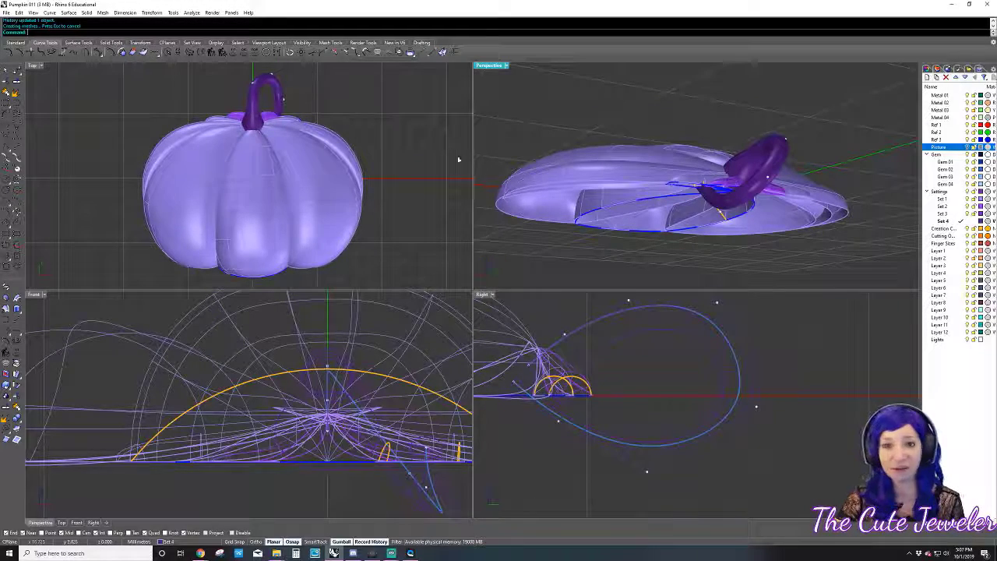
{"action": "right_click_drag", "start_coordinate": [685, 257], "coordinate": [761, 276]}
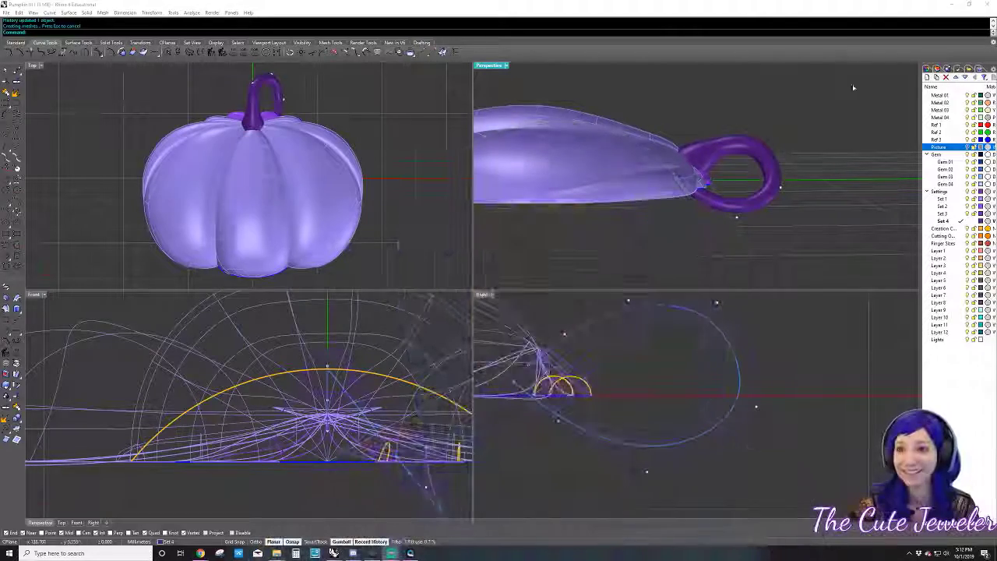
- Select the stem's loop curve in the Right view and nudge it slightly upward
{"action": "right_click_drag", "start_coordinate": [825, 220], "coordinate": [818, 251]}
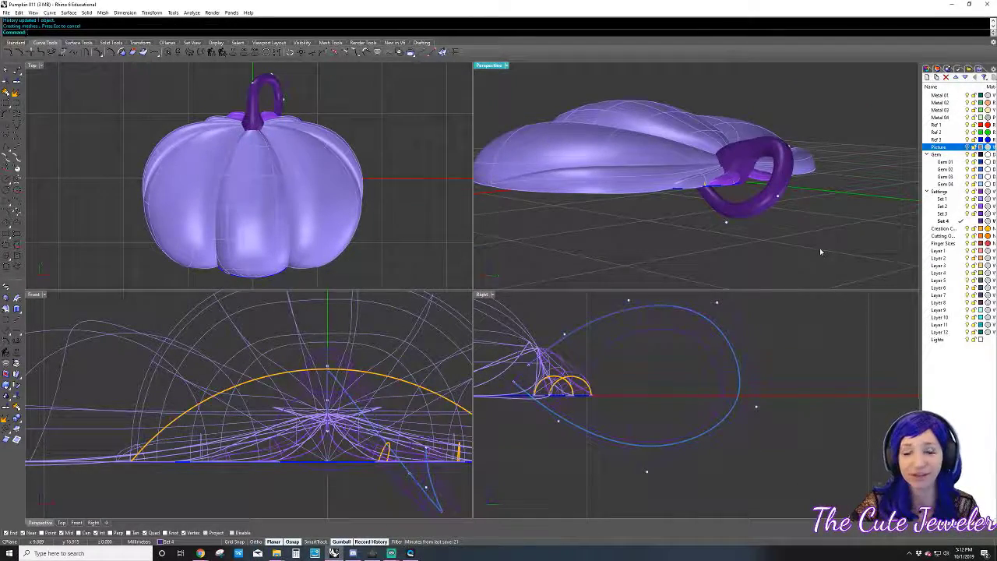
{"action": "right_click_drag", "start_coordinate": [819, 251], "coordinate": [817, 225]}
{"action": "right_click_drag", "start_coordinate": [712, 220], "coordinate": [752, 225]}
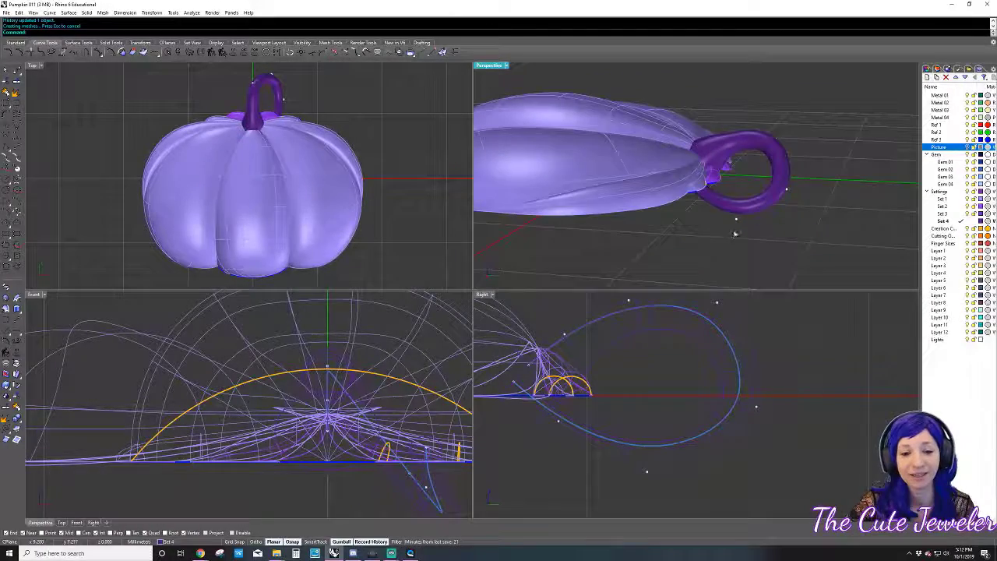
{"action": "right_click_drag", "start_coordinate": [844, 229], "coordinate": [788, 203]}
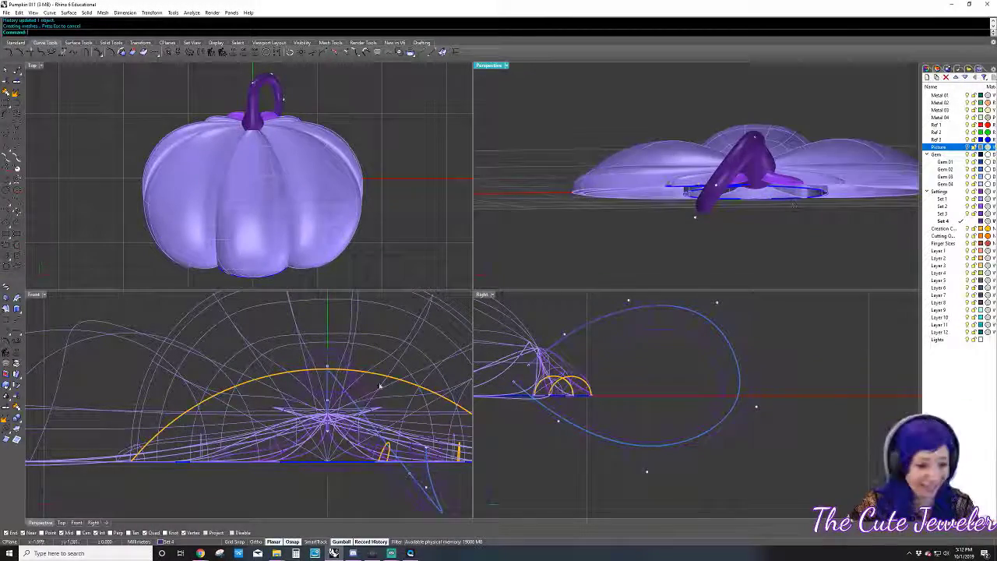
{"action": "right_click_drag", "start_coordinate": [529, 369], "coordinate": [526, 374]}
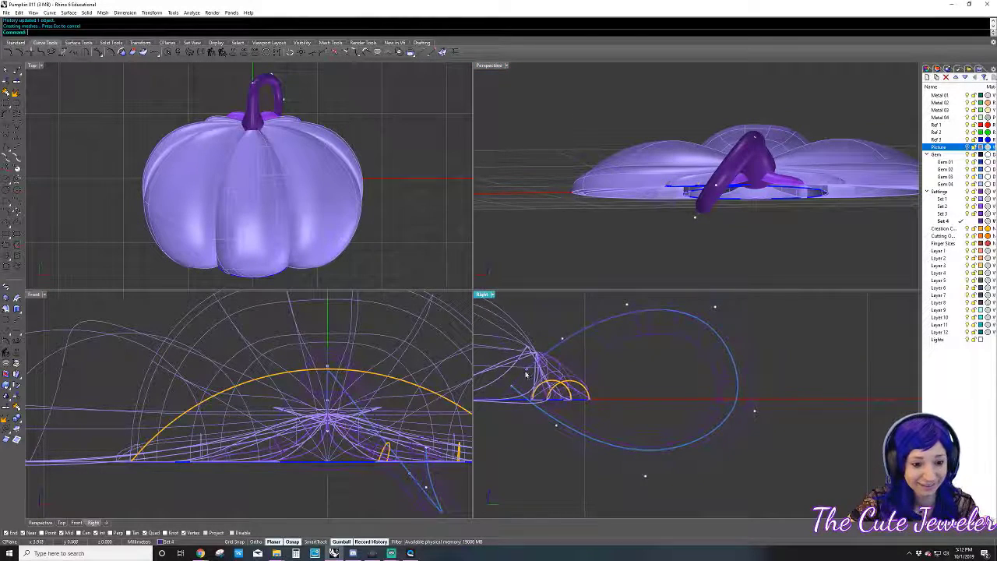
{"action": "left_click", "coordinate": [549, 352]}
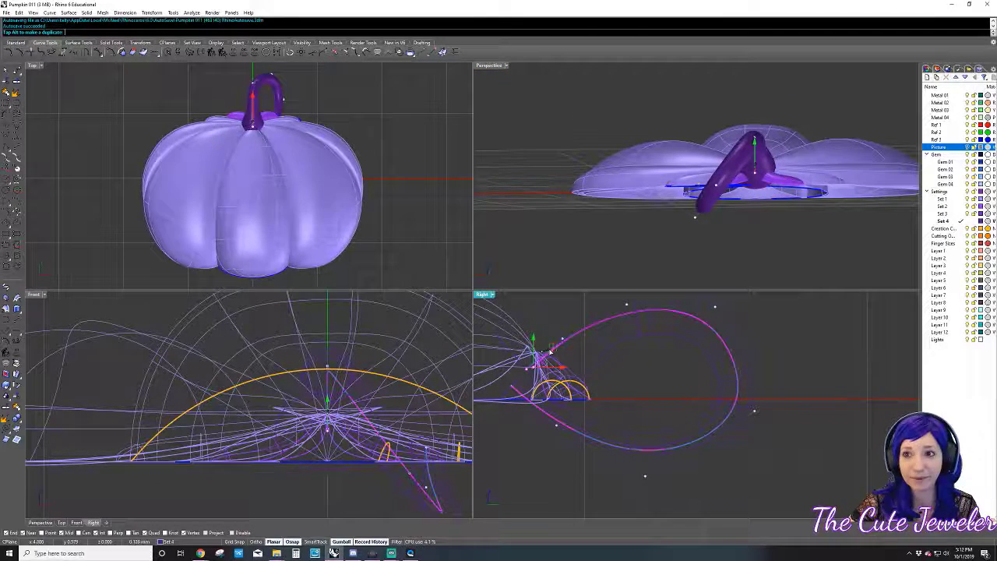
{"action": "left_click_drag", "start_coordinate": [551, 352], "coordinate": [554, 344]}
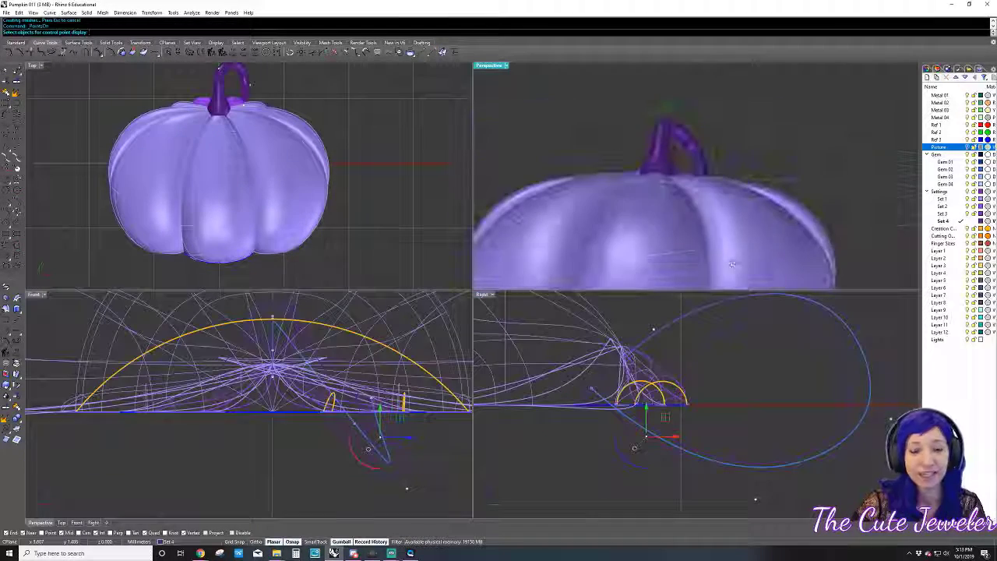
- Inspect the rebuilt stem loop in a maximized Perspective view, then return to four views
{"action": "right_click_drag", "start_coordinate": [747, 204], "coordinate": [804, 200]}
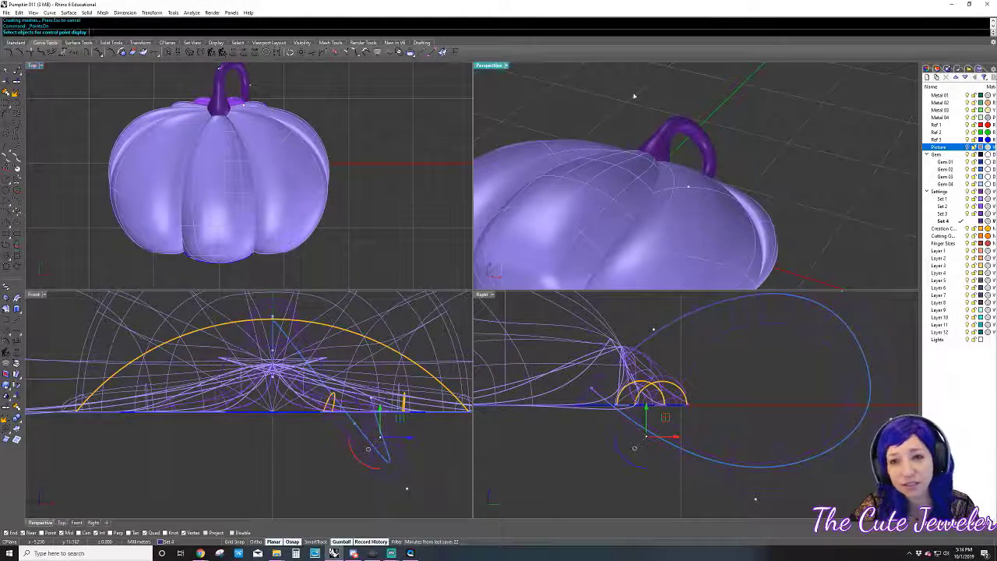
{"action": "right_click_drag", "start_coordinate": [634, 96], "coordinate": [658, 117]}
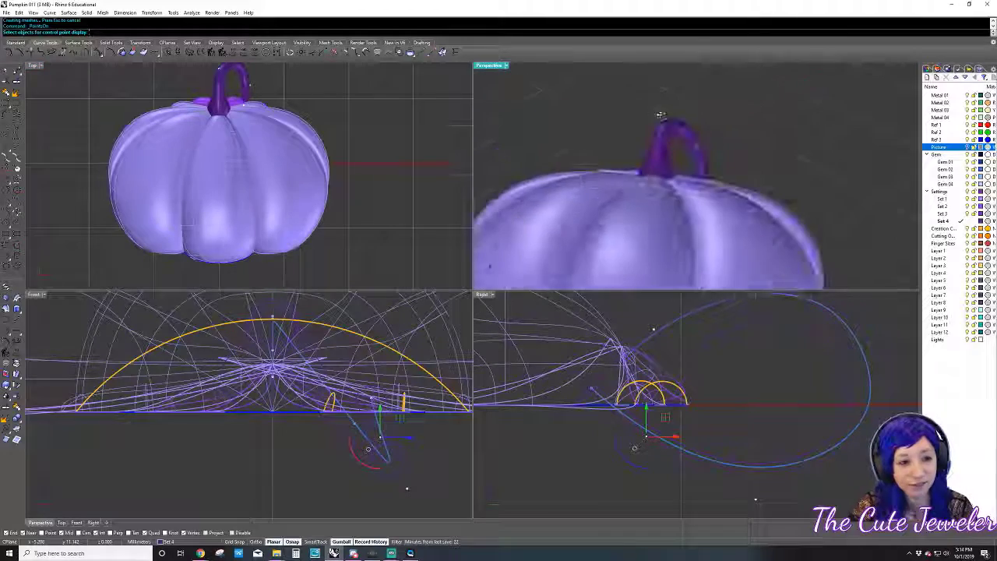
{"action": "double_click", "coordinate": [491, 66]}
{"action": "right_click_drag", "start_coordinate": [607, 182], "coordinate": [571, 179]}
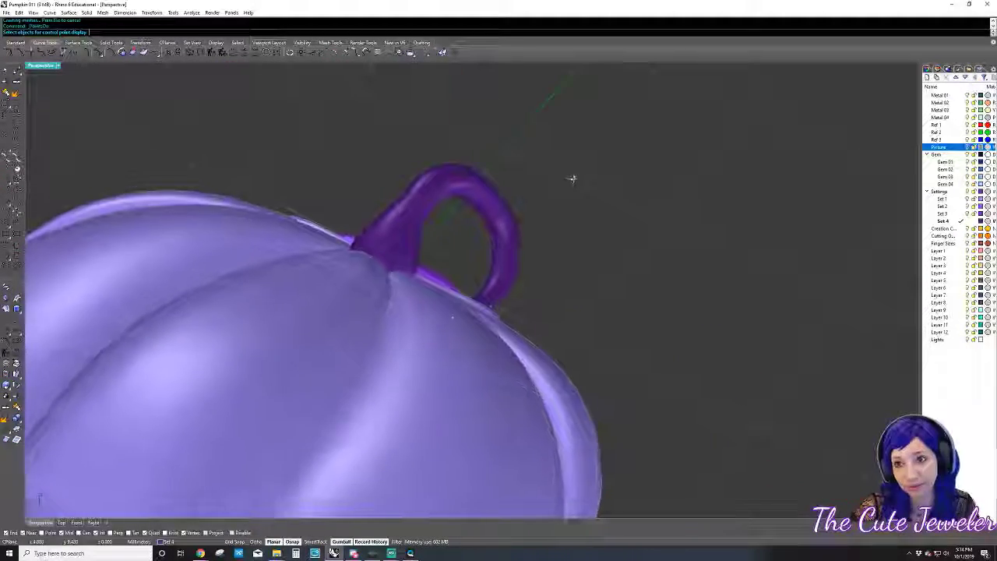
{"action": "scroll", "coordinate": [572, 179], "scroll_direction": "down", "scroll_amount": 2}
{"action": "double_click", "coordinate": [44, 65]}
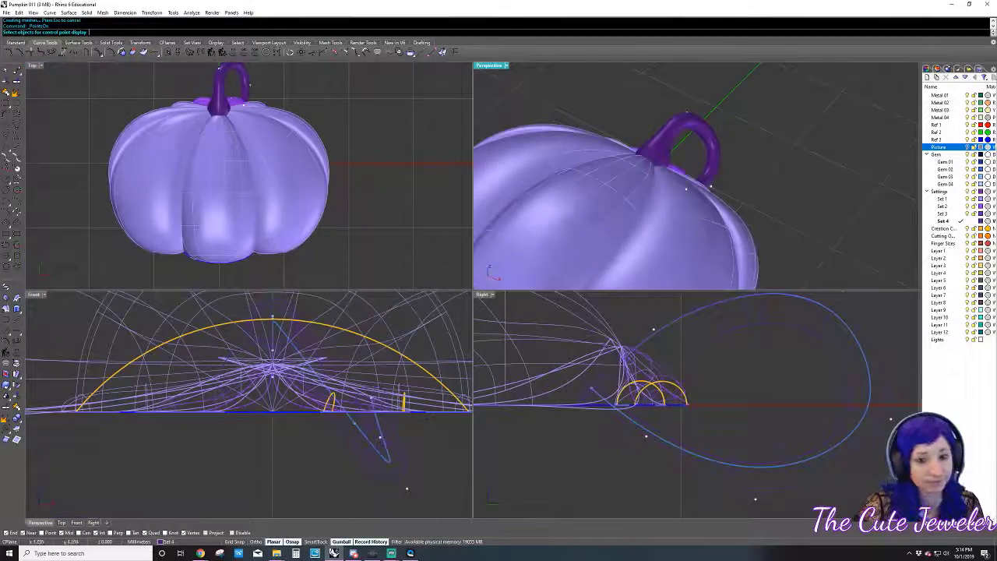
{"action": "right_click_drag", "start_coordinate": [685, 188], "coordinate": [606, 201]}
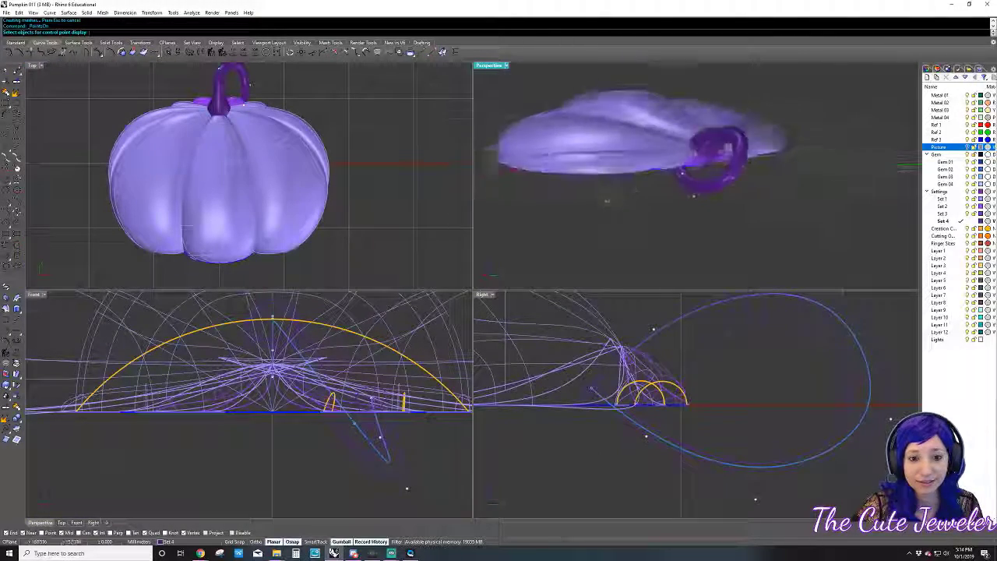
{"action": "scroll", "coordinate": [735, 176], "scroll_direction": "up", "scroll_amount": 5}
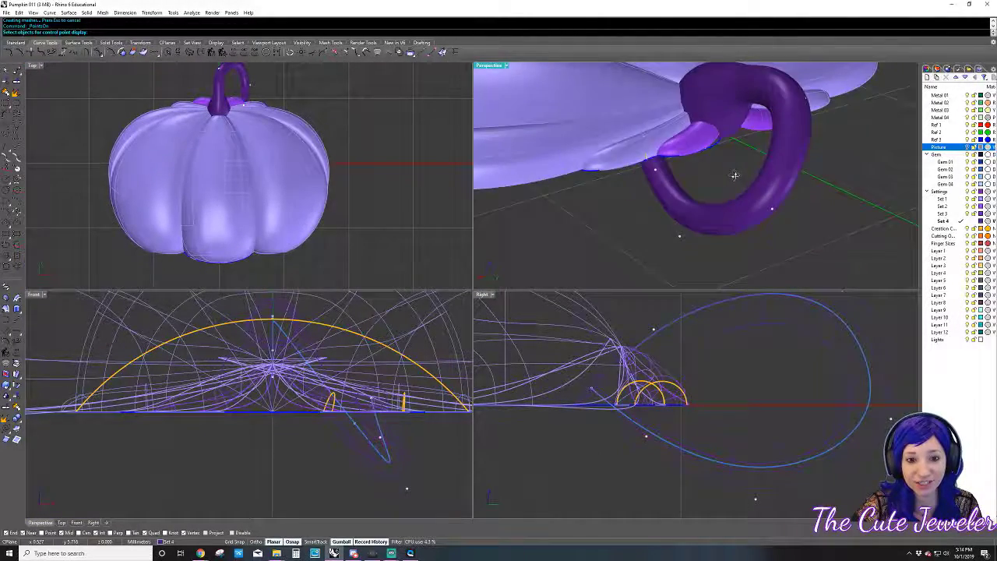
{"action": "right_click_drag", "start_coordinate": [734, 175], "coordinate": [770, 181]}
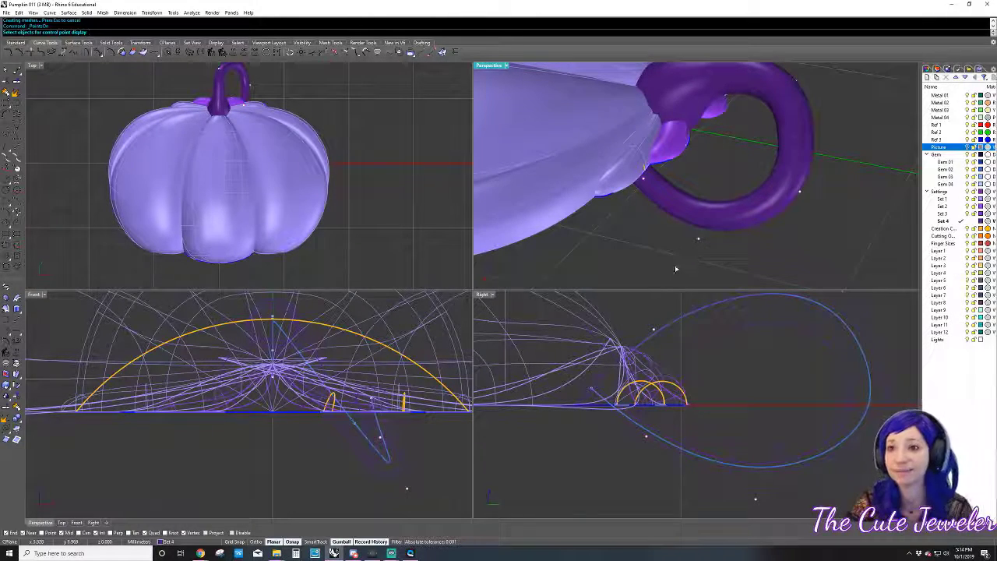
{"action": "left_click", "coordinate": [388, 127]}
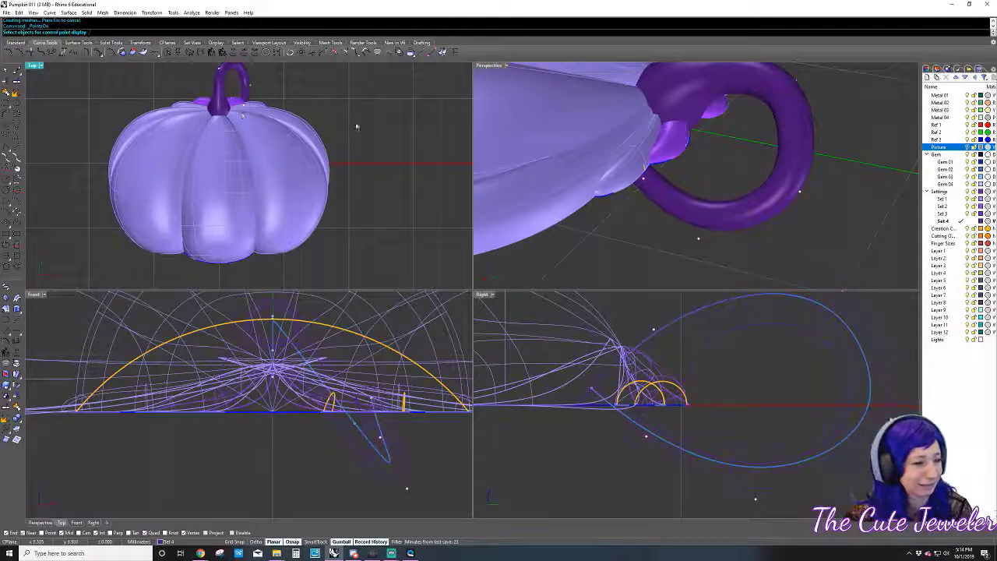
- Incrementally save the model as Pumpkin 012 and view it in a maximized Perspective
{"action": "left_click", "coordinate": [6, 13]}
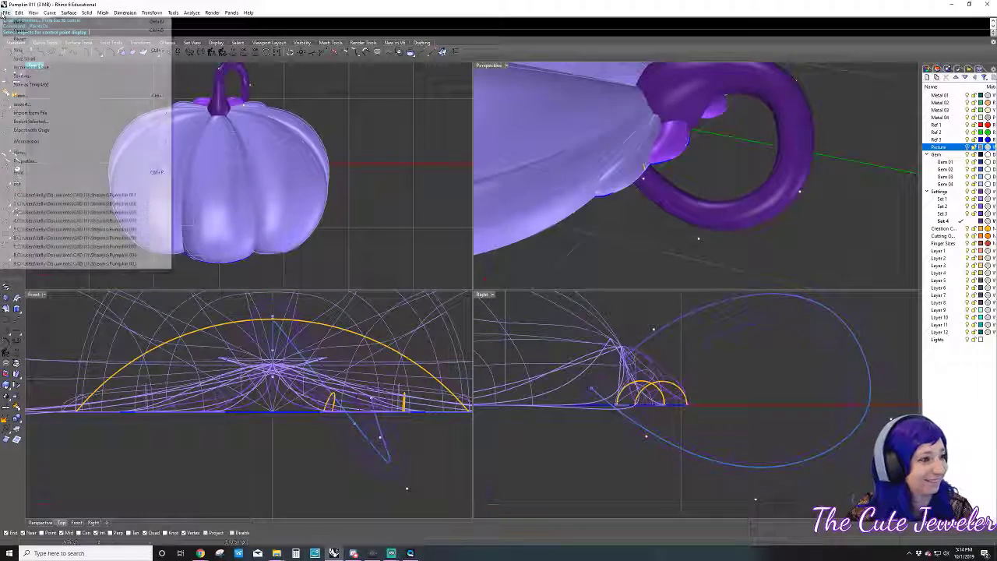
{"action": "left_click", "coordinate": [29, 68]}
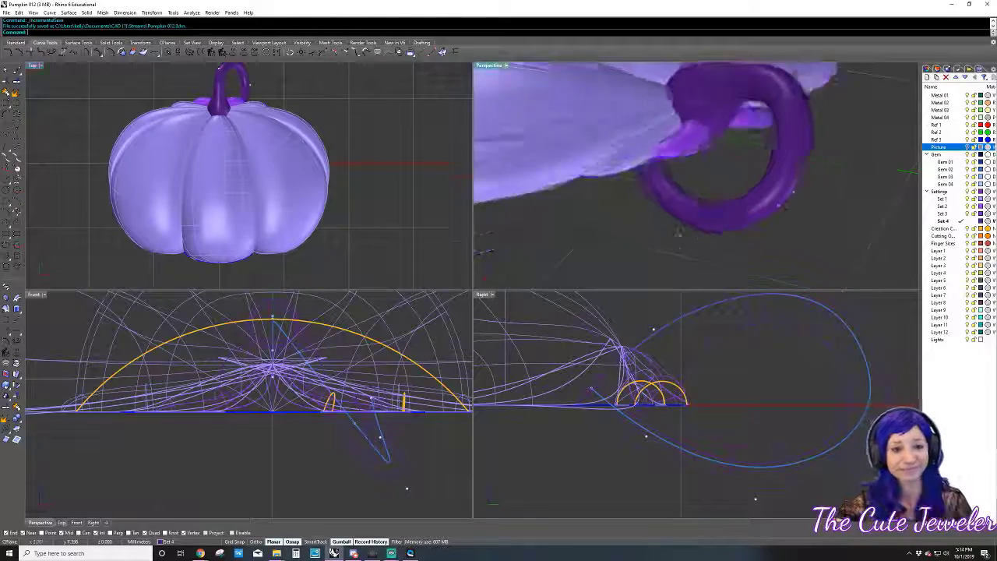
{"action": "right_click_drag", "start_coordinate": [742, 215], "coordinate": [701, 195]}
{"action": "key", "text": "ctrl+m"}
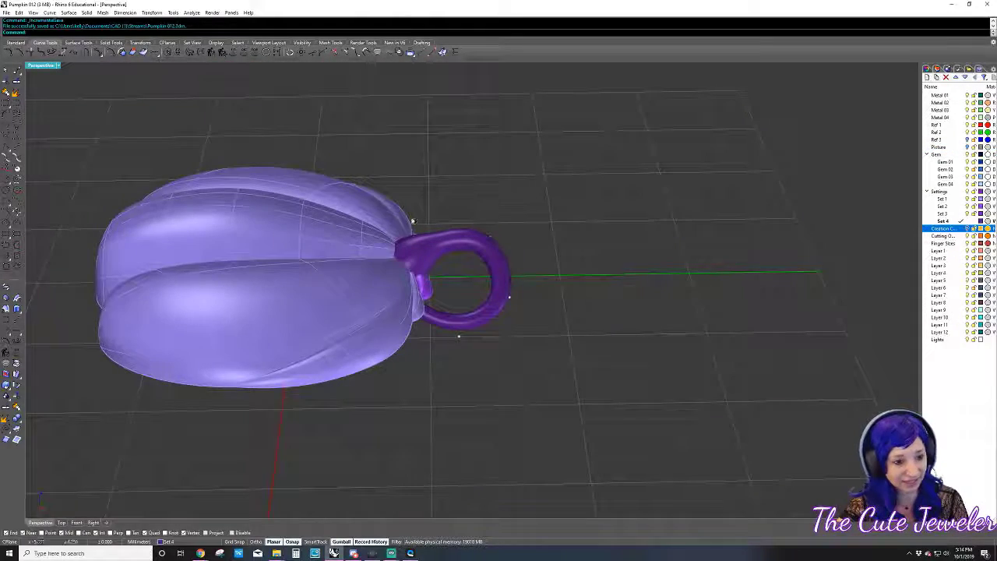
{"action": "mouse_move", "coordinate": [462, 258]}
{"action": "right_mouse_down"}
{"action": "mouse_move", "coordinate": [568, 339]}
{"action": "mouse_move", "coordinate": [572, 289]}
{"action": "mouse_move", "coordinate": [528, 249]}
{"action": "right_mouse_up"}
- Inspect the pumpkin's lobe surfaces from below, then restore the four-viewport layout
{"action": "mouse_move", "coordinate": [539, 329]}
{"action": "right_mouse_down"}
{"action": "mouse_move", "coordinate": [510, 329]}
{"action": "mouse_move", "coordinate": [454, 371]}
{"action": "mouse_move", "coordinate": [568, 130]}
{"action": "right_mouse_up"}
{"action": "left_click", "coordinate": [564, 163]}
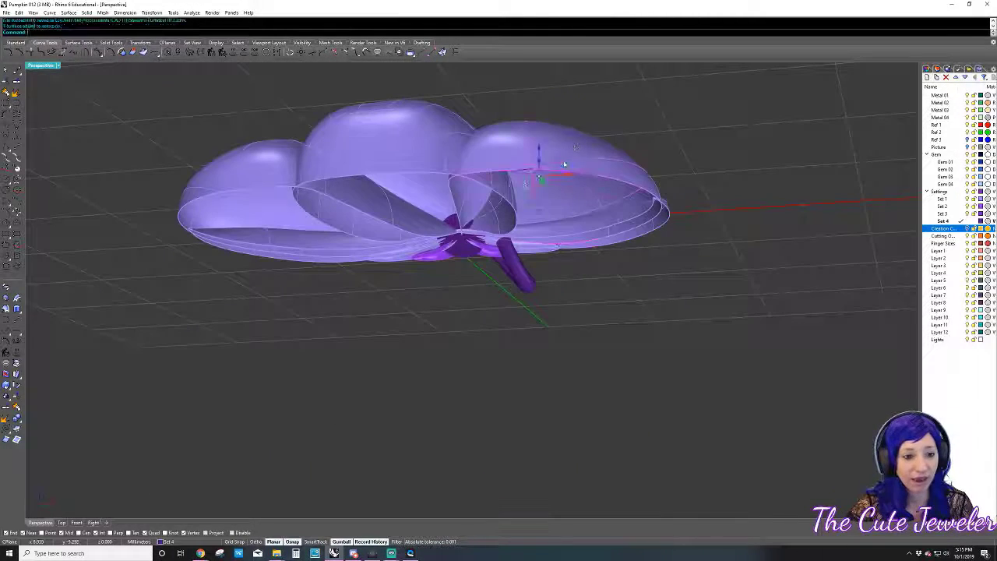
{"action": "left_click", "coordinate": [332, 164]}
{"action": "left_click", "coordinate": [125, 117]}
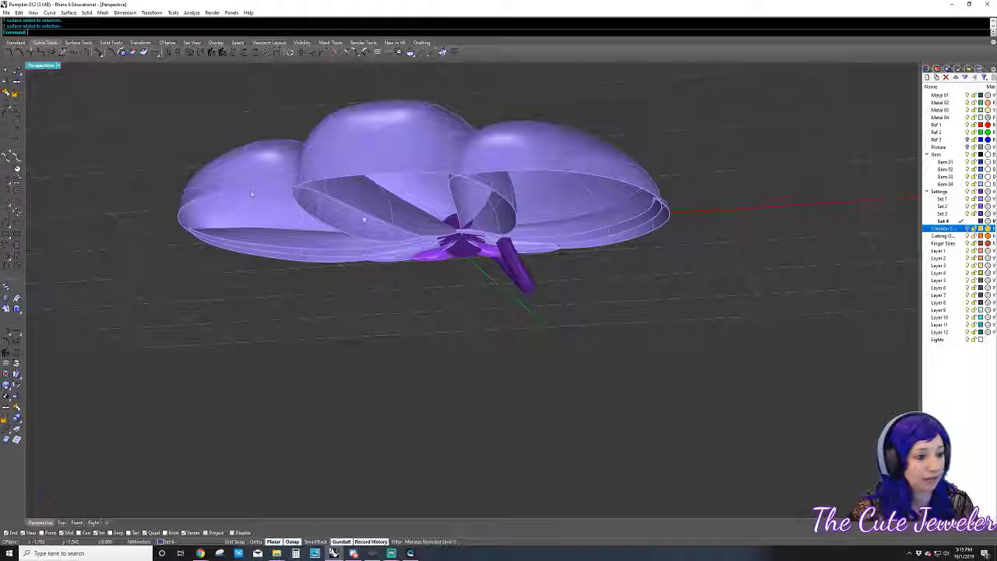
{"action": "mouse_move", "coordinate": [126, 117]}
{"action": "right_mouse_down"}
{"action": "mouse_move", "coordinate": [331, 193]}
{"action": "mouse_move", "coordinate": [252, 221]}
{"action": "mouse_move", "coordinate": [232, 244]}
{"action": "right_mouse_up"}
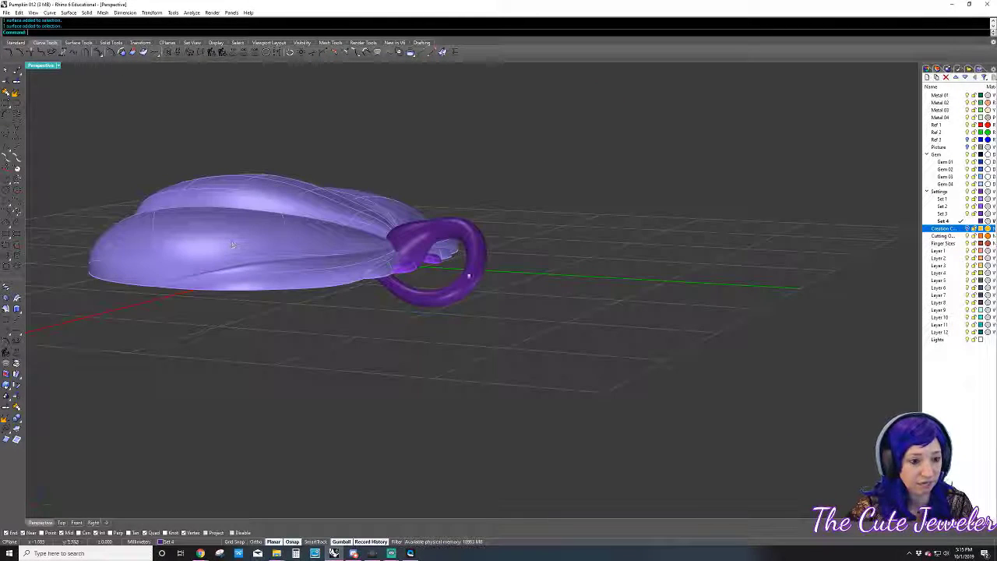
{"action": "mouse_move", "coordinate": [435, 280]}
{"action": "right_mouse_down"}
{"action": "mouse_move", "coordinate": [463, 275]}
{"action": "mouse_move", "coordinate": [441, 280]}
{"action": "mouse_move", "coordinate": [422, 336]}
{"action": "mouse_move", "coordinate": [468, 334]}
{"action": "right_mouse_up"}
{"action": "double_click", "coordinate": [37, 64]}
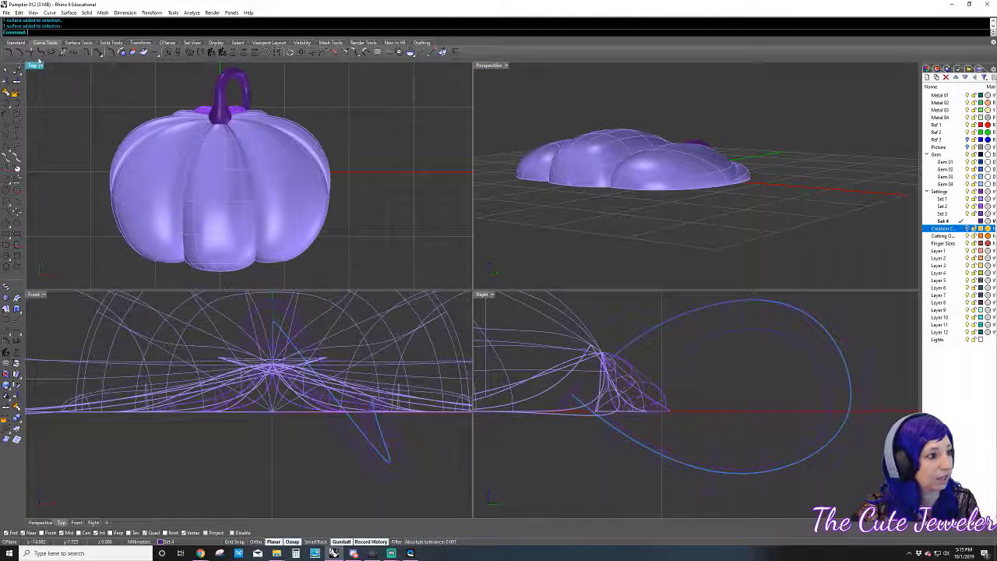
{"action": "left_click", "coordinate": [16, 43]}
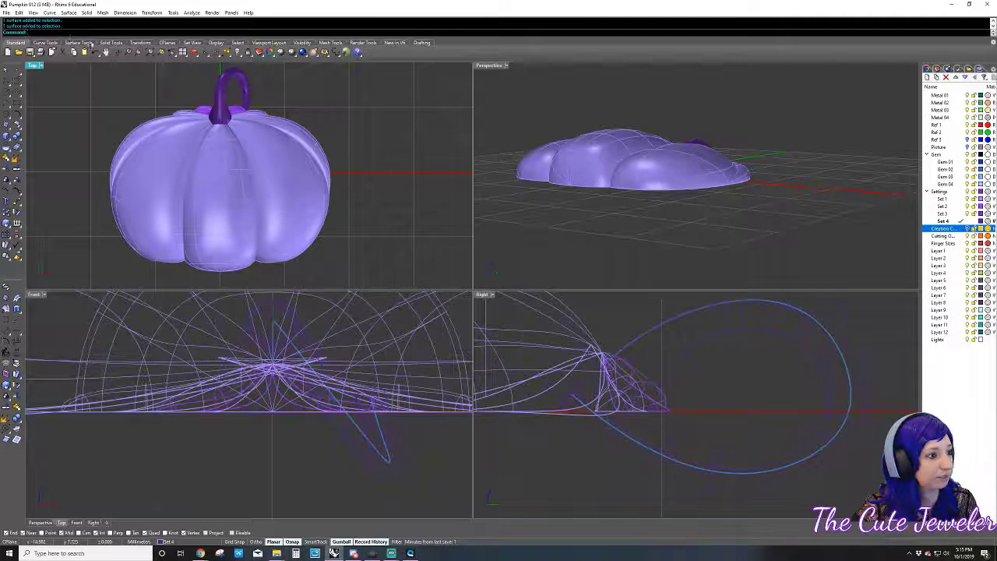
{"action": "left_click", "coordinate": [111, 43]}
{"action": "left_click", "coordinate": [218, 187]}
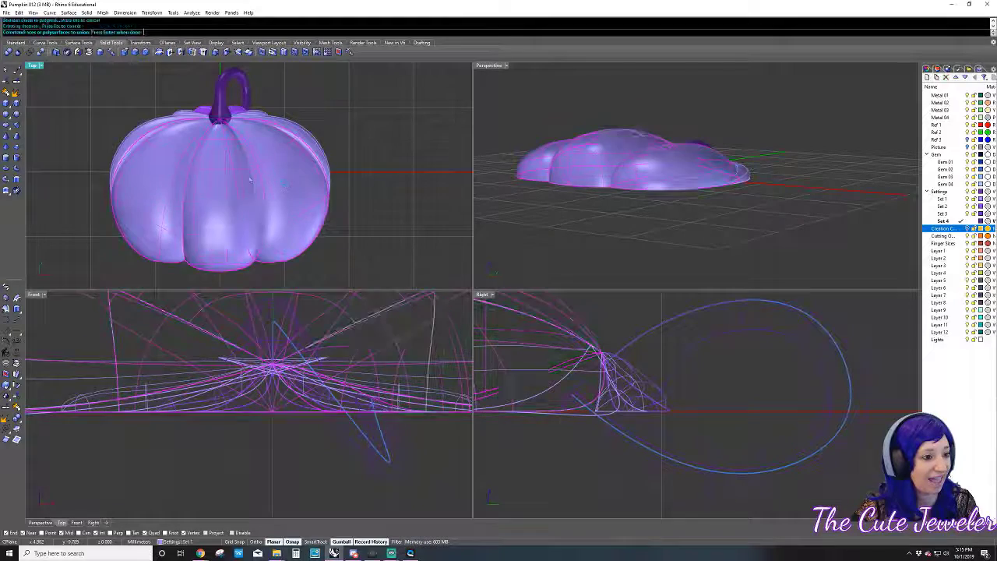
{"action": "key", "text": "Return"}
{"action": "key", "text": "Escape"}
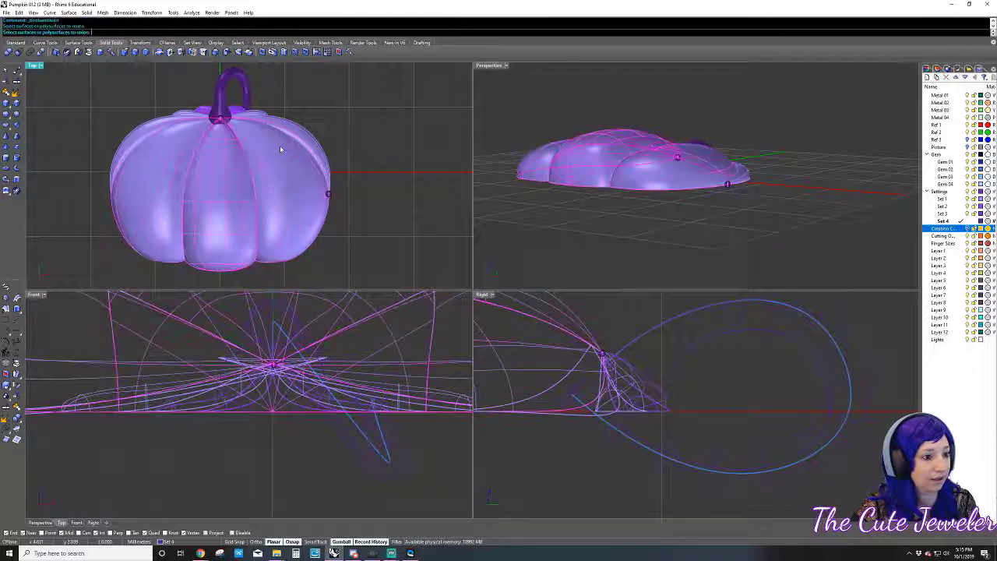
{"action": "key", "text": "Return"}
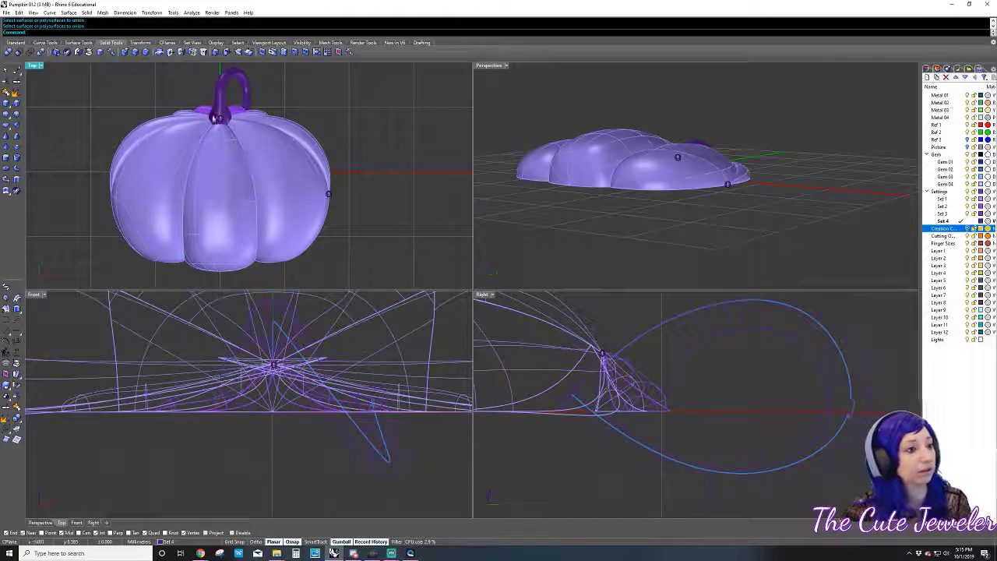
{"action": "right_click", "coordinate": [364, 196]}
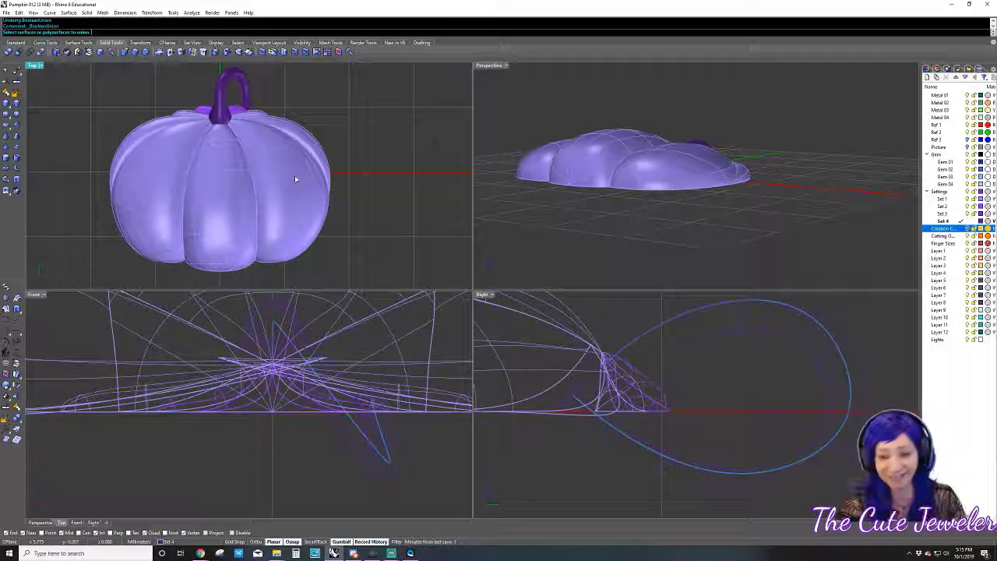
{"action": "scroll", "coordinate": [232, 176], "scroll_direction": "up", "scroll_amount": 3}
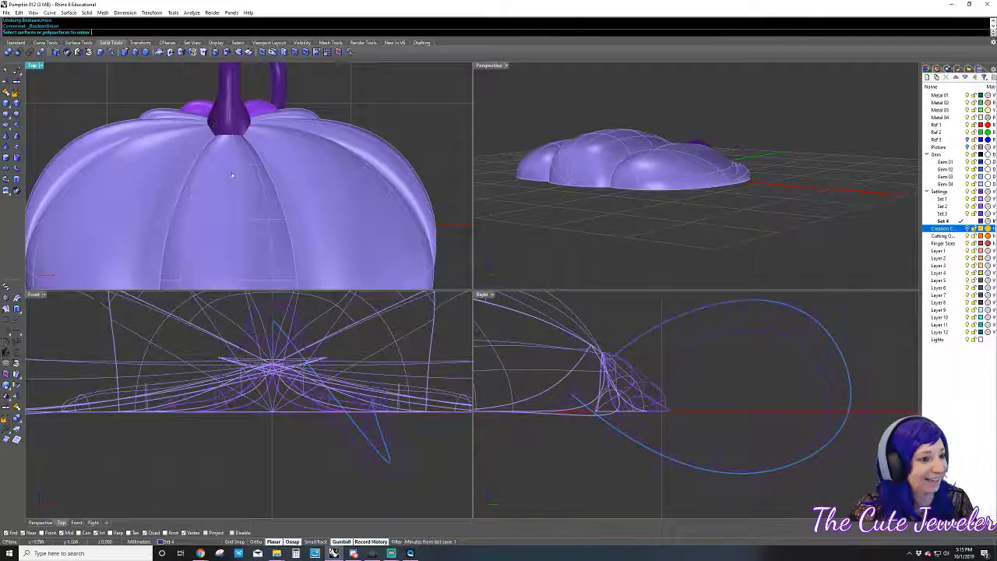
{"action": "left_click", "coordinate": [231, 175]}
{"action": "right_click", "coordinate": [232, 121]}
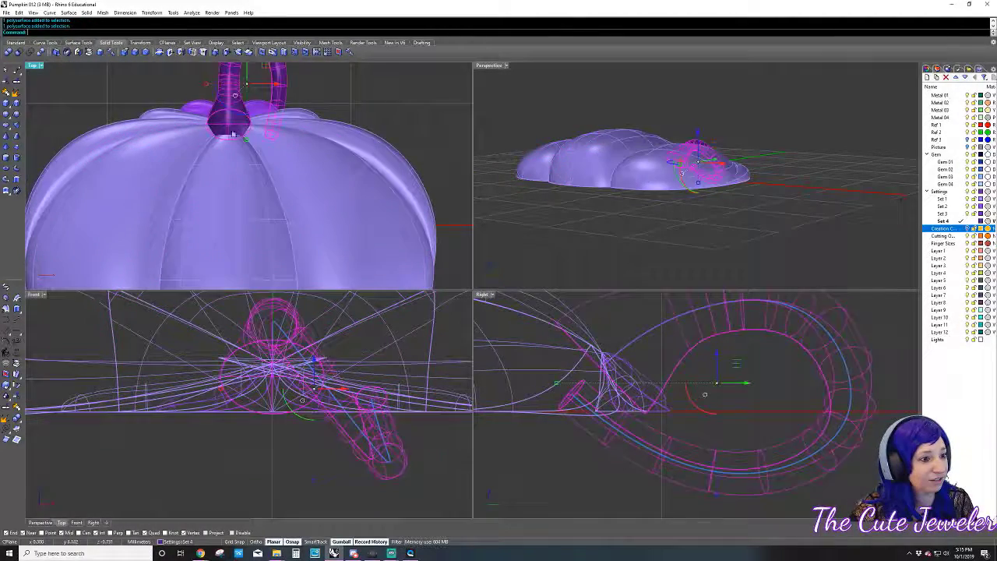
{"action": "left_click", "coordinate": [232, 122]}
{"action": "right_click", "coordinate": [233, 123]}
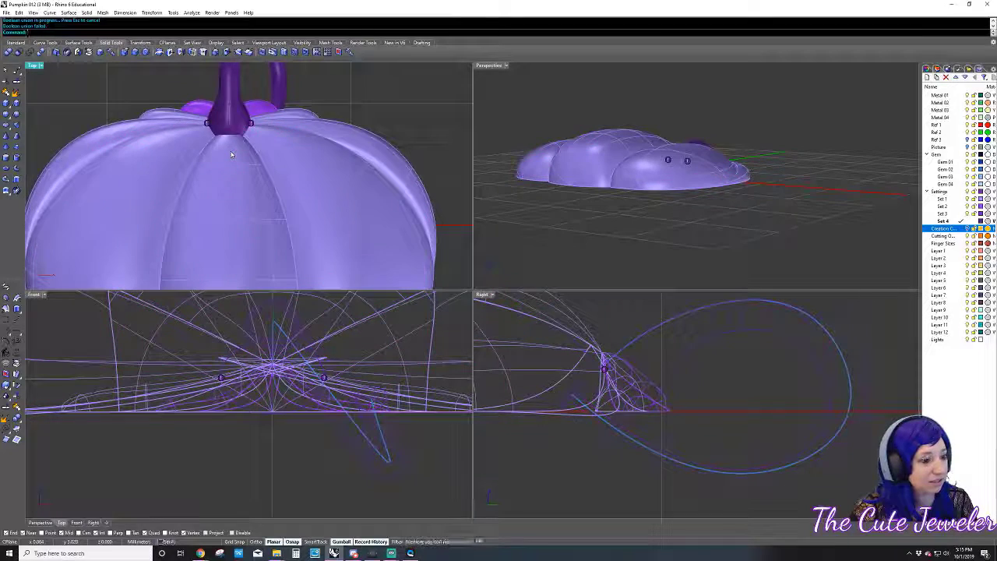
{"action": "scroll", "coordinate": [250, 126], "scroll_direction": "up", "scroll_amount": 2}
{"action": "scroll", "coordinate": [250, 126], "scroll_direction": "up", "scroll_amount": 2}
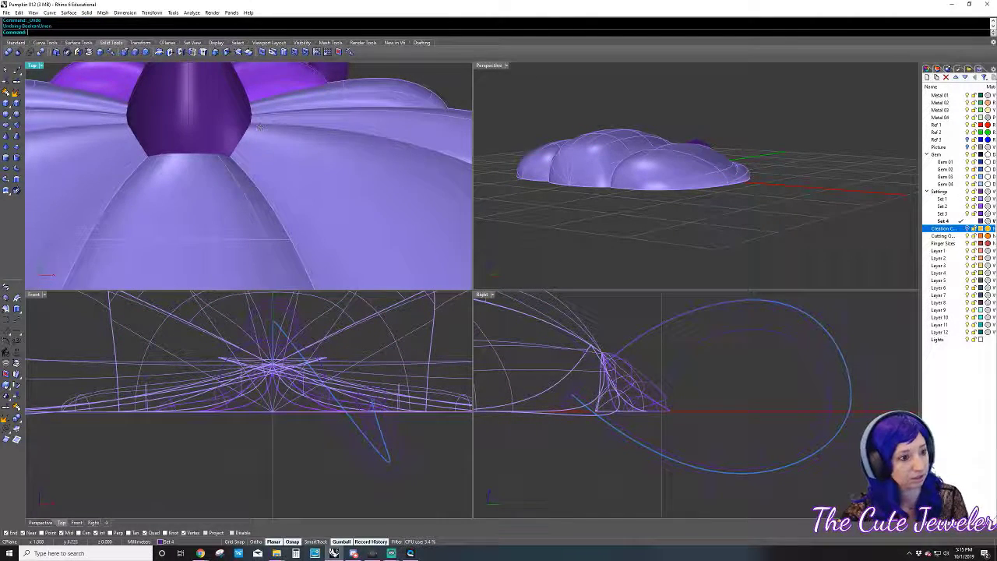
{"action": "left_click", "coordinate": [348, 135]}
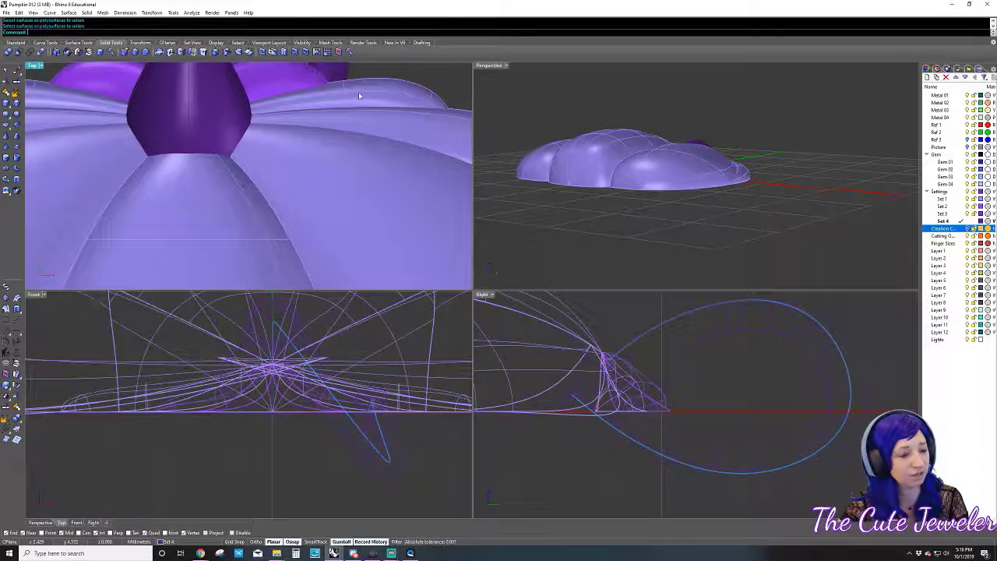
{"action": "left_click", "coordinate": [358, 92]}
{"action": "right_click", "coordinate": [367, 112]}
{"action": "right_click_drag", "start_coordinate": [368, 112], "coordinate": [333, 125]}
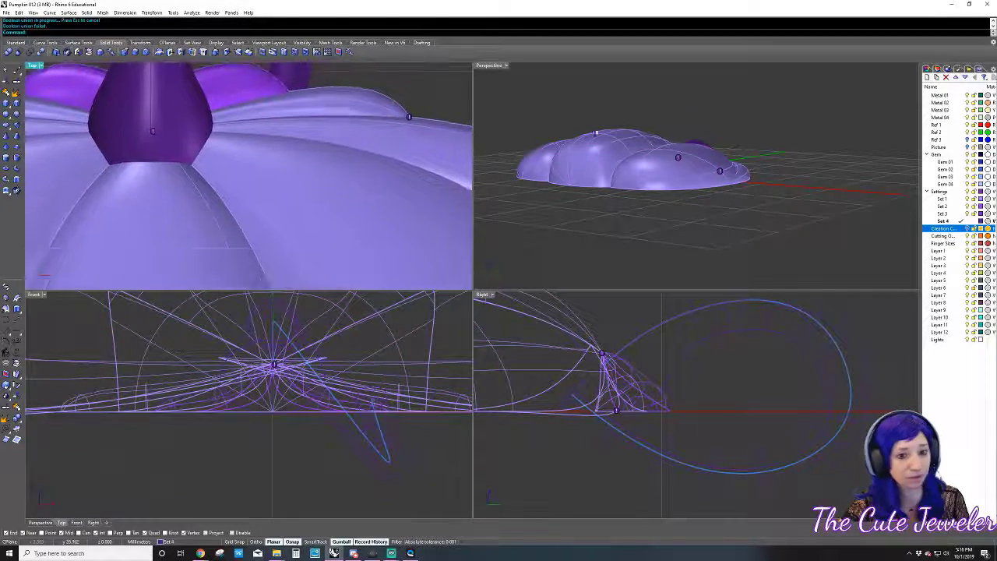
{"action": "mouse_move", "coordinate": [669, 199]}
{"action": "right_mouse_down"}
{"action": "mouse_move", "coordinate": [651, 160]}
{"action": "mouse_move", "coordinate": [623, 171]}
{"action": "mouse_move", "coordinate": [595, 151]}
{"action": "mouse_move", "coordinate": [601, 170]}
{"action": "right_mouse_up"}
{"action": "right_click_drag", "start_coordinate": [621, 206], "coordinate": [615, 198]}
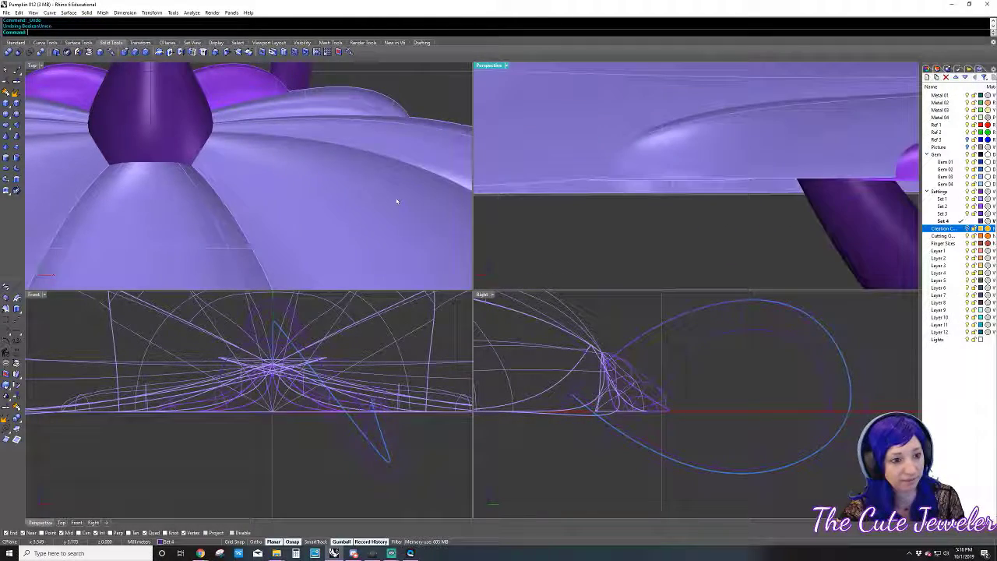
{"action": "scroll", "coordinate": [351, 216], "scroll_direction": "down", "scroll_amount": 3}
{"action": "left_click", "coordinate": [294, 192]}
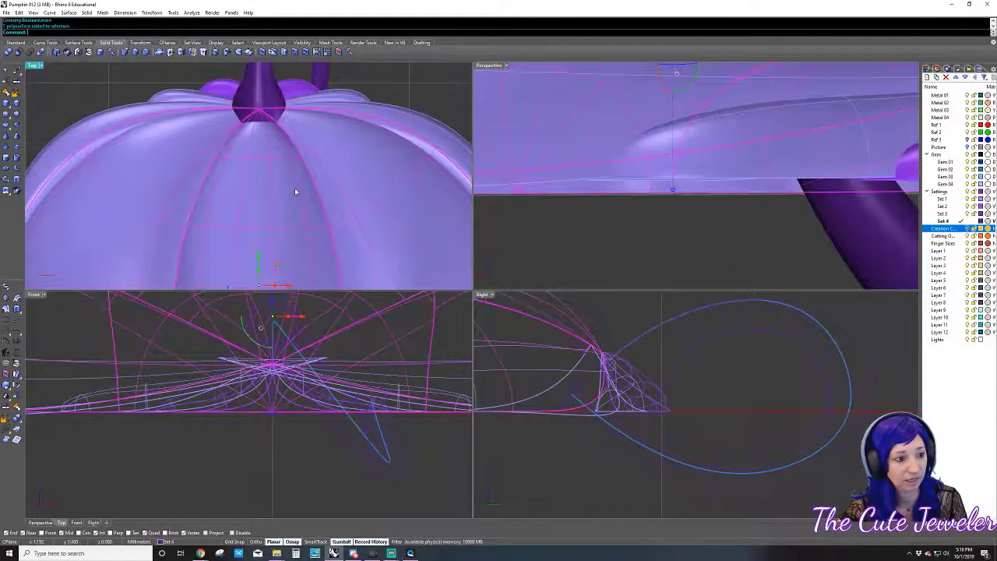
{"action": "left_click", "coordinate": [721, 246]}
{"action": "mouse_move", "coordinate": [719, 244]}
{"action": "right_mouse_down"}
{"action": "mouse_move", "coordinate": [696, 190]}
{"action": "mouse_move", "coordinate": [793, 99]}
{"action": "mouse_move", "coordinate": [734, 179]}
{"action": "mouse_move", "coordinate": [654, 249]}
{"action": "mouse_move", "coordinate": [796, 189]}
{"action": "mouse_move", "coordinate": [631, 180]}
{"action": "right_mouse_up"}
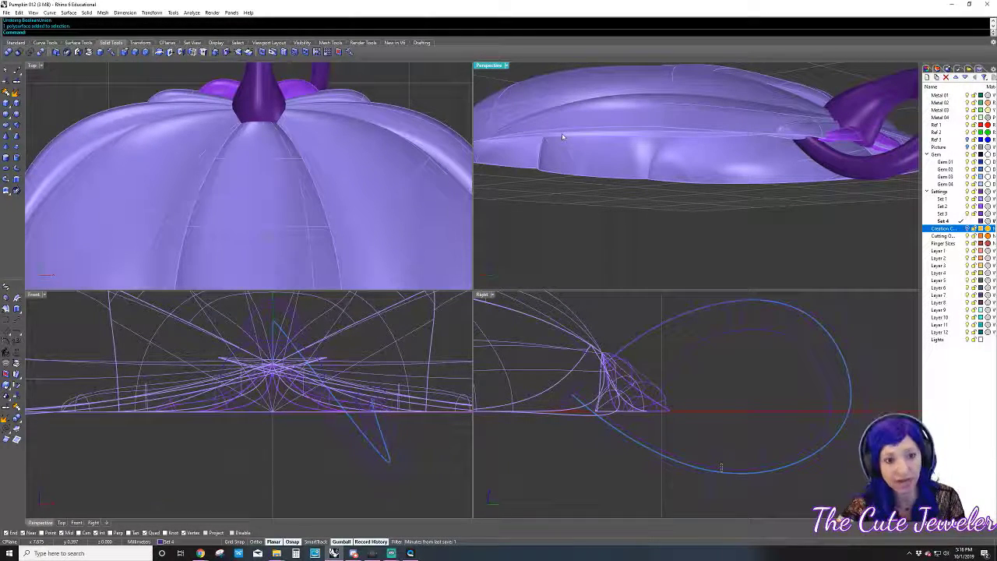
{"action": "left_click", "coordinate": [374, 197]}
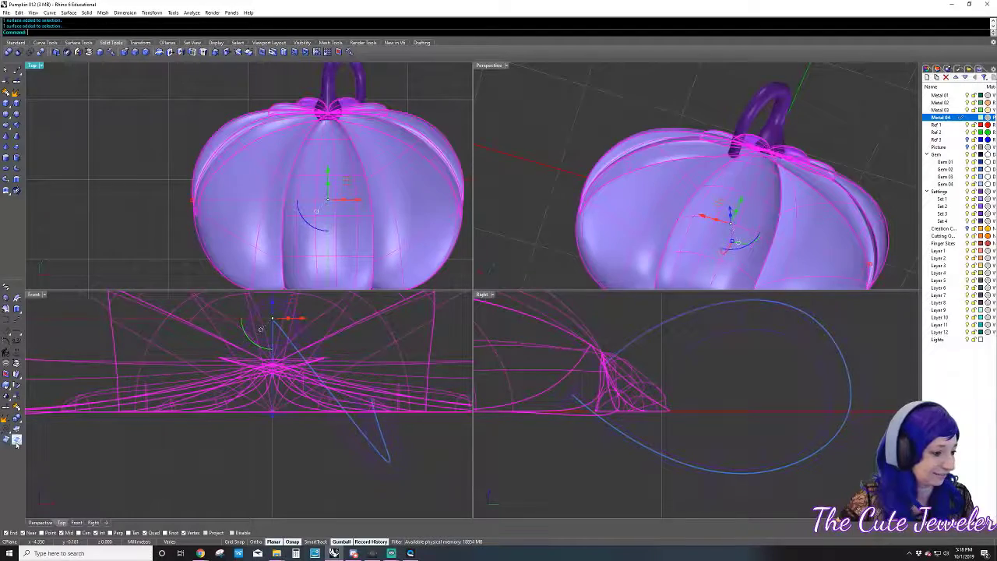
- Duplicate the pumpkin's seven border edges with DupBorder and extrude them downward into green walls
{"action": "left_click", "coordinate": [11, 441]}
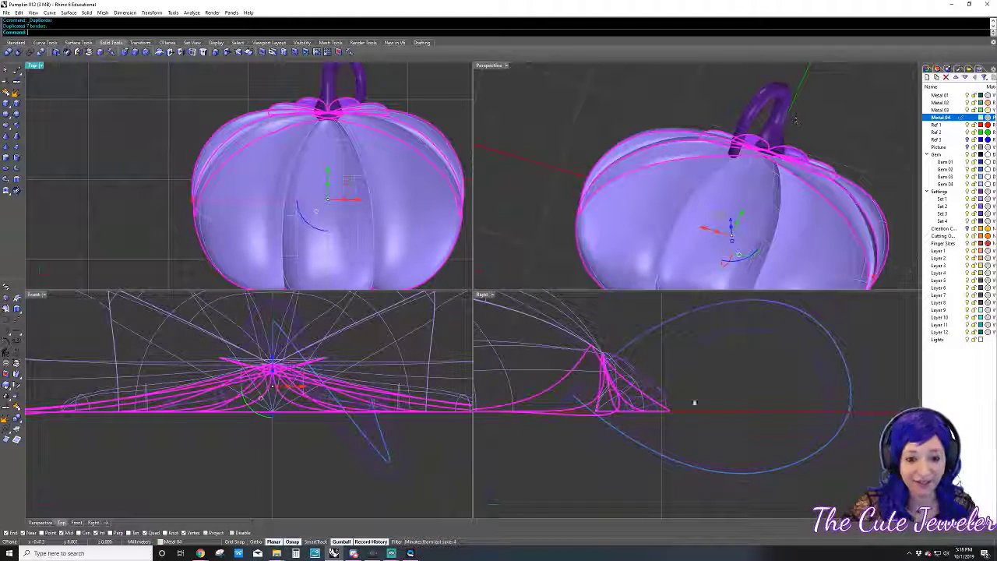
{"action": "scroll", "coordinate": [628, 429], "scroll_direction": "up", "scroll_amount": 2}
{"action": "scroll", "coordinate": [628, 429], "scroll_direction": "down", "scroll_amount": 2}
{"action": "scroll", "coordinate": [616, 420], "scroll_direction": "down", "scroll_amount": 2}
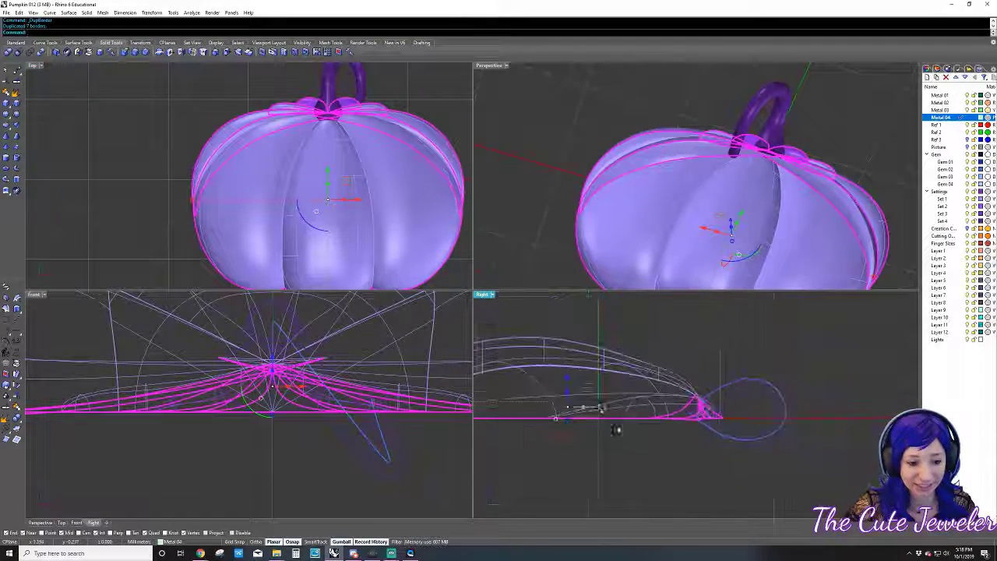
{"action": "left_click_drag", "start_coordinate": [566, 395], "coordinate": [569, 459]}
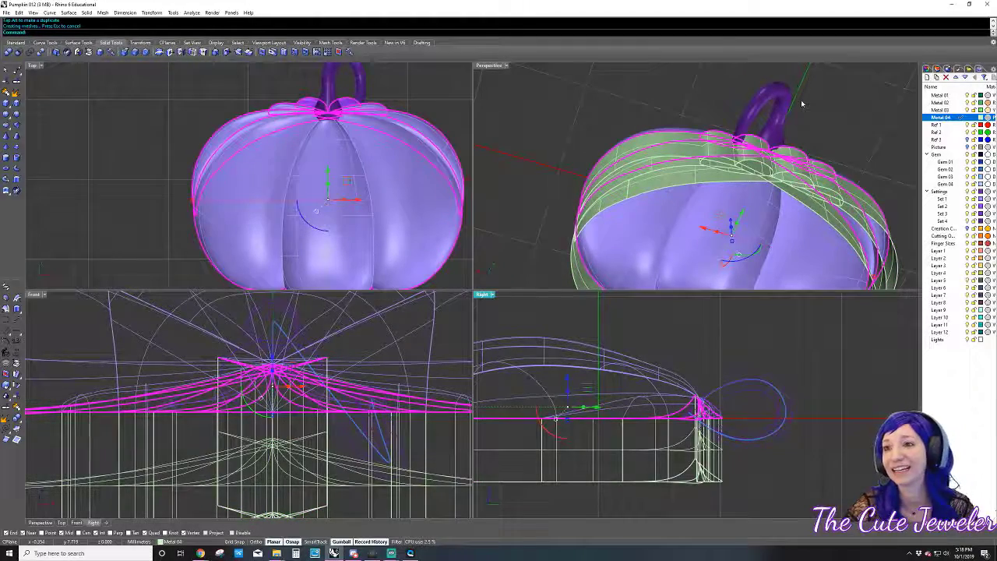
{"action": "left_click", "coordinate": [45, 42]}
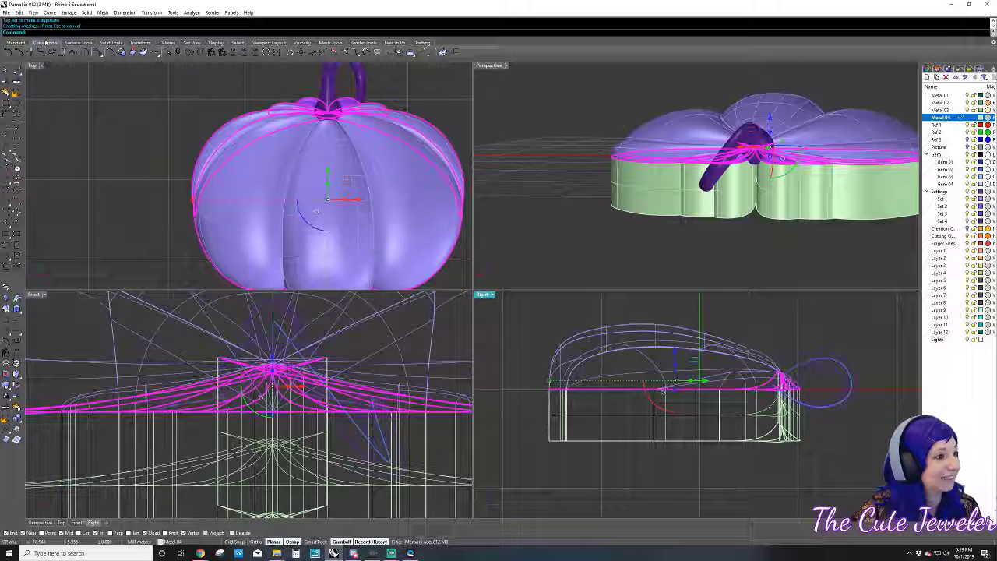
{"action": "left_click", "coordinate": [17, 148]}
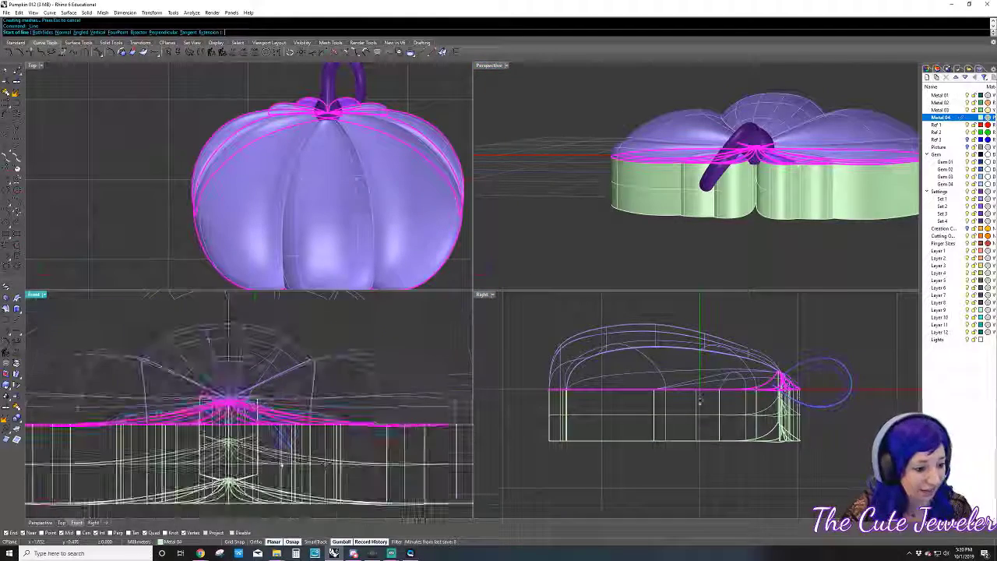
- Draw a horizontal cutting line across the Right view just below the pumpkin top
{"action": "scroll", "coordinate": [203, 436], "scroll_direction": "down", "scroll_amount": 2}
{"action": "scroll", "coordinate": [187, 443], "scroll_direction": "down", "scroll_amount": 1}
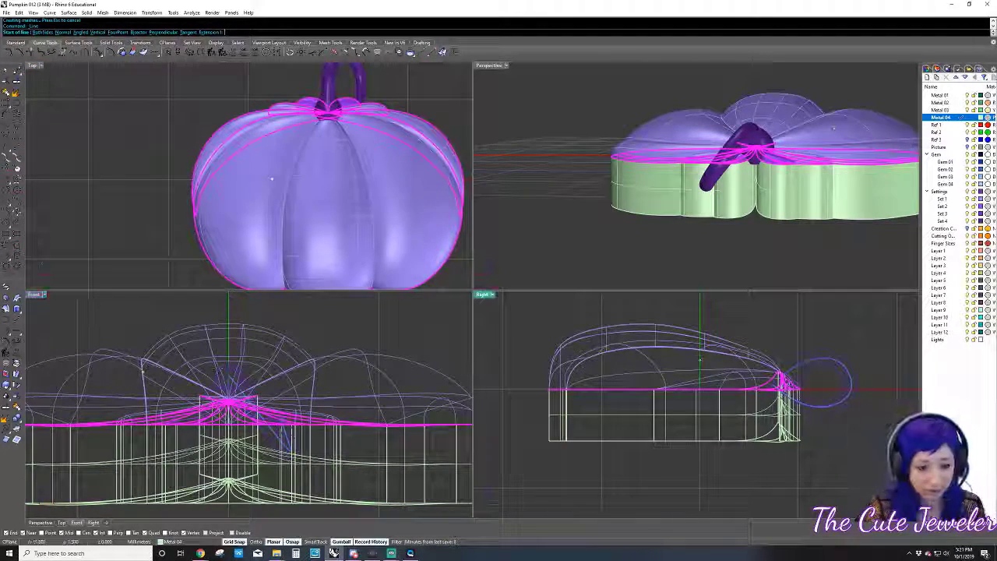
{"action": "left_click", "coordinate": [512, 408]}
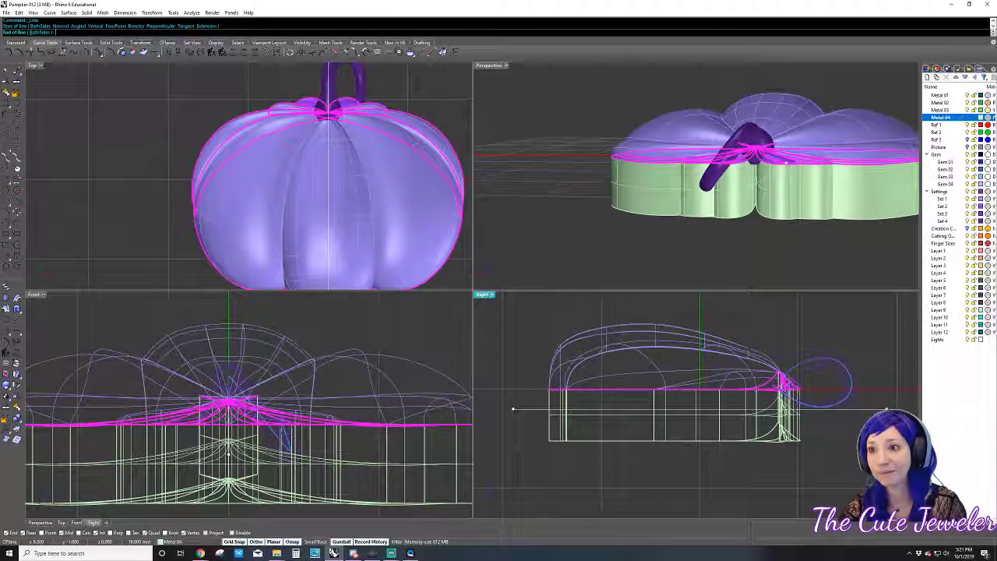
{"action": "left_click", "coordinate": [866, 408]}
{"action": "right_click_drag", "start_coordinate": [700, 195], "coordinate": [791, 255]}
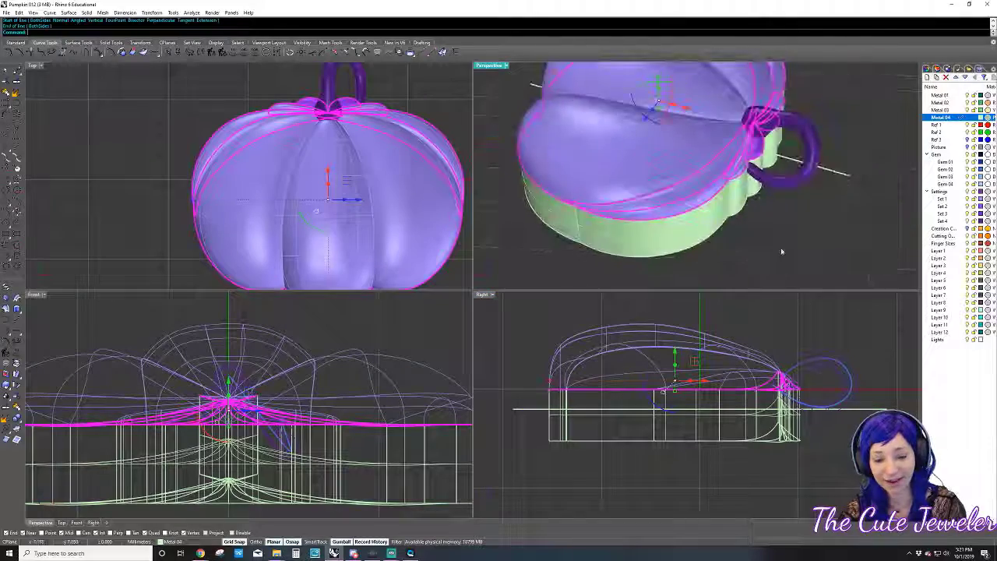
{"action": "left_click", "coordinate": [748, 408]}
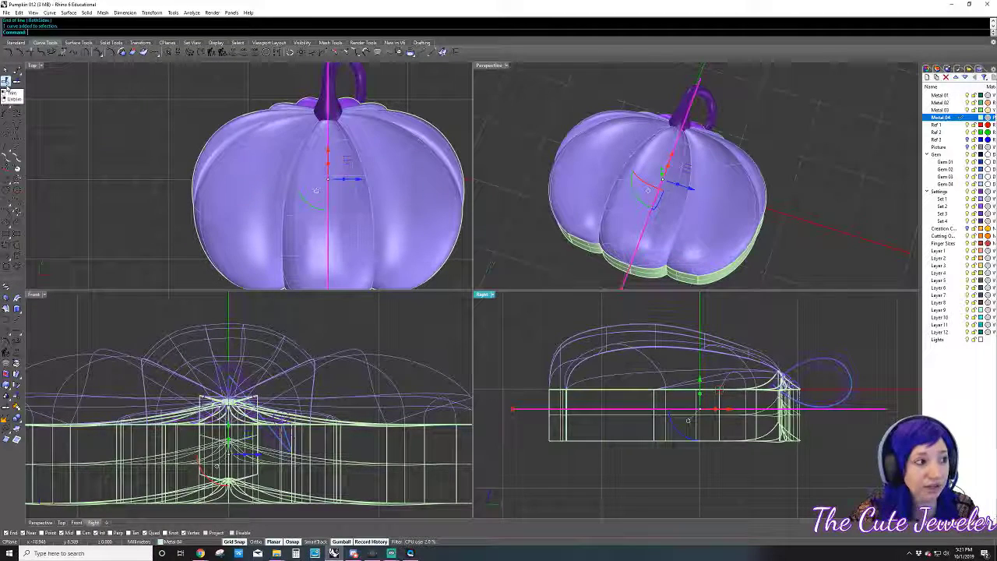
- Trim away the green wall parts below the line, leaving a thin band
{"action": "left_click", "coordinate": [5, 81]}
{"action": "left_click", "coordinate": [812, 445]}
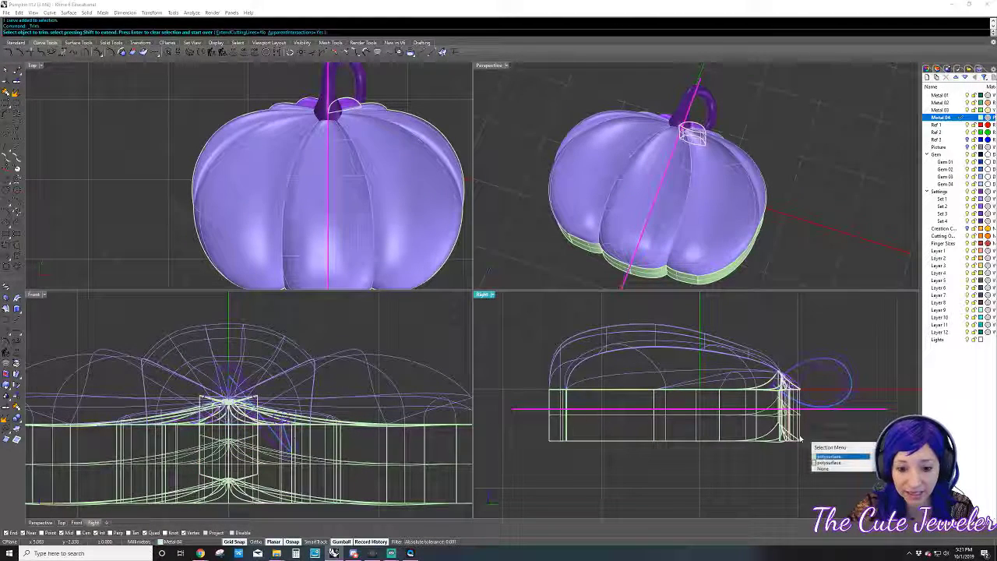
{"action": "left_click", "coordinate": [829, 463]}
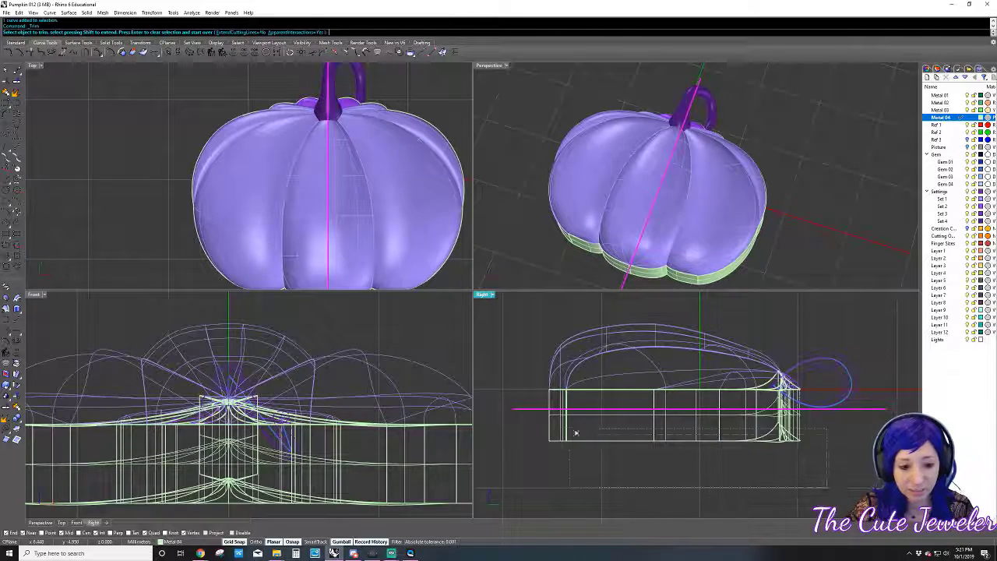
{"action": "left_click", "coordinate": [550, 425]}
{"action": "key", "text": "Return"}
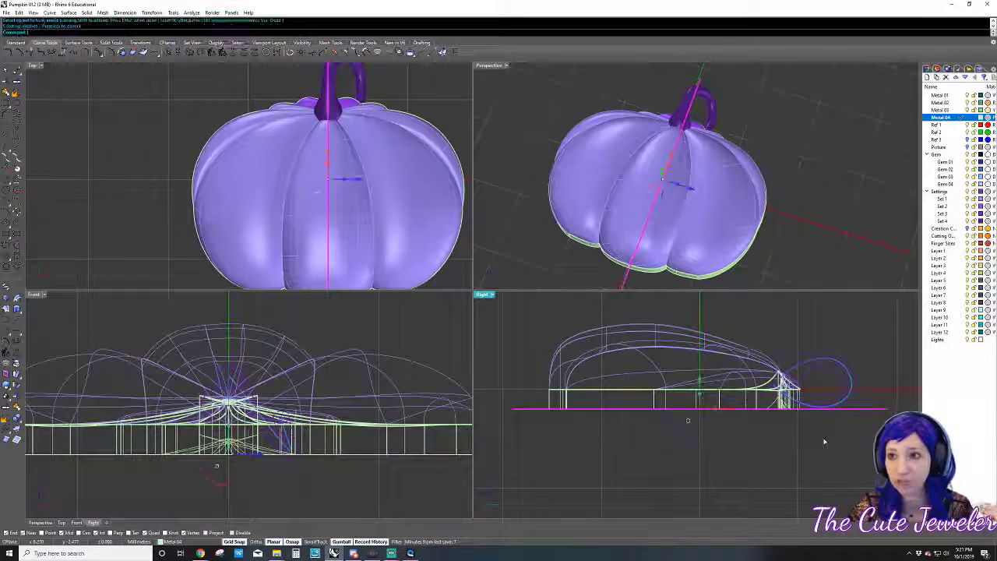
{"action": "left_click", "coordinate": [797, 191]}
{"action": "mouse_move", "coordinate": [797, 191]}
{"action": "right_mouse_down"}
{"action": "mouse_move", "coordinate": [690, 202]}
{"action": "mouse_move", "coordinate": [778, 218]}
{"action": "right_mouse_up"}
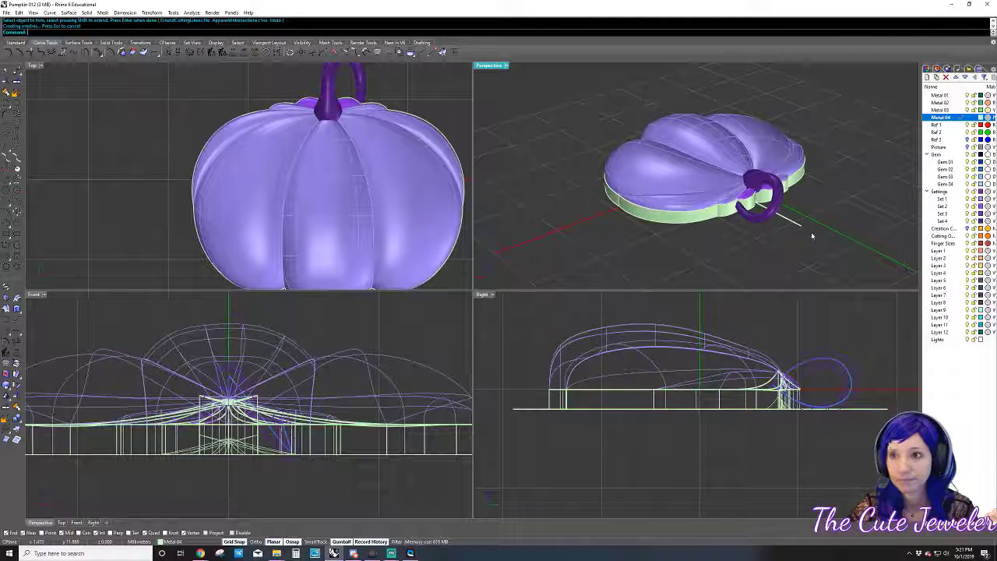
{"action": "left_click", "coordinate": [657, 177]}
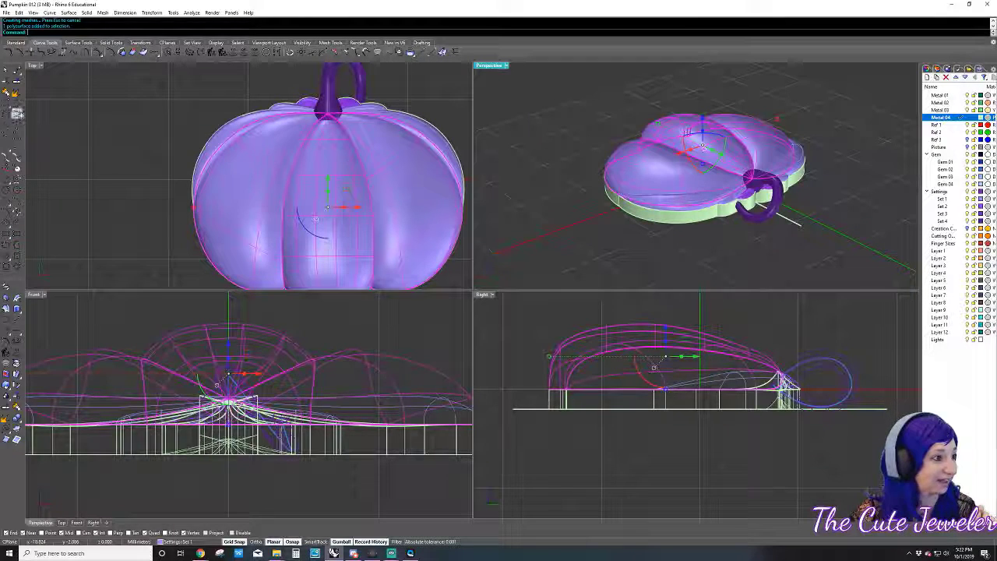
- Join the pumpkin top with the trimmed green band into one polysurface
{"action": "left_click", "coordinate": [6, 91]}
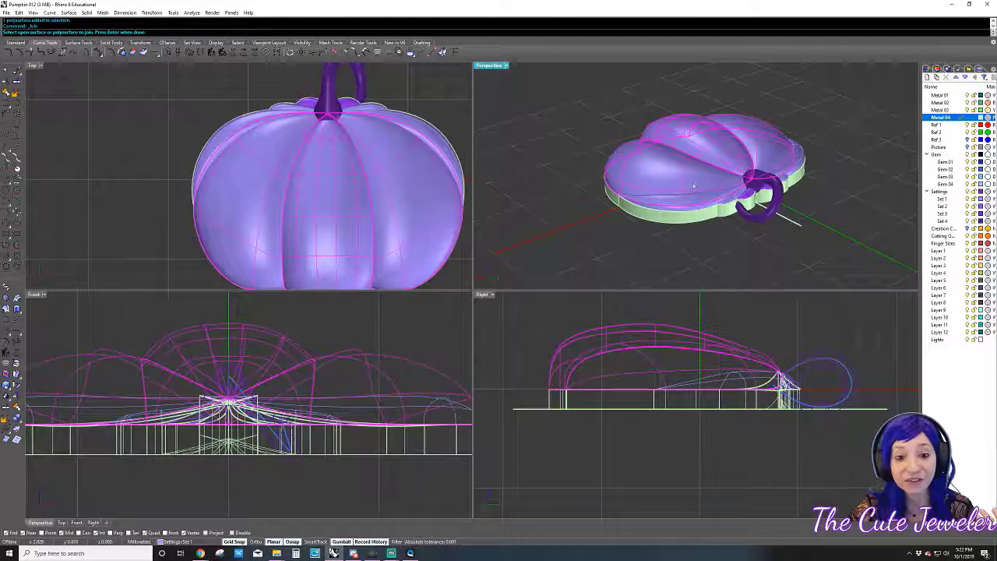
{"action": "left_click", "coordinate": [611, 199]}
{"action": "key", "text": "Return"}
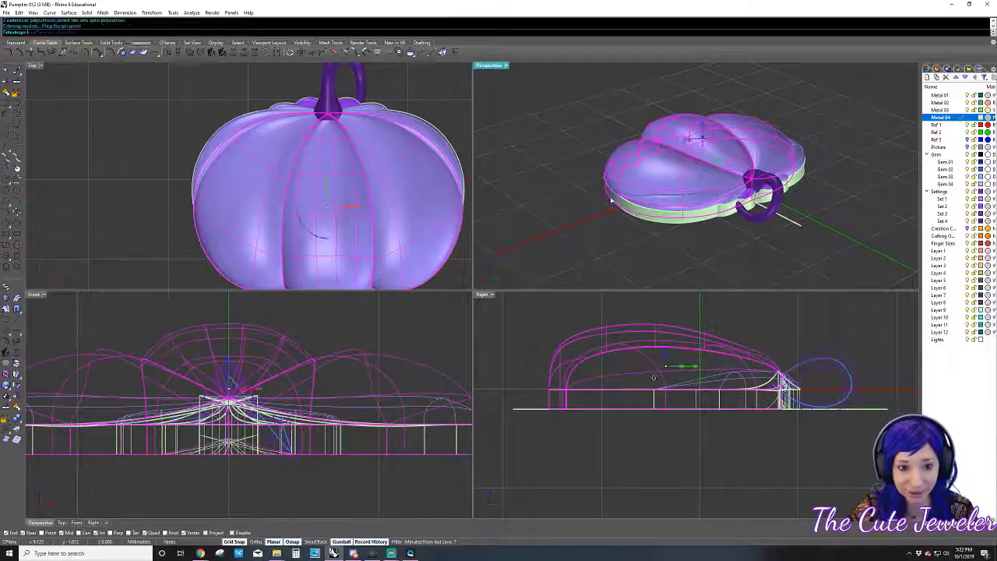
{"action": "left_click", "coordinate": [749, 242]}
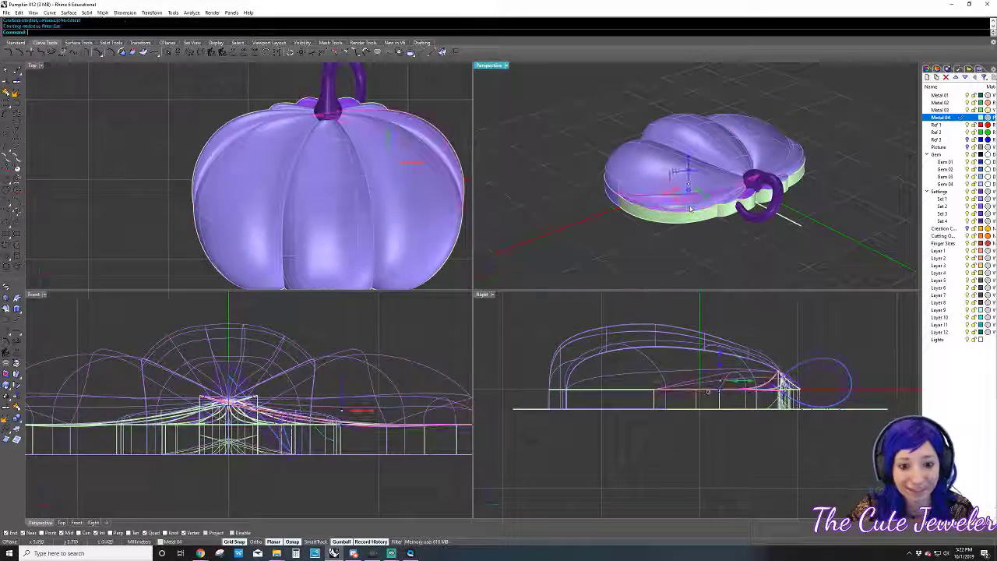
{"action": "key", "text": "Return"}
{"action": "left_click", "coordinate": [689, 208]}
{"action": "left_click", "coordinate": [689, 211]}
{"action": "key", "text": "Return"}
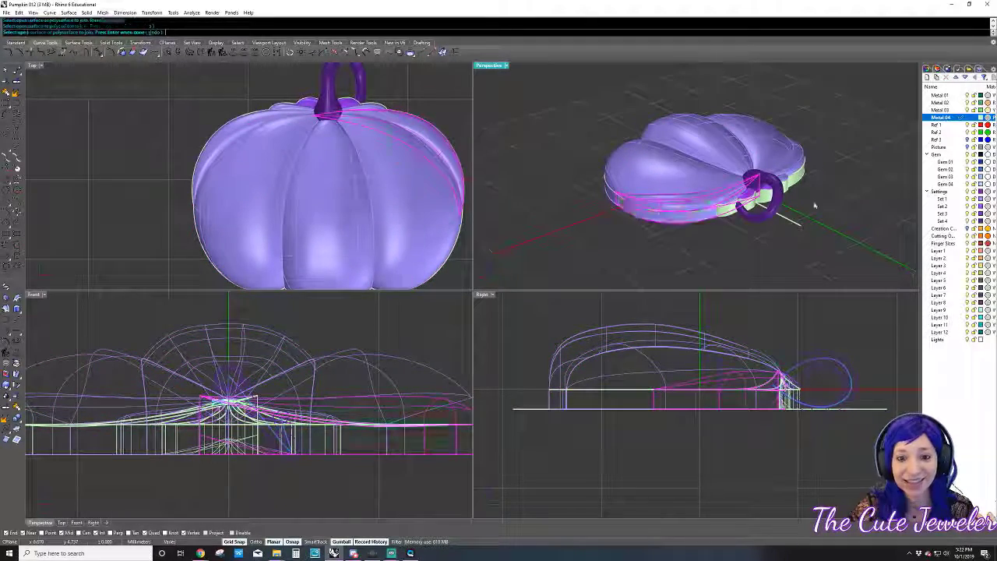
- Delete a leftover pumpkin lobe surface and pick out the band surfaces near the stem
{"action": "right_click_drag", "start_coordinate": [823, 204], "coordinate": [820, 184]}
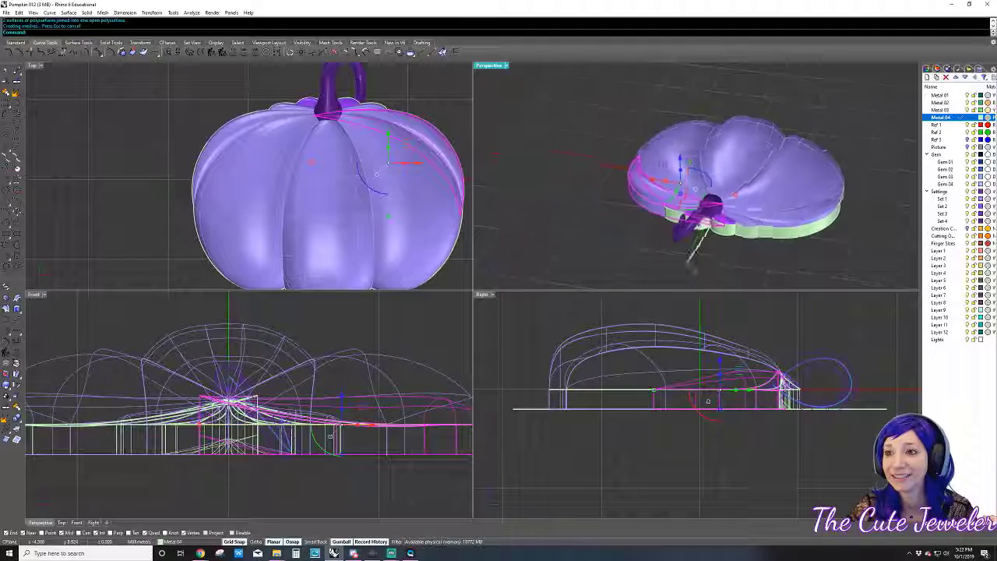
{"action": "left_click", "coordinate": [715, 249]}
{"action": "key", "text": "Delete"}
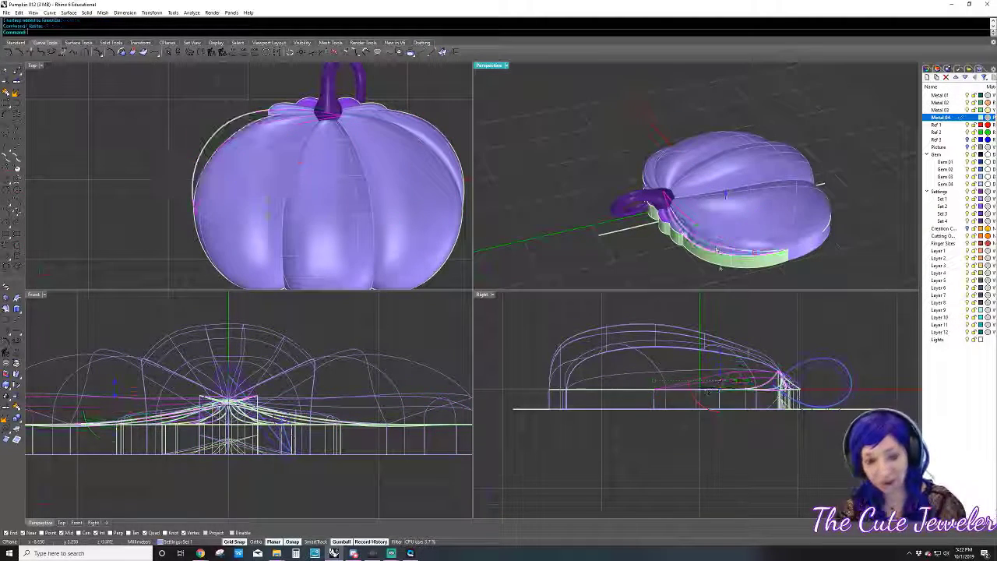
{"action": "mouse_move", "coordinate": [700, 251]}
{"action": "right_mouse_down"}
{"action": "mouse_move", "coordinate": [627, 156]}
{"action": "mouse_move", "coordinate": [633, 200]}
{"action": "right_mouse_up"}
{"action": "left_click", "coordinate": [625, 153]}
{"action": "key", "text": "Escape"}
{"action": "mouse_move", "coordinate": [600, 252]}
{"action": "right_mouse_down"}
{"action": "mouse_move", "coordinate": [692, 276]}
{"action": "mouse_move", "coordinate": [670, 200]}
{"action": "right_mouse_up"}
{"action": "left_click", "coordinate": [692, 202]}
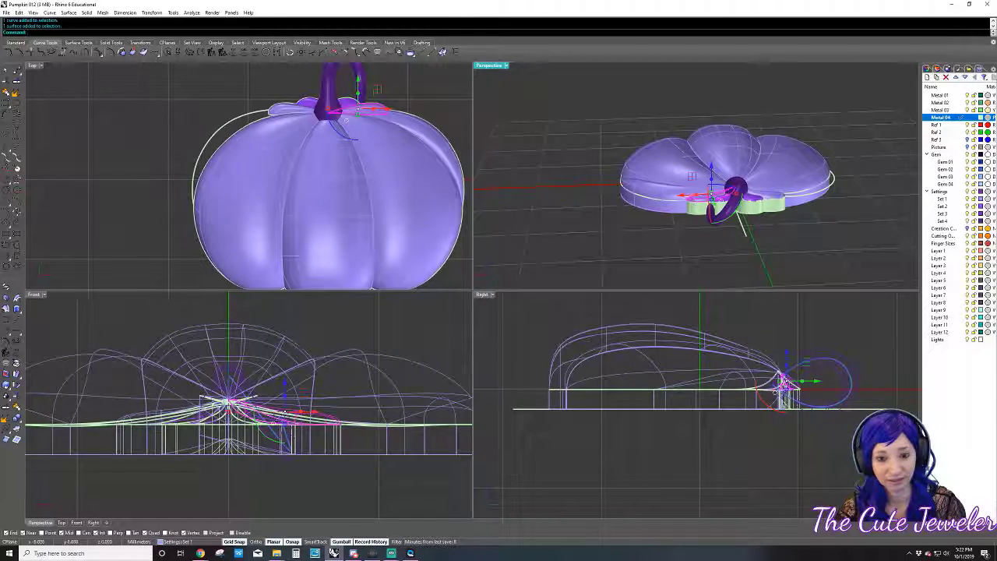
{"action": "left_click_drag", "start_coordinate": [803, 183], "coordinate": [775, 206]}
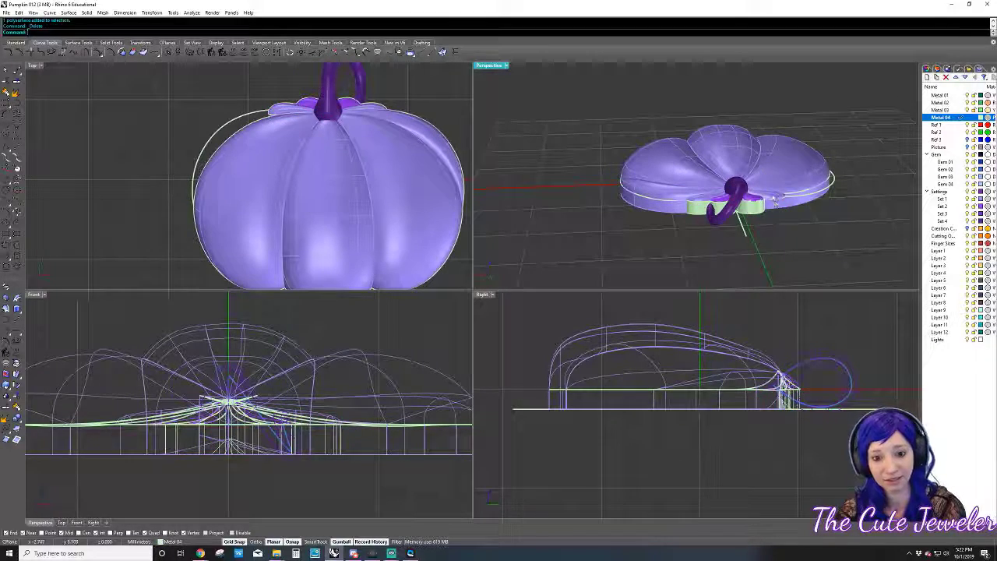
{"action": "mouse_move", "coordinate": [776, 206]}
{"action": "right_mouse_down"}
{"action": "mouse_move", "coordinate": [720, 226]}
{"action": "mouse_move", "coordinate": [714, 216]}
{"action": "right_mouse_up"}
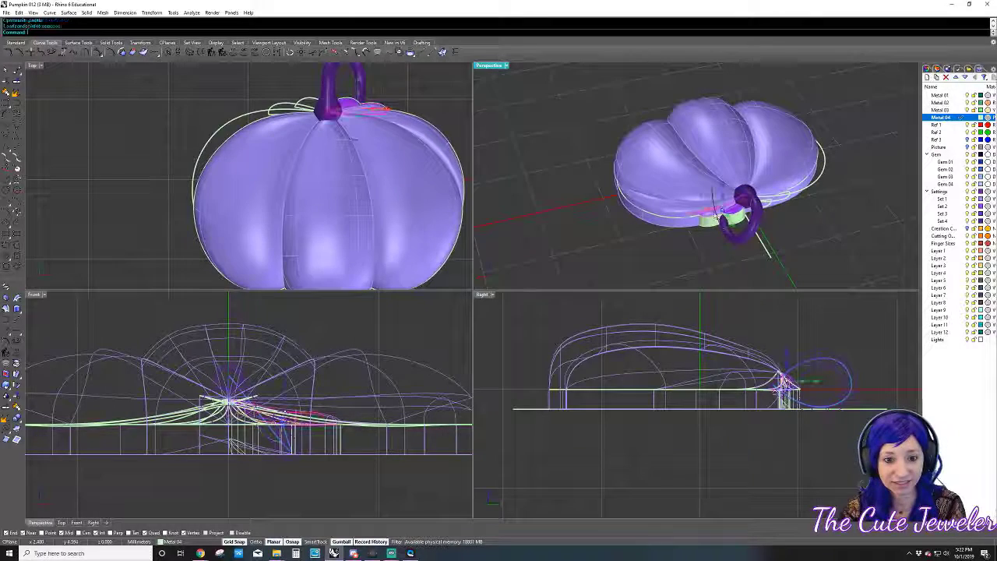
{"action": "left_click", "coordinate": [714, 217]}
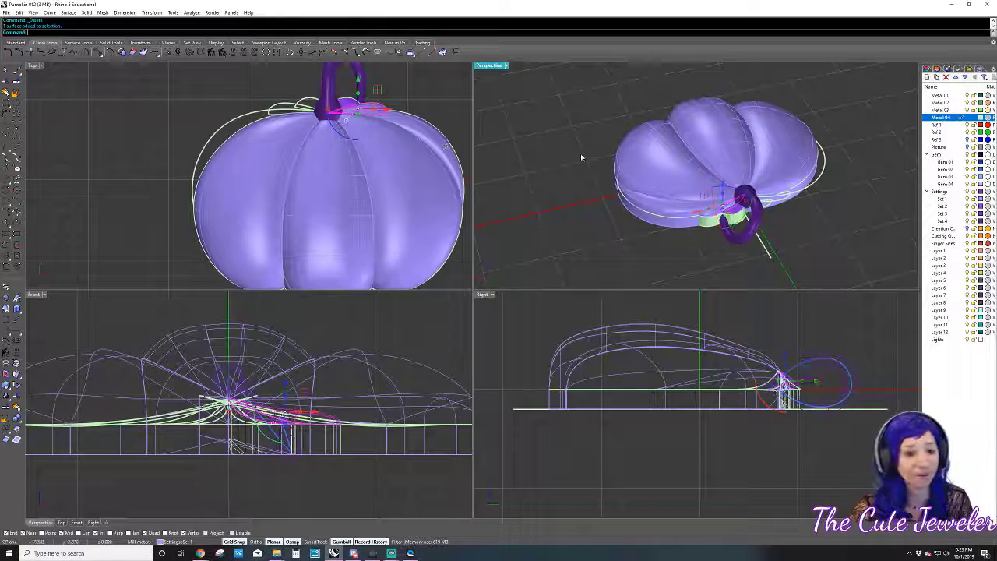
- Join the green bail surfaces together into one piece
{"action": "scroll", "coordinate": [712, 215], "scroll_direction": "up", "scroll_amount": 3}
{"action": "left_click", "coordinate": [713, 214], "text": "shift"}
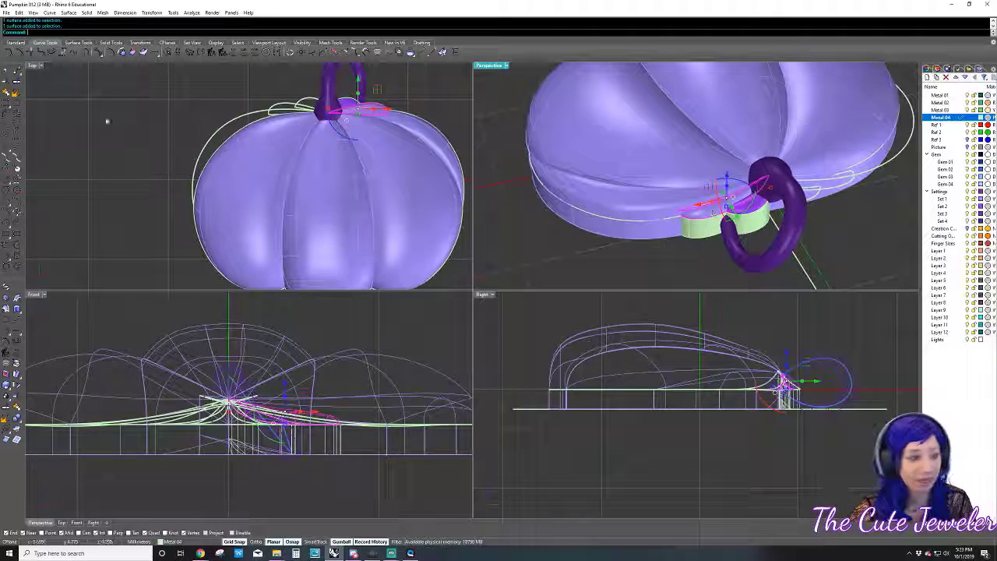
{"action": "left_click", "coordinate": [6, 92]}
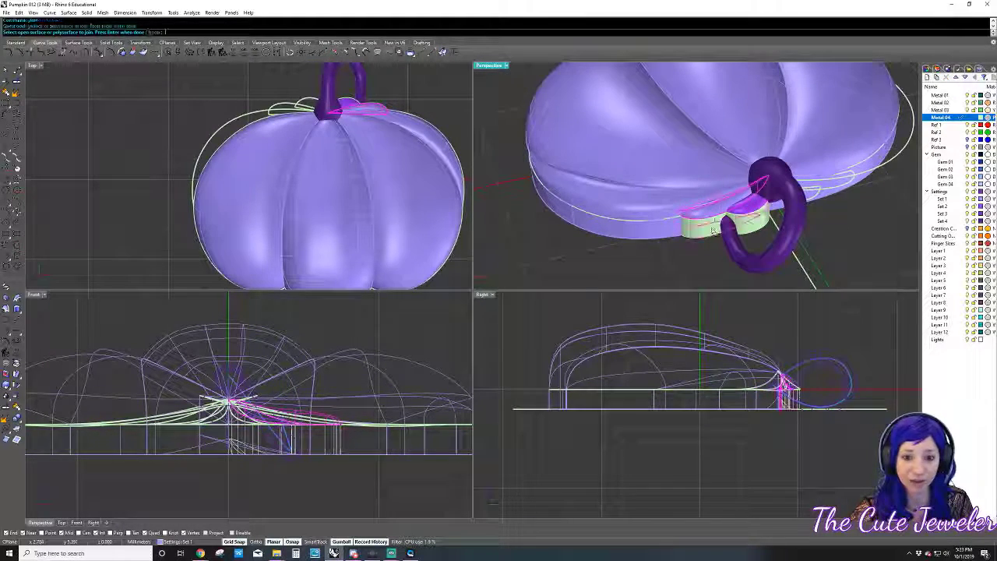
{"action": "left_click", "coordinate": [757, 204]}
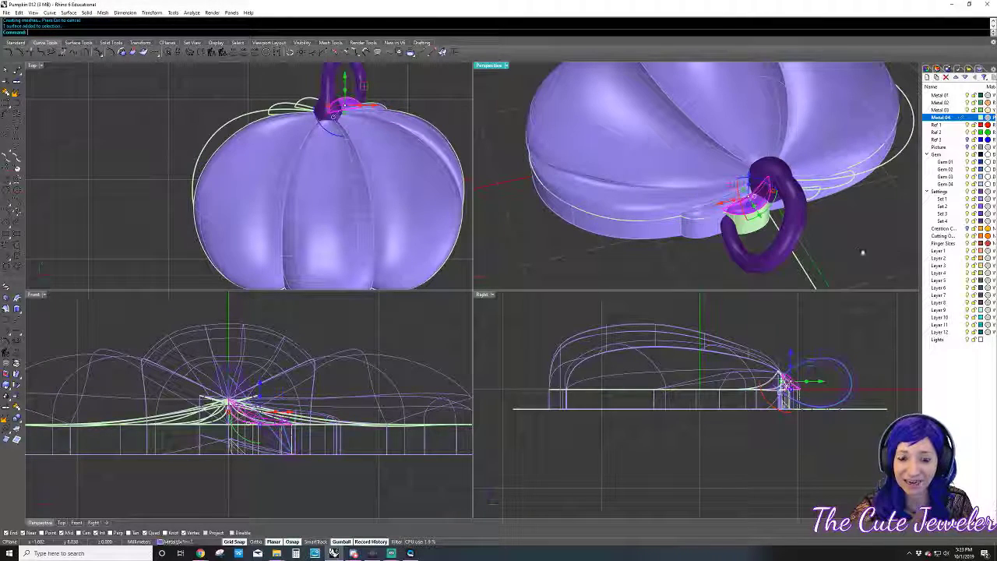
{"action": "key", "text": "Return"}
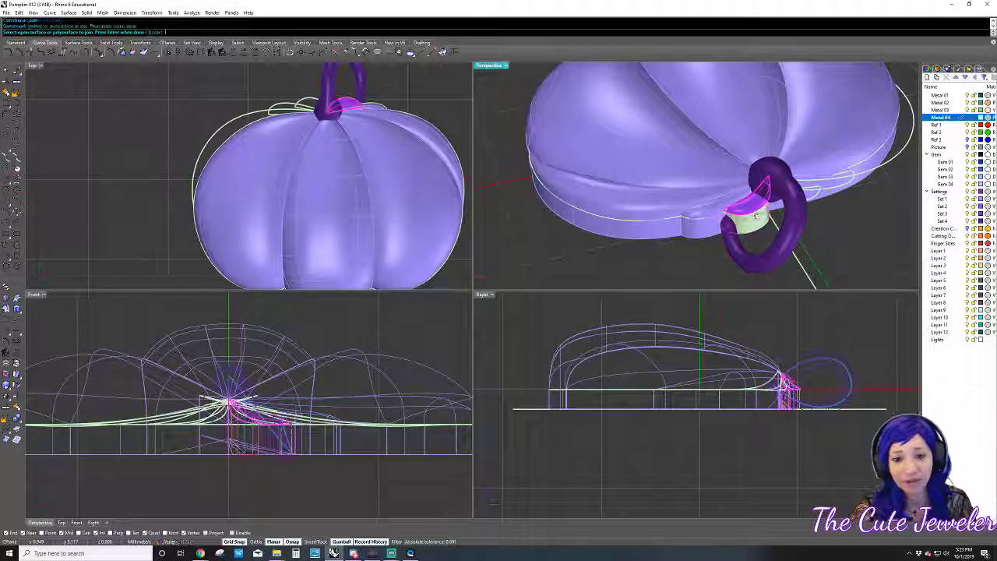
{"action": "left_click", "coordinate": [756, 216]}
{"action": "key", "text": "Return"}
{"action": "key", "text": "Escape"}
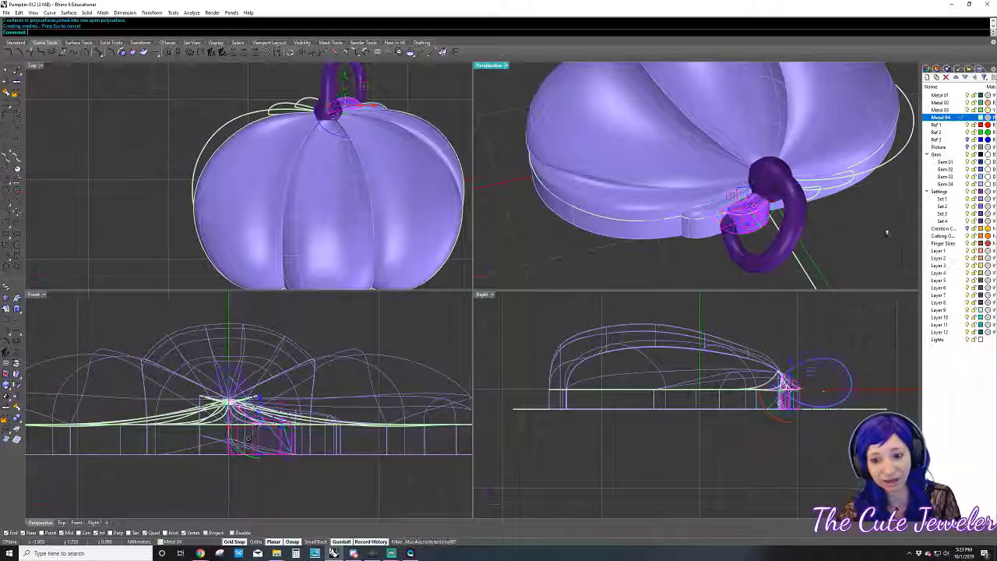
- Make Metal 03 the current layer, hide Metal 04, and select the connector and pumpkin body
{"action": "left_click", "coordinate": [960, 110]}
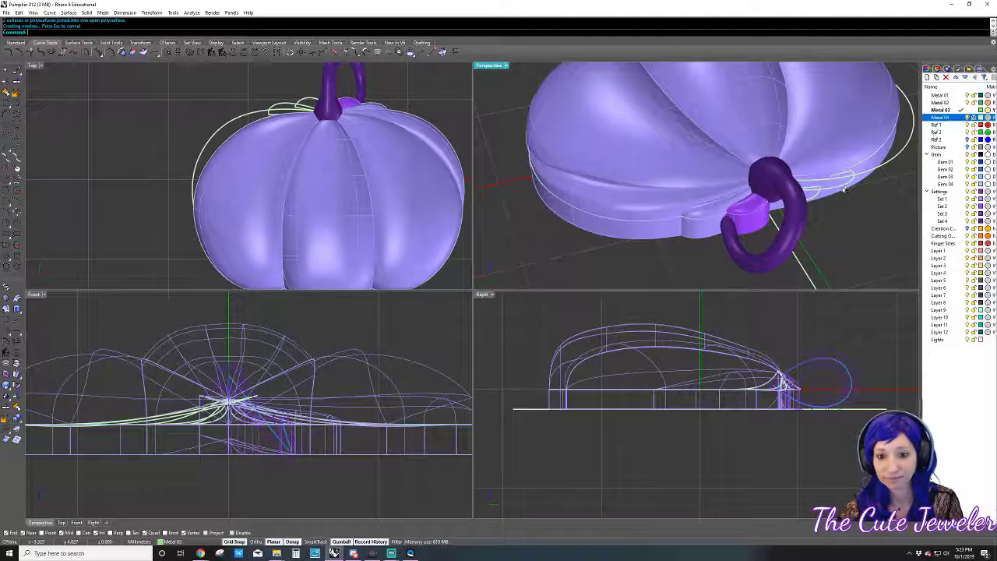
{"action": "left_click", "coordinate": [967, 117]}
{"action": "left_click", "coordinate": [750, 218]}
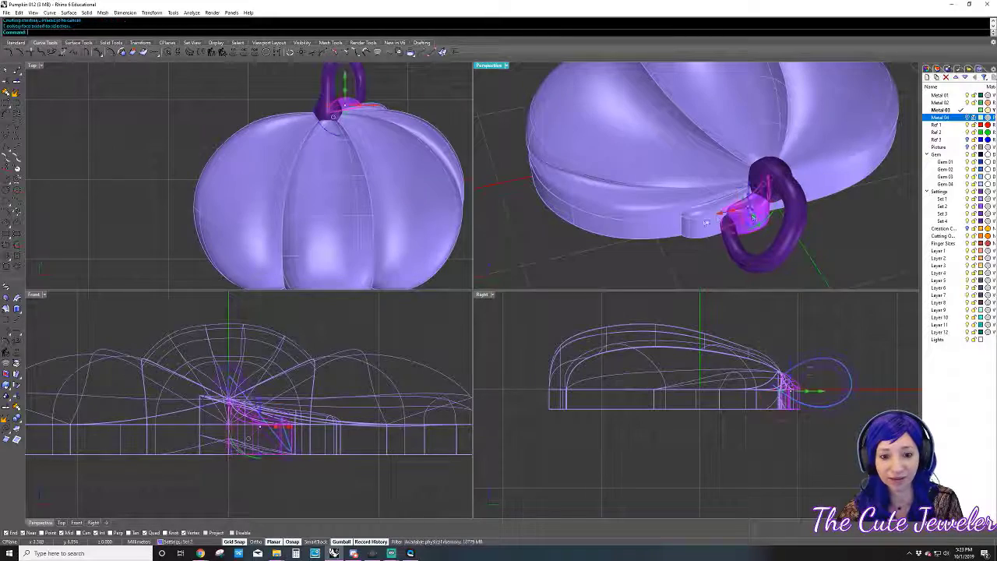
{"action": "left_click", "coordinate": [662, 209], "text": "shift"}
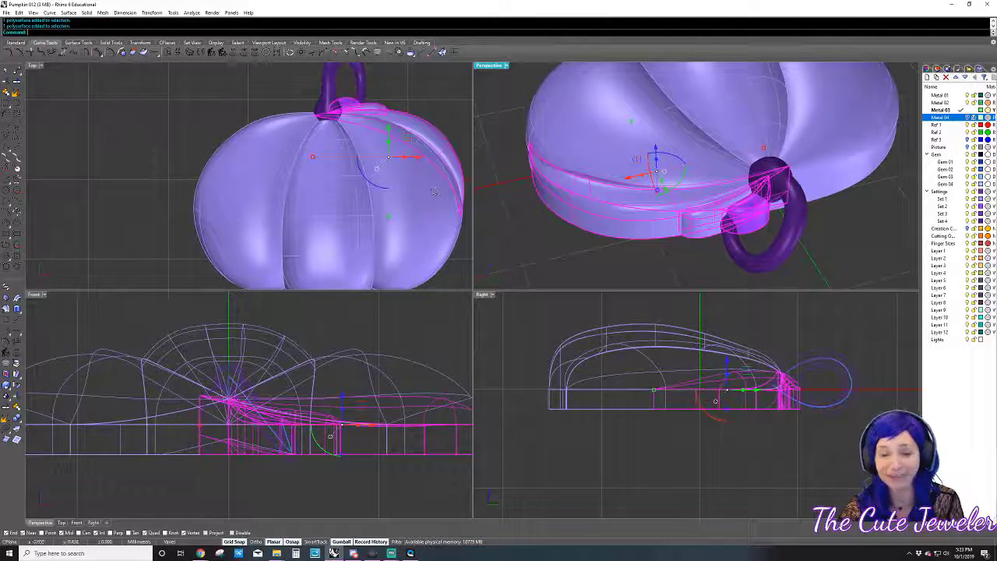
- Start a Mirror of the selected pieces, then cancel it
{"action": "type", "text": "mirror"}
{"action": "key", "text": "Return"}
{"action": "type", "text": "0,0,0"}
{"action": "key", "text": "Return"}
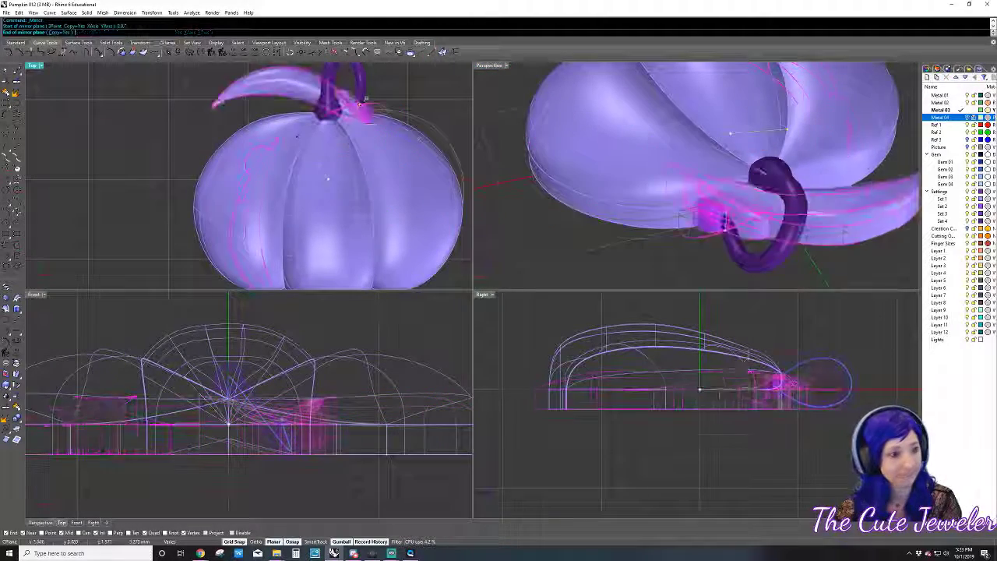
{"action": "right_click_drag", "start_coordinate": [374, 69], "coordinate": [322, 90]}
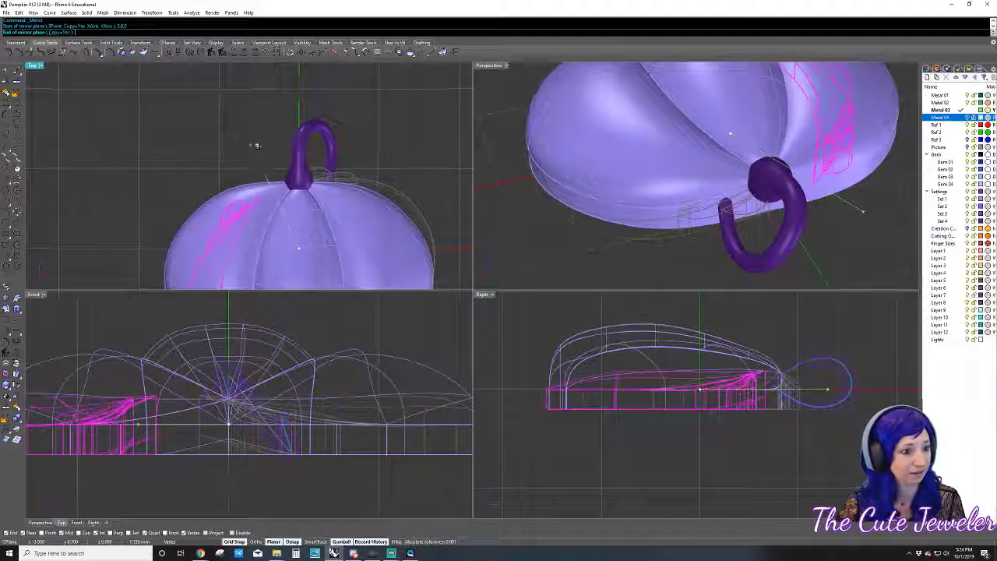
{"action": "key", "text": "Escape"}
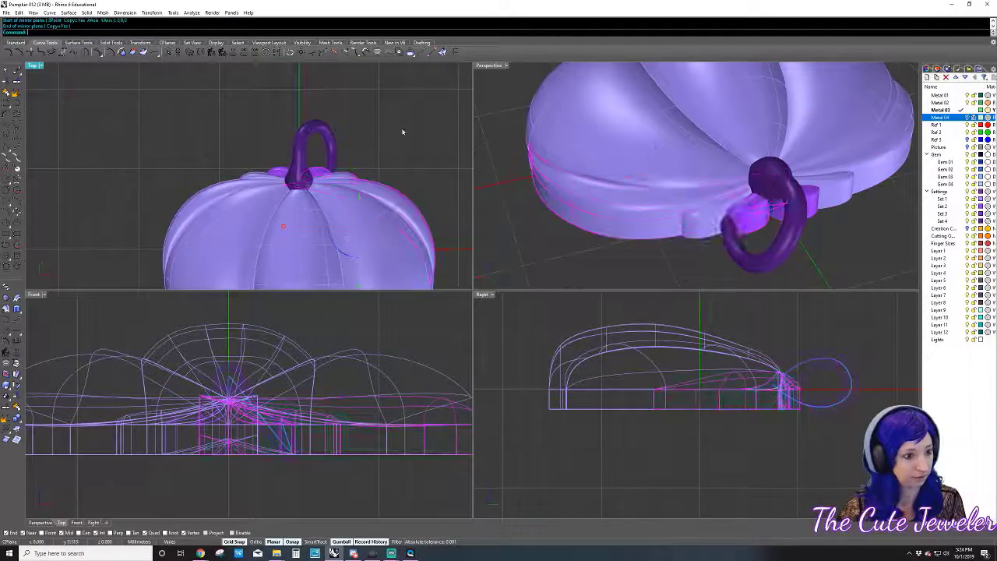
- Clear the pumpkin piece selection and bring up the Solid Tools toolbar
{"action": "scroll", "coordinate": [399, 148], "scroll_direction": "down", "scroll_amount": 5}
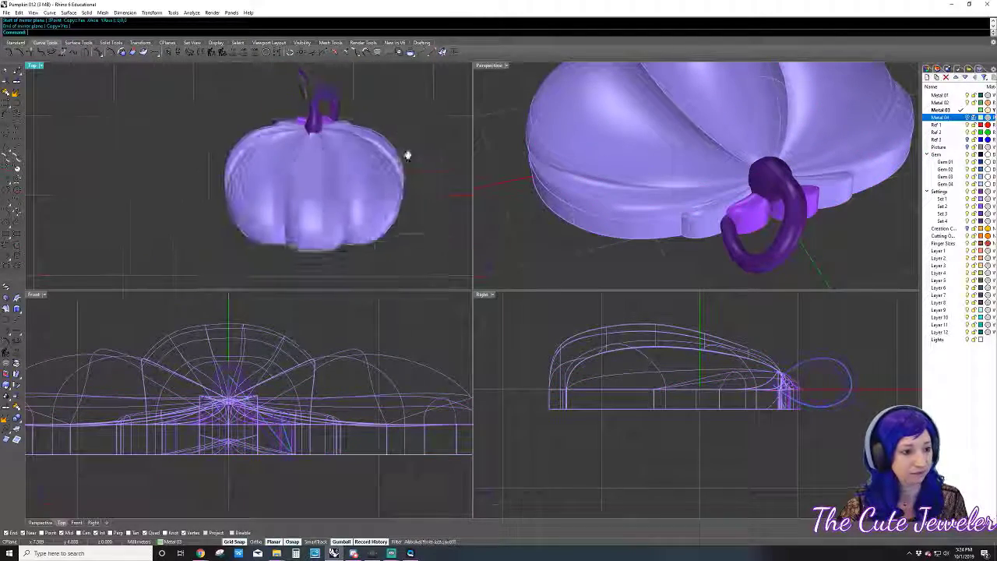
{"action": "left_click", "coordinate": [689, 220]}
{"action": "left_click", "coordinate": [608, 153], "text": "shift"}
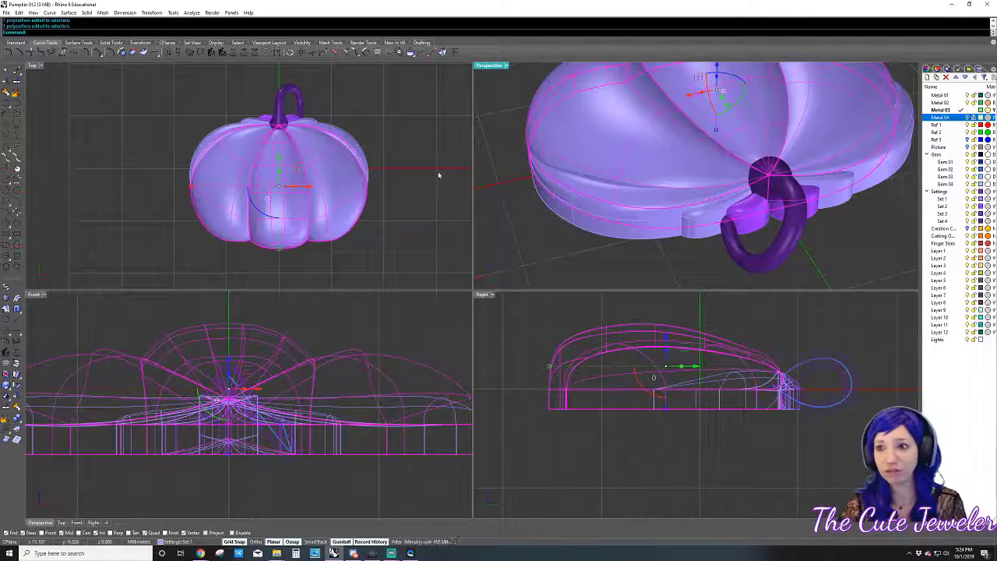
{"action": "left_click", "coordinate": [77, 118]}
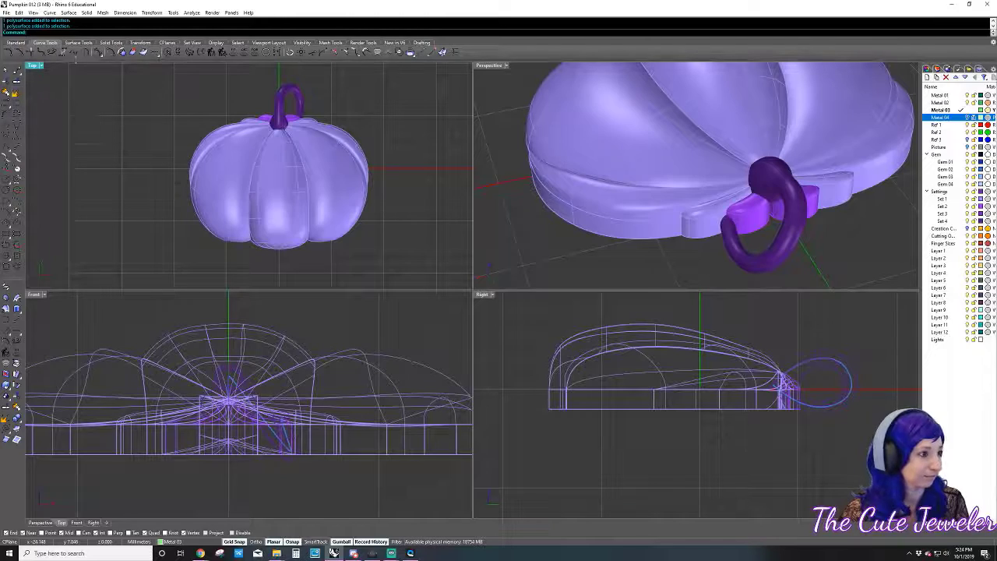
{"action": "left_click", "coordinate": [111, 42]}
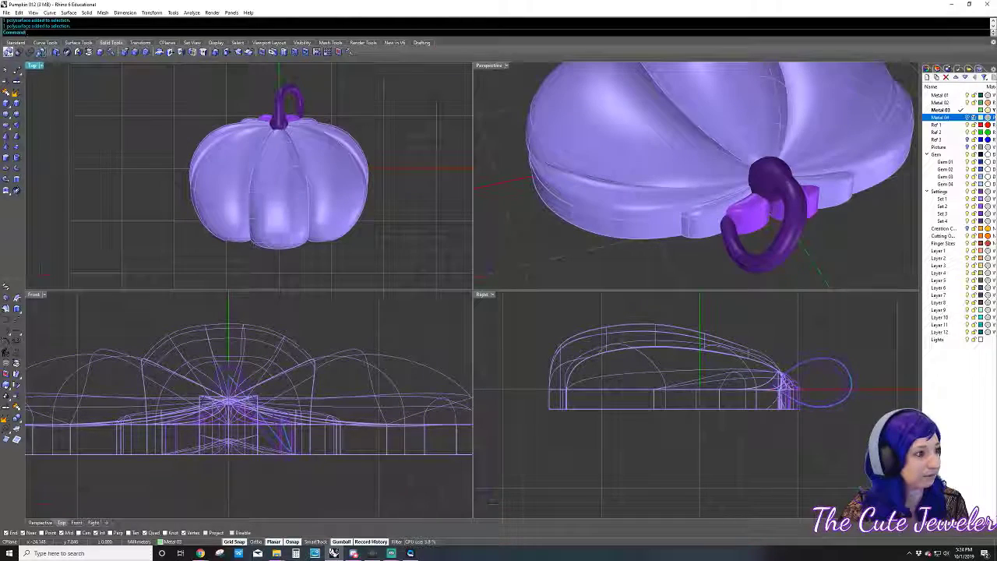
{"action": "left_click", "coordinate": [7, 51]}
{"action": "left_click", "coordinate": [209, 136]}
{"action": "key", "text": "Return"}
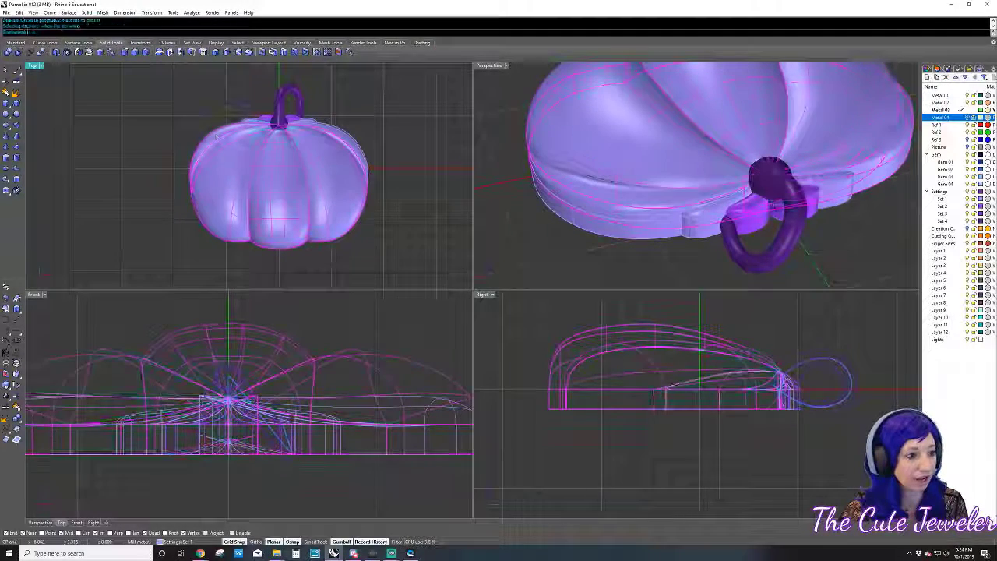
{"action": "key", "text": "Return"}
{"action": "left_click", "coordinate": [228, 140]}
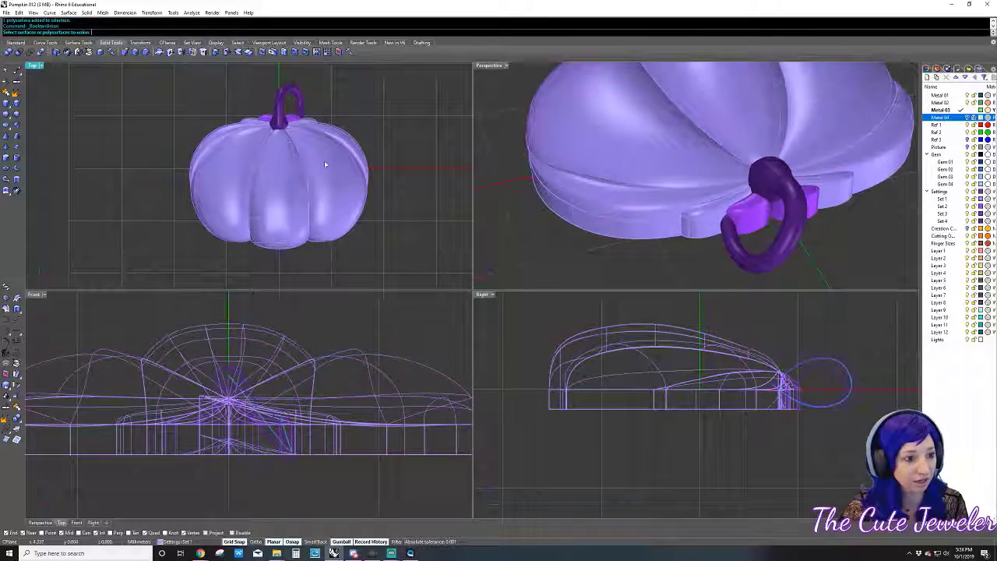
{"action": "key", "text": "Return"}
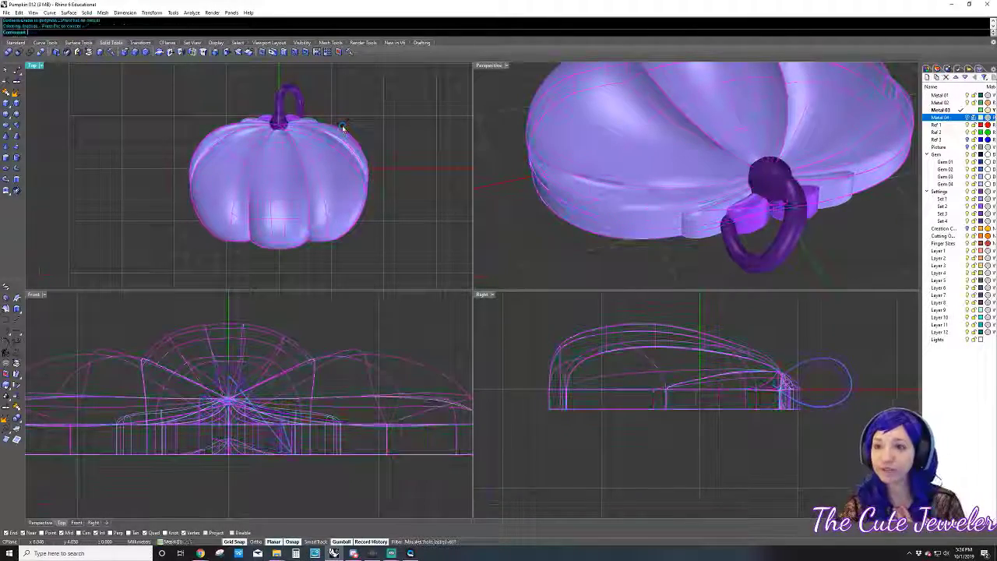
{"action": "left_click", "coordinate": [639, 187]}
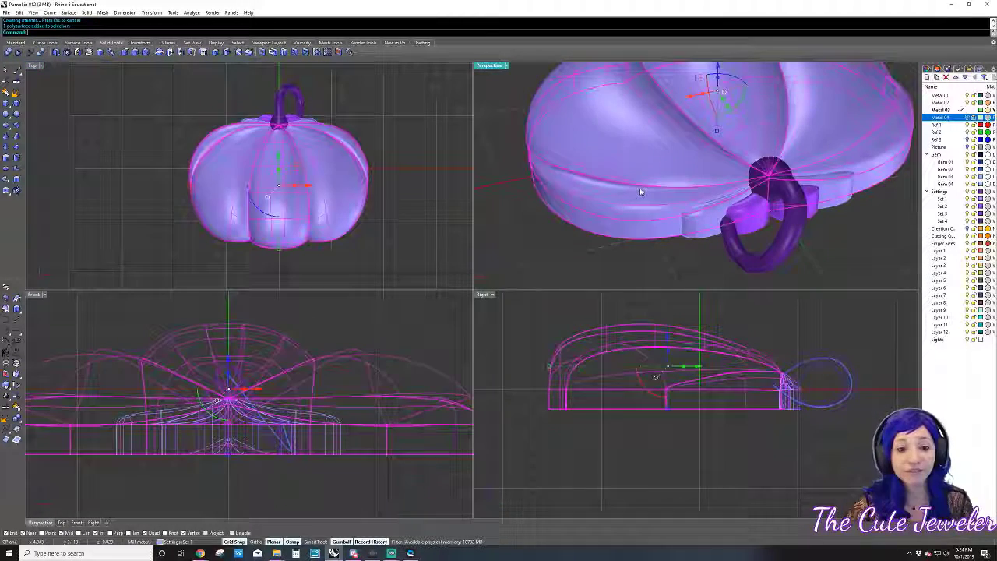
{"action": "key", "text": "Return"}
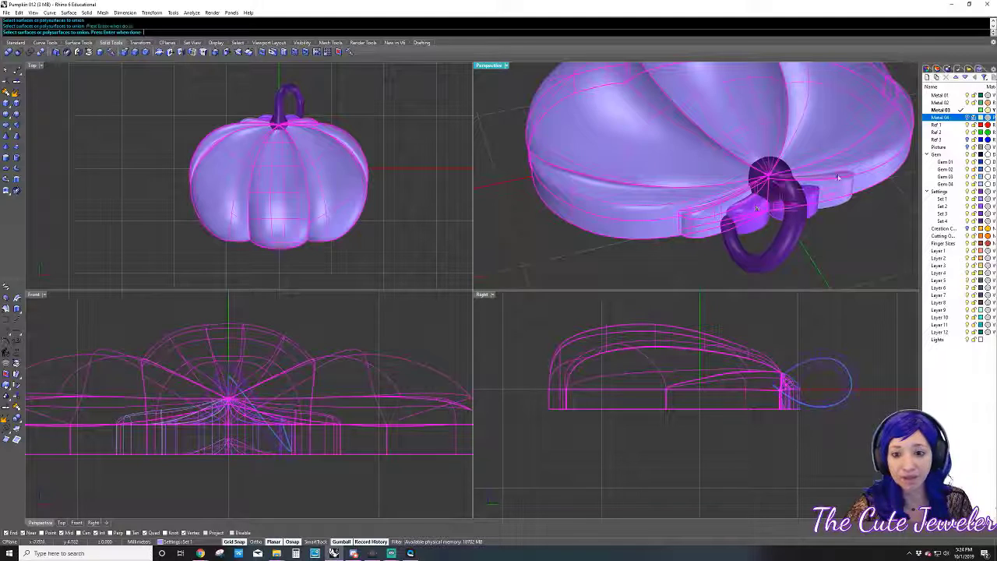
{"action": "left_click", "coordinate": [770, 209]}
{"action": "key", "text": "Return"}
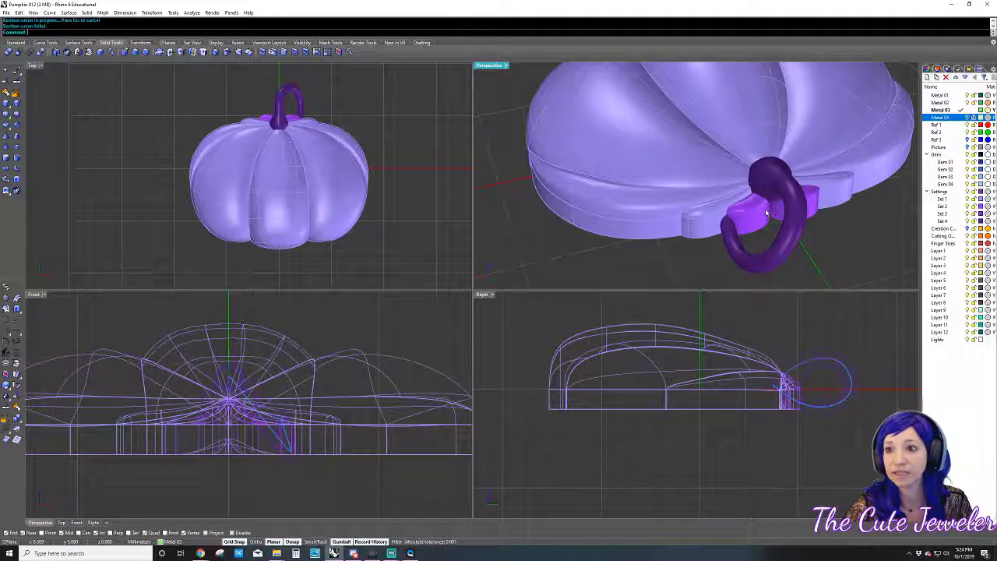
{"action": "left_click", "coordinate": [686, 156]}
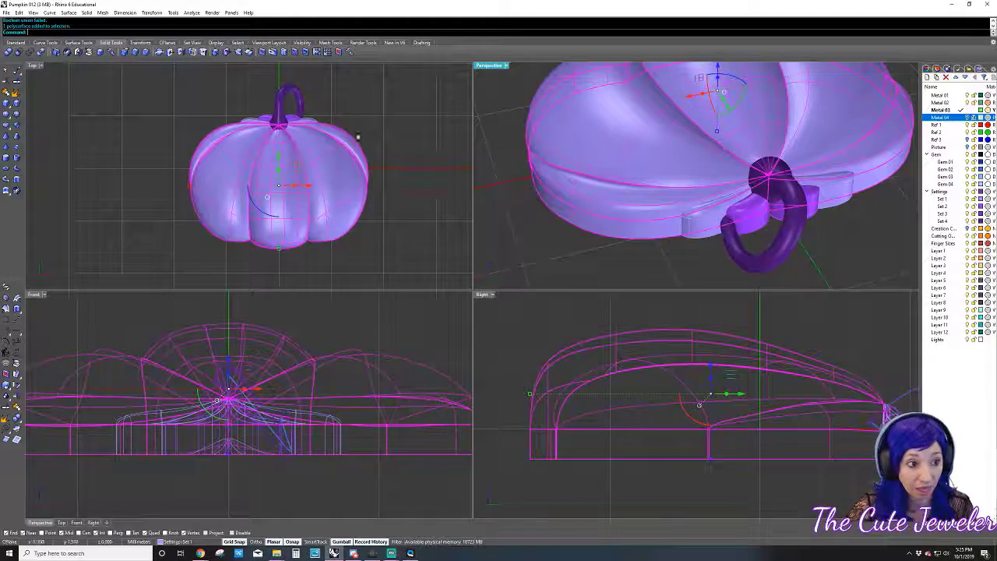
{"action": "left_click", "coordinate": [18, 51]}
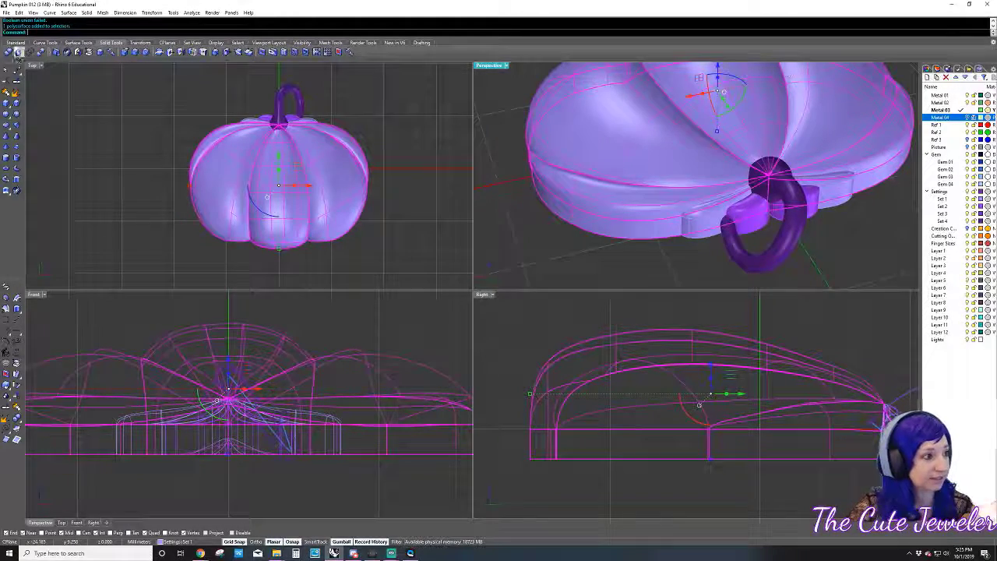
{"action": "left_click", "coordinate": [311, 145]}
{"action": "left_click", "coordinate": [271, 121]}
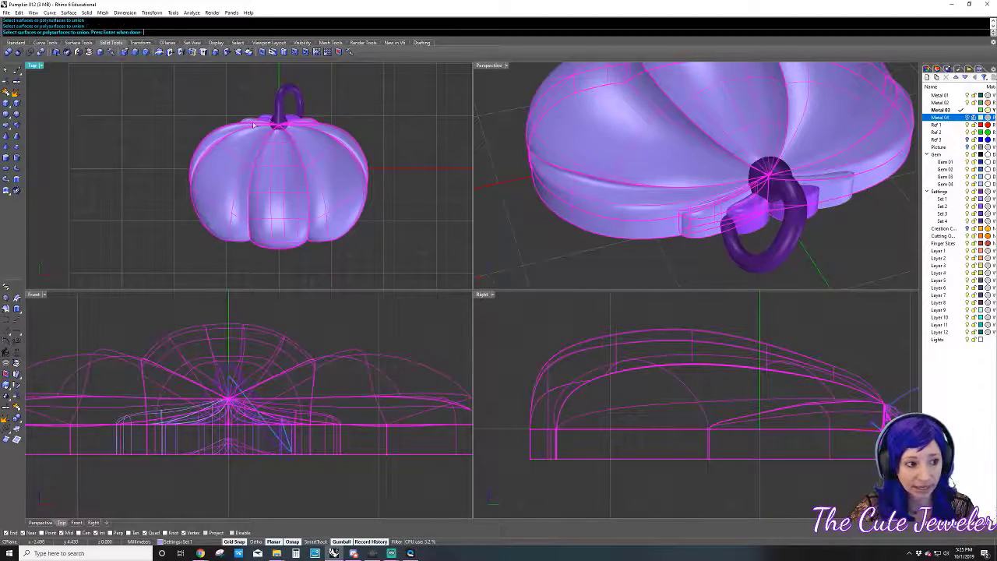
{"action": "key", "text": "Return"}
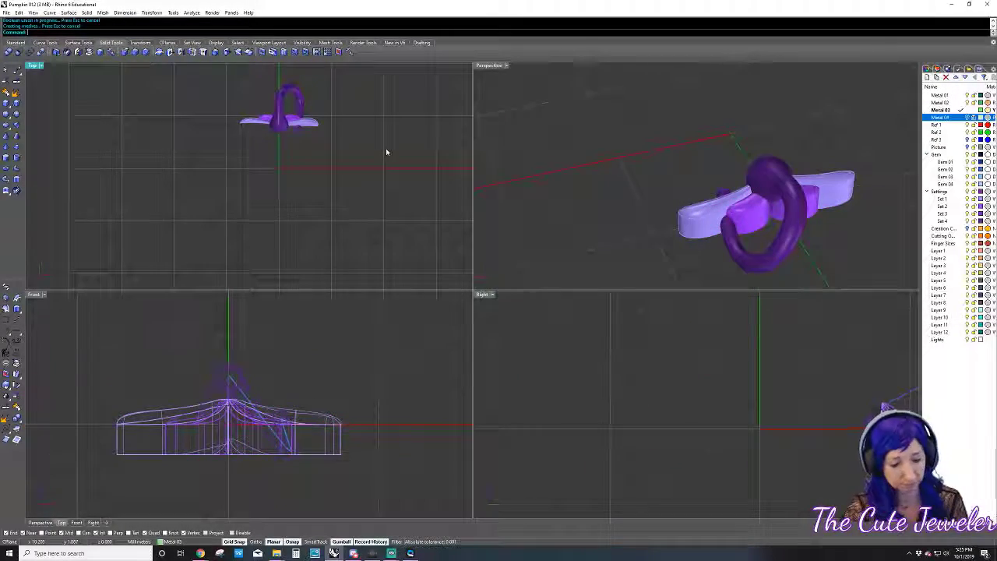
{"action": "key", "text": "ctrl+z"}
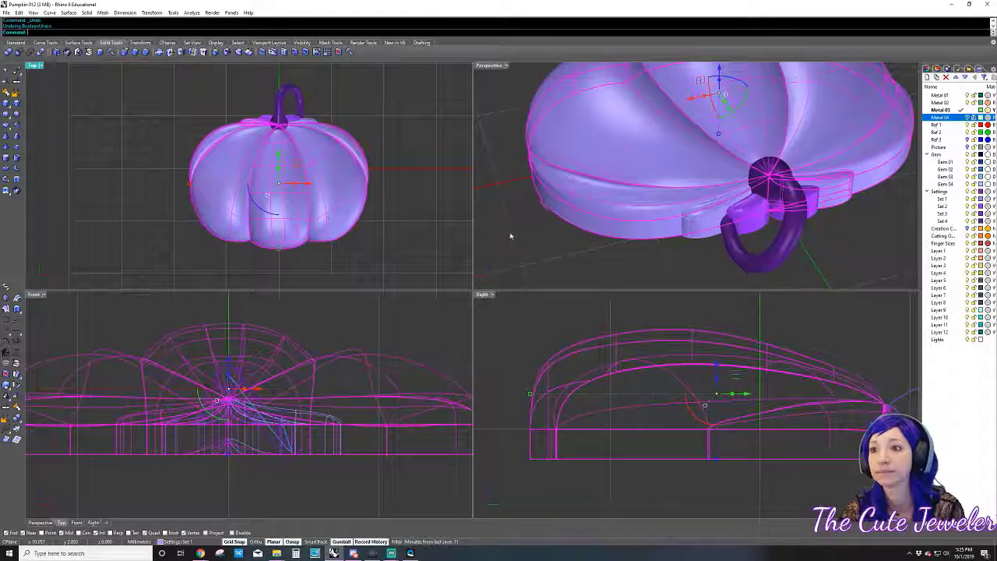
{"action": "left_click", "coordinate": [511, 222]}
{"action": "mouse_move", "coordinate": [510, 222]}
{"action": "right_mouse_down"}
{"action": "mouse_move", "coordinate": [517, 106]}
{"action": "mouse_move", "coordinate": [616, 127]}
{"action": "right_mouse_up"}
{"action": "left_click", "coordinate": [616, 127]}
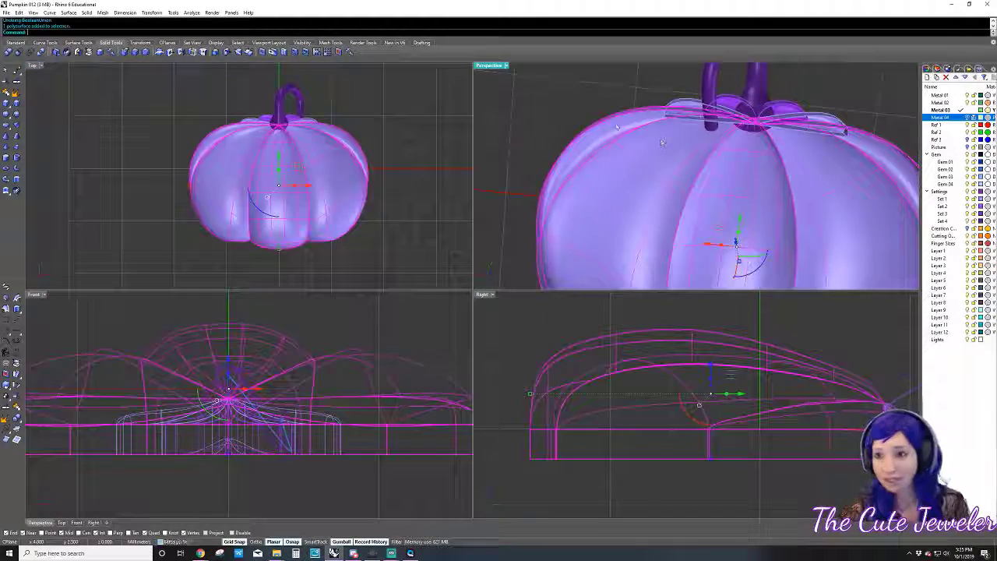
{"action": "right_click_drag", "start_coordinate": [551, 105], "coordinate": [739, 241]}
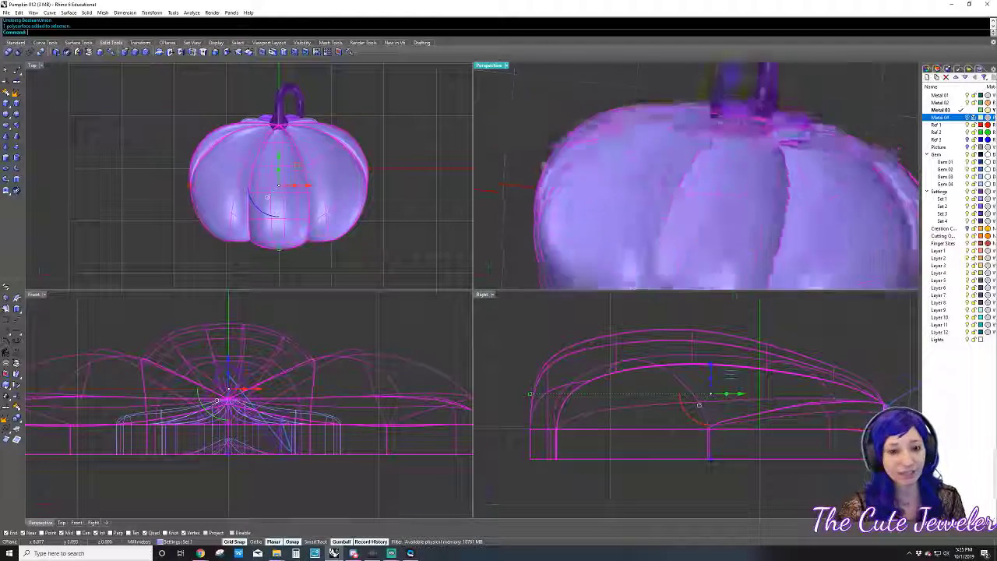
{"action": "left_click", "coordinate": [740, 241]}
{"action": "left_click", "coordinate": [743, 241]}
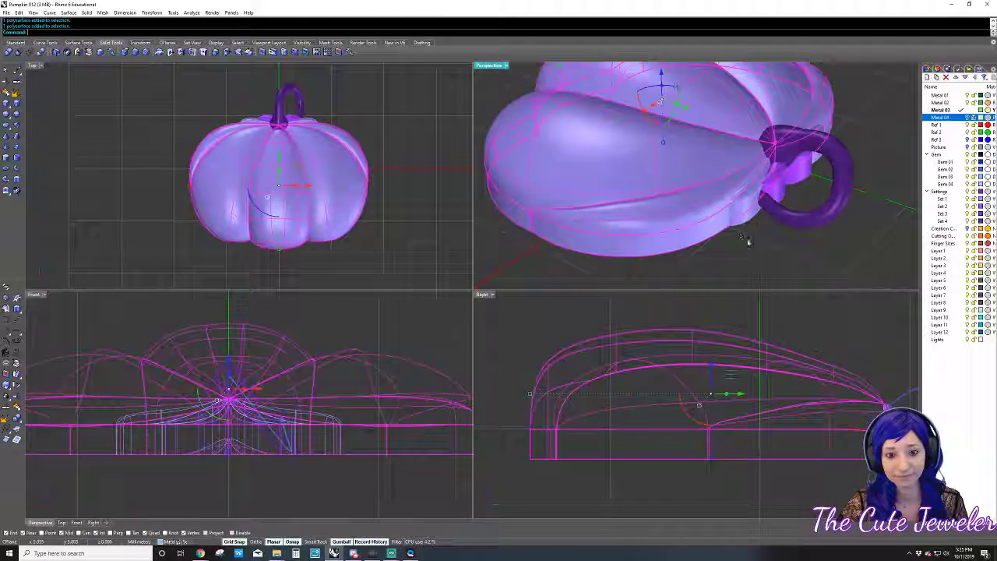
{"action": "left_click", "coordinate": [750, 244]}
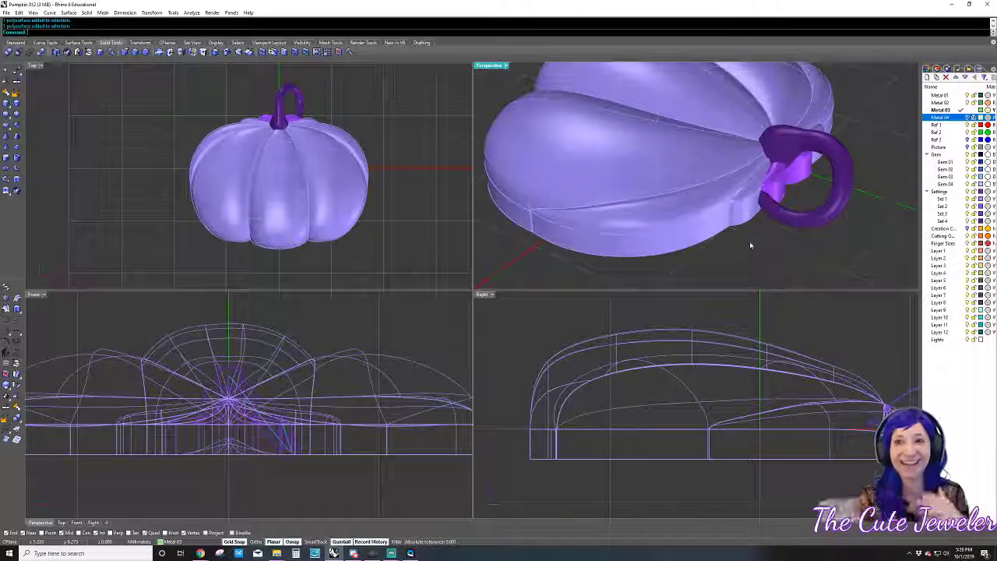
- Select the small stem connector and check its surface direction with Analyze > Direction
{"action": "left_click", "coordinate": [752, 248]}
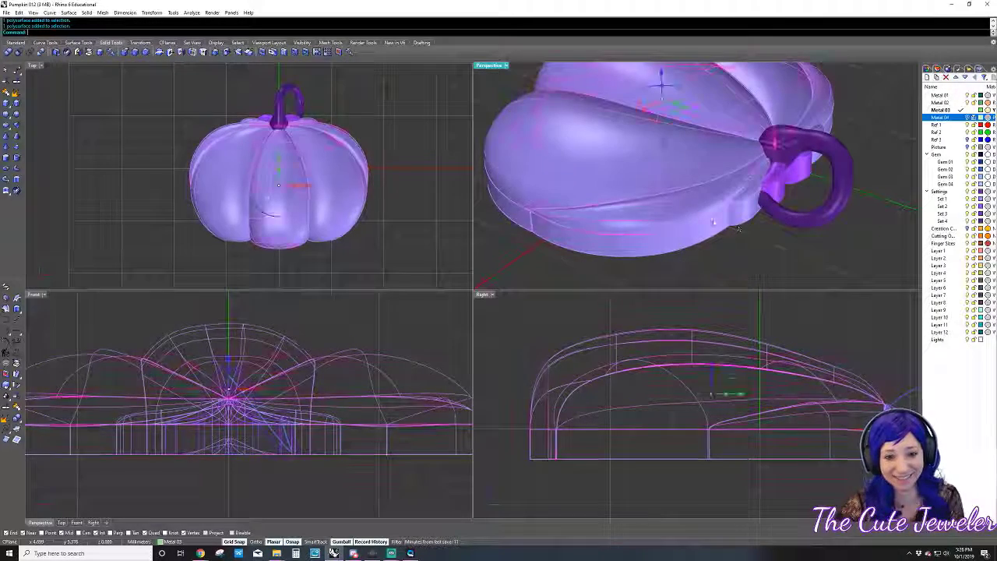
{"action": "key", "text": "Escape"}
{"action": "left_click", "coordinate": [746, 222]}
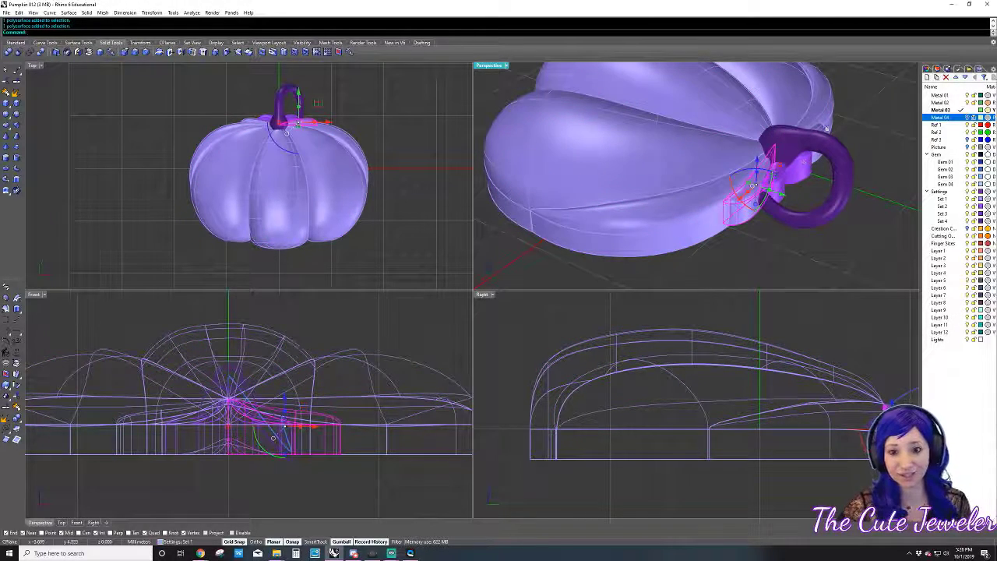
{"action": "left_click", "coordinate": [822, 127], "text": "shift"}
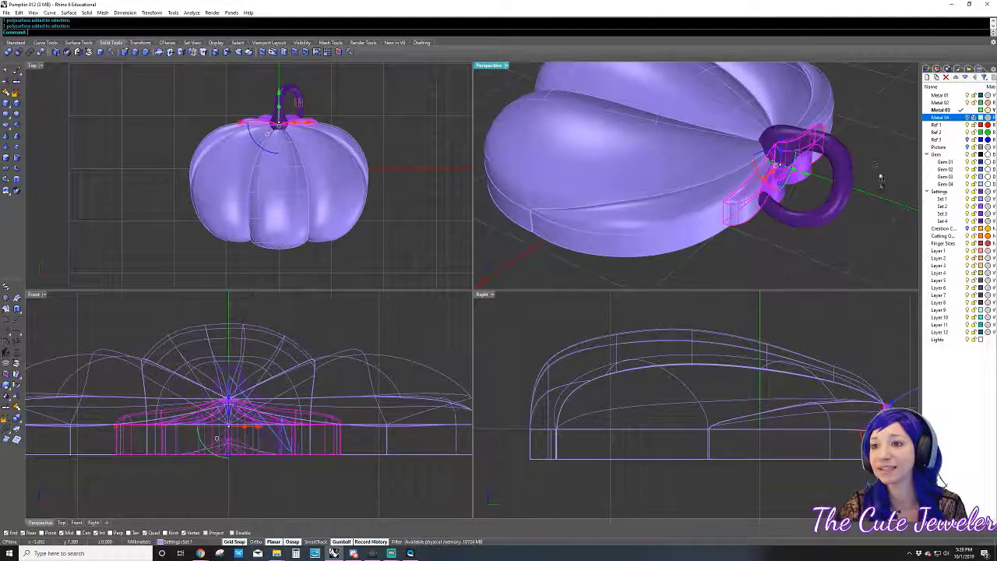
{"action": "scroll", "coordinate": [109, 111], "scroll_direction": "up", "scroll_amount": 4}
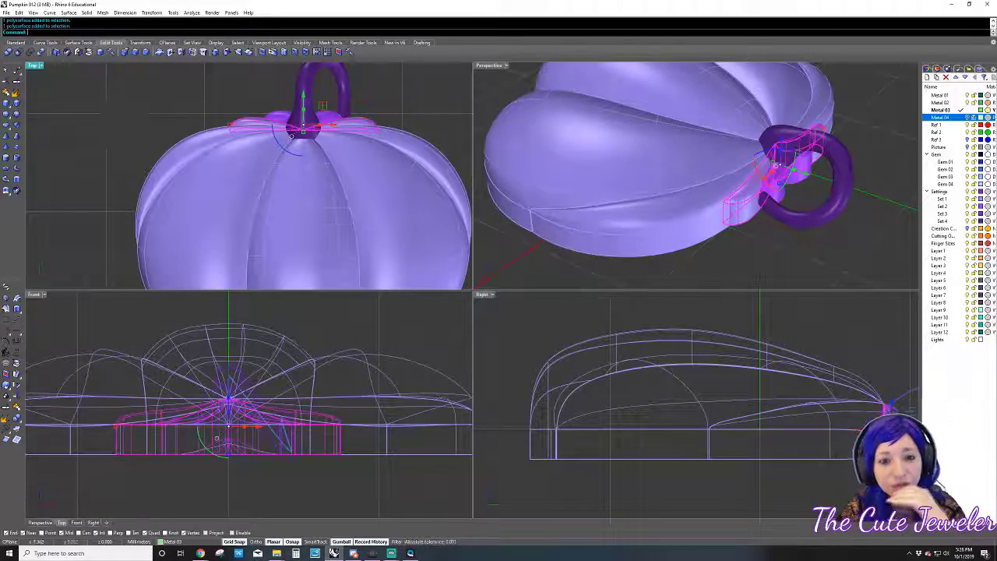
{"action": "left_click", "coordinate": [697, 234]}
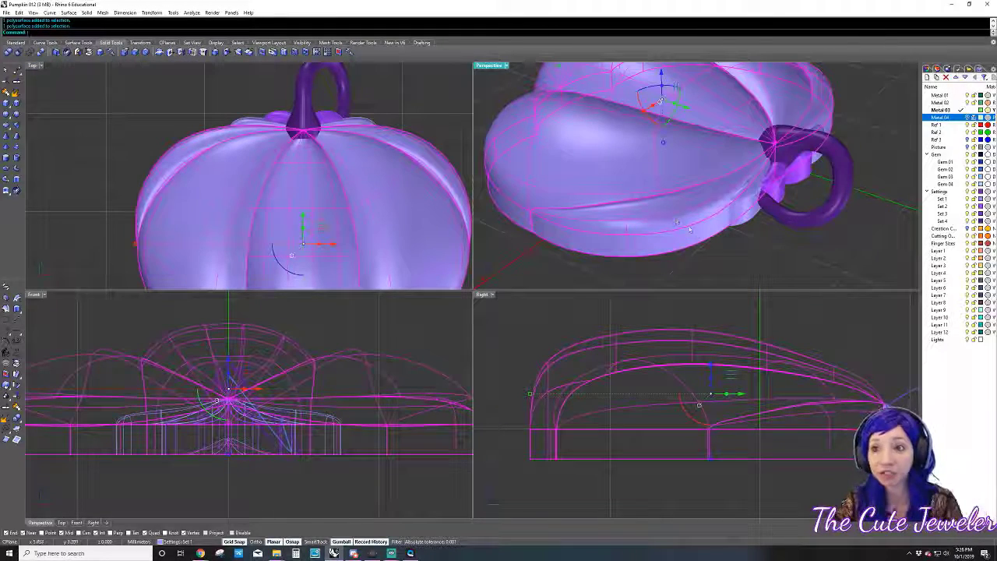
{"action": "left_click", "coordinate": [760, 204]}
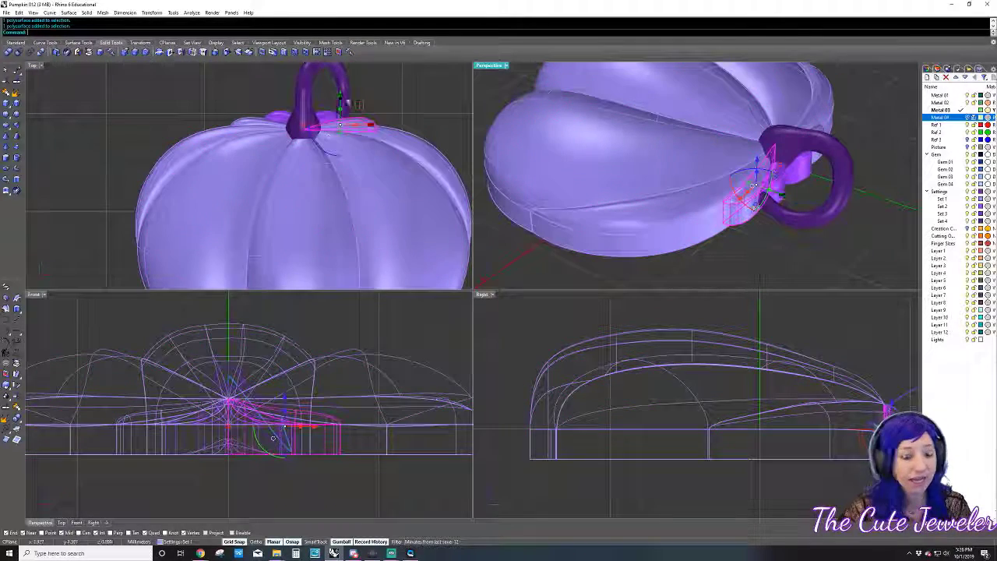
{"action": "left_click", "coordinate": [191, 13]}
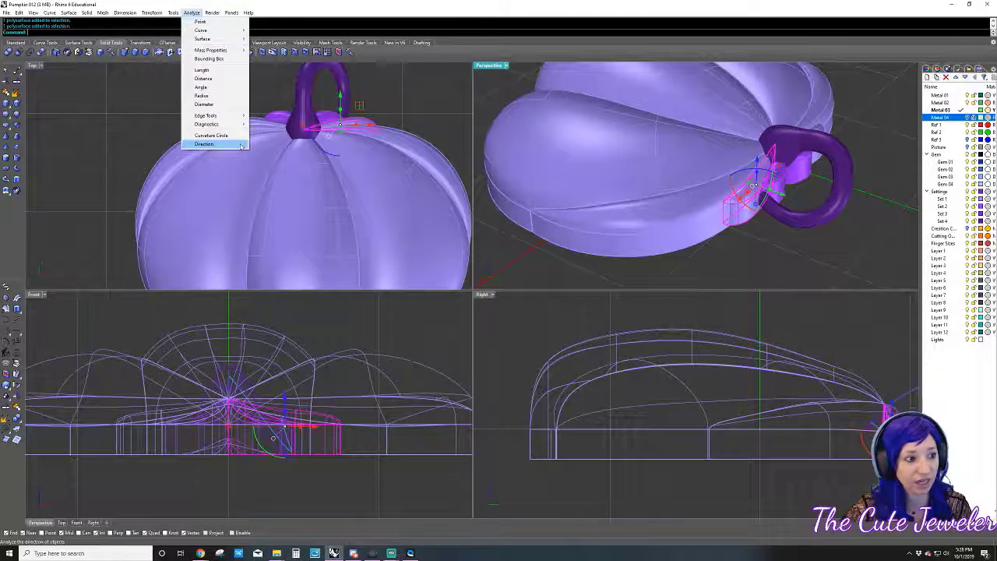
{"action": "left_click", "coordinate": [204, 144]}
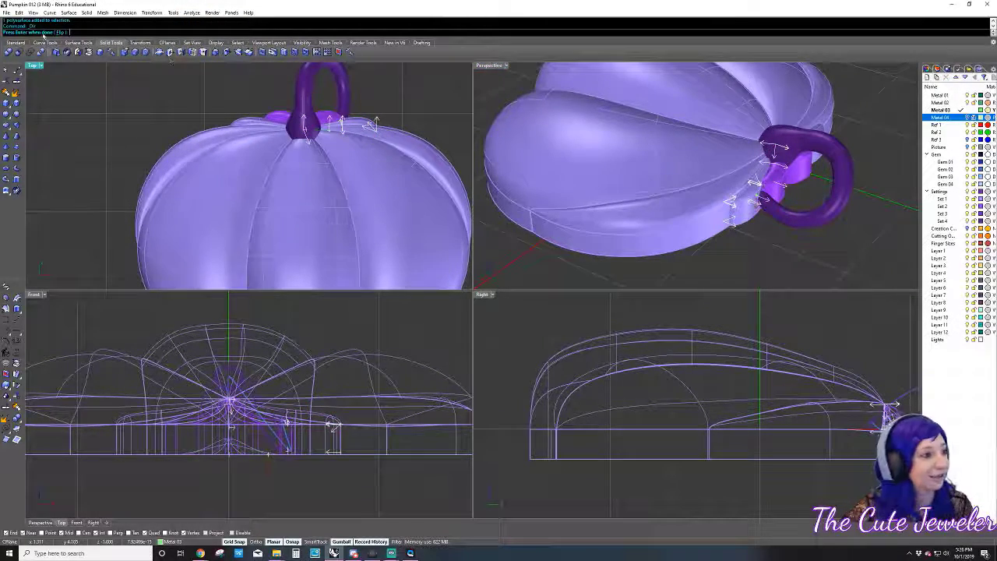
{"action": "key", "text": "Return"}
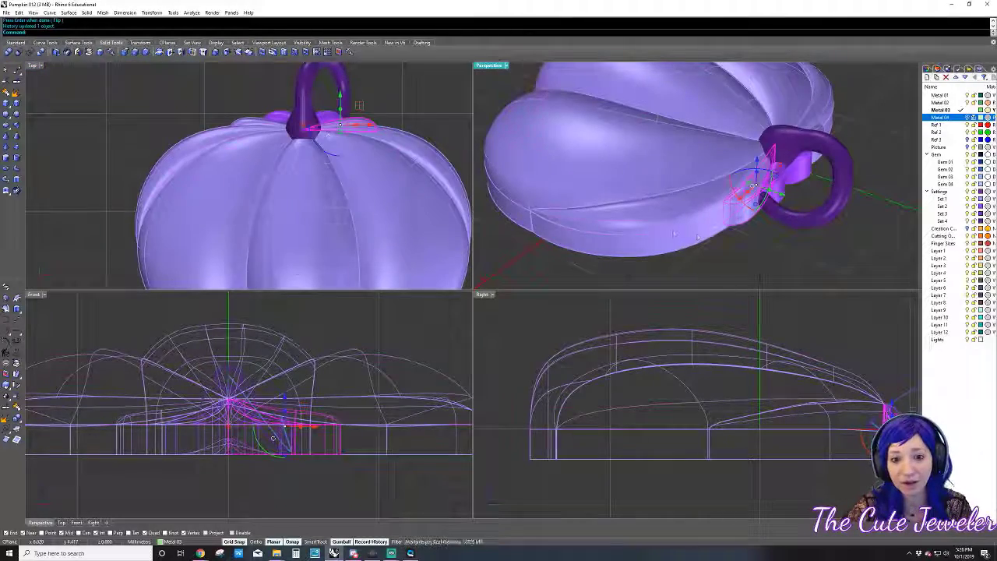
- BooleanUnion the pumpkin body with the stem connector into a single solid
{"action": "left_click", "coordinate": [731, 222], "text": "shift"}
{"action": "left_click", "coordinate": [7, 52]}
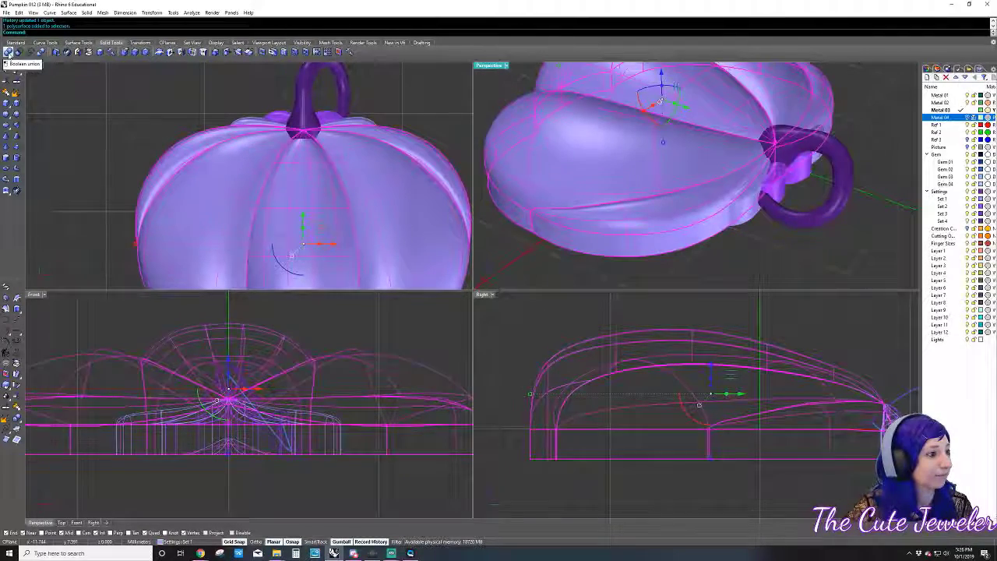
{"action": "left_click", "coordinate": [731, 210]}
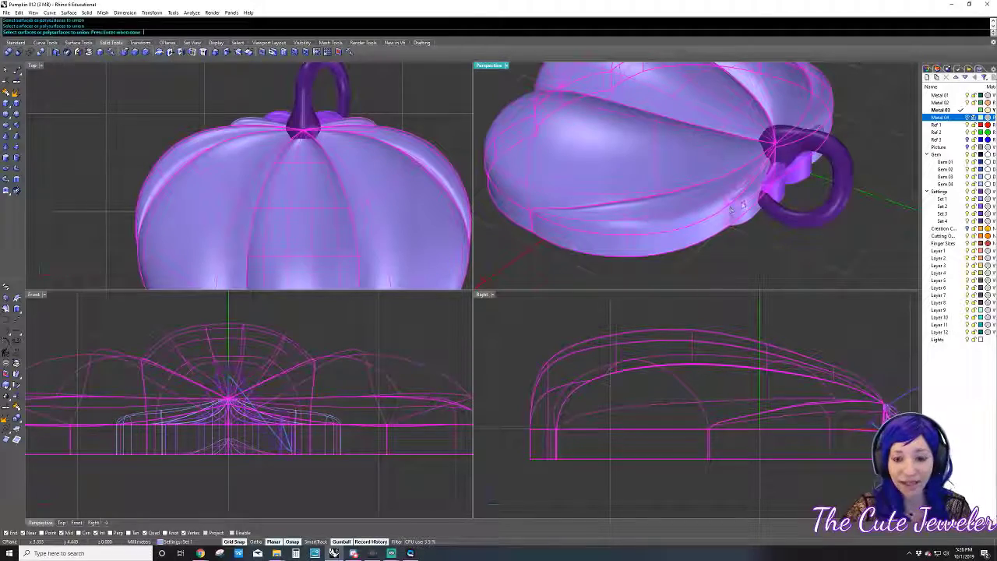
{"action": "key", "text": "Return"}
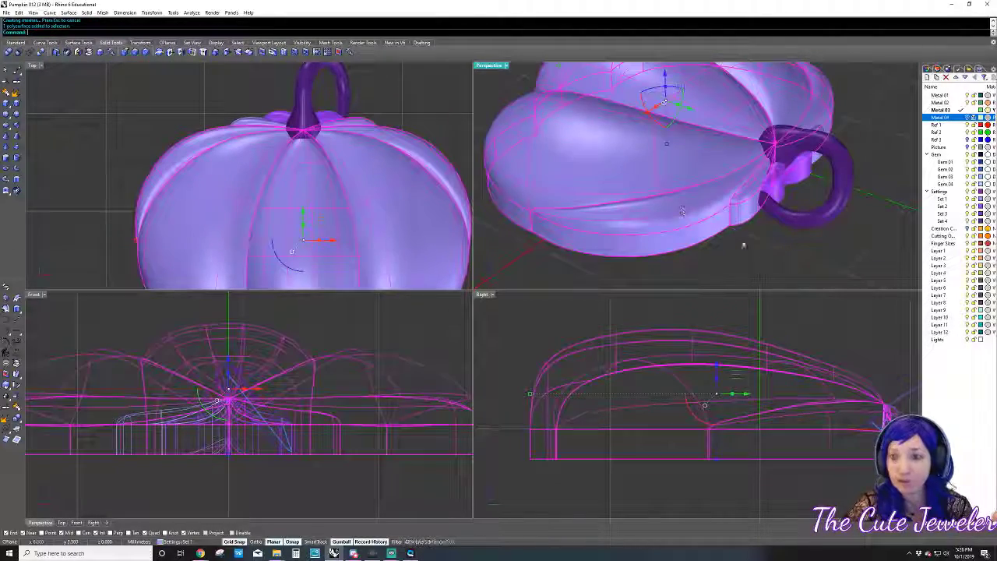
{"action": "key", "text": "Return"}
{"action": "right_click_drag", "start_coordinate": [774, 258], "coordinate": [825, 211]}
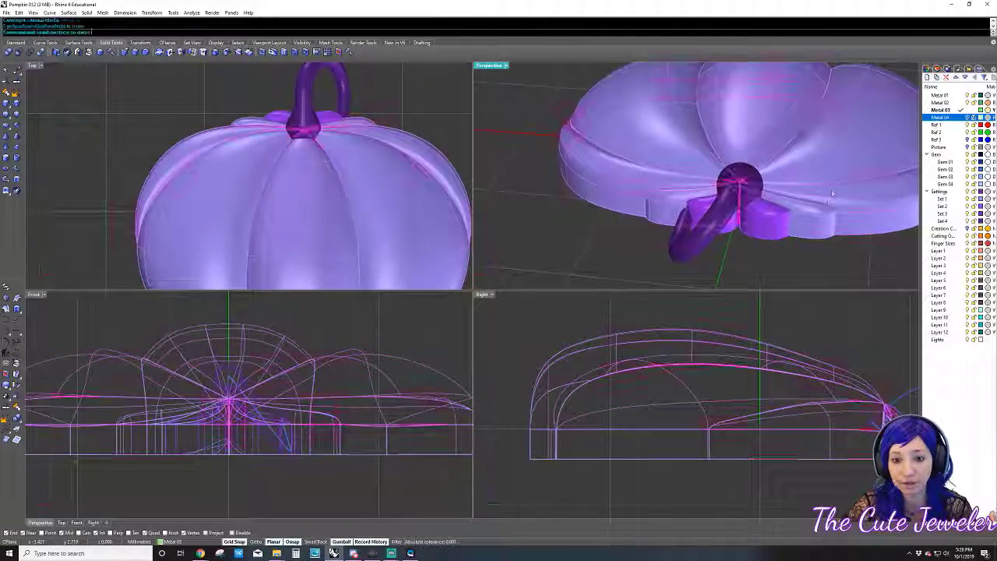
{"action": "key", "text": "Return"}
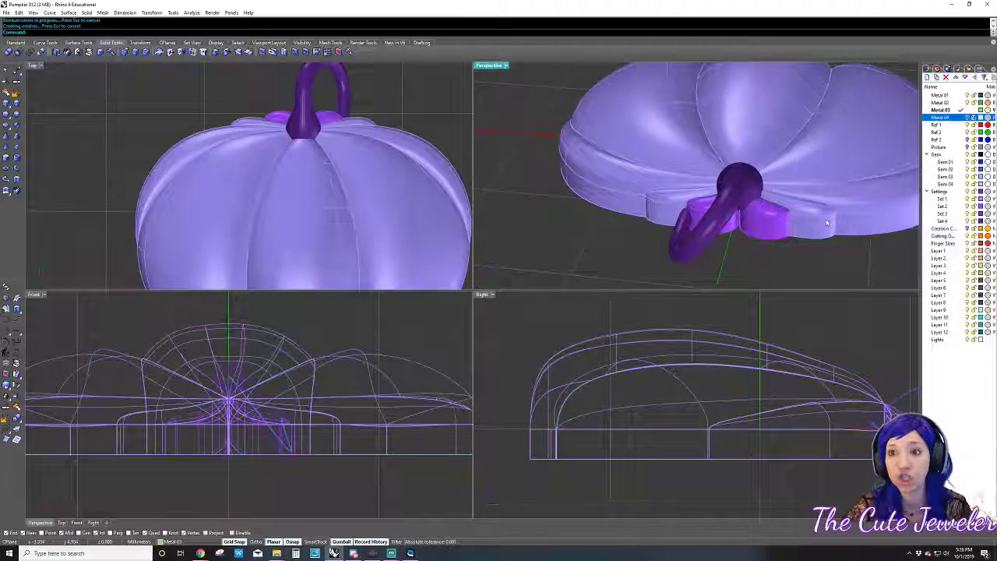
{"action": "key", "text": "Return"}
{"action": "left_click", "coordinate": [764, 225]}
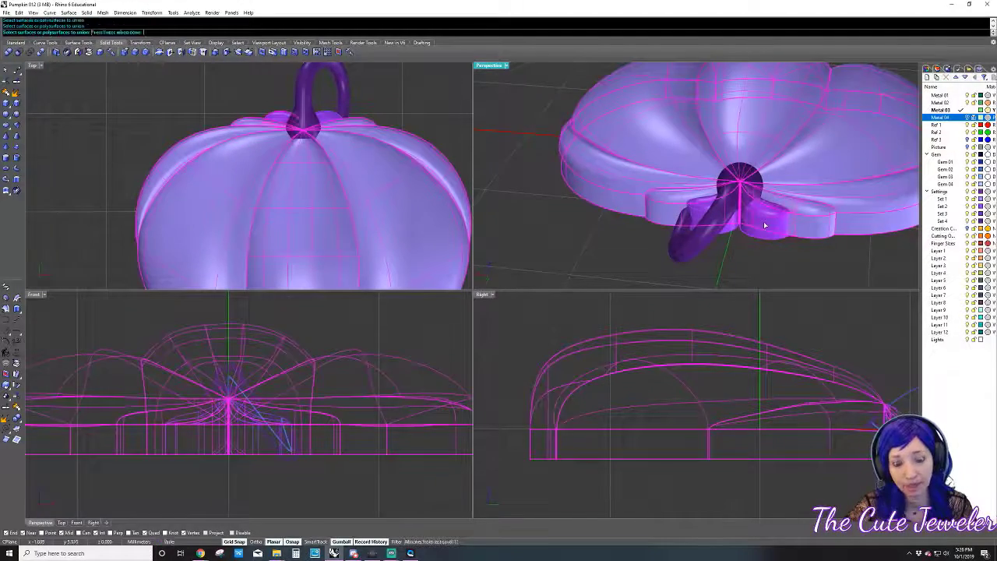
{"action": "left_click", "coordinate": [730, 227]}
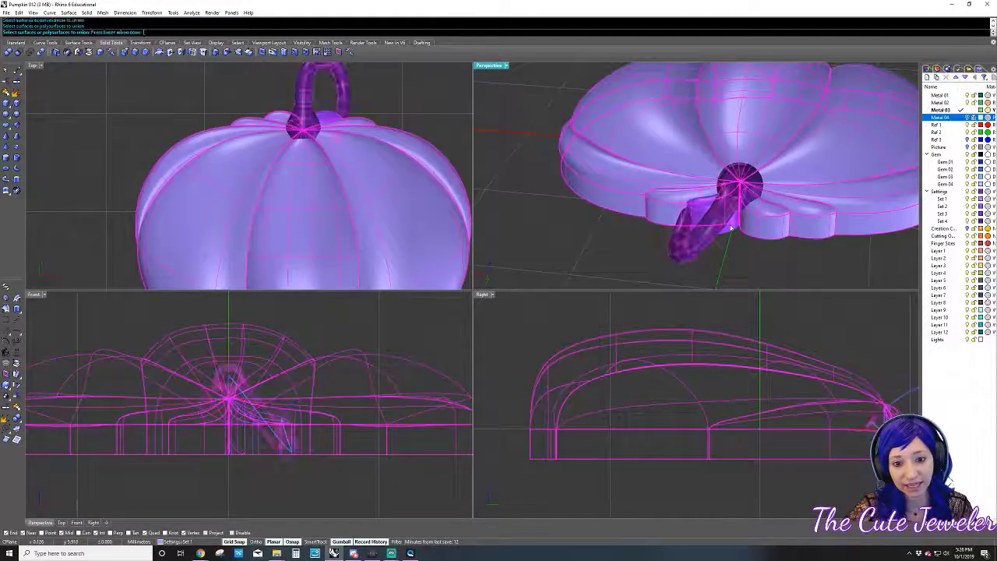
{"action": "key", "text": "Return"}
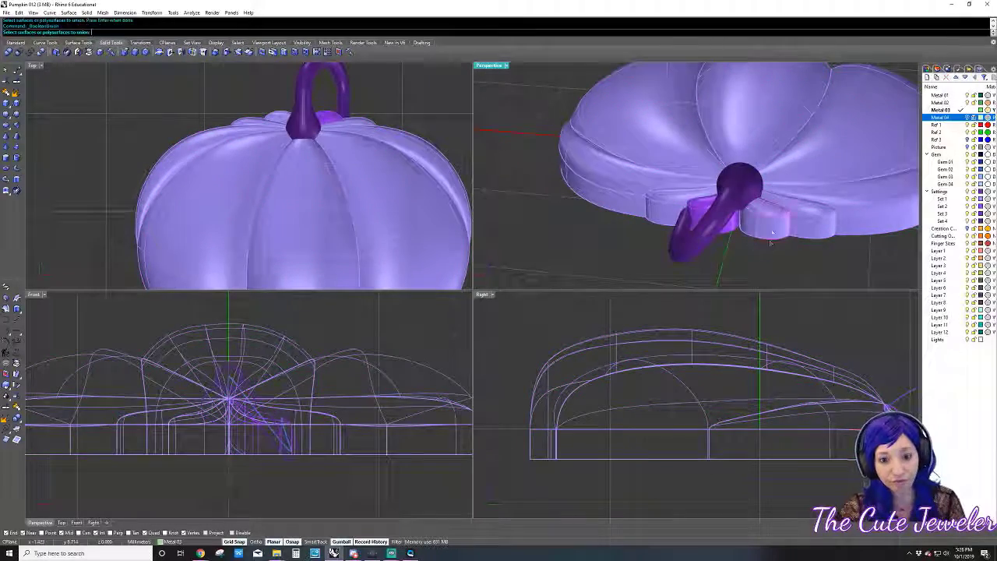
{"action": "left_click", "coordinate": [770, 232]}
{"action": "key", "text": "Return"}
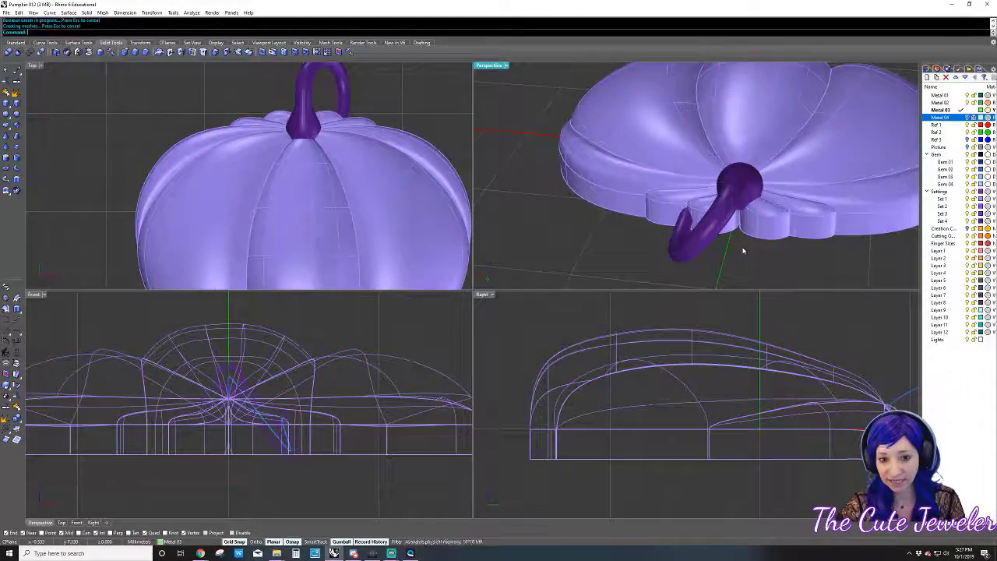
- Toggle layer Set 4 off and on while orbiting to inspect the joined stem base
{"action": "right_click_drag", "start_coordinate": [710, 214], "coordinate": [654, 234]}
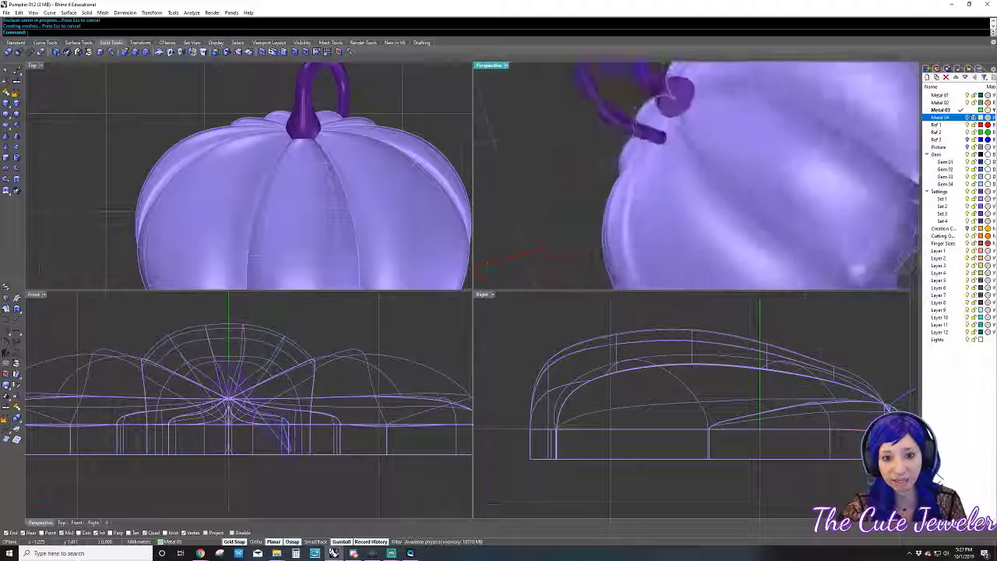
{"action": "mouse_move", "coordinate": [623, 160]}
{"action": "right_mouse_down"}
{"action": "mouse_move", "coordinate": [624, 146]}
{"action": "mouse_move", "coordinate": [723, 203]}
{"action": "right_mouse_up"}
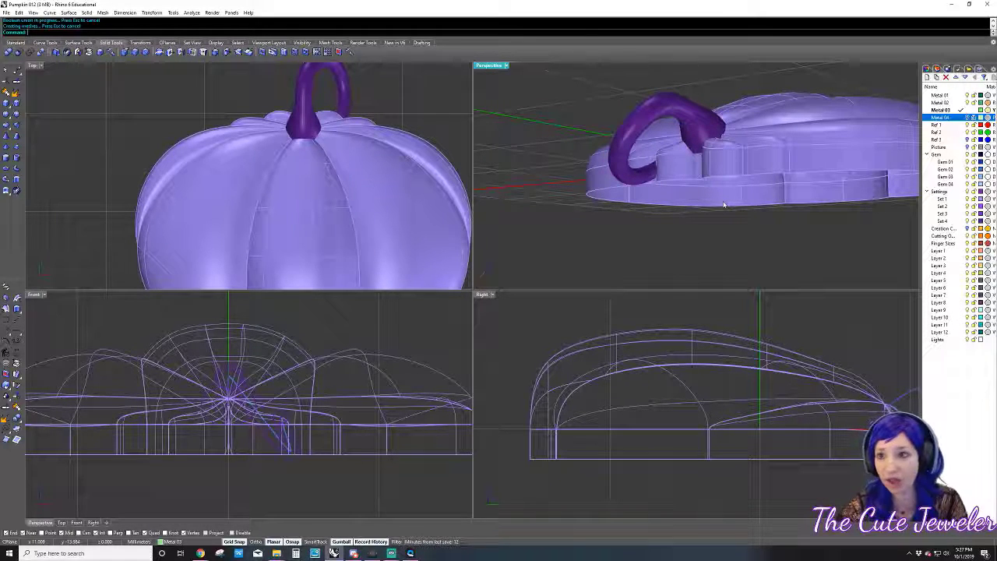
{"action": "right_click_drag", "start_coordinate": [724, 206], "coordinate": [612, 181]}
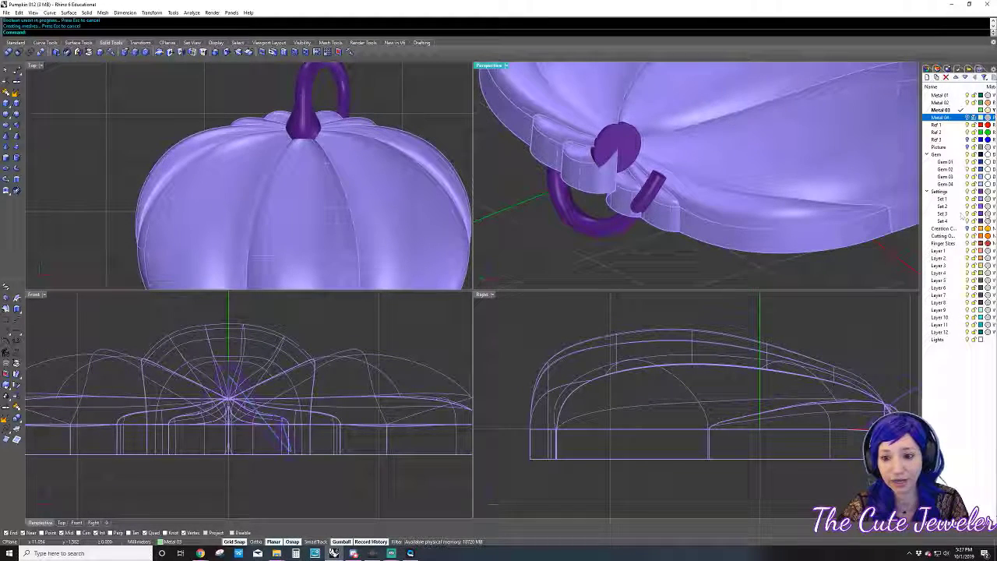
{"action": "left_click", "coordinate": [975, 222]}
{"action": "right_click_drag", "start_coordinate": [615, 187], "coordinate": [585, 192]}
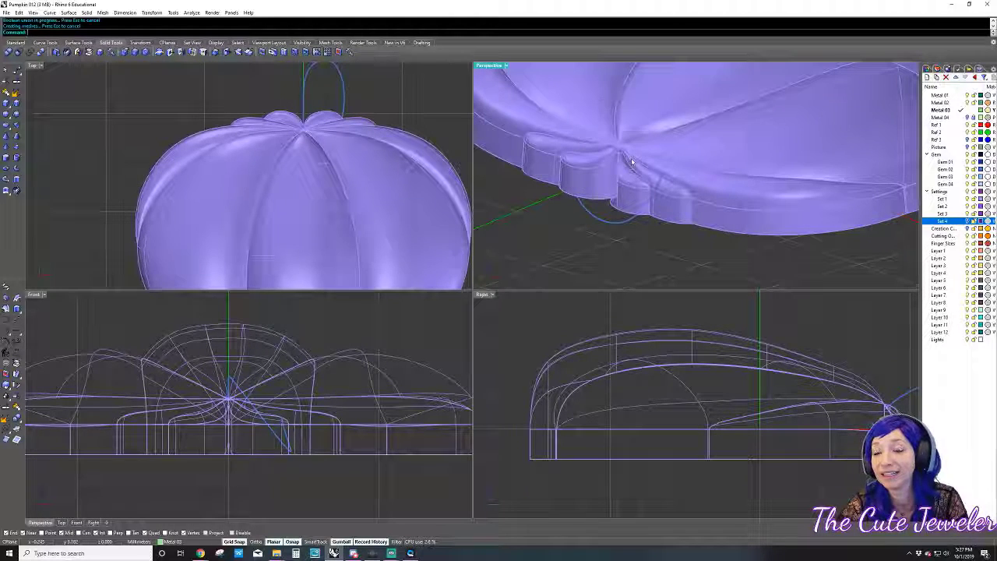
{"action": "mouse_move", "coordinate": [632, 161]}
{"action": "right_mouse_down"}
{"action": "mouse_move", "coordinate": [645, 199]}
{"action": "mouse_move", "coordinate": [590, 121]}
{"action": "mouse_move", "coordinate": [596, 179]}
{"action": "mouse_move", "coordinate": [742, 144]}
{"action": "mouse_move", "coordinate": [937, 147]}
{"action": "right_mouse_up"}
{"action": "left_click", "coordinate": [968, 221]}
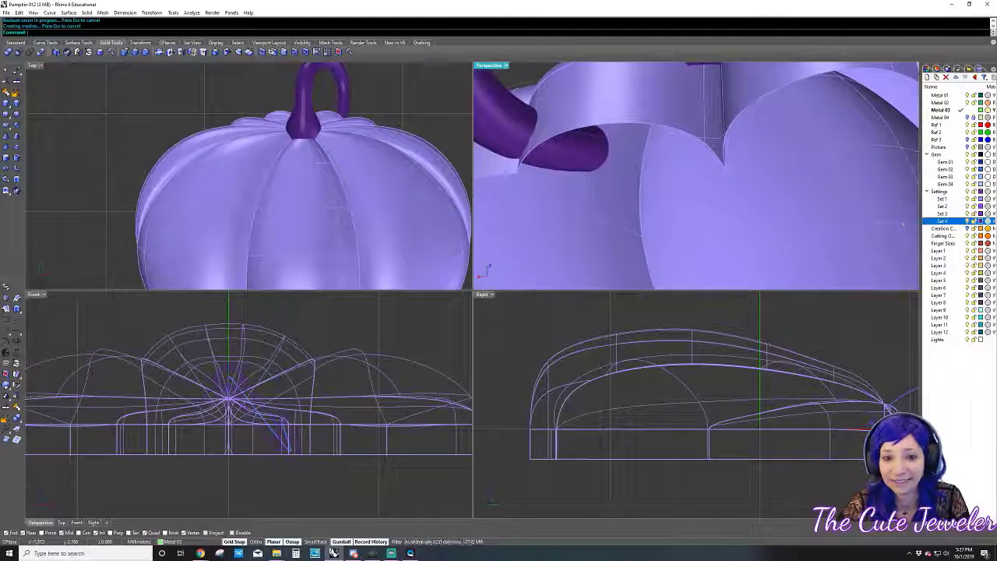
{"action": "right_click_drag", "start_coordinate": [856, 194], "coordinate": [545, 155]}
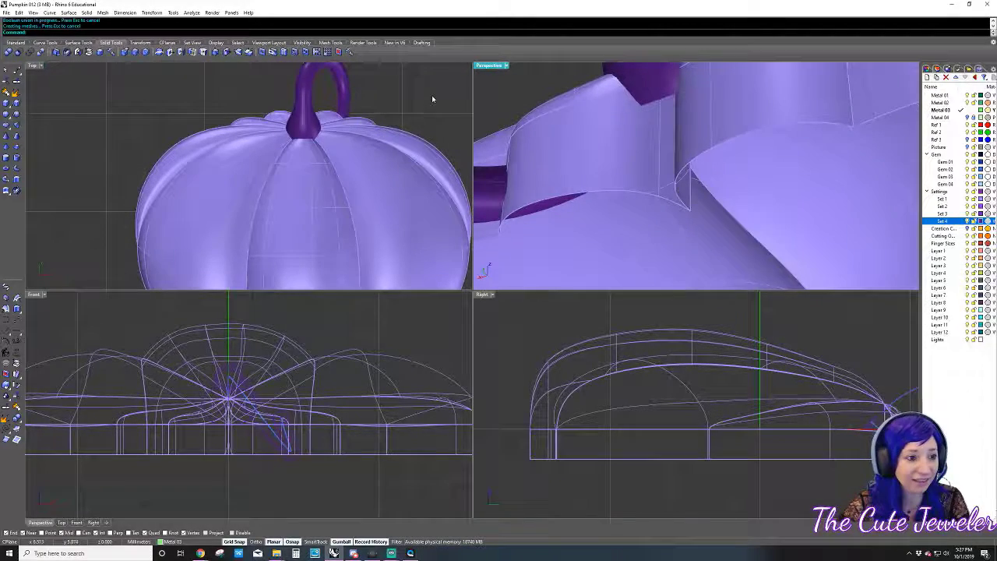
{"action": "right_click_drag", "start_coordinate": [678, 129], "coordinate": [595, 135]}
- Split the stem into separate surfaces and delete one of the split pieces
{"action": "left_click", "coordinate": [311, 93]}
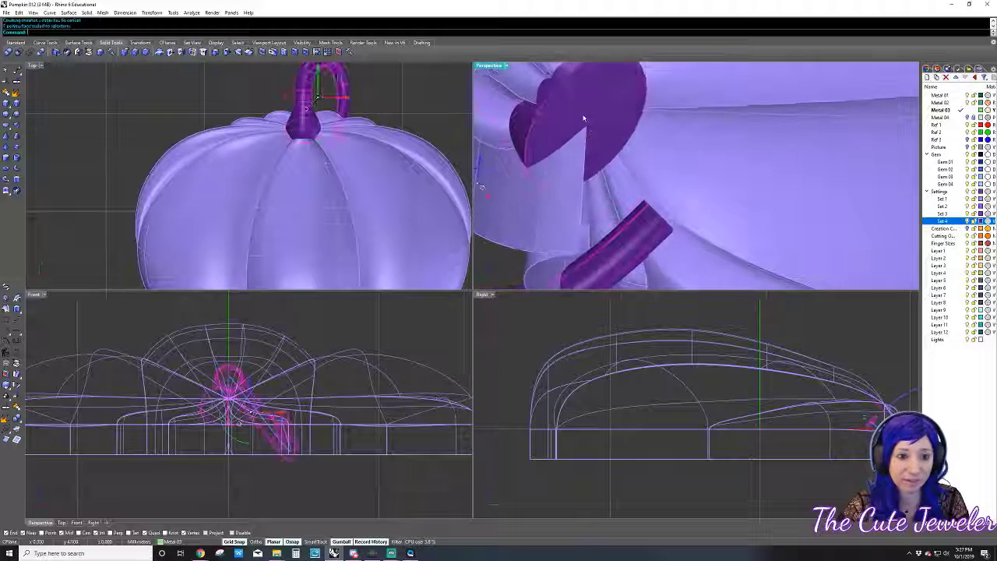
{"action": "left_click", "coordinate": [409, 105]}
{"action": "left_click", "coordinate": [298, 91]}
{"action": "left_click", "coordinate": [298, 91]}
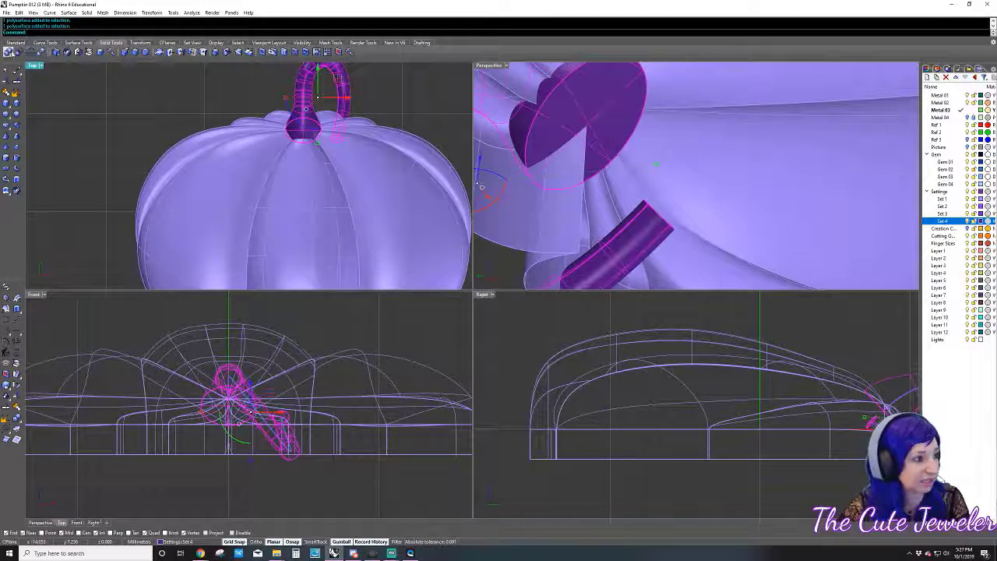
{"action": "left_click", "coordinate": [16, 92]}
{"action": "left_click", "coordinate": [594, 125]}
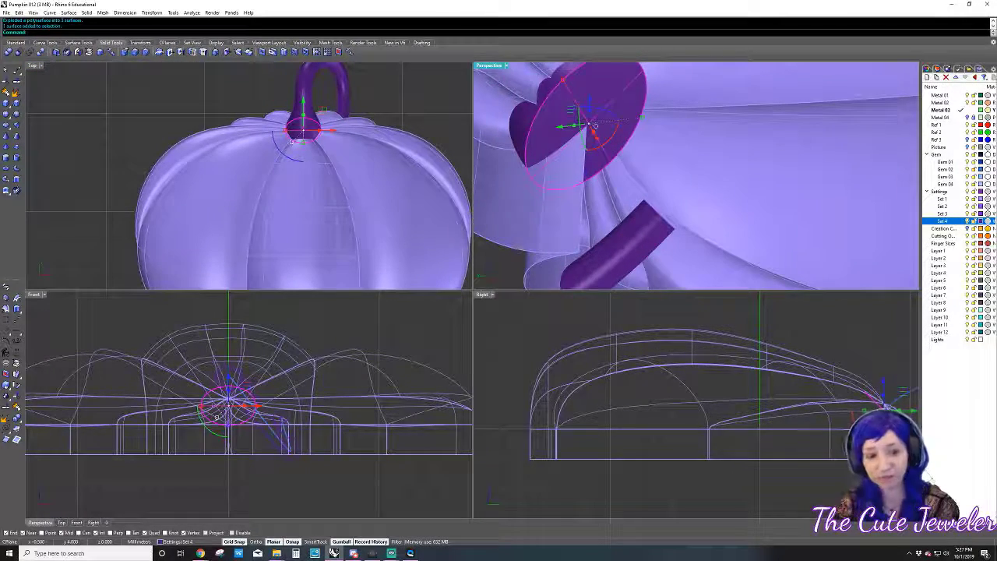
{"action": "key", "text": "Delete"}
- Orbit around the loop and reselect the ring surface of the stem
{"action": "right_click_drag", "start_coordinate": [660, 224], "coordinate": [609, 180]}
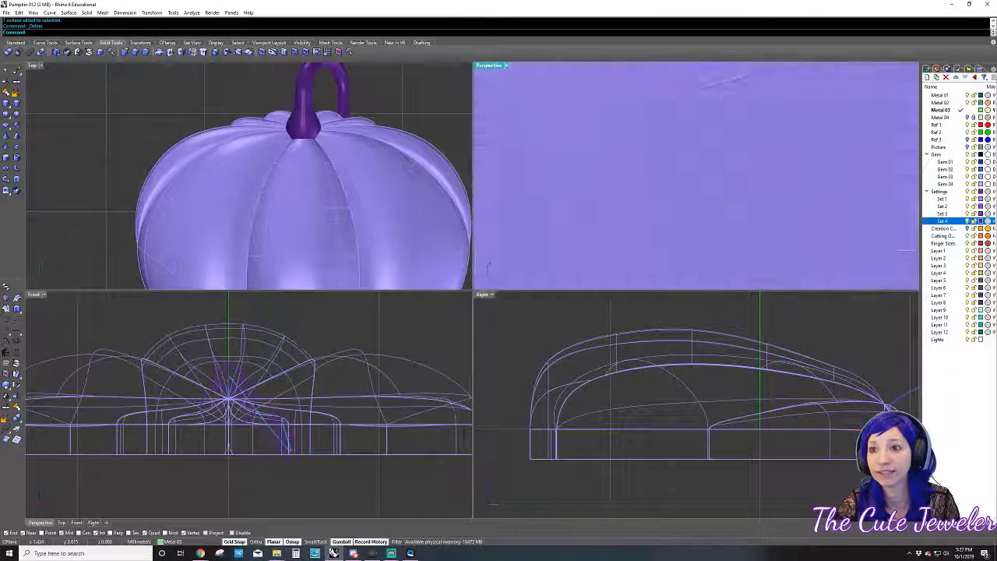
{"action": "left_click", "coordinate": [754, 211]}
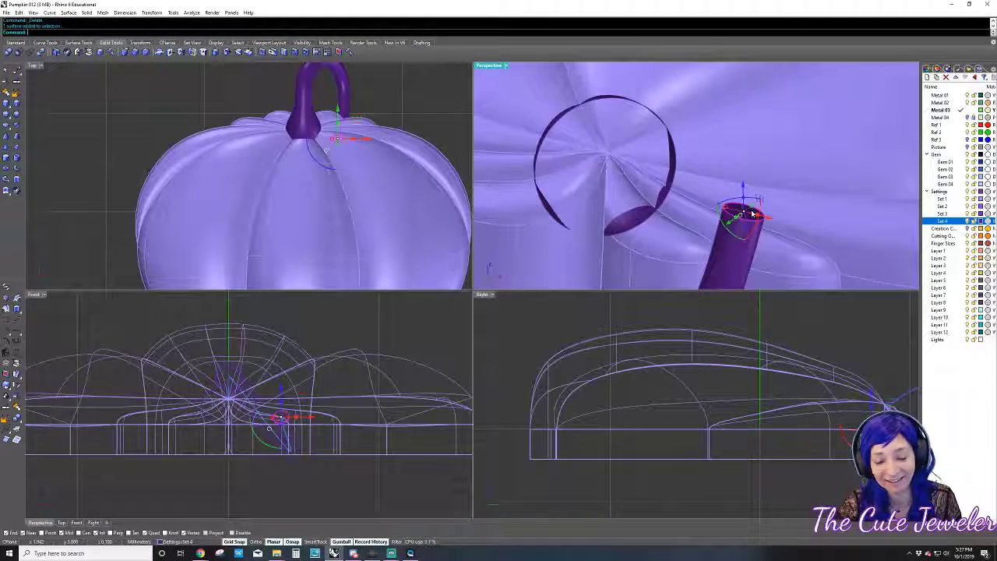
{"action": "key", "text": "Escape"}
{"action": "right_click_drag", "start_coordinate": [749, 205], "coordinate": [643, 200]}
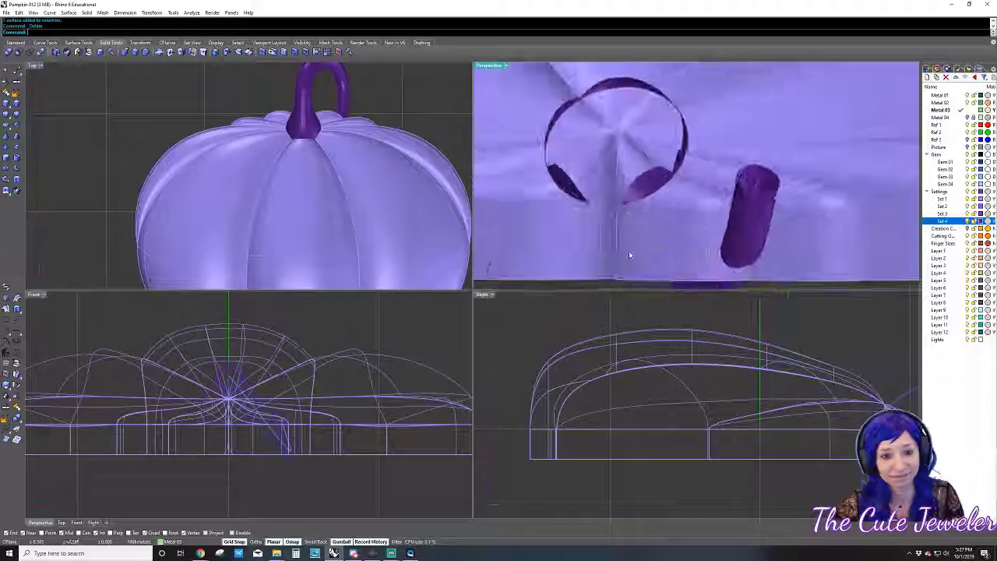
{"action": "left_click", "coordinate": [644, 201]}
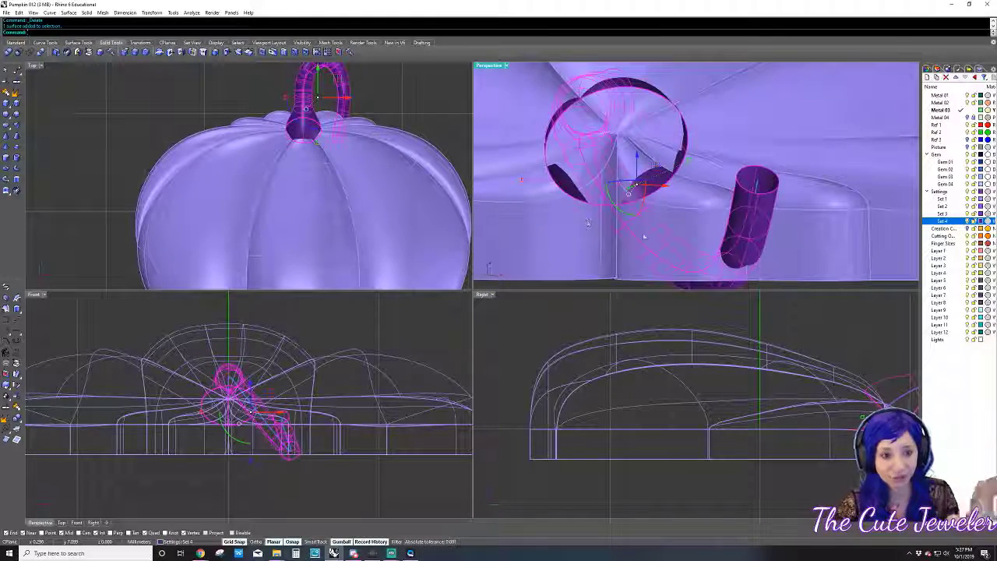
{"action": "mouse_move", "coordinate": [573, 227]}
{"action": "right_mouse_down"}
{"action": "mouse_move", "coordinate": [681, 240]}
{"action": "mouse_move", "coordinate": [572, 204]}
{"action": "right_mouse_up"}
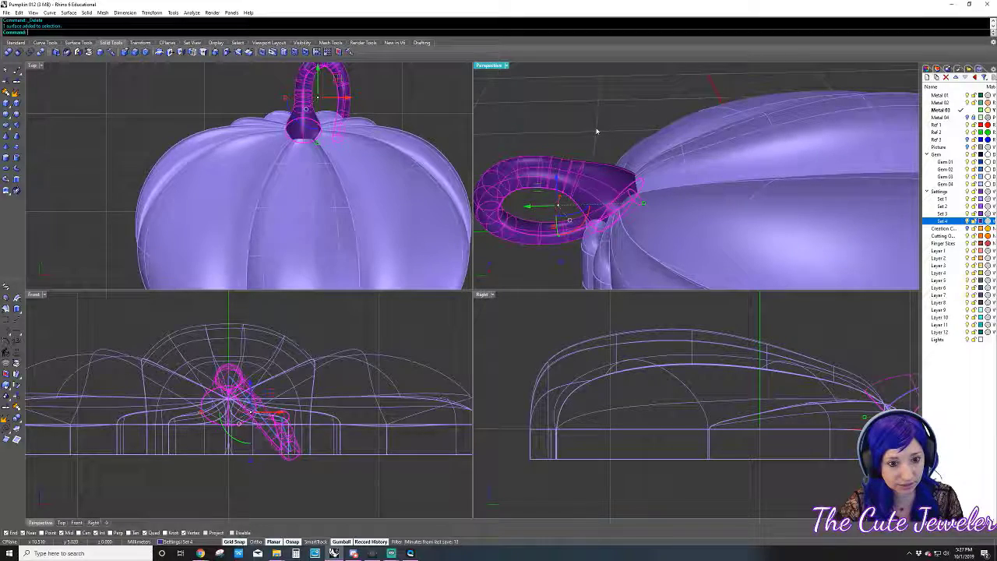
{"action": "key", "text": "Escape"}
{"action": "right_click_drag", "start_coordinate": [605, 147], "coordinate": [658, 172]}
{"action": "left_click", "coordinate": [648, 198]}
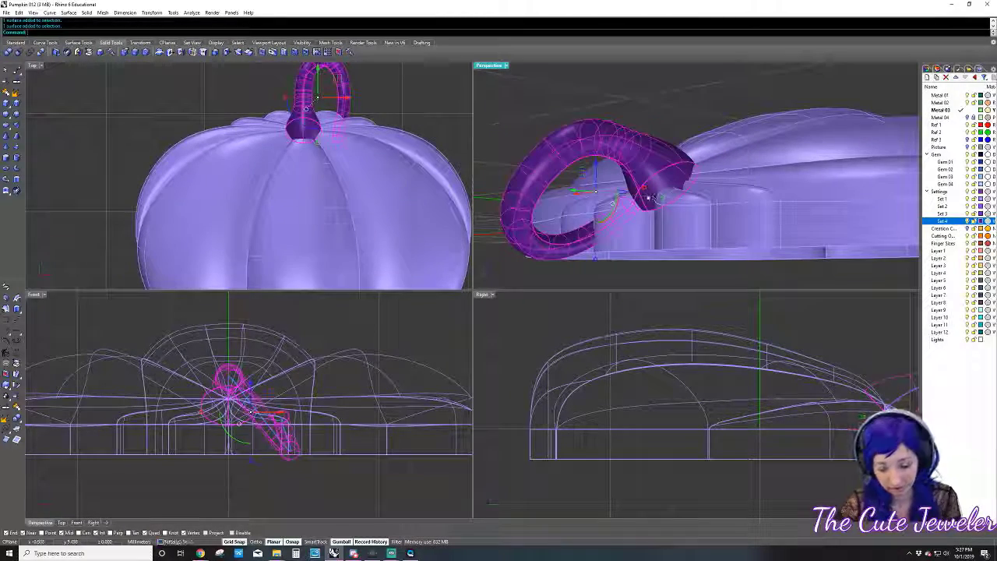
- Show the stem's control points and drag its lower point down into a spike
{"action": "key", "text": "F10"}
{"action": "left_click", "coordinate": [650, 212]}
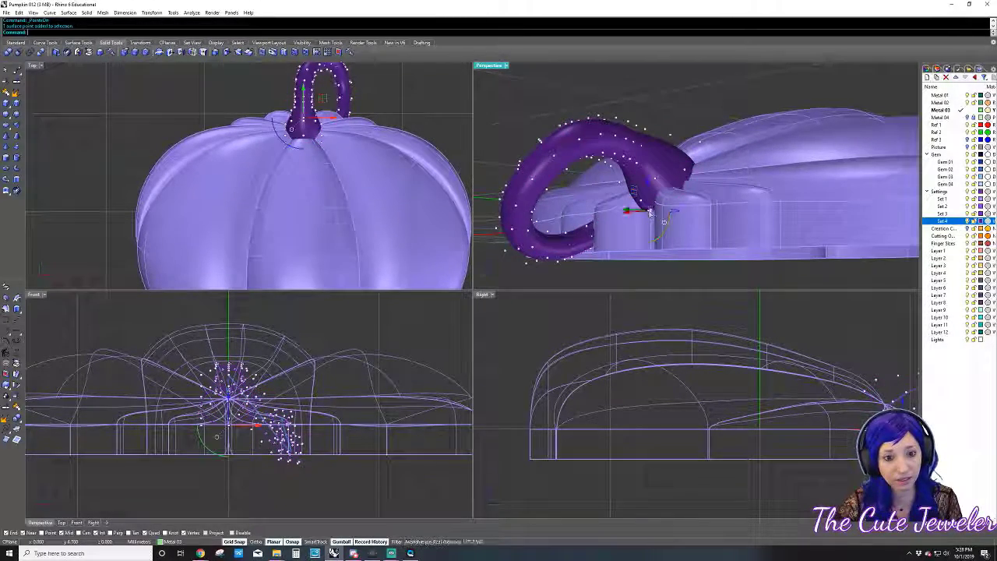
{"action": "left_click_drag", "start_coordinate": [650, 212], "coordinate": [655, 254]}
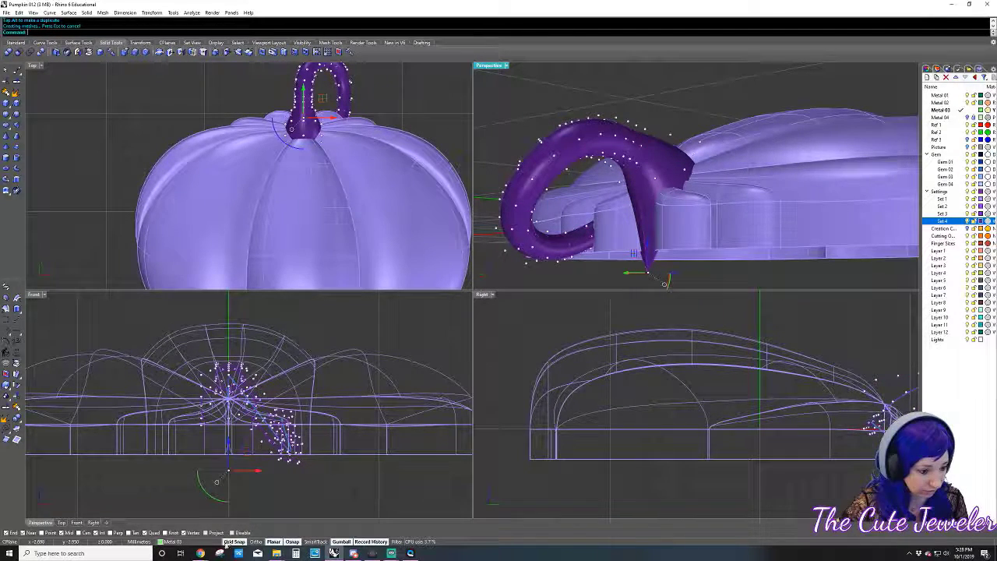
{"action": "mouse_move", "coordinate": [665, 283]}
{"action": "right_mouse_down"}
{"action": "mouse_move", "coordinate": [547, 278]}
{"action": "mouse_move", "coordinate": [483, 201]}
{"action": "mouse_move", "coordinate": [699, 278]}
{"action": "mouse_move", "coordinate": [688, 278]}
{"action": "right_mouse_up"}
{"action": "key", "text": "Escape"}
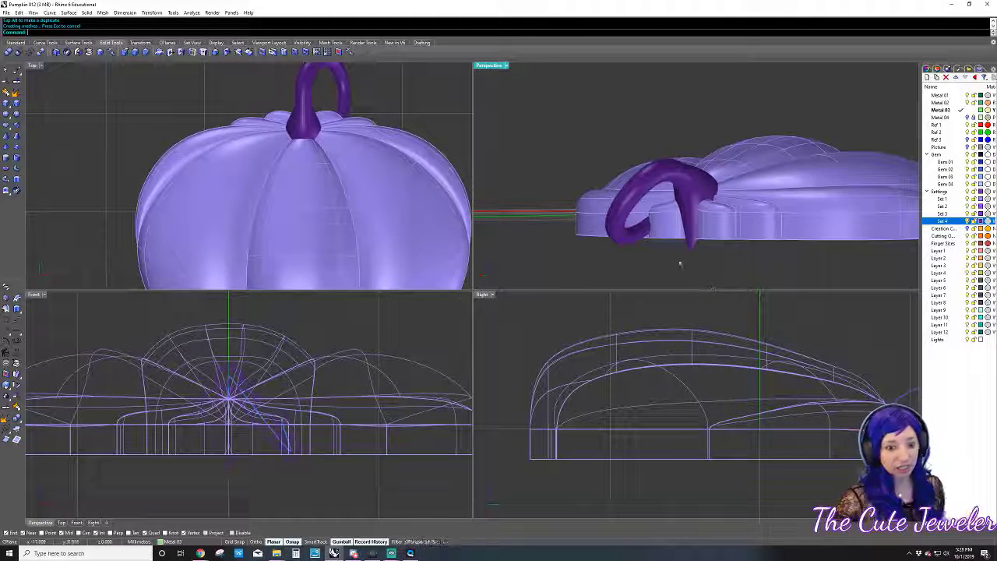
- On layer Metal 04, extrude the base outline curve into a flat green cutting strip
{"action": "scroll", "coordinate": [545, 423], "scroll_direction": "down", "scroll_amount": 3}
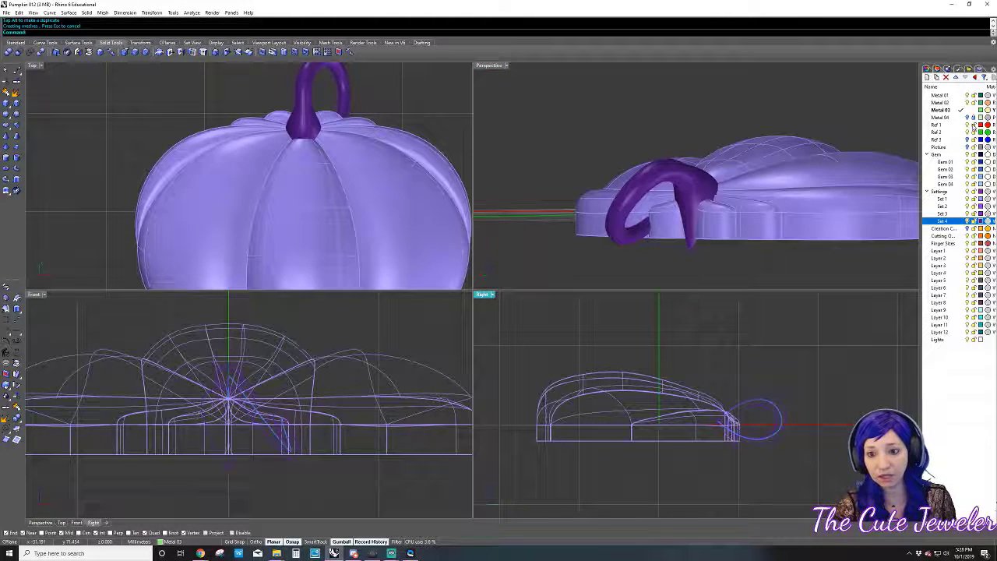
{"action": "left_click", "coordinate": [954, 117]}
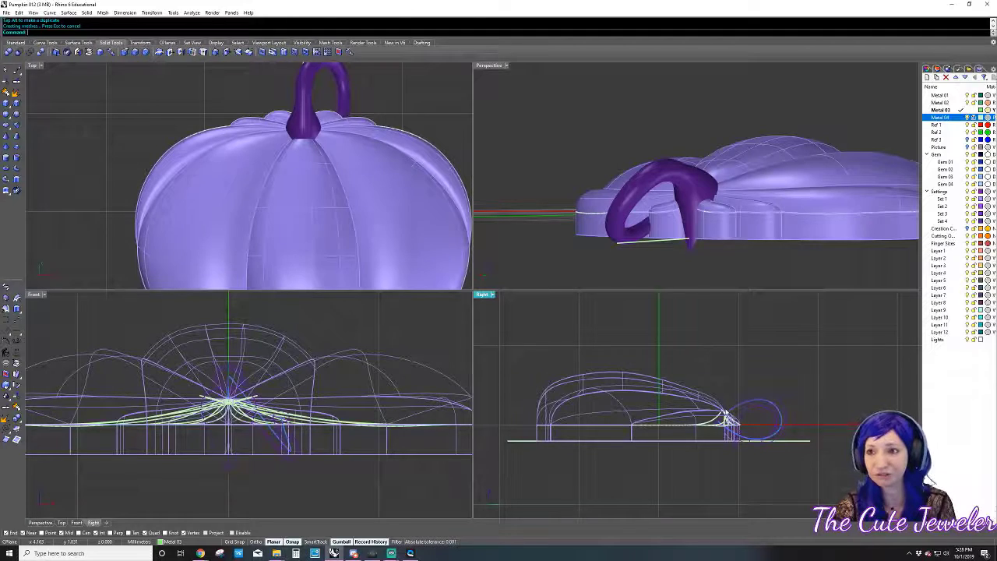
{"action": "scroll", "coordinate": [722, 409], "scroll_direction": "up", "scroll_amount": 5}
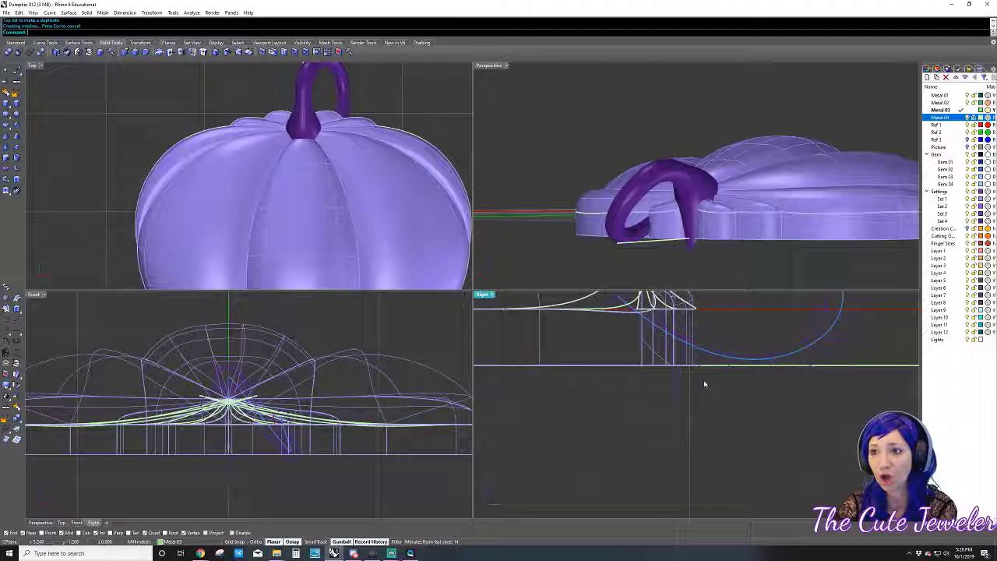
{"action": "right_click_drag", "start_coordinate": [740, 218], "coordinate": [733, 239]}
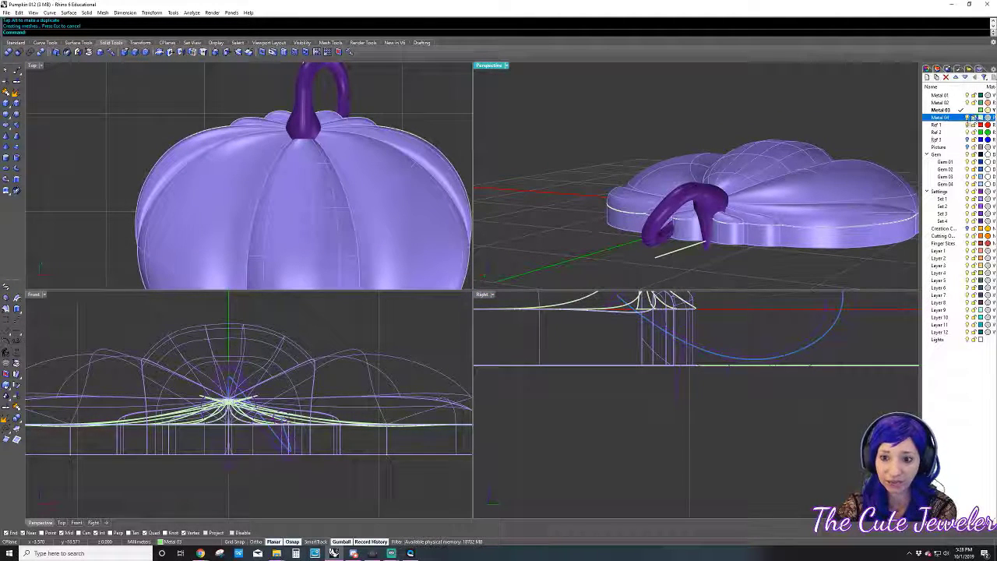
{"action": "left_click", "coordinate": [674, 253]}
{"action": "right_click_drag", "start_coordinate": [675, 253], "coordinate": [679, 271]}
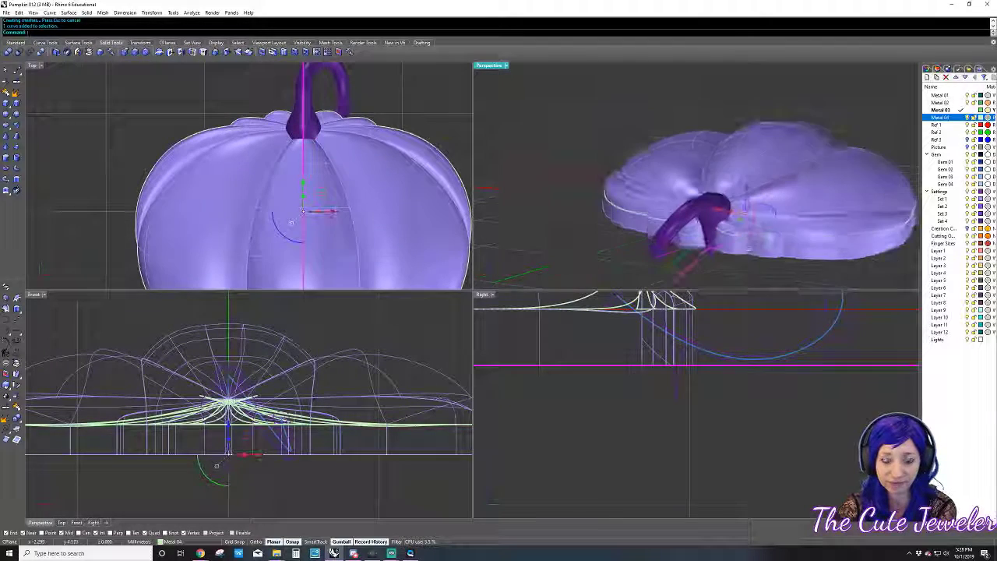
{"action": "left_click_drag", "start_coordinate": [735, 215], "coordinate": [756, 286]}
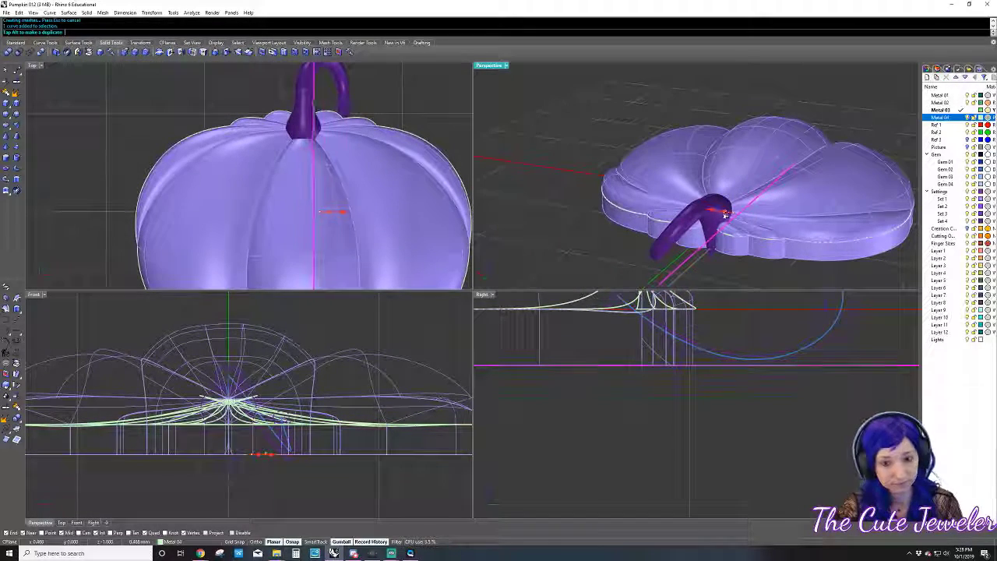
{"action": "mouse_move", "coordinate": [753, 278]}
{"action": "right_mouse_down"}
{"action": "mouse_move", "coordinate": [708, 226]}
{"action": "mouse_move", "coordinate": [708, 258]}
{"action": "right_mouse_up"}
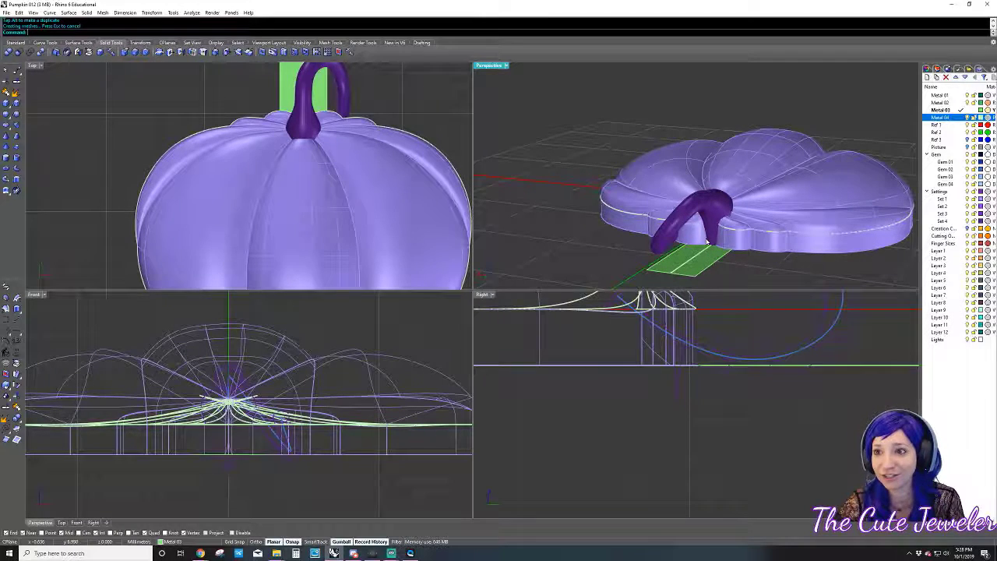
- Split the stem with the green strip and delete its pointed bottom piece
{"action": "left_click", "coordinate": [710, 222]}
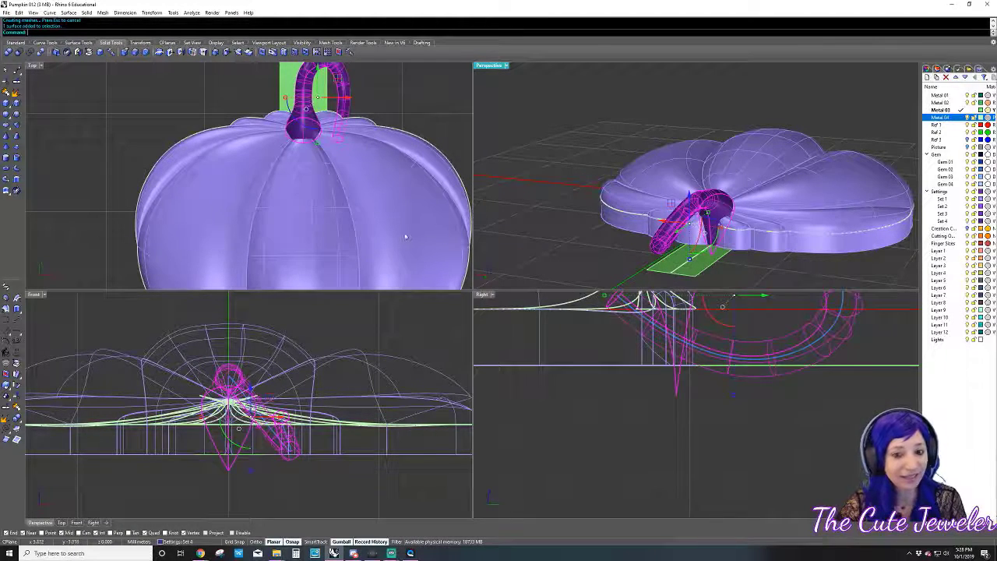
{"action": "left_click", "coordinate": [15, 82]}
{"action": "left_click", "coordinate": [705, 269]}
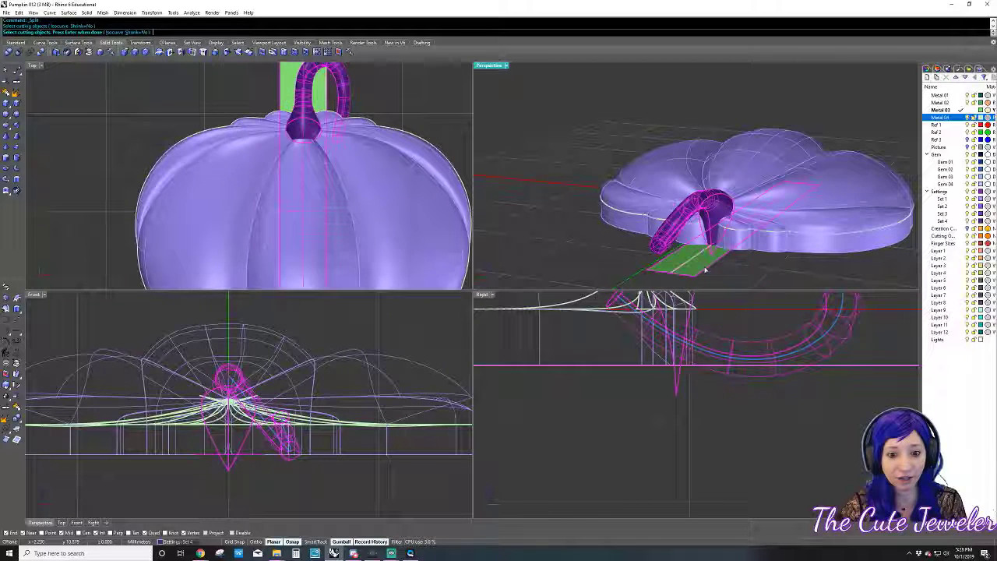
{"action": "key", "text": "Return"}
{"action": "mouse_move", "coordinate": [785, 265]}
{"action": "right_mouse_down"}
{"action": "mouse_move", "coordinate": [763, 246]}
{"action": "mouse_move", "coordinate": [690, 243]}
{"action": "right_mouse_up"}
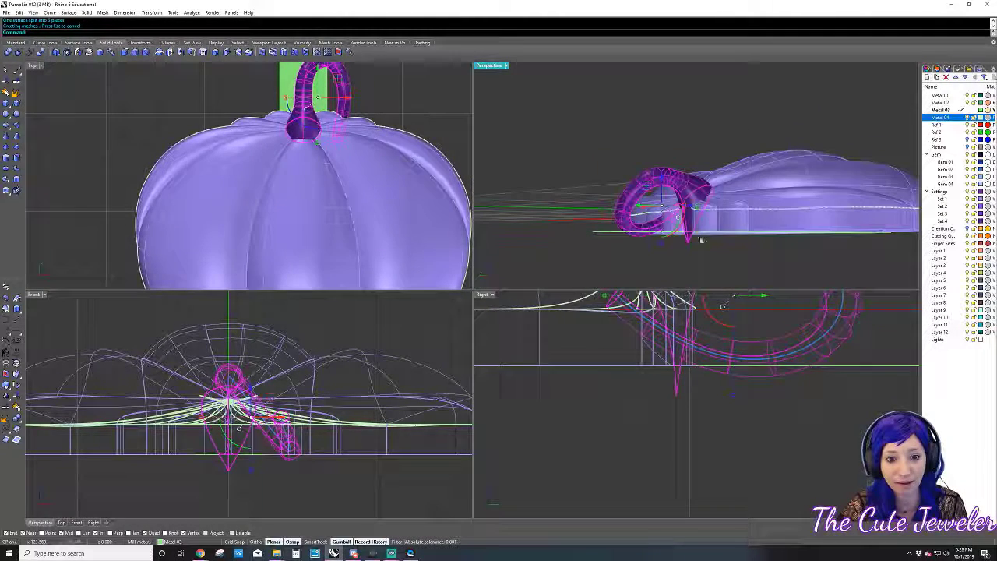
{"action": "left_click", "coordinate": [690, 243]}
{"action": "key", "text": "Delete"}
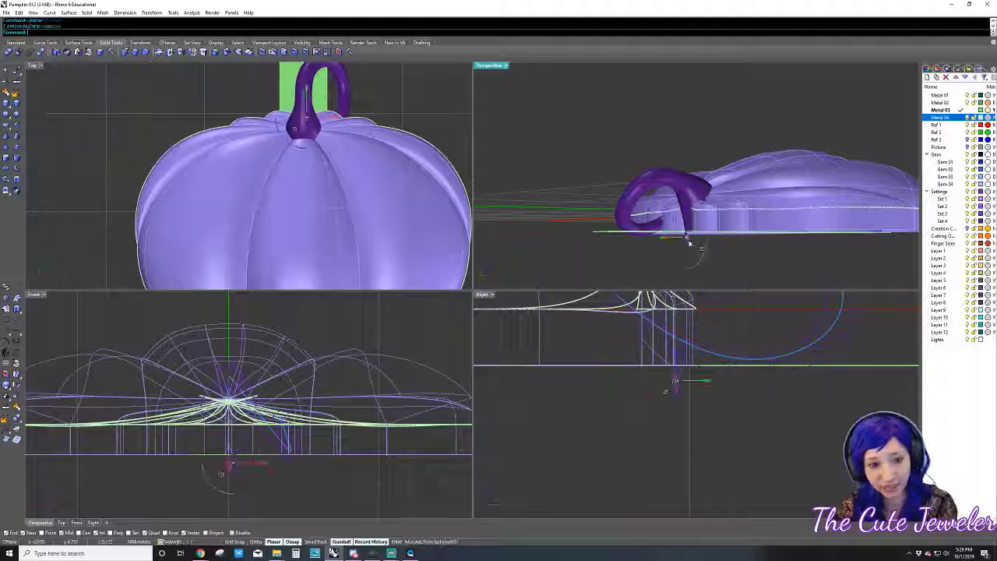
- Delete the green cutting strip and select every object in the model
{"action": "right_click_drag", "start_coordinate": [690, 243], "coordinate": [639, 262]}
{"action": "left_click", "coordinate": [635, 263]}
{"action": "key", "text": "Delete"}
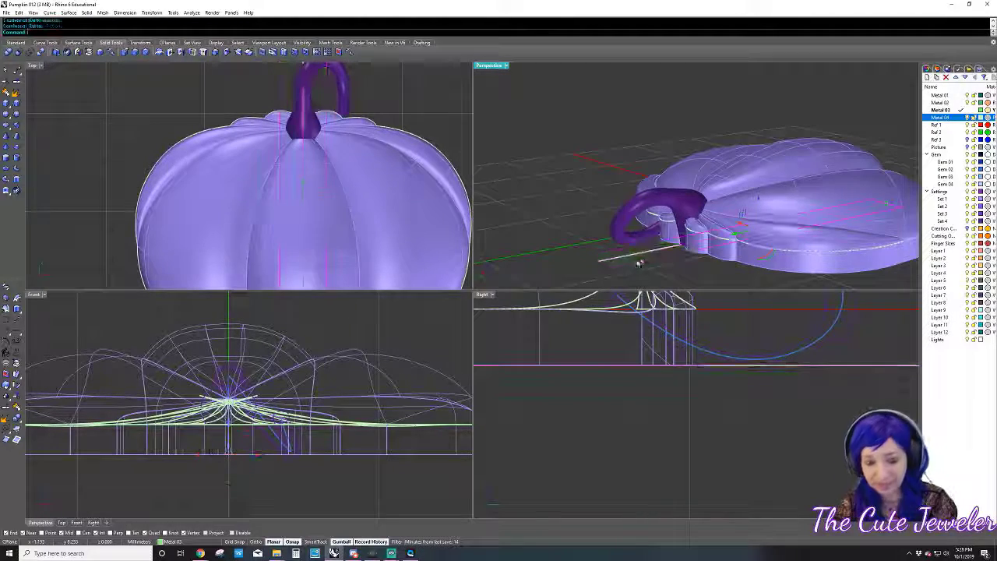
{"action": "left_click", "coordinate": [374, 160]}
{"action": "key", "text": "ctrl+a"}
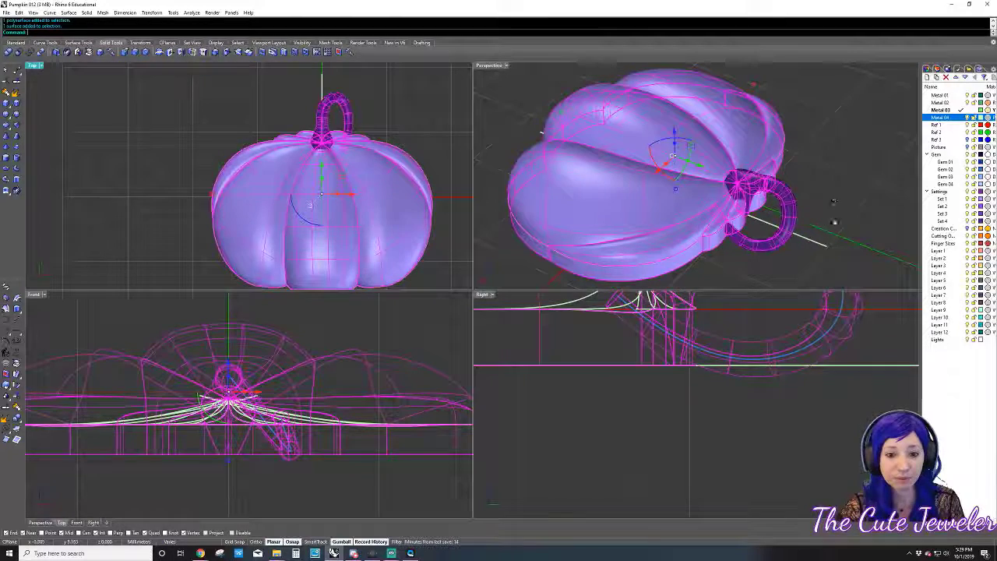
- Boolean-union the stem and the pumpkin body into a single solid
{"action": "key", "text": "Escape"}
{"action": "right_click_drag", "start_coordinate": [832, 197], "coordinate": [691, 219]}
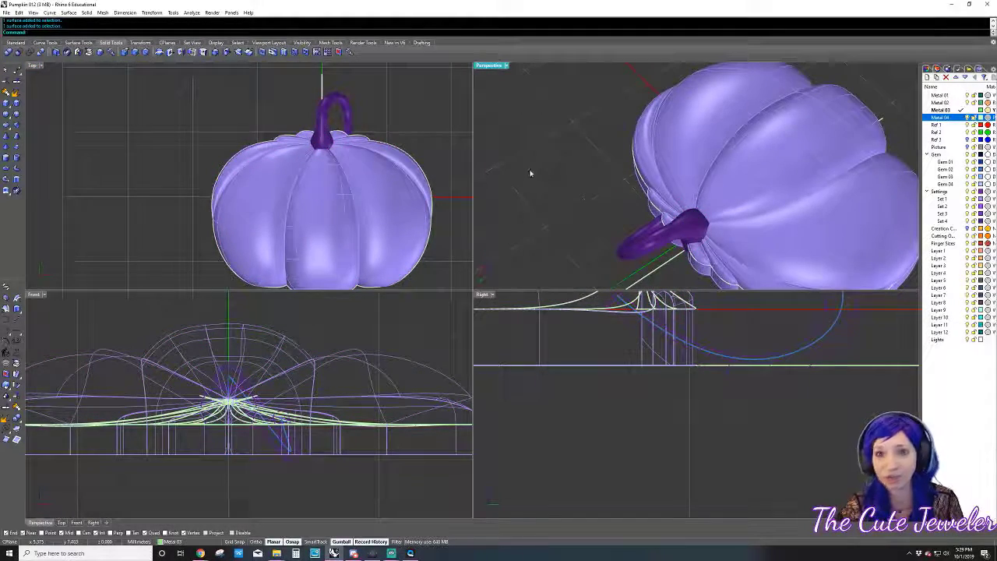
{"action": "right_click_drag", "start_coordinate": [531, 173], "coordinate": [581, 159]}
{"action": "left_click", "coordinate": [662, 222]}
{"action": "left_click", "coordinate": [778, 156], "text": "shift"}
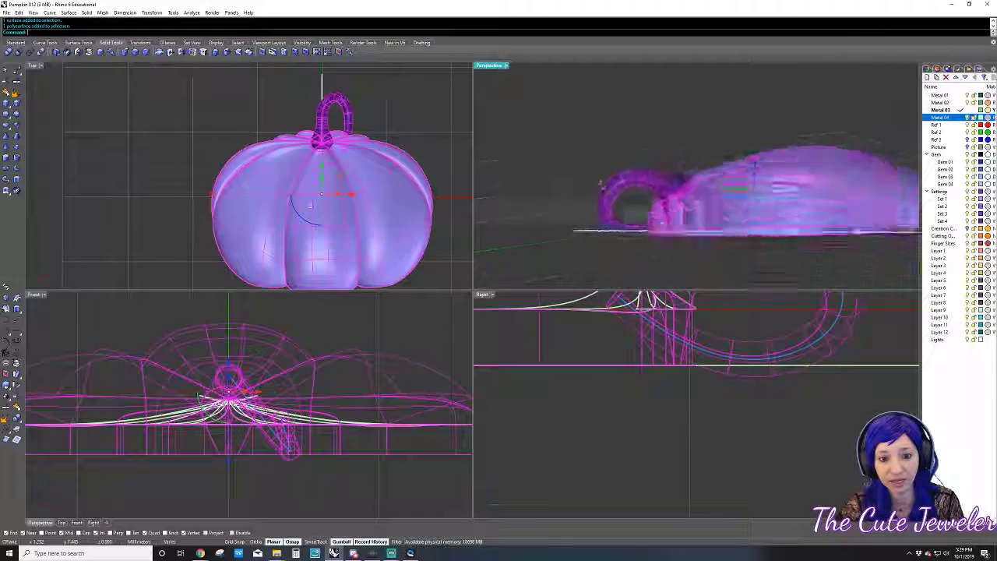
{"action": "mouse_move", "coordinate": [779, 156]}
{"action": "right_mouse_down"}
{"action": "mouse_move", "coordinate": [575, 155]}
{"action": "mouse_move", "coordinate": [578, 178]}
{"action": "right_mouse_up"}
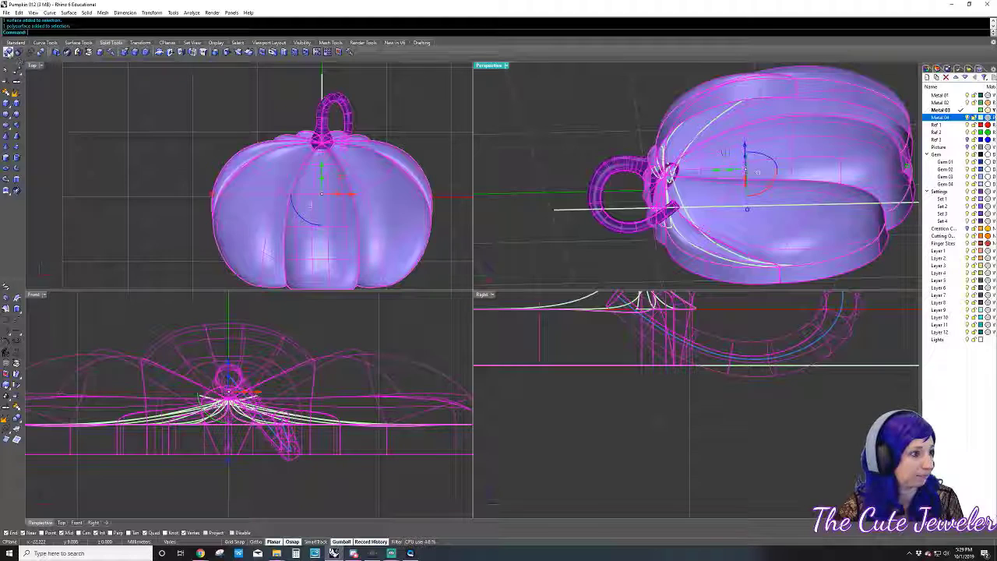
{"action": "left_click", "coordinate": [8, 51]}
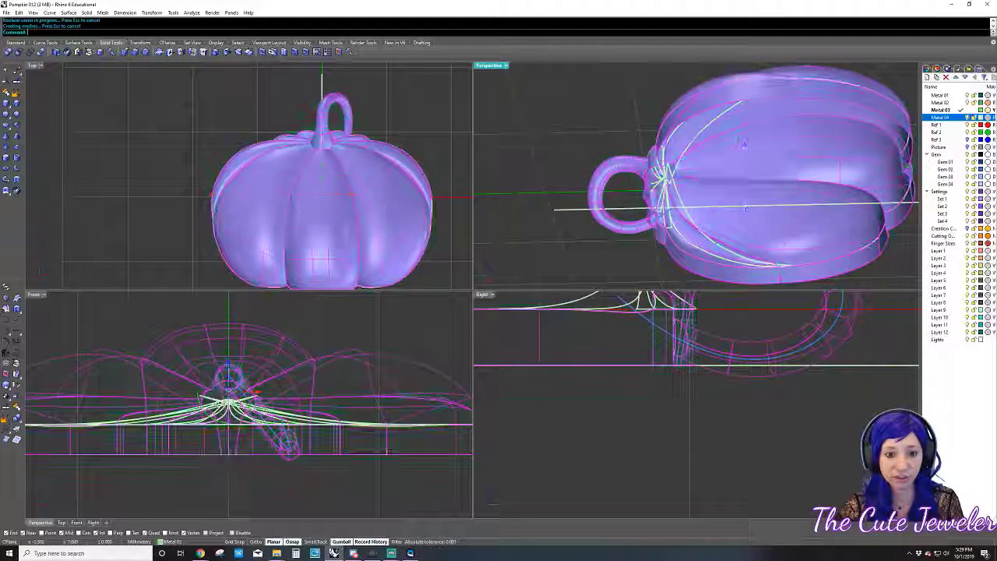
{"action": "mouse_move", "coordinate": [747, 194]}
{"action": "right_mouse_down"}
{"action": "mouse_move", "coordinate": [637, 243]}
{"action": "mouse_move", "coordinate": [632, 258]}
{"action": "right_mouse_up"}
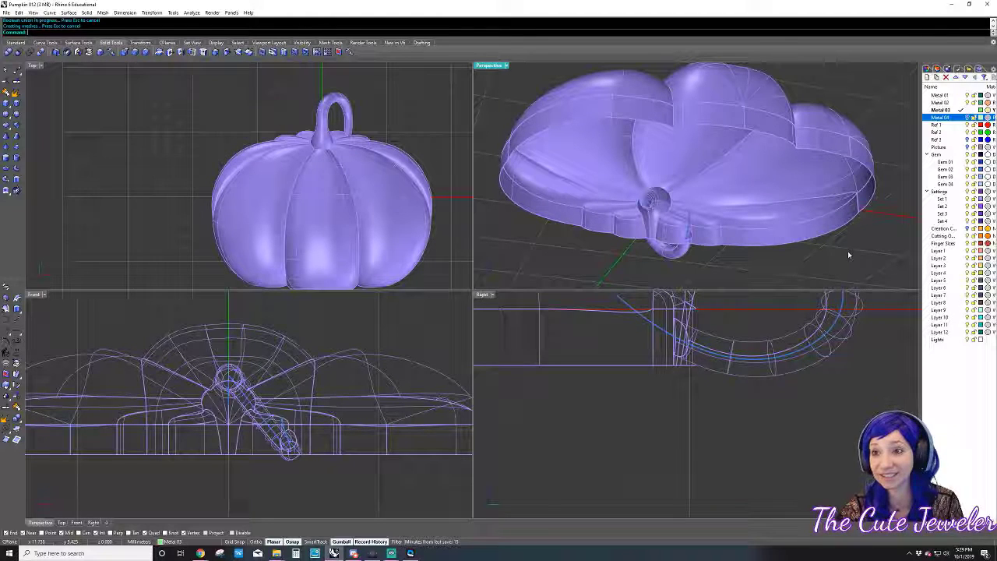
- Make Gem 02 the current layer and leave its helper curves hidden
{"action": "left_click", "coordinate": [967, 169]}
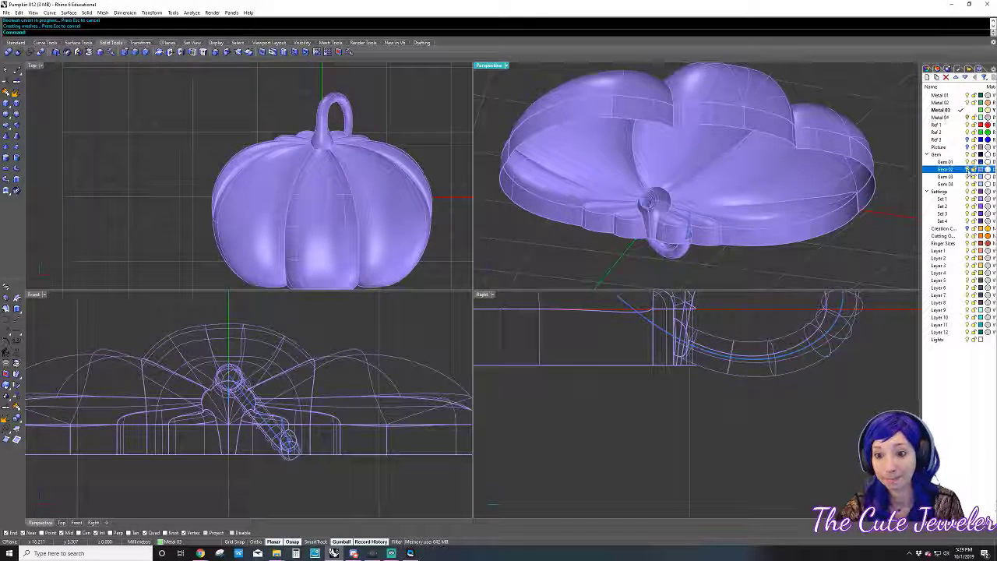
{"action": "left_click", "coordinate": [968, 169]}
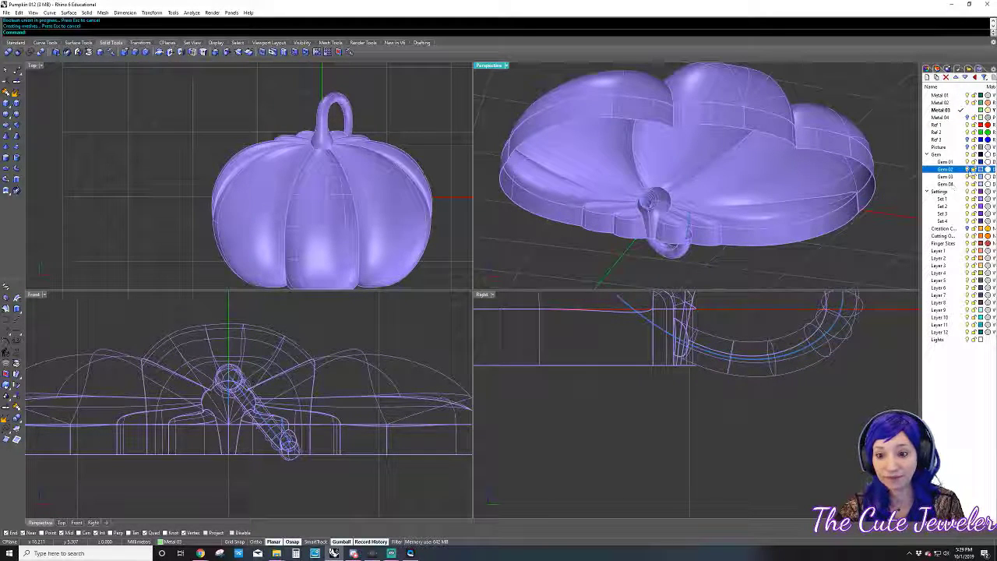
{"action": "left_click", "coordinate": [968, 169]}
{"action": "mouse_move", "coordinate": [748, 194]}
{"action": "right_mouse_down"}
{"action": "mouse_move", "coordinate": [724, 244]}
{"action": "mouse_move", "coordinate": [768, 250]}
{"action": "right_mouse_up"}
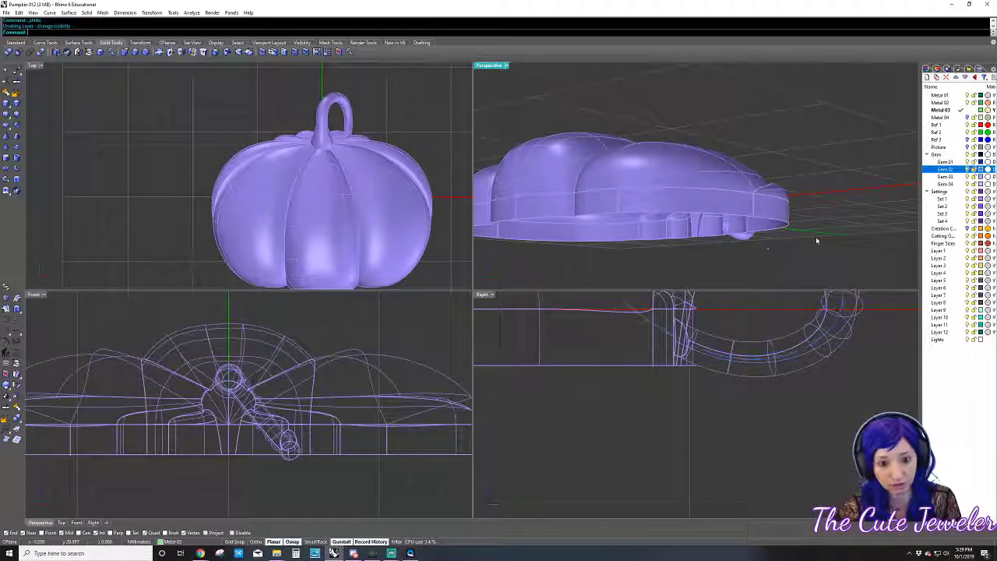
- Undo the BooleanUnion and cap the open pumpkin body
{"action": "key", "text": "ctrl+z"}
{"action": "key", "text": "Escape"}
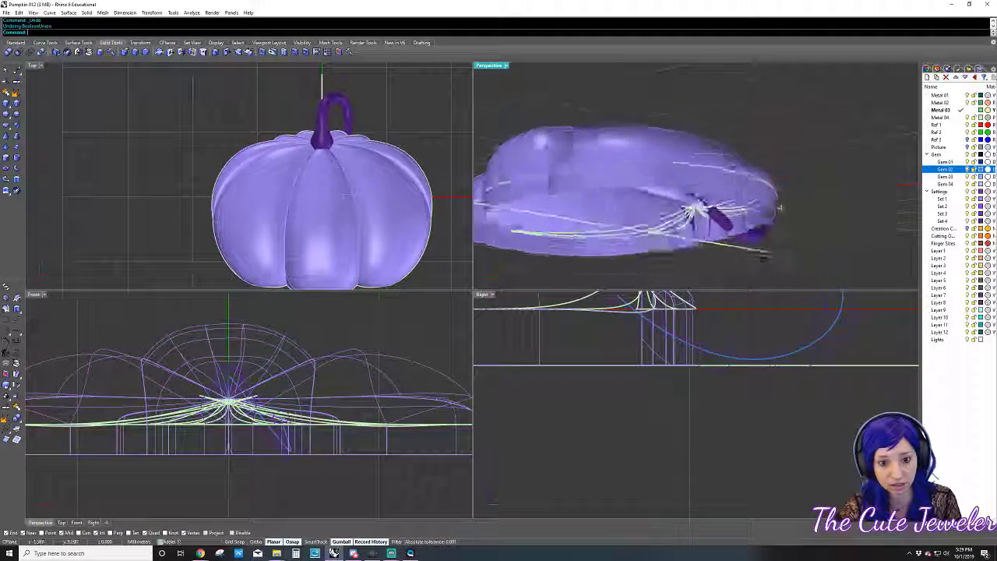
{"action": "right_click_drag", "start_coordinate": [816, 241], "coordinate": [778, 265]}
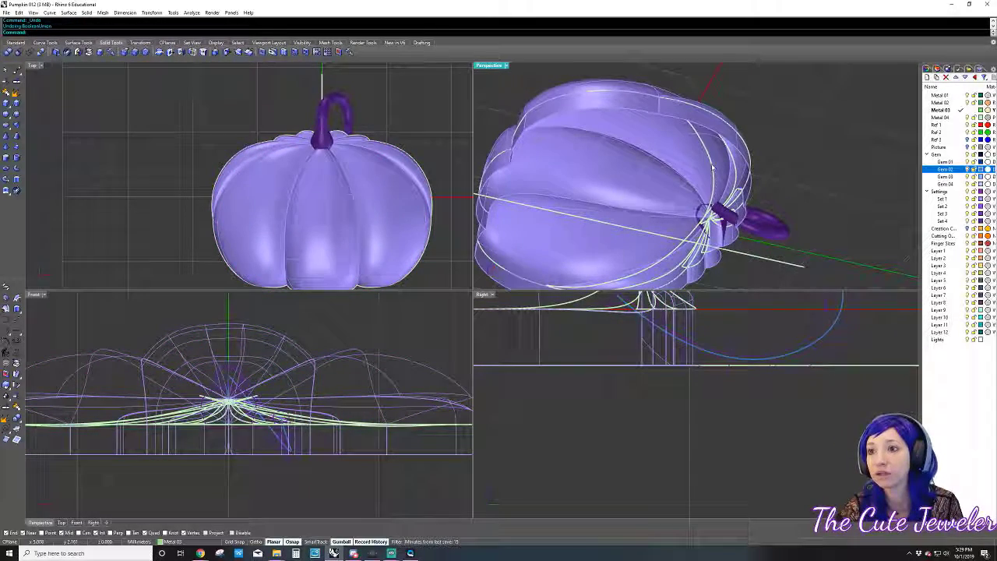
{"action": "left_click", "coordinate": [711, 167]}
{"action": "type", "text": "cap"}
{"action": "key", "text": "Return"}
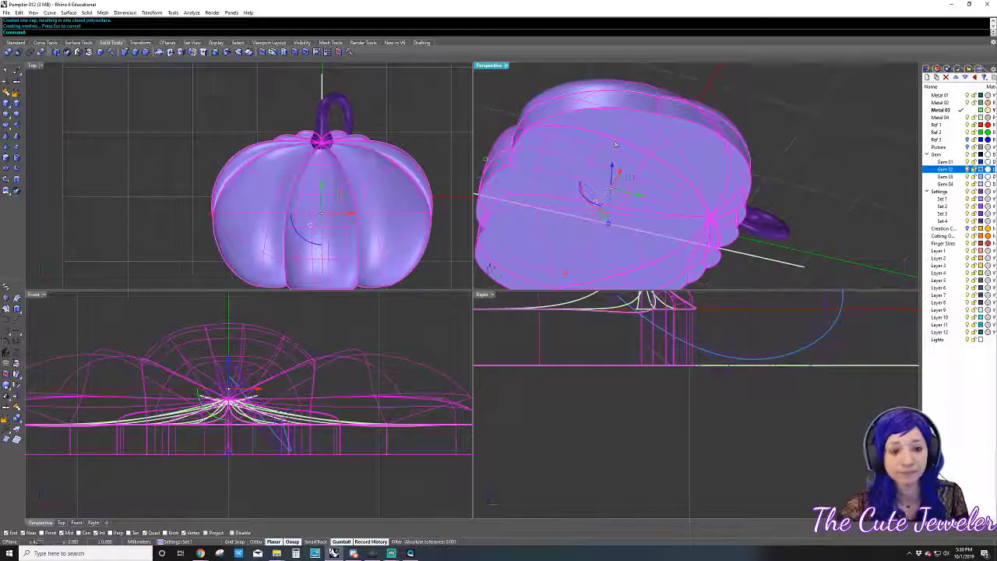
{"action": "key", "text": "Escape"}
- Scale down a copy of the pumpkin body in Top and stretch it downward in Front
{"action": "left_click", "coordinate": [615, 144]}
{"action": "key", "text": "Escape"}
{"action": "mouse_move", "coordinate": [615, 144]}
{"action": "right_mouse_down"}
{"action": "mouse_move", "coordinate": [662, 179]}
{"action": "mouse_move", "coordinate": [623, 233]}
{"action": "mouse_move", "coordinate": [638, 246]}
{"action": "mouse_move", "coordinate": [602, 258]}
{"action": "right_mouse_up"}
{"action": "left_click", "coordinate": [601, 258]}
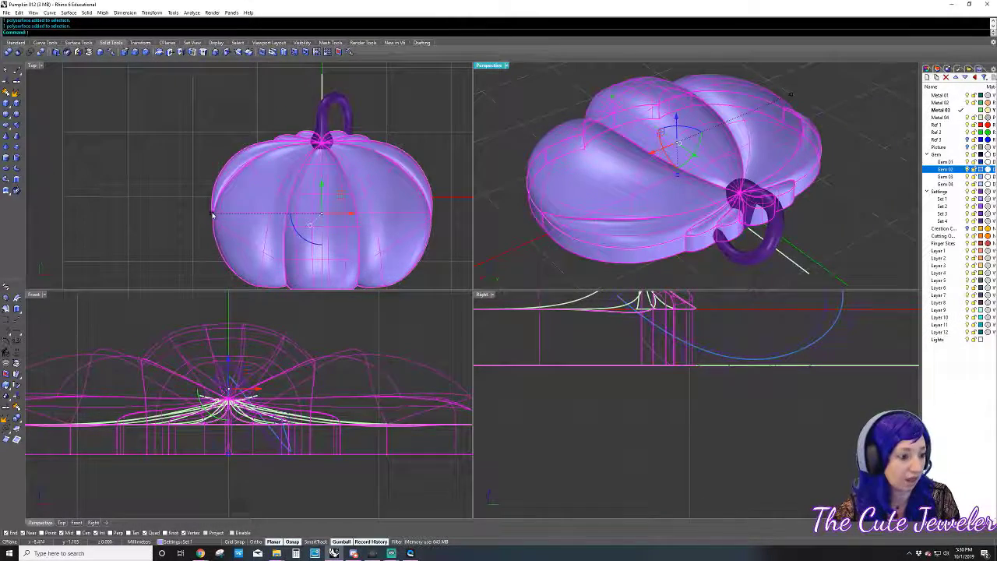
{"action": "left_click_drag", "start_coordinate": [213, 215], "coordinate": [229, 213]}
{"action": "left_click_drag", "start_coordinate": [229, 363], "coordinate": [225, 380]}
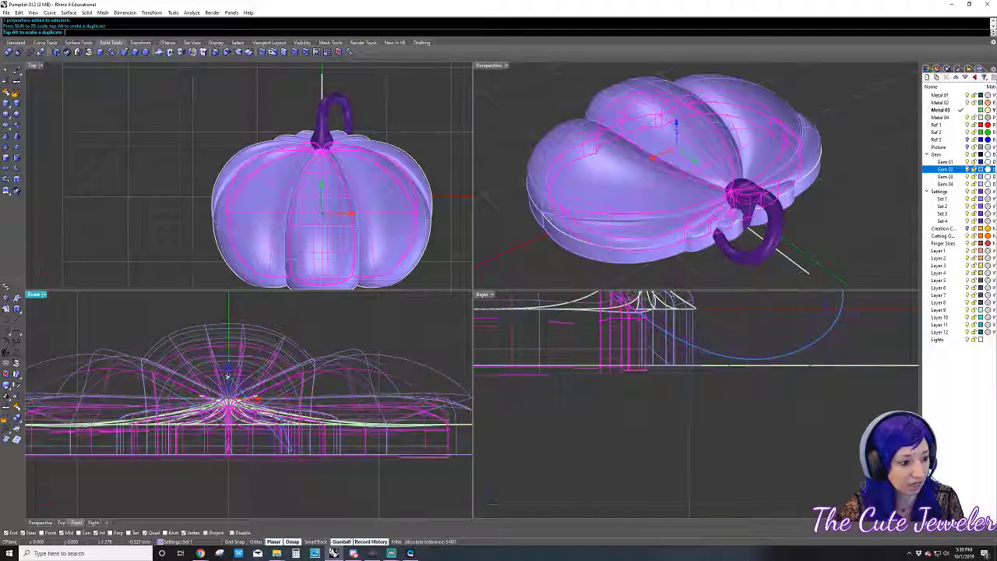
{"action": "key", "text": "Escape"}
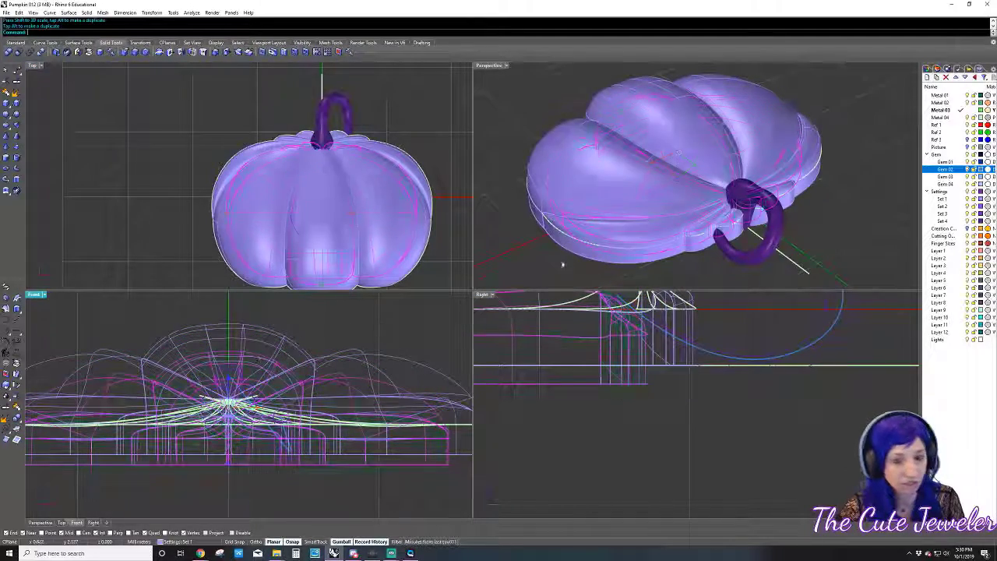
{"action": "right_click_drag", "start_coordinate": [670, 187], "coordinate": [706, 243]}
{"action": "left_click", "coordinate": [706, 244]}
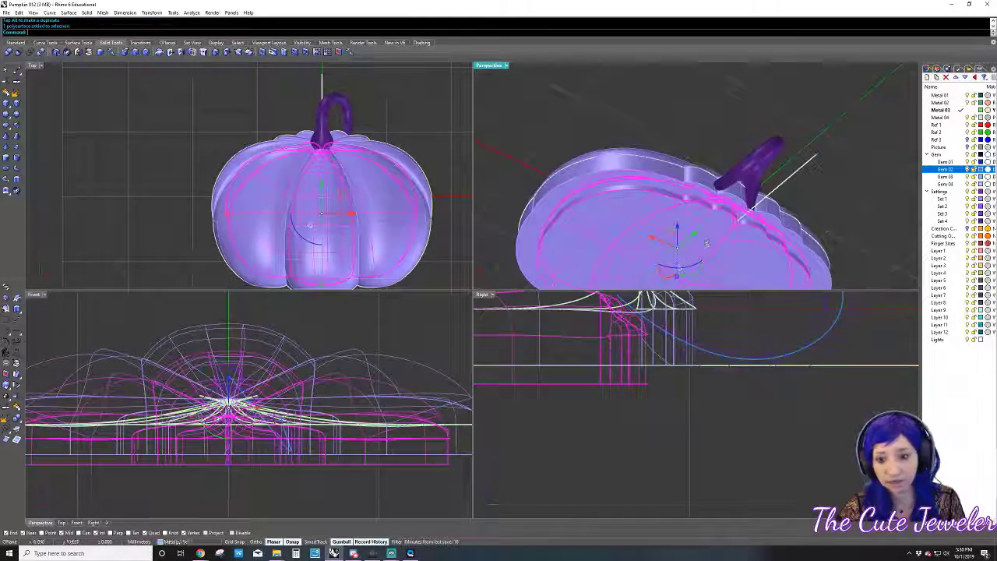
- Move the selected pumpkin parts onto layer Set 2
{"action": "right_click", "coordinate": [959, 208]}
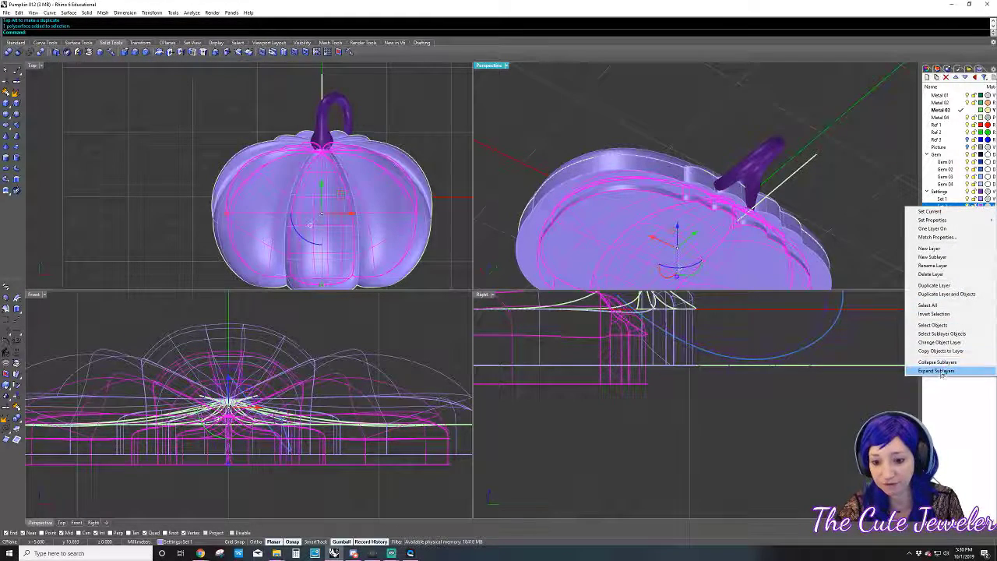
{"action": "left_click", "coordinate": [938, 343]}
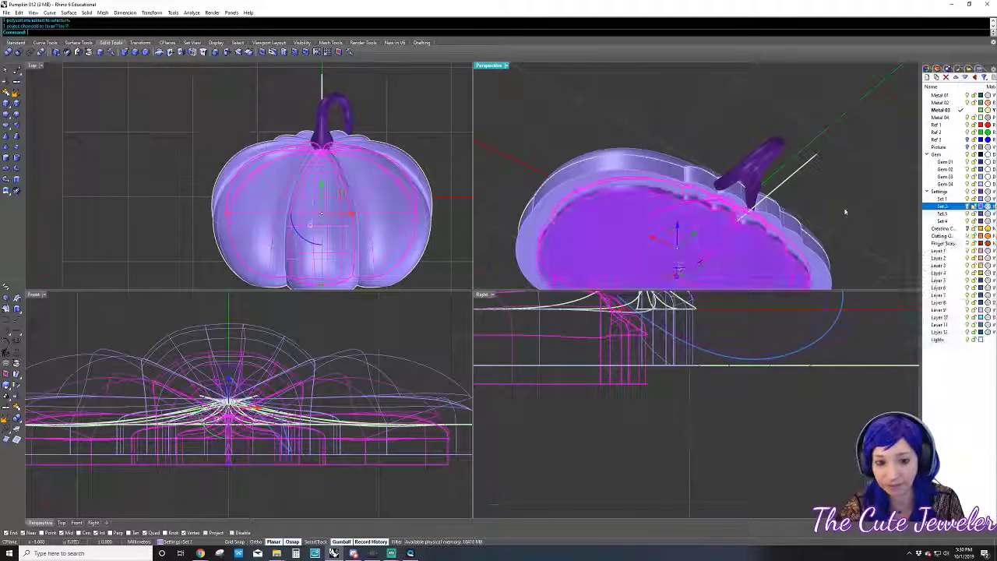
{"action": "mouse_move", "coordinate": [830, 216]}
{"action": "right_mouse_down"}
{"action": "mouse_move", "coordinate": [798, 173]}
{"action": "mouse_move", "coordinate": [738, 205]}
{"action": "mouse_move", "coordinate": [696, 145]}
{"action": "right_mouse_up"}
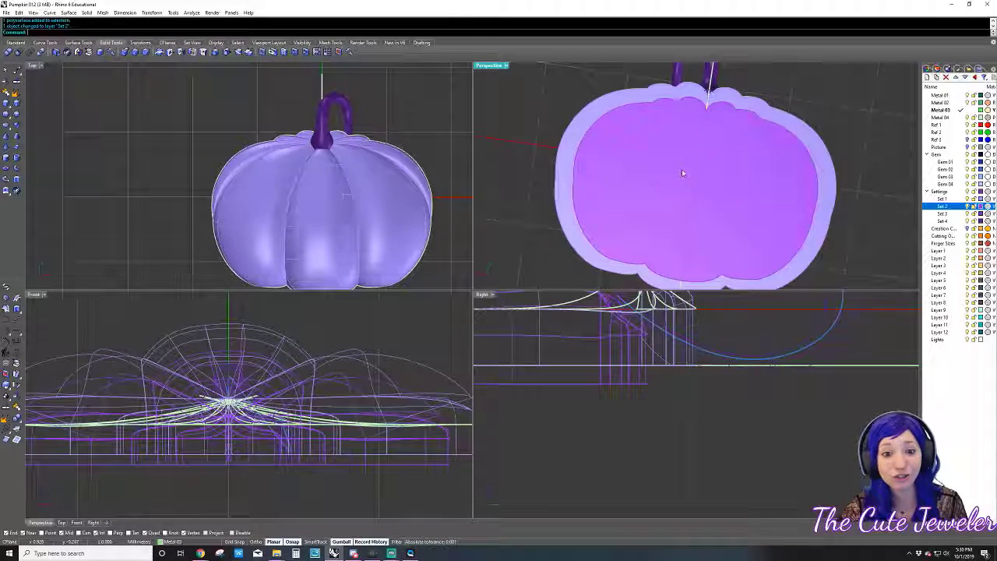
- Undo the stray gumball move of the inner pumpkin body and deselect it
{"action": "left_click", "coordinate": [685, 169]}
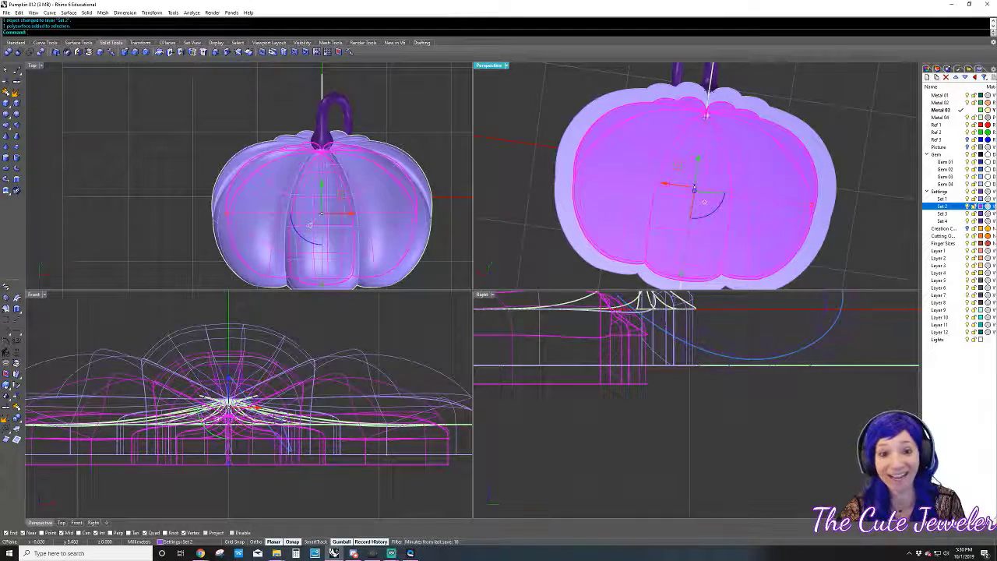
{"action": "scroll", "coordinate": [707, 115], "scroll_direction": "up", "scroll_amount": 2}
{"action": "scroll", "coordinate": [706, 121], "scroll_direction": "up", "scroll_amount": 2}
{"action": "scroll", "coordinate": [706, 128], "scroll_direction": "up", "scroll_amount": 2}
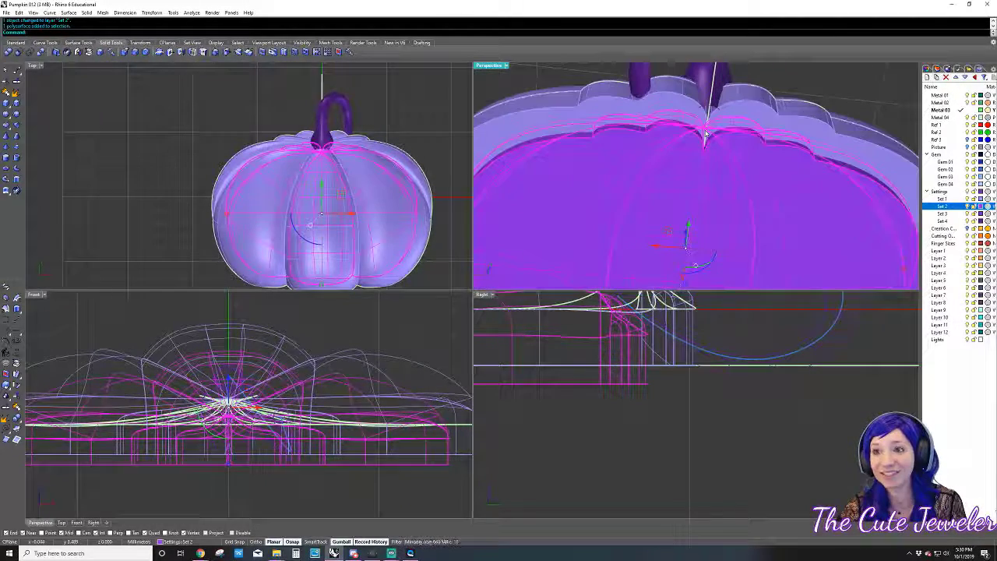
{"action": "scroll", "coordinate": [705, 133], "scroll_direction": "down", "scroll_amount": 1}
{"action": "scroll", "coordinate": [705, 131], "scroll_direction": "down", "scroll_amount": 2}
{"action": "scroll", "coordinate": [705, 128], "scroll_direction": "up", "scroll_amount": 3}
{"action": "scroll", "coordinate": [705, 125], "scroll_direction": "up", "scroll_amount": 2}
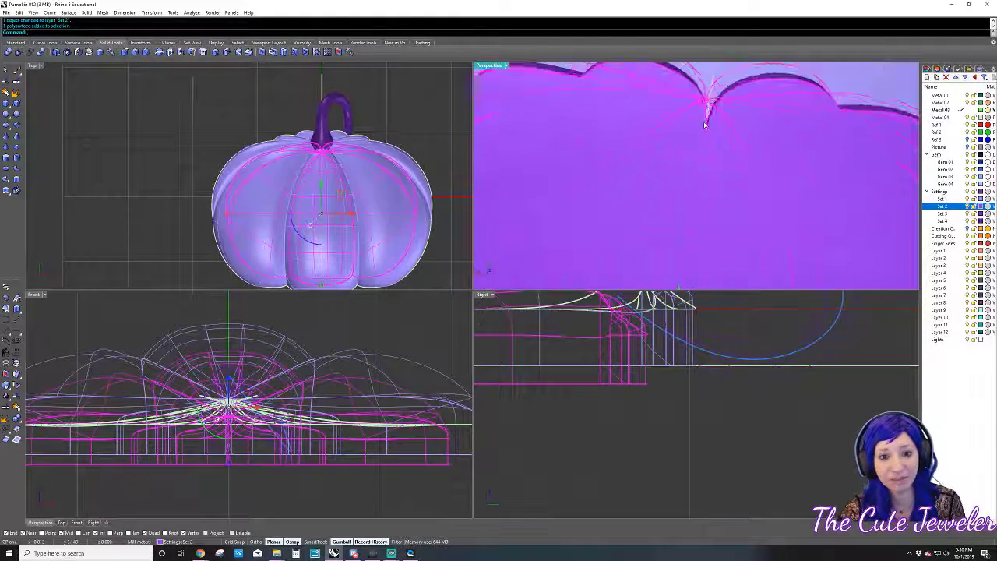
{"action": "scroll", "coordinate": [705, 124], "scroll_direction": "up", "scroll_amount": 1}
{"action": "scroll", "coordinate": [705, 125], "scroll_direction": "down", "scroll_amount": 2}
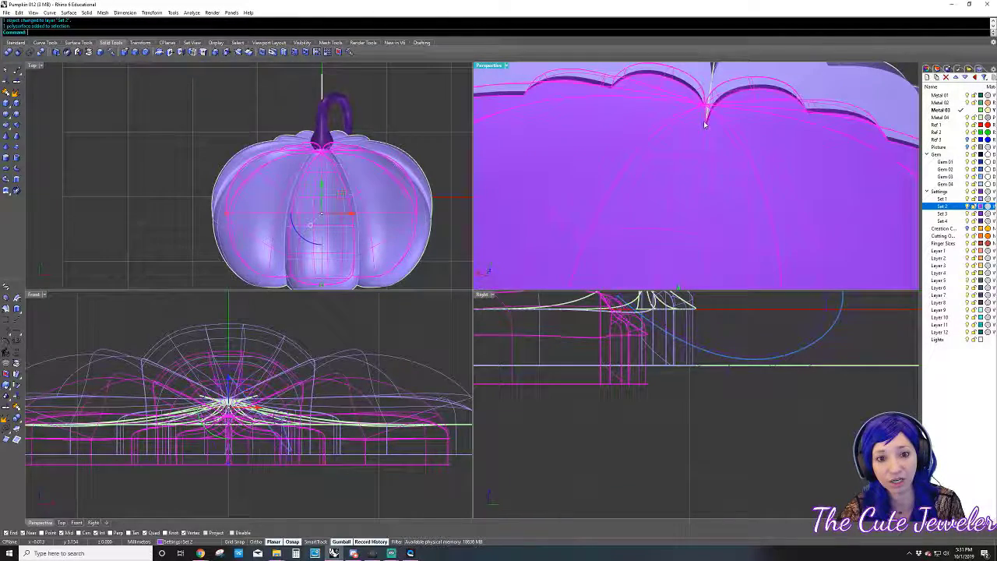
{"action": "scroll", "coordinate": [705, 124], "scroll_direction": "down", "scroll_amount": 3}
{"action": "key", "text": "ctrl+z"}
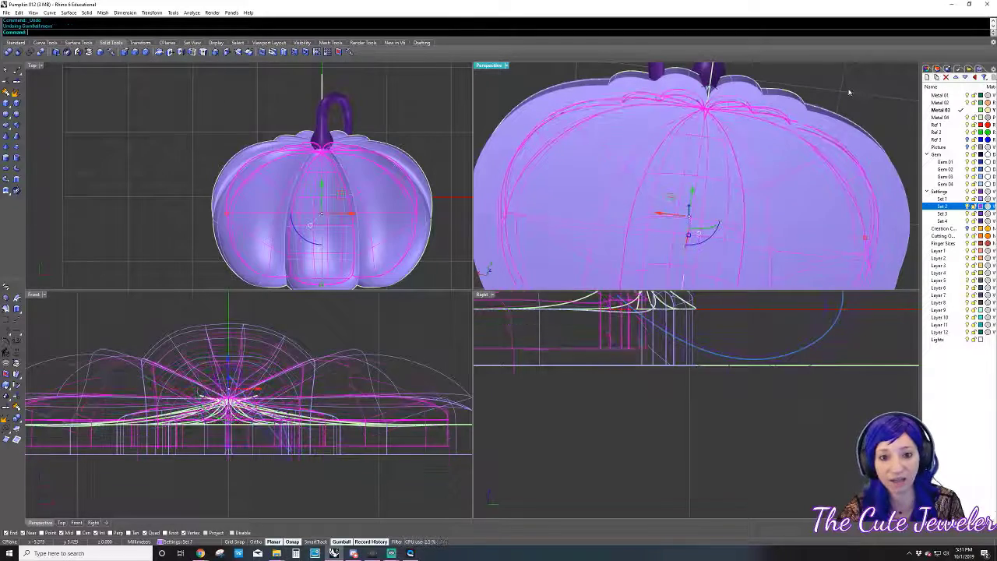
{"action": "key", "text": "Escape"}
- Select the stem surface and toggle the Settings layer off and back on
{"action": "scroll", "coordinate": [707, 90], "scroll_direction": "up", "scroll_amount": 2}
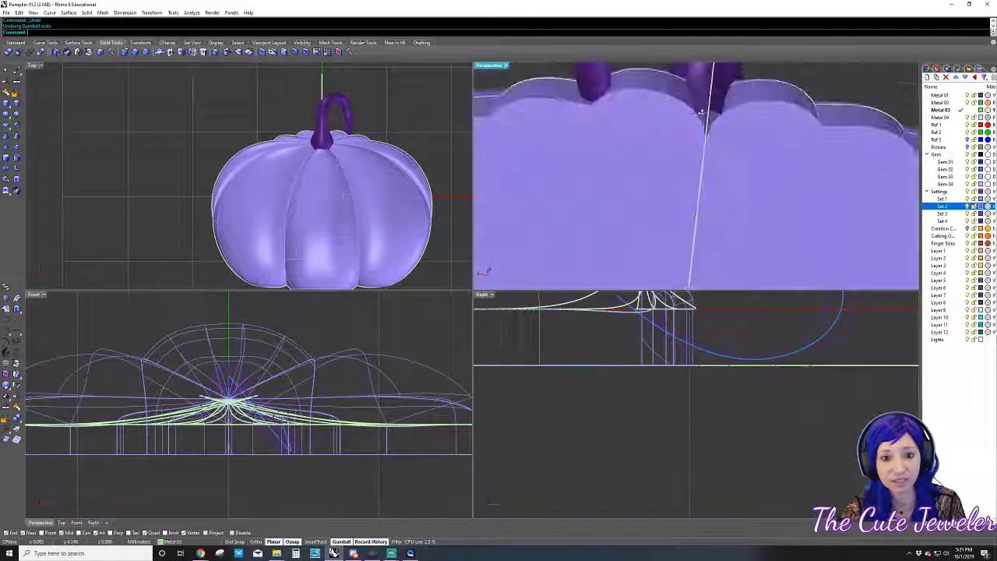
{"action": "scroll", "coordinate": [670, 160], "scroll_direction": "up", "scroll_amount": 2}
{"action": "mouse_move", "coordinate": [670, 159]}
{"action": "right_mouse_down"}
{"action": "mouse_move", "coordinate": [679, 119]}
{"action": "mouse_move", "coordinate": [581, 232]}
{"action": "right_mouse_up"}
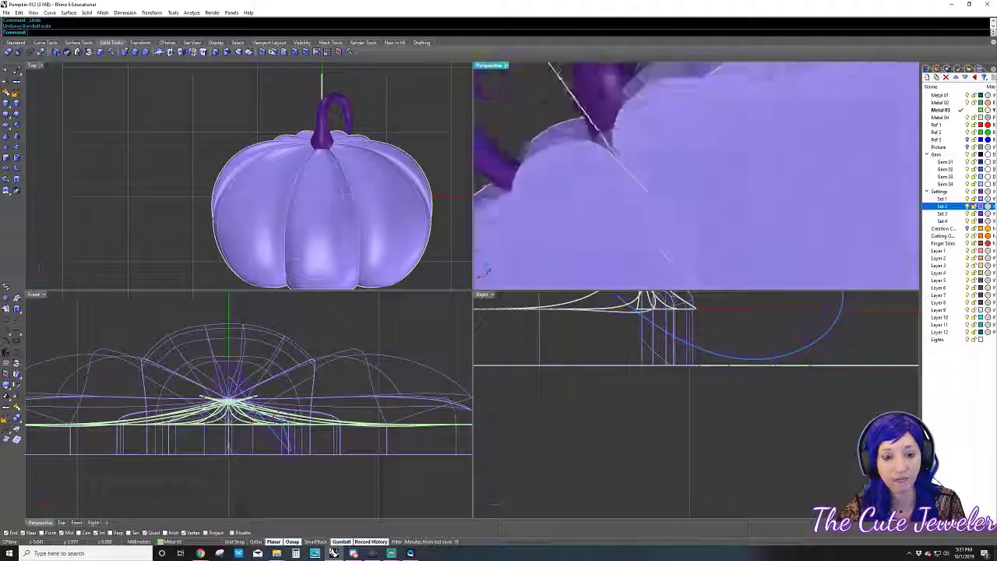
{"action": "left_click", "coordinate": [581, 232]}
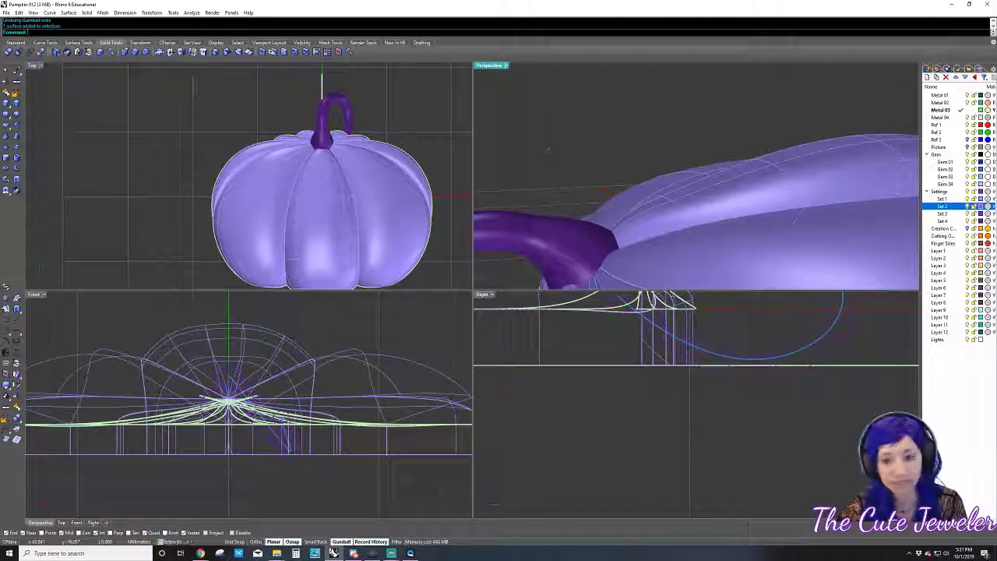
{"action": "left_click", "coordinate": [966, 192]}
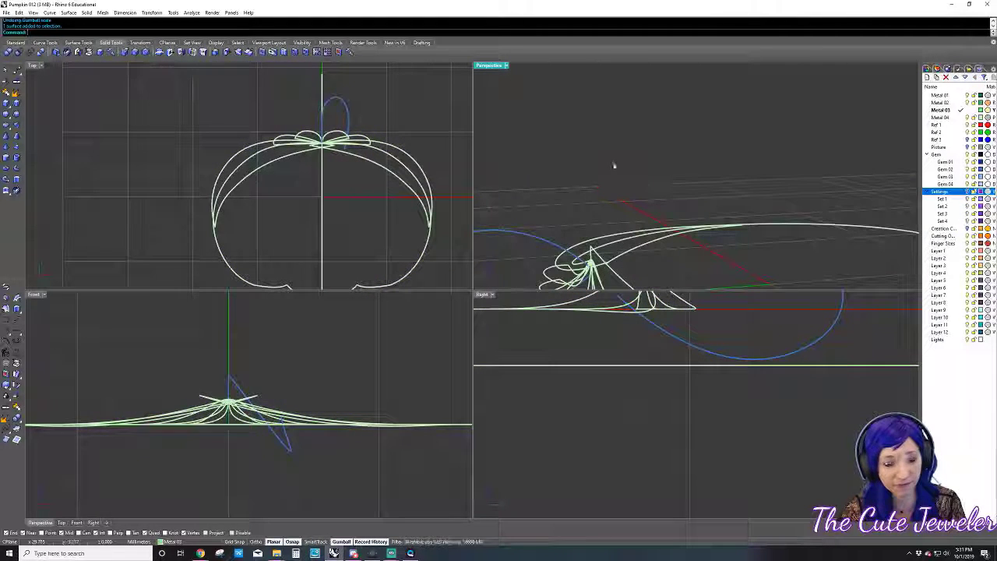
{"action": "left_click", "coordinate": [967, 191]}
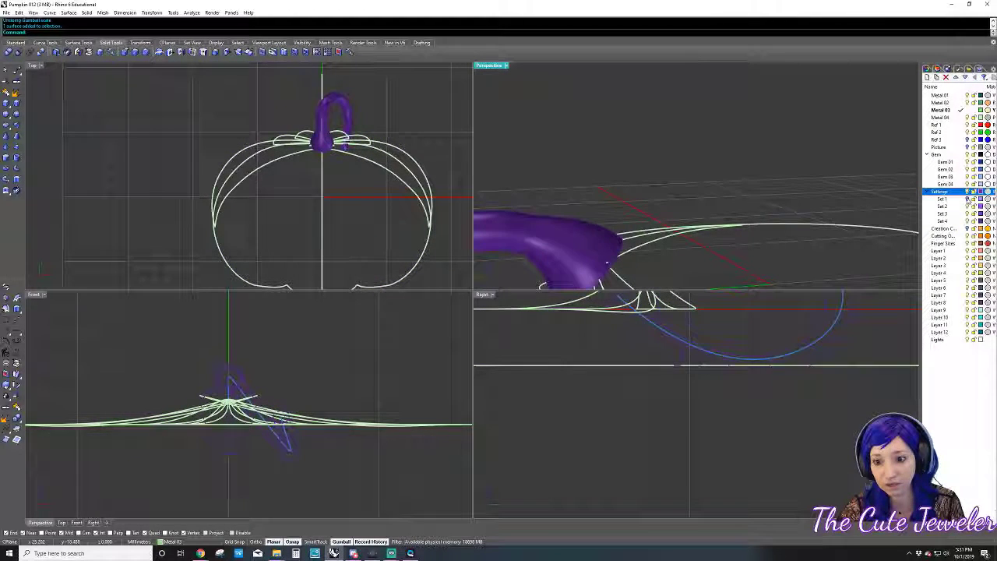
- Turn on layer Set 1 and hide the Set 3 stem layer
{"action": "mouse_move", "coordinate": [729, 218]}
{"action": "right_mouse_down"}
{"action": "mouse_move", "coordinate": [688, 194]}
{"action": "mouse_move", "coordinate": [591, 229]}
{"action": "right_mouse_up"}
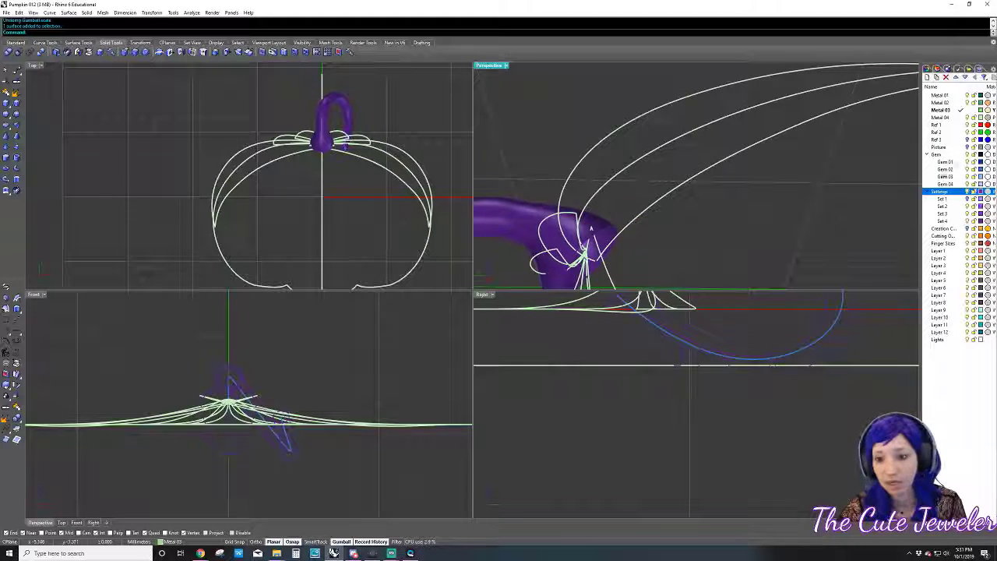
{"action": "left_click", "coordinate": [966, 199]}
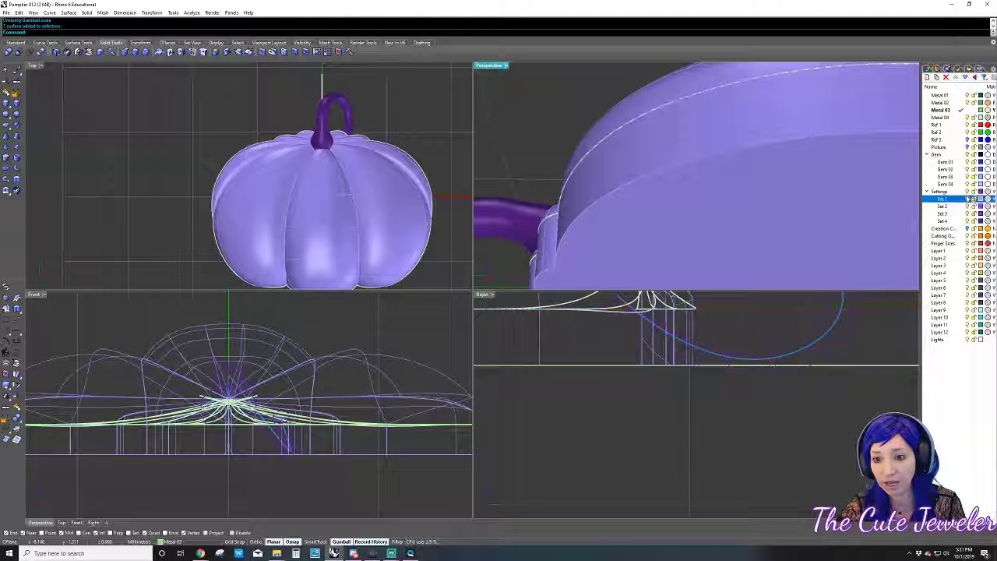
{"action": "left_click", "coordinate": [966, 206]}
{"action": "left_click", "coordinate": [967, 213]}
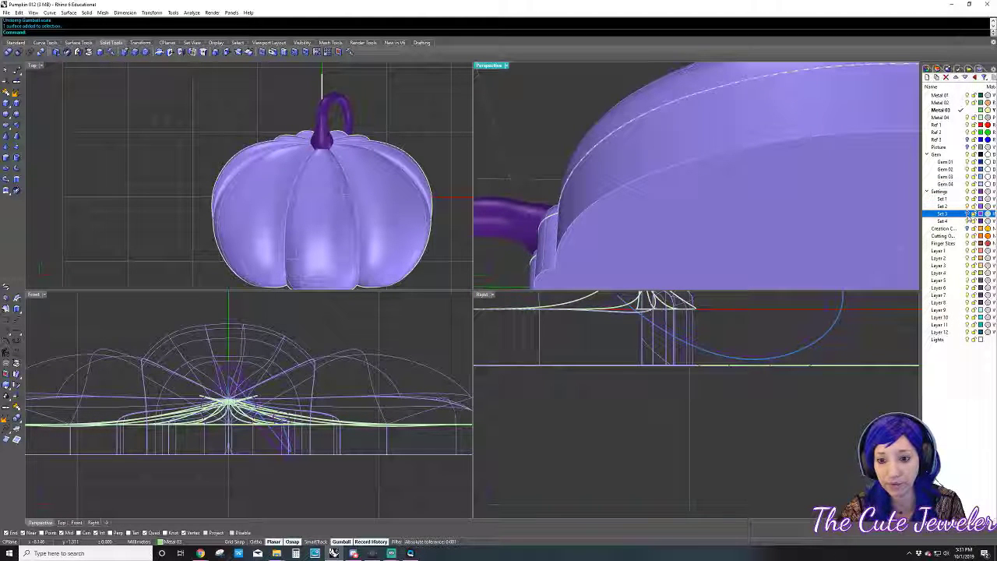
{"action": "left_click", "coordinate": [967, 222]}
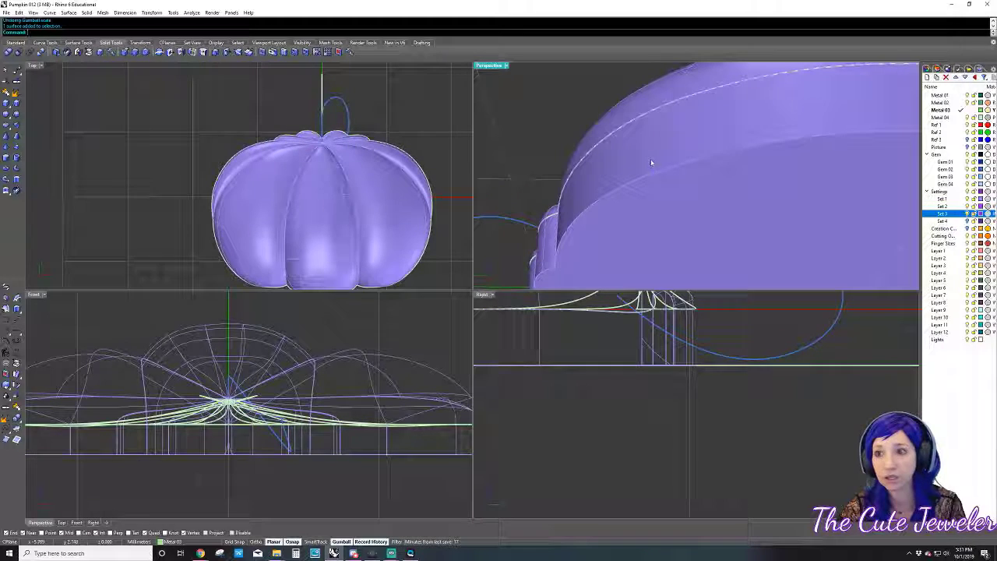
{"action": "scroll", "coordinate": [331, 225], "scroll_direction": "up", "scroll_amount": 5}
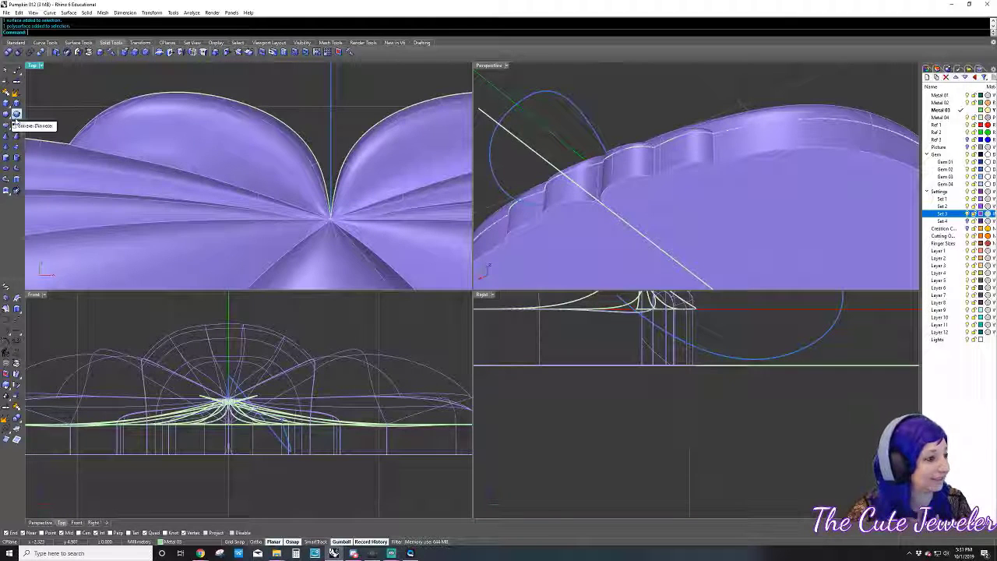
- Draw a cylinder centred on the pumpkin's top that extends down below the pendant
{"action": "left_click", "coordinate": [6, 158]}
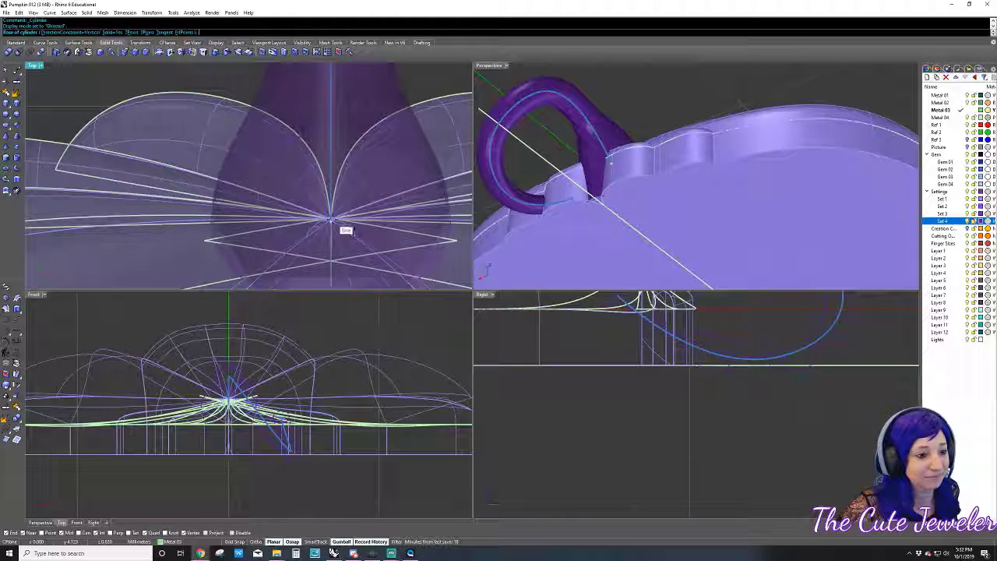
{"action": "left_click", "coordinate": [341, 225]}
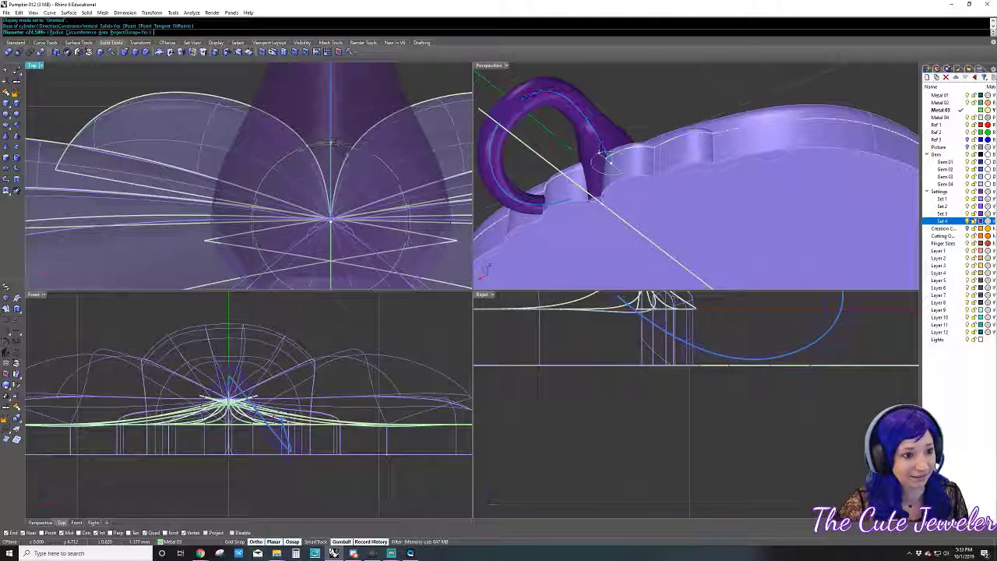
{"action": "left_click", "coordinate": [333, 148]}
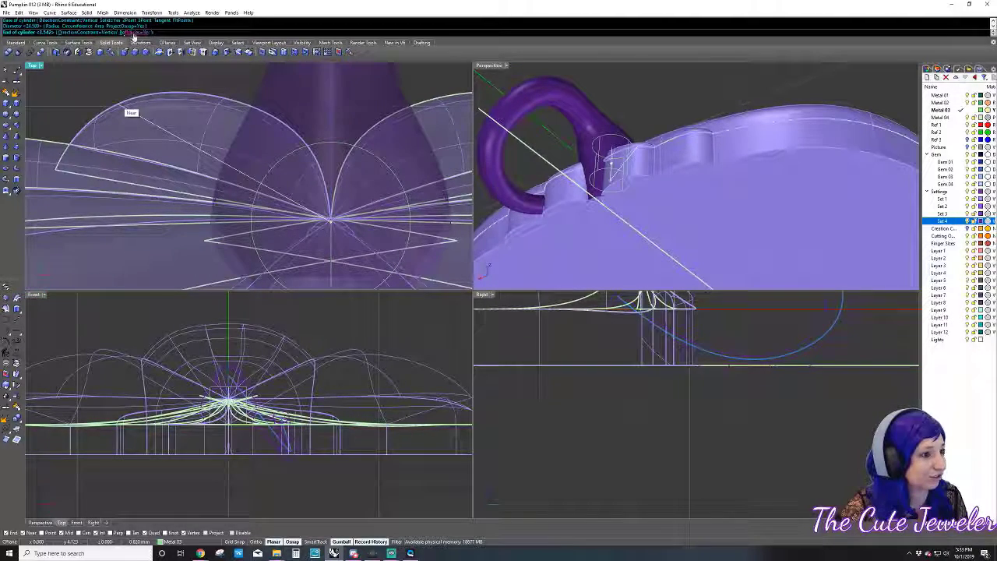
{"action": "left_click", "coordinate": [237, 489]}
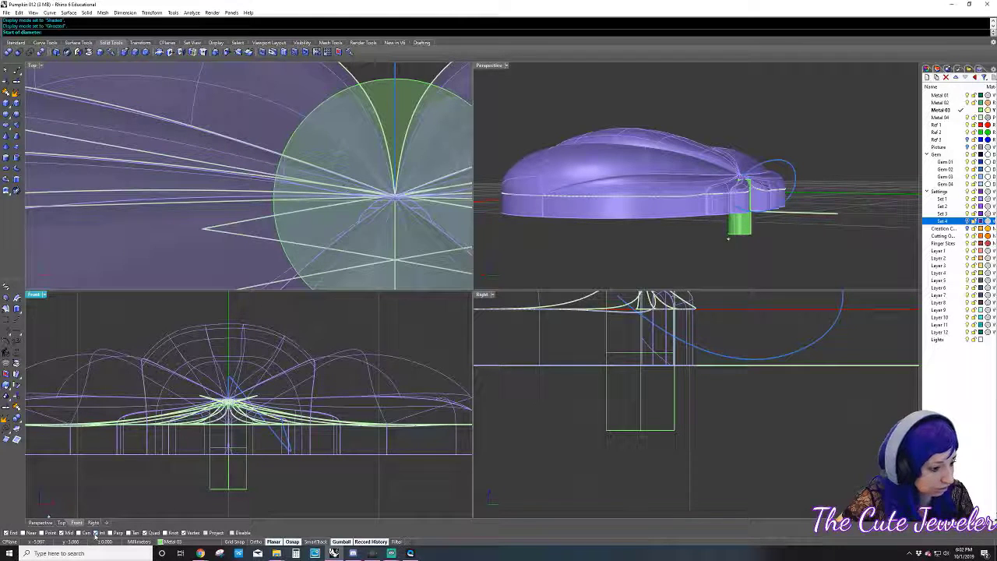
- Cancel the stray circle started in the Top view
{"action": "left_click", "coordinate": [269, 204]}
{"action": "left_click", "coordinate": [273, 204]}
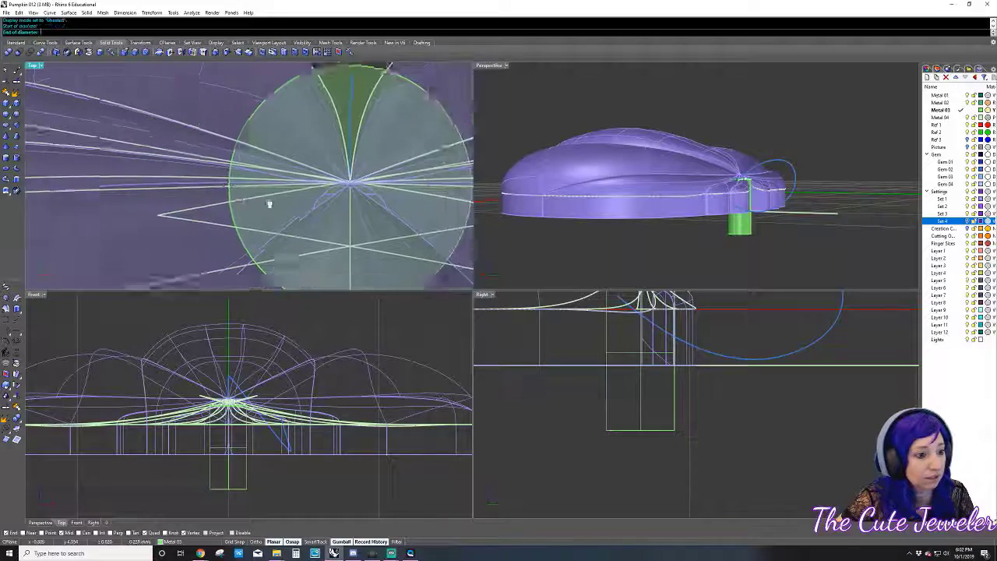
{"action": "right_click_drag", "start_coordinate": [273, 204], "coordinate": [85, 171]}
{"action": "key", "text": "Escape"}
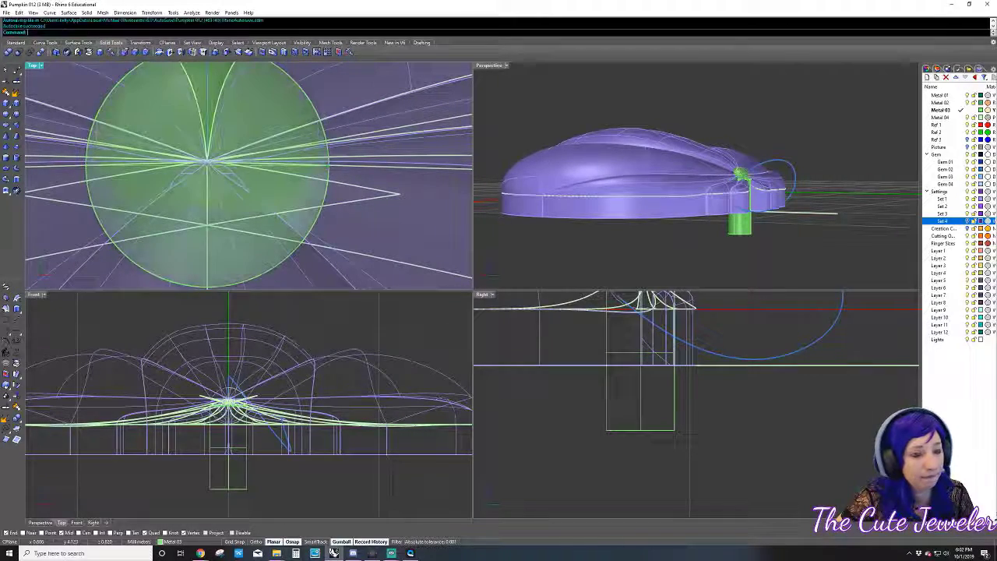
{"action": "mouse_move", "coordinate": [701, 233]}
{"action": "right_mouse_down"}
{"action": "mouse_move", "coordinate": [779, 265]}
{"action": "mouse_move", "coordinate": [722, 261]}
{"action": "right_mouse_up"}
{"action": "scroll", "coordinate": [835, 278], "scroll_direction": "up", "scroll_amount": 3}
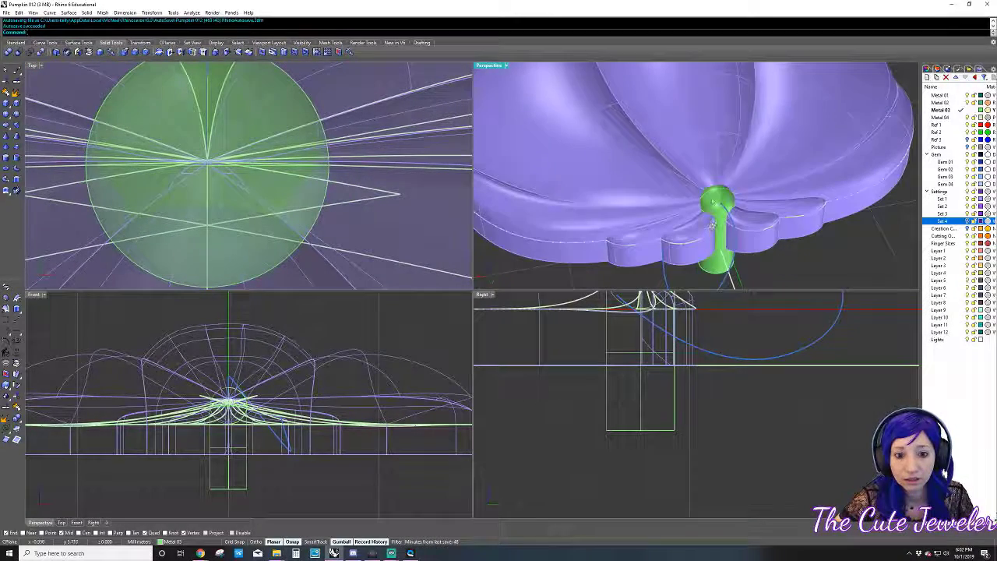
- Move the cylinder and stem together along Z, then select the horizontal line curve
{"action": "left_click", "coordinate": [722, 260]}
{"action": "left_click", "coordinate": [722, 261], "text": "shift"}
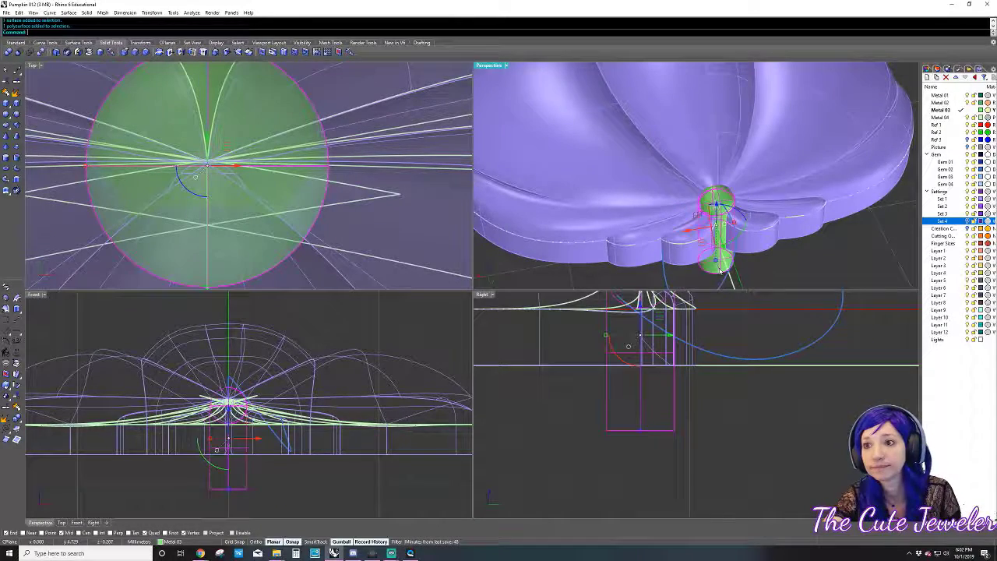
{"action": "right_click_drag", "start_coordinate": [721, 261], "coordinate": [716, 222]}
{"action": "left_click_drag", "start_coordinate": [716, 221], "coordinate": [715, 226]}
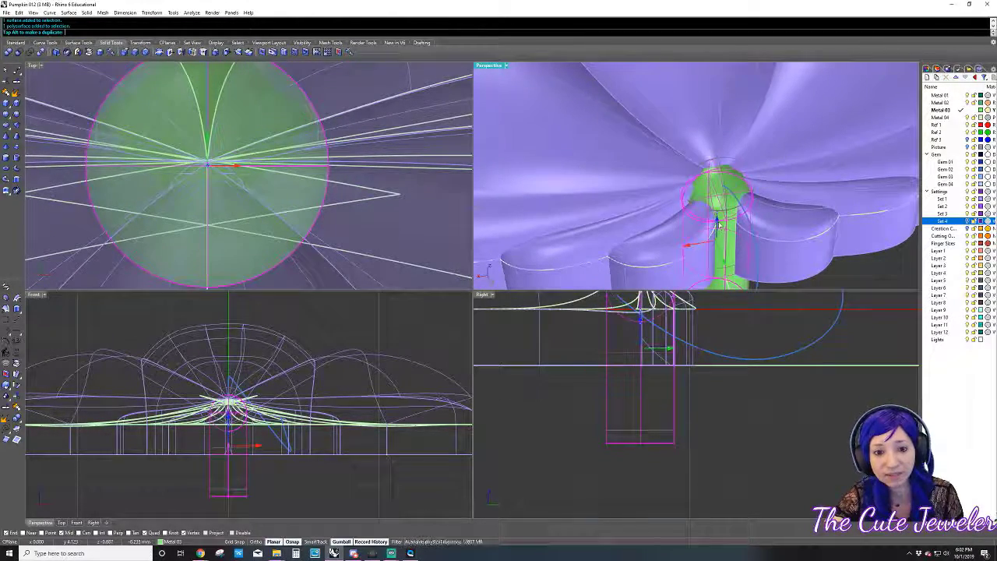
{"action": "mouse_move", "coordinate": [715, 226]}
{"action": "right_mouse_down"}
{"action": "mouse_move", "coordinate": [808, 239]}
{"action": "mouse_move", "coordinate": [738, 242]}
{"action": "right_mouse_up"}
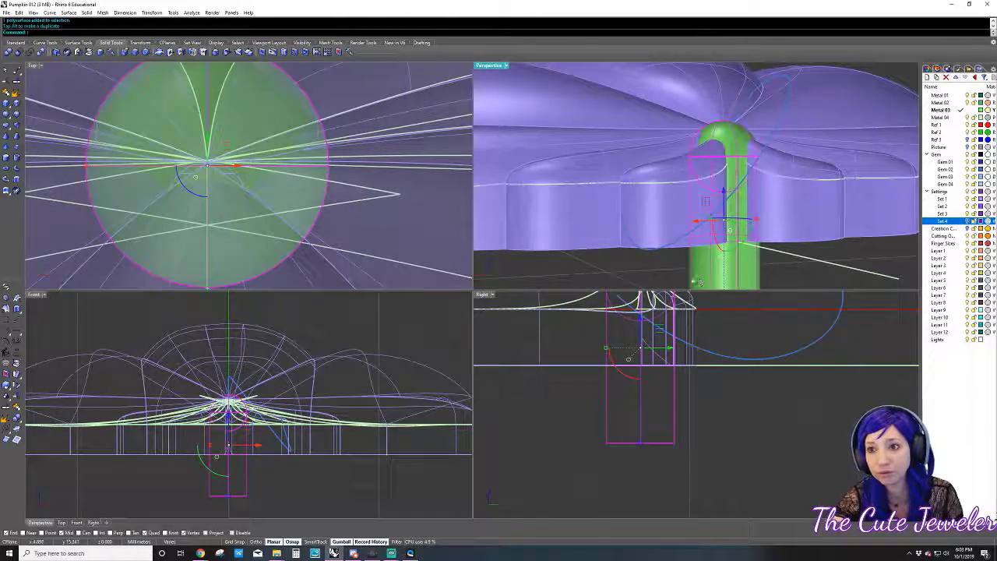
{"action": "key", "text": "Escape"}
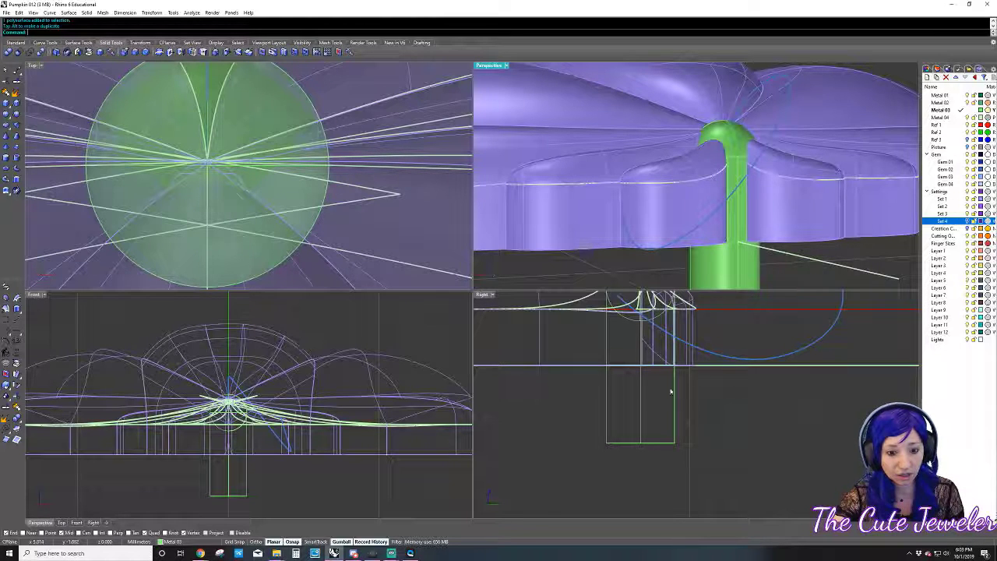
{"action": "left_click", "coordinate": [732, 365]}
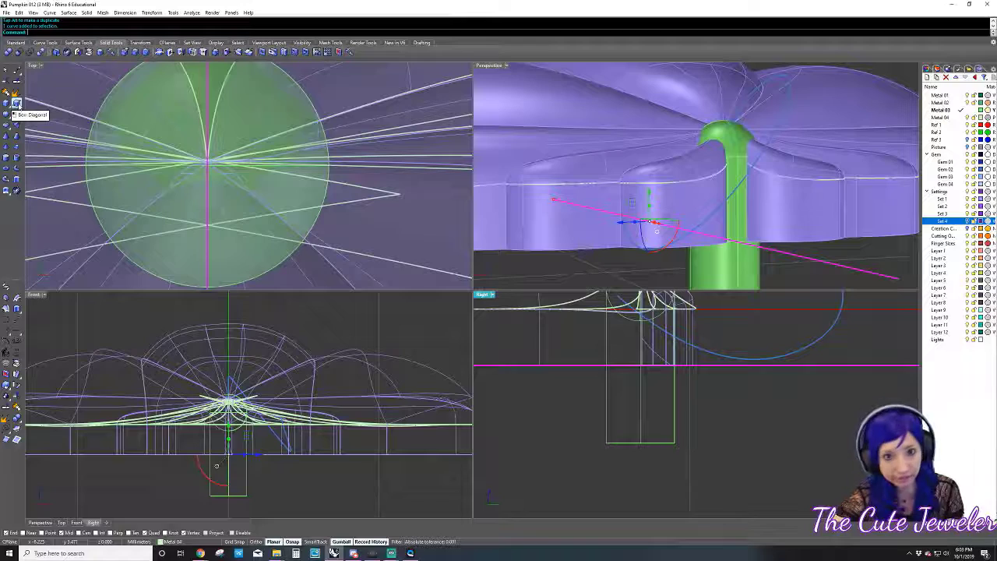
{"action": "right_click_drag", "start_coordinate": [685, 218], "coordinate": [777, 232]}
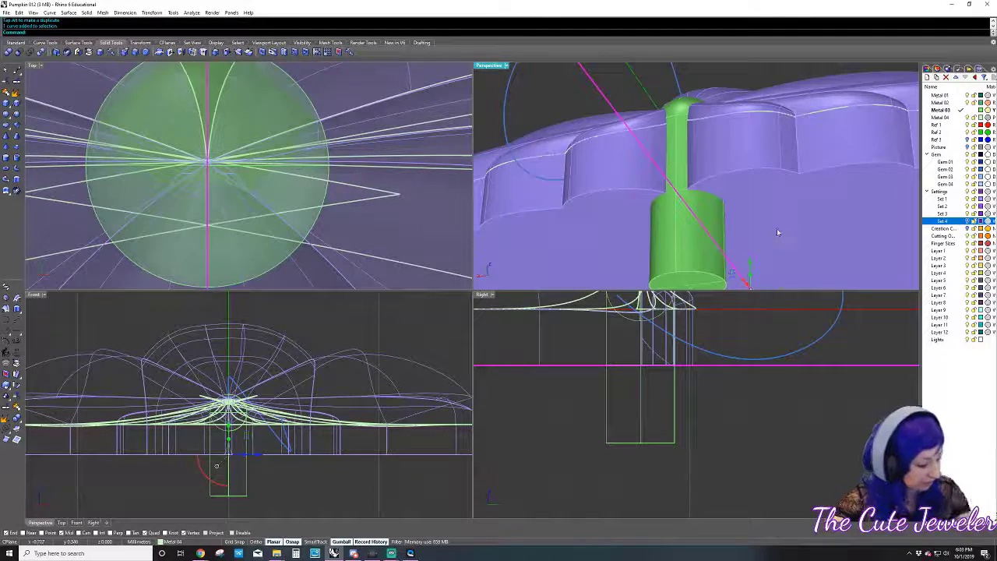
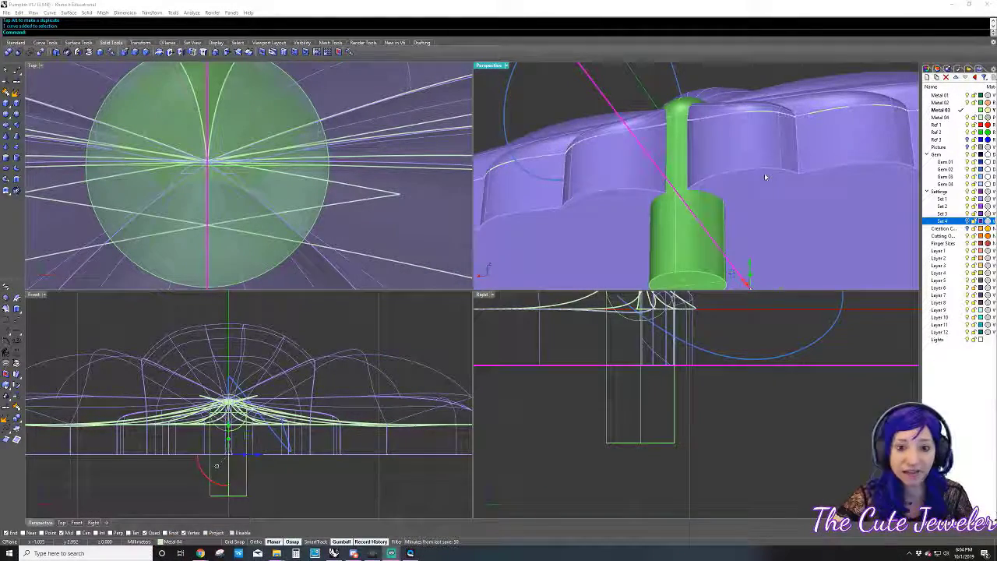
- Trim away the green stem cylinder's part below the horizontal line
{"action": "right_click_drag", "start_coordinate": [725, 413], "coordinate": [714, 416]}
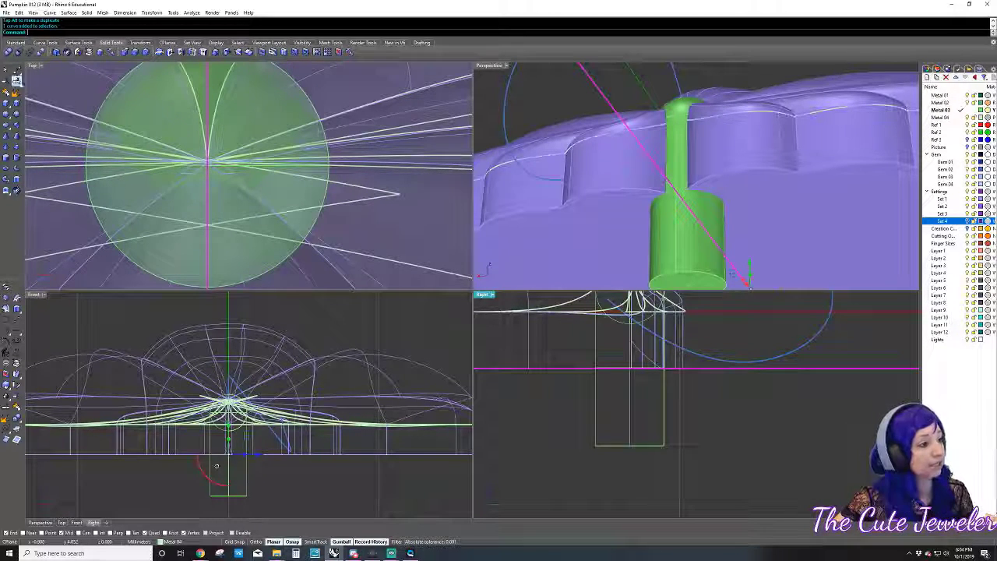
{"action": "left_click", "coordinate": [15, 80]}
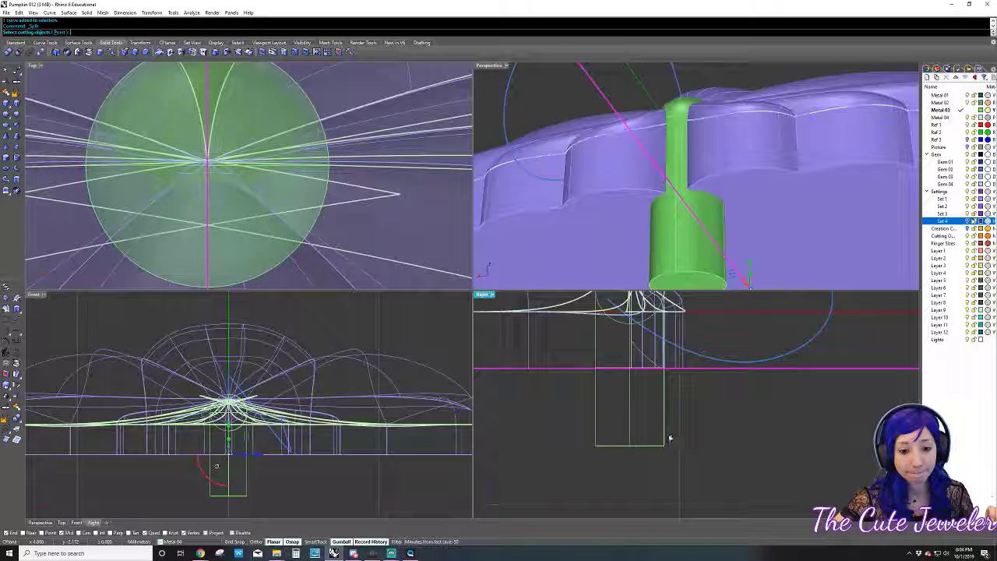
{"action": "key", "text": "Return"}
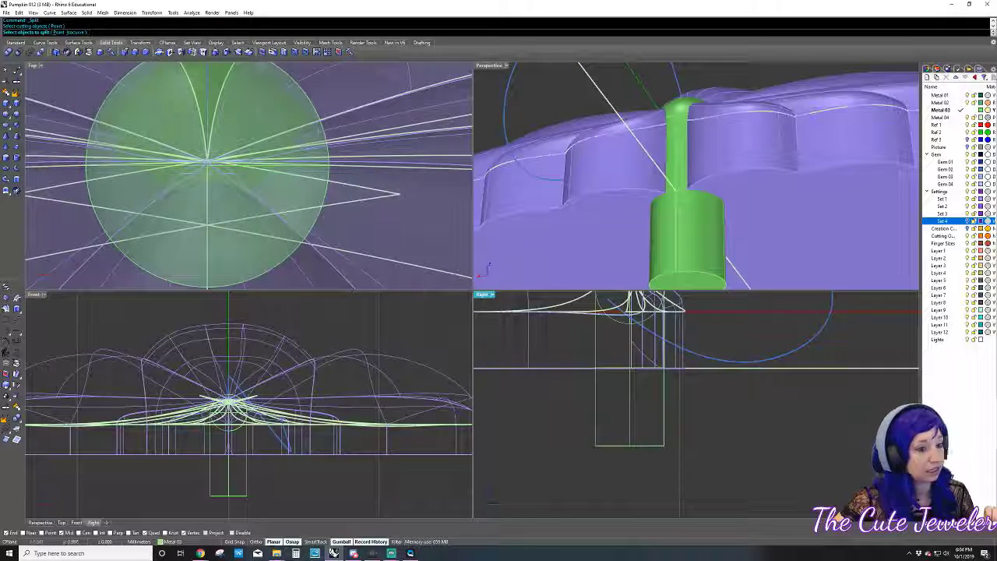
{"action": "left_click", "coordinate": [769, 374]}
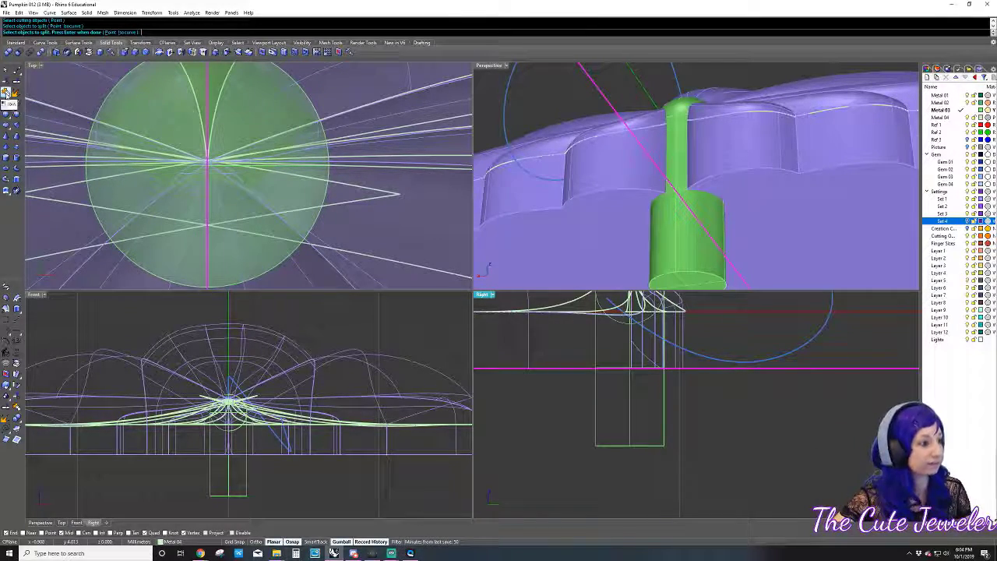
{"action": "left_click_drag", "start_coordinate": [6, 91], "coordinate": [50, 109]}
{"action": "left_click", "coordinate": [5, 81]}
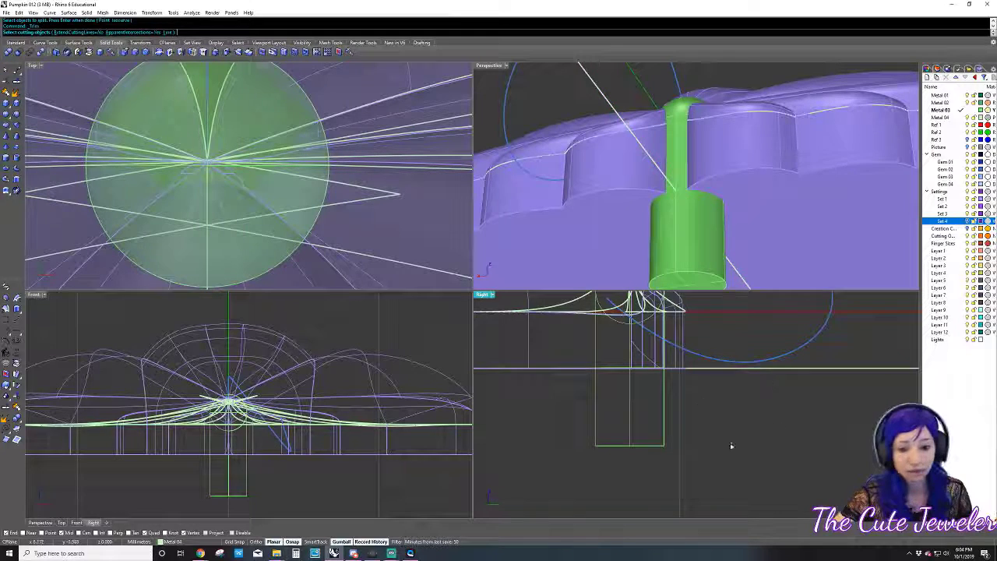
{"action": "left_click", "coordinate": [699, 369]}
{"action": "key", "text": "Return"}
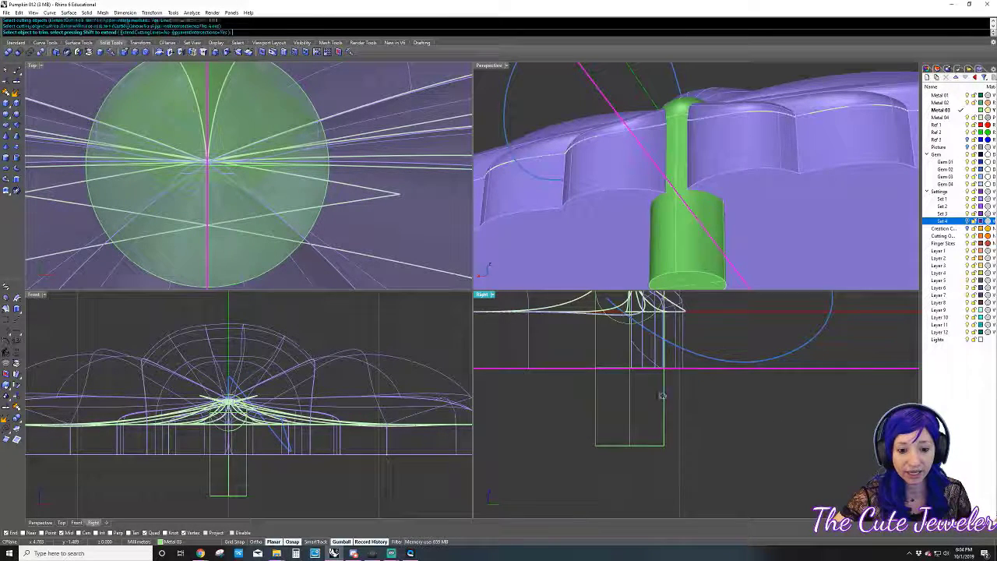
{"action": "left_click", "coordinate": [662, 395]}
{"action": "key", "text": "Return"}
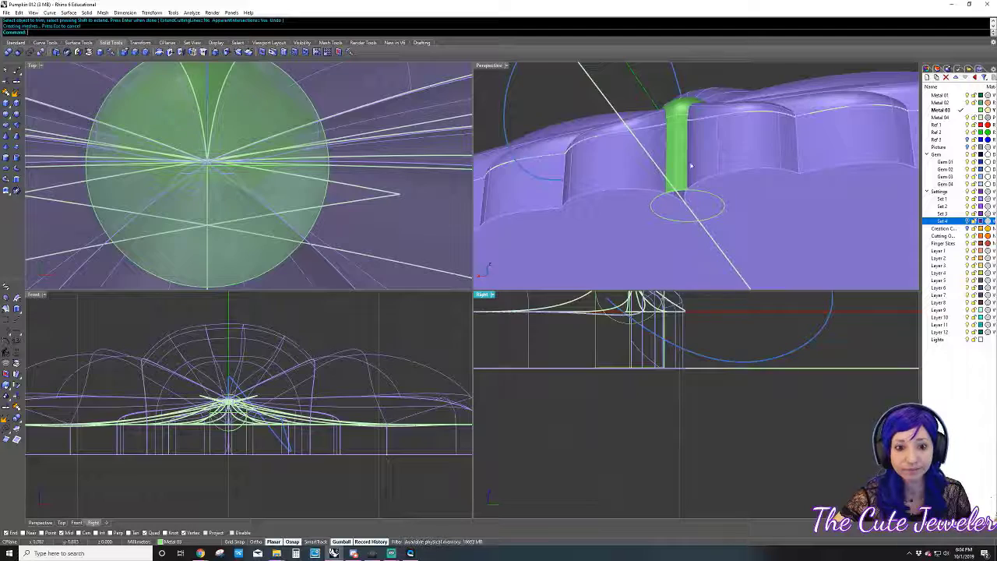
- Boolean-union the trimmed green stem with the purple pumpkin body
{"action": "left_click", "coordinate": [688, 163]}
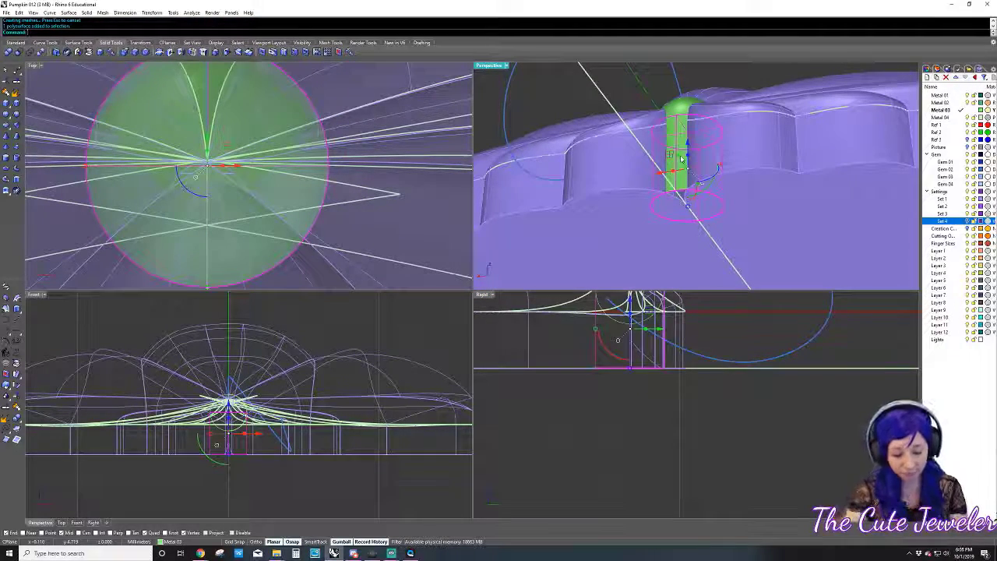
{"action": "type", "text": "ArrayPolar"}
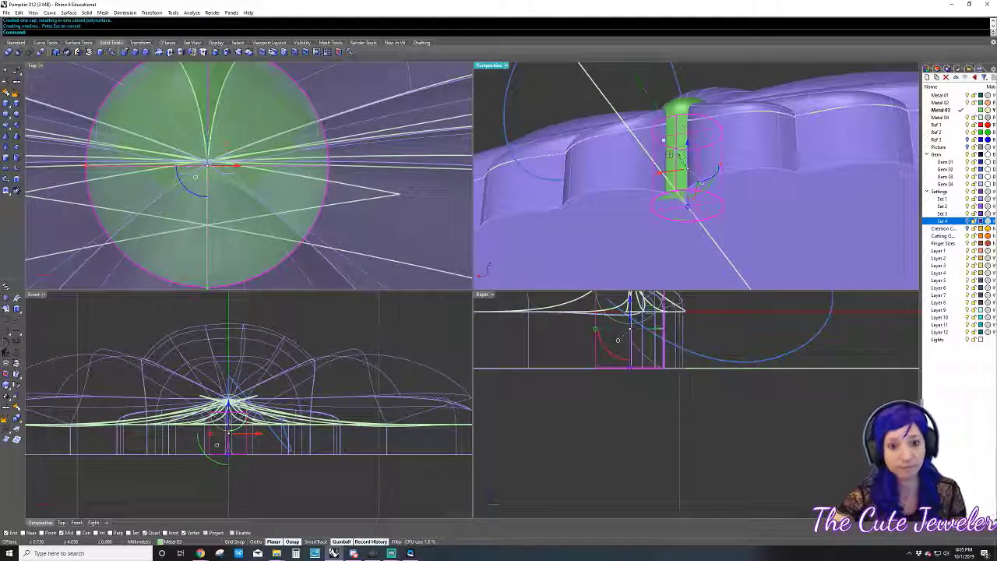
{"action": "key", "text": "Escape"}
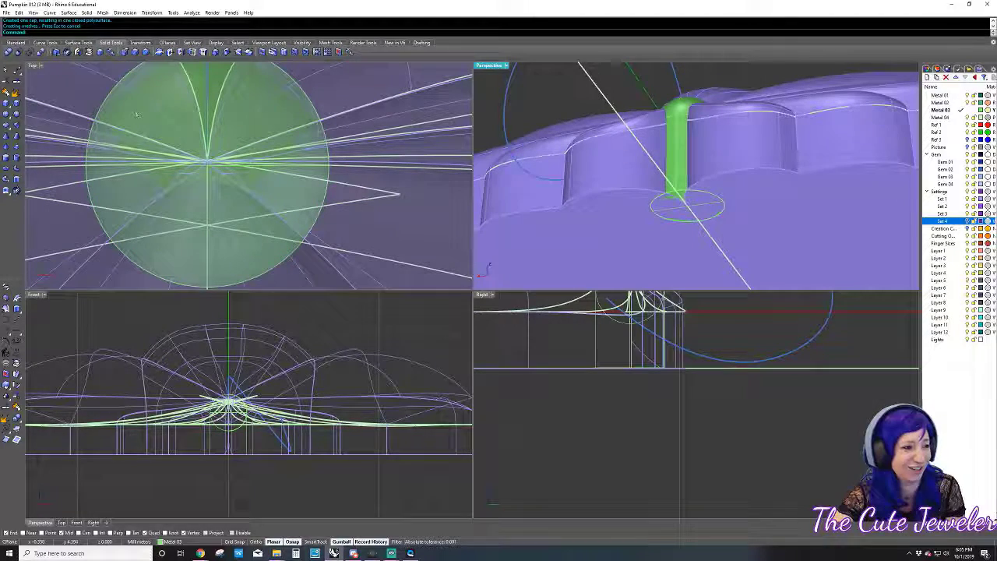
{"action": "left_click", "coordinate": [9, 53]}
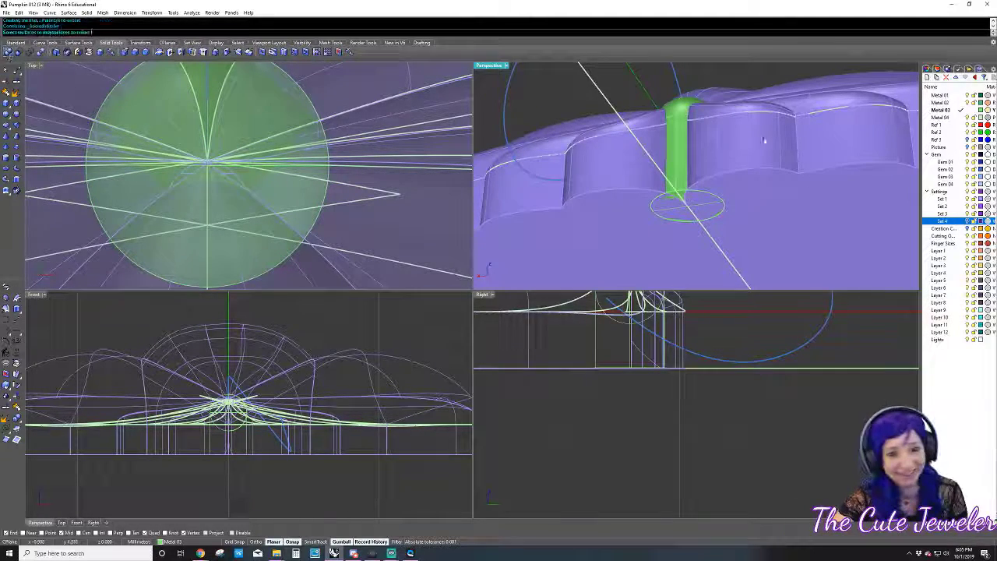
{"action": "left_click", "coordinate": [682, 126]}
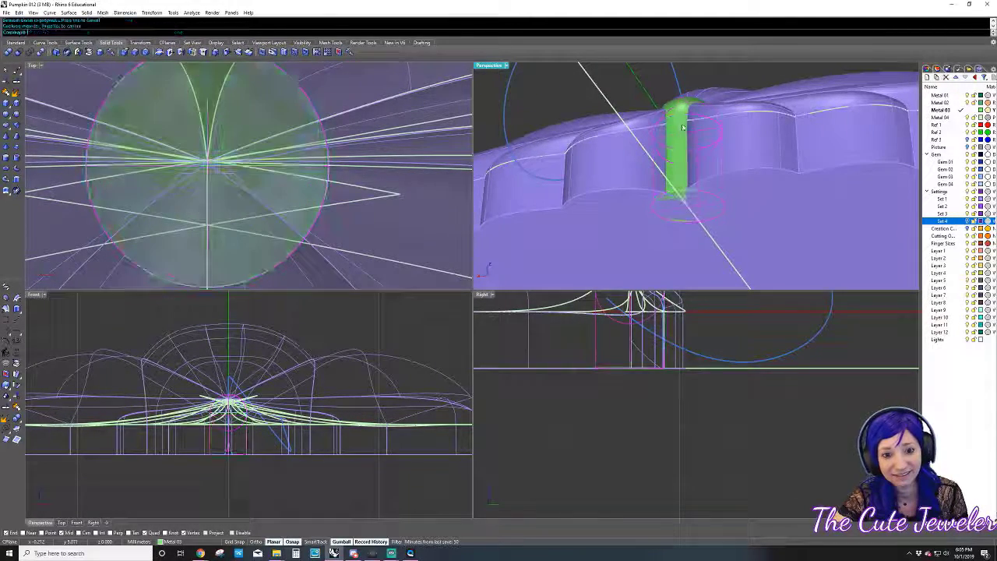
{"action": "left_click", "coordinate": [732, 148]}
{"action": "key", "text": "Return"}
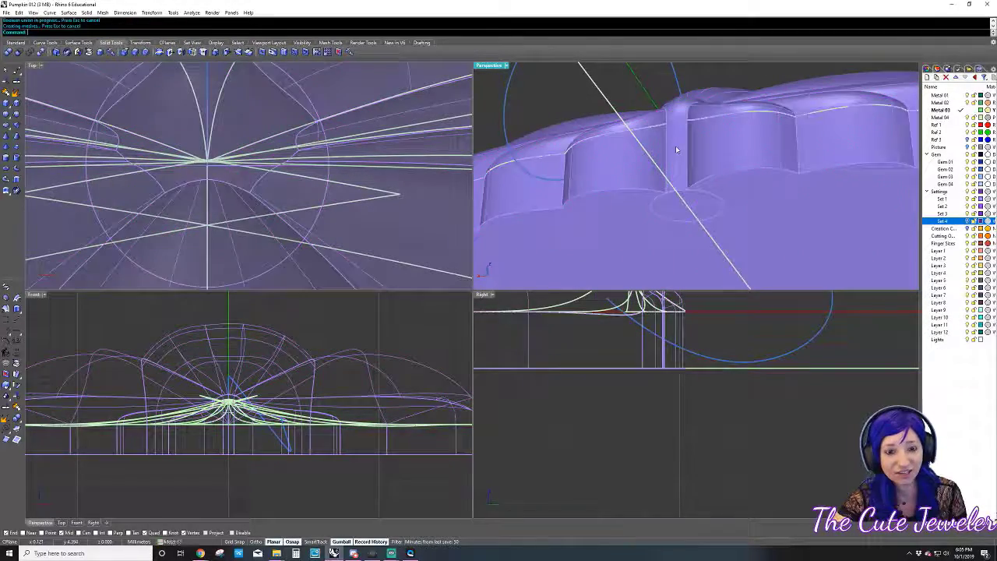
{"action": "mouse_move", "coordinate": [676, 148]}
{"action": "right_mouse_down"}
{"action": "mouse_move", "coordinate": [600, 268]}
{"action": "mouse_move", "coordinate": [560, 268]}
{"action": "right_mouse_up"}
- Shrink the inner pumpkin copy inside the outer shell and stretch it vertically
{"action": "scroll", "coordinate": [290, 204], "scroll_direction": "up", "scroll_amount": 3}
{"action": "scroll", "coordinate": [289, 204], "scroll_direction": "down", "scroll_amount": 2}
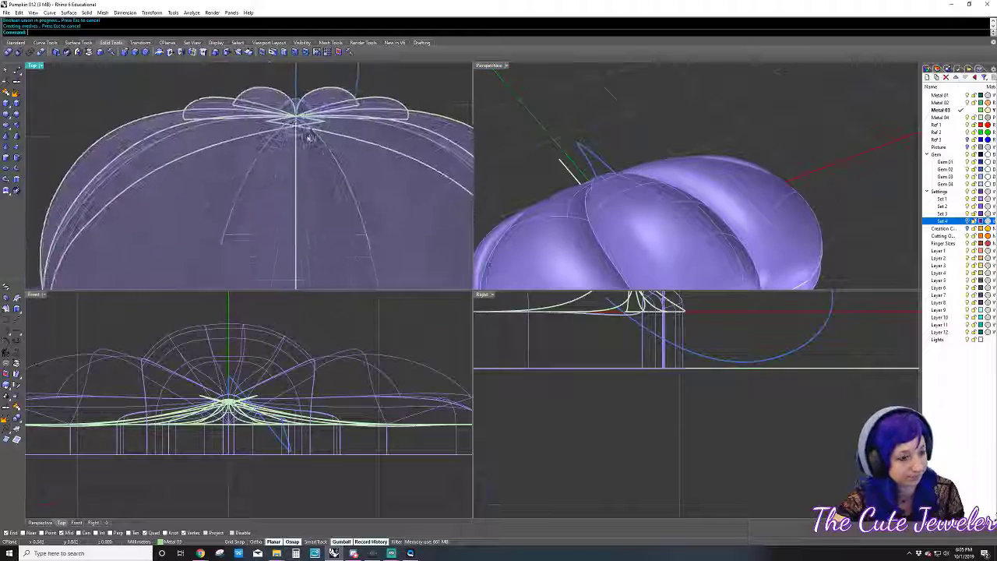
{"action": "scroll", "coordinate": [289, 204], "scroll_direction": "down", "scroll_amount": 2}
{"action": "left_click", "coordinate": [177, 172]}
{"action": "left_click_drag", "start_coordinate": [177, 172], "coordinate": [170, 184]}
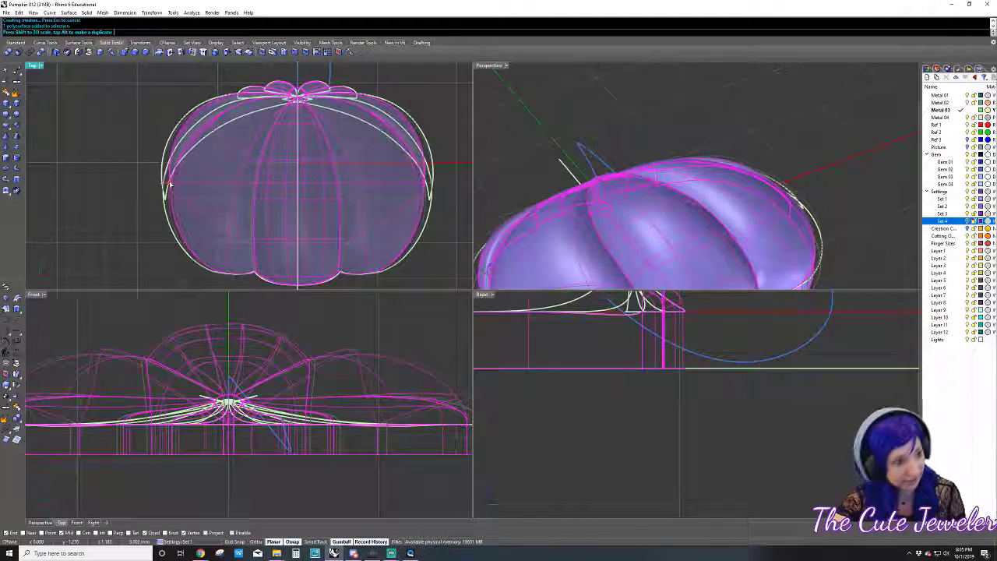
{"action": "left_click_drag", "start_coordinate": [170, 184], "coordinate": [184, 176]}
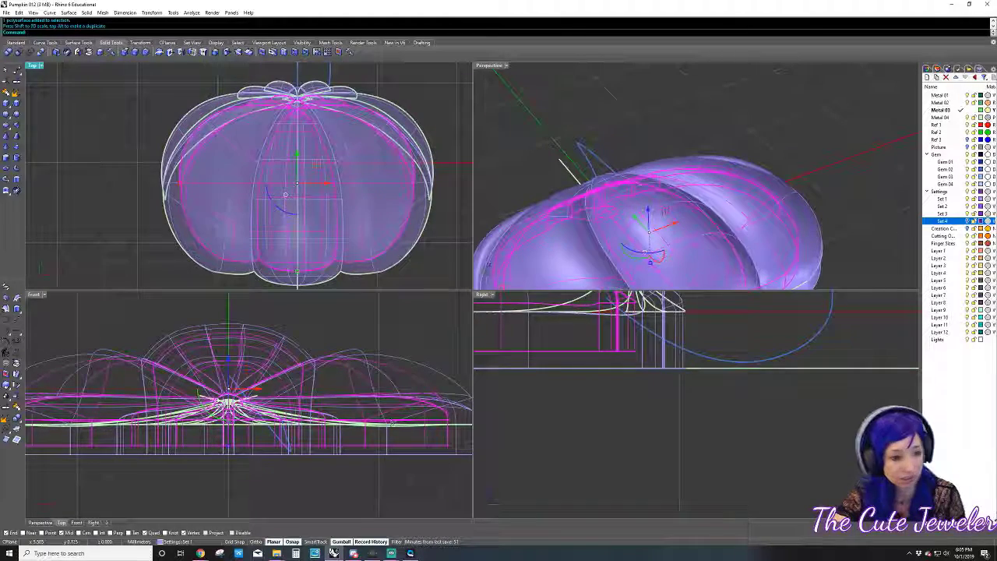
{"action": "left_click_drag", "start_coordinate": [226, 365], "coordinate": [225, 376]}
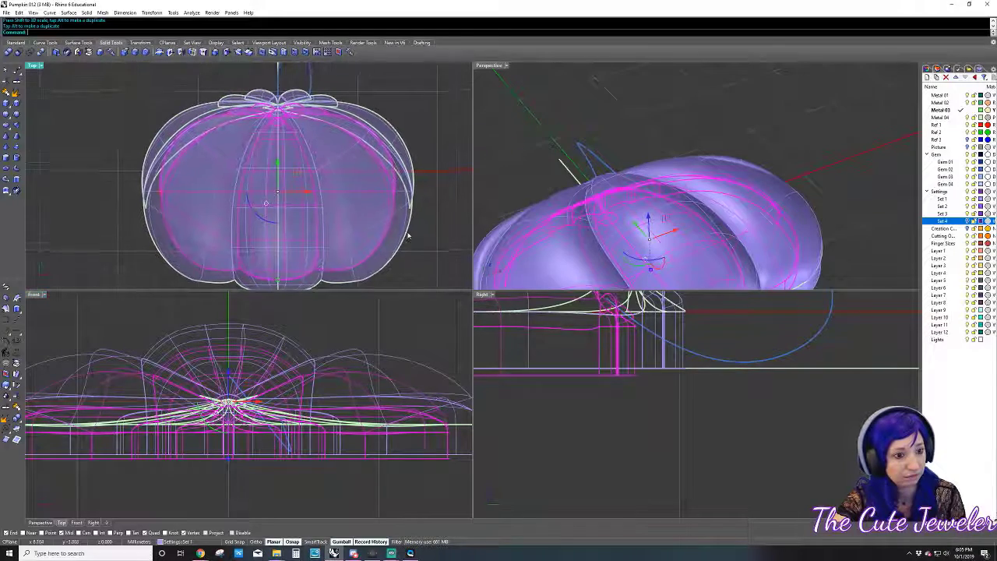
{"action": "scroll", "coordinate": [407, 229], "scroll_direction": "up", "scroll_amount": 2}
{"action": "scroll", "coordinate": [389, 234], "scroll_direction": "down", "scroll_amount": 2}
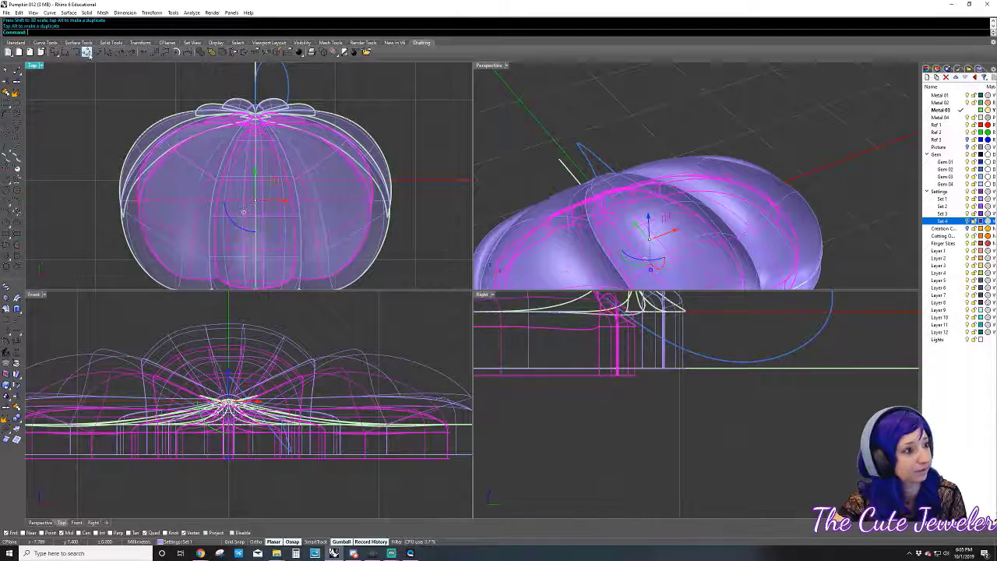
- Dimension the side and top wall gaps, reading 1.16 and 0.72
{"action": "left_click", "coordinate": [88, 53]}
{"action": "scroll", "coordinate": [386, 206], "scroll_direction": "up", "scroll_amount": 2}
{"action": "left_click", "coordinate": [379, 199]}
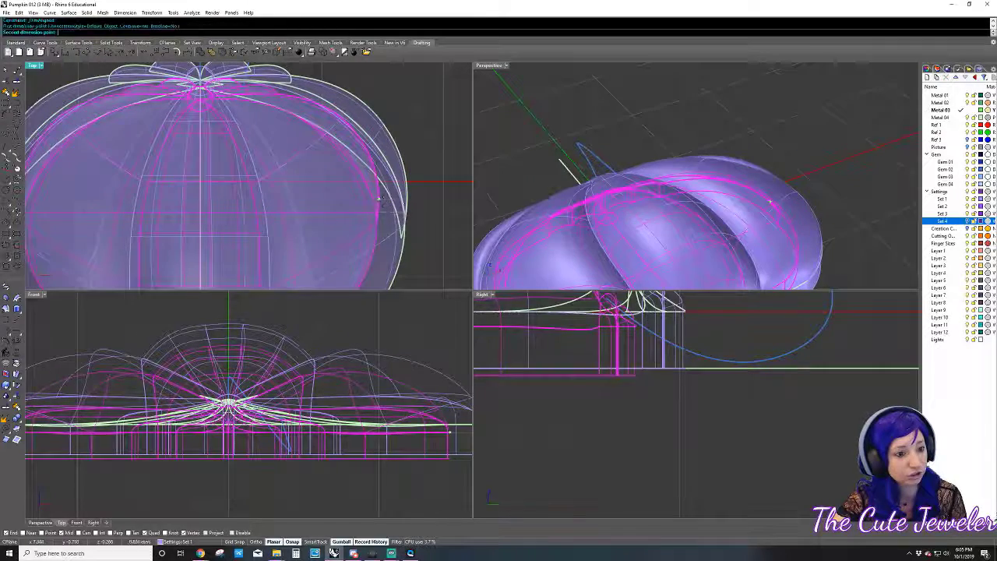
{"action": "left_click", "coordinate": [416, 200]}
{"action": "scroll", "coordinate": [406, 200], "scroll_direction": "down", "scroll_amount": 2}
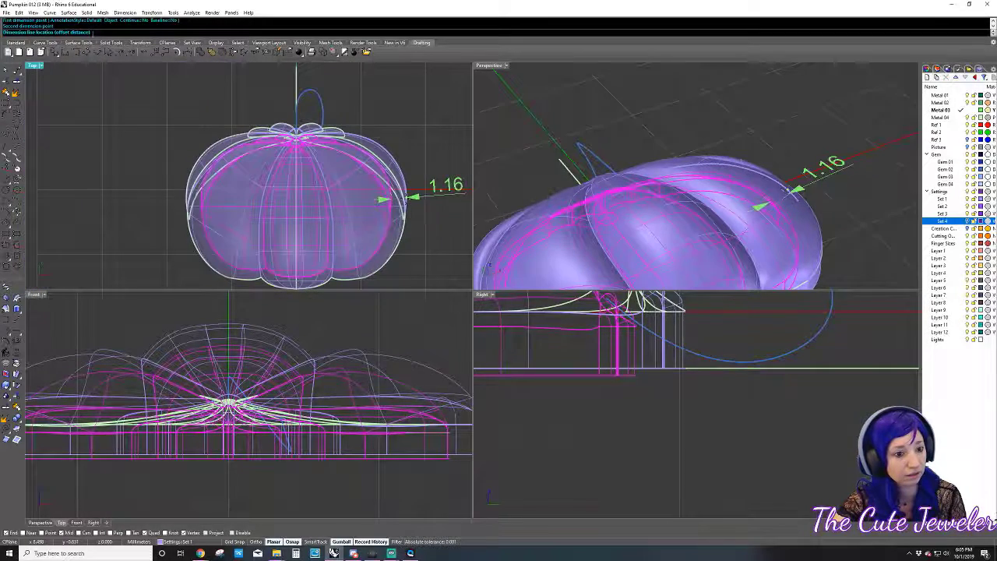
{"action": "key", "text": "Escape"}
{"action": "right_click", "coordinate": [273, 385]}
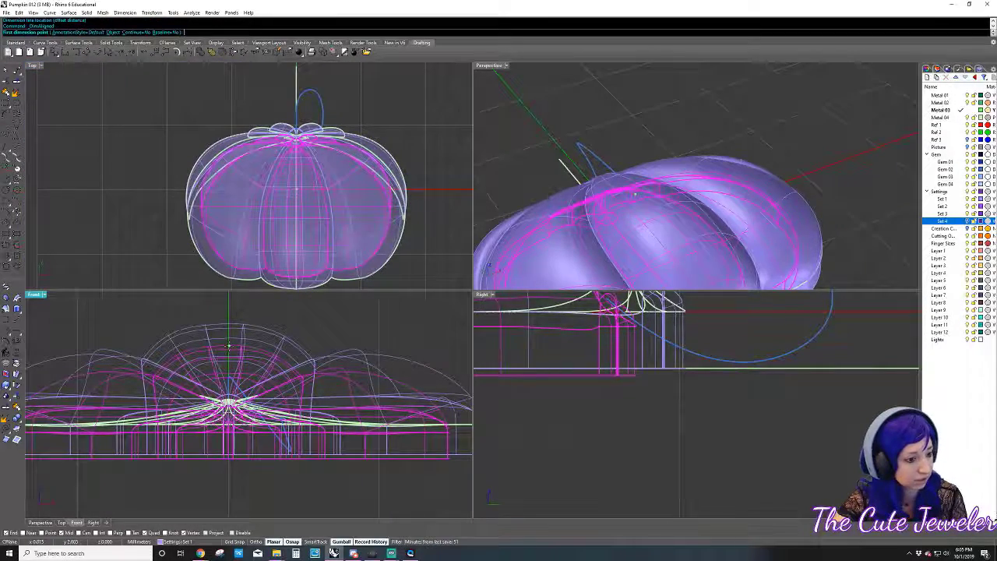
{"action": "left_click", "coordinate": [228, 345]}
{"action": "left_click", "coordinate": [228, 321]}
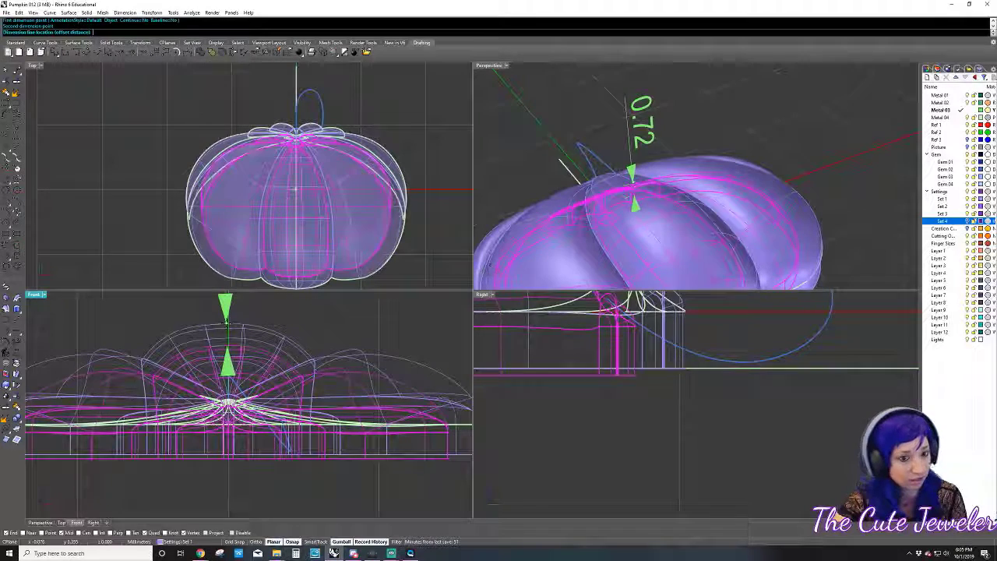
{"action": "scroll", "coordinate": [229, 320], "scroll_direction": "down", "scroll_amount": 2}
- Resize the inner pumpkin sideways, lower its bottom, and recheck the side gap
{"action": "left_click", "coordinate": [68, 442]}
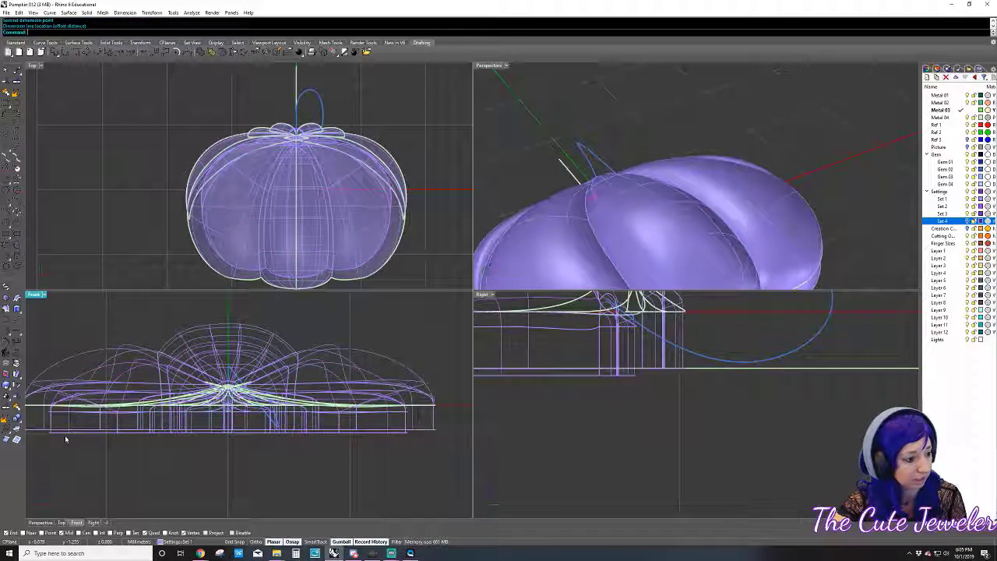
{"action": "left_click_drag", "start_coordinate": [201, 207], "coordinate": [198, 207]}
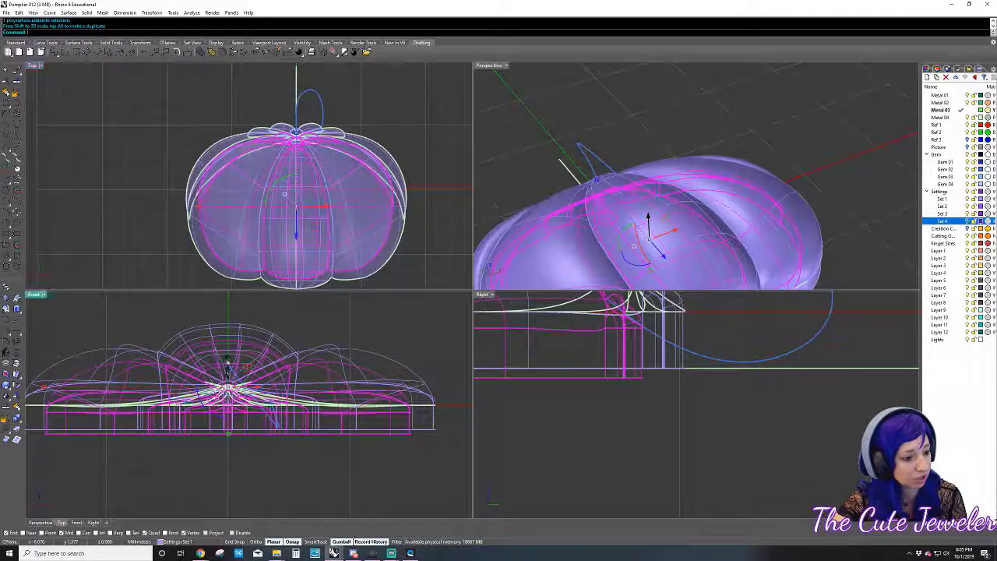
{"action": "left_click_drag", "start_coordinate": [228, 362], "coordinate": [452, 397]}
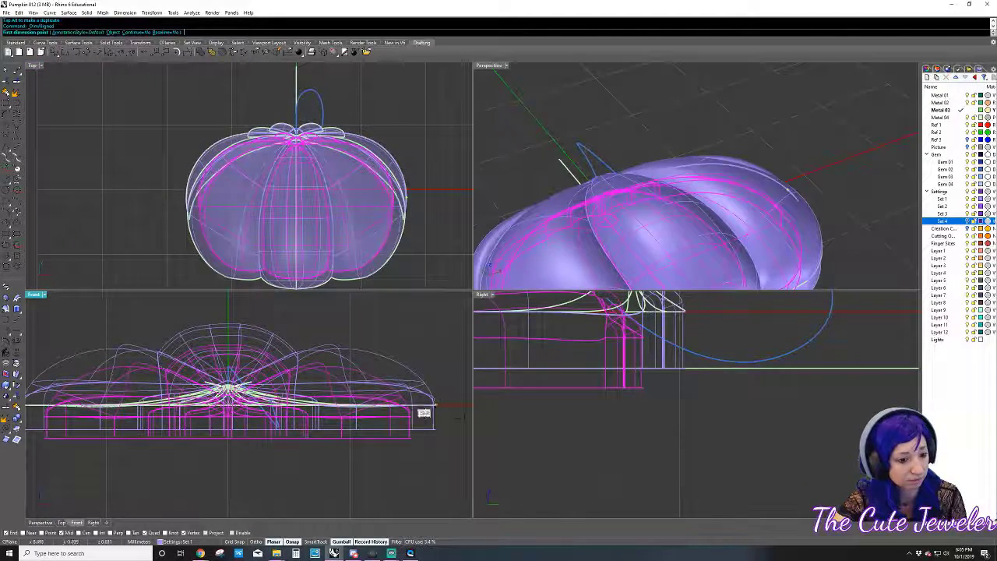
{"action": "left_click", "coordinate": [424, 413]}
{"action": "scroll", "coordinate": [382, 192], "scroll_direction": "up", "scroll_amount": 2}
{"action": "scroll", "coordinate": [382, 191], "scroll_direction": "up", "scroll_amount": 1}
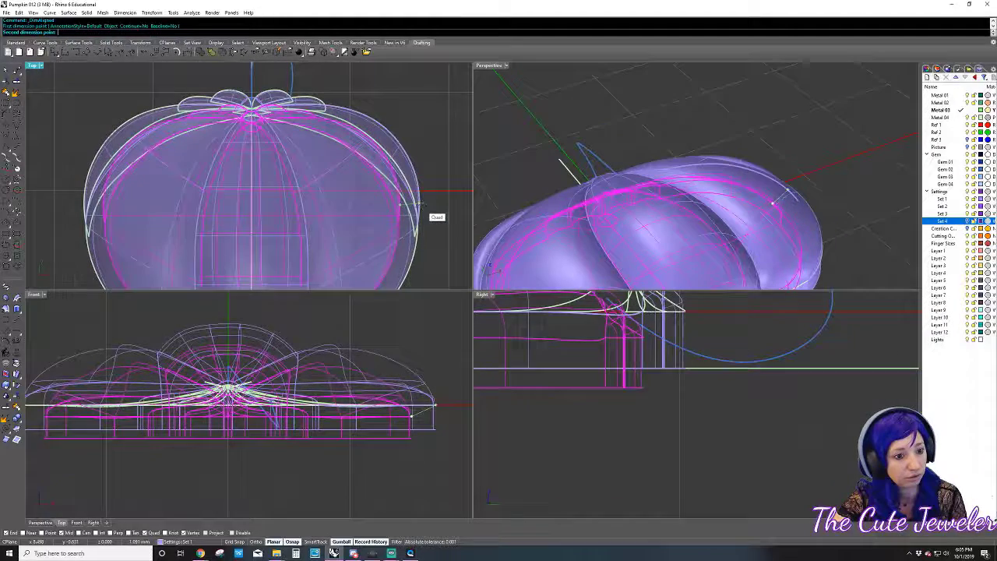
{"action": "left_click", "coordinate": [421, 204]}
{"action": "scroll", "coordinate": [343, 211], "scroll_direction": "down", "scroll_amount": 3}
{"action": "key", "text": "Escape"}
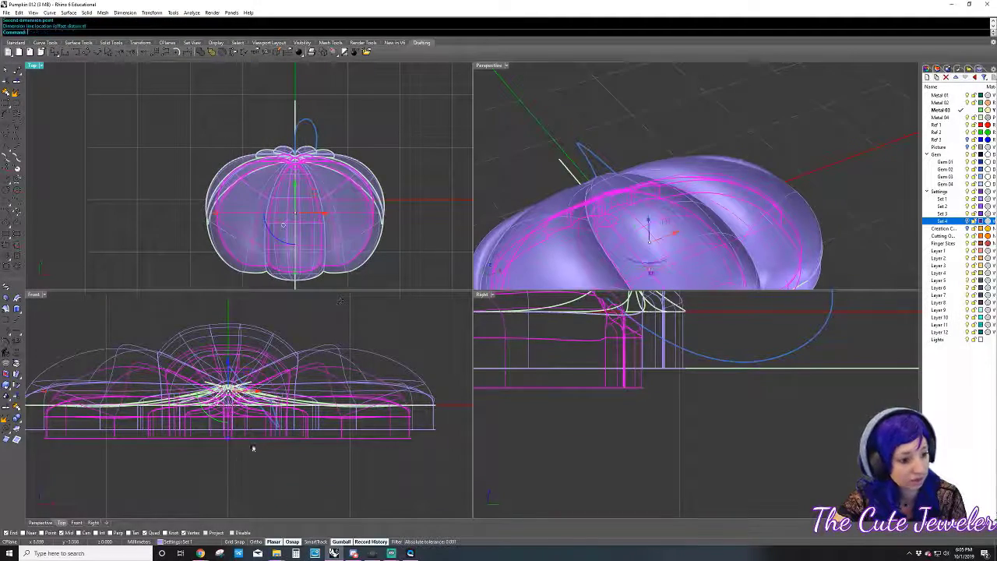
- Measure the gaps between the shells, reading 1.07 and 0.93
{"action": "left_click", "coordinate": [47, 385]}
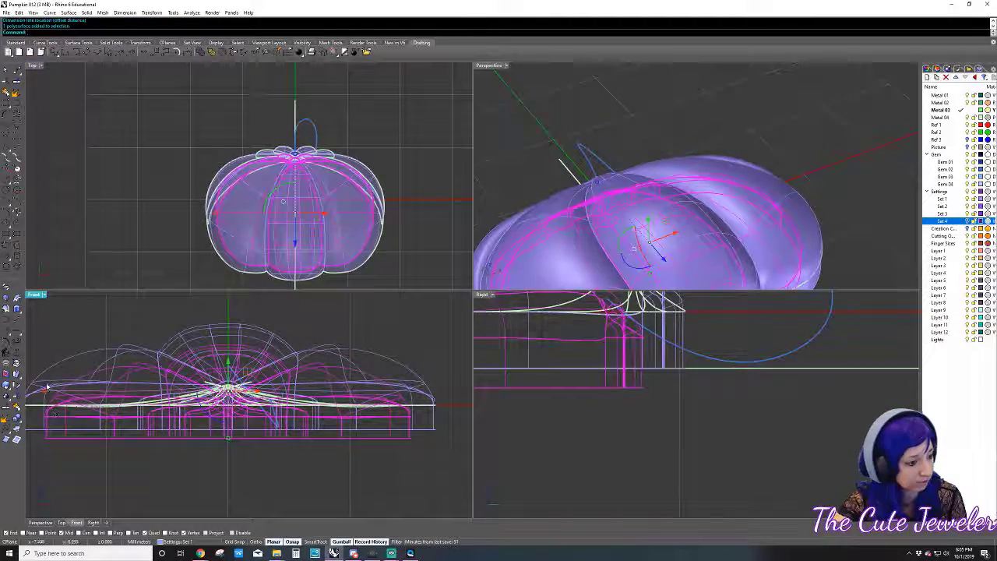
{"action": "left_click", "coordinate": [45, 394]}
{"action": "left_click", "coordinate": [45, 394]}
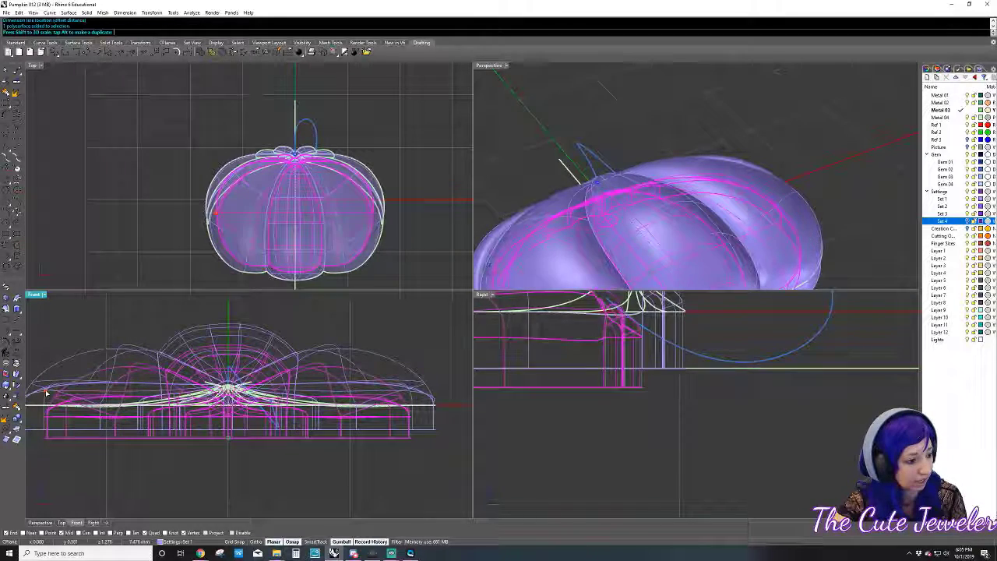
{"action": "right_click", "coordinate": [397, 247]}
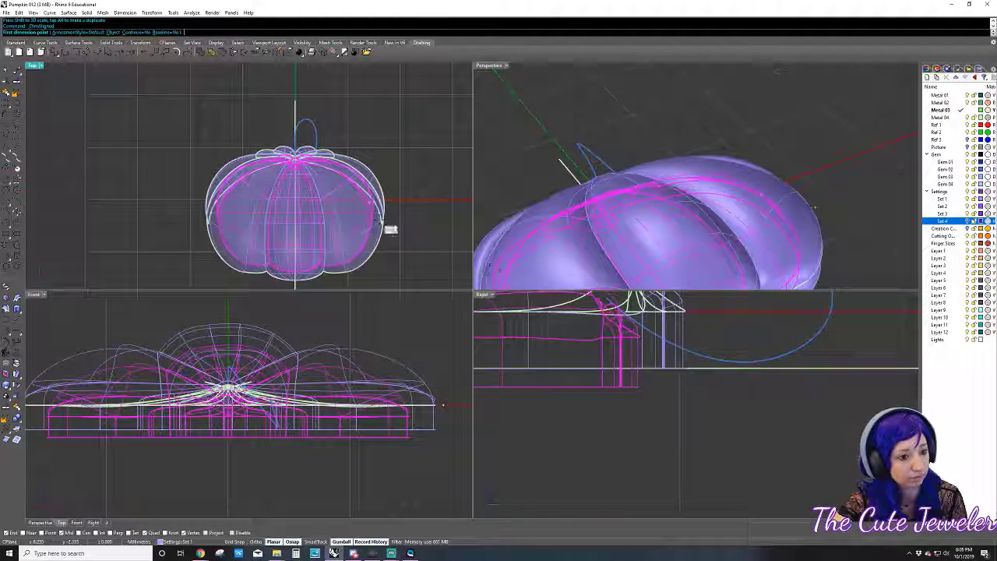
{"action": "left_click", "coordinate": [380, 216]}
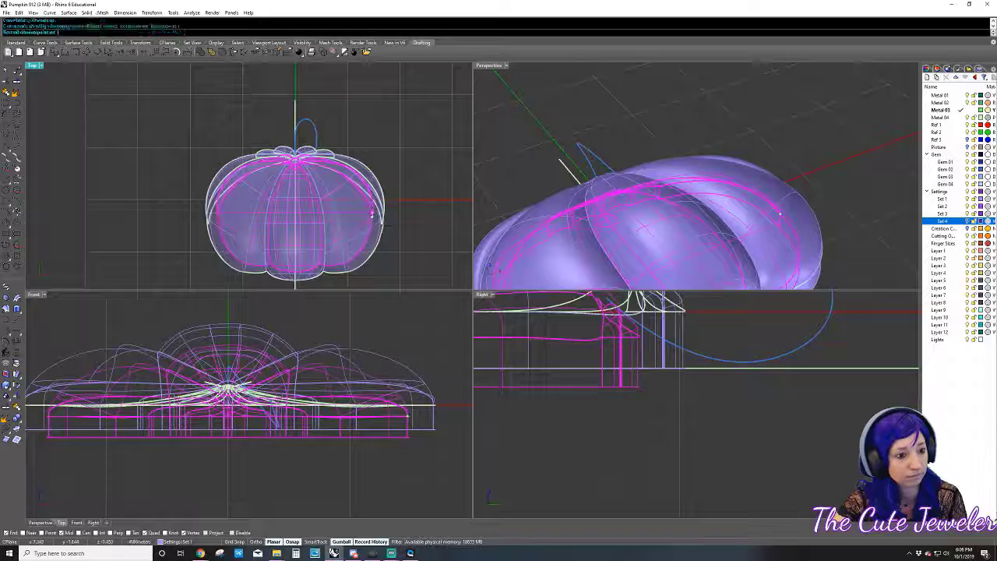
{"action": "left_click", "coordinate": [386, 216]}
{"action": "scroll", "coordinate": [384, 218], "scroll_direction": "down", "scroll_amount": 2}
{"action": "key", "text": "Escape"}
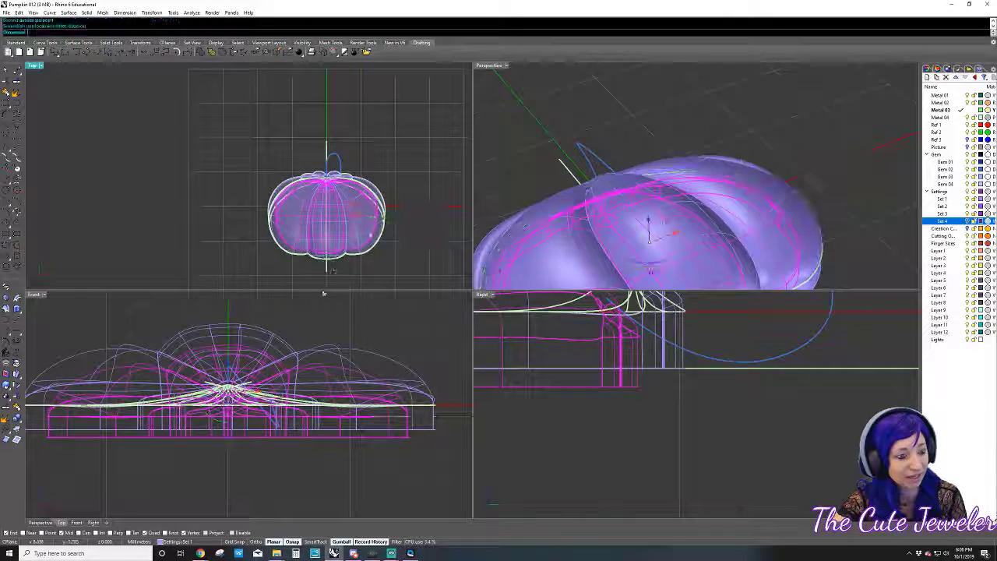
{"action": "scroll", "coordinate": [330, 272], "scroll_direction": "up", "scroll_amount": 2}
{"action": "right_click", "coordinate": [109, 349]}
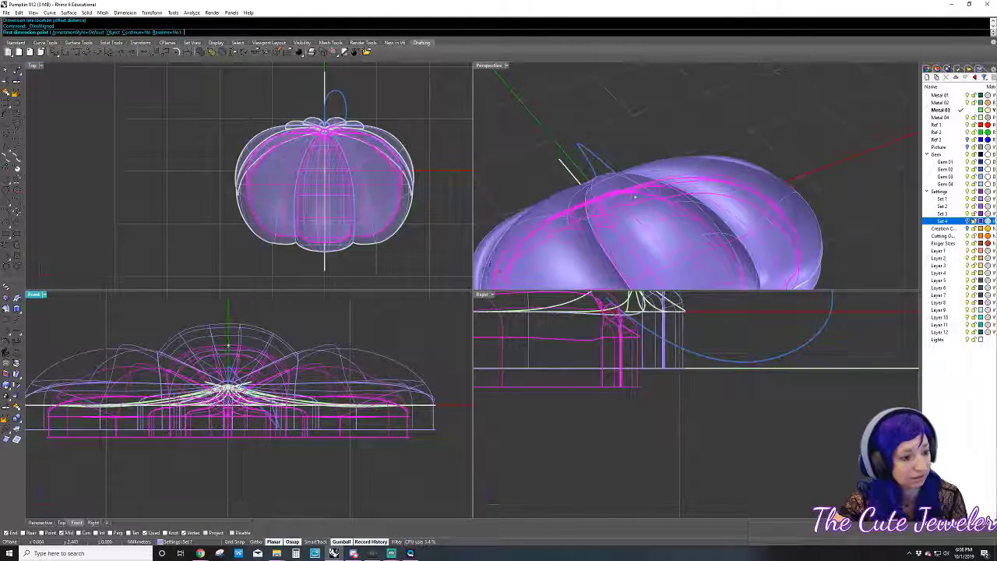
{"action": "left_click", "coordinate": [228, 321]}
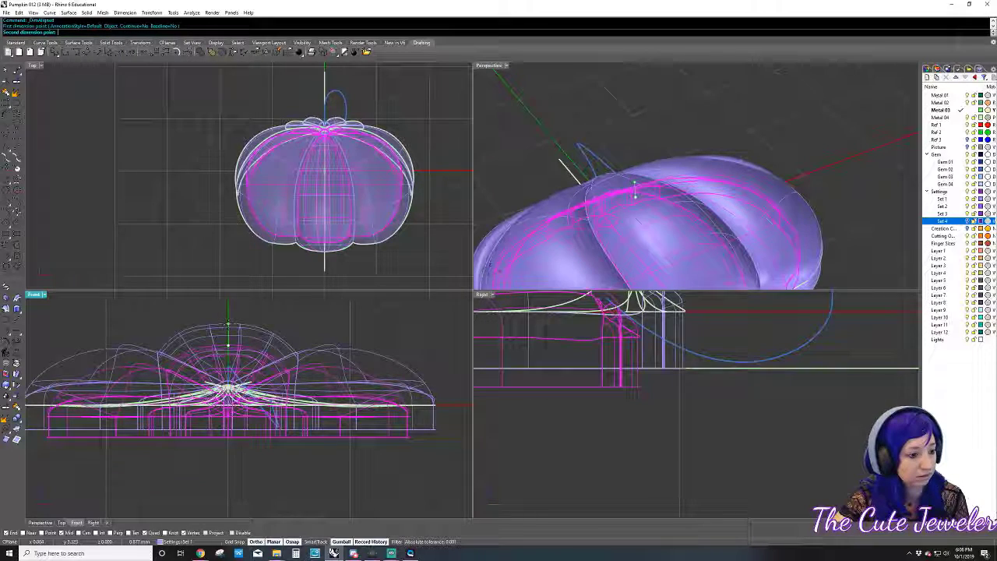
{"action": "left_click", "coordinate": [229, 346]}
{"action": "scroll", "coordinate": [206, 424], "scroll_direction": "down", "scroll_amount": 3}
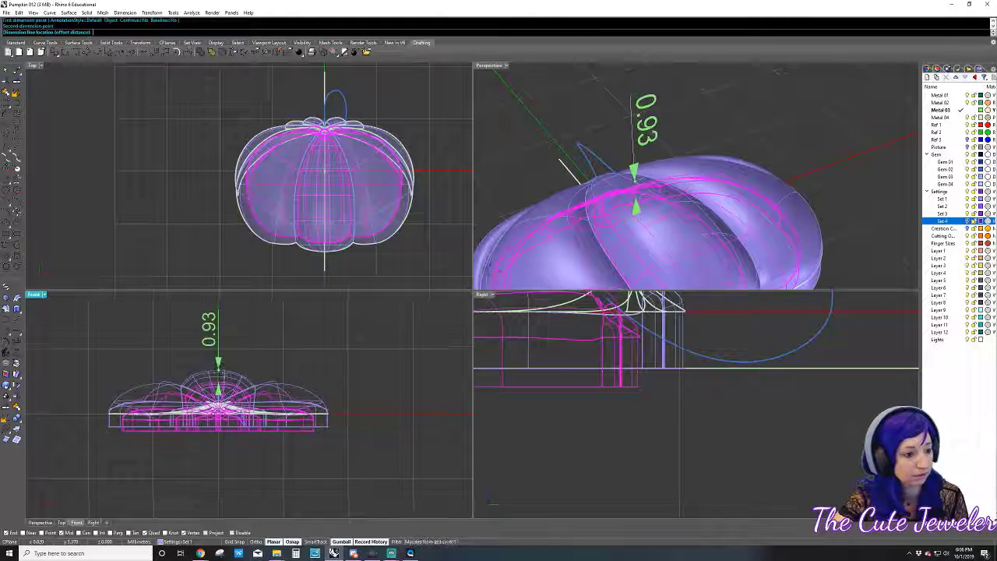
{"action": "key", "text": "Escape"}
- Move the selected magenta geometry downward by an exact typed distance
{"action": "scroll", "coordinate": [229, 432], "scroll_direction": "up", "scroll_amount": 2}
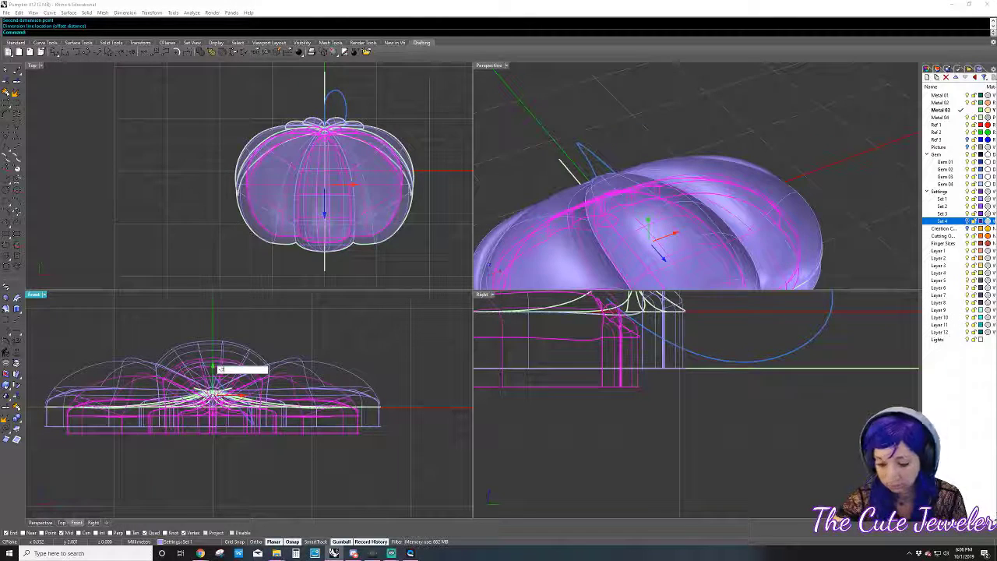
{"action": "left_click_drag", "start_coordinate": [214, 367], "coordinate": [215, 372]}
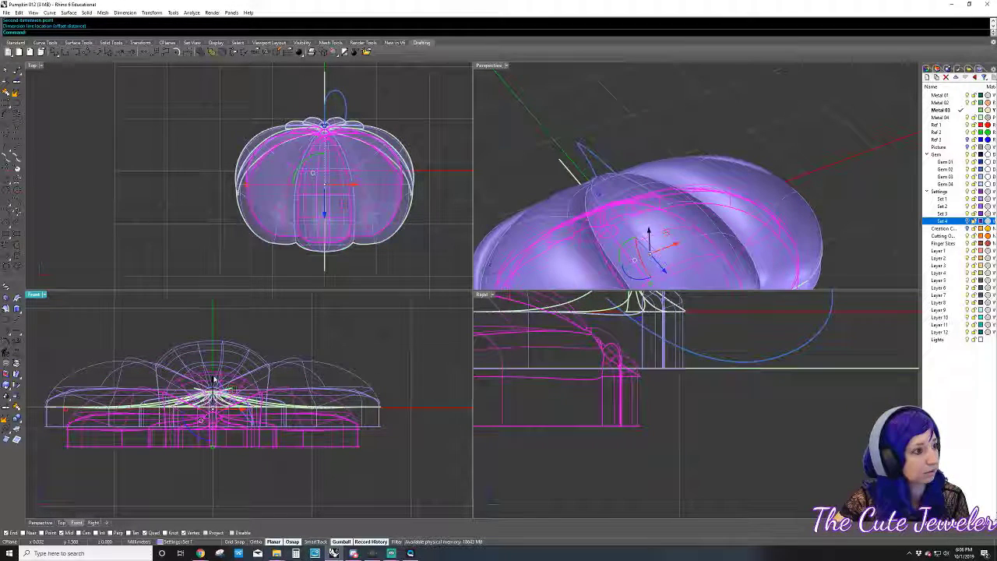
{"action": "key", "text": "ctrl+z"}
{"action": "left_click", "coordinate": [213, 369]}
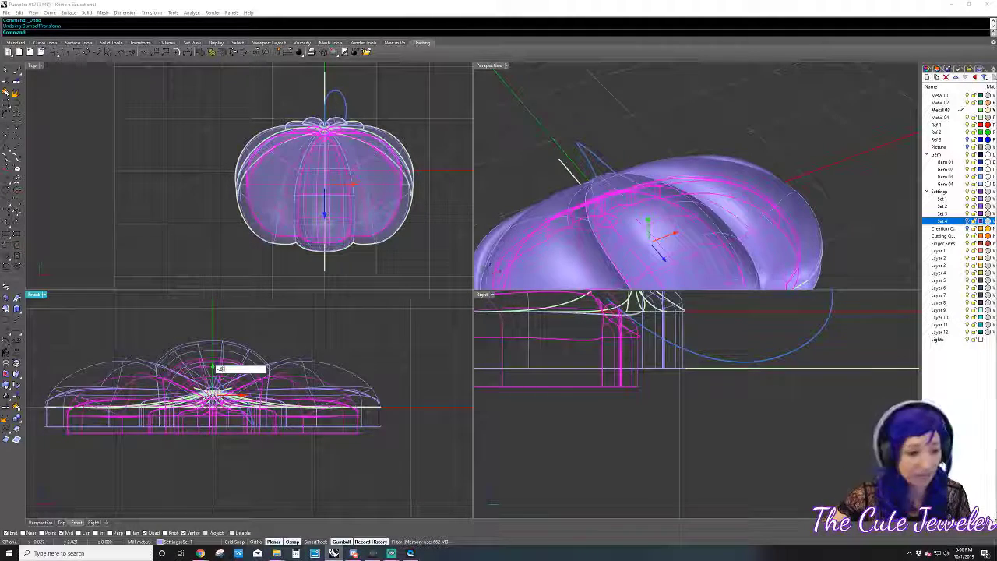
{"action": "key", "text": "Return"}
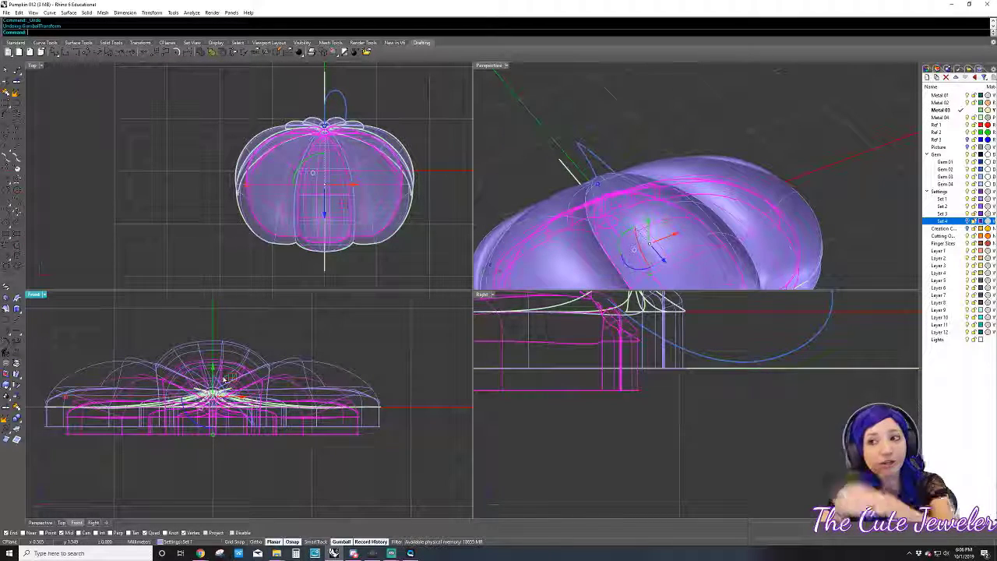
{"action": "left_click", "coordinate": [401, 385]}
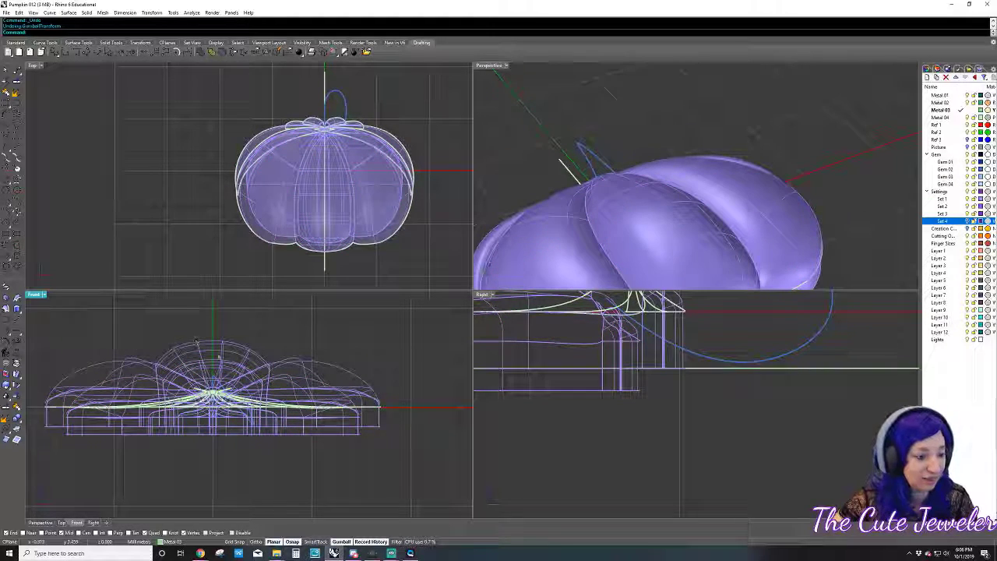
- Take another dimension measurement between two points in the front view
{"action": "left_click", "coordinate": [76, 52]}
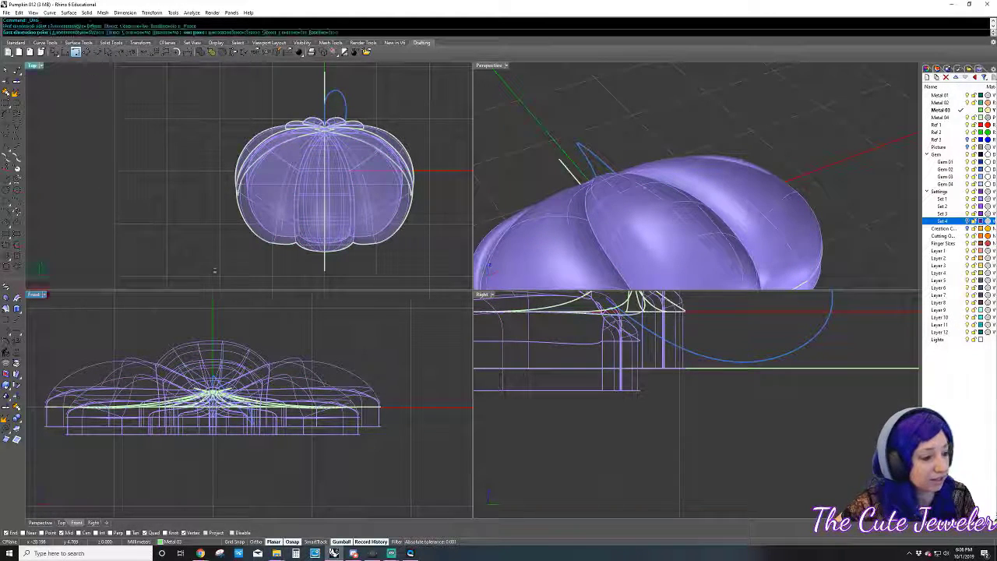
{"action": "left_click", "coordinate": [39, 271]}
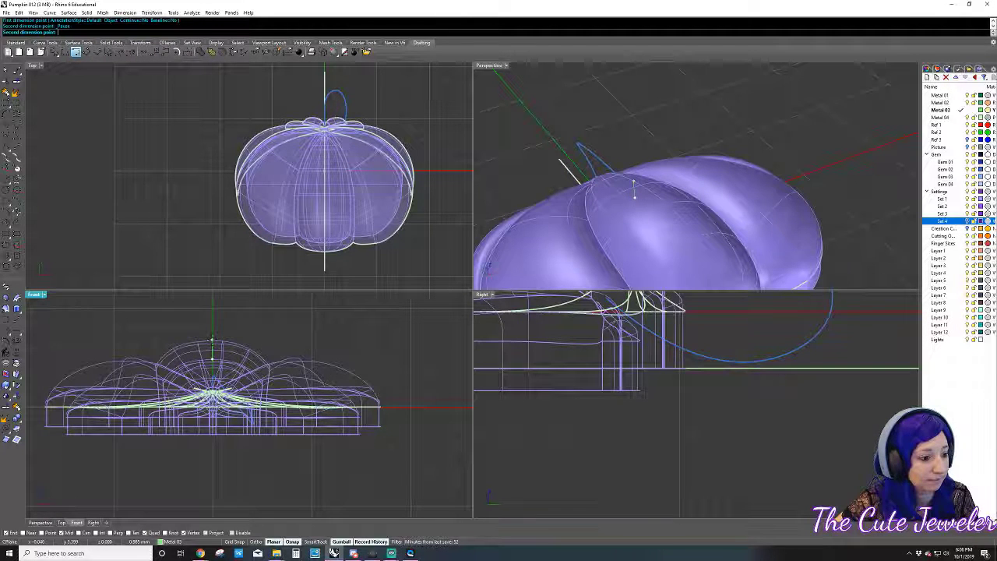
{"action": "left_click", "coordinate": [211, 340]}
{"action": "scroll", "coordinate": [211, 339], "scroll_direction": "down", "scroll_amount": 2}
{"action": "scroll", "coordinate": [204, 379], "scroll_direction": "up", "scroll_amount": 2}
{"action": "key", "text": "Escape"}
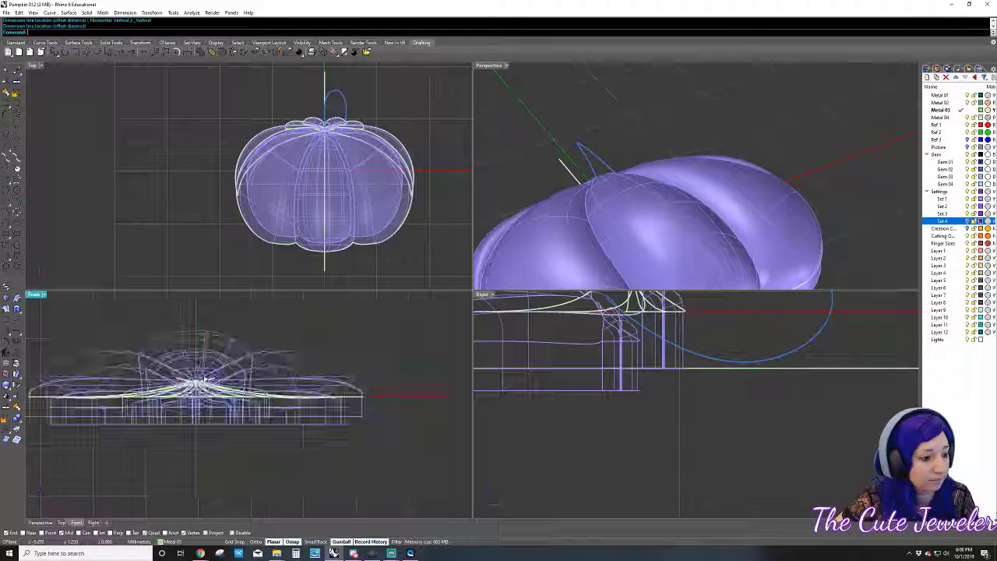
{"action": "scroll", "coordinate": [203, 378], "scroll_direction": "up", "scroll_amount": 2}
- Dimension the pumpkin shell's 1.05 vertical gap and move the shell to layer Set 3
{"action": "left_click", "coordinate": [206, 352]}
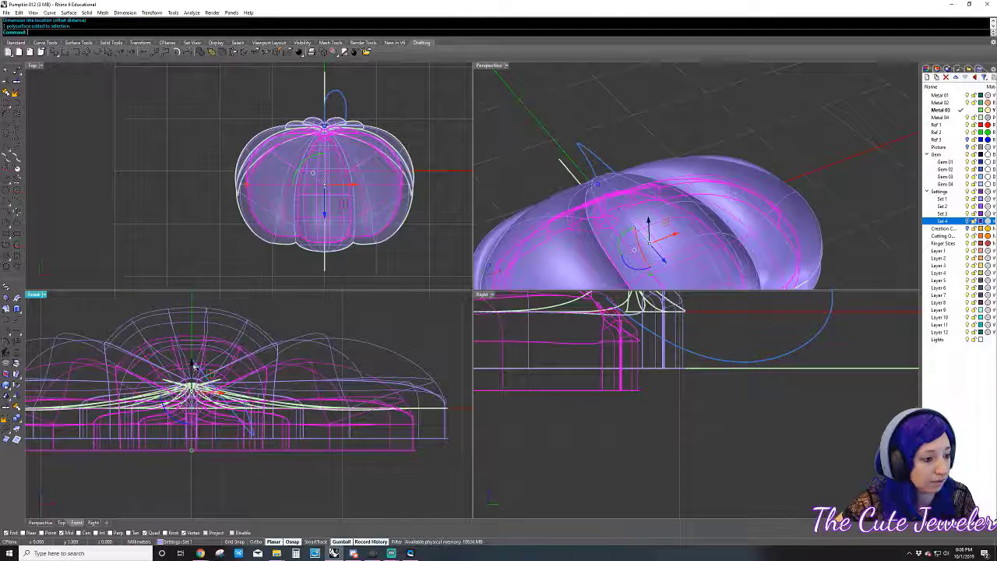
{"action": "right_click", "coordinate": [191, 365]}
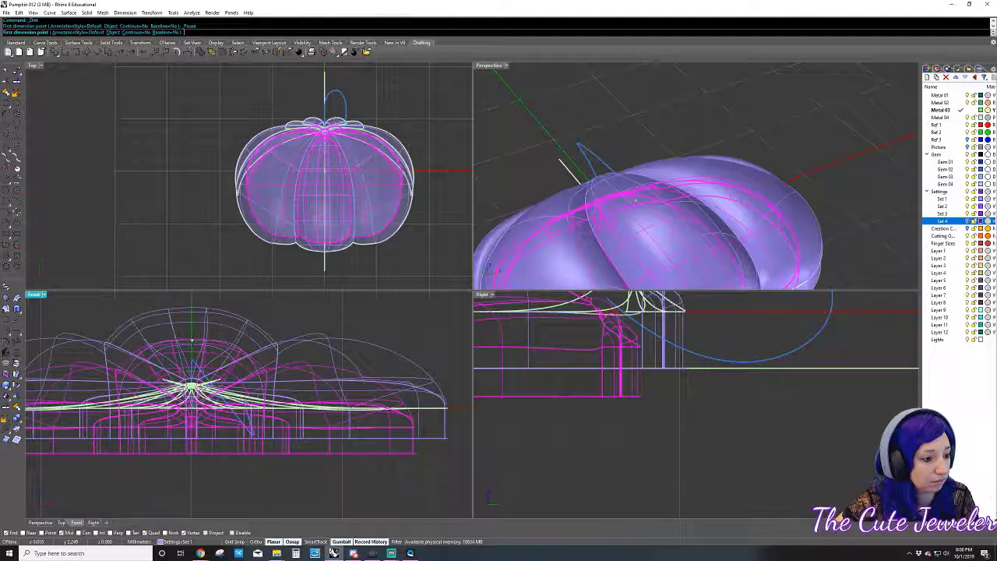
{"action": "left_click", "coordinate": [191, 339]}
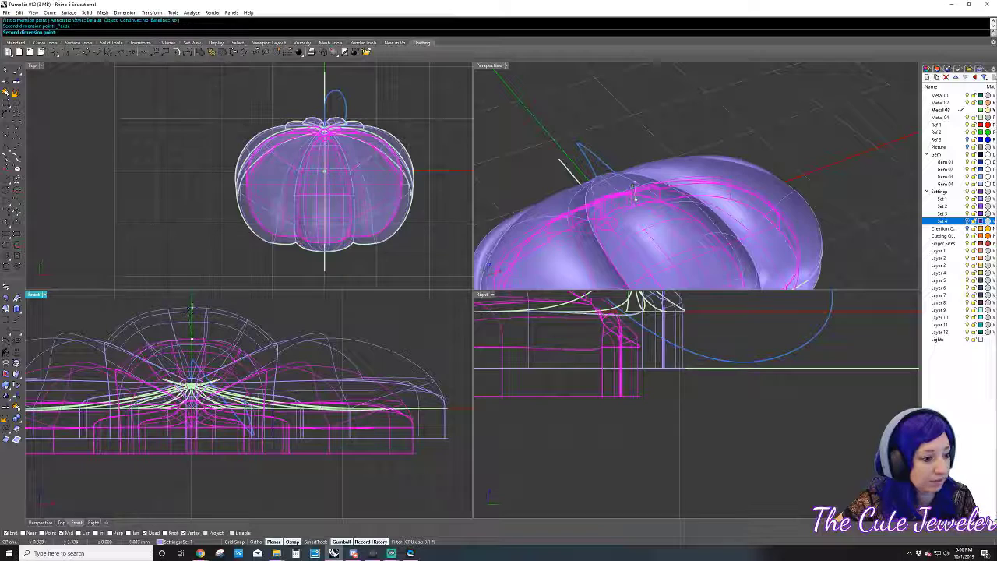
{"action": "left_click", "coordinate": [190, 309]}
{"action": "scroll", "coordinate": [190, 327], "scroll_direction": "down", "scroll_amount": 3}
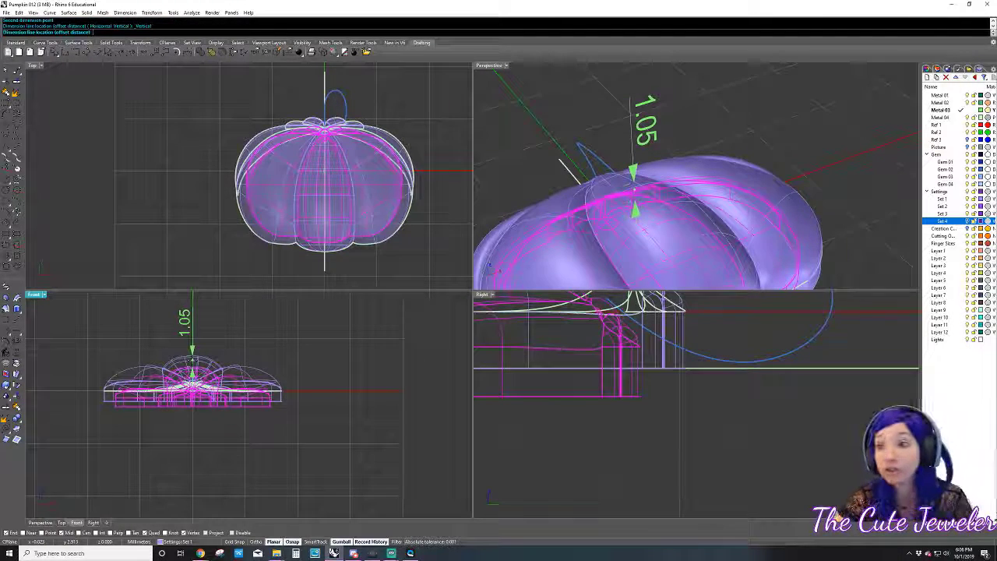
{"action": "key", "text": "Escape"}
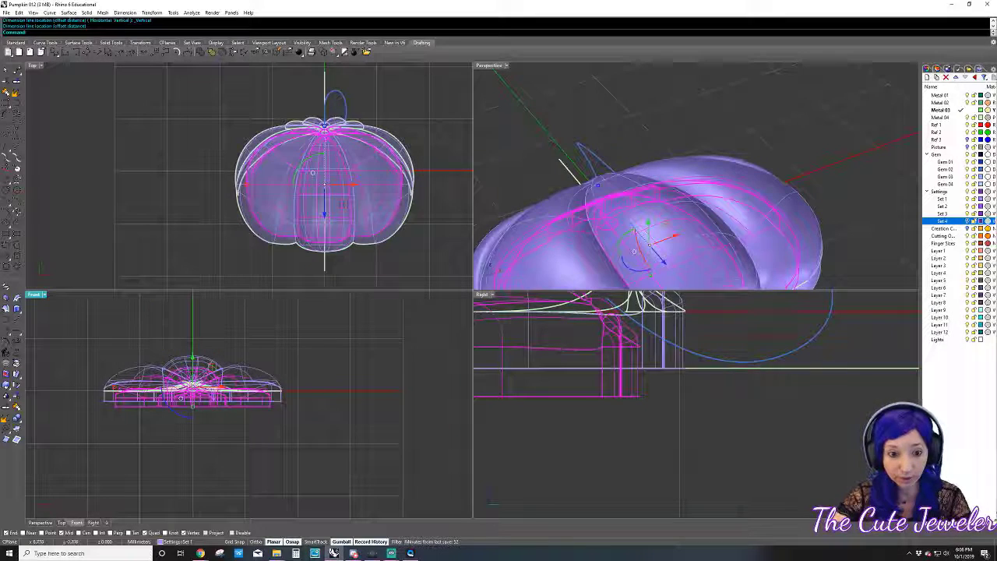
{"action": "right_click", "coordinate": [945, 220]}
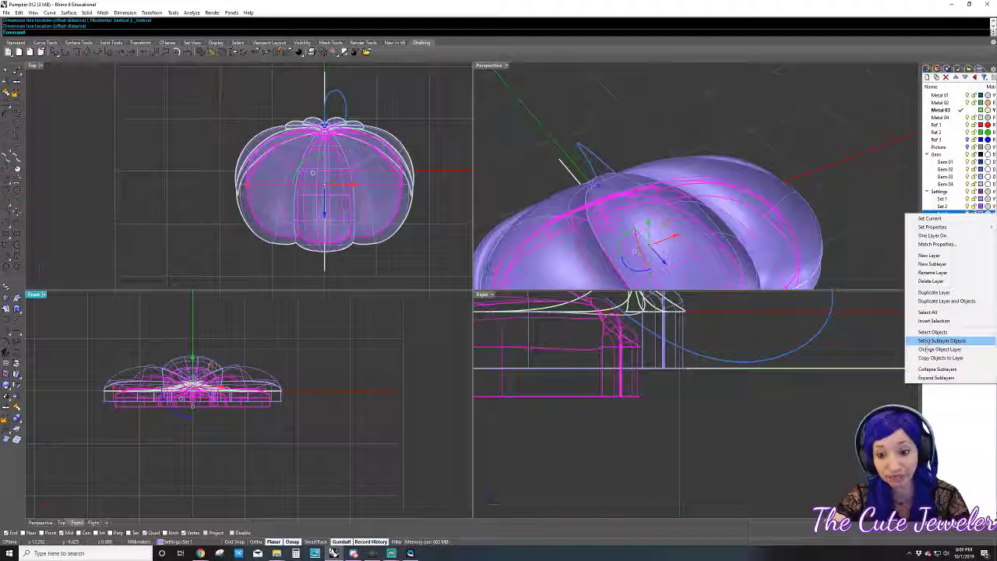
{"action": "left_click", "coordinate": [939, 348]}
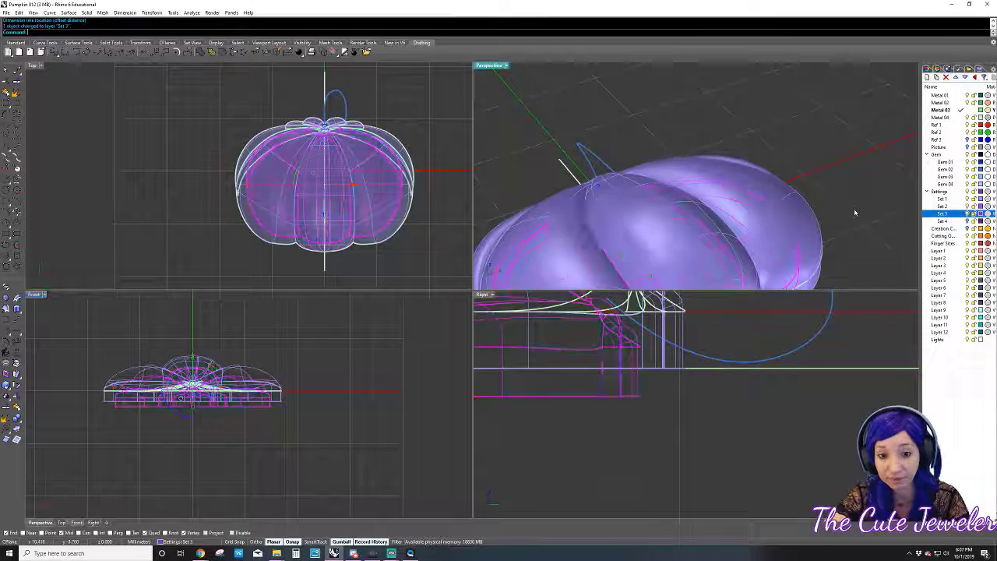
- Dimension the 0.85 side gap between the shells in the profile view
{"action": "right_click_drag", "start_coordinate": [787, 265], "coordinate": [805, 204]}
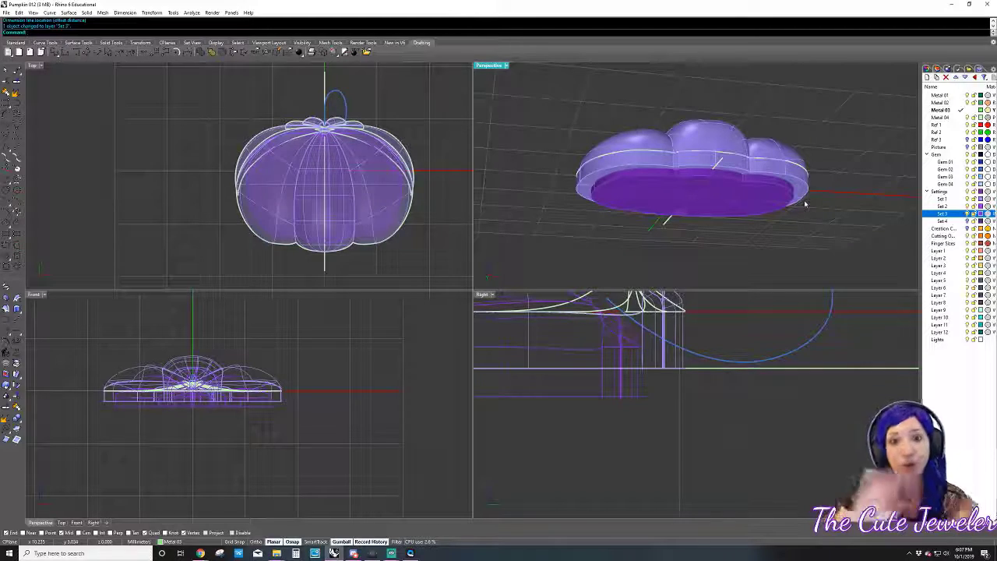
{"action": "mouse_move", "coordinate": [643, 253]}
{"action": "right_mouse_down"}
{"action": "mouse_move", "coordinate": [685, 179]}
{"action": "mouse_move", "coordinate": [798, 186]}
{"action": "right_mouse_up"}
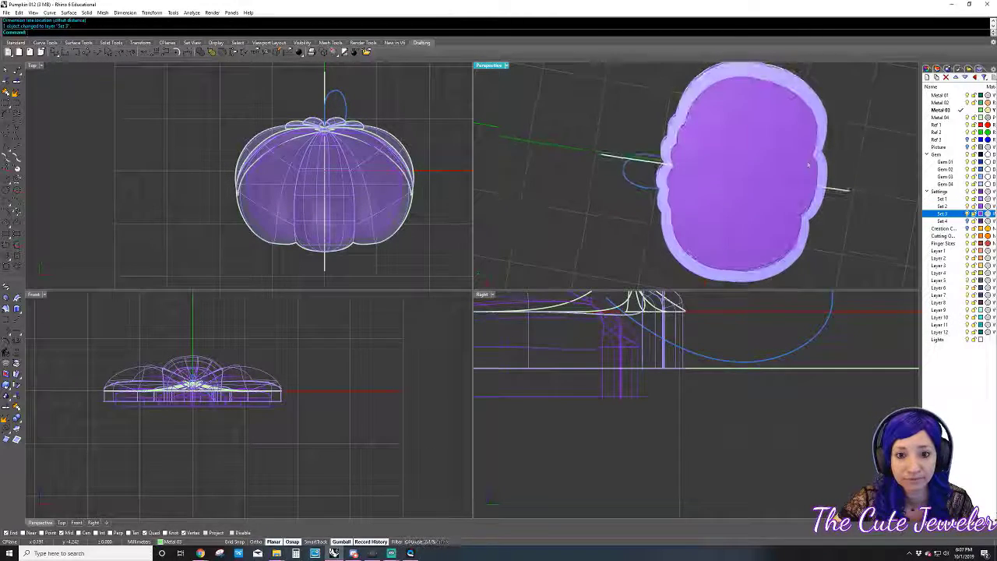
{"action": "scroll", "coordinate": [613, 387], "scroll_direction": "down", "scroll_amount": 2}
{"action": "scroll", "coordinate": [612, 387], "scroll_direction": "up", "scroll_amount": 2}
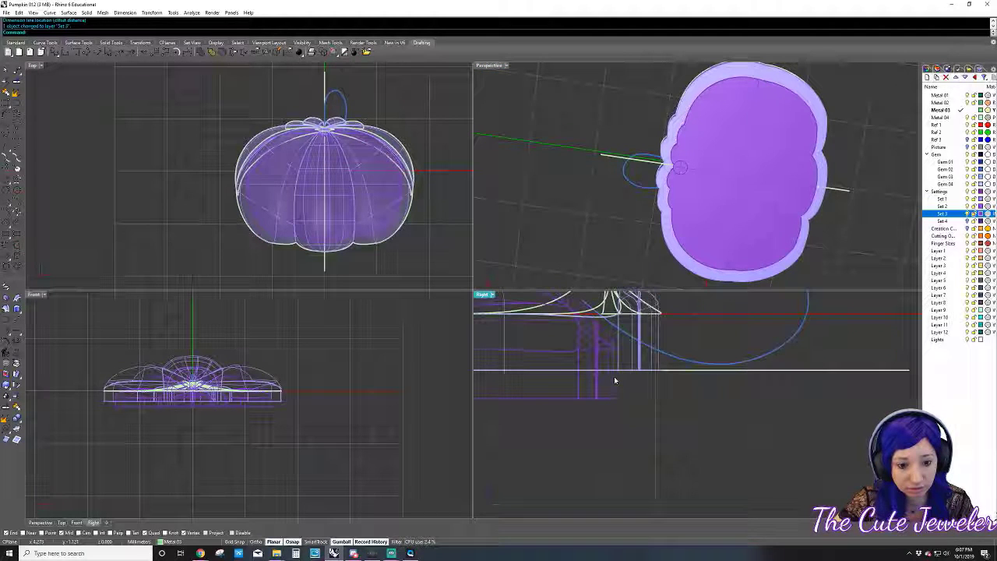
{"action": "left_click", "coordinate": [656, 372]}
{"action": "scroll", "coordinate": [654, 393], "scroll_direction": "down", "scroll_amount": 1}
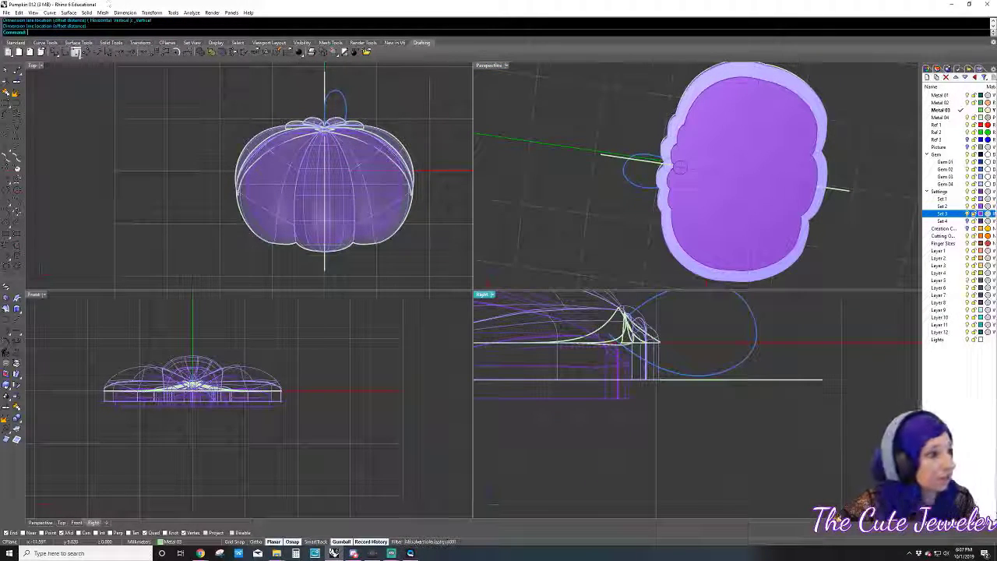
{"action": "left_click", "coordinate": [64, 51]}
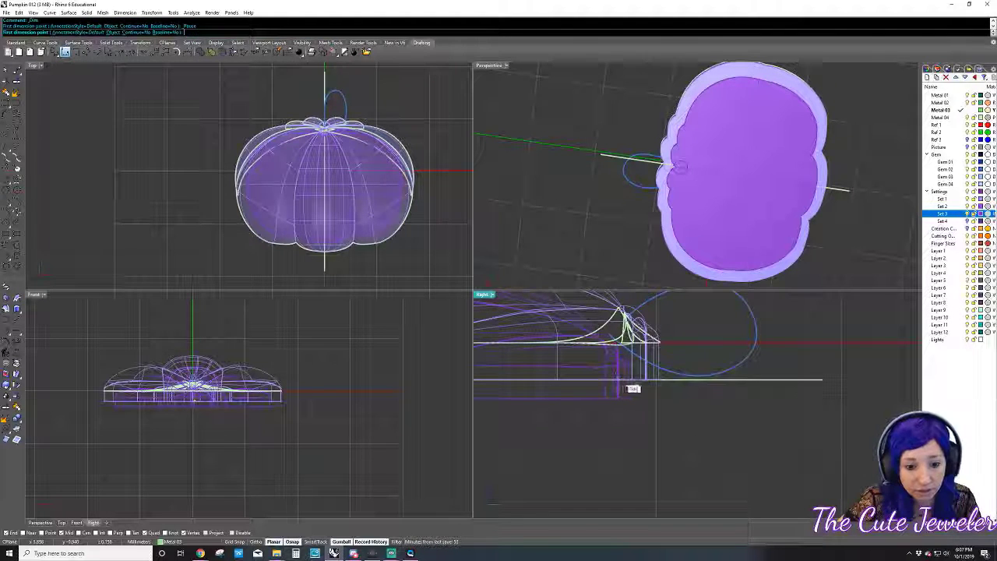
{"action": "scroll", "coordinate": [630, 380], "scroll_direction": "up", "scroll_amount": 2}
{"action": "scroll", "coordinate": [629, 381], "scroll_direction": "up", "scroll_amount": 1}
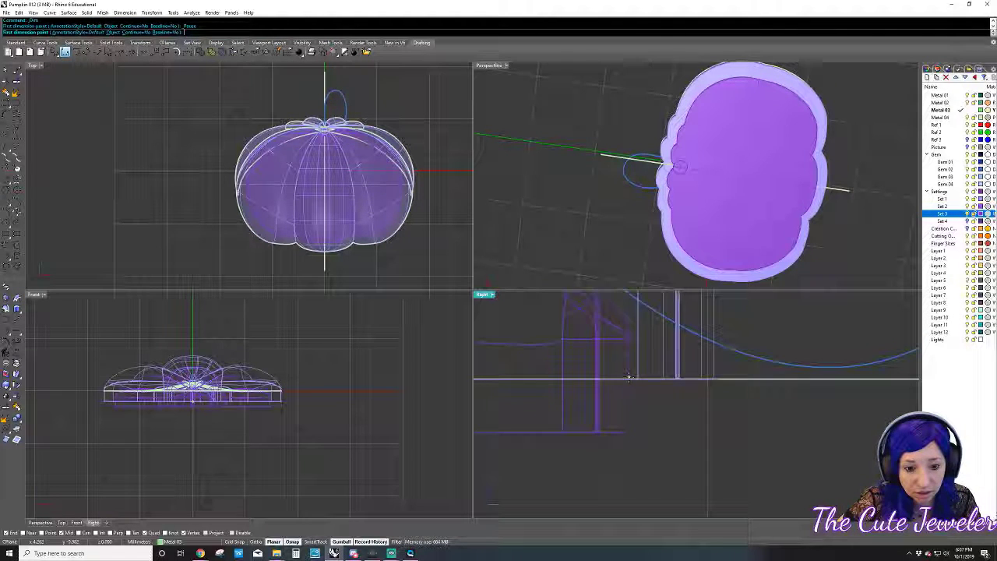
{"action": "left_click", "coordinate": [628, 377]}
{"action": "left_click", "coordinate": [716, 380]}
{"action": "scroll", "coordinate": [712, 423], "scroll_direction": "down", "scroll_amount": 3}
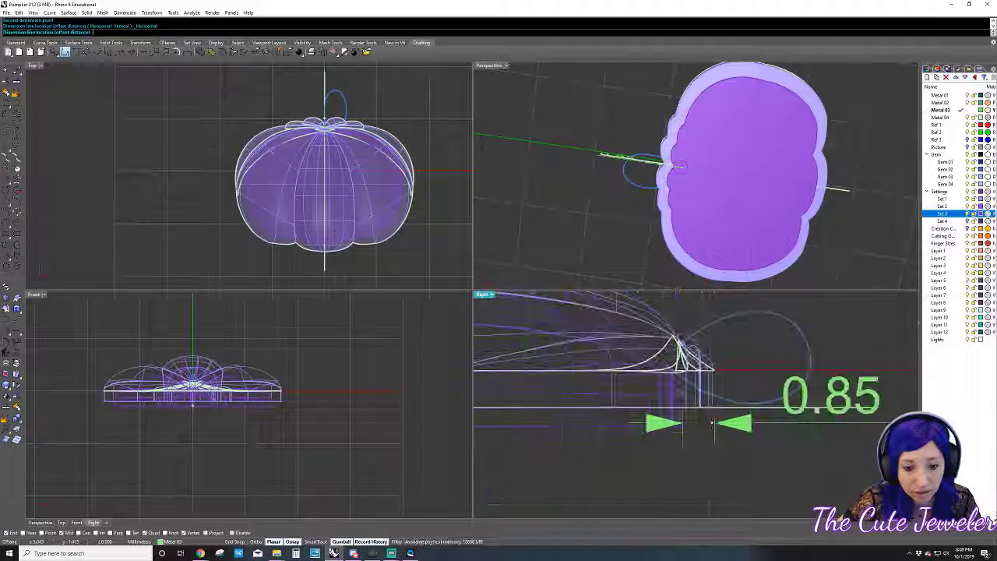
{"action": "key", "text": "Escape"}
- Rescale the selected pumpkin shell slightly with the gumball
{"action": "left_click", "coordinate": [727, 218]}
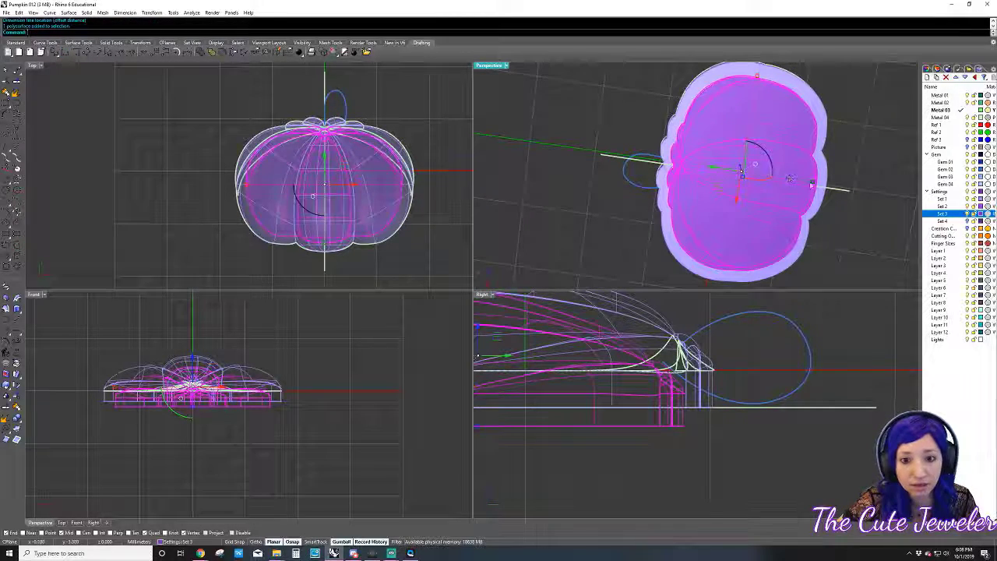
{"action": "left_click_drag", "start_coordinate": [810, 184], "coordinate": [850, 233]}
{"action": "key", "text": "Escape"}
{"action": "right_click_drag", "start_coordinate": [827, 227], "coordinate": [850, 233]}
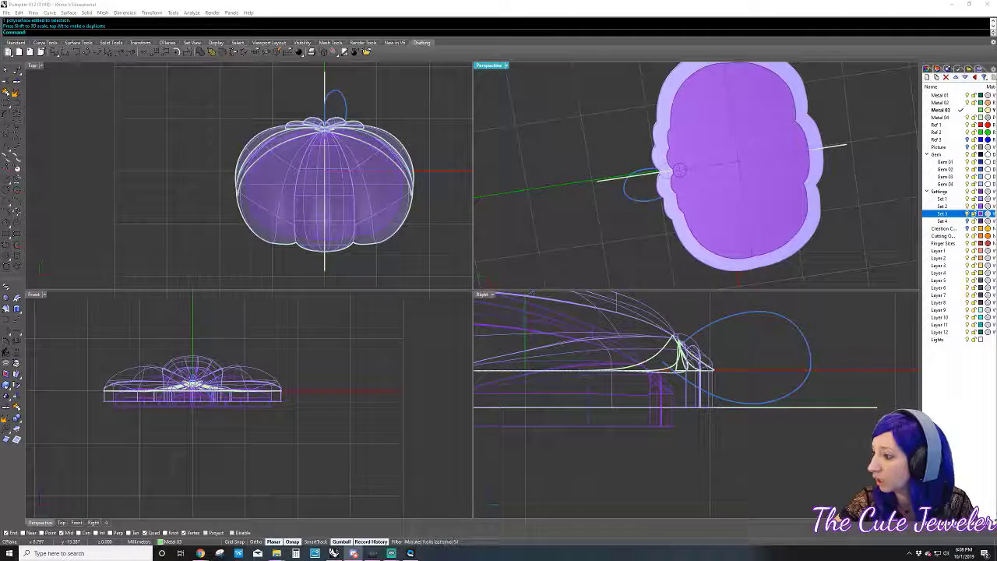
{"action": "left_click_drag", "start_coordinate": [490, 143], "coordinate": [483, 143]}
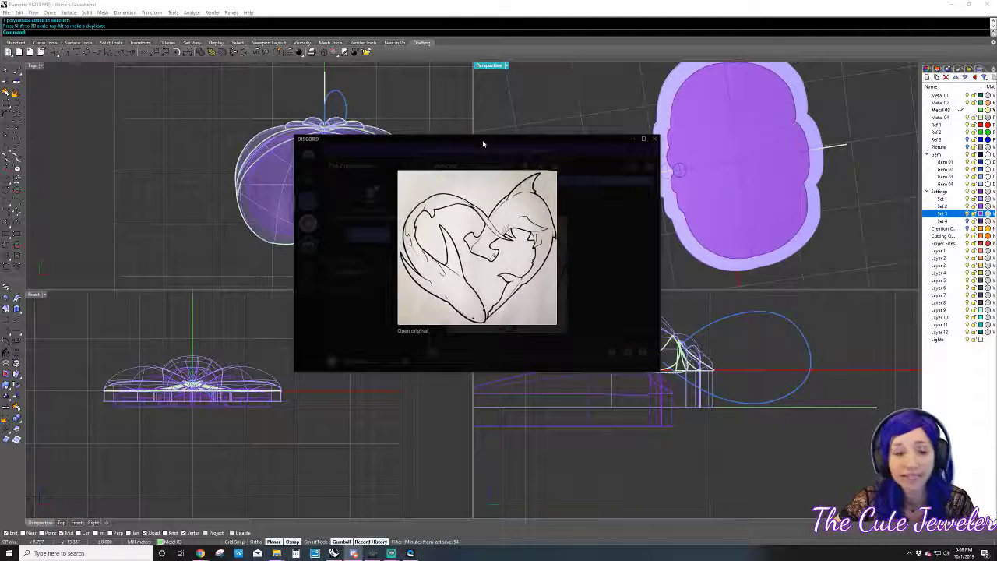
- Drag the Discord heart sketch aside and close the enlarged preview
{"action": "left_click_drag", "start_coordinate": [483, 143], "coordinate": [619, 159]}
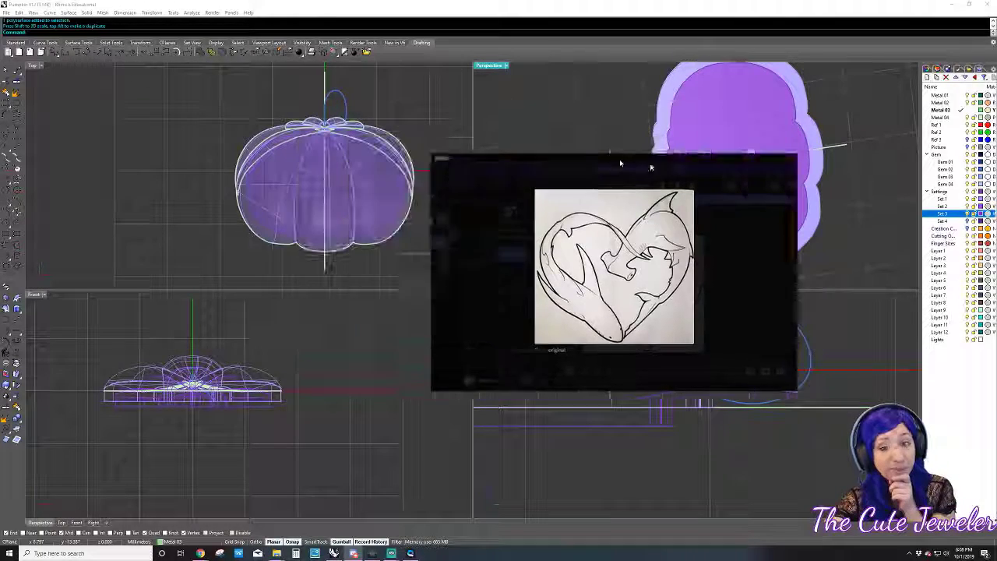
{"action": "left_click", "coordinate": [767, 154]}
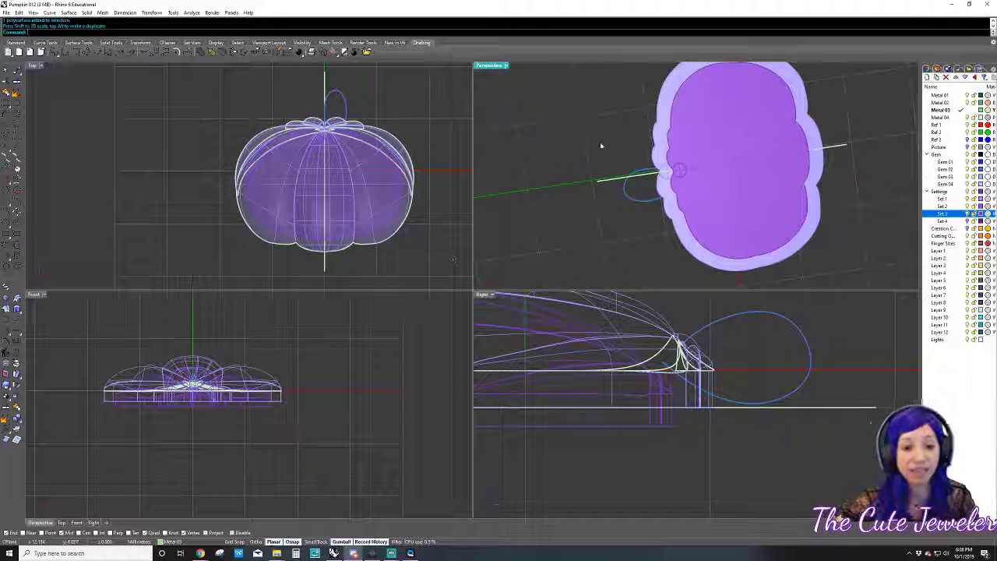
- Switch the Right viewport to Ghosted display and maximize it
{"action": "right_click_drag", "start_coordinate": [600, 147], "coordinate": [578, 163]}
{"action": "scroll", "coordinate": [546, 421], "scroll_direction": "down", "scroll_amount": 3}
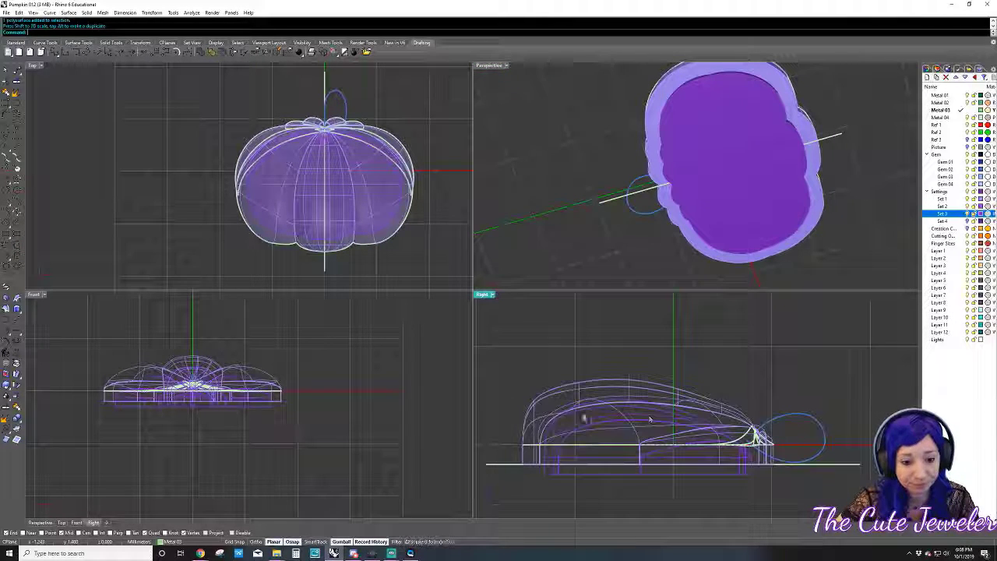
{"action": "left_click", "coordinate": [492, 294]}
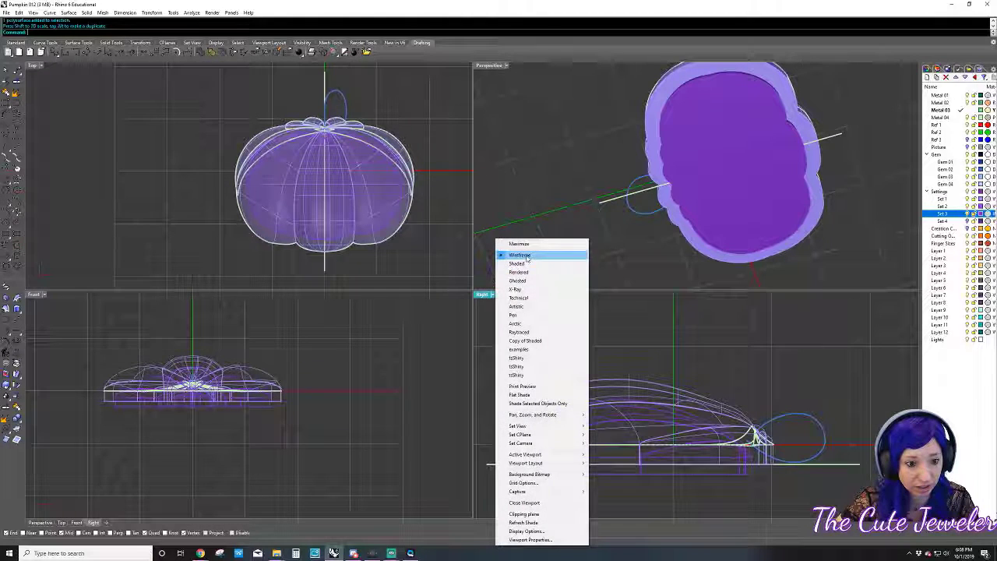
{"action": "left_click", "coordinate": [526, 281]}
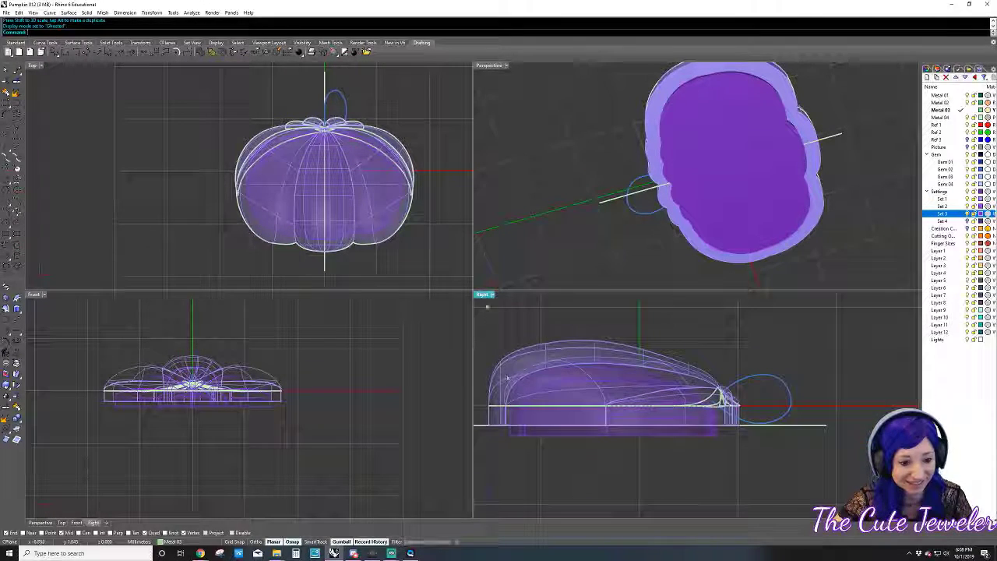
{"action": "double_click", "coordinate": [483, 294]}
{"action": "scroll", "coordinate": [529, 390], "scroll_direction": "down", "scroll_amount": 1}
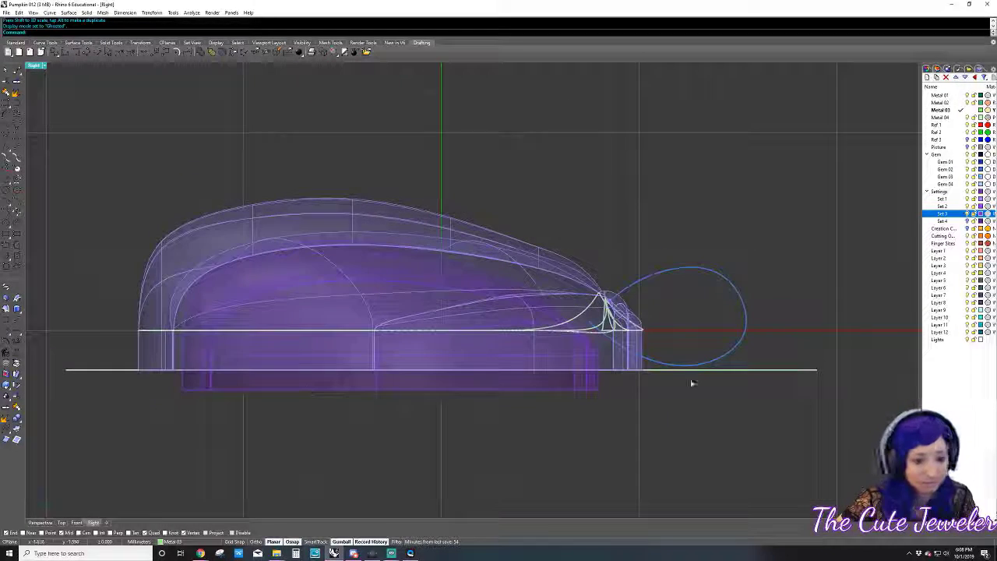
{"action": "scroll", "coordinate": [586, 361], "scroll_direction": "up", "scroll_amount": 3}
{"action": "scroll", "coordinate": [586, 361], "scroll_direction": "down", "scroll_amount": 1}
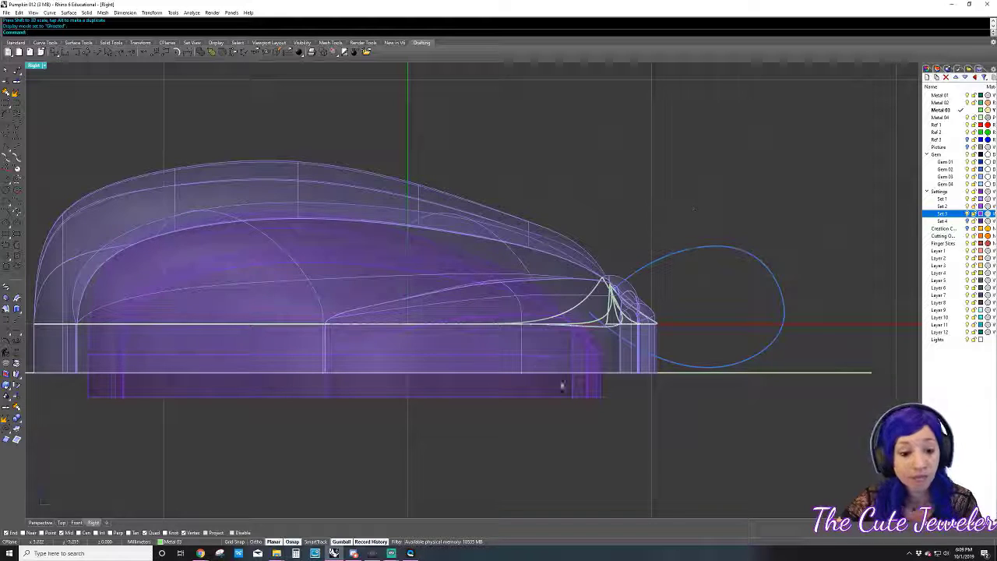
- Select the inner hollowing shape, then restore the four-viewport layout
{"action": "left_click", "coordinate": [600, 396]}
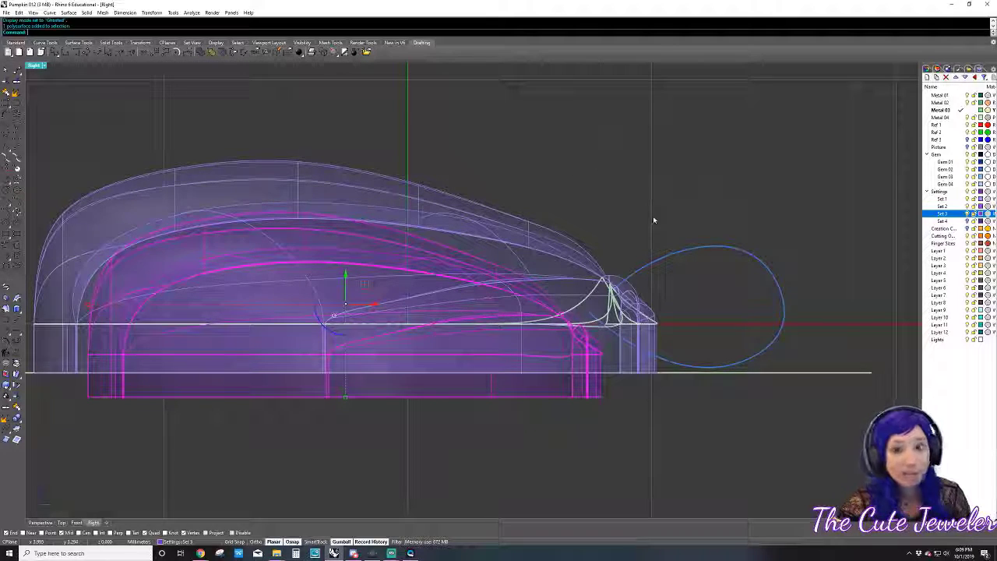
{"action": "right_click_drag", "start_coordinate": [692, 153], "coordinate": [723, 169]}
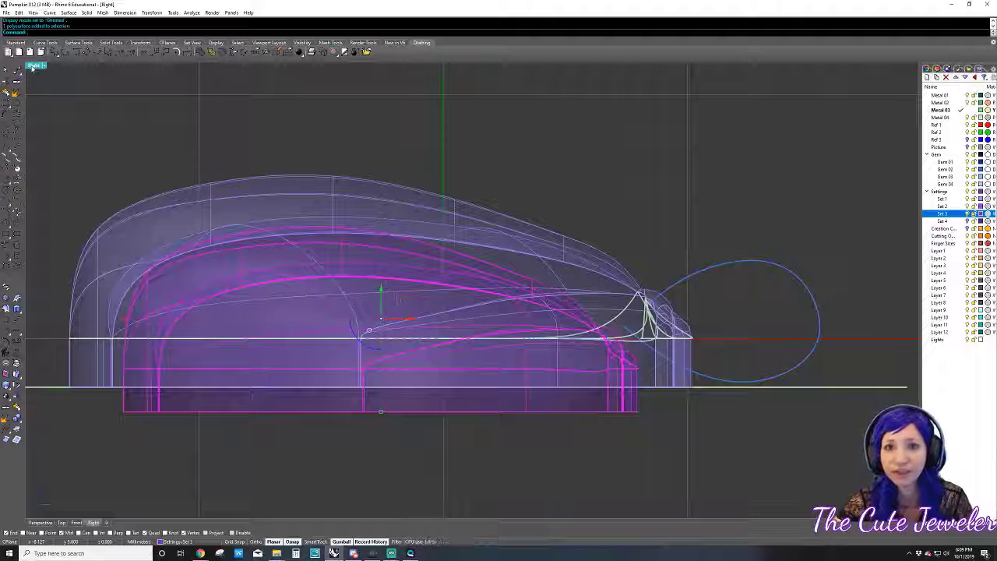
{"action": "double_click", "coordinate": [32, 67]}
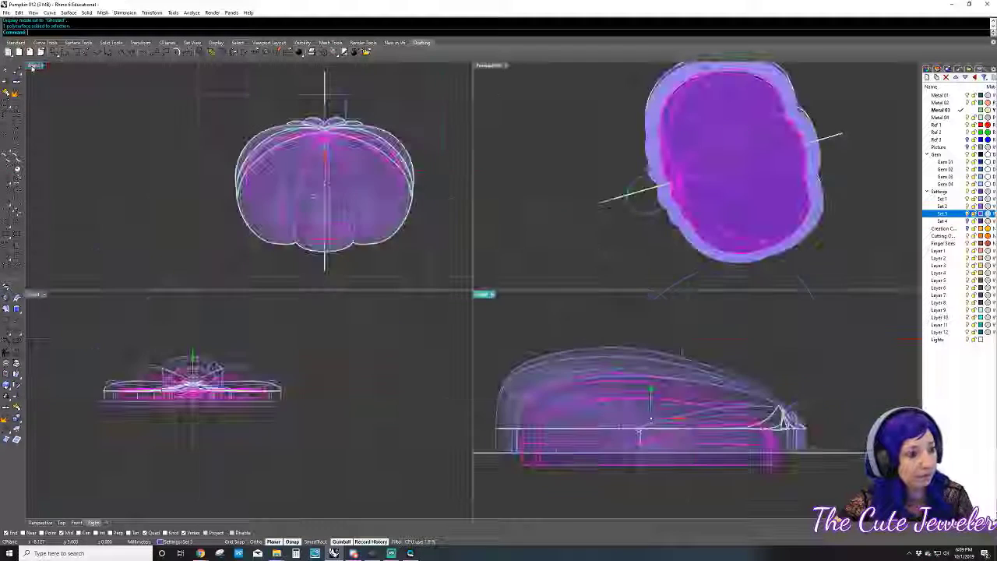
{"action": "mouse_move", "coordinate": [615, 202]}
{"action": "right_mouse_down"}
{"action": "mouse_move", "coordinate": [579, 232]}
{"action": "mouse_move", "coordinate": [574, 258]}
{"action": "mouse_move", "coordinate": [554, 268]}
{"action": "mouse_move", "coordinate": [583, 89]}
{"action": "mouse_move", "coordinate": [592, 136]}
{"action": "right_mouse_up"}
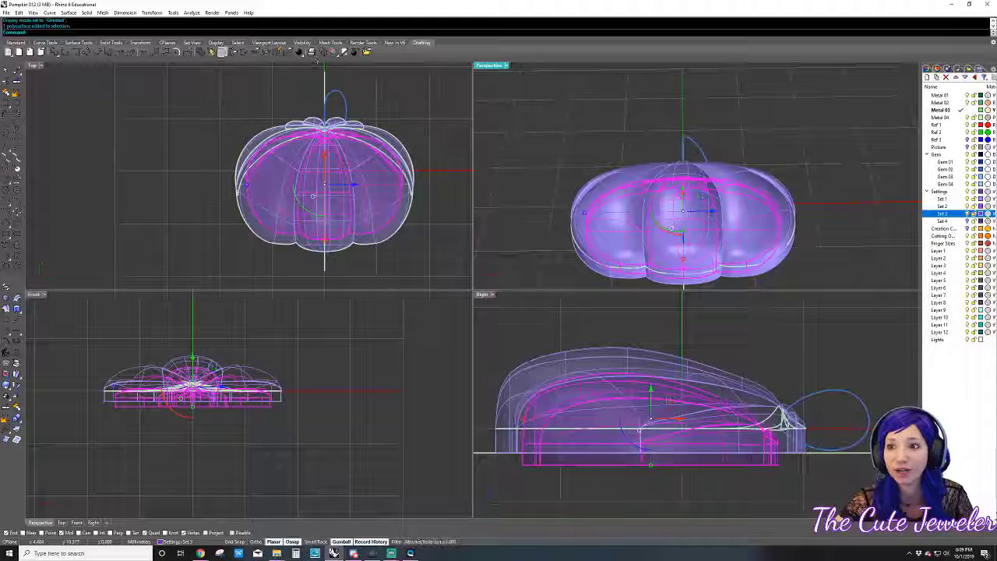
{"action": "left_click", "coordinate": [6, 12]}
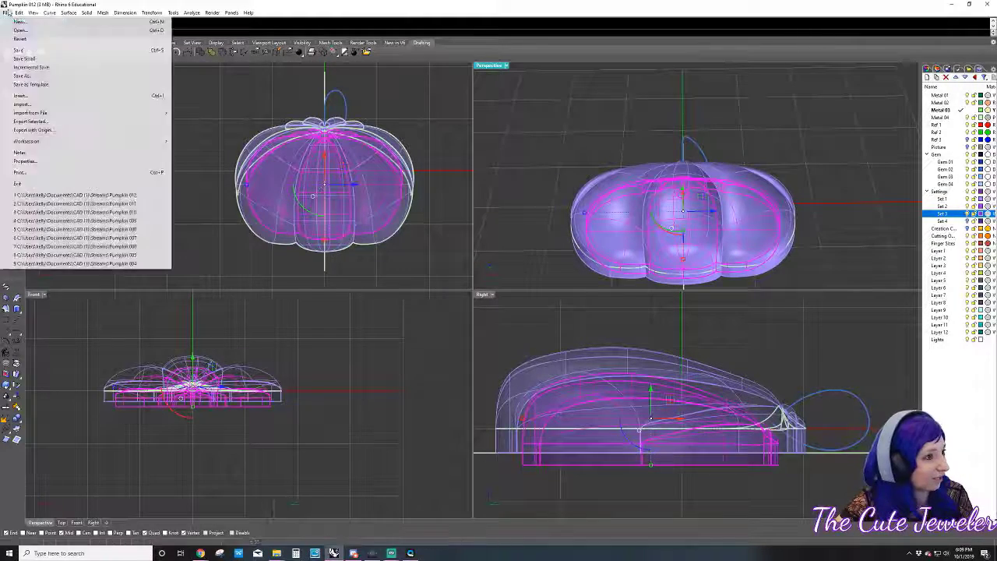
- Incrementally save the model as Pumpkin 013
{"action": "left_click", "coordinate": [43, 67]}
{"action": "right_click_drag", "start_coordinate": [592, 140], "coordinate": [611, 166]}
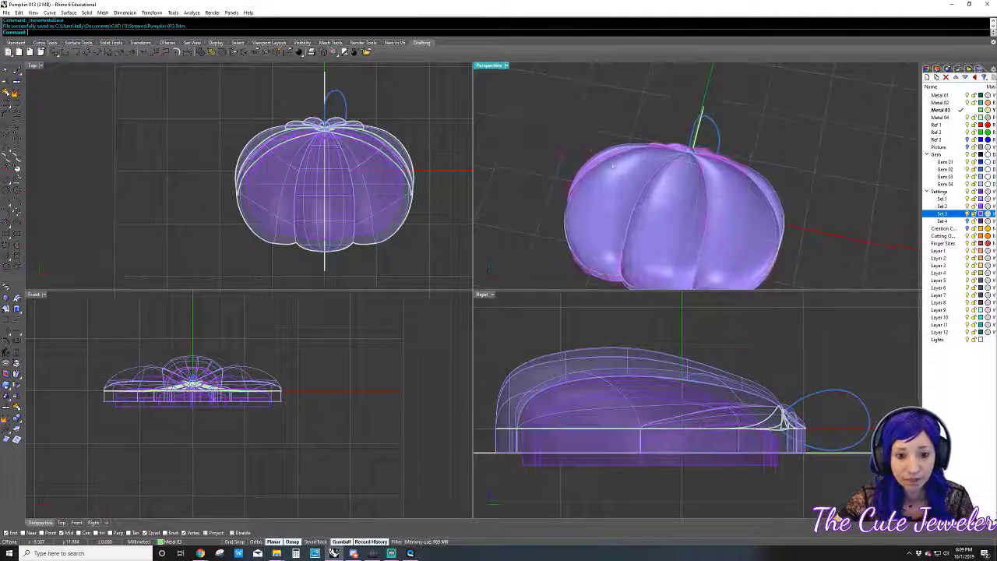
{"action": "left_click", "coordinate": [611, 165]}
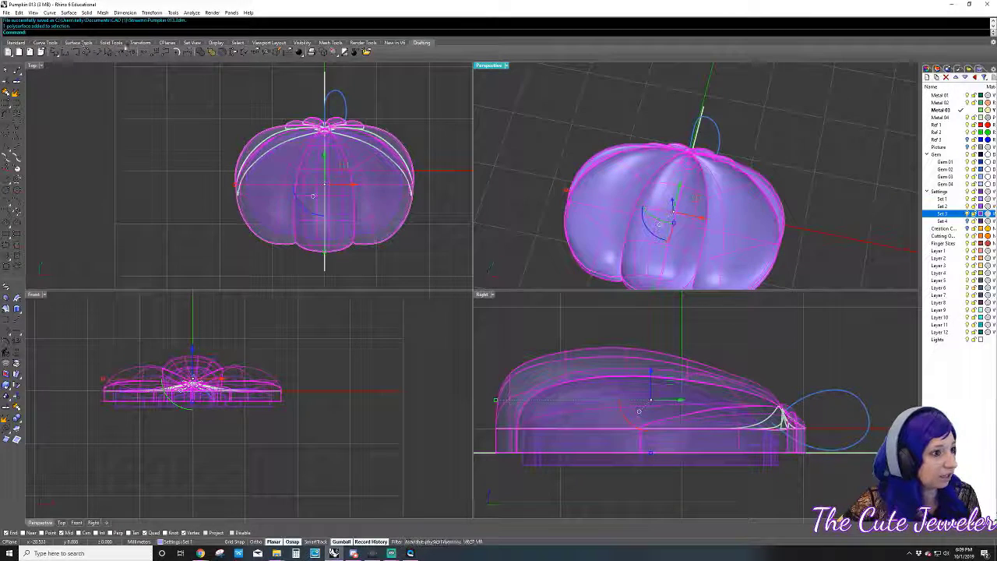
- Boolean-subtract the inner shape from the pumpkin body and hide the leftovers
{"action": "left_click", "coordinate": [111, 42]}
{"action": "left_click", "coordinate": [56, 51]}
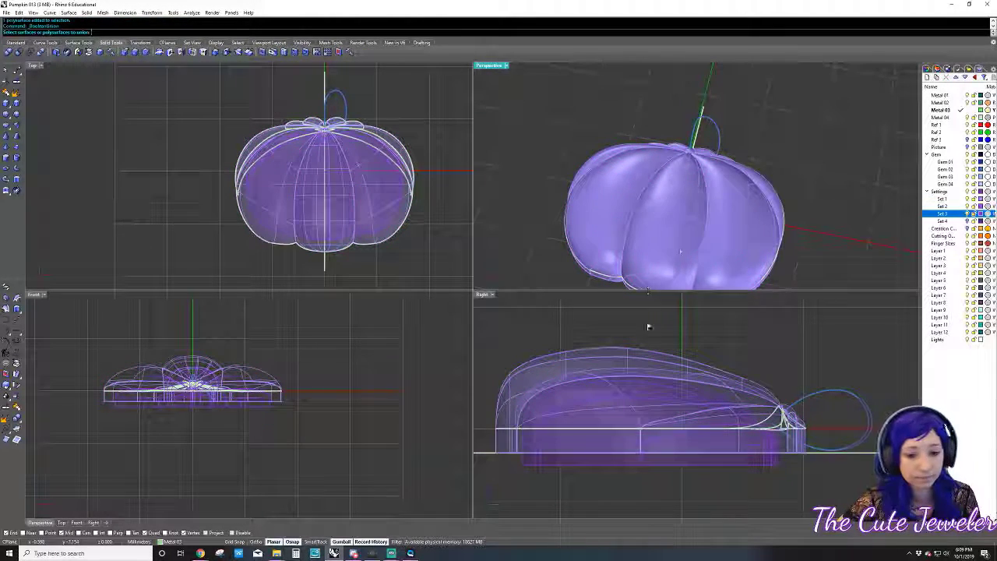
{"action": "mouse_move", "coordinate": [662, 195]}
{"action": "right_mouse_down"}
{"action": "mouse_move", "coordinate": [674, 160]}
{"action": "mouse_move", "coordinate": [665, 167]}
{"action": "right_mouse_up"}
{"action": "left_click", "coordinate": [665, 167]}
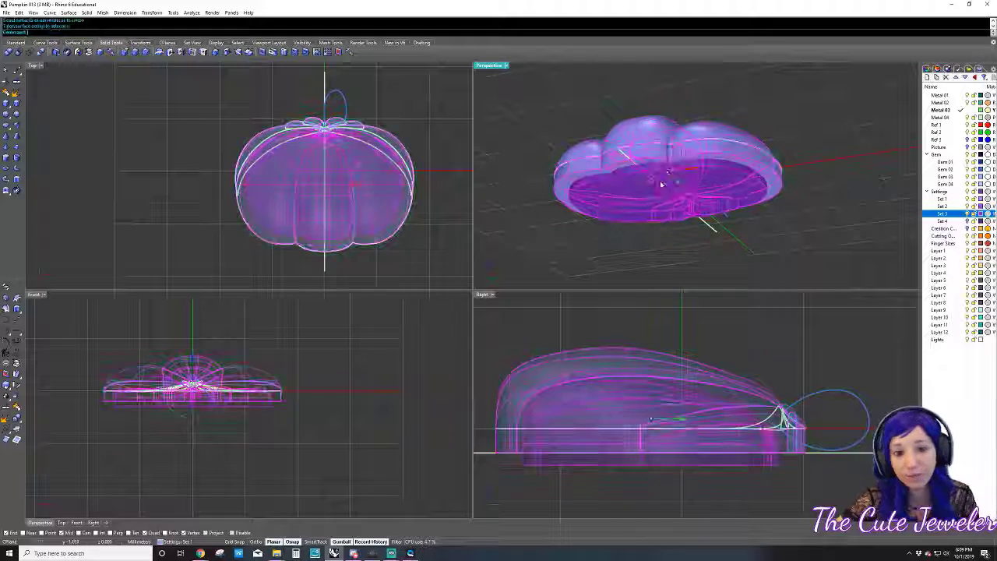
{"action": "left_click", "coordinate": [576, 101]}
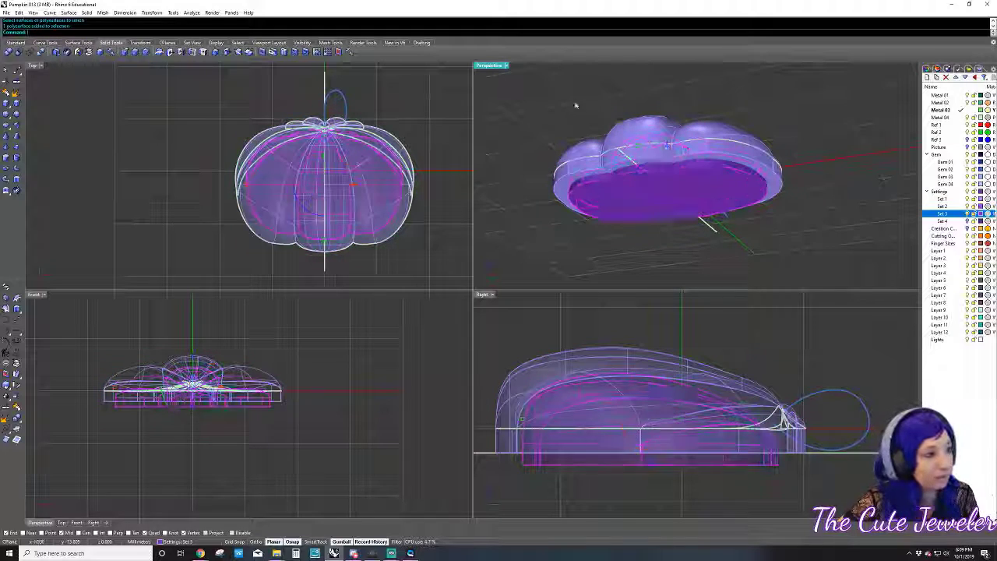
{"action": "left_click", "coordinate": [661, 121]}
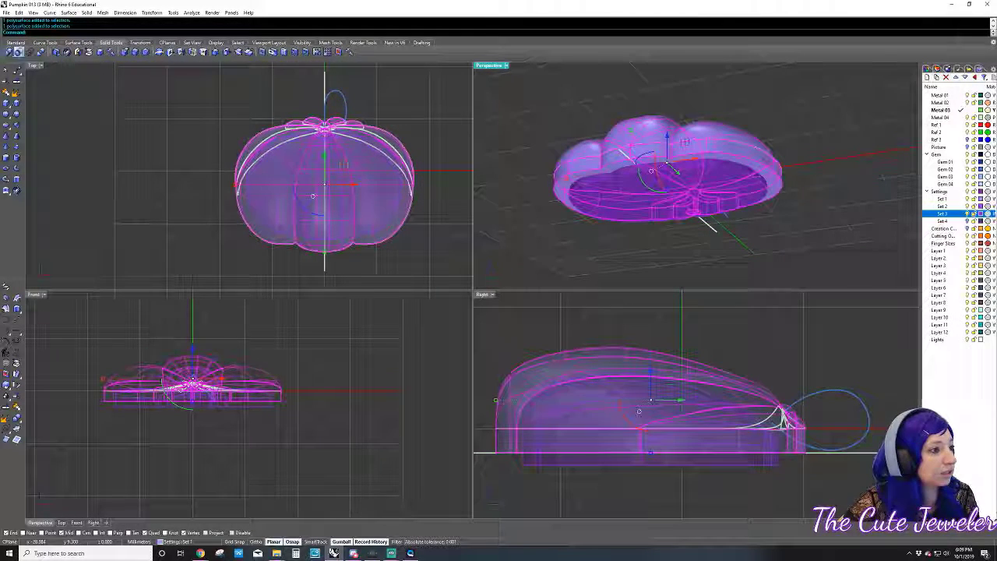
{"action": "left_click", "coordinate": [18, 52]}
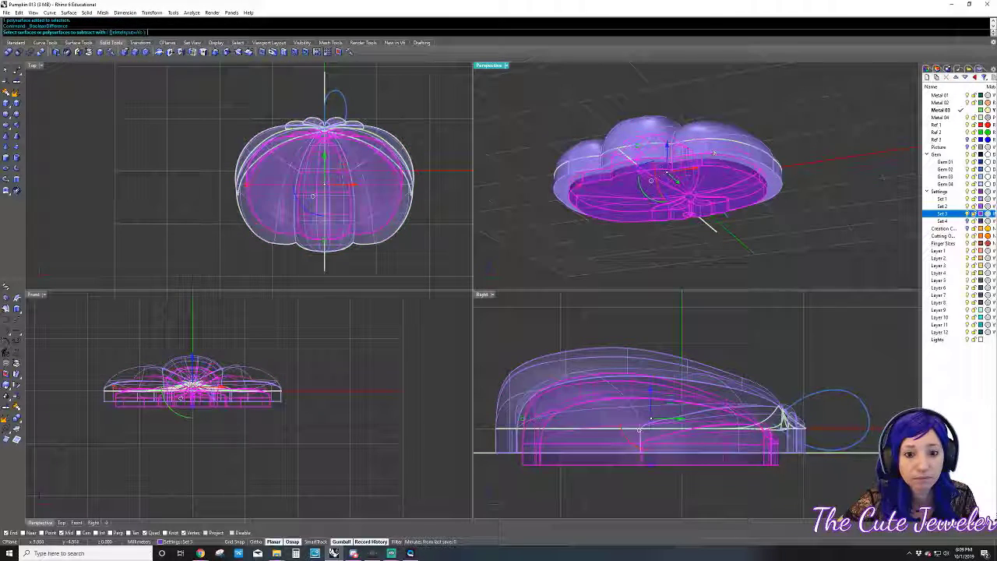
{"action": "left_click", "coordinate": [130, 32]}
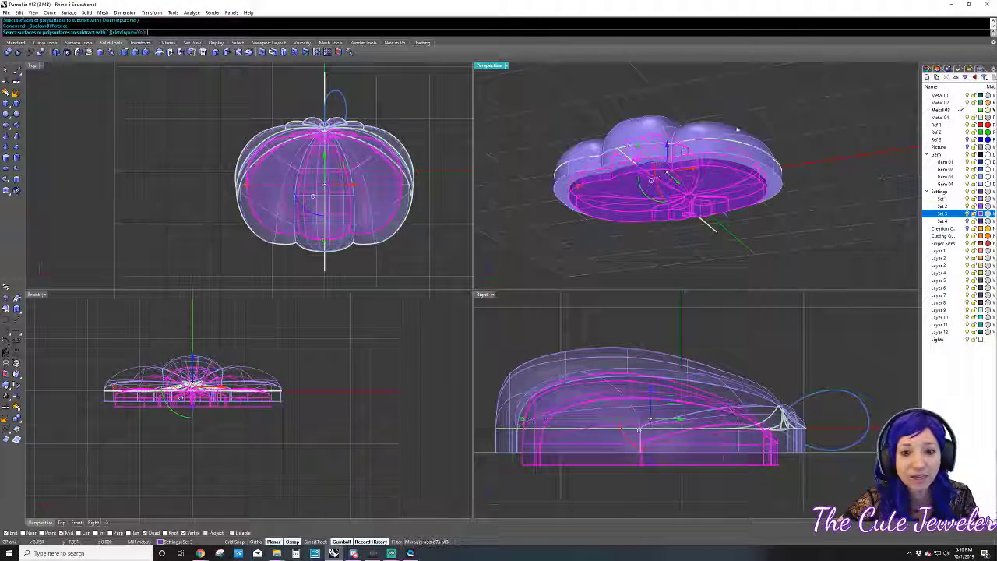
{"action": "left_click", "coordinate": [738, 126]}
{"action": "key", "text": "Return"}
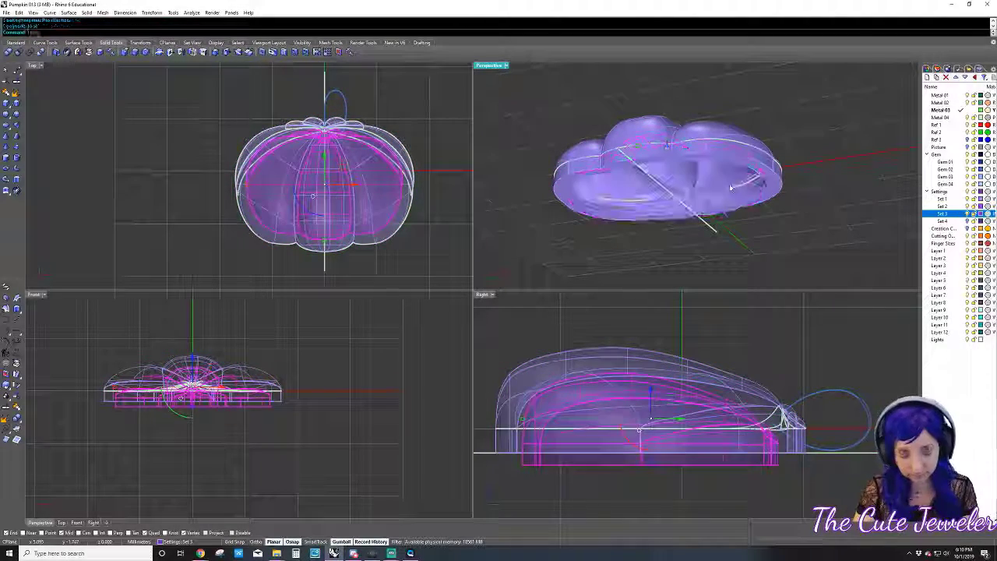
{"action": "key", "text": "ctrl+h"}
{"action": "mouse_move", "coordinate": [731, 186]}
{"action": "right_mouse_down"}
{"action": "mouse_move", "coordinate": [483, 190]}
{"action": "mouse_move", "coordinate": [591, 233]}
{"action": "right_mouse_up"}
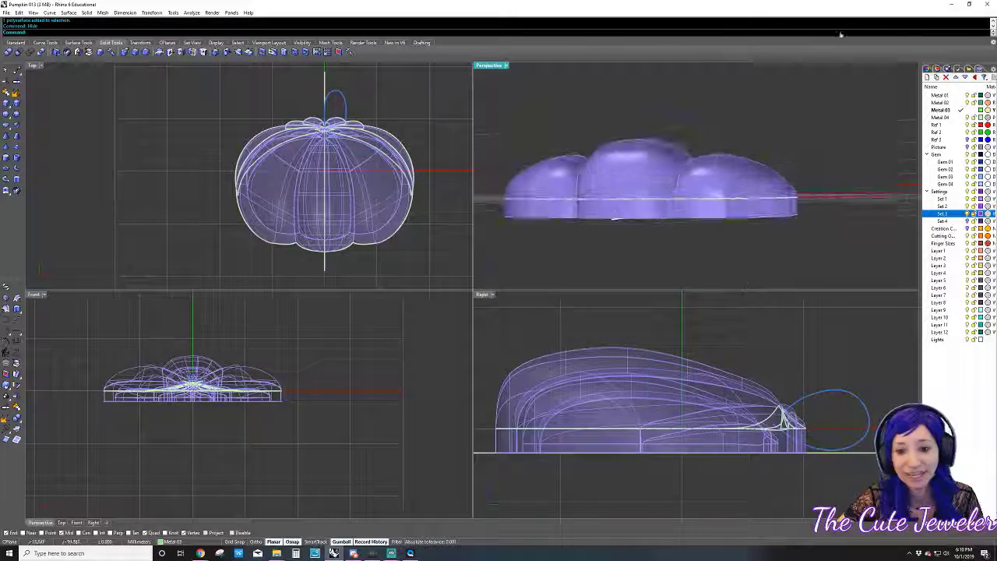
- Select layer Set 4, frame the stem bail, and incrementally save as Pumpkin 014
{"action": "left_click", "coordinate": [968, 222]}
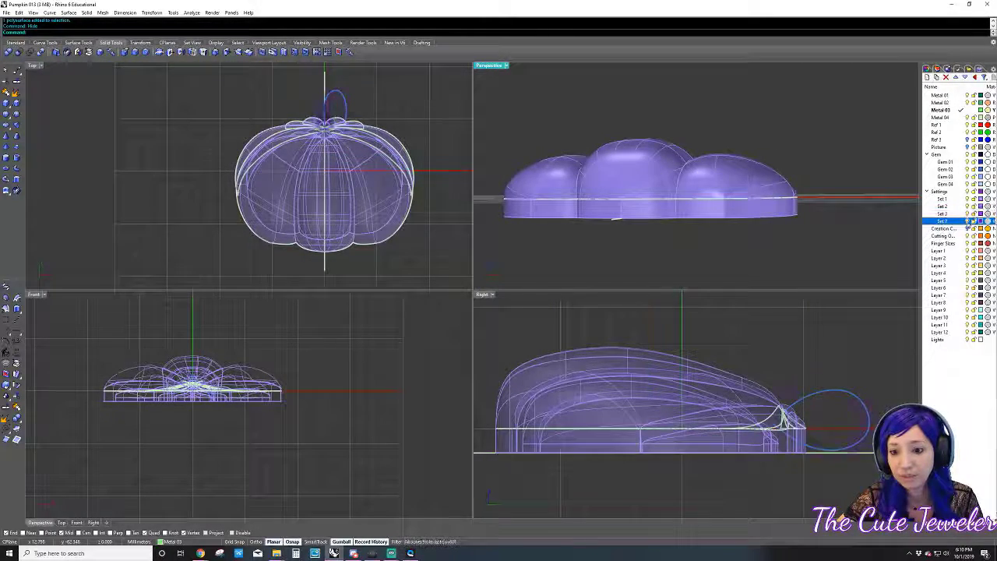
{"action": "mouse_move", "coordinate": [685, 165]}
{"action": "right_mouse_down"}
{"action": "mouse_move", "coordinate": [650, 231]}
{"action": "mouse_move", "coordinate": [549, 103]}
{"action": "mouse_move", "coordinate": [638, 112]}
{"action": "mouse_move", "coordinate": [733, 210]}
{"action": "mouse_move", "coordinate": [708, 275]}
{"action": "mouse_move", "coordinate": [716, 191]}
{"action": "right_mouse_up"}
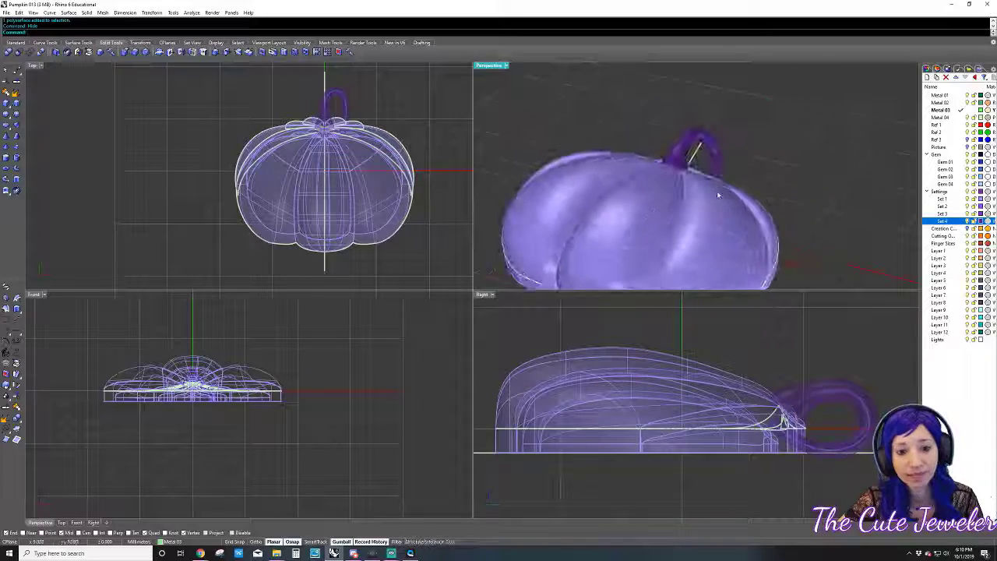
{"action": "mouse_move", "coordinate": [716, 191]}
{"action": "right_mouse_down"}
{"action": "mouse_move", "coordinate": [738, 197]}
{"action": "mouse_move", "coordinate": [525, 98]}
{"action": "right_mouse_up"}
{"action": "double_click", "coordinate": [490, 65]}
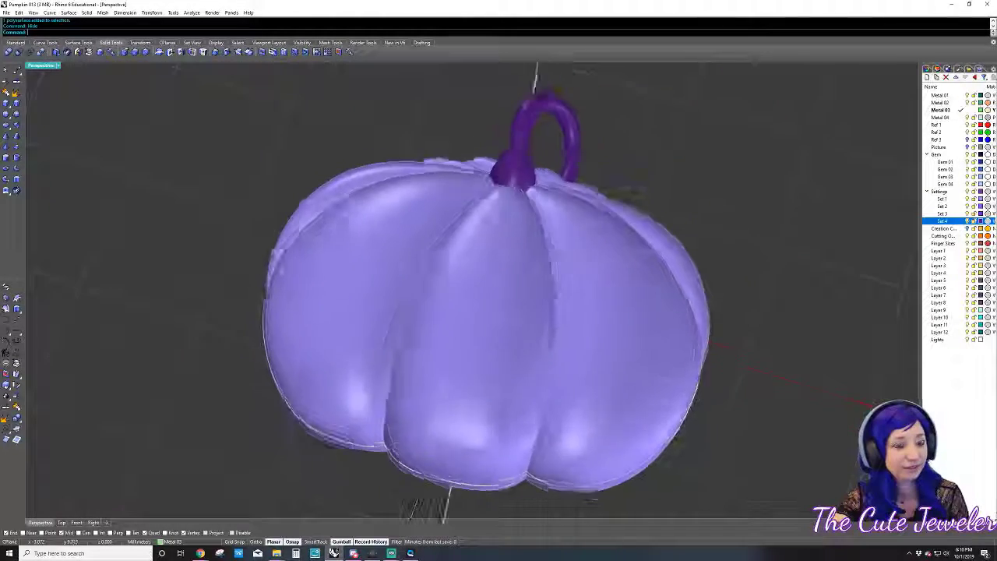
{"action": "left_click", "coordinate": [6, 12]}
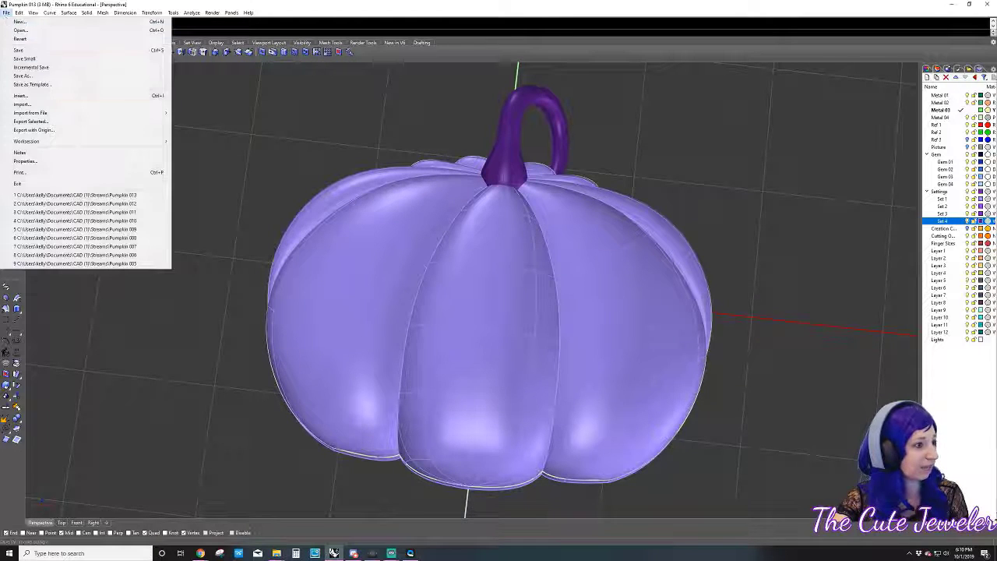
{"action": "left_click", "coordinate": [30, 68]}
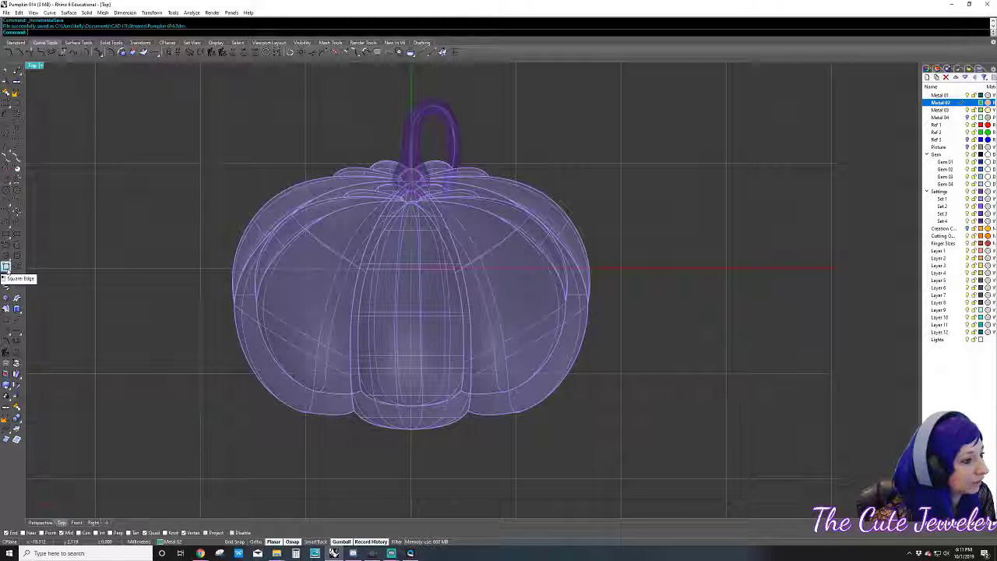
- Draw a three-sided polygon as a triangle eye on the pumpkin's face
{"action": "left_click", "coordinate": [6, 267]}
{"action": "left_click", "coordinate": [56, 33]}
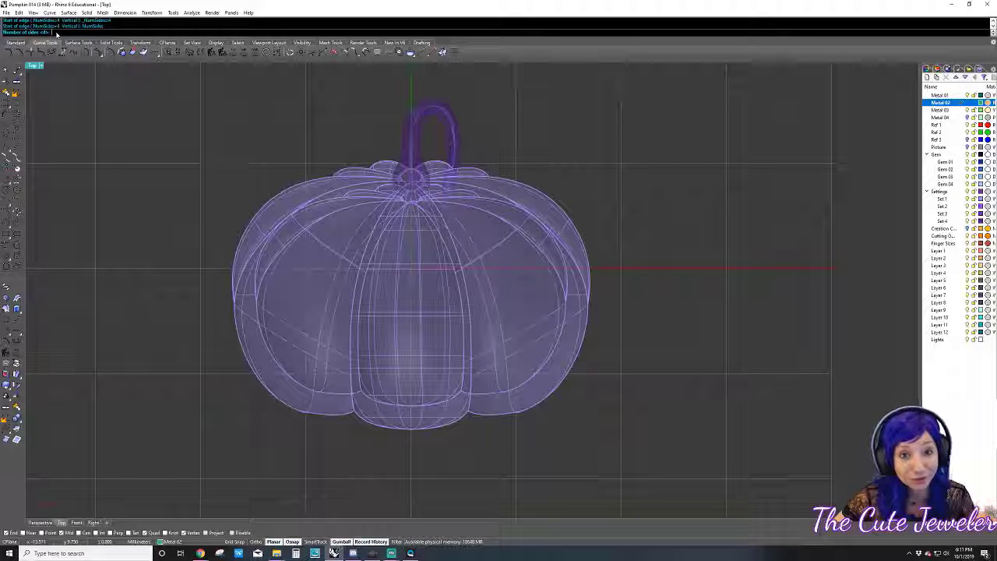
{"action": "key", "text": "Return"}
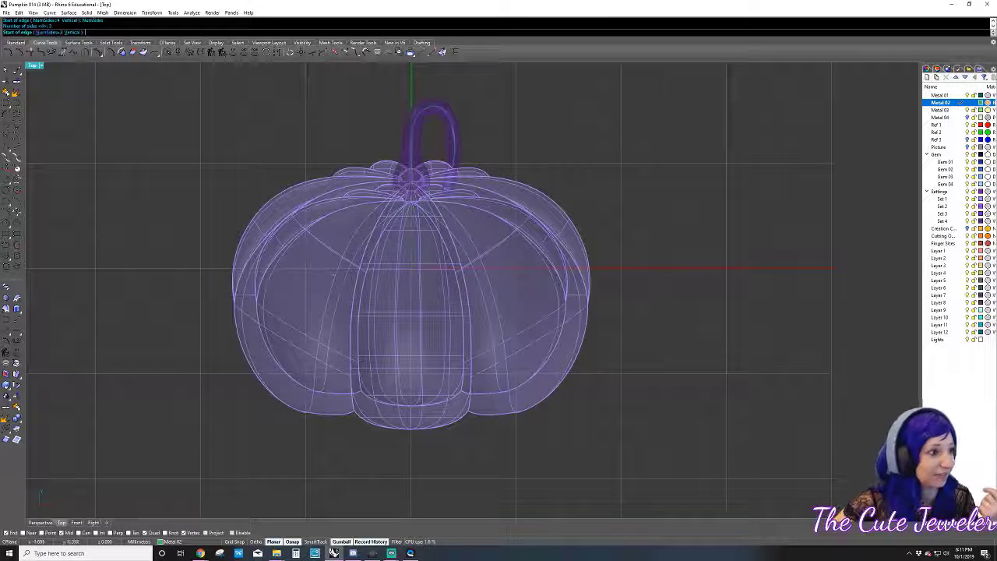
{"action": "left_click", "coordinate": [335, 257]}
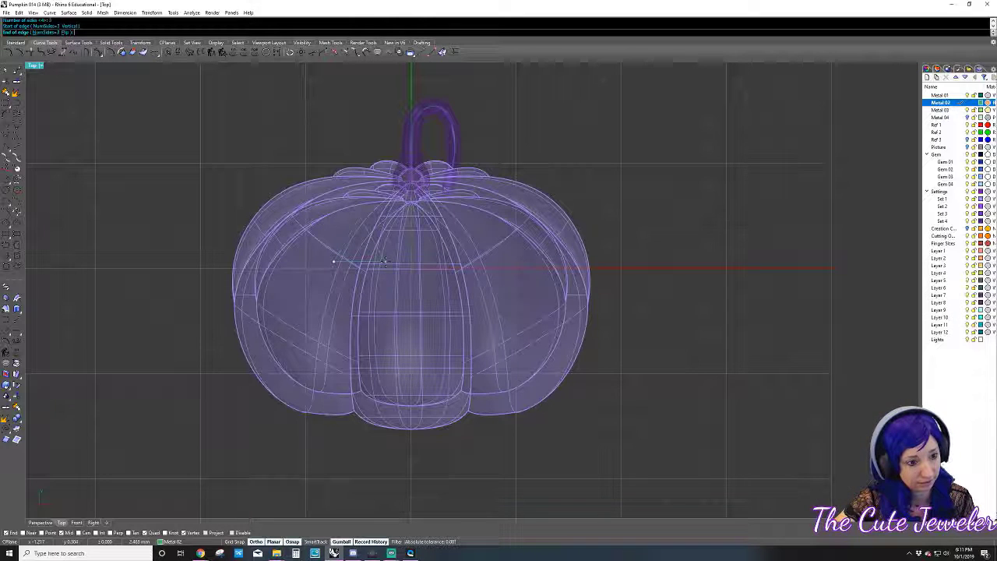
{"action": "left_click", "coordinate": [382, 262]}
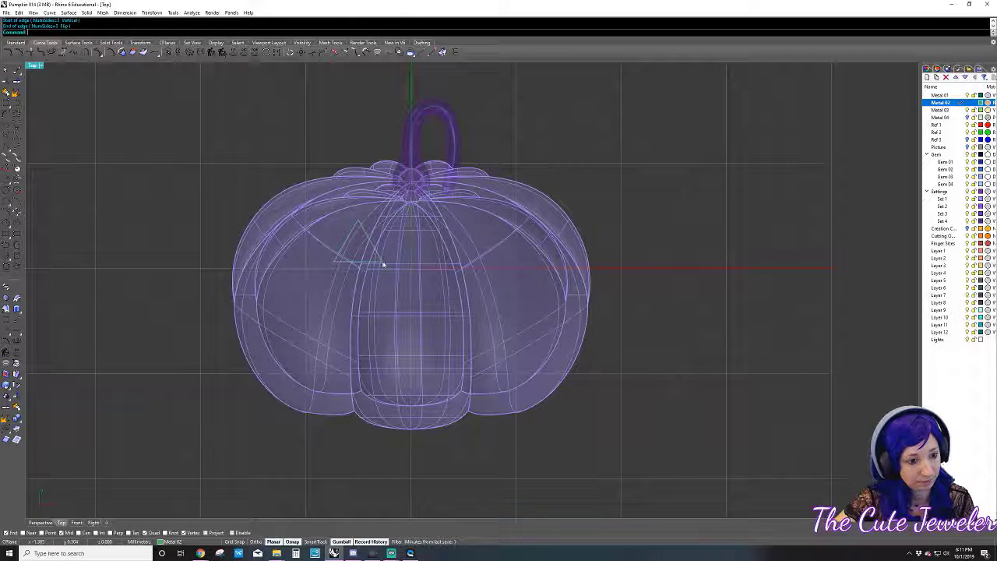
- Mirror the triangle eye across the vertical centre line to create the second eye
{"action": "left_click", "coordinate": [355, 228]}
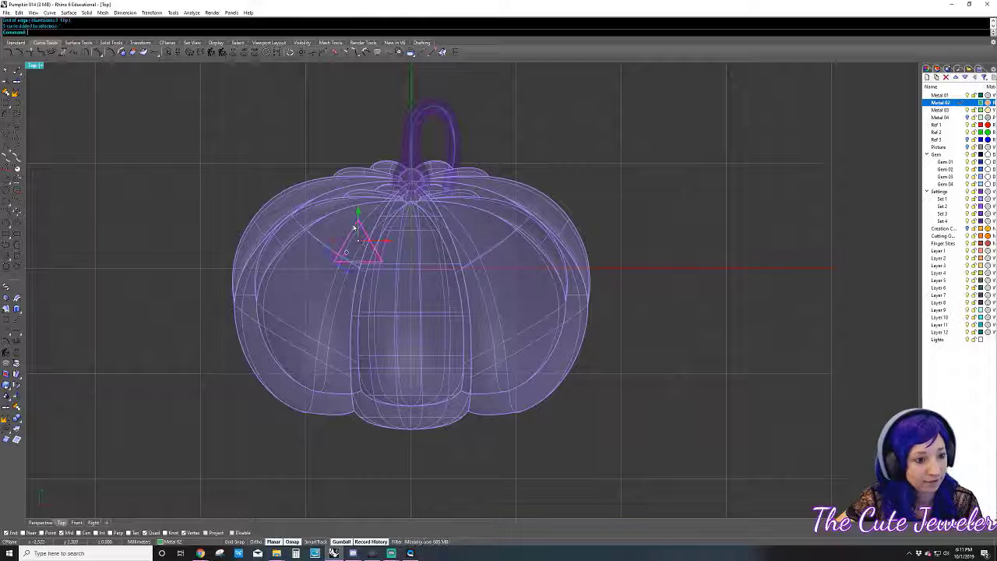
{"action": "type", "text": "mirror"}
{"action": "key", "text": "Return"}
{"action": "left_click", "coordinate": [410, 267]}
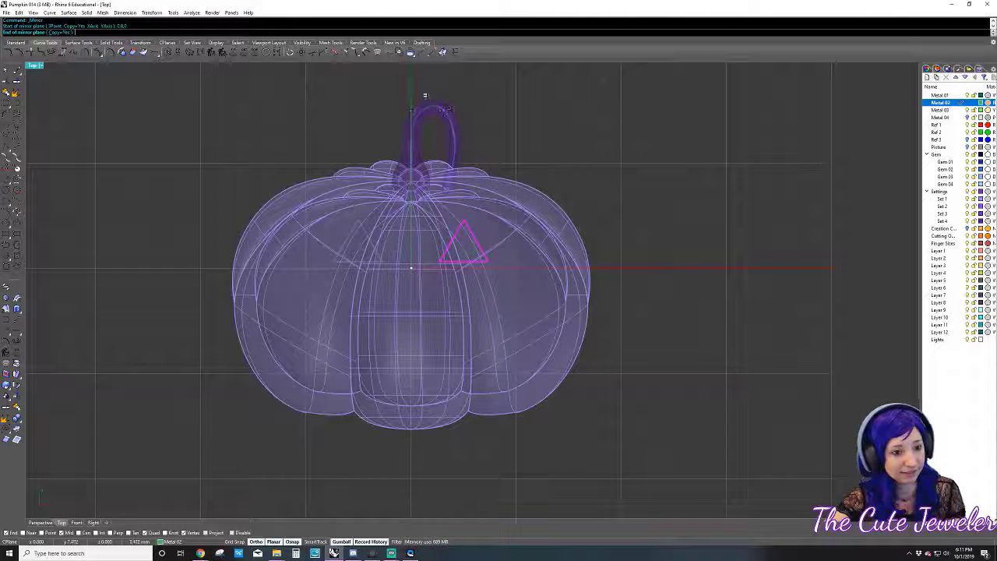
{"action": "left_click", "coordinate": [408, 81]}
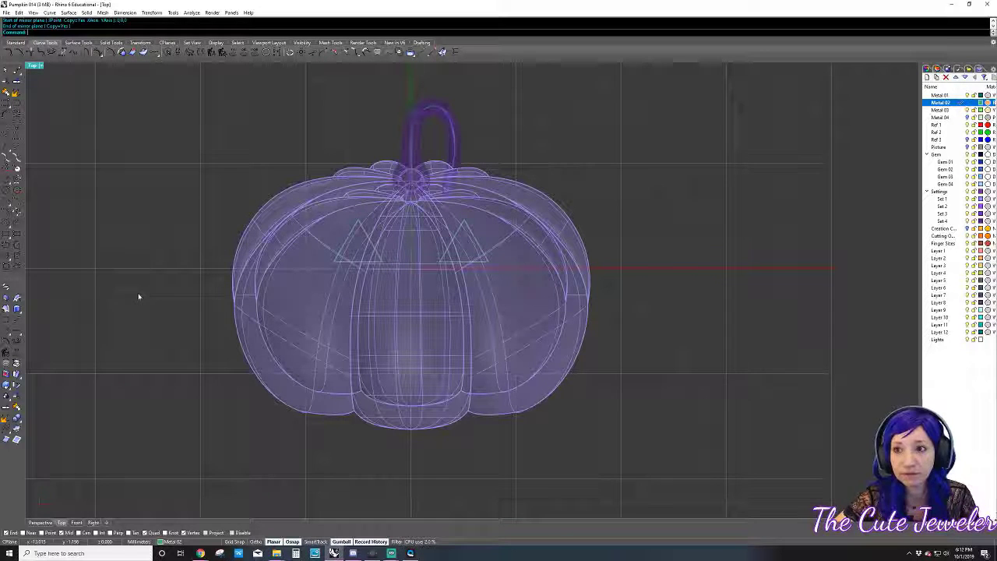
- Draw the upper and lower smile arcs below the triangle eyes
{"action": "left_click", "coordinate": [6, 211]}
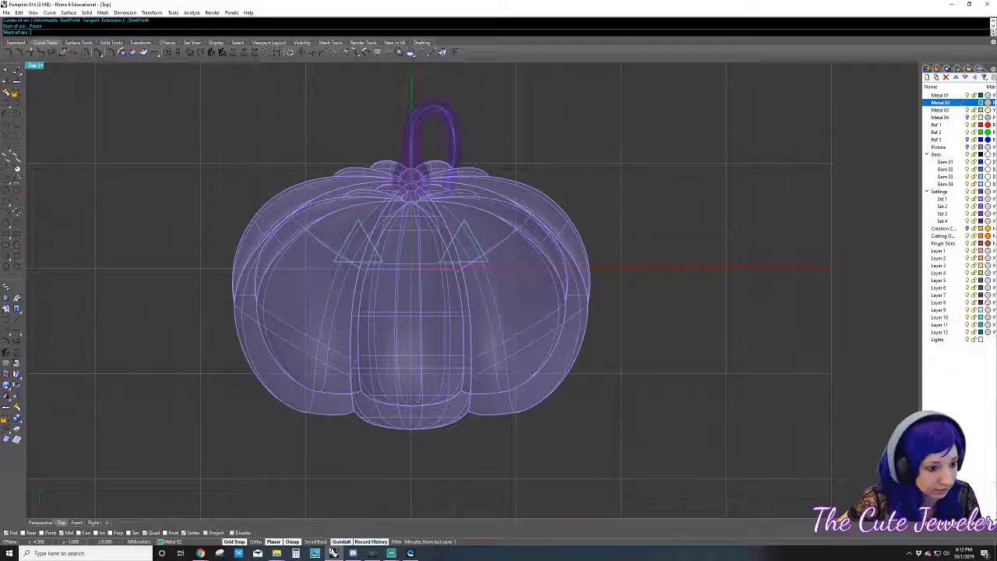
{"action": "left_click", "coordinate": [312, 306]}
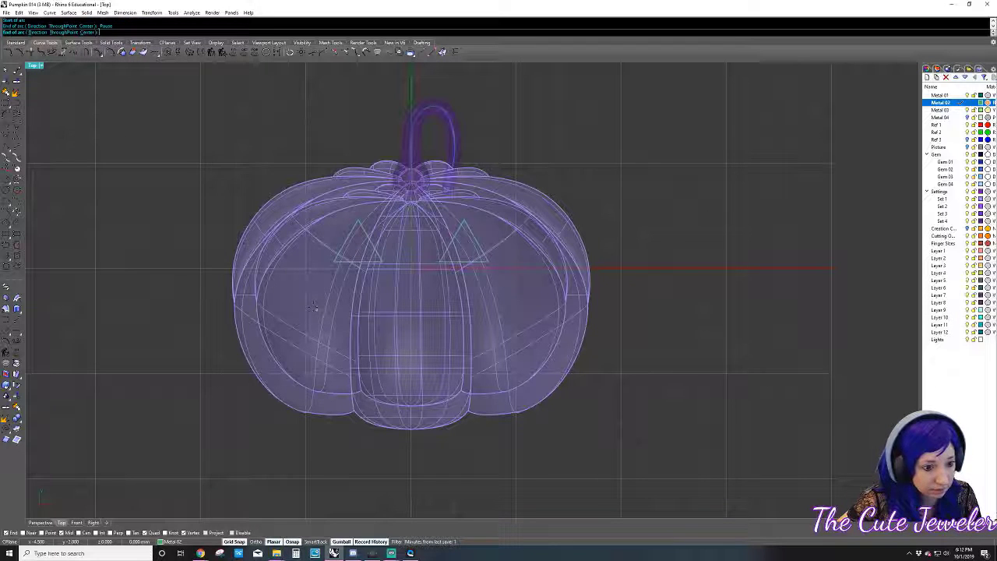
{"action": "left_click", "coordinate": [506, 310]}
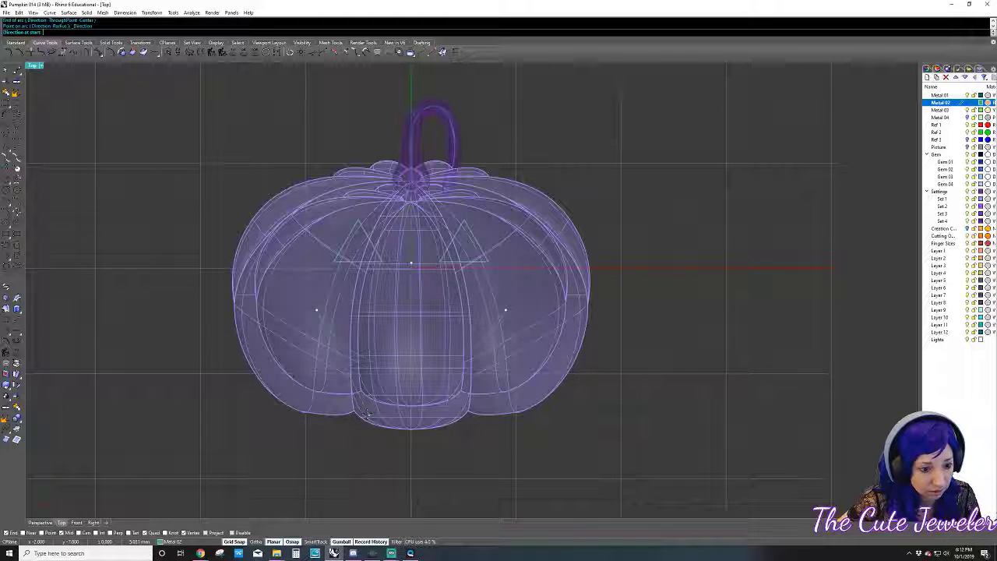
{"action": "left_click", "coordinate": [333, 331]}
{"action": "left_click", "coordinate": [515, 324]}
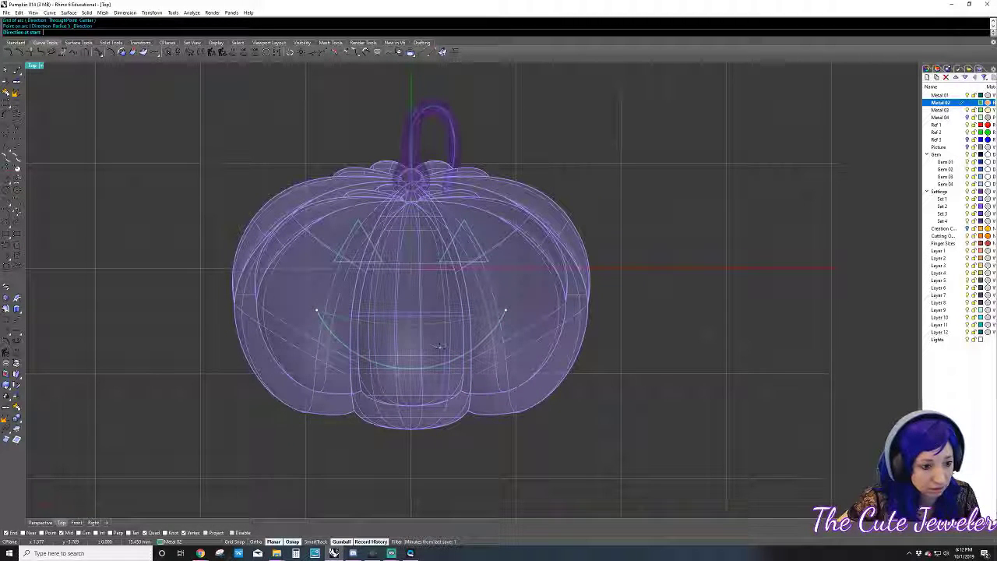
{"action": "left_click", "coordinate": [440, 346]}
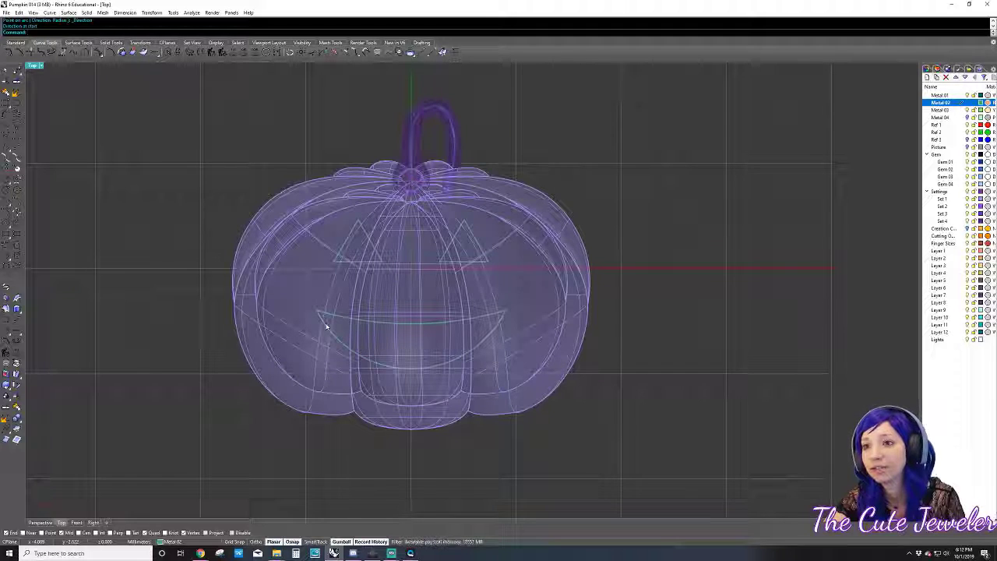
- Stretch the smile curves wider and deeper with the gumball
{"action": "left_click", "coordinate": [336, 316]}
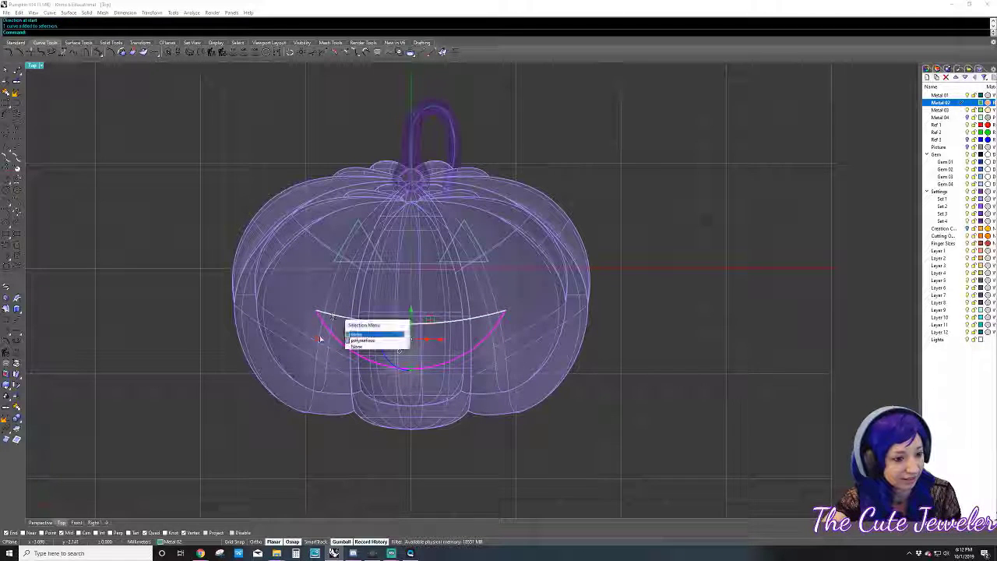
{"action": "left_click", "coordinate": [347, 324]}
{"action": "left_click_drag", "start_coordinate": [310, 341], "coordinate": [295, 340]}
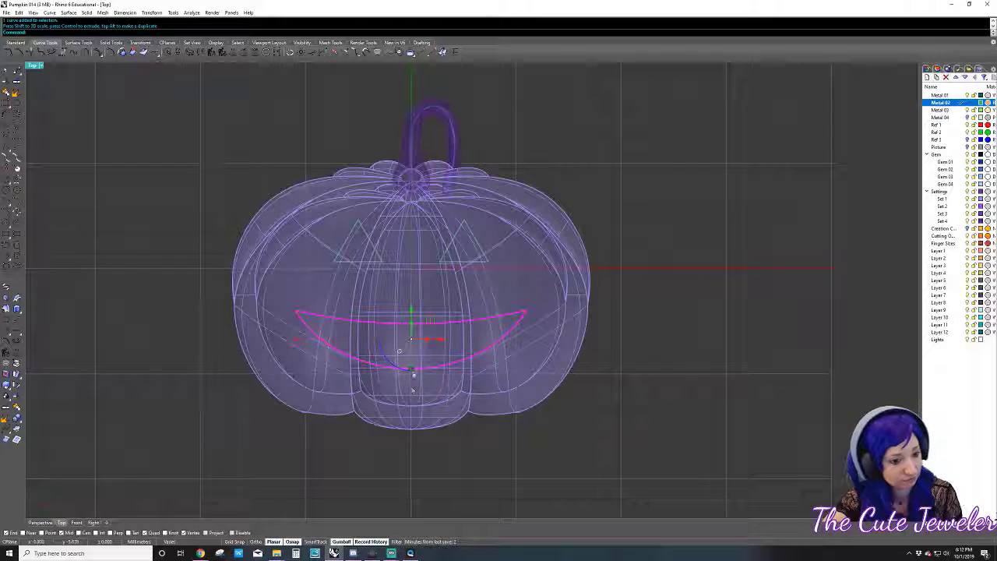
{"action": "left_click_drag", "start_coordinate": [410, 319], "coordinate": [411, 311]}
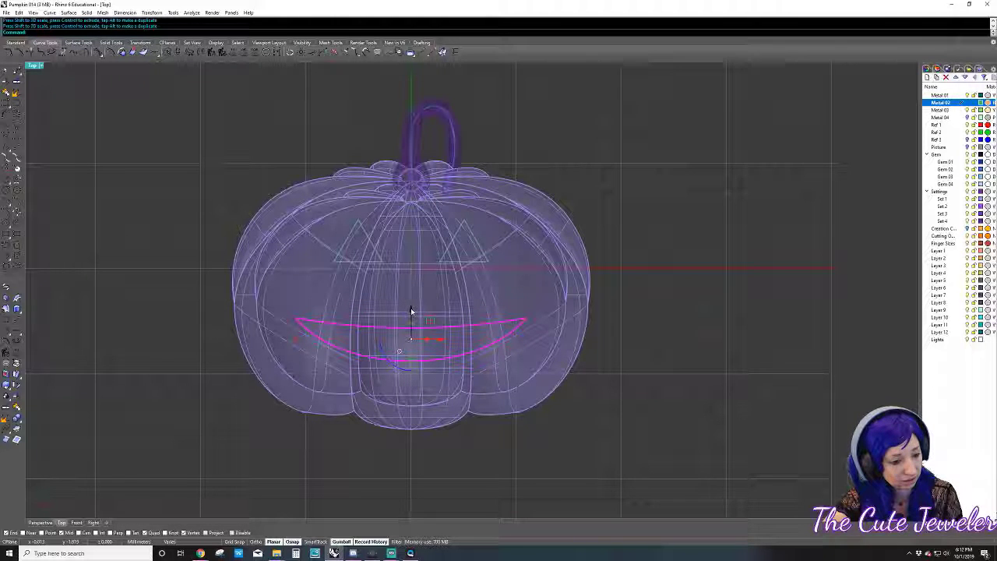
{"action": "left_click_drag", "start_coordinate": [410, 361], "coordinate": [411, 376]}
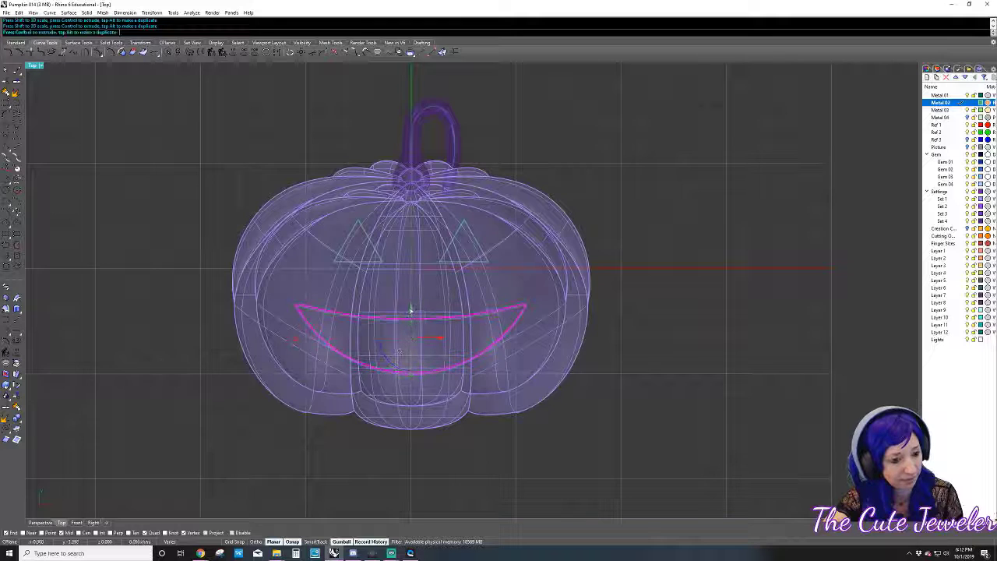
{"action": "key", "text": "Escape"}
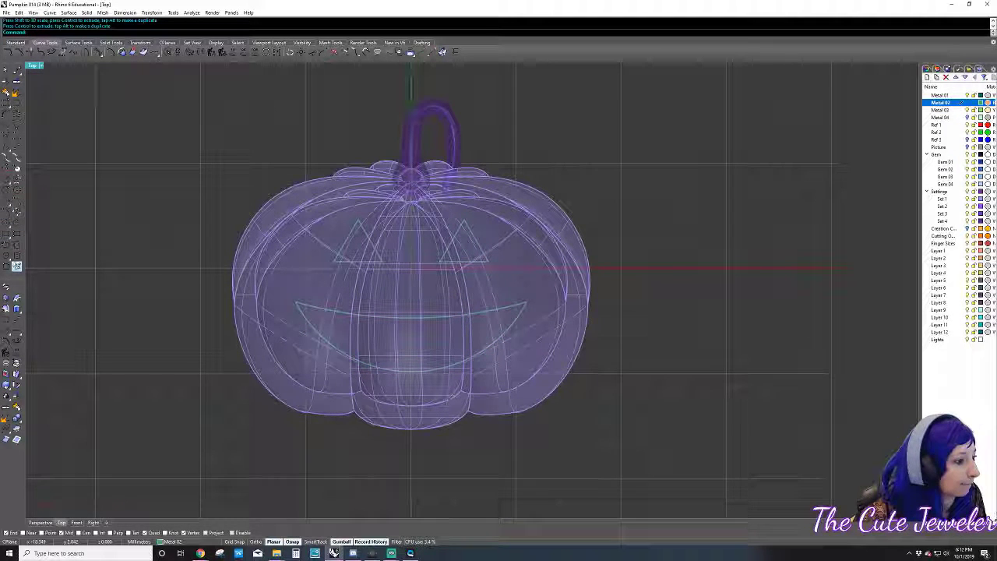
- Draw a square tooth on the smile and mirror a copy across the origin
{"action": "left_click", "coordinate": [16, 257]}
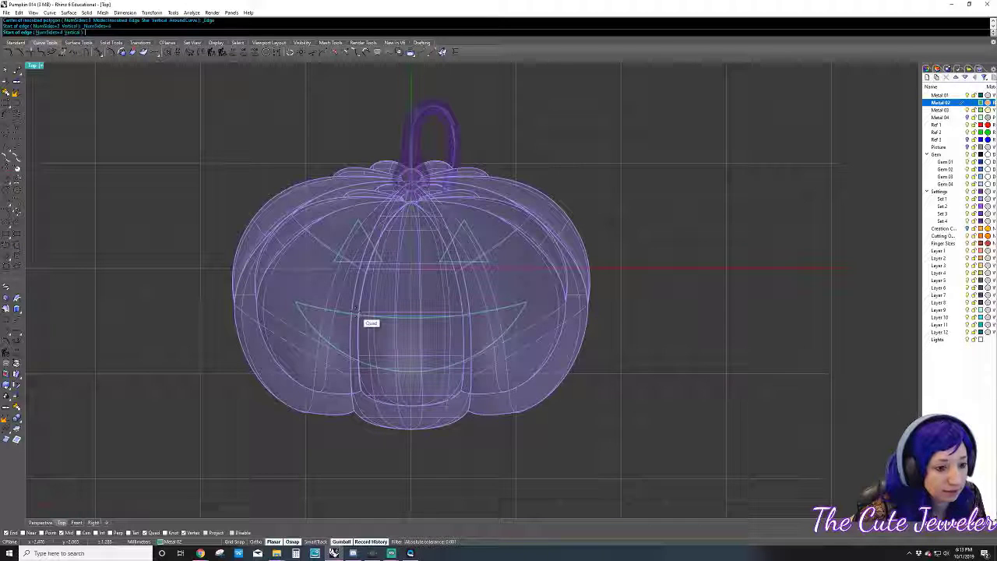
{"action": "left_click", "coordinate": [360, 312]}
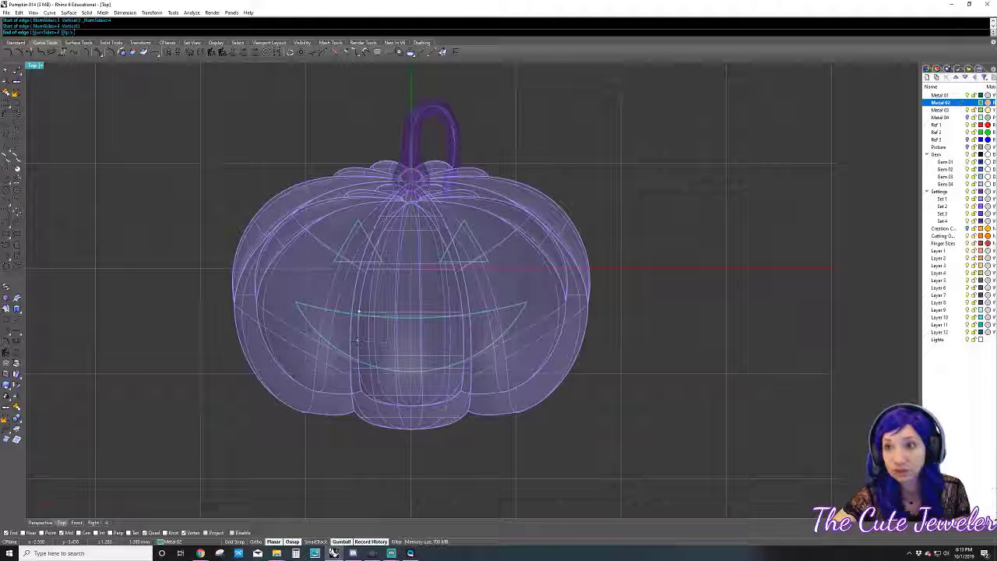
{"action": "left_click", "coordinate": [387, 340]}
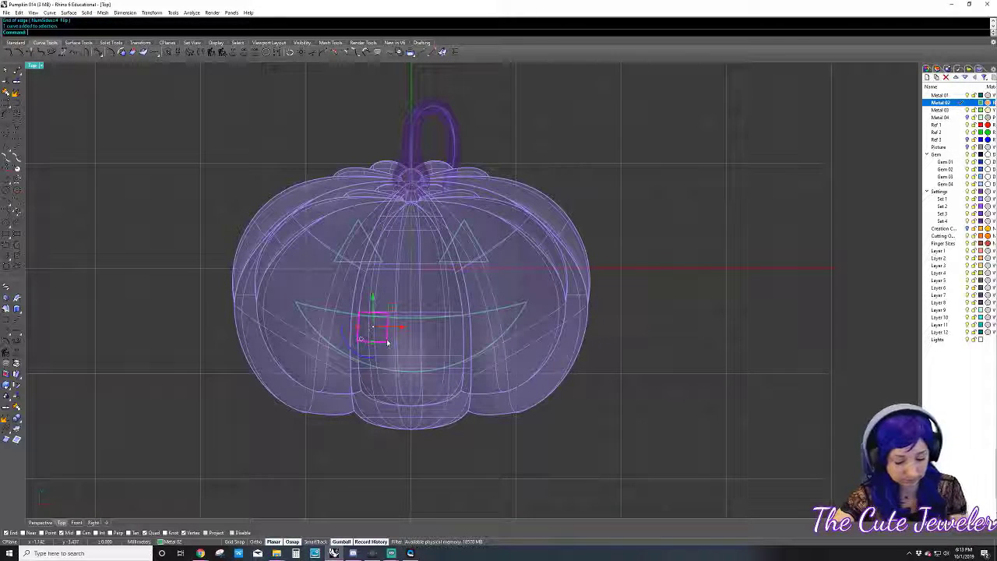
{"action": "type", "text": "mirror"}
{"action": "key", "text": "Return"}
{"action": "type", "text": "0"}
{"action": "key", "text": "Return"}
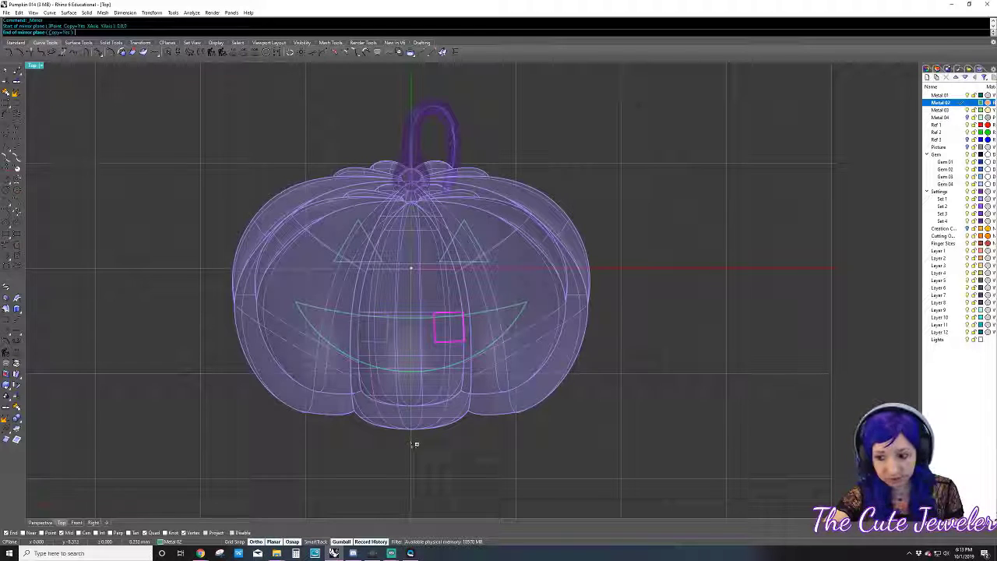
{"action": "left_click", "coordinate": [415, 444]}
{"action": "key", "text": "Return"}
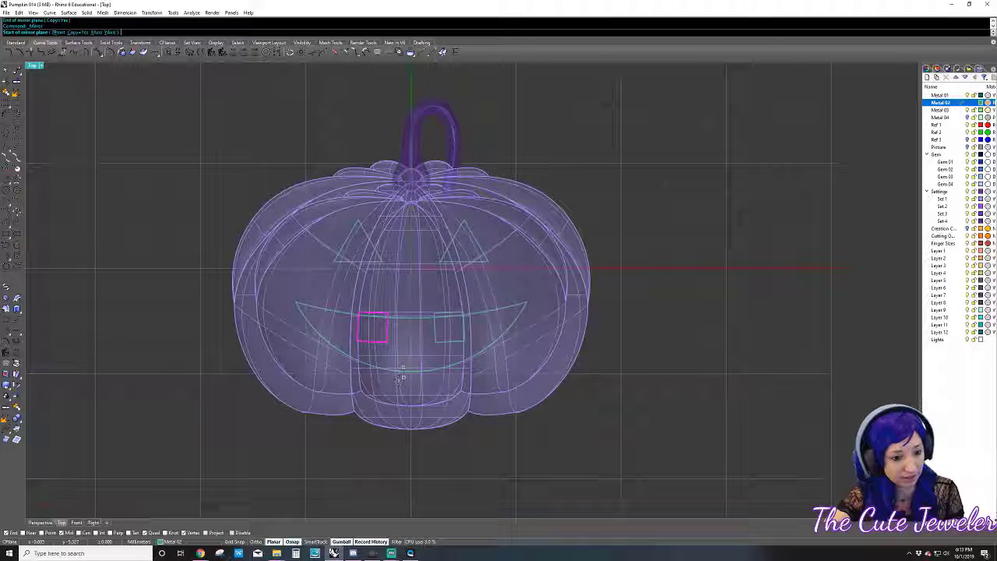
{"action": "key", "text": "Escape"}
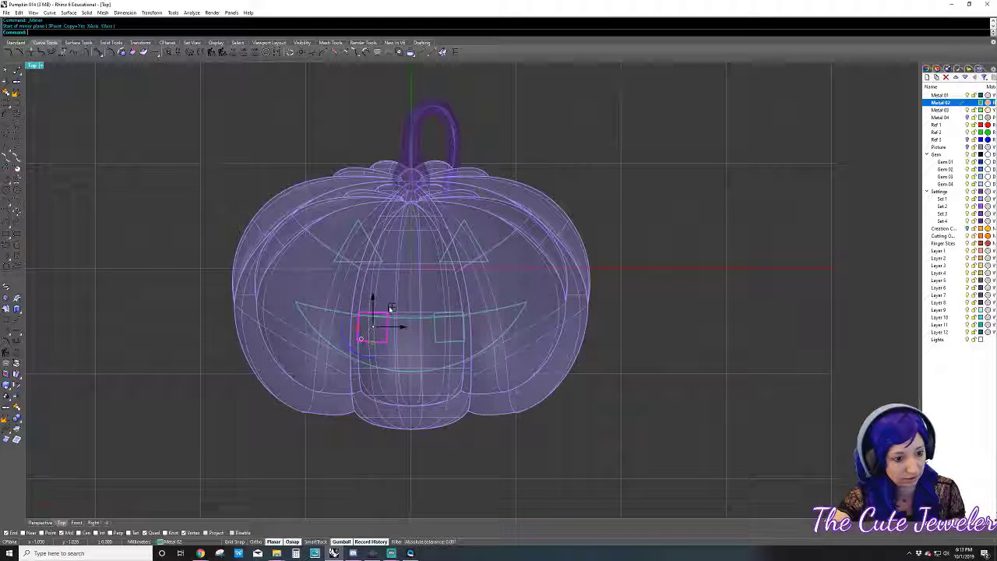
- Arrange the three square teeth along the smile and hide the pumpkin body layer
{"action": "left_click_drag", "start_coordinate": [392, 309], "coordinate": [425, 342]}
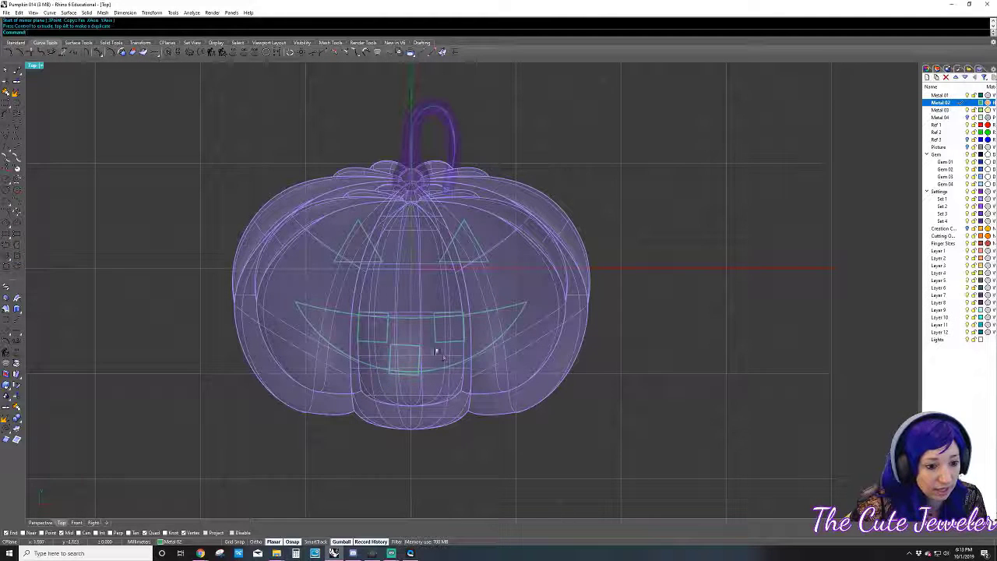
{"action": "left_click", "coordinate": [384, 332]}
{"action": "left_click_drag", "start_coordinate": [387, 312], "coordinate": [377, 305]}
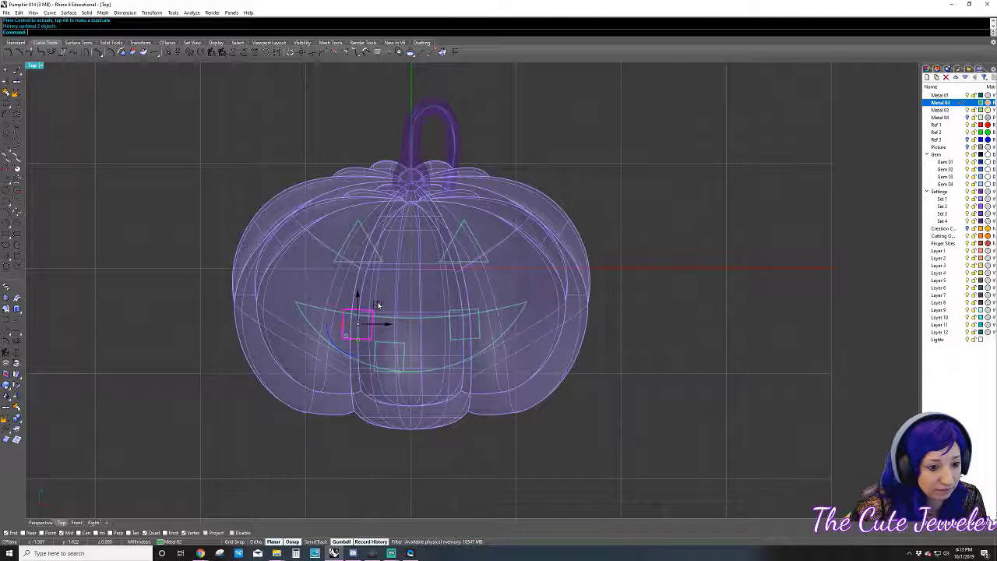
{"action": "left_click", "coordinate": [395, 352]}
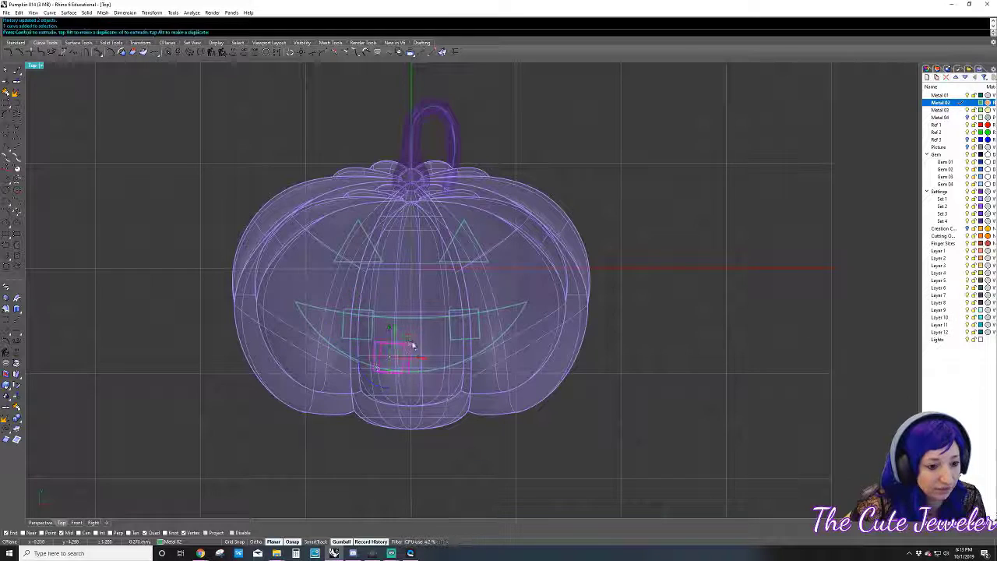
{"action": "left_click_drag", "start_coordinate": [397, 352], "coordinate": [409, 356]}
{"action": "left_click", "coordinate": [454, 330]}
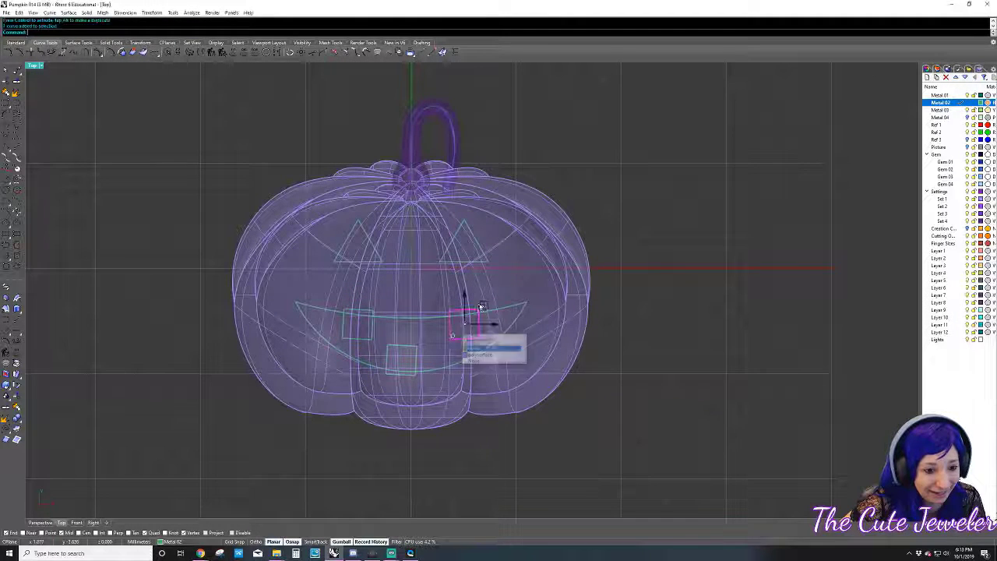
{"action": "left_click", "coordinate": [478, 345]}
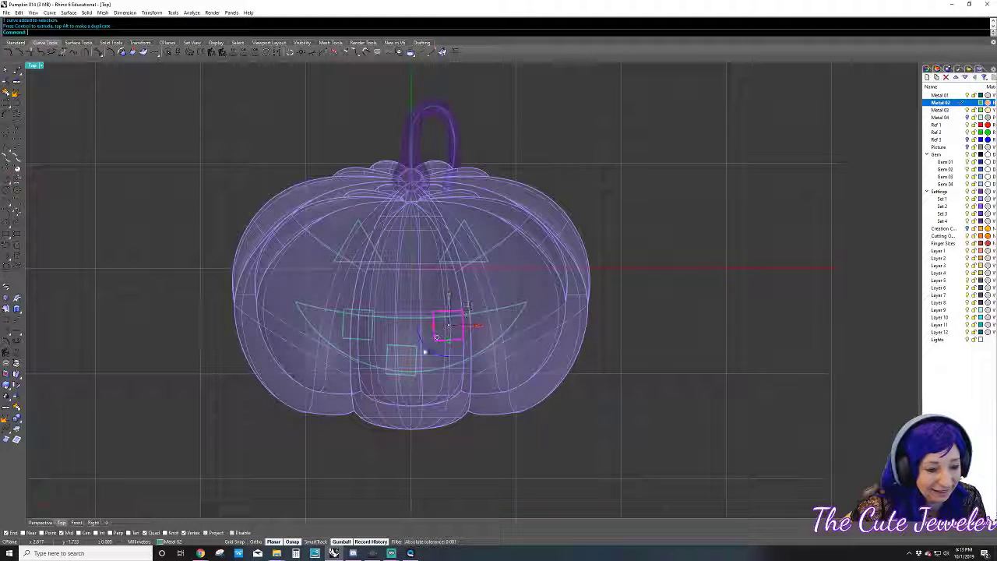
{"action": "left_click", "coordinate": [414, 352]}
{"action": "left_click_drag", "start_coordinate": [413, 355], "coordinate": [416, 341]}
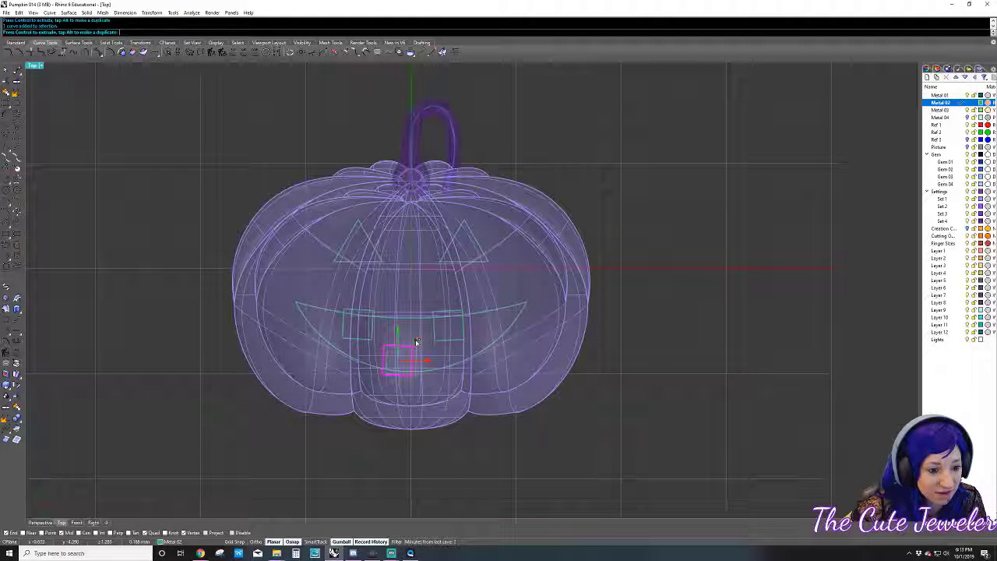
{"action": "left_click", "coordinate": [688, 335]}
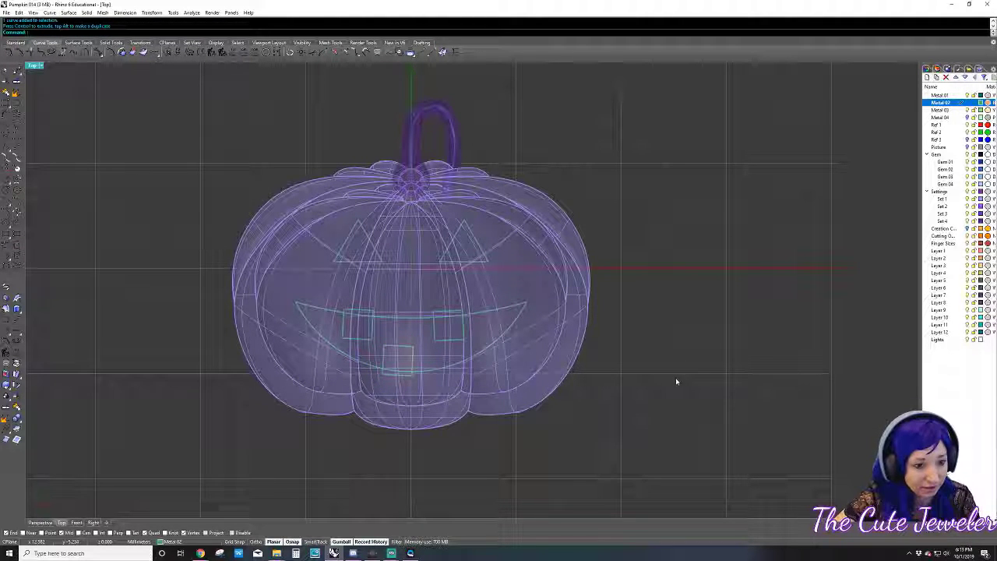
{"action": "left_click", "coordinate": [966, 190]}
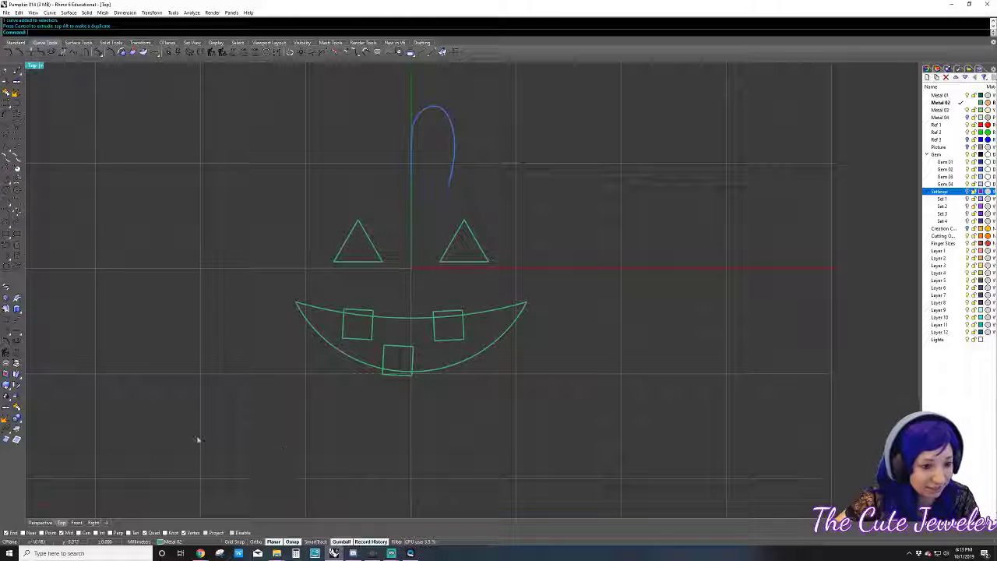
- Trim the overlapping teeth and smile curves, then join them into one mouth outline
{"action": "left_click_drag", "start_coordinate": [218, 458], "coordinate": [670, 202]}
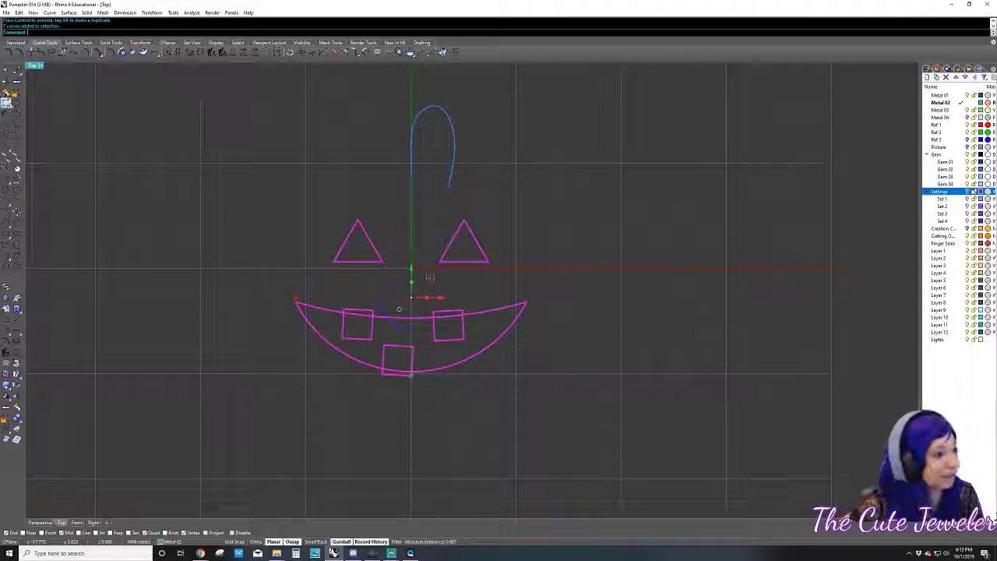
{"action": "left_click", "coordinate": [15, 80]}
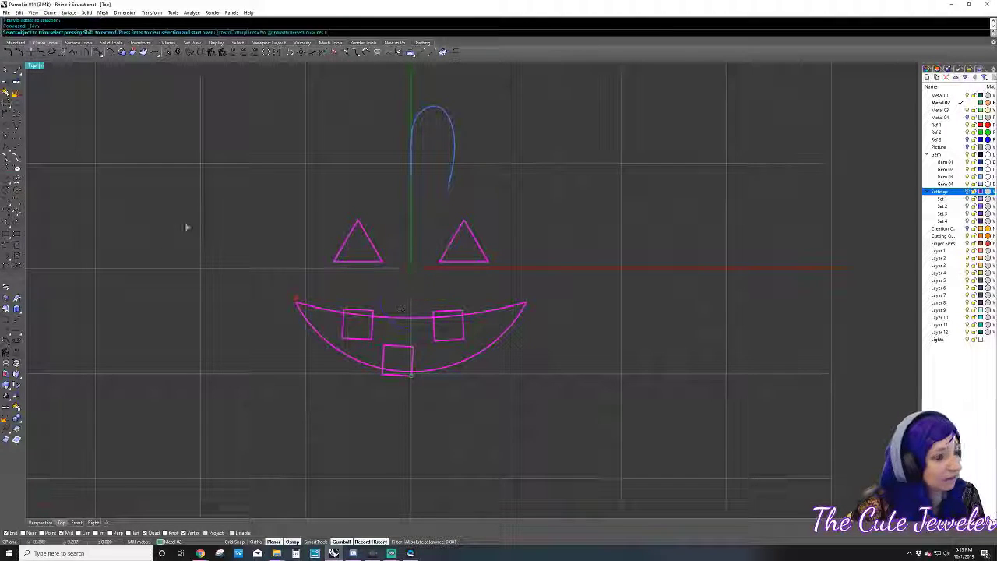
{"action": "left_click", "coordinate": [363, 311]}
{"action": "left_click", "coordinate": [360, 317]}
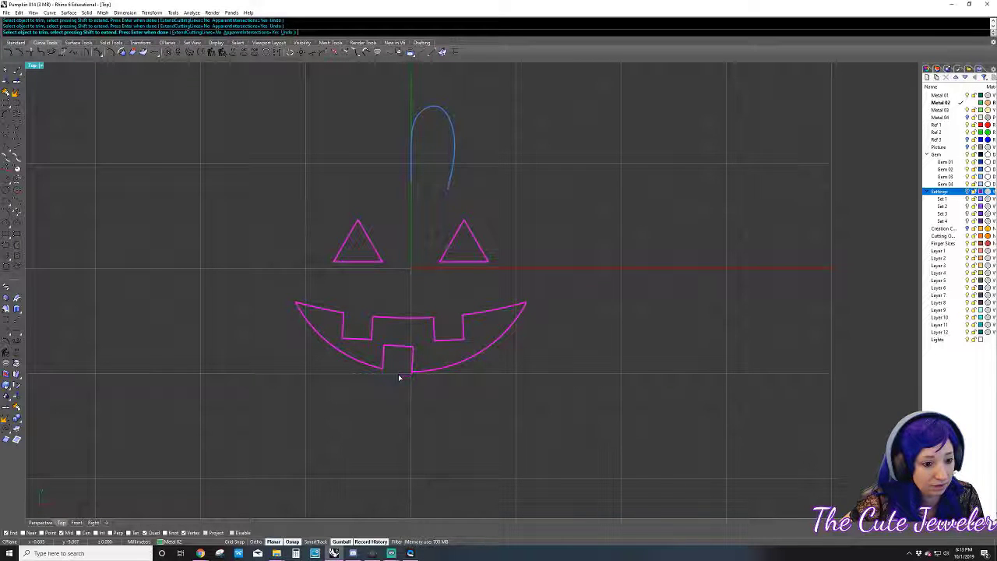
{"action": "key", "text": "Return"}
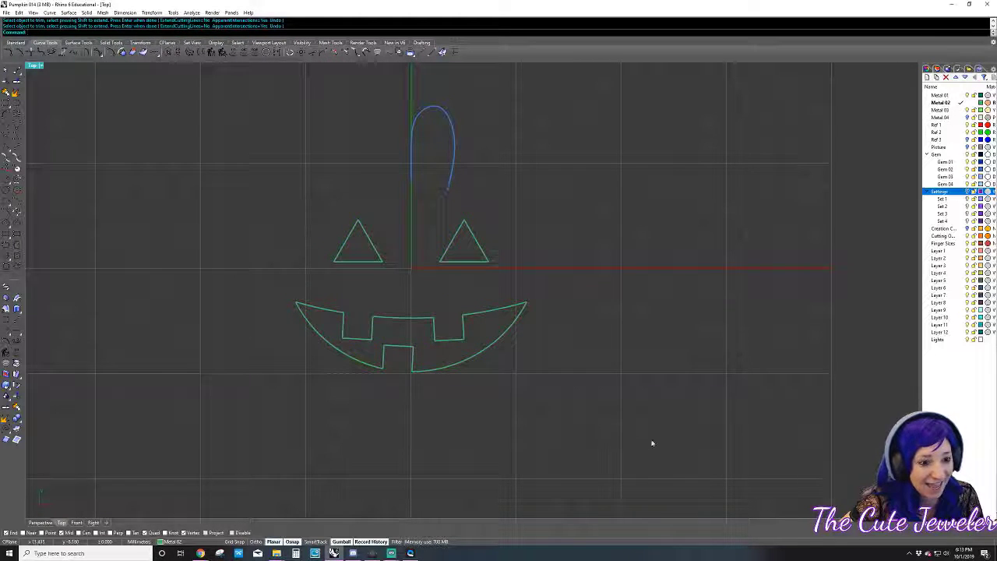
{"action": "left_click_drag", "start_coordinate": [598, 408], "coordinate": [206, 293]}
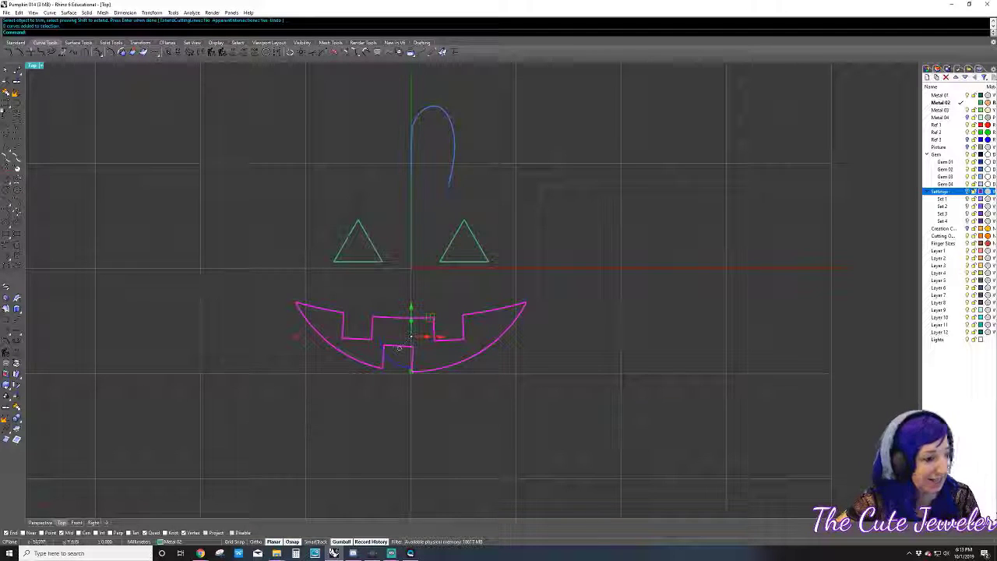
{"action": "key", "text": "ctrl+j"}
- Restore the four-viewport layout, orbit Perspective low and centre the face in Top
{"action": "left_click_drag", "start_coordinate": [567, 434], "coordinate": [287, 227]}
{"action": "double_click", "coordinate": [41, 67]}
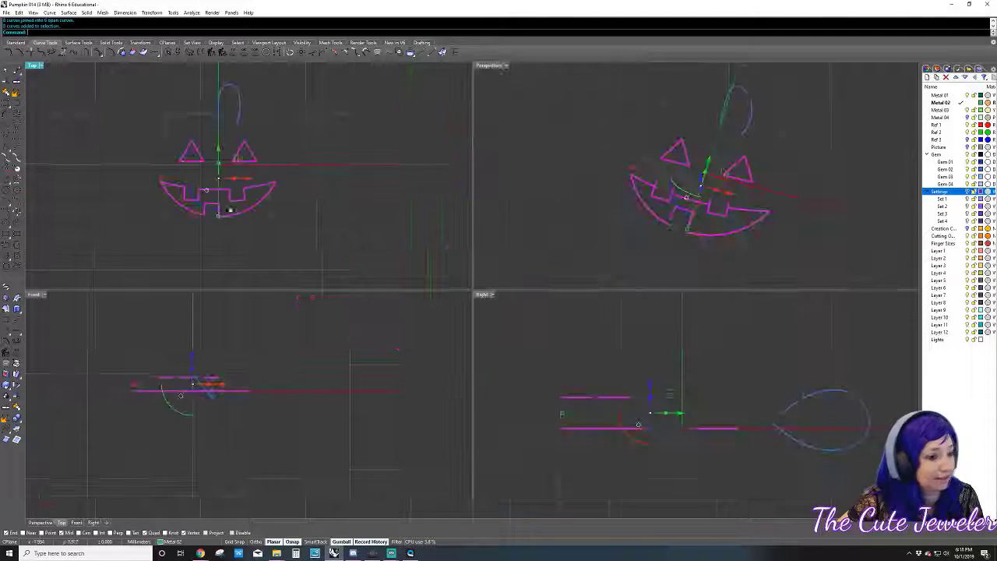
{"action": "mouse_move", "coordinate": [656, 426]}
{"action": "left_mouse_down"}
{"action": "mouse_move", "coordinate": [667, 449]}
{"action": "mouse_move", "coordinate": [651, 402]}
{"action": "mouse_move", "coordinate": [656, 352]}
{"action": "left_mouse_up"}
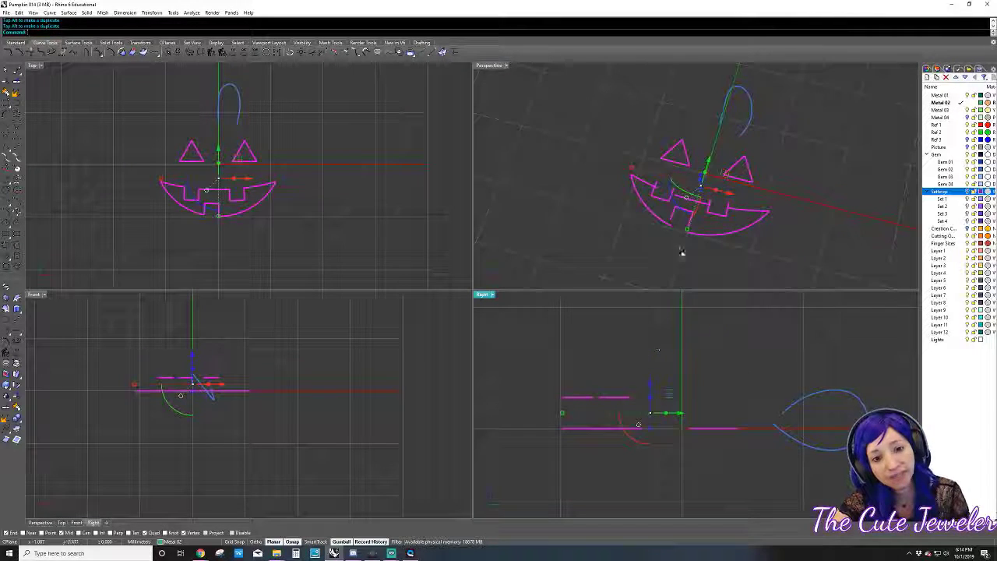
{"action": "right_click_drag", "start_coordinate": [683, 251], "coordinate": [608, 188]}
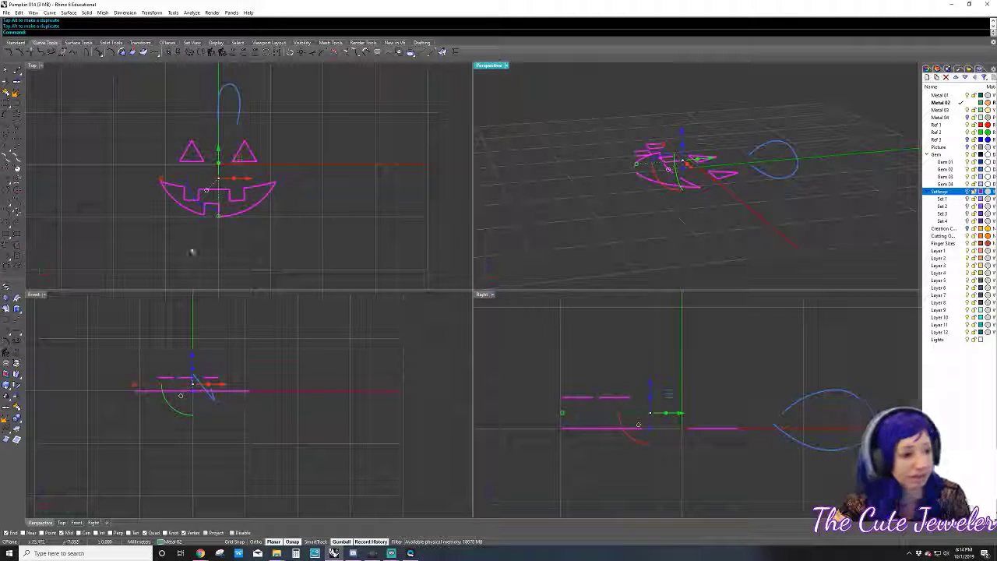
{"action": "right_click_drag", "start_coordinate": [208, 248], "coordinate": [248, 259]}
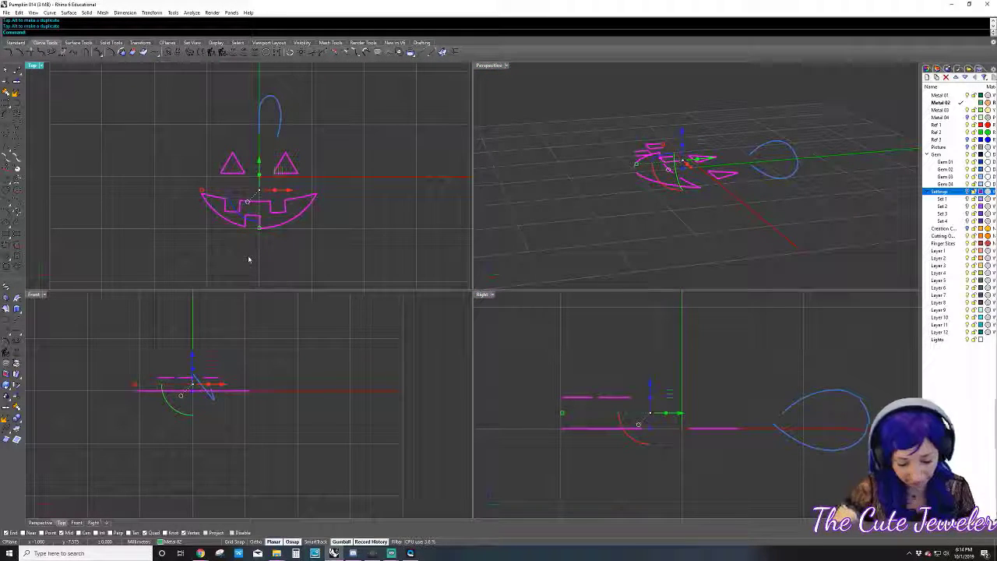
- Project the face curves onto the CPlane, deleting originals, and join the mouth pieces
{"action": "type", "text": "Fpro"}
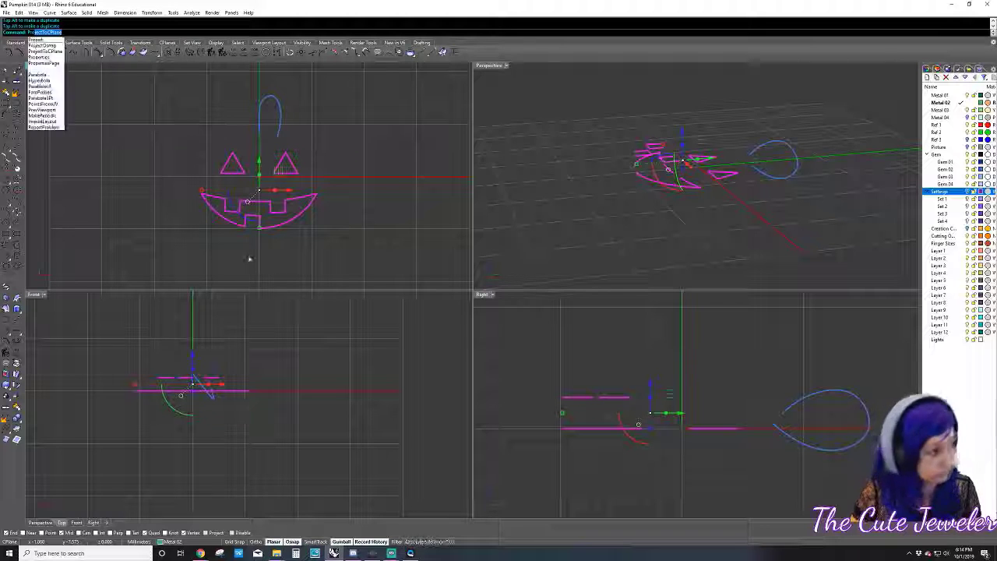
{"action": "key", "text": "Return"}
{"action": "left_click", "coordinate": [68, 32]}
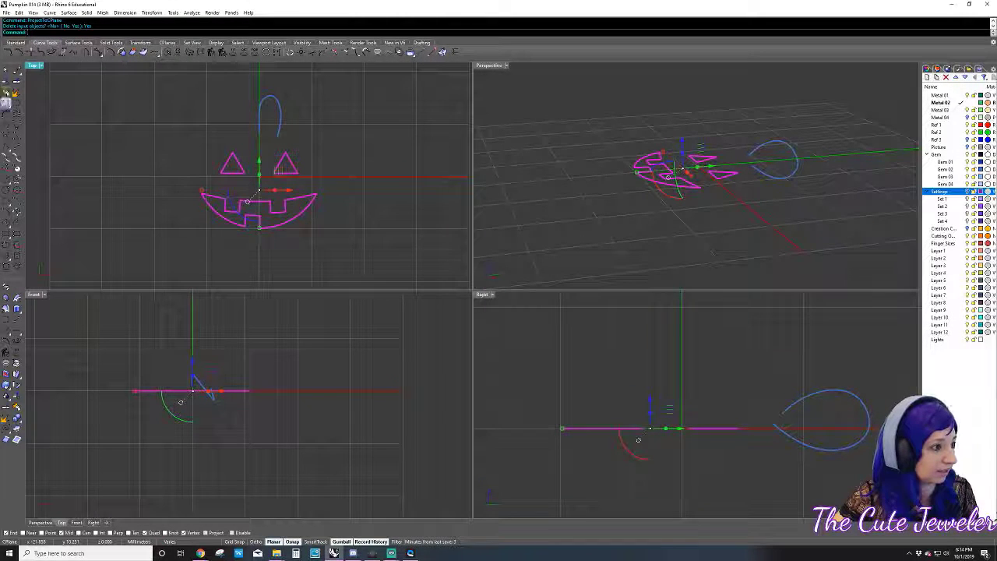
{"action": "left_click", "coordinate": [7, 94]}
{"action": "left_click", "coordinate": [752, 218]}
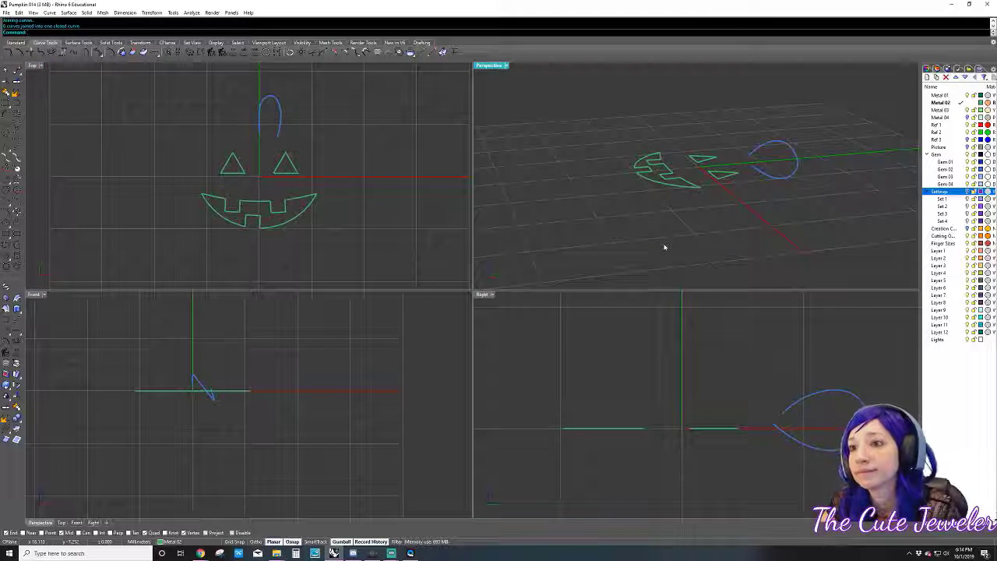
- Select the flattened face curves and drag them upward with the gumball
{"action": "right_click_drag", "start_coordinate": [580, 219], "coordinate": [563, 200]}
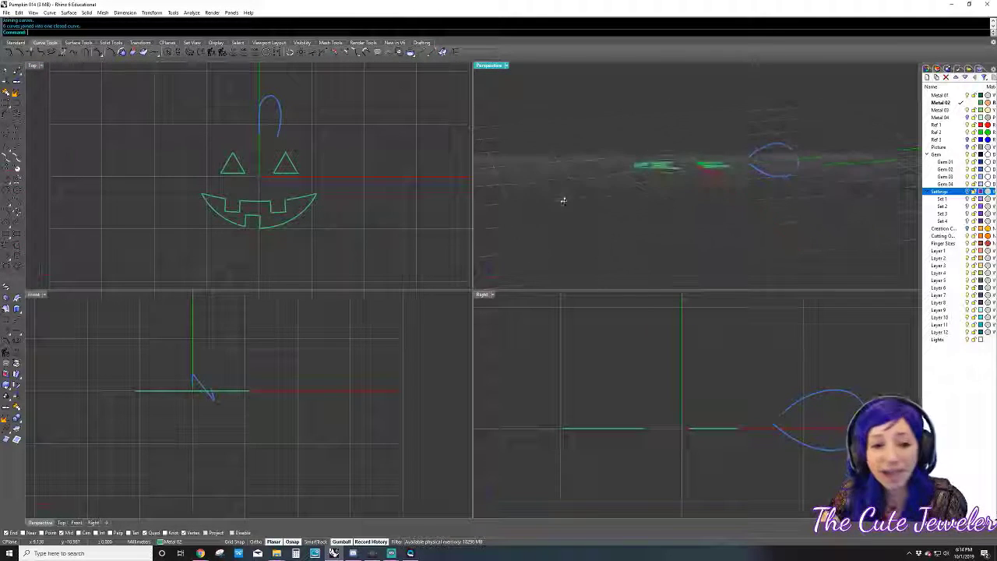
{"action": "left_click_drag", "start_coordinate": [593, 218], "coordinate": [740, 138]}
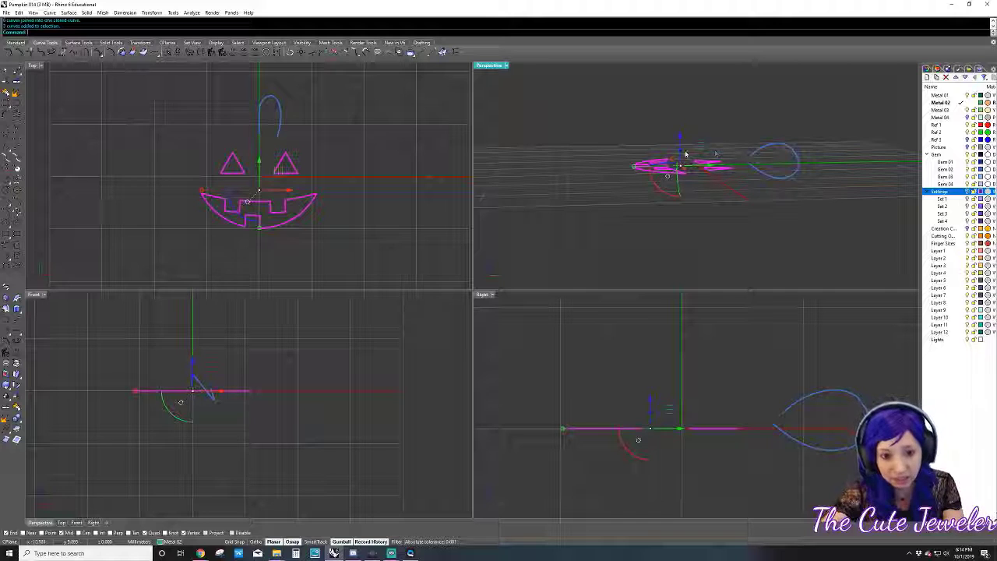
{"action": "scroll", "coordinate": [653, 421], "scroll_direction": "down", "scroll_amount": 2}
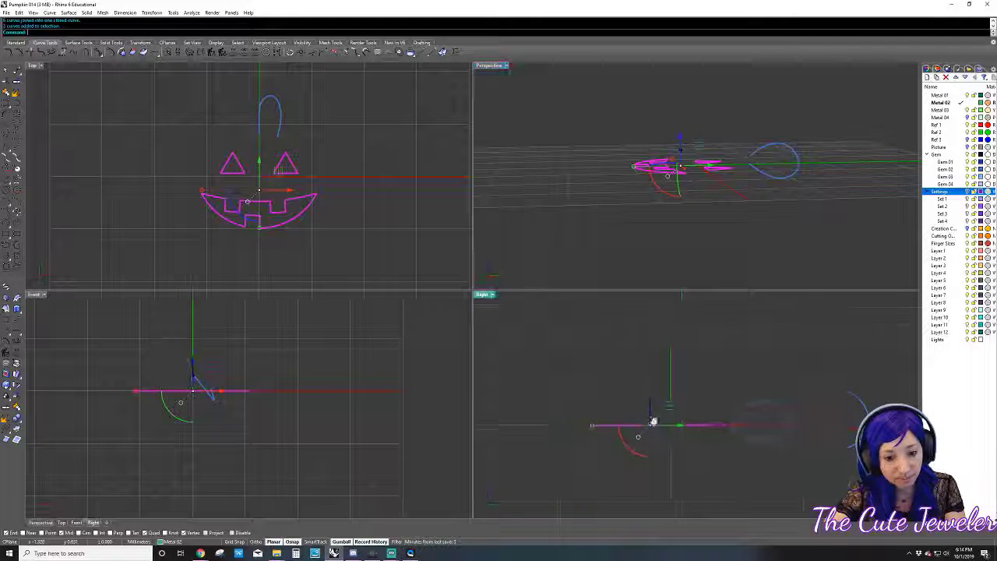
{"action": "left_click_drag", "start_coordinate": [653, 421], "coordinate": [650, 346]}
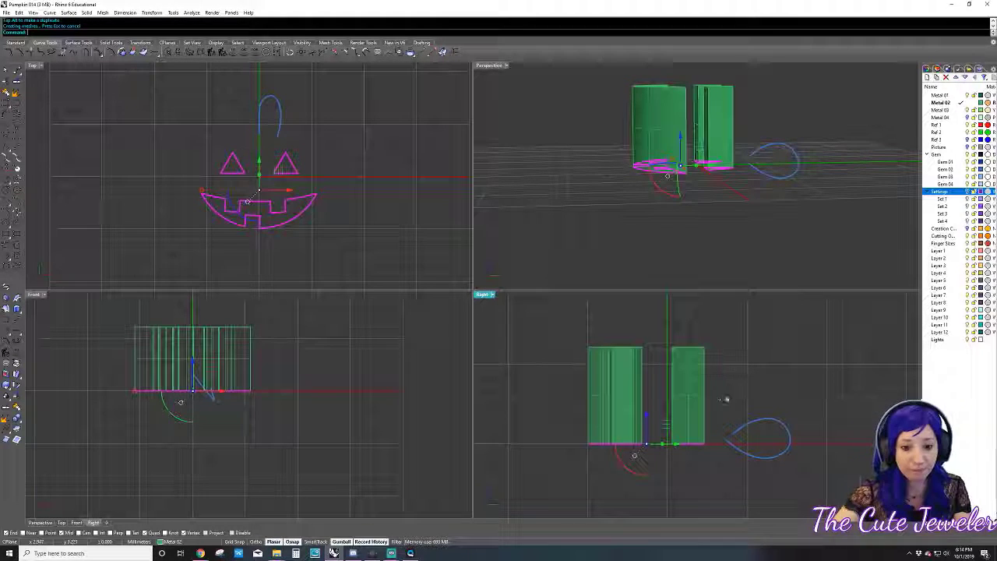
- Cap the three face extrusions, turn the pumpkin layer back on and select the body
{"action": "left_click_drag", "start_coordinate": [725, 398], "coordinate": [528, 380]}
{"action": "type", "text": "ap"}
{"action": "key", "text": "Return"}
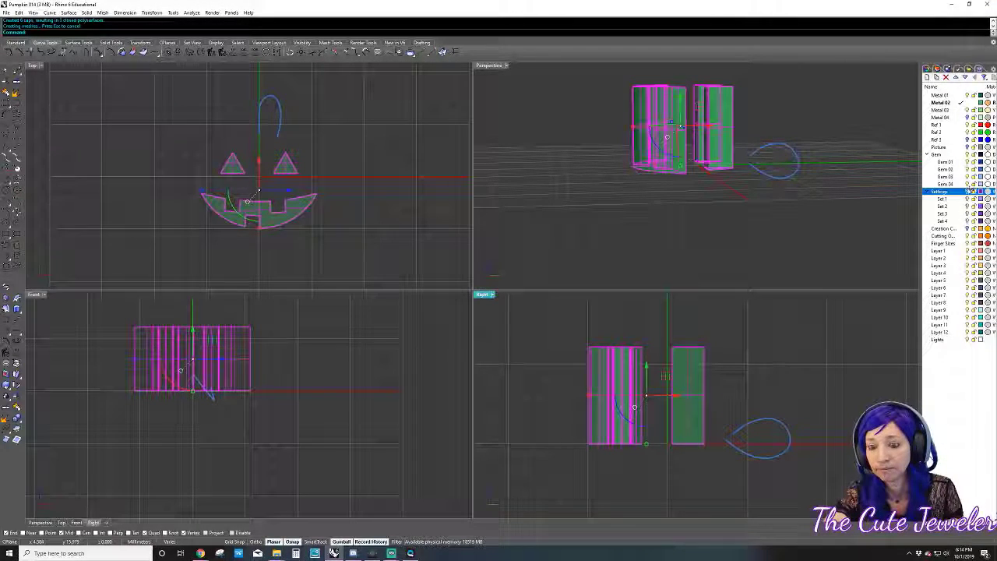
{"action": "left_click", "coordinate": [966, 191]}
{"action": "right_click_drag", "start_coordinate": [779, 195], "coordinate": [857, 266]}
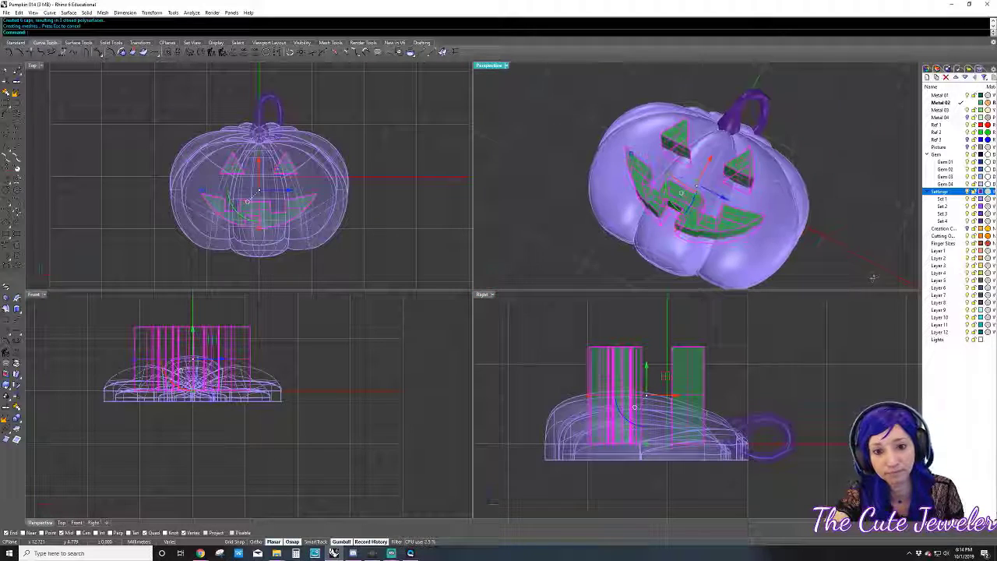
{"action": "left_click", "coordinate": [347, 187]}
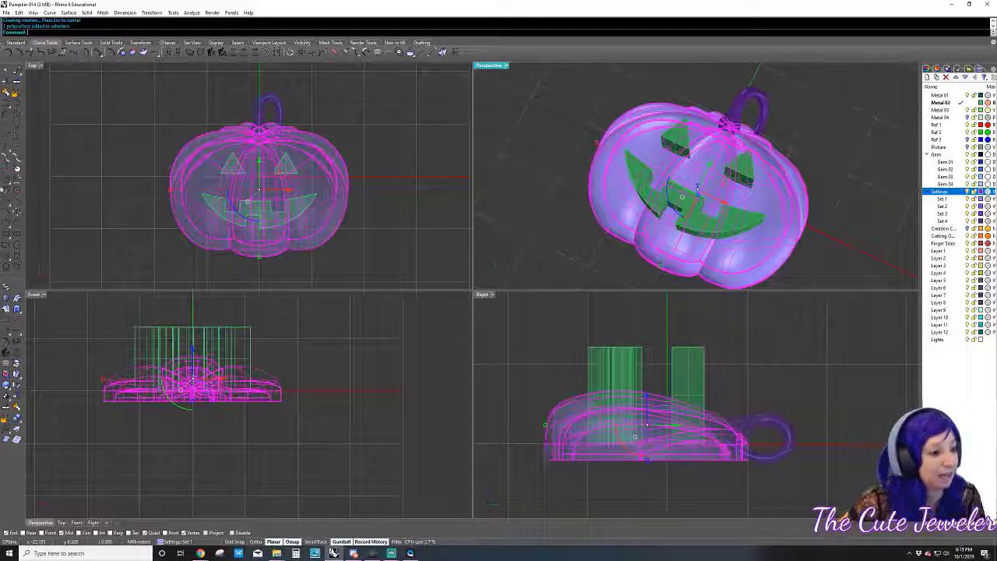
{"action": "left_click", "coordinate": [174, 173]}
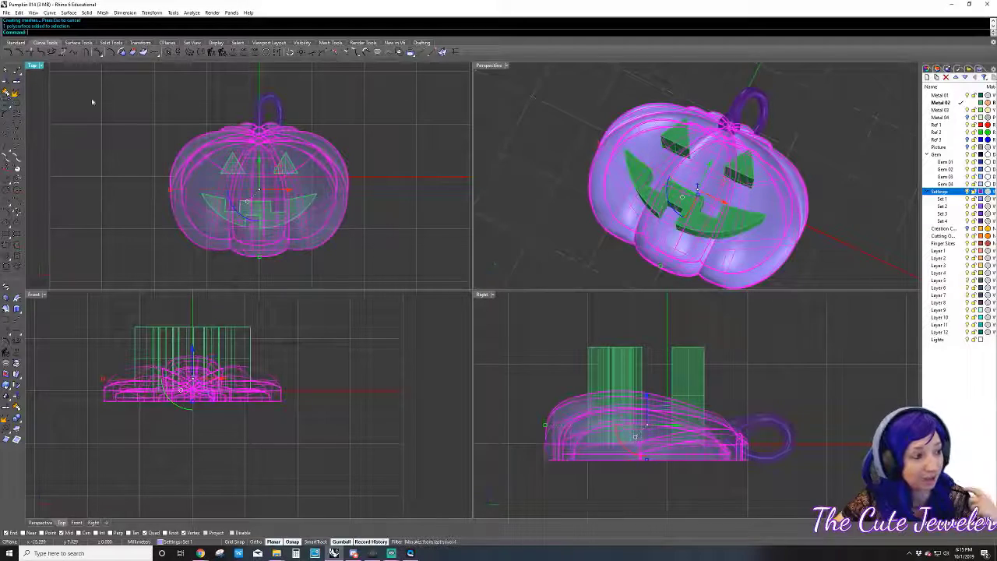
- Subtract the eye and mouth cutter solids from the pumpkin with BooleanDifference
{"action": "left_click", "coordinate": [109, 43]}
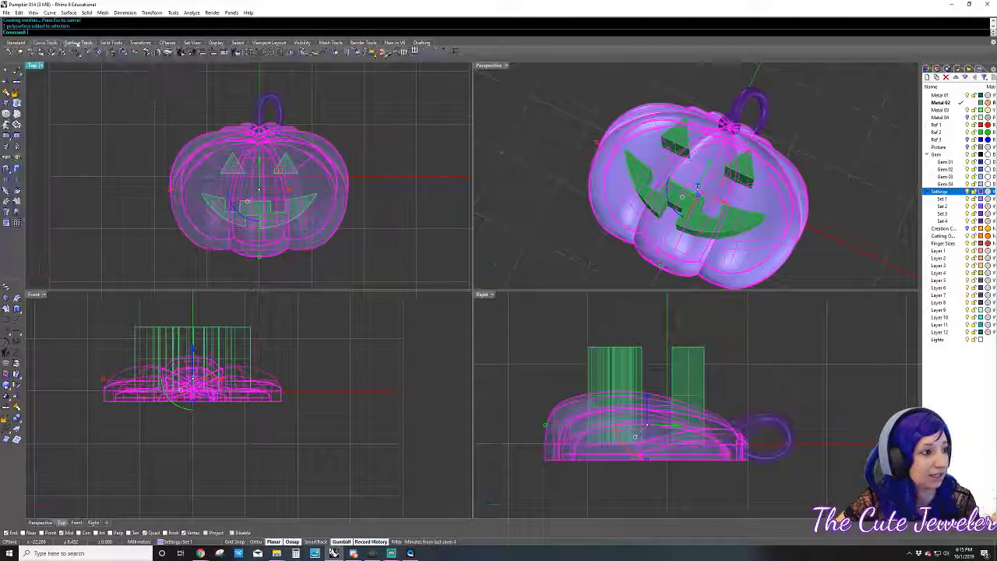
{"action": "left_click", "coordinate": [18, 51]}
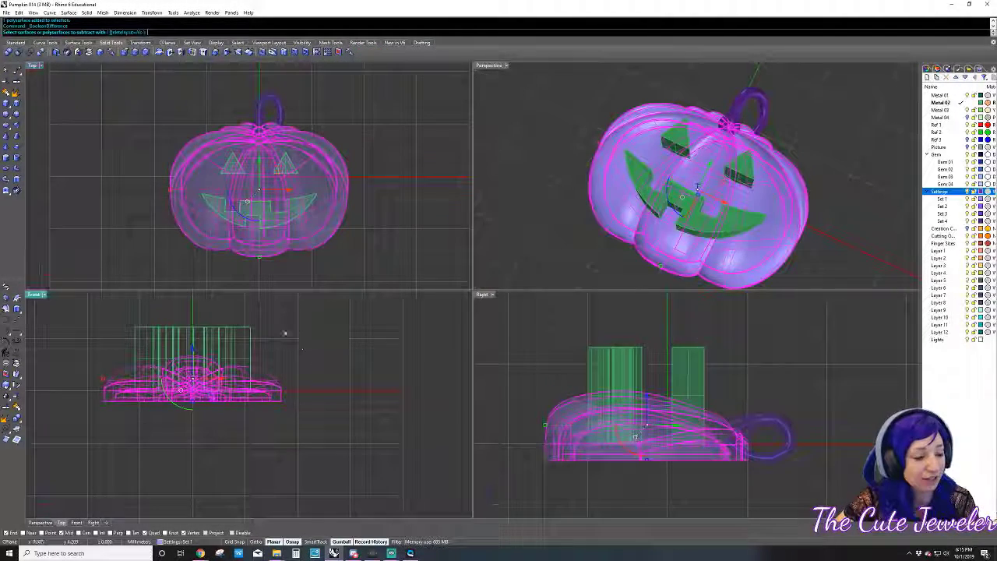
{"action": "left_click_drag", "start_coordinate": [294, 334], "coordinate": [91, 313]}
{"action": "key", "text": "Return"}
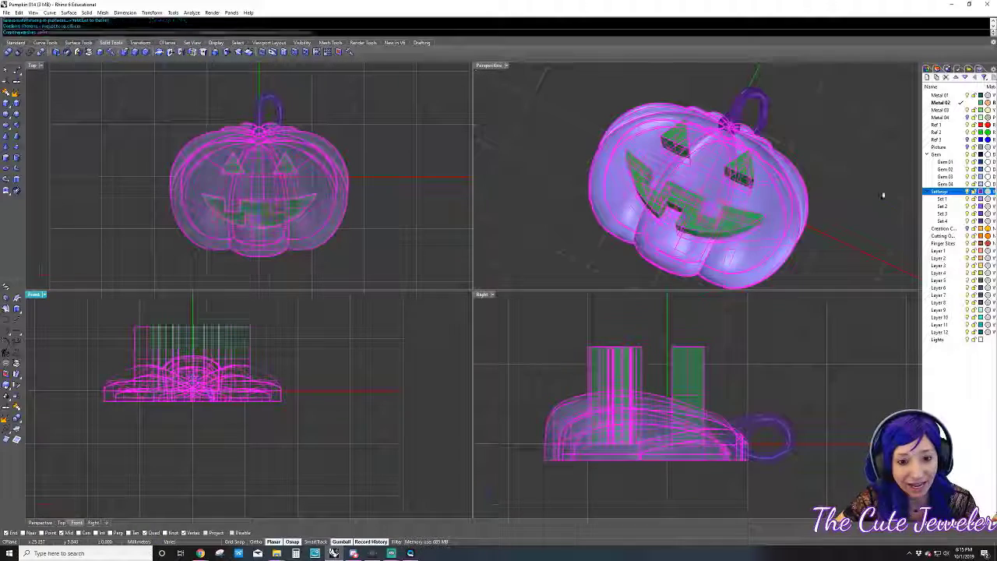
- Orbit and zoom Perspective to inspect the carved face while browsing the Metal layers
{"action": "mouse_move", "coordinate": [860, 224]}
{"action": "right_mouse_down"}
{"action": "mouse_move", "coordinate": [806, 96]}
{"action": "mouse_move", "coordinate": [808, 176]}
{"action": "right_mouse_up"}
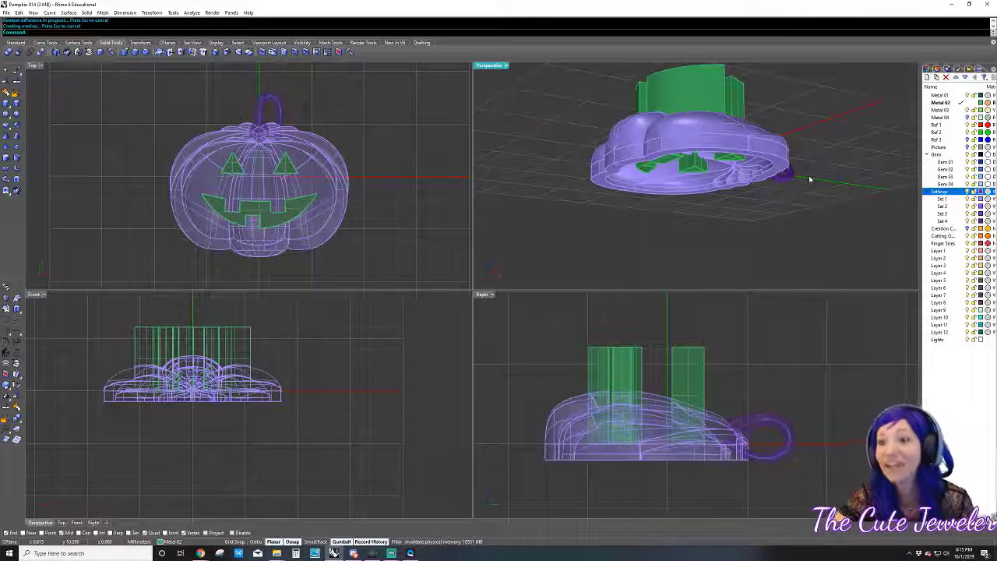
{"action": "right_click_drag", "start_coordinate": [846, 187], "coordinate": [949, 201]}
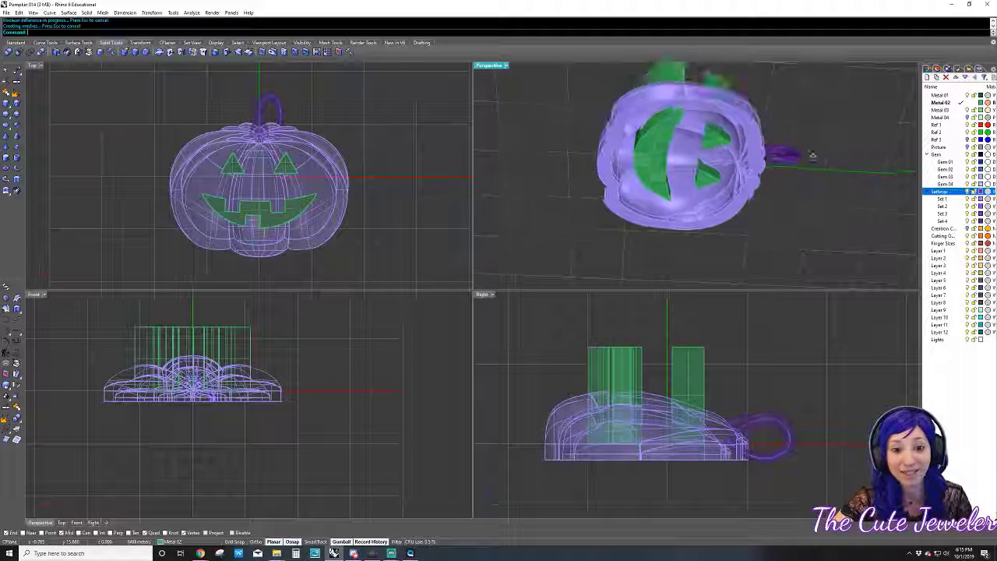
{"action": "left_click", "coordinate": [966, 111]}
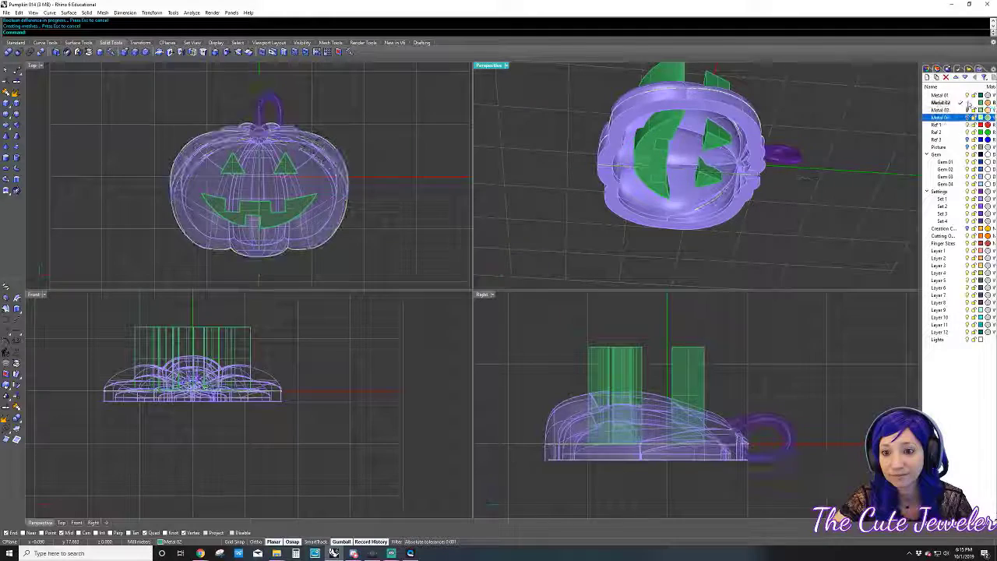
{"action": "left_click", "coordinate": [942, 95]}
{"action": "left_click", "coordinate": [940, 102]}
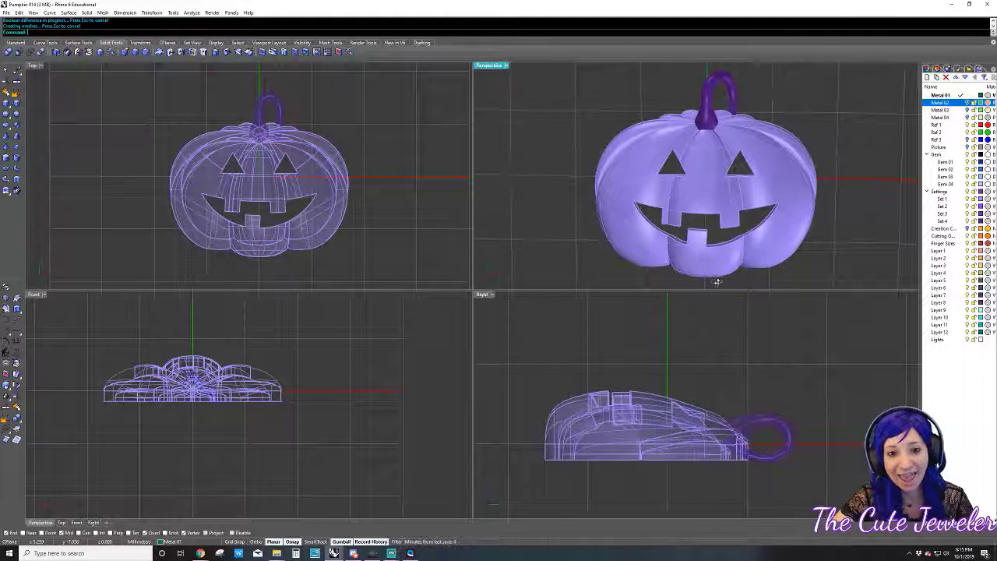
{"action": "mouse_move", "coordinate": [714, 283]}
{"action": "right_mouse_down"}
{"action": "mouse_move", "coordinate": [714, 233]}
{"action": "mouse_move", "coordinate": [690, 195]}
{"action": "mouse_move", "coordinate": [713, 162]}
{"action": "mouse_move", "coordinate": [675, 180]}
{"action": "mouse_move", "coordinate": [685, 156]}
{"action": "right_mouse_up"}
{"action": "scroll", "coordinate": [701, 179], "scroll_direction": "up", "scroll_amount": 3}
{"action": "scroll", "coordinate": [676, 181], "scroll_direction": "down", "scroll_amount": 3}
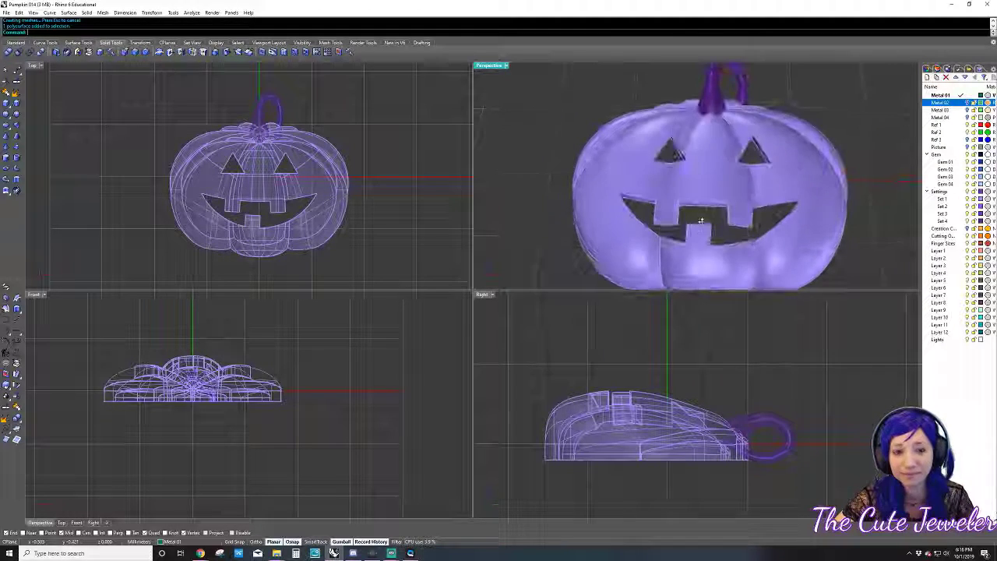
{"action": "scroll", "coordinate": [685, 156], "scroll_direction": "down", "scroll_amount": 2}
{"action": "left_click", "coordinate": [506, 65]}
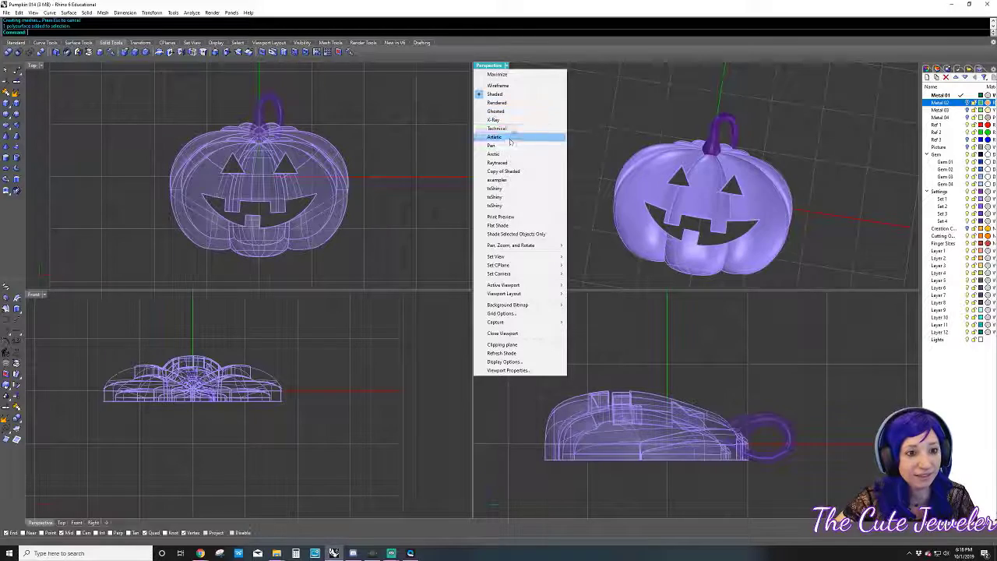
- Set Perspective to Rendered, maximize it, and orbit around the carved pendant
{"action": "left_click", "coordinate": [499, 102]}
{"action": "double_click", "coordinate": [489, 65]}
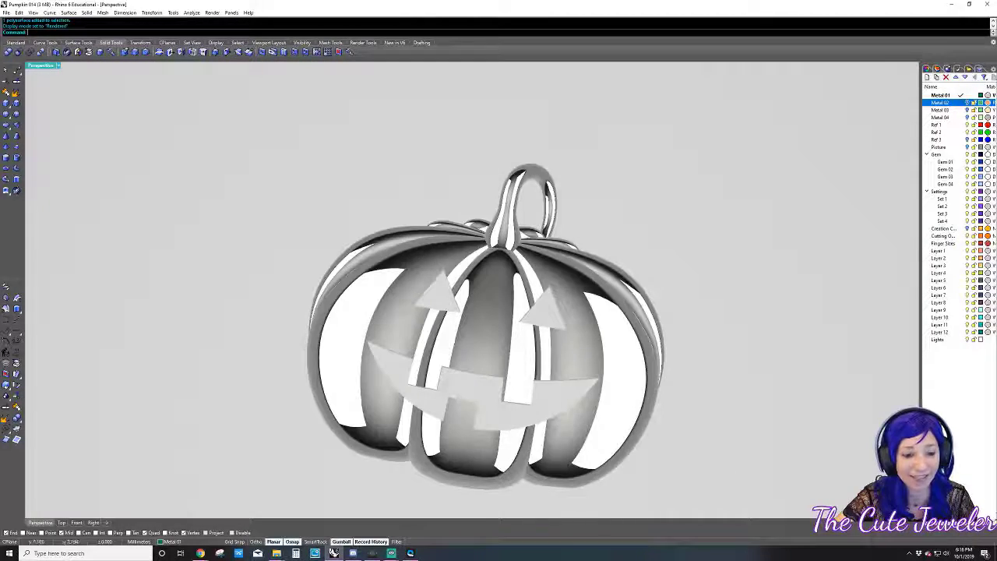
{"action": "mouse_move", "coordinate": [678, 350]}
{"action": "right_mouse_down"}
{"action": "mouse_move", "coordinate": [623, 265]}
{"action": "mouse_move", "coordinate": [708, 388]}
{"action": "right_mouse_up"}
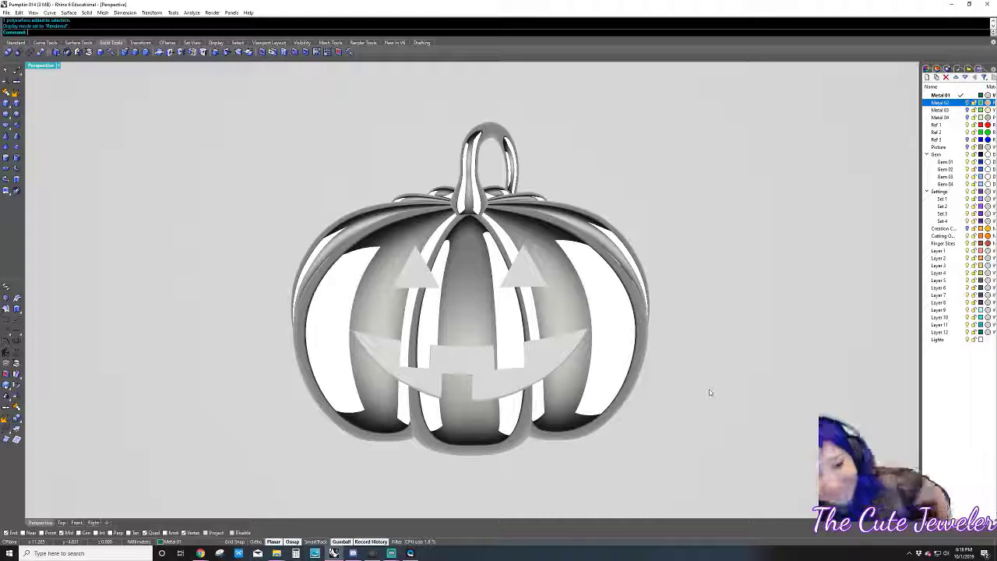
{"action": "mouse_move", "coordinate": [690, 395]}
{"action": "right_mouse_down"}
{"action": "mouse_move", "coordinate": [606, 416]}
{"action": "mouse_move", "coordinate": [567, 385]}
{"action": "mouse_move", "coordinate": [564, 460]}
{"action": "mouse_move", "coordinate": [556, 460]}
{"action": "right_mouse_up"}
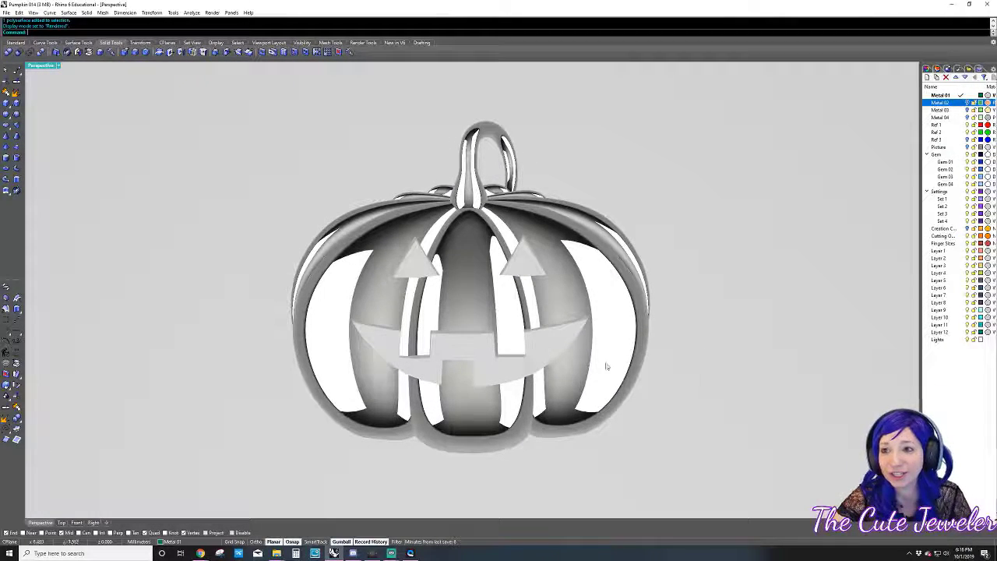
{"action": "mouse_move", "coordinate": [716, 386]}
{"action": "right_mouse_down"}
{"action": "mouse_move", "coordinate": [737, 384]}
{"action": "mouse_move", "coordinate": [732, 398]}
{"action": "mouse_move", "coordinate": [639, 337]}
{"action": "mouse_move", "coordinate": [716, 394]}
{"action": "mouse_move", "coordinate": [725, 411]}
{"action": "right_mouse_up"}
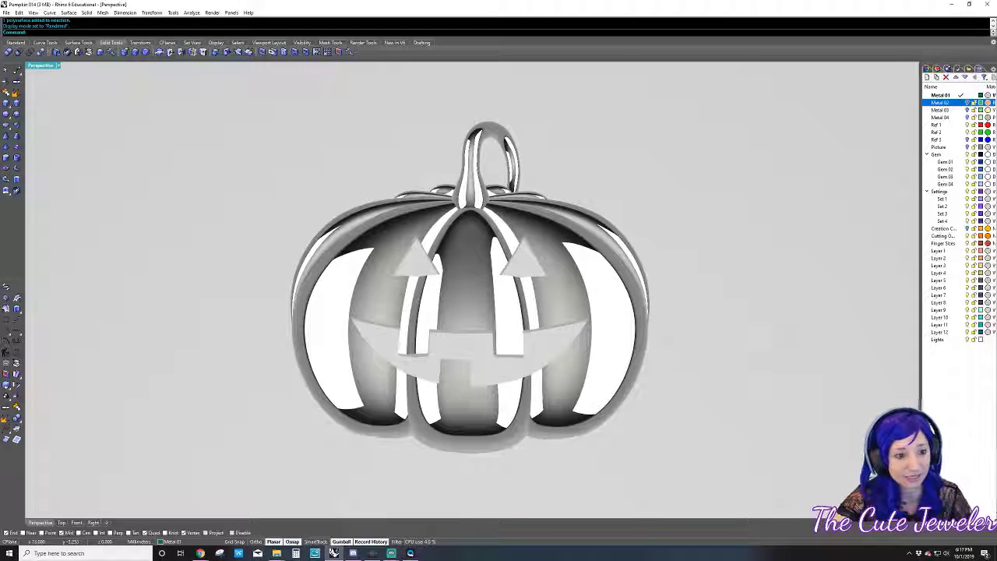
{"action": "mouse_move", "coordinate": [695, 418]}
{"action": "right_mouse_down"}
{"action": "mouse_move", "coordinate": [701, 434]}
{"action": "mouse_move", "coordinate": [671, 381]}
{"action": "mouse_move", "coordinate": [591, 305]}
{"action": "mouse_move", "coordinate": [694, 410]}
{"action": "right_mouse_up"}
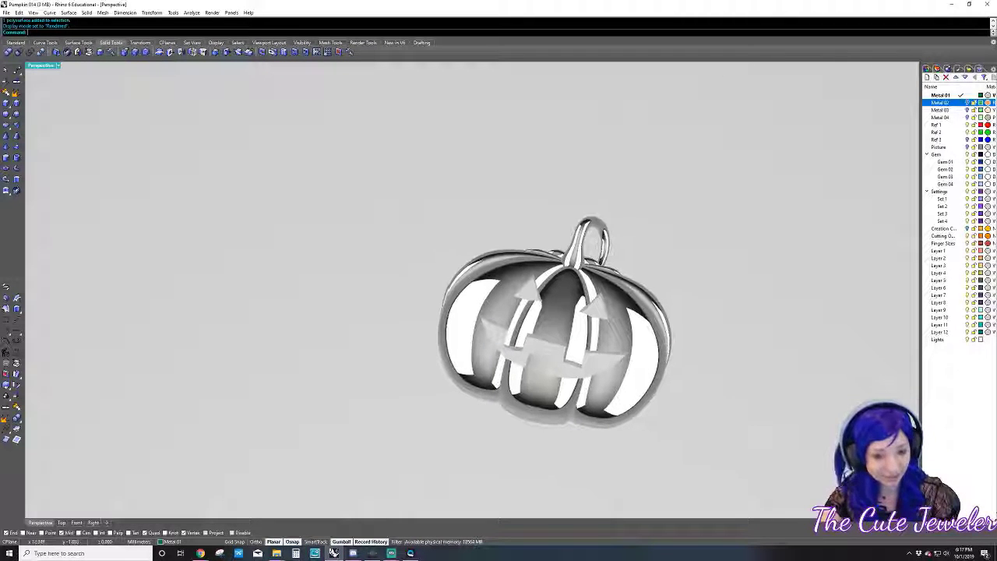
{"action": "mouse_move", "coordinate": [759, 407]}
{"action": "right_mouse_down"}
{"action": "mouse_move", "coordinate": [628, 349]}
{"action": "mouse_move", "coordinate": [674, 361]}
{"action": "mouse_move", "coordinate": [647, 337]}
{"action": "right_mouse_up"}
{"action": "scroll", "coordinate": [612, 334], "scroll_direction": "up", "scroll_amount": 3}
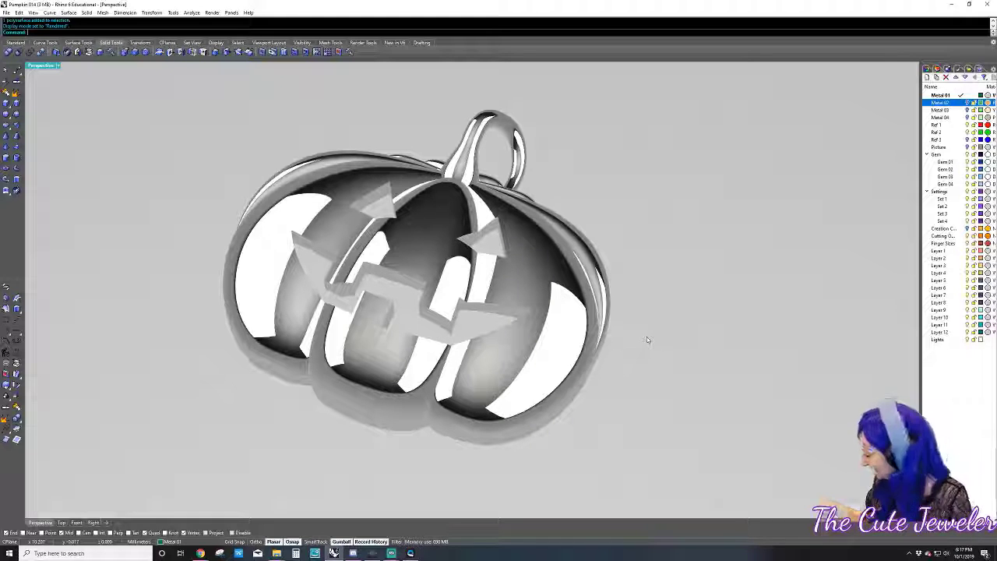
{"action": "left_click", "coordinate": [550, 292]}
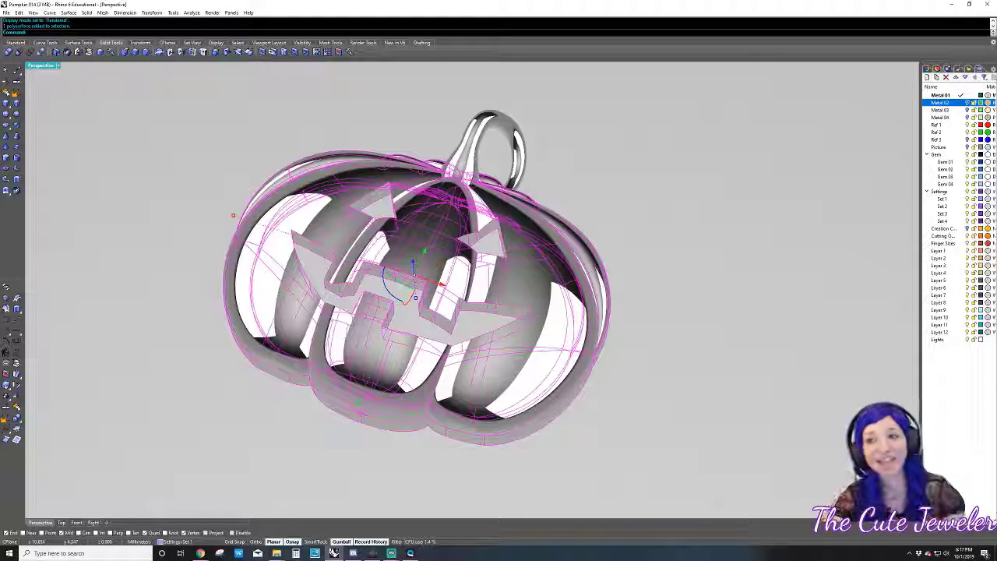
- Select all pumpkin body and face surfaces and move them to layer Metal 03
{"action": "key", "text": "Escape"}
{"action": "right_click_drag", "start_coordinate": [543, 394], "coordinate": [498, 389]}
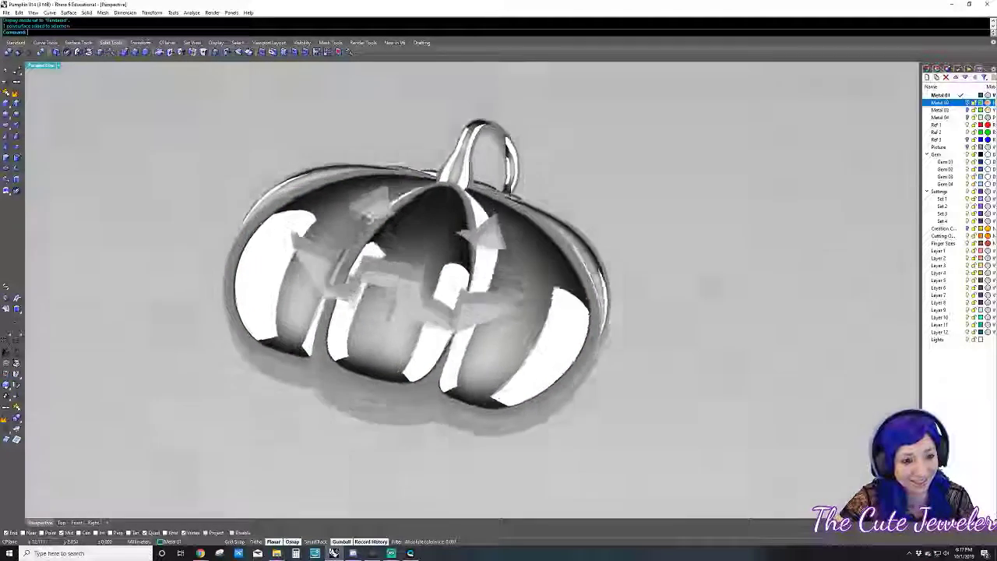
{"action": "left_click", "coordinate": [464, 140]}
{"action": "key", "text": "Escape"}
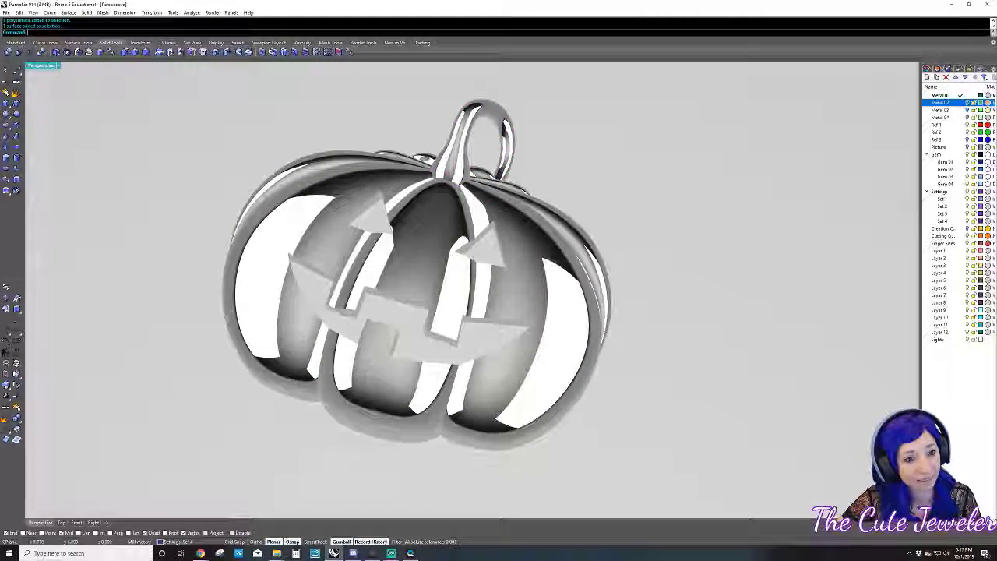
{"action": "right_click_drag", "start_coordinate": [591, 227], "coordinate": [627, 227]}
{"action": "left_click", "coordinate": [397, 194]}
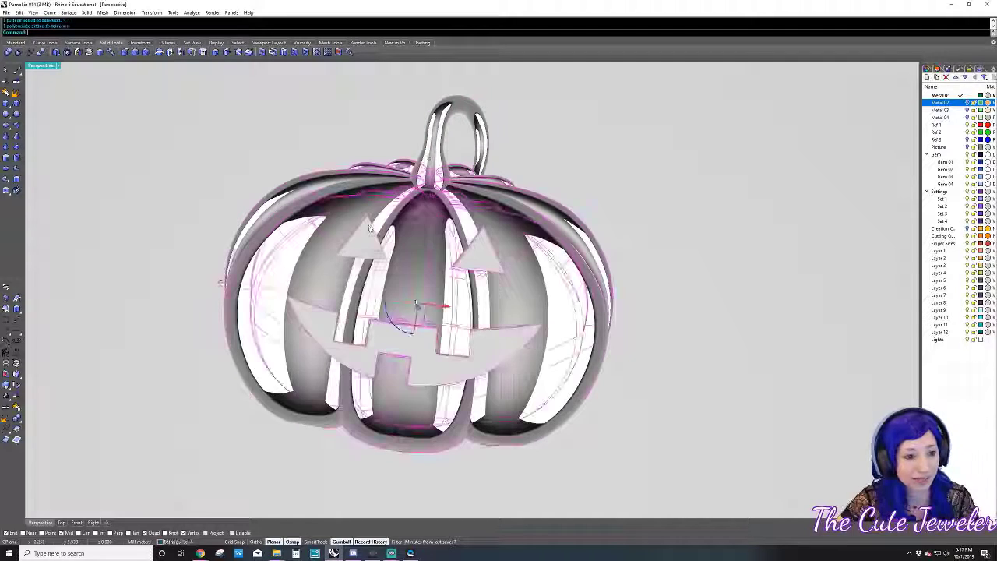
{"action": "left_click", "coordinate": [369, 228], "text": "shift"}
{"action": "key", "text": "Escape"}
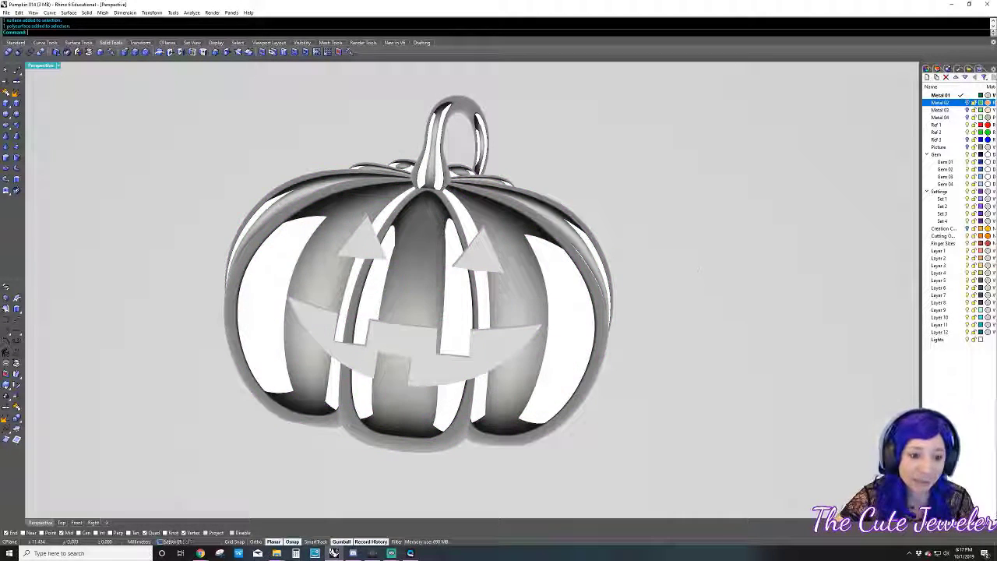
{"action": "mouse_move", "coordinate": [721, 470]}
{"action": "left_mouse_down"}
{"action": "mouse_move", "coordinate": [172, 82]}
{"action": "mouse_move", "coordinate": [224, 248]}
{"action": "left_mouse_up"}
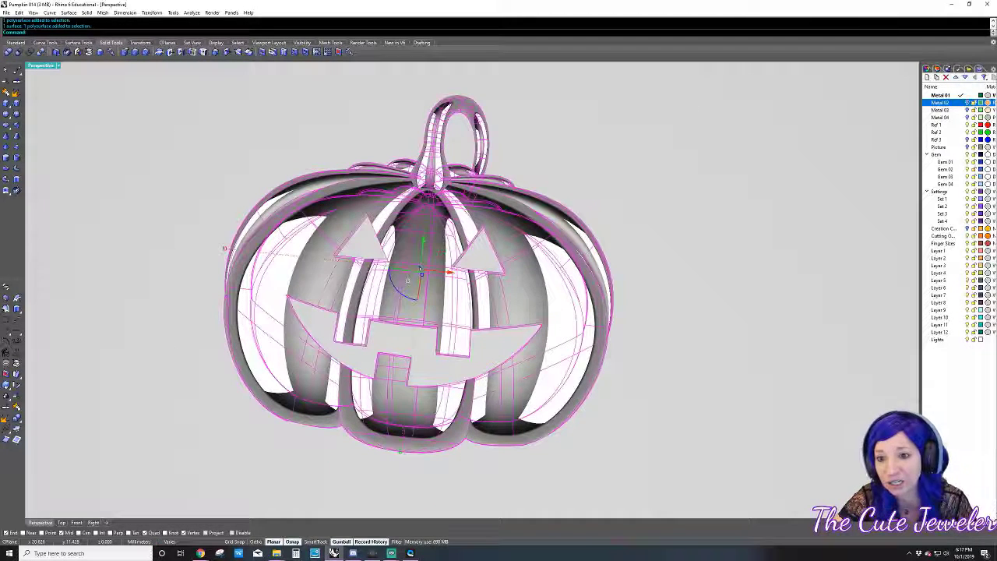
{"action": "right_click", "coordinate": [946, 109]}
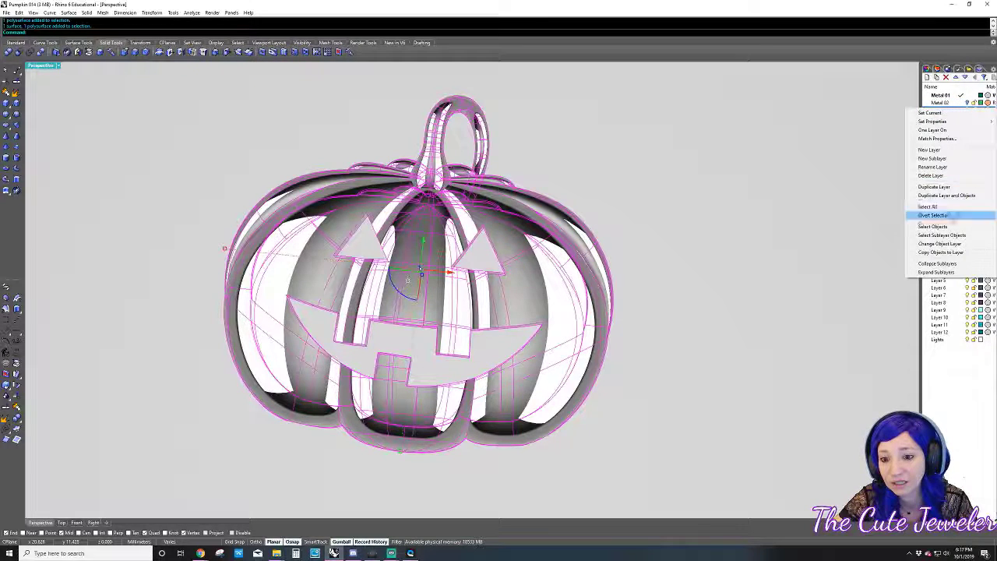
{"action": "left_click", "coordinate": [939, 244]}
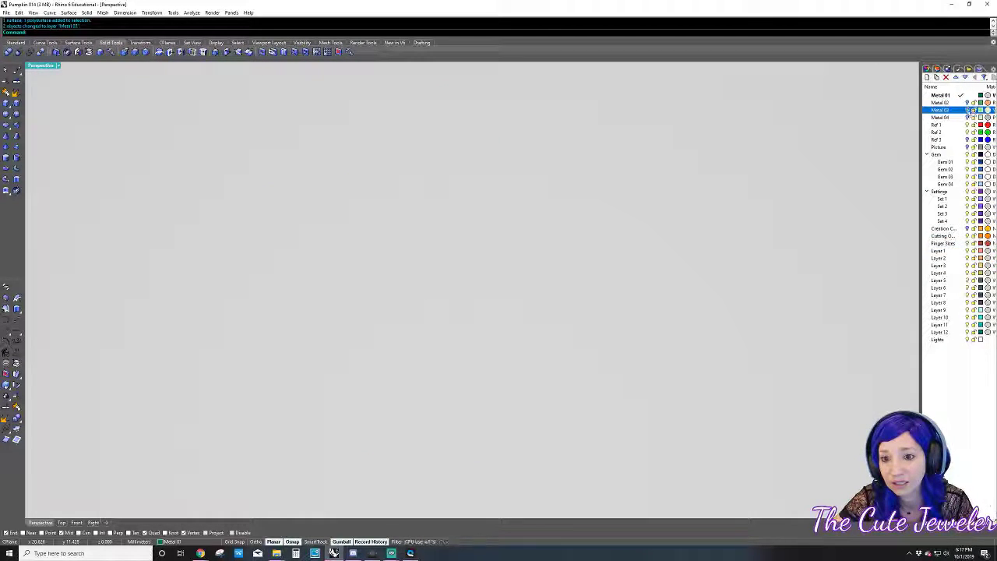
- Orbit to an upright front view of the gold pumpkin and select the stem bail
{"action": "right_click_drag", "start_coordinate": [745, 356], "coordinate": [652, 349]}
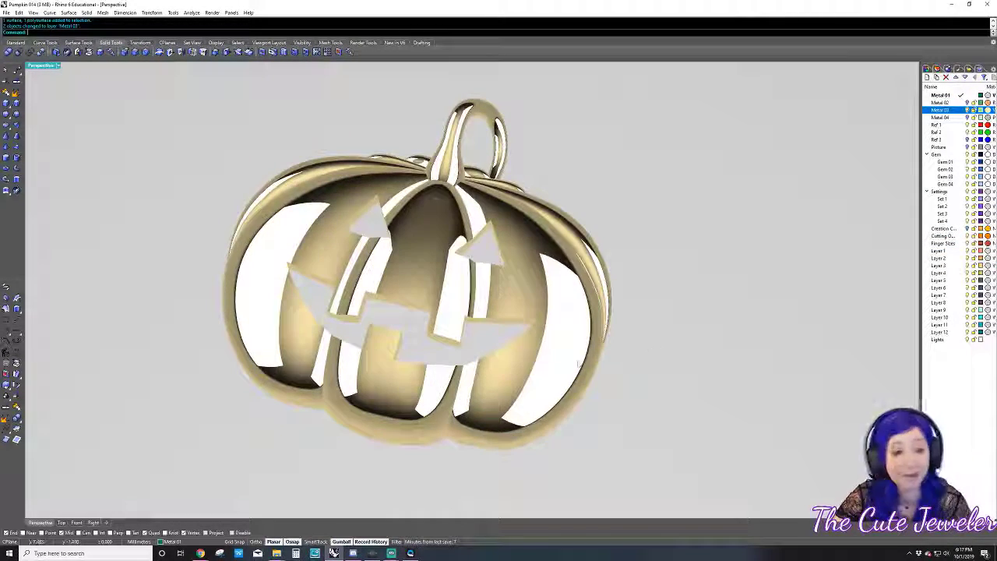
{"action": "mouse_move", "coordinate": [579, 364]}
{"action": "right_mouse_down"}
{"action": "mouse_move", "coordinate": [666, 337]}
{"action": "mouse_move", "coordinate": [652, 338]}
{"action": "mouse_move", "coordinate": [662, 351]}
{"action": "right_mouse_up"}
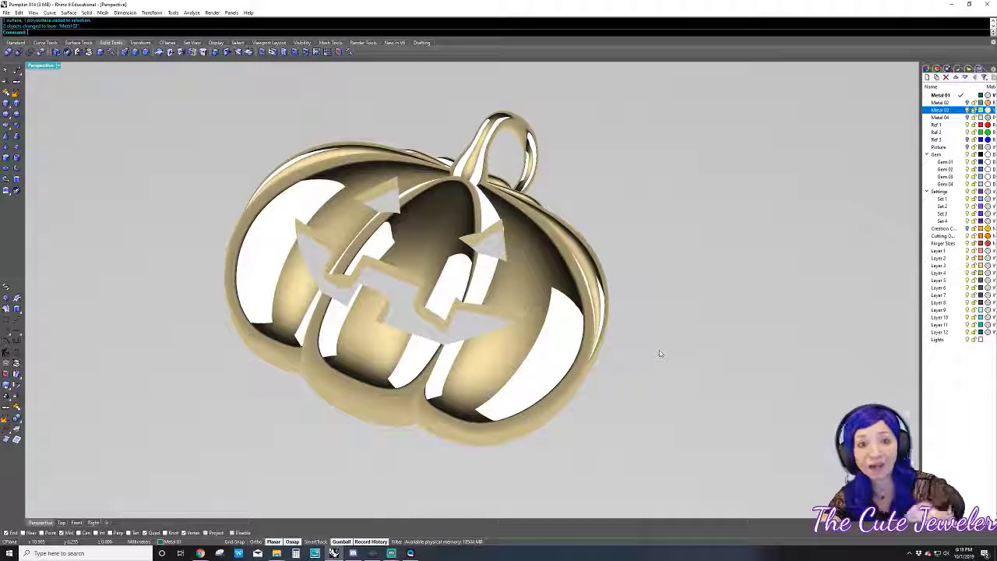
{"action": "mouse_move", "coordinate": [601, 378]}
{"action": "right_mouse_down"}
{"action": "mouse_move", "coordinate": [621, 395]}
{"action": "mouse_move", "coordinate": [614, 391]}
{"action": "mouse_move", "coordinate": [634, 393]}
{"action": "mouse_move", "coordinate": [639, 382]}
{"action": "mouse_move", "coordinate": [628, 392]}
{"action": "right_mouse_up"}
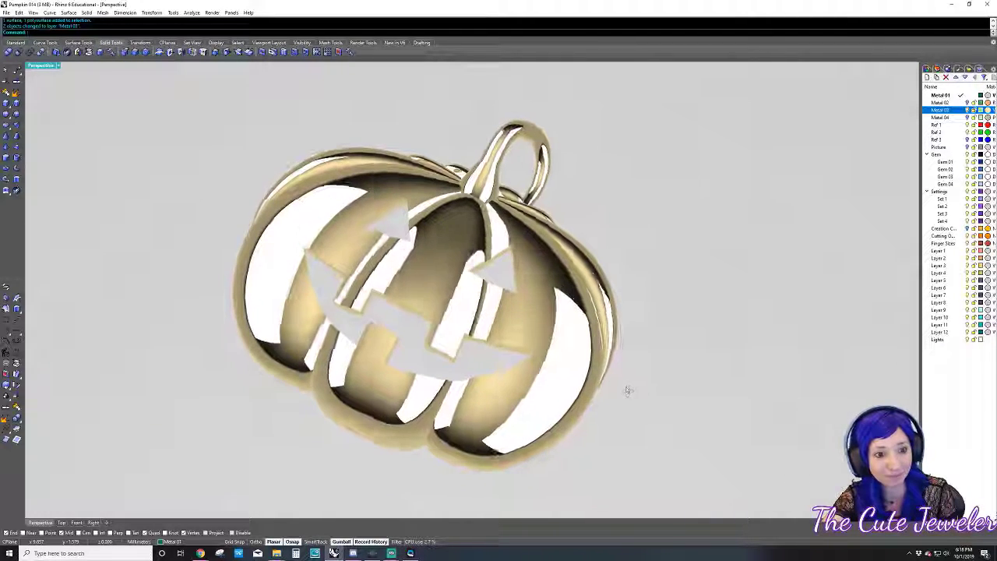
{"action": "left_click", "coordinate": [473, 156]}
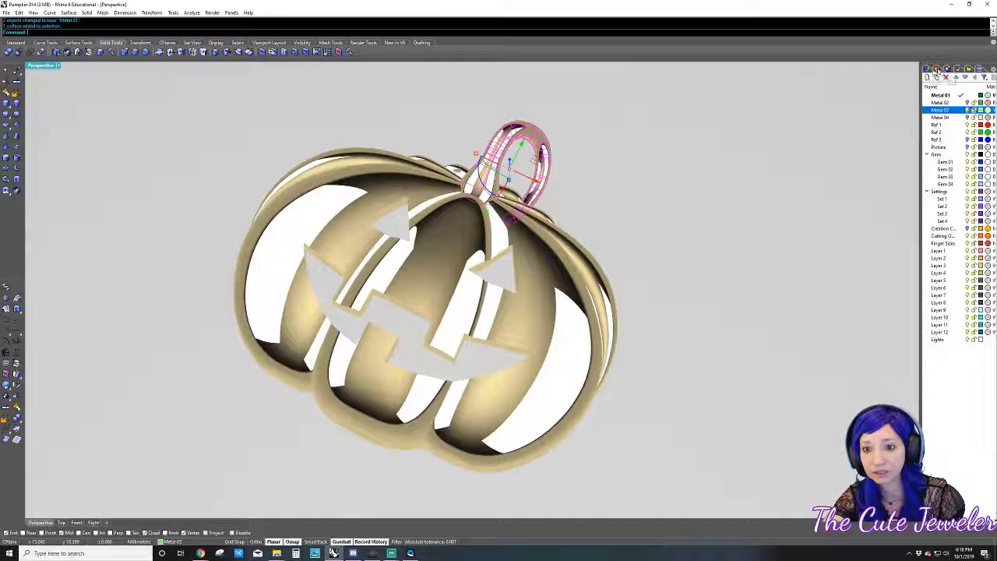
- Assign the bail a new Metal material coloured near-black dark grey
{"action": "left_click", "coordinate": [926, 69]}
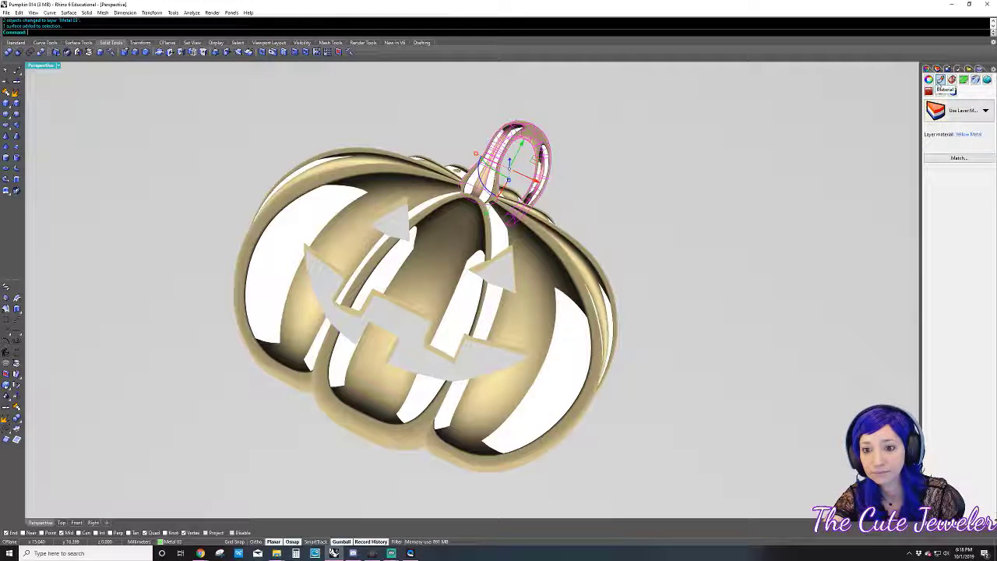
{"action": "left_click", "coordinate": [959, 110]}
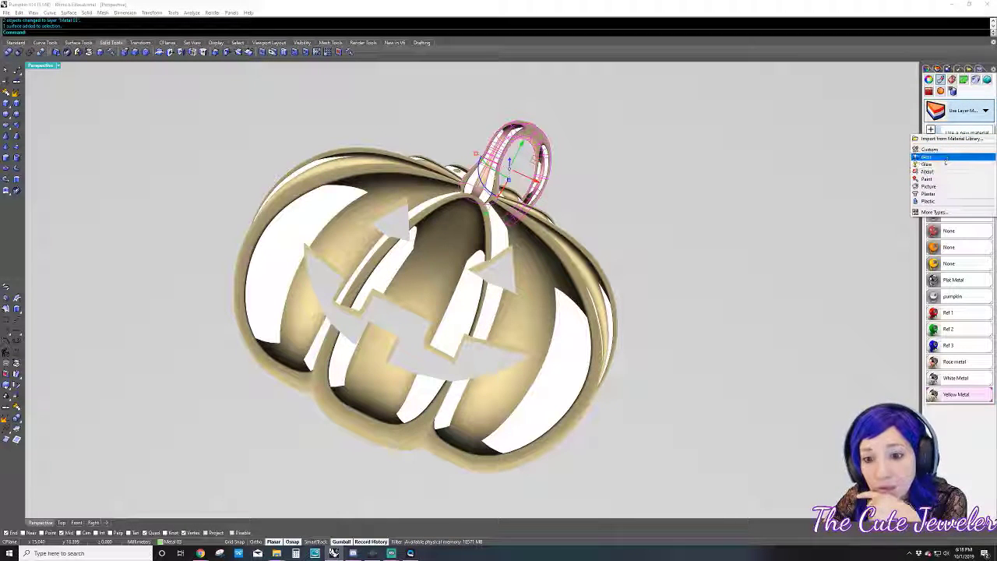
{"action": "left_click", "coordinate": [946, 171]}
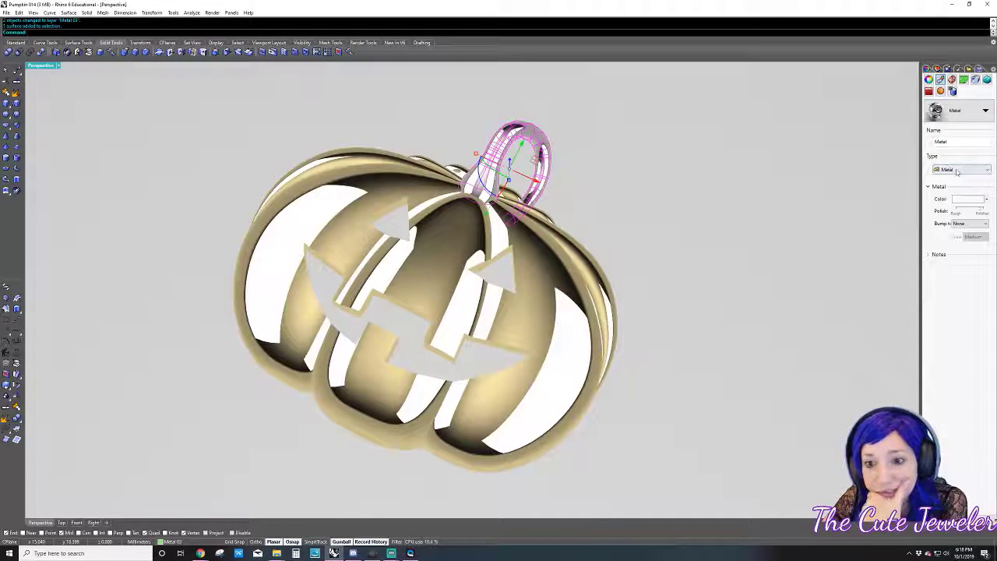
{"action": "left_click", "coordinate": [957, 171]}
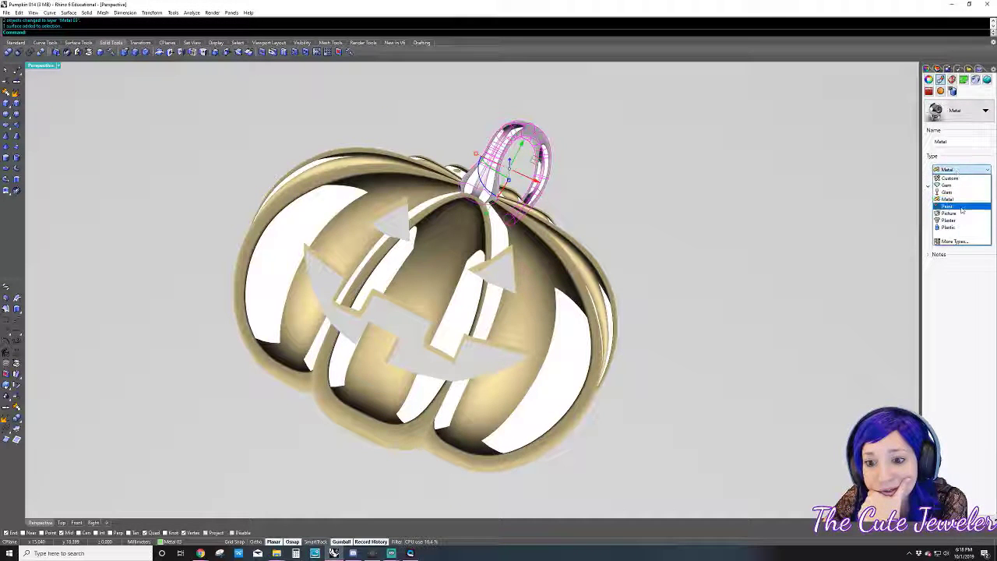
{"action": "left_click", "coordinate": [946, 199]}
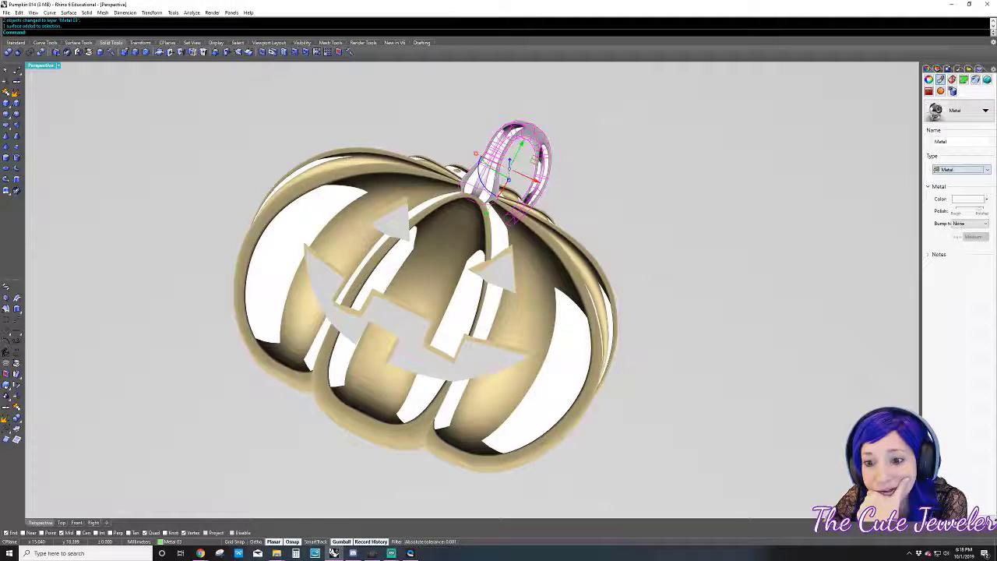
{"action": "left_click", "coordinate": [968, 200]}
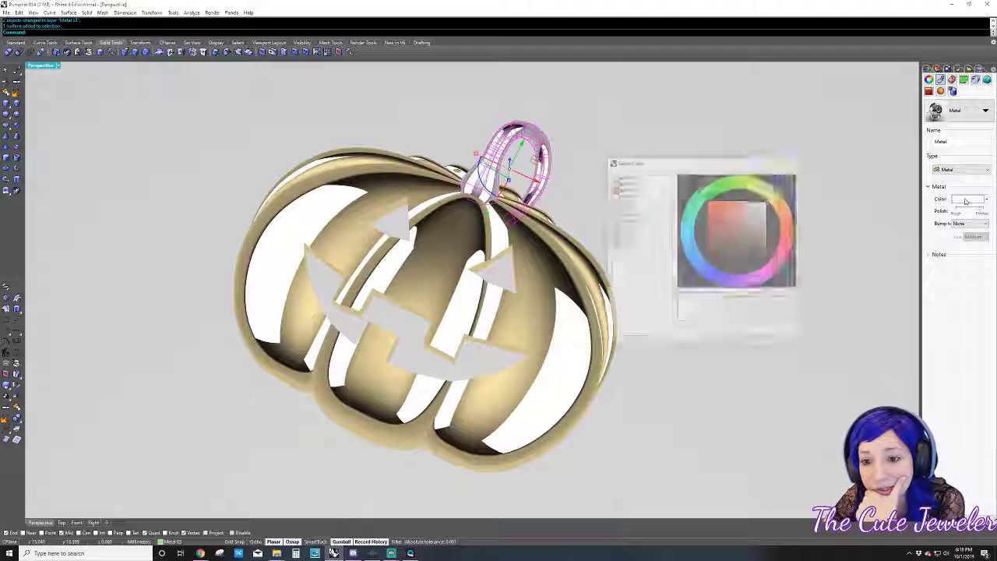
{"action": "left_click", "coordinate": [757, 258]}
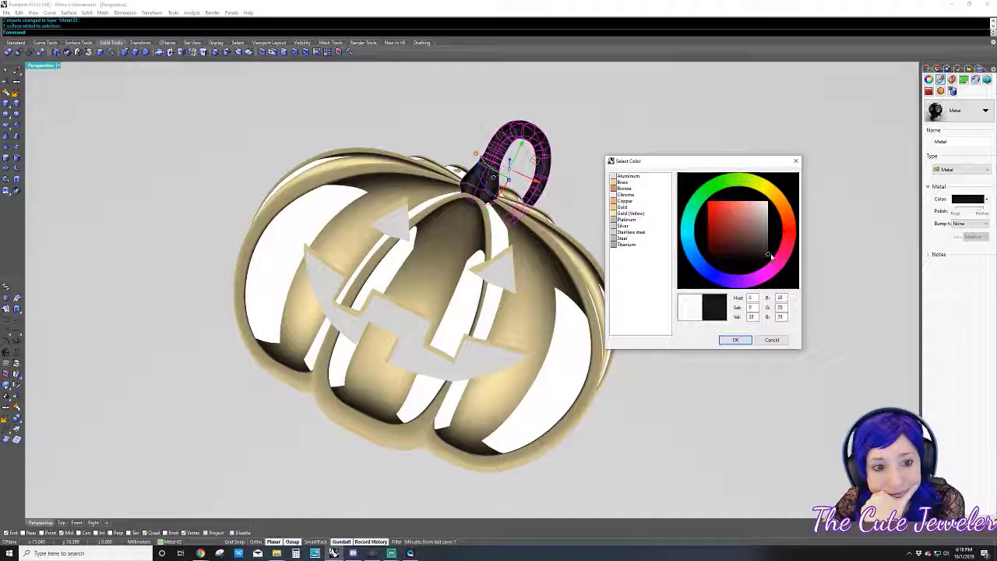
{"action": "left_click_drag", "start_coordinate": [768, 259], "coordinate": [785, 254]}
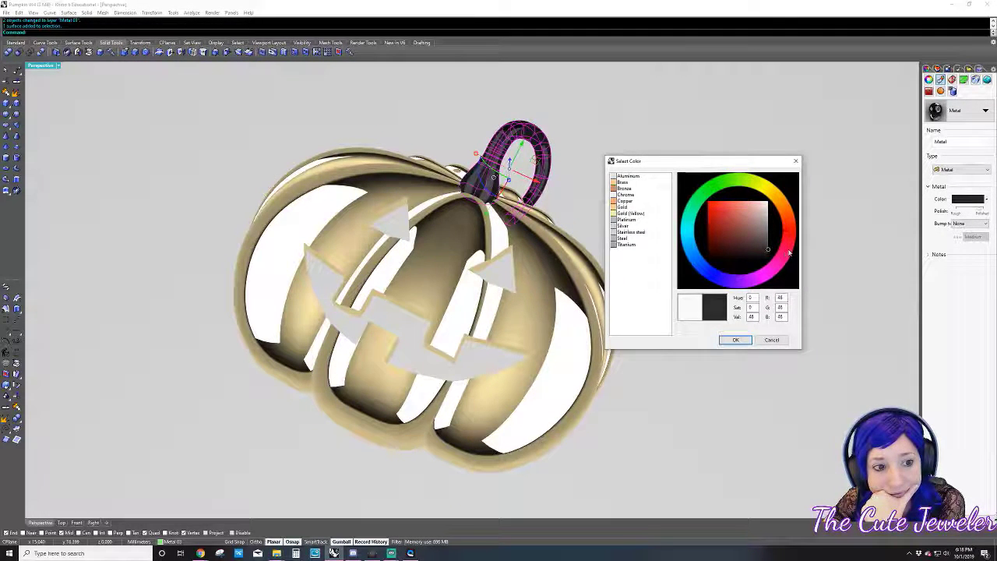
{"action": "left_click", "coordinate": [735, 339]}
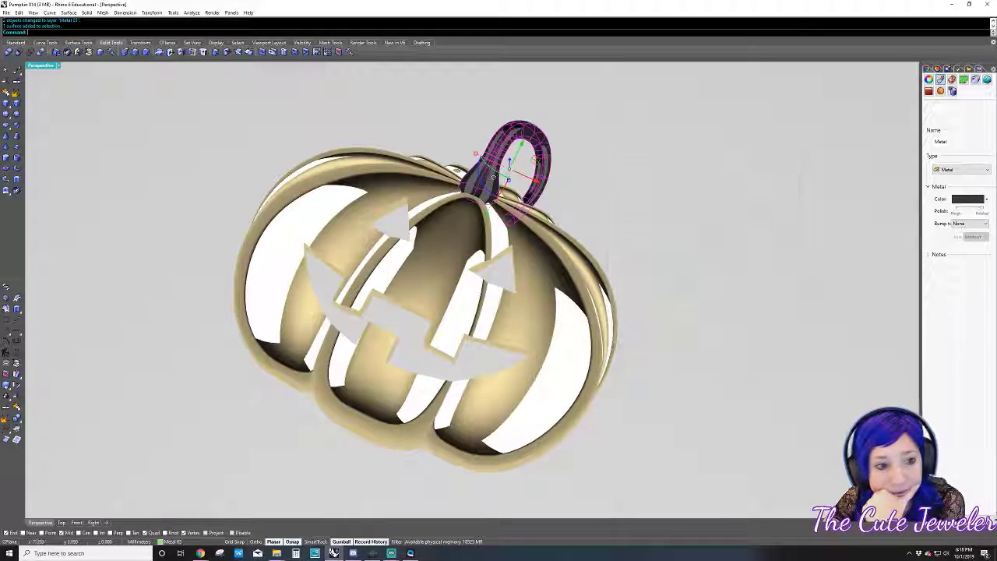
{"action": "left_click", "coordinate": [750, 353]}
{"action": "right_click_drag", "start_coordinate": [751, 352], "coordinate": [761, 372]}
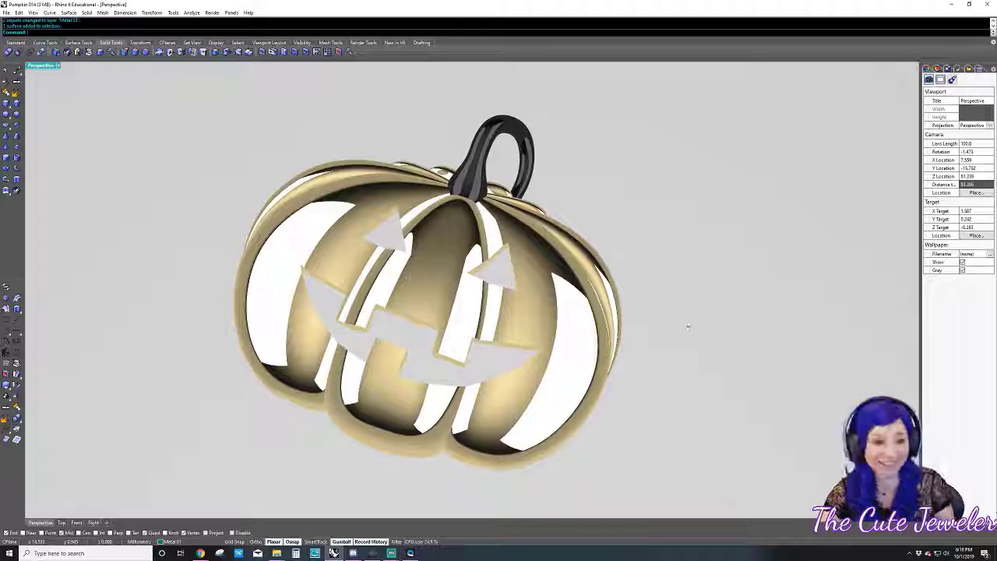
- Orbit the pumpkin to a more frontal angle and bring up the Perspective display-mode list
{"action": "mouse_move", "coordinate": [634, 356]}
{"action": "right_mouse_down"}
{"action": "mouse_move", "coordinate": [654, 374]}
{"action": "mouse_move", "coordinate": [646, 356]}
{"action": "mouse_move", "coordinate": [674, 374]}
{"action": "mouse_move", "coordinate": [665, 363]}
{"action": "mouse_move", "coordinate": [664, 372]}
{"action": "mouse_move", "coordinate": [749, 311]}
{"action": "mouse_move", "coordinate": [722, 372]}
{"action": "right_mouse_up"}
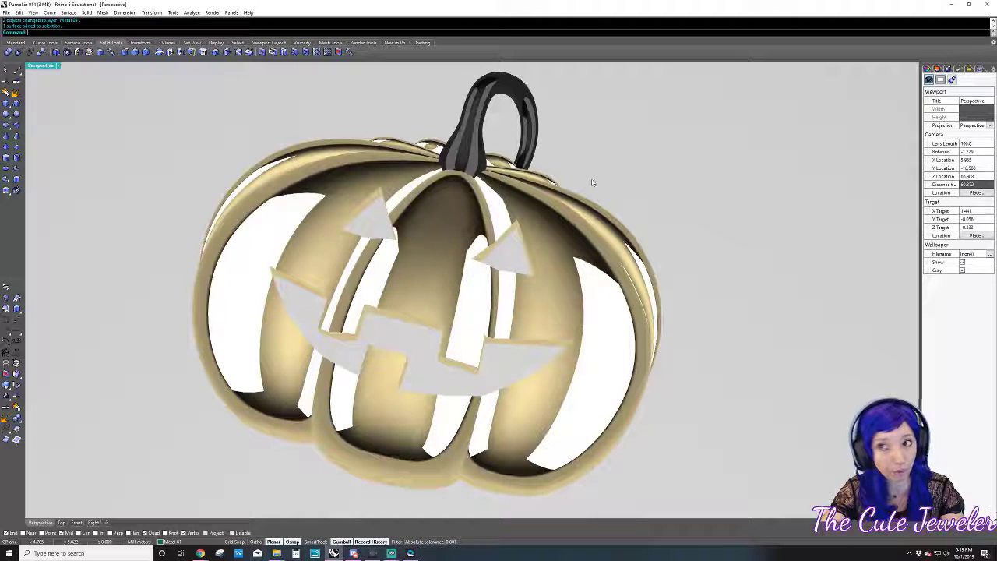
{"action": "left_click", "coordinate": [59, 67]}
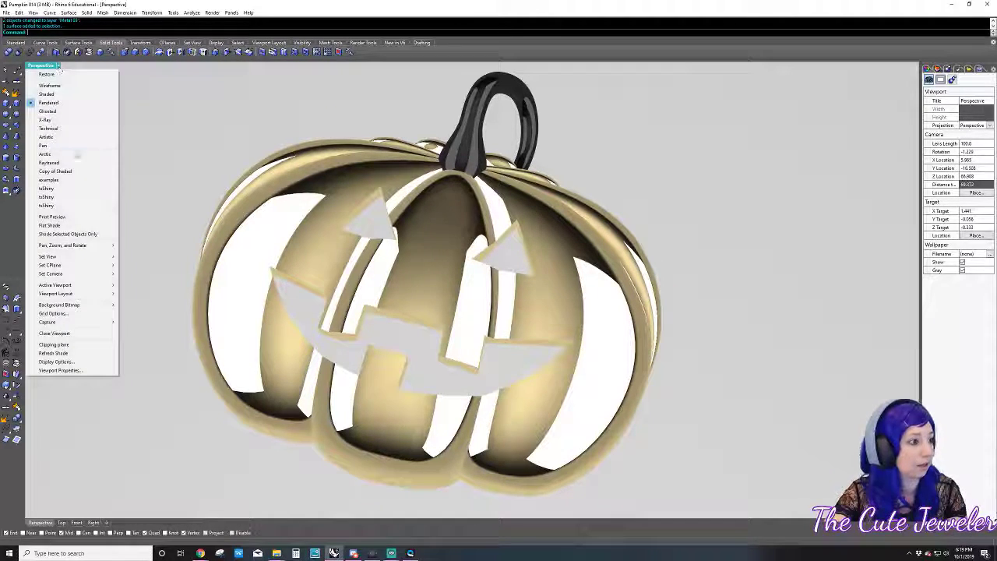
- Show the Perspective view Raytraced and turn on the Ground Plane for shadows
{"action": "left_click", "coordinate": [49, 162]}
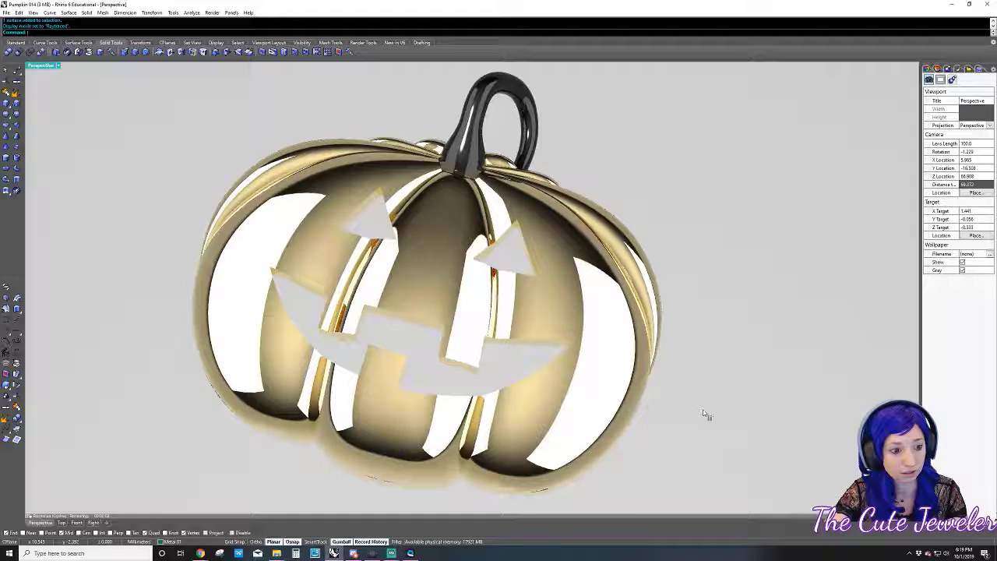
{"action": "mouse_move", "coordinate": [703, 412]}
{"action": "right_mouse_down"}
{"action": "mouse_move", "coordinate": [692, 396]}
{"action": "mouse_move", "coordinate": [702, 395]}
{"action": "right_mouse_up"}
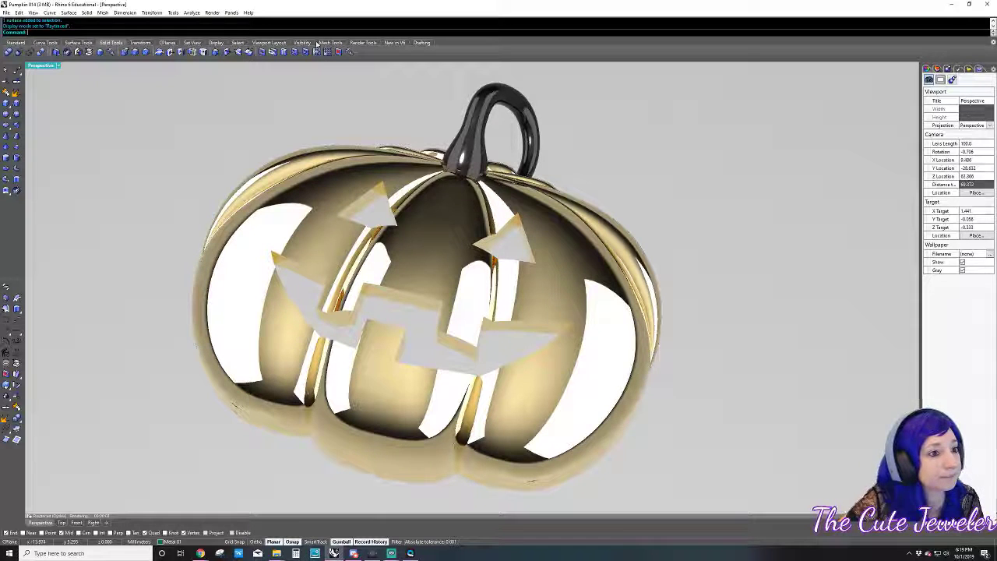
{"action": "left_click", "coordinate": [363, 43]}
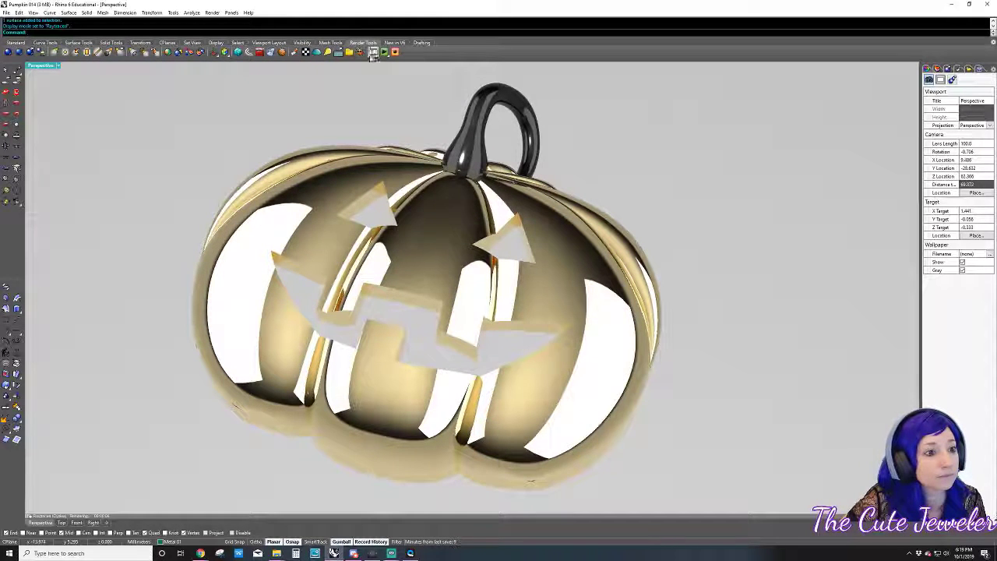
{"action": "left_click", "coordinate": [338, 51]}
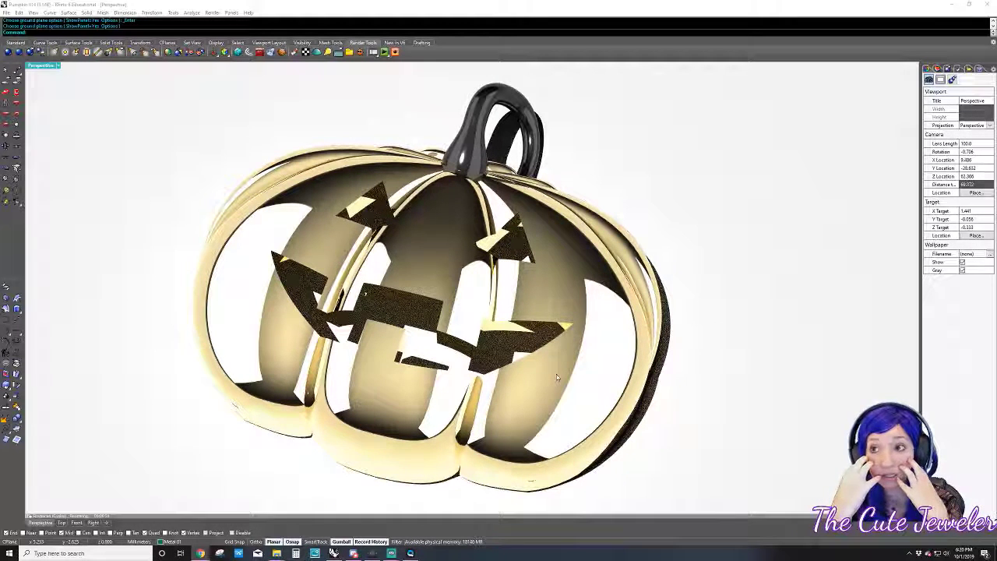
- Switch the view to Rendered mode and orbit to reveal the pumpkin's cast shadow
{"action": "left_click", "coordinate": [43, 65]}
{"action": "left_click", "coordinate": [46, 90]}
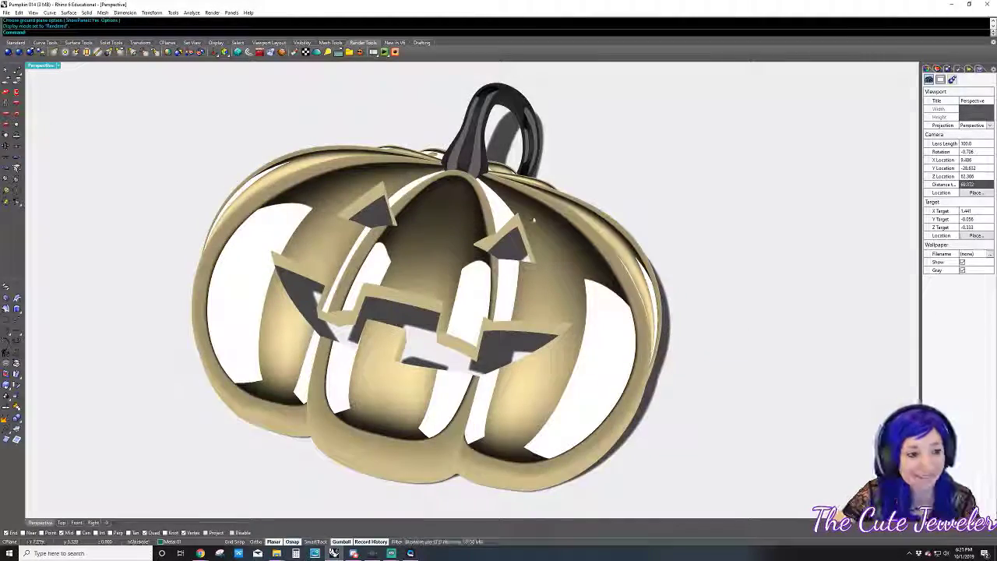
{"action": "mouse_move", "coordinate": [740, 322]}
{"action": "right_mouse_down"}
{"action": "mouse_move", "coordinate": [744, 230]}
{"action": "mouse_move", "coordinate": [748, 316]}
{"action": "right_mouse_up"}
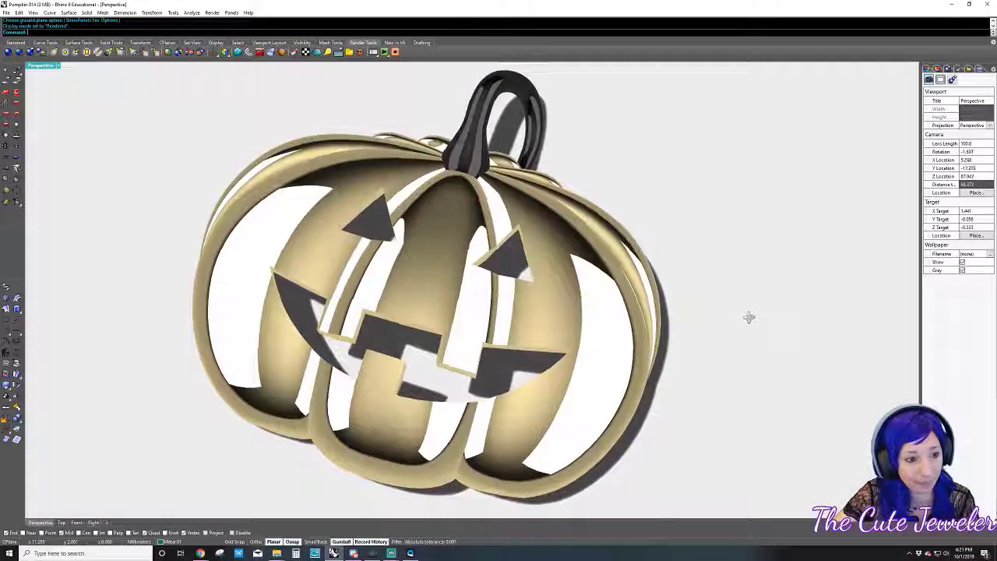